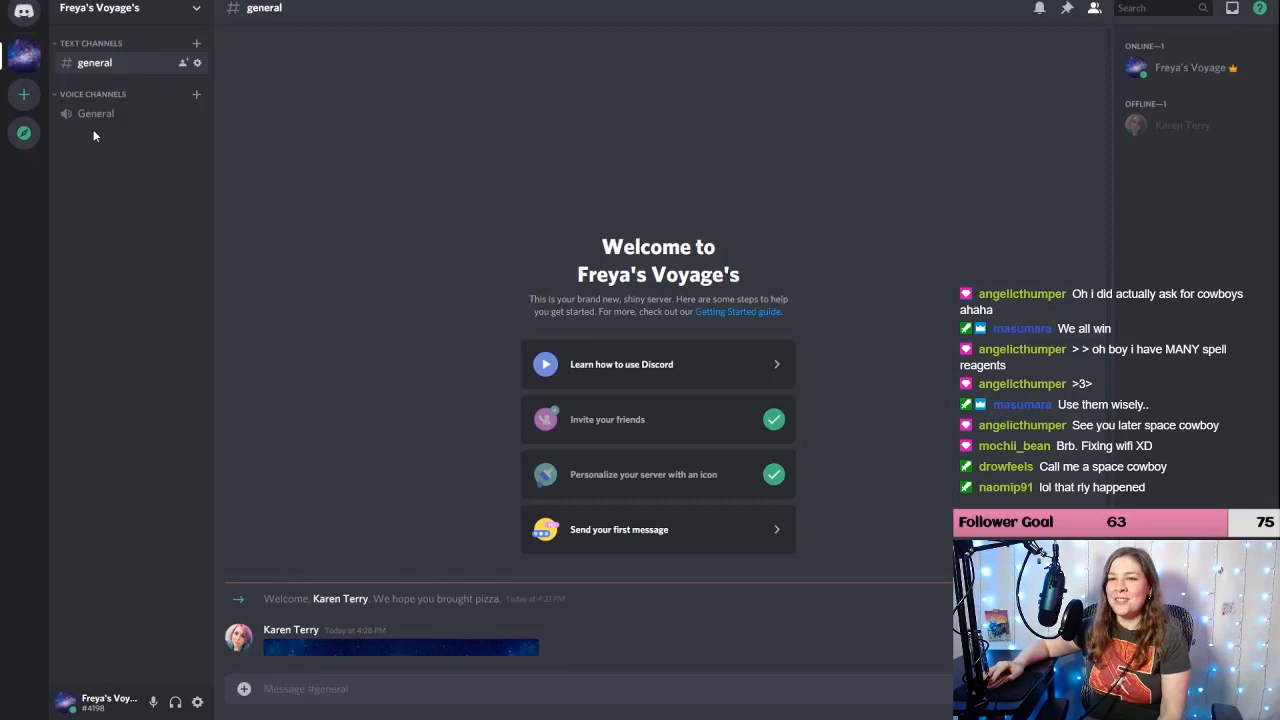
Step: Delete the General voice channel and the Voice Channels category from the server
{"action": "left_click", "coordinate": [197, 114]}
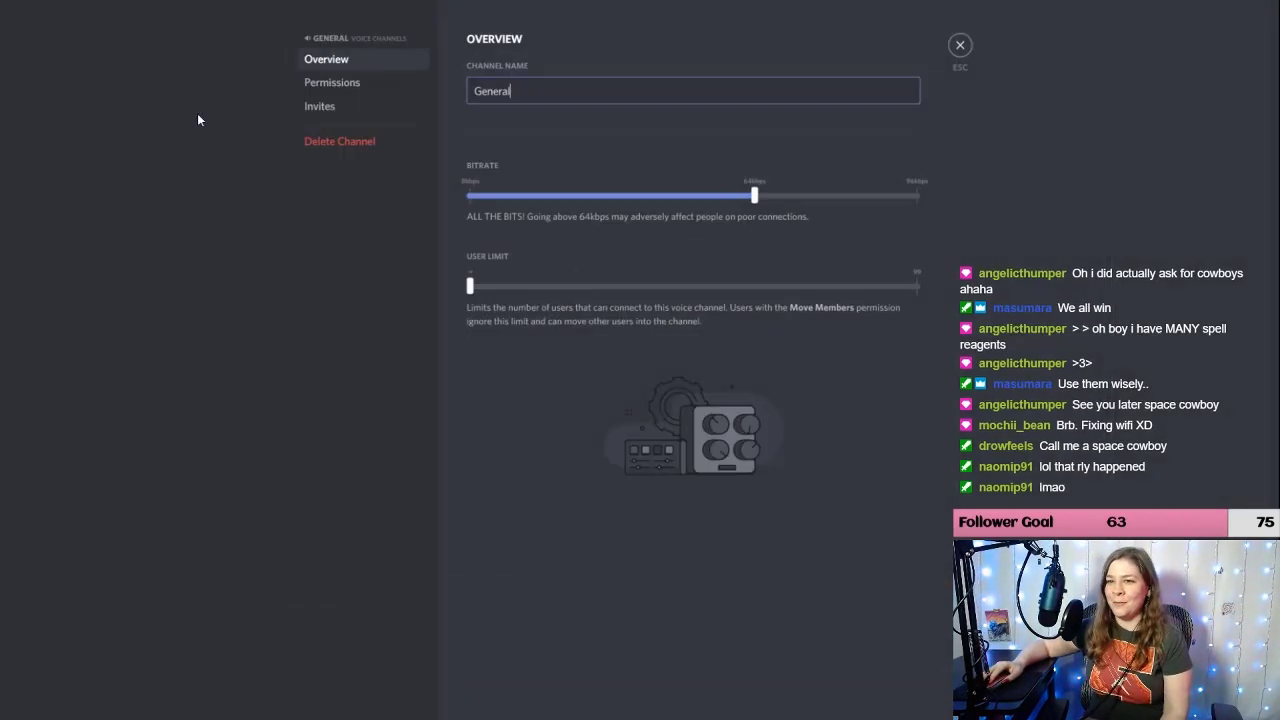
{"action": "left_click", "coordinate": [326, 142]}
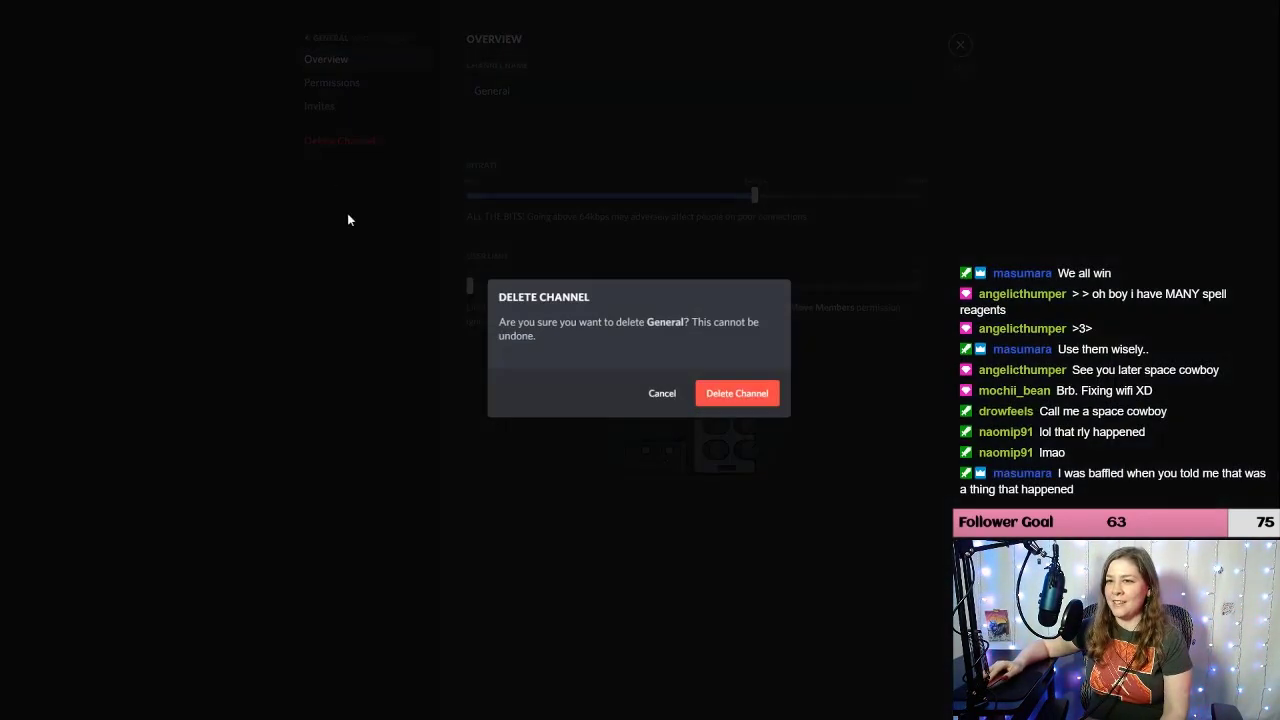
{"action": "left_click", "coordinate": [737, 393]}
{"action": "right_click", "coordinate": [128, 94]}
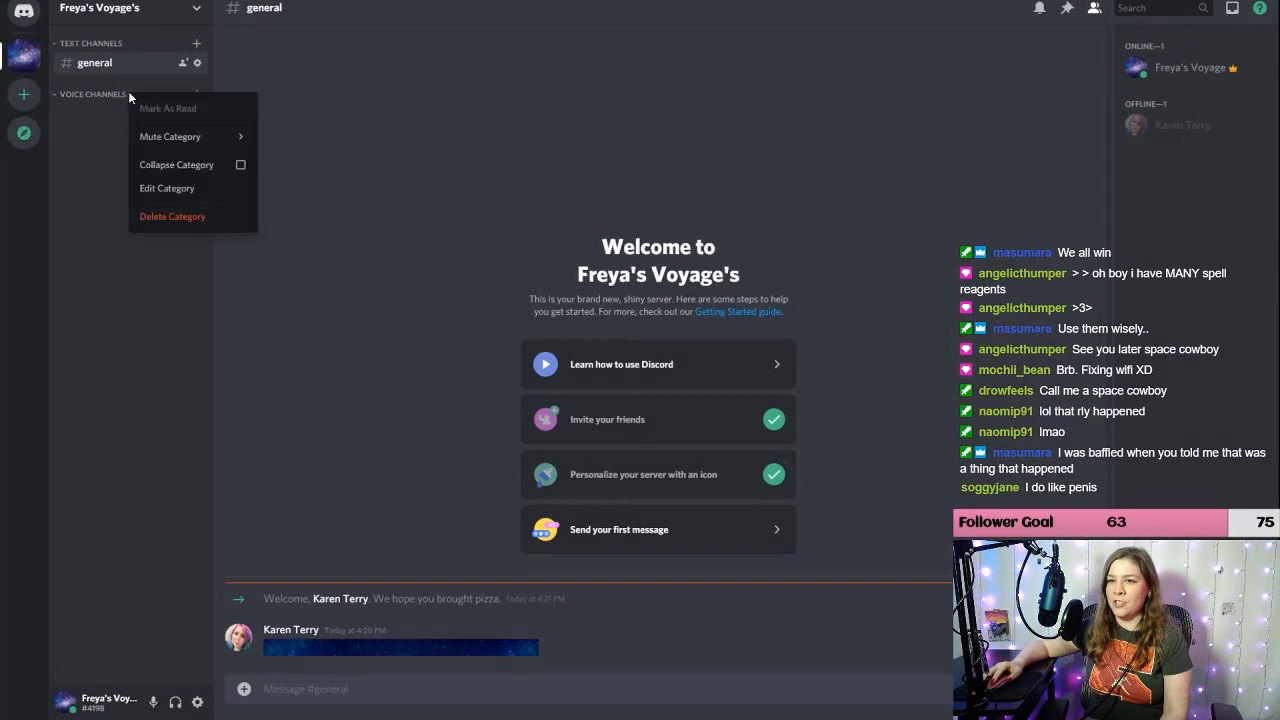
{"action": "left_click", "coordinate": [198, 220]}
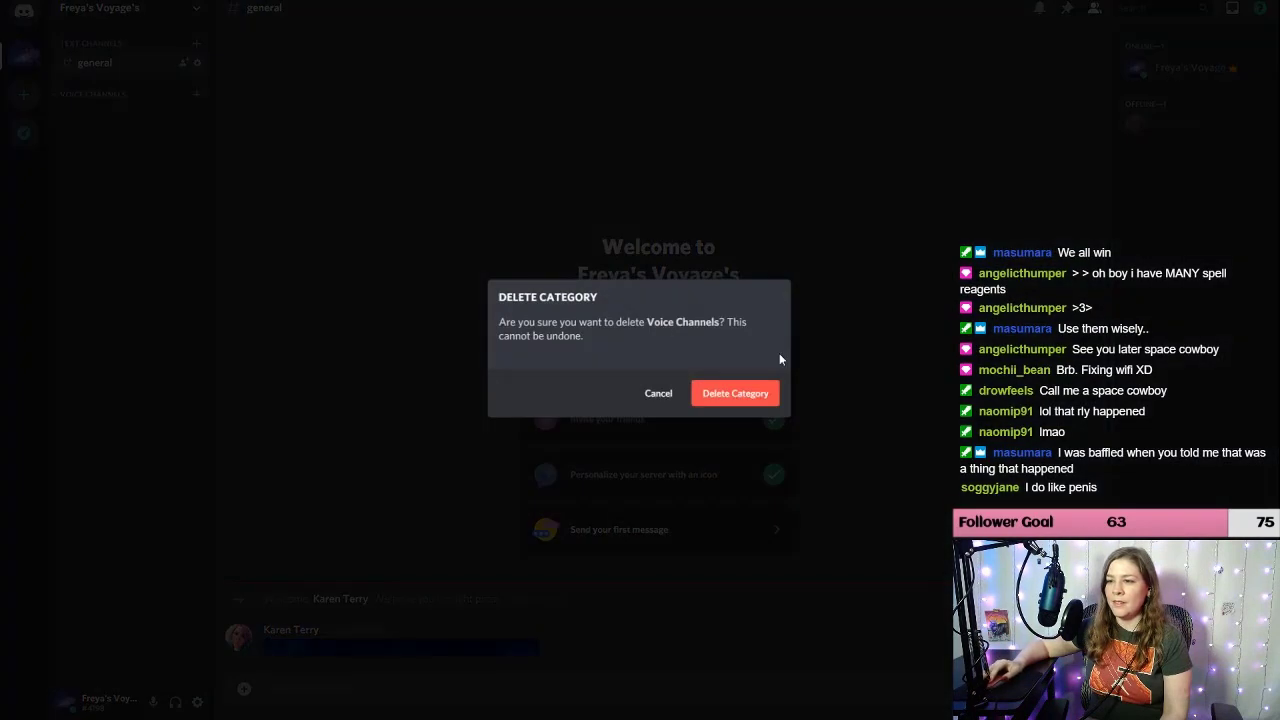
{"action": "left_click", "coordinate": [748, 395]}
{"action": "left_click", "coordinate": [197, 10]}
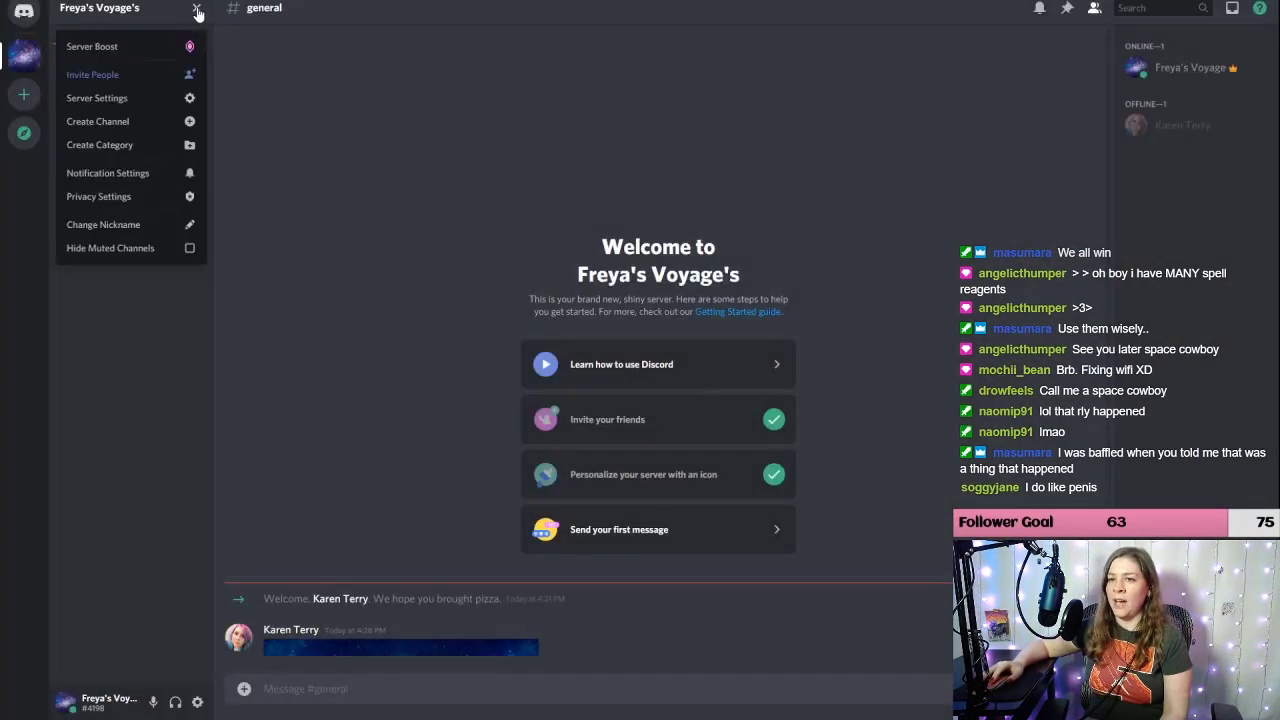
{"action": "left_click", "coordinate": [134, 98]}
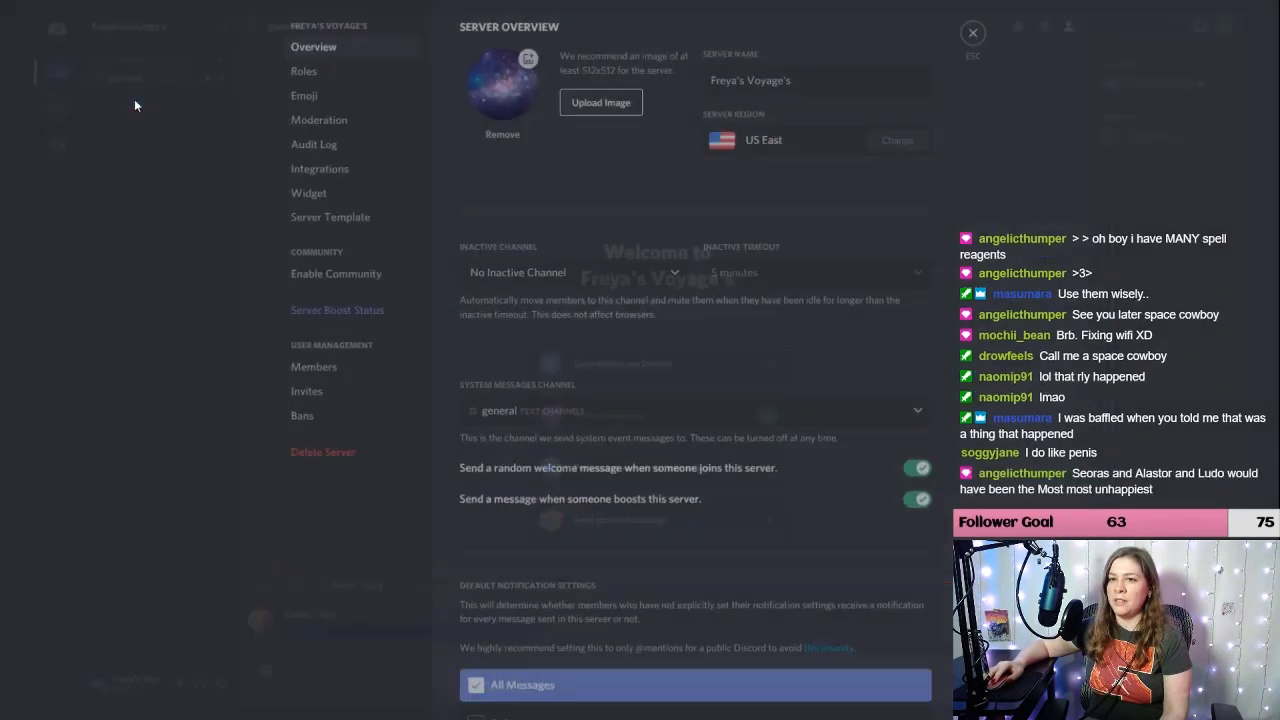
{"action": "left_click", "coordinate": [318, 83]}
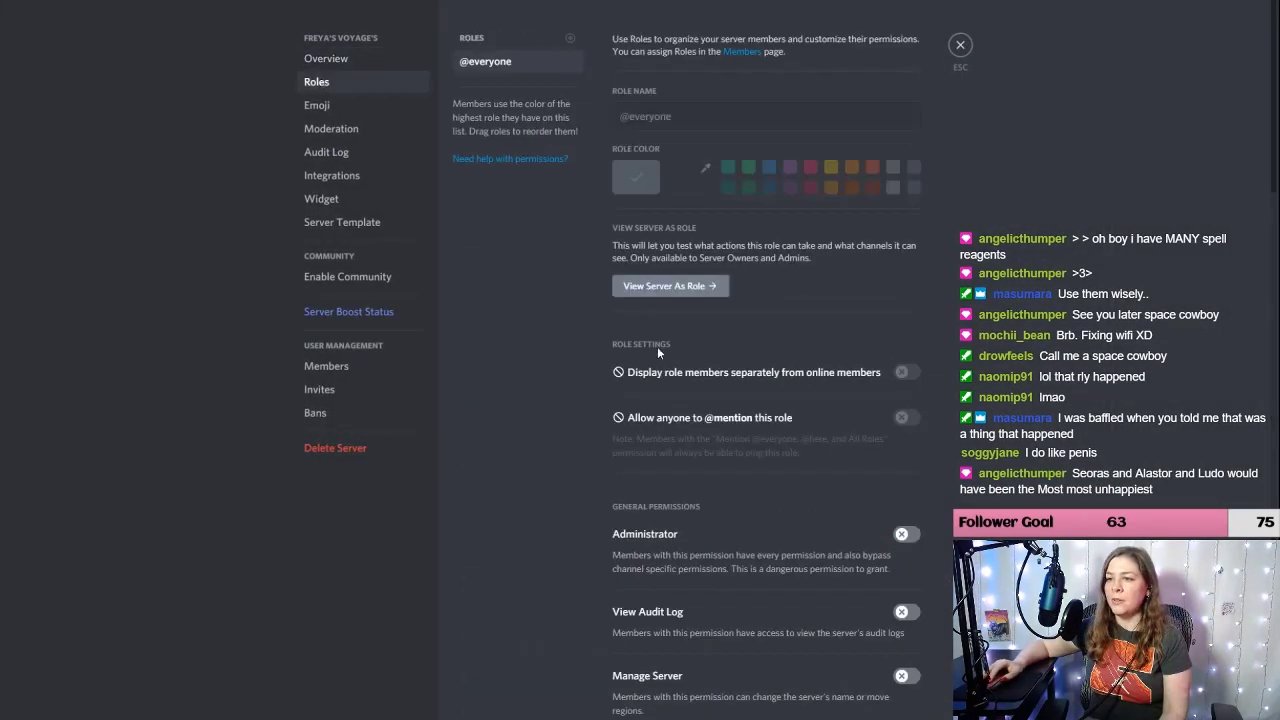
{"action": "scroll", "coordinate": [664, 349], "scroll_direction": "down", "scroll_amount": 5}
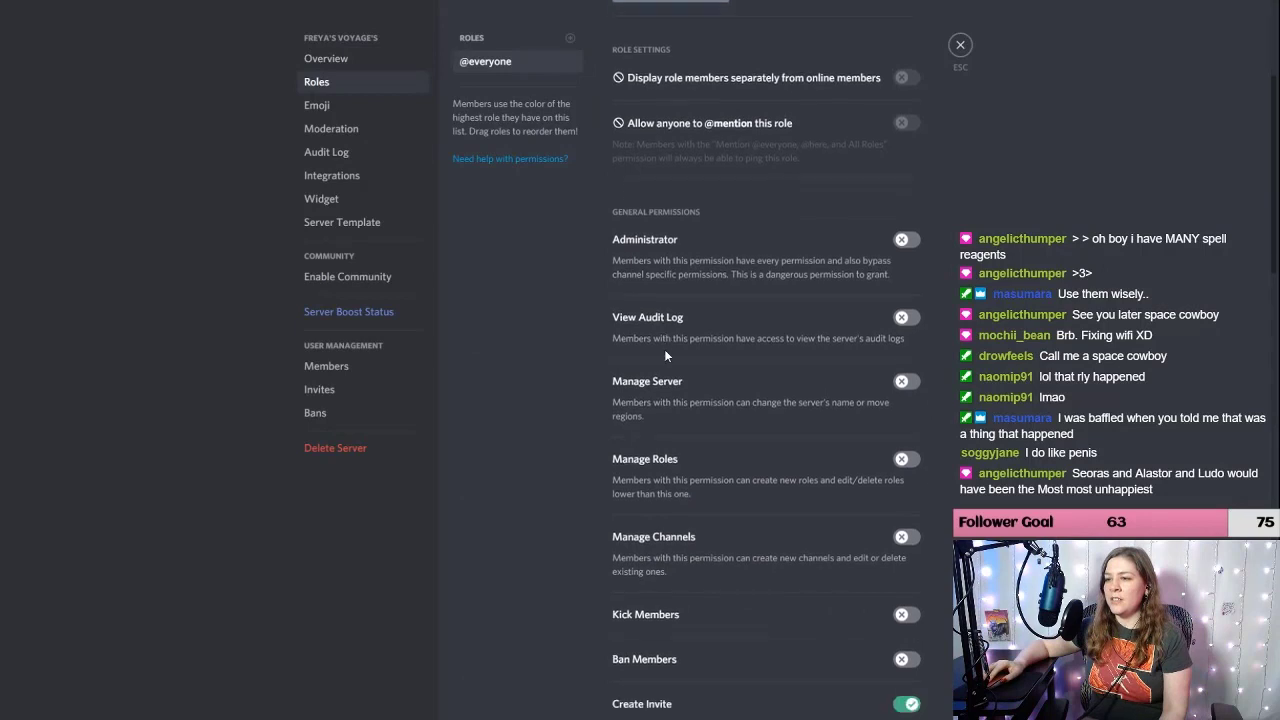
{"action": "scroll", "coordinate": [666, 354], "scroll_direction": "down", "scroll_amount": 3}
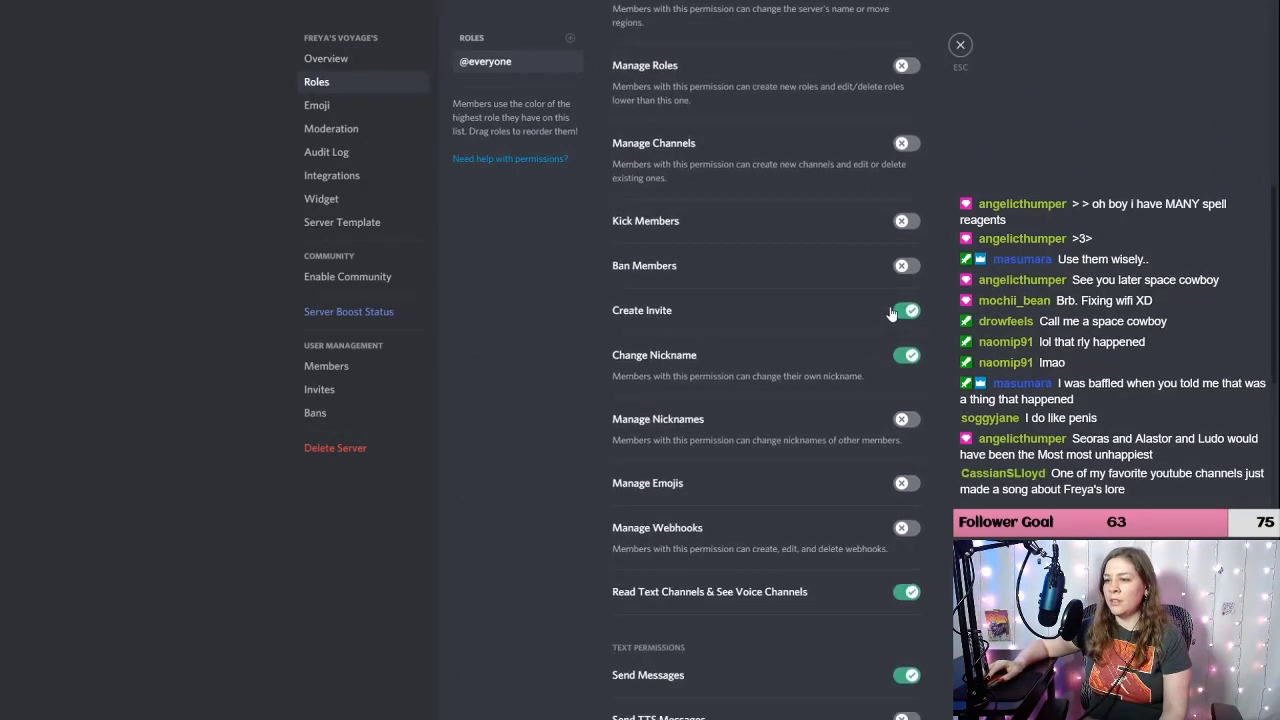
{"action": "left_click", "coordinate": [905, 311]}
{"action": "left_click", "coordinate": [906, 356]}
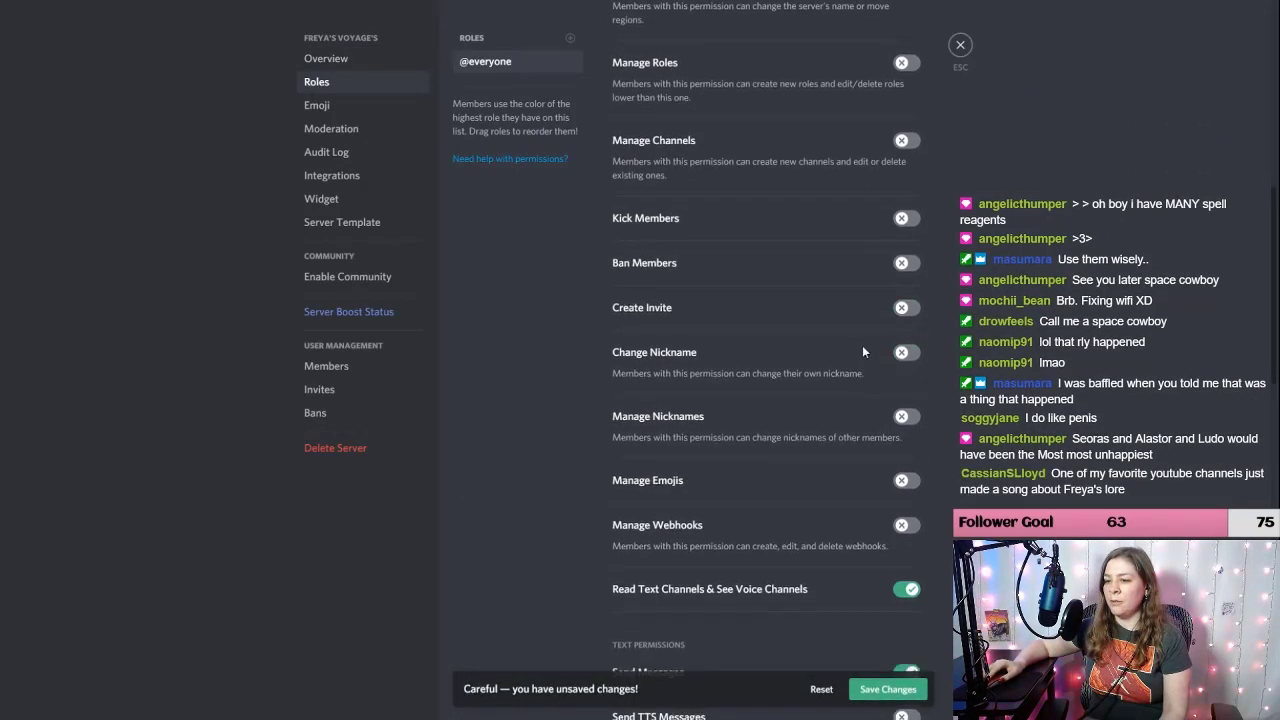
{"action": "scroll", "coordinate": [862, 347], "scroll_direction": "down", "scroll_amount": 5}
{"action": "scroll", "coordinate": [863, 350], "scroll_direction": "down", "scroll_amount": 5}
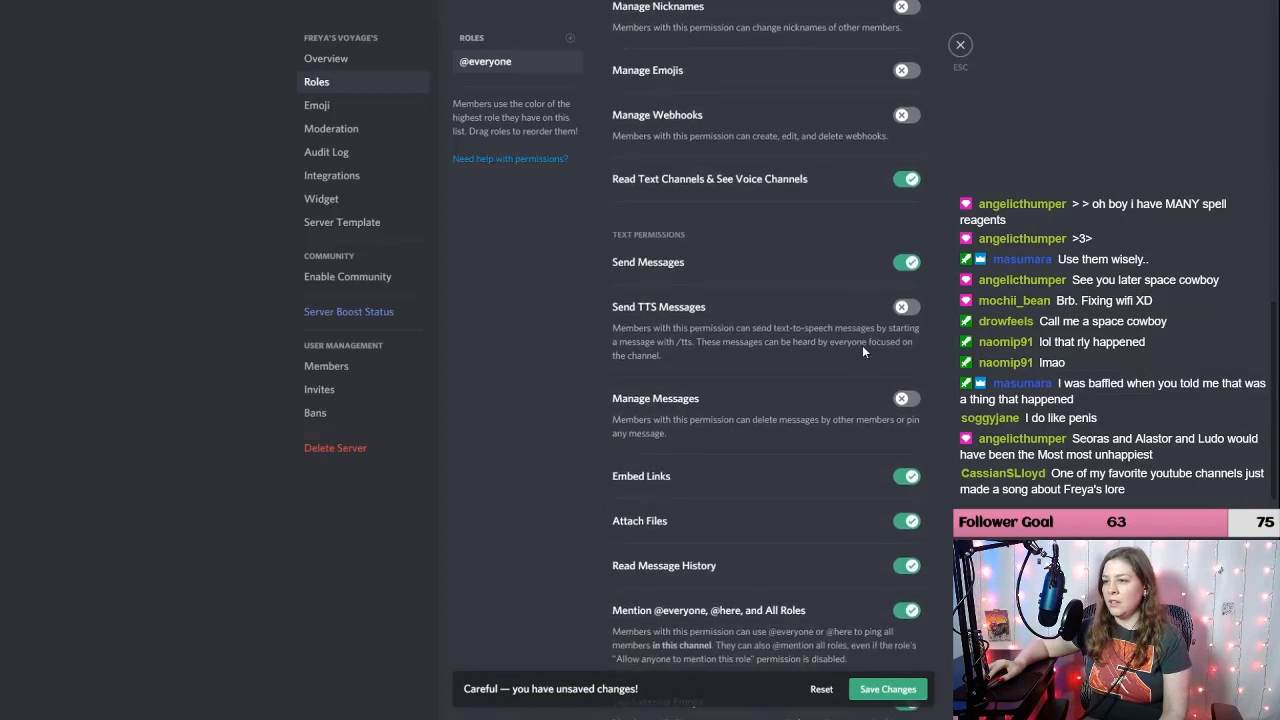
{"action": "left_click", "coordinate": [910, 262]}
{"action": "scroll", "coordinate": [871, 320], "scroll_direction": "down", "scroll_amount": 6}
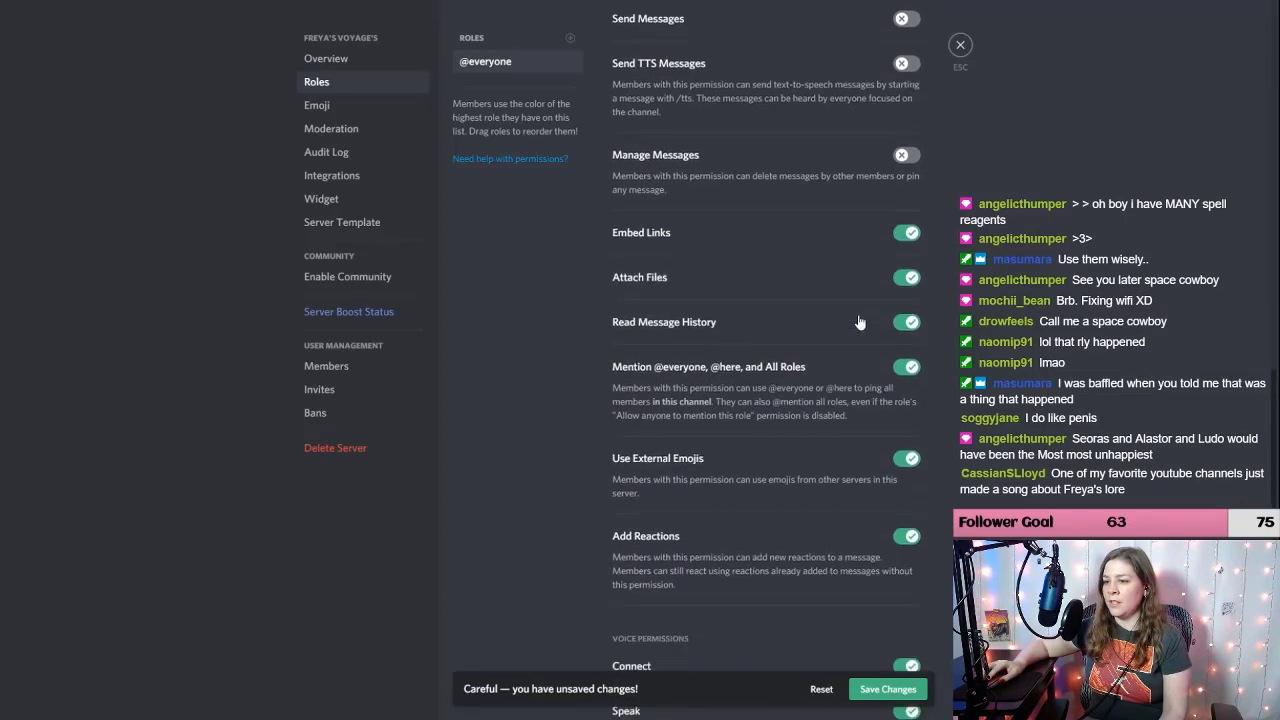
{"action": "left_click", "coordinate": [907, 201]}
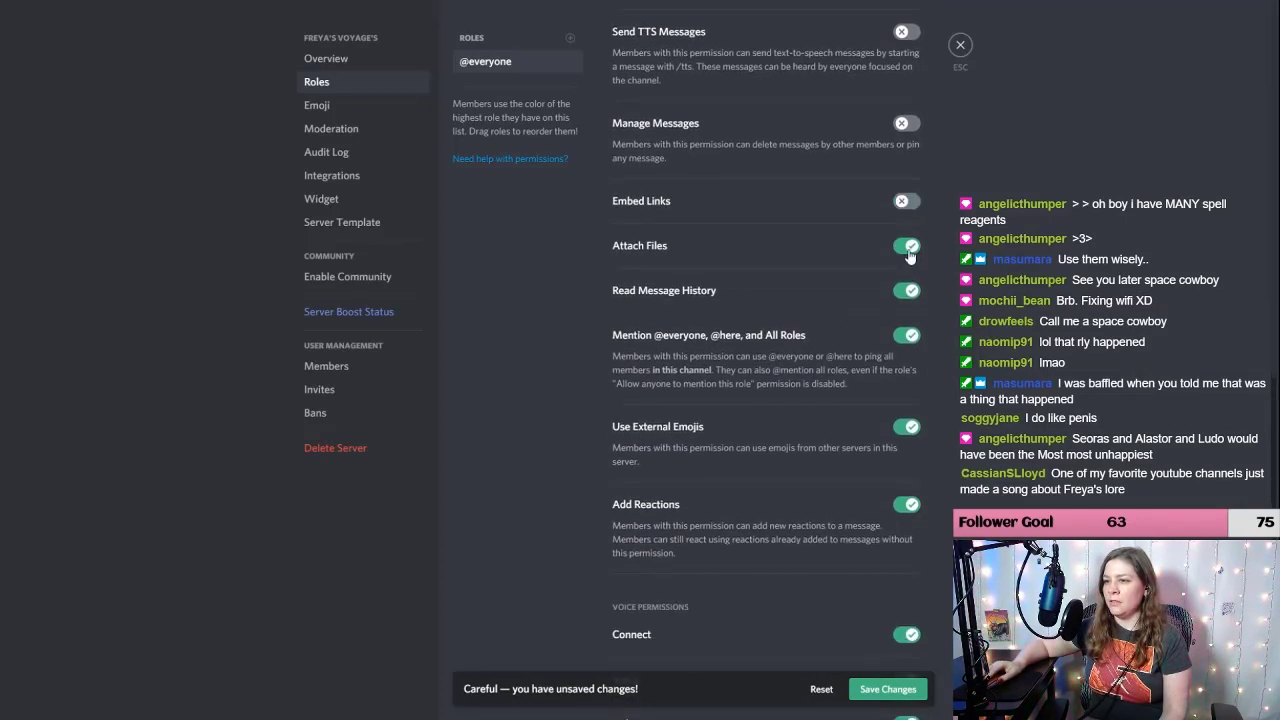
{"action": "left_click", "coordinate": [907, 246]}
{"action": "left_click", "coordinate": [907, 335]}
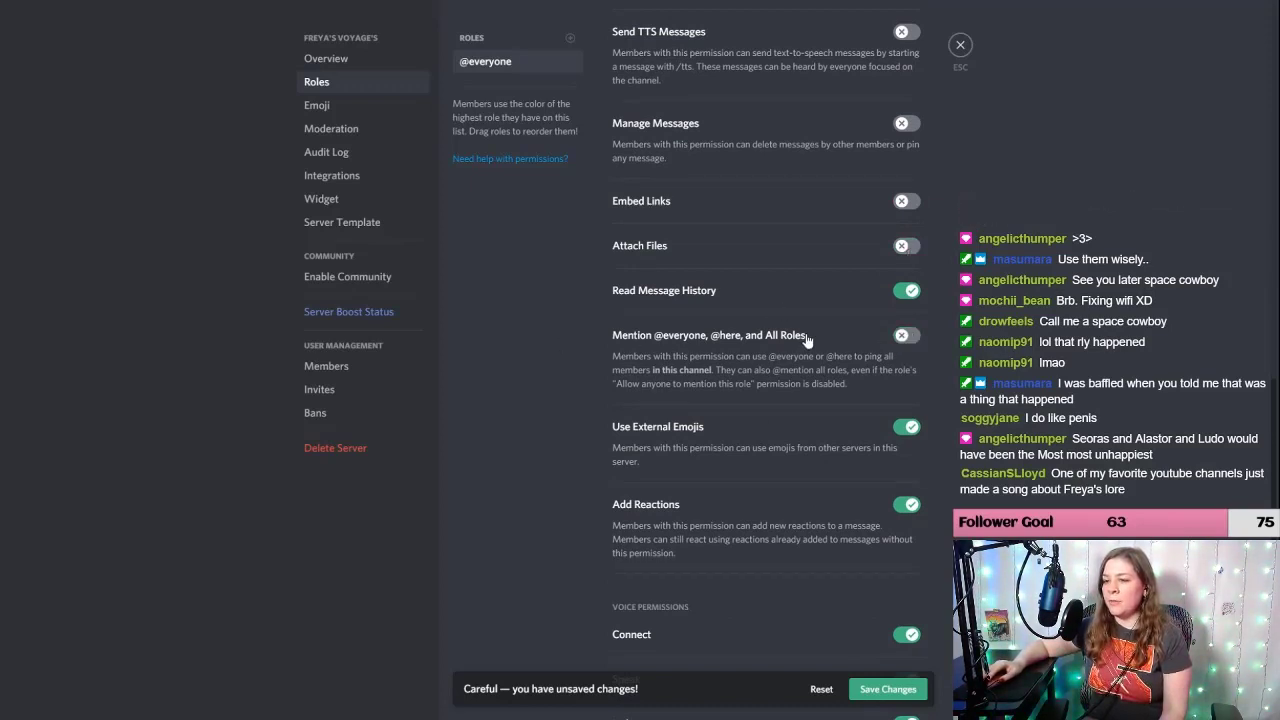
{"action": "scroll", "coordinate": [806, 340], "scroll_direction": "down", "scroll_amount": 2}
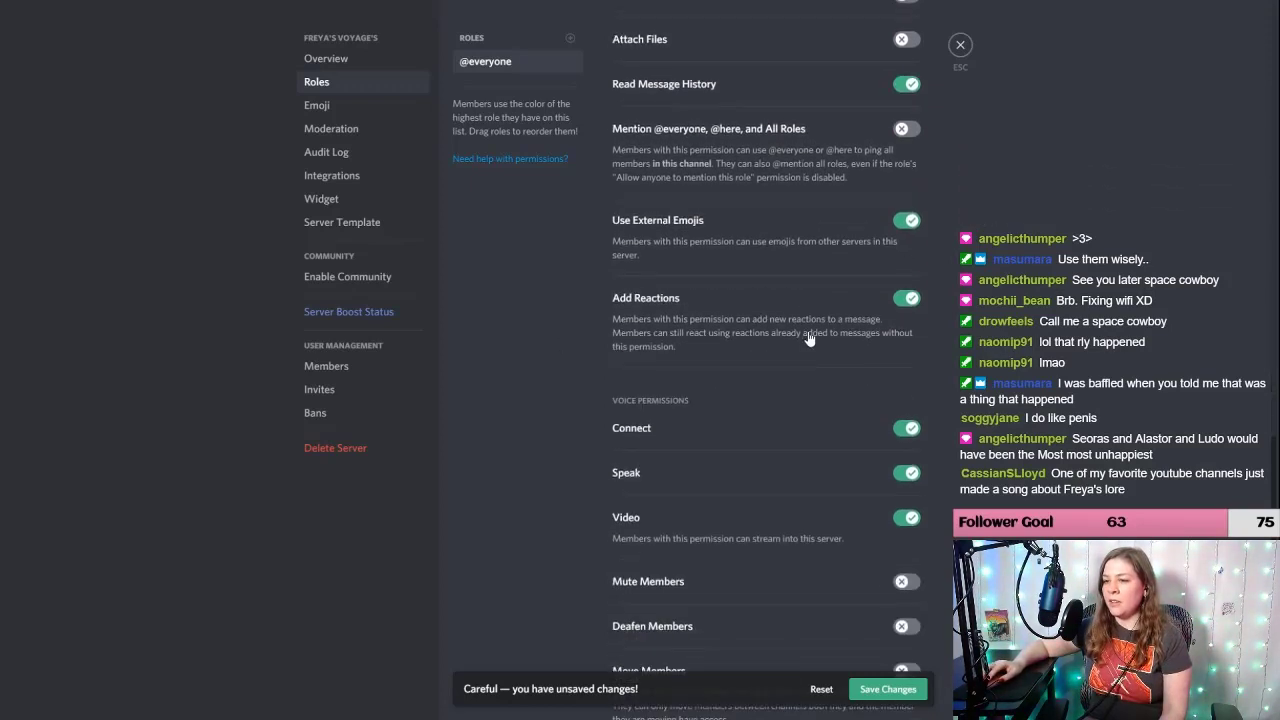
{"action": "left_click", "coordinate": [910, 221]}
{"action": "scroll", "coordinate": [900, 307], "scroll_direction": "down", "scroll_amount": 2}
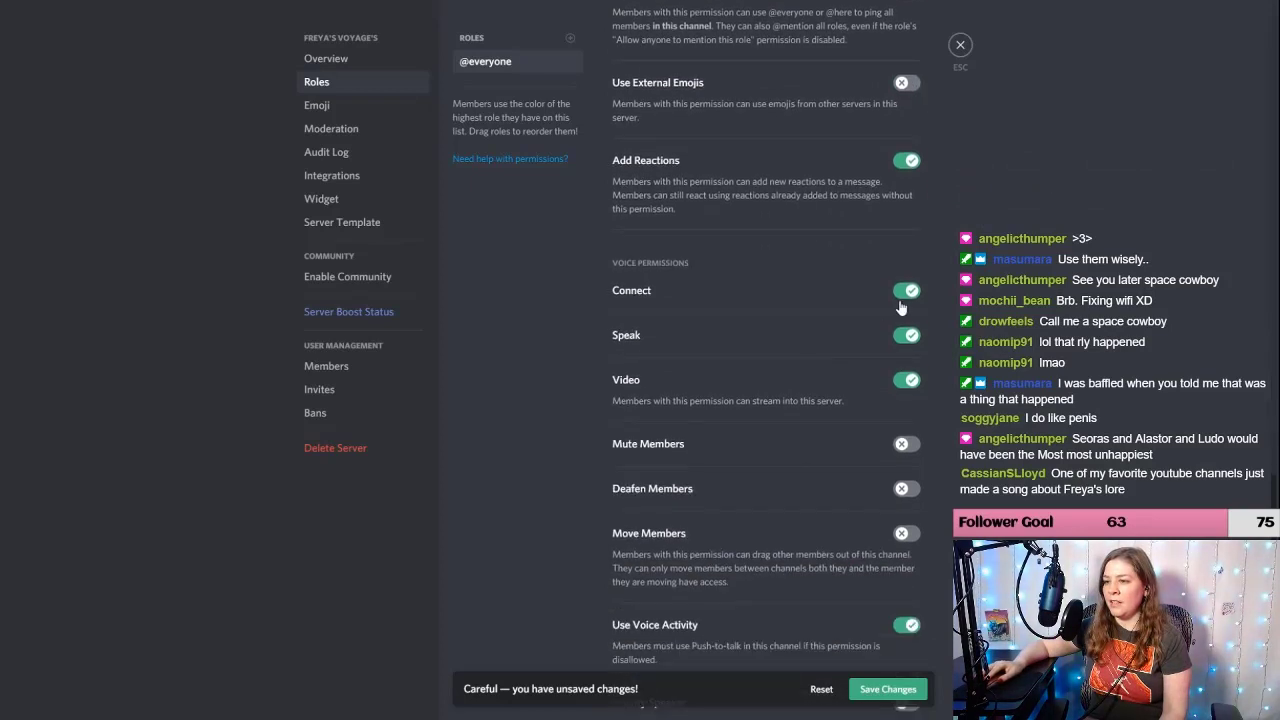
{"action": "left_click", "coordinate": [899, 300]}
{"action": "left_click", "coordinate": [906, 335]}
{"action": "left_click", "coordinate": [906, 380]}
{"action": "scroll", "coordinate": [849, 385], "scroll_direction": "down", "scroll_amount": 2}
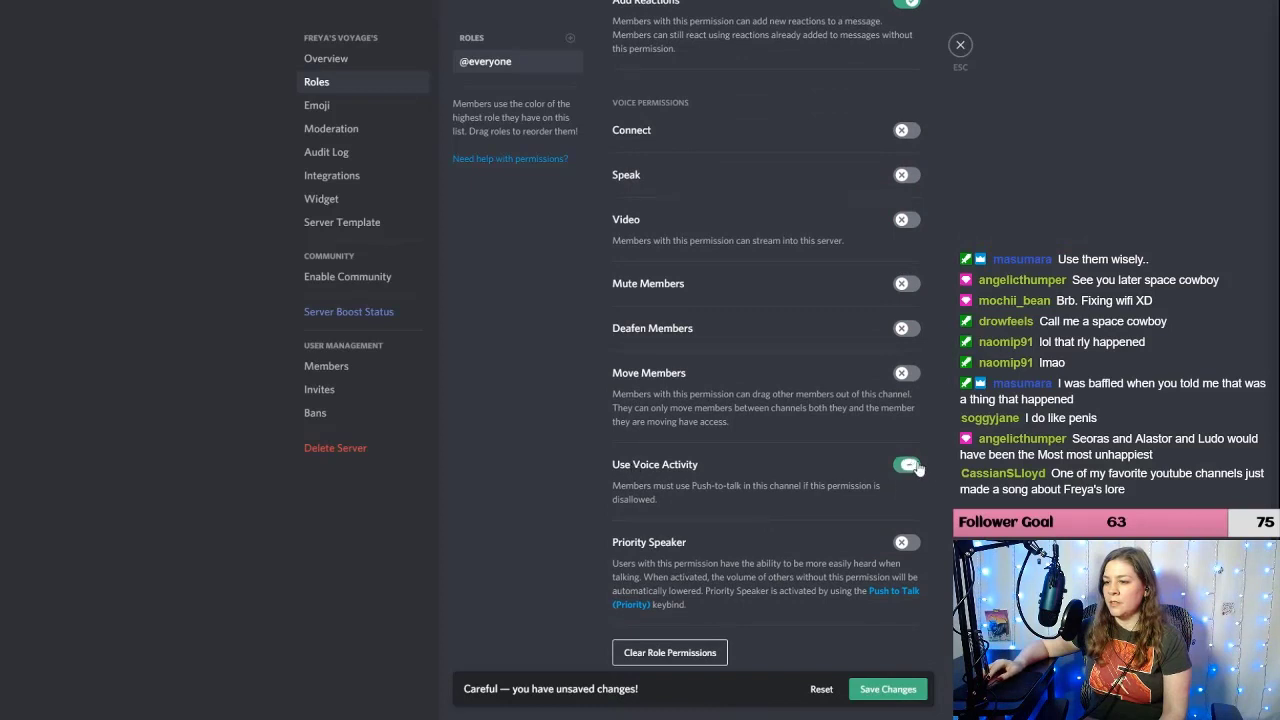
{"action": "left_click", "coordinate": [882, 689]}
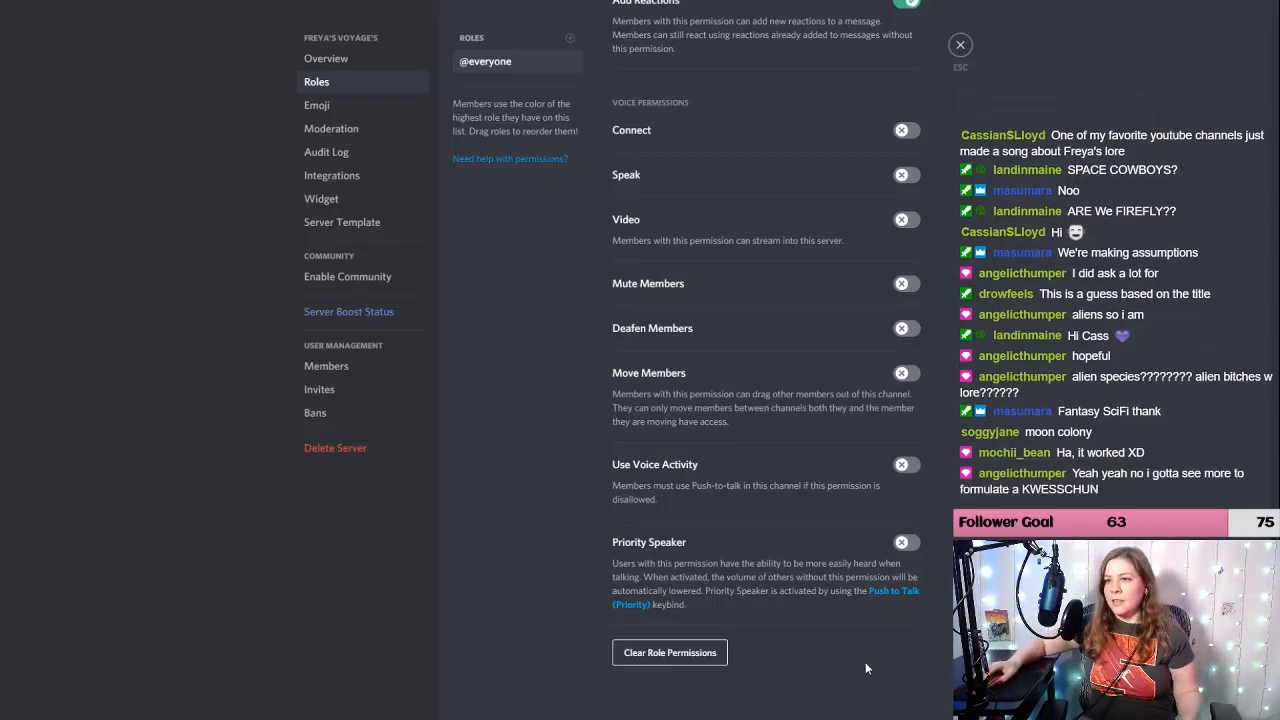
Step: Create a divider role named "-------------Characters-------------" with equal dashes on both sides of the word, and save it
{"action": "left_click", "coordinate": [567, 43]}
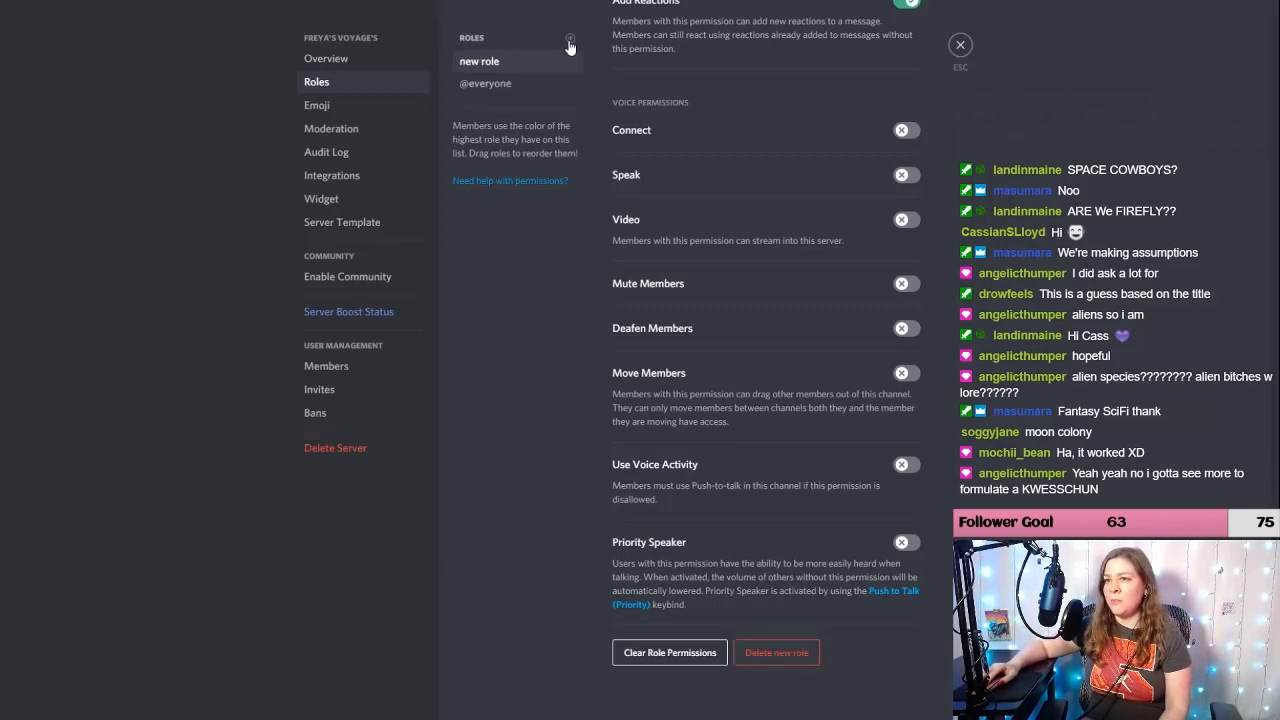
{"action": "scroll", "coordinate": [973, 339], "scroll_direction": "up", "scroll_amount": 15}
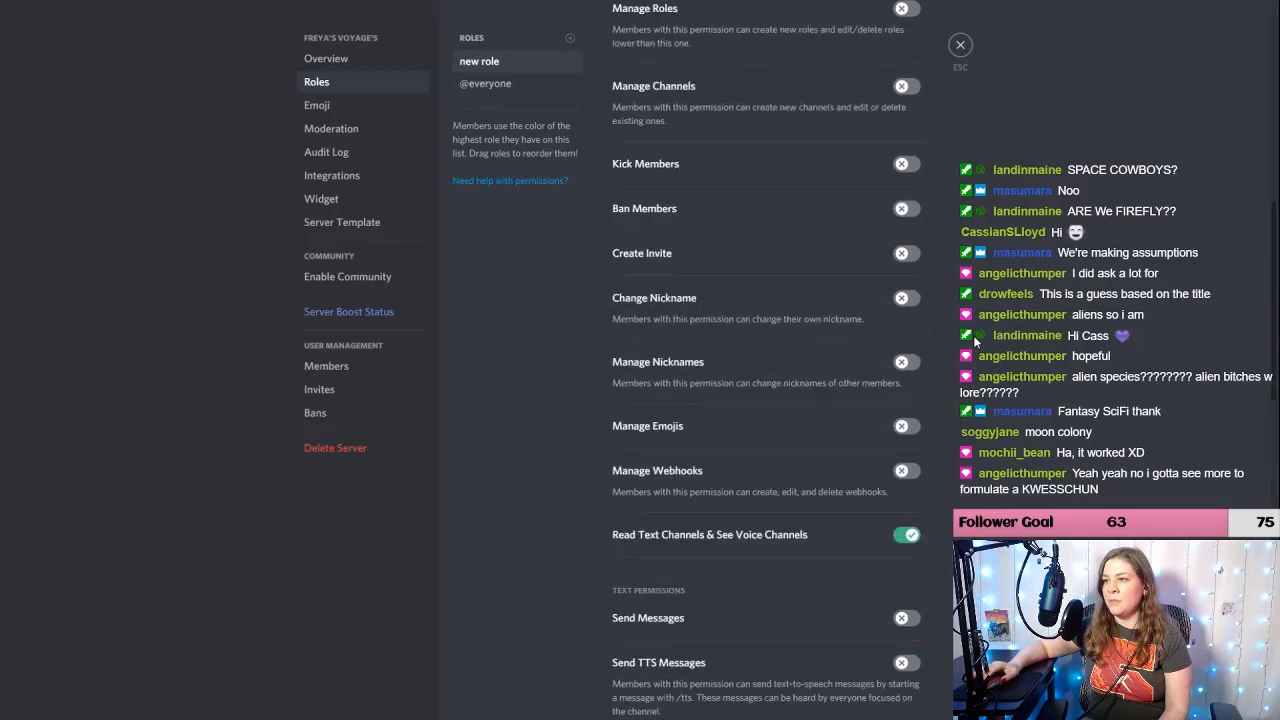
{"action": "triple_click", "coordinate": [650, 116]}
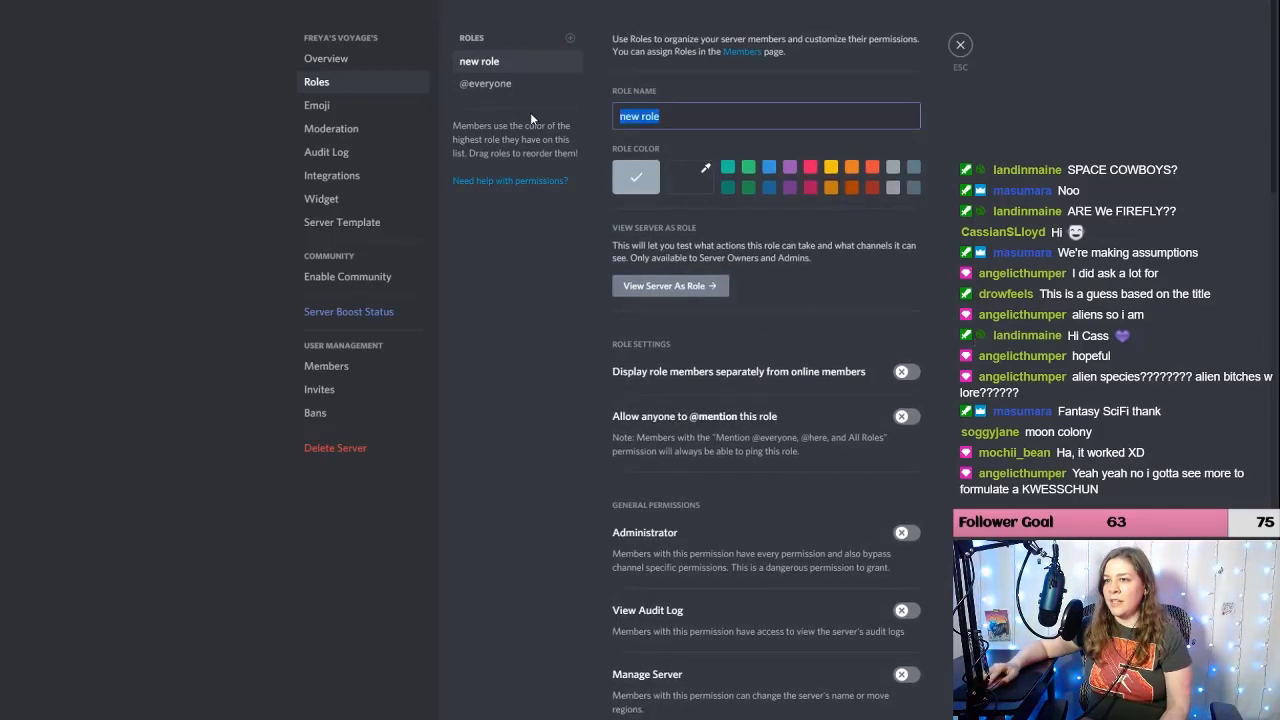
{"action": "type", "text": "---------"}
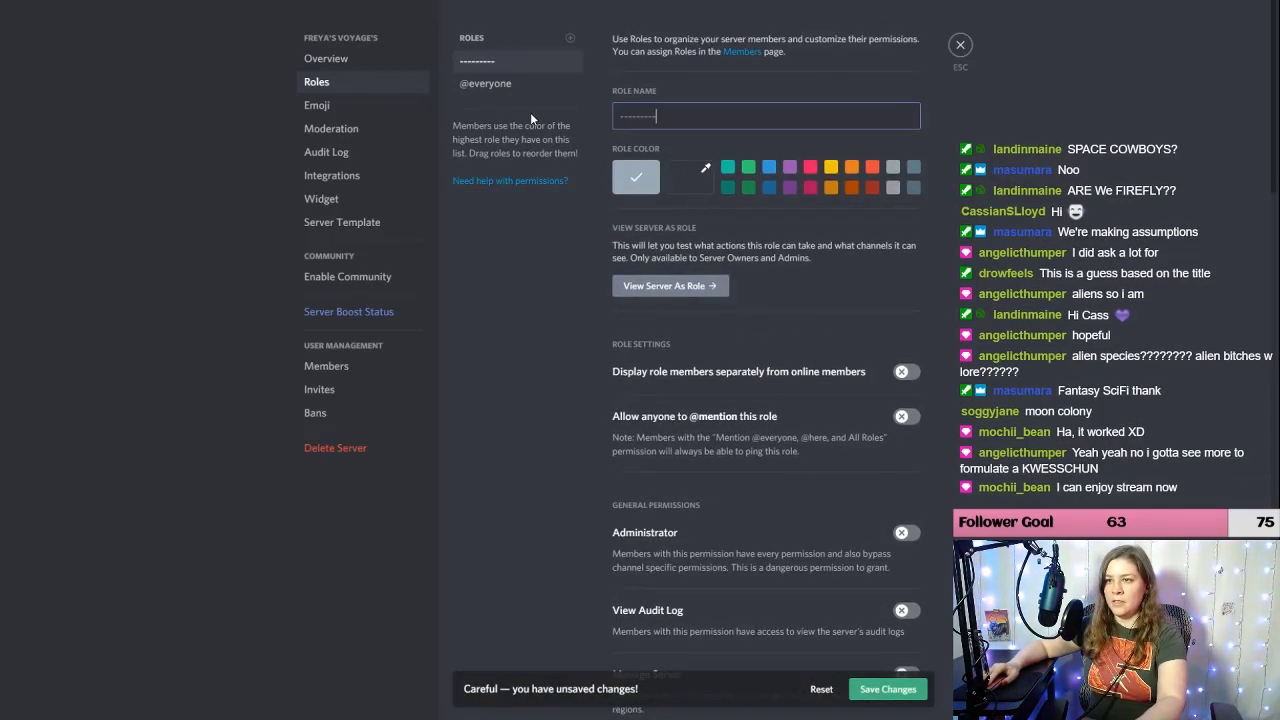
{"action": "type", "text": "----"}
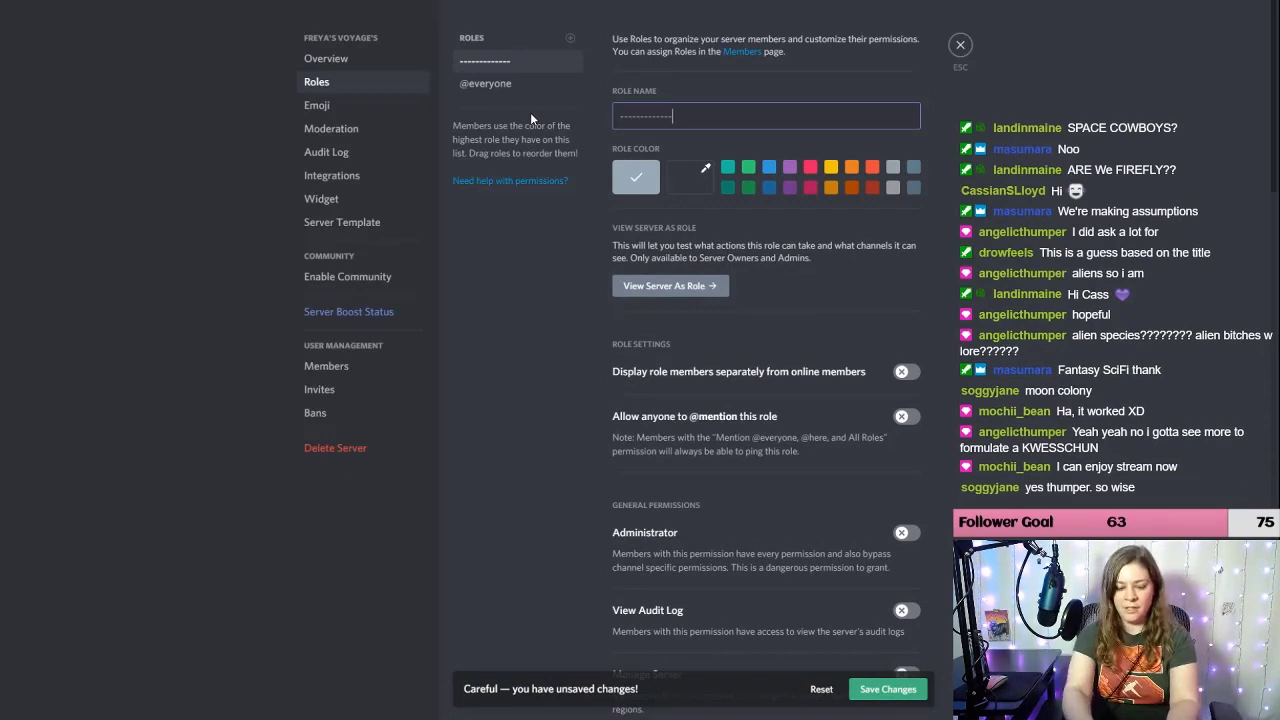
{"action": "type", "text": "Characters"}
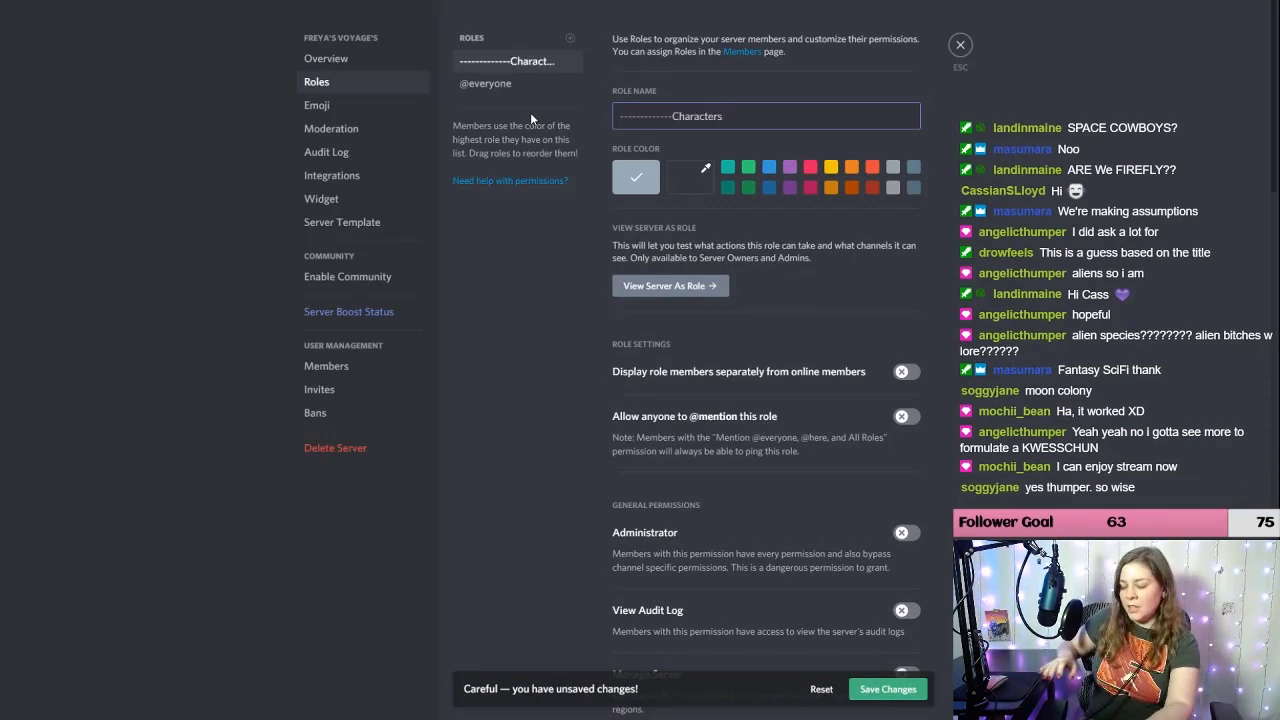
{"action": "type", "text": "--------"}
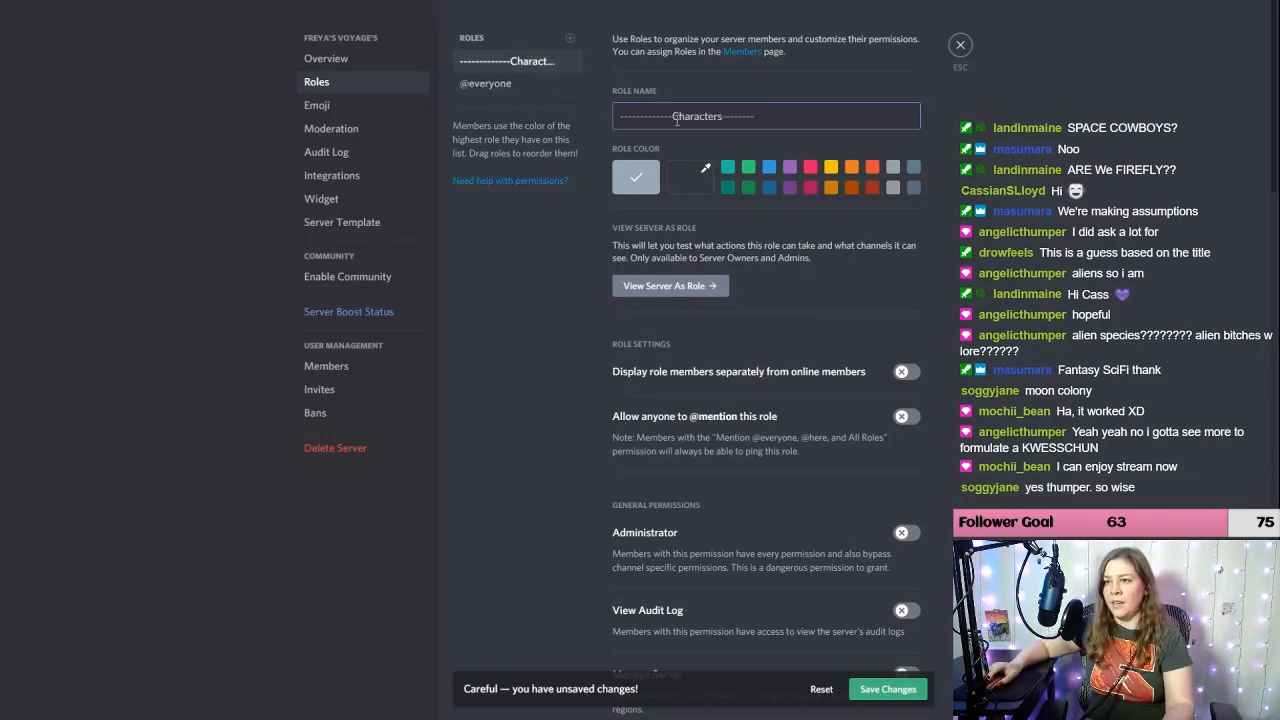
{"action": "left_click_drag", "start_coordinate": [674, 117], "coordinate": [605, 120]}
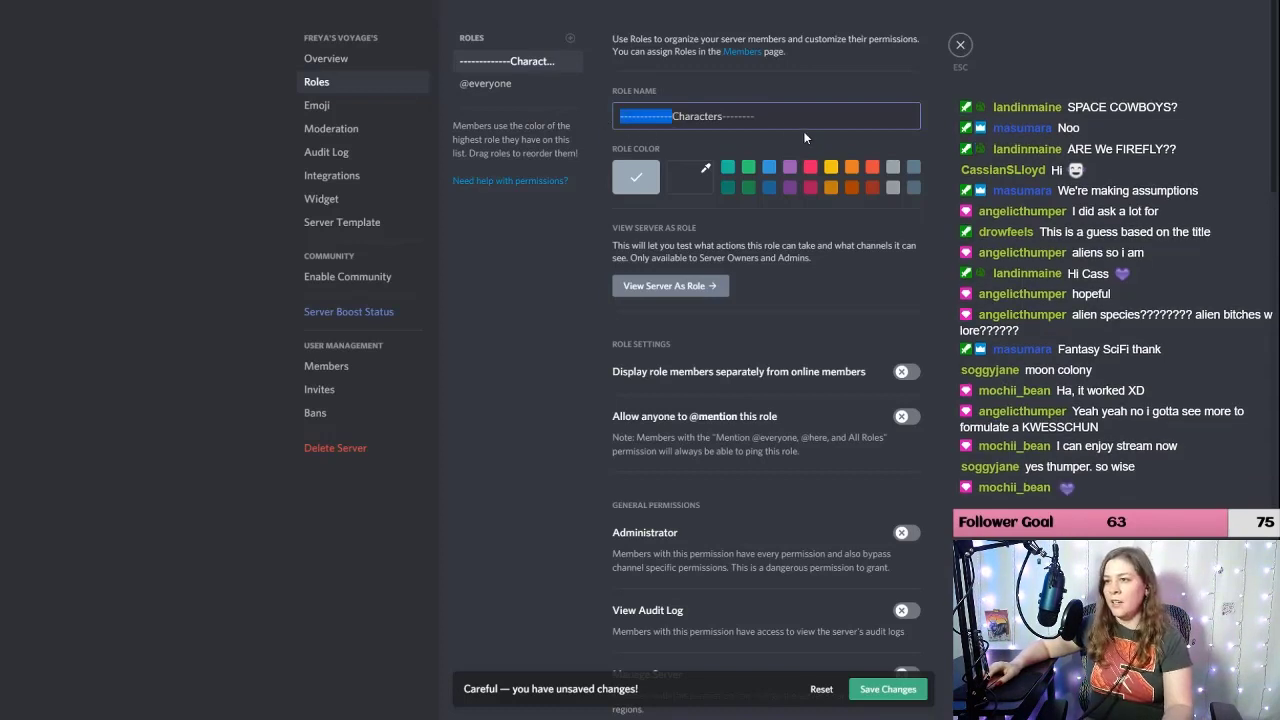
{"action": "left_click_drag", "start_coordinate": [776, 120], "coordinate": [722, 120]}
{"action": "type", "text": "-------------"}
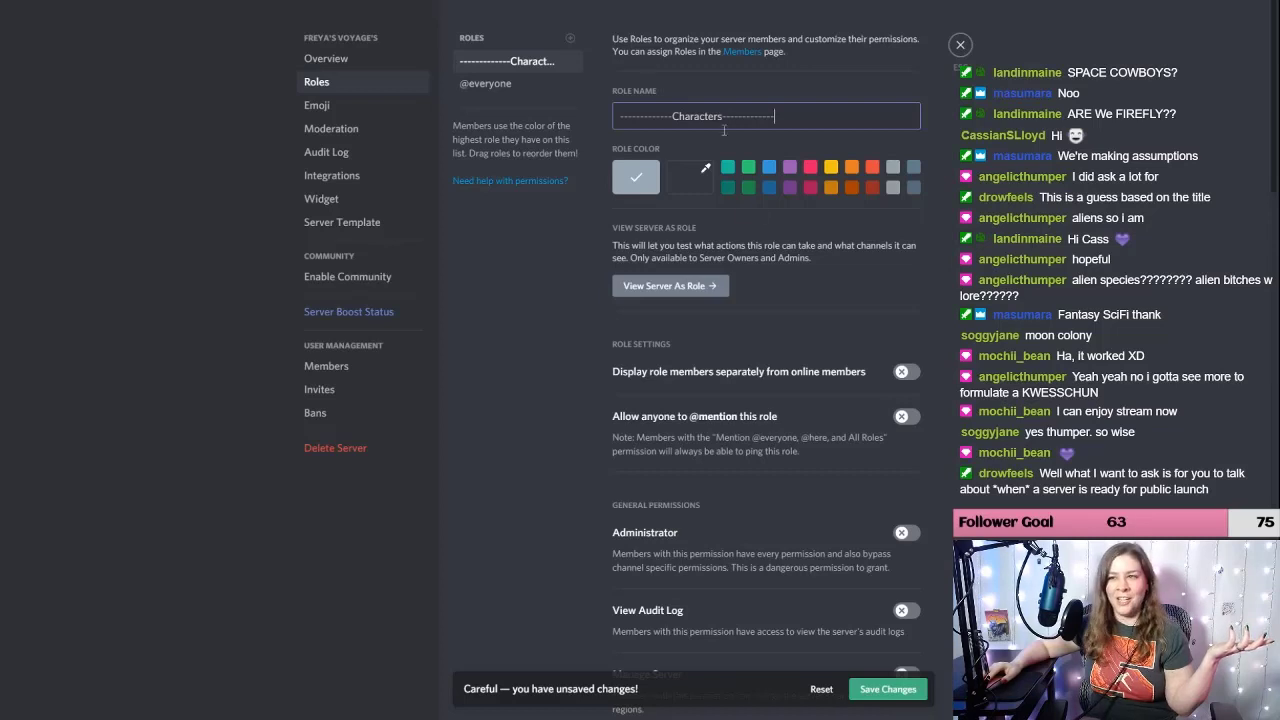
{"action": "left_click", "coordinate": [888, 689]}
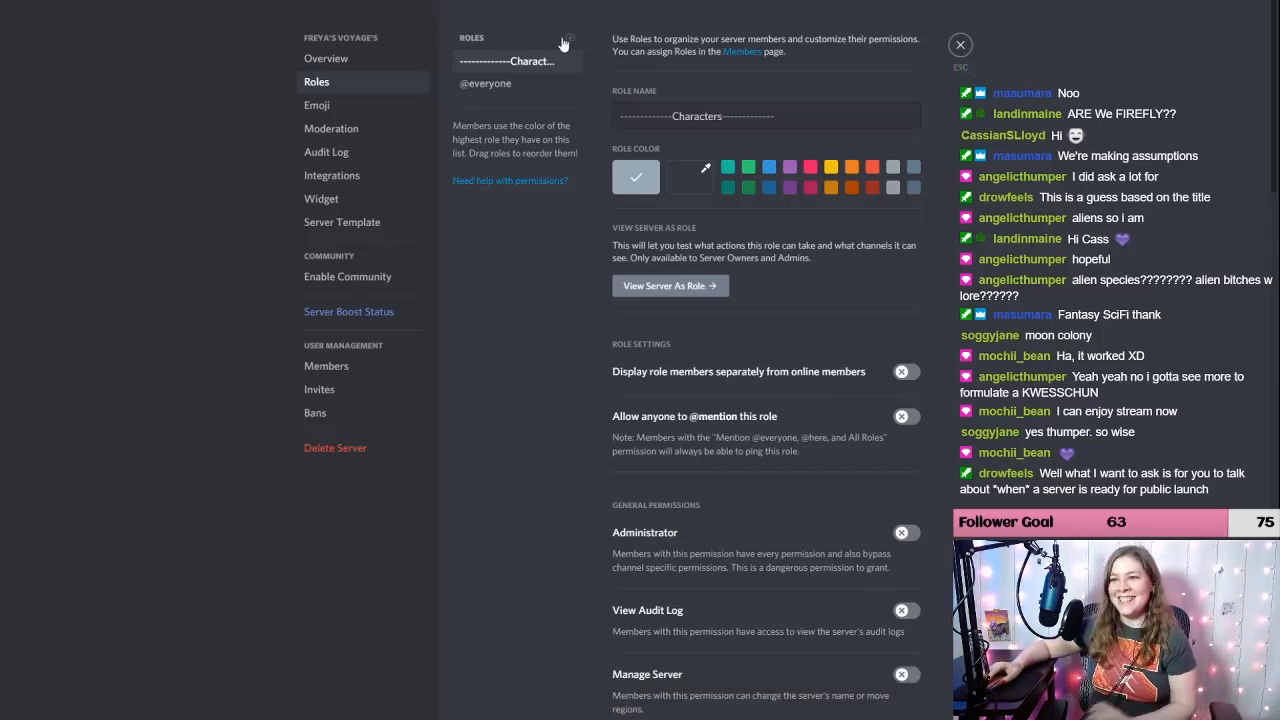
Step: Add a role named Unverified, place it above the Characters divider role, and save the changes
{"action": "left_click", "coordinate": [569, 40]}
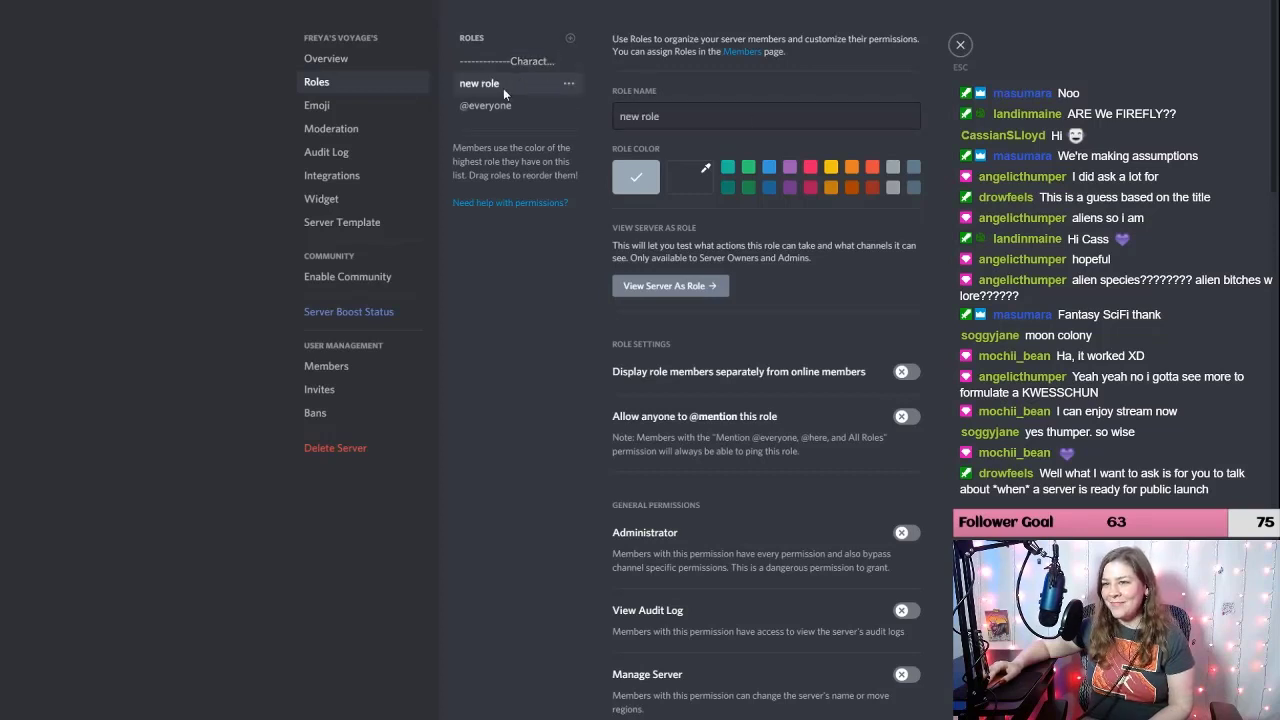
{"action": "left_click_drag", "start_coordinate": [503, 88], "coordinate": [550, 59]}
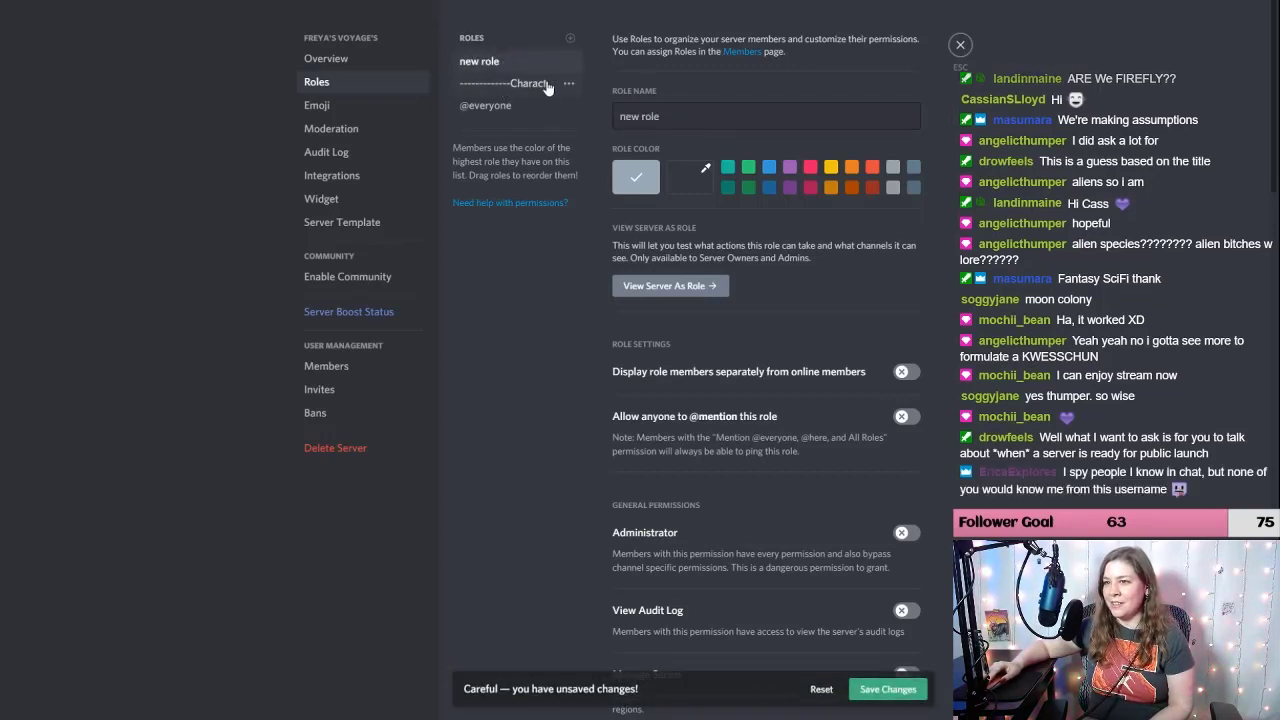
{"action": "left_click", "coordinate": [821, 689]}
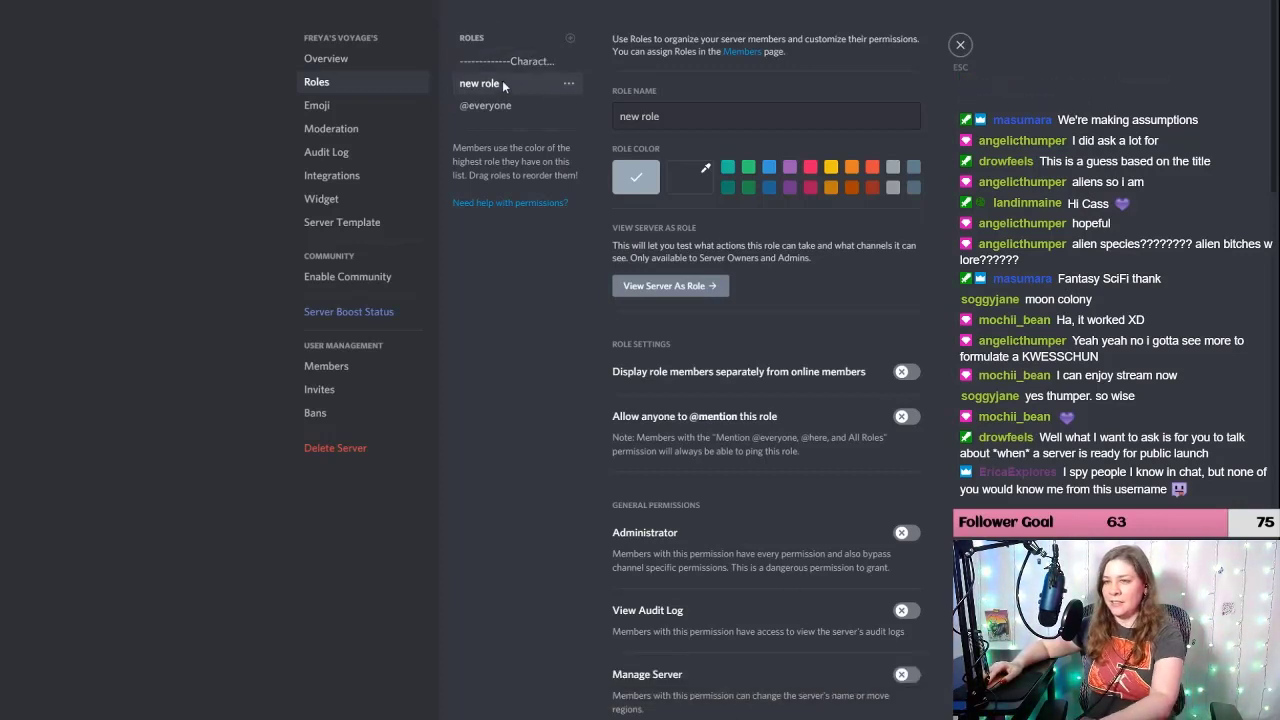
{"action": "left_click_drag", "start_coordinate": [519, 82], "coordinate": [535, 62]}
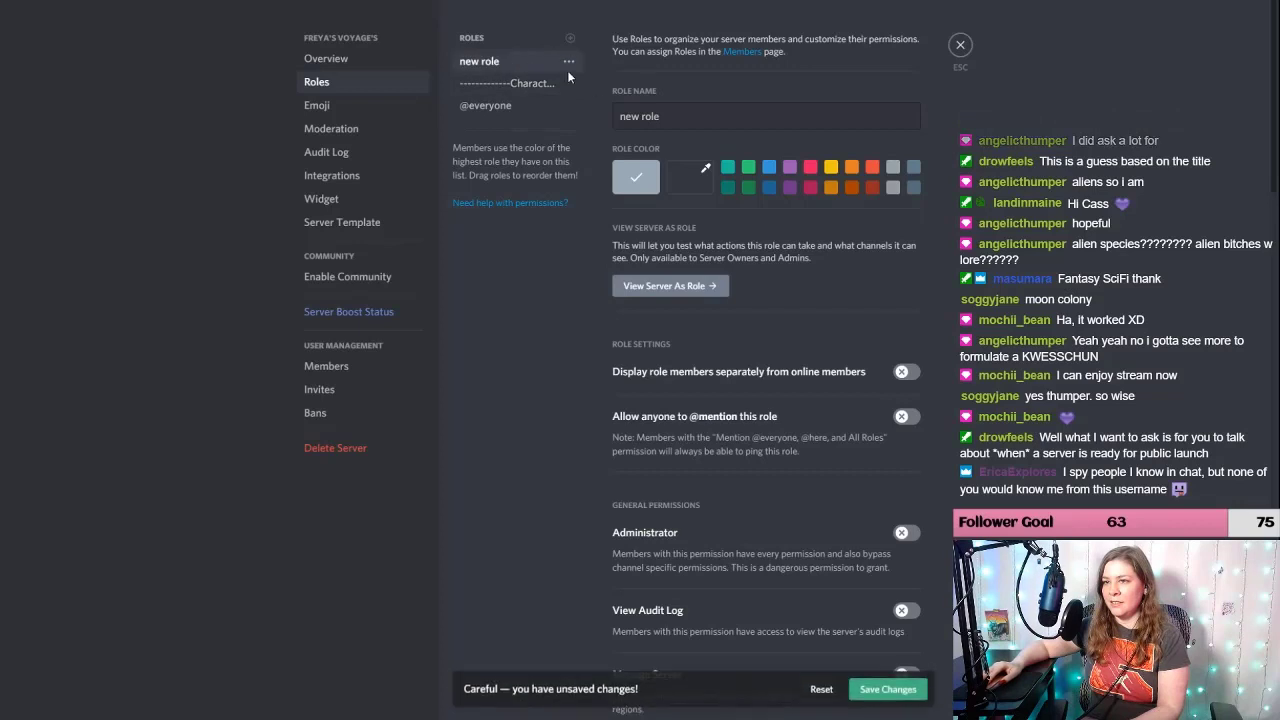
{"action": "left_click_drag", "start_coordinate": [668, 110], "coordinate": [592, 106]}
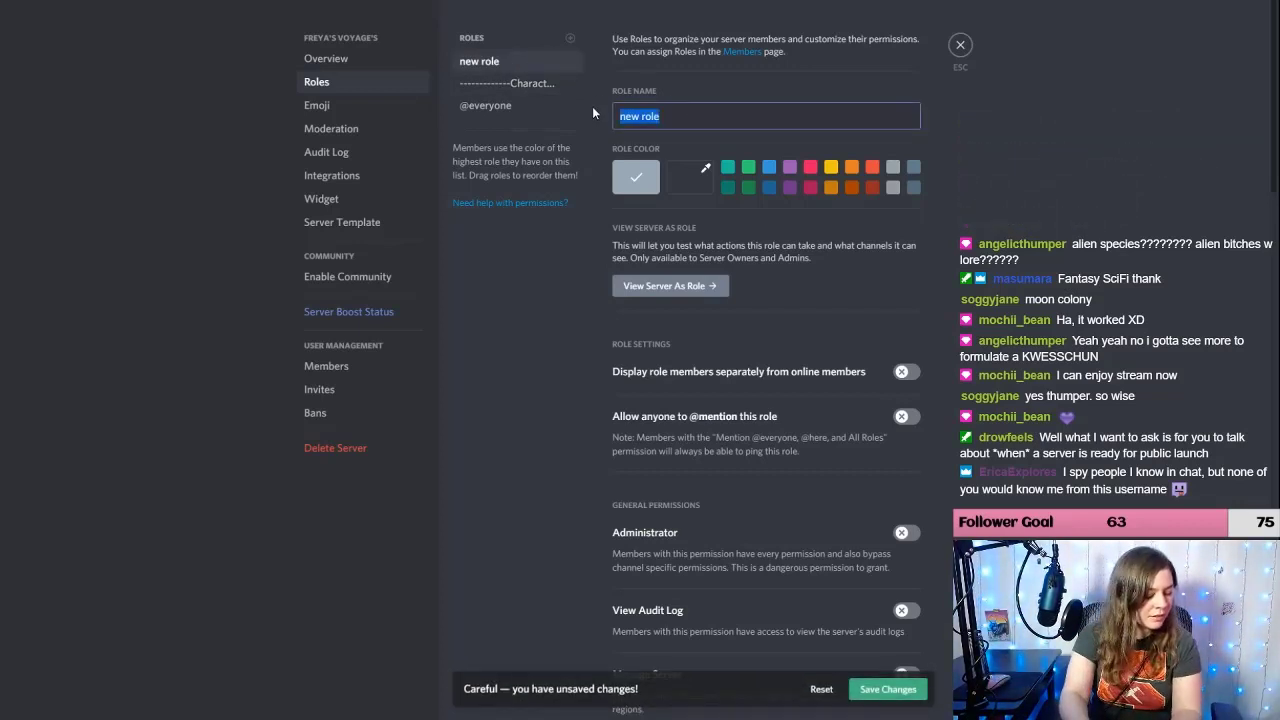
{"action": "type", "text": "Unverified"}
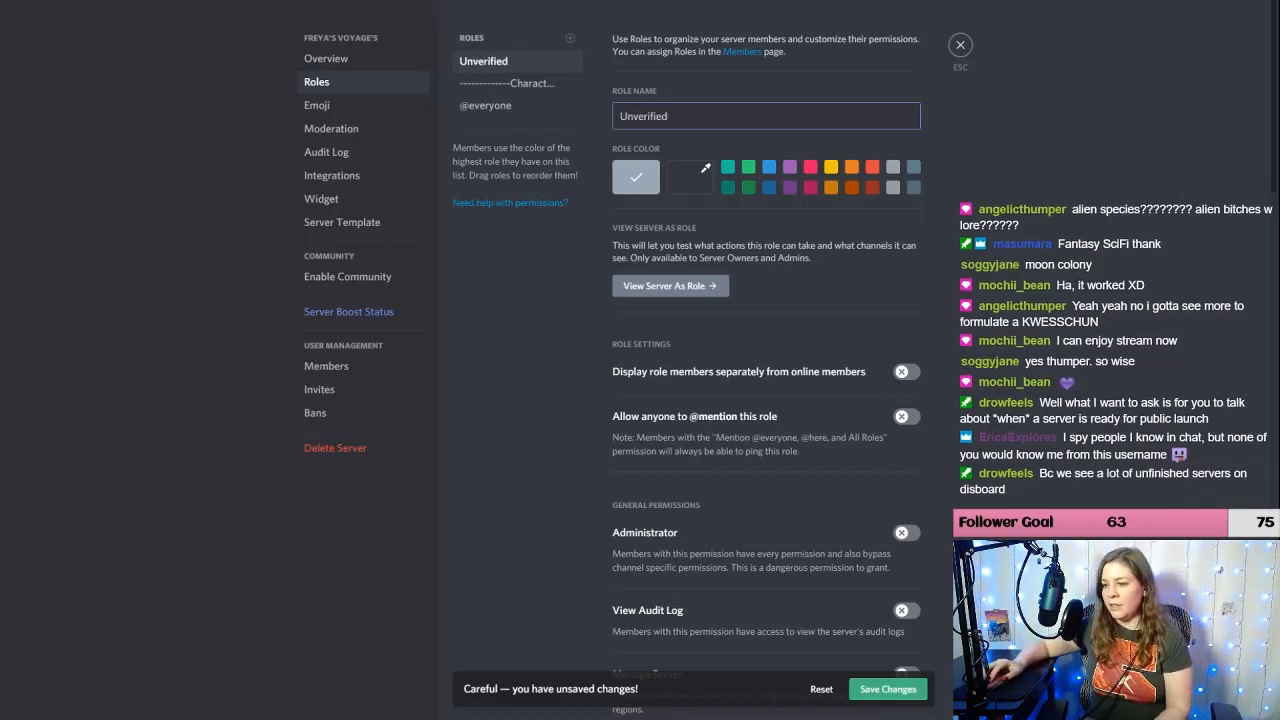
{"action": "left_click", "coordinate": [875, 692]}
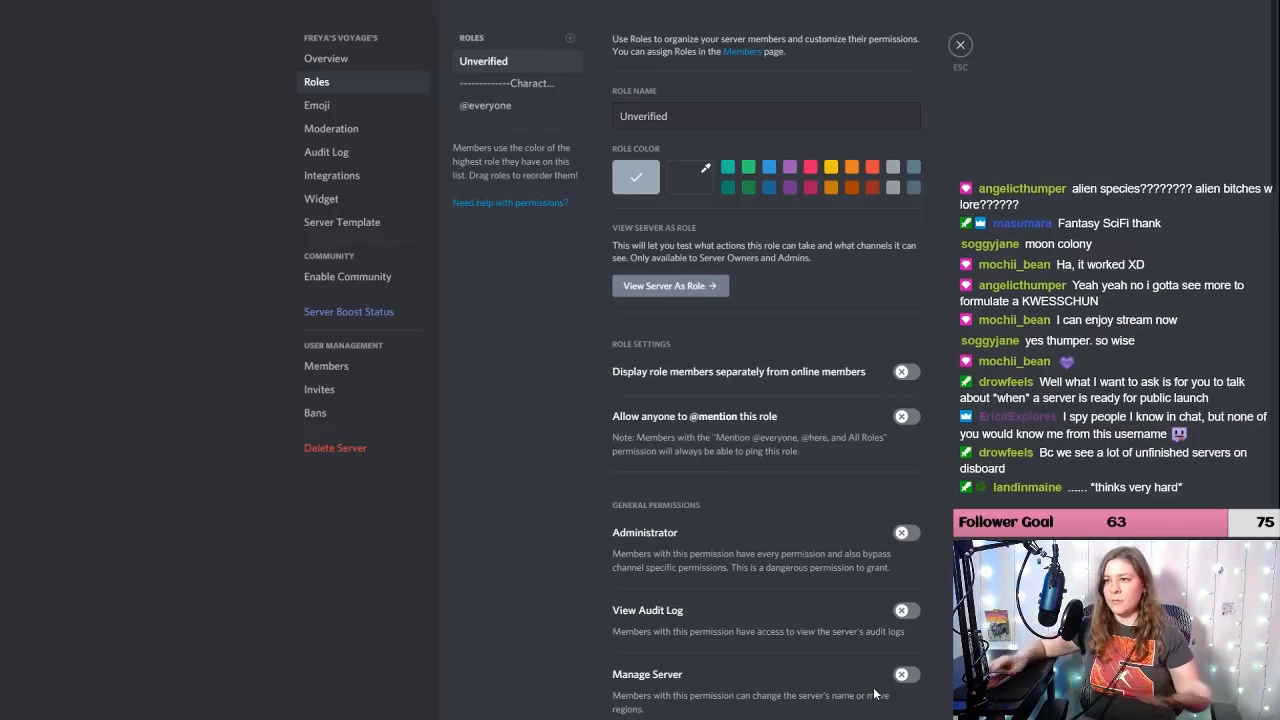
Step: Add a role named Underage, save it, and move it to the top of the role list
{"action": "left_click", "coordinate": [570, 38]}
{"action": "left_click_drag", "start_coordinate": [660, 116], "coordinate": [614, 112]}
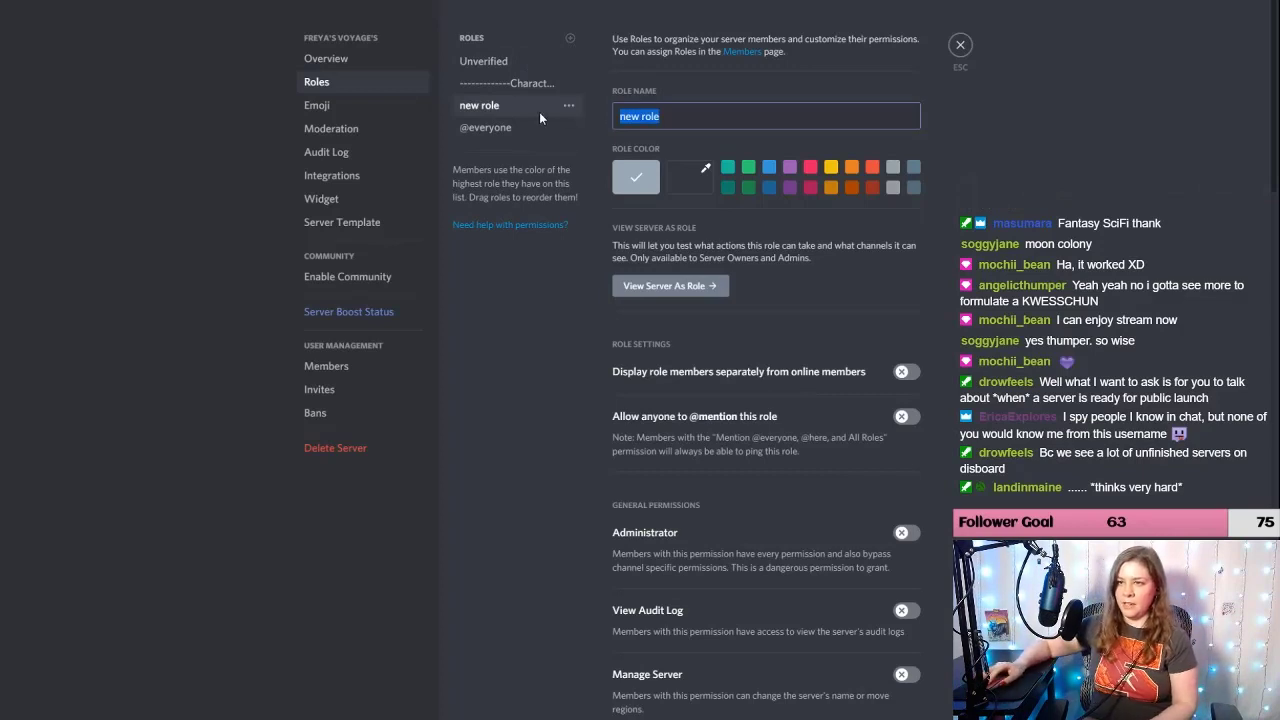
{"action": "type", "text": "Underage"}
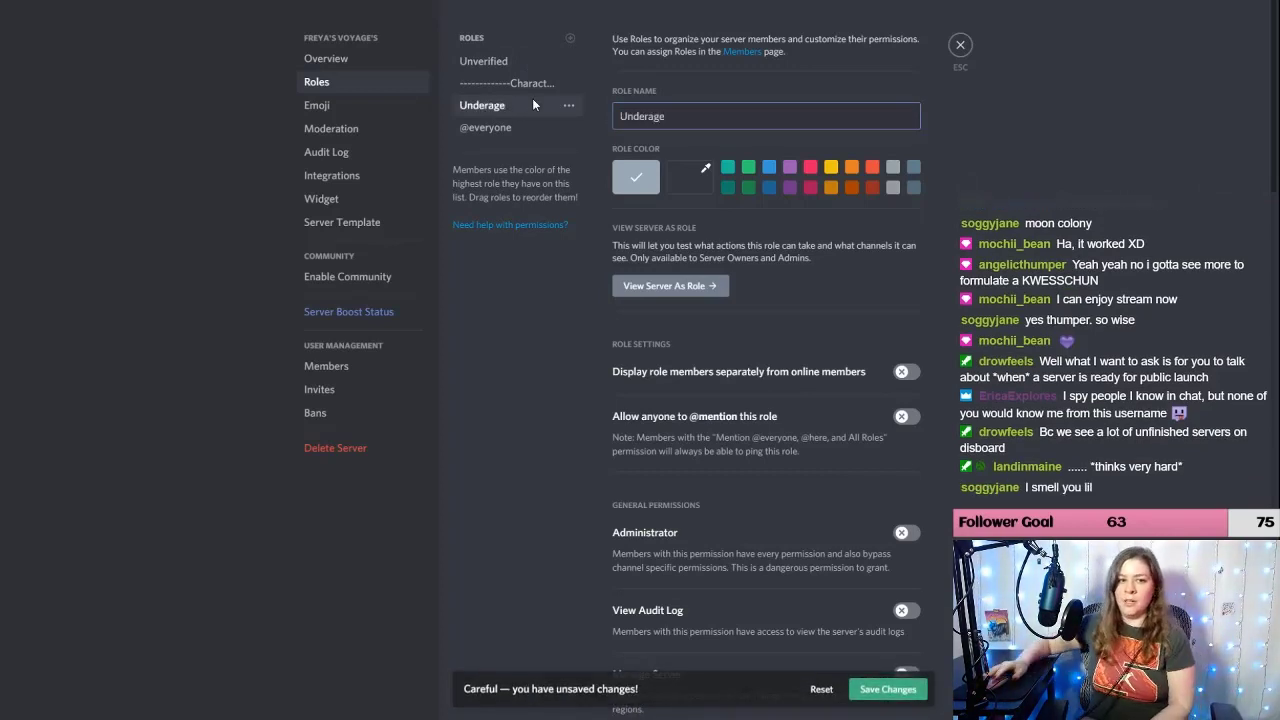
{"action": "left_click", "coordinate": [887, 689]}
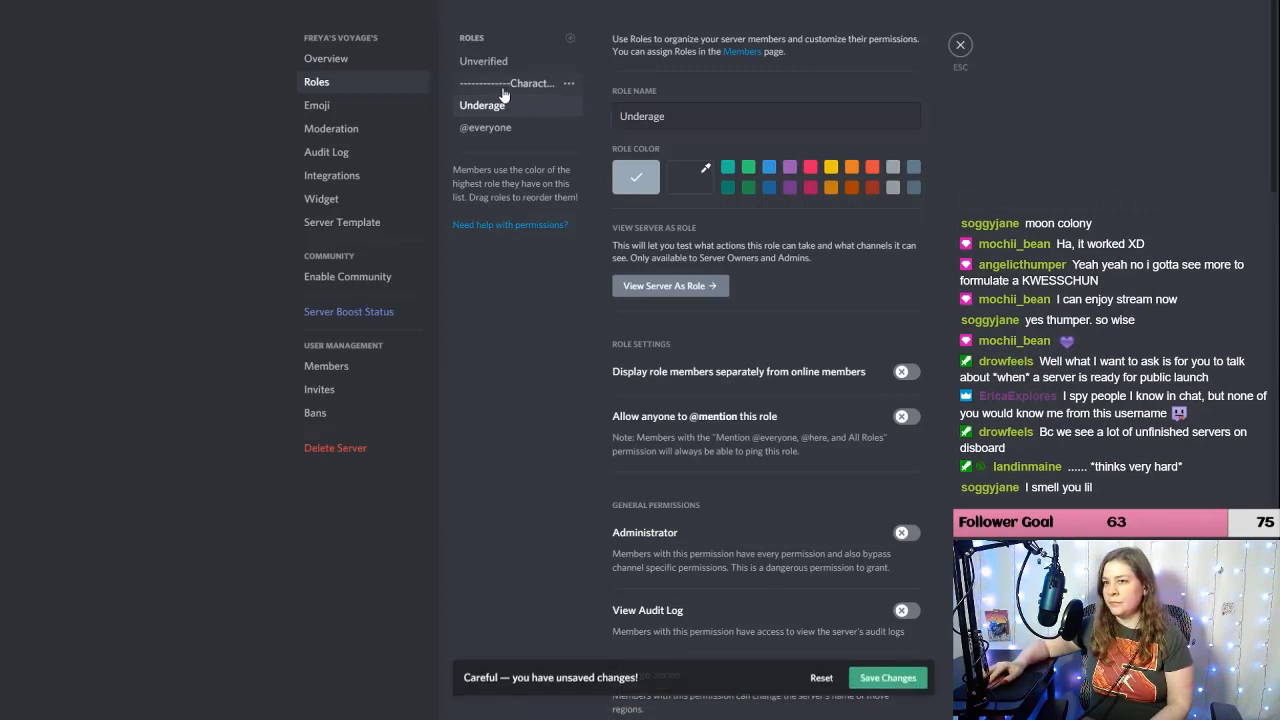
{"action": "left_click_drag", "start_coordinate": [496, 106], "coordinate": [502, 61]}
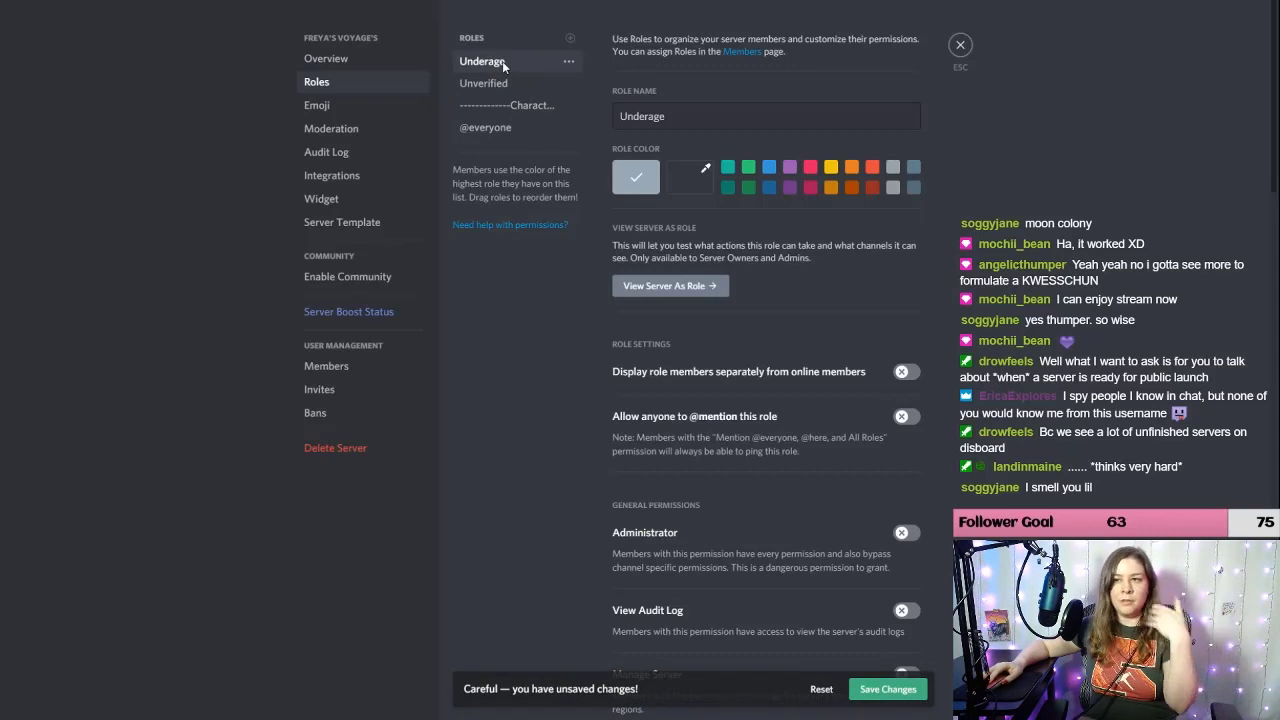
Step: Add two more roles named Verified and 18+
{"action": "left_click", "coordinate": [570, 38]}
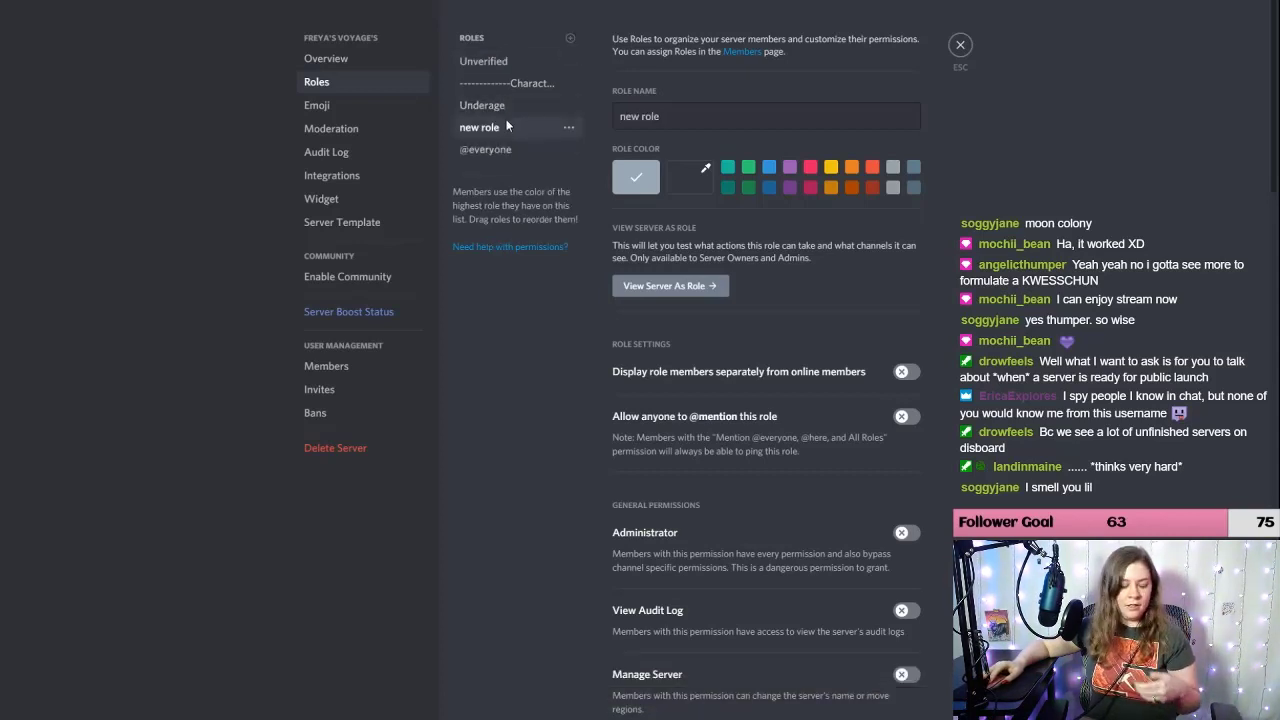
{"action": "triple_click", "coordinate": [702, 124]}
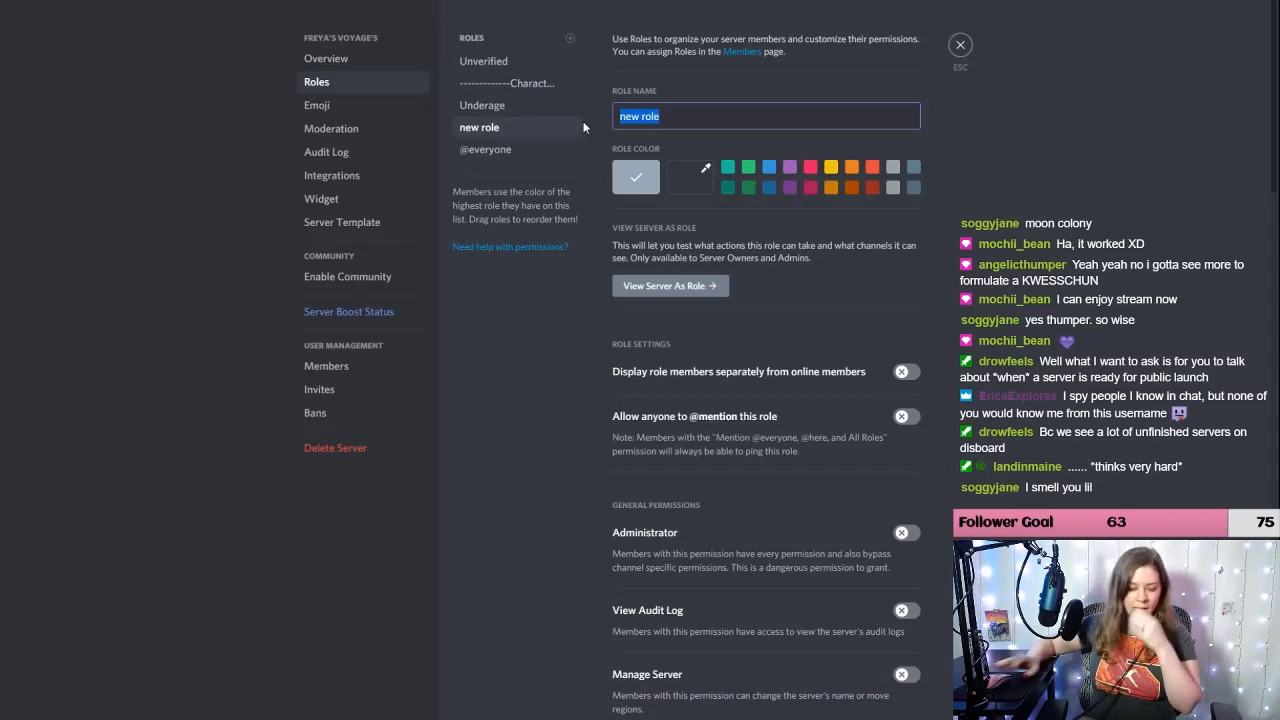
{"action": "type", "text": "Verified"}
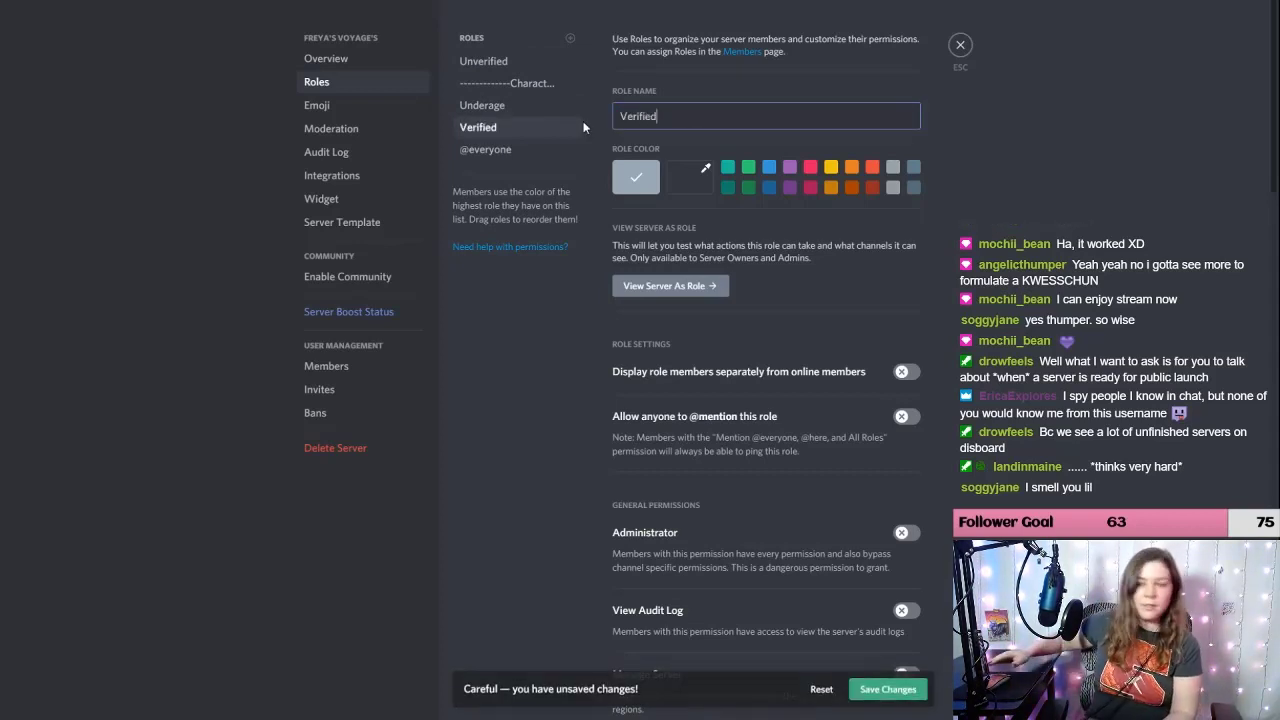
{"action": "left_click", "coordinate": [568, 46]}
{"action": "type", "text": "1"}
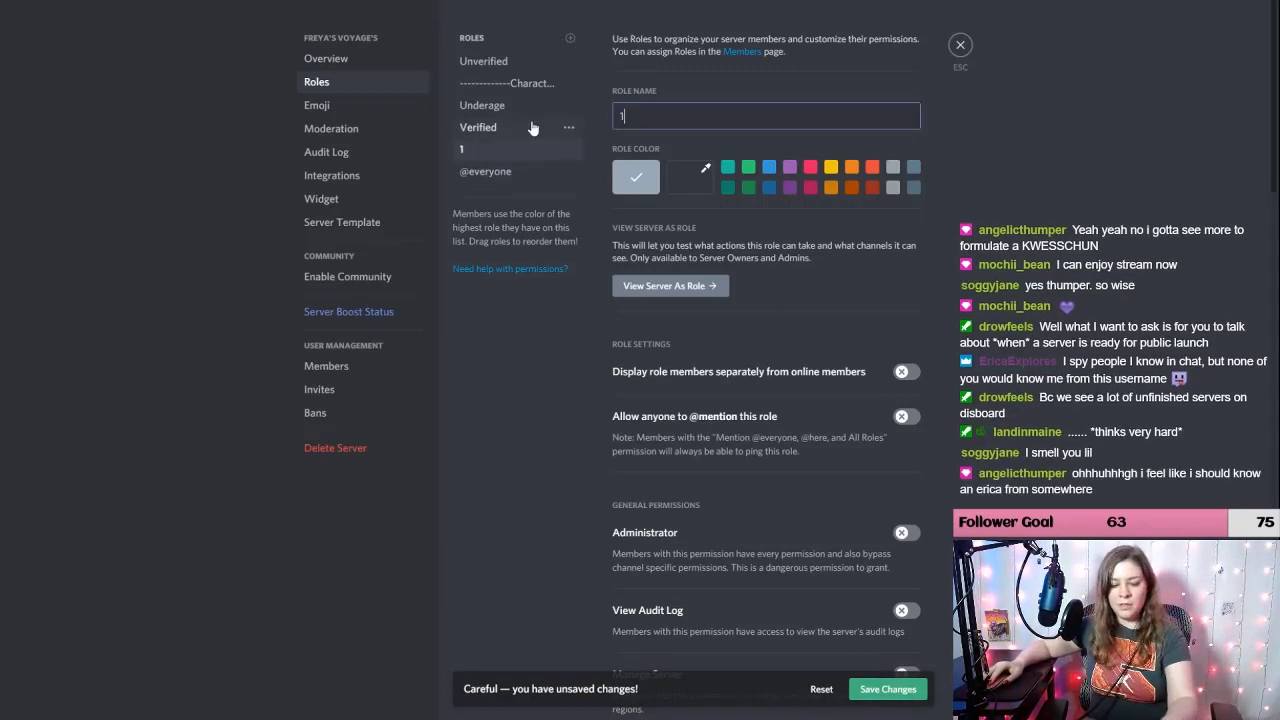
{"action": "type", "text": "8+"}
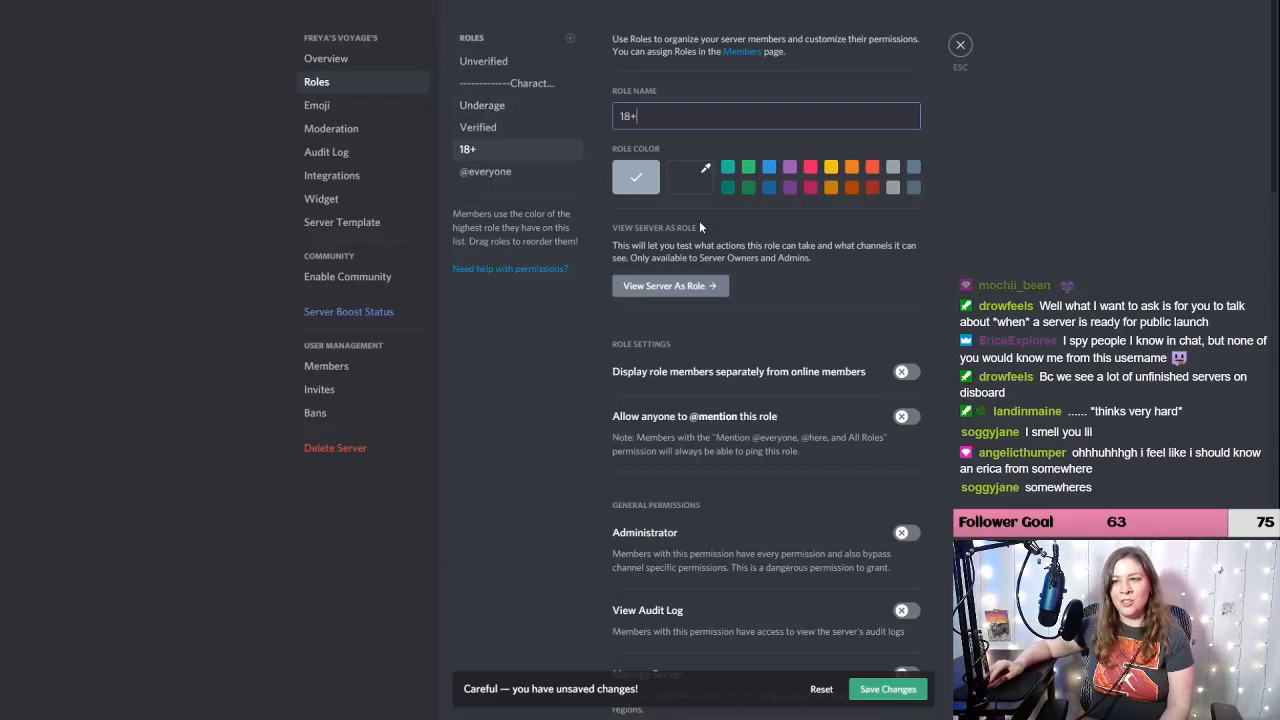
Step: Add a role named Intro Done and save the changes
{"action": "left_click", "coordinate": [571, 40]}
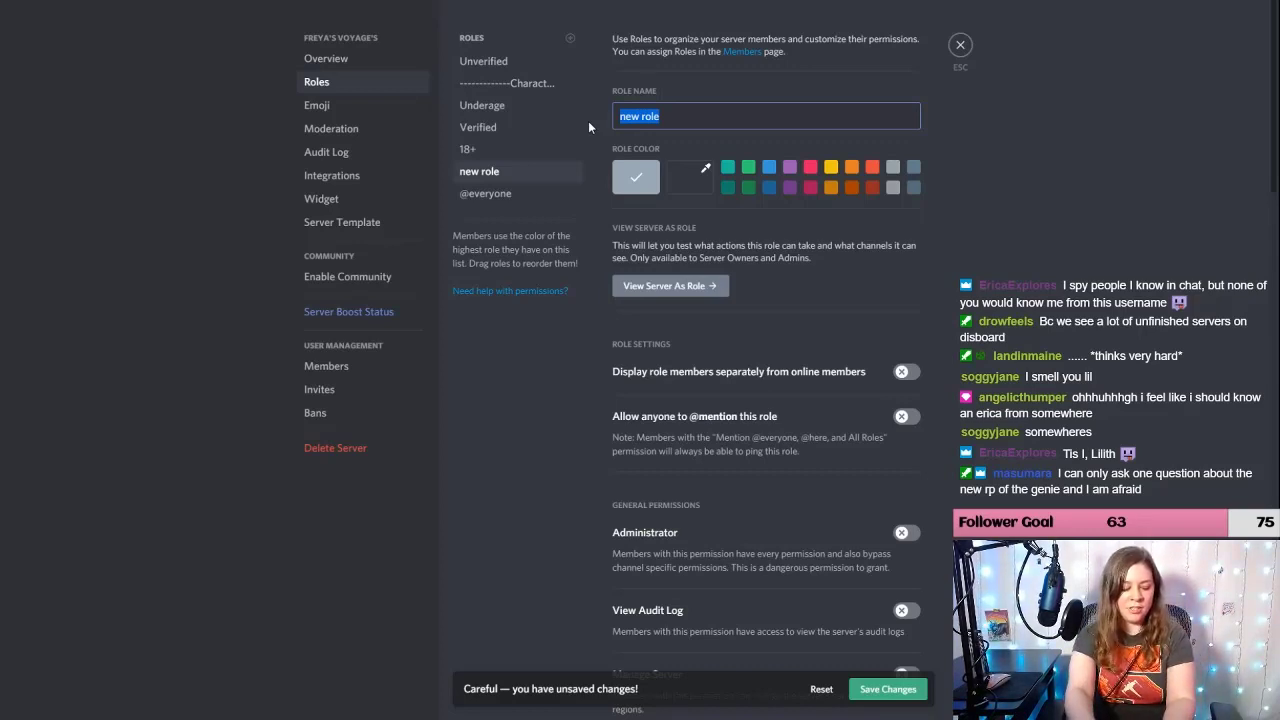
{"action": "type", "text": "Intor"}
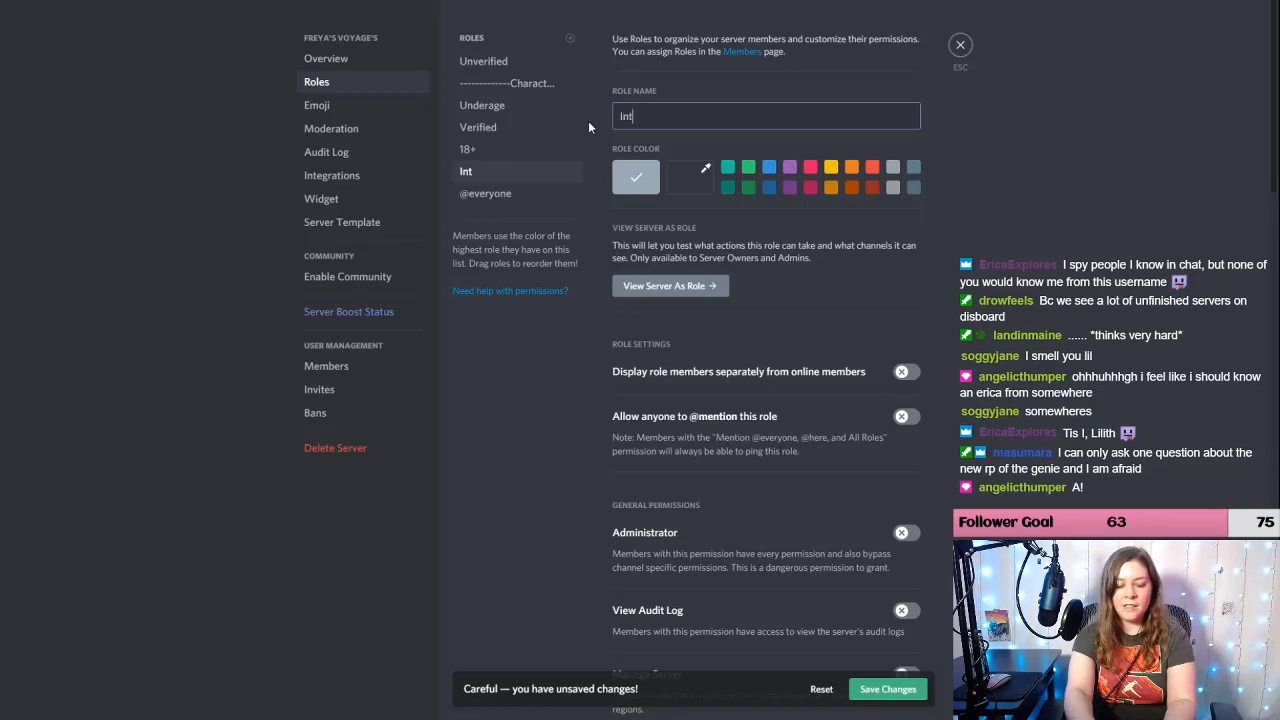
{"action": "key", "text": "BackSpace"}
{"action": "key", "text": "BackSpace"}
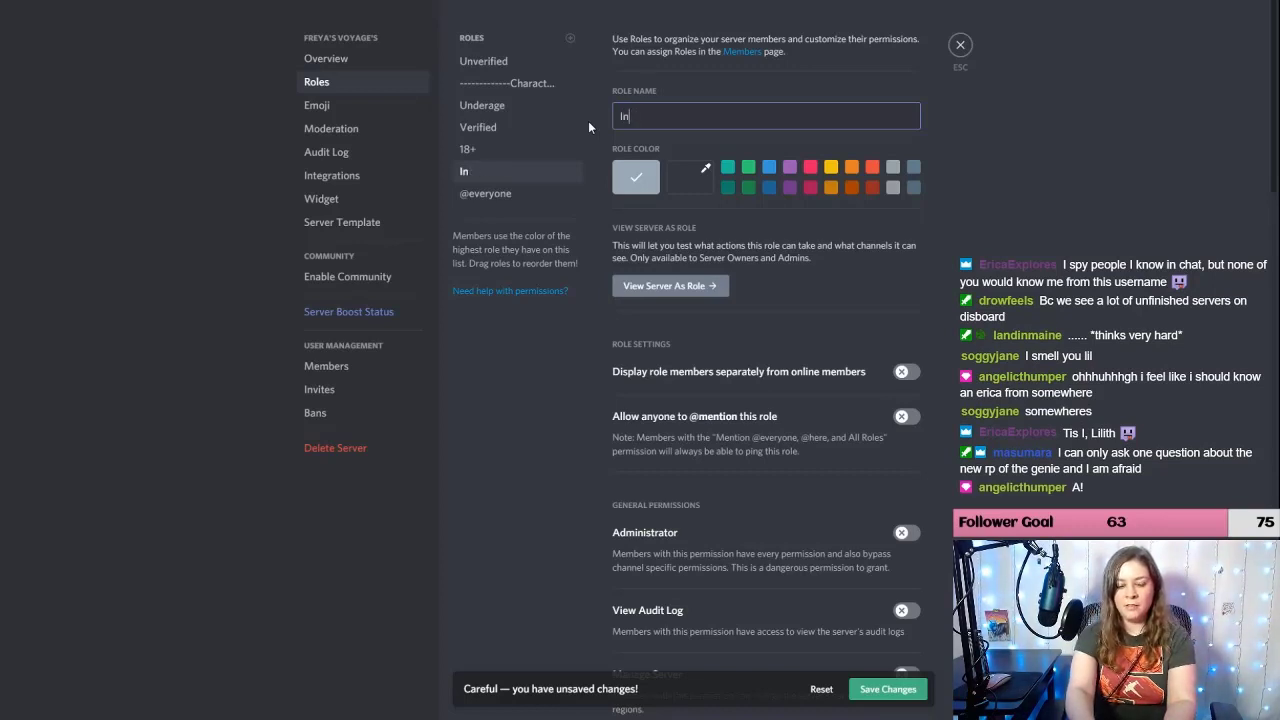
{"action": "type", "text": "ro Done"}
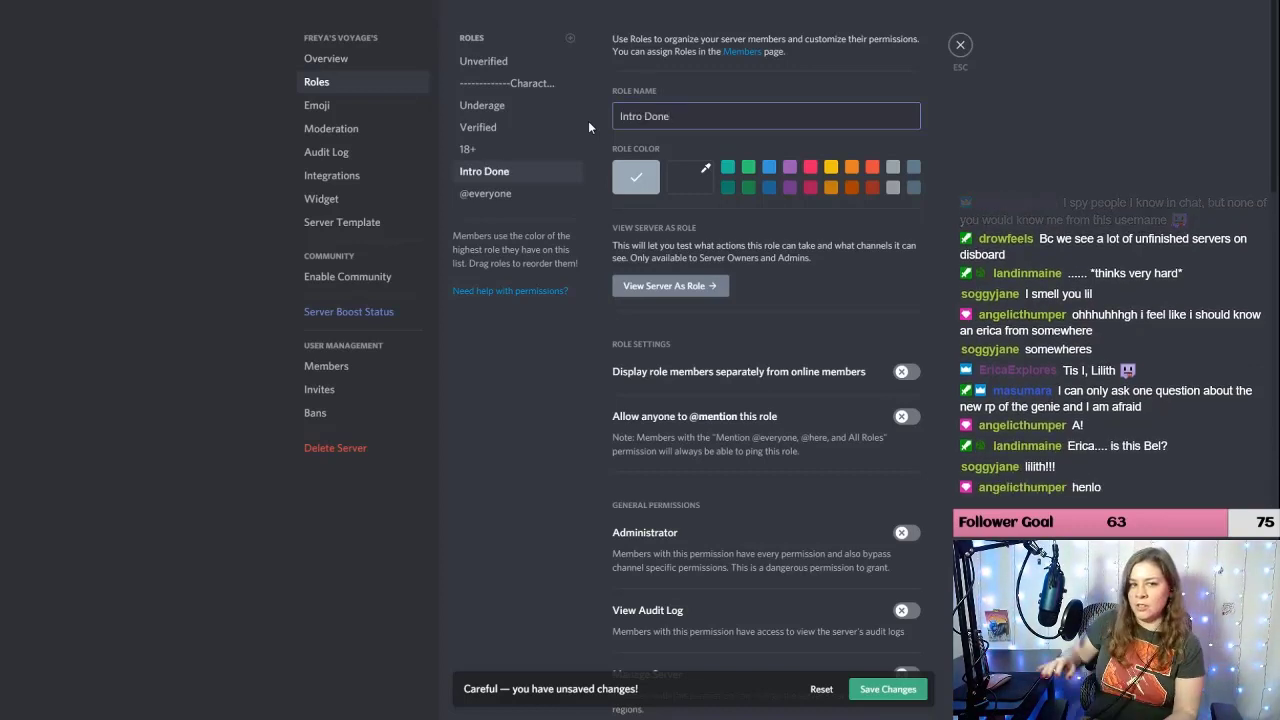
{"action": "left_click", "coordinate": [886, 686]}
Step: Reorder the roles above the Characters divider as Intro Done, Verified, 18+, Unverified, Underage, and save the order
{"action": "mouse_move", "coordinate": [505, 83]}
{"action": "left_mouse_down"}
{"action": "mouse_move", "coordinate": [500, 175]}
{"action": "mouse_move", "coordinate": [491, 155]}
{"action": "mouse_move", "coordinate": [507, 68]}
{"action": "left_mouse_up"}
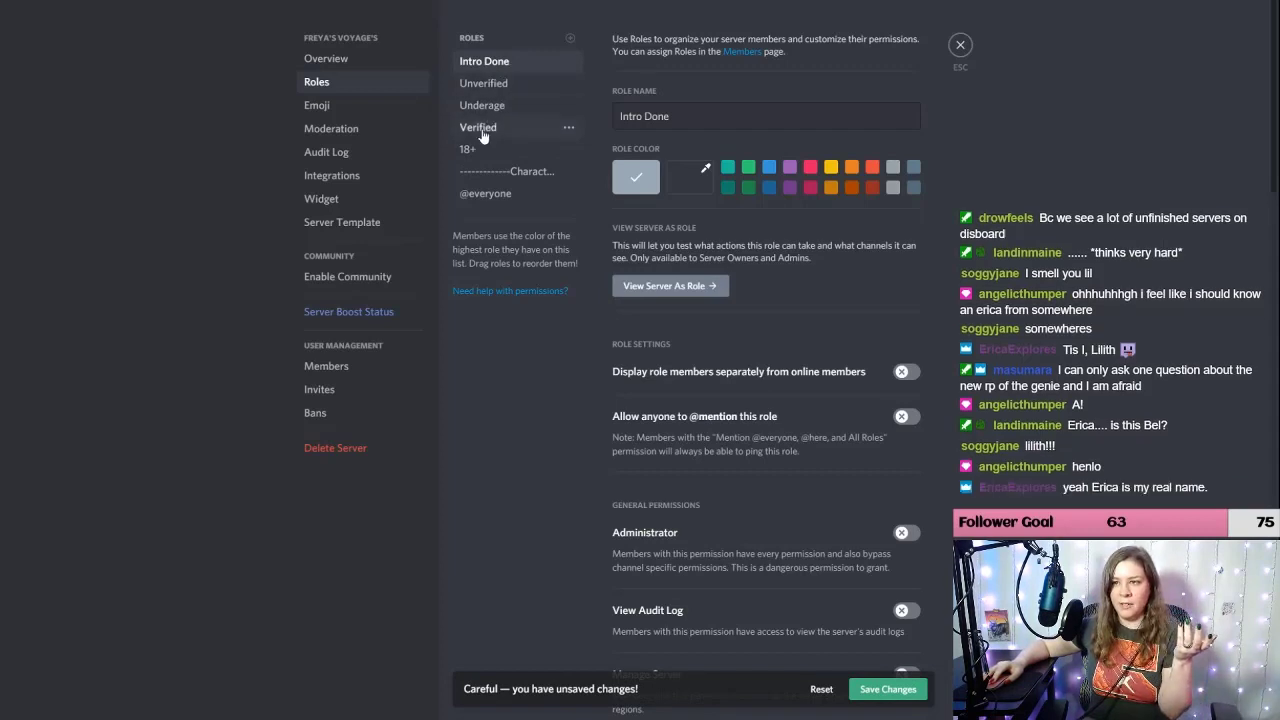
{"action": "left_click_drag", "start_coordinate": [481, 131], "coordinate": [487, 92]}
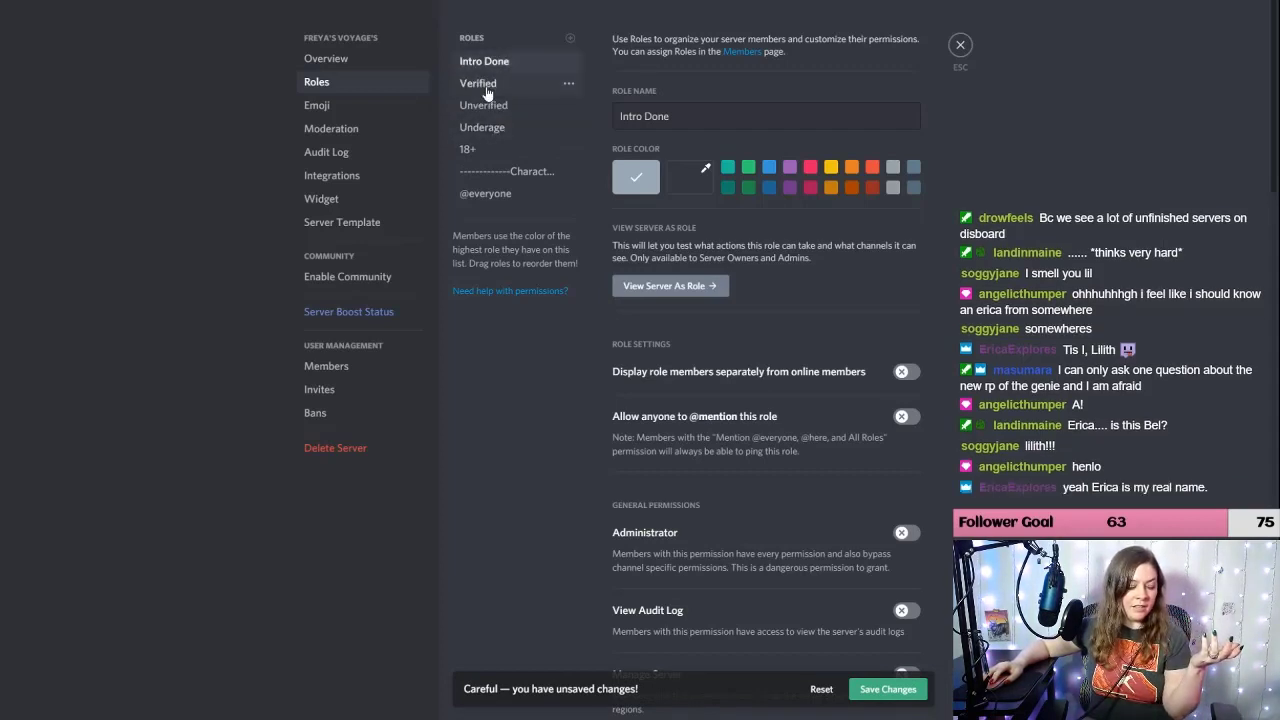
{"action": "left_click_drag", "start_coordinate": [467, 148], "coordinate": [472, 105]}
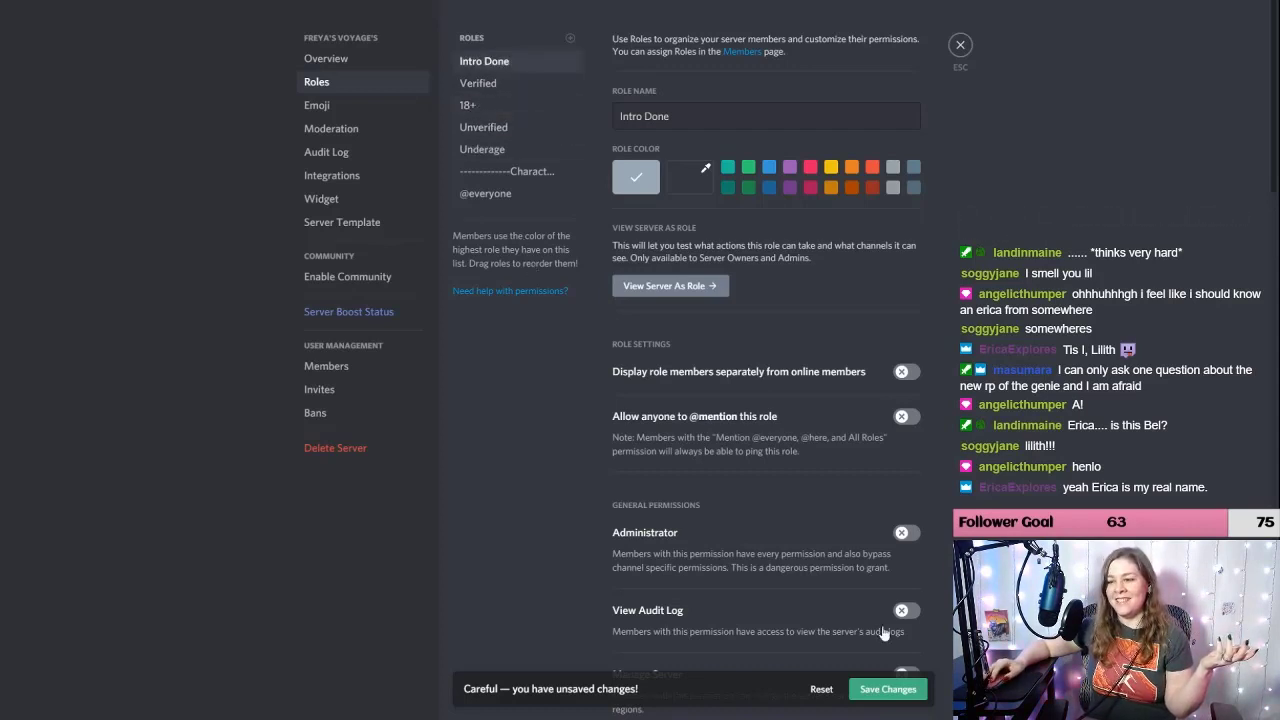
{"action": "left_click", "coordinate": [875, 689]}
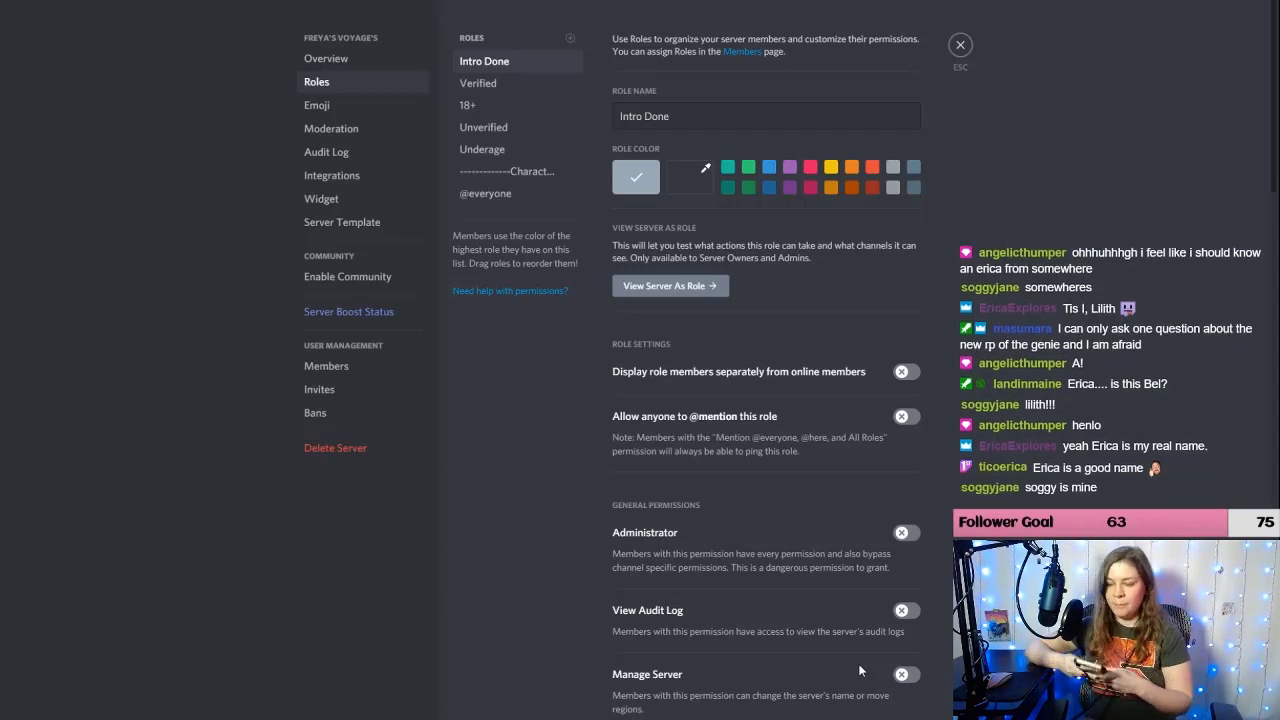
Step: Add a role named Tyr below the Characters divider and open its custom color picker
{"action": "left_click", "coordinate": [569, 38]}
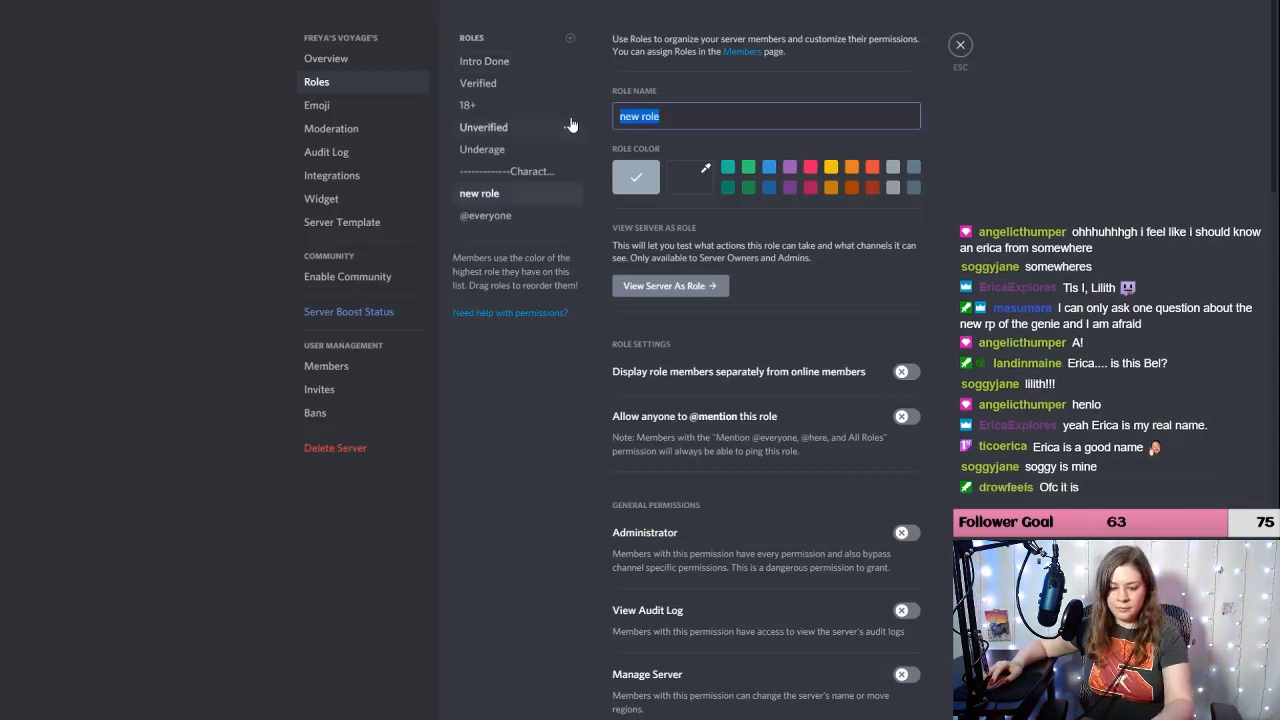
{"action": "type", "text": "Tyr"}
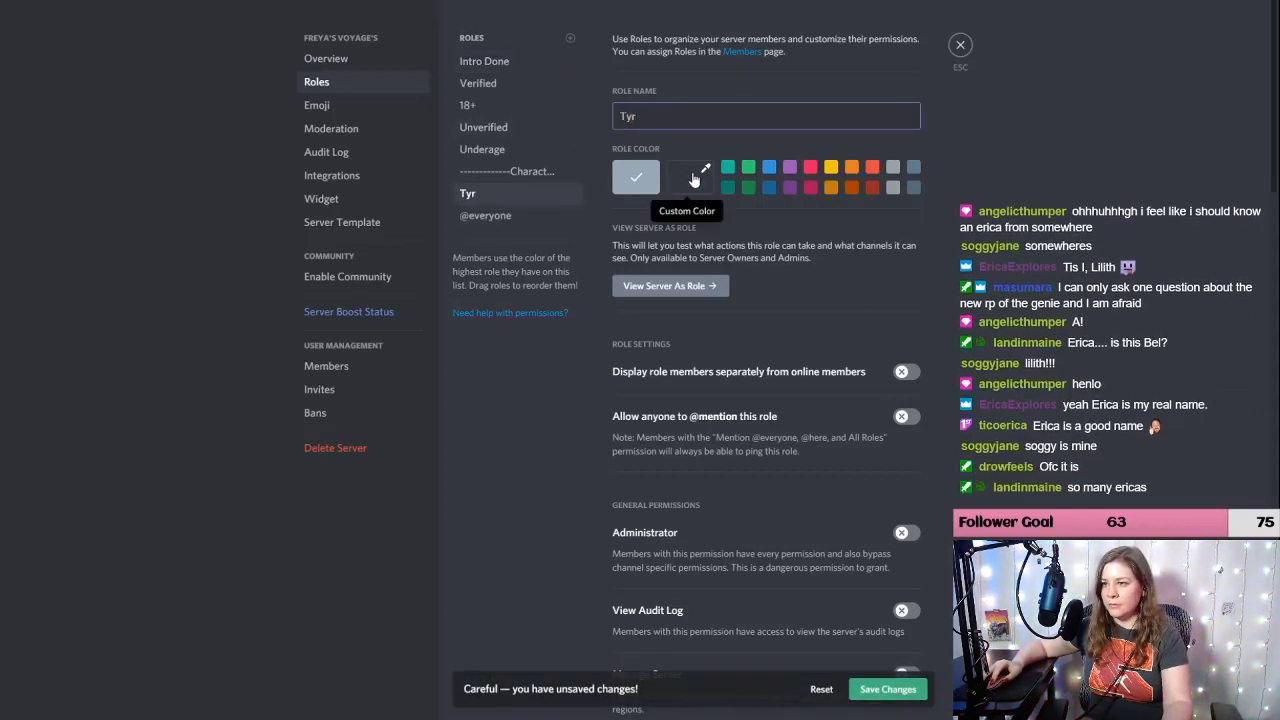
{"action": "left_click", "coordinate": [694, 179]}
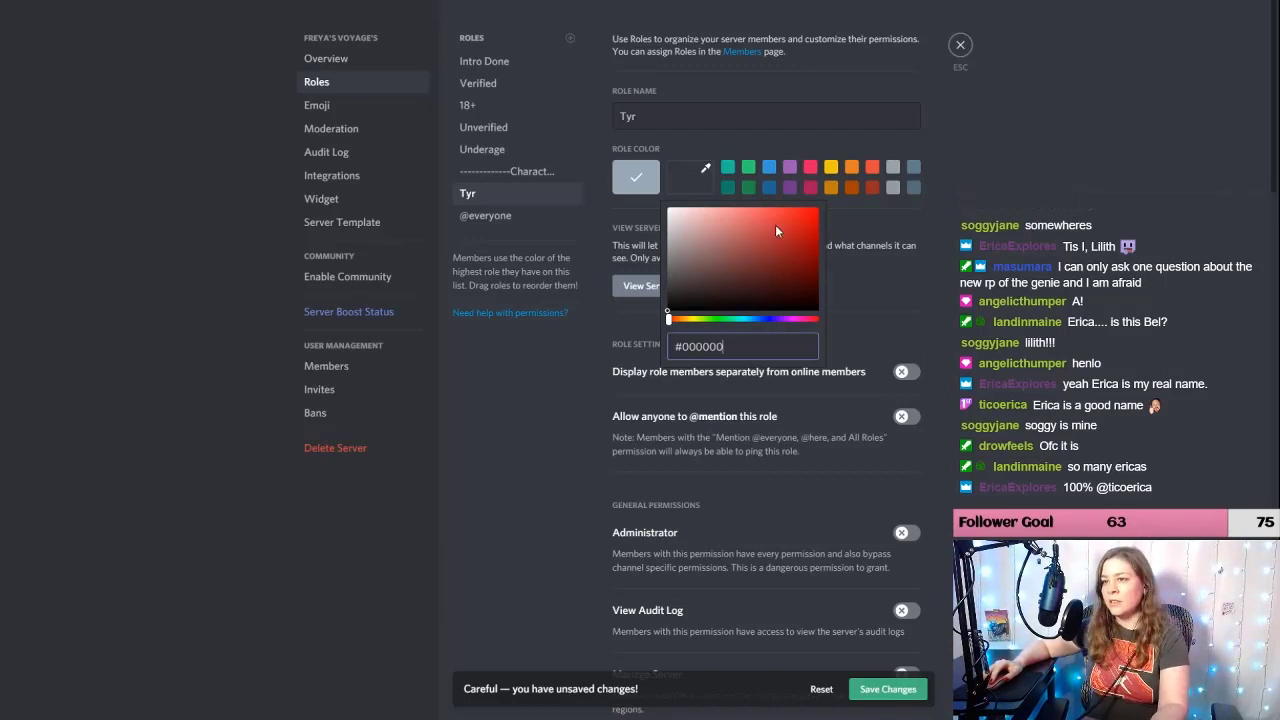
{"action": "left_click_drag", "start_coordinate": [781, 354], "coordinate": [646, 344]}
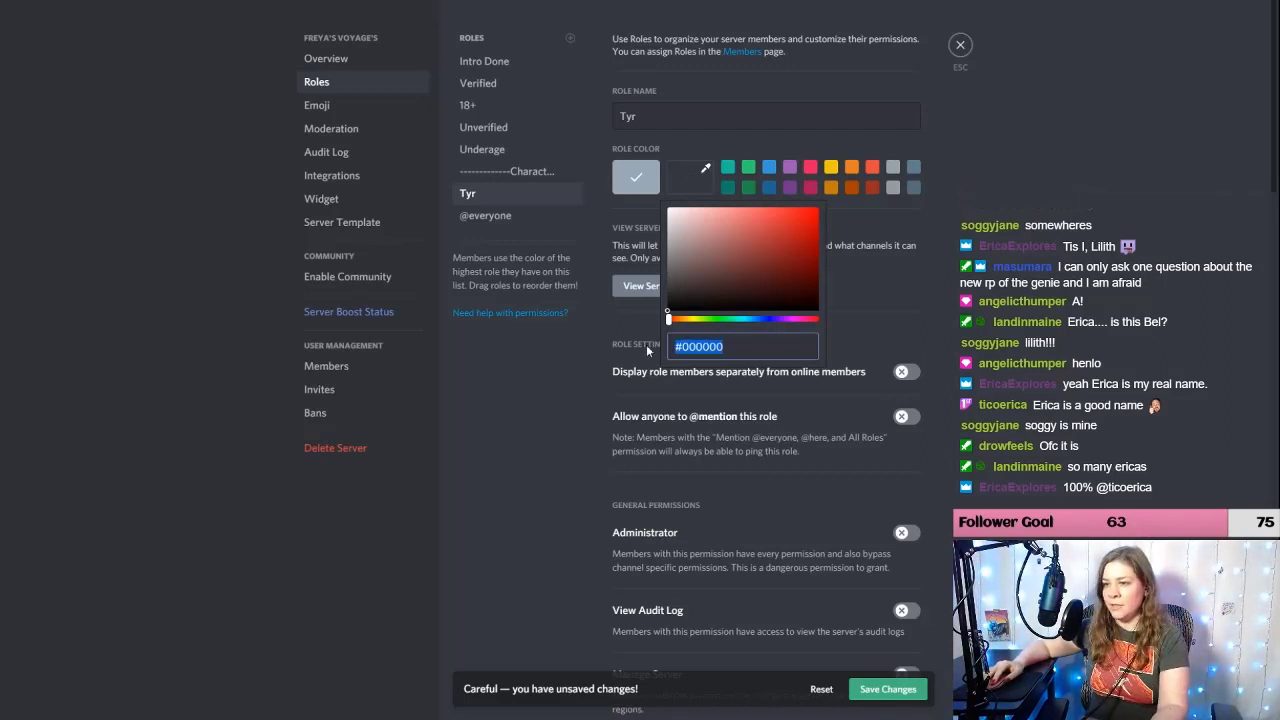
{"action": "left_click", "coordinate": [646, 344]}
{"action": "left_click", "coordinate": [672, 176]}
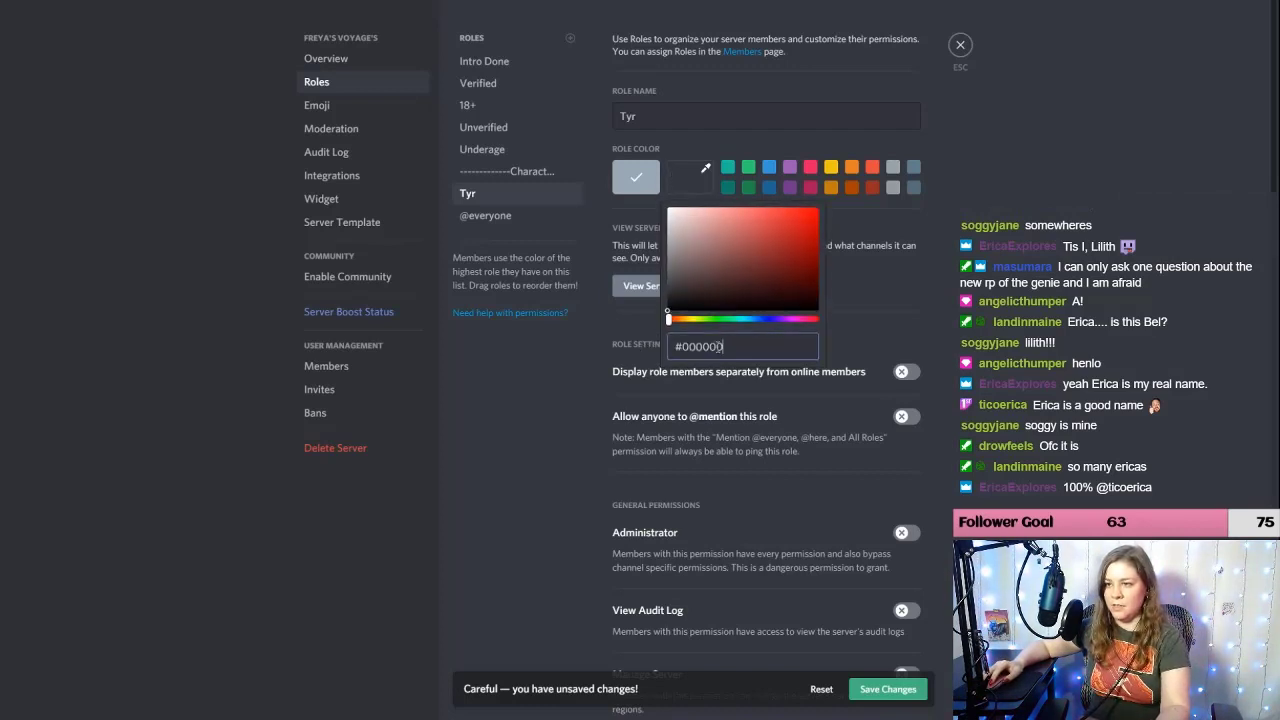
Step: Set the Tyr role's custom color to #C40606 and save the changes
{"action": "left_click", "coordinate": [737, 355]}
{"action": "key", "text": "BackSpace"}
{"action": "key", "text": "BackSpace"}
{"action": "key", "text": "BackSpace"}
{"action": "key", "text": "BackSpace"}
{"action": "key", "text": "BackSpace"}
{"action": "key", "text": "BackSpace"}
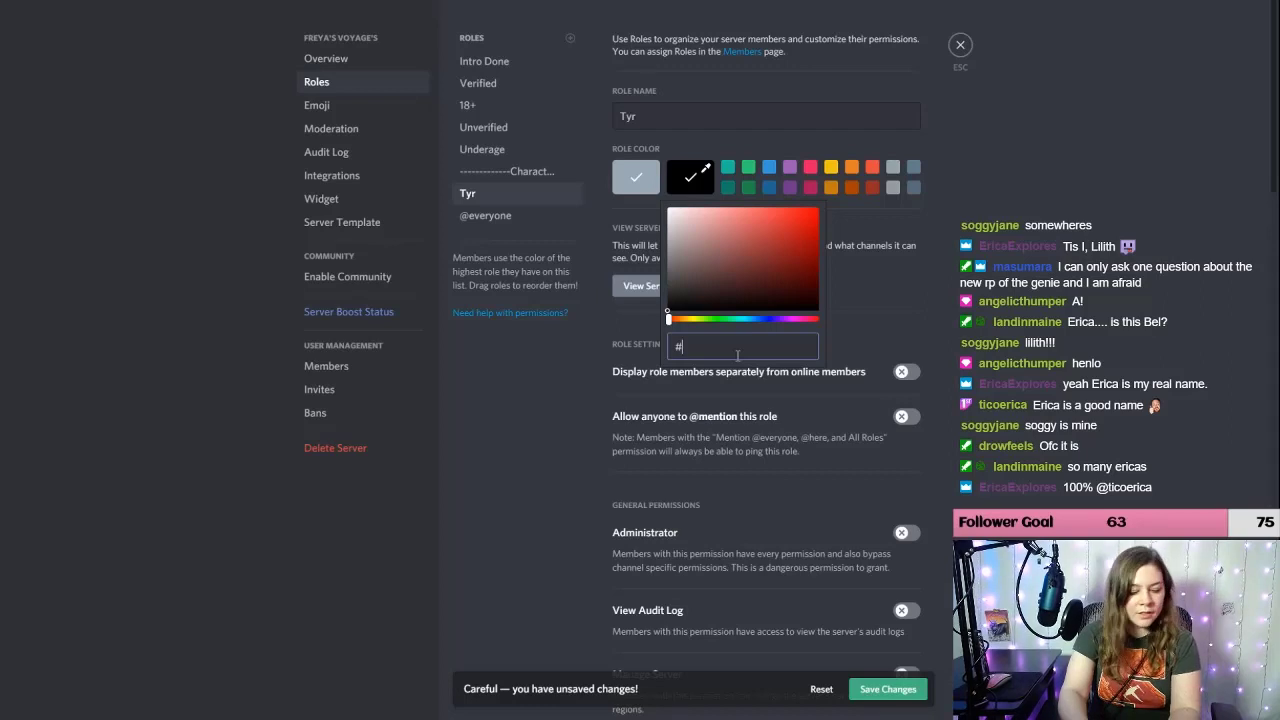
{"action": "type", "text": "C4"}
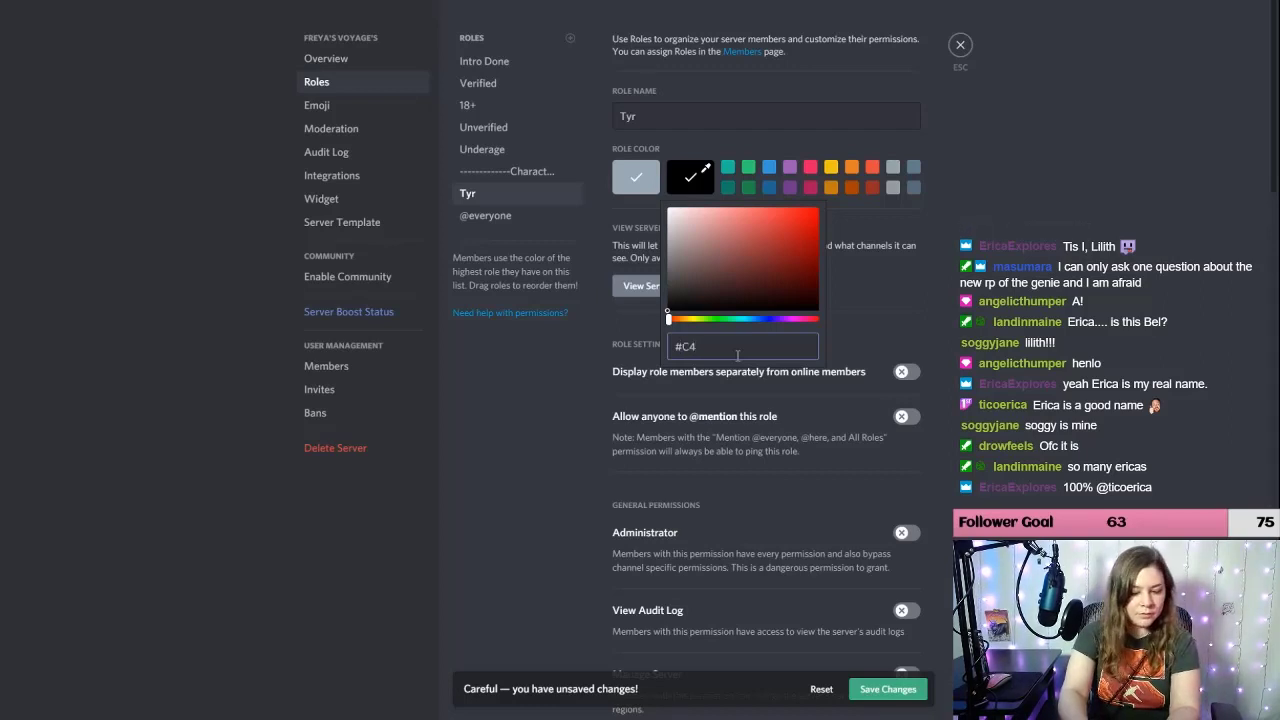
{"action": "type", "text": "0606"}
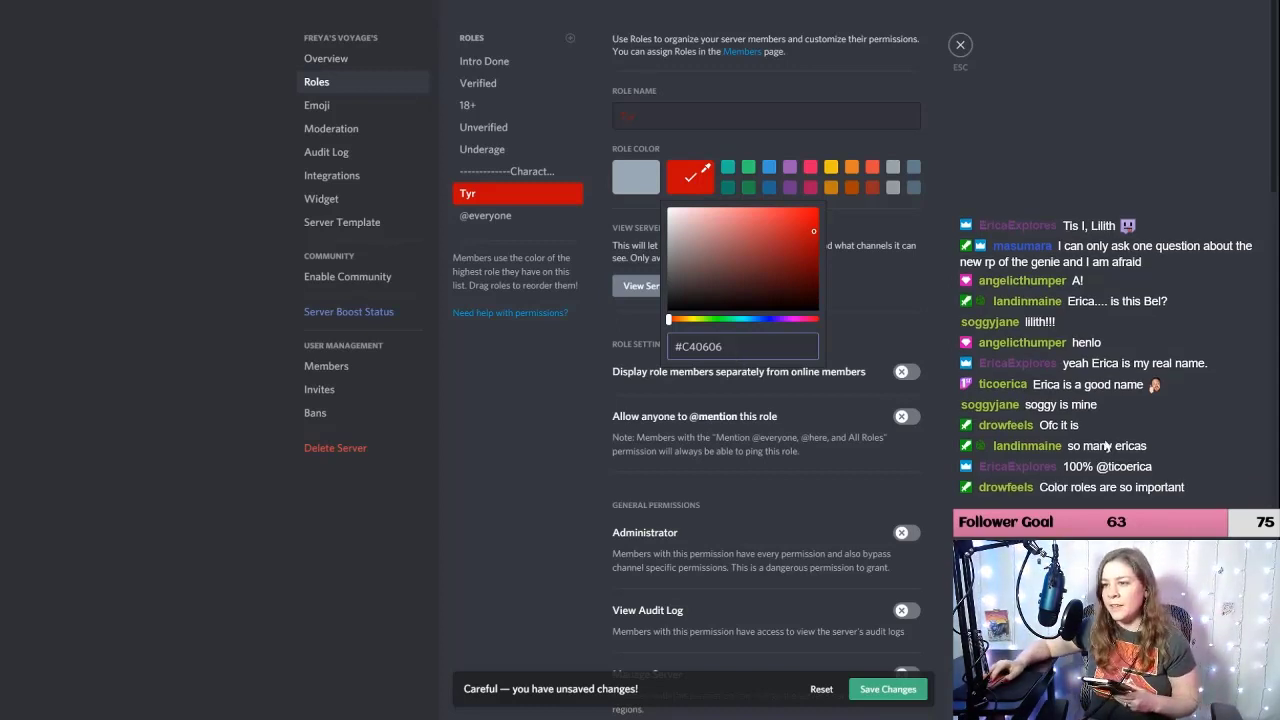
{"action": "left_click", "coordinate": [881, 694]}
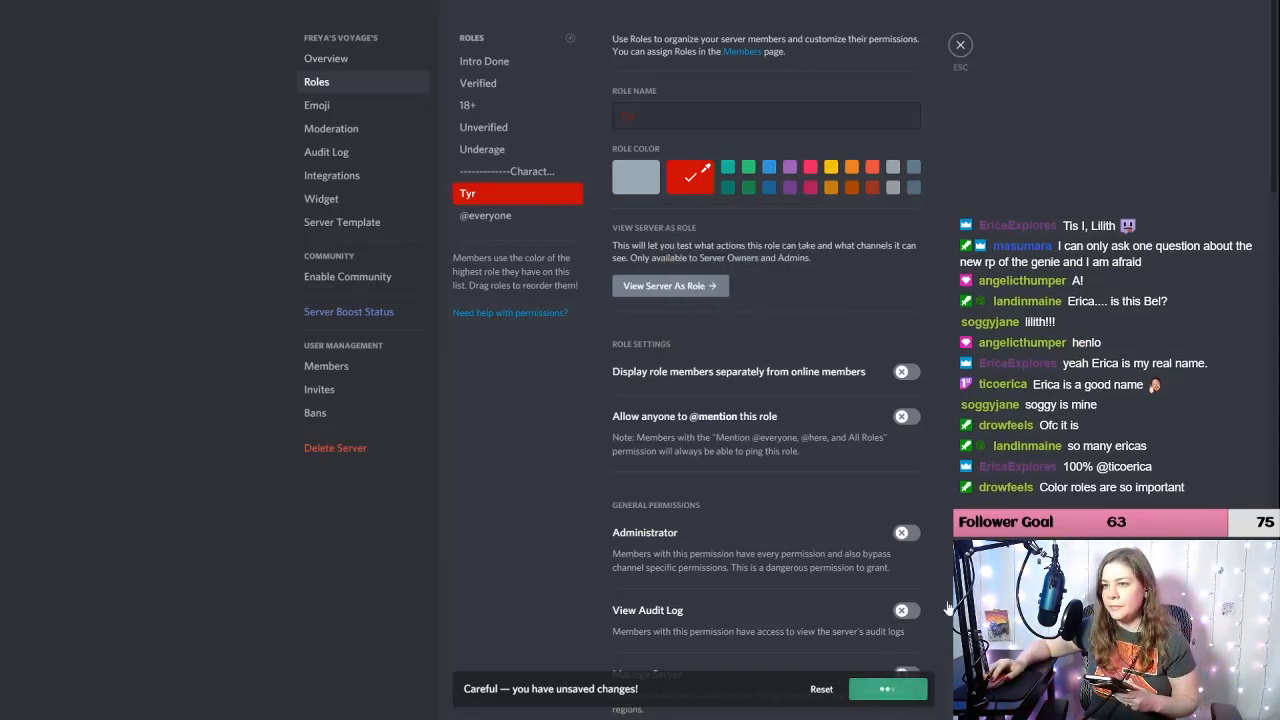
Step: Try shifting the Tyr role's custom color to orange #cc4400 and back to red, and discard the unsaved changes
{"action": "left_click", "coordinate": [694, 178]}
{"action": "left_click_drag", "start_coordinate": [728, 346], "coordinate": [635, 344]}
{"action": "left_click", "coordinate": [635, 344]}
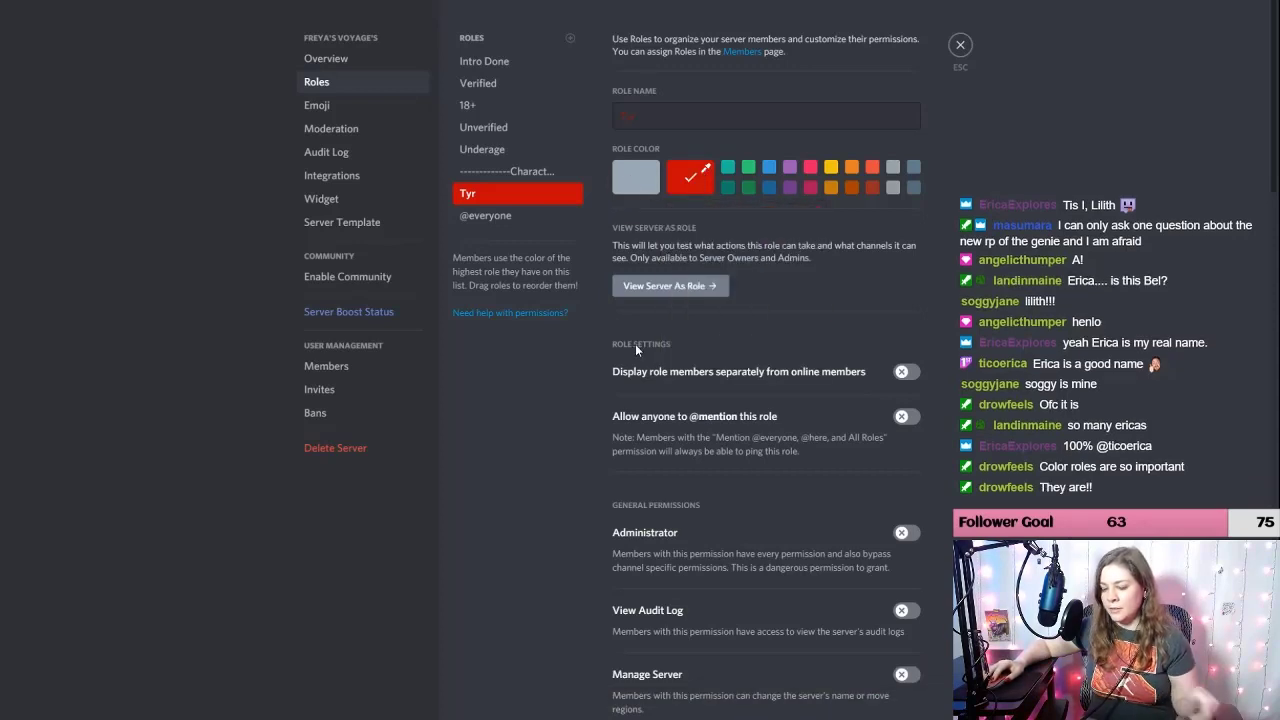
{"action": "left_click", "coordinate": [692, 178]}
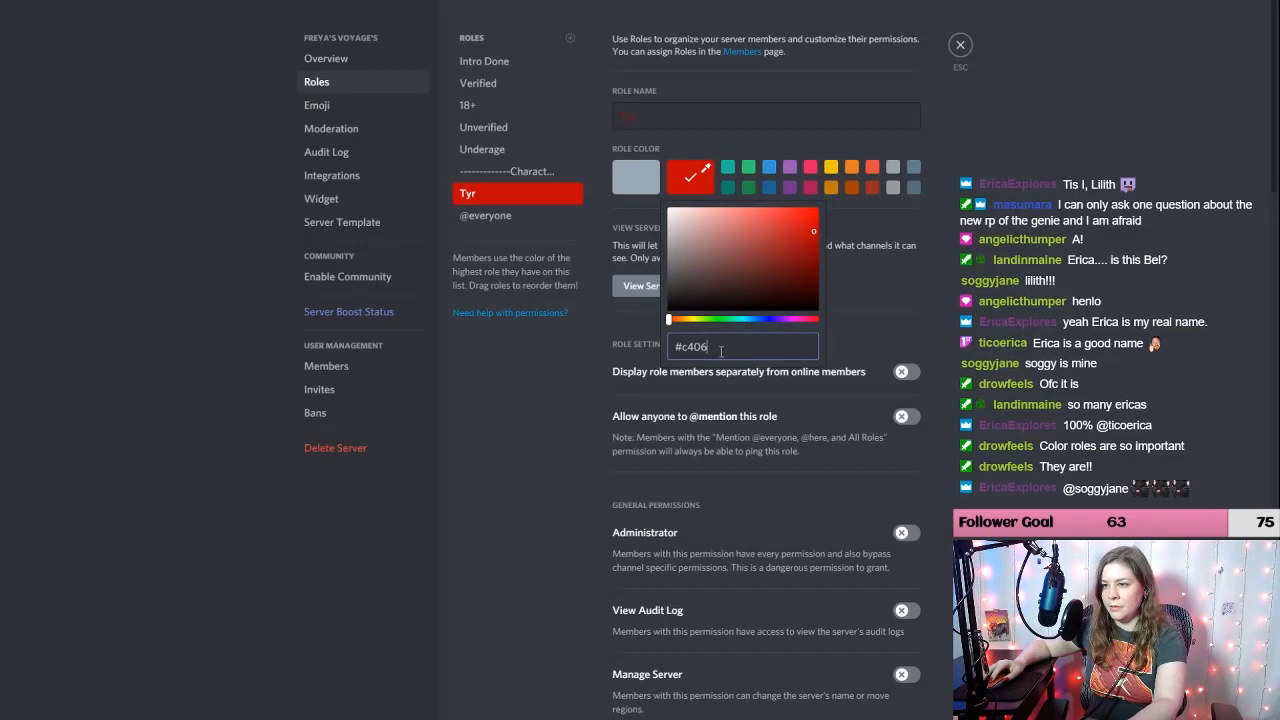
{"action": "left_click", "coordinate": [612, 205]}
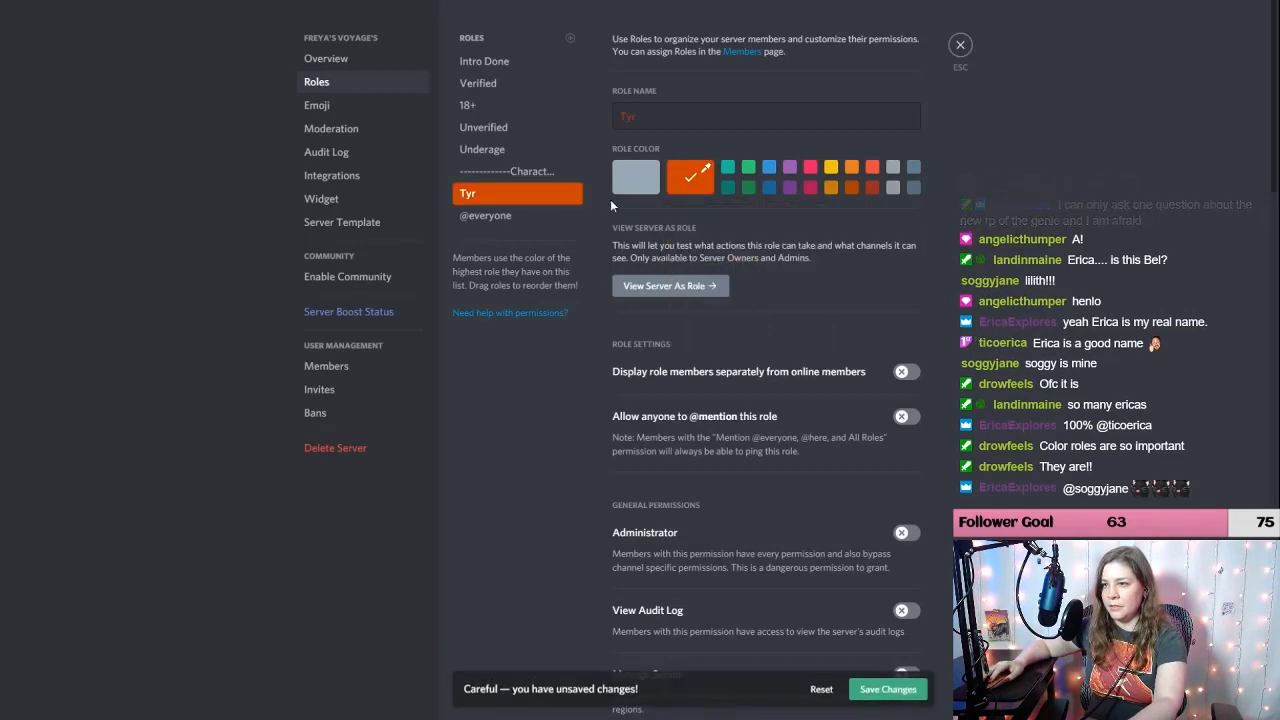
{"action": "left_click", "coordinate": [691, 178]}
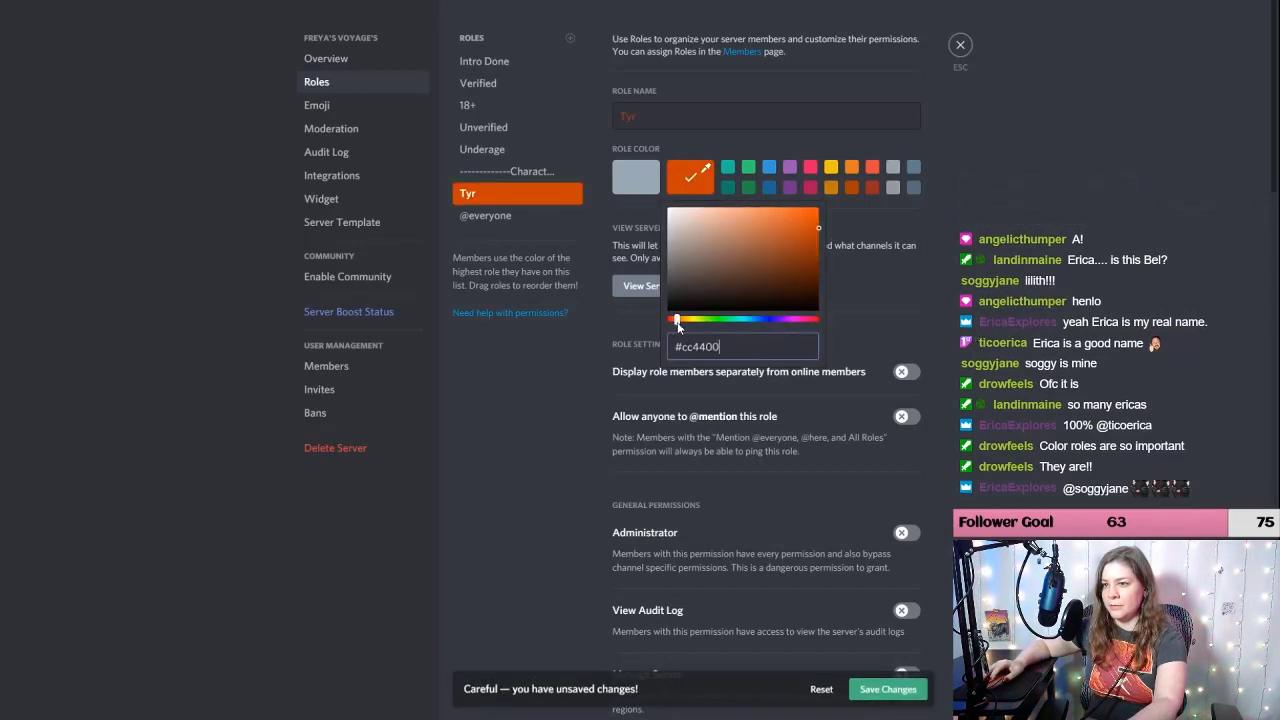
{"action": "left_click_drag", "start_coordinate": [678, 325], "coordinate": [671, 321]}
{"action": "left_click", "coordinate": [1025, 343]}
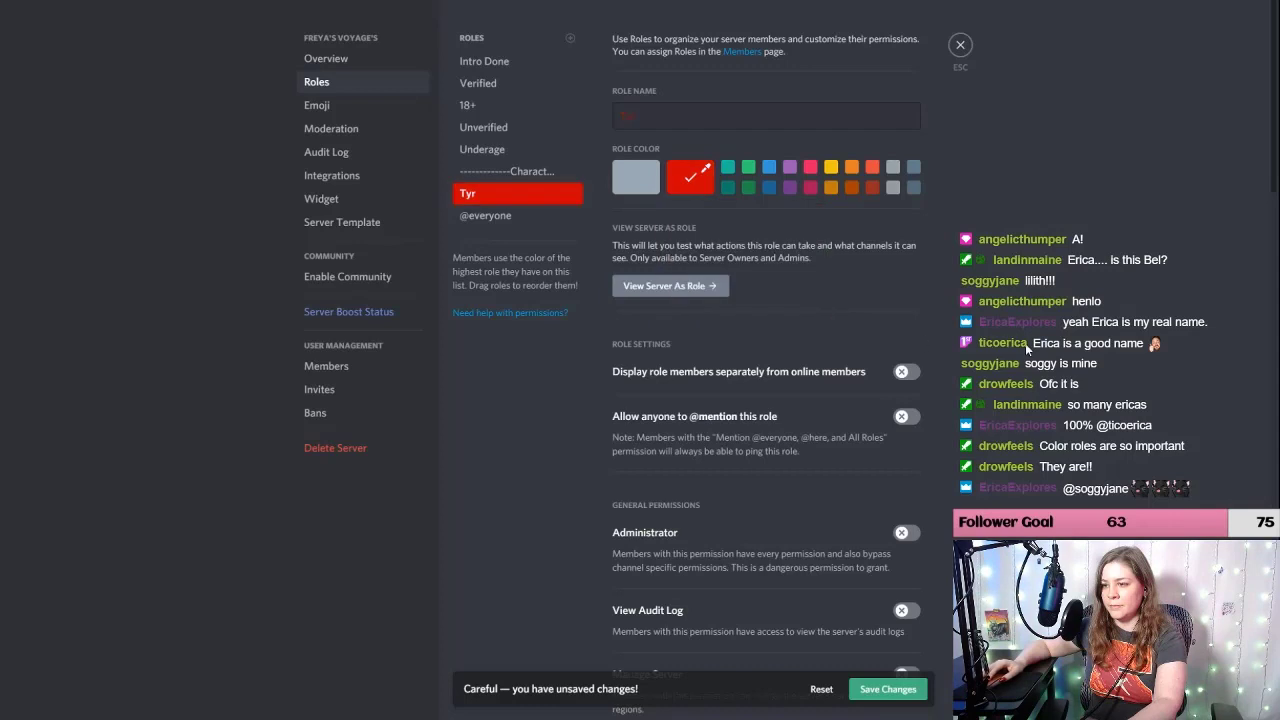
{"action": "left_click", "coordinate": [821, 689]}
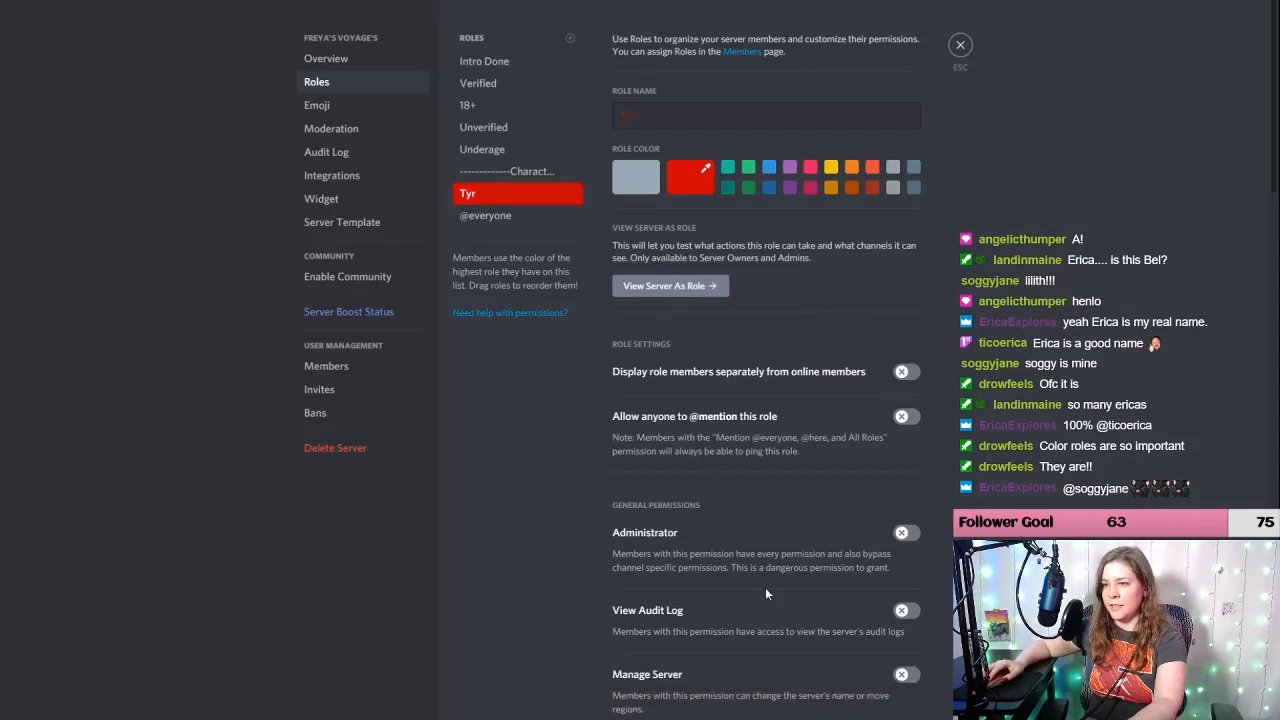
Step: Delete the red Tyr role and confirm the deletion
{"action": "left_click", "coordinate": [568, 194]}
{"action": "left_click", "coordinate": [591, 241]}
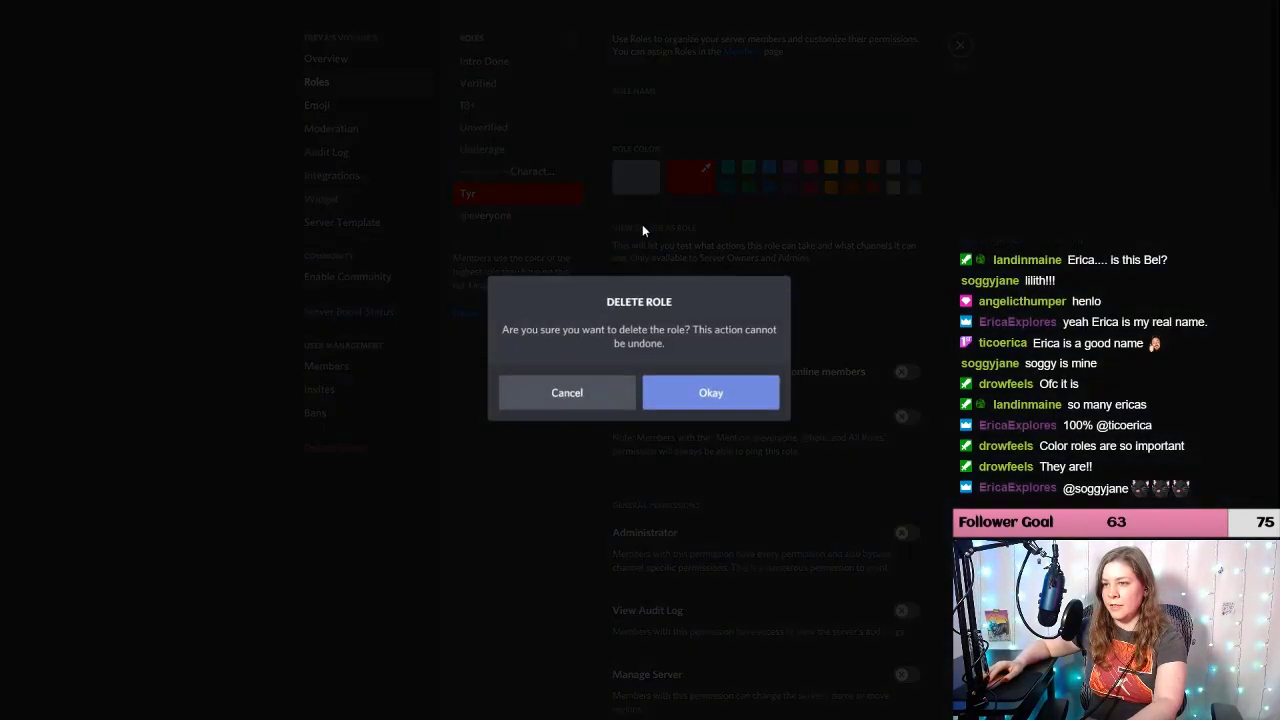
{"action": "left_click", "coordinate": [718, 400]}
Step: Add a role named Tyr below the Characters divider, leave it on the default color, and save the changes
{"action": "left_click", "coordinate": [570, 37]}
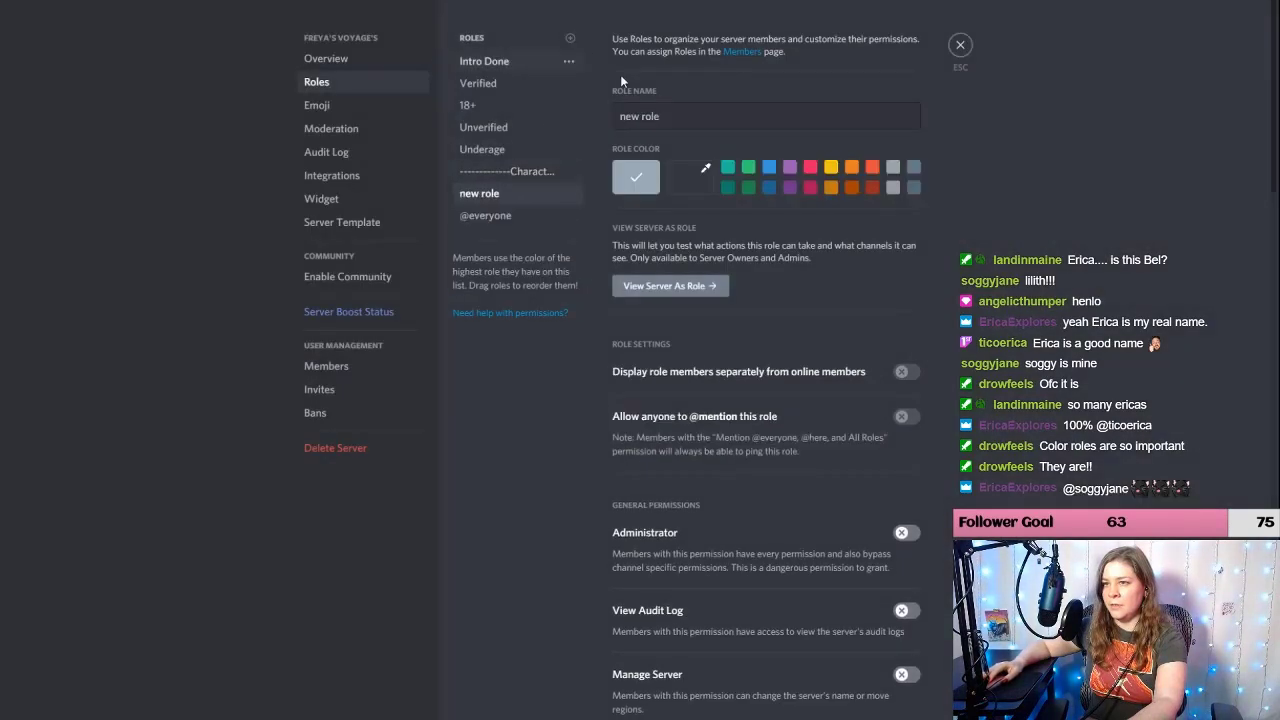
{"action": "type", "text": "Tyr"}
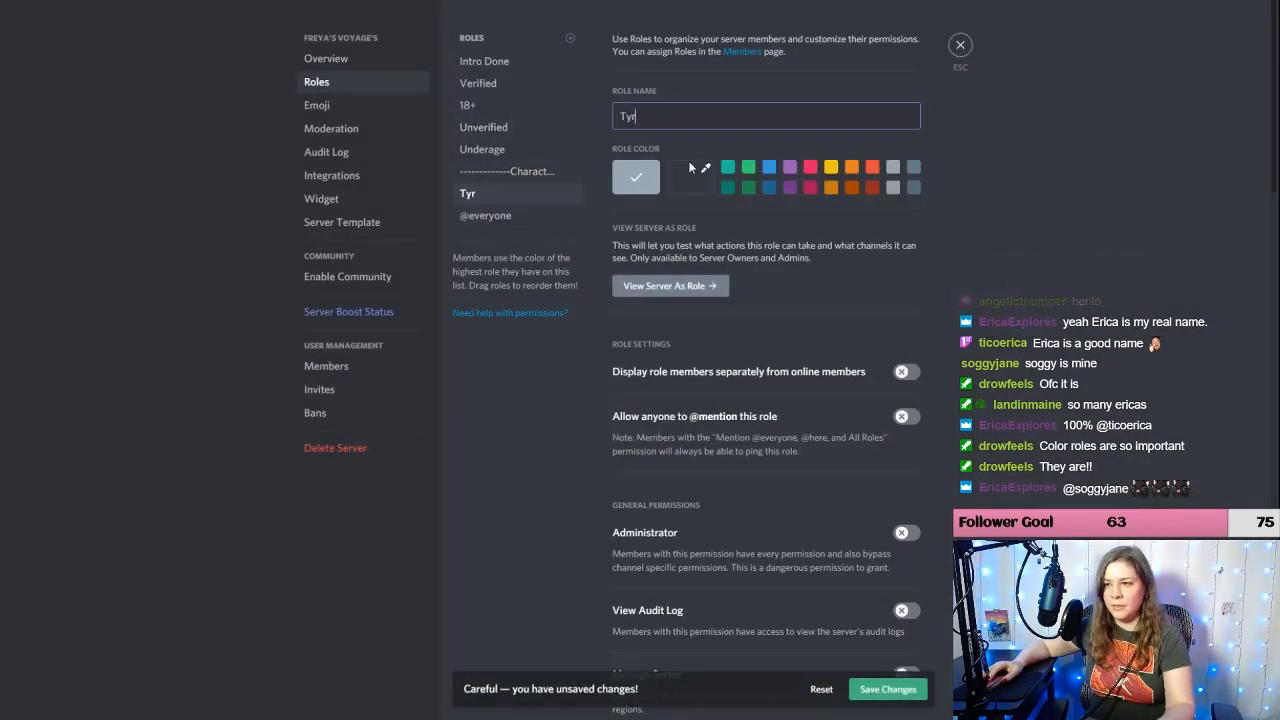
{"action": "left_click", "coordinate": [636, 180]}
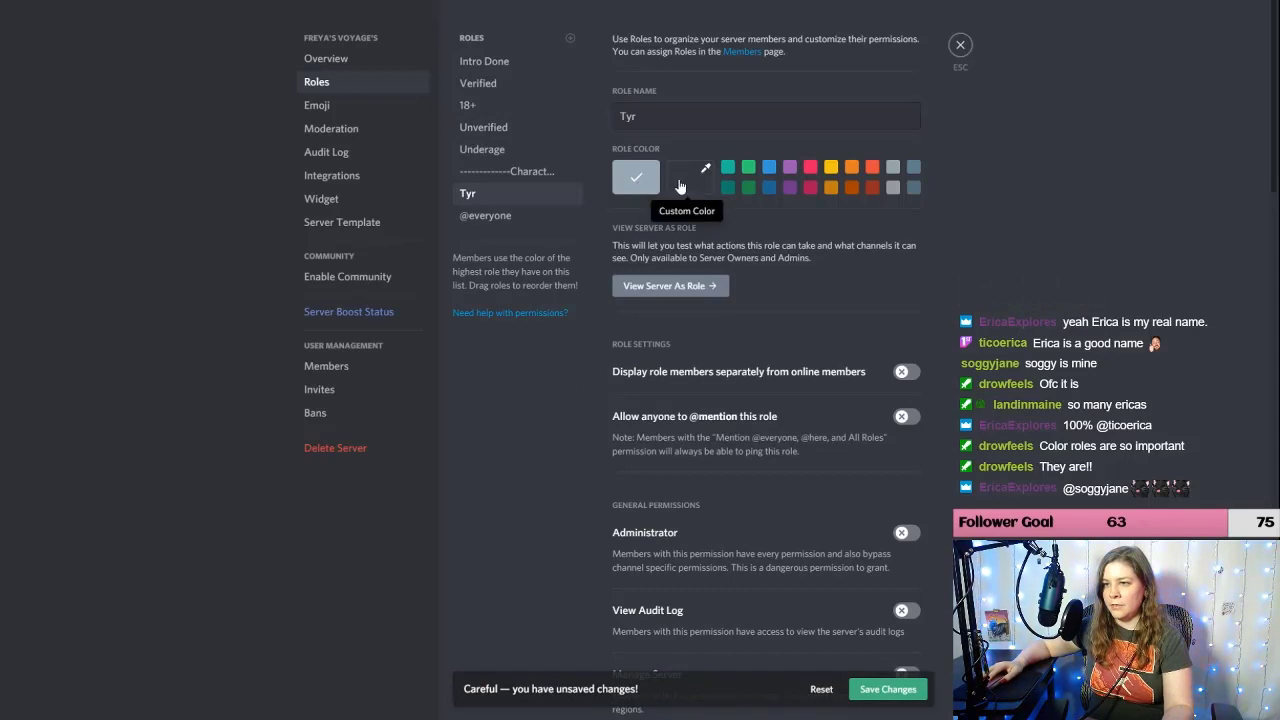
{"action": "left_click", "coordinate": [681, 182]}
{"action": "left_click_drag", "start_coordinate": [729, 342], "coordinate": [684, 344]}
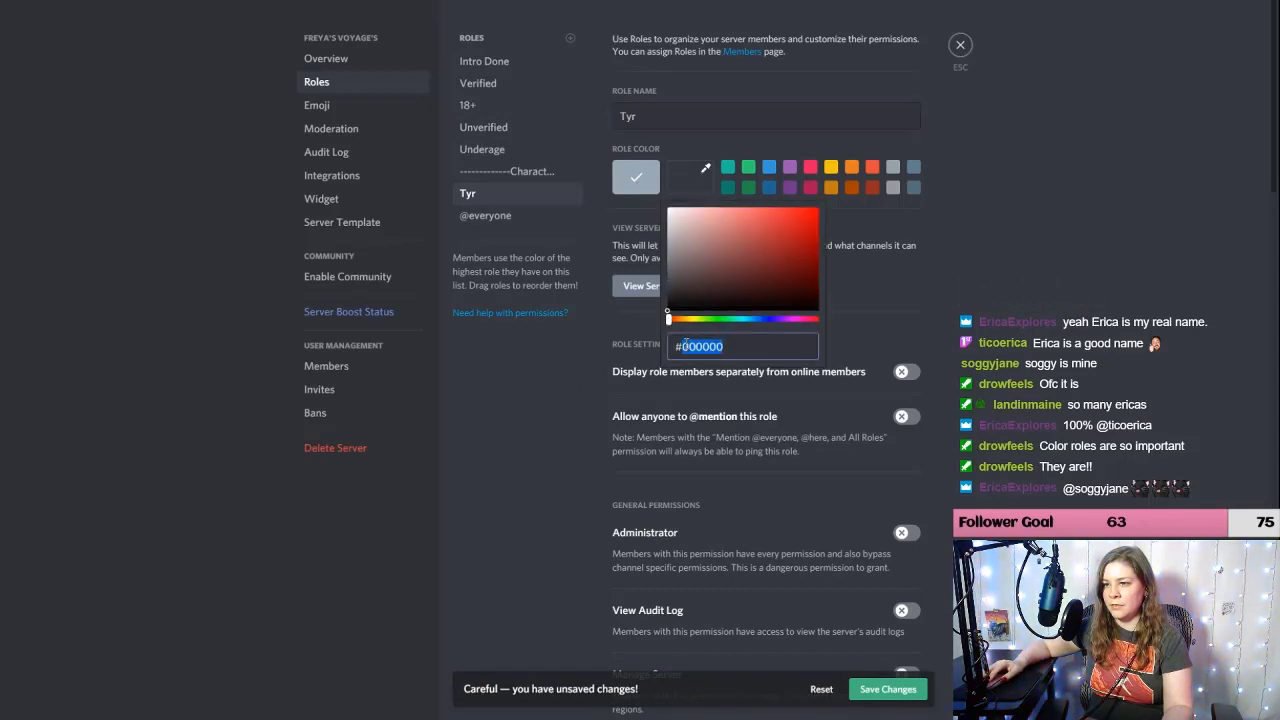
{"action": "left_click", "coordinate": [575, 389]}
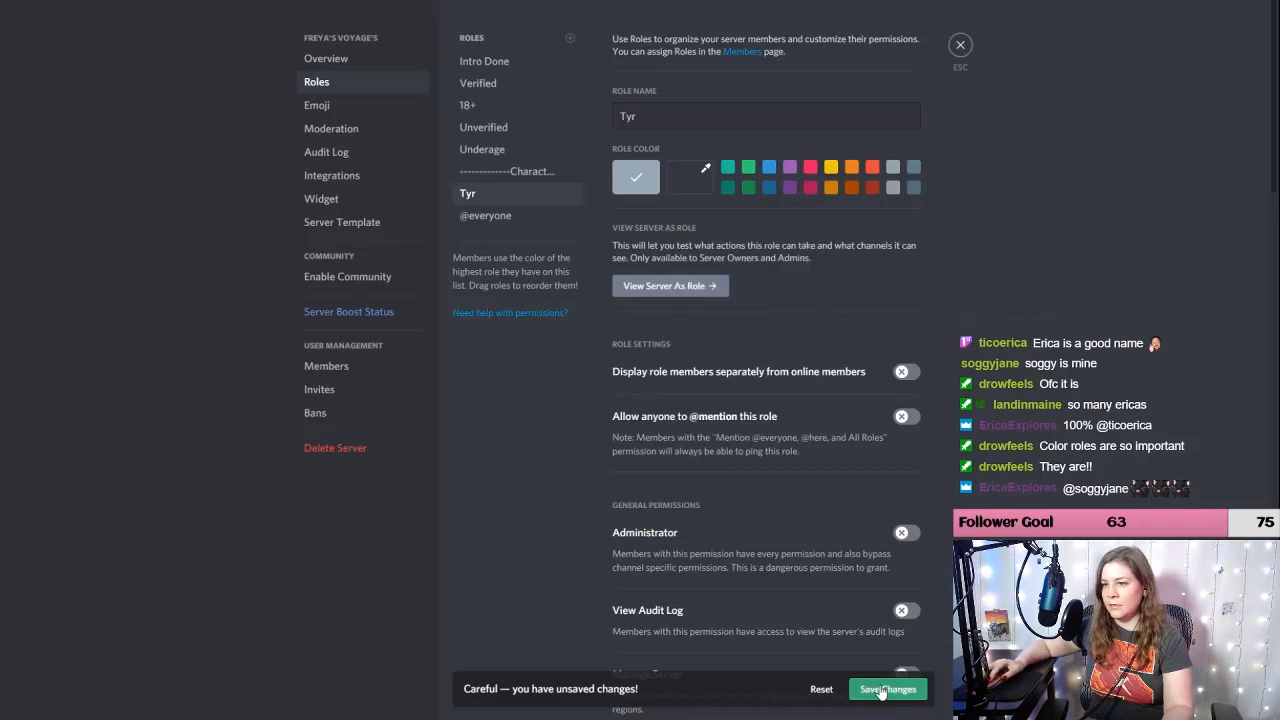
{"action": "left_click", "coordinate": [873, 684]}
Step: Add two more character roles below Tyr, named Loki and Thor
{"action": "left_click", "coordinate": [570, 38]}
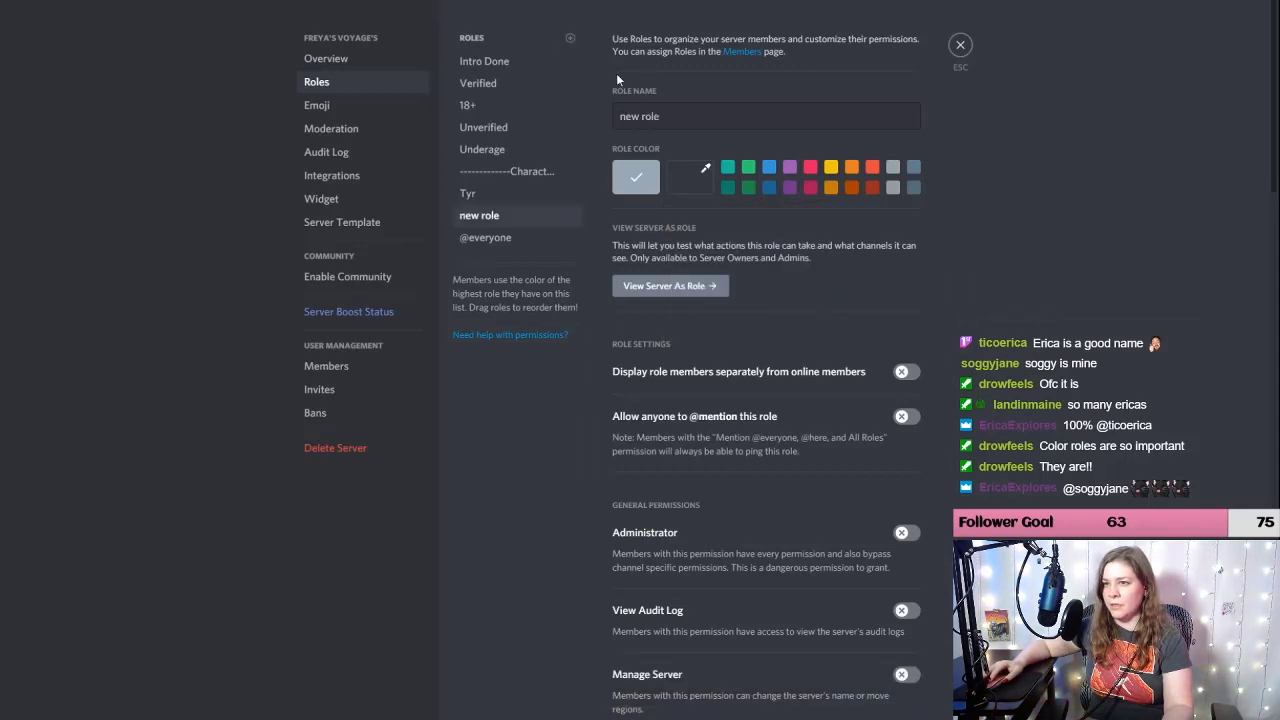
{"action": "left_click_drag", "start_coordinate": [661, 116], "coordinate": [615, 116]}
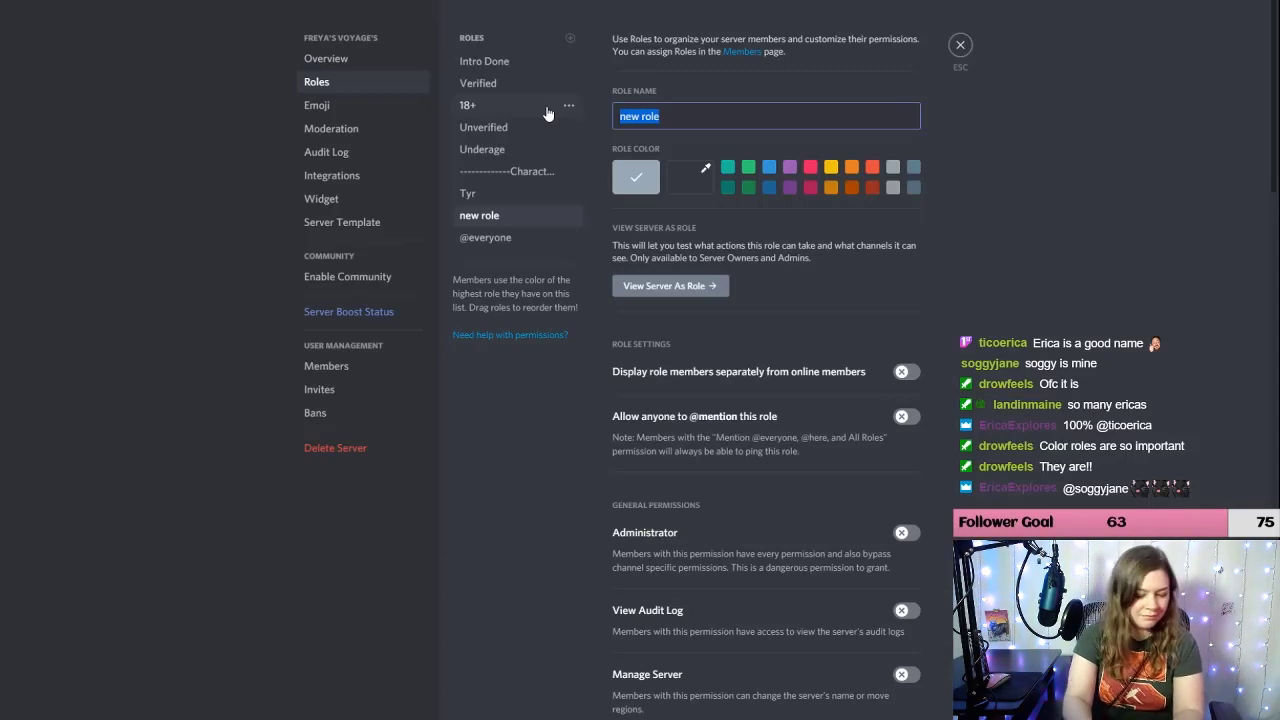
{"action": "type", "text": "Loki"}
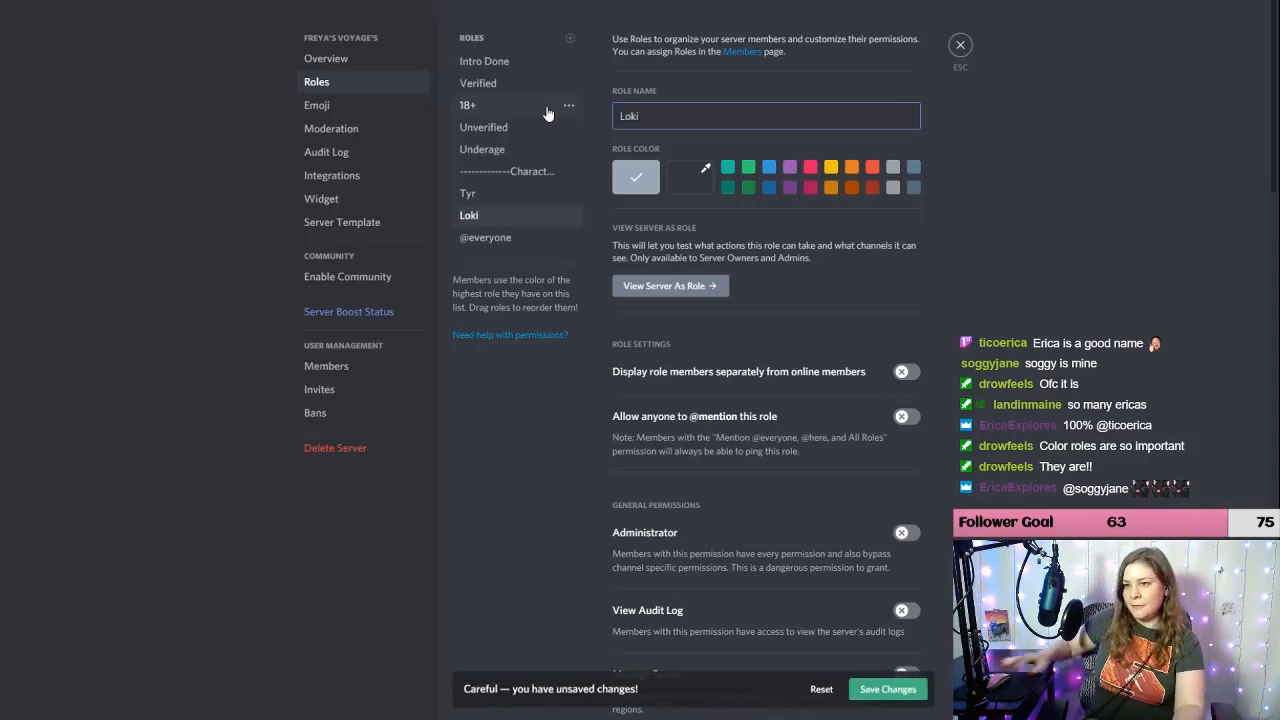
{"action": "left_click", "coordinate": [571, 40]}
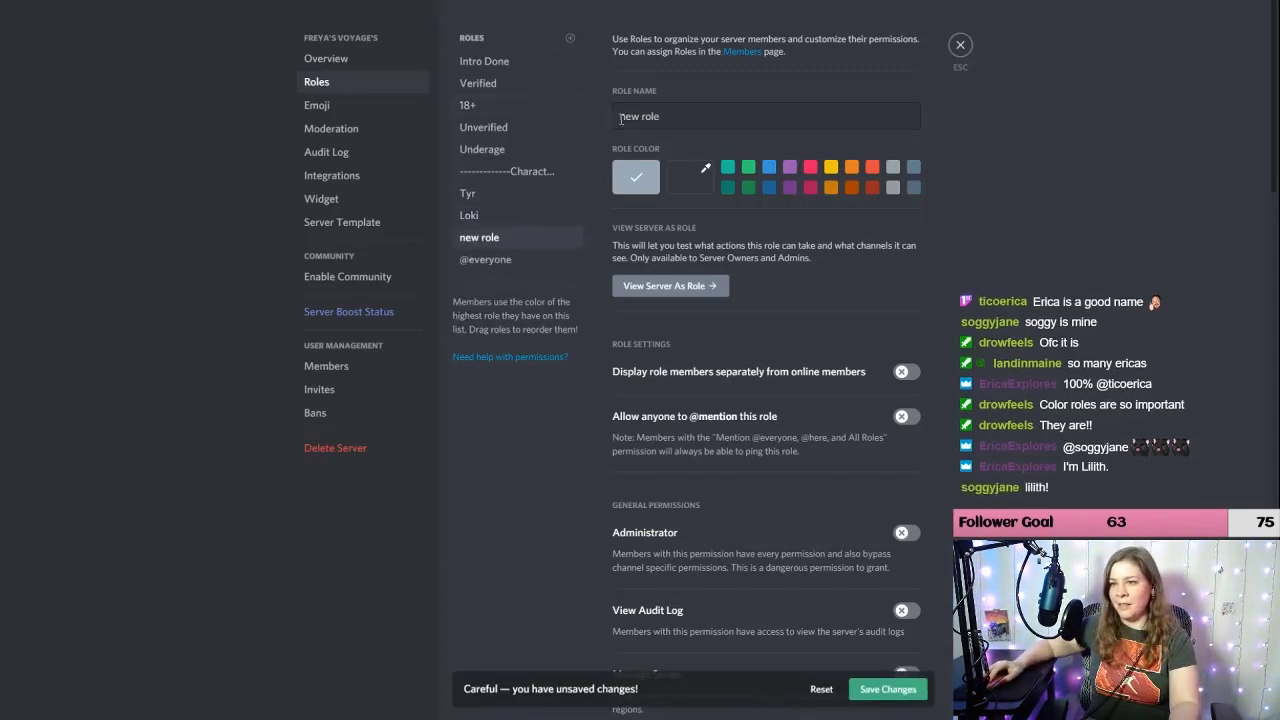
{"action": "left_click_drag", "start_coordinate": [660, 116], "coordinate": [589, 116]}
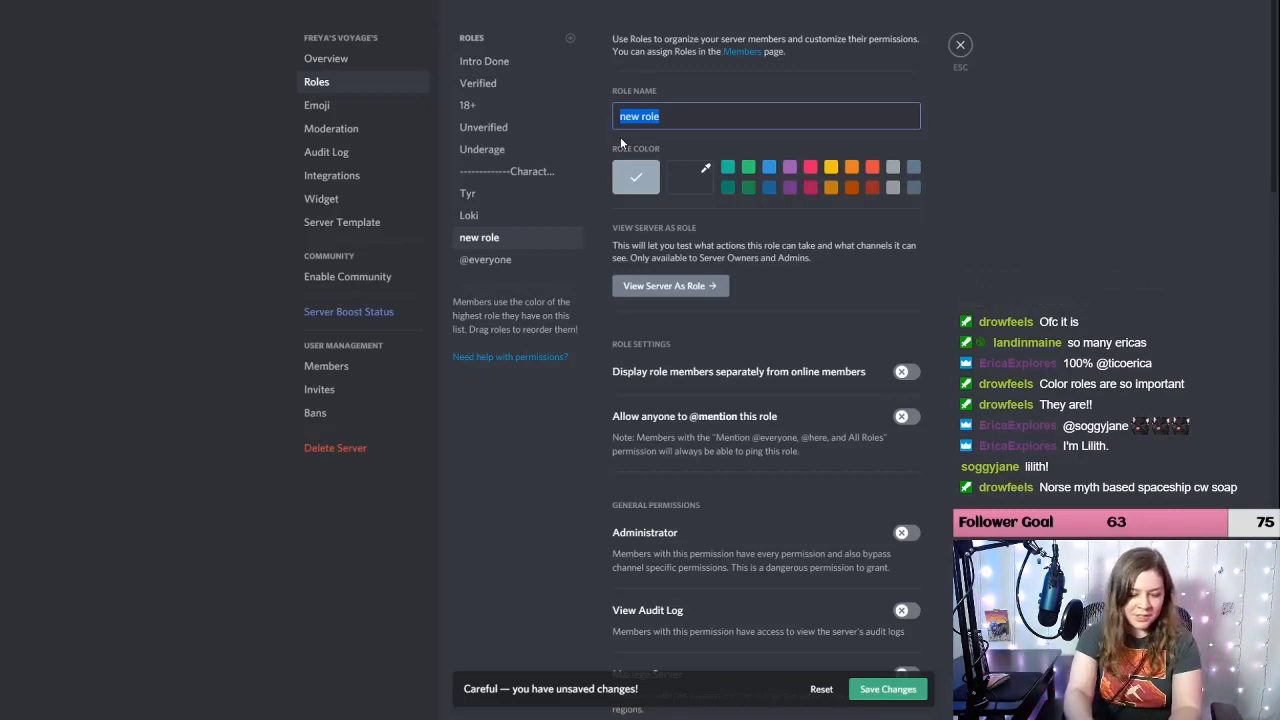
{"action": "type", "text": "THor"}
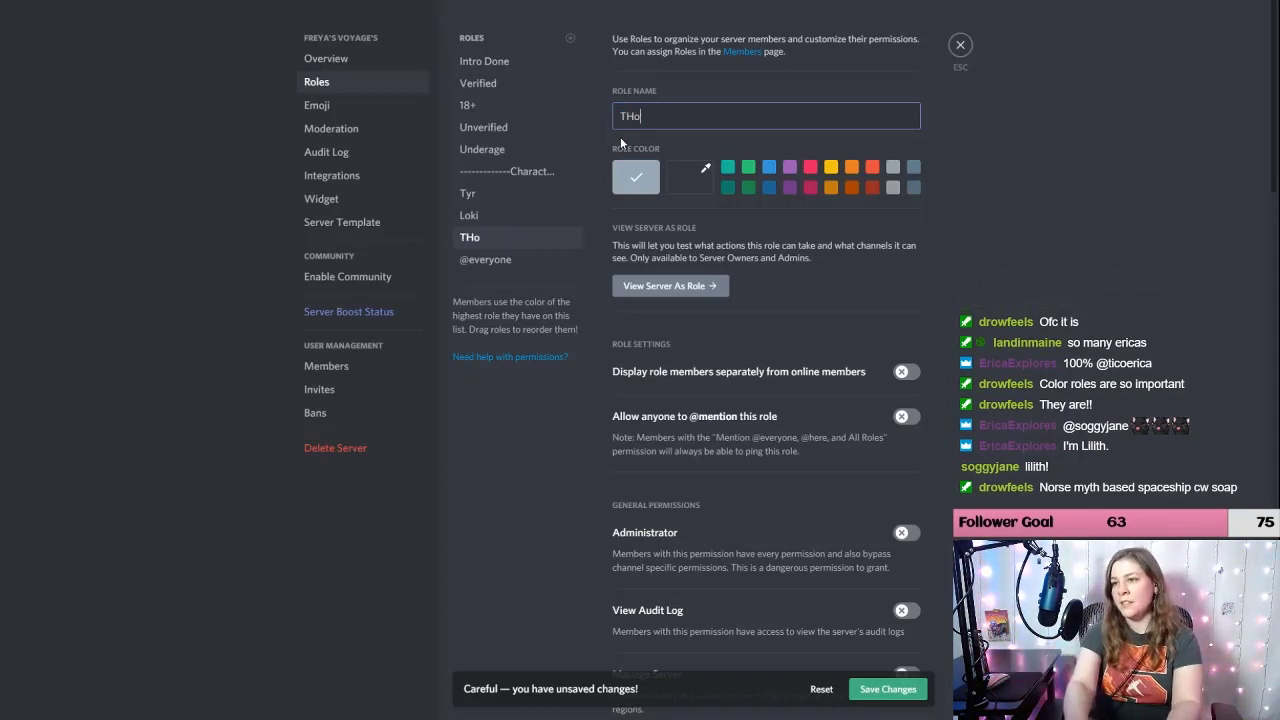
{"action": "key", "text": "BackSpace"}
{"action": "key", "text": "BackSpace"}
{"action": "type", "text": "hor"}
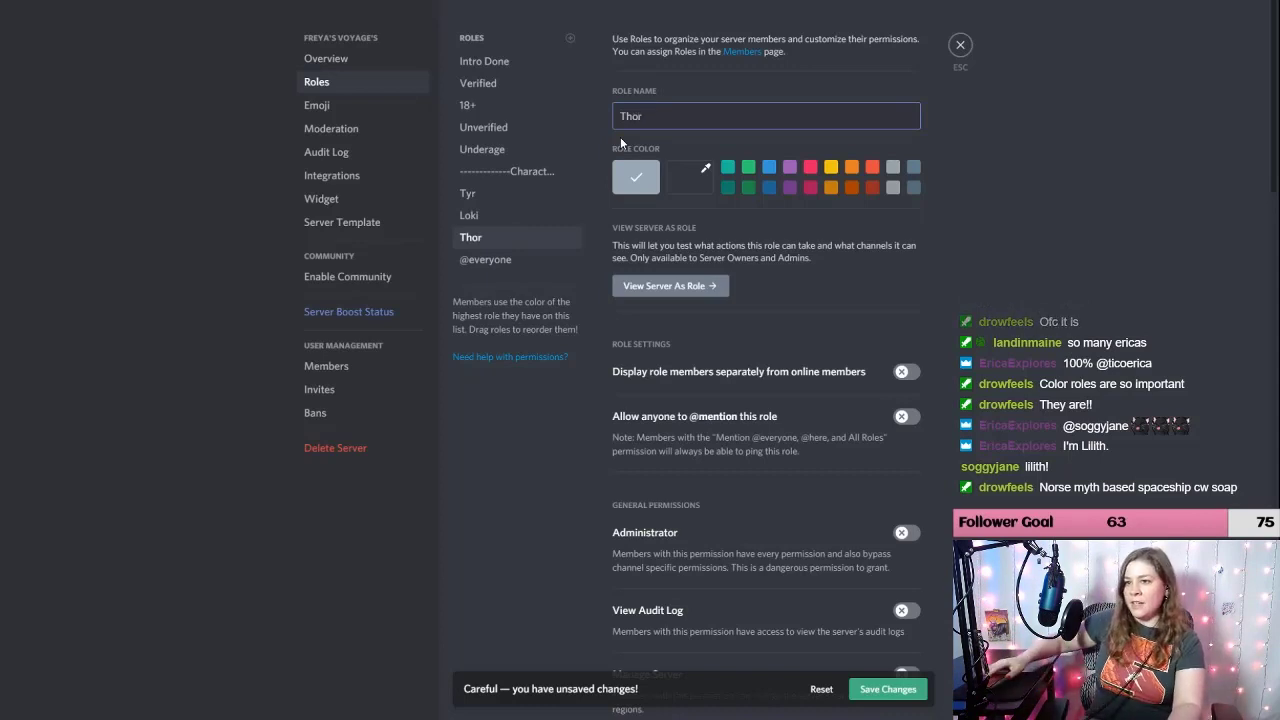
Step: Add two character roles below Thor, named Freya and Forseti
{"action": "left_click", "coordinate": [570, 38]}
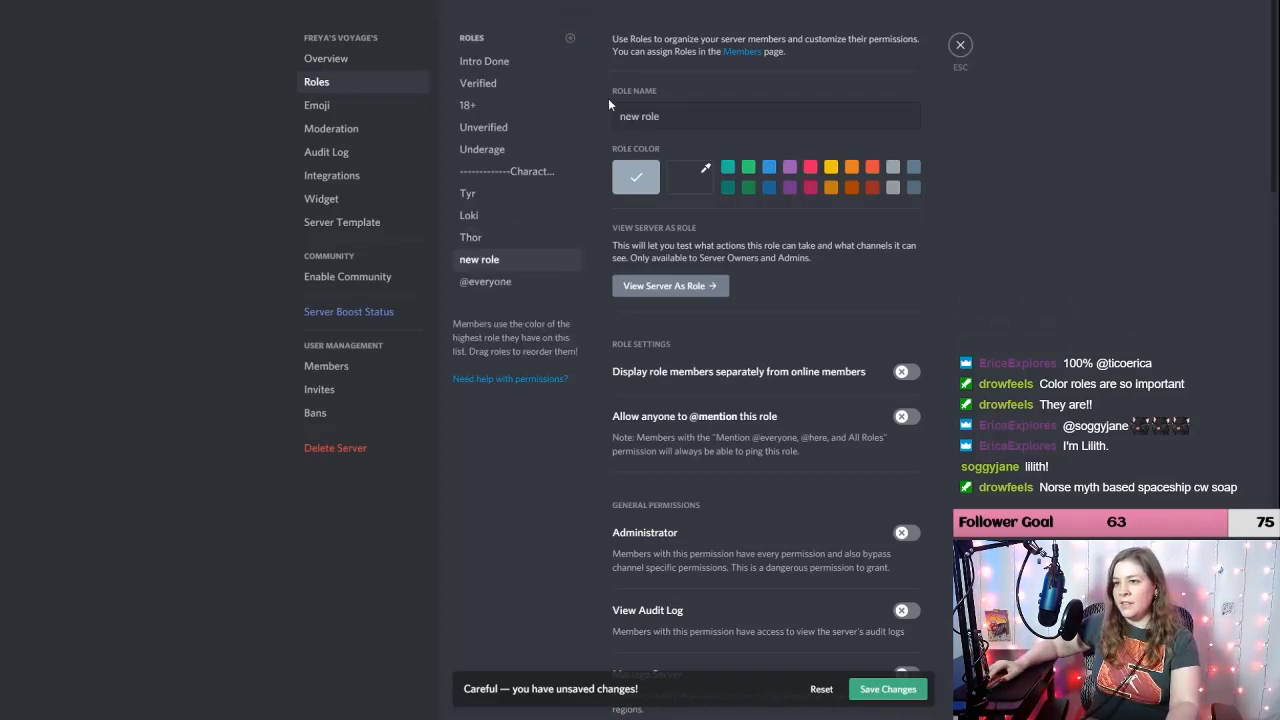
{"action": "left_click", "coordinate": [668, 115]}
{"action": "key", "text": "ctrl+a"}
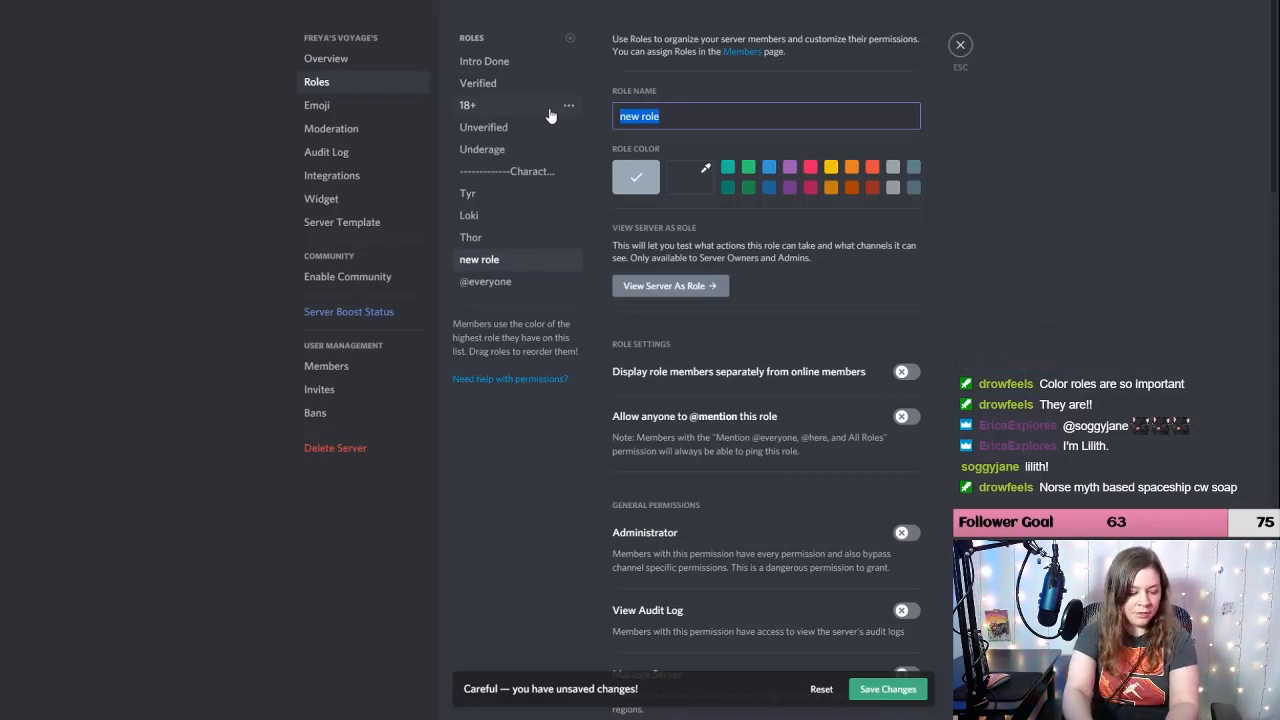
{"action": "type", "text": "Fry"}
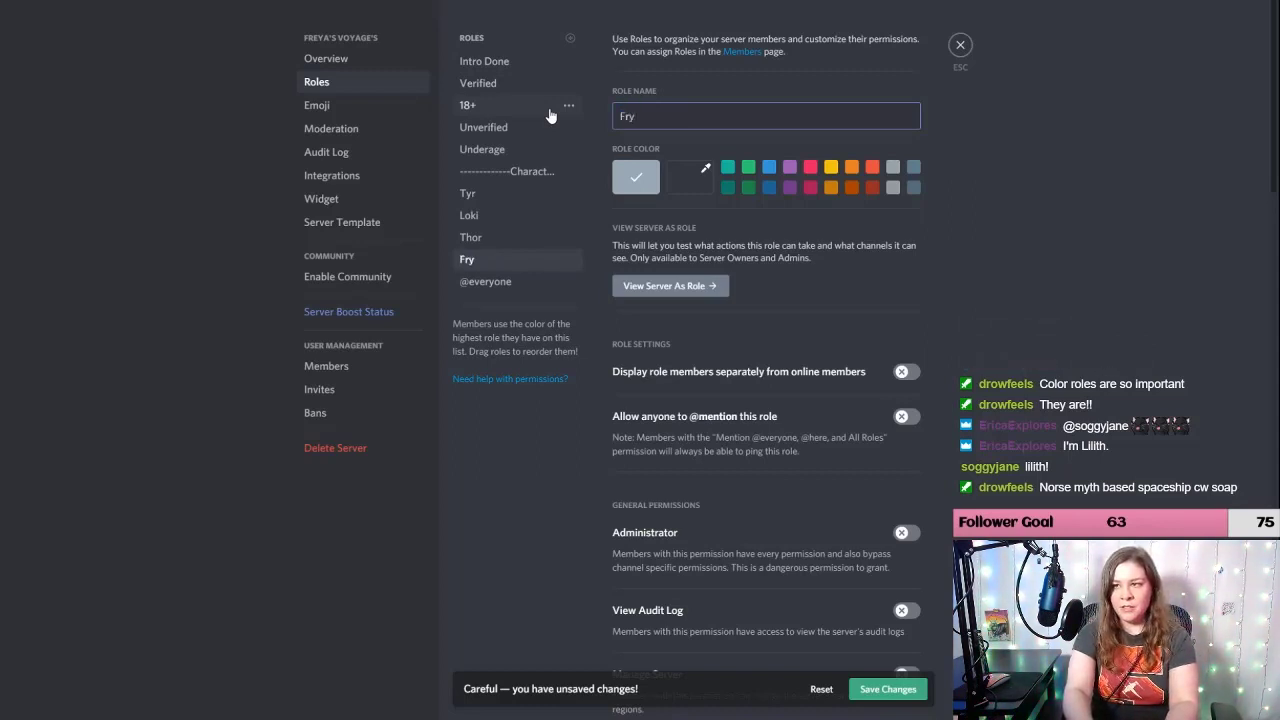
{"action": "key", "text": "BackSpace"}
{"action": "type", "text": "a"}
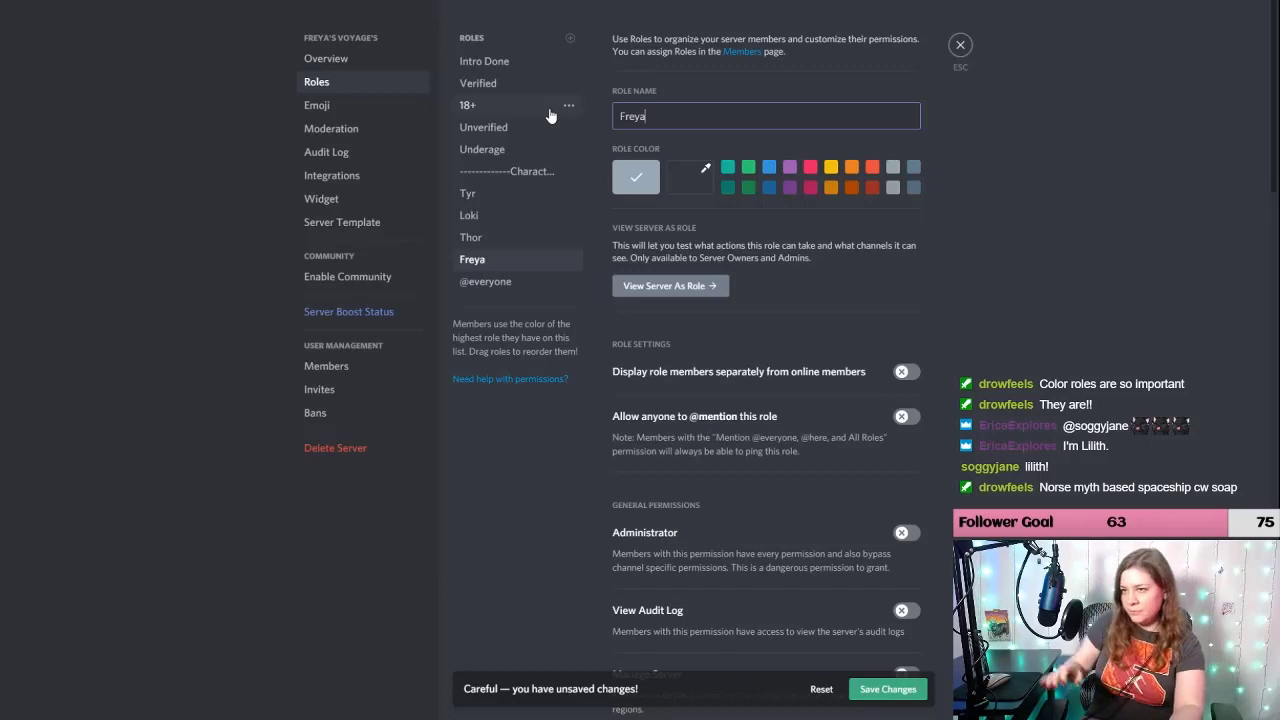
{"action": "left_click", "coordinate": [570, 38]}
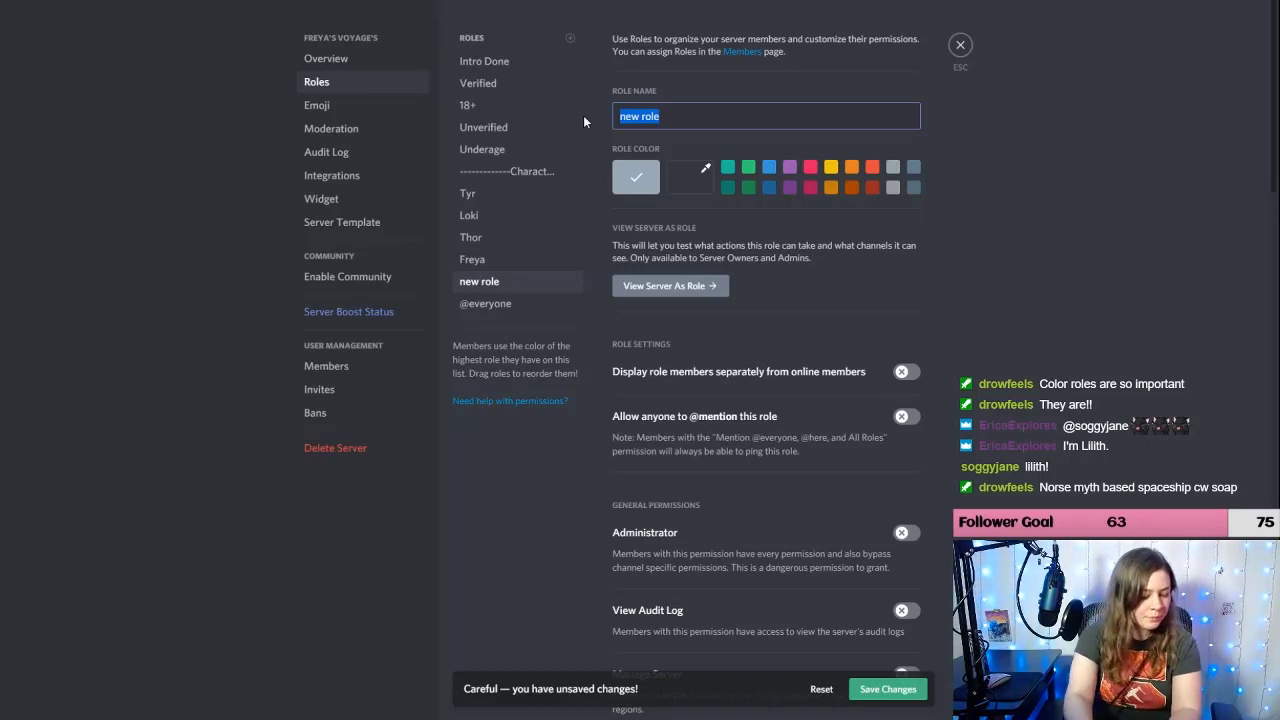
{"action": "type", "text": "Forseti"}
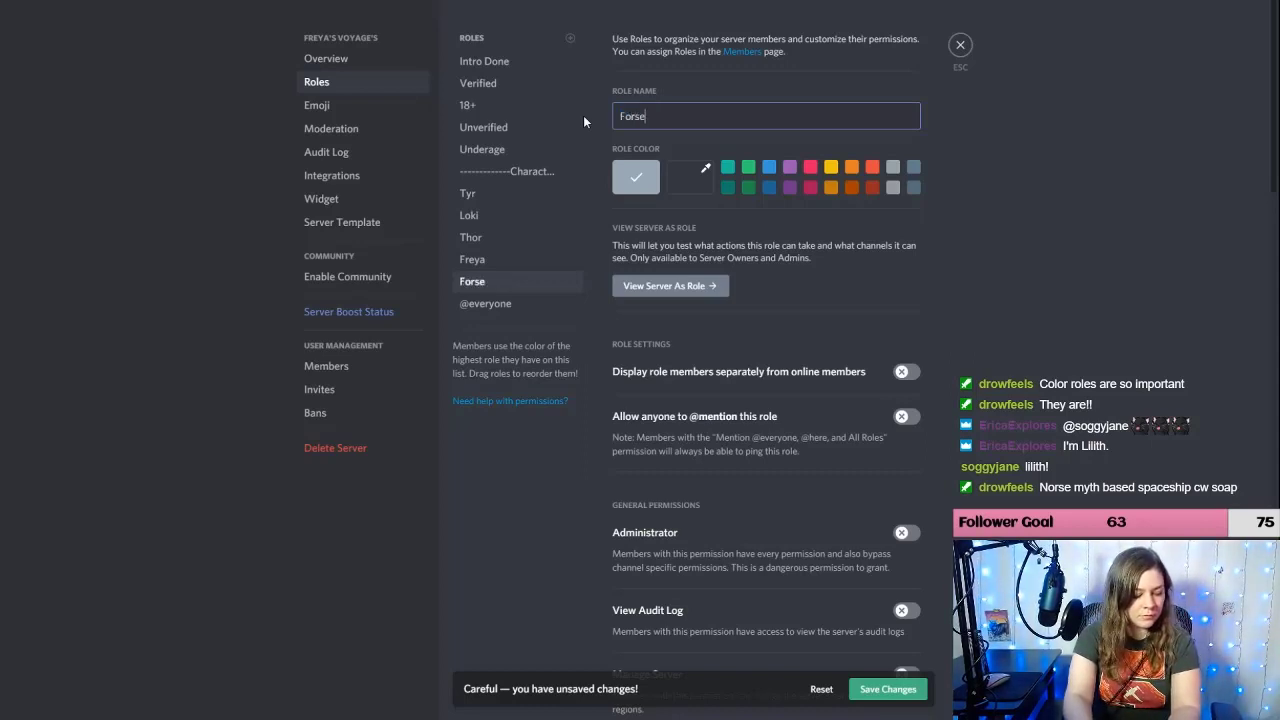
Step: Add two character roles below Forseti, named Bragi and Njord
{"action": "left_click", "coordinate": [570, 38]}
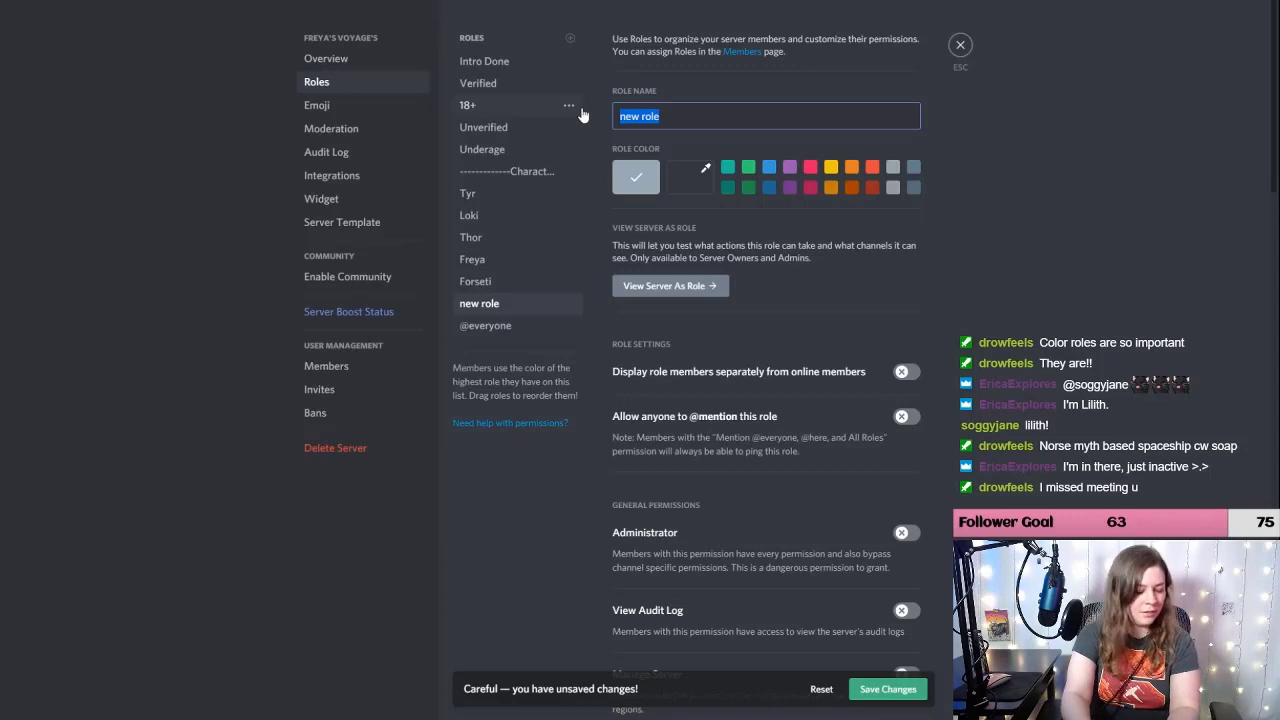
{"action": "type", "text": "B"}
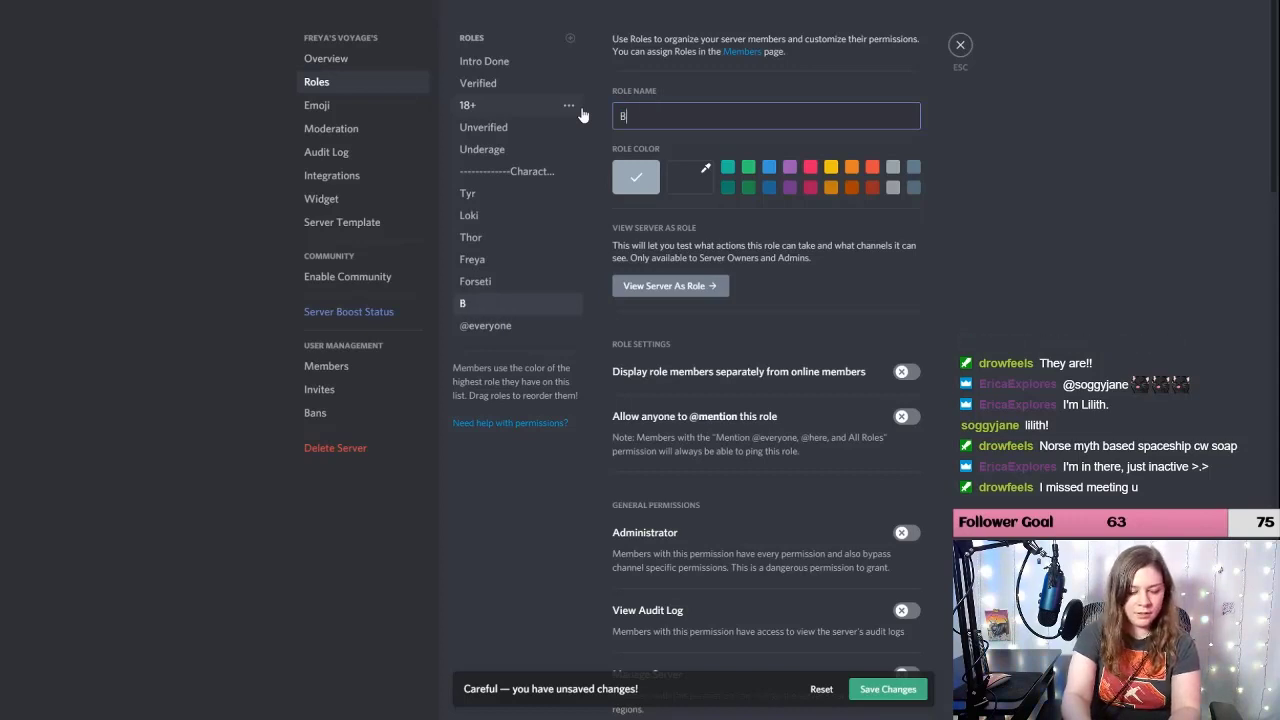
{"action": "type", "text": "ragi"}
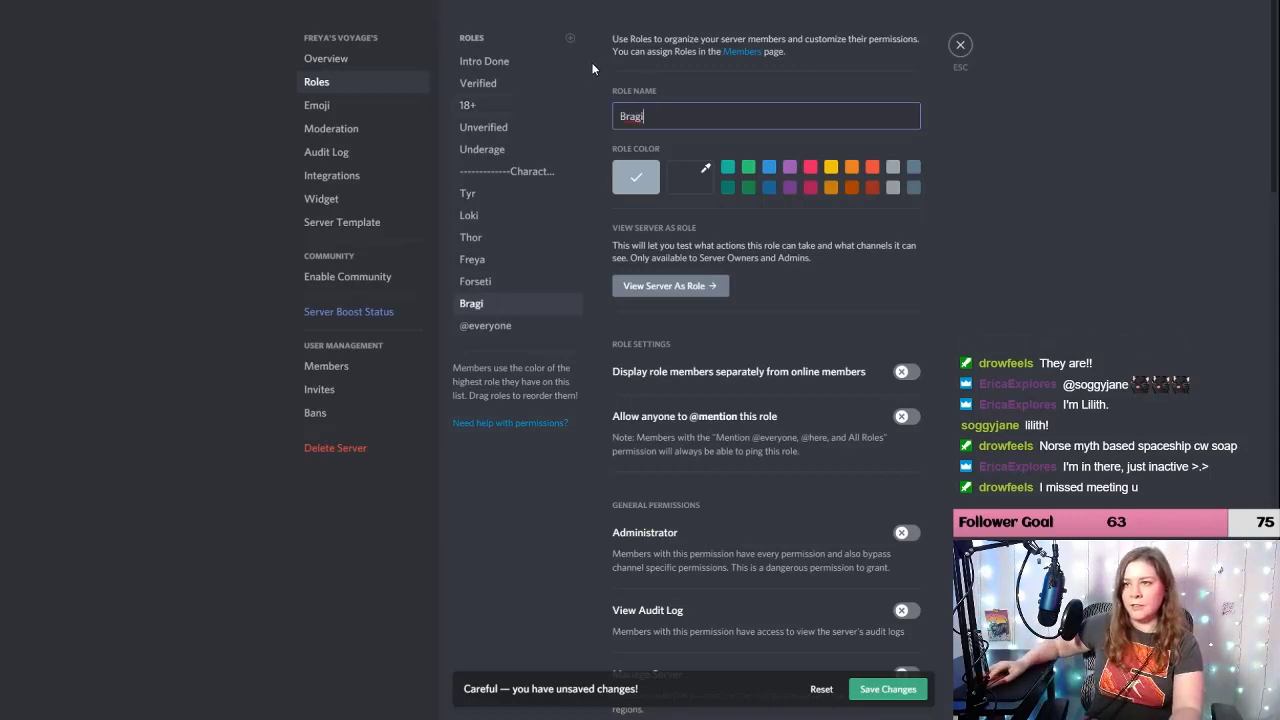
{"action": "left_click", "coordinate": [570, 38]}
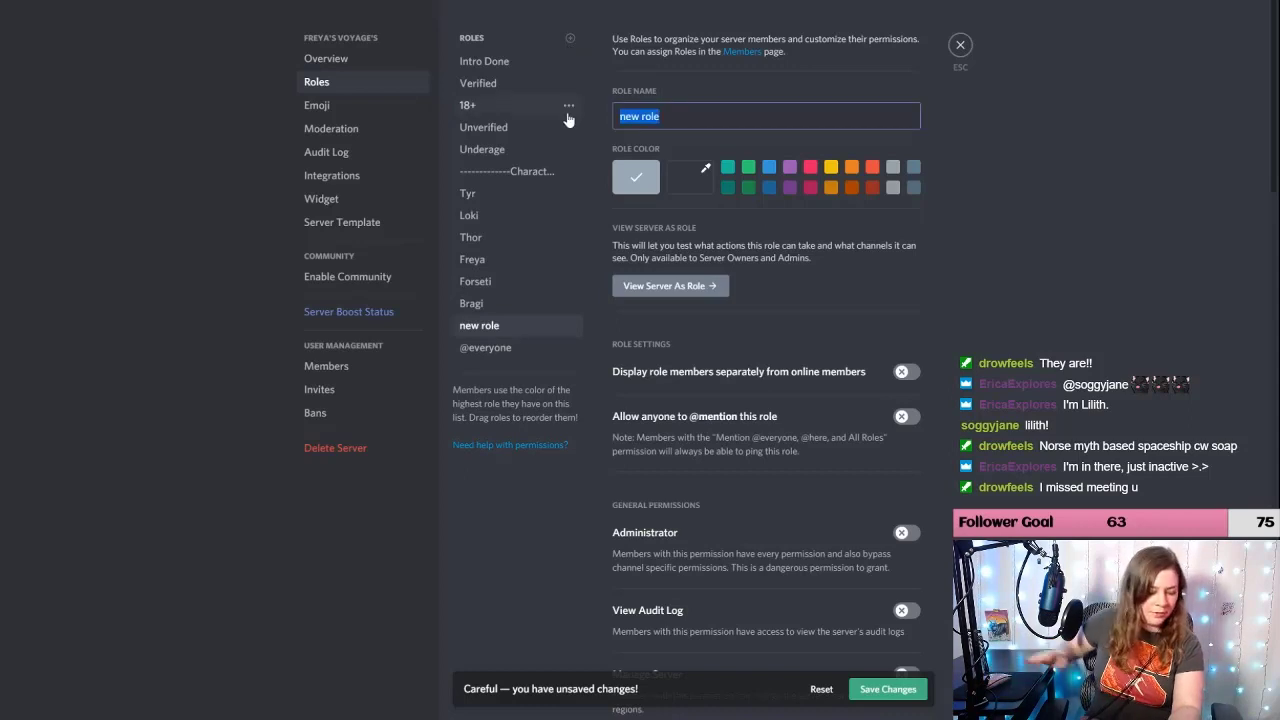
{"action": "type", "text": "Njord"}
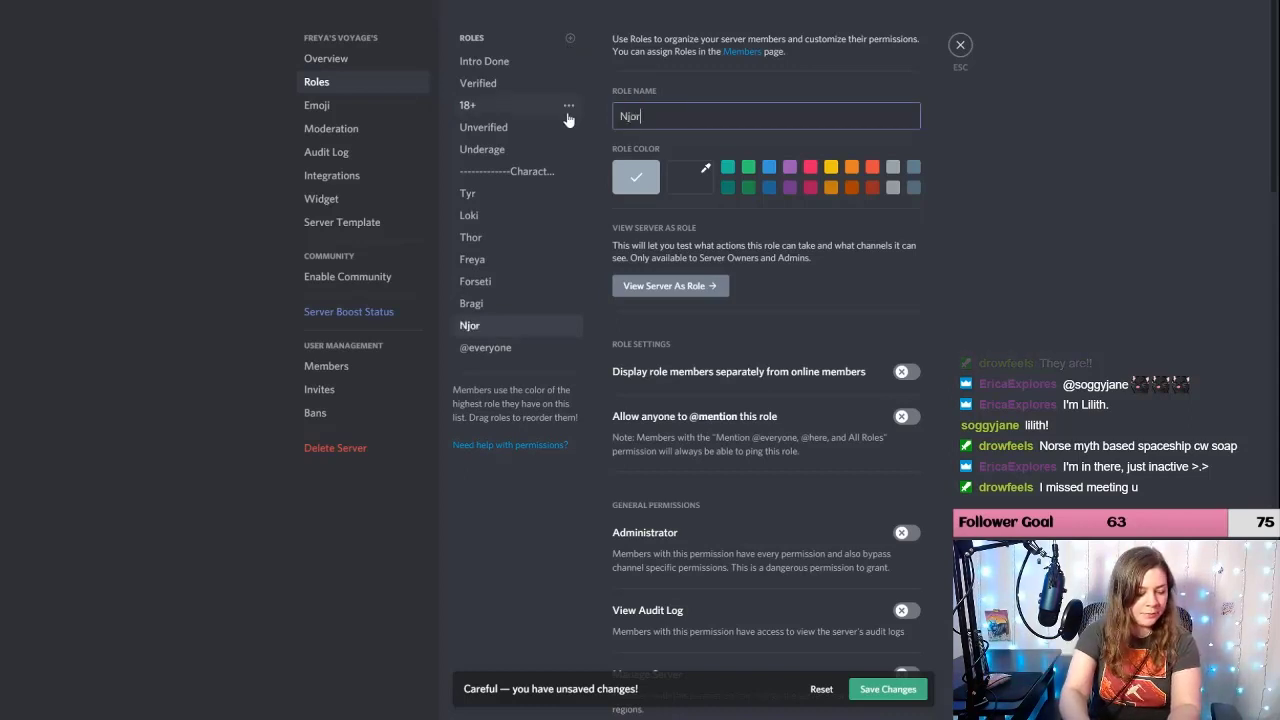
Step: Add two character roles below Njord, named Heimdallr and Balder
{"action": "left_click", "coordinate": [570, 38]}
{"action": "left_click_drag", "start_coordinate": [670, 114], "coordinate": [624, 110]}
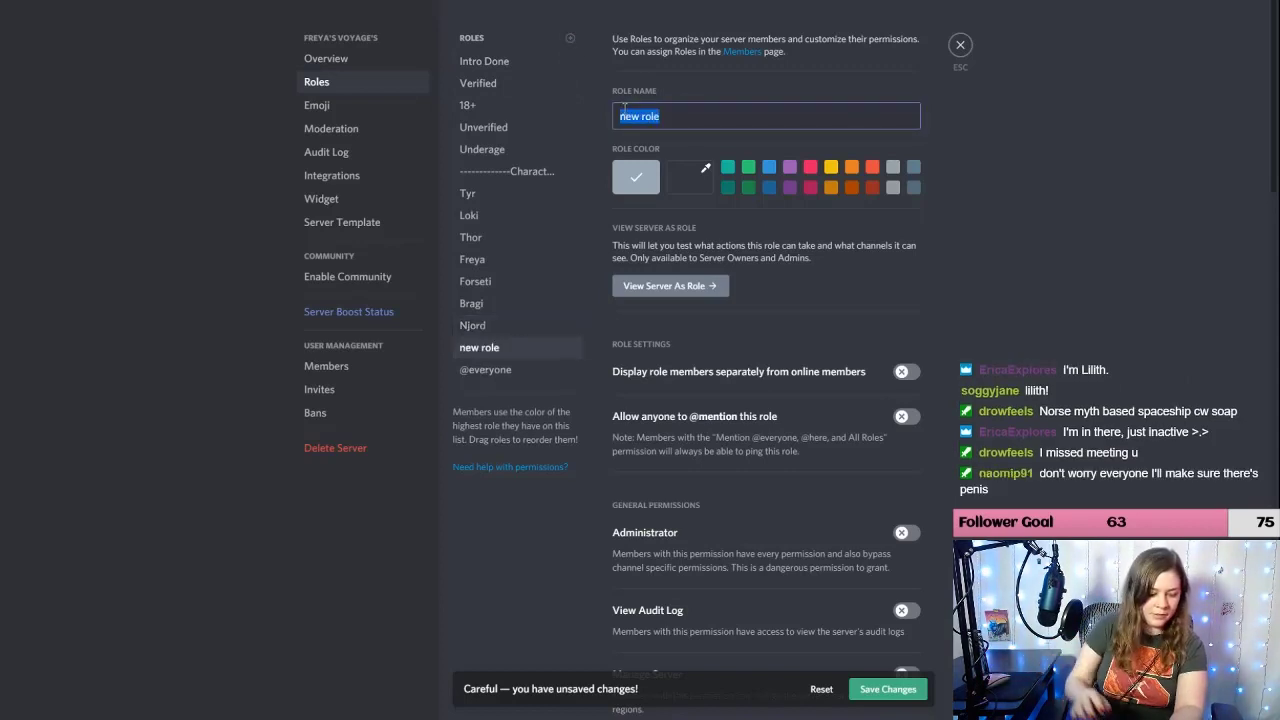
{"action": "type", "text": "Hei"}
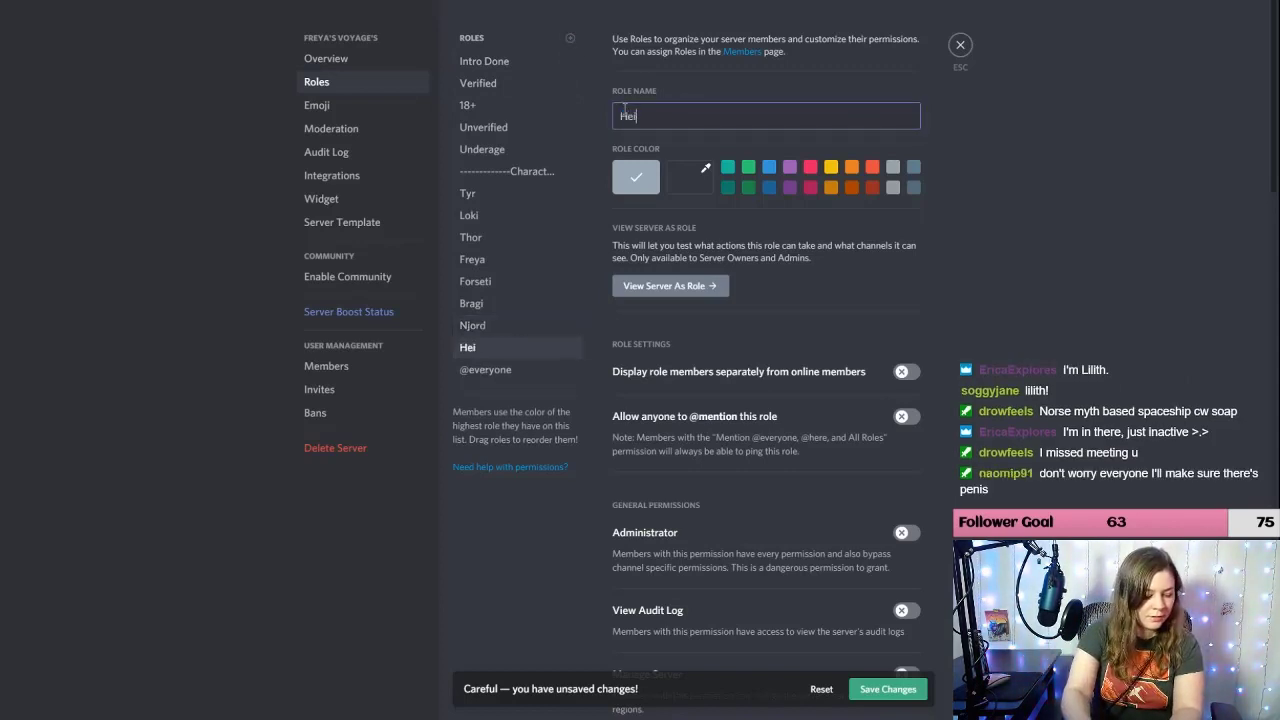
{"action": "type", "text": "mdallr"}
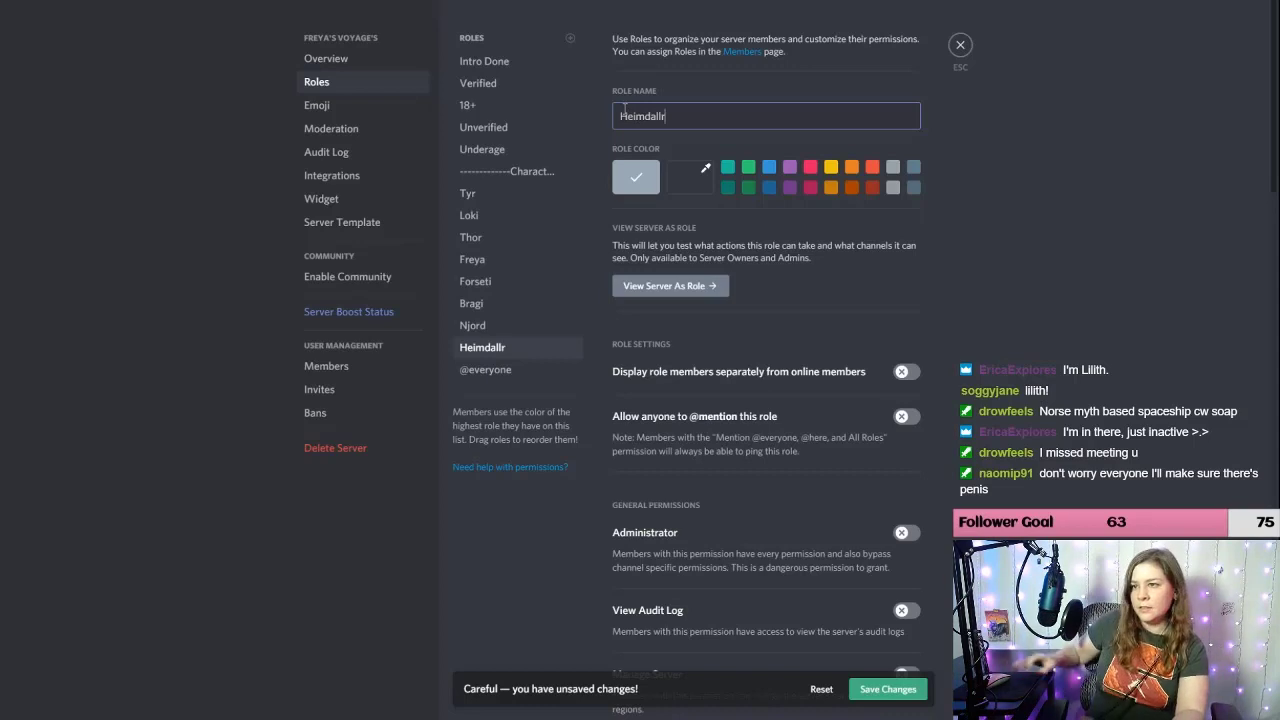
{"action": "left_click", "coordinate": [570, 38]}
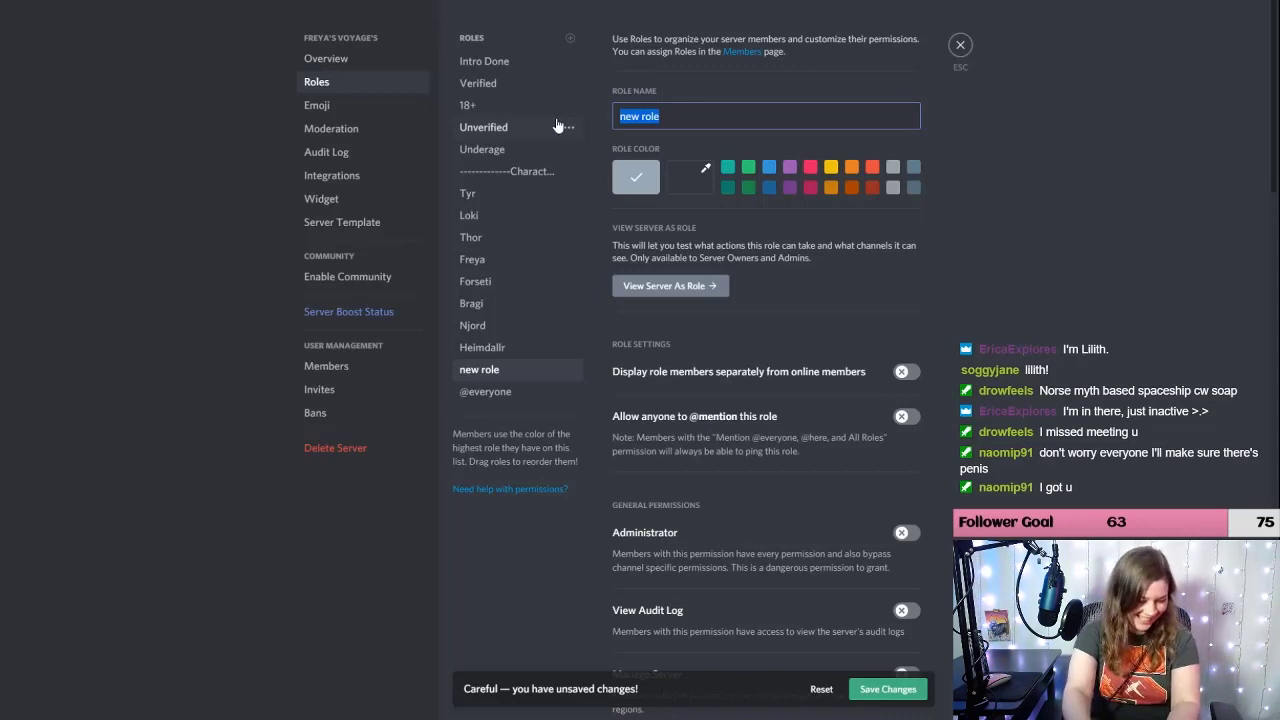
{"action": "type", "text": "Balder"}
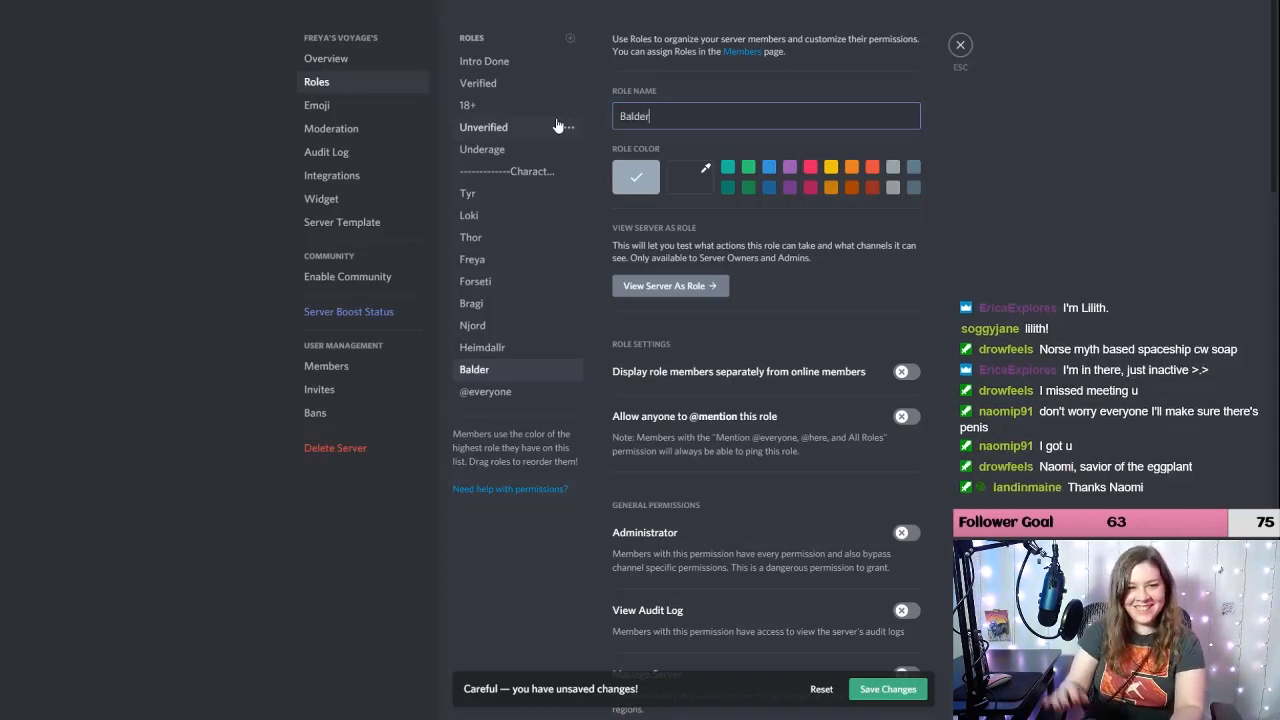
Step: Add two character roles below Balder, named Frigga and Odin
{"action": "left_click", "coordinate": [570, 38]}
{"action": "triple_click", "coordinate": [670, 121]}
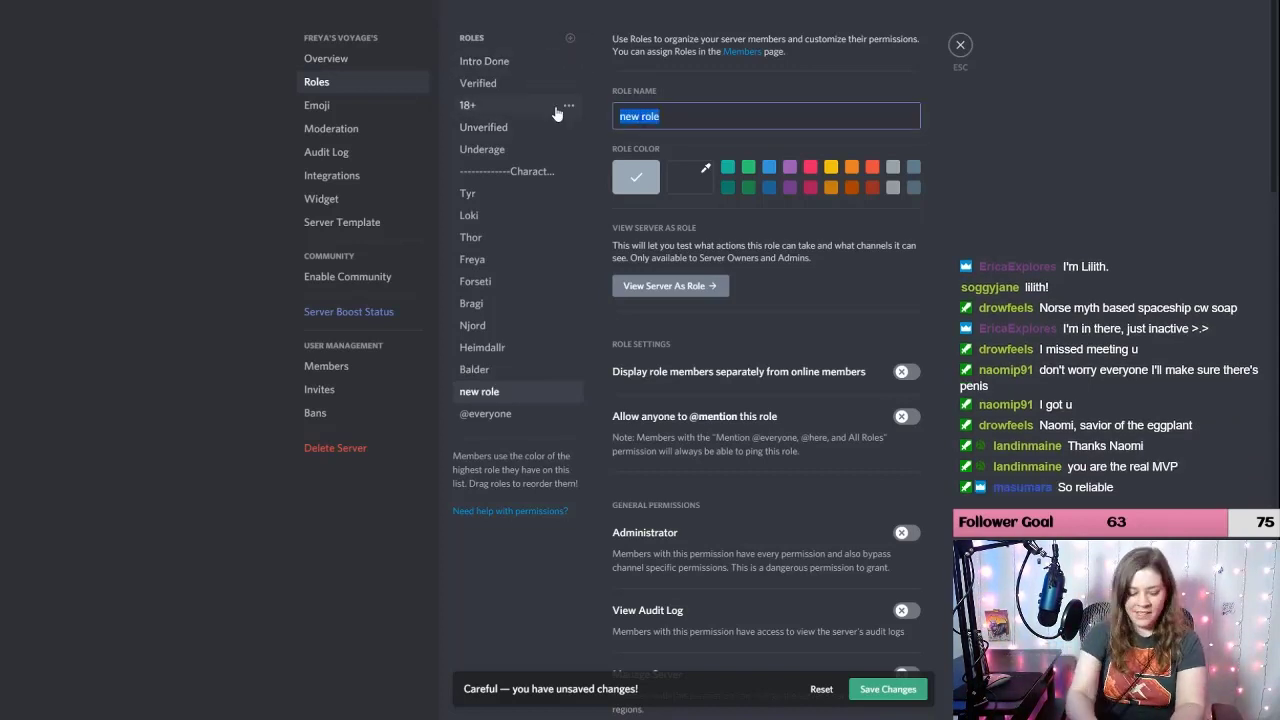
{"action": "type", "text": "Fri"}
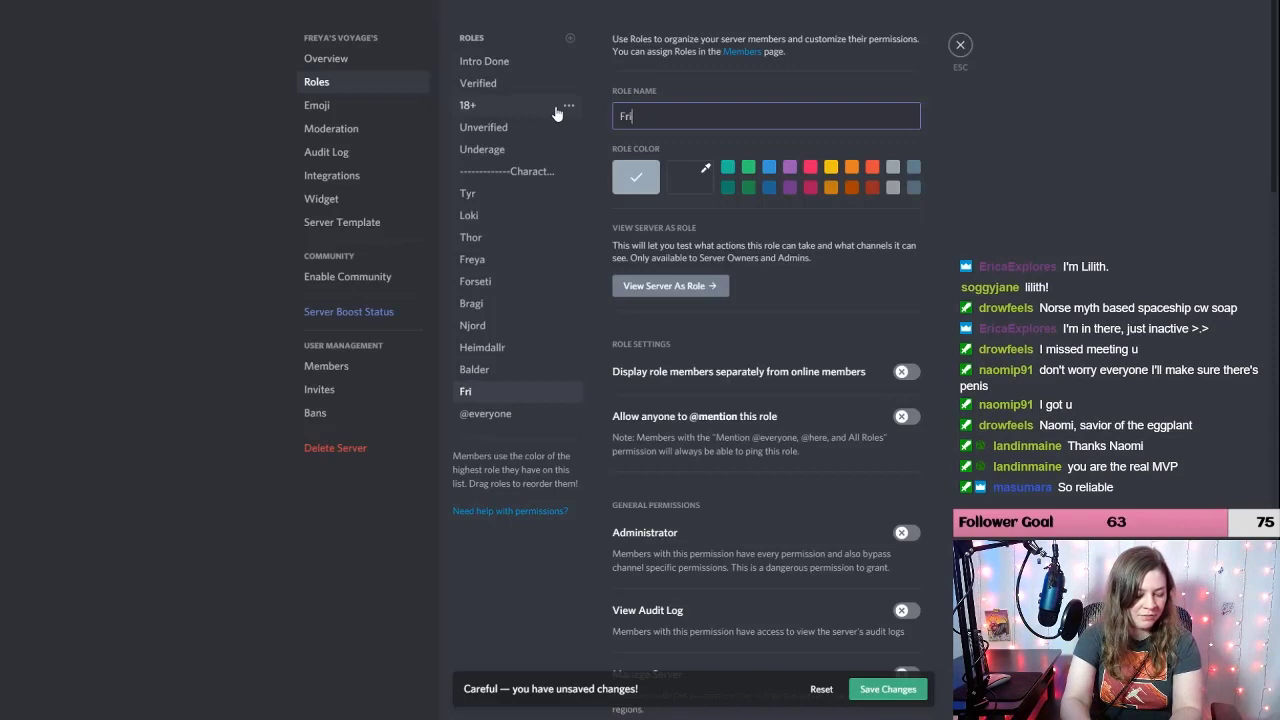
{"action": "type", "text": "gga"}
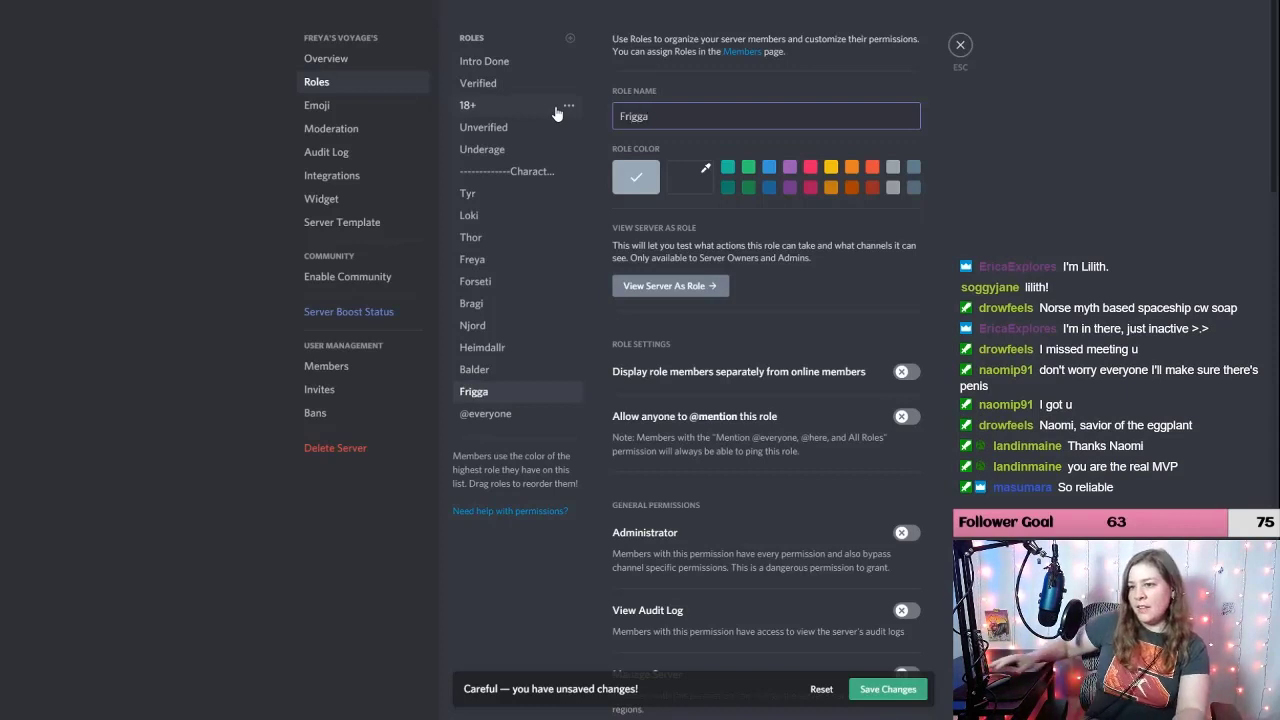
{"action": "left_click", "coordinate": [570, 38]}
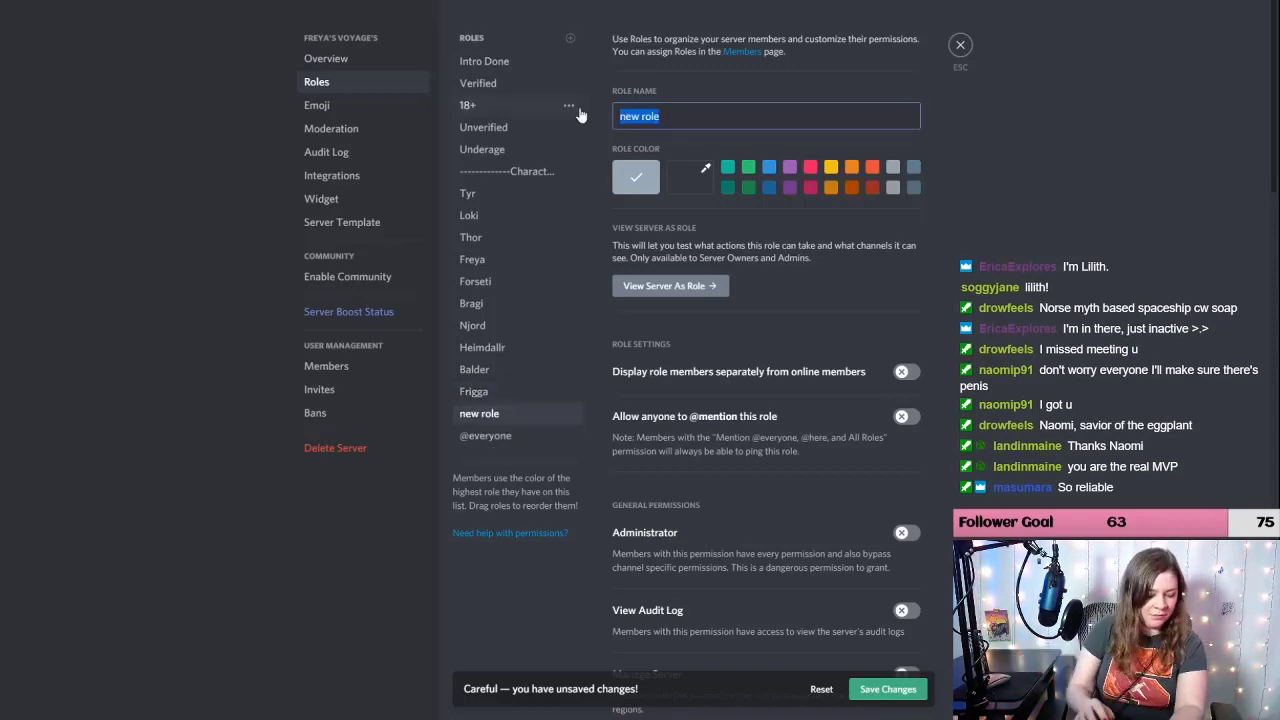
{"action": "type", "text": "Odin"}
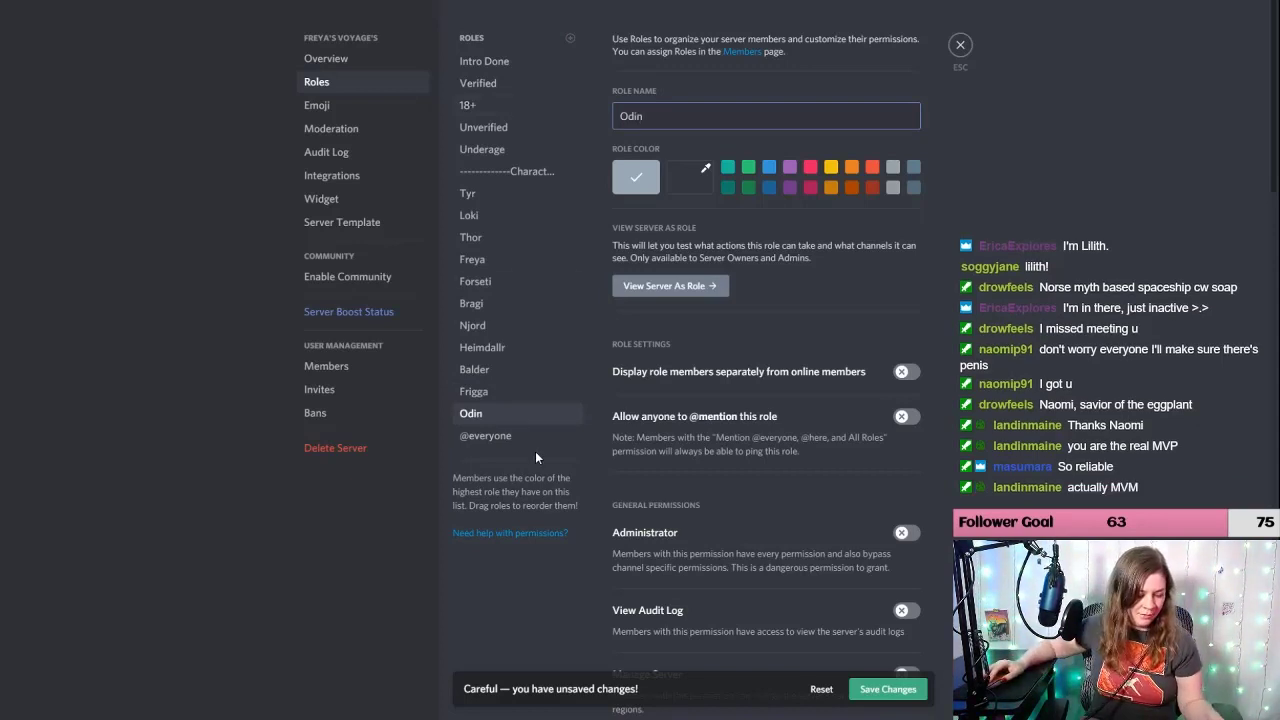
Step: Add a character role named Hod below Odin
{"action": "left_click", "coordinate": [570, 38]}
{"action": "triple_click", "coordinate": [642, 116]}
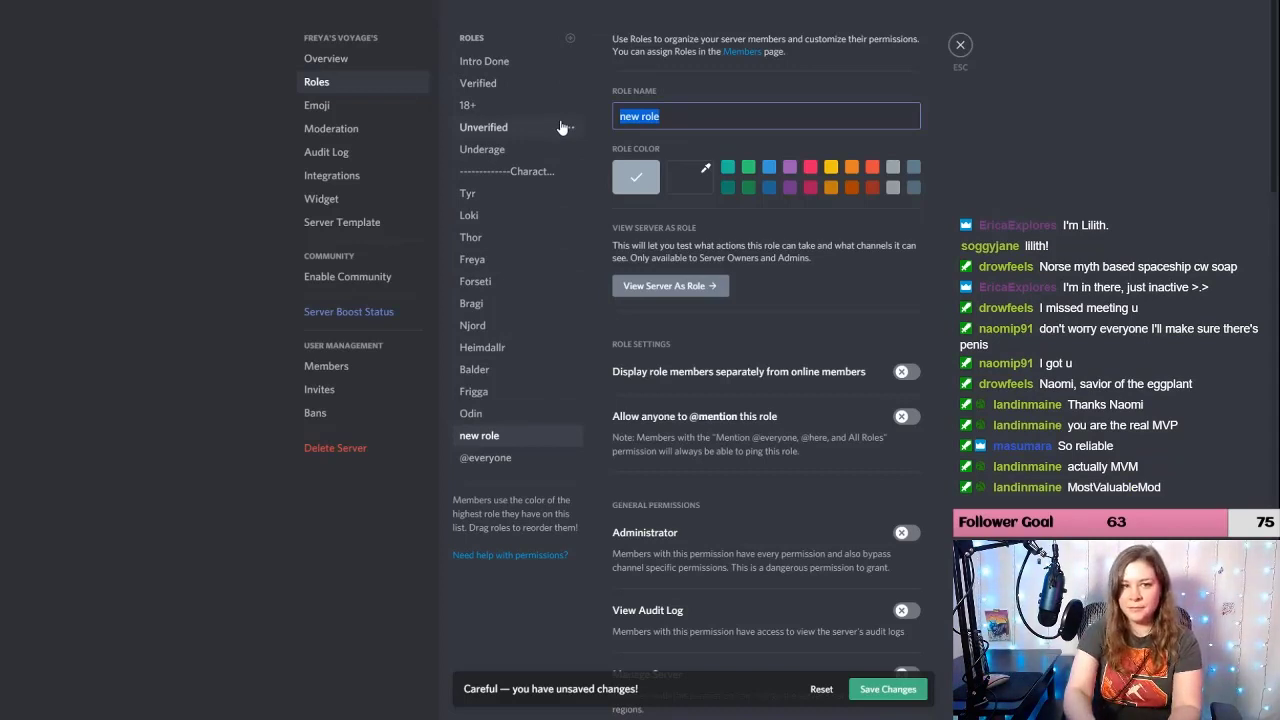
{"action": "type", "text": "Hod"}
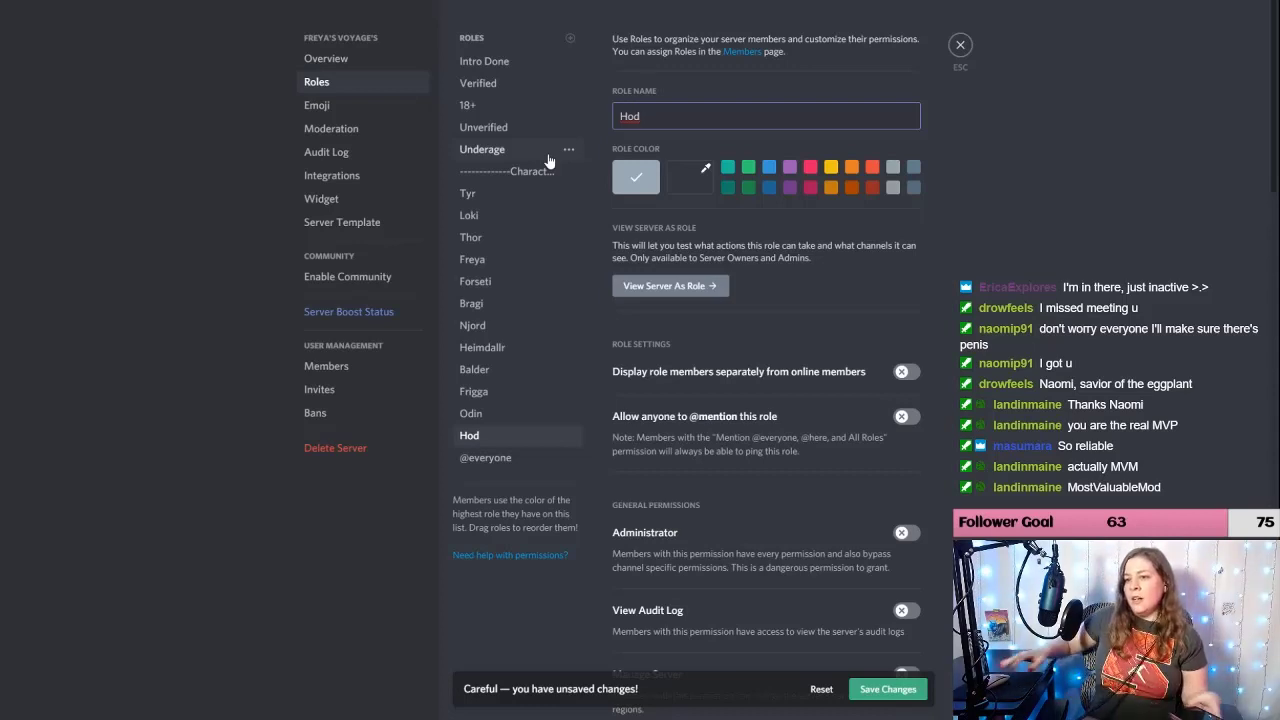
Step: Add a role below Hod, try naming it timezone, and clear the name
{"action": "left_click", "coordinate": [572, 40]}
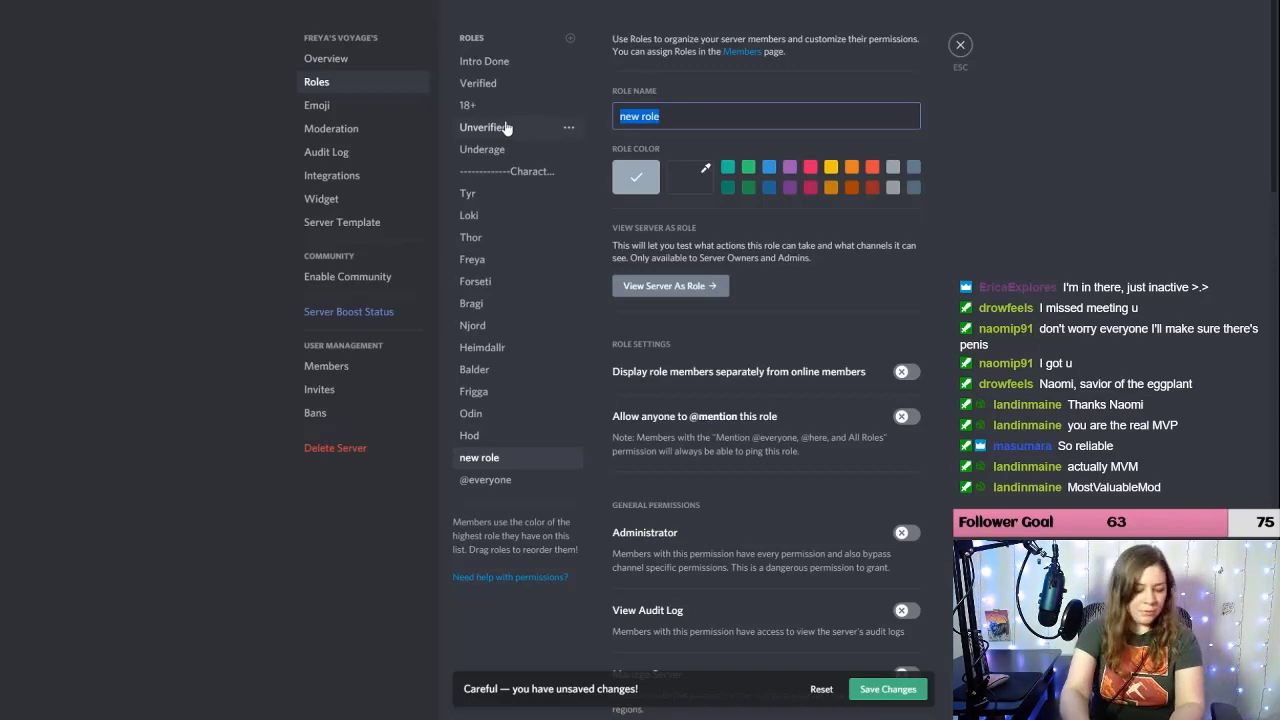
{"action": "type", "text": "timezone:"}
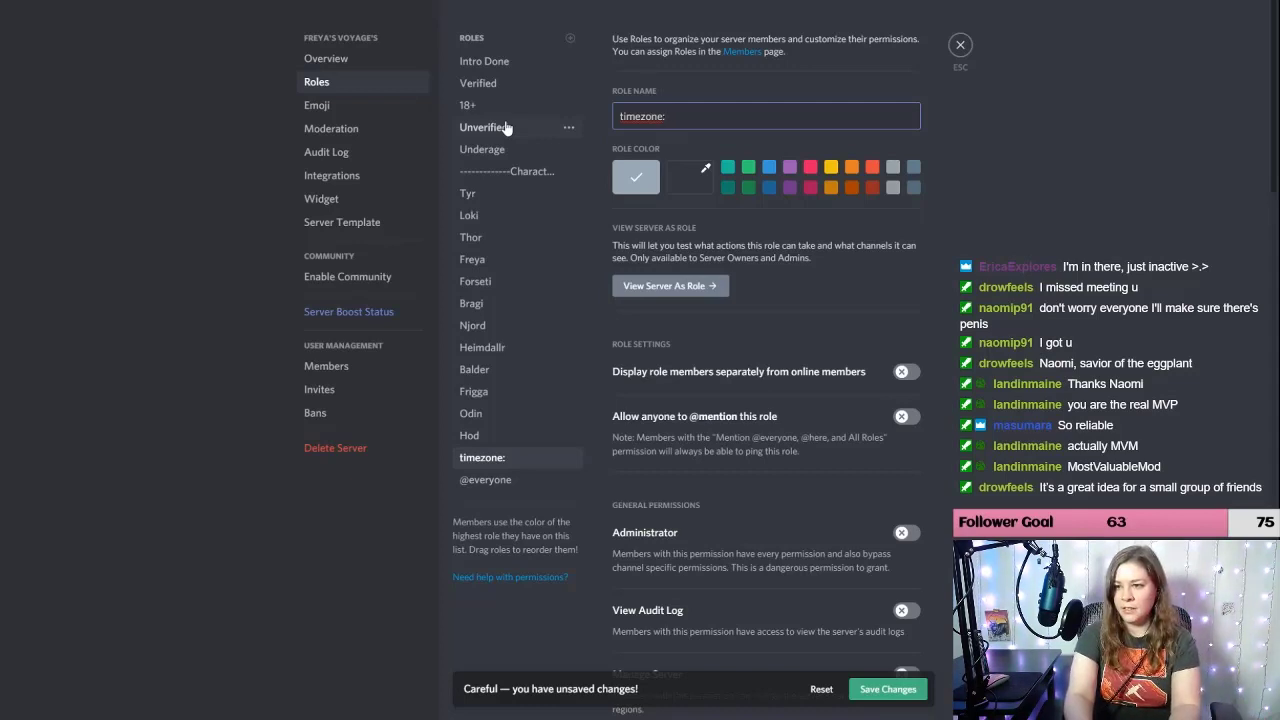
{"action": "key", "text": "BackSpace"}
{"action": "key", "text": "BackSpace"}
{"action": "key", "text": "BackSpace"}
{"action": "key", "text": "BackSpace"}
{"action": "key", "text": "BackSpace"}
{"action": "key", "text": "BackSpace"}
{"action": "key", "text": "BackSpace"}
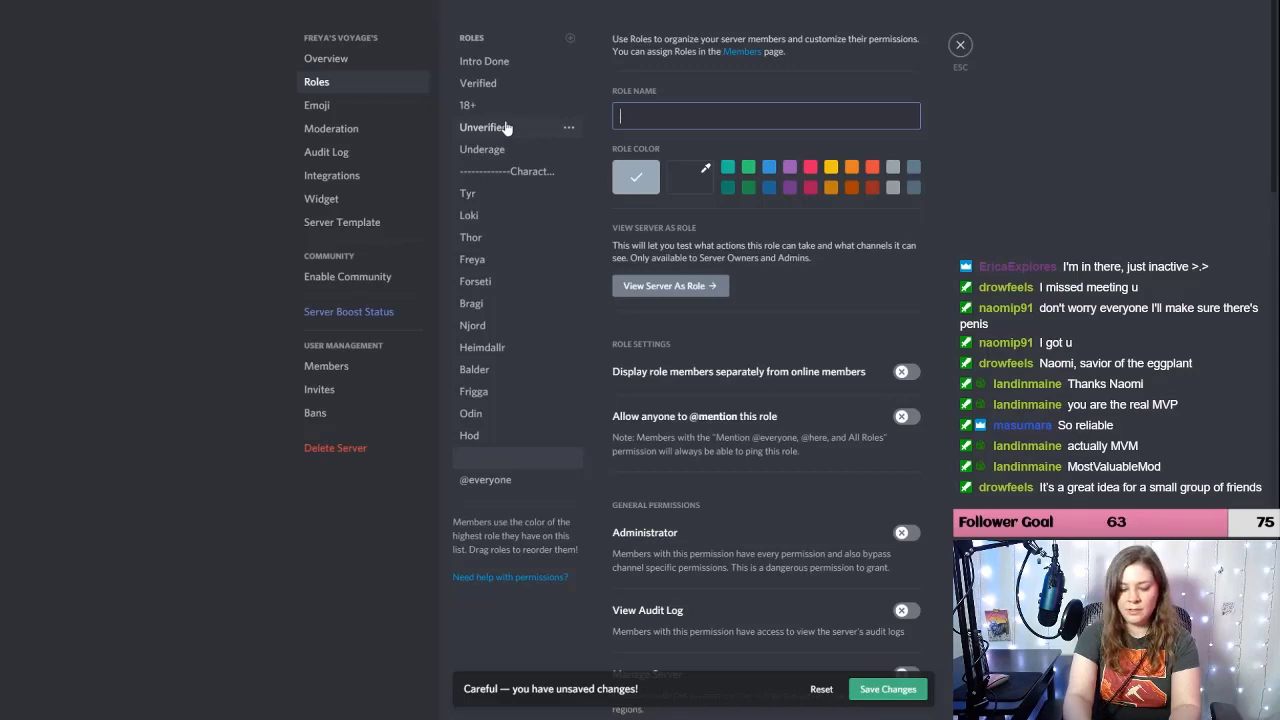
{"action": "type", "text": "timezone"}
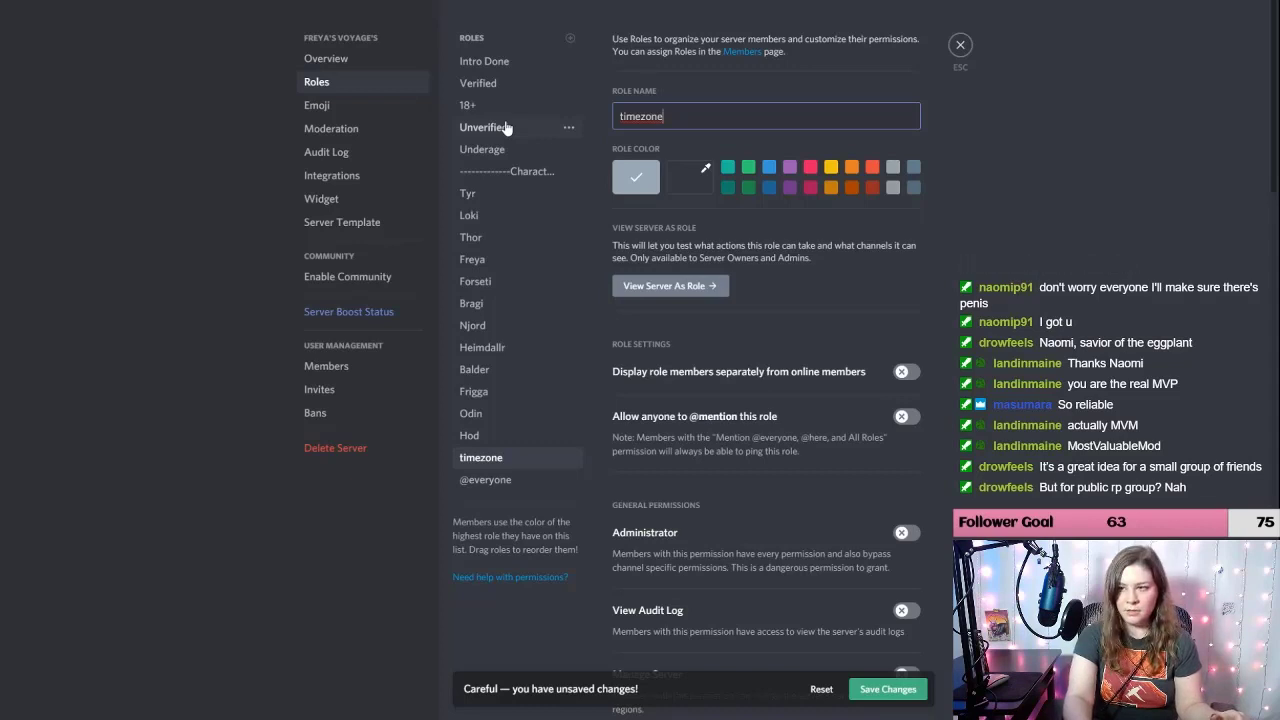
{"action": "key", "text": "ctrl+a"}
{"action": "key", "text": "BackSpace"}
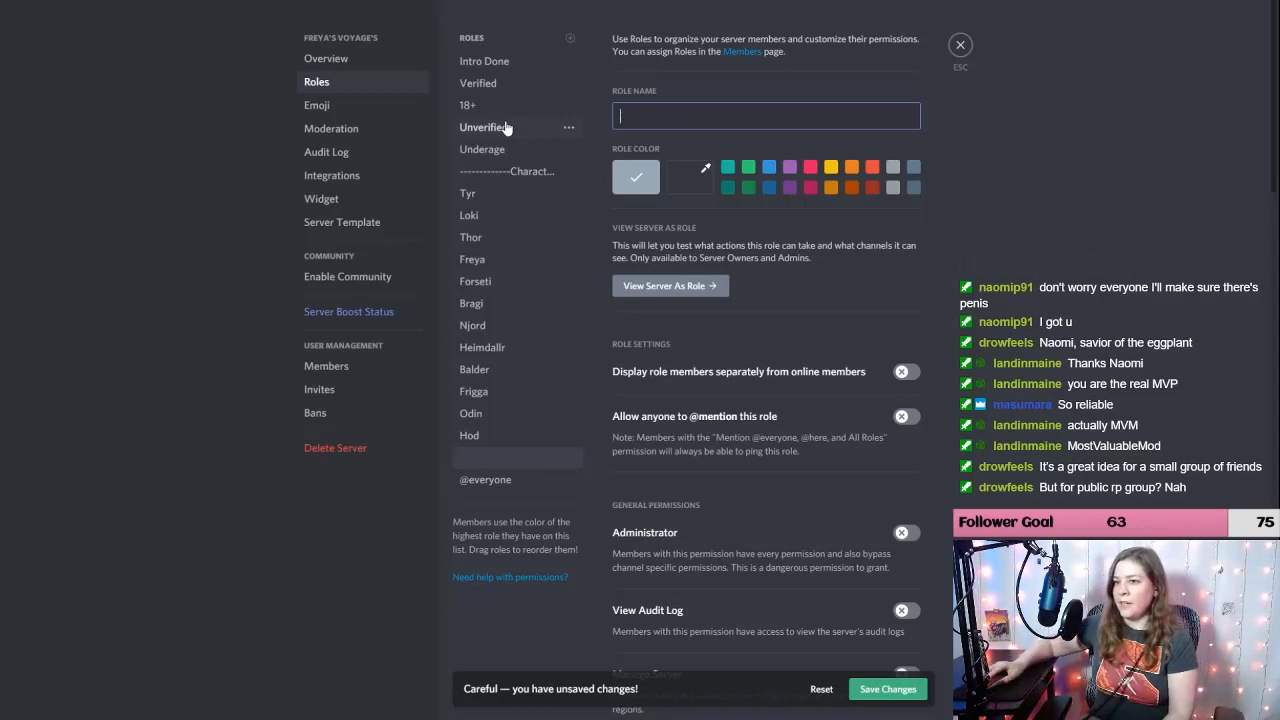
{"action": "left_click_drag", "start_coordinate": [514, 170], "coordinate": [510, 458]}
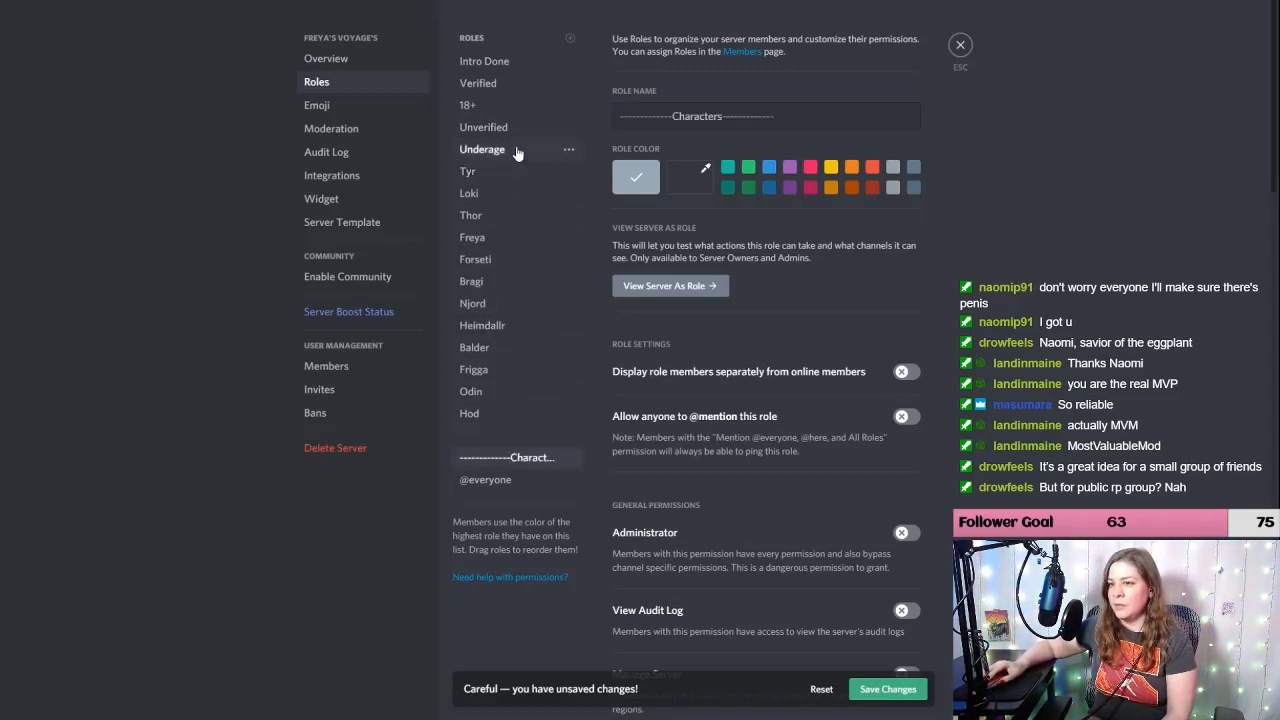
{"action": "left_click_drag", "start_coordinate": [517, 153], "coordinate": [515, 436]}
{"action": "left_click_drag", "start_coordinate": [491, 128], "coordinate": [500, 410]}
{"action": "left_click_drag", "start_coordinate": [486, 84], "coordinate": [510, 372]}
{"action": "left_click_drag", "start_coordinate": [491, 84], "coordinate": [500, 395]}
{"action": "mouse_move", "coordinate": [490, 62]}
{"action": "left_mouse_down"}
{"action": "mouse_move", "coordinate": [491, 343]}
{"action": "mouse_move", "coordinate": [497, 64]}
{"action": "left_mouse_up"}
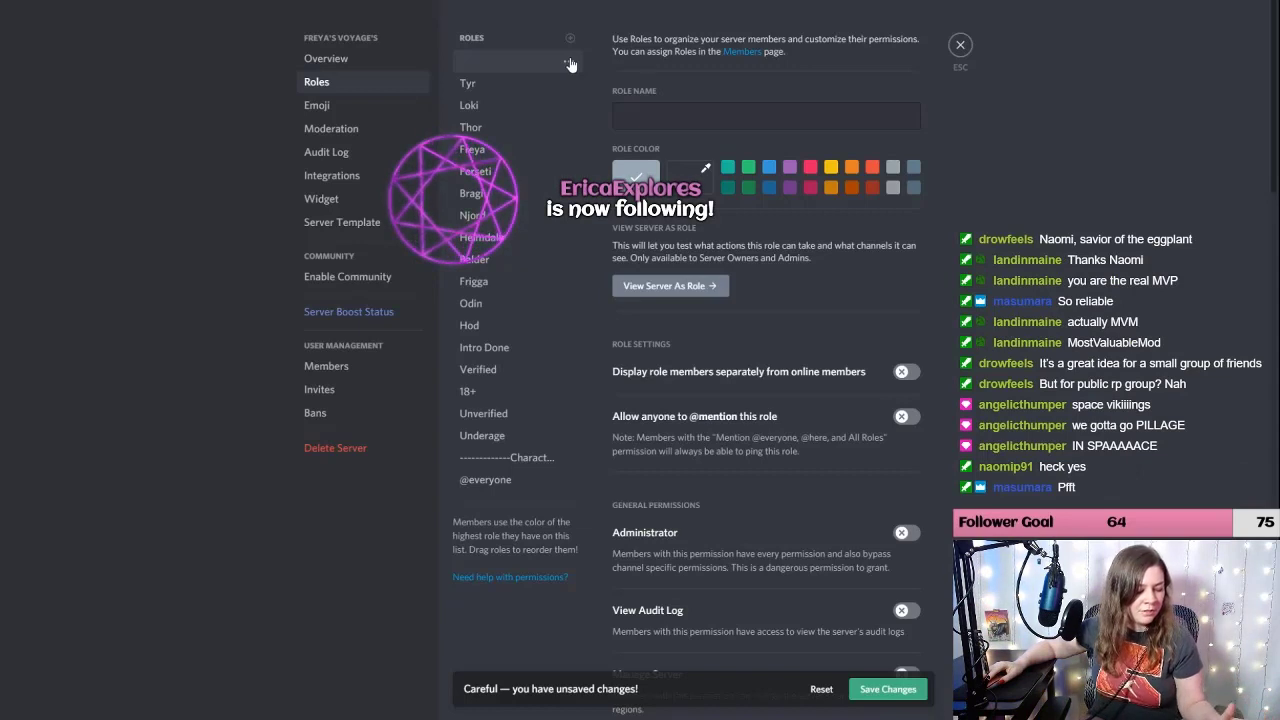
Step: Name the blank role Admin and add another role named Mod
{"action": "left_click", "coordinate": [668, 116]}
{"action": "type", "text": "Admin"}
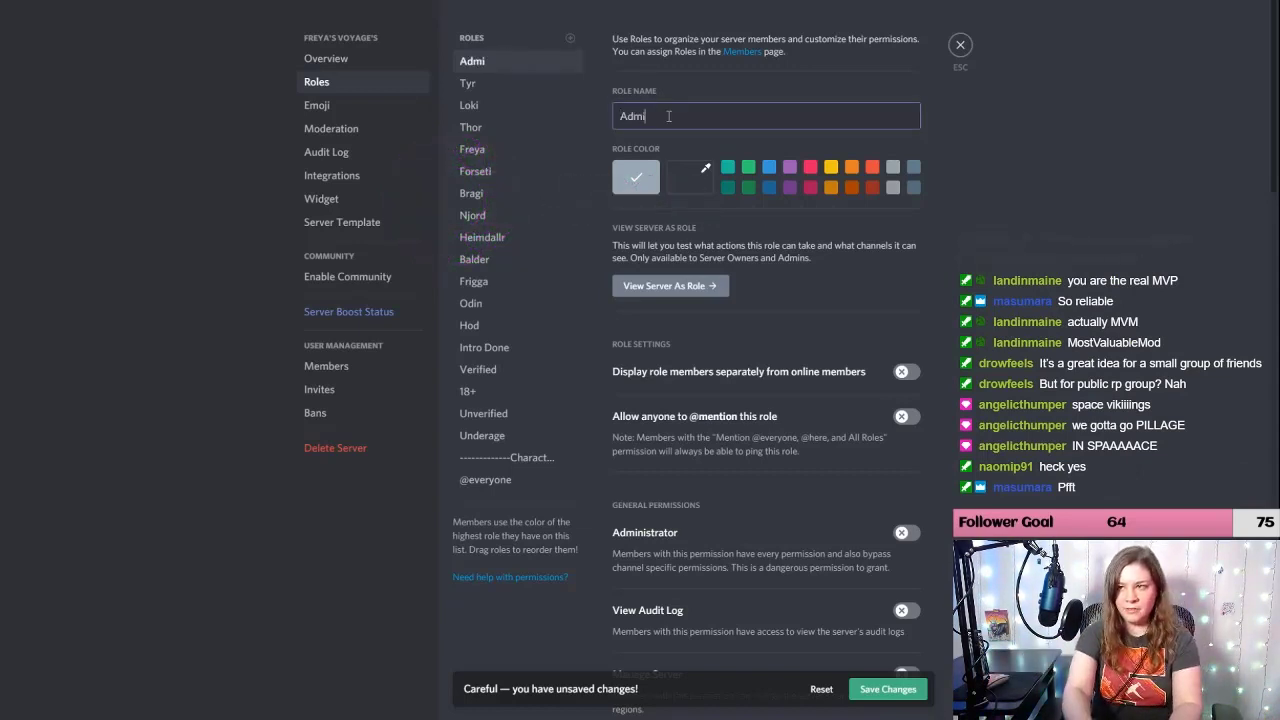
{"action": "left_click", "coordinate": [569, 44]}
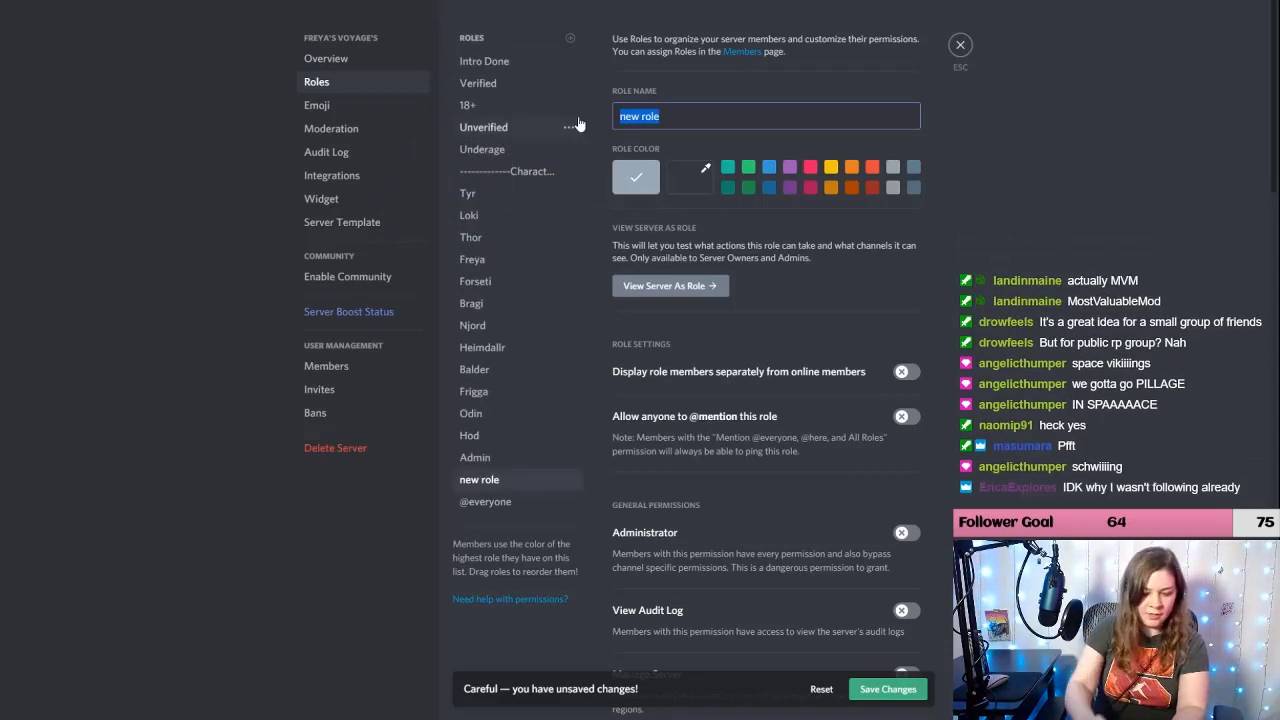
{"action": "type", "text": "Mod"}
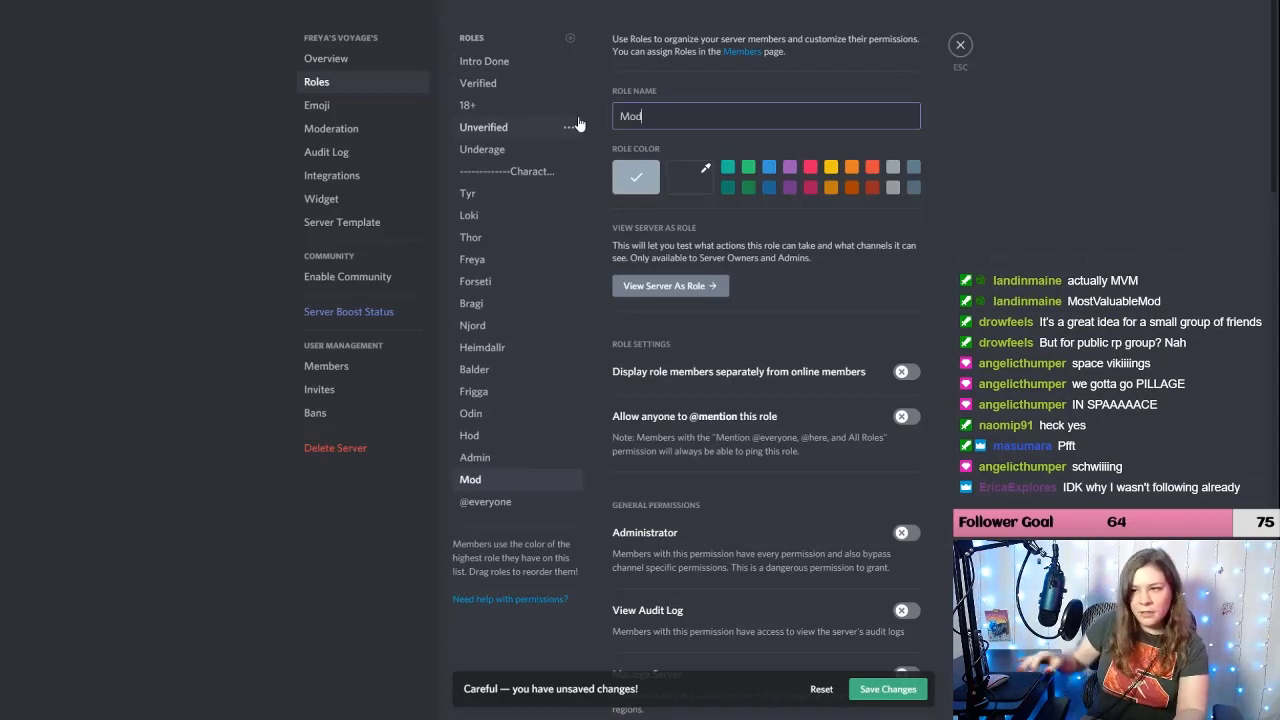
Step: Add two roles below Mod, named Veteran and Member
{"action": "left_click", "coordinate": [569, 38]}
{"action": "type", "text": "Ve"}
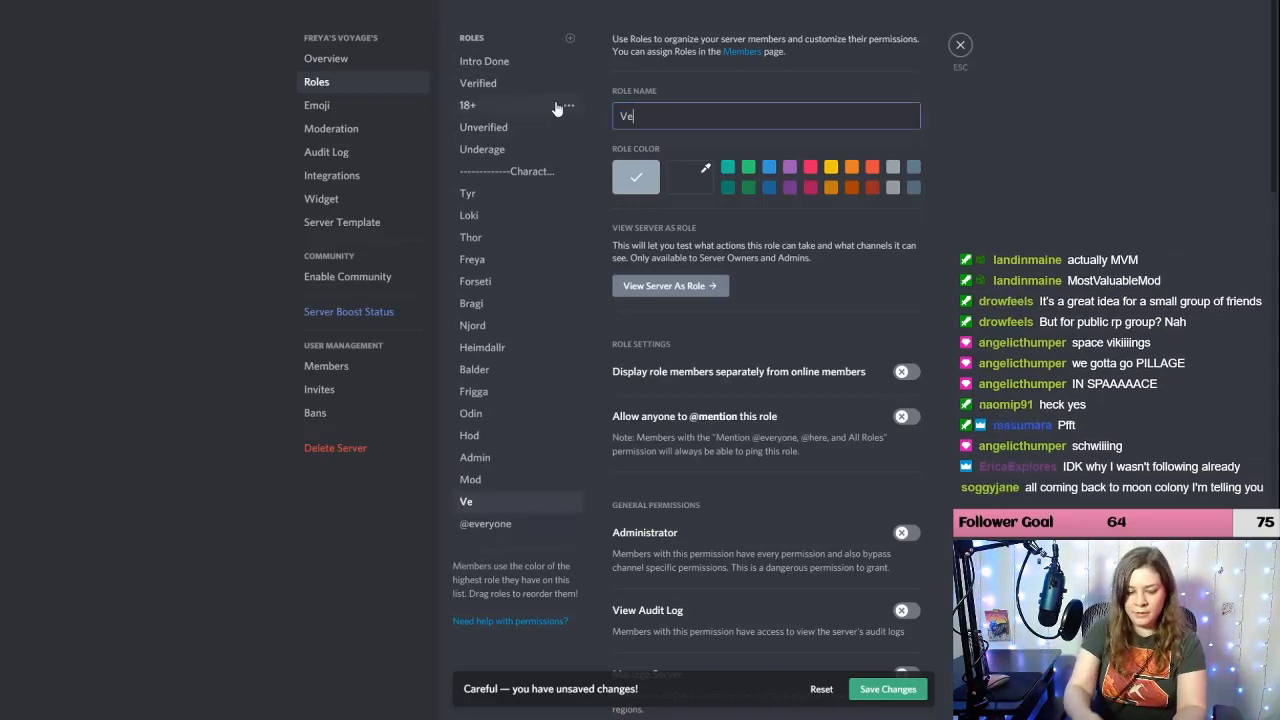
{"action": "type", "text": "teran"}
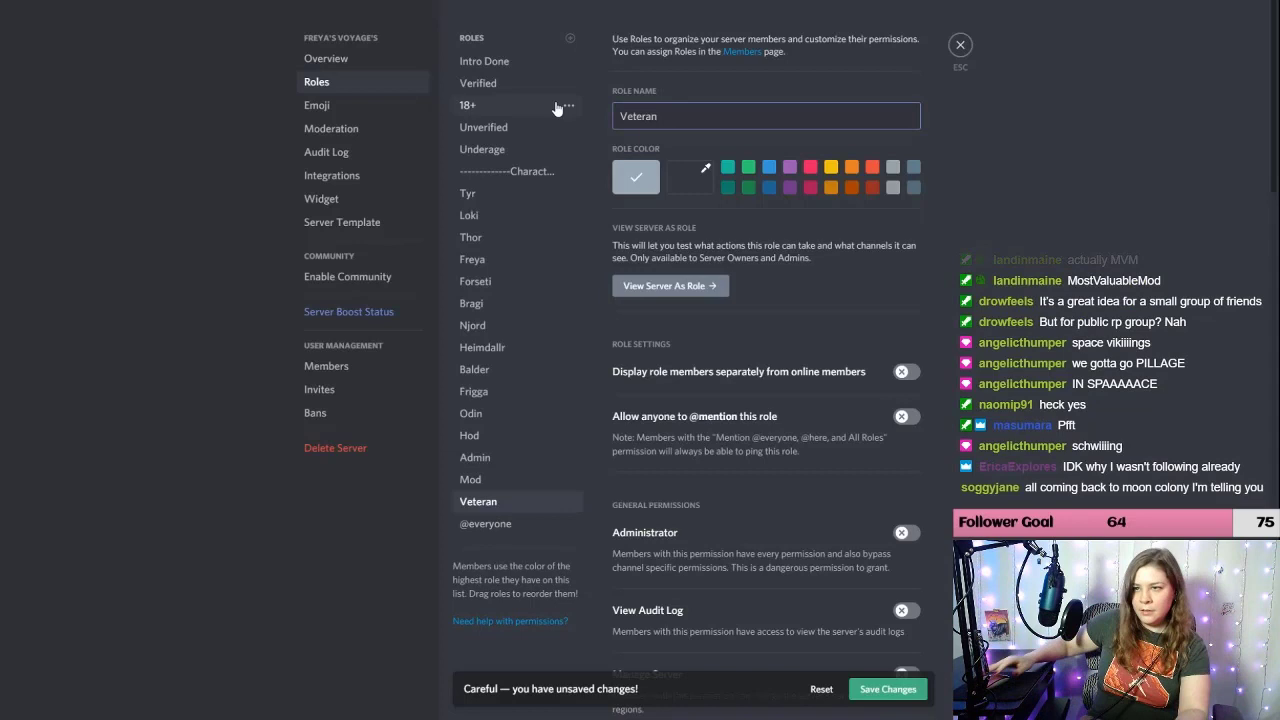
{"action": "left_click", "coordinate": [569, 38]}
{"action": "type", "text": "Member"}
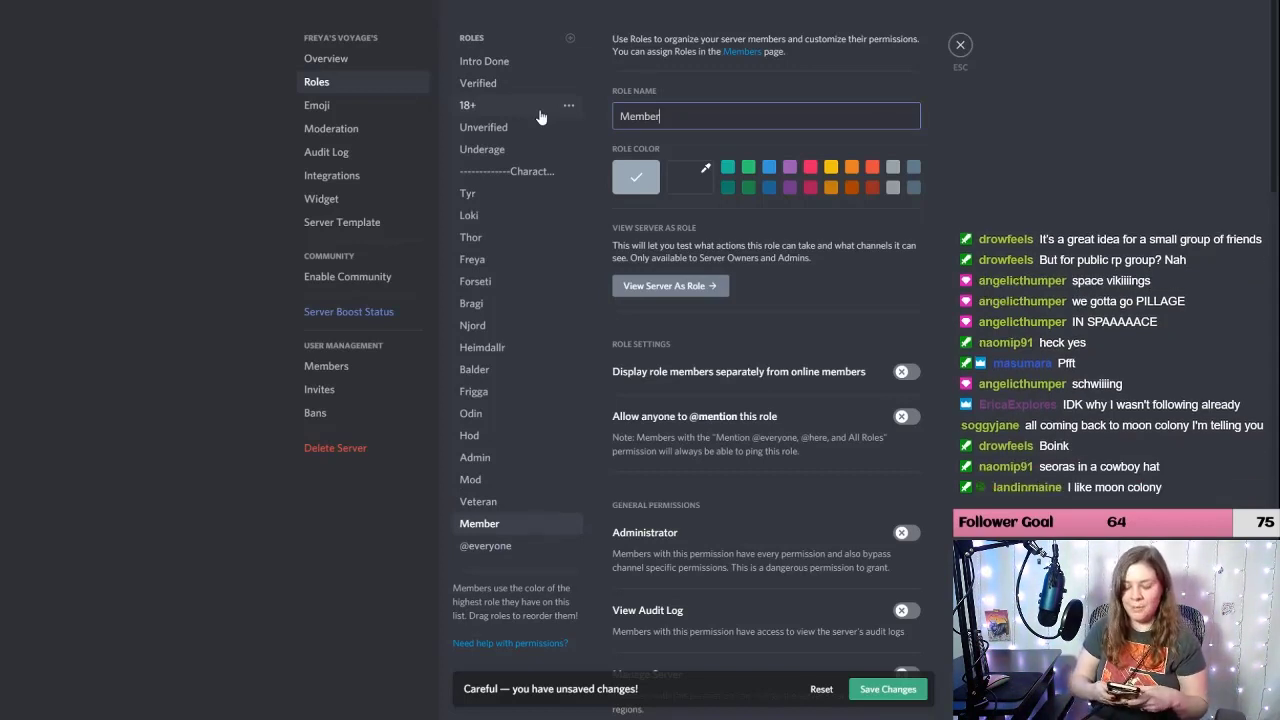
Step: Add two roles below Member, named Bots and Characterless
{"action": "left_click", "coordinate": [570, 38]}
{"action": "triple_click", "coordinate": [648, 116]}
{"action": "type", "text": "B"}
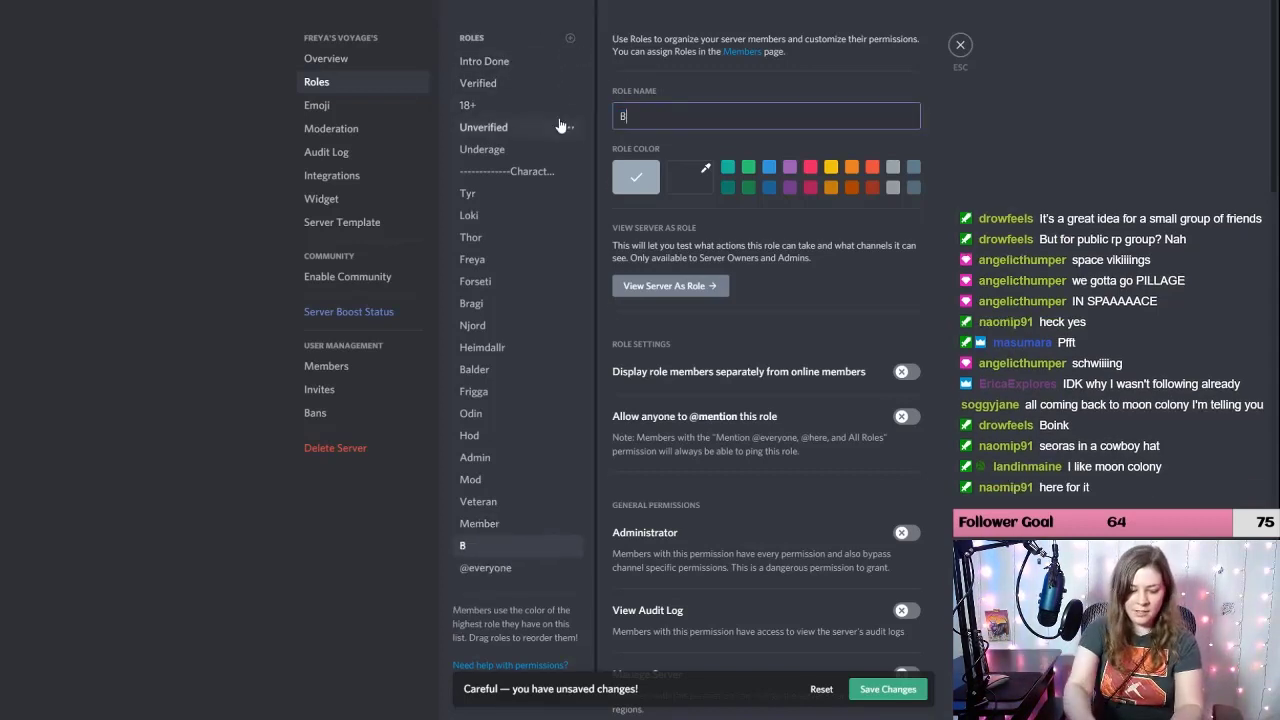
{"action": "type", "text": "ots"}
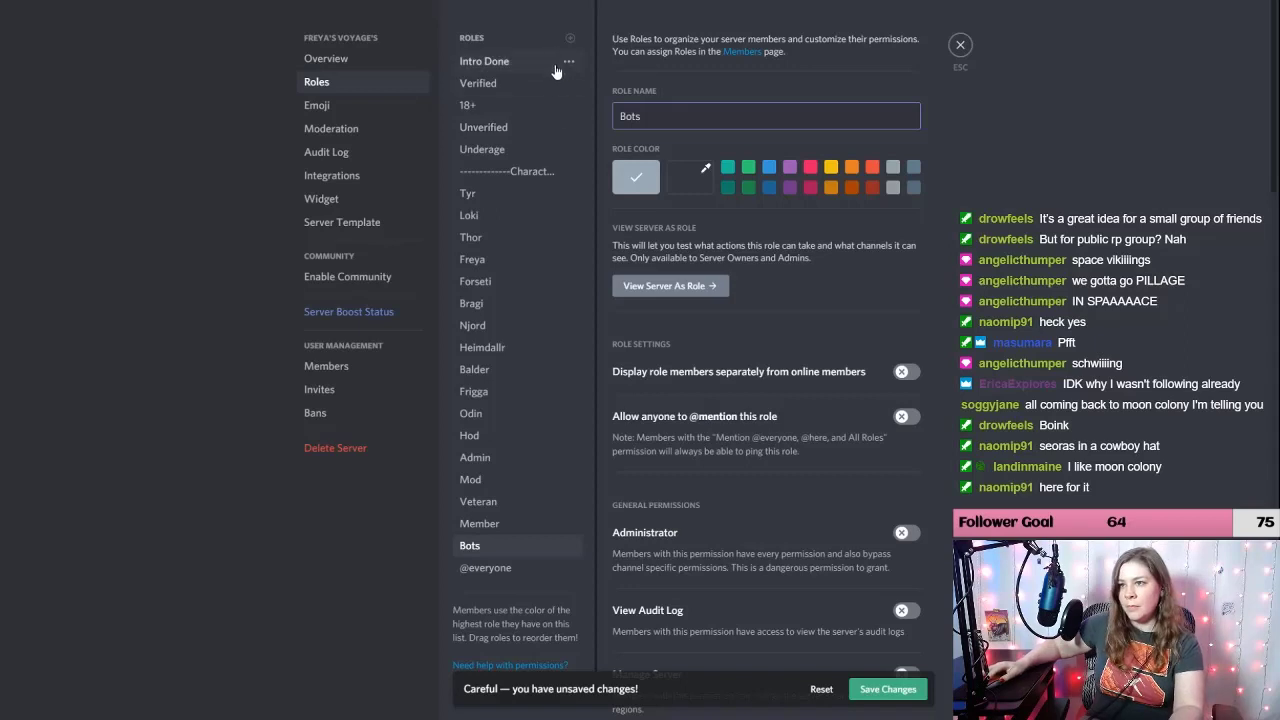
{"action": "left_click", "coordinate": [570, 38]}
{"action": "triple_click", "coordinate": [655, 117]}
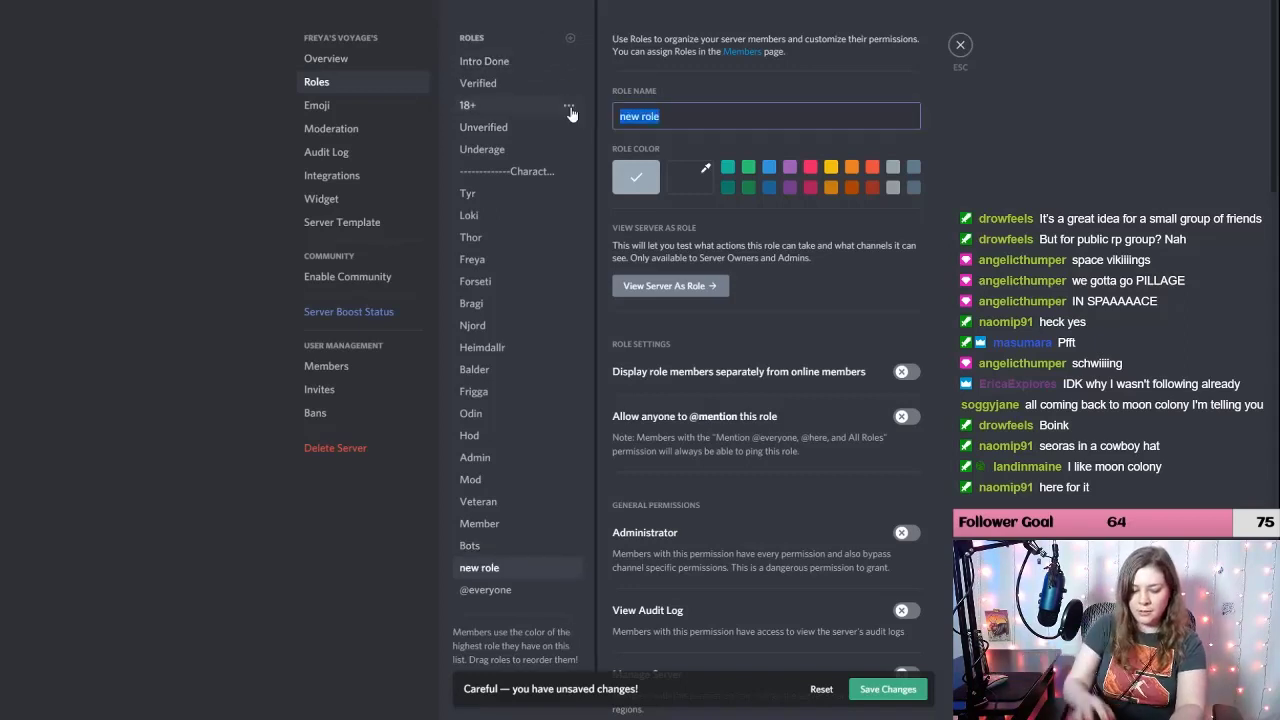
{"action": "type", "text": "Characterkess"}
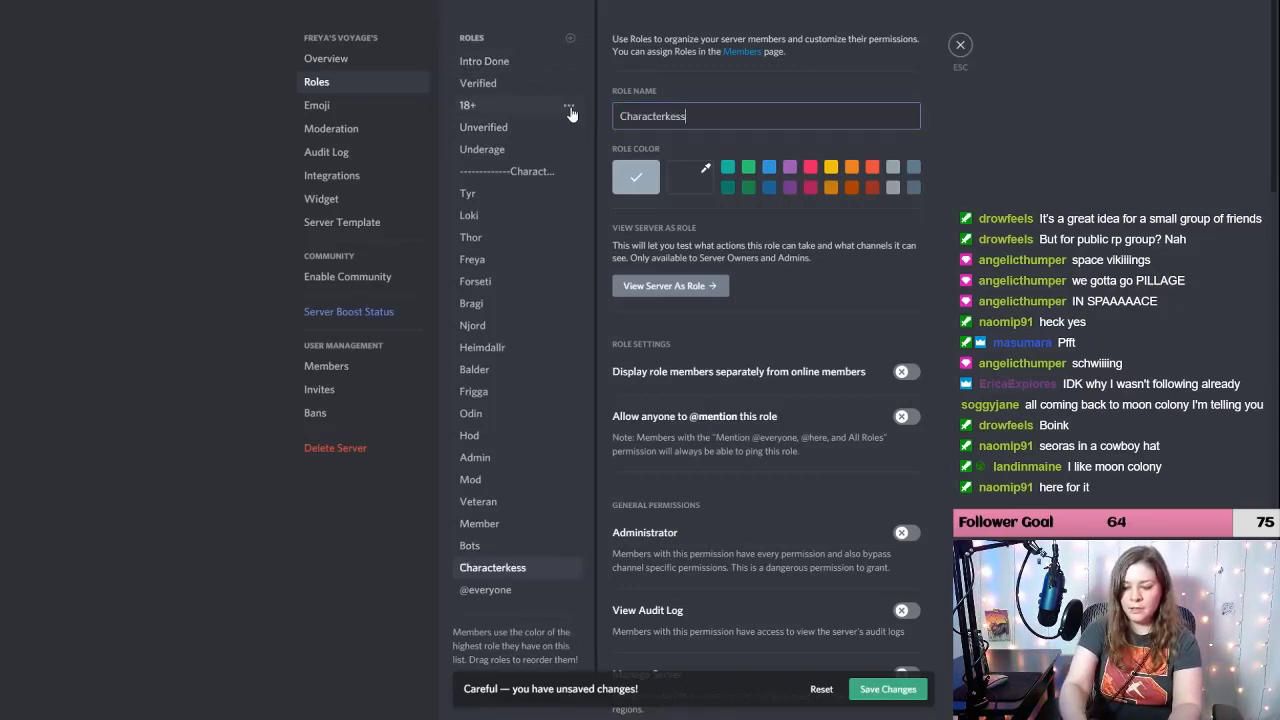
{"action": "type", "text": "les"}
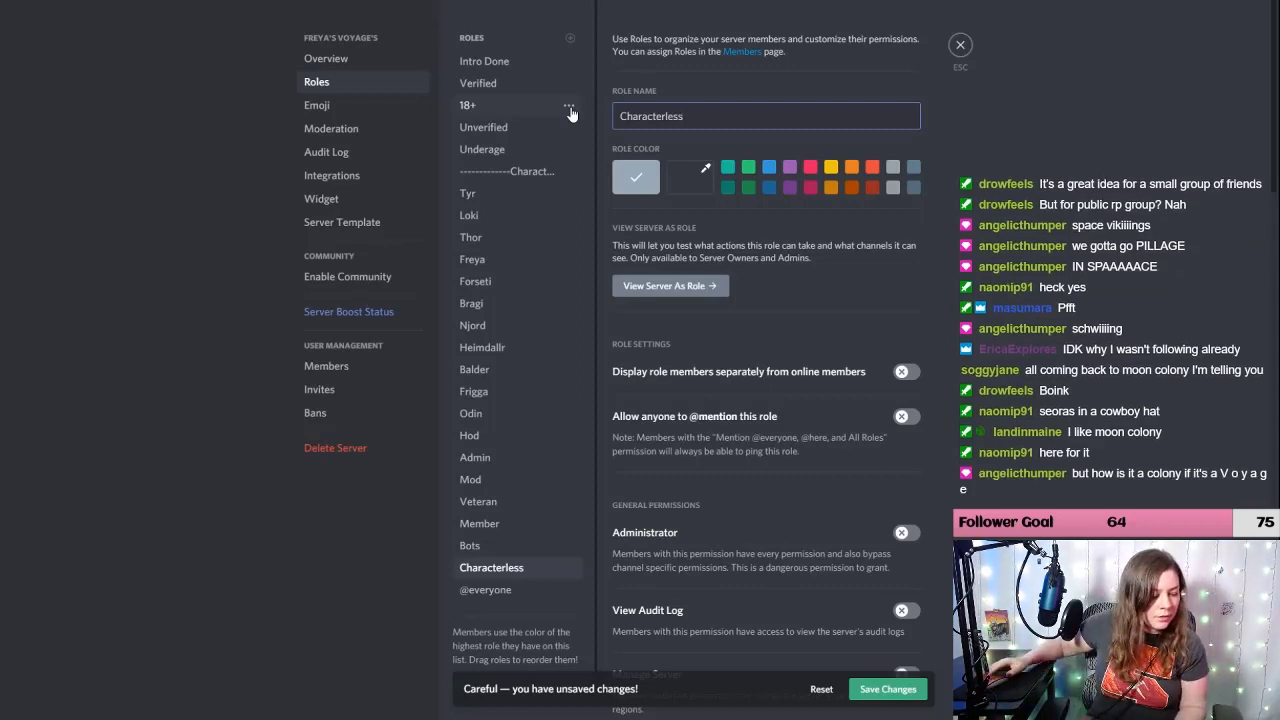
Step: Add a pronoun role below Characterless, named "pronouns: she/her"
{"action": "left_click", "coordinate": [570, 38]}
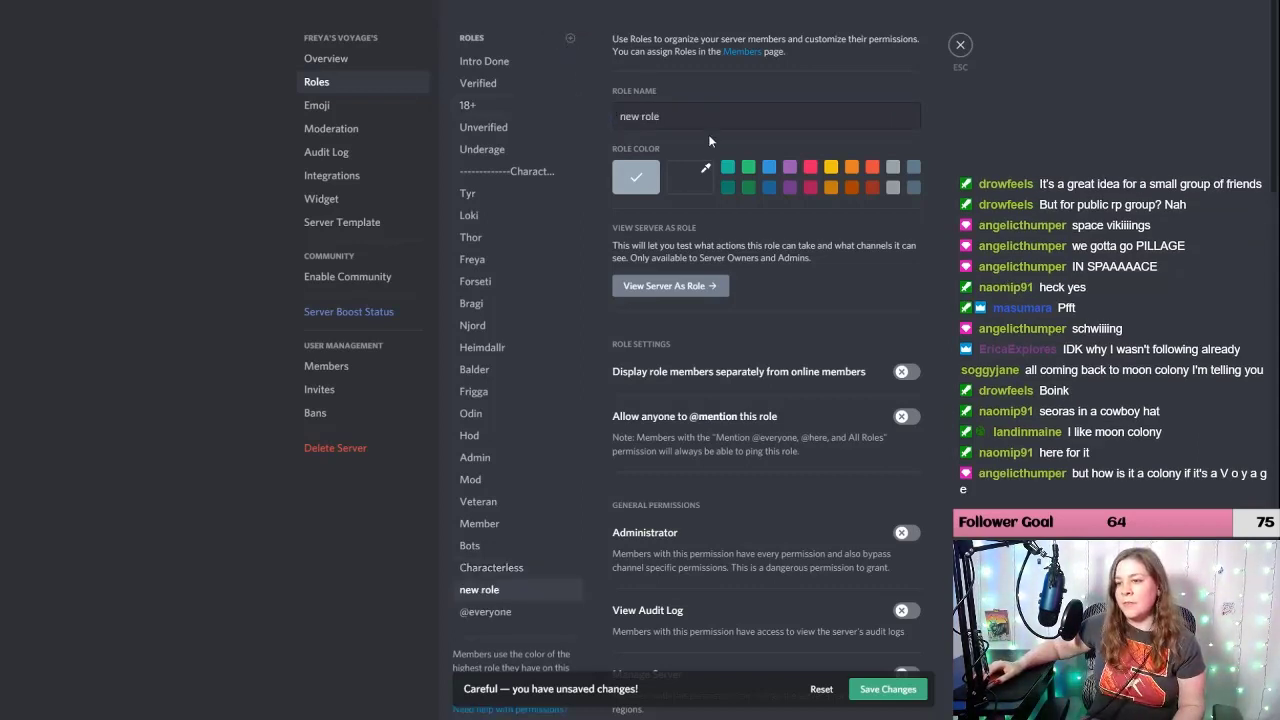
{"action": "triple_click", "coordinate": [700, 116]}
{"action": "type", "text": "p"}
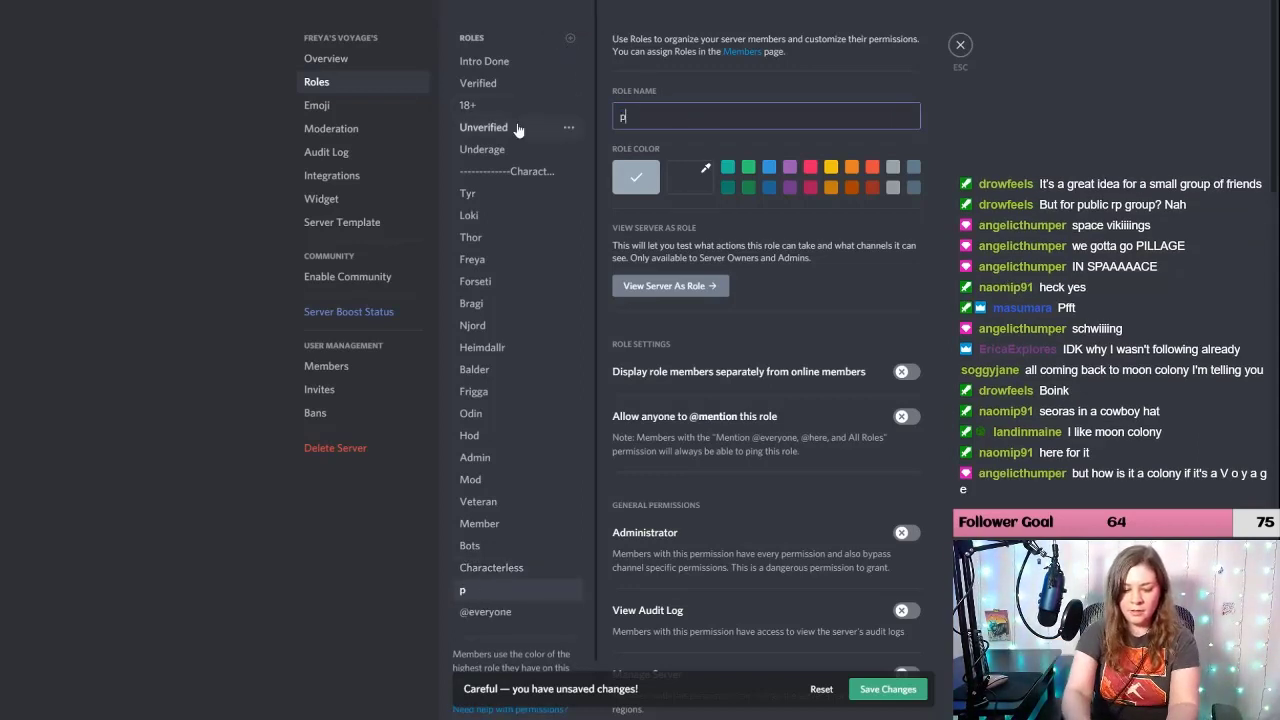
{"action": "type", "text": "ronouns:"}
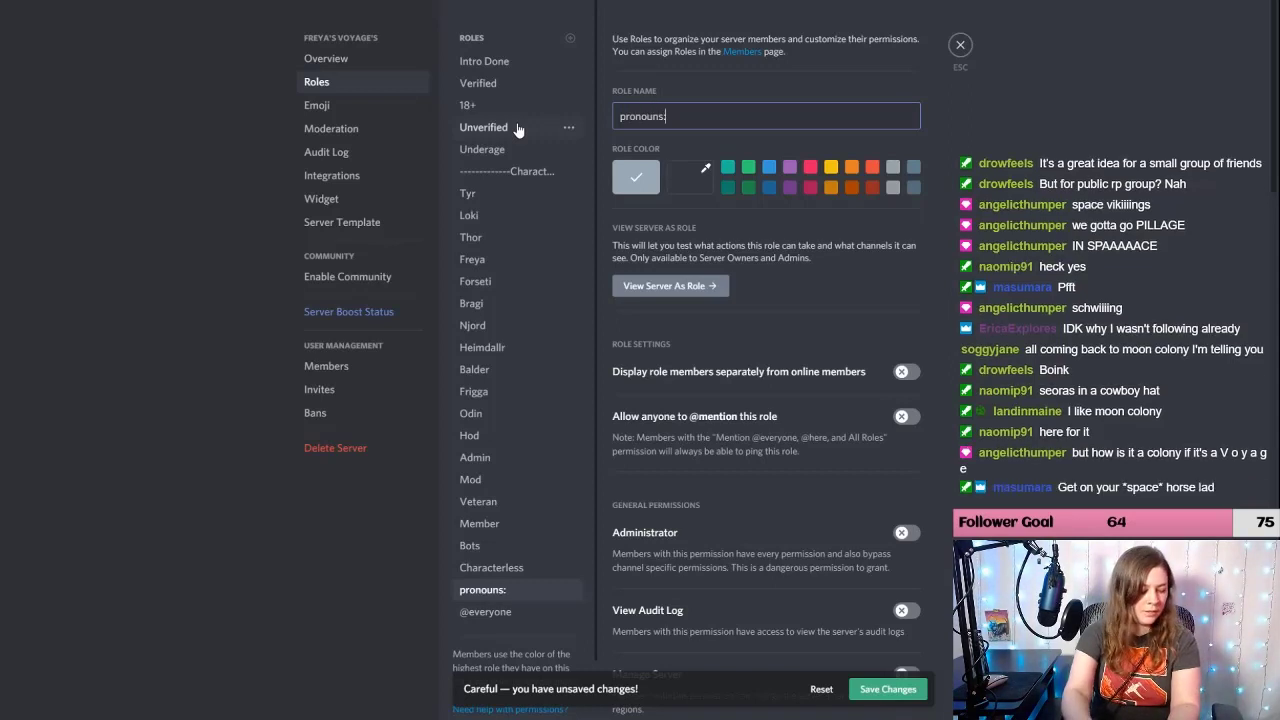
{"action": "type", "text": " she/"}
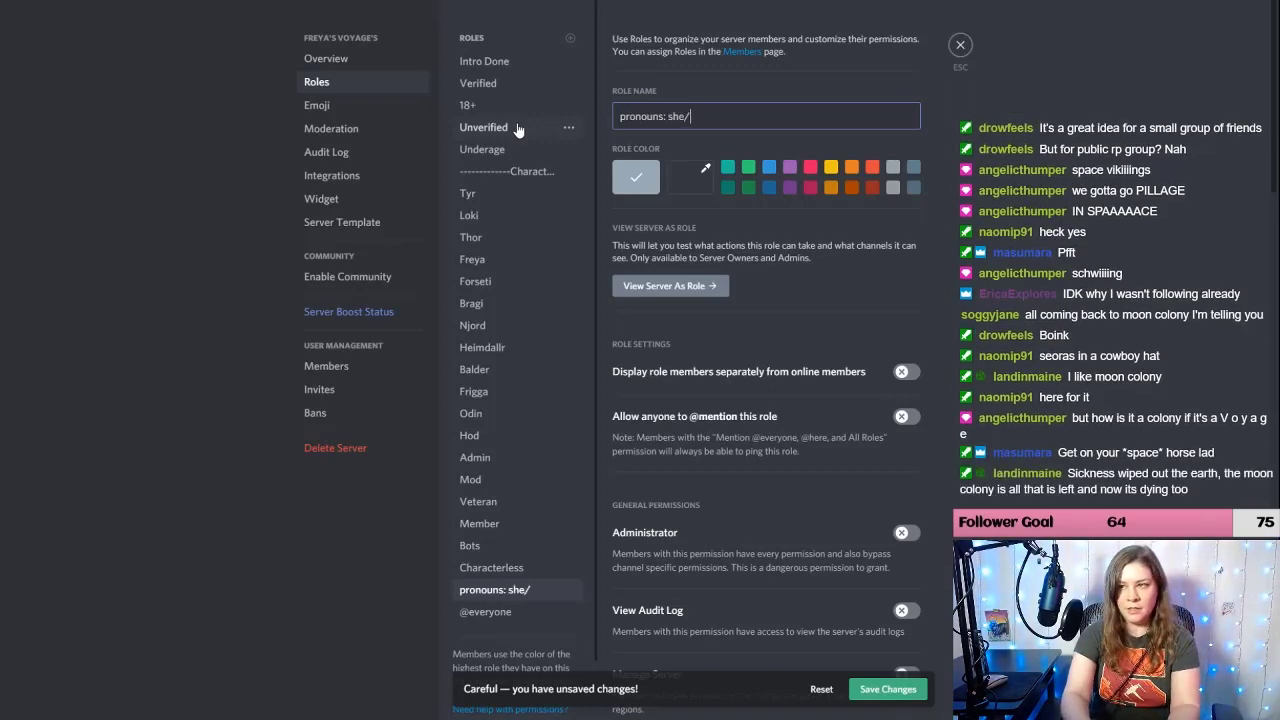
{"action": "type", "text": "her"}
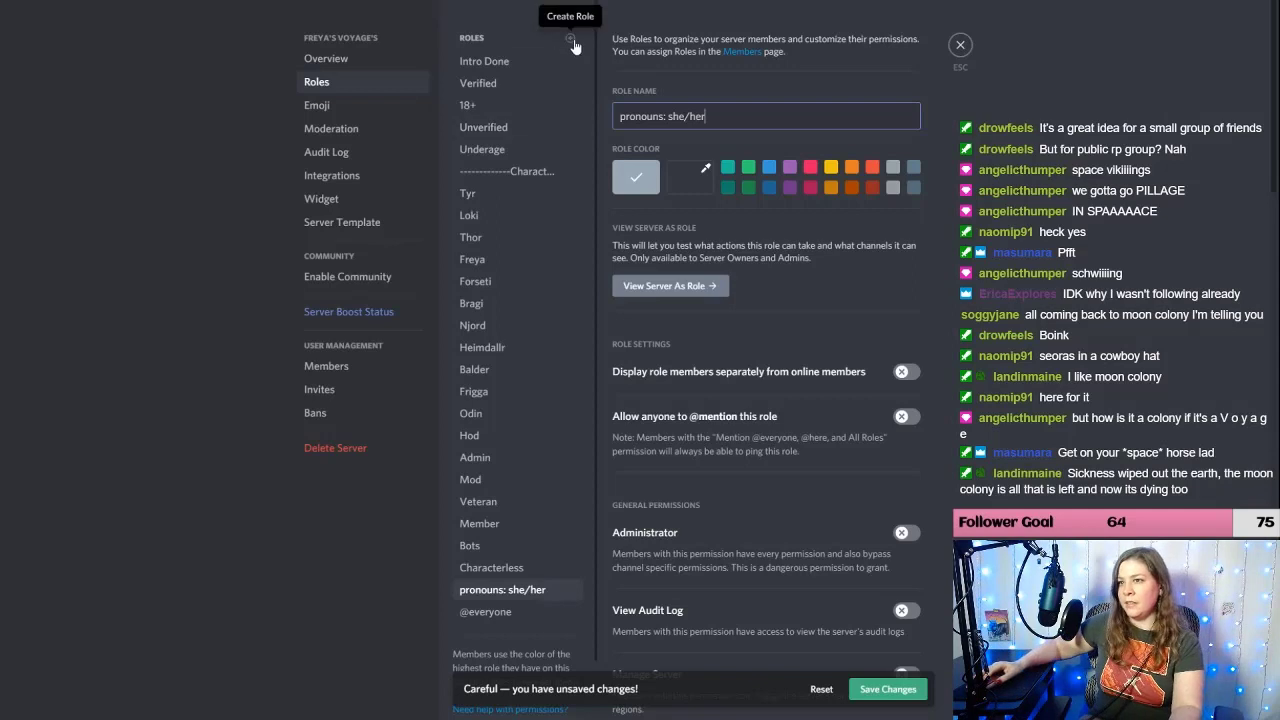
Step: Add a pronoun role below the she/her role, named "pronouns: he/him"
{"action": "left_click", "coordinate": [572, 40]}
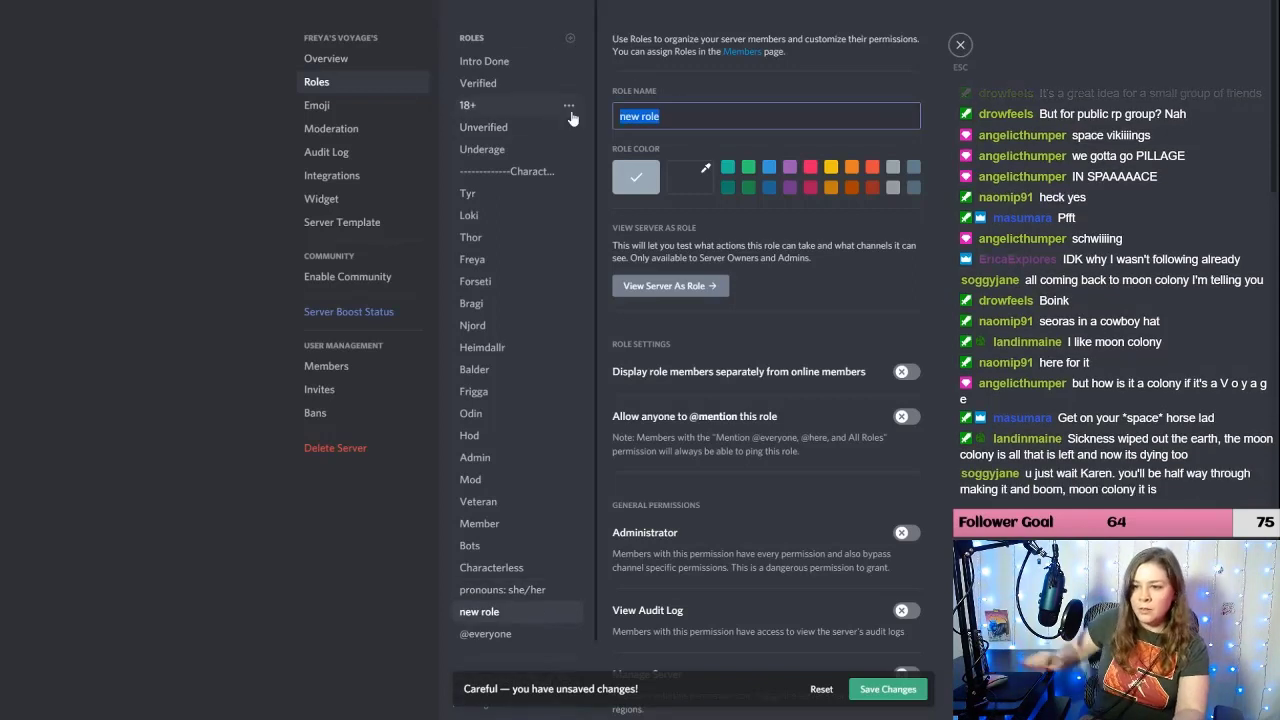
{"action": "type", "text": "pronouns:"}
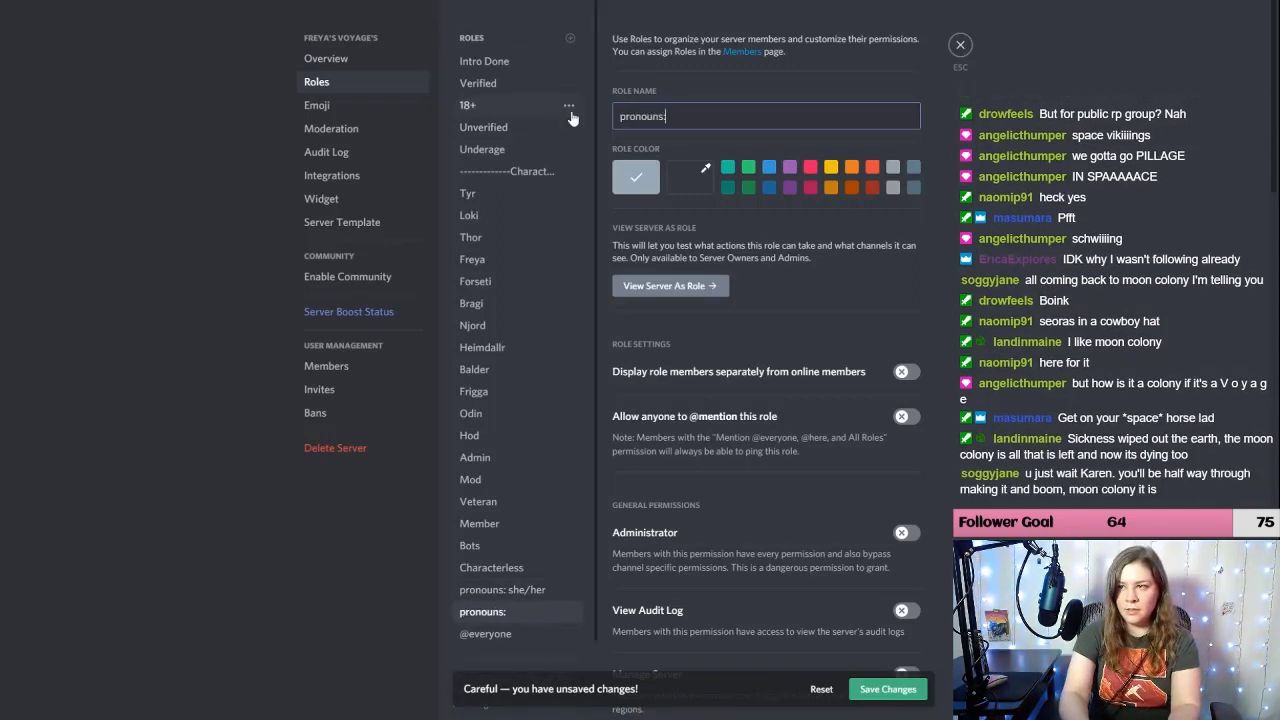
{"action": "type", "text": " he"}
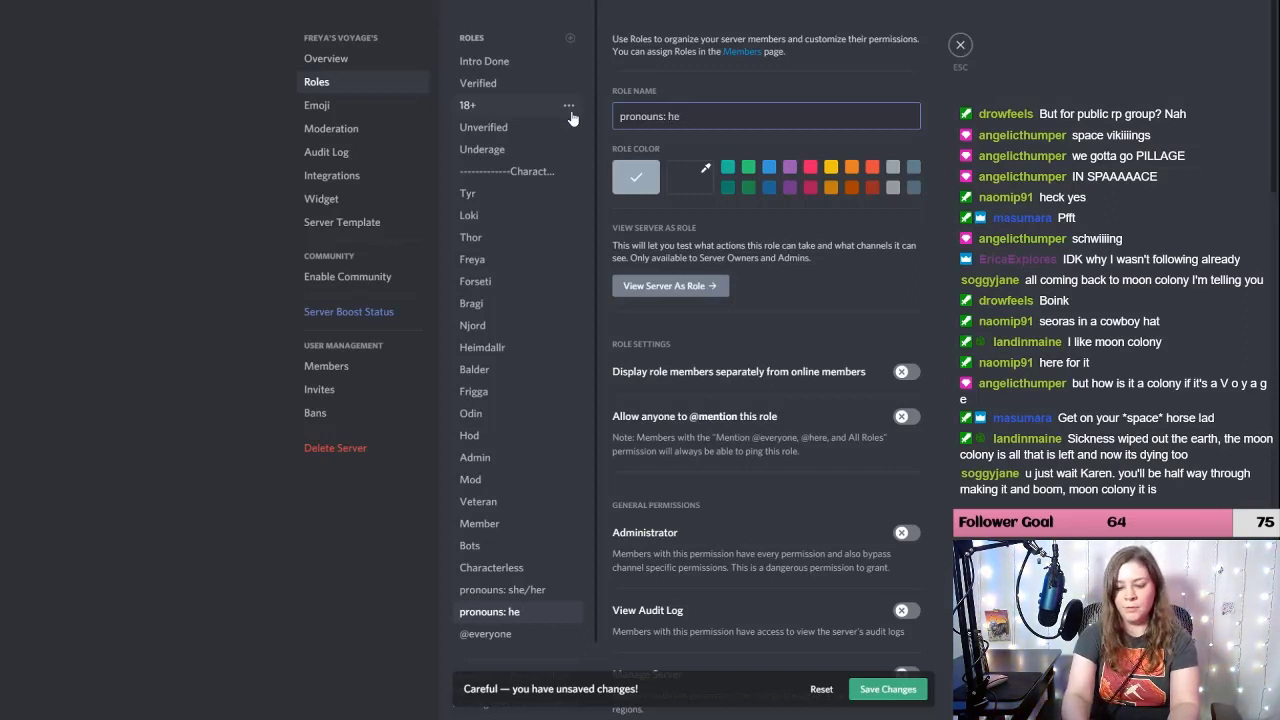
{"action": "type", "text": ".him"}
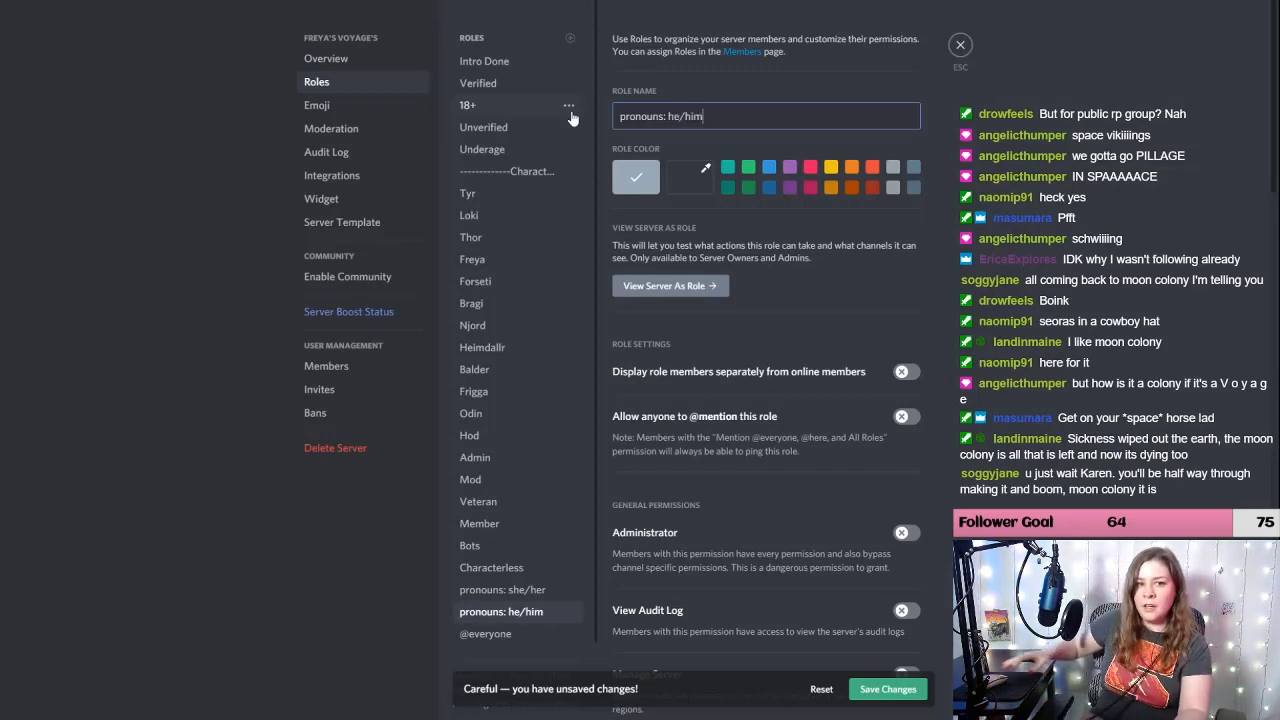
Step: Add a pronoun role below the he/him role, named "pronouns: they/them"
{"action": "left_click", "coordinate": [570, 38]}
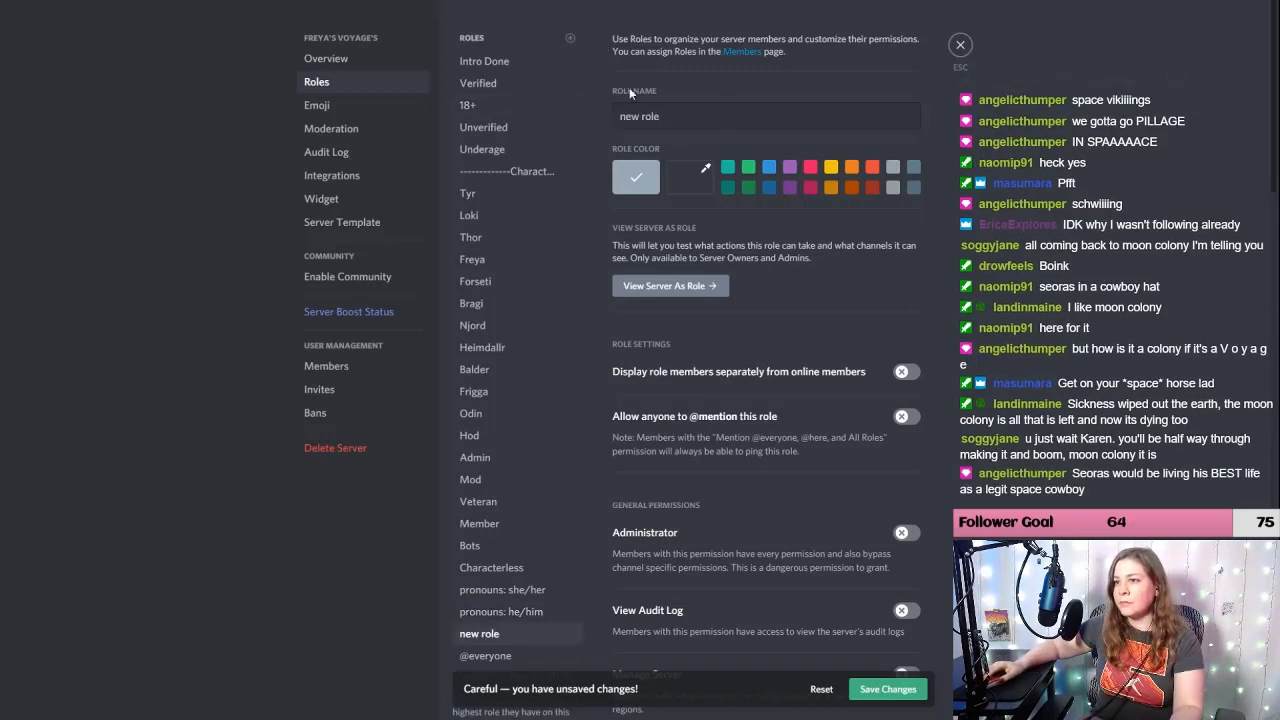
{"action": "triple_click", "coordinate": [693, 116]}
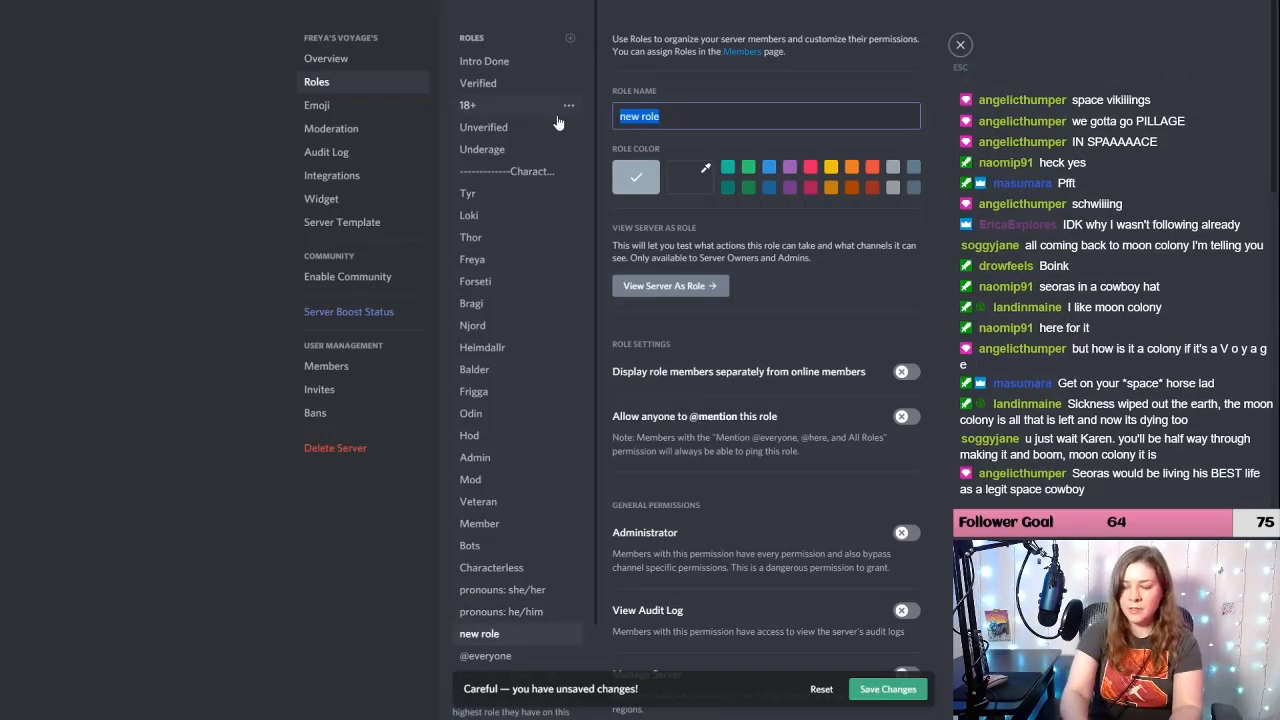
{"action": "type", "text": "pronouns:"}
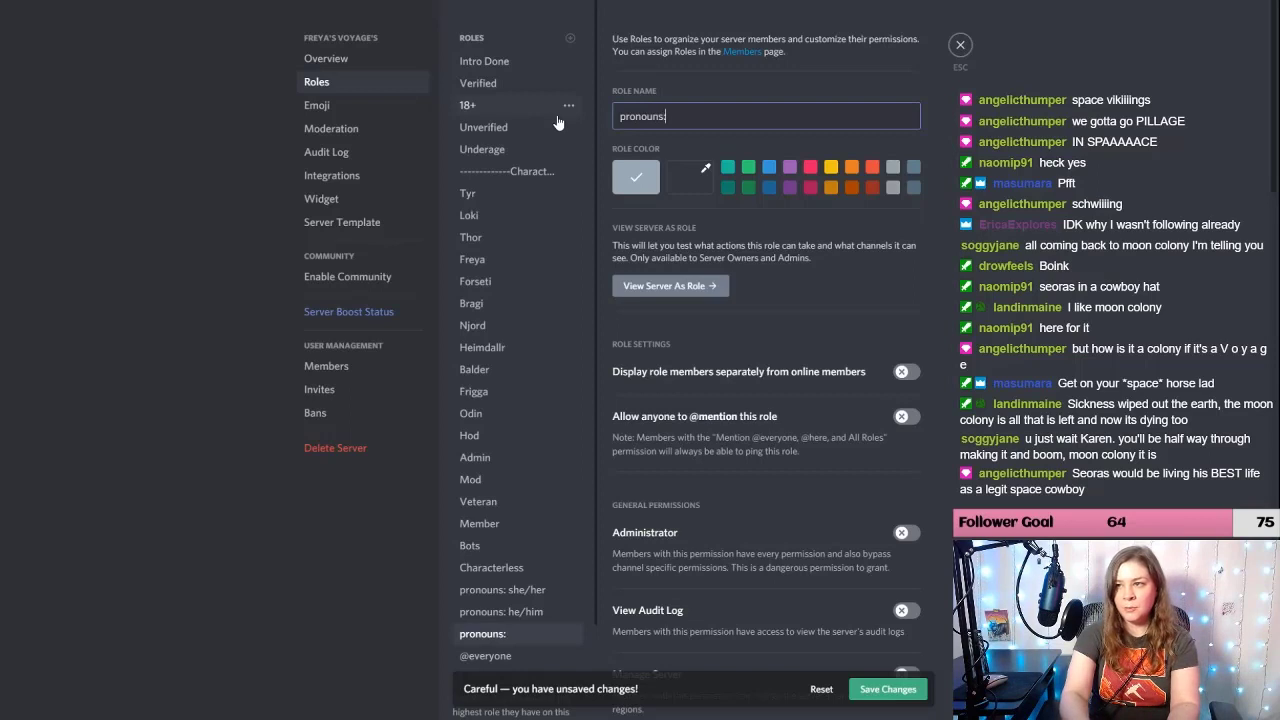
{"action": "type", "text": " t"}
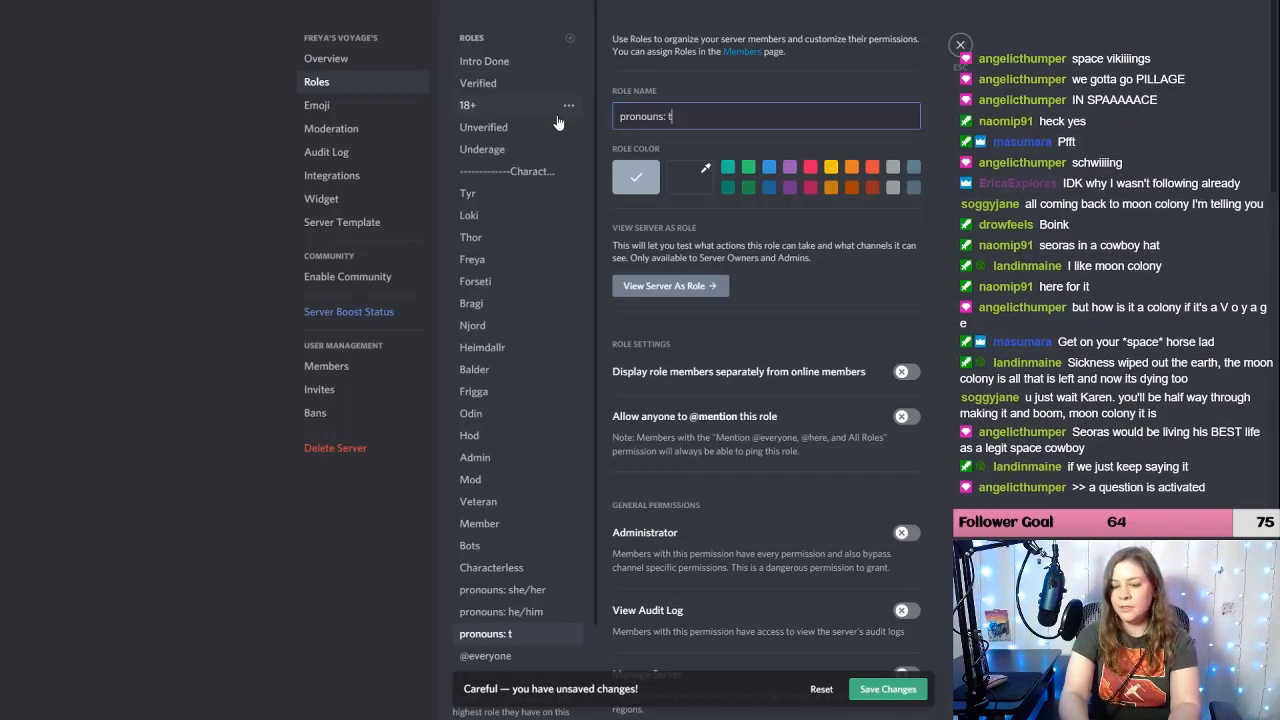
{"action": "type", "text": "hehey.them"}
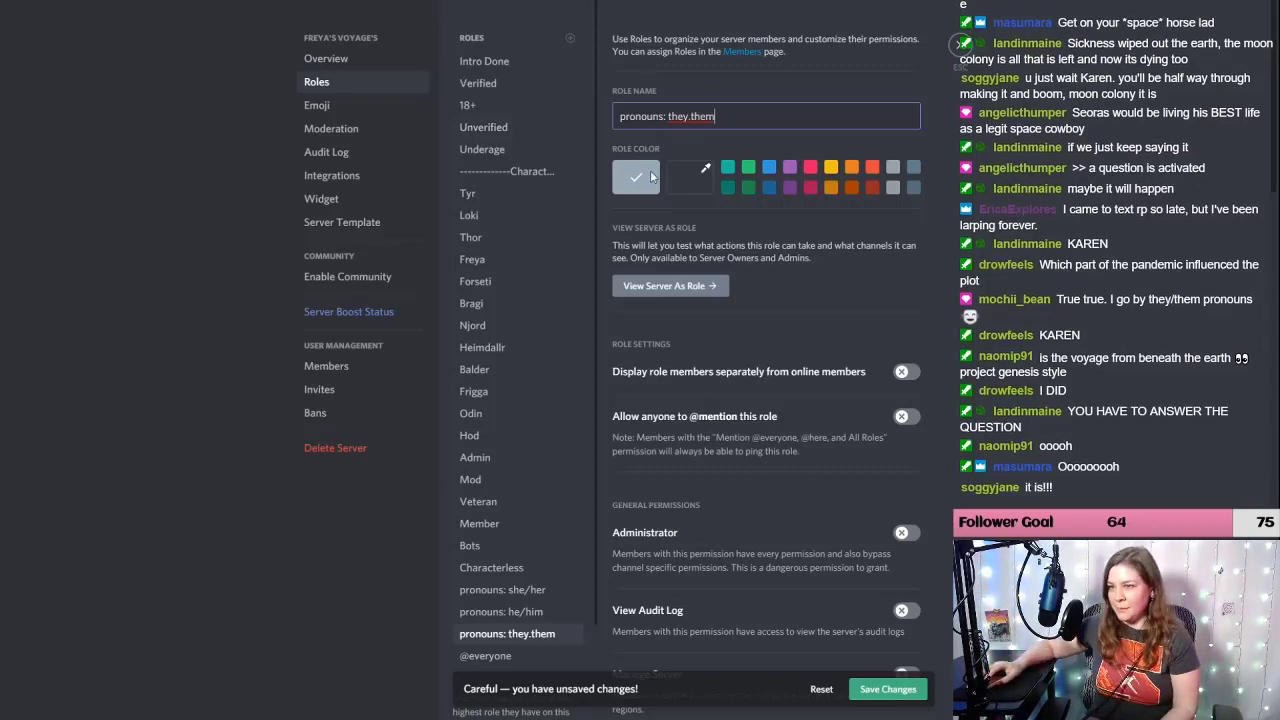
{"action": "left_click", "coordinate": [686, 115]}
{"action": "key", "text": "BackSpace"}
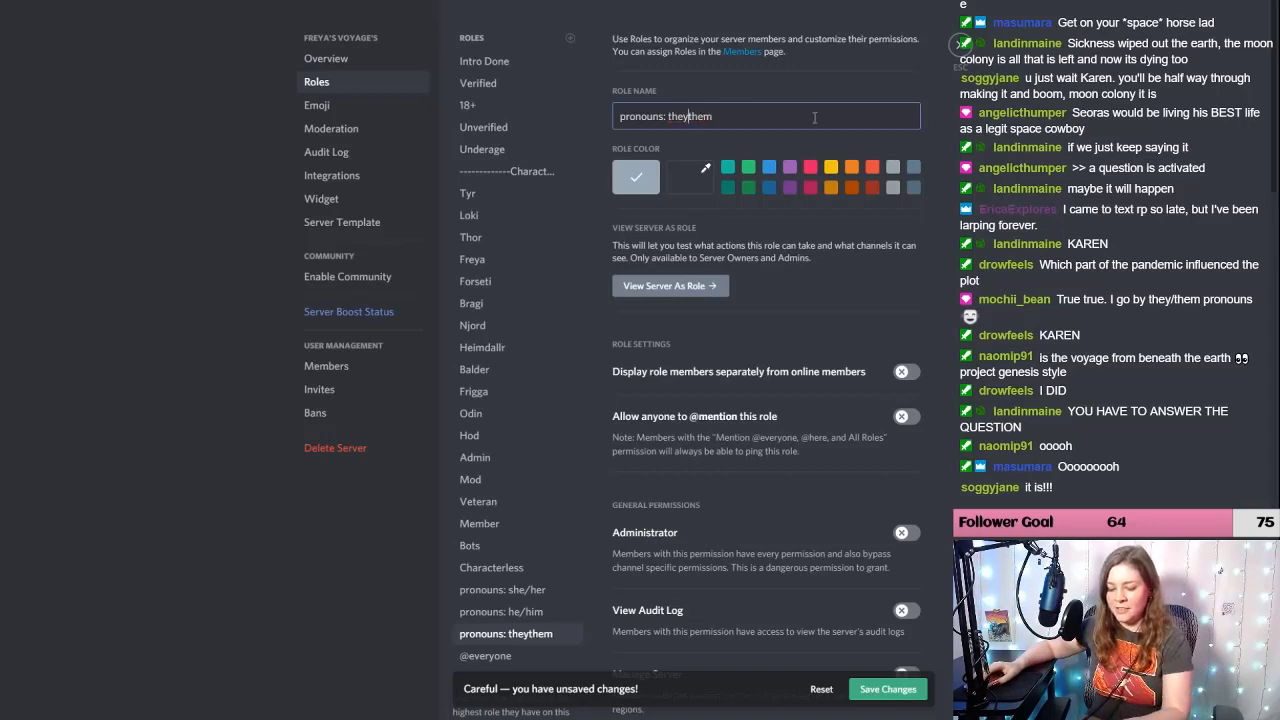
{"action": "type", "text": "/"}
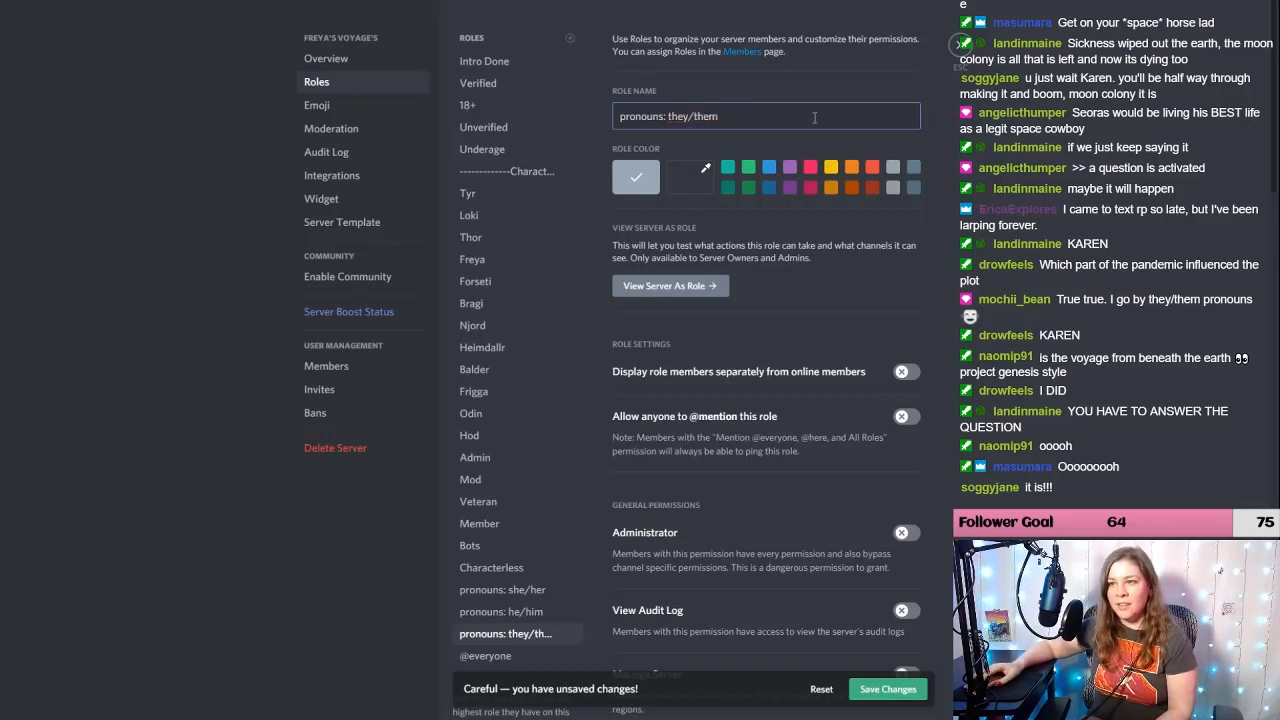
Step: Add a timezone role below the they/them pronoun role, named "timezone: new zealand (utc+12)"
{"action": "left_click", "coordinate": [572, 40]}
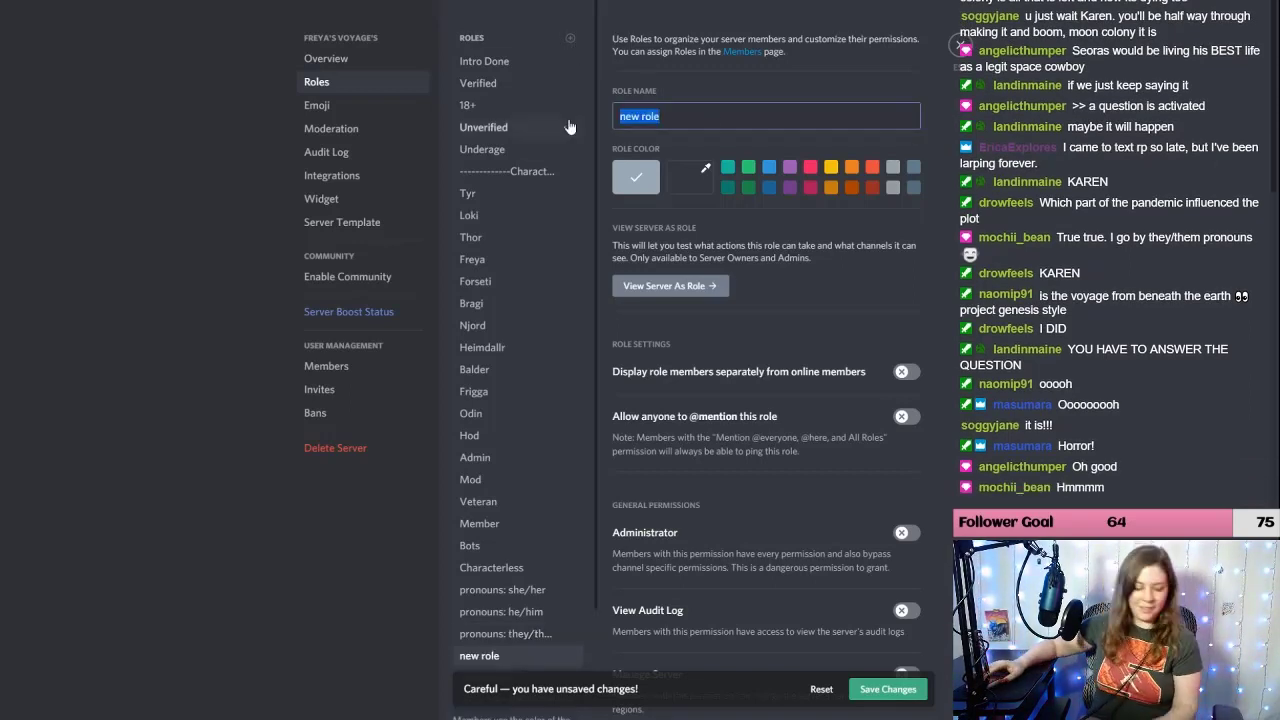
{"action": "type", "text": "timezone:"}
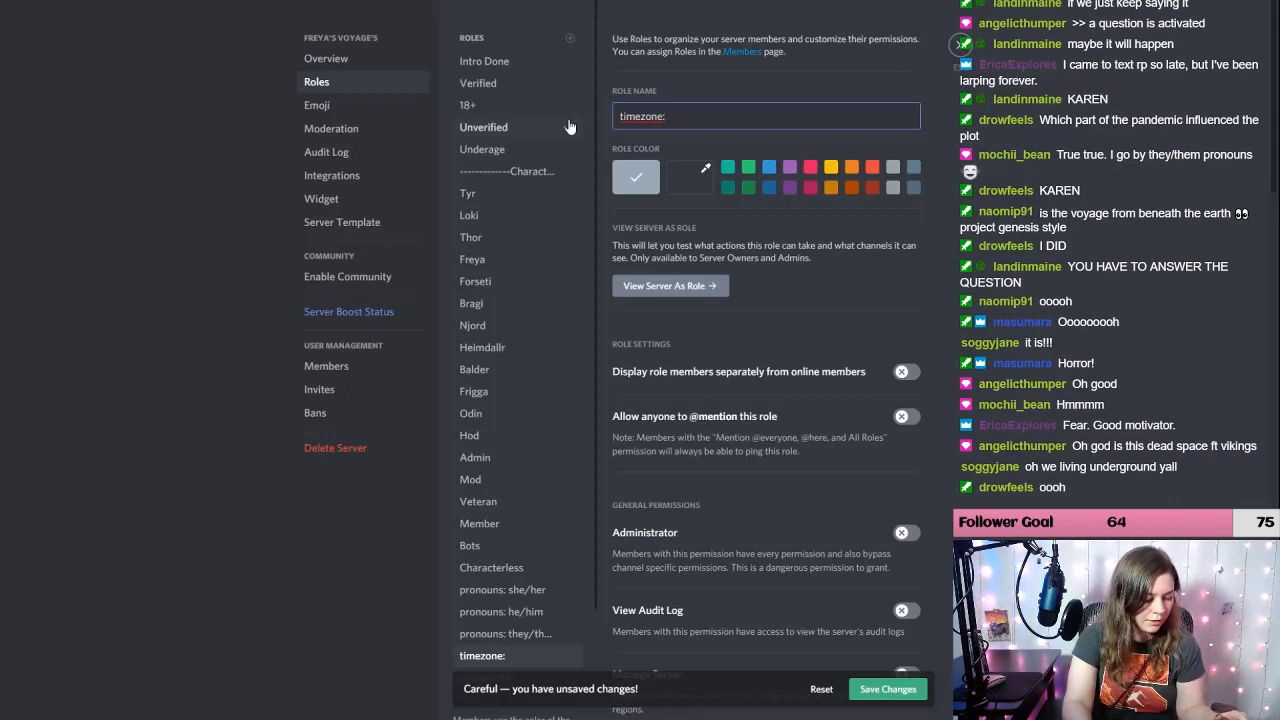
{"action": "type", "text": "new "}
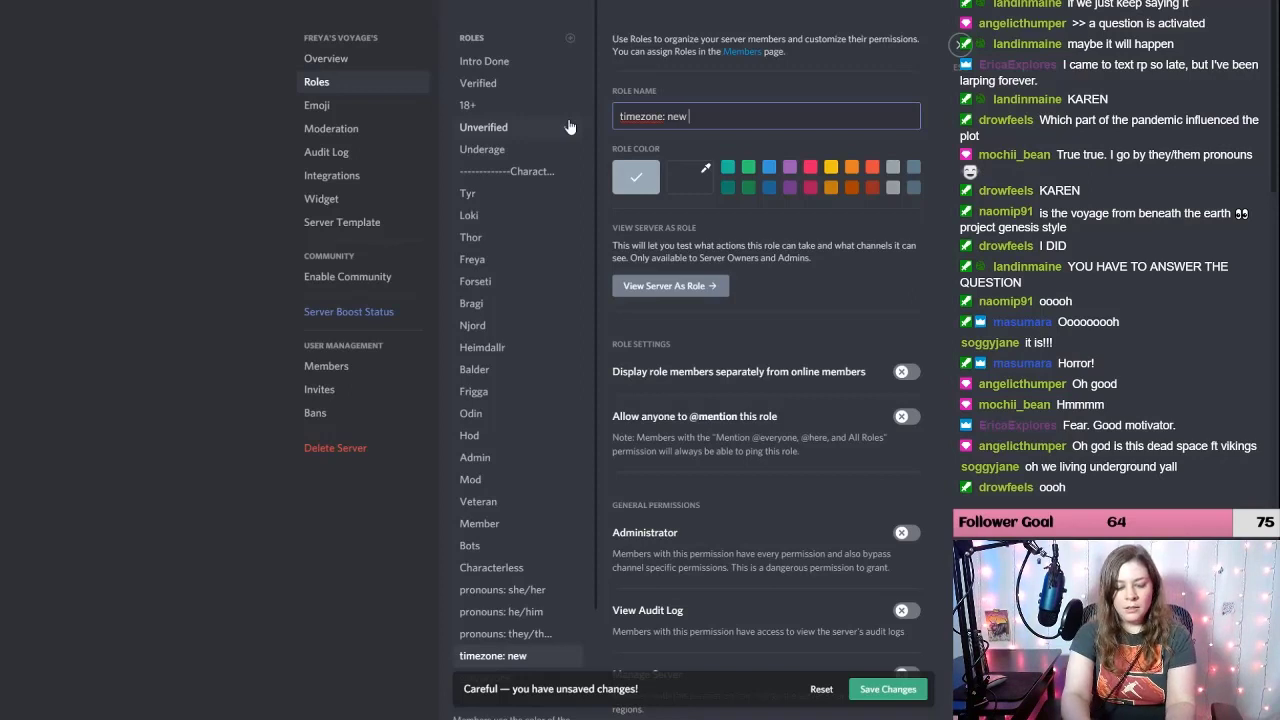
{"action": "type", "text": "zealand"}
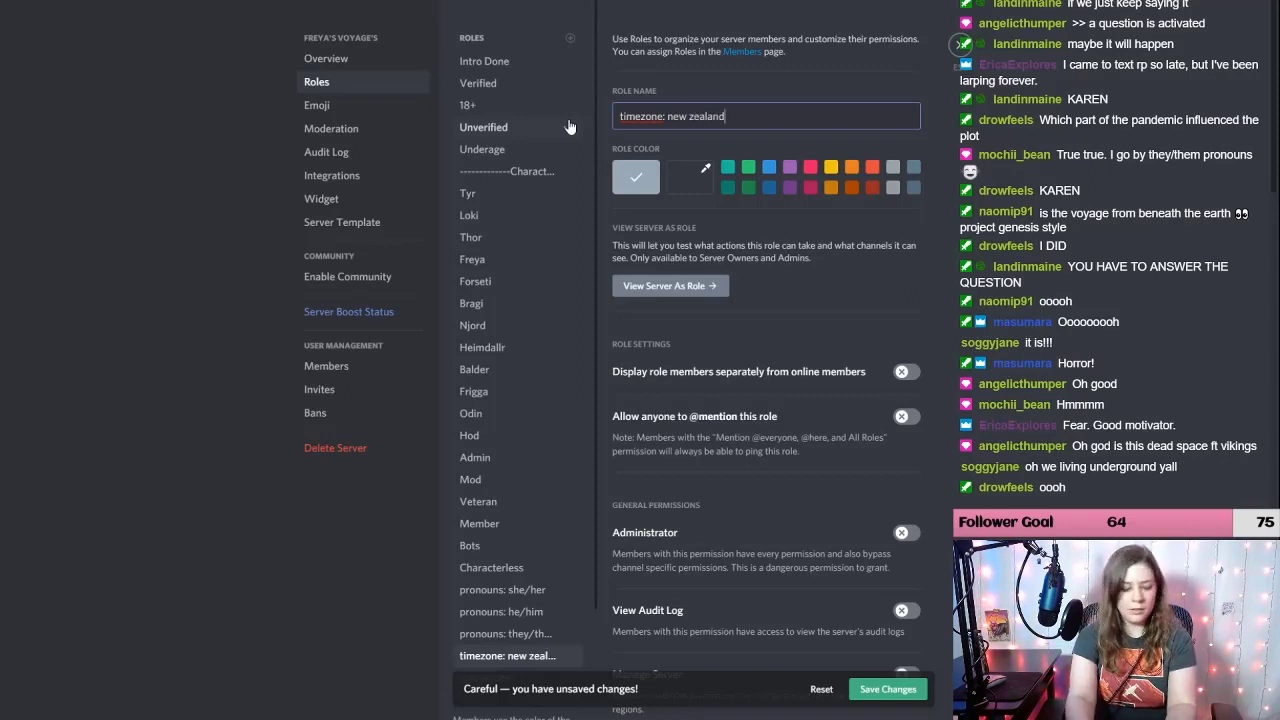
{"action": "type", "text": " ("}
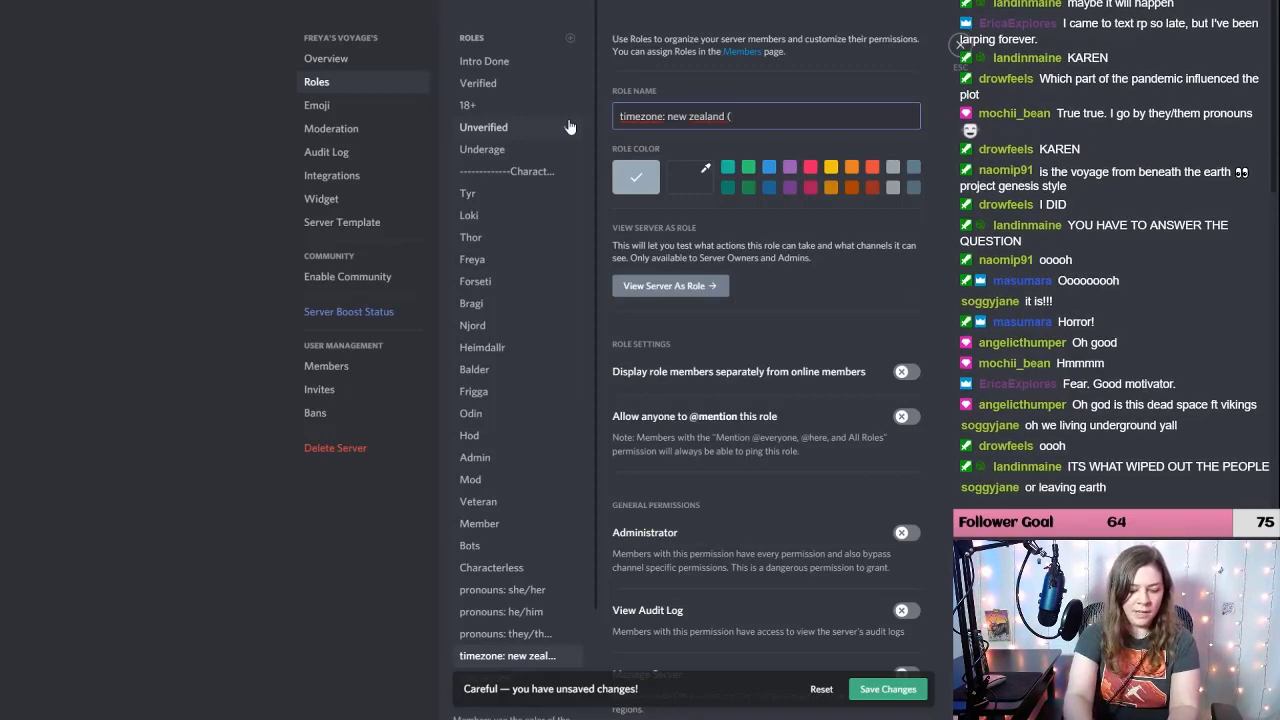
{"action": "type", "text": "utc+"}
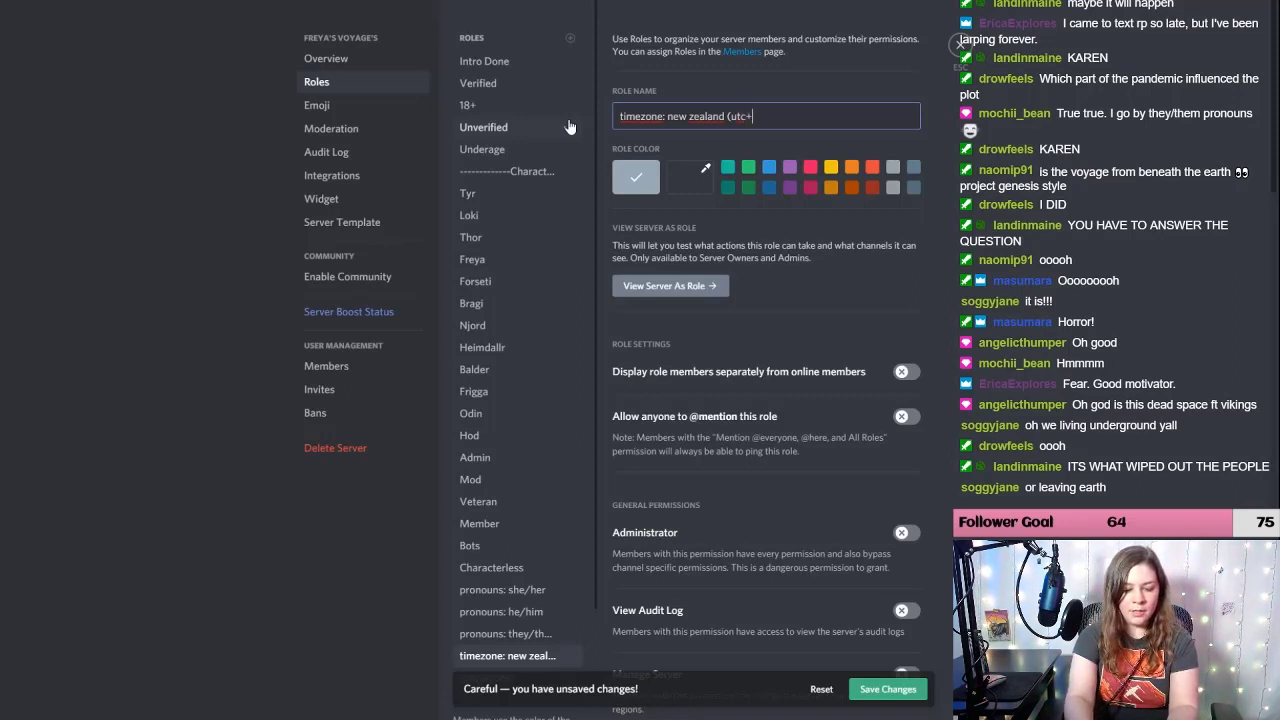
{"action": "type", "text": "12)"}
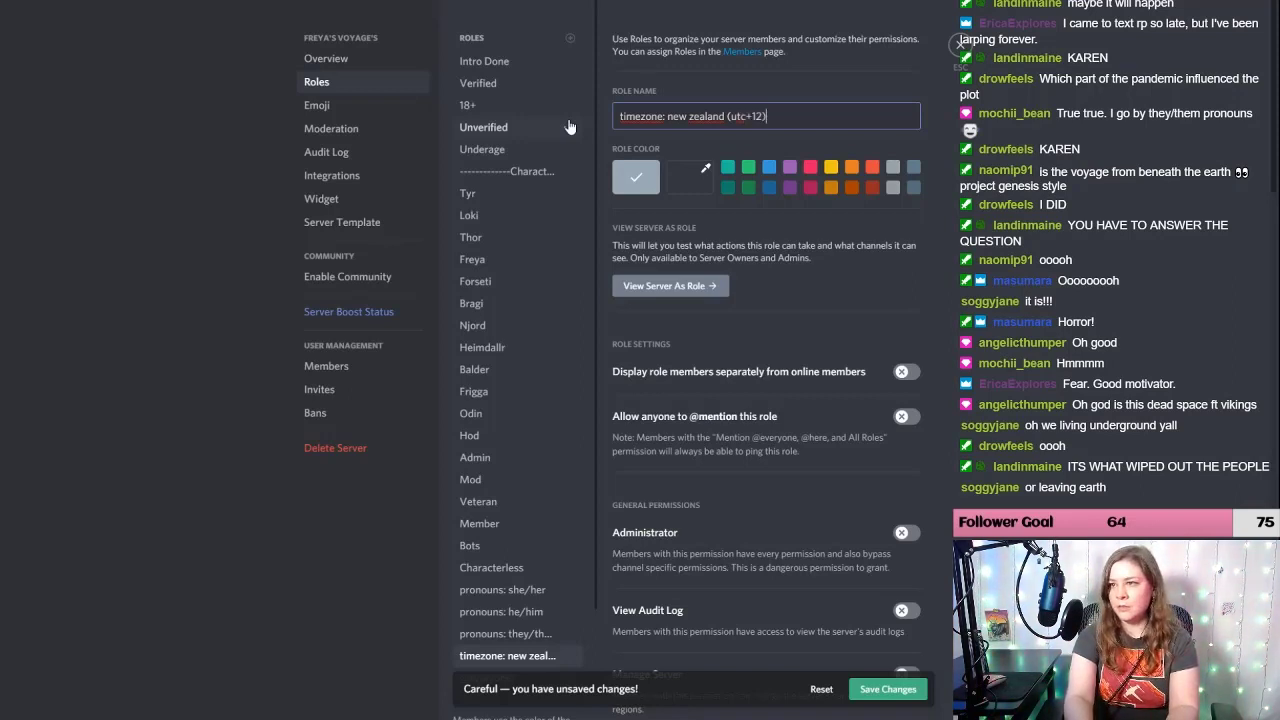
Step: Add a timezone role below the New Zealand one, named "timezone: eastern australia (utc+10)"
{"action": "left_click", "coordinate": [570, 37]}
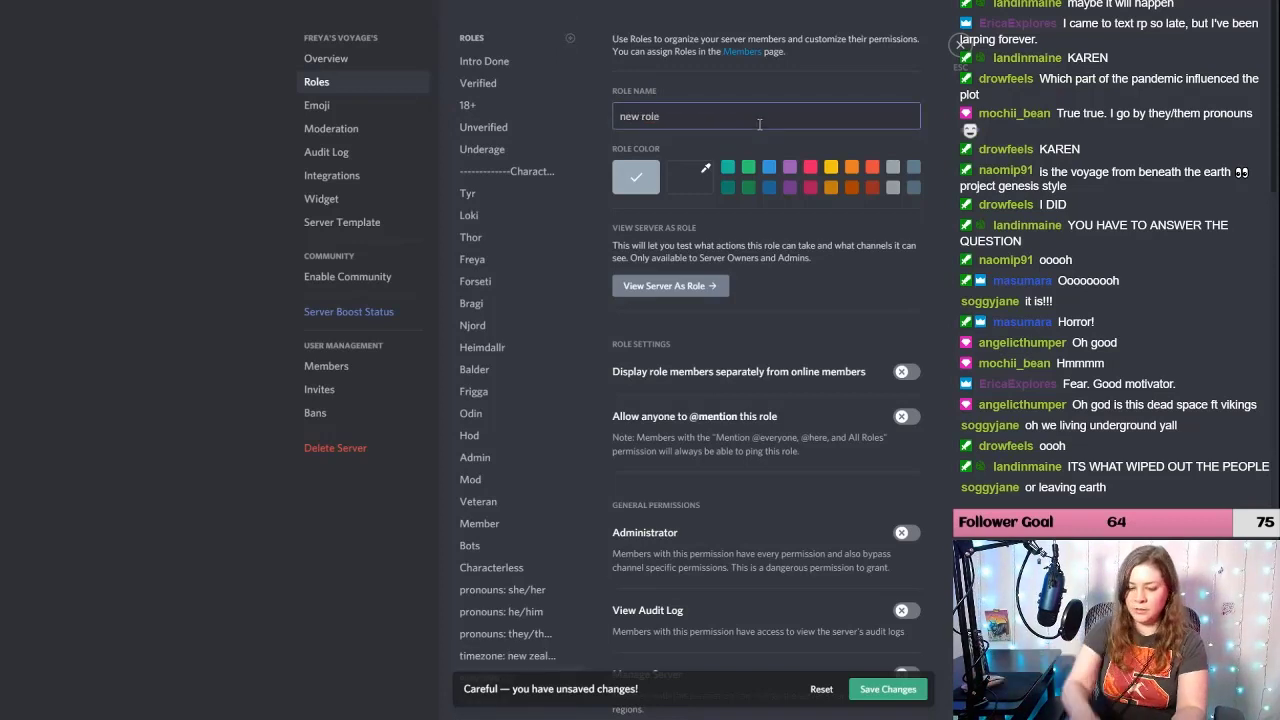
{"action": "key", "text": "BackSpace"}
{"action": "key", "text": "BackSpace"}
{"action": "key", "text": "BackSpace"}
{"action": "type", "text": "timezone:"}
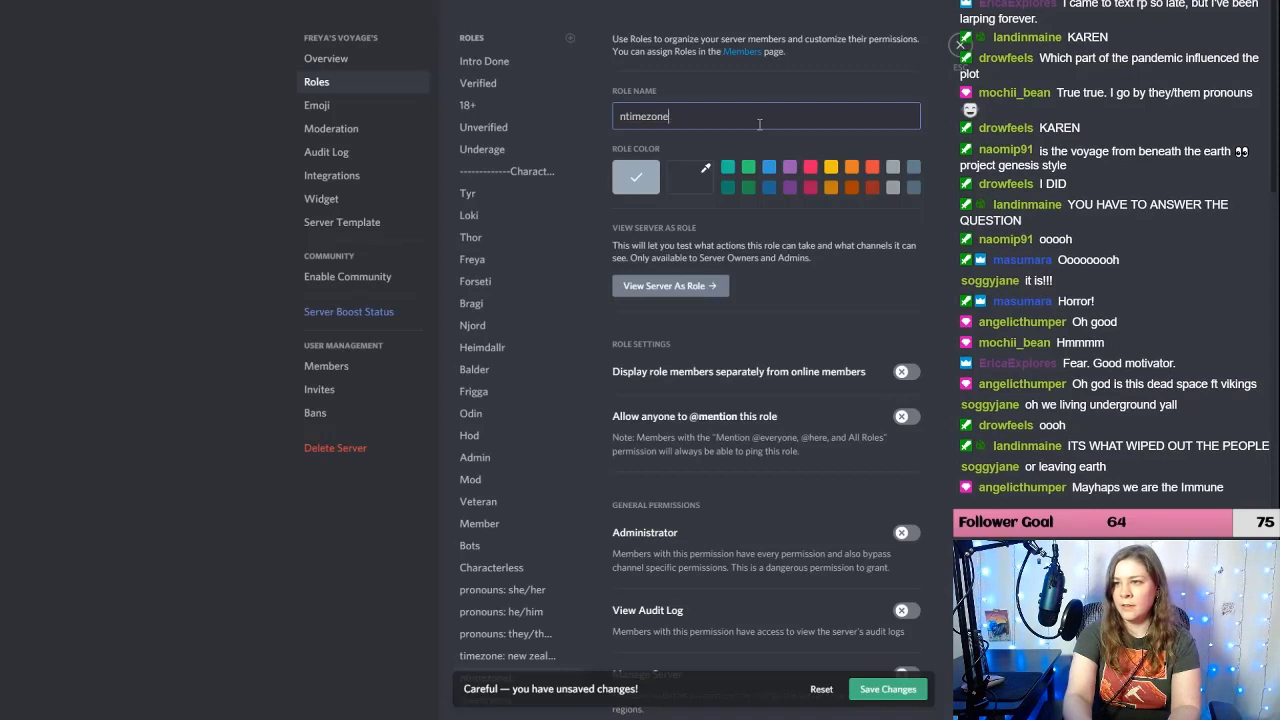
{"action": "key", "text": "ctrl+a"}
{"action": "type", "text": "timezone"}
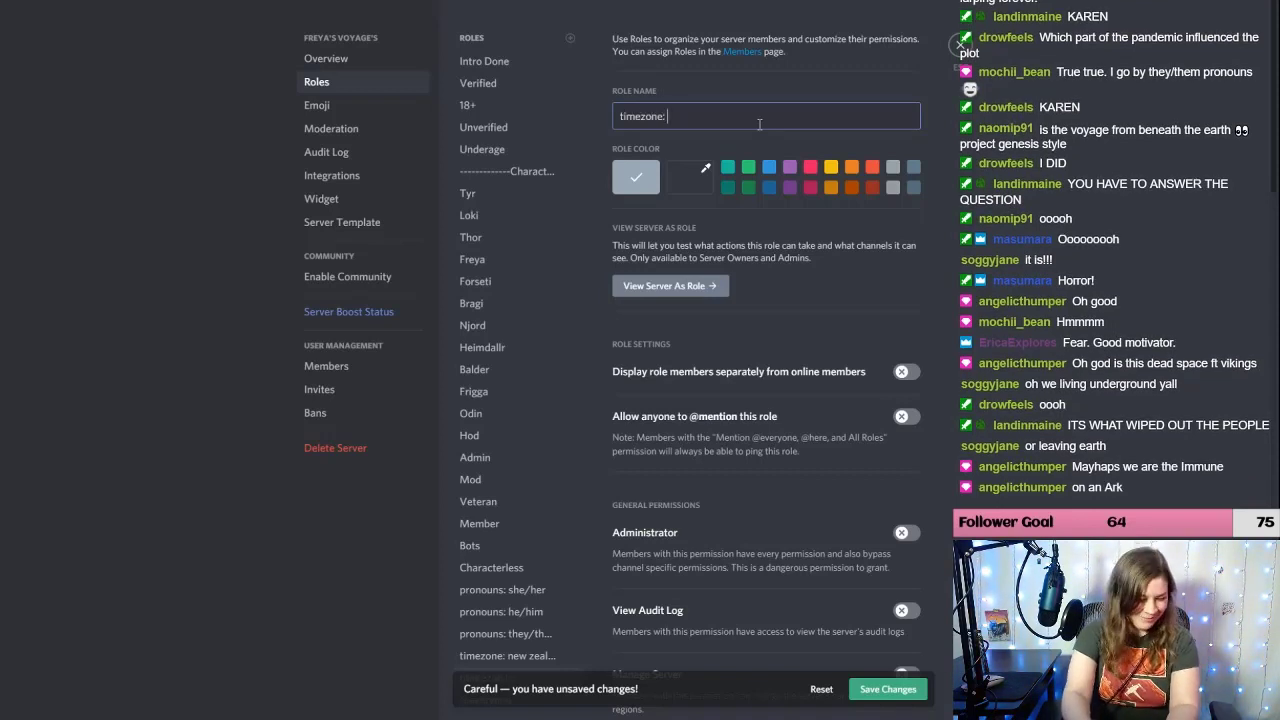
{"action": "type", "text": ": e"}
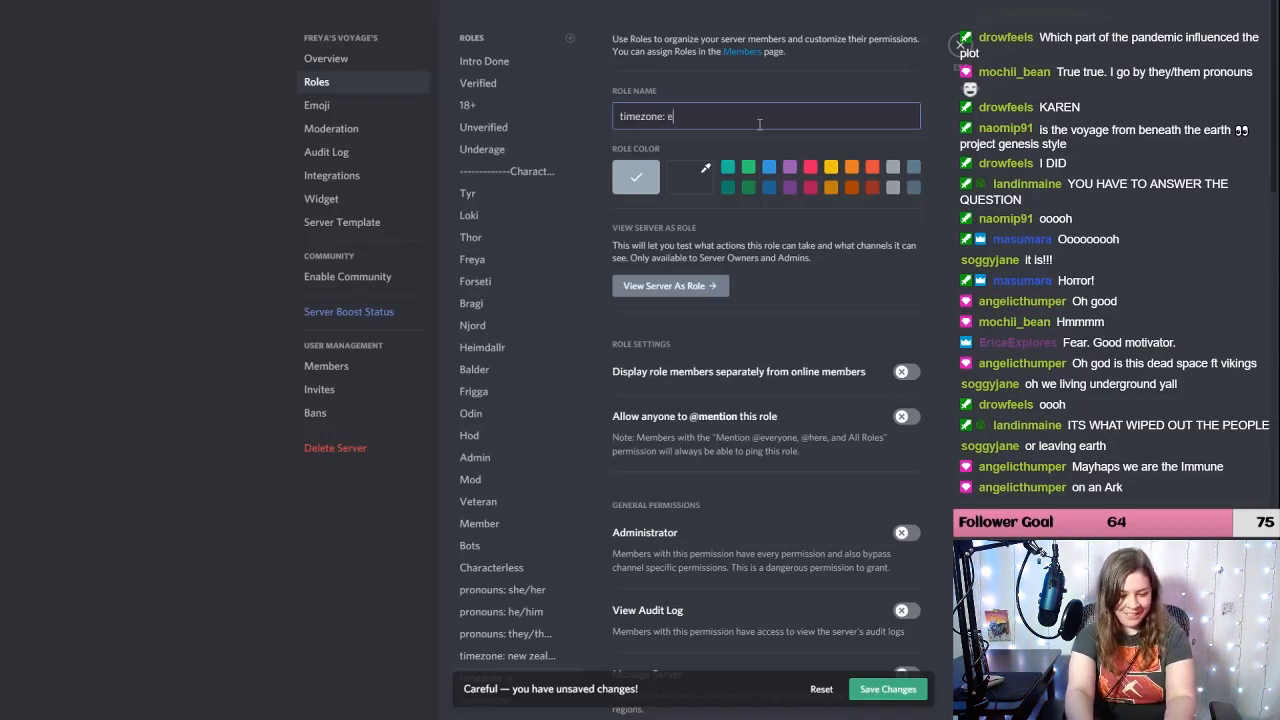
{"action": "type", "text": "astern australia"}
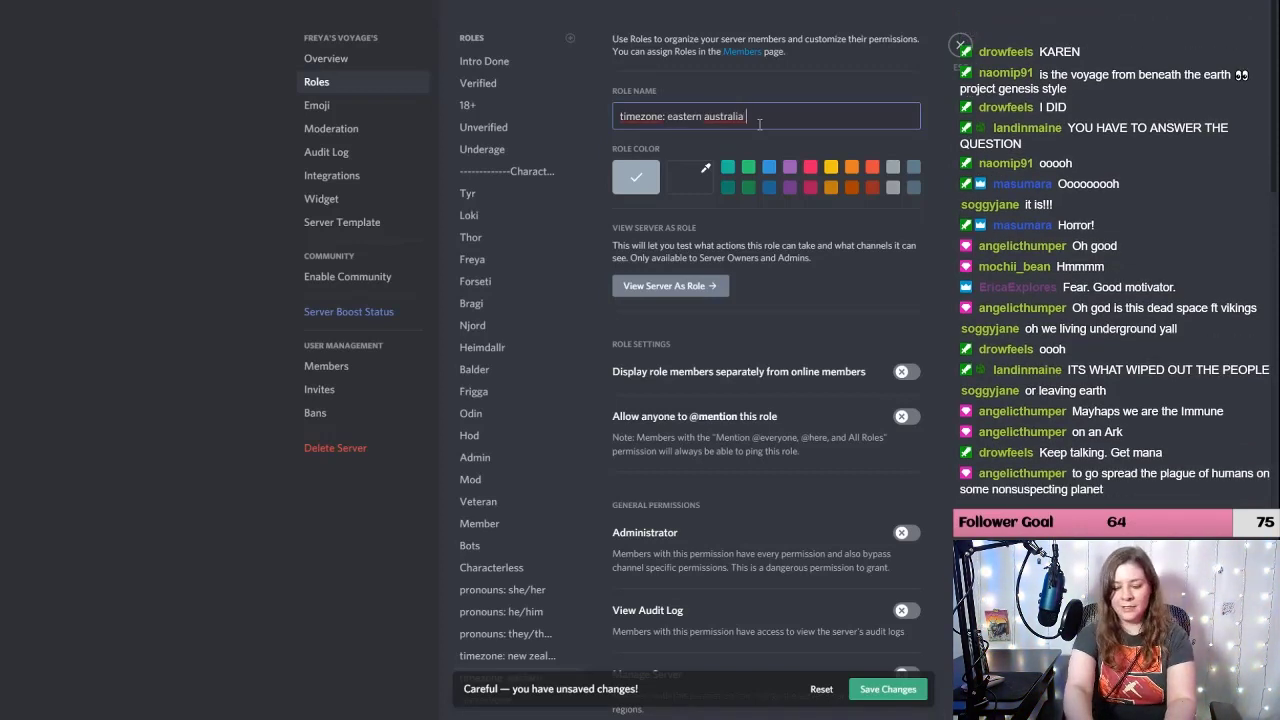
{"action": "type", "text": " (utc+10)"}
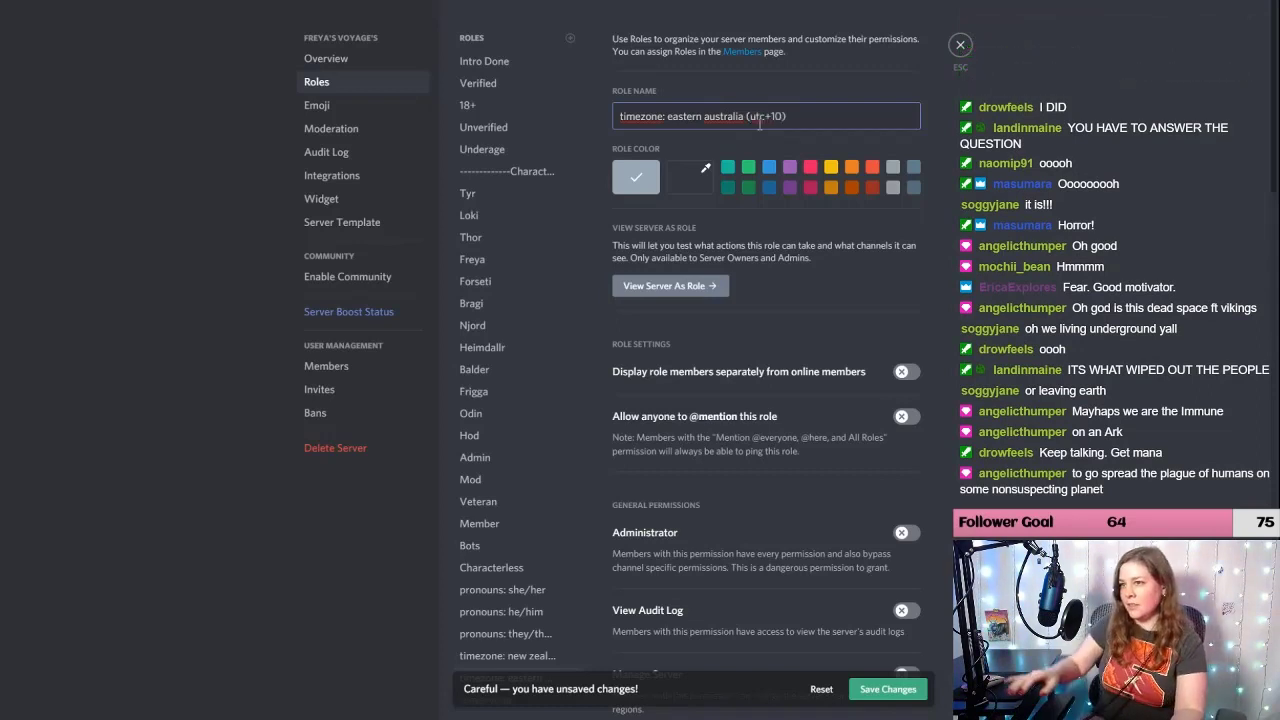
Step: Add a timezone role below the eastern Australia one, named "timezone: western australia (utc +08)"
{"action": "left_click", "coordinate": [570, 38]}
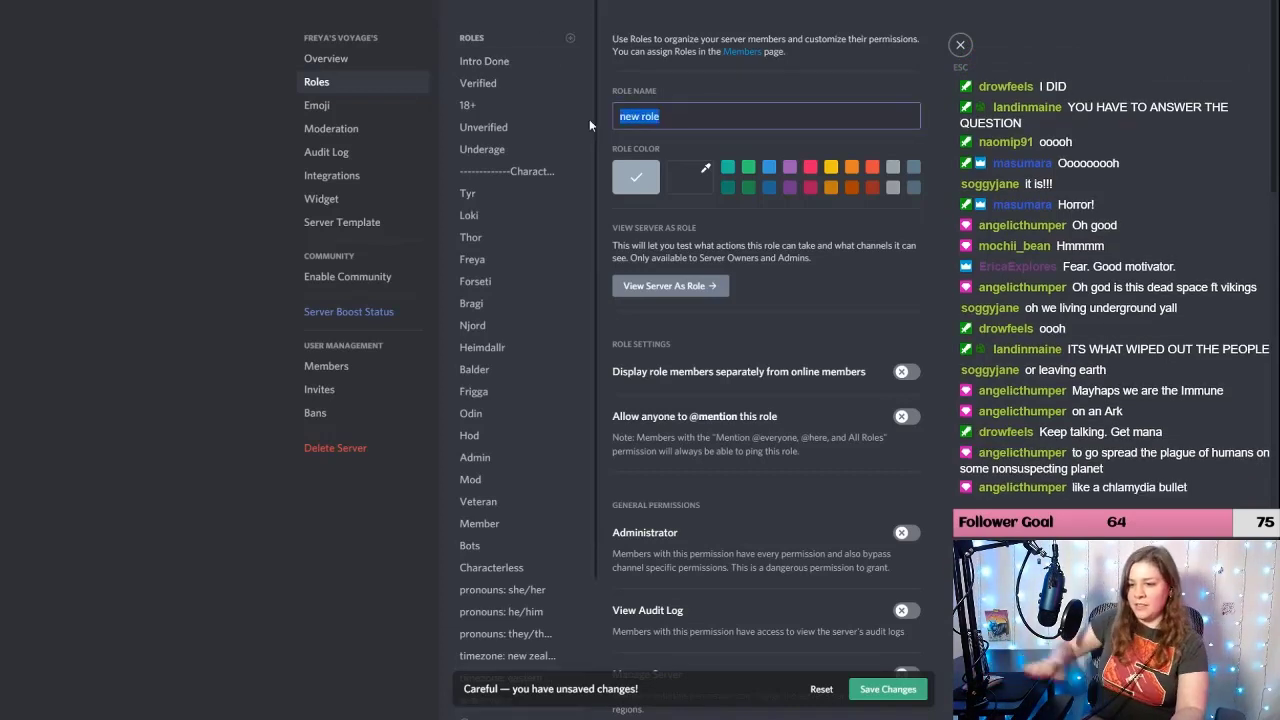
{"action": "type", "text": "timez"}
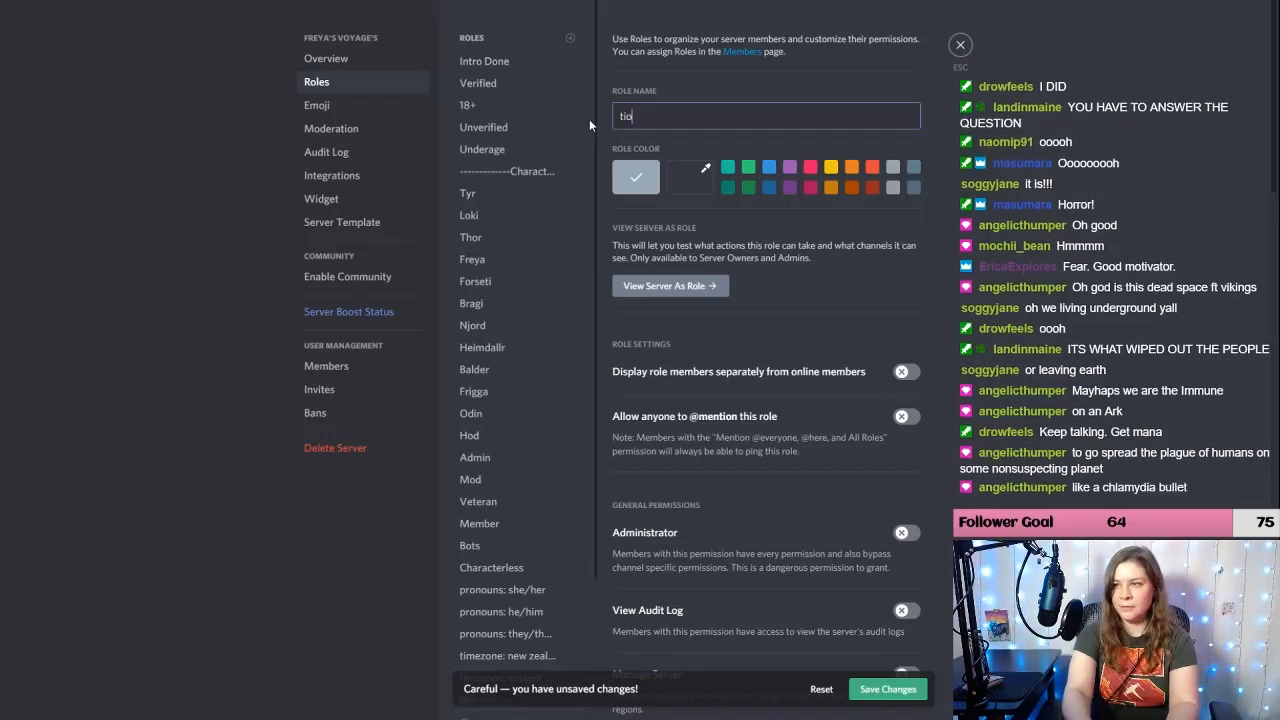
{"action": "type", "text": "onel"}
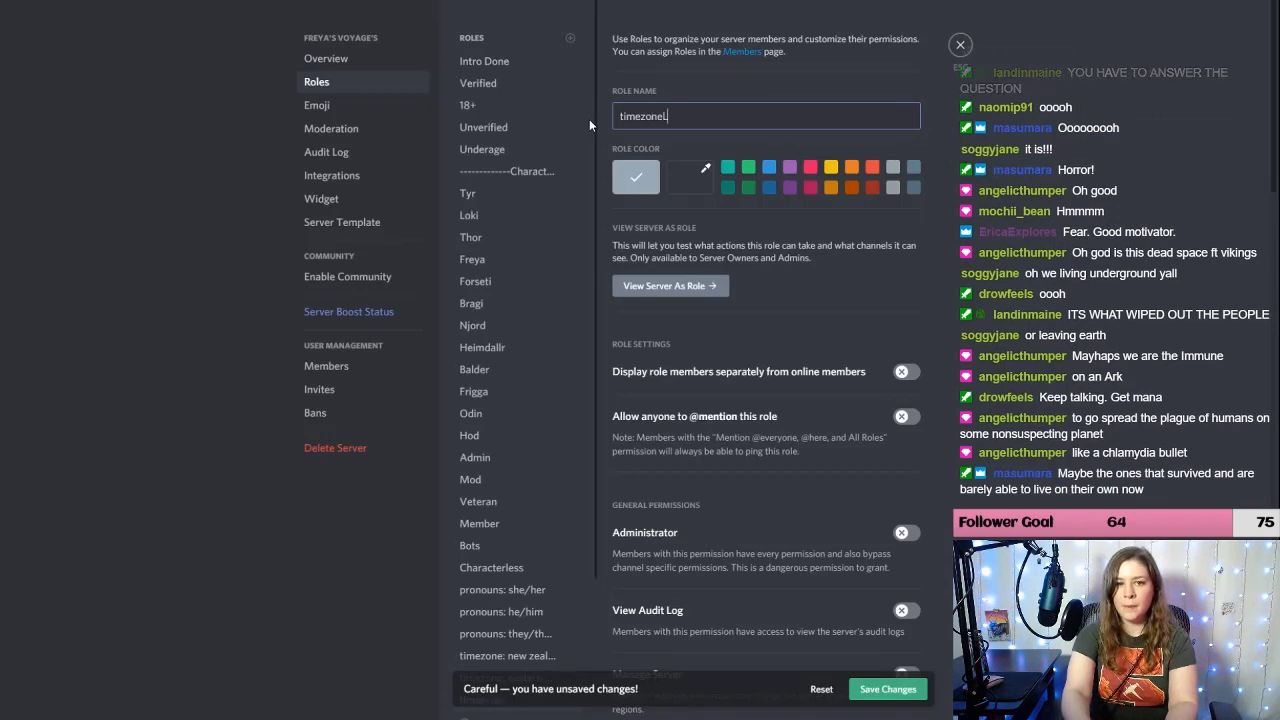
{"action": "key", "text": "BackSpace"}
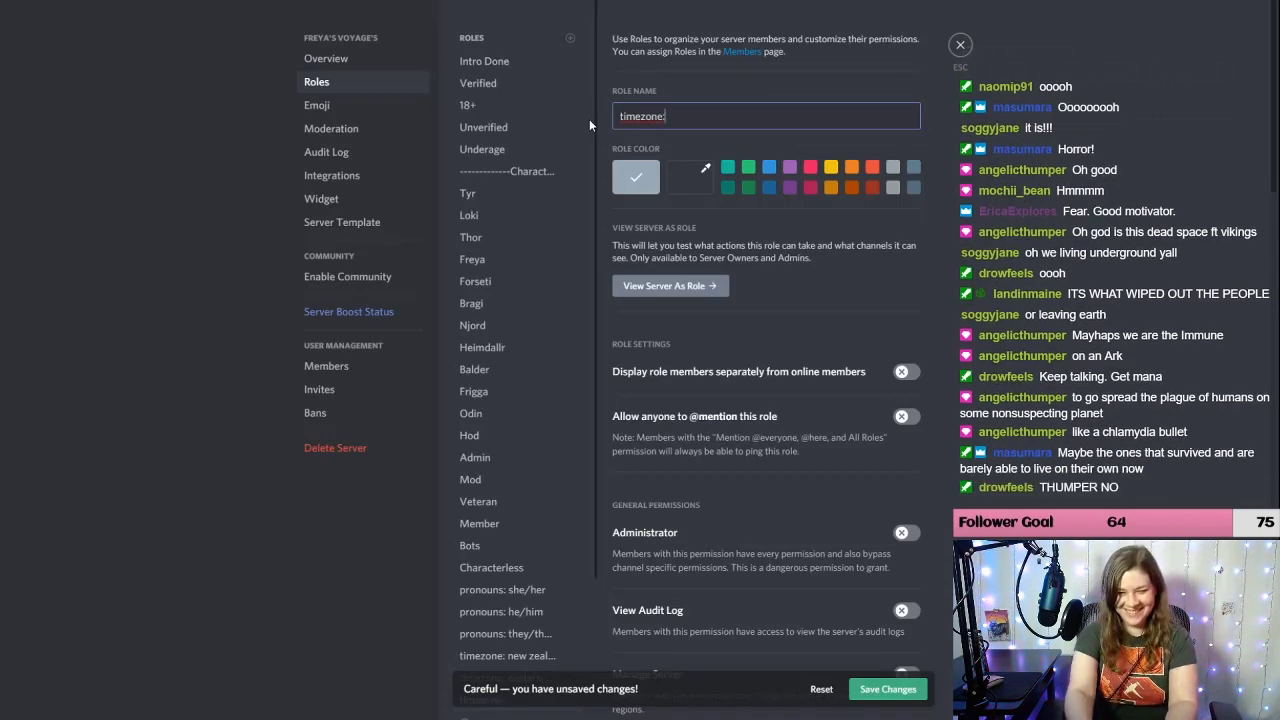
{"action": "type", "text": ":"}
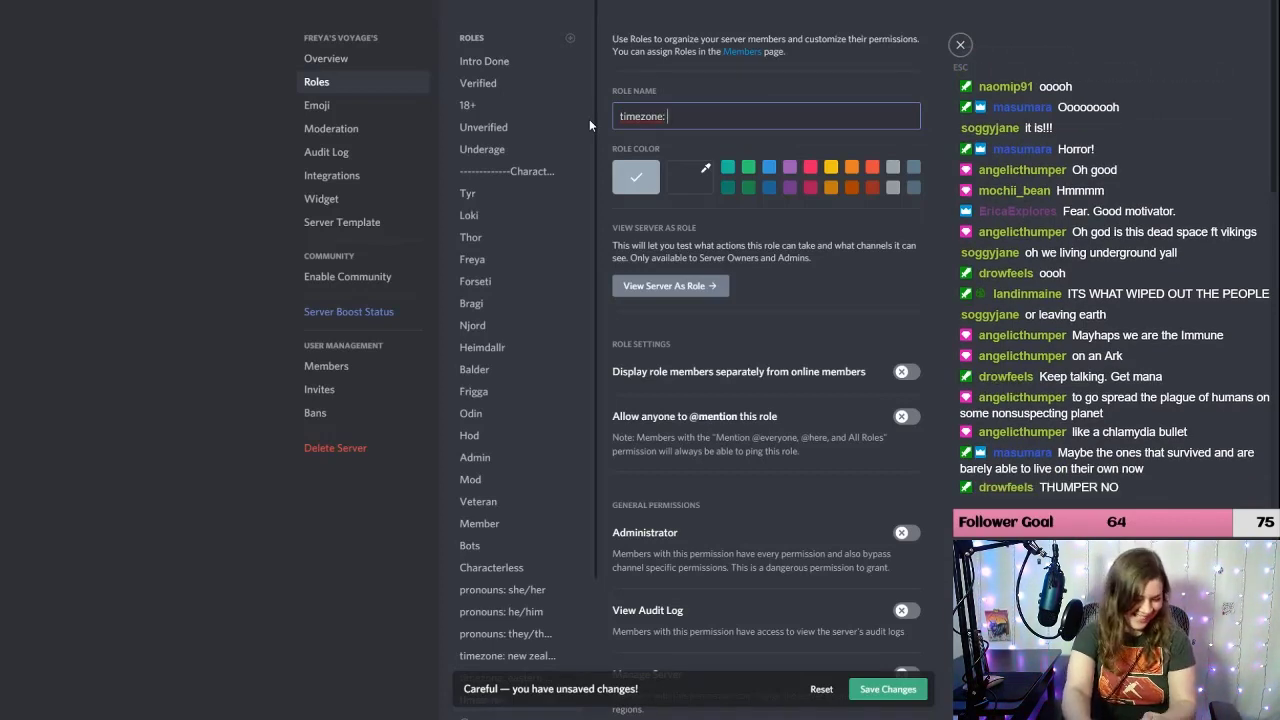
{"action": "type", "text": " w"}
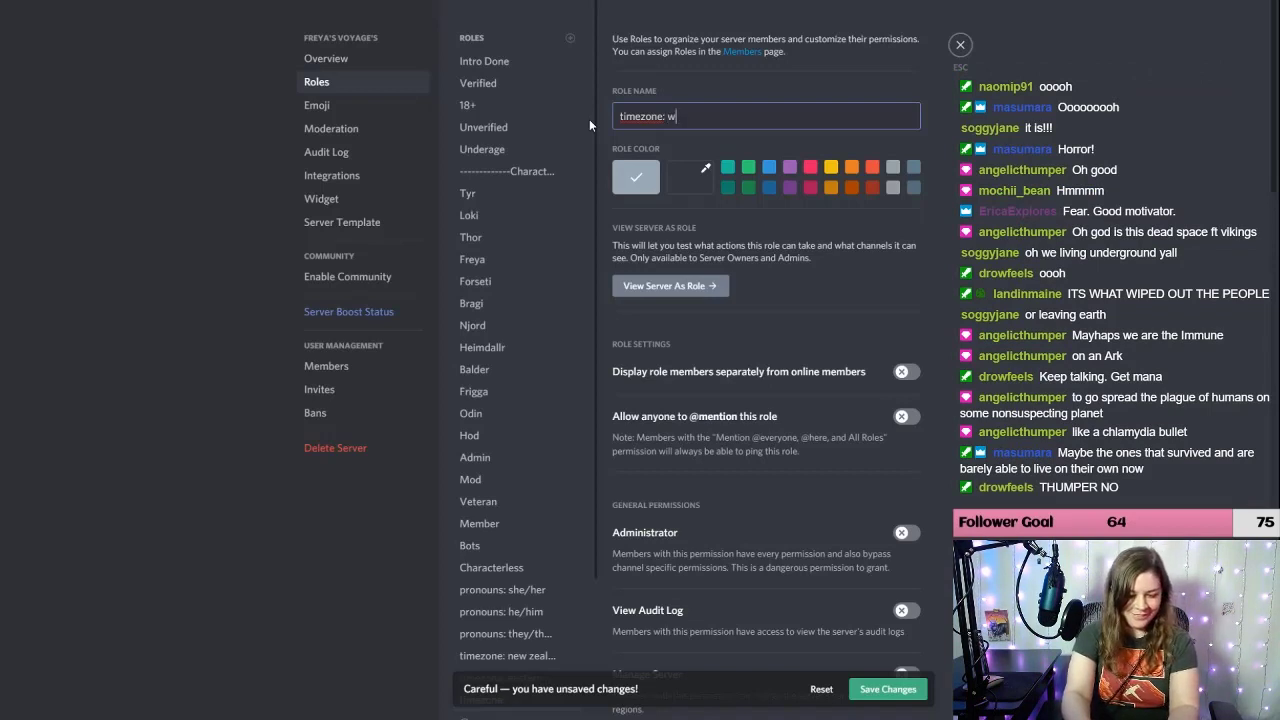
{"action": "type", "text": "estern austral"}
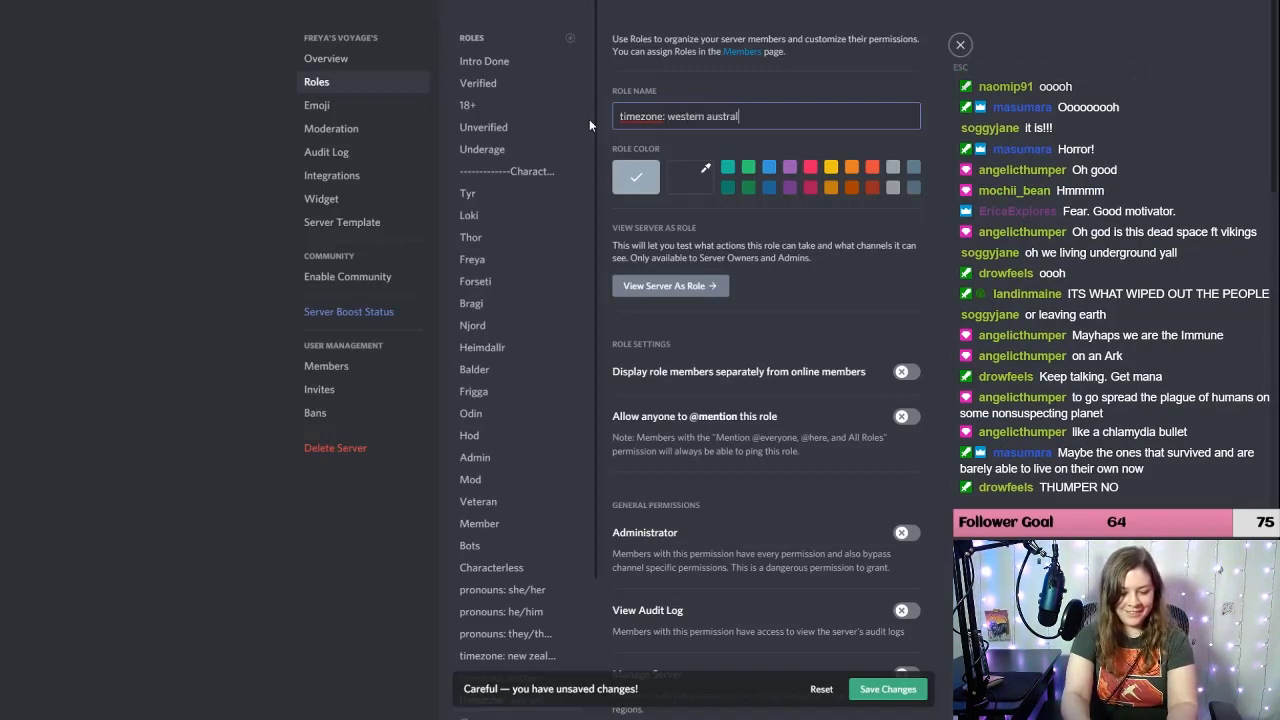
{"action": "type", "text": "ia (ut"}
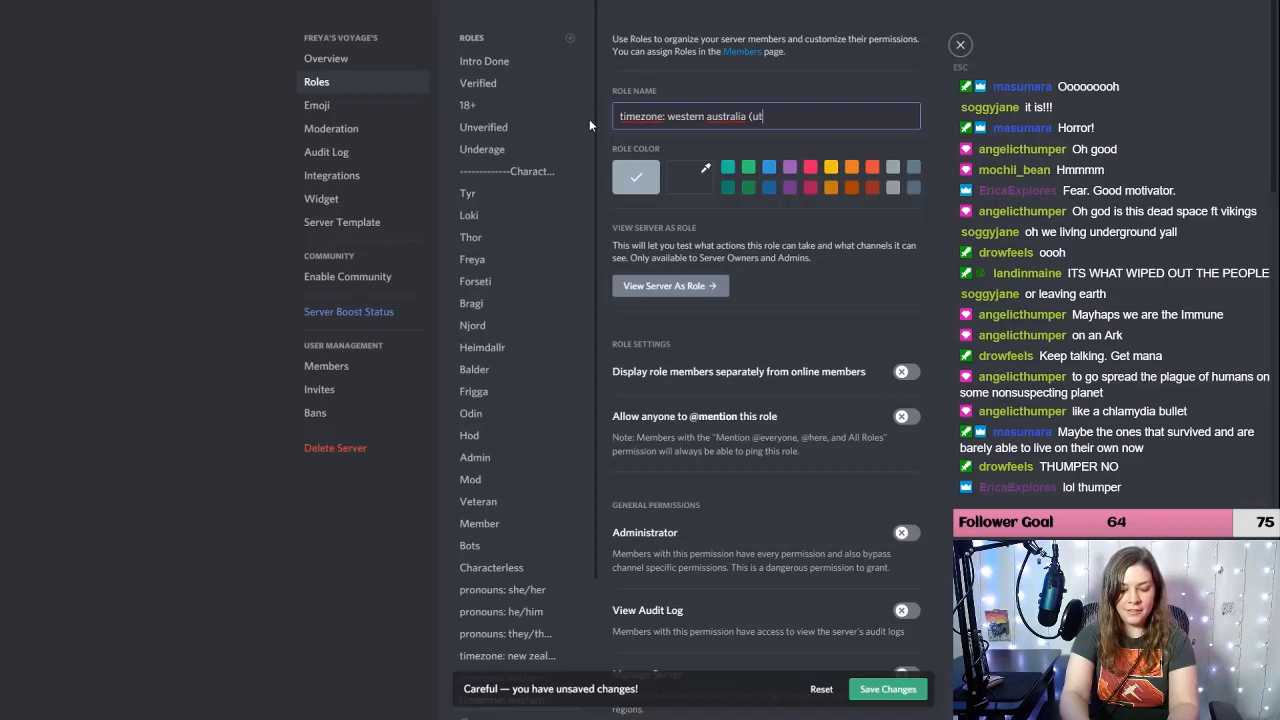
{"action": "type", "text": "c +08)"}
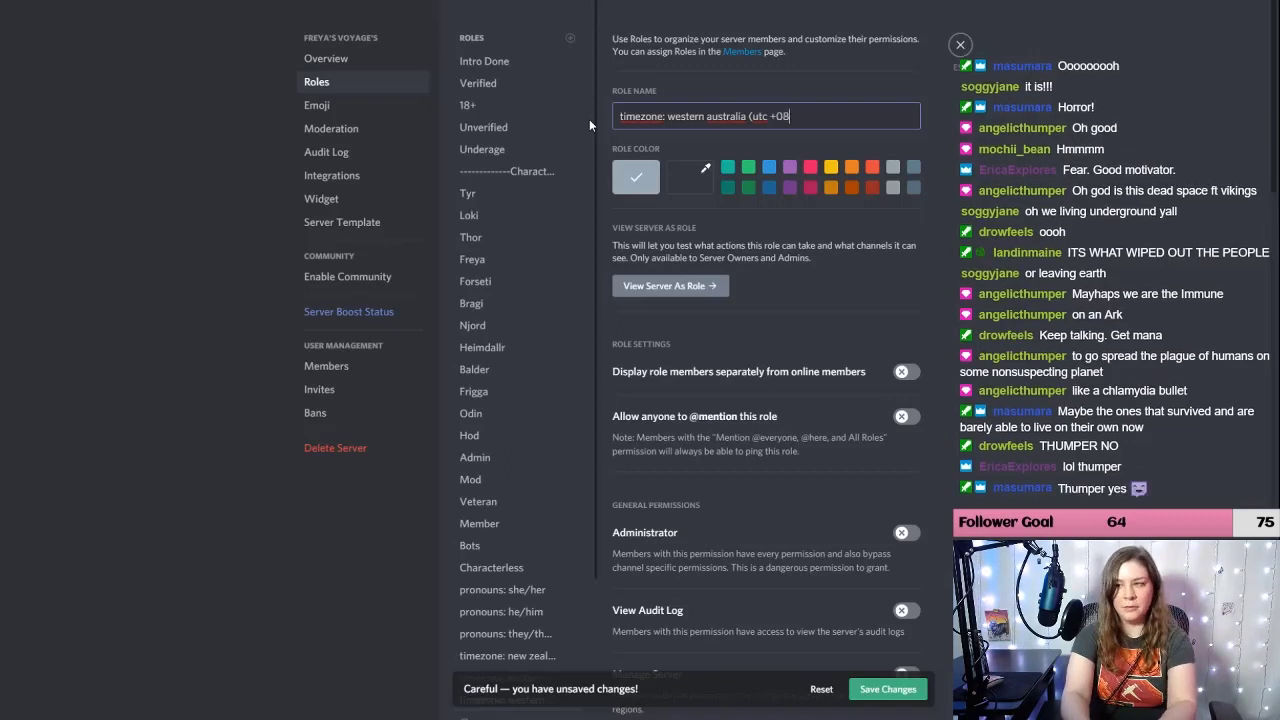
Step: Add a timezone role below the western Australia one, named "timezone: gulf (utc +04)"
{"action": "left_click", "coordinate": [570, 38]}
{"action": "left_click", "coordinate": [689, 118]}
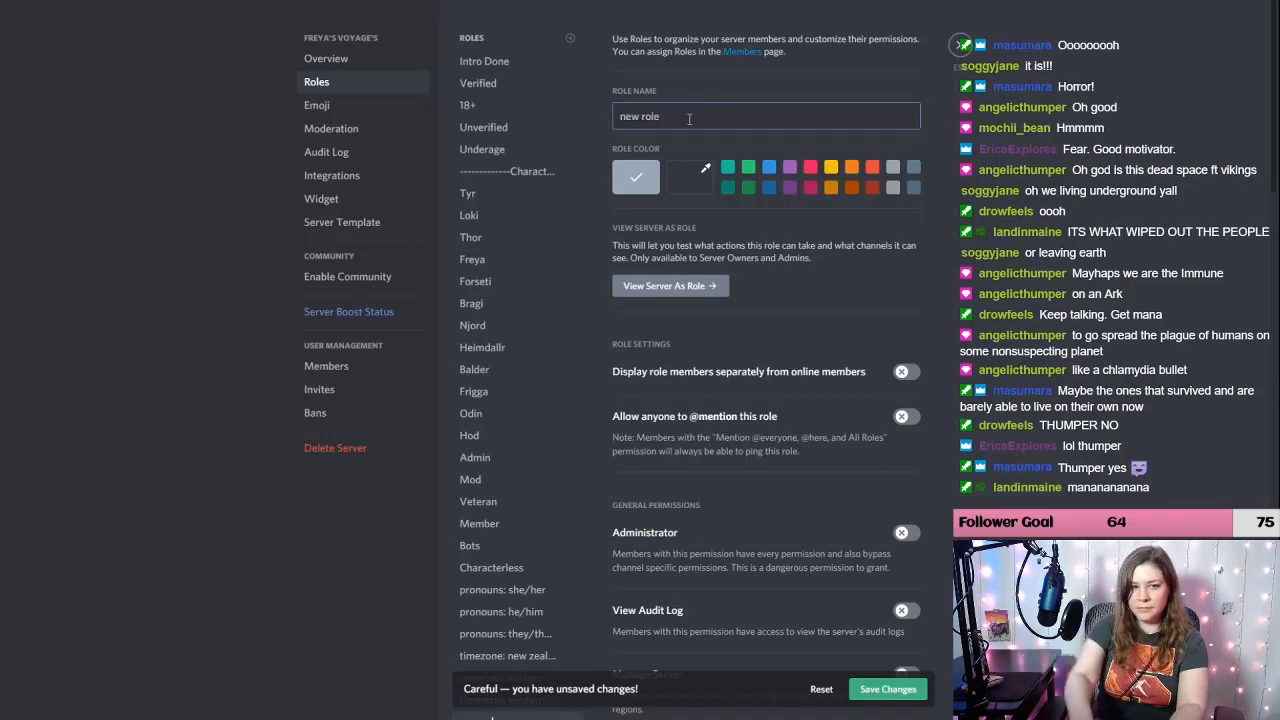
{"action": "key", "text": "BackSpace"}
{"action": "key", "text": "BackSpace"}
{"action": "key", "text": "BackSpace"}
{"action": "key", "text": "BackSpace"}
{"action": "key", "text": "BackSpace"}
{"action": "key", "text": "BackSpace"}
{"action": "type", "text": "time"}
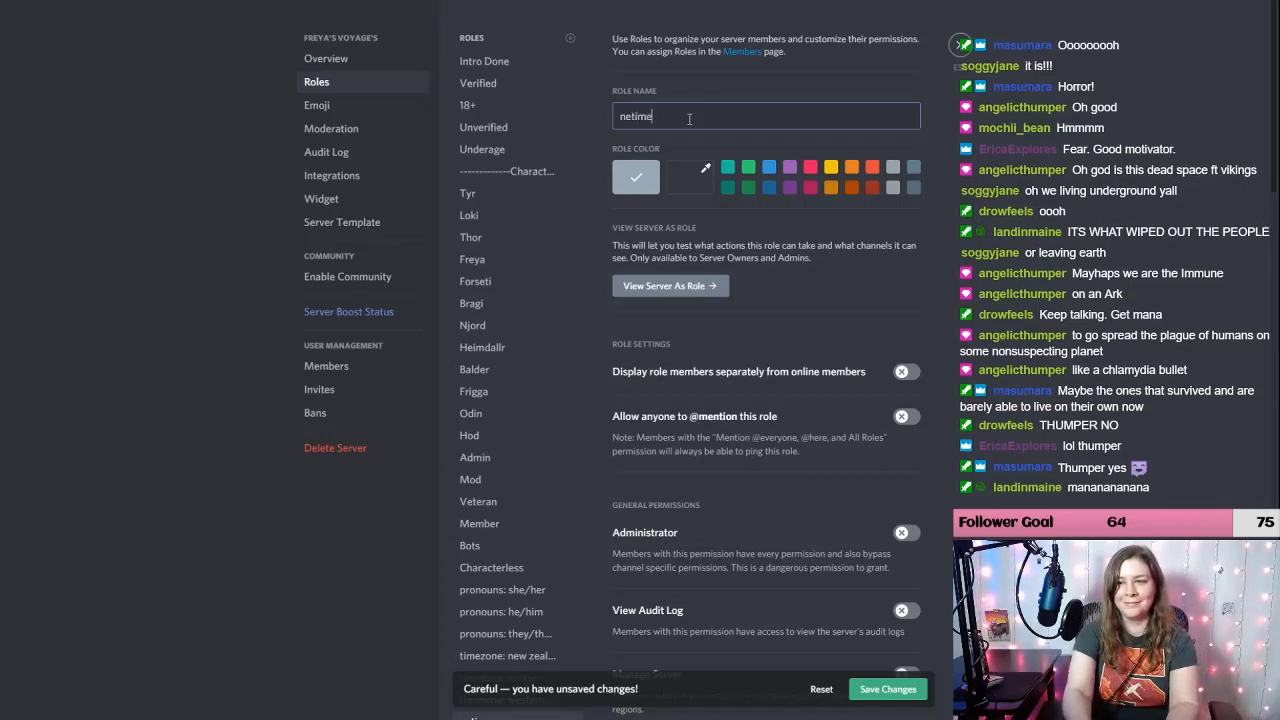
{"action": "key", "text": "BackSpace"}
{"action": "key", "text": "BackSpace"}
{"action": "key", "text": "BackSpace"}
{"action": "key", "text": "BackSpace"}
{"action": "key", "text": "BackSpace"}
{"action": "key", "text": "BackSpace"}
{"action": "type", "text": "timezone"}
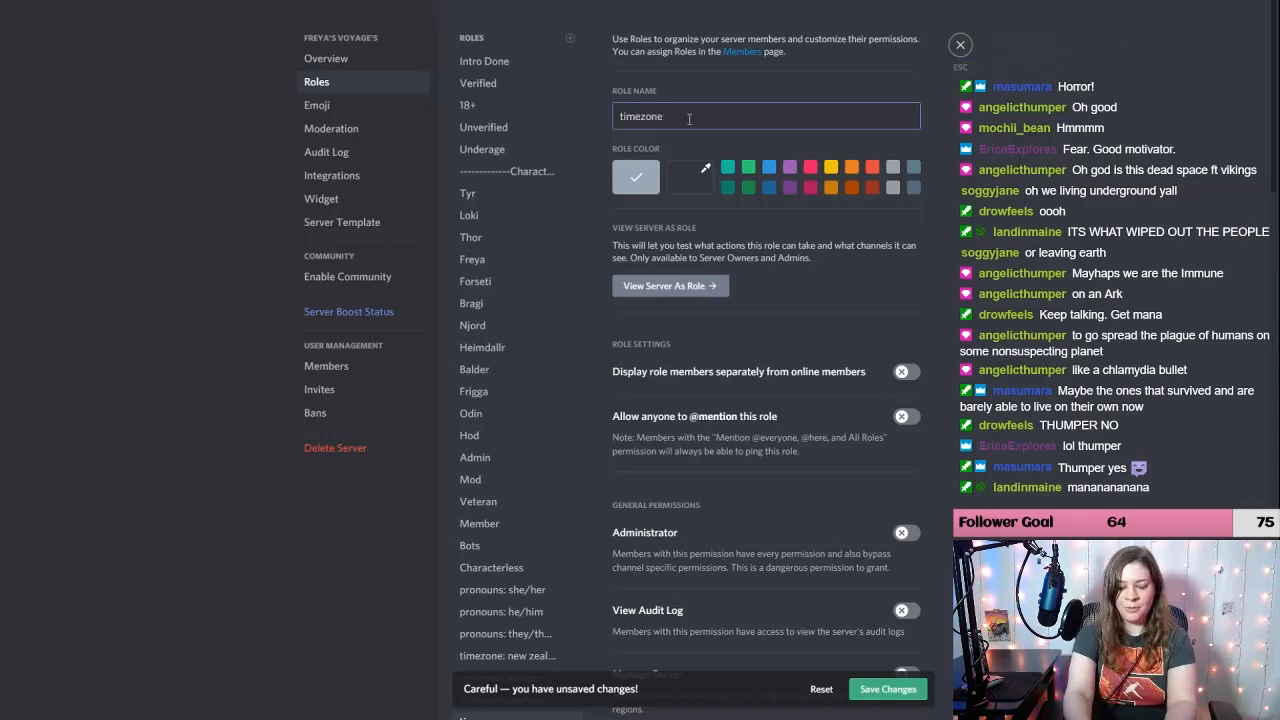
{"action": "type", "text": ": "}
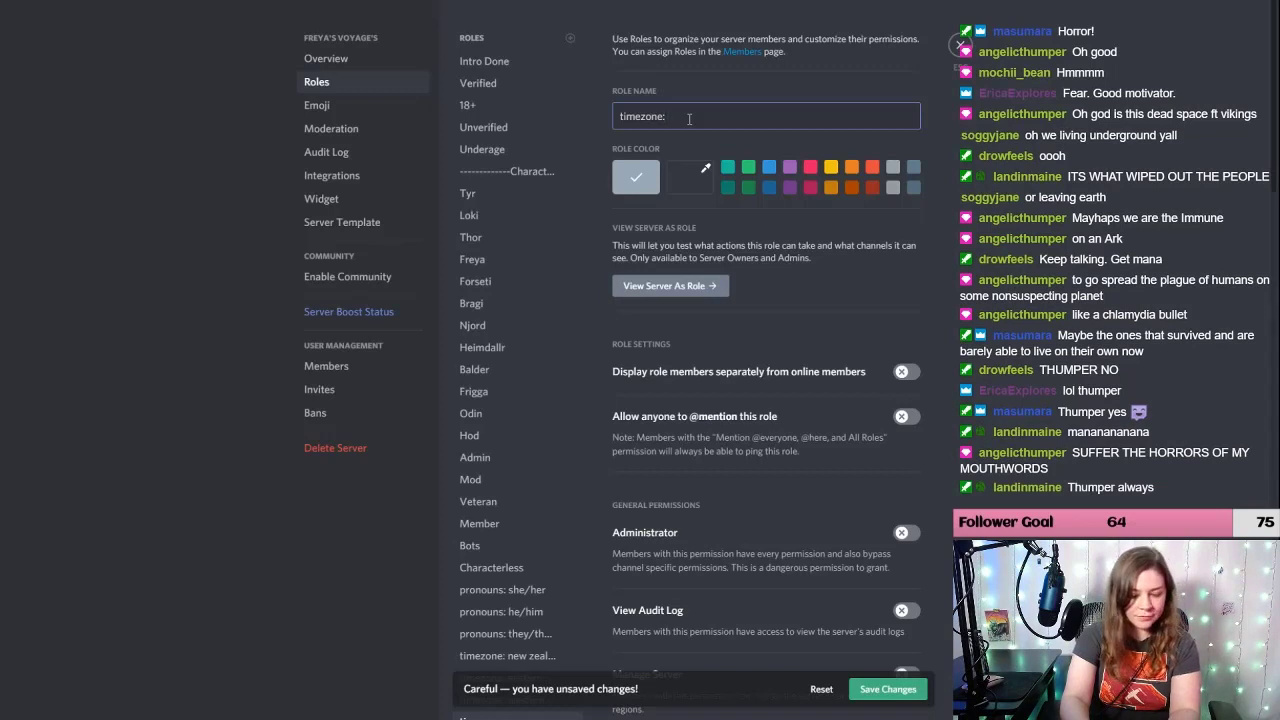
{"action": "type", "text": "gulf "}
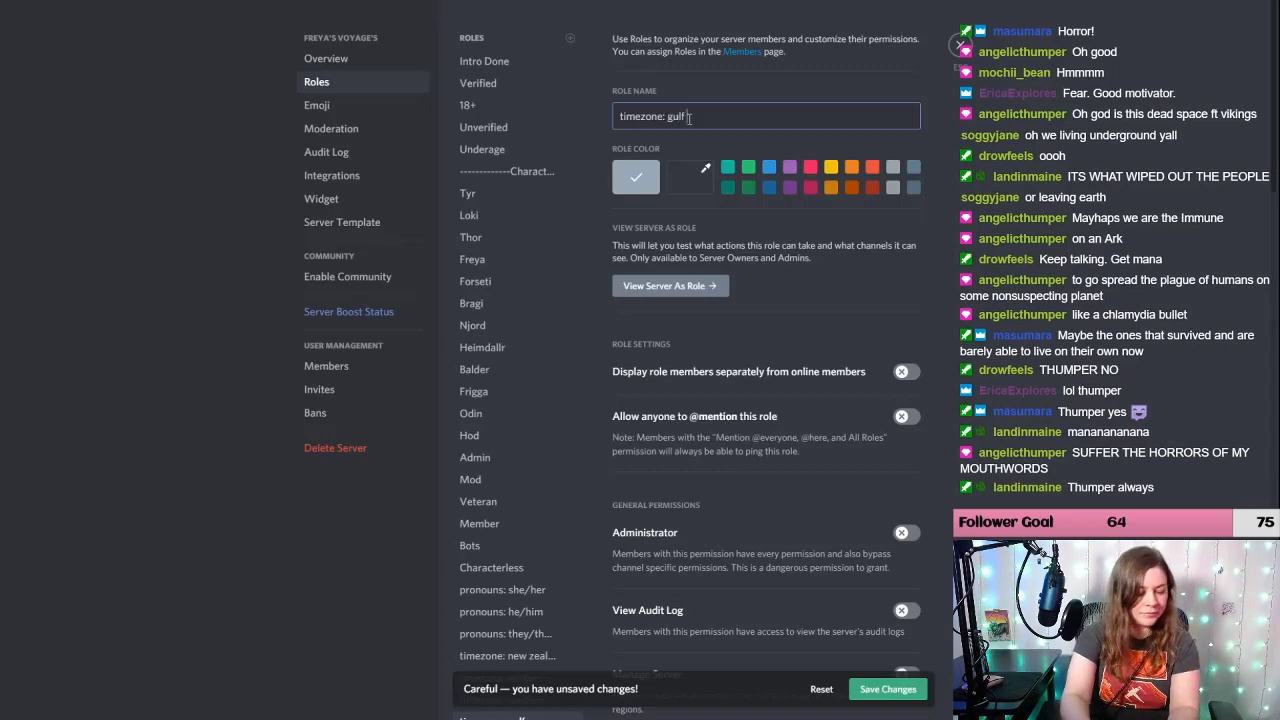
{"action": "type", "text": "(utc"}
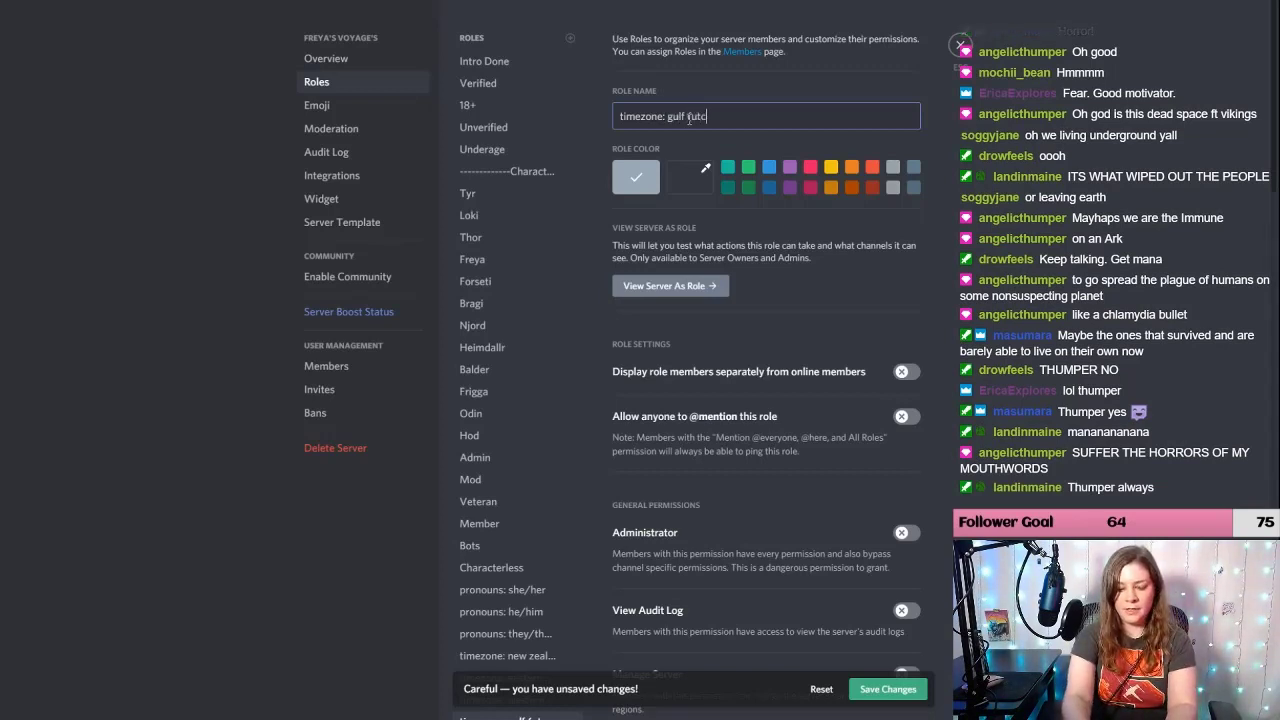
{"action": "type", "text": " +04)"}
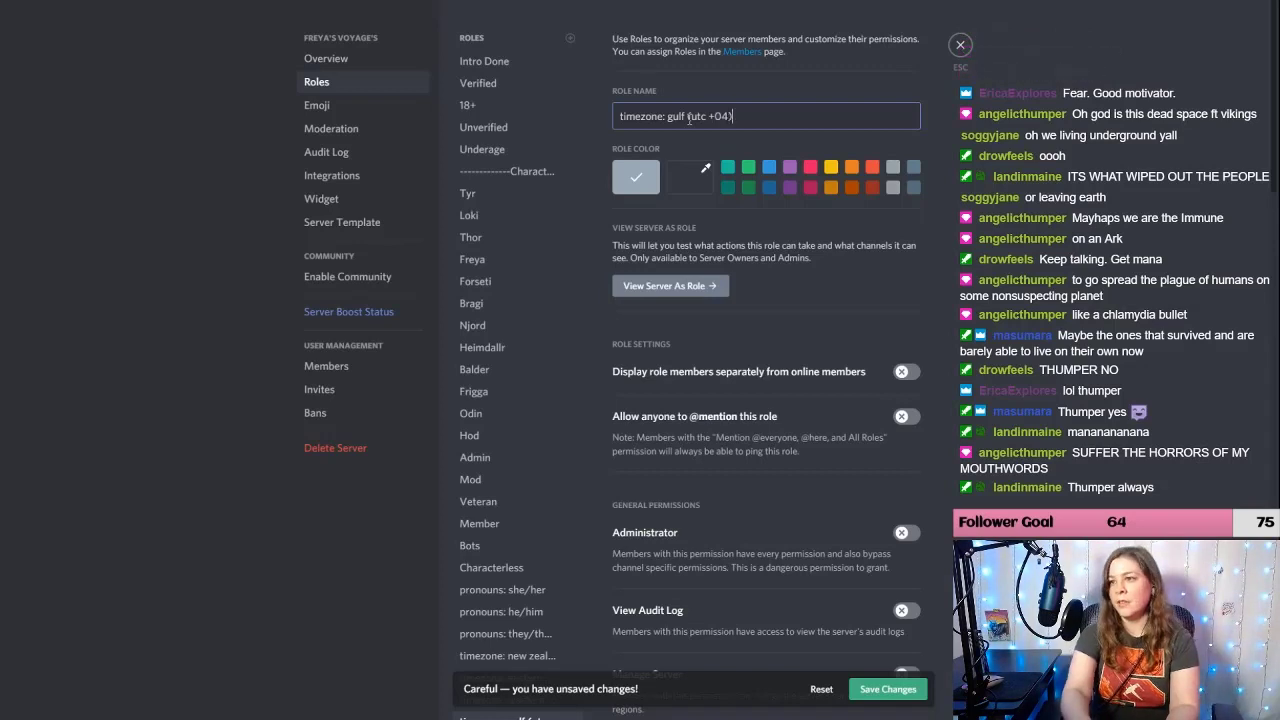
Step: Add a timezone role below the gulf one, named "timezone: moscow/turkey (utc +03)"
{"action": "left_click", "coordinate": [578, 58]}
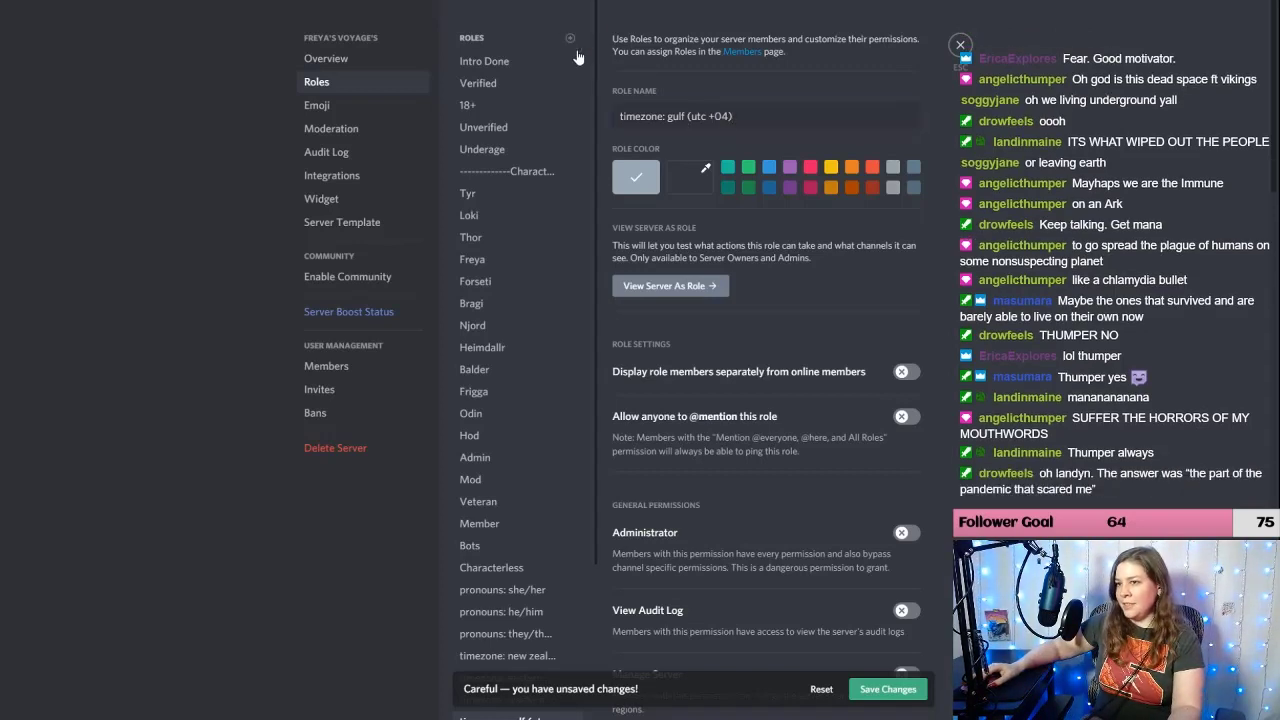
{"action": "type", "text": "tim"}
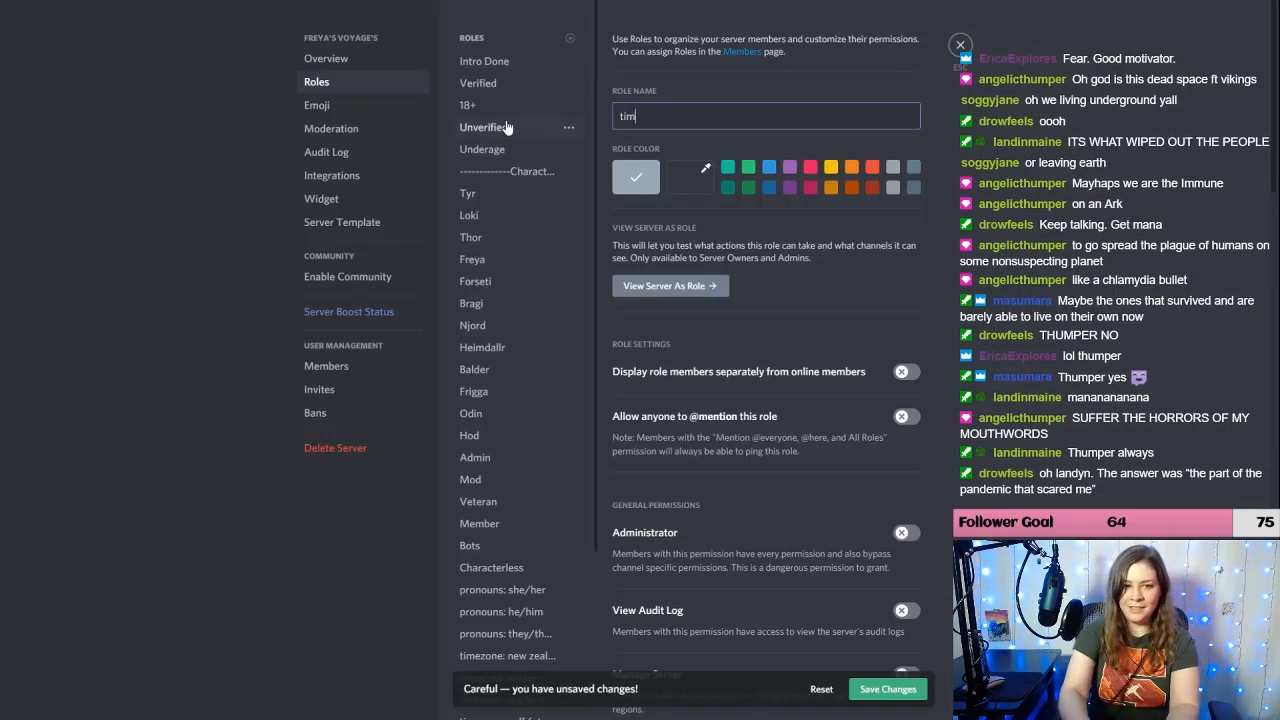
{"action": "type", "text": "ezone:"}
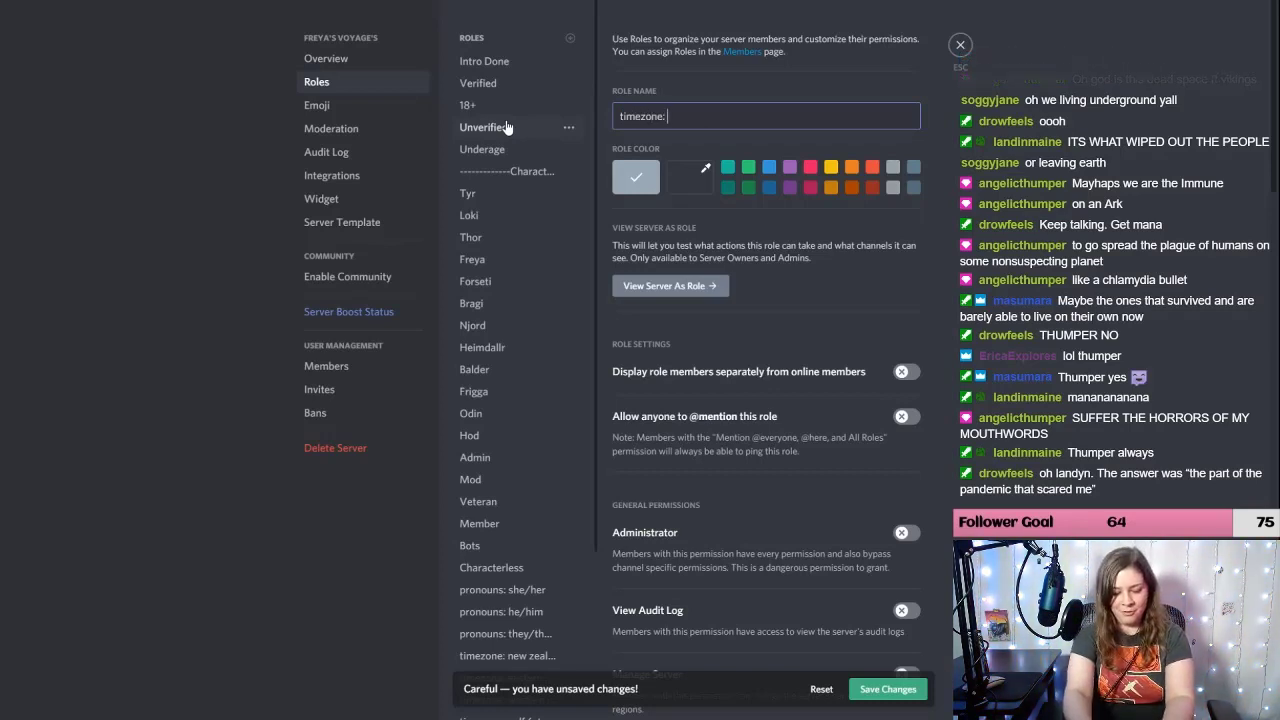
{"action": "type", "text": " moscow/"}
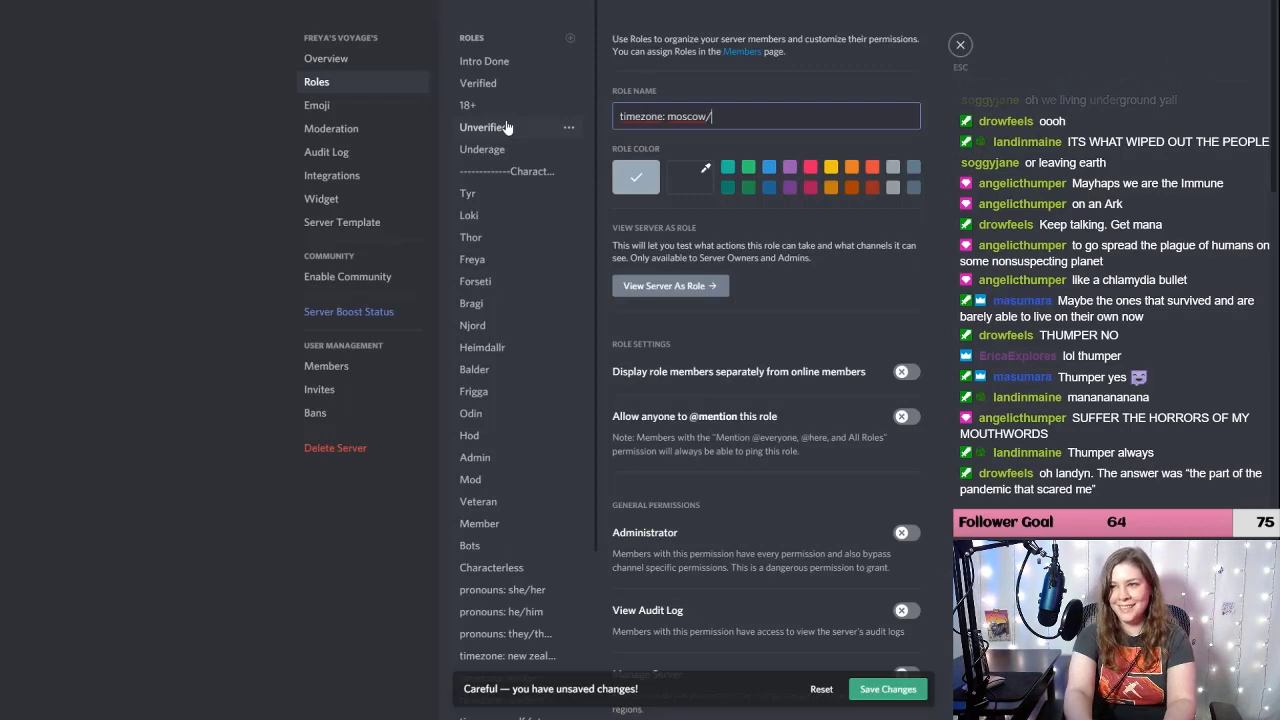
{"action": "type", "text": "turkey"}
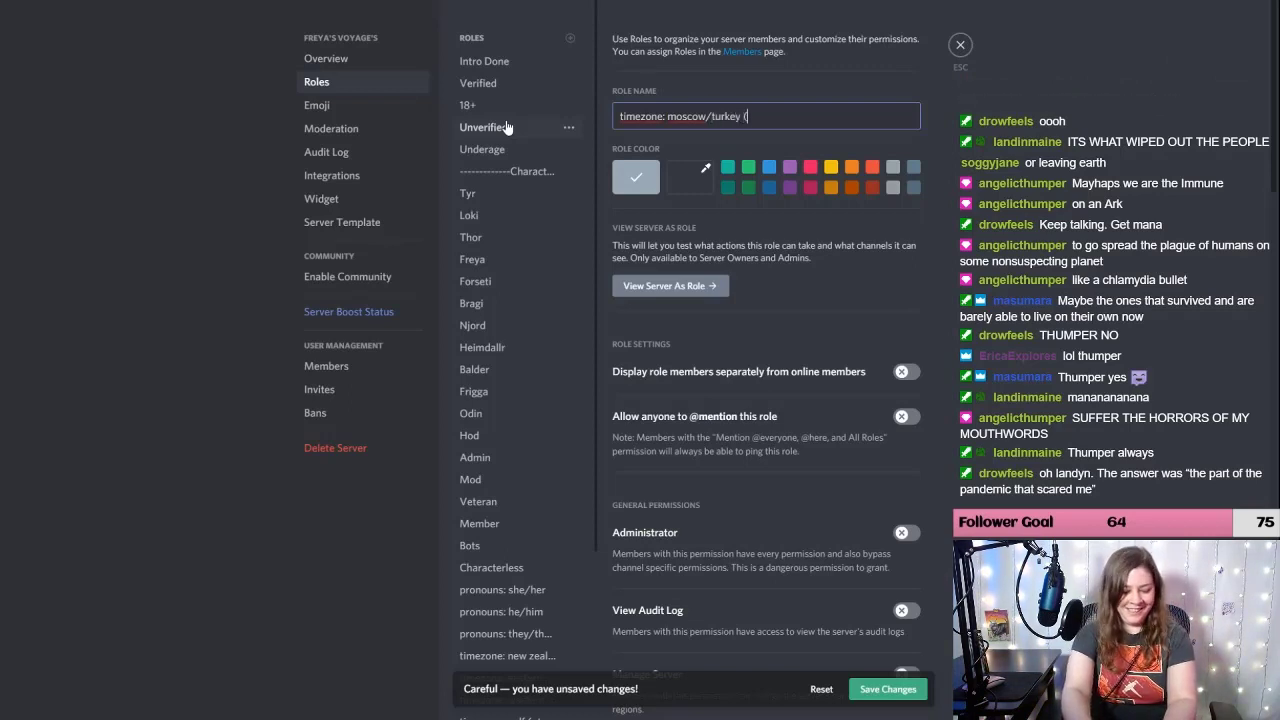
{"action": "type", "text": " (utc +03"}
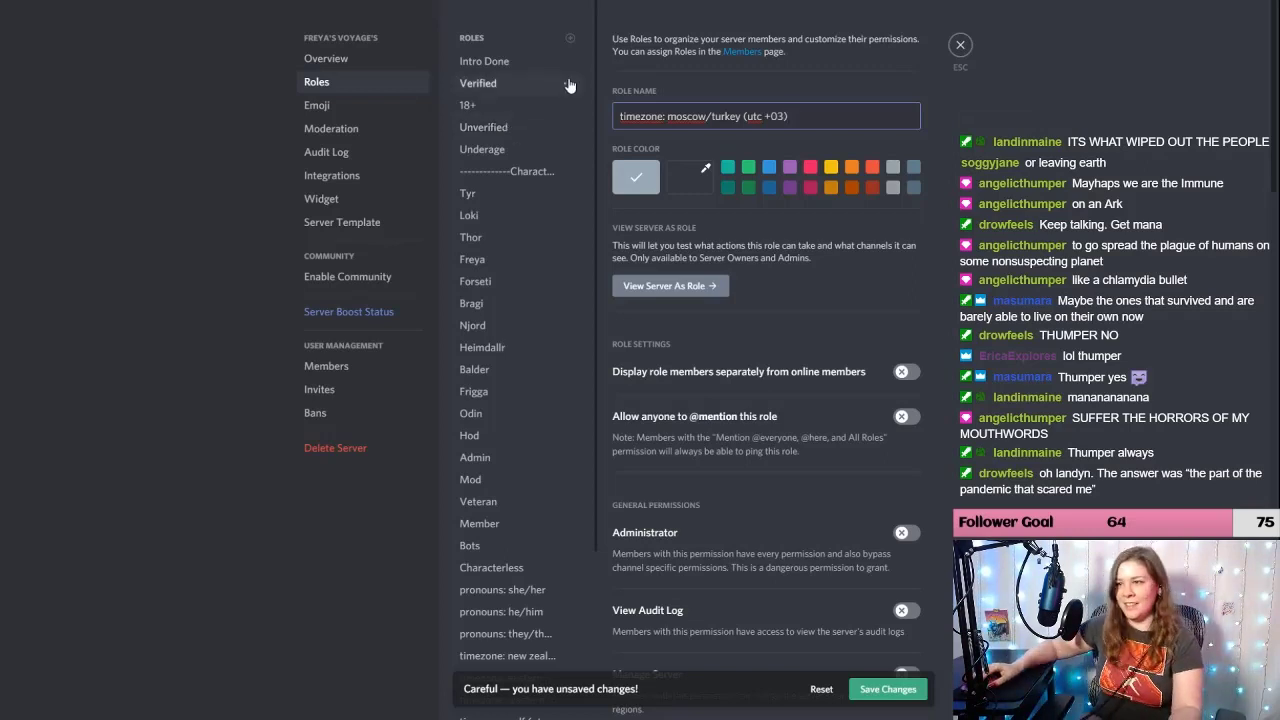
Step: Remove the space after "utc" in the western australia, gulf and moscow/turkey timezone role names
{"action": "scroll", "coordinate": [568, 86], "scroll_direction": "down", "scroll_amount": 3}
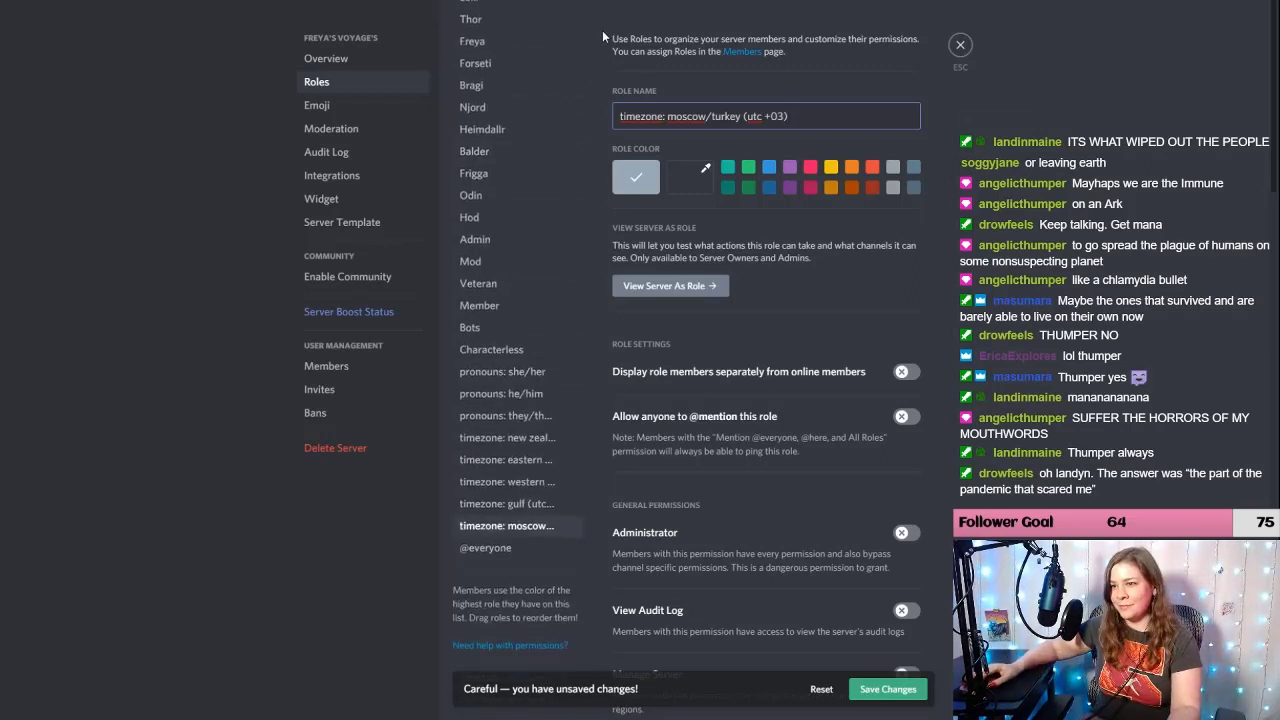
{"action": "left_click", "coordinate": [535, 505]}
{"action": "left_click", "coordinate": [535, 485]}
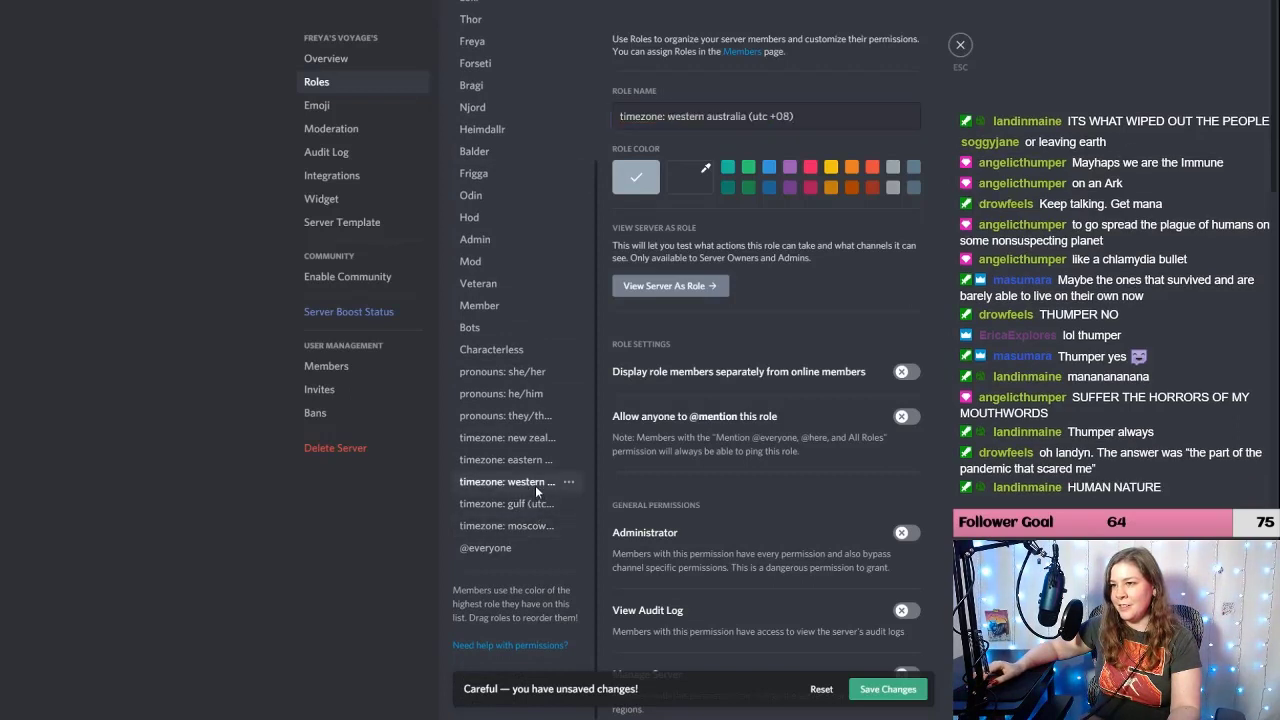
{"action": "left_click", "coordinate": [530, 460]}
{"action": "left_click", "coordinate": [530, 438]}
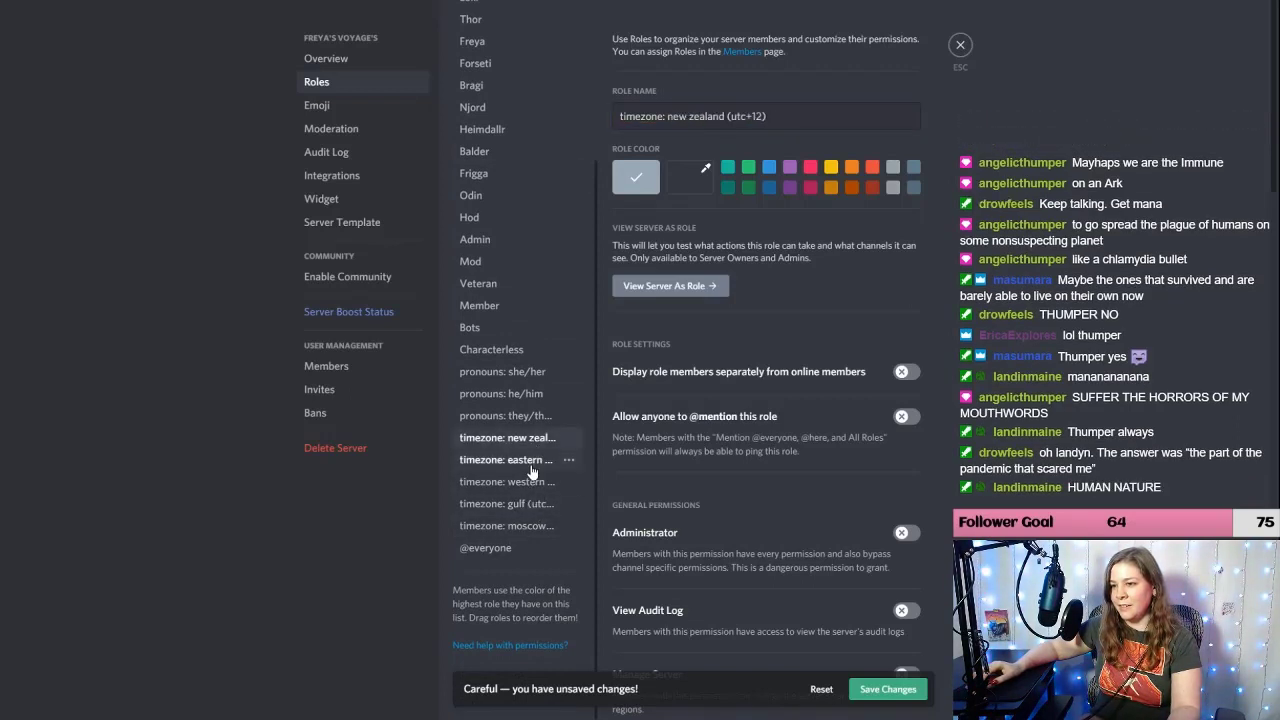
{"action": "left_click", "coordinate": [530, 482]}
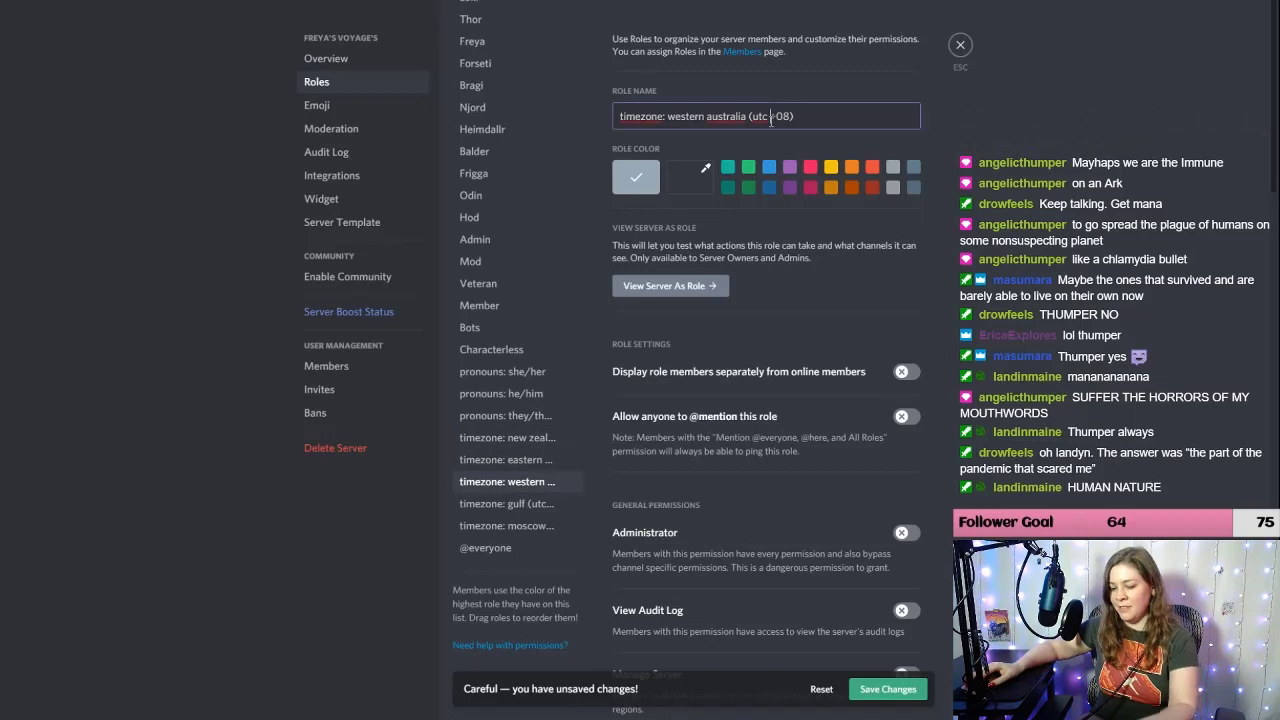
{"action": "left_click", "coordinate": [520, 503]}
{"action": "left_click", "coordinate": [712, 116]}
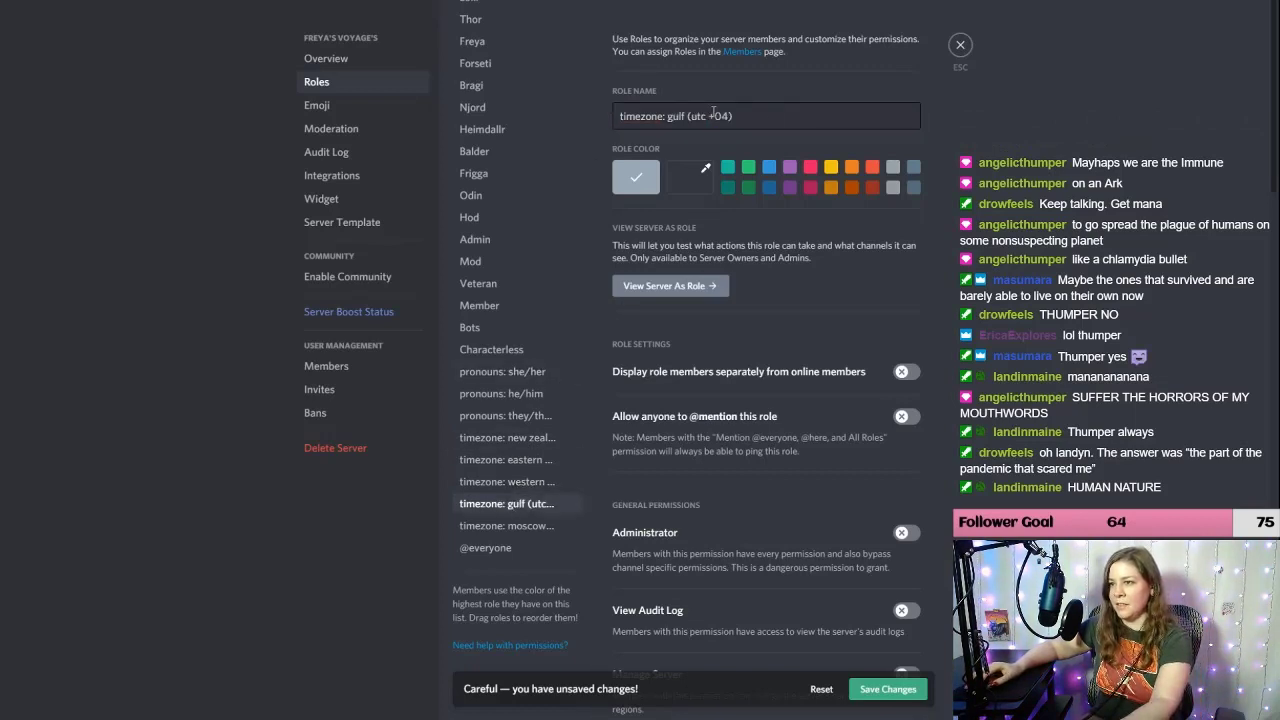
{"action": "key", "text": "BackSpace"}
{"action": "left_click", "coordinate": [528, 528]}
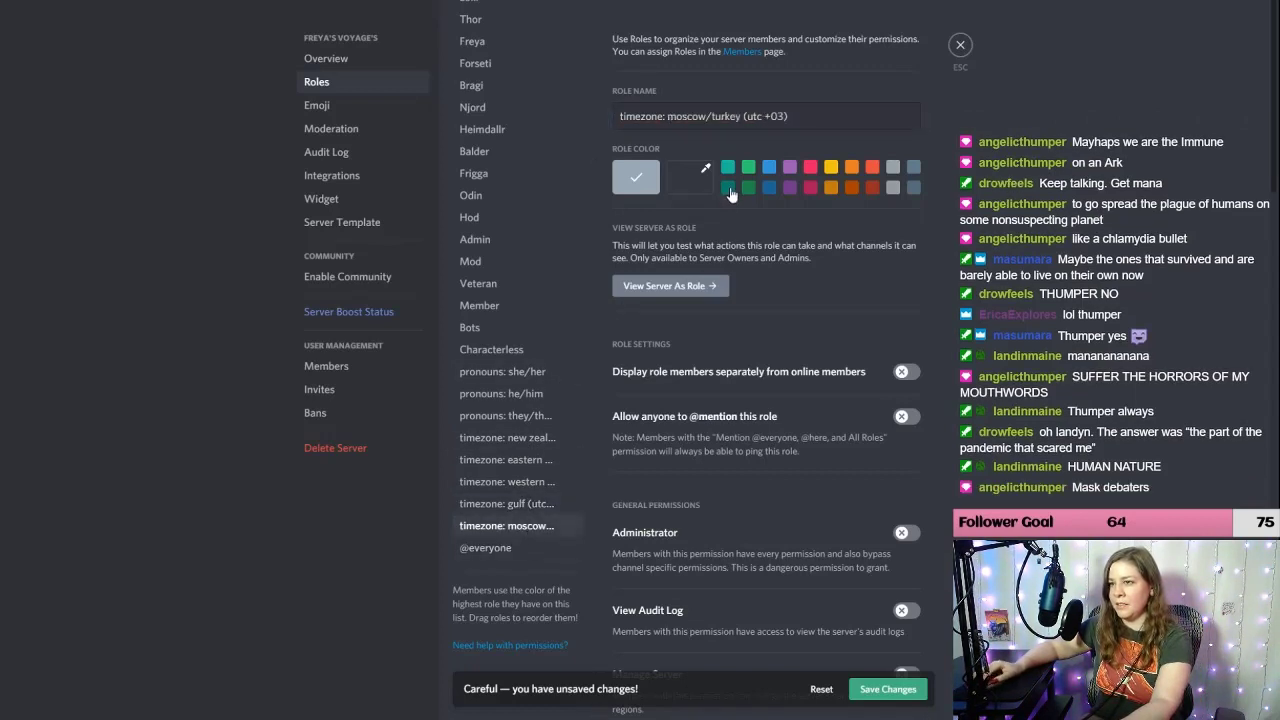
{"action": "left_click", "coordinate": [765, 116]}
{"action": "key", "text": "BackSpace"}
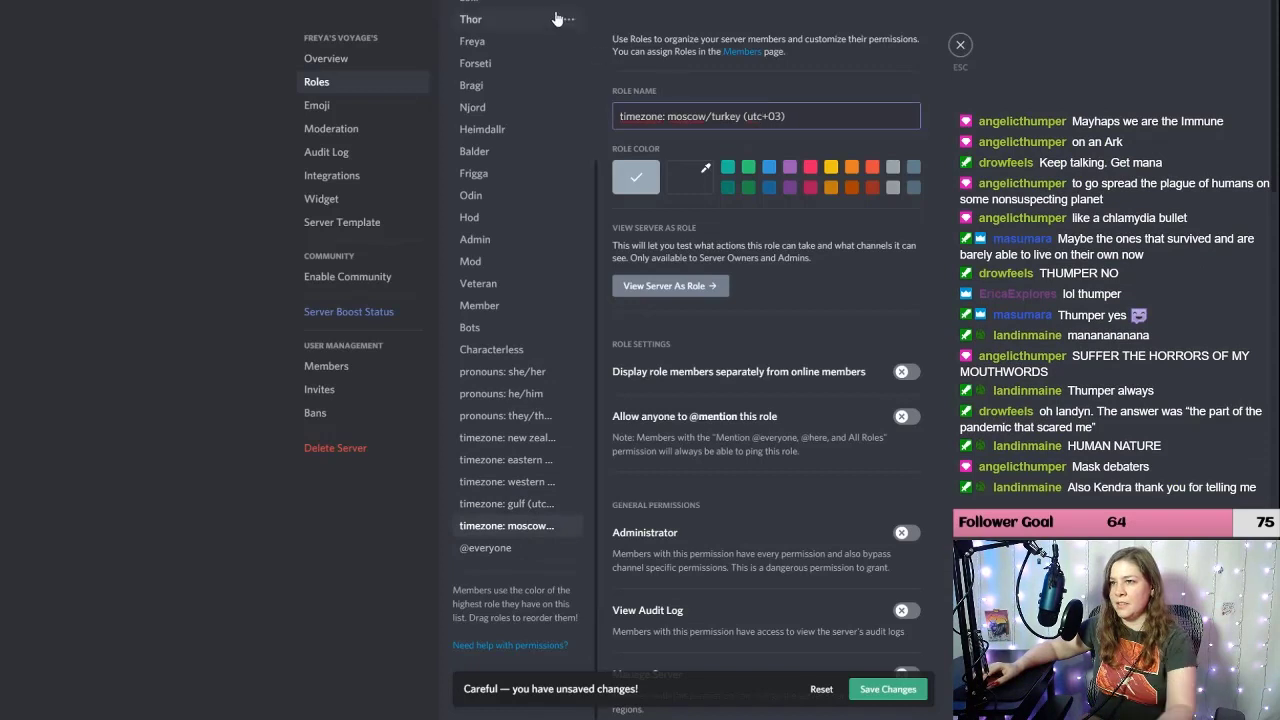
Step: Add a timezone role below the moscow/turkey one, named "timezone: eastern europe (utc+02)"
{"action": "scroll", "coordinate": [537, 247], "scroll_direction": "up", "scroll_amount": 3}
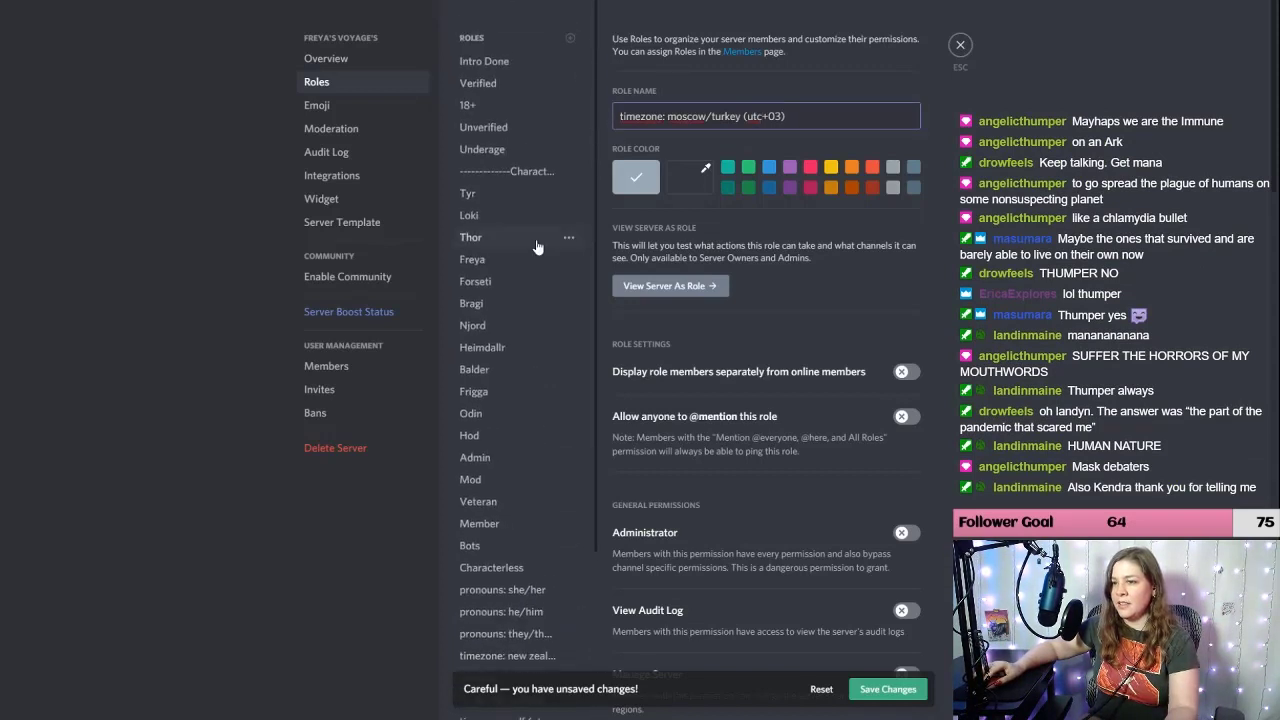
{"action": "left_click", "coordinate": [570, 37]}
{"action": "type", "text": "ti"}
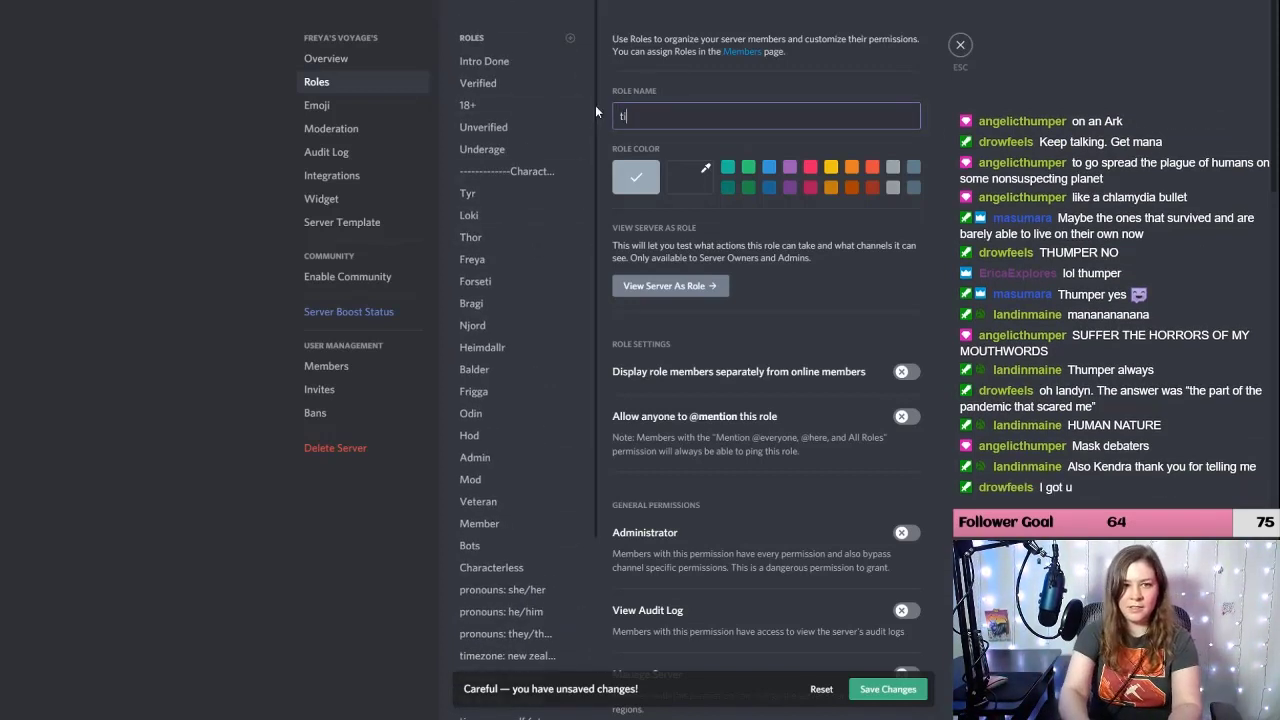
{"action": "type", "text": "mezone: "}
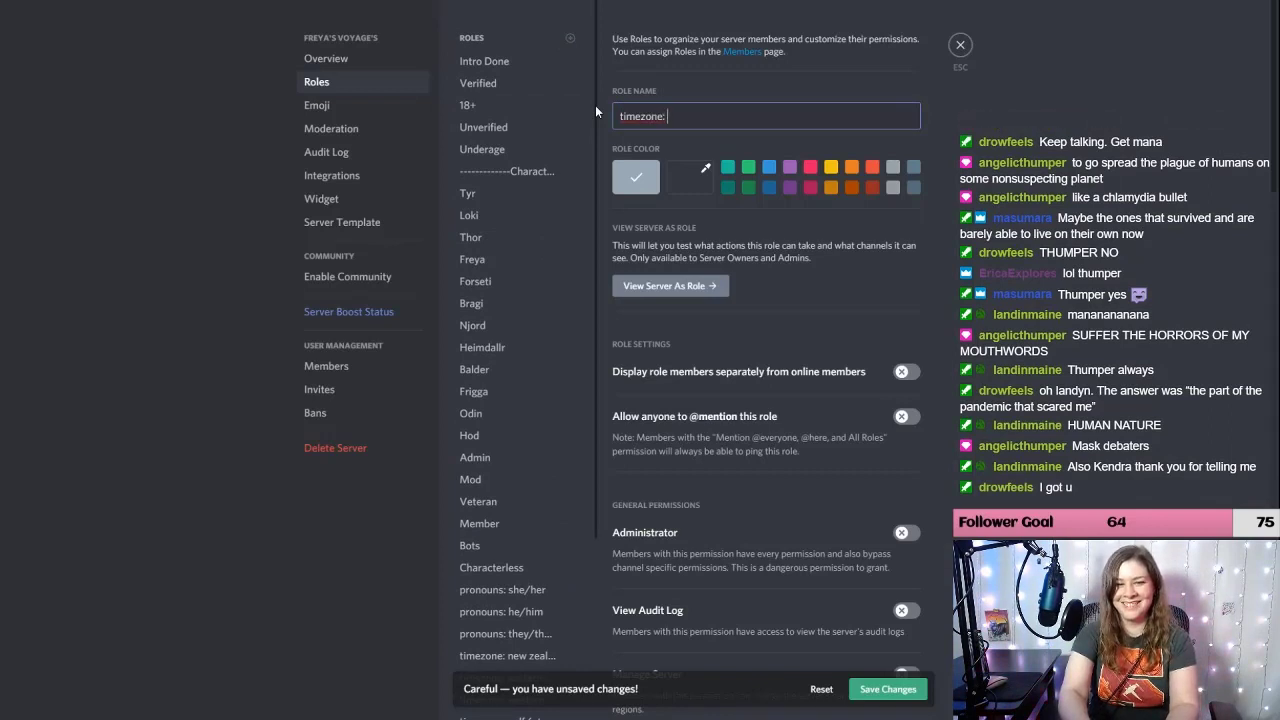
{"action": "type", "text": "eas"}
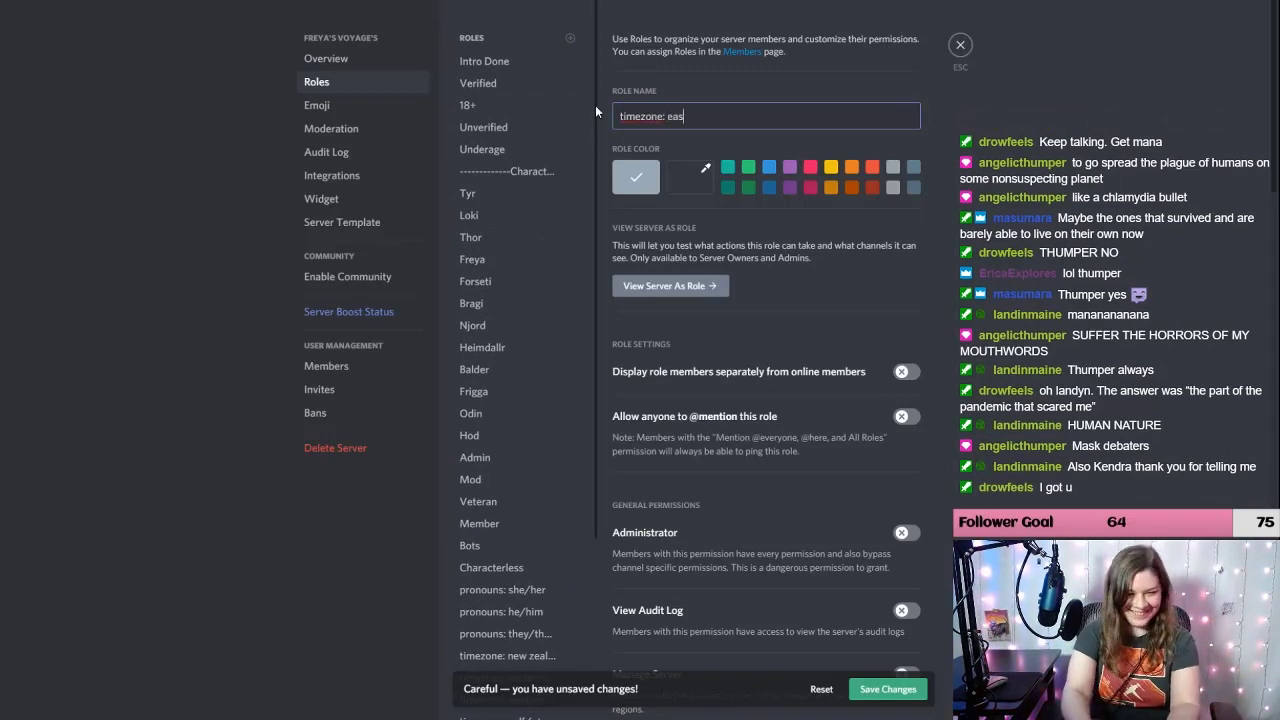
{"action": "type", "text": "tern europe (utc"}
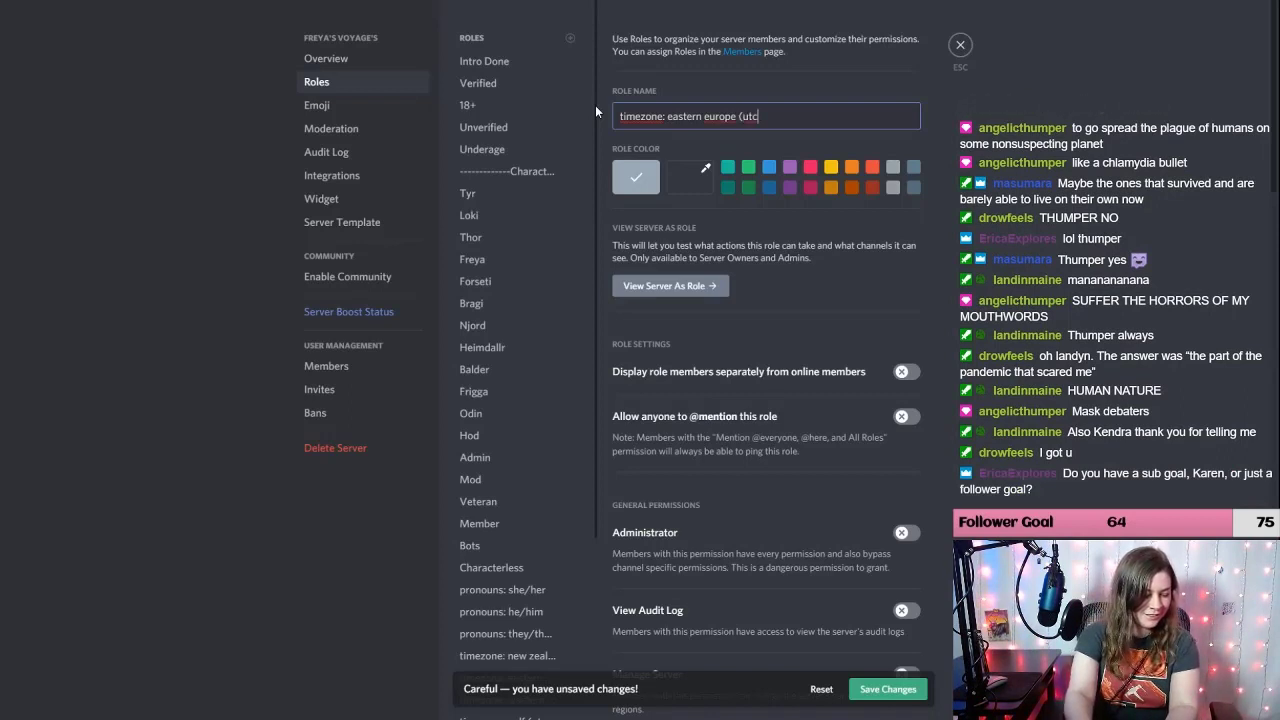
{"action": "type", "text": "+02)"}
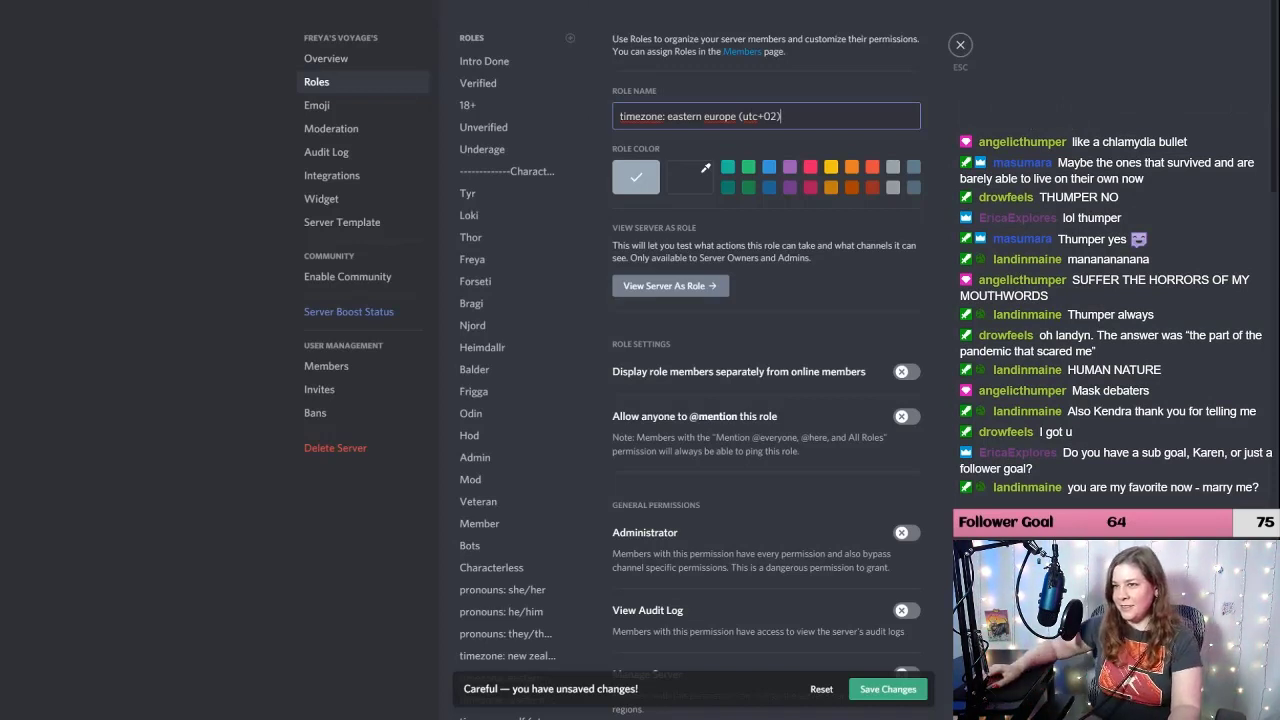
{"action": "left_click", "coordinate": [626, 92]}
Step: Add a timezone role below the eastern europe one, named "timezone: central europe (utc+01)"
{"action": "left_click", "coordinate": [570, 38]}
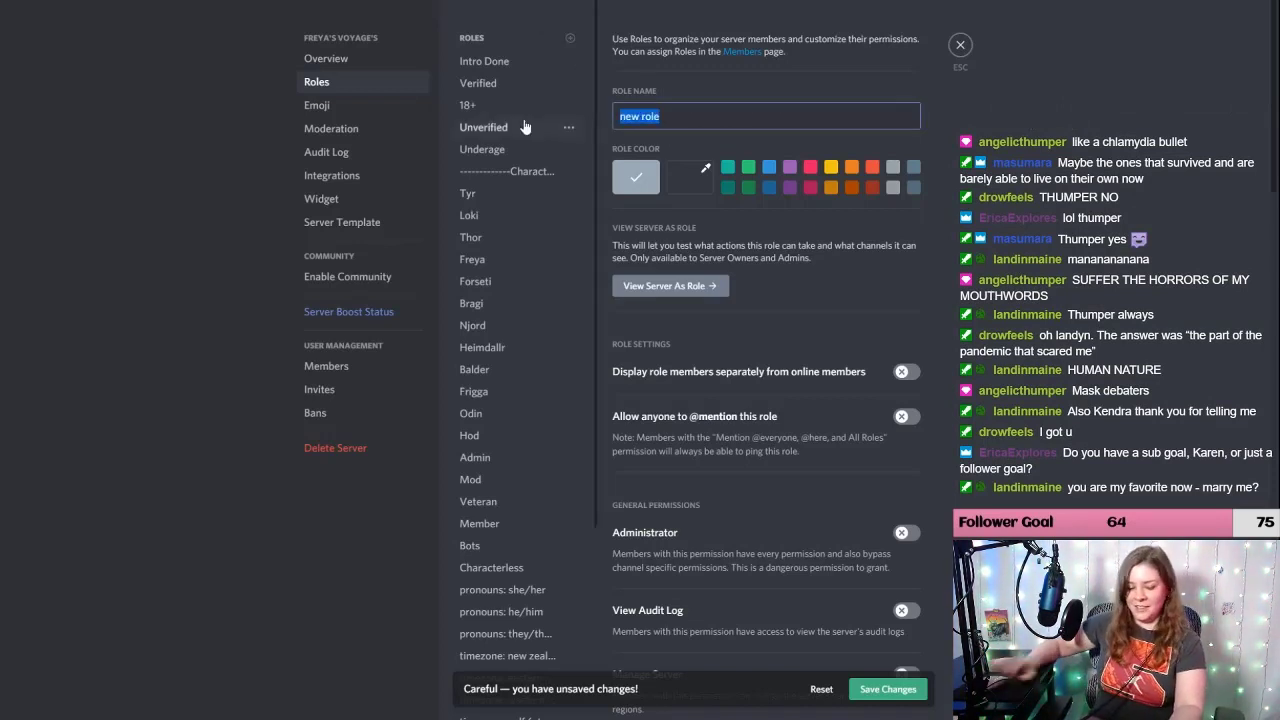
{"action": "type", "text": "timez"}
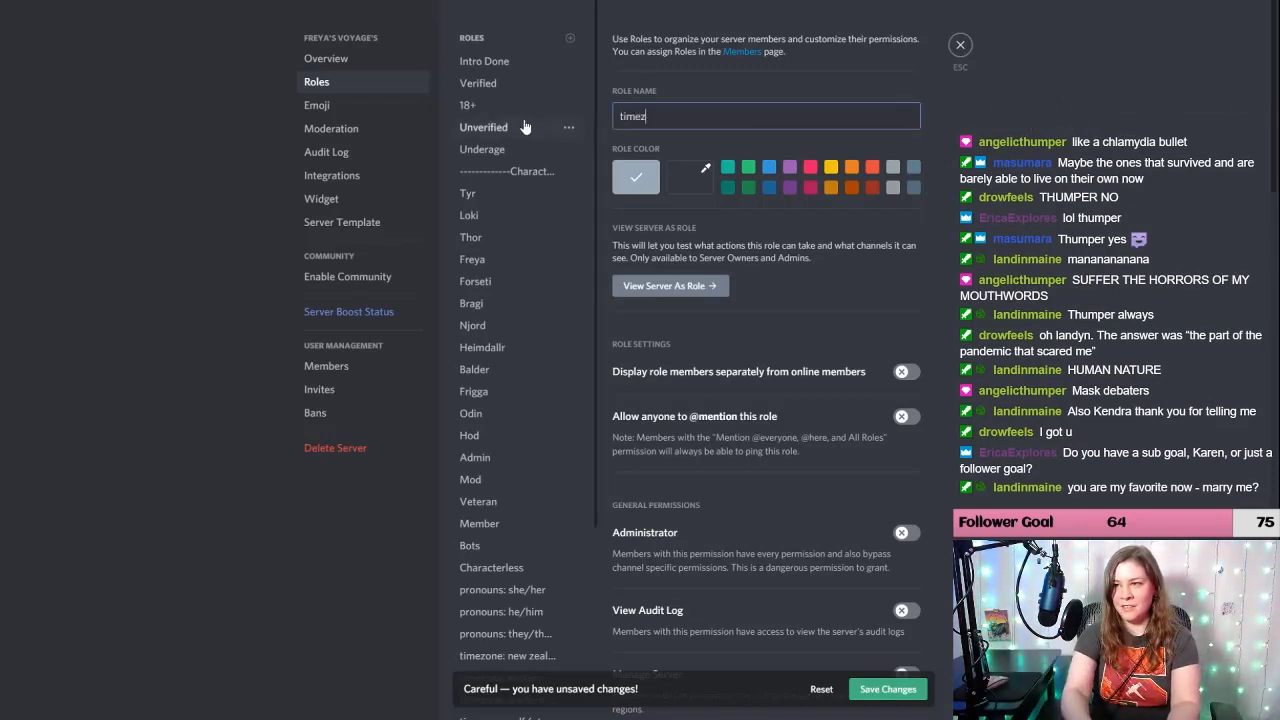
{"action": "type", "text": "one:"}
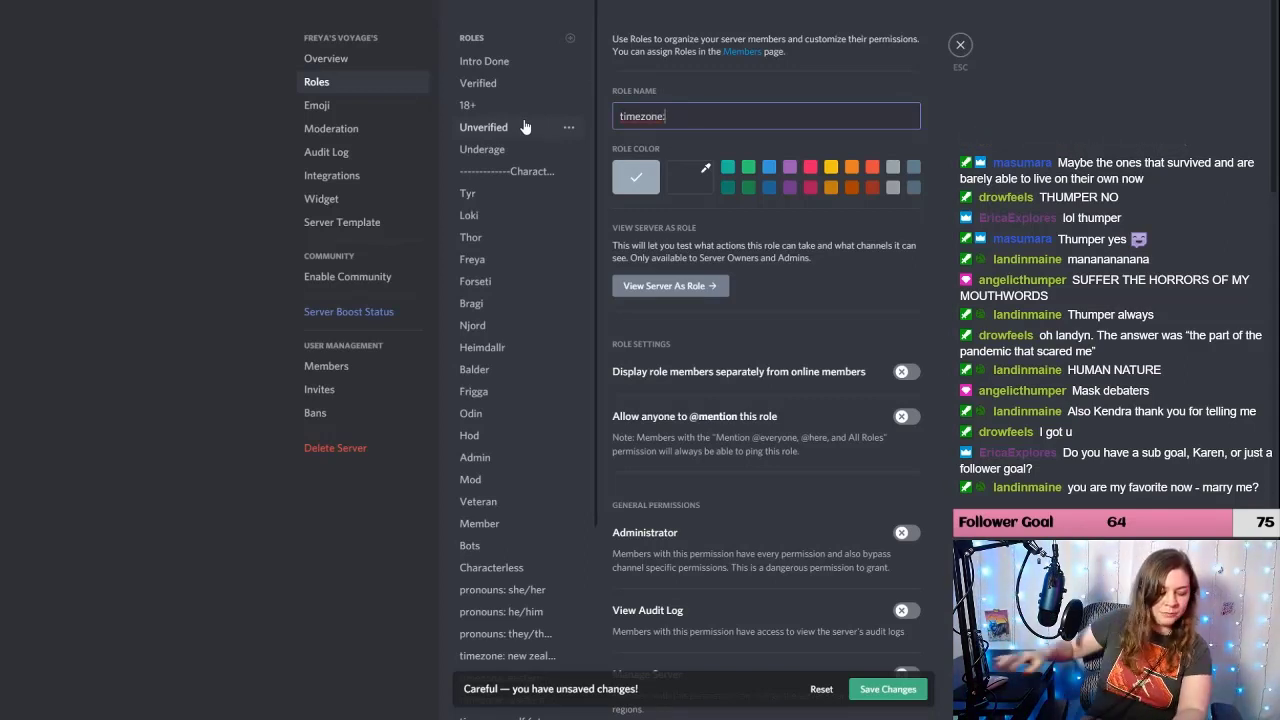
{"action": "scroll", "coordinate": [539, 247], "scroll_direction": "down", "scroll_amount": 1}
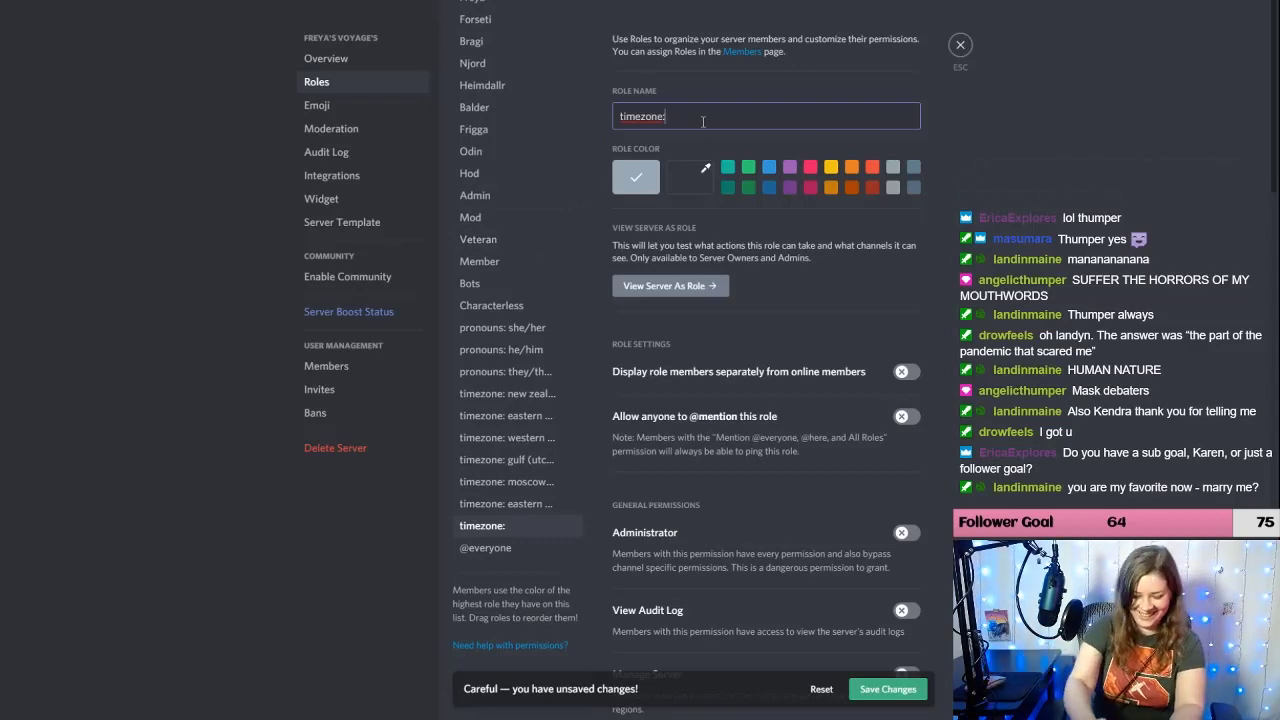
{"action": "type", "text": "entra"}
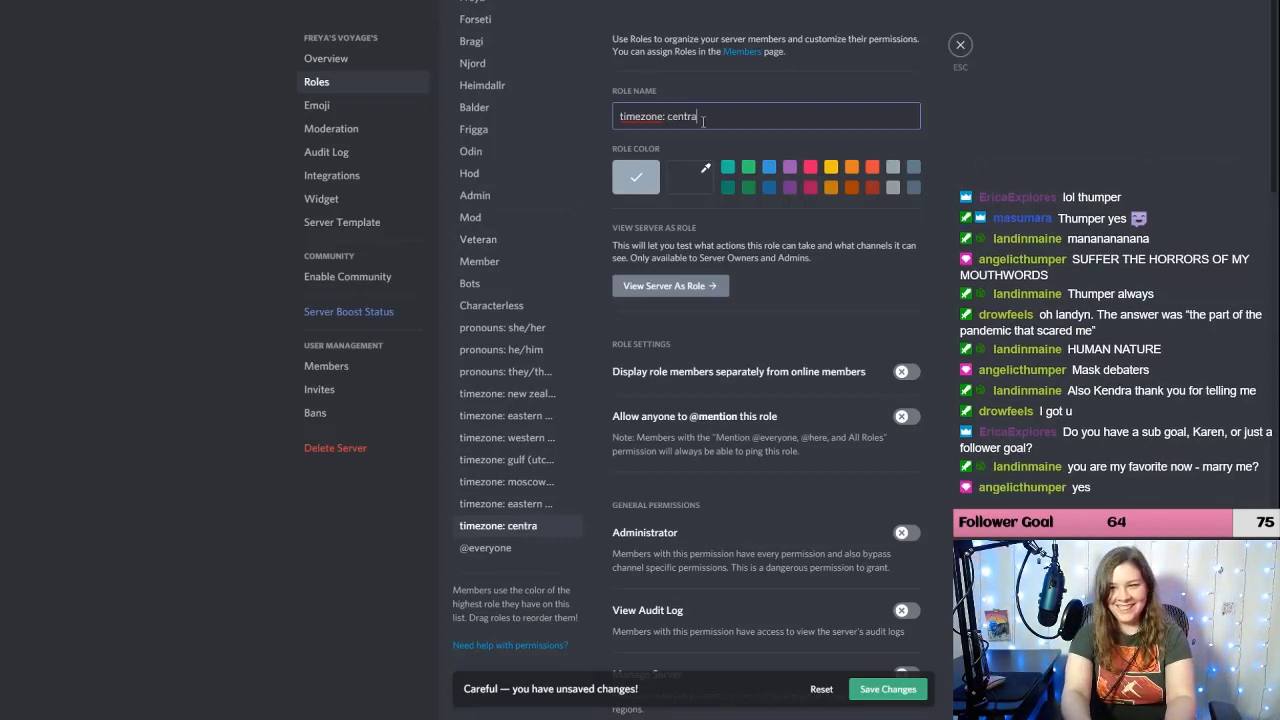
{"action": "type", "text": "l europe"}
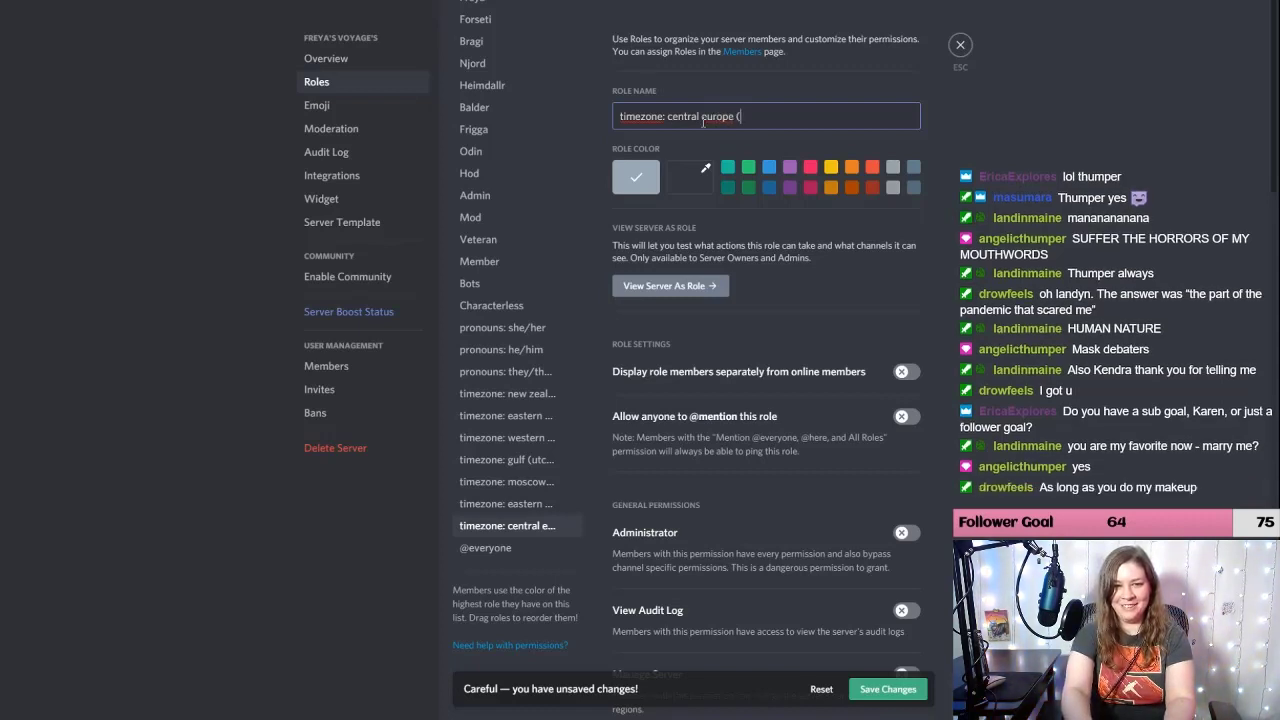
{"action": "type", "text": " (utc"}
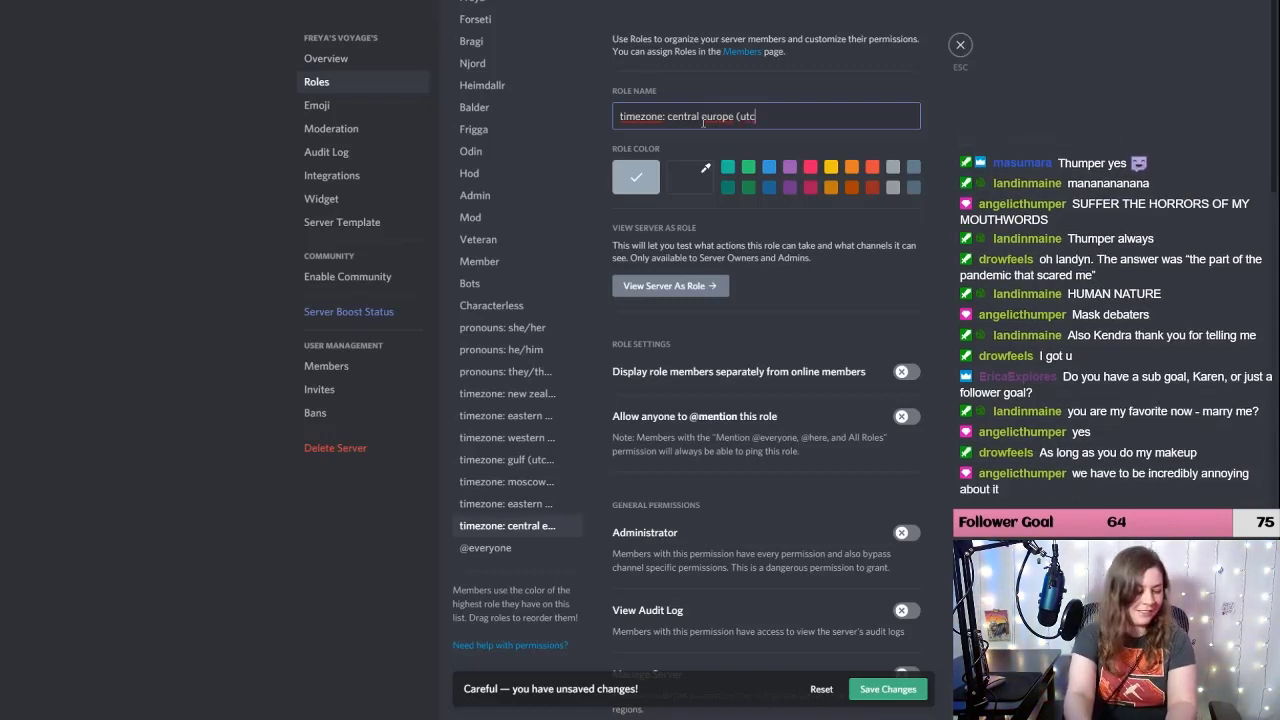
{"action": "type", "text": "+01)"}
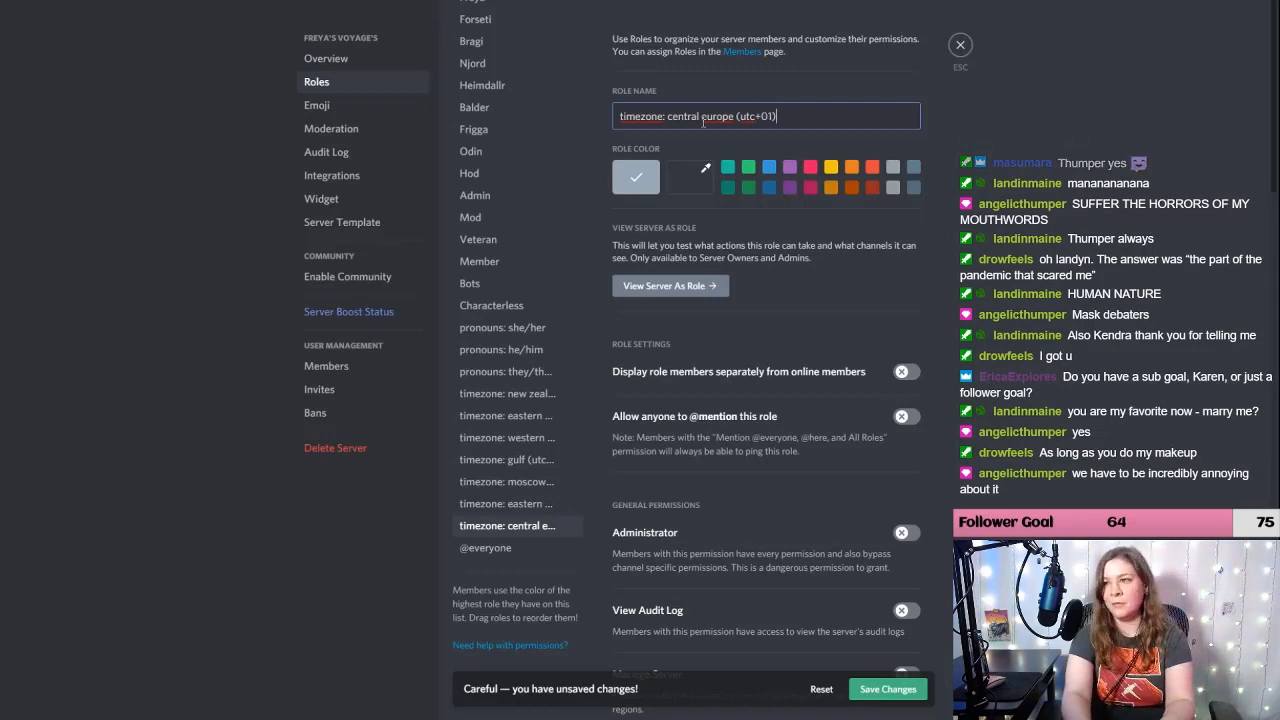
Step: Add a timezone role below the central europe one, named "timezone: greenwich (utc+01)"
{"action": "scroll", "coordinate": [519, 117], "scroll_direction": "up", "scroll_amount": 1}
{"action": "scroll", "coordinate": [519, 117], "scroll_direction": "up", "scroll_amount": 5}
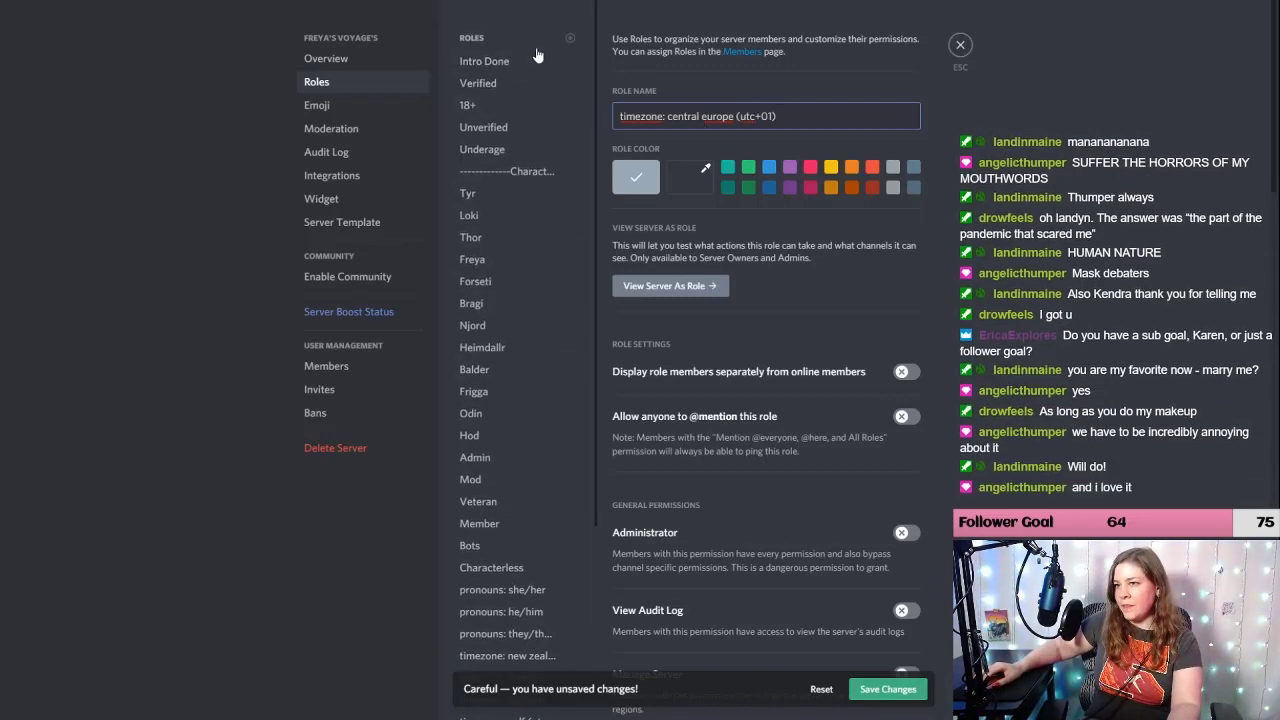
{"action": "left_click", "coordinate": [570, 38]}
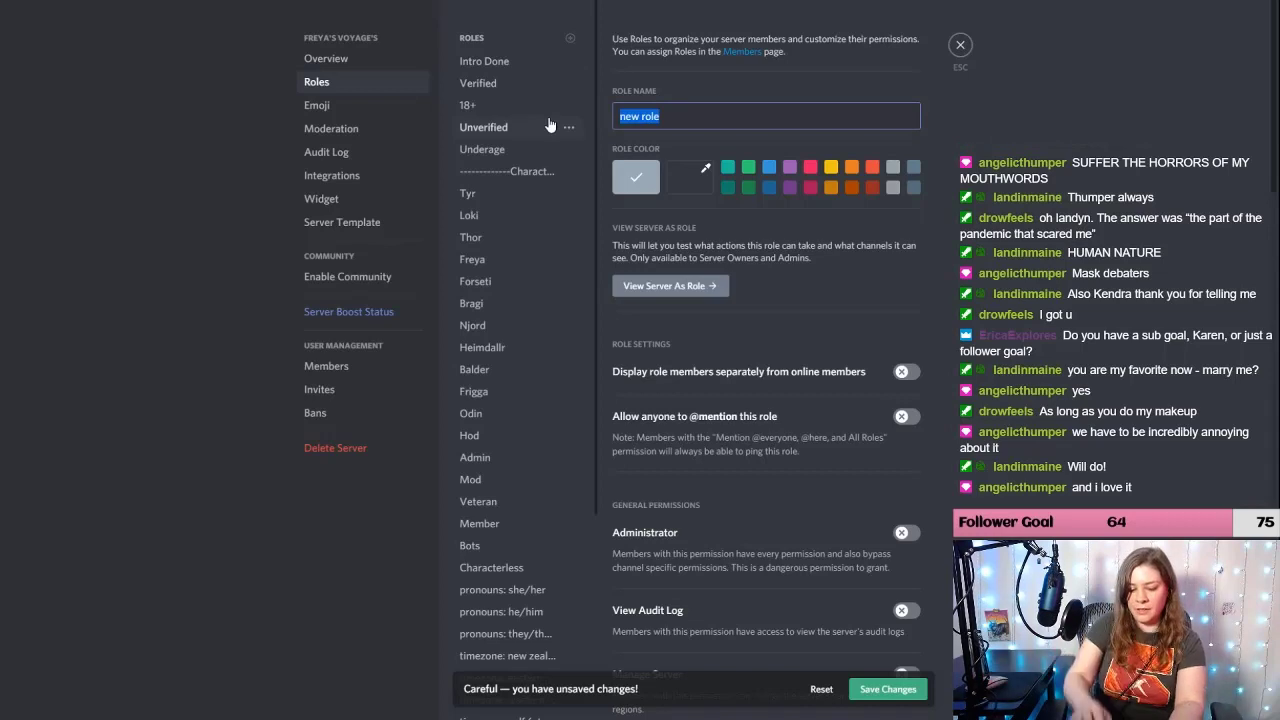
{"action": "type", "text": "timezone"}
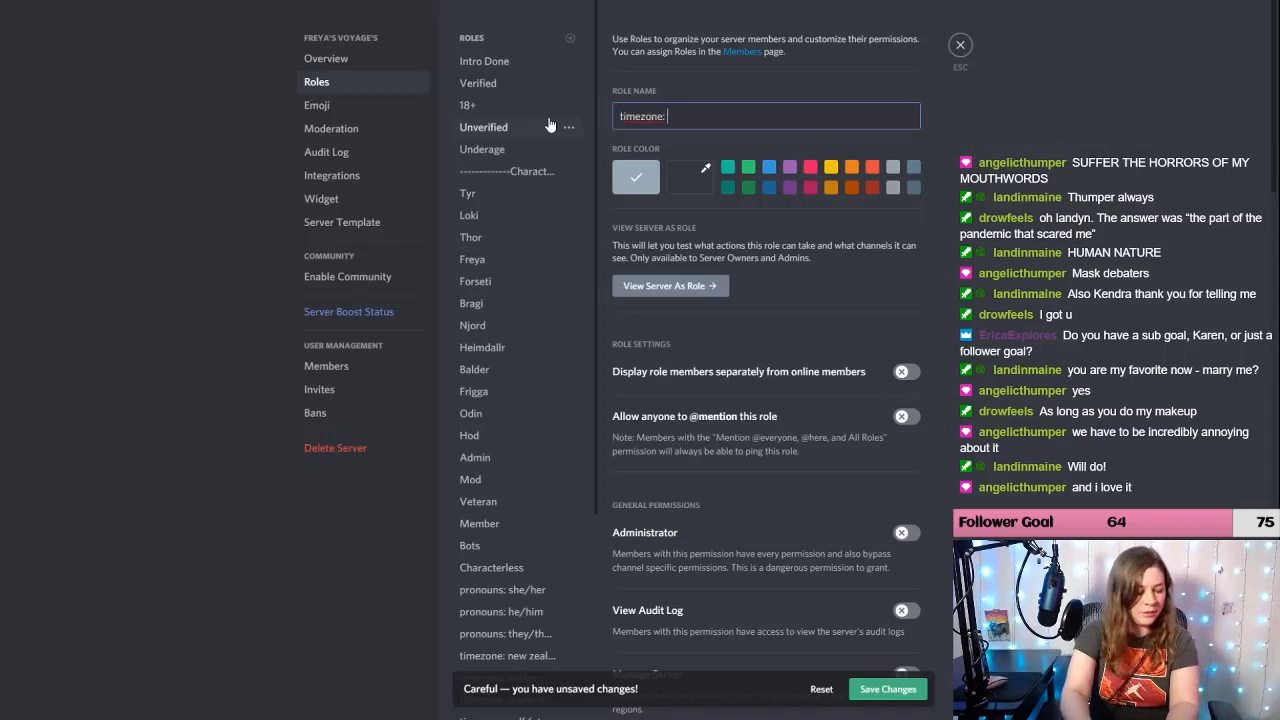
{"action": "type", "text": ": gr"}
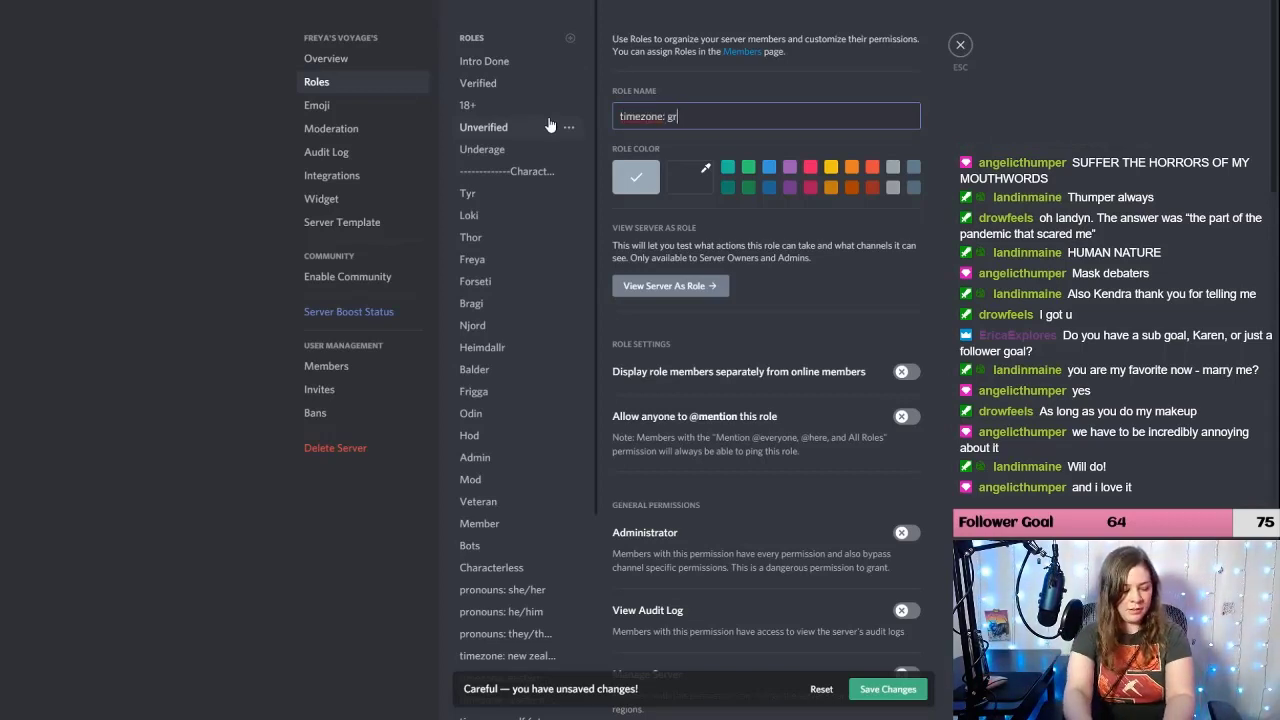
{"action": "type", "text": "eenwitch (utc+01"}
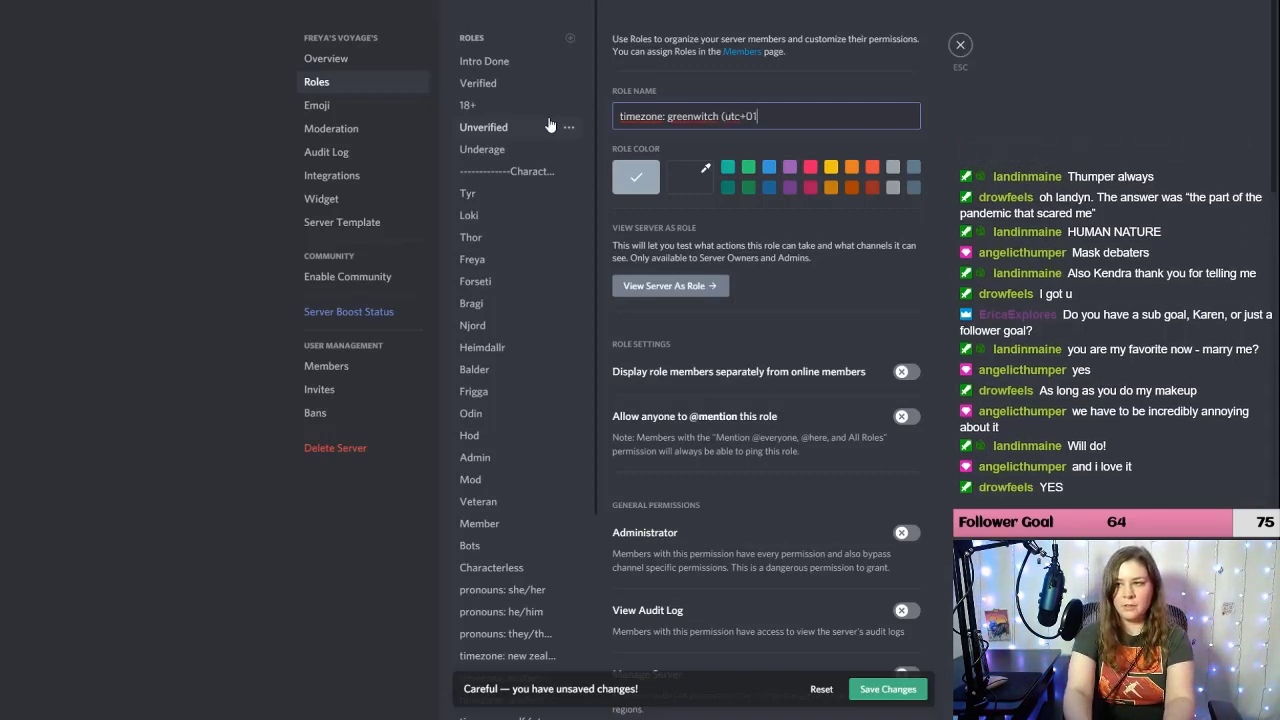
{"action": "left_click", "coordinate": [712, 117]}
{"action": "key", "text": "BackSpace"}
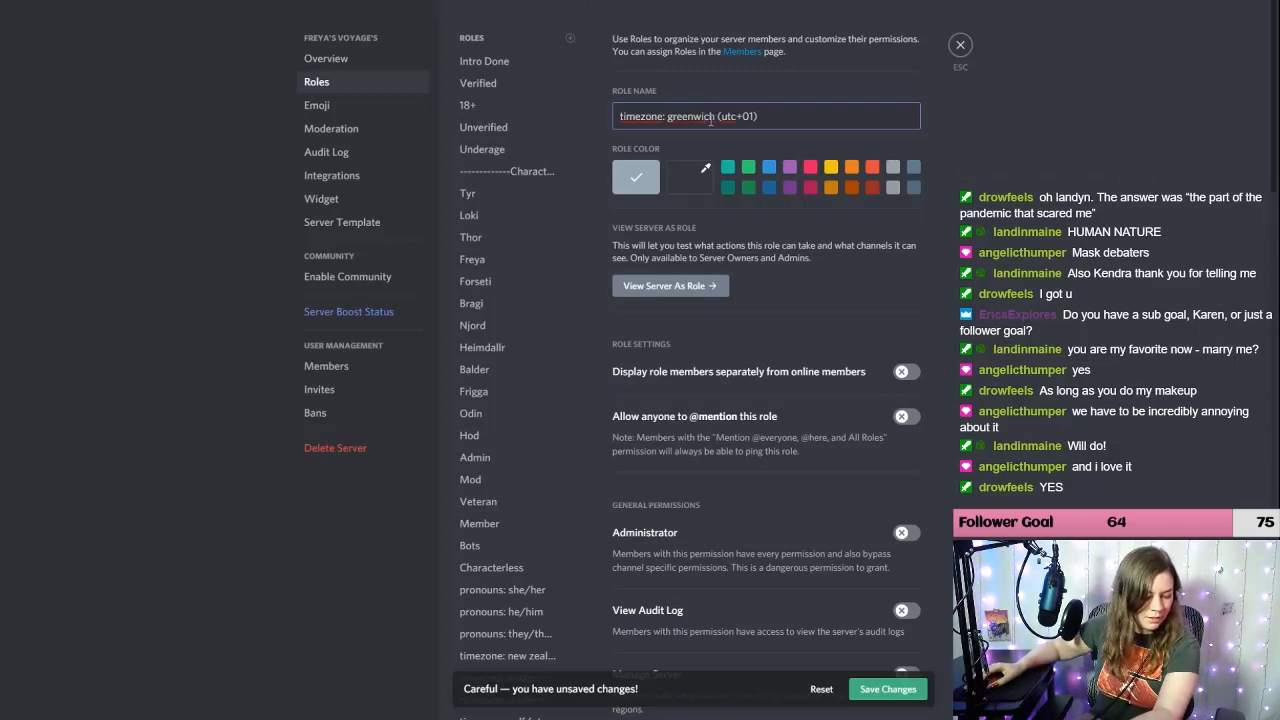
Step: Add a timezone role below the greenwich one, named "timezone: brazilia (utc-03)"
{"action": "left_click", "coordinate": [570, 38]}
{"action": "type", "text": "t"}
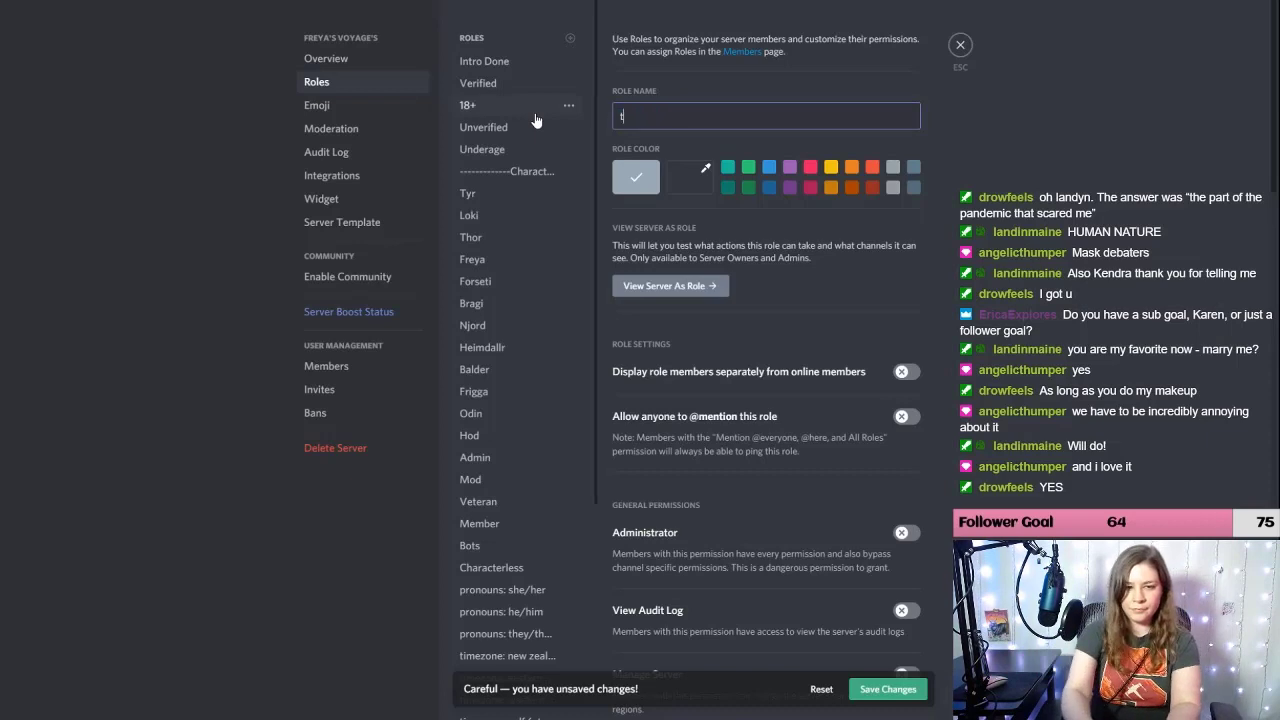
{"action": "type", "text": "imezone:"}
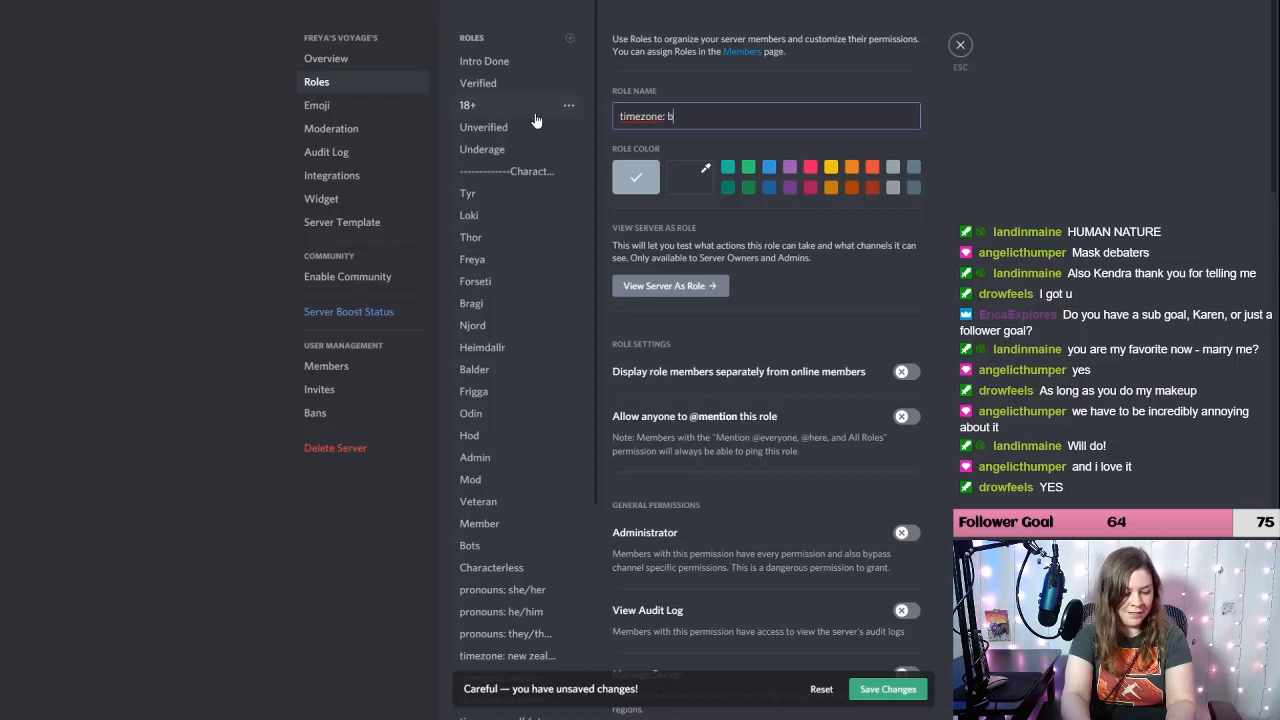
{"action": "type", "text": "brazilia"}
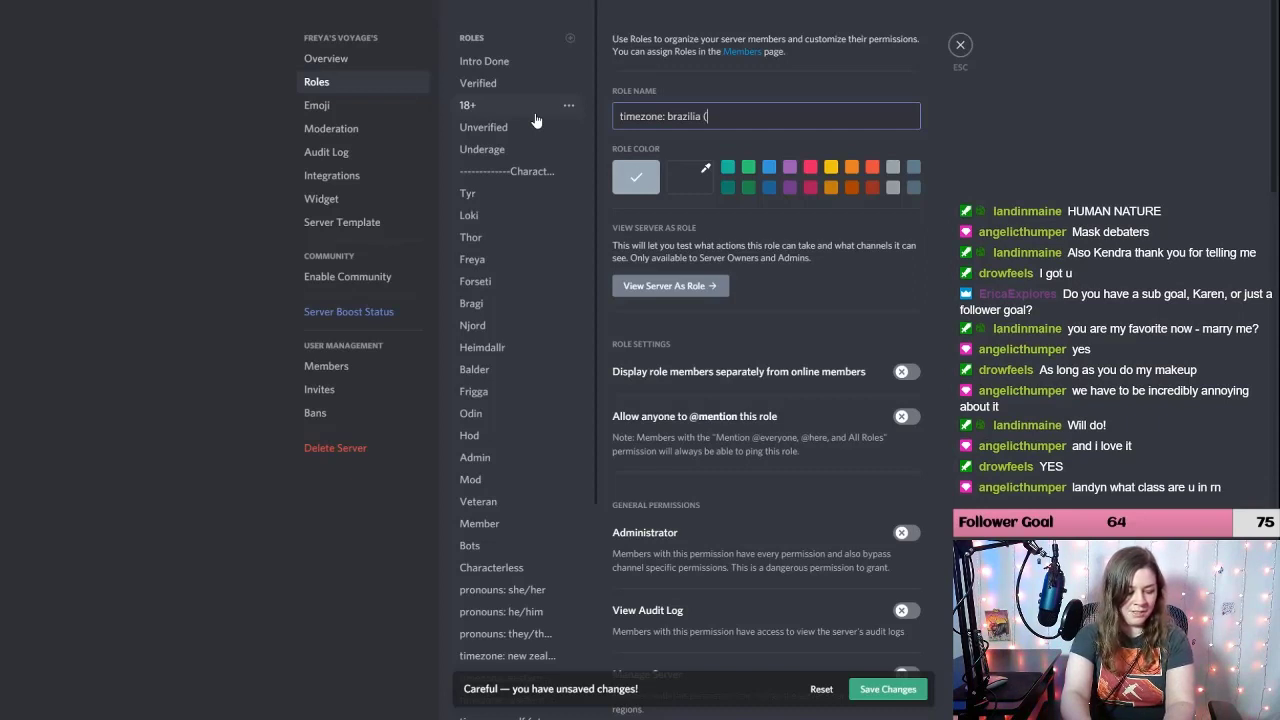
{"action": "type", "text": " (utc-03"}
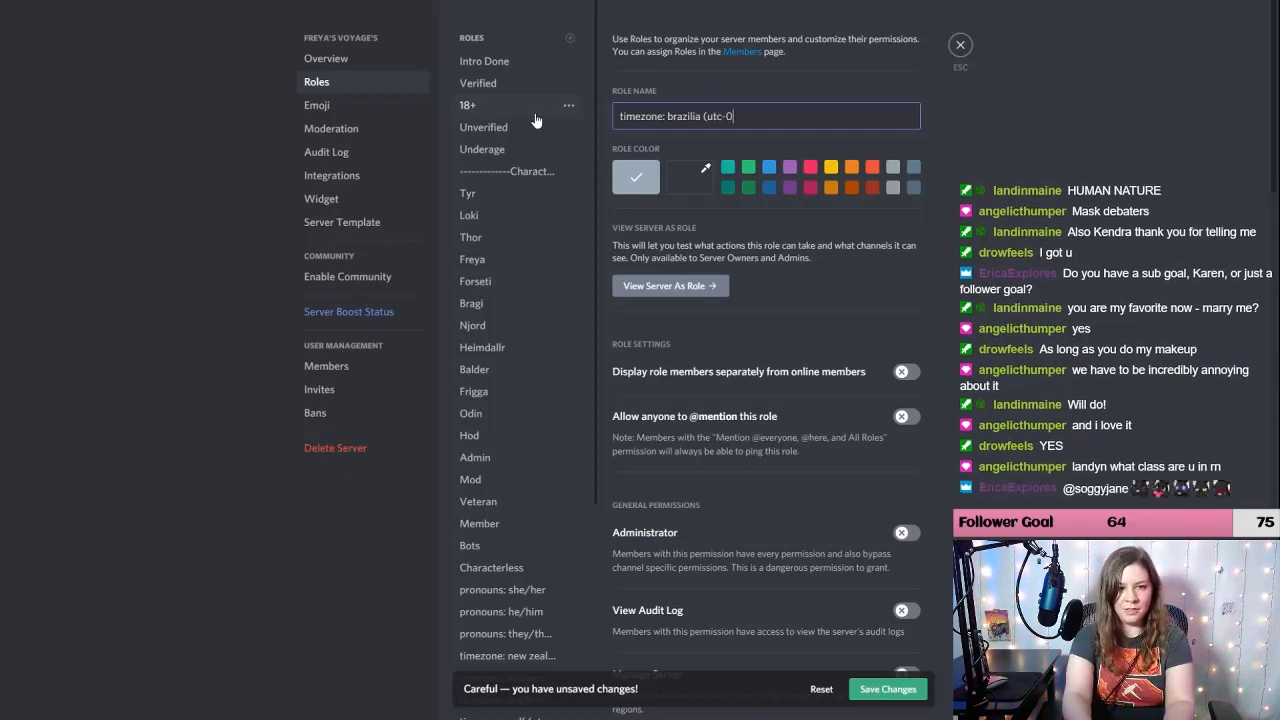
Step: Add a timezone role below the brazilia one, named "timezone: amazon (utc-04)"
{"action": "left_click", "coordinate": [568, 43]}
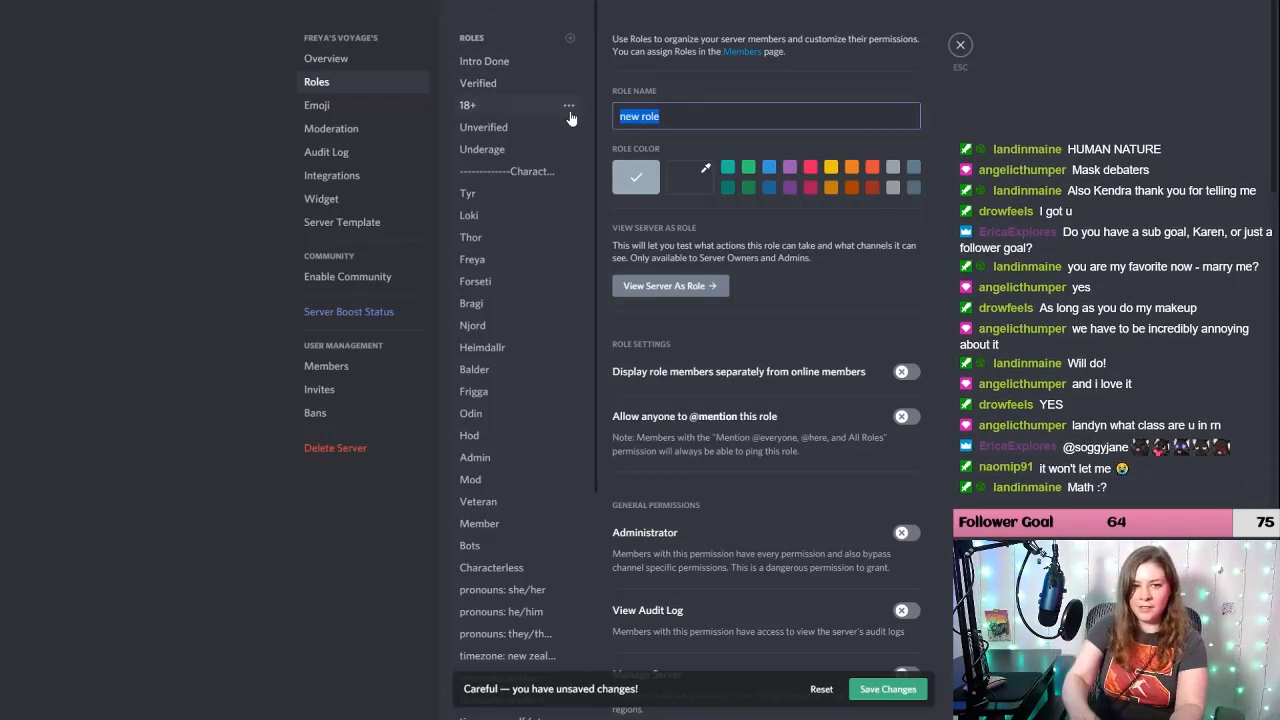
{"action": "type", "text": "timezone:"}
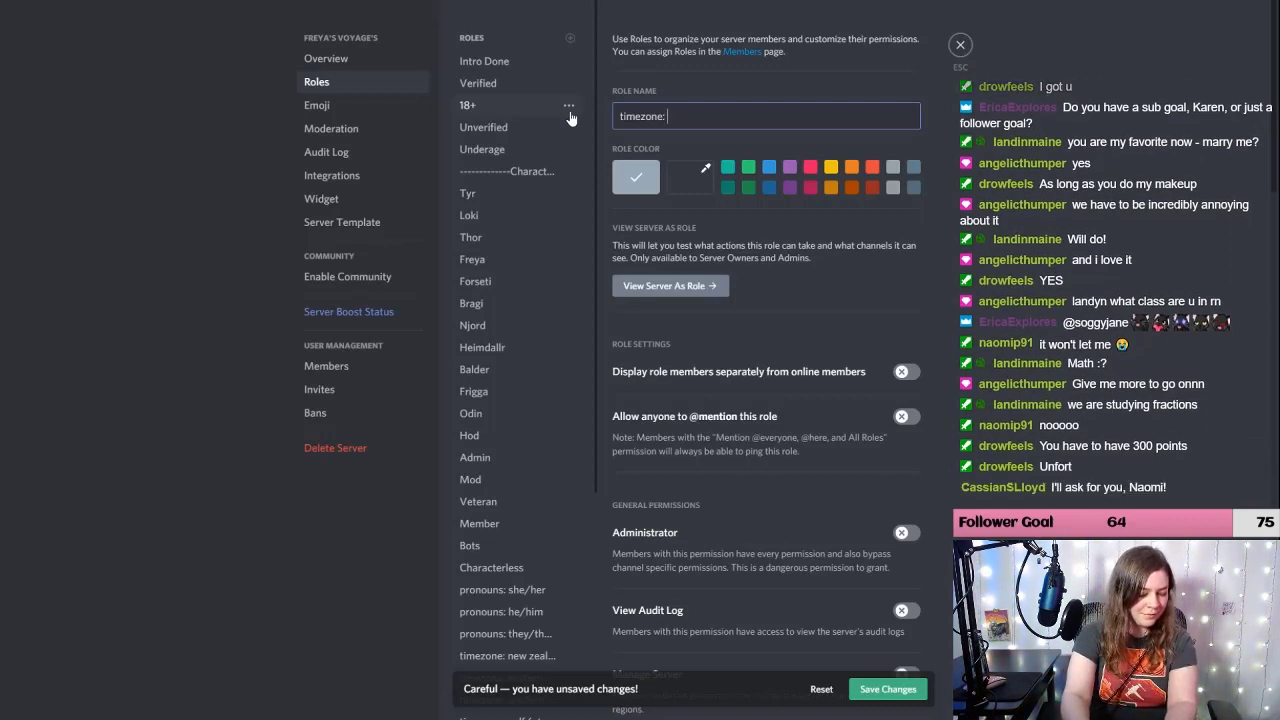
{"action": "scroll", "coordinate": [565, 131], "scroll_direction": "down", "scroll_amount": 5}
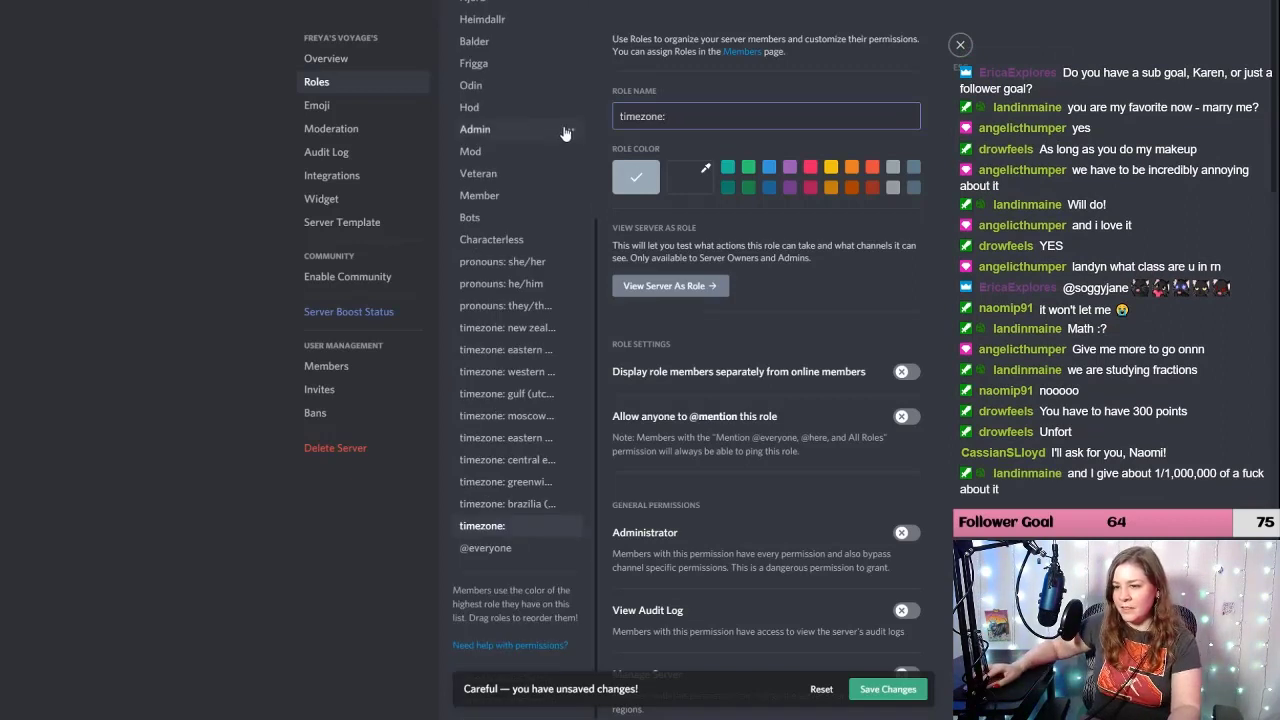
{"action": "type", "text": "ama"}
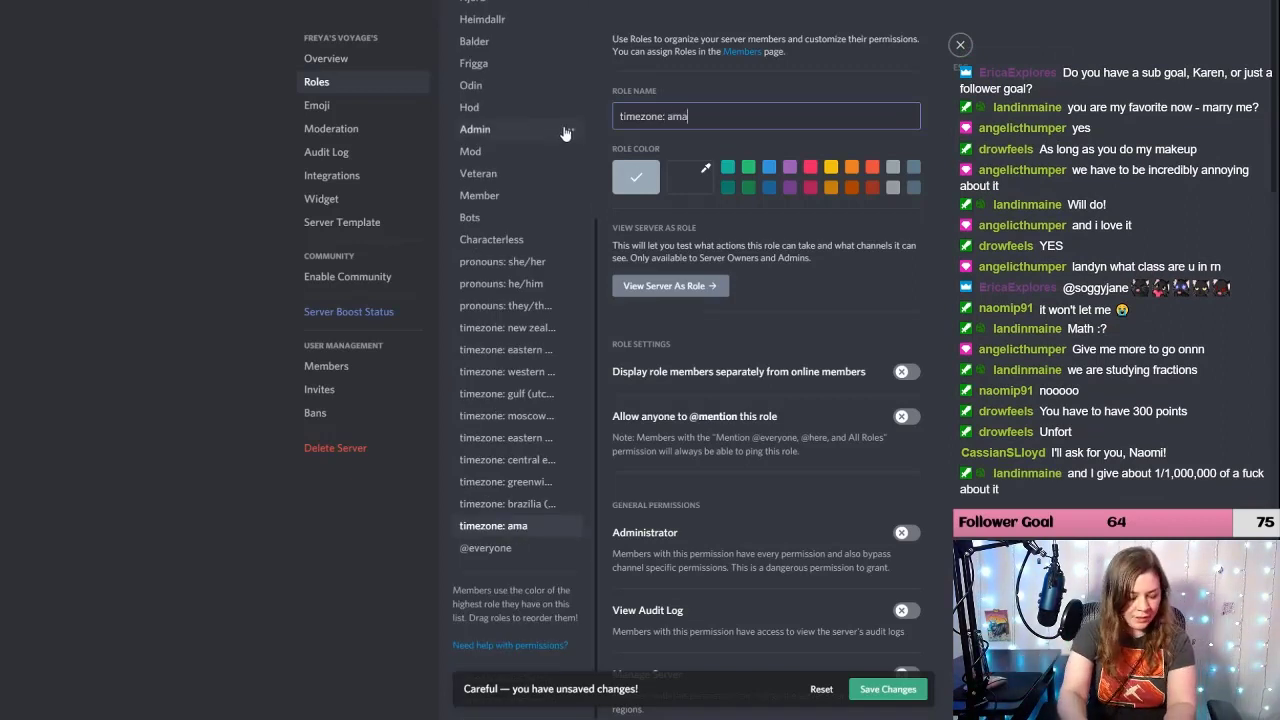
{"action": "type", "text": "zon (utc-04"}
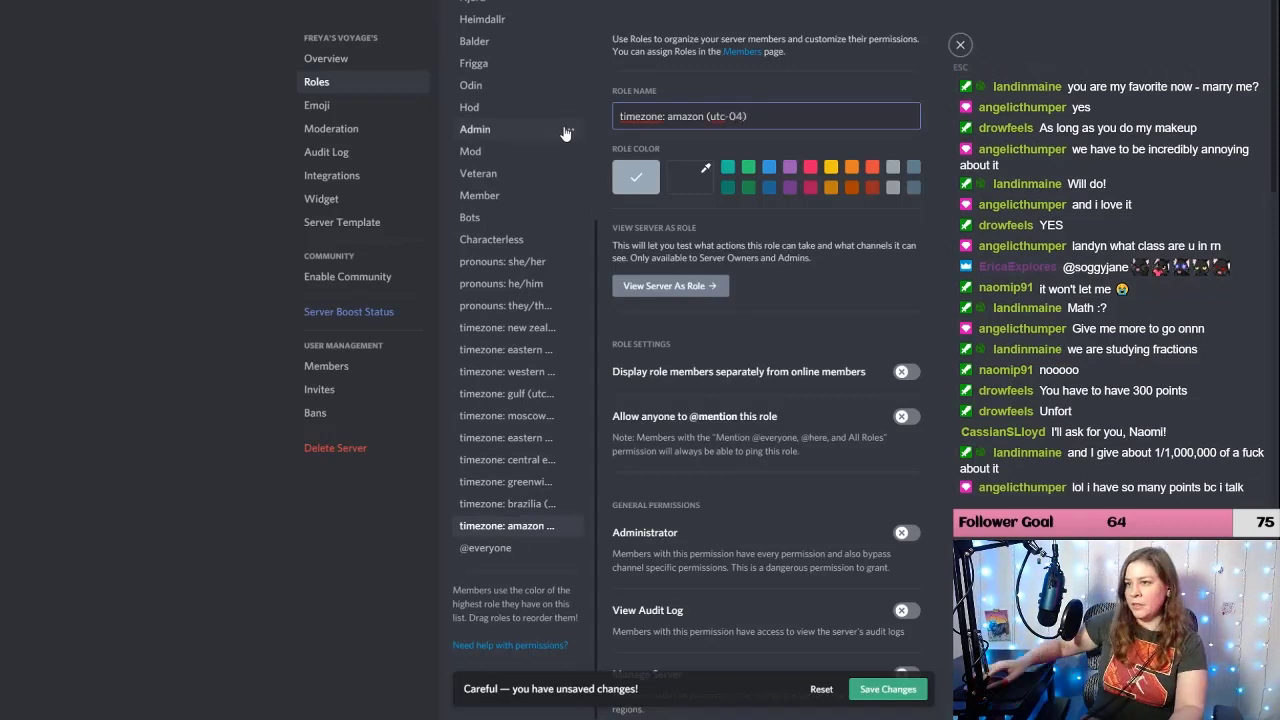
Step: Add a timezone role below the amazon one, named "timezone: (eastern america utc-05)"
{"action": "scroll", "coordinate": [570, 70], "scroll_direction": "up", "scroll_amount": 3}
{"action": "scroll", "coordinate": [570, 74], "scroll_direction": "up", "scroll_amount": 1}
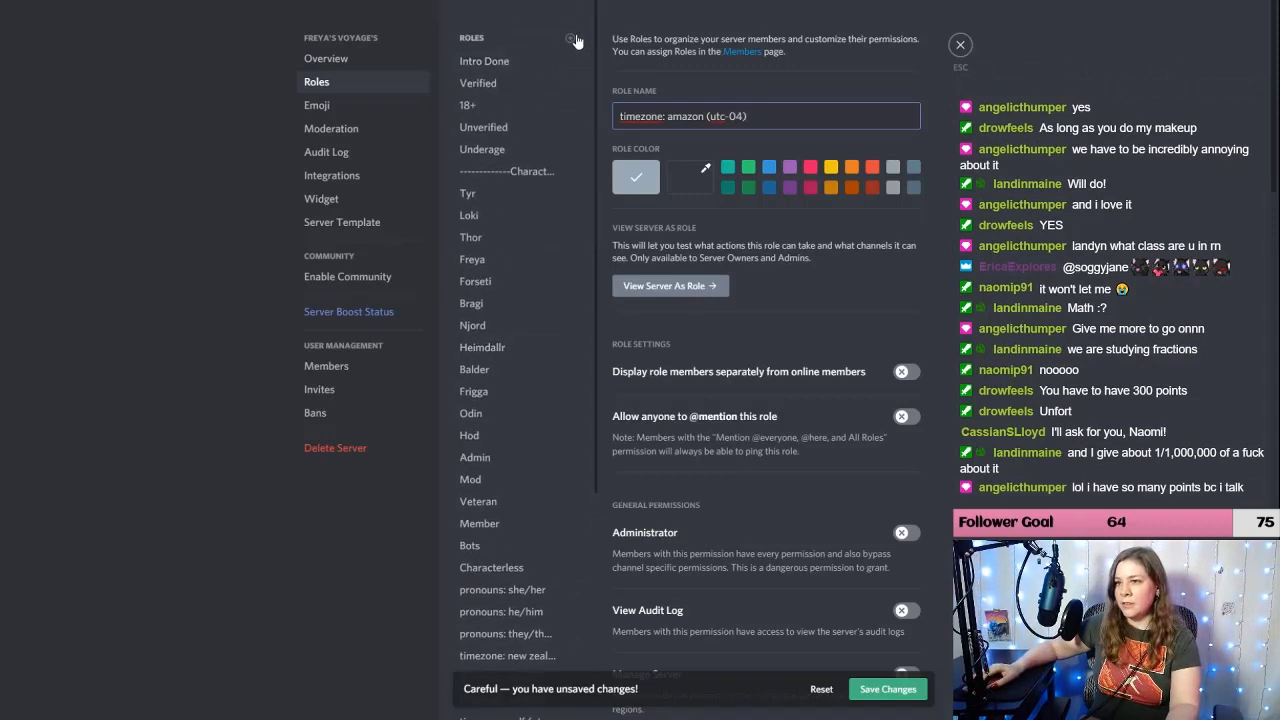
{"action": "left_click", "coordinate": [570, 37]}
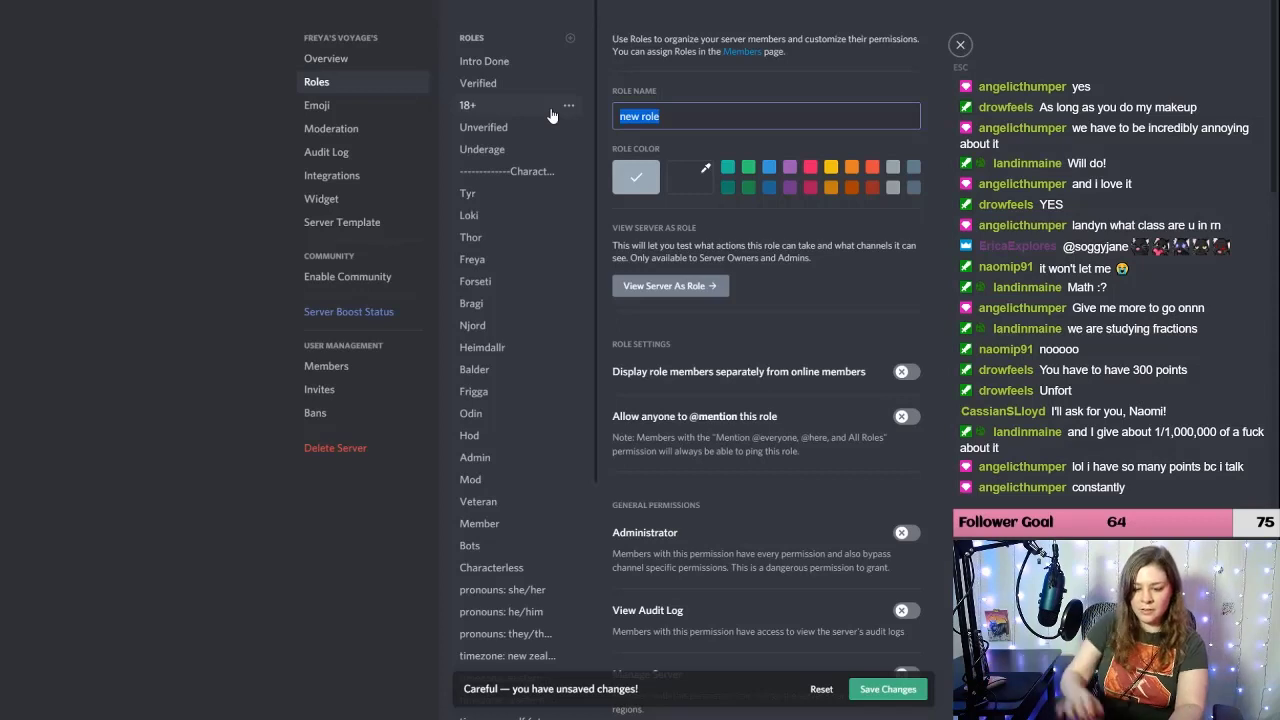
{"action": "type", "text": "timezone ("}
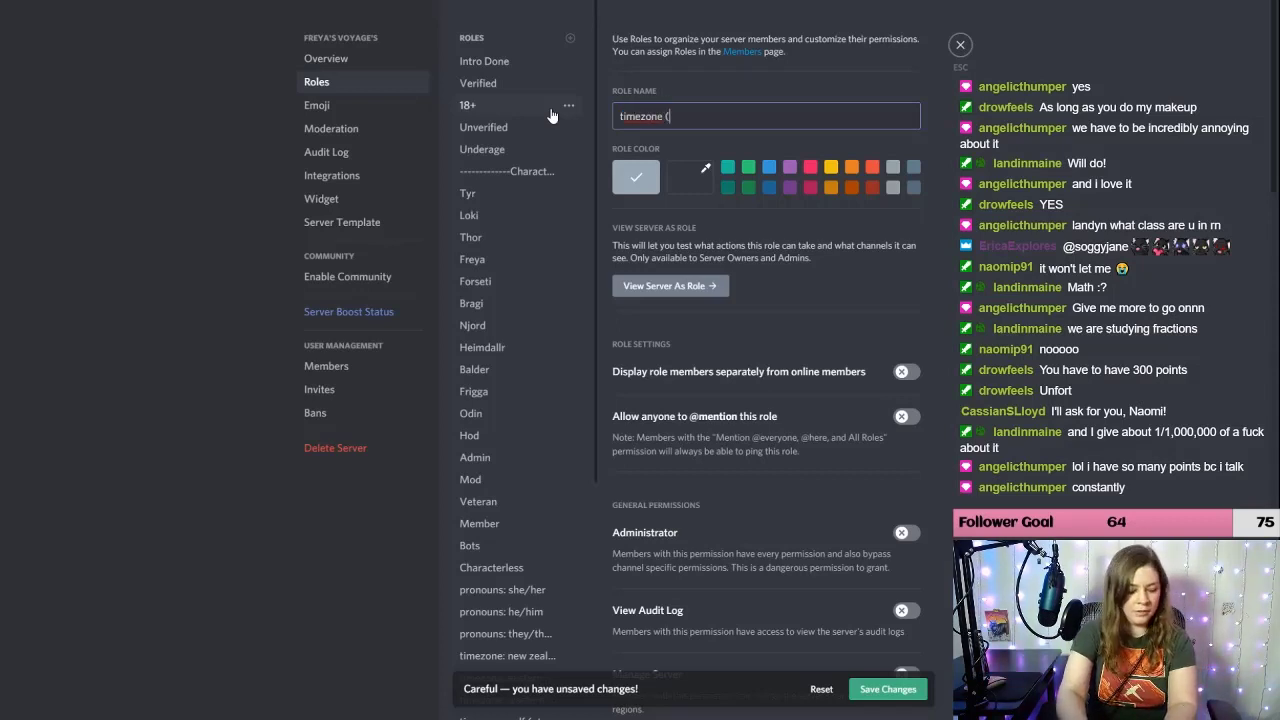
{"action": "type", "text": "eastern america u"}
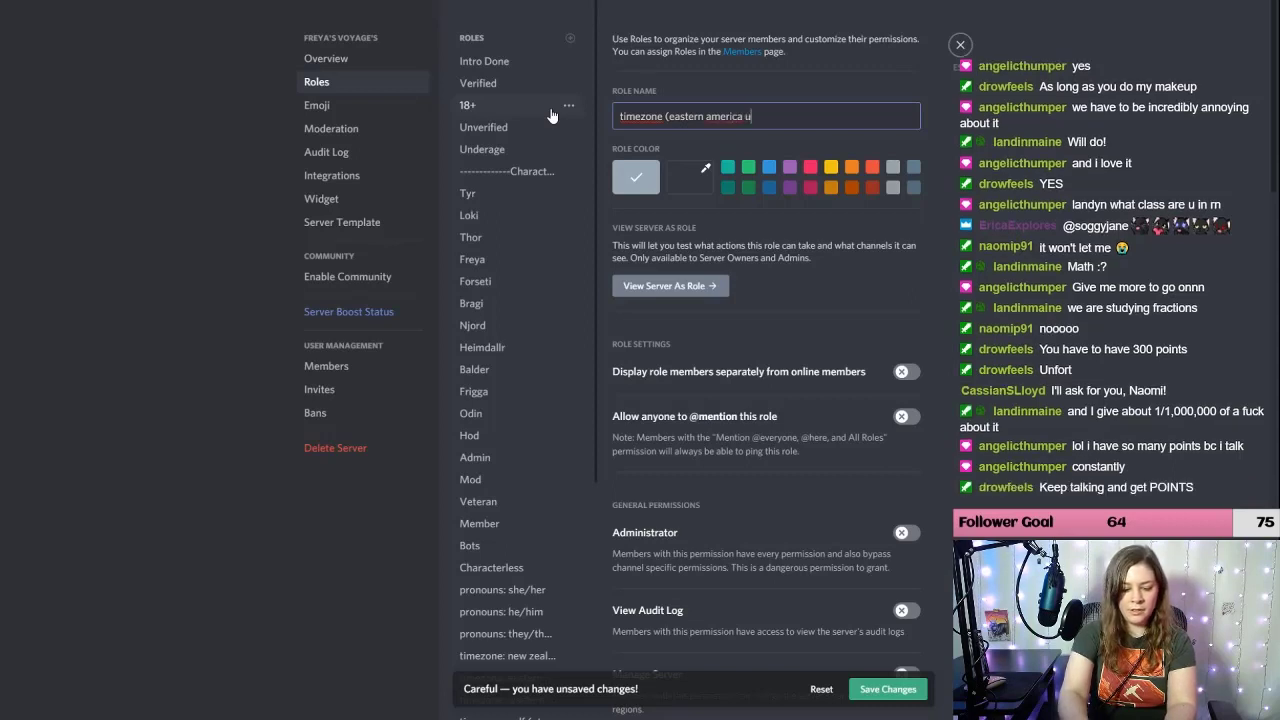
{"action": "type", "text": "ct-05"}
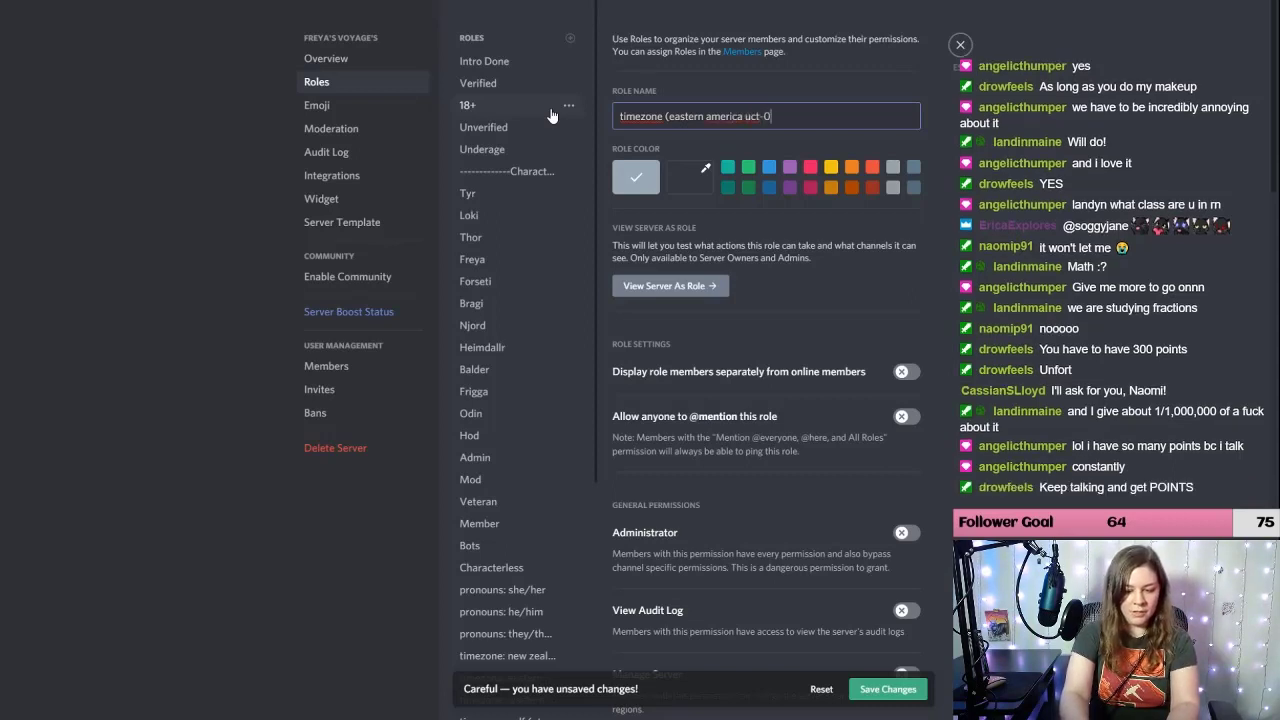
{"action": "left_click", "coordinate": [761, 116]}
{"action": "key", "text": "BackSpace"}
{"action": "key", "text": "BackSpace"}
{"action": "type", "text": "tc"}
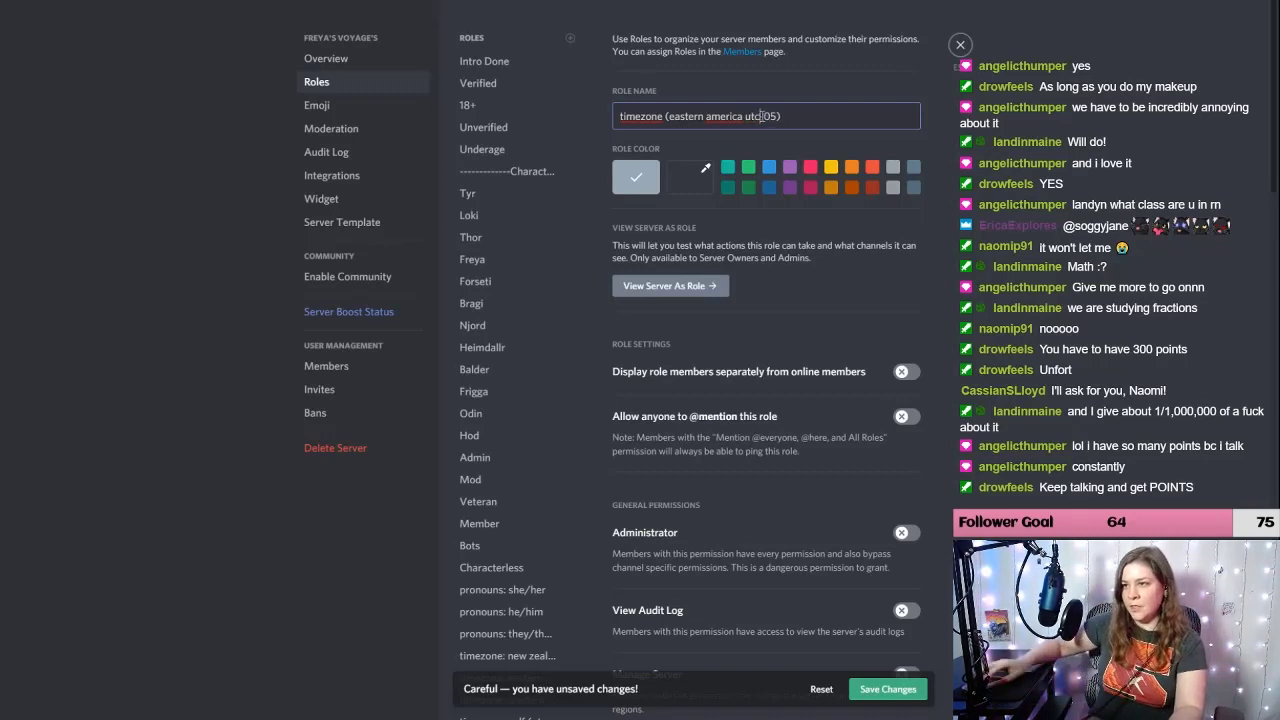
{"action": "left_click", "coordinate": [664, 116]}
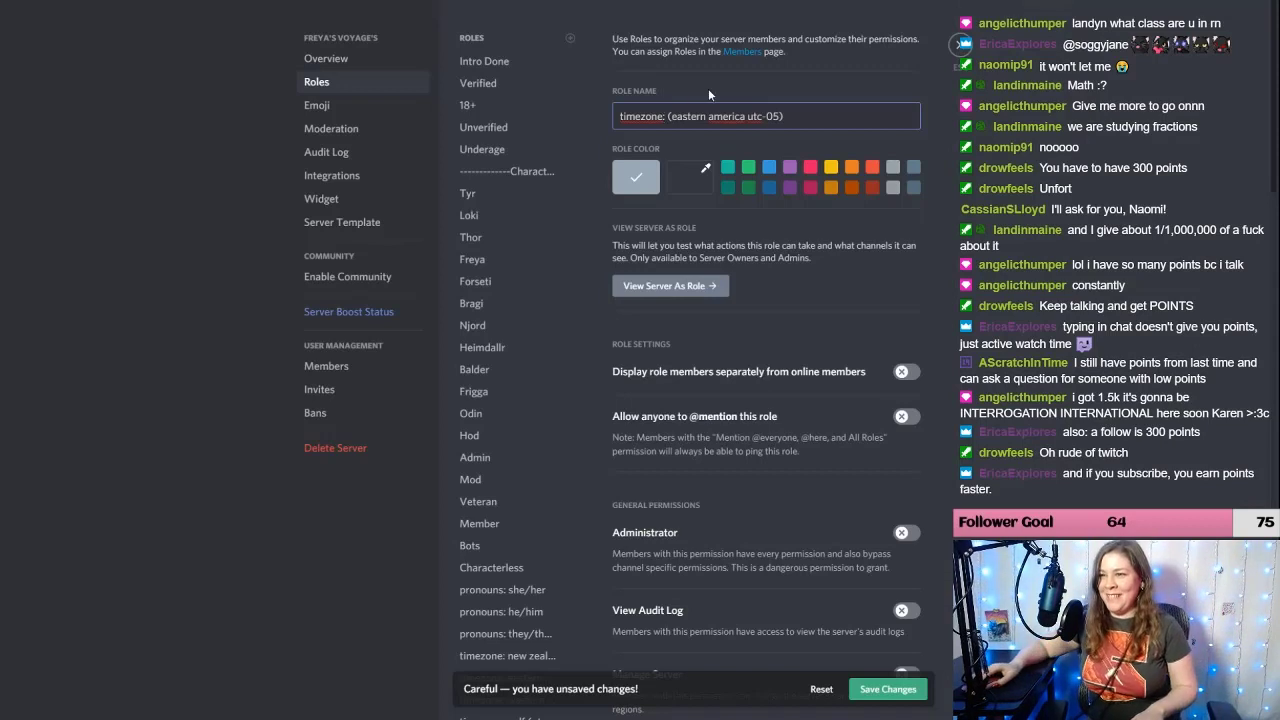
Step: Add another role below the eastern america one, named just "timezone:"
{"action": "left_click", "coordinate": [570, 37]}
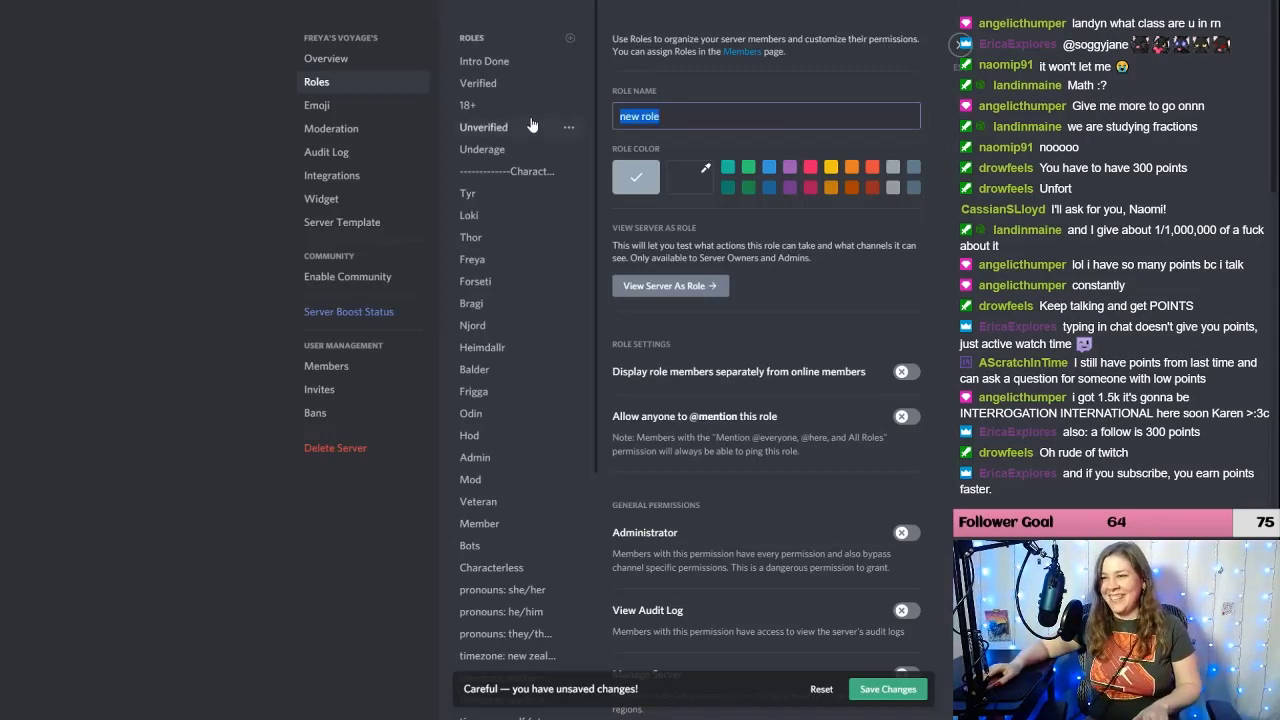
{"action": "type", "text": "timezone:"}
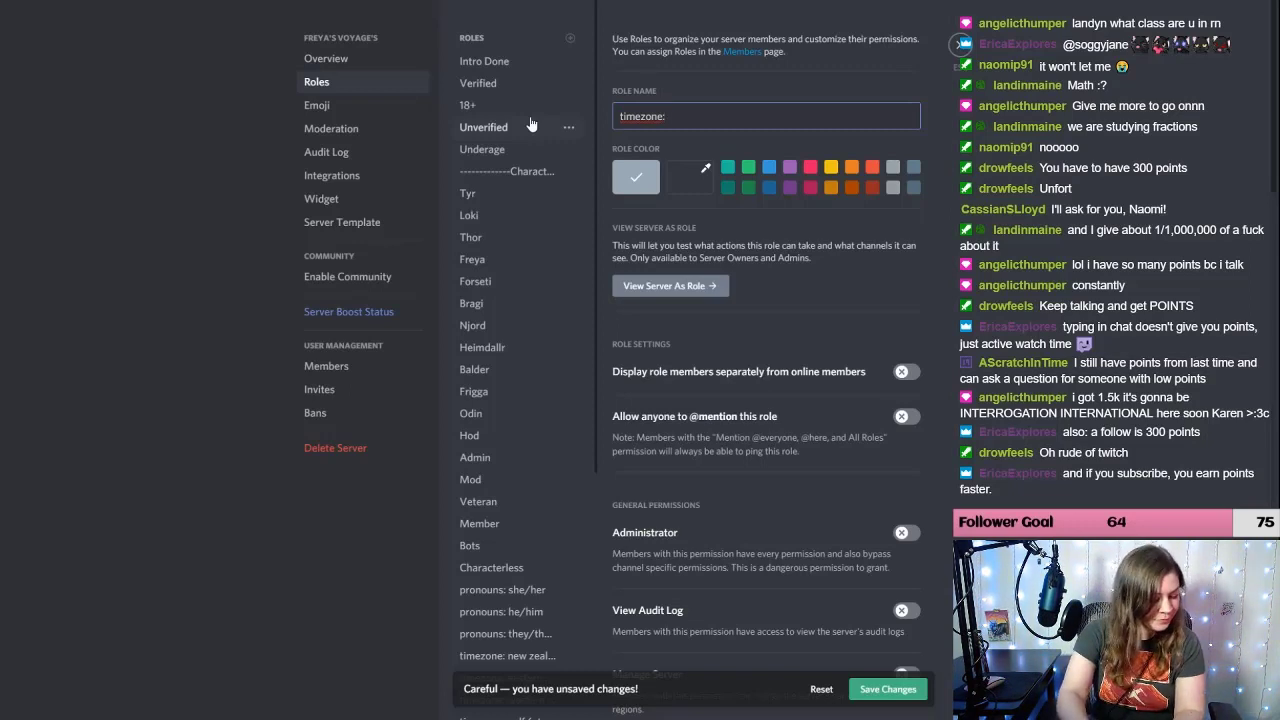
Step: Correct the parentheses in the eastern america role's name so it reads "timezone: eastern america (utc-05)"
{"action": "scroll", "coordinate": [535, 230], "scroll_direction": "down", "scroll_amount": 4}
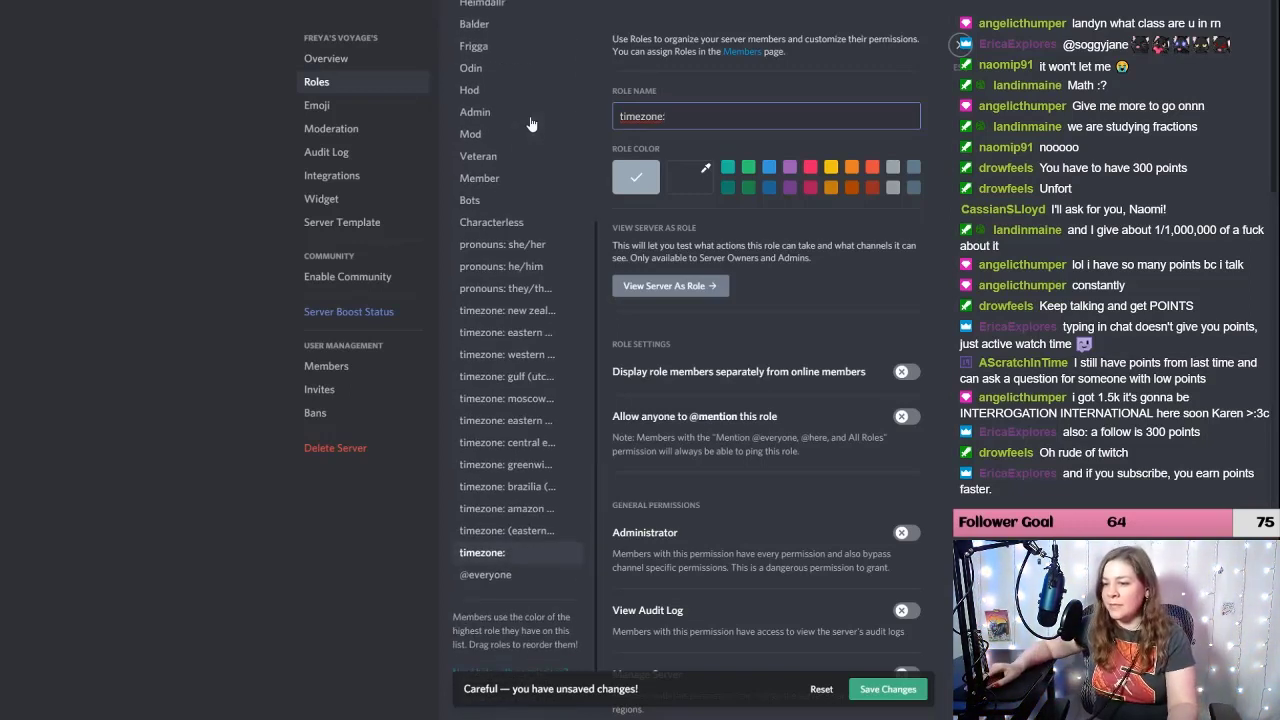
{"action": "left_click", "coordinate": [505, 503]}
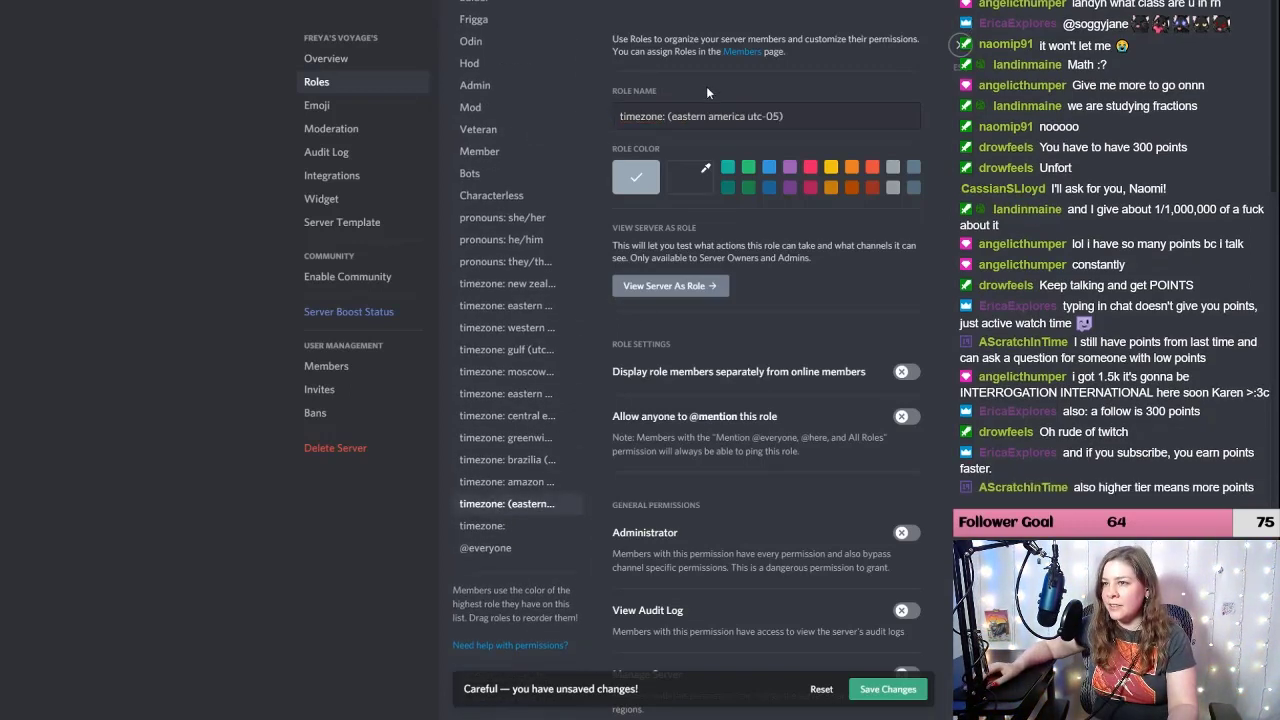
{"action": "key", "text": "BackSpace"}
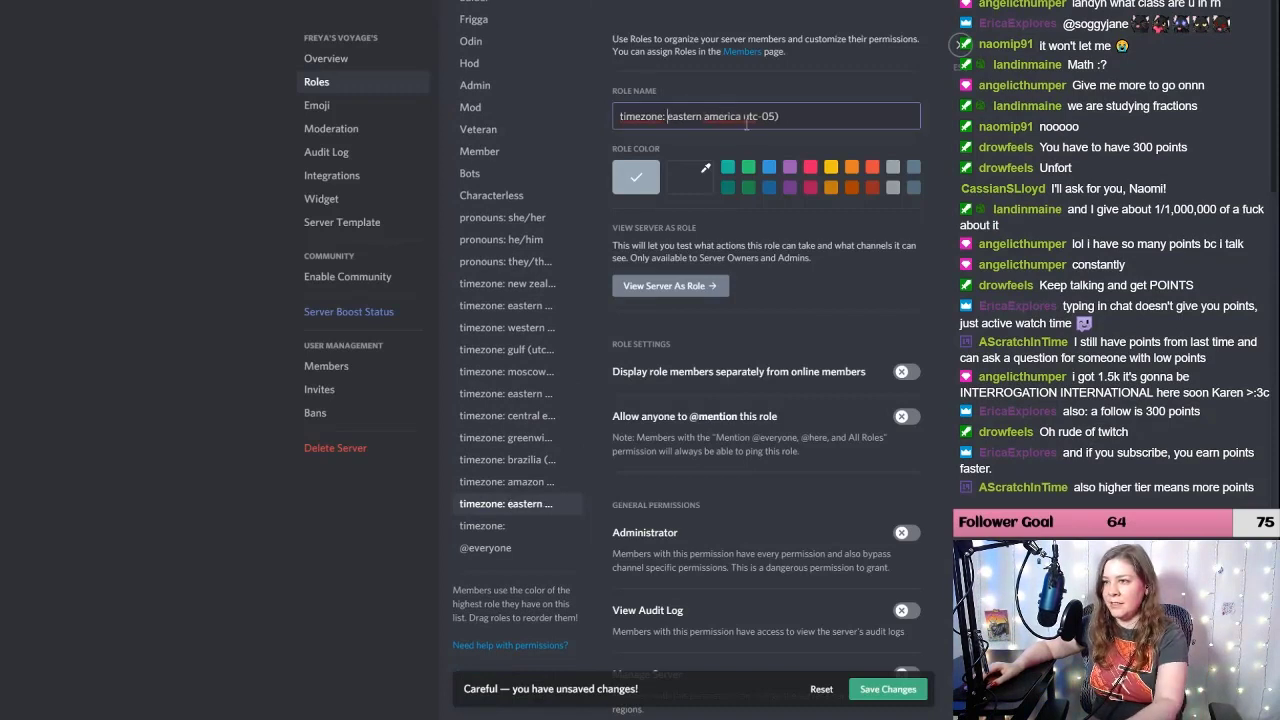
{"action": "type", "text": "("}
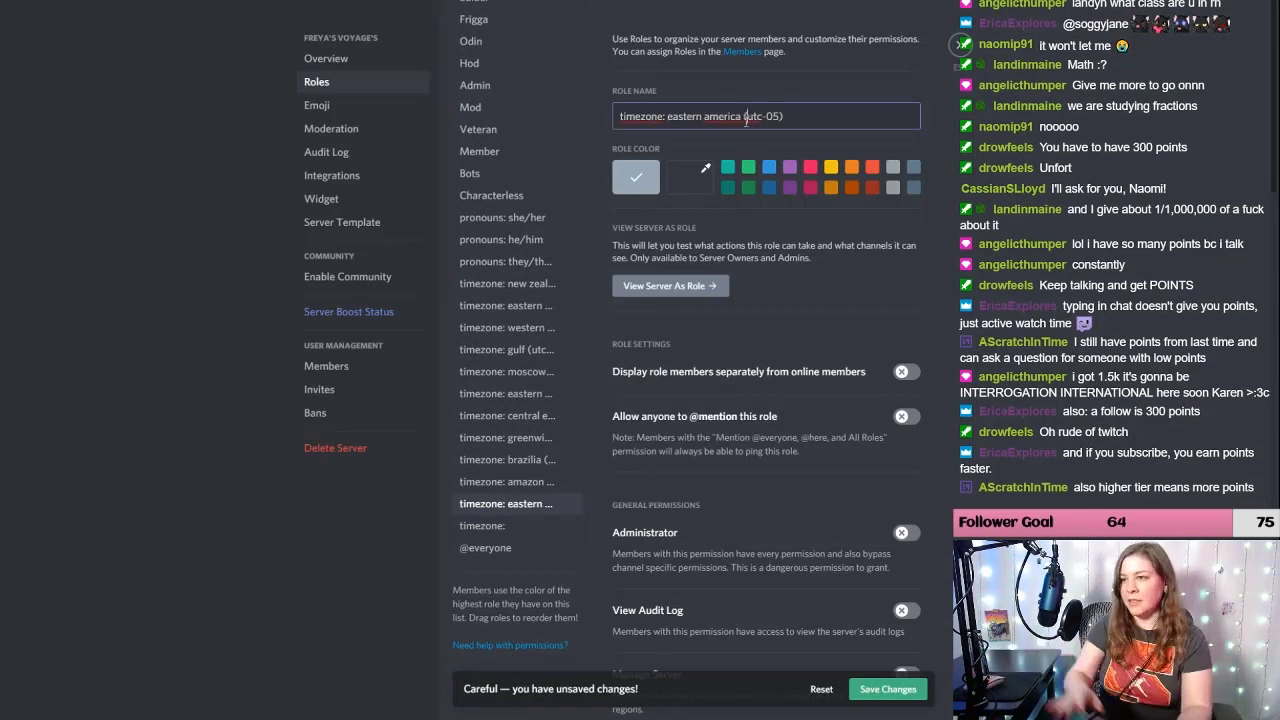
Step: Add a new timezone role named "timezone: central america (utc-06)"
{"action": "scroll", "coordinate": [547, 207], "scroll_direction": "up", "scroll_amount": 5}
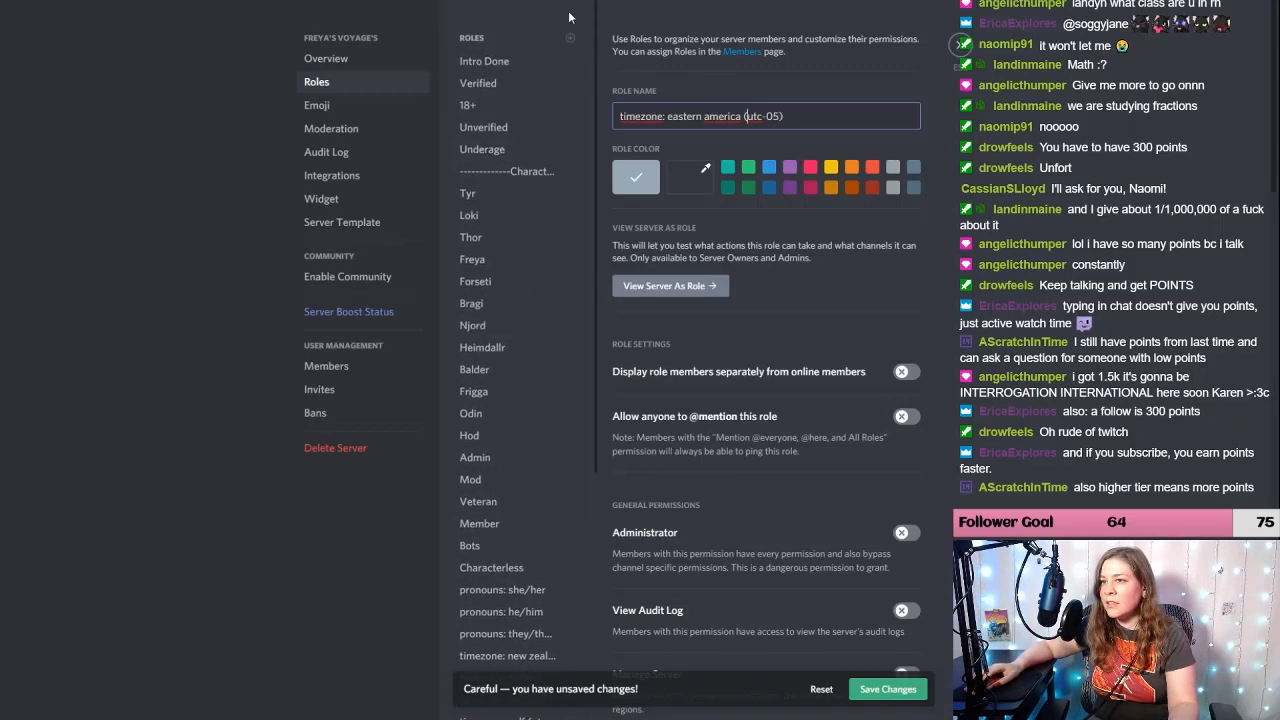
{"action": "left_click", "coordinate": [570, 37]}
{"action": "triple_click", "coordinate": [726, 113]}
{"action": "type", "text": "t"}
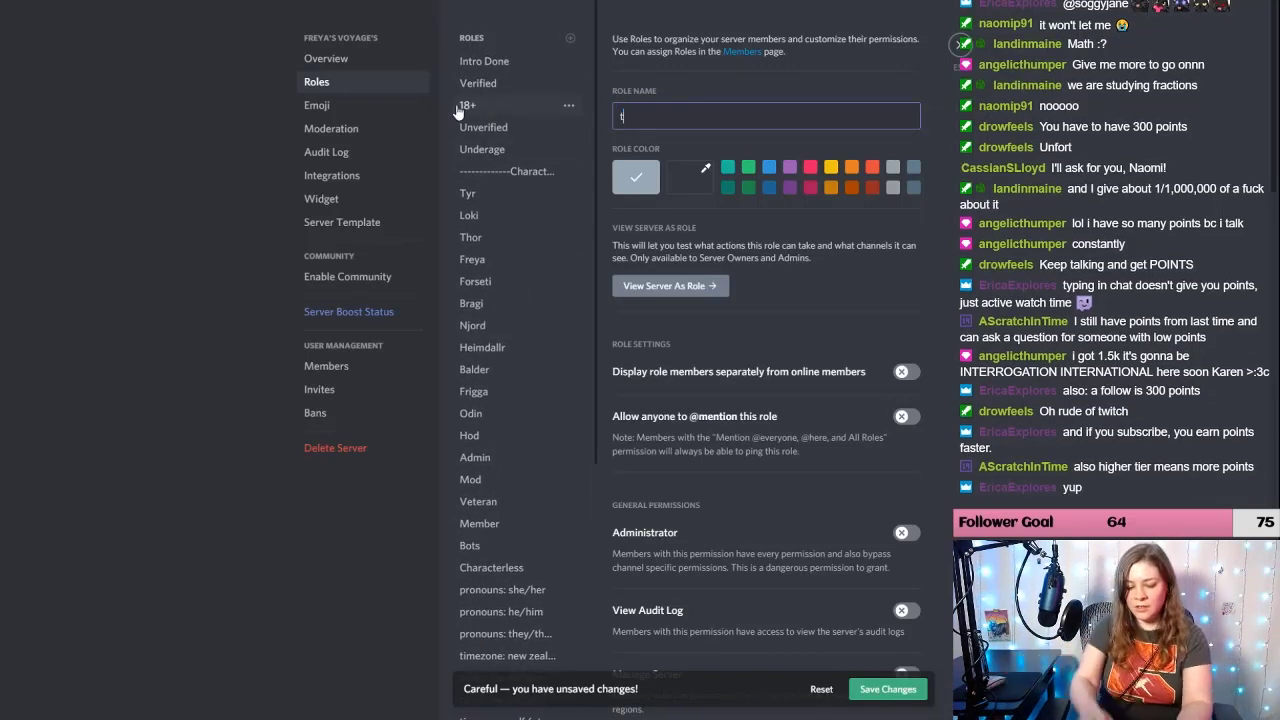
{"action": "type", "text": "imezone:"}
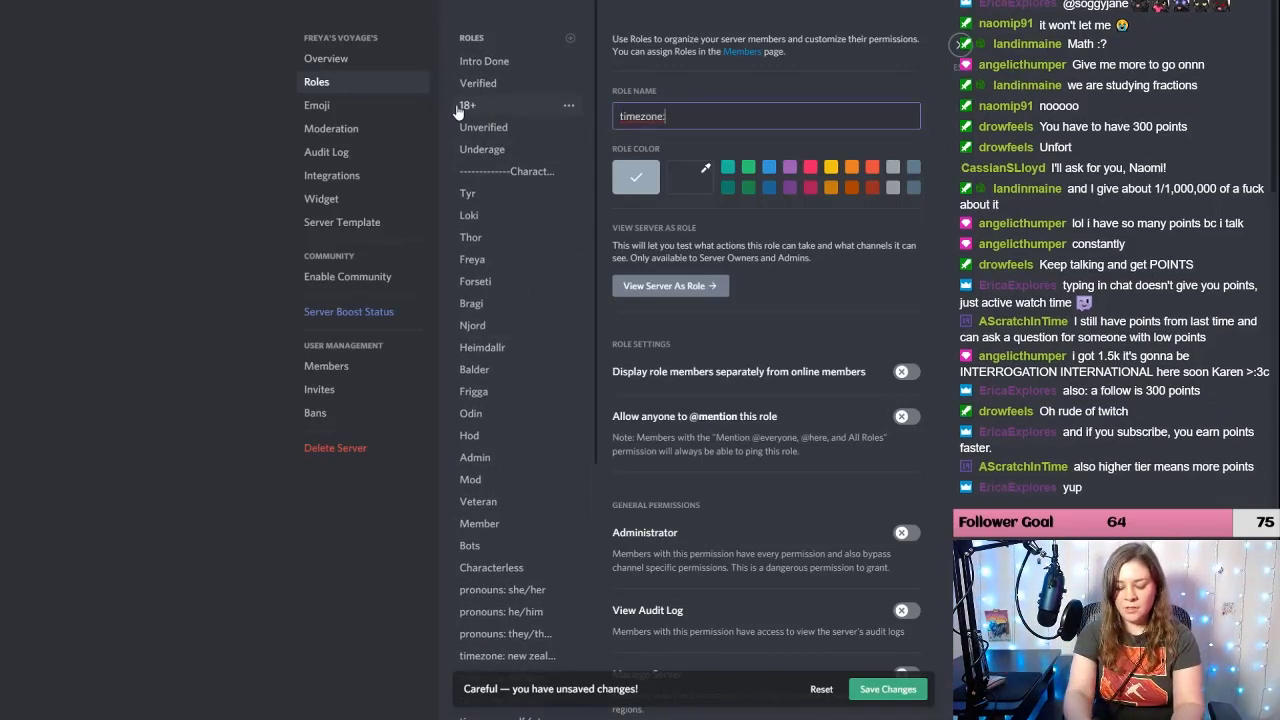
{"action": "type", "text": " central america (utc"}
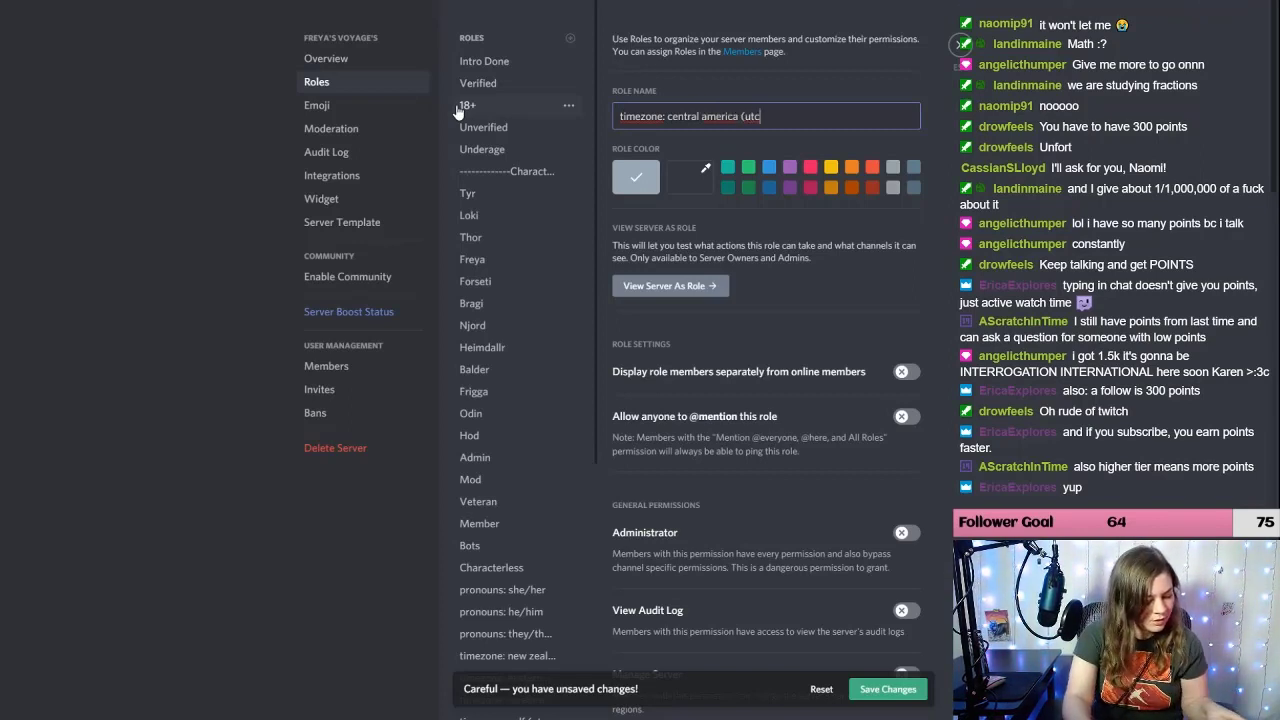
{"action": "type", "text": "-06)"}
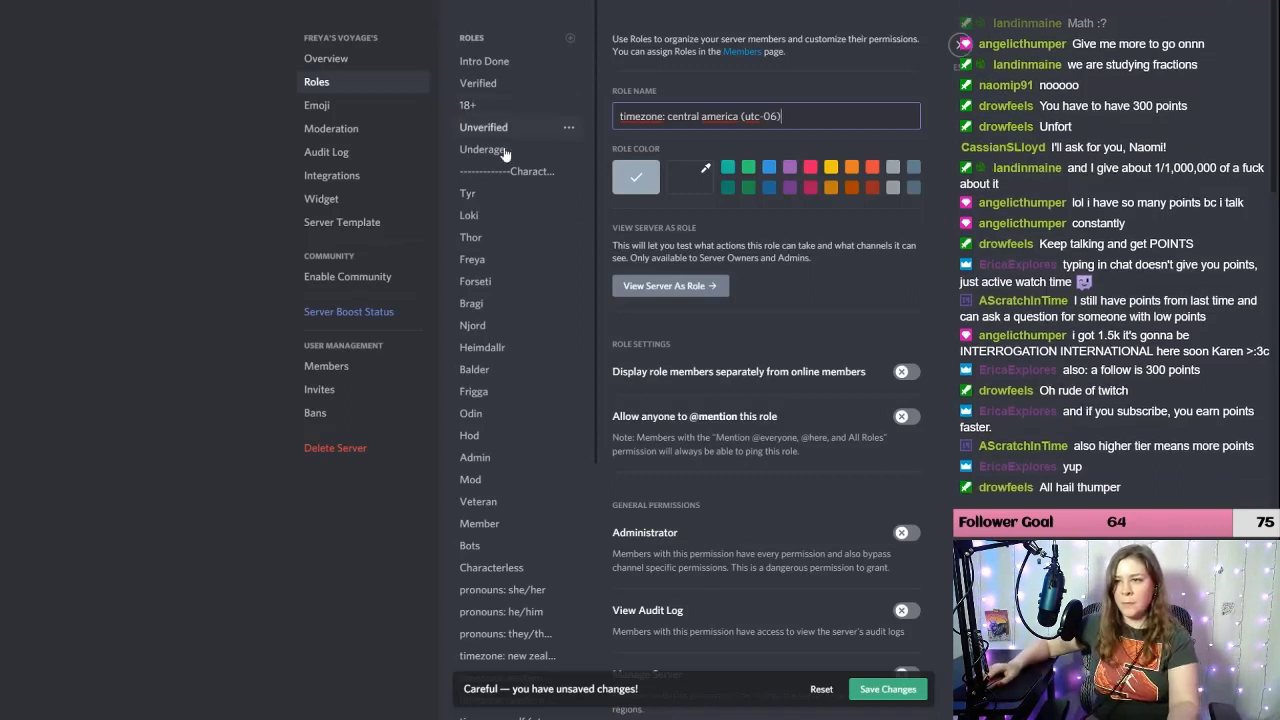
Step: Move the incomplete "timezone:" role below the central america role in the role list
{"action": "scroll", "coordinate": [530, 300], "scroll_direction": "down", "scroll_amount": 5}
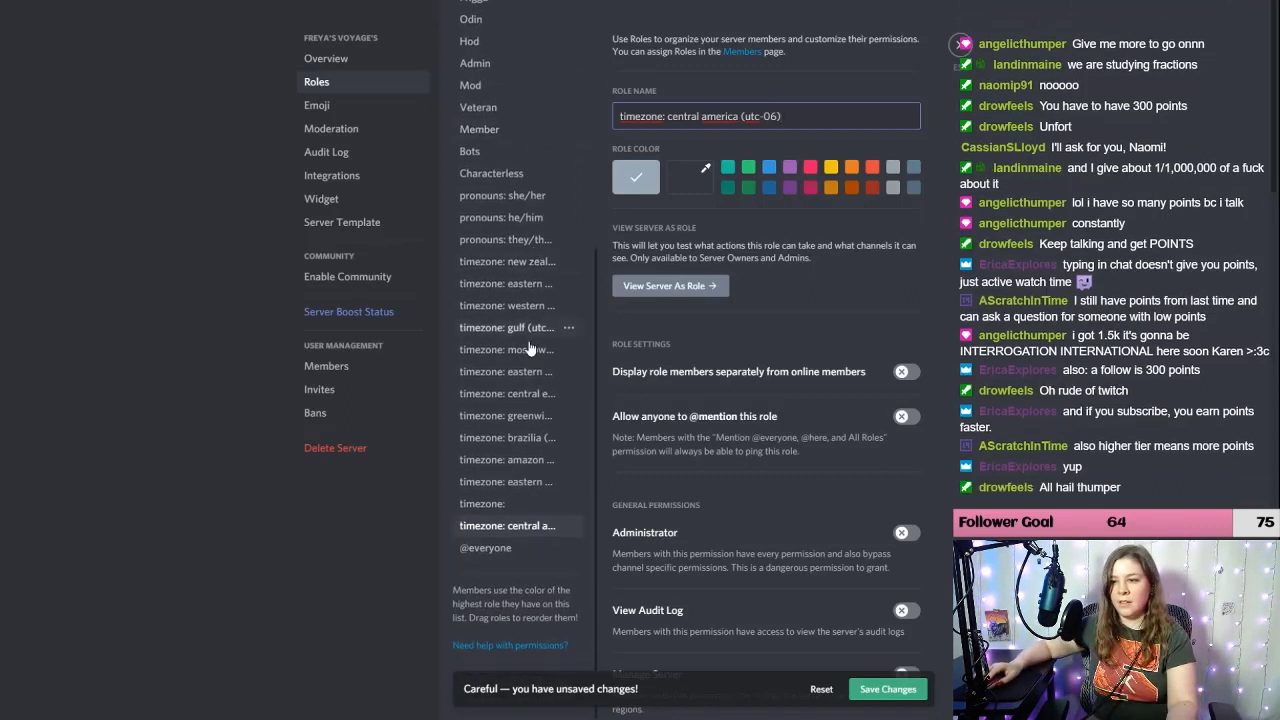
{"action": "left_click", "coordinate": [503, 504]}
{"action": "left_click_drag", "start_coordinate": [503, 504], "coordinate": [503, 528]}
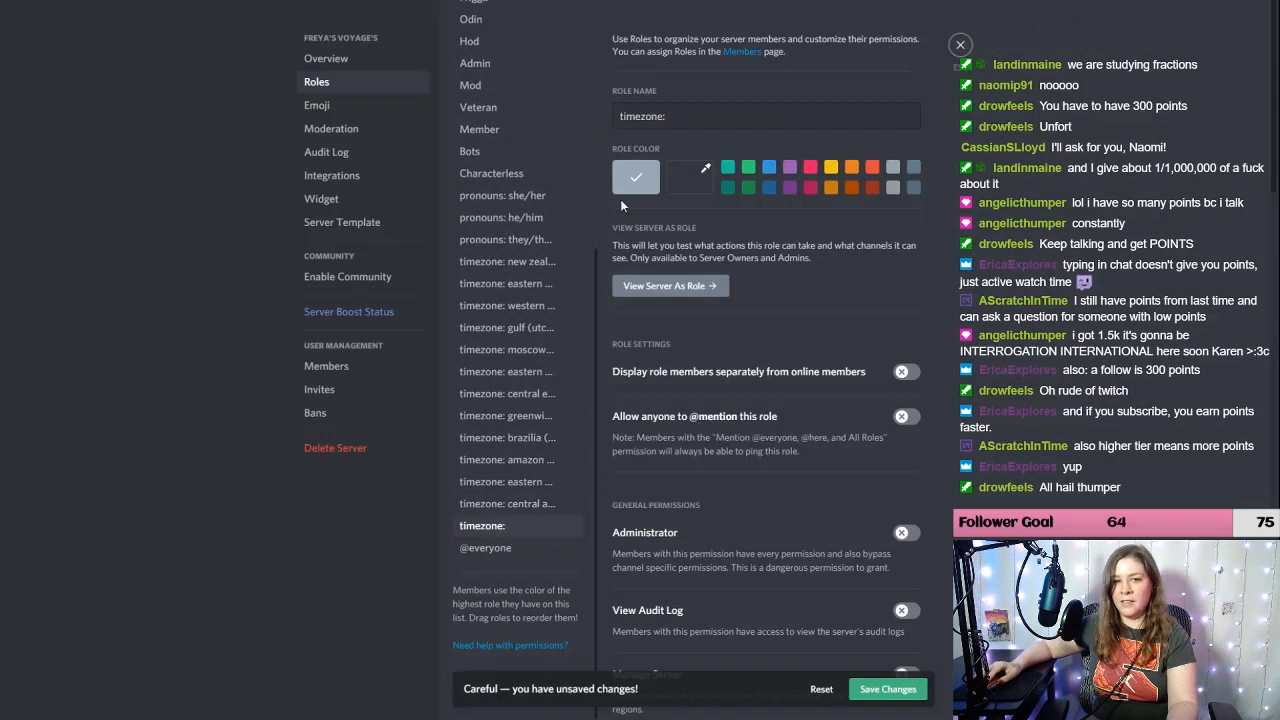
Step: Complete the name of the unfinished "timezone:" role as "timezone: mountain america (utc-07)"
{"action": "left_click", "coordinate": [688, 116]}
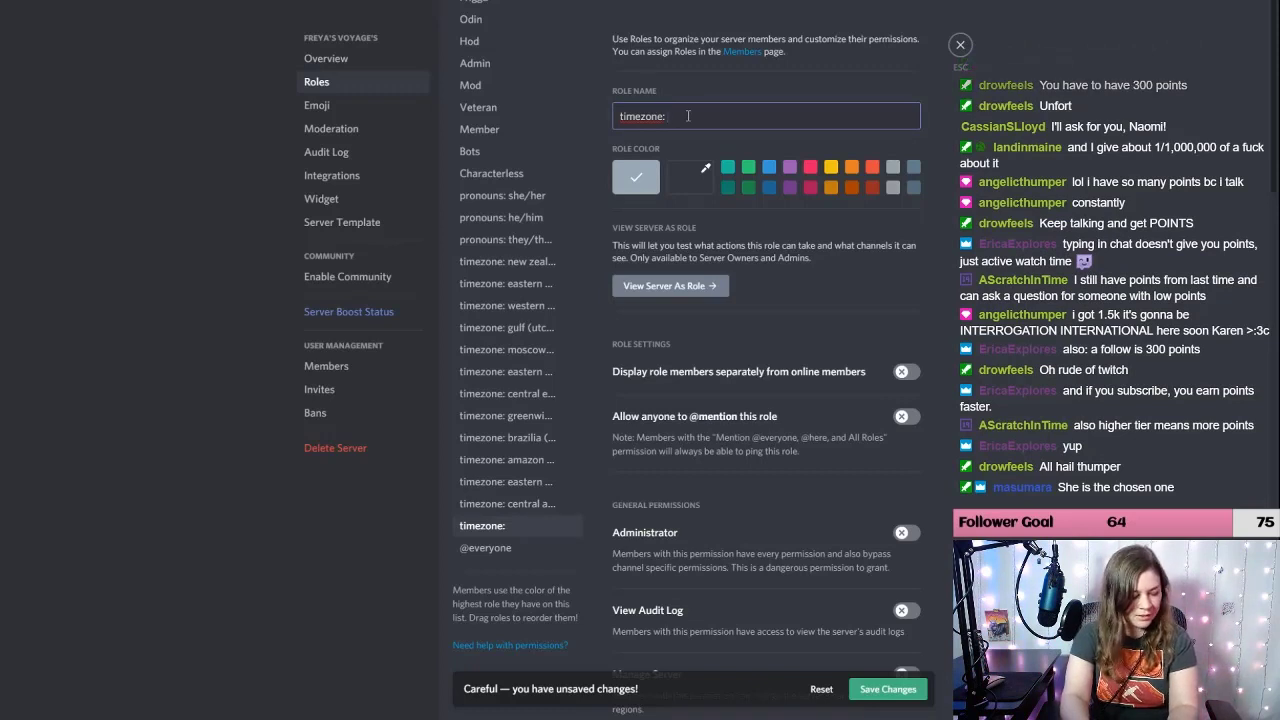
{"action": "type", "text": "mounta"}
{"action": "key", "text": "BackSpace"}
{"action": "key", "text": "BackSpace"}
{"action": "key", "text": "BackSpace"}
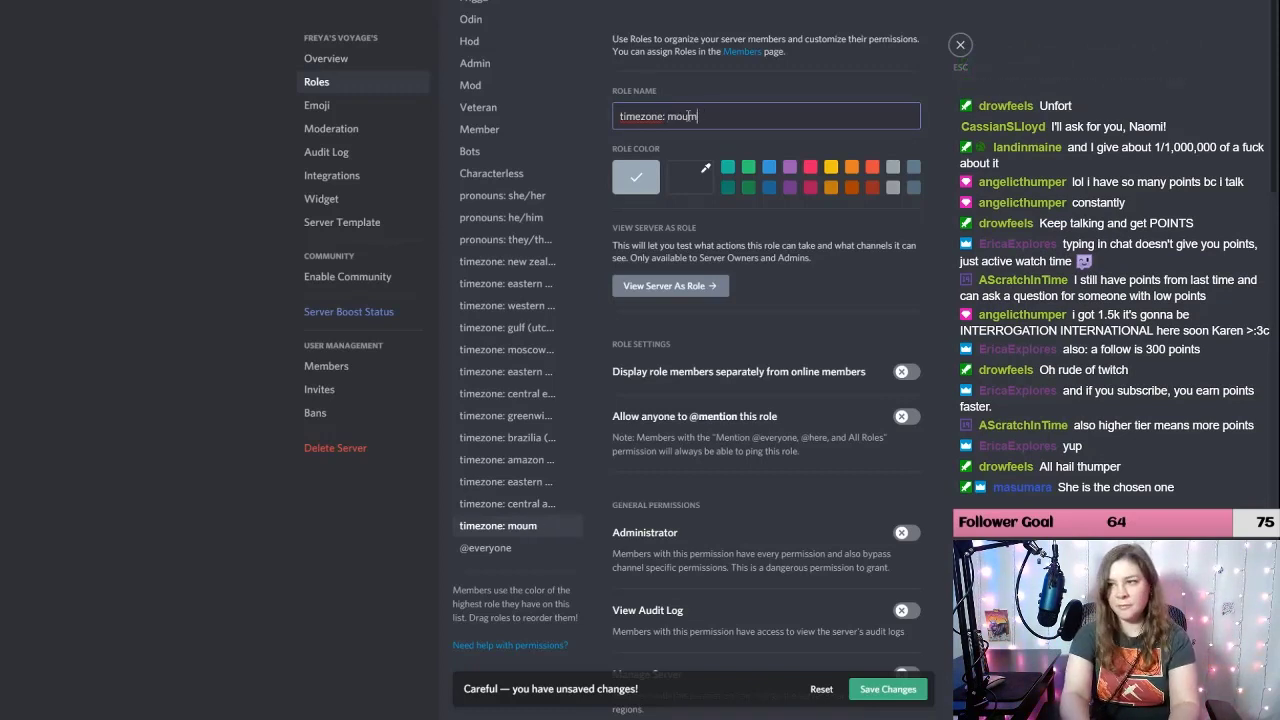
{"action": "type", "text": "ntain ameri"}
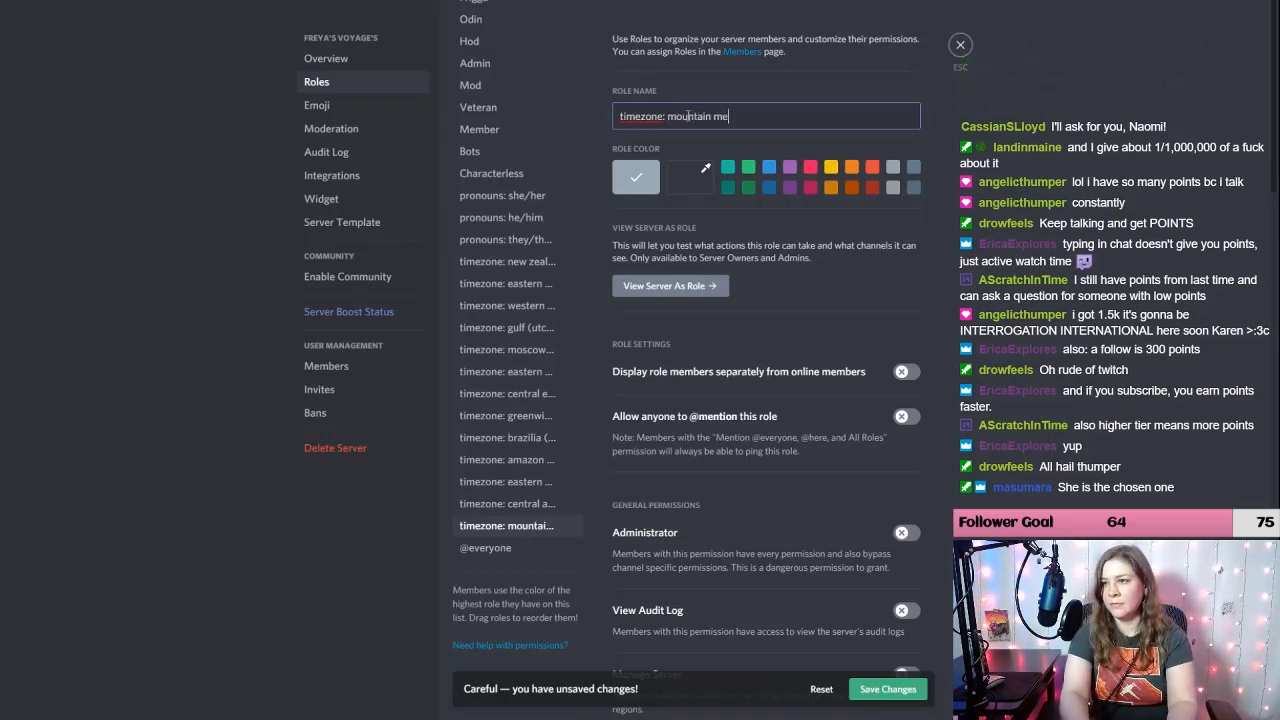
{"action": "type", "text": "ca"}
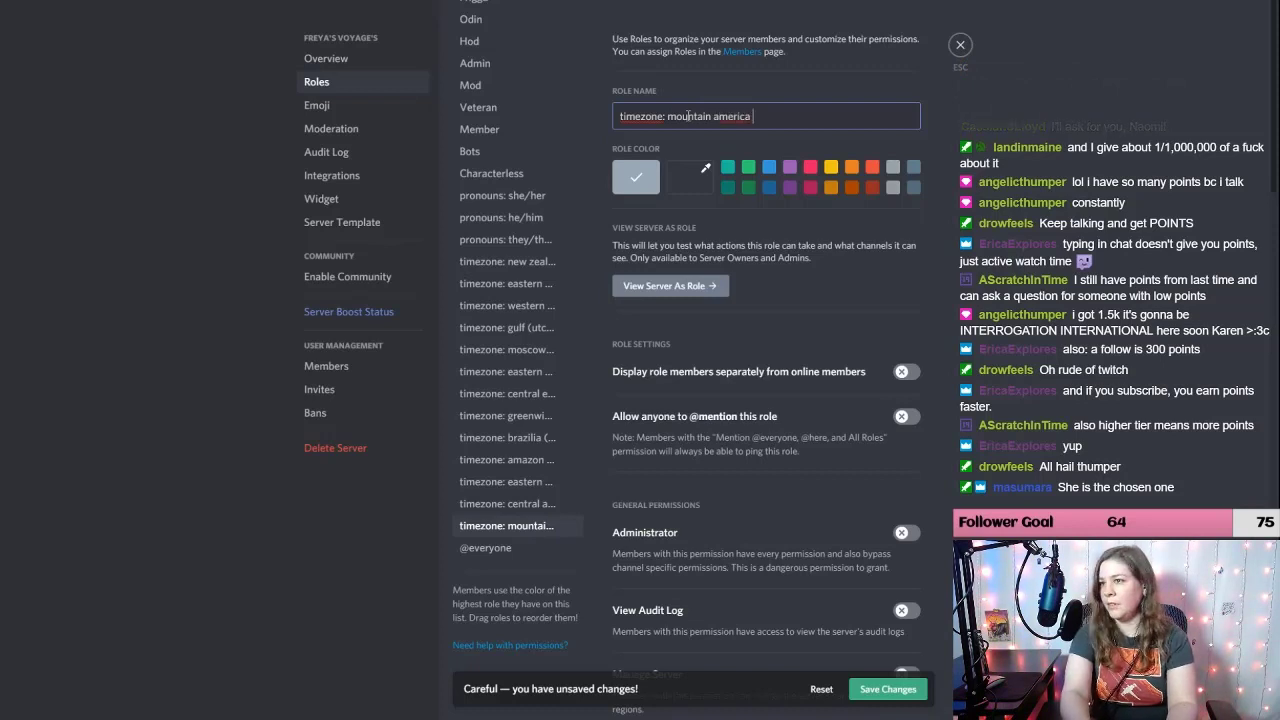
{"action": "type", "text": " (u"}
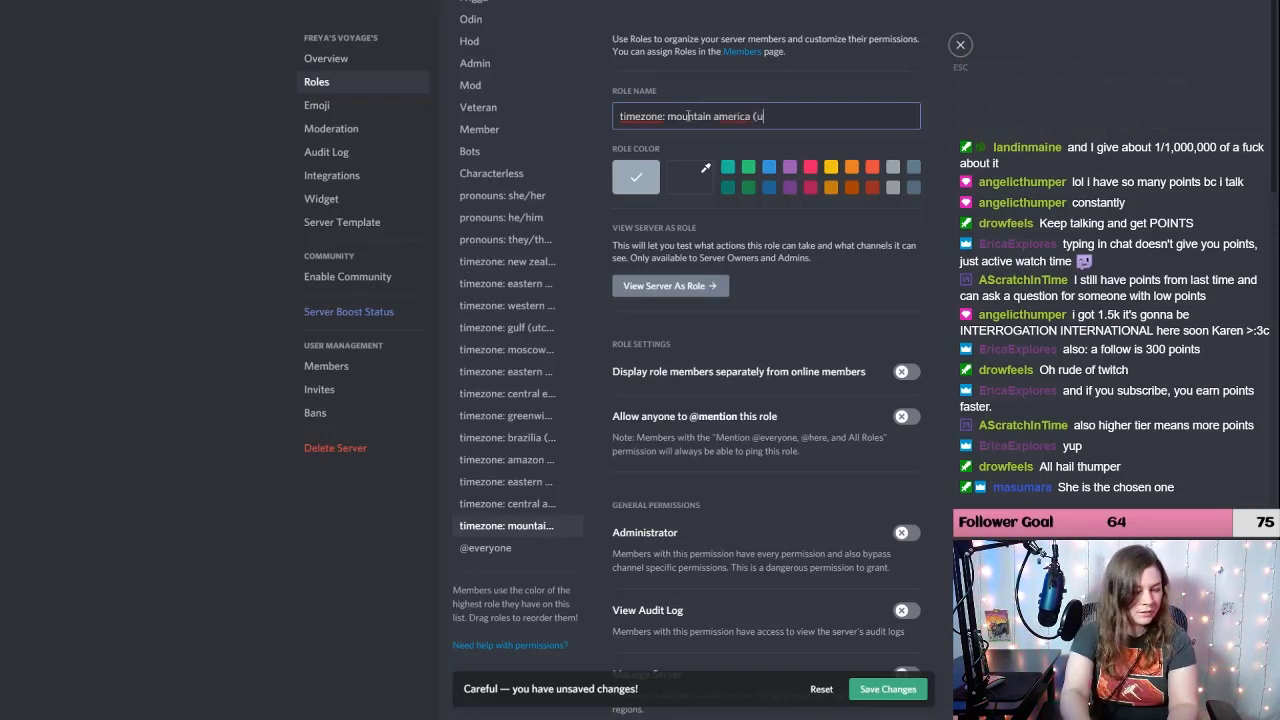
{"action": "type", "text": "tc-07"}
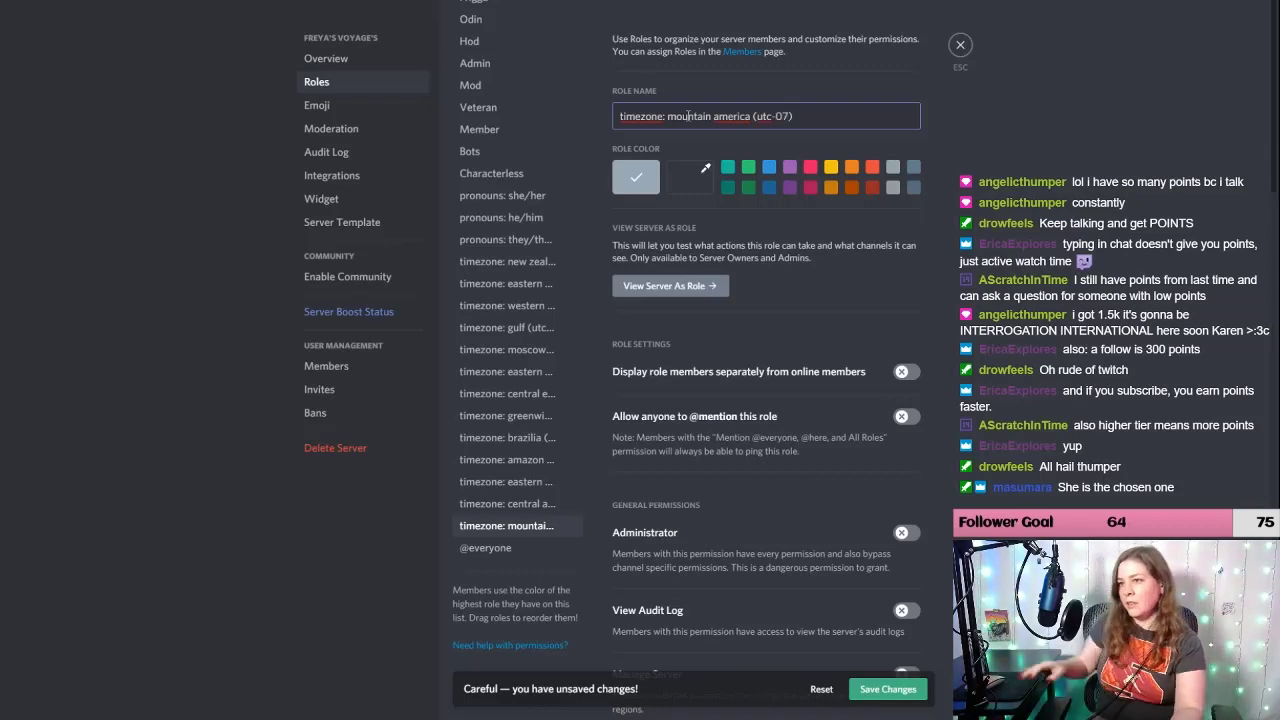
Step: Add a new timezone role named "timezone: pacific america (utc-08)"
{"action": "scroll", "coordinate": [558, 157], "scroll_direction": "up", "scroll_amount": 3}
{"action": "scroll", "coordinate": [558, 157], "scroll_direction": "up", "scroll_amount": 5}
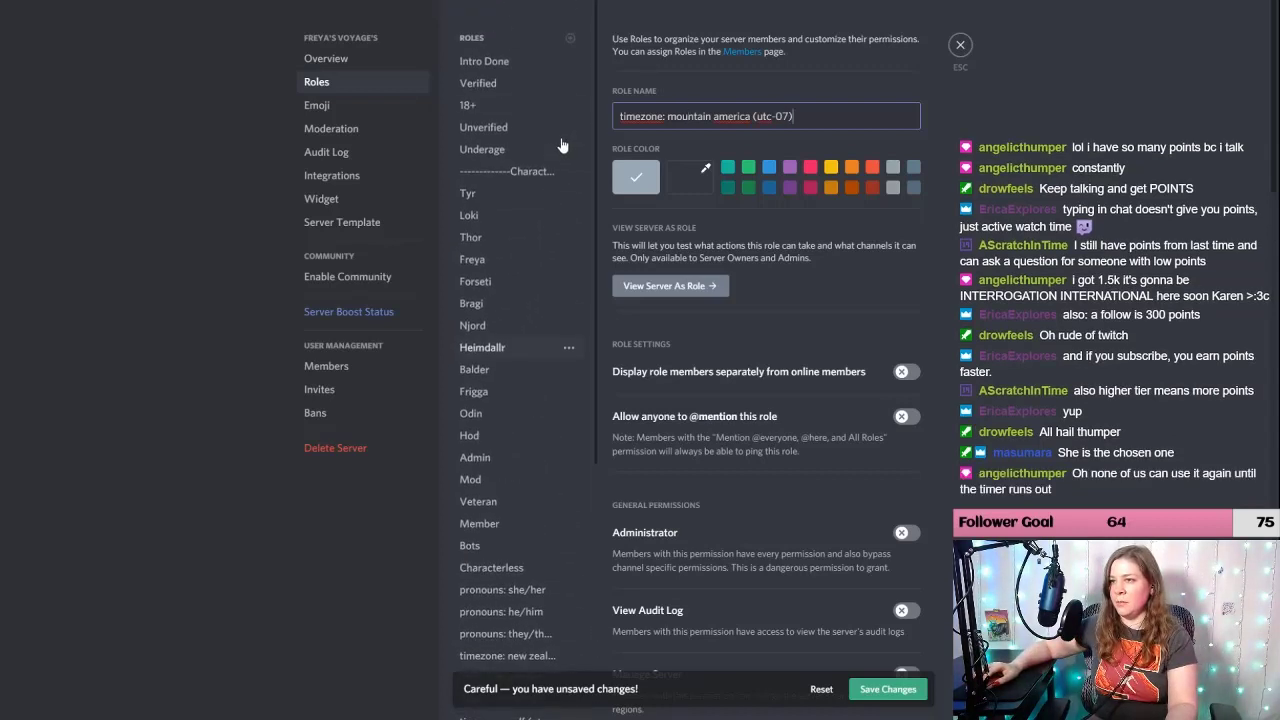
{"action": "left_click", "coordinate": [570, 38]}
{"action": "triple_click", "coordinate": [685, 119]}
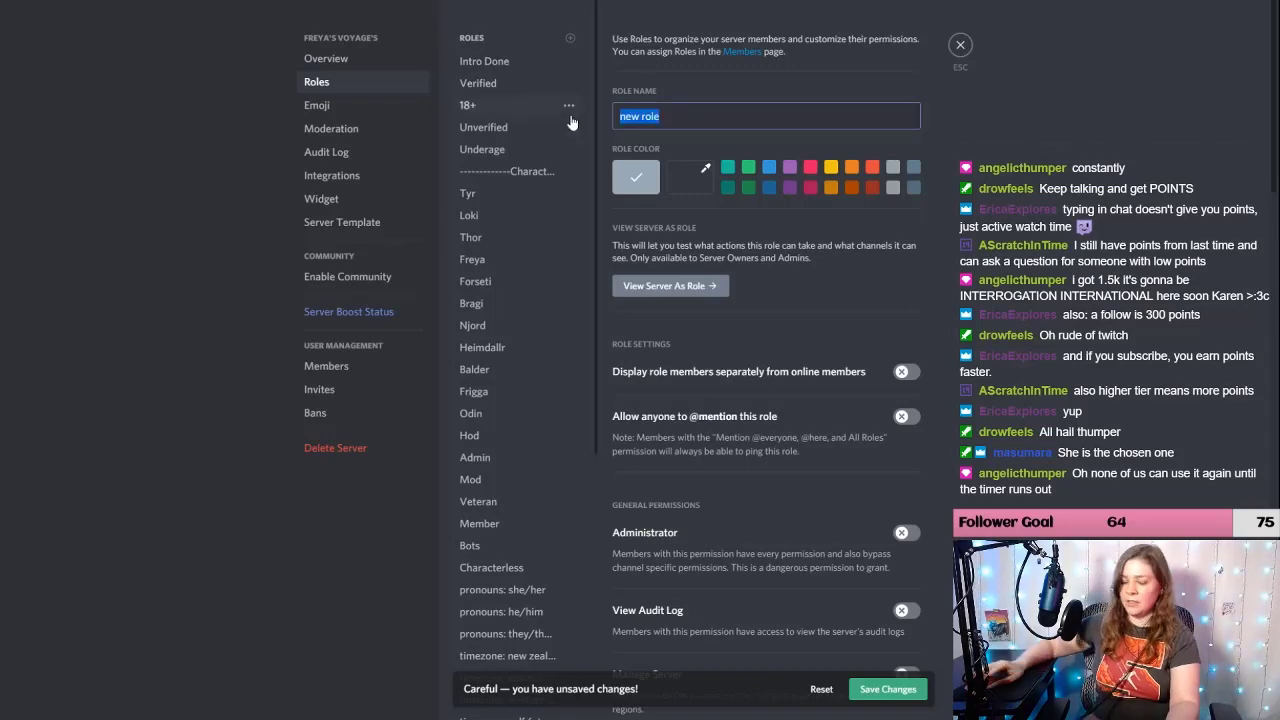
{"action": "type", "text": "timezone"}
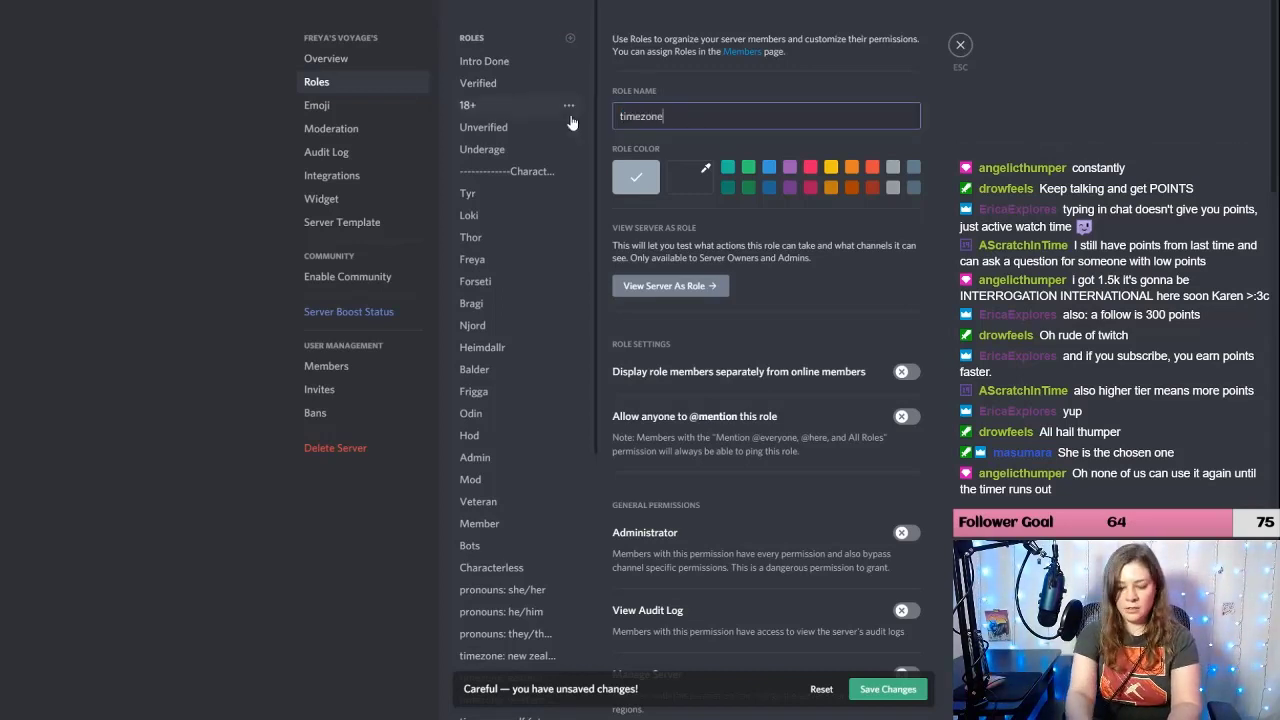
{"action": "type", "text": ": paci"}
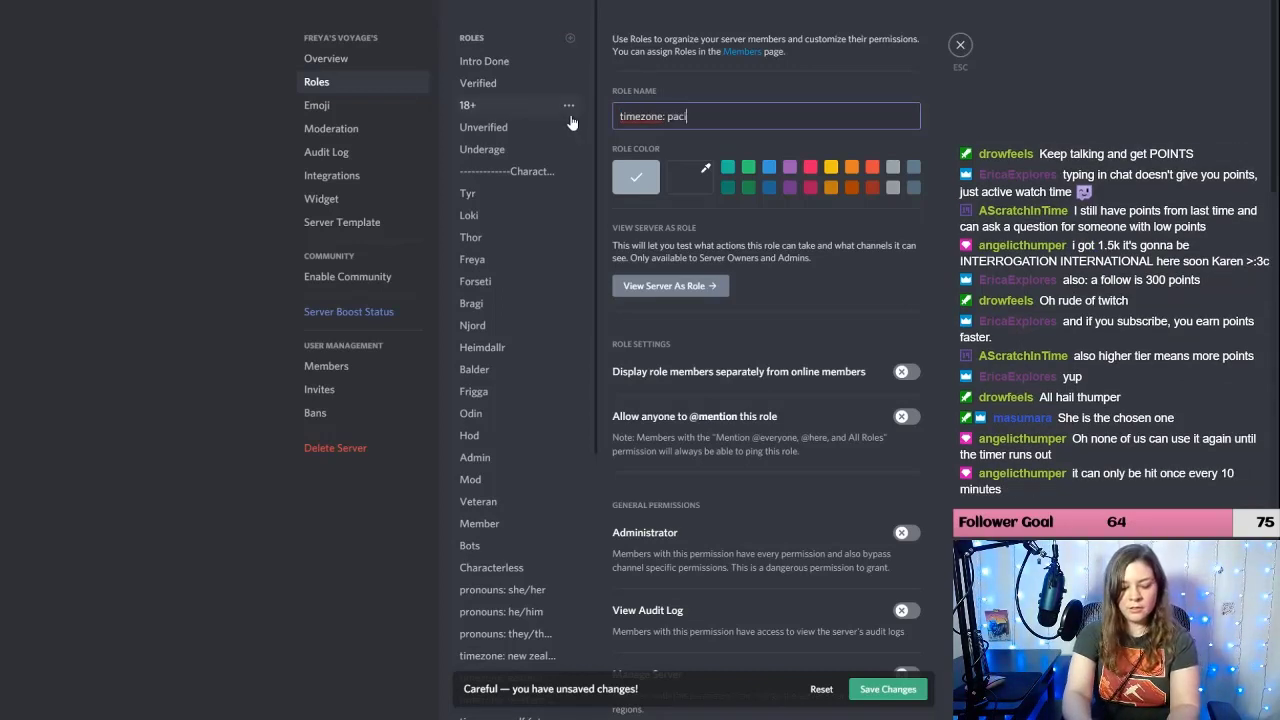
{"action": "type", "text": "fic america (utc"}
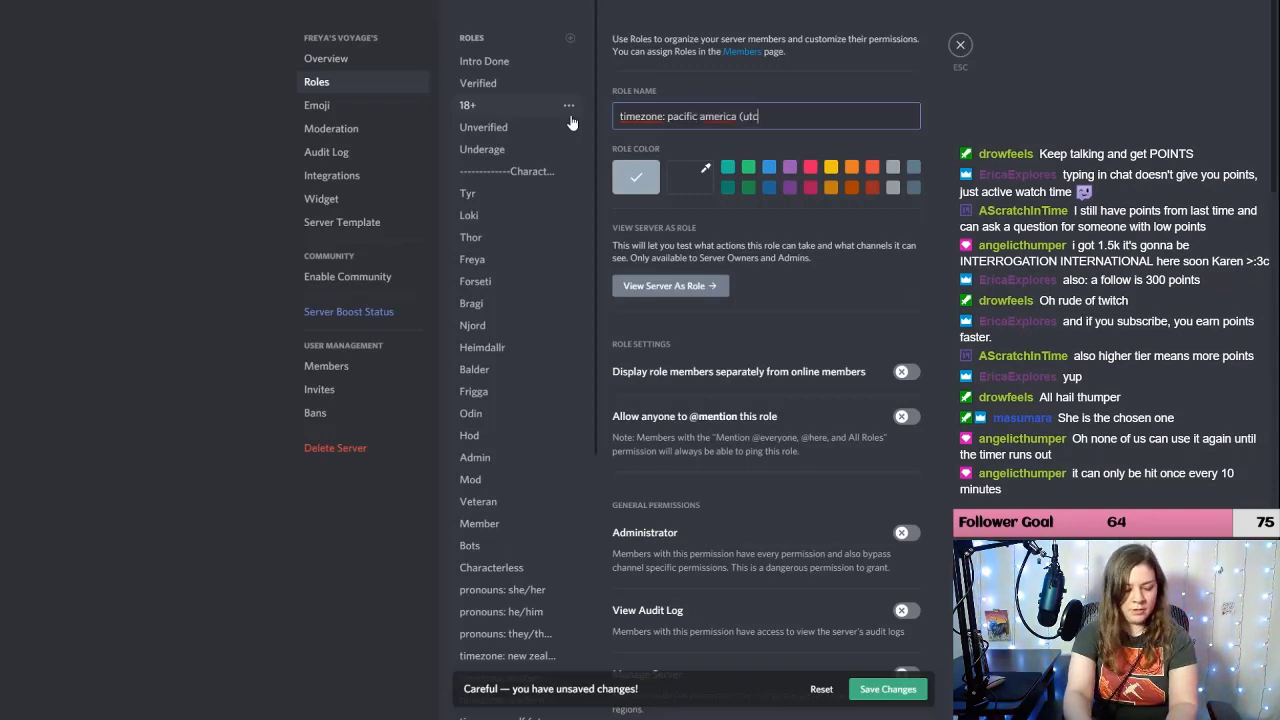
{"action": "type", "text": "-08"}
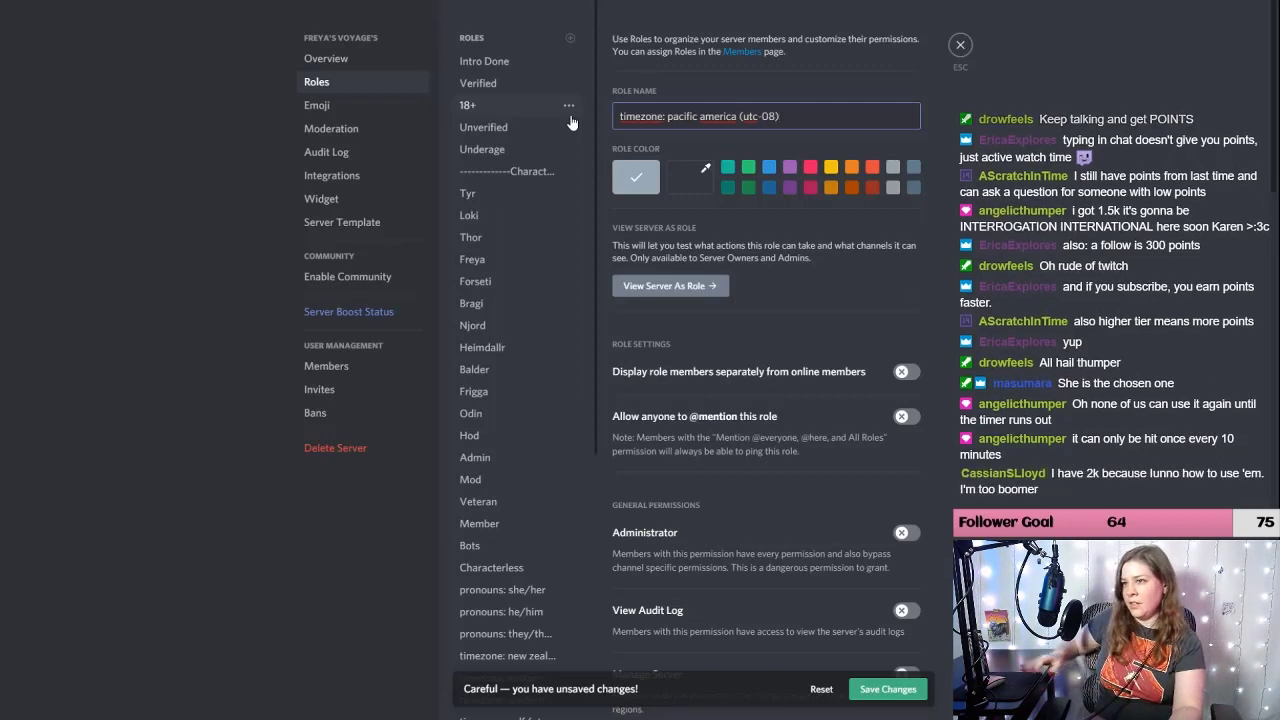
Step: Add a new timezone role named "timezone: alaska (utc-09)"
{"action": "scroll", "coordinate": [560, 150], "scroll_direction": "down", "scroll_amount": 4}
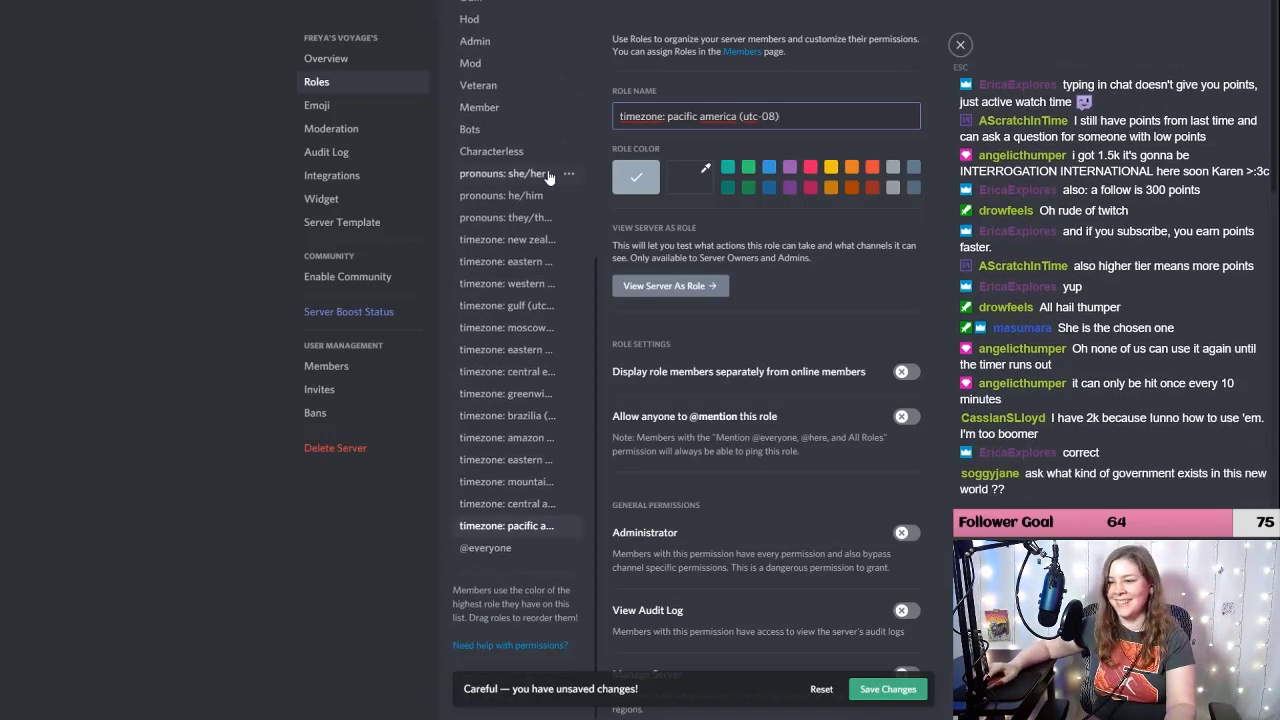
{"action": "scroll", "coordinate": [549, 176], "scroll_direction": "up", "scroll_amount": 5}
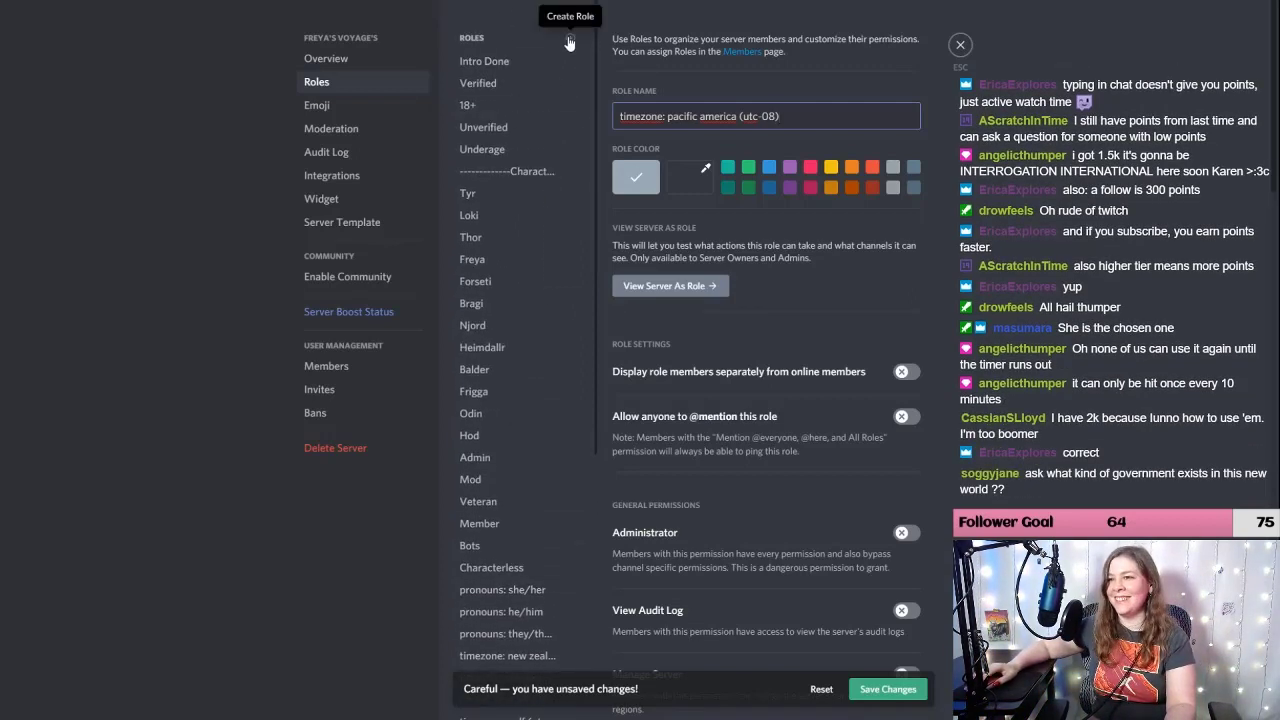
{"action": "left_click", "coordinate": [570, 37]}
{"action": "type", "text": "ti"}
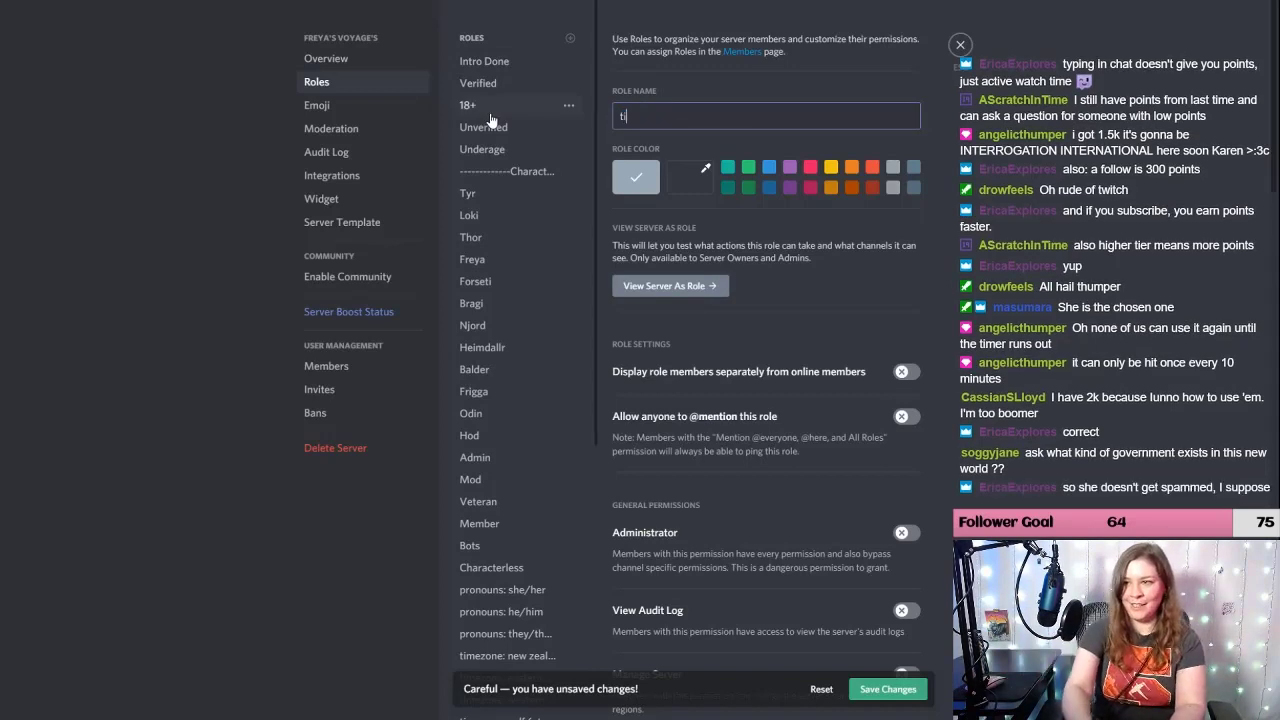
{"action": "type", "text": "eezone:"}
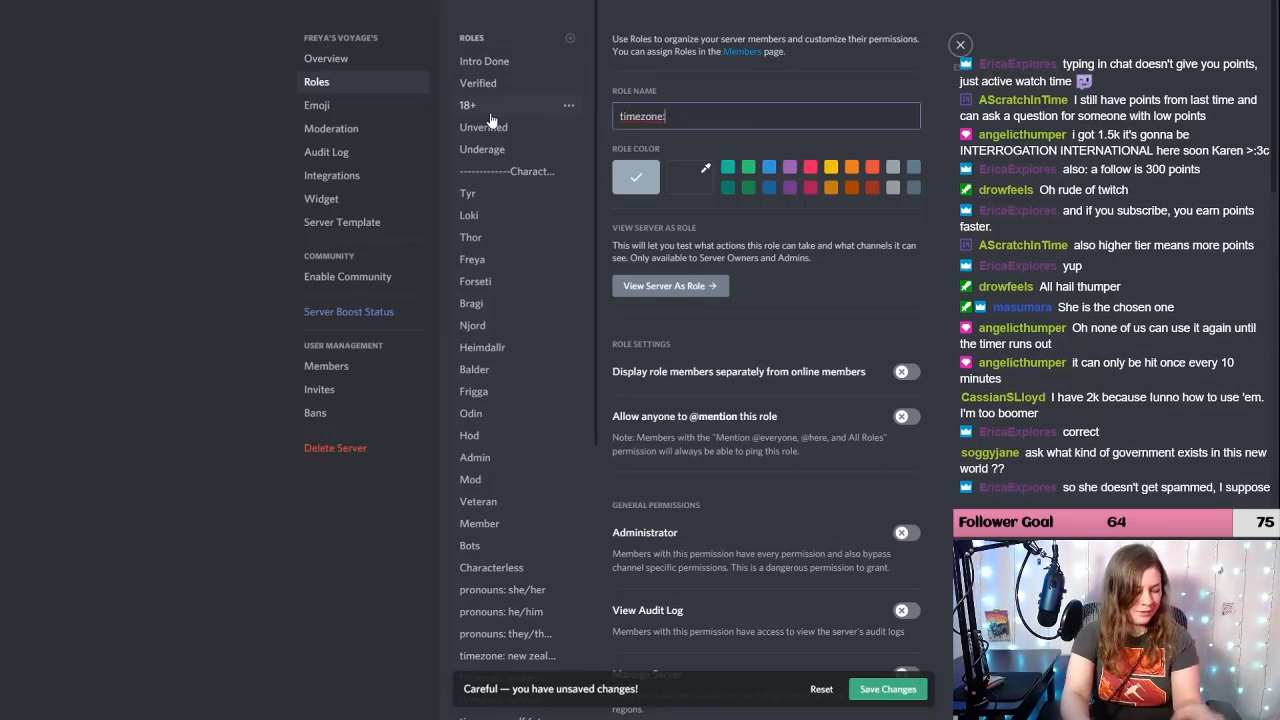
{"action": "type", "text": " al"}
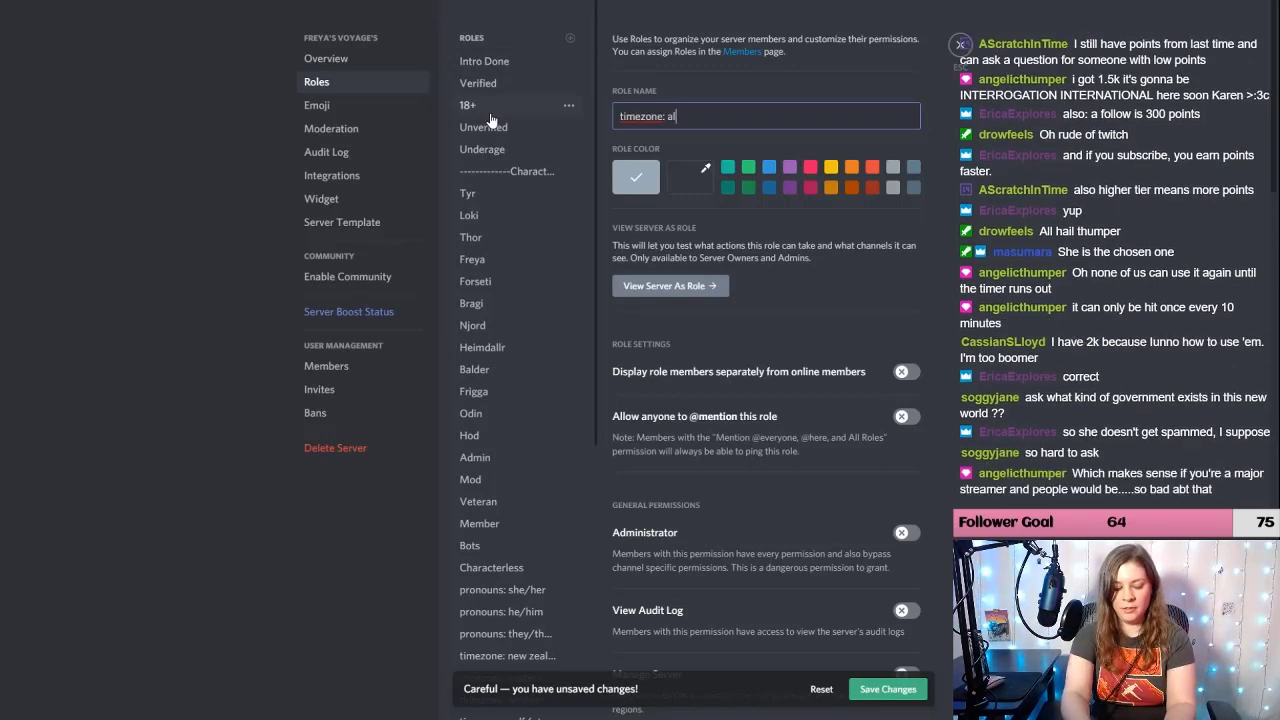
{"action": "type", "text": "aks"}
{"action": "type", "text": "ska "}
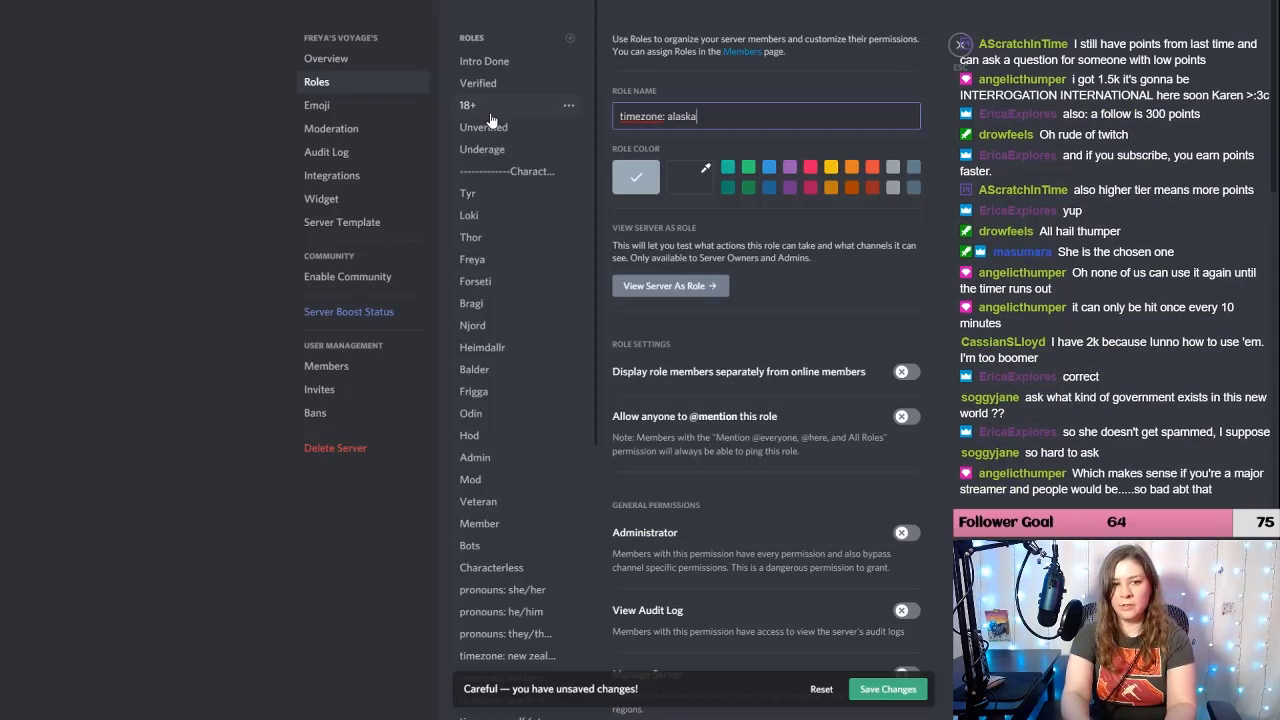
{"action": "type", "text": "(ut"}
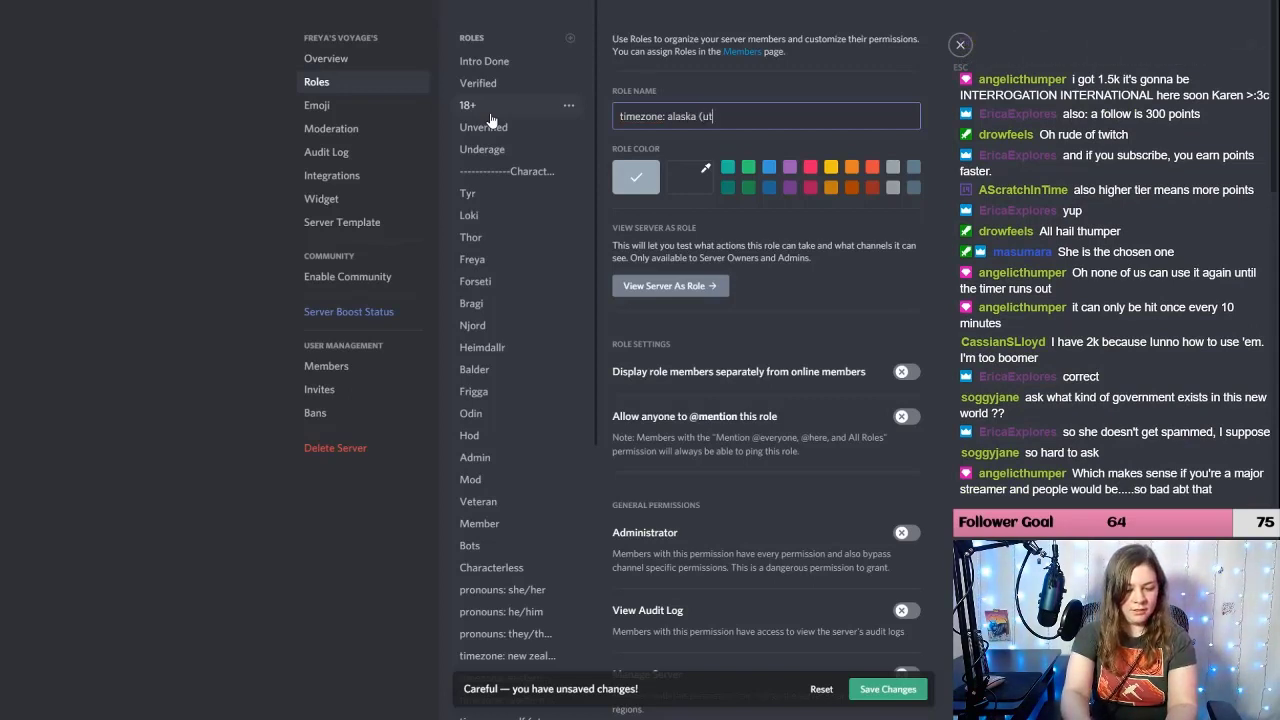
{"action": "type", "text": "c-09"}
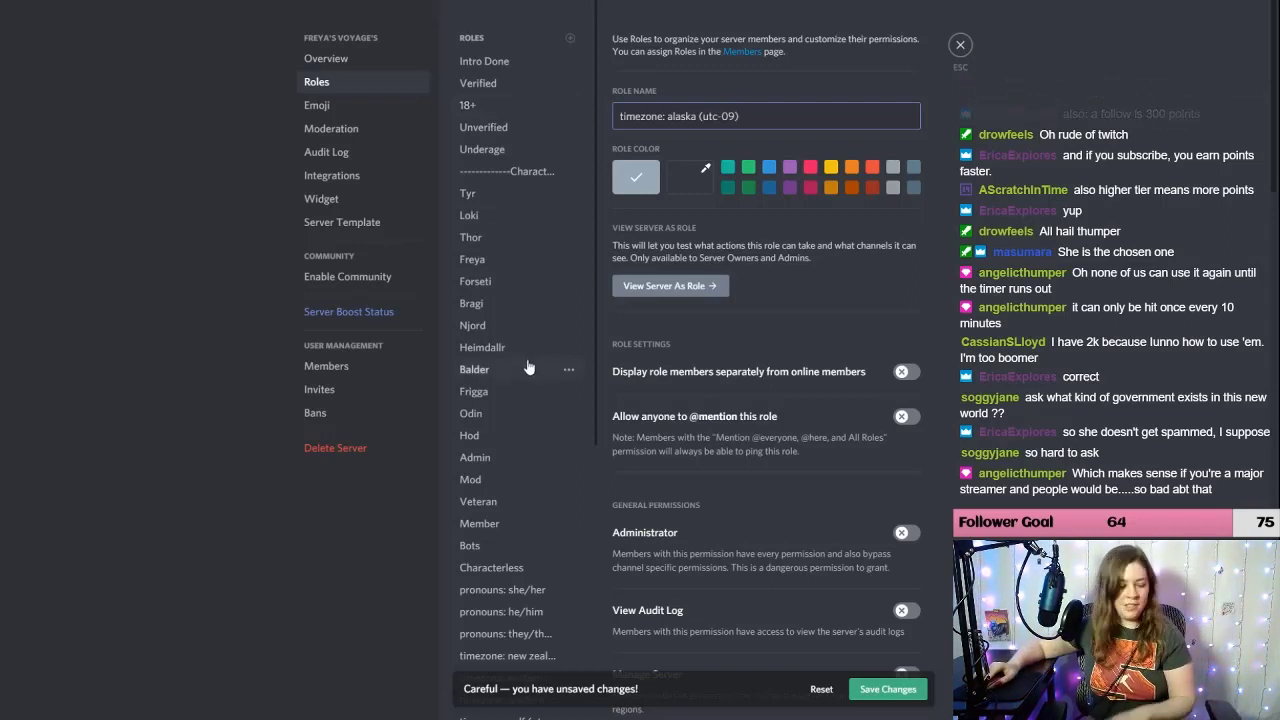
Step: Move the three pronoun roles and the new zealand timezone role between Underage and the character divider role
{"action": "scroll", "coordinate": [508, 481], "scroll_direction": "down", "scroll_amount": 5}
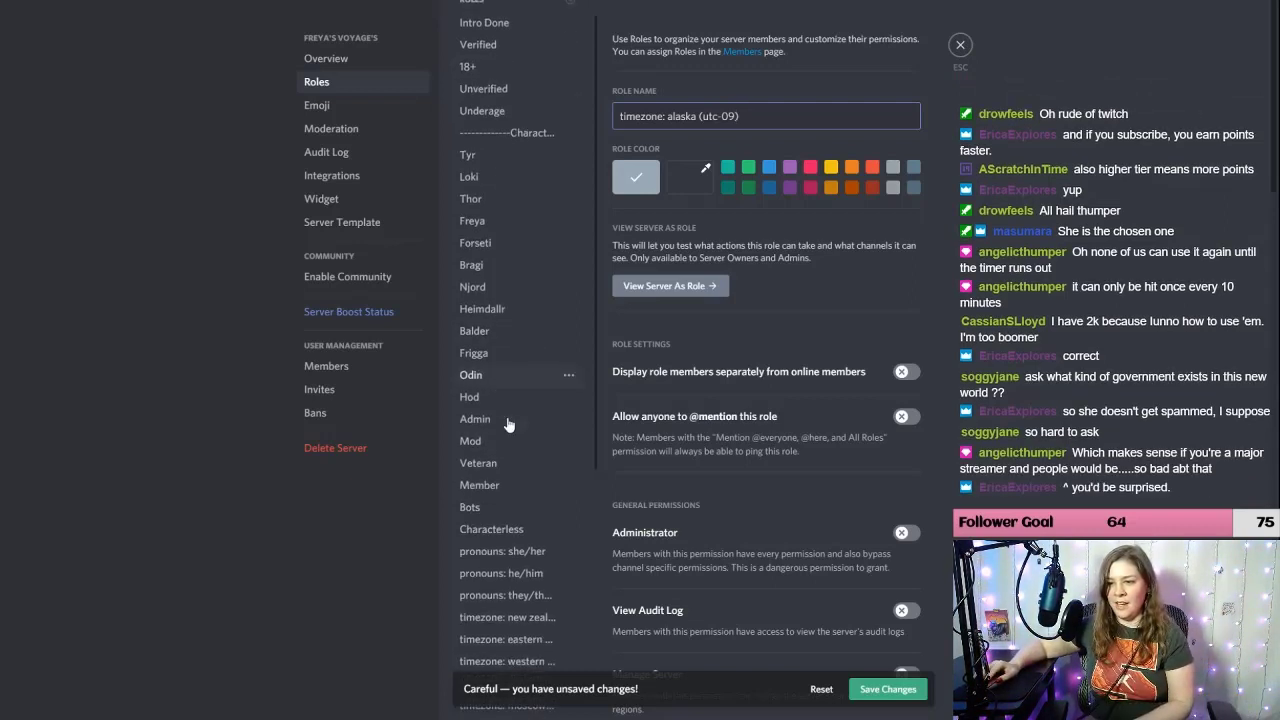
{"action": "scroll", "coordinate": [508, 425], "scroll_direction": "up", "scroll_amount": 4}
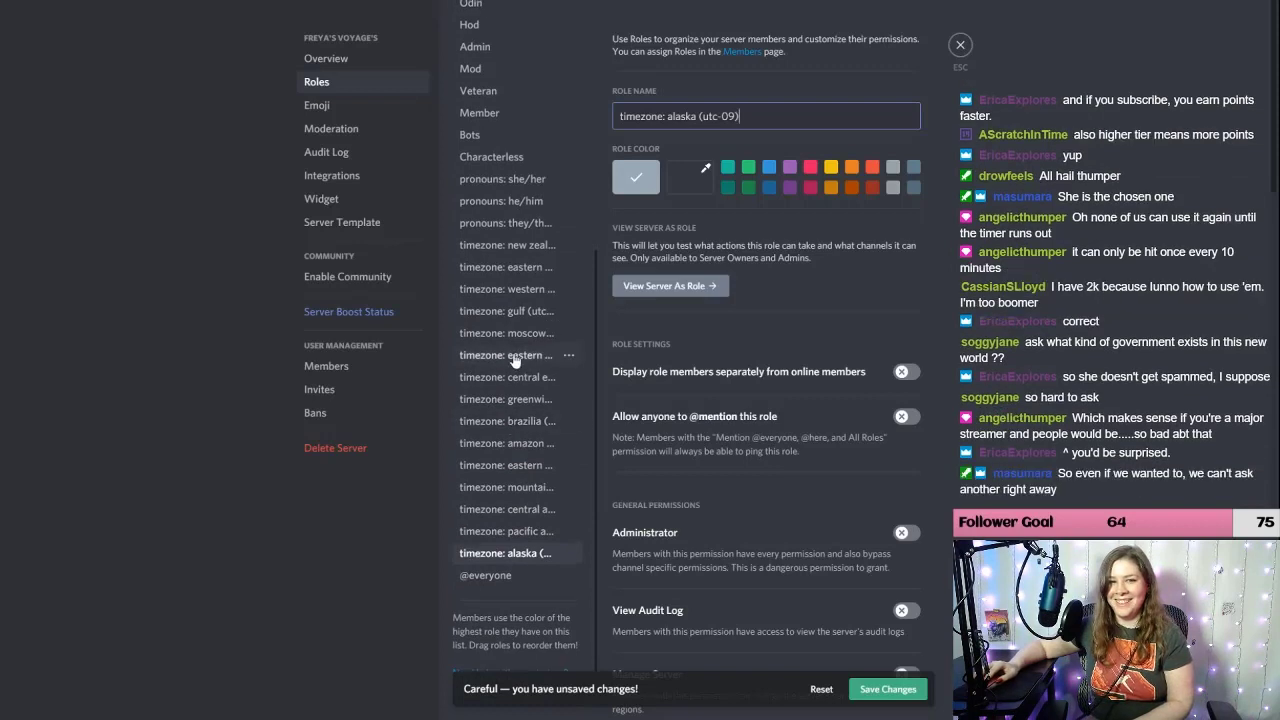
{"action": "scroll", "coordinate": [492, 470], "scroll_direction": "up", "scroll_amount": 2}
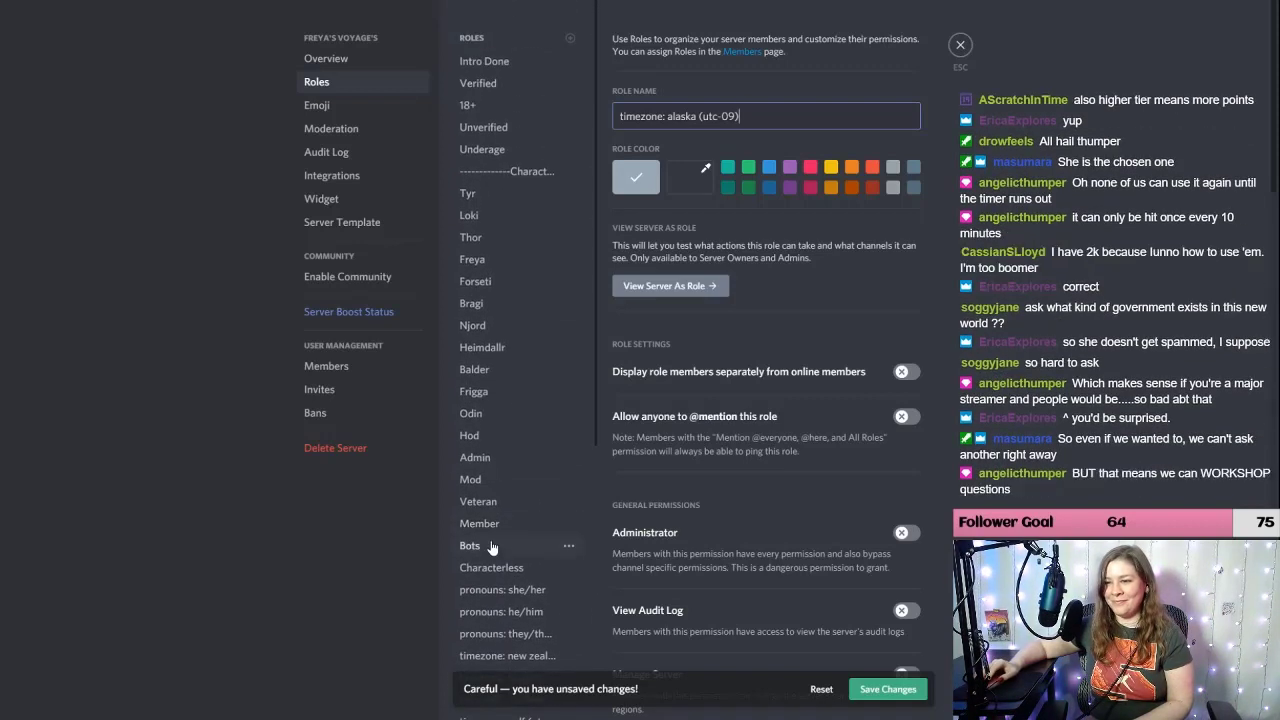
{"action": "left_click_drag", "start_coordinate": [494, 597], "coordinate": [495, 172]}
{"action": "left_click_drag", "start_coordinate": [484, 613], "coordinate": [508, 195]}
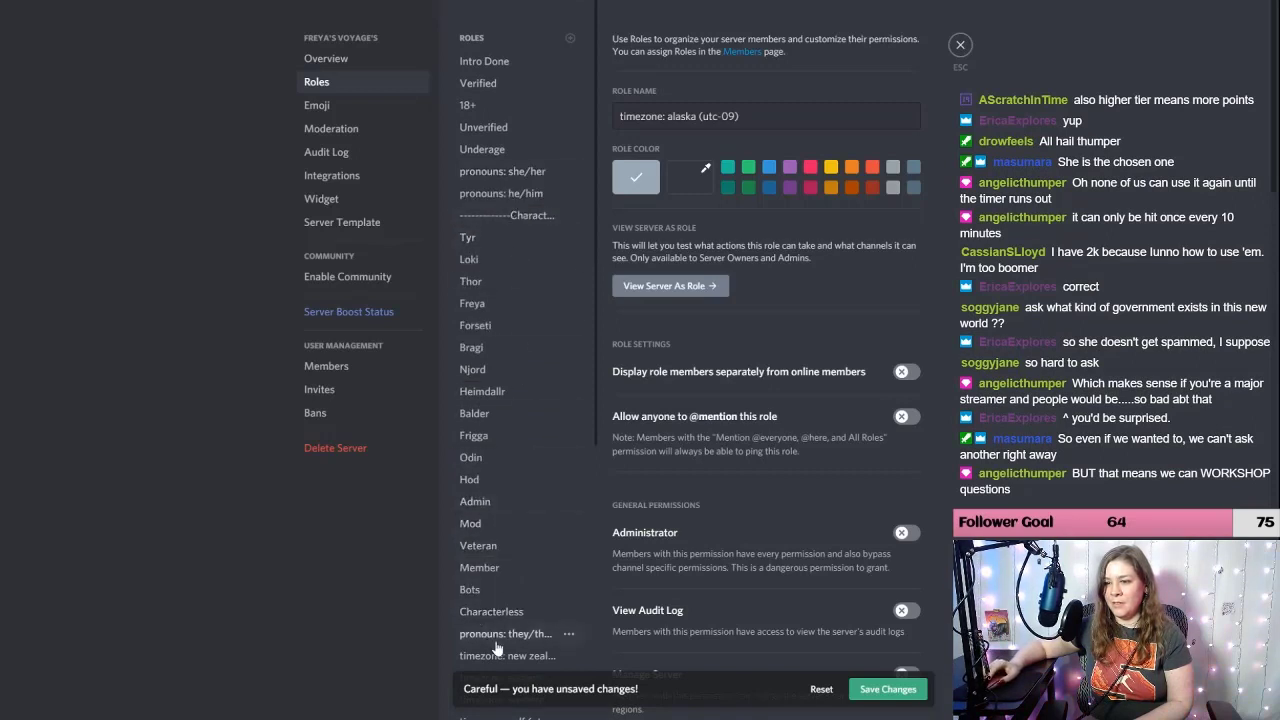
{"action": "left_click_drag", "start_coordinate": [497, 640], "coordinate": [497, 218]}
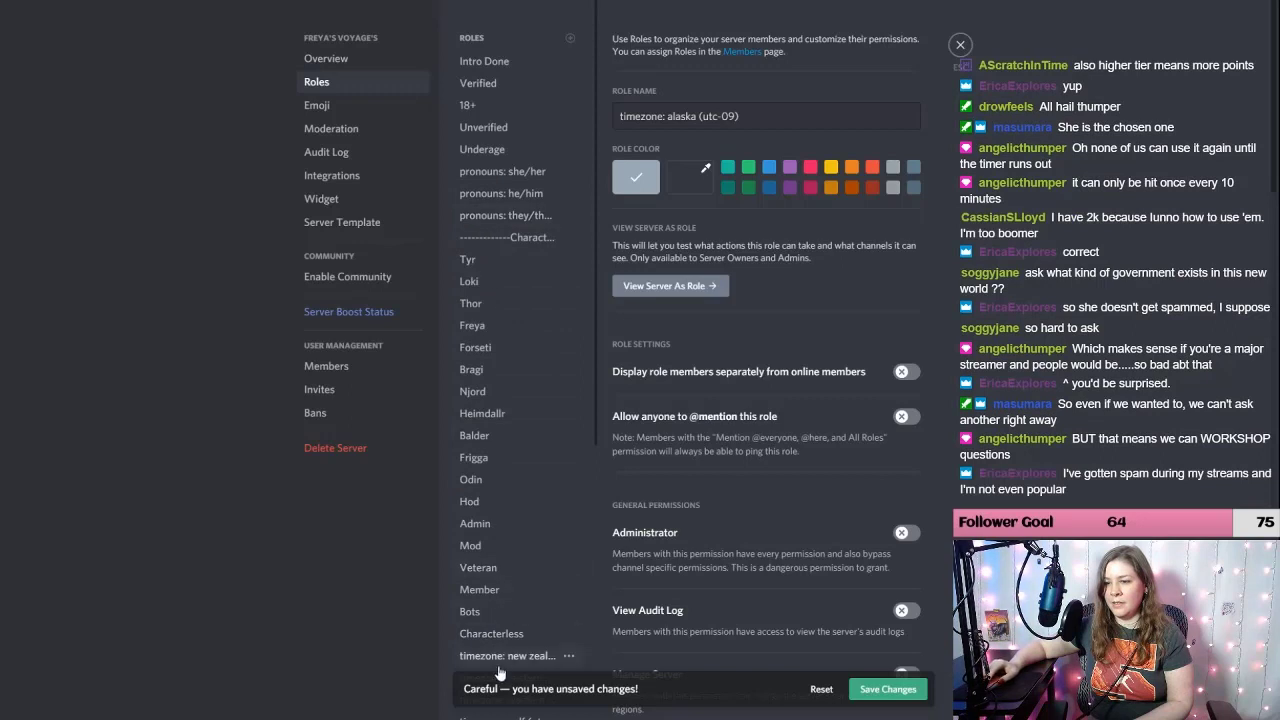
{"action": "left_click_drag", "start_coordinate": [497, 655], "coordinate": [502, 243]}
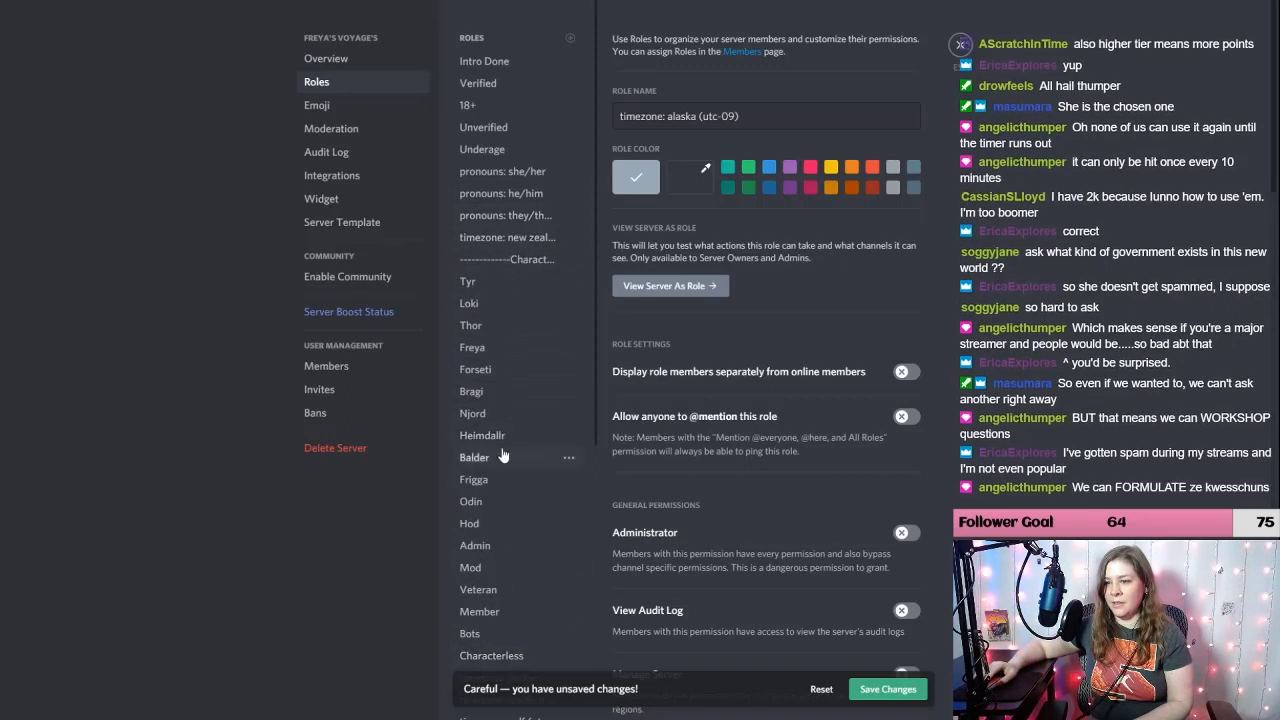
Step: Move the Bots and Characterless roles directly below Underage, above the pronoun roles
{"action": "scroll", "coordinate": [500, 600], "scroll_direction": "down", "scroll_amount": 1}
{"action": "left_click_drag", "start_coordinate": [490, 586], "coordinate": [495, 104]}
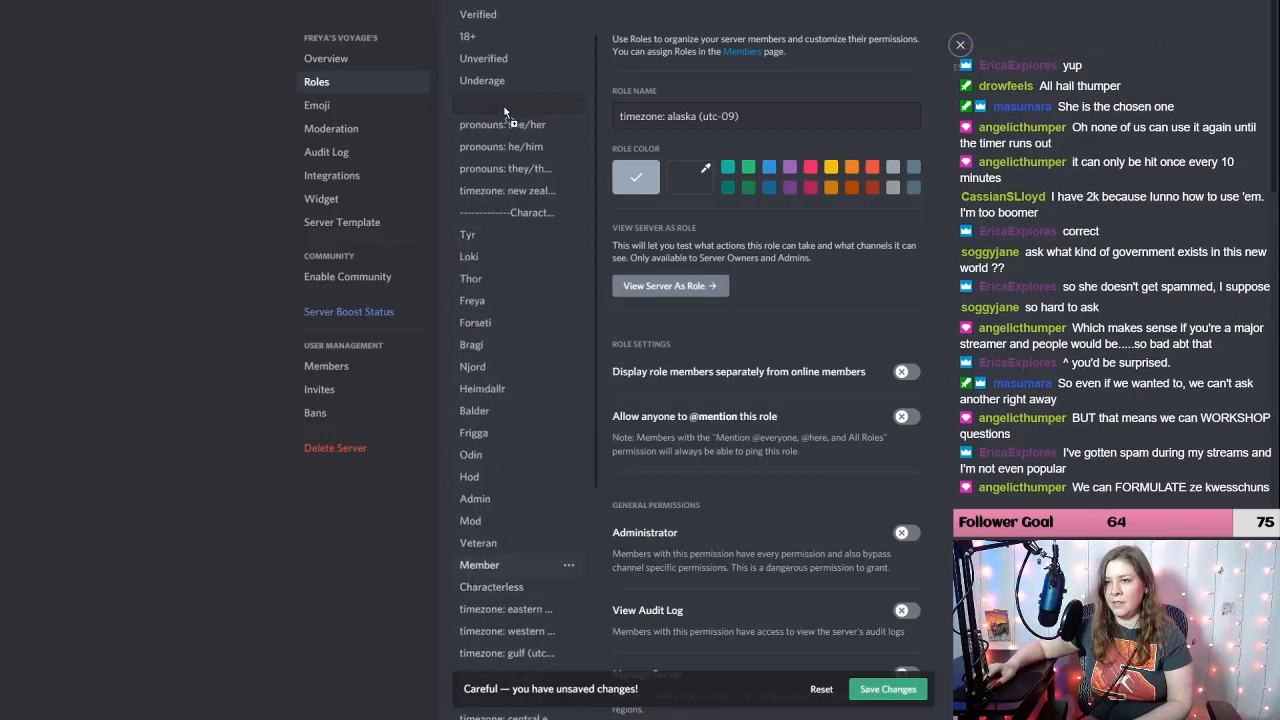
{"action": "left_click_drag", "start_coordinate": [497, 462], "coordinate": [494, 130]}
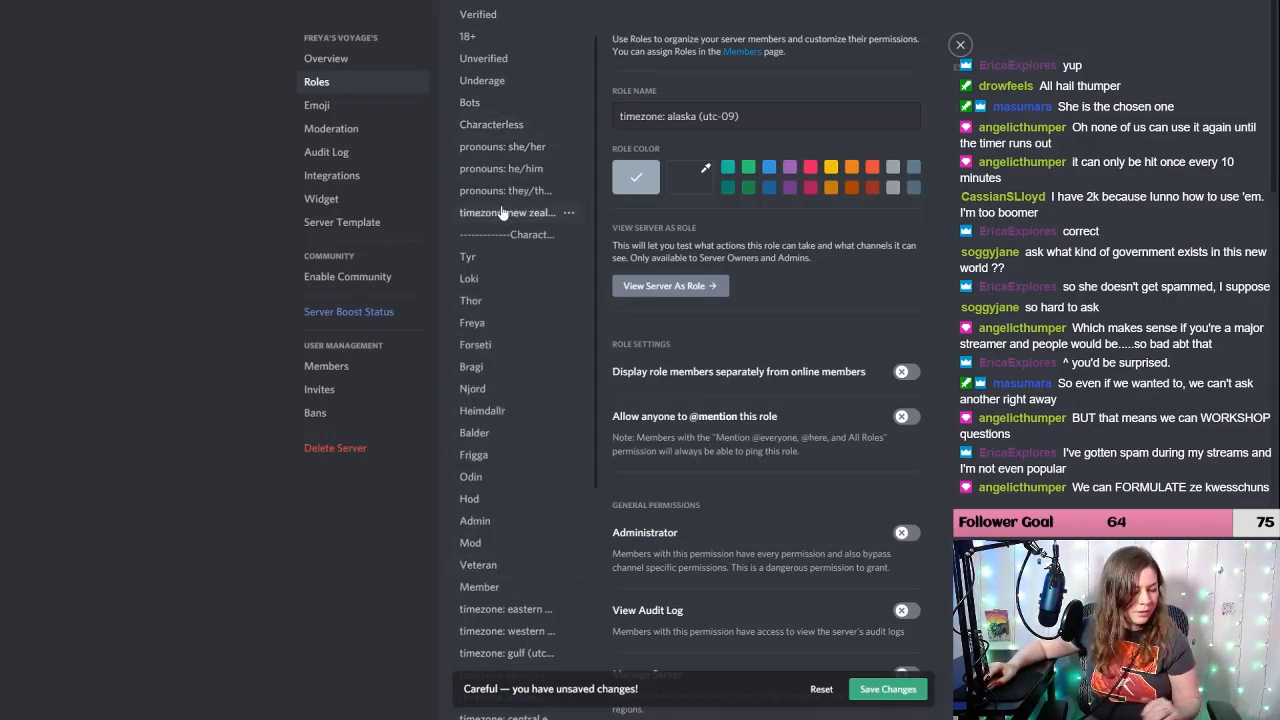
{"action": "scroll", "coordinate": [503, 214], "scroll_direction": "up", "scroll_amount": 2}
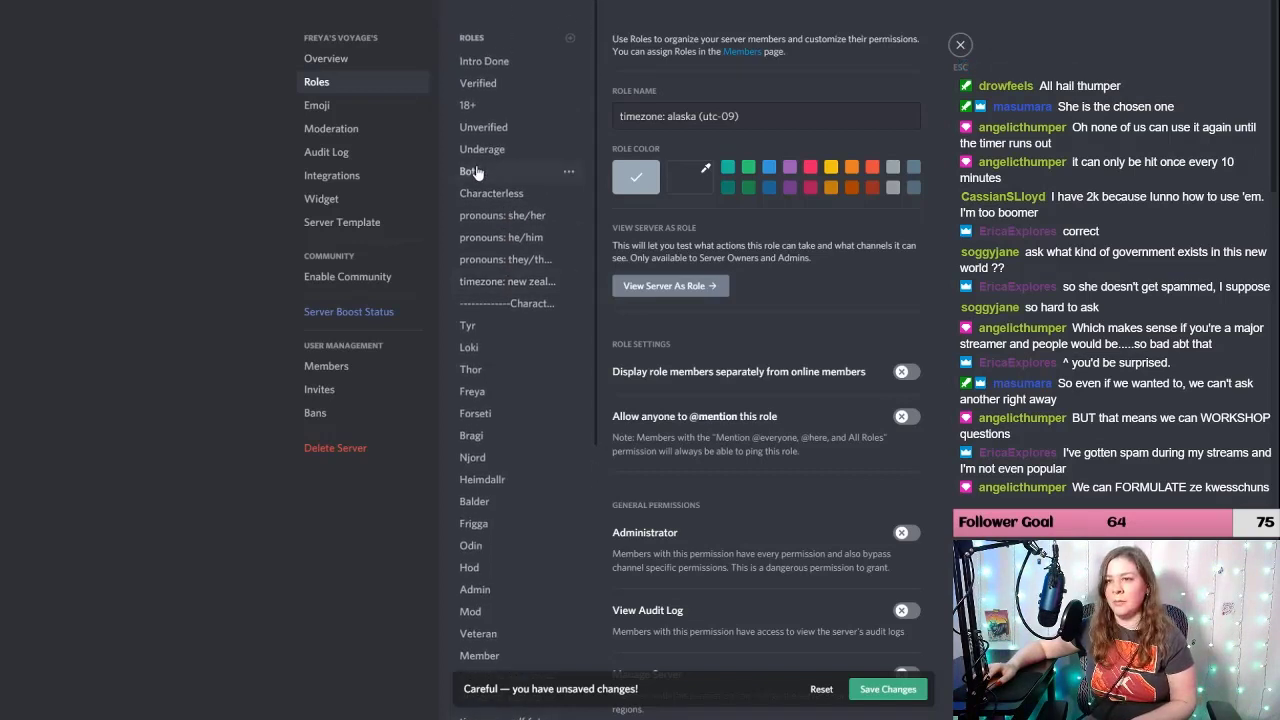
{"action": "mouse_move", "coordinate": [471, 171]}
{"action": "left_mouse_down"}
{"action": "mouse_move", "coordinate": [479, 145]}
{"action": "mouse_move", "coordinate": [481, 178]}
{"action": "left_mouse_up"}
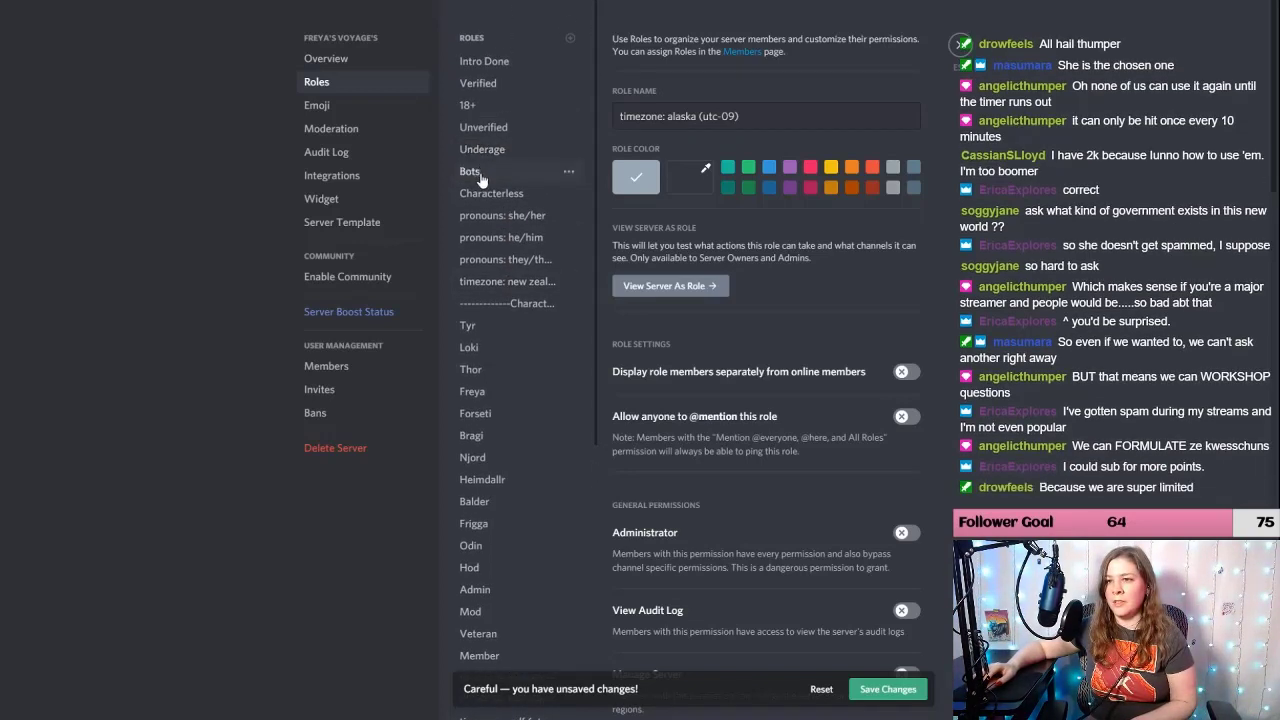
Step: Move Admin, Mod, Veteran, Member, Bots and Characterless to the start of the role list, in that order, above Intro Done
{"action": "scroll", "coordinate": [481, 178], "scroll_direction": "down", "scroll_amount": 5}
{"action": "scroll", "coordinate": [481, 178], "scroll_direction": "down", "scroll_amount": 2}
{"action": "scroll", "coordinate": [486, 177], "scroll_direction": "up", "scroll_amount": 6}
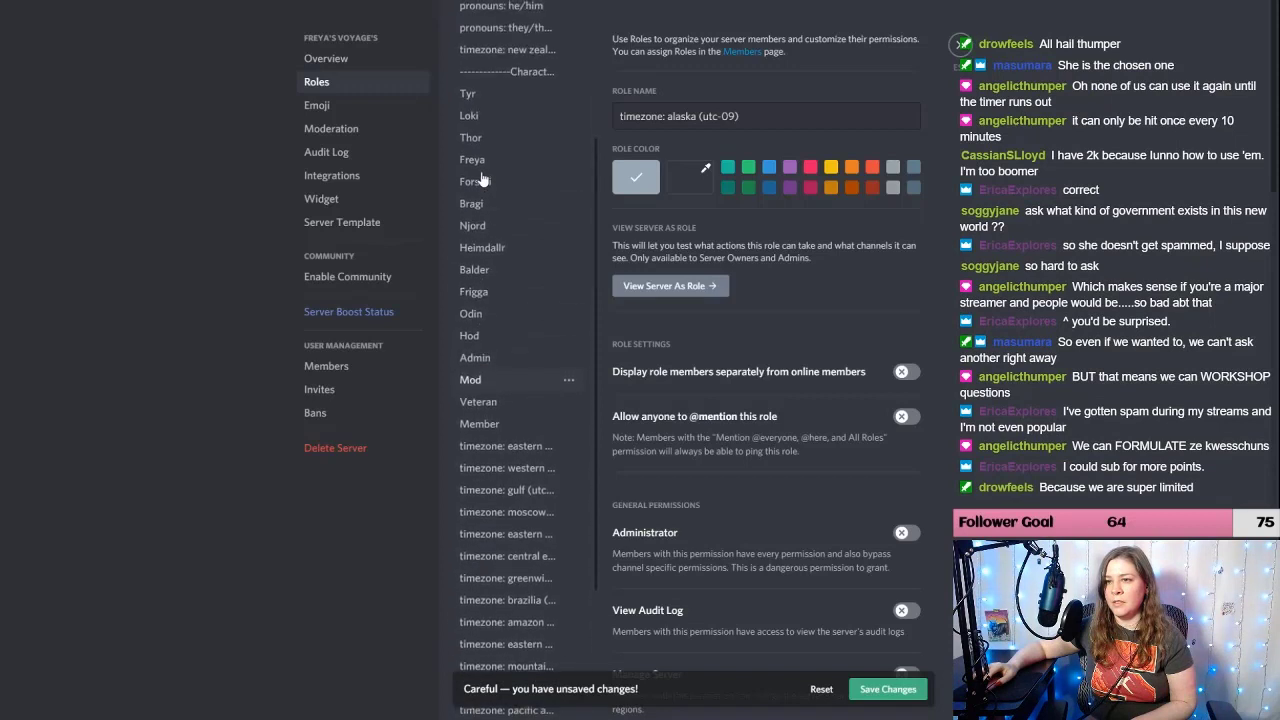
{"action": "scroll", "coordinate": [490, 280], "scroll_direction": "up", "scroll_amount": 1}
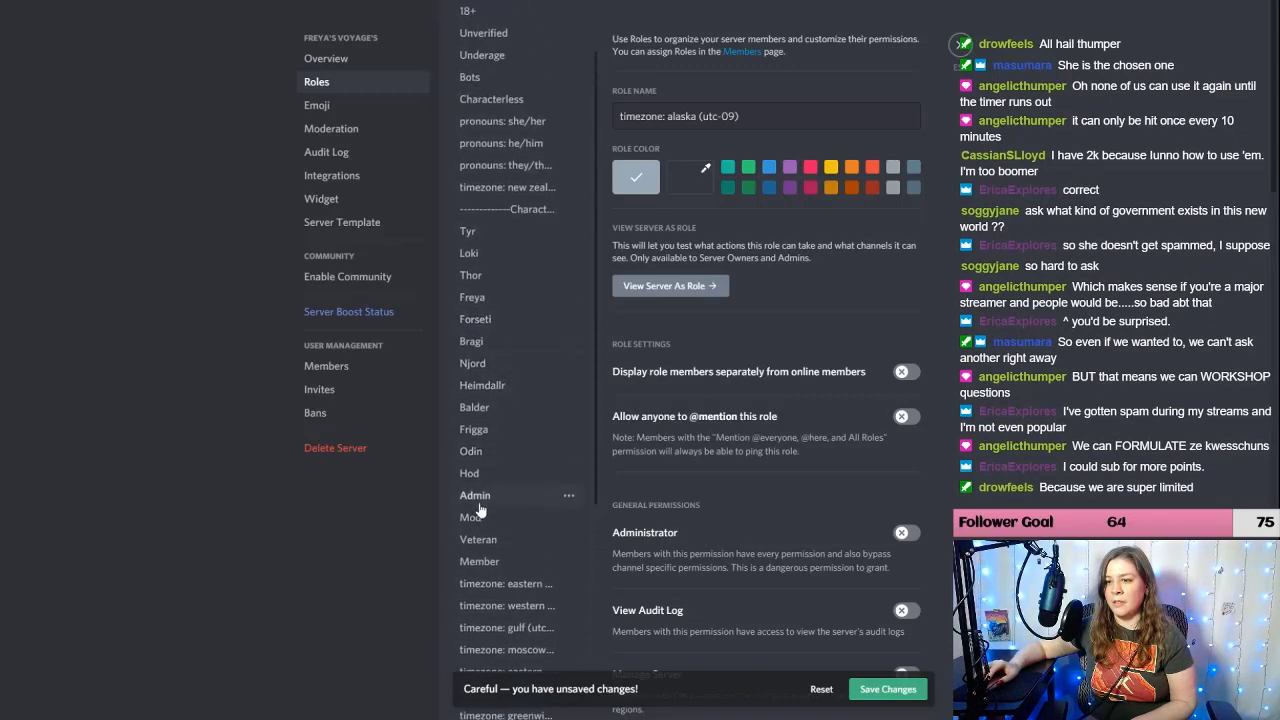
{"action": "left_click_drag", "start_coordinate": [479, 508], "coordinate": [480, 68]}
{"action": "left_click_drag", "start_coordinate": [486, 588], "coordinate": [486, 60]}
{"action": "left_click_drag", "start_coordinate": [478, 608], "coordinate": [481, 134]}
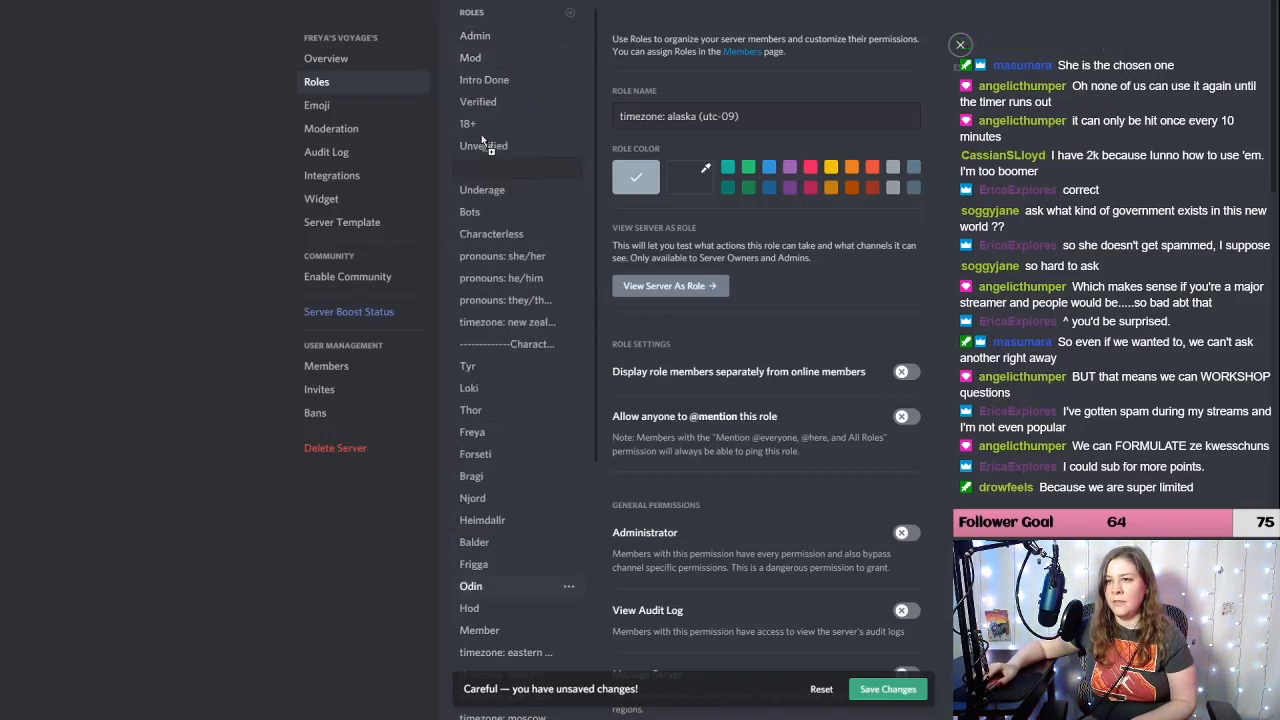
{"action": "left_click_drag", "start_coordinate": [477, 85], "coordinate": [478, 82]}
{"action": "left_click_drag", "start_coordinate": [480, 630], "coordinate": [490, 130]}
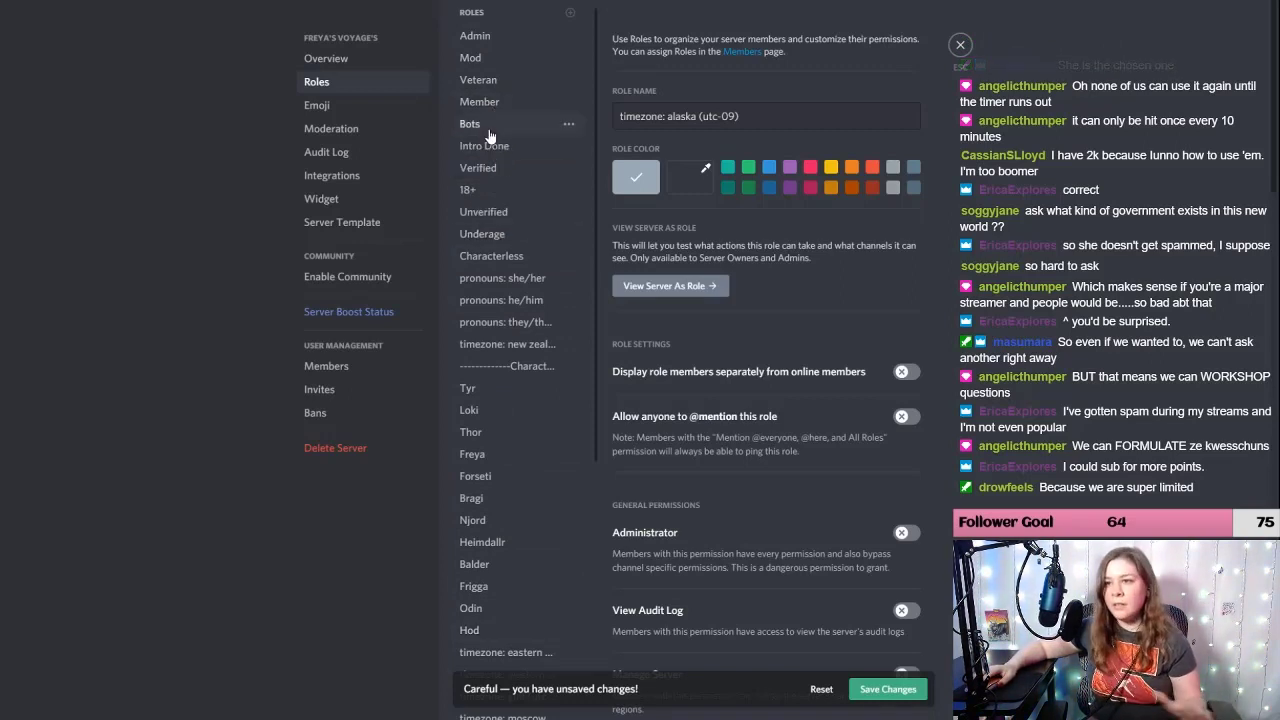
{"action": "left_click_drag", "start_coordinate": [508, 228], "coordinate": [508, 146]}
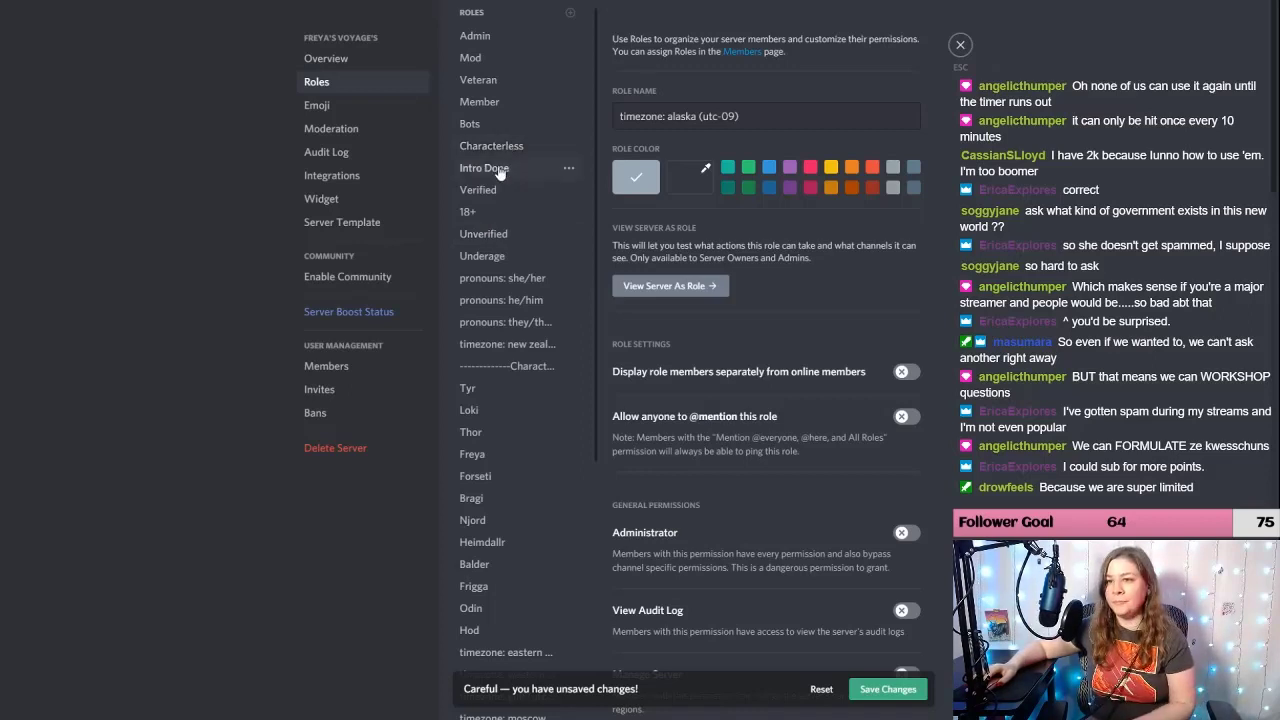
Step: Move the she/her, he/him and they/them pronoun roles between Characterless and Intro Done
{"action": "left_click_drag", "start_coordinate": [505, 288], "coordinate": [500, 170]}
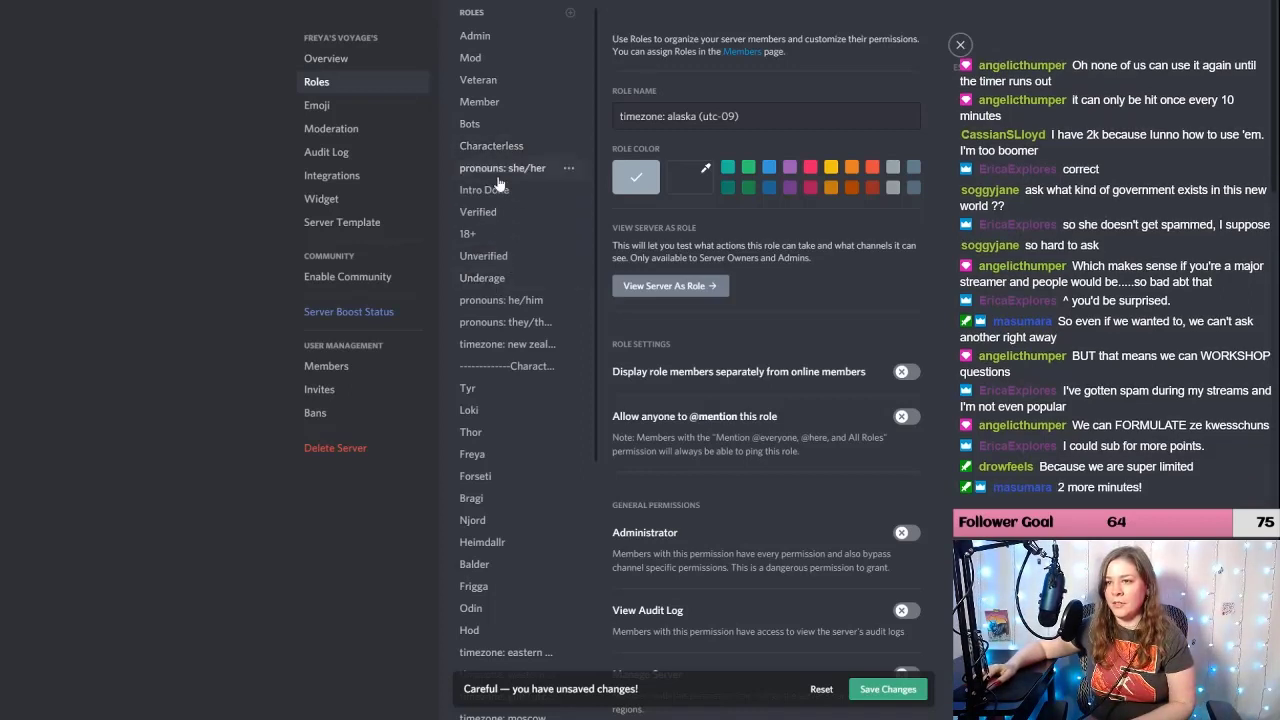
{"action": "left_click_drag", "start_coordinate": [500, 300], "coordinate": [498, 190]}
{"action": "left_click_drag", "start_coordinate": [505, 322], "coordinate": [500, 236]}
Step: Move the first eastern timezone role and the western australia role directly below new zealand, and check the full names of these three roles
{"action": "scroll", "coordinate": [500, 330], "scroll_direction": "down", "scroll_amount": 3}
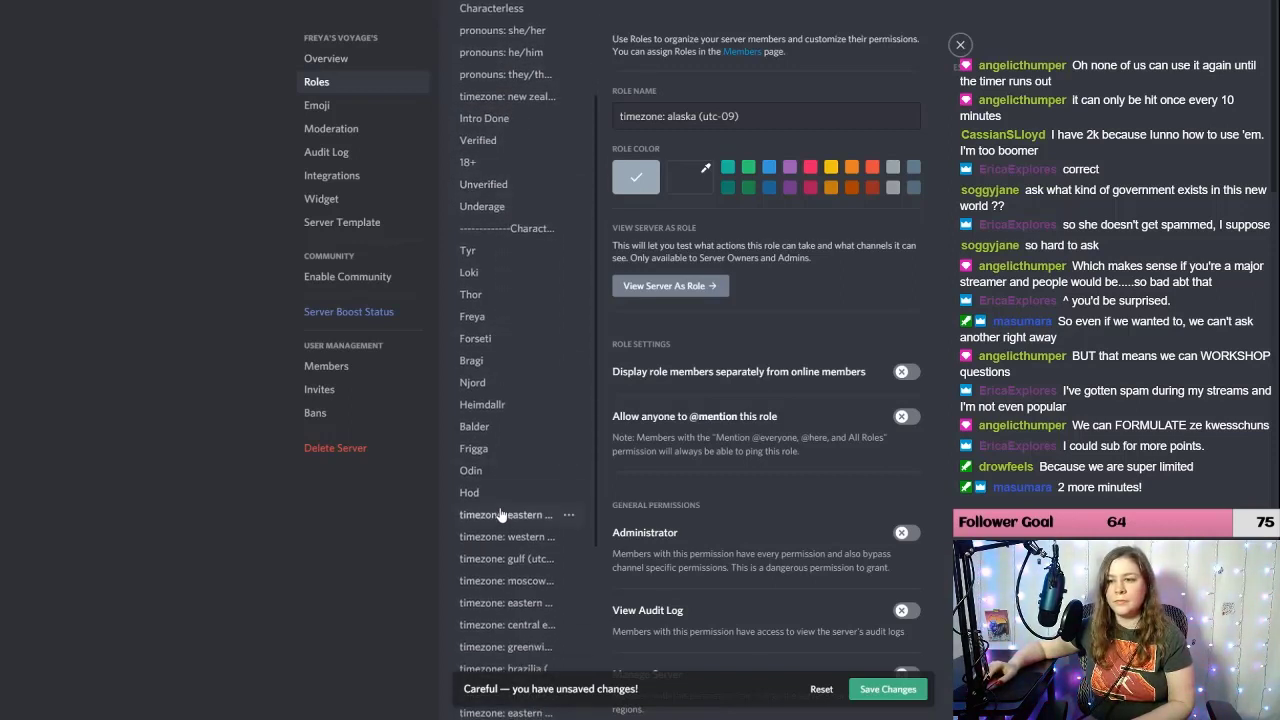
{"action": "left_click_drag", "start_coordinate": [500, 522], "coordinate": [496, 120]}
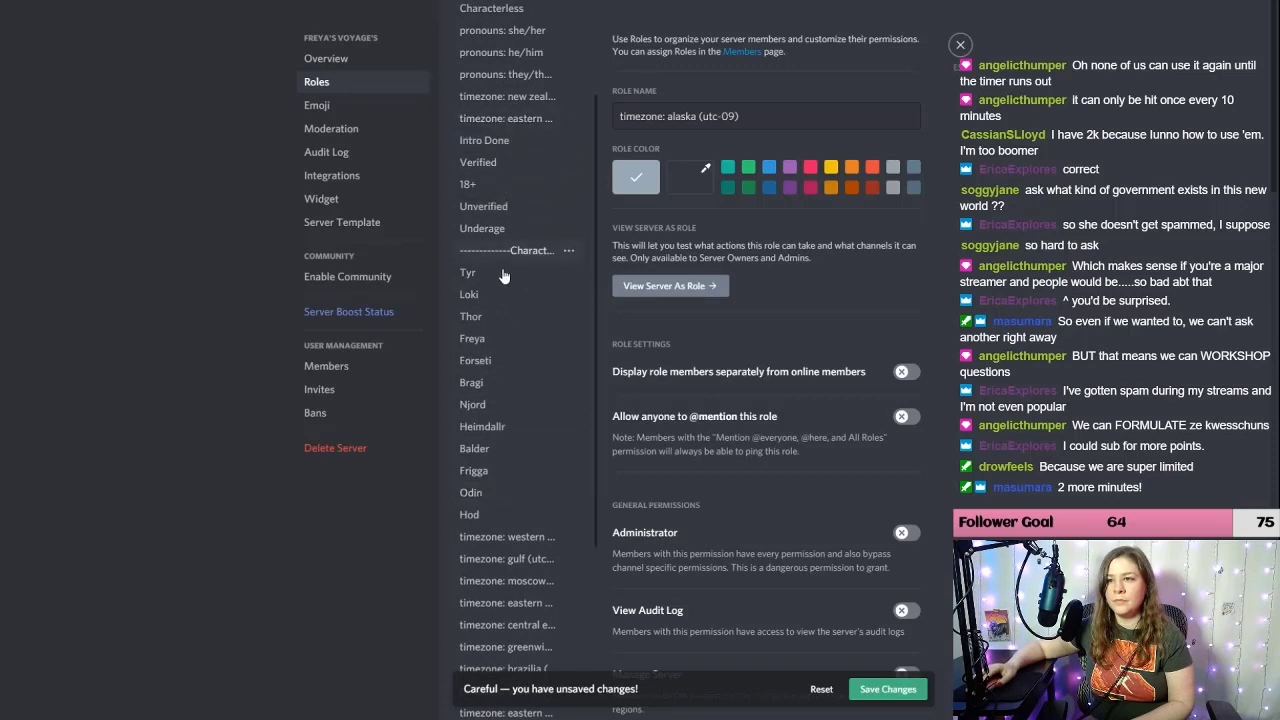
{"action": "left_click_drag", "start_coordinate": [512, 536], "coordinate": [521, 120]}
{"action": "left_click", "coordinate": [517, 104]}
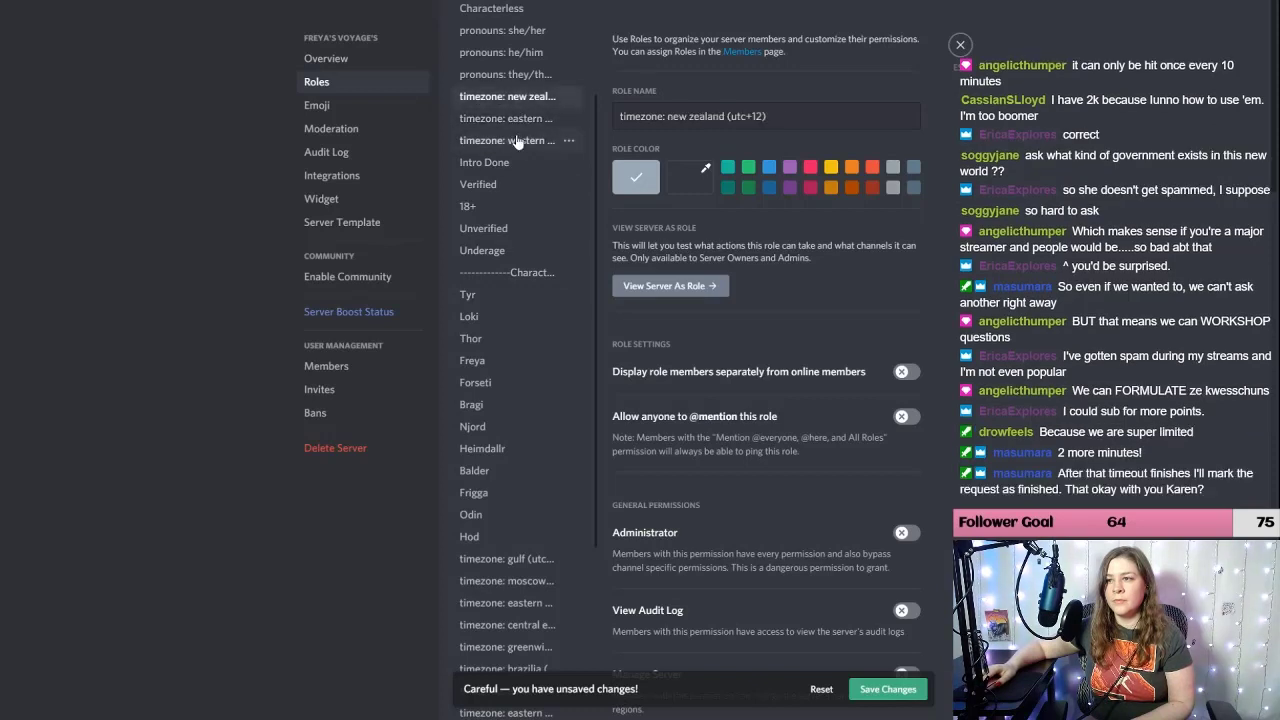
{"action": "left_click", "coordinate": [505, 118]}
{"action": "left_click", "coordinate": [505, 140]}
Step: Move the gulf, moscow and remaining first eastern timezone roles directly below western australia, in that order
{"action": "left_click_drag", "start_coordinate": [527, 557], "coordinate": [522, 162]}
{"action": "left_click_drag", "start_coordinate": [514, 586], "coordinate": [520, 198]}
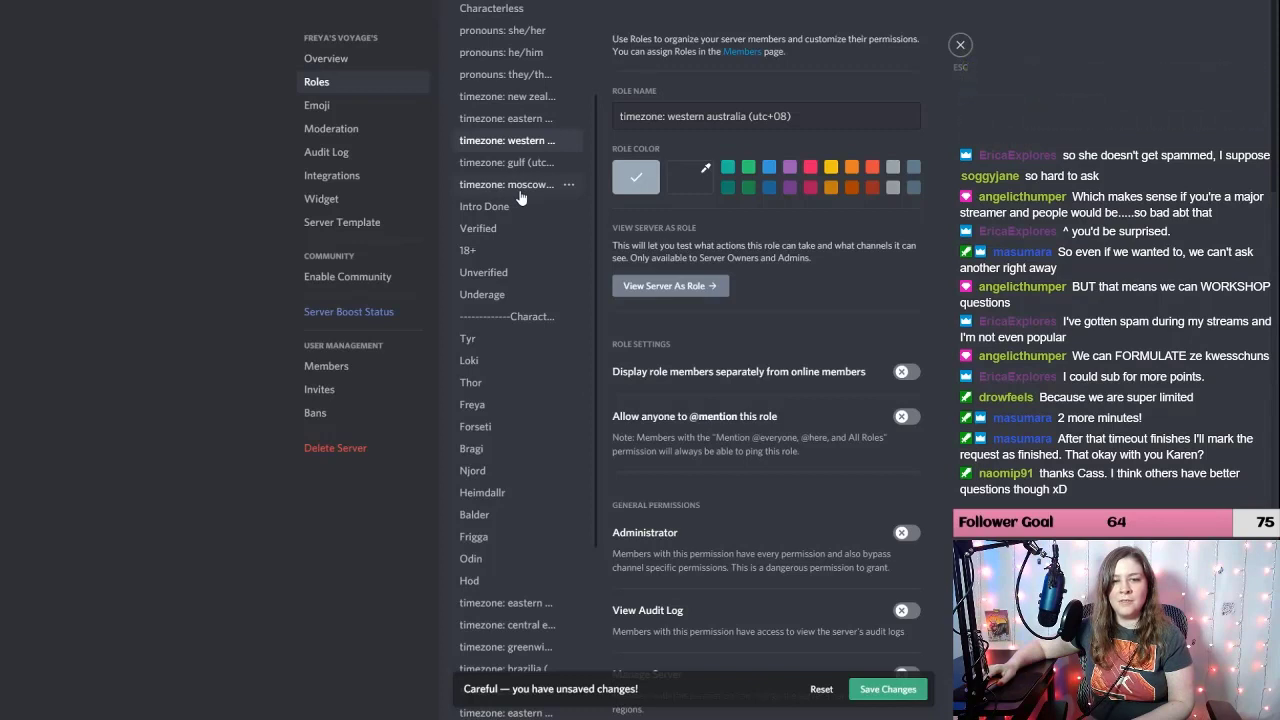
{"action": "left_click_drag", "start_coordinate": [524, 602], "coordinate": [532, 198]}
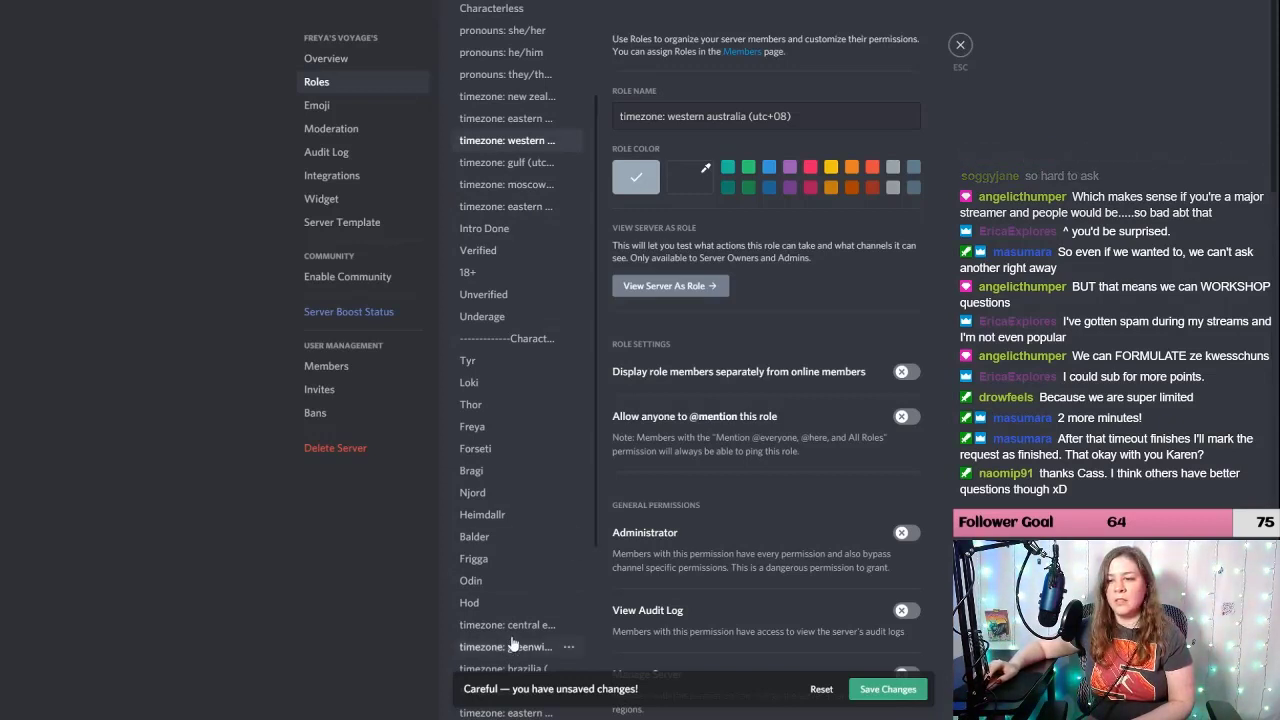
Step: Move the central e..., greenwi..., brazilia, amazon and remaining eastern timezone roles directly above Intro Done, in that order
{"action": "left_click_drag", "start_coordinate": [505, 626], "coordinate": [509, 252]}
{"action": "scroll", "coordinate": [508, 480], "scroll_direction": "down", "scroll_amount": 1}
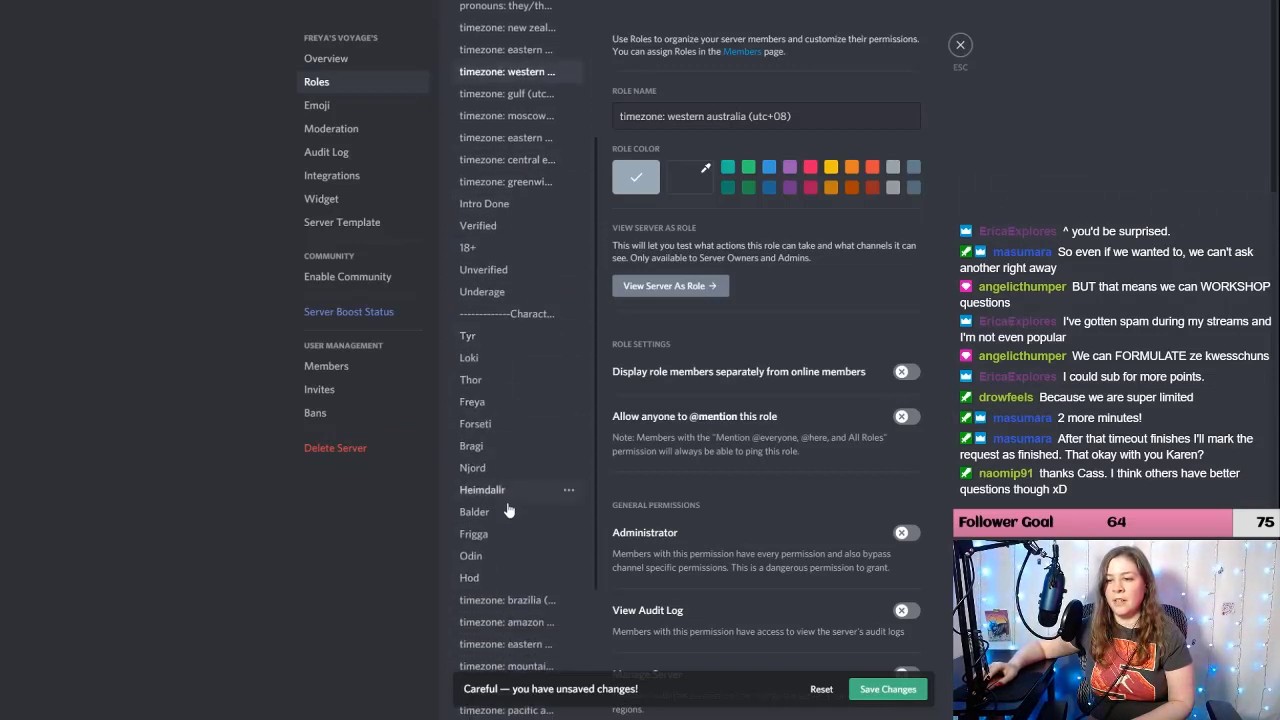
{"action": "left_click_drag", "start_coordinate": [505, 602], "coordinate": [515, 205]}
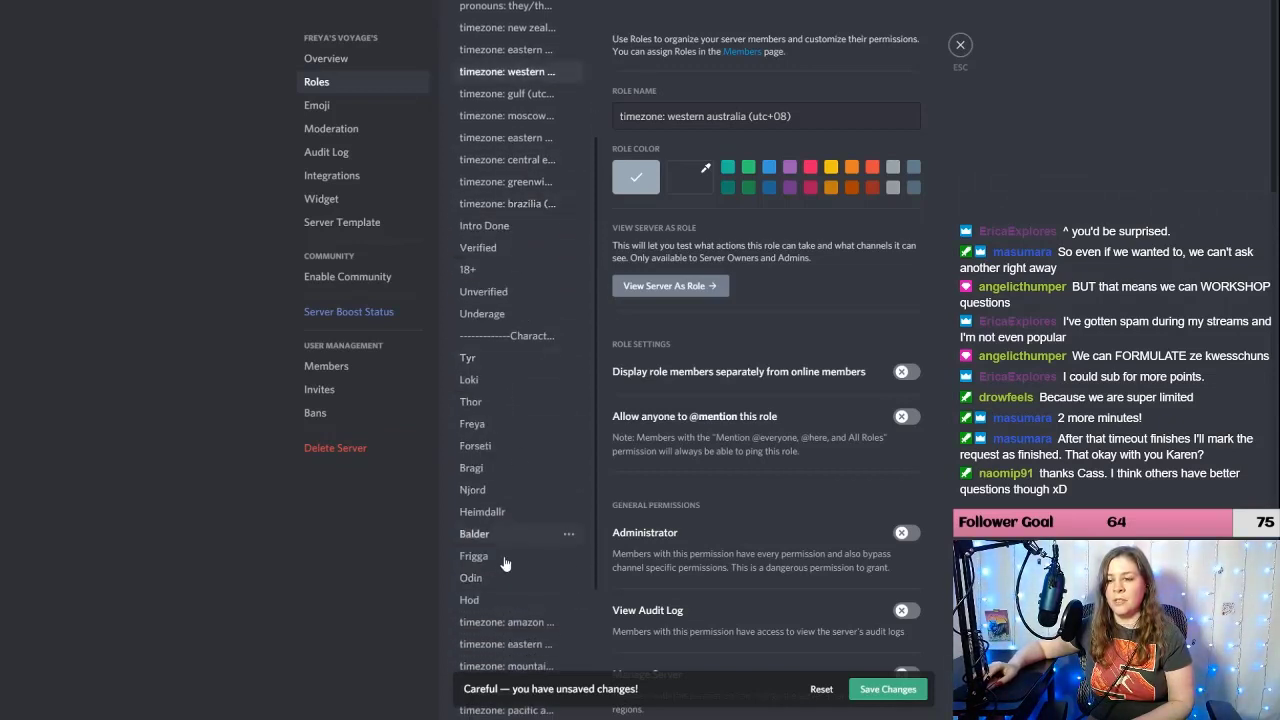
{"action": "left_click_drag", "start_coordinate": [505, 622], "coordinate": [512, 244]}
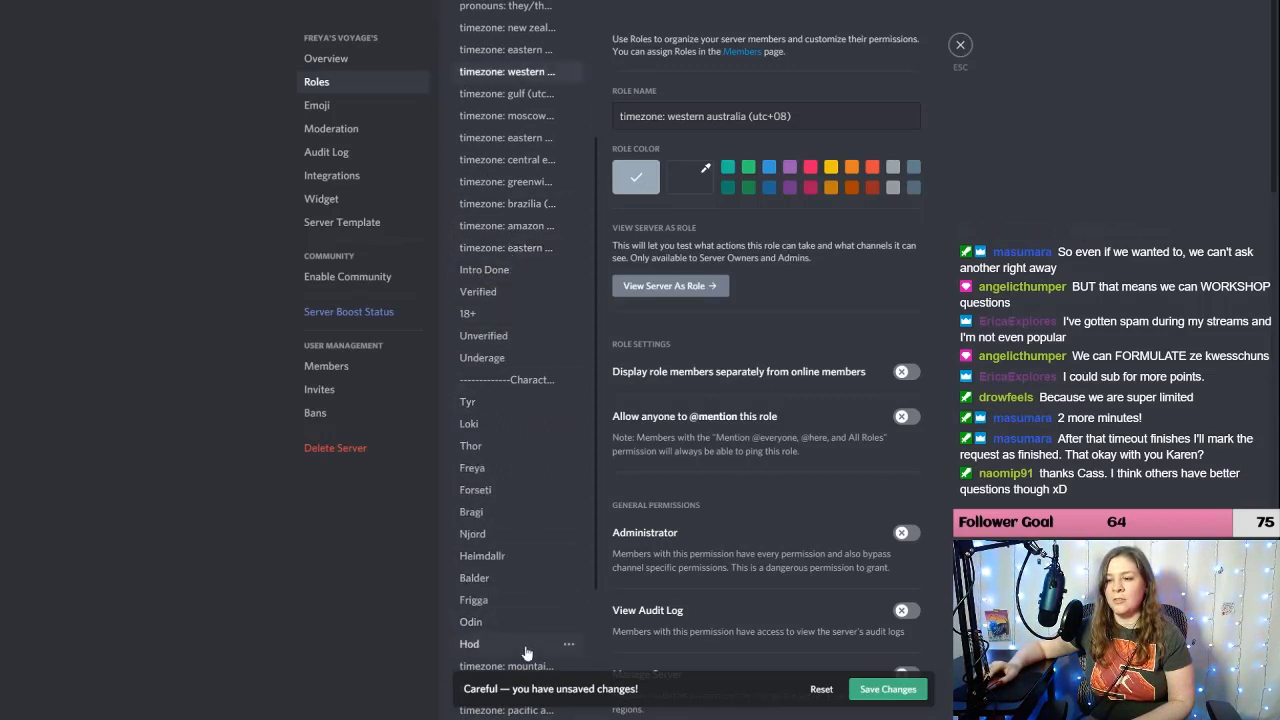
Step: Move the mountain, central a..., pacific a... and alaska timezone roles between the last eastern timezone role and Intro Done, in that order
{"action": "left_click_drag", "start_coordinate": [505, 665], "coordinate": [525, 270]}
{"action": "scroll", "coordinate": [518, 450], "scroll_direction": "down", "scroll_amount": 2}
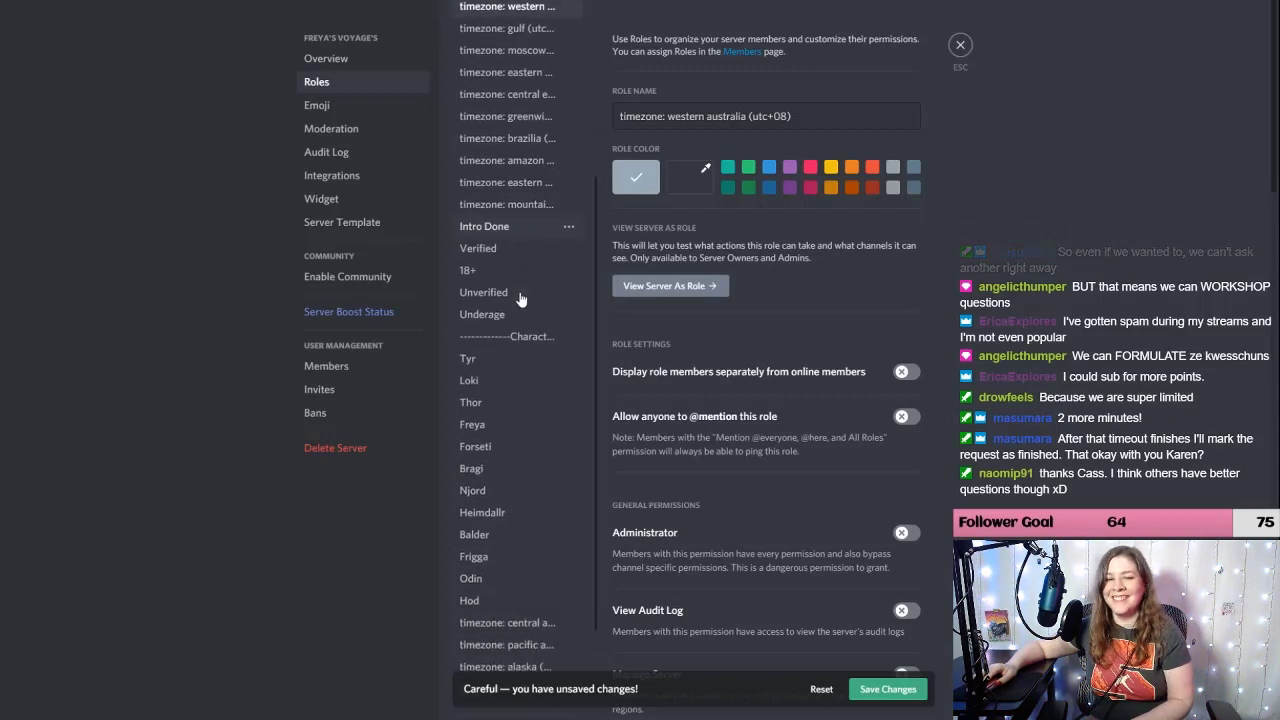
{"action": "left_click_drag", "start_coordinate": [517, 619], "coordinate": [509, 238]}
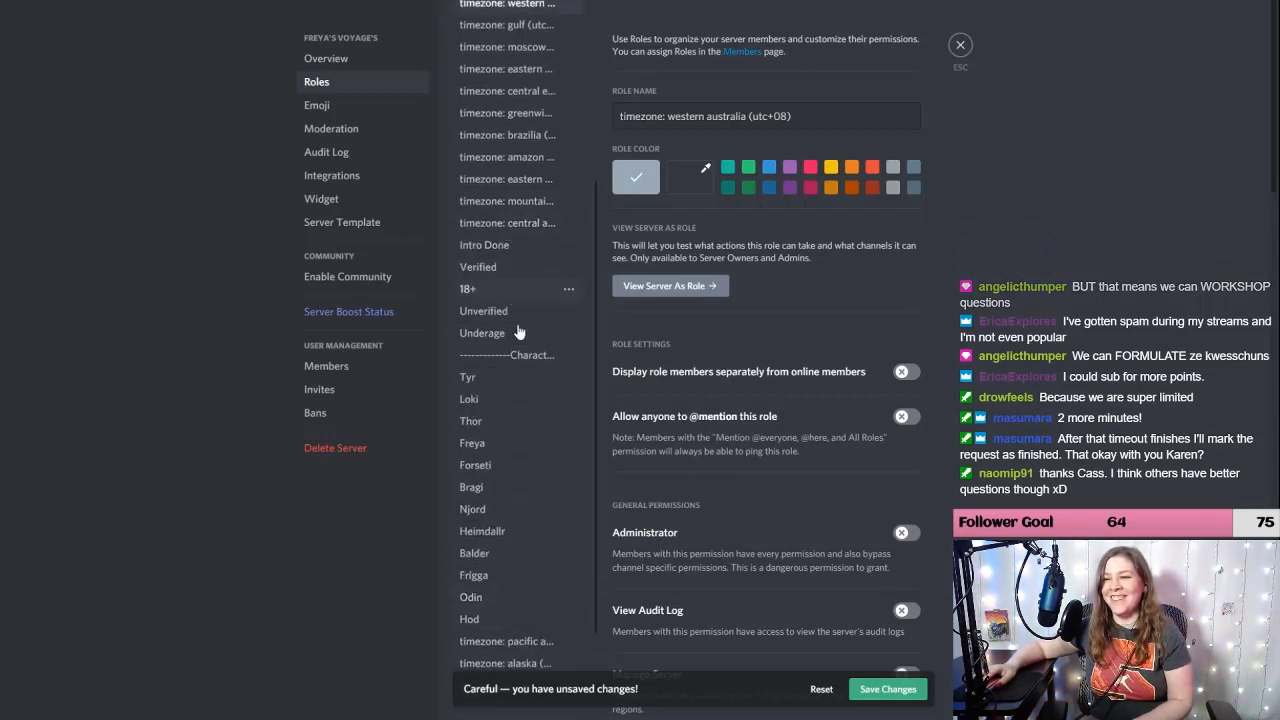
{"action": "left_click_drag", "start_coordinate": [523, 641], "coordinate": [520, 248]}
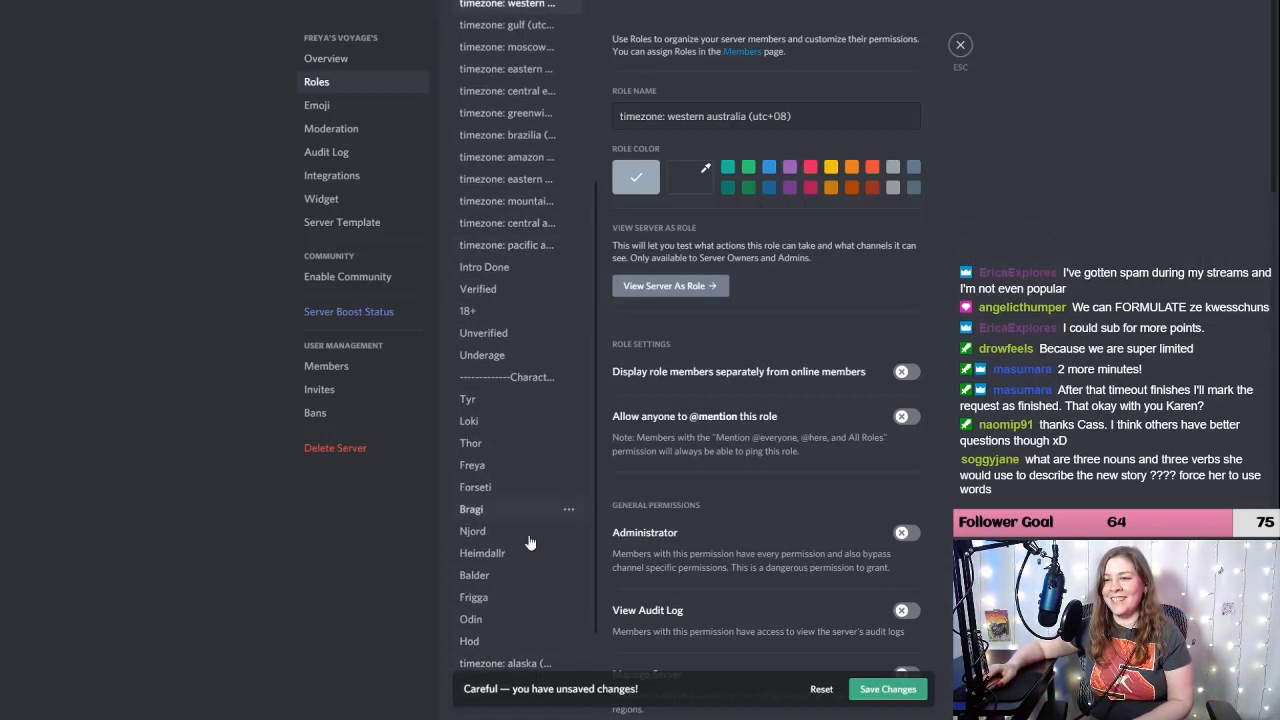
{"action": "left_click_drag", "start_coordinate": [522, 663], "coordinate": [518, 280]}
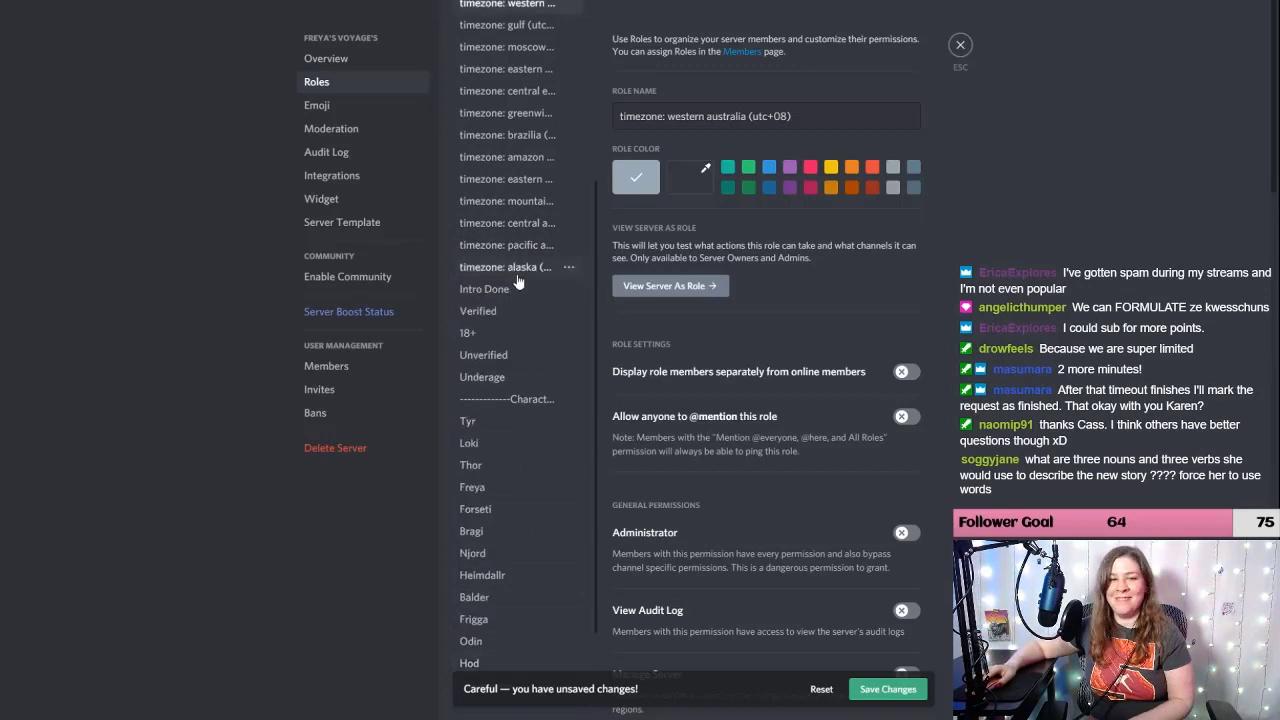
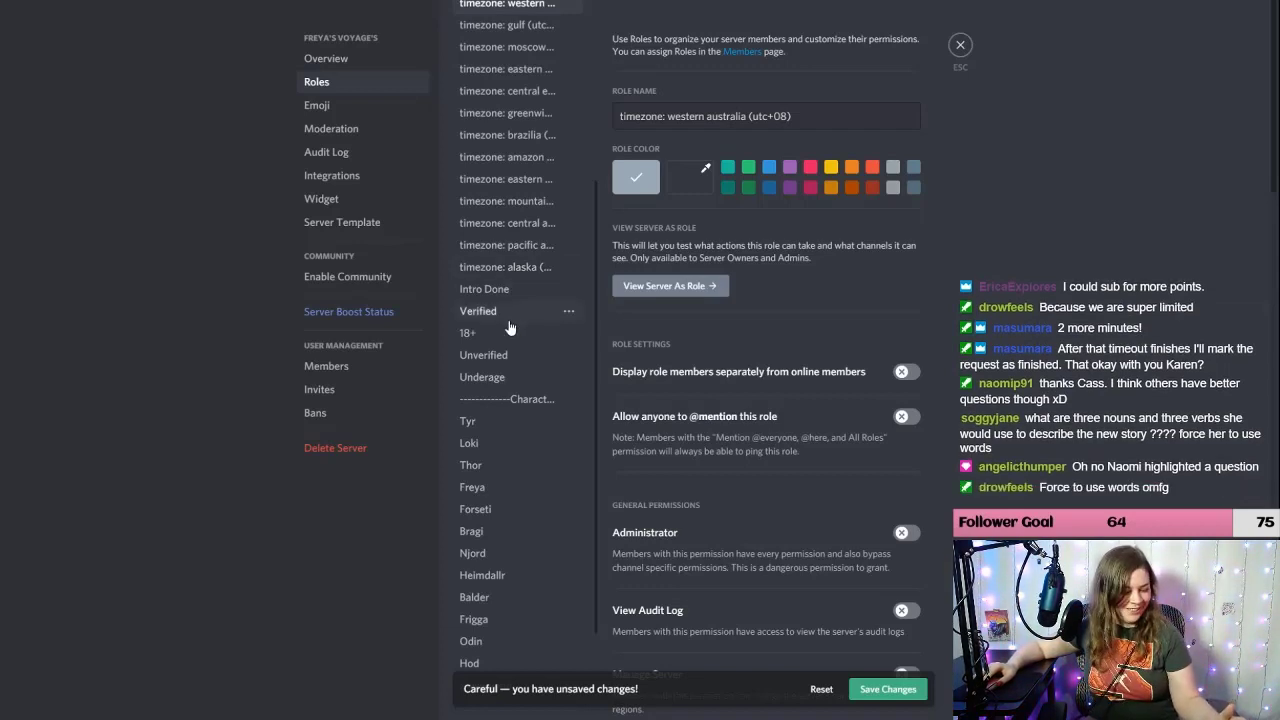
Step: Move the Tyr, Loki, Thor, Freya and Forseti character roles between the alaska timezone role and Intro Done, in that order
{"action": "left_click_drag", "start_coordinate": [478, 423], "coordinate": [491, 289]}
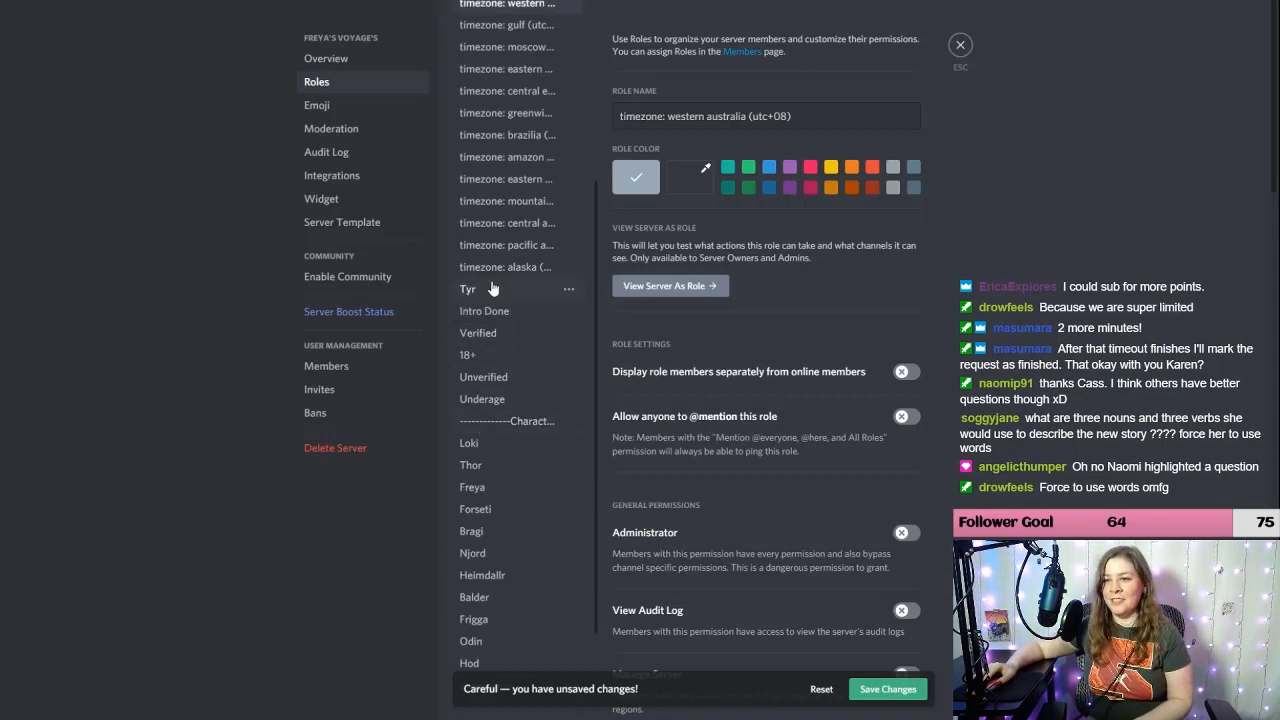
{"action": "left_click_drag", "start_coordinate": [478, 445], "coordinate": [494, 305]}
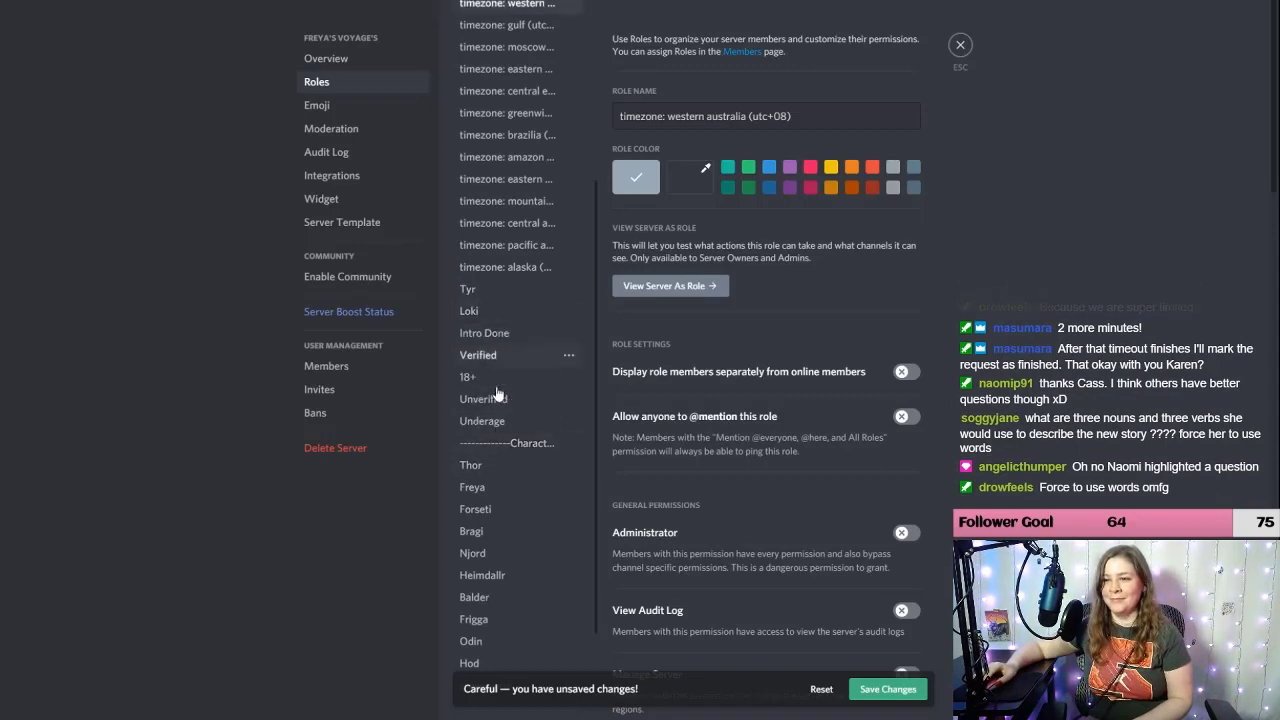
{"action": "left_click_drag", "start_coordinate": [475, 466], "coordinate": [482, 333]}
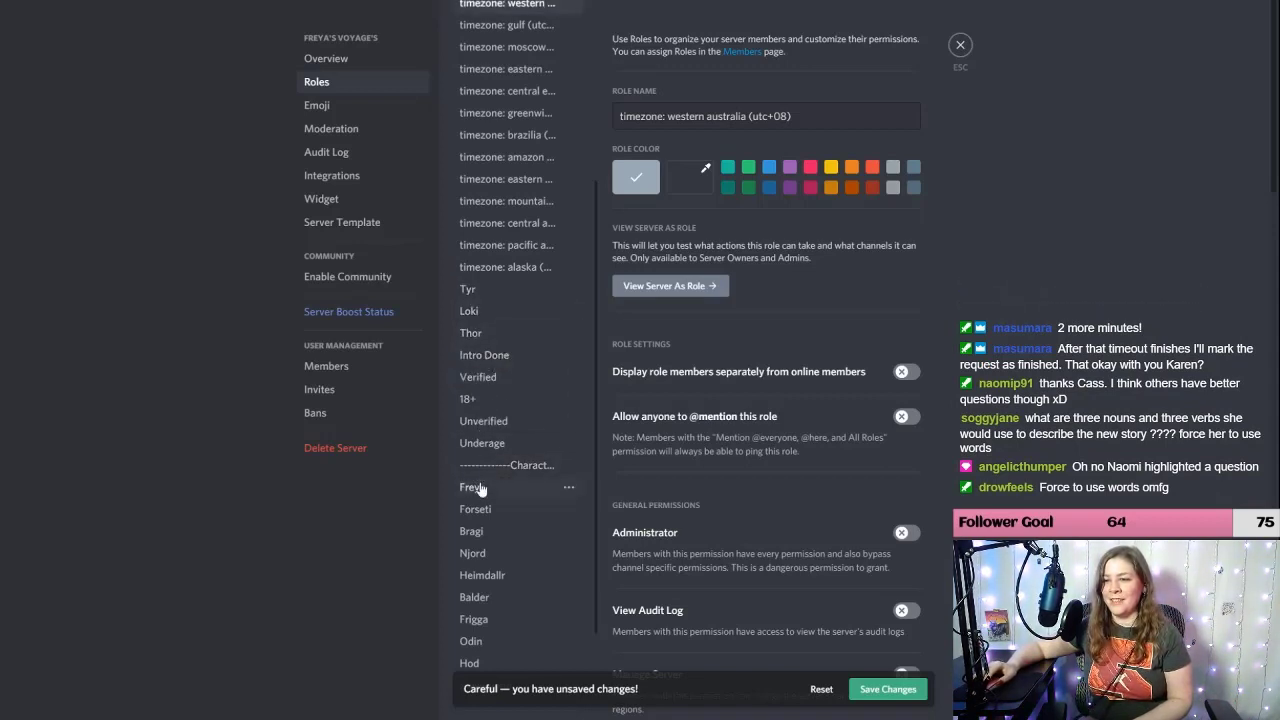
{"action": "left_click_drag", "start_coordinate": [480, 498], "coordinate": [482, 376]}
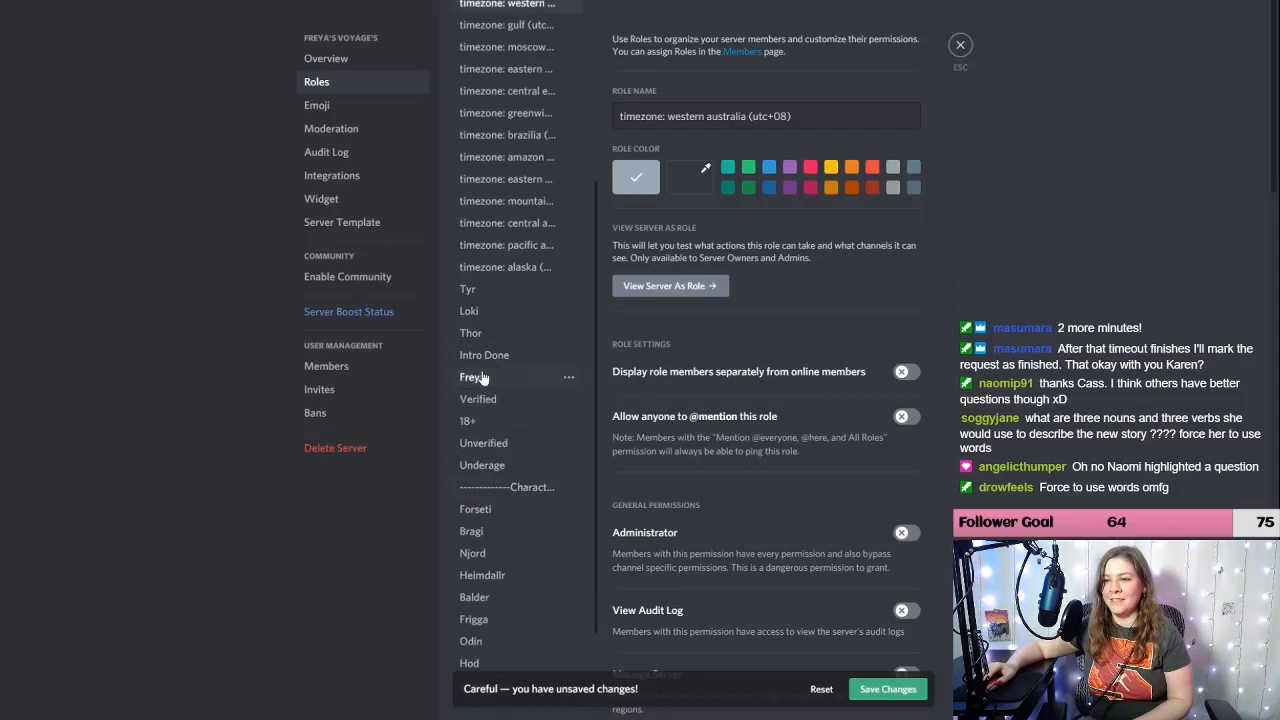
{"action": "left_click_drag", "start_coordinate": [476, 509], "coordinate": [484, 378]}
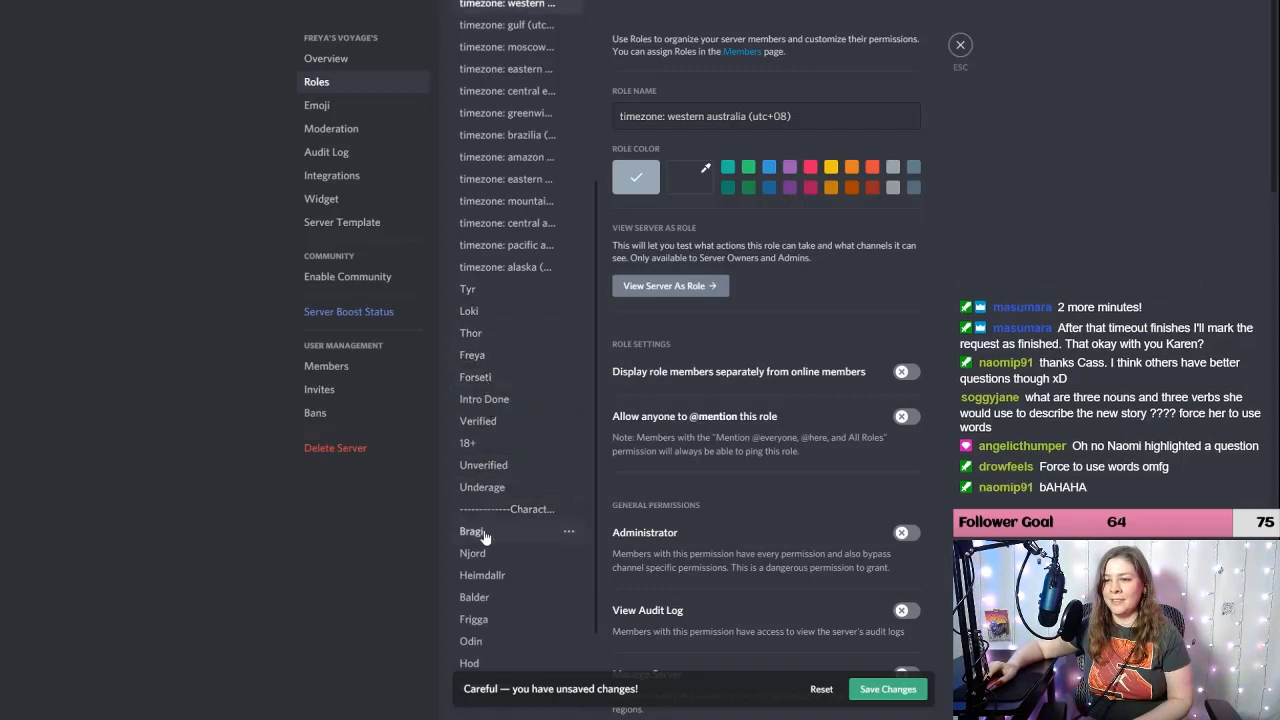
Step: Move the Bragi, Njord, Heimdallr and Balder character roles between Forseti and Intro Done, in that order
{"action": "left_click_drag", "start_coordinate": [484, 538], "coordinate": [482, 400]}
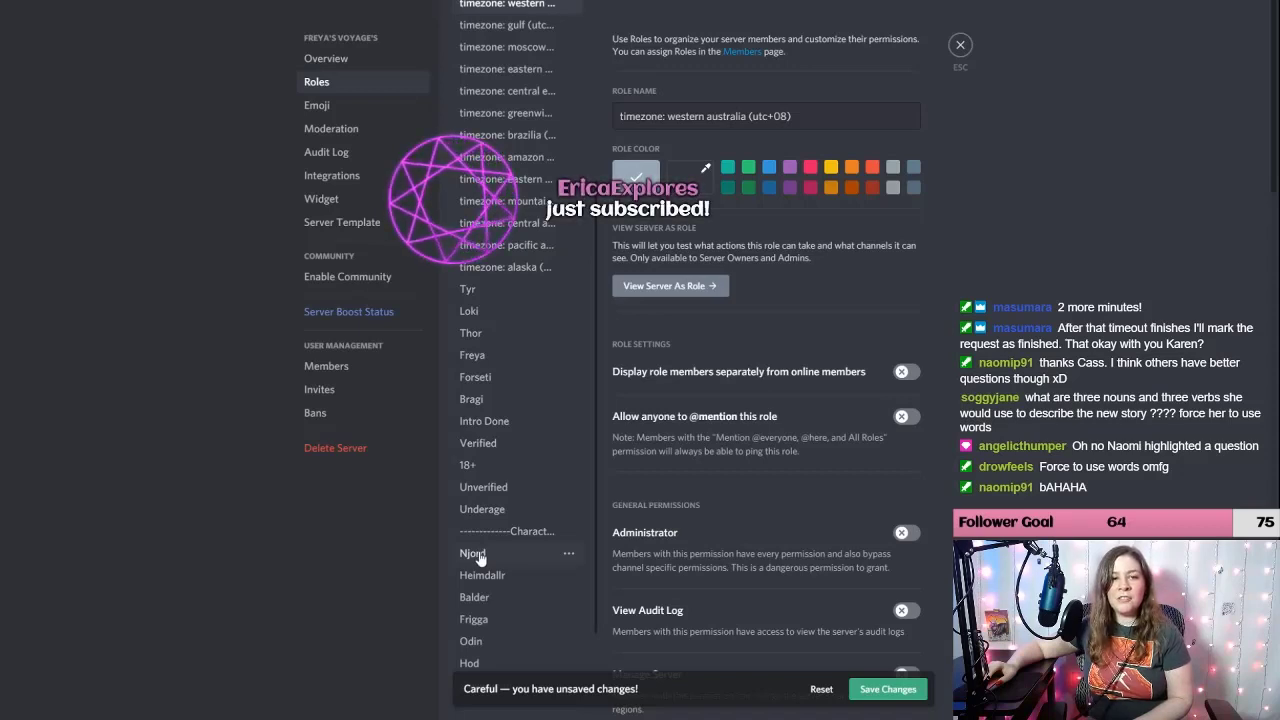
{"action": "left_click_drag", "start_coordinate": [478, 558], "coordinate": [489, 424]}
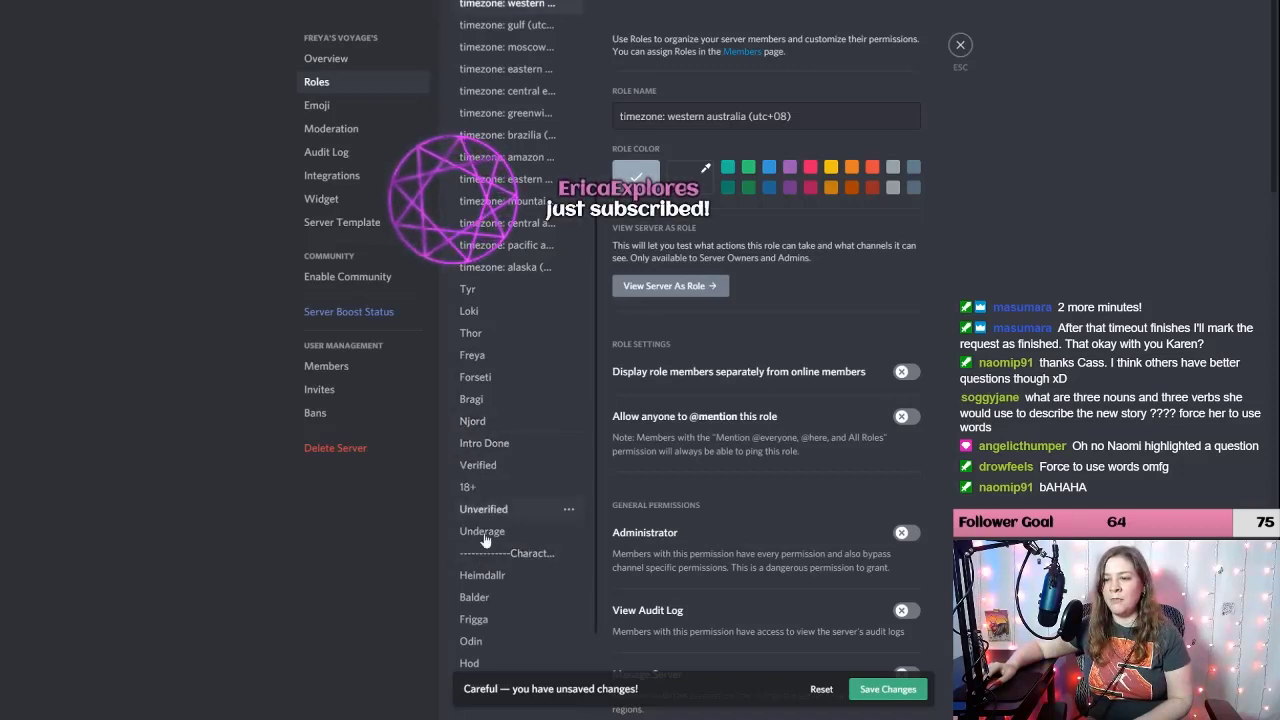
{"action": "left_click_drag", "start_coordinate": [482, 575], "coordinate": [486, 444]}
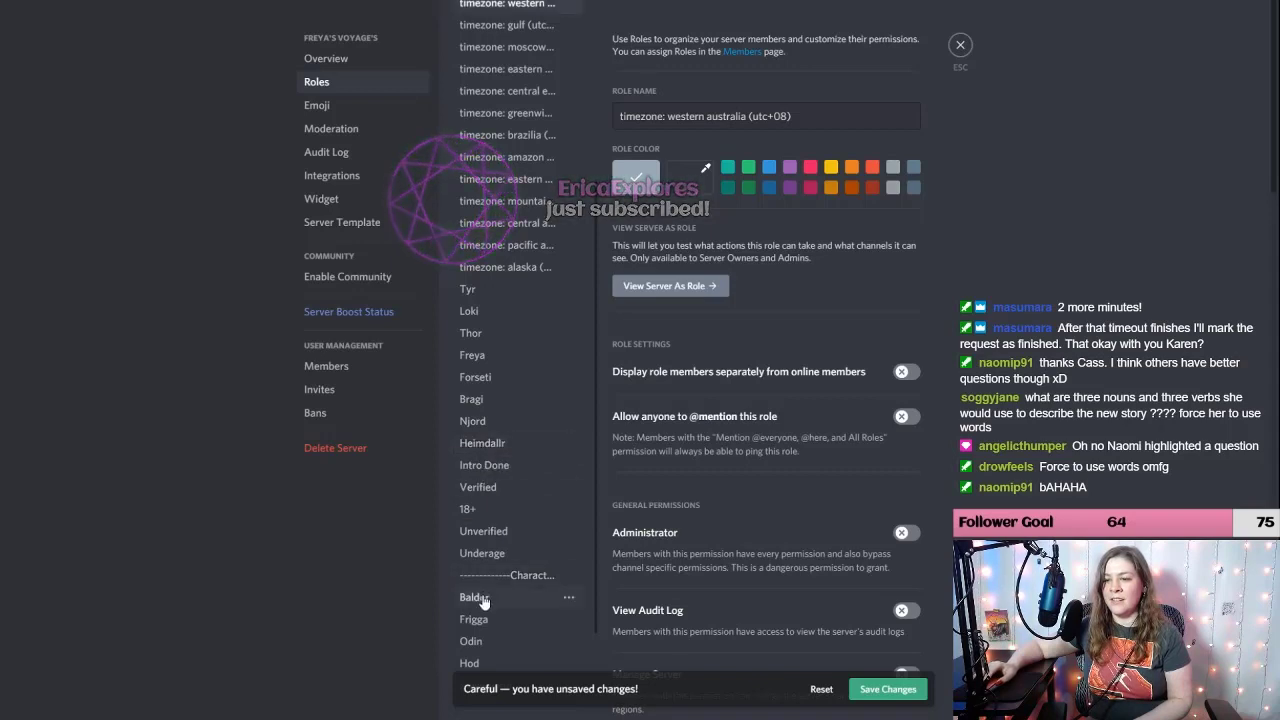
{"action": "left_click_drag", "start_coordinate": [482, 600], "coordinate": [488, 465]}
{"action": "scroll", "coordinate": [481, 550], "scroll_direction": "down", "scroll_amount": 1}
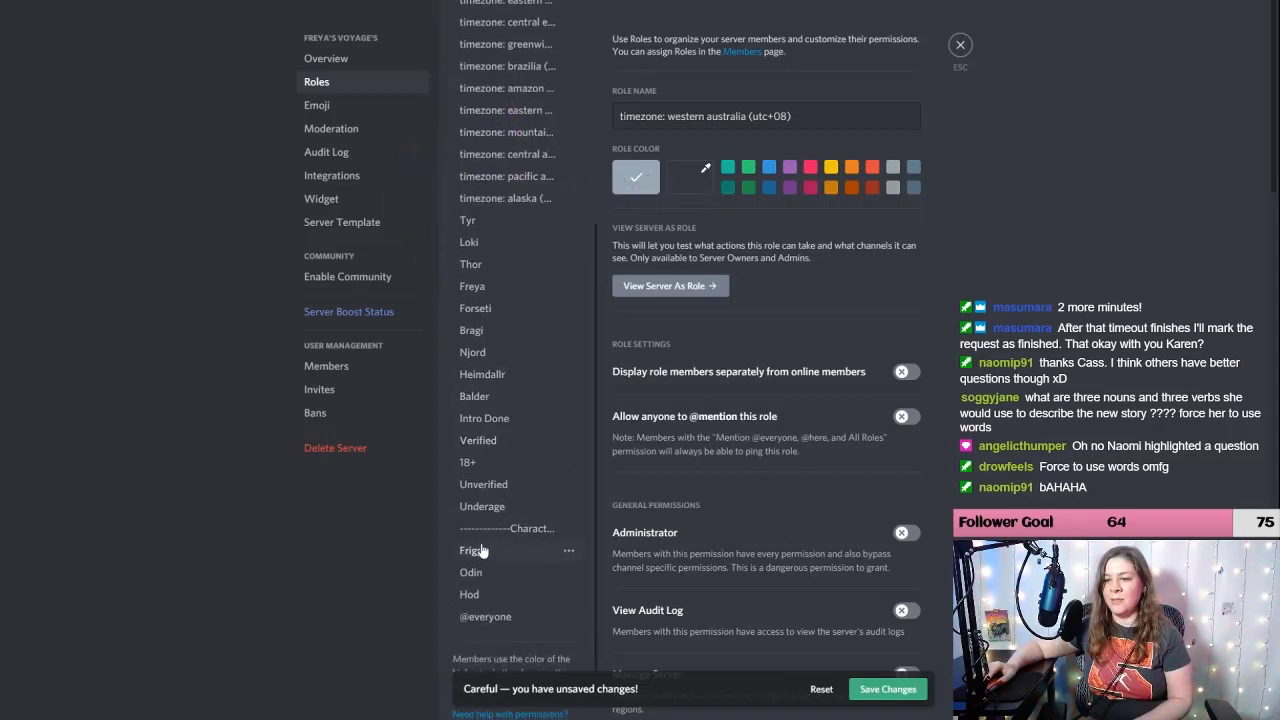
Step: Move the Frigga, Odin and Hod roles up the role list to sit in that order directly below Balder
{"action": "left_click_drag", "start_coordinate": [481, 551], "coordinate": [479, 478]}
{"action": "left_click_drag", "start_coordinate": [479, 415], "coordinate": [480, 418]}
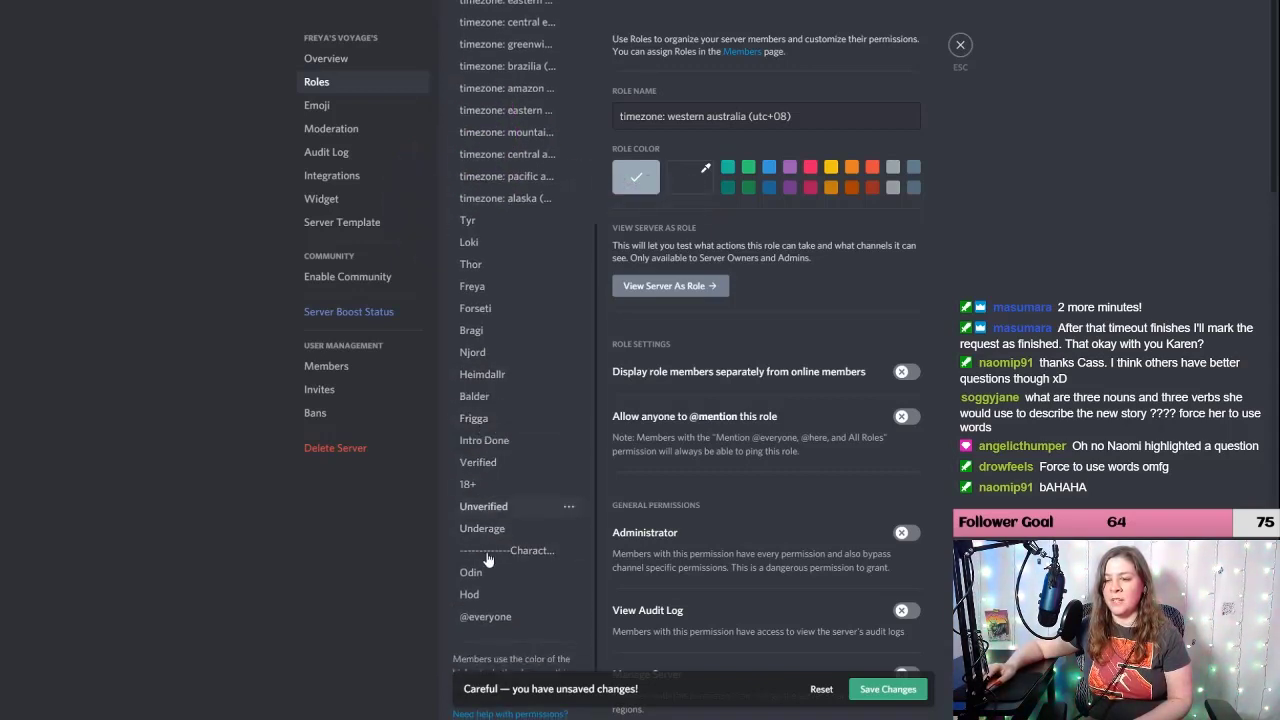
{"action": "left_click_drag", "start_coordinate": [486, 572], "coordinate": [481, 452]}
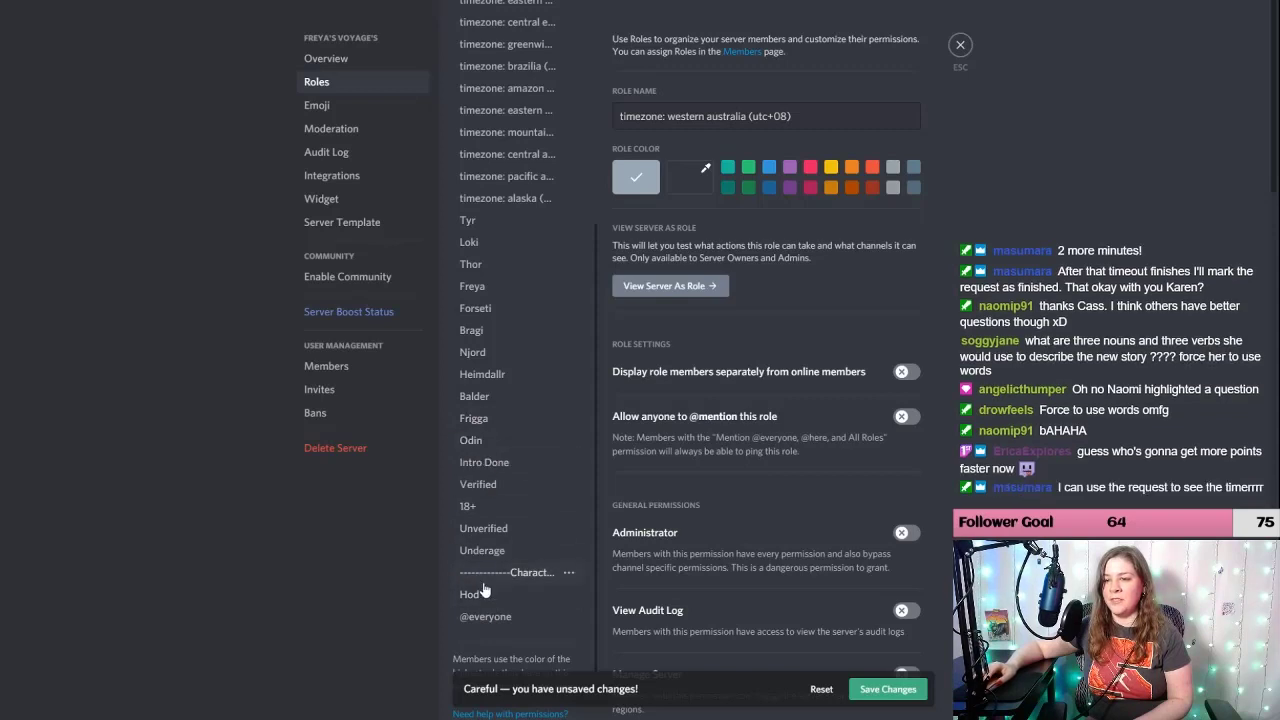
{"action": "left_click_drag", "start_coordinate": [483, 594], "coordinate": [481, 470]}
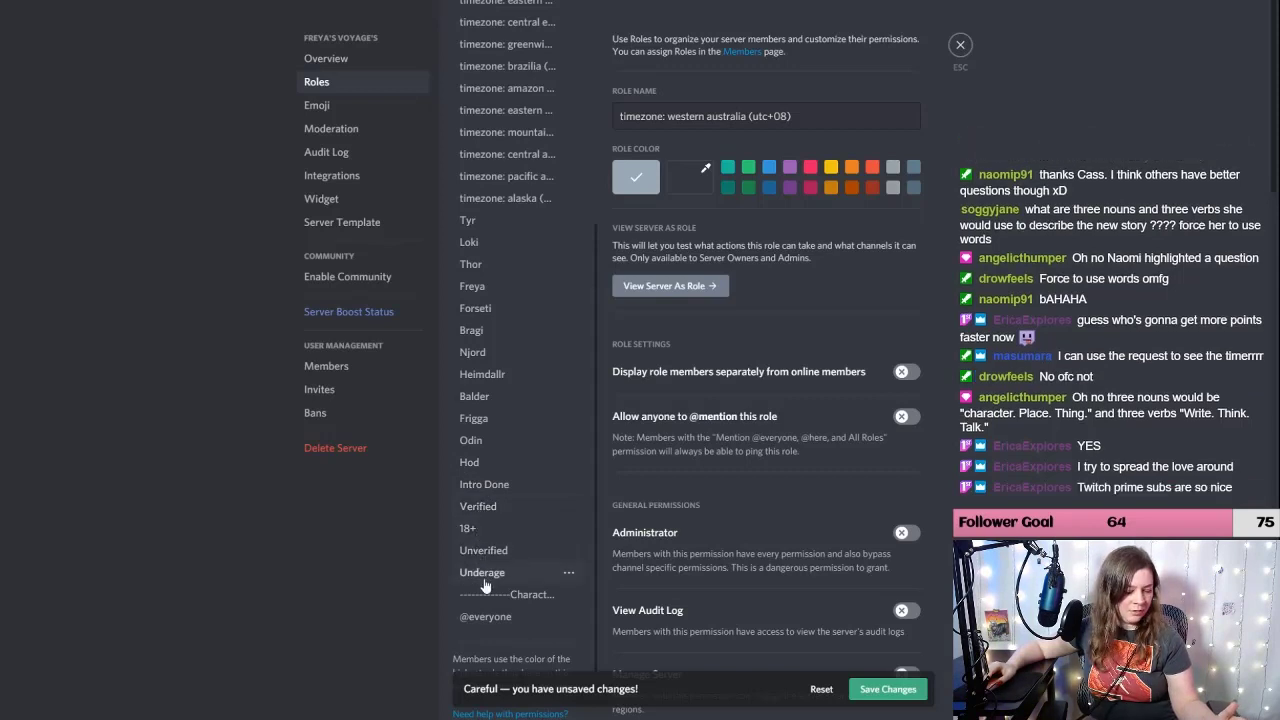
Step: Move the Underage role above Unverified and save the new role order
{"action": "left_click_drag", "start_coordinate": [485, 590], "coordinate": [493, 578]}
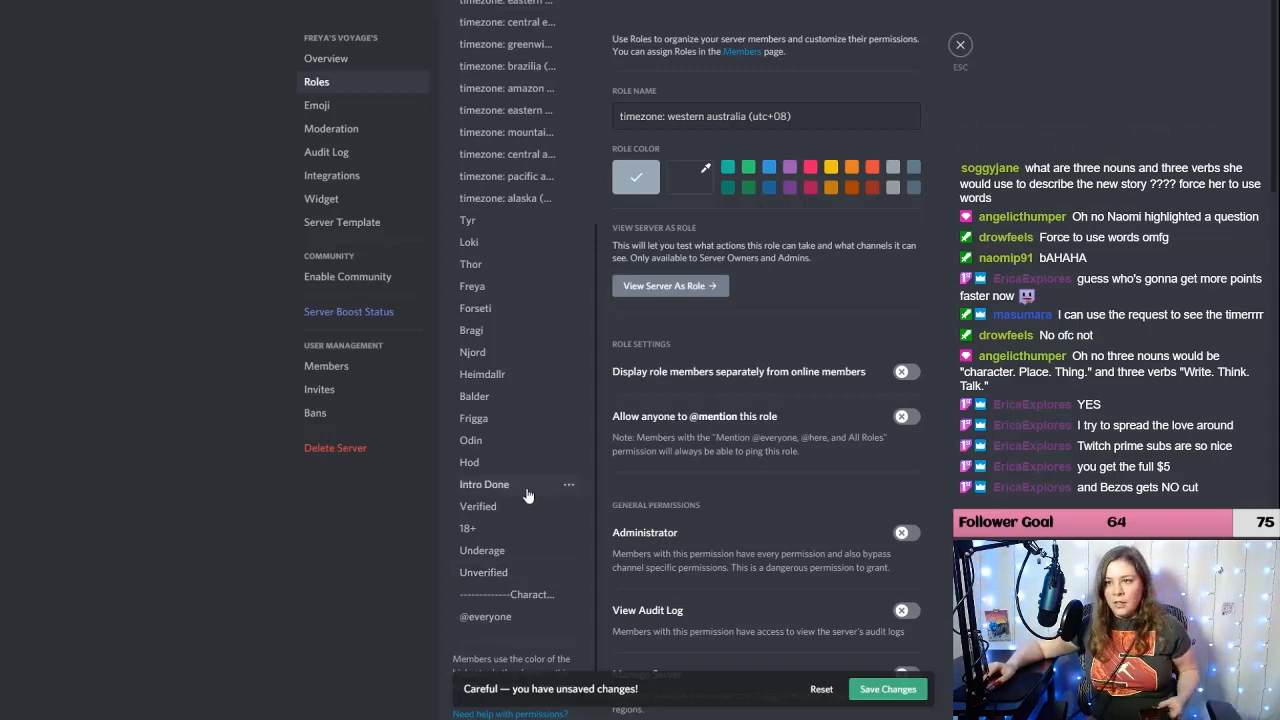
{"action": "scroll", "coordinate": [510, 480], "scroll_direction": "up", "scroll_amount": 5}
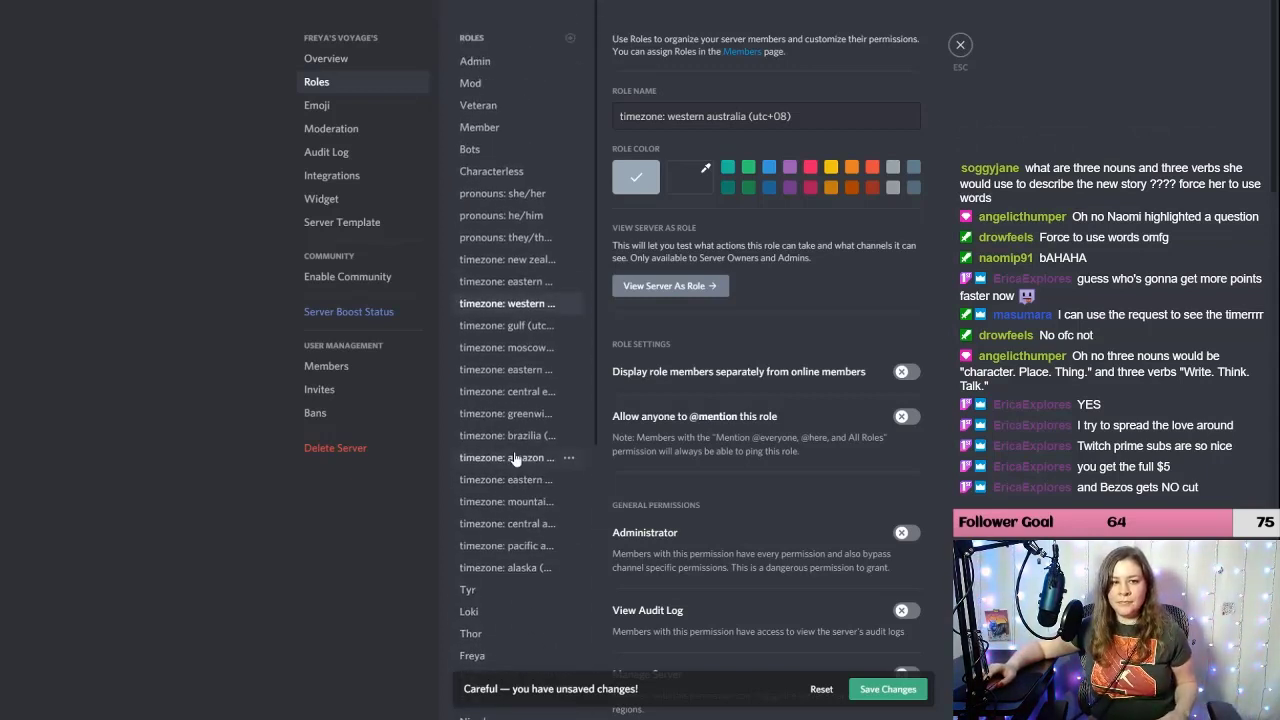
{"action": "left_click", "coordinate": [488, 60]}
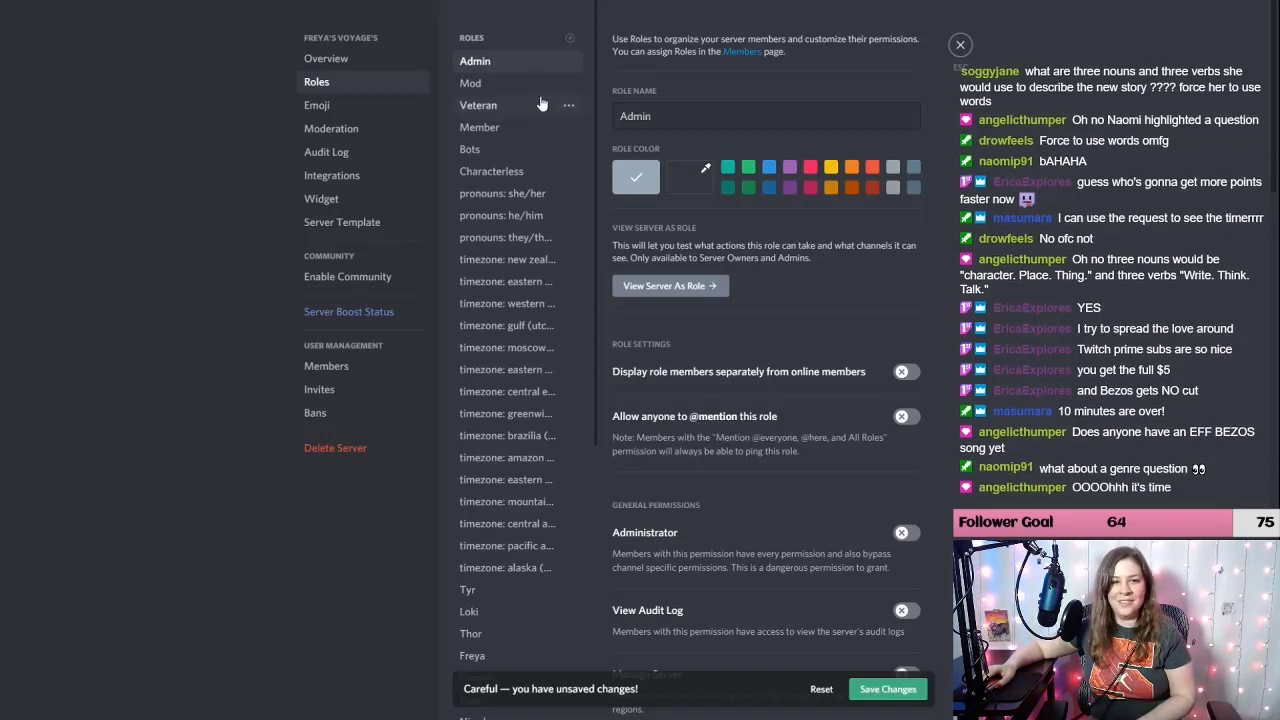
{"action": "left_click", "coordinate": [905, 692]}
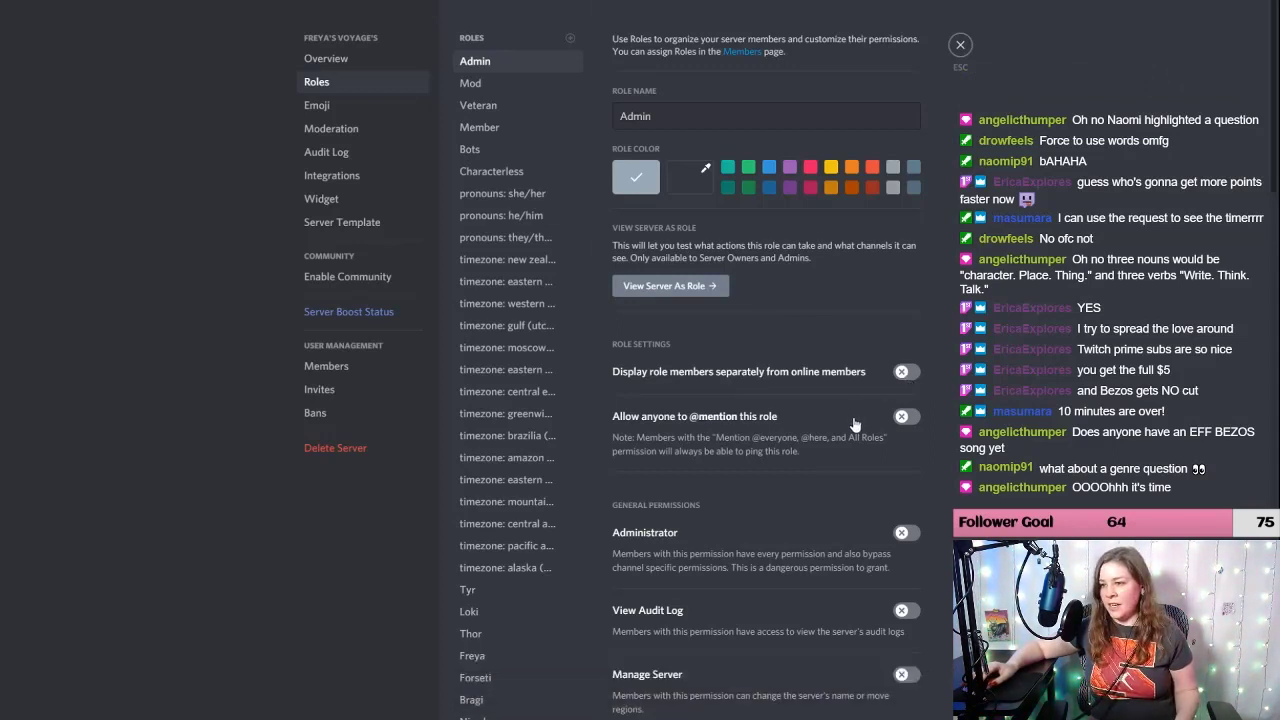
Step: Enable Administrator, View Audit Log, Manage Server, Manage Roles and Manage Channels for the Admin role
{"action": "scroll", "coordinate": [855, 427], "scroll_direction": "down", "scroll_amount": 3}
{"action": "left_click", "coordinate": [906, 395]}
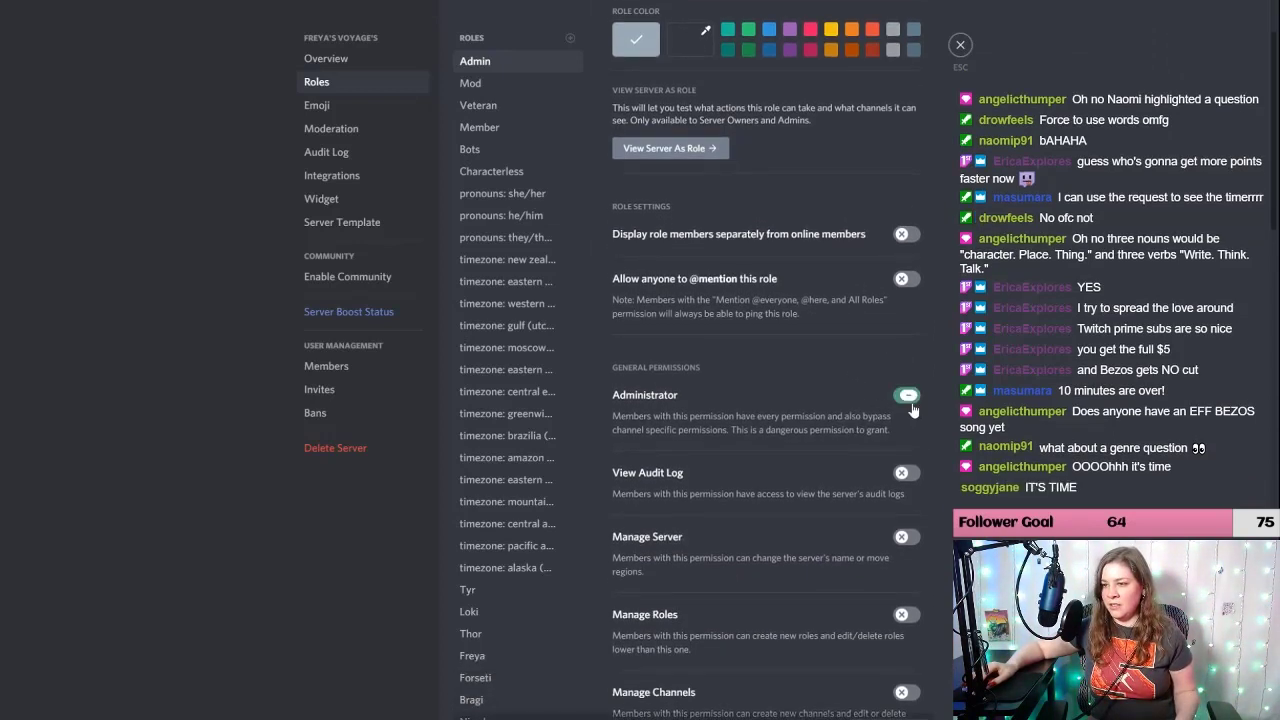
{"action": "left_click", "coordinate": [910, 474]}
{"action": "scroll", "coordinate": [910, 547], "scroll_direction": "down", "scroll_amount": 6}
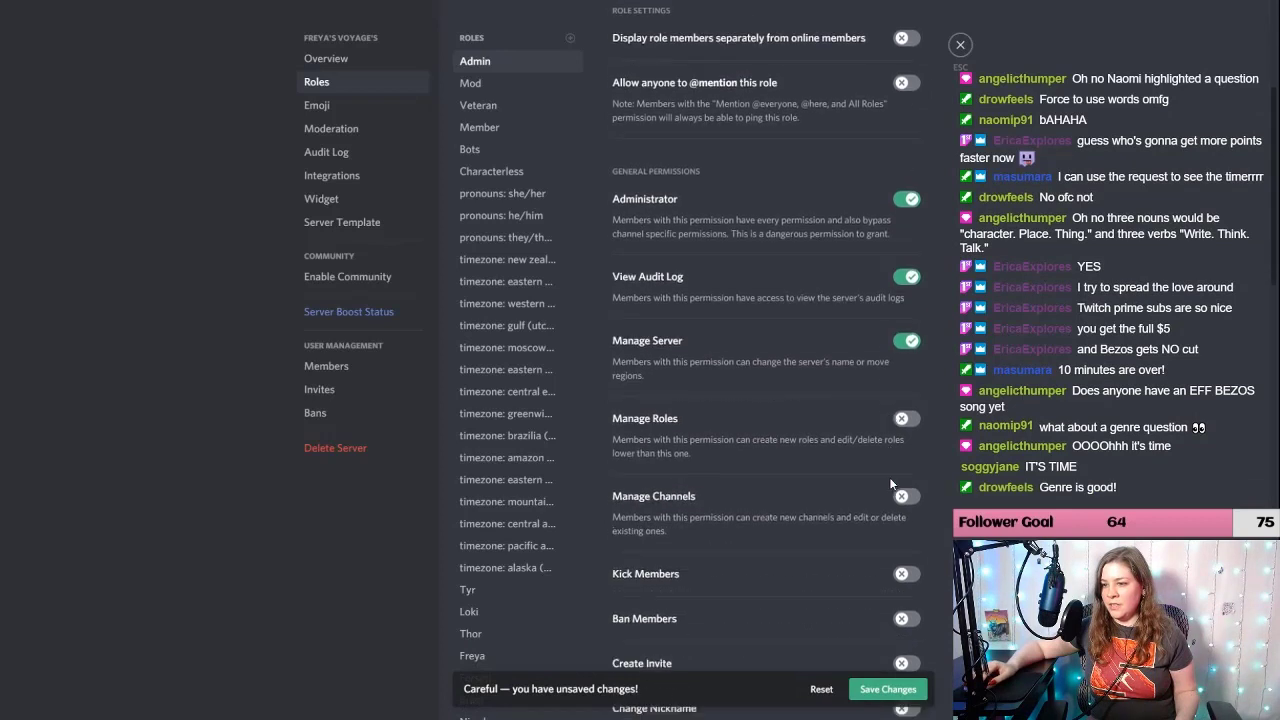
{"action": "left_click", "coordinate": [905, 339]}
{"action": "left_click", "coordinate": [905, 418]}
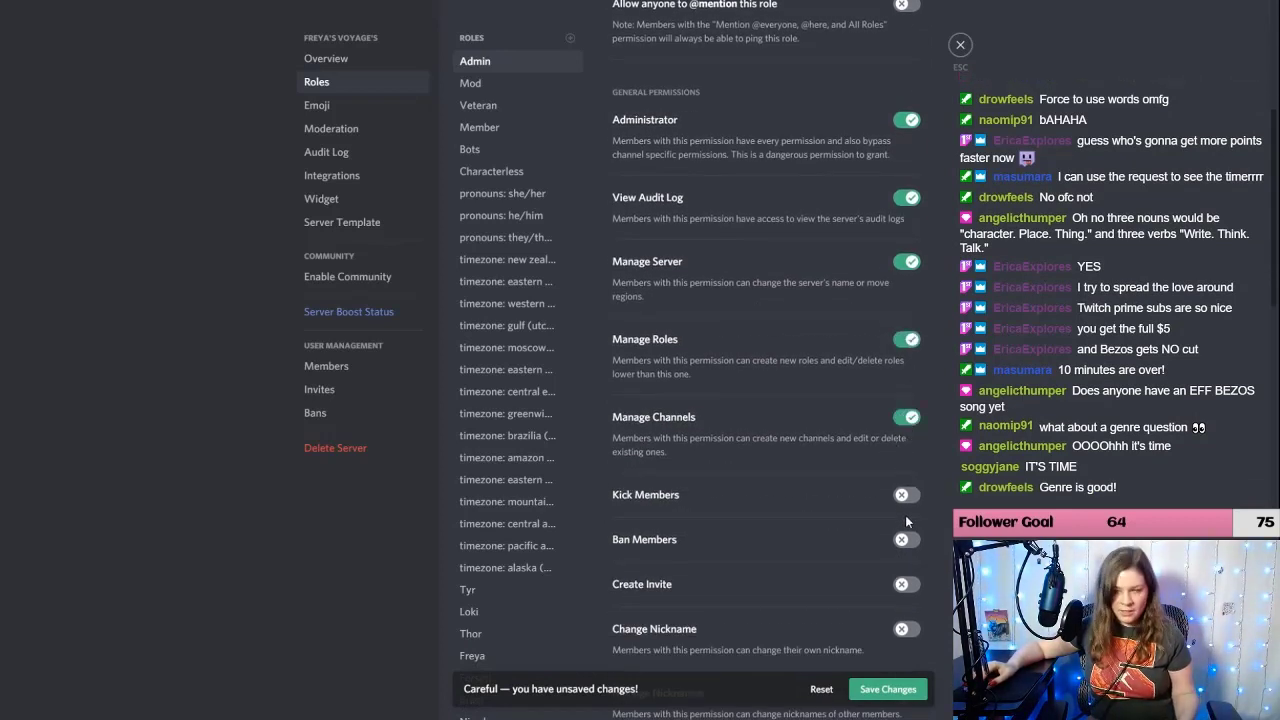
Step: Allow the Admin role Kick Members, Ban Members, Create Invite, Change Nickname, Manage Nicknames, Manage Emojis and Manage Webhooks
{"action": "left_click", "coordinate": [905, 494]}
{"action": "left_click", "coordinate": [905, 539]}
{"action": "left_click", "coordinate": [905, 584]}
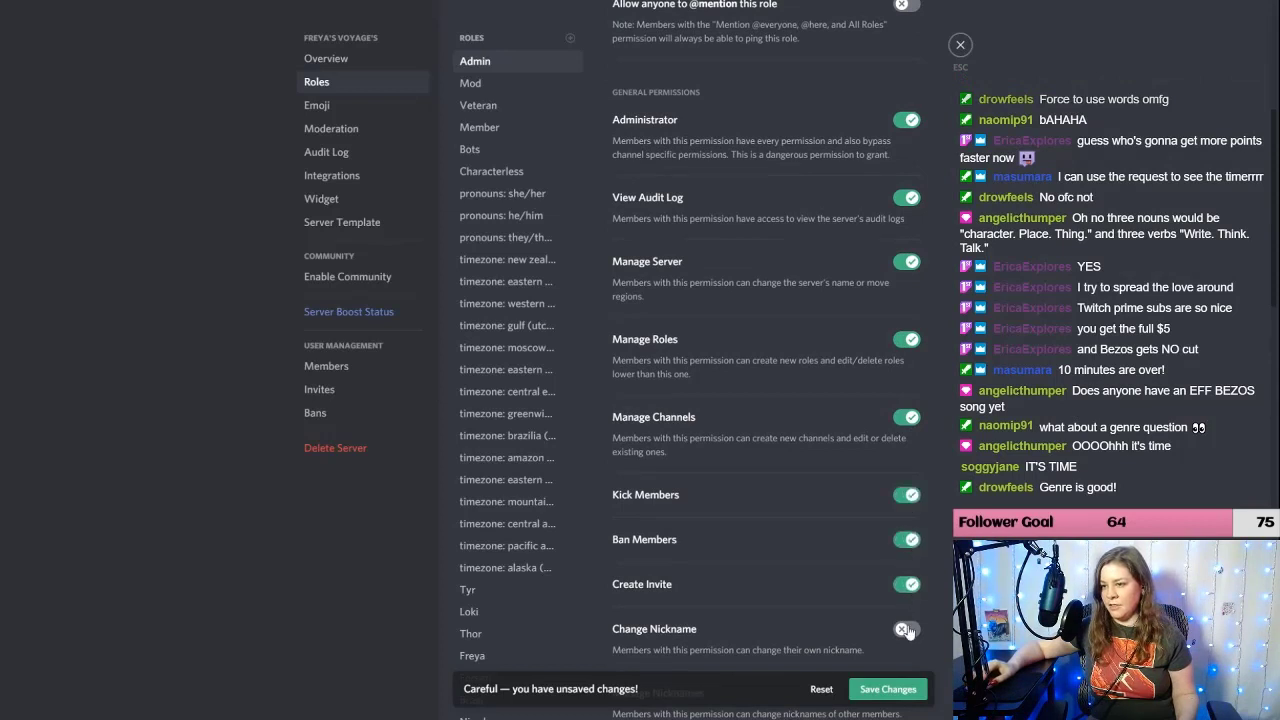
{"action": "left_click", "coordinate": [905, 629]}
{"action": "scroll", "coordinate": [866, 511], "scroll_direction": "down", "scroll_amount": 4}
{"action": "left_click", "coordinate": [905, 487]}
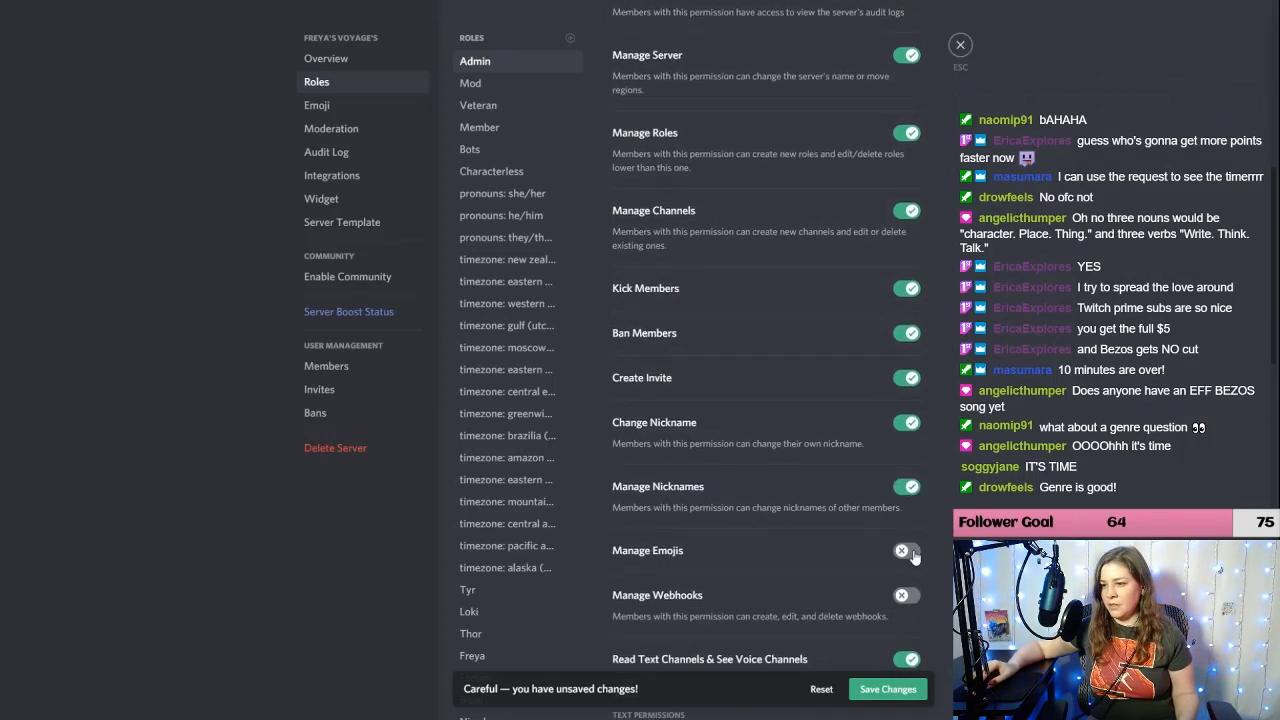
{"action": "left_click", "coordinate": [908, 597]}
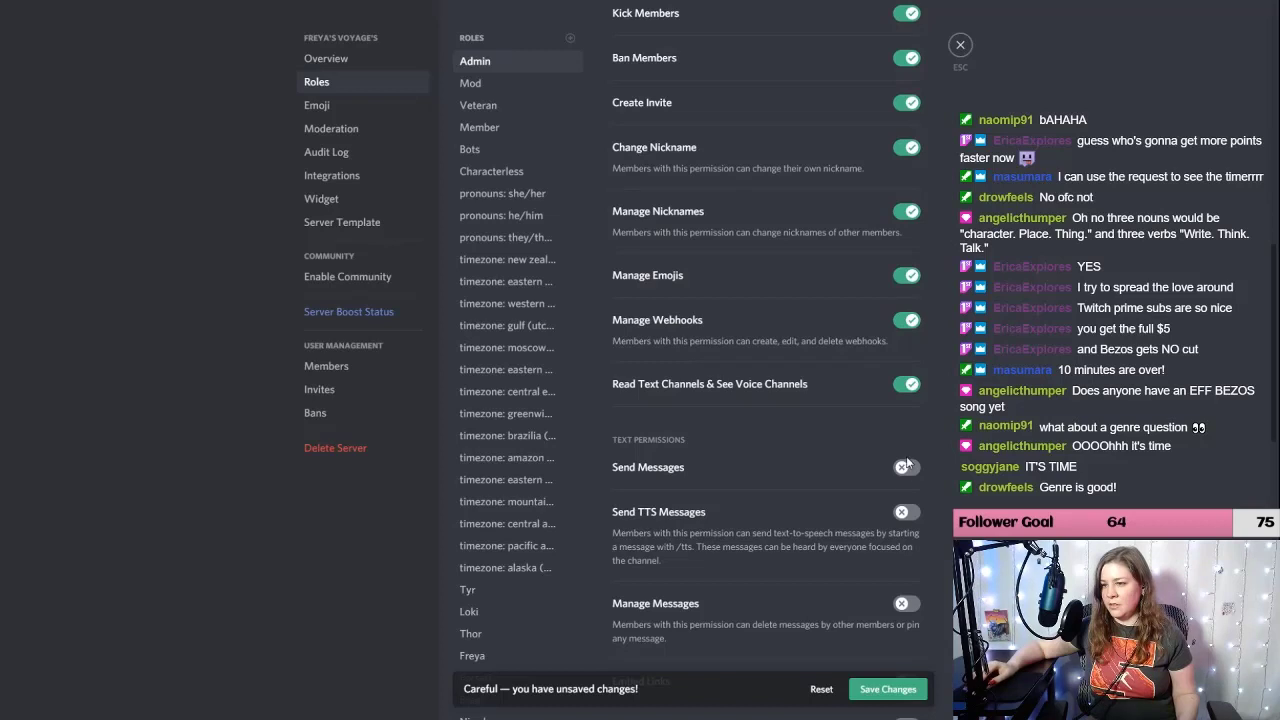
Step: Enable Send Messages, Send TTS Messages, Manage Messages, Embed Links and Attach Files for the Admin role
{"action": "left_click", "coordinate": [906, 466]}
{"action": "left_click", "coordinate": [905, 512]}
{"action": "scroll", "coordinate": [910, 470], "scroll_direction": "down", "scroll_amount": 2}
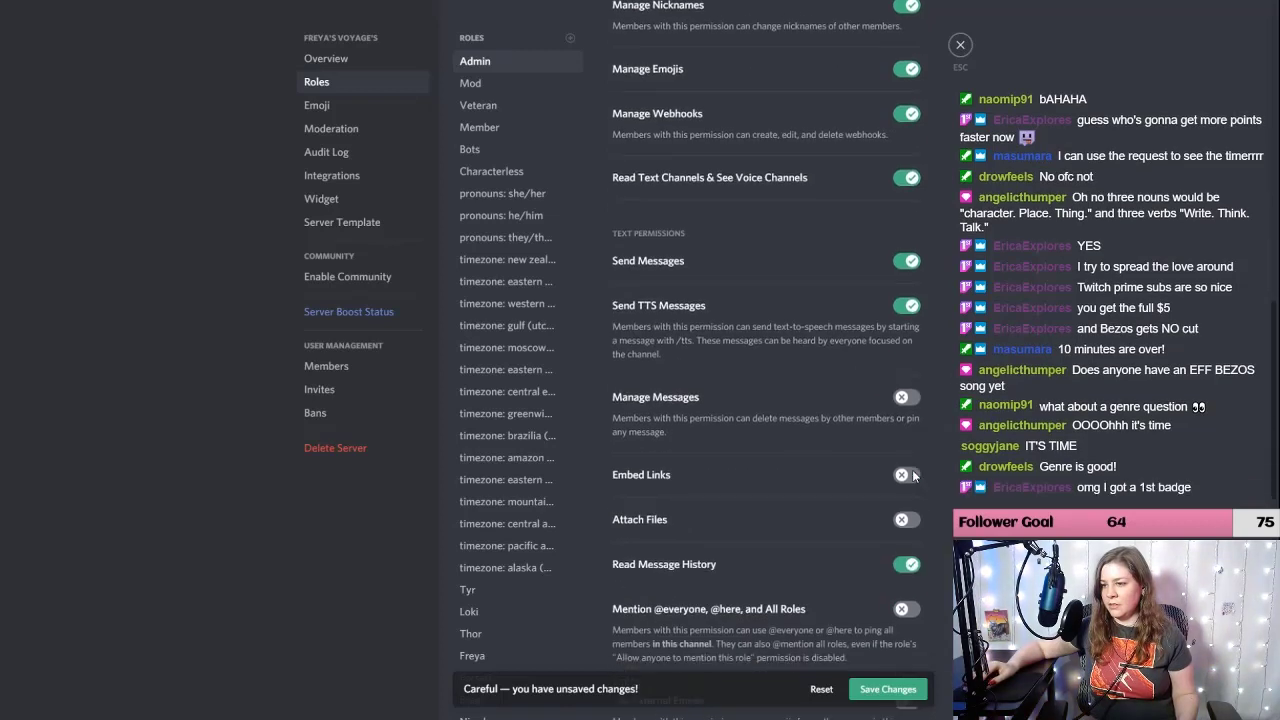
{"action": "left_click", "coordinate": [907, 398]}
{"action": "left_click", "coordinate": [907, 475]}
{"action": "left_click", "coordinate": [907, 520]}
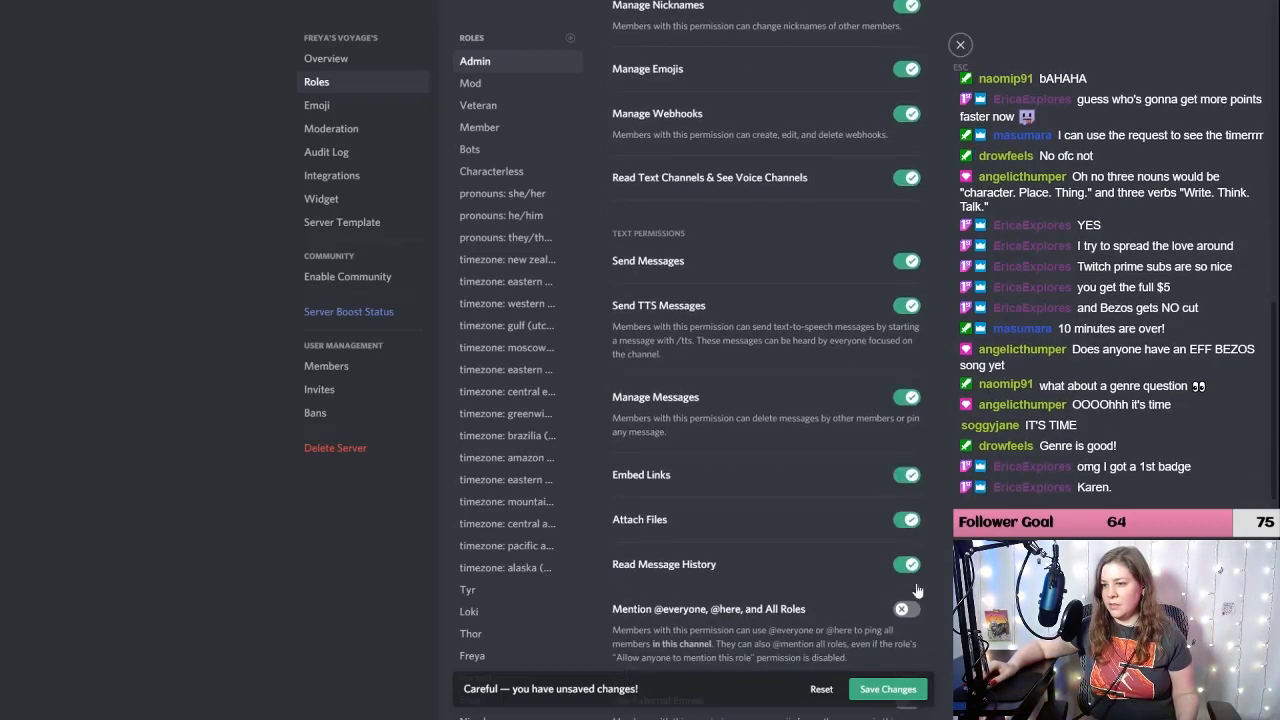
{"action": "left_click", "coordinate": [909, 609]}
{"action": "scroll", "coordinate": [911, 605], "scroll_direction": "down", "scroll_amount": 3}
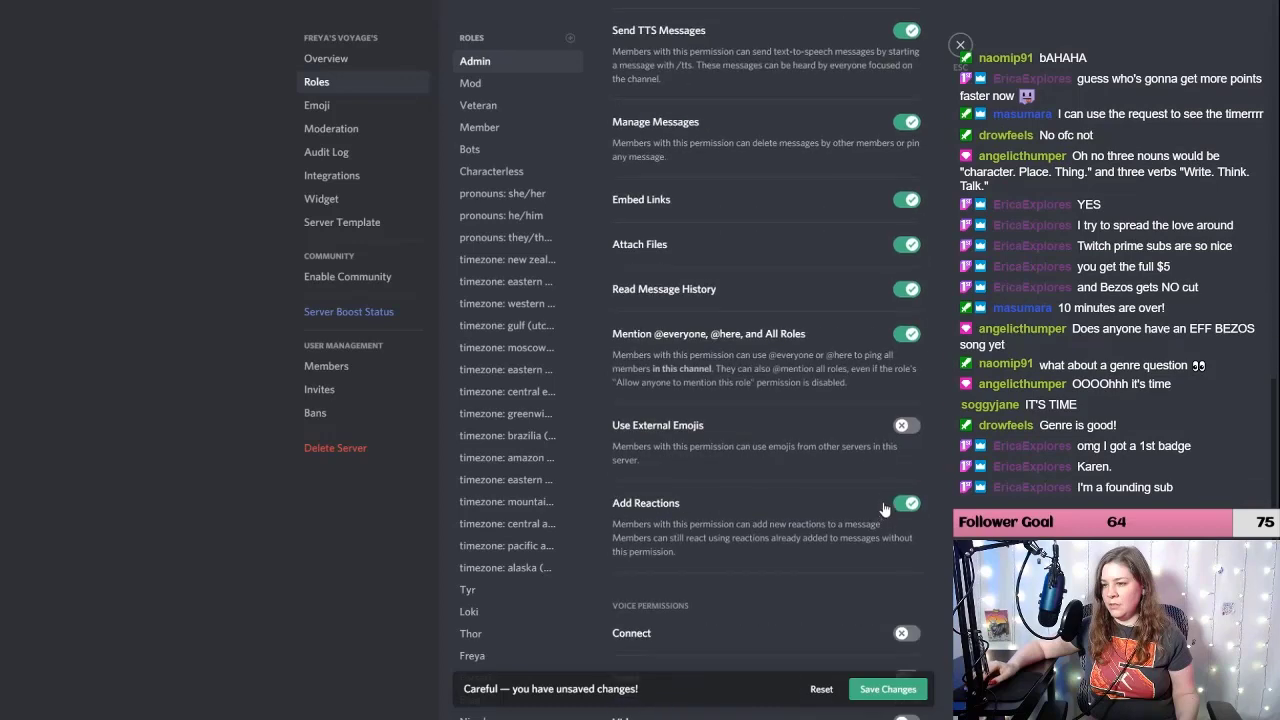
{"action": "left_click", "coordinate": [905, 425]}
{"action": "scroll", "coordinate": [912, 430], "scroll_direction": "down", "scroll_amount": 2}
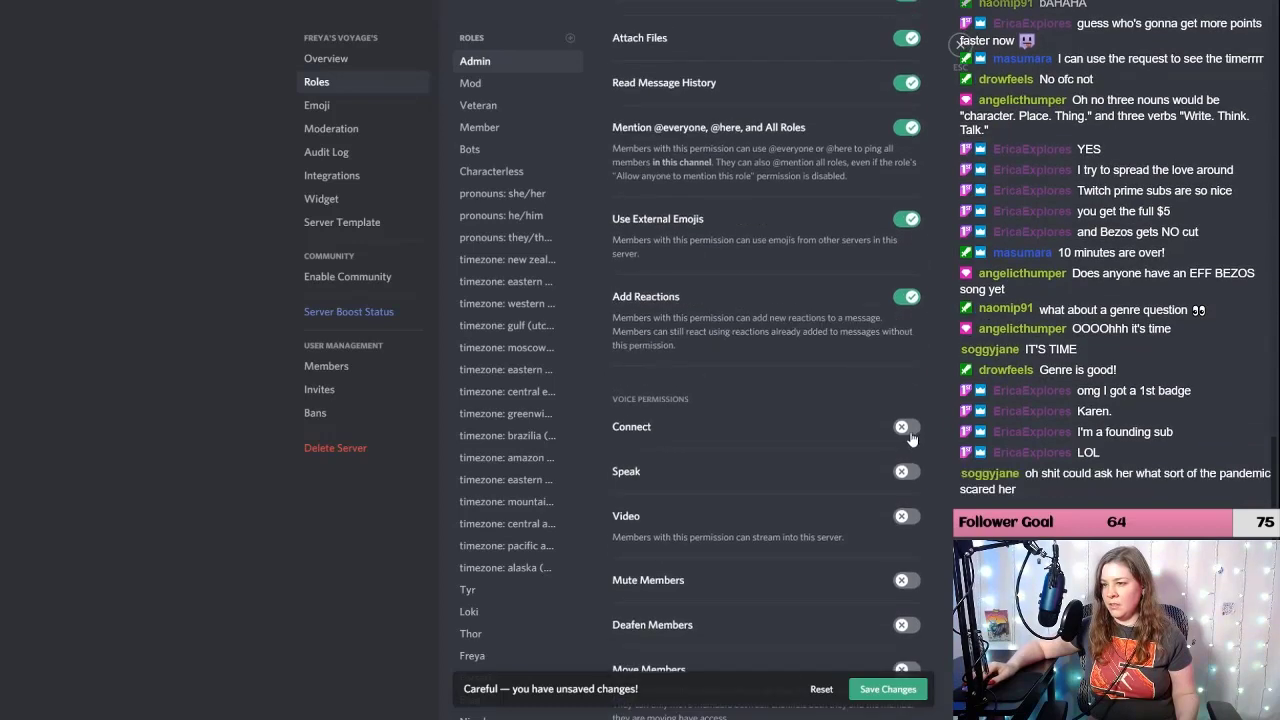
{"action": "scroll", "coordinate": [847, 440], "scroll_direction": "down", "scroll_amount": 3}
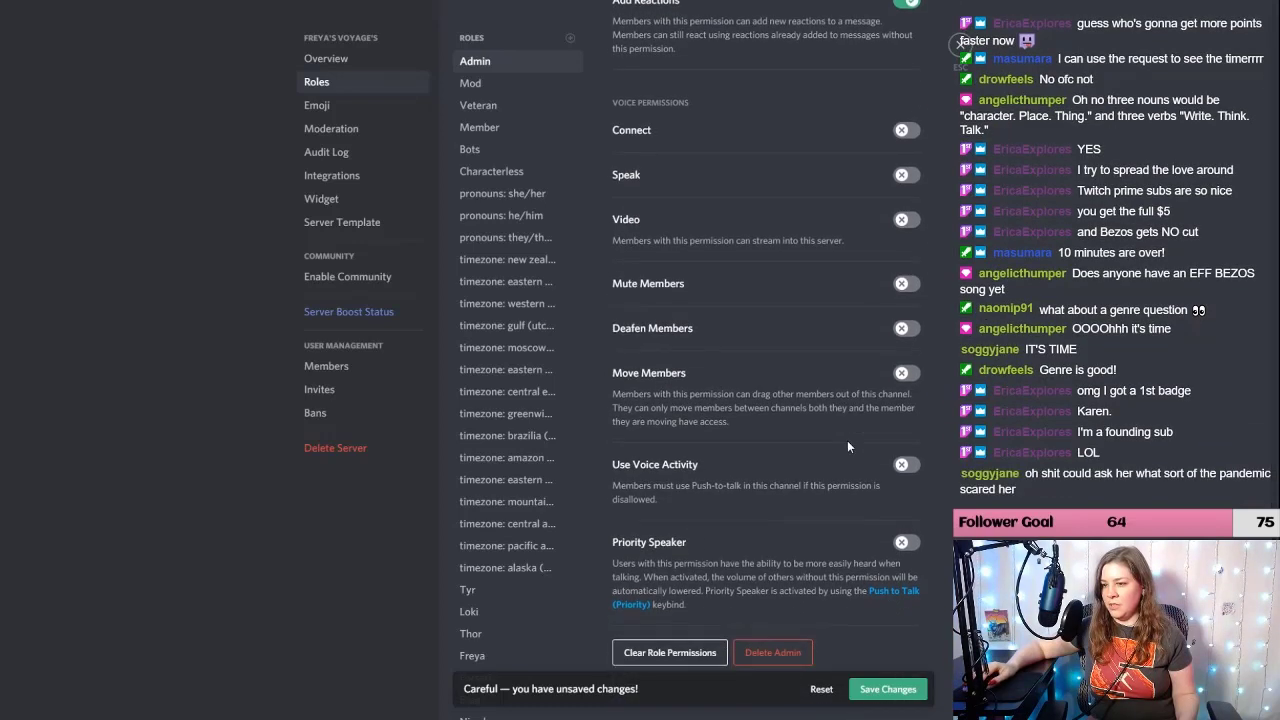
{"action": "left_click", "coordinate": [887, 689]}
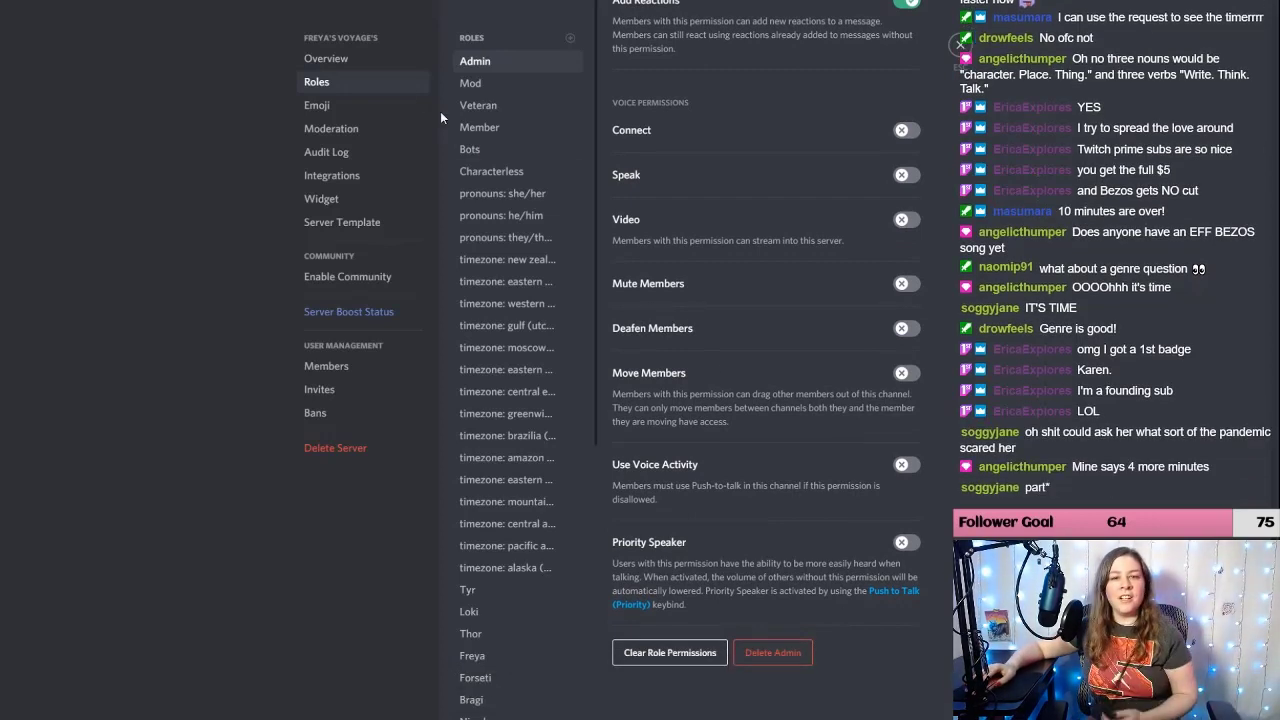
Step: Enable View Audit Log, Manage Server, Manage Roles and Manage Channels for the Mod role, leaving Administrator off
{"action": "left_click", "coordinate": [489, 88]}
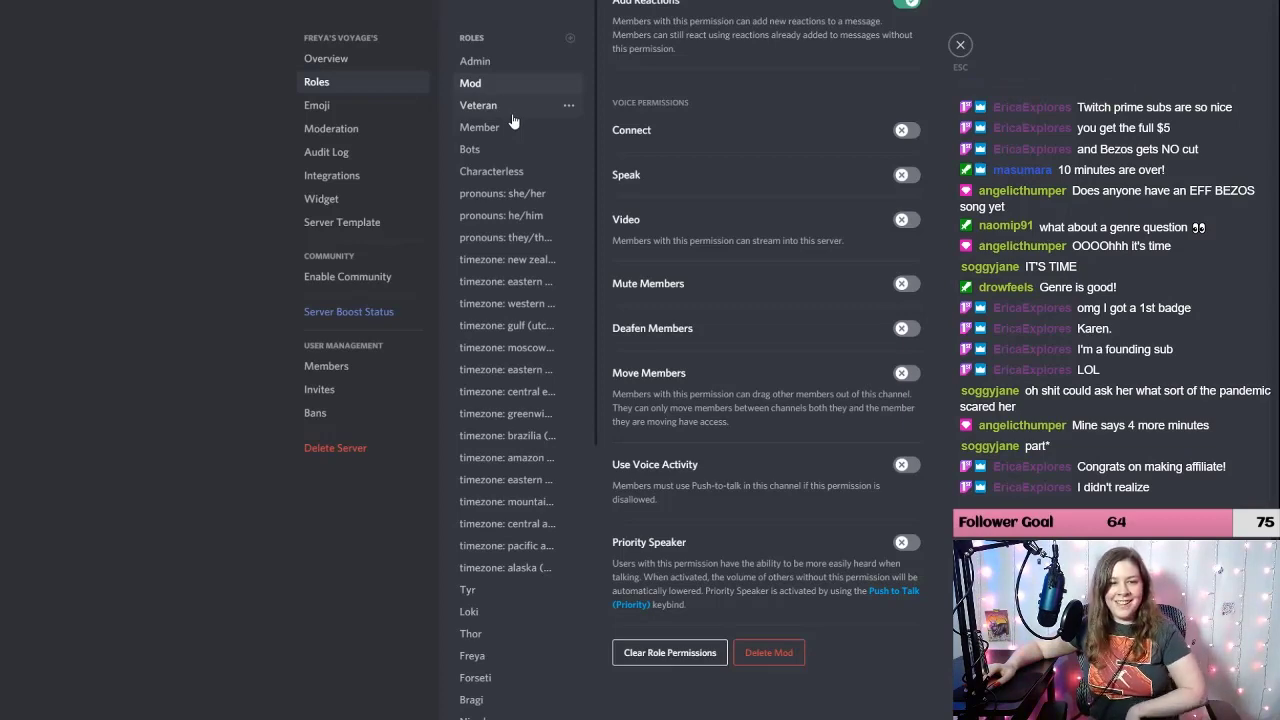
{"action": "scroll", "coordinate": [727, 178], "scroll_direction": "up", "scroll_amount": 10}
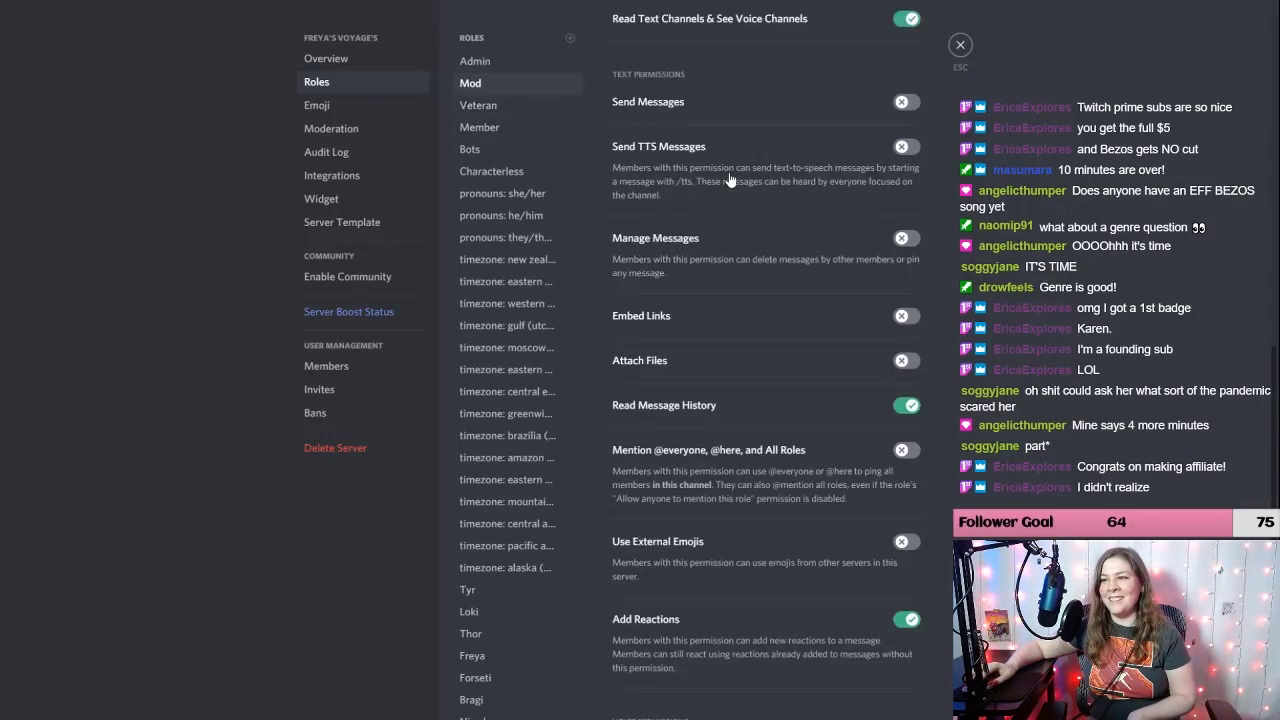
{"action": "scroll", "coordinate": [730, 178], "scroll_direction": "up", "scroll_amount": 10}
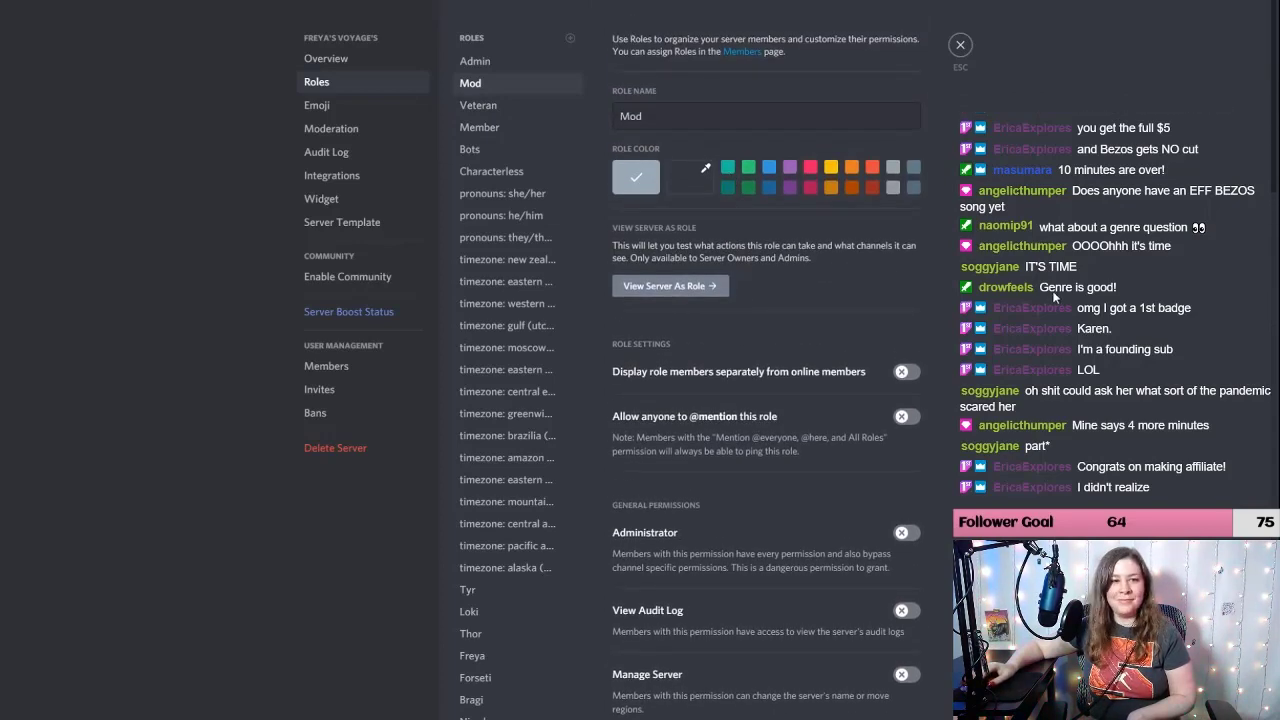
{"action": "scroll", "coordinate": [805, 400], "scroll_direction": "down", "scroll_amount": 2}
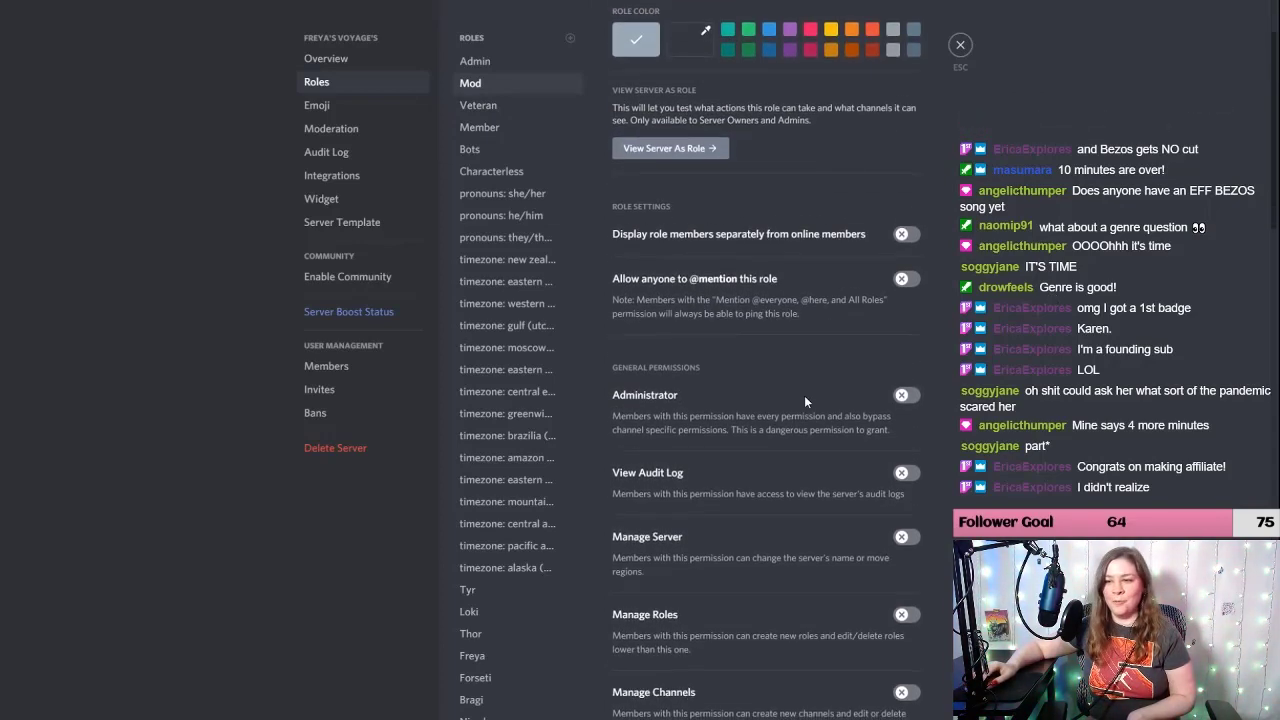
{"action": "scroll", "coordinate": [805, 401], "scroll_direction": "down", "scroll_amount": 3}
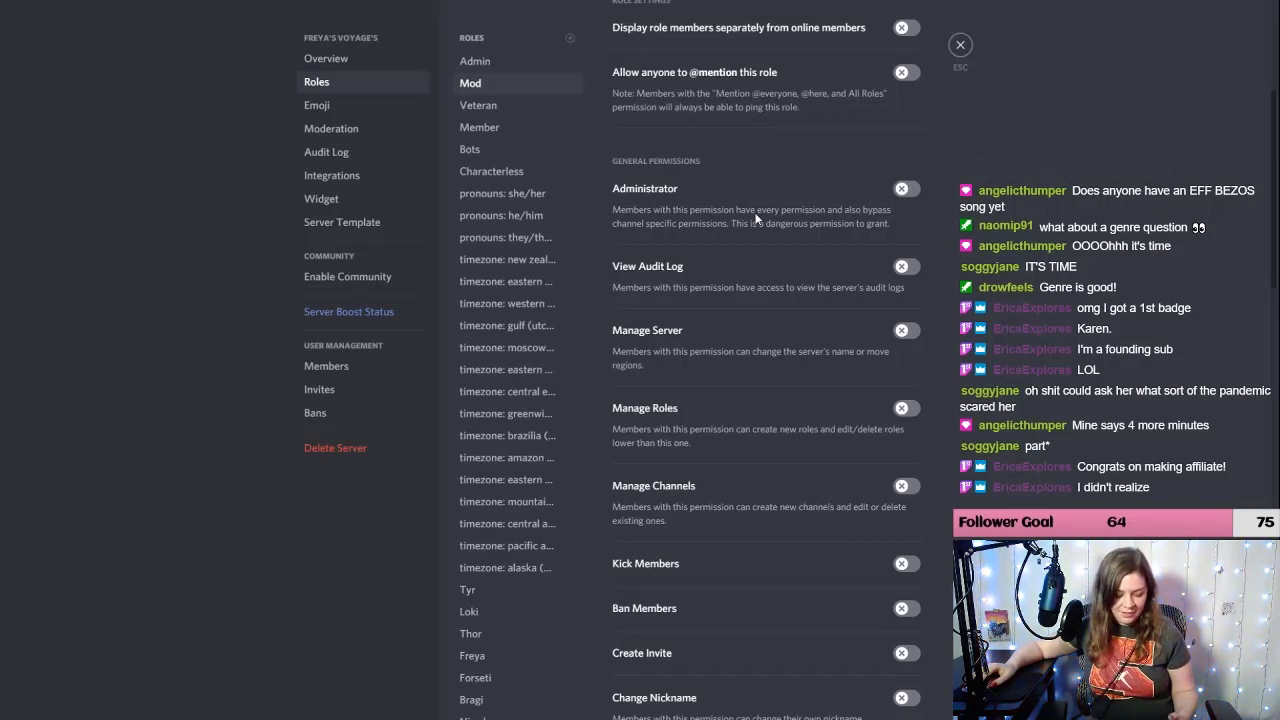
{"action": "left_click", "coordinate": [905, 266]}
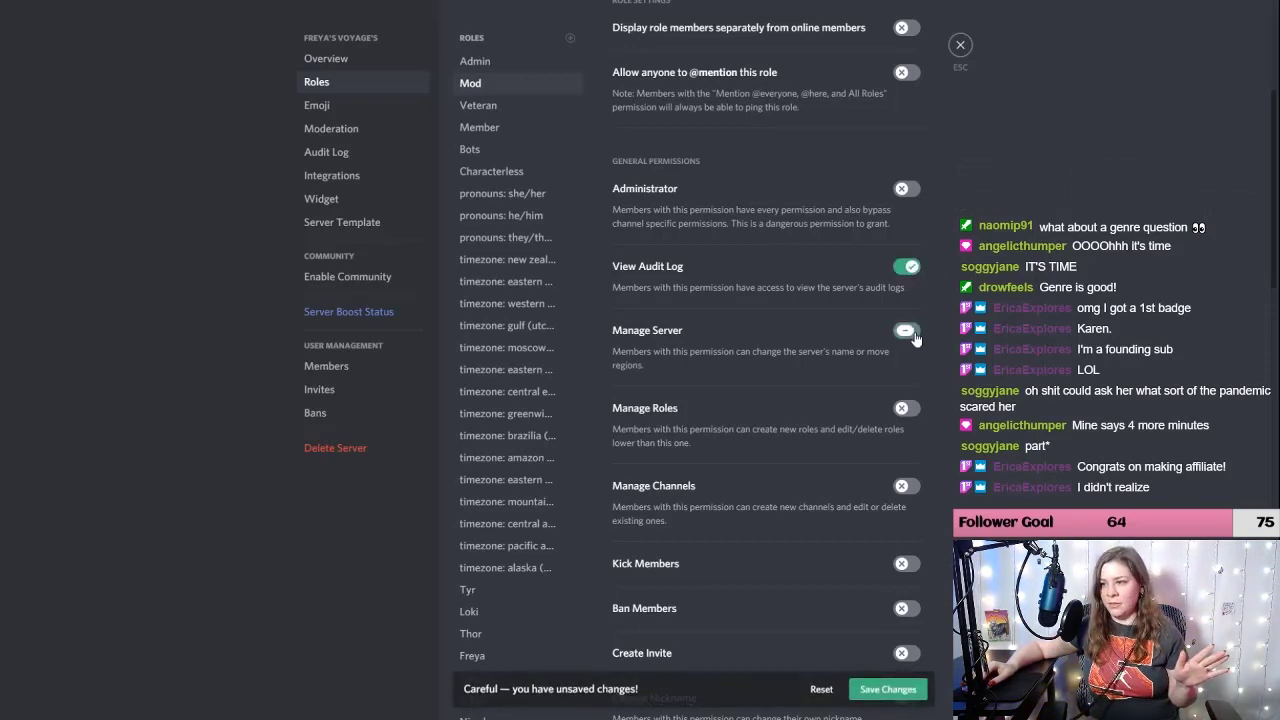
{"action": "left_click", "coordinate": [906, 408]}
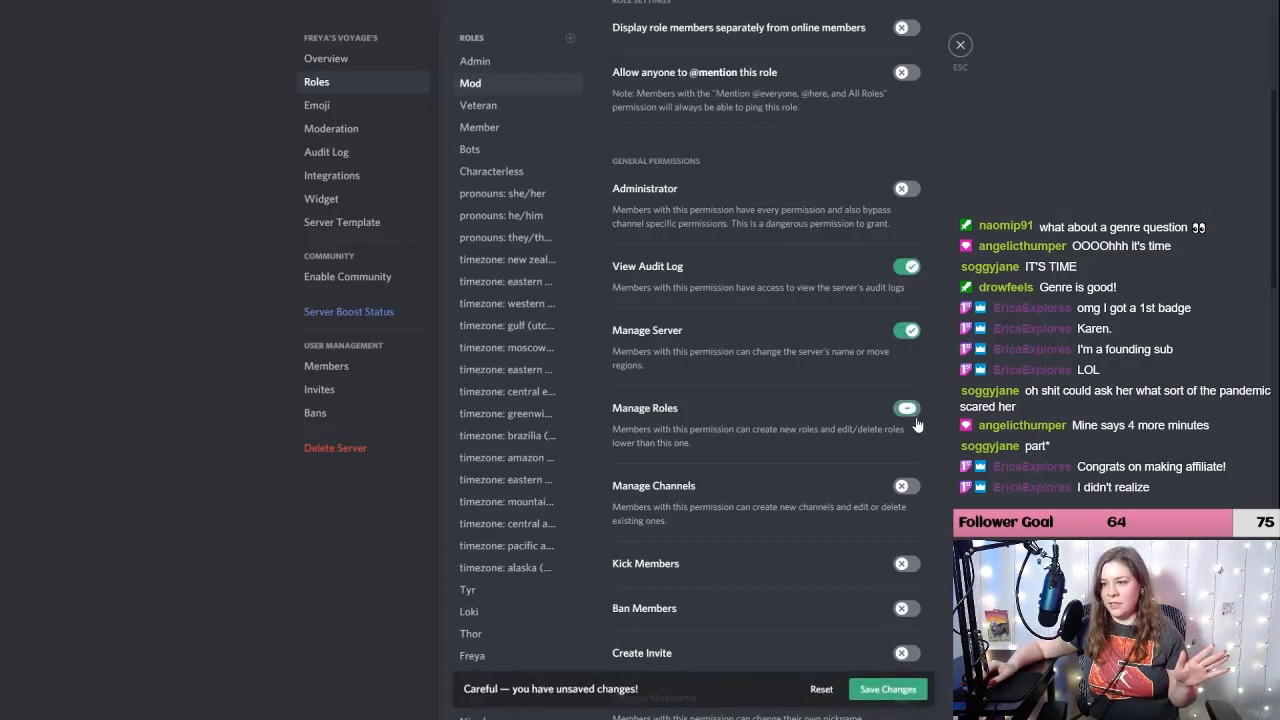
{"action": "left_click", "coordinate": [906, 487]}
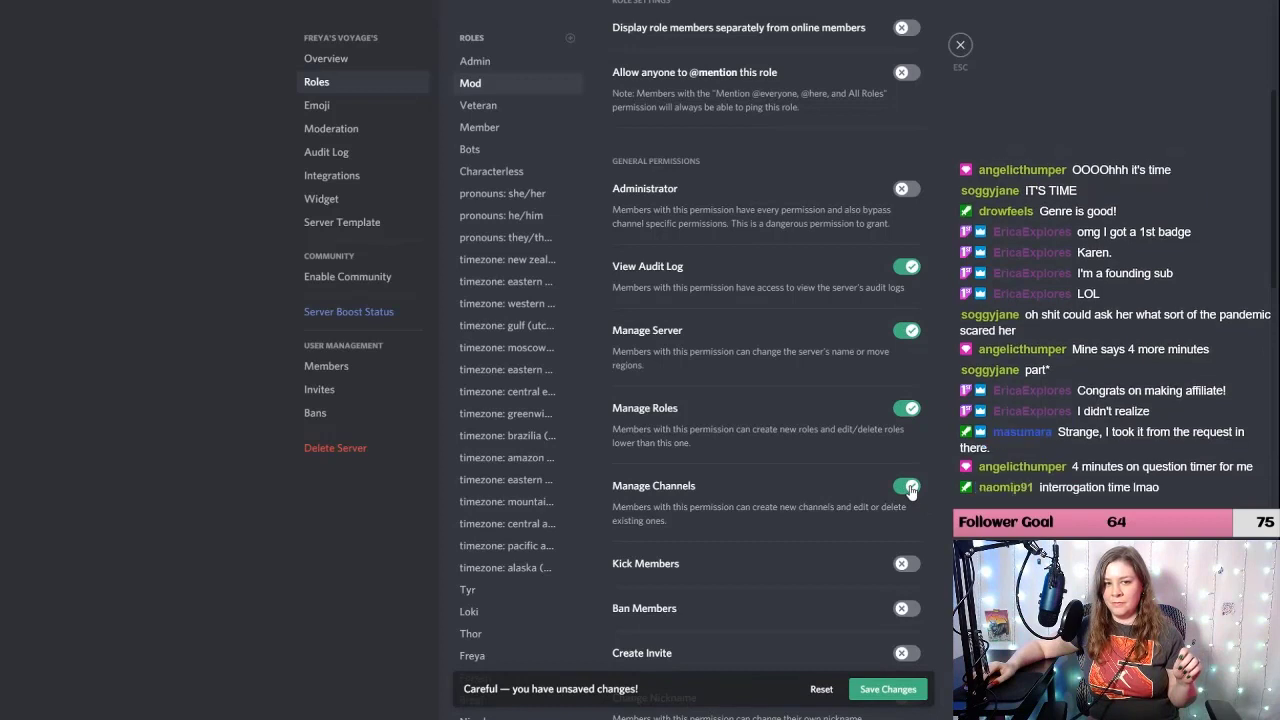
Step: Allow the Mod role Kick Members, Ban Members, Create Invite, Change Nickname, Manage Nicknames, Manage Emojis and Manage Webhooks
{"action": "left_click", "coordinate": [912, 565]}
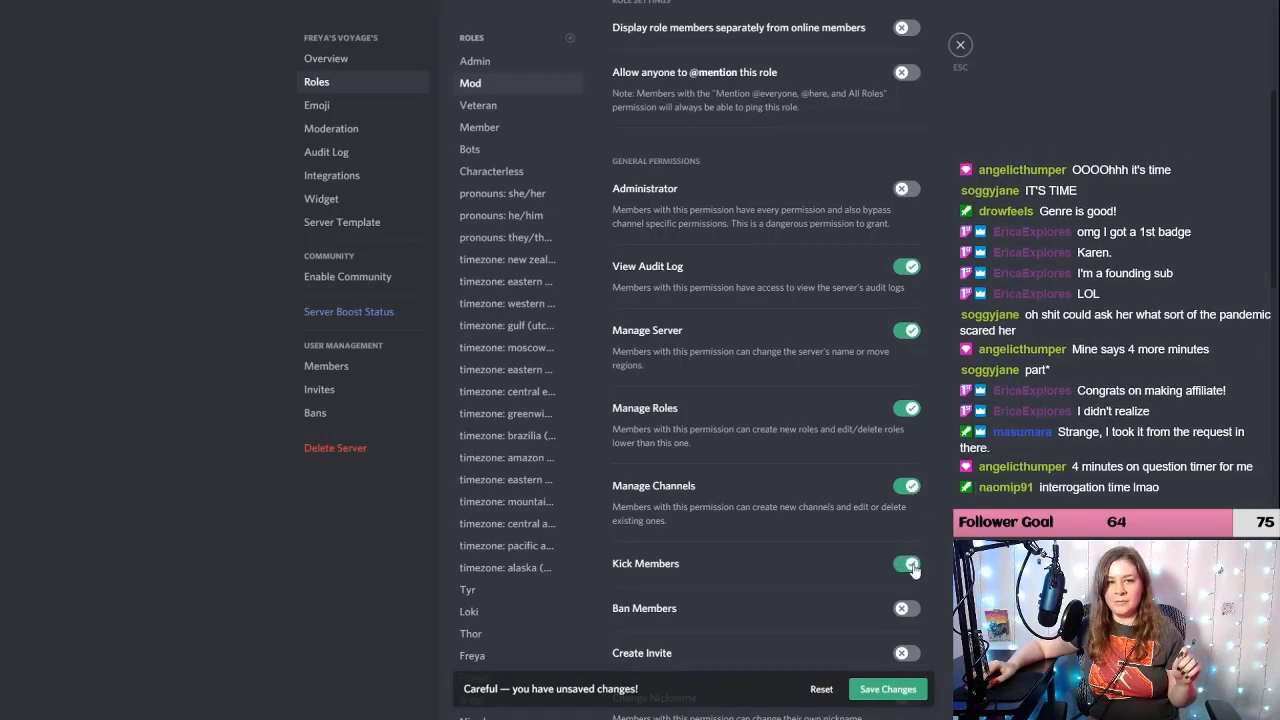
{"action": "left_click", "coordinate": [906, 610]}
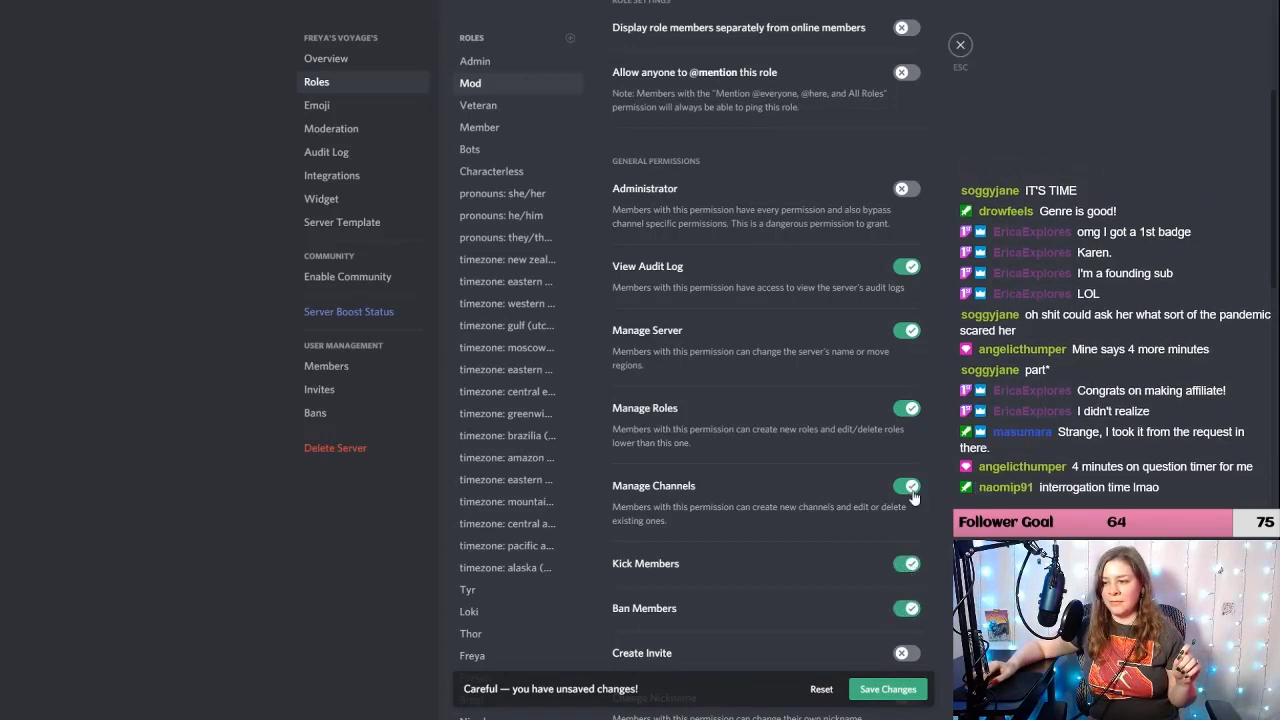
{"action": "scroll", "coordinate": [911, 448], "scroll_direction": "down", "scroll_amount": 3}
{"action": "left_click", "coordinate": [910, 385]}
{"action": "left_click", "coordinate": [906, 424]}
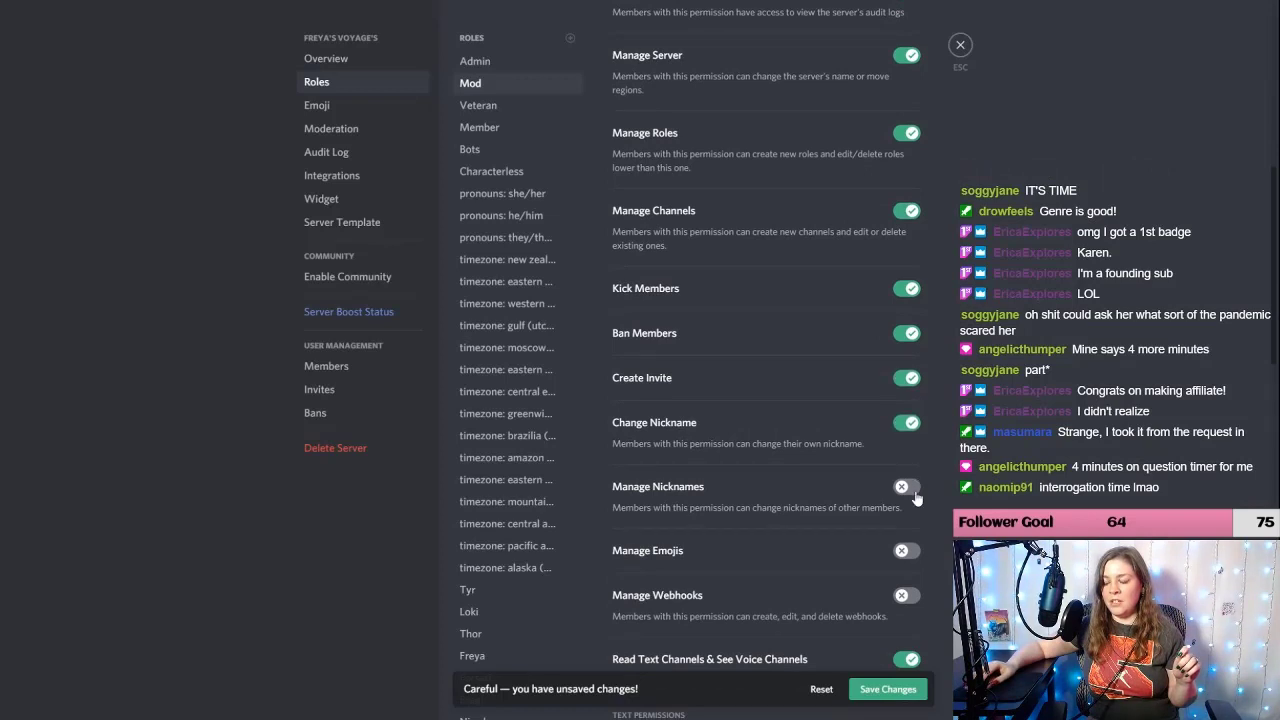
{"action": "left_click", "coordinate": [906, 488]}
{"action": "left_click", "coordinate": [907, 552]}
{"action": "scroll", "coordinate": [870, 456], "scroll_direction": "down", "scroll_amount": 2}
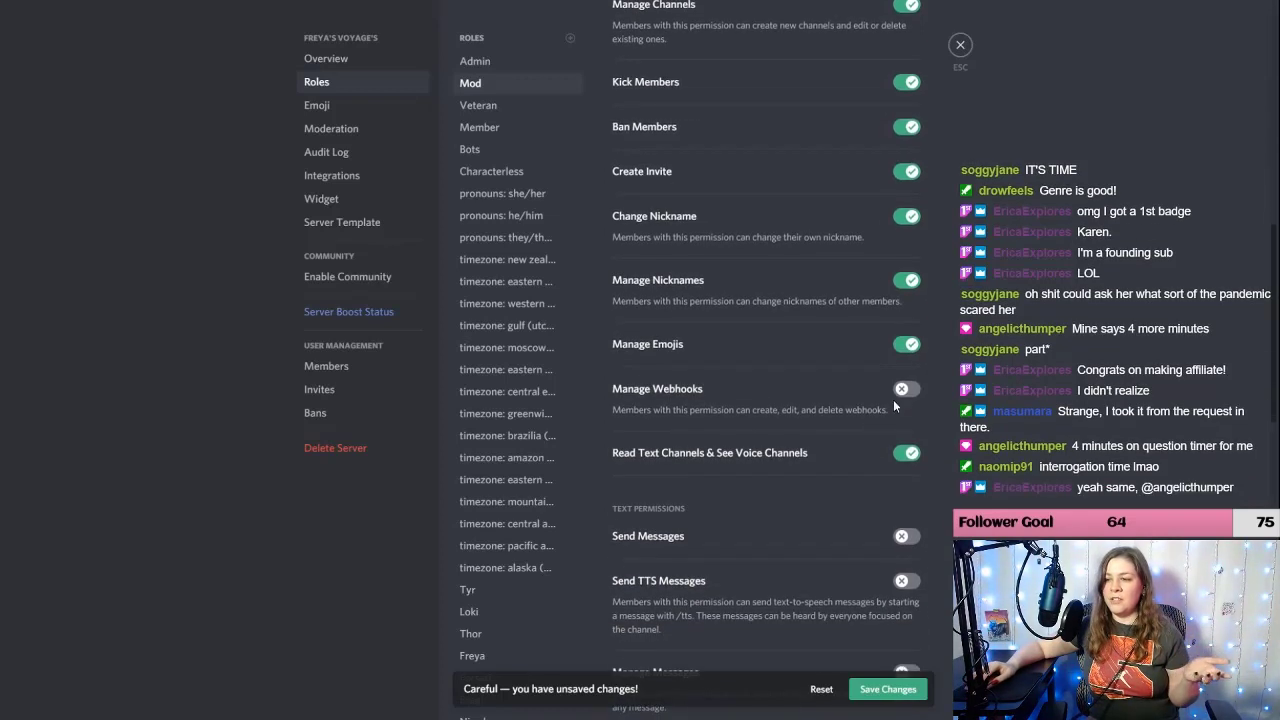
{"action": "left_click", "coordinate": [906, 388]}
{"action": "left_click", "coordinate": [905, 545]}
{"action": "left_click", "coordinate": [906, 581]}
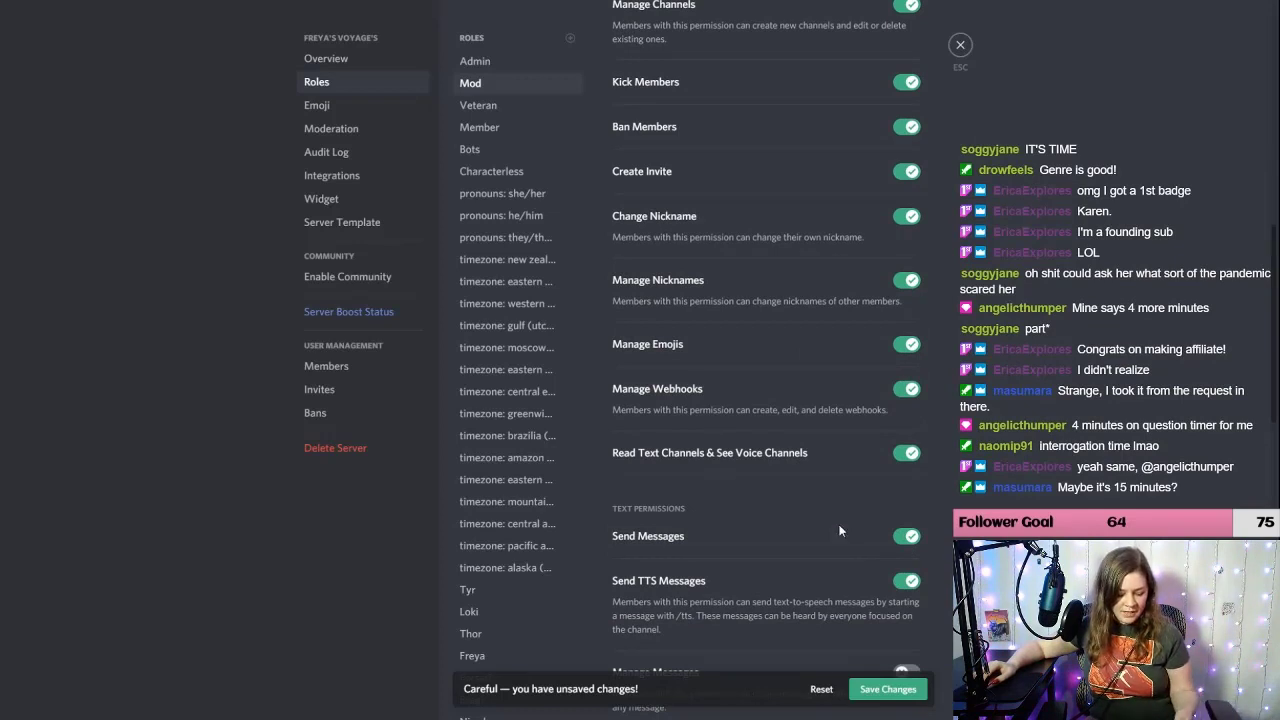
{"action": "scroll", "coordinate": [835, 510], "scroll_direction": "down", "scroll_amount": 2}
{"action": "left_click", "coordinate": [908, 467]}
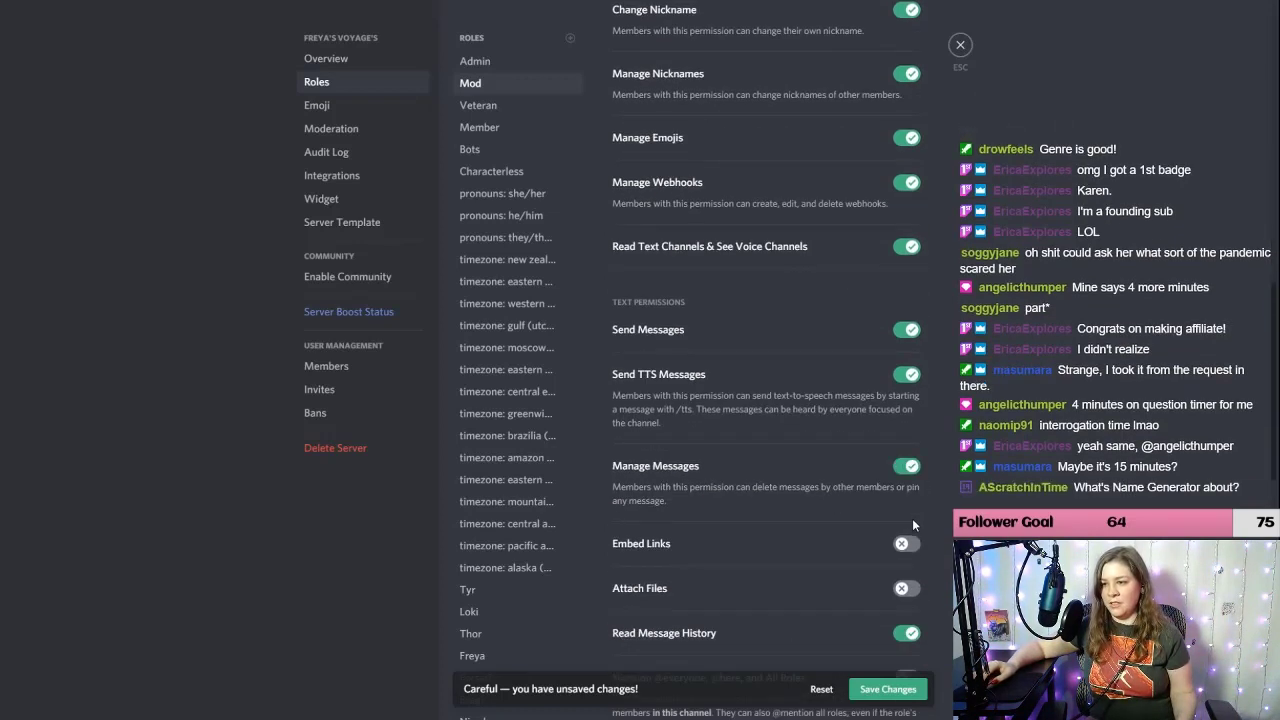
{"action": "left_click", "coordinate": [908, 545]}
{"action": "left_click", "coordinate": [902, 588]}
{"action": "scroll", "coordinate": [871, 463], "scroll_direction": "down", "scroll_amount": 3}
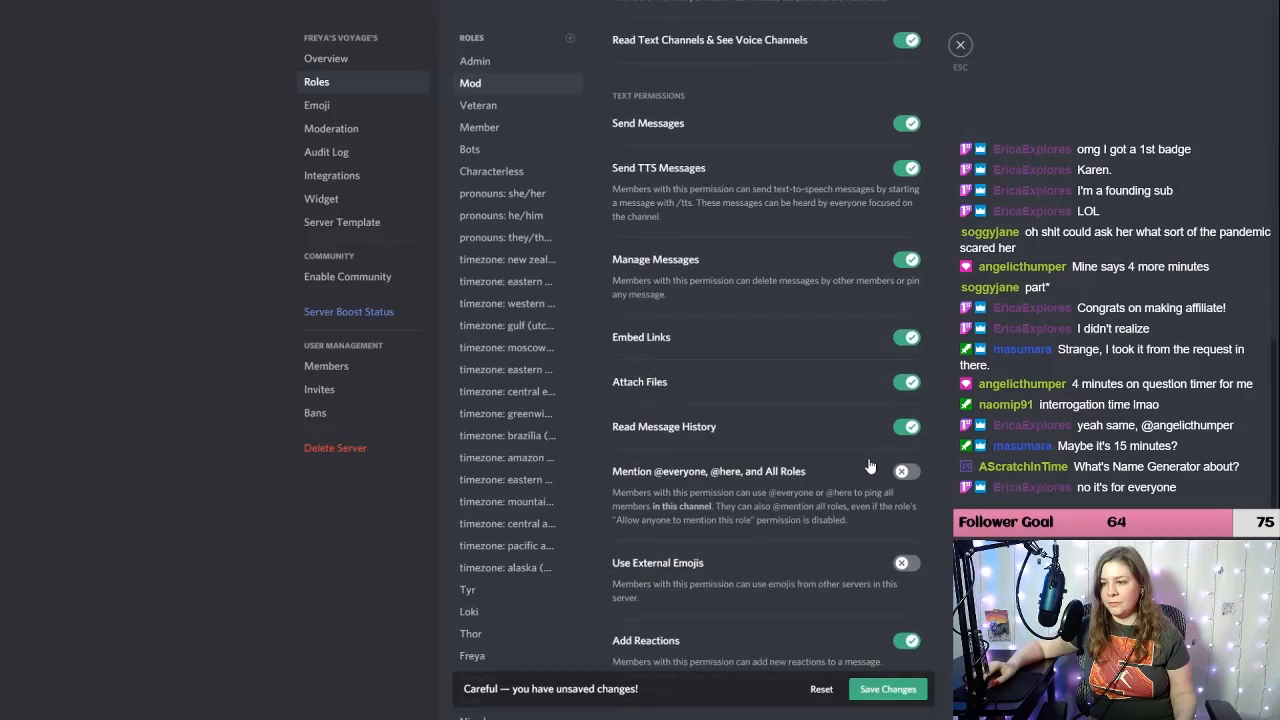
{"action": "left_click", "coordinate": [910, 338]}
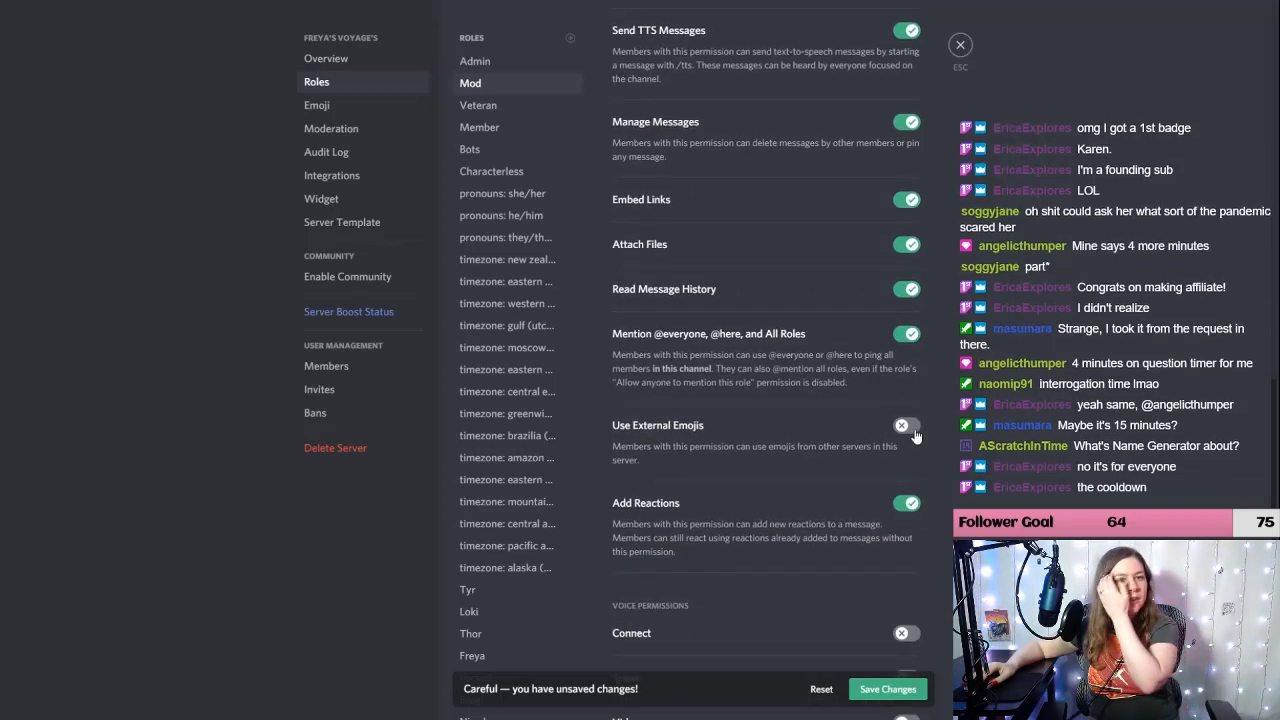
Step: Enable Use External Emojis for the Mod role, leave its voice permissions off, and save the changes
{"action": "left_click", "coordinate": [912, 430]}
{"action": "scroll", "coordinate": [801, 408], "scroll_direction": "down", "scroll_amount": 3}
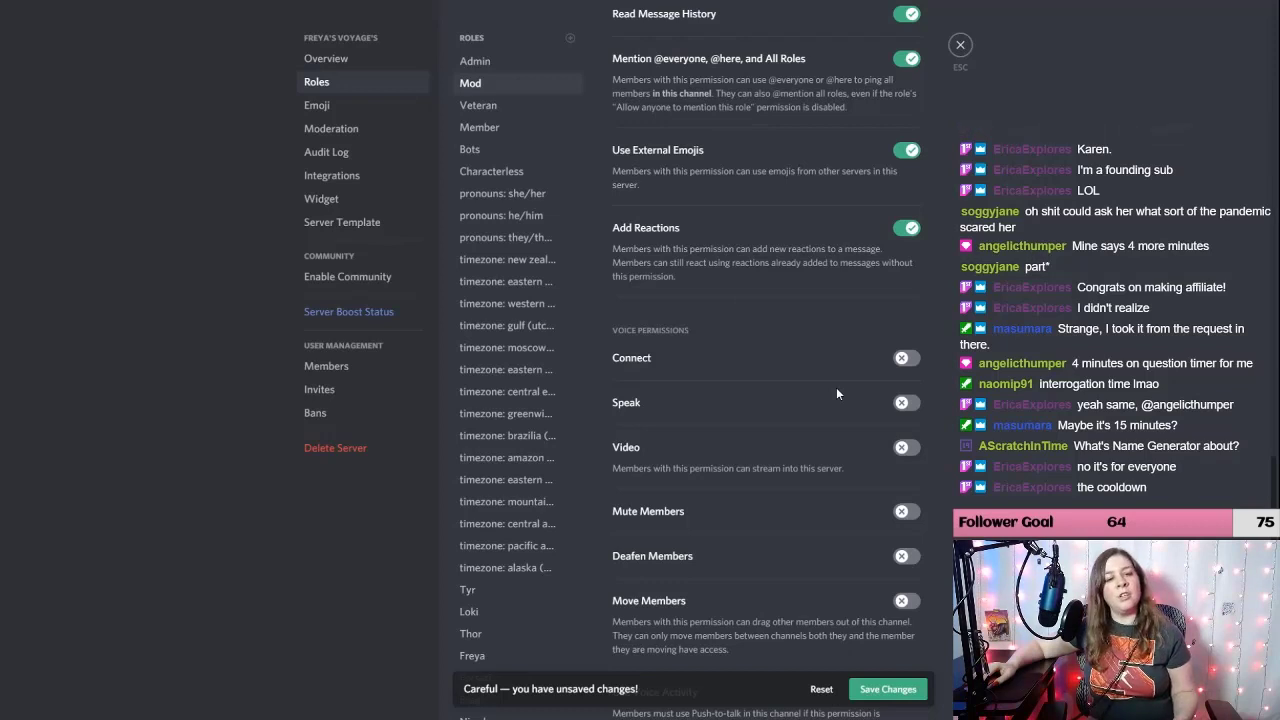
{"action": "scroll", "coordinate": [837, 393], "scroll_direction": "down", "scroll_amount": 3}
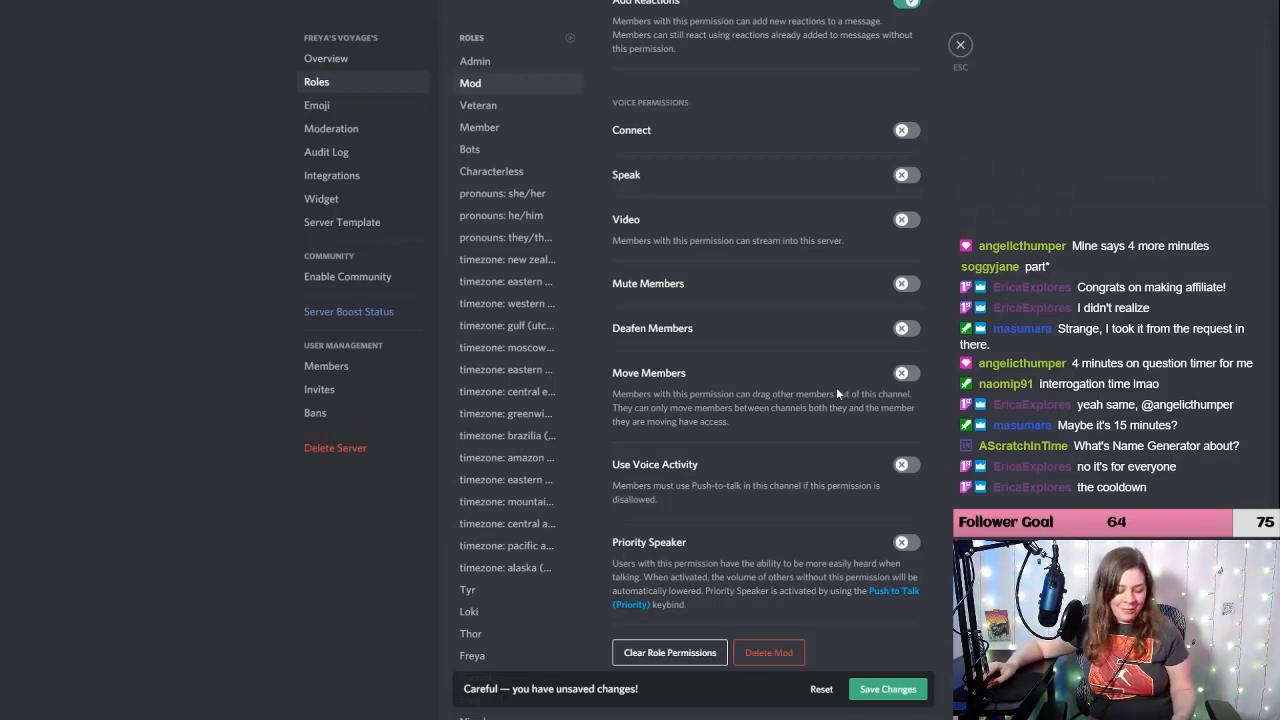
{"action": "left_click", "coordinate": [888, 689]}
Step: Allow the Veteran role to Send Messages, leaving its general management permissions off
{"action": "left_click", "coordinate": [481, 108]}
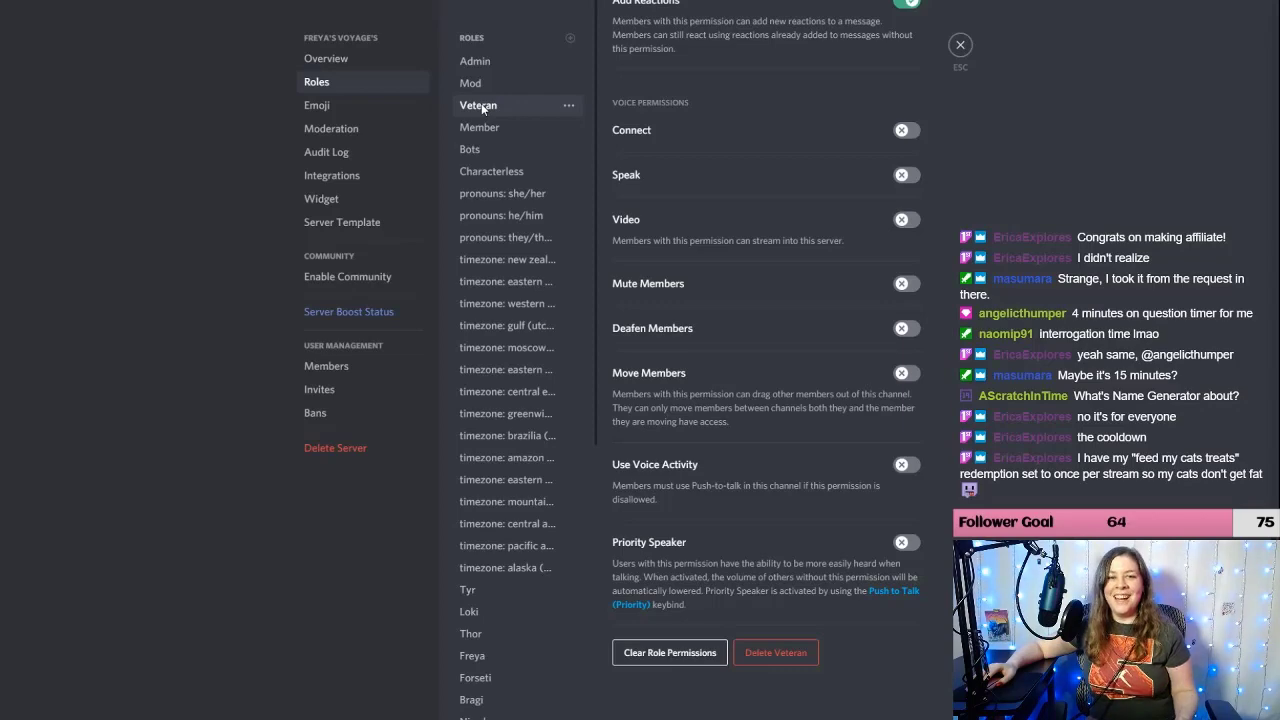
{"action": "scroll", "coordinate": [722, 225], "scroll_direction": "up", "scroll_amount": 10}
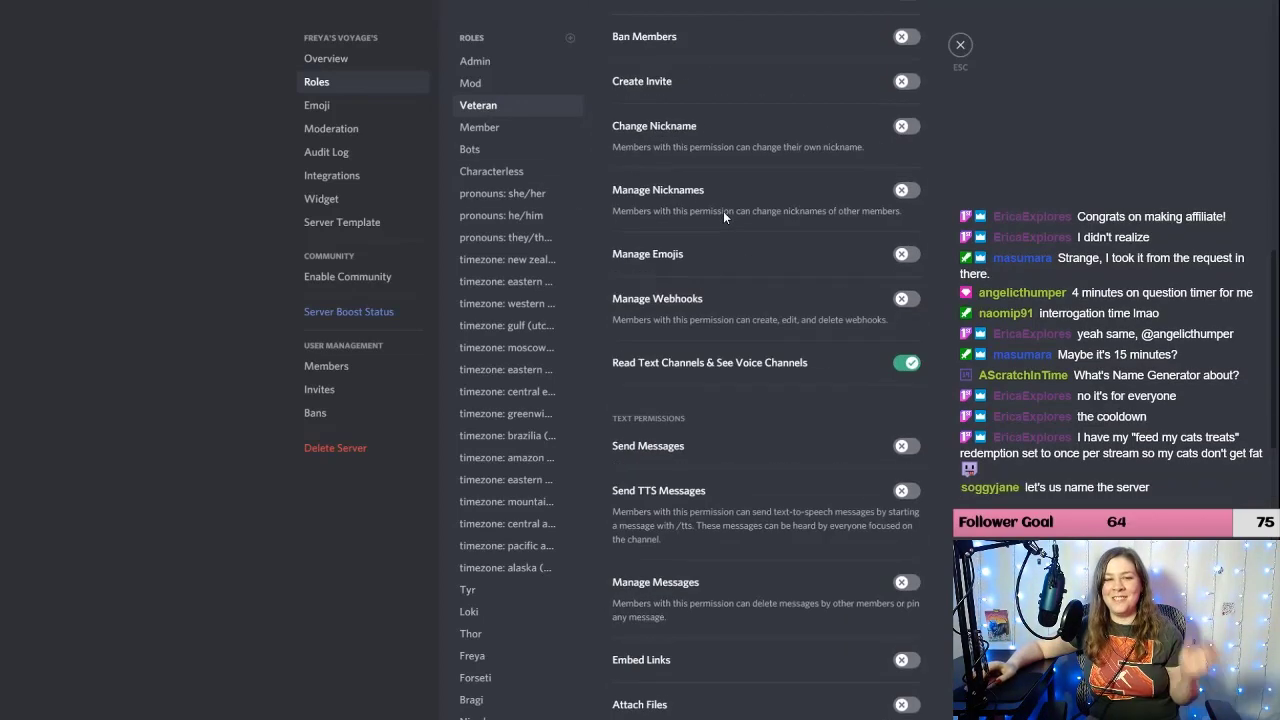
{"action": "scroll", "coordinate": [723, 211], "scroll_direction": "up", "scroll_amount": 10}
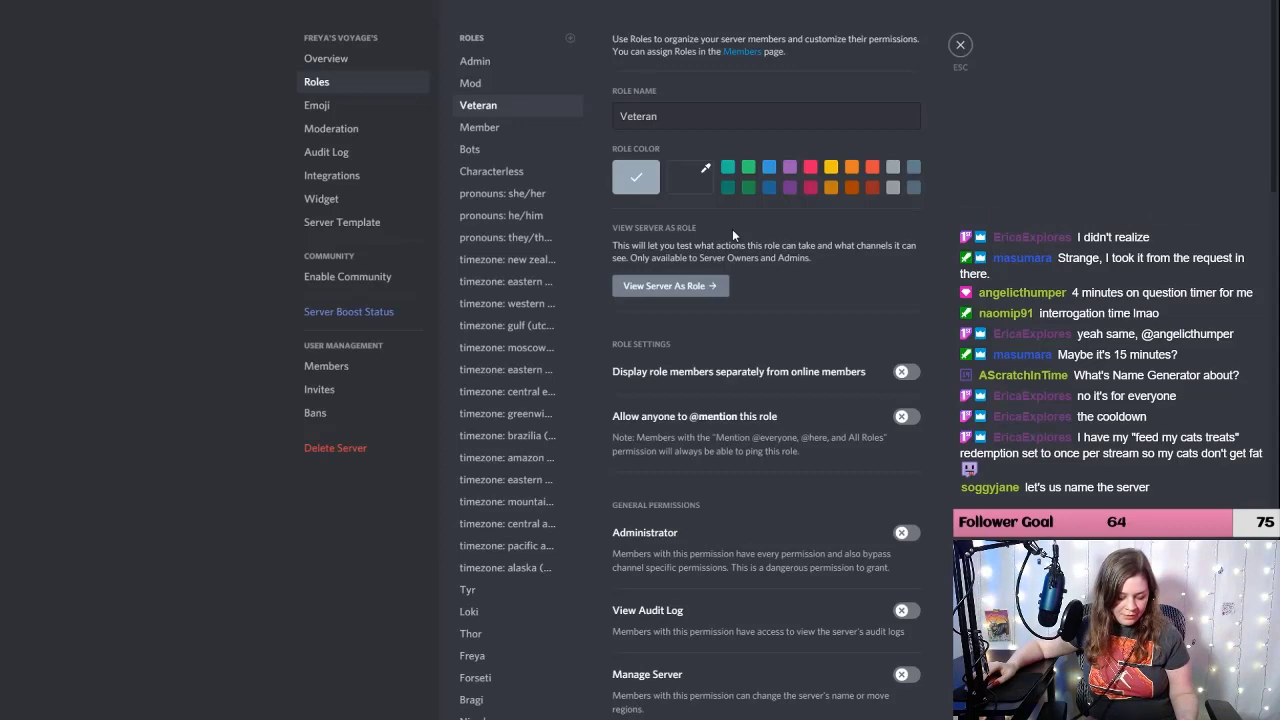
{"action": "scroll", "coordinate": [825, 340], "scroll_direction": "down", "scroll_amount": 5}
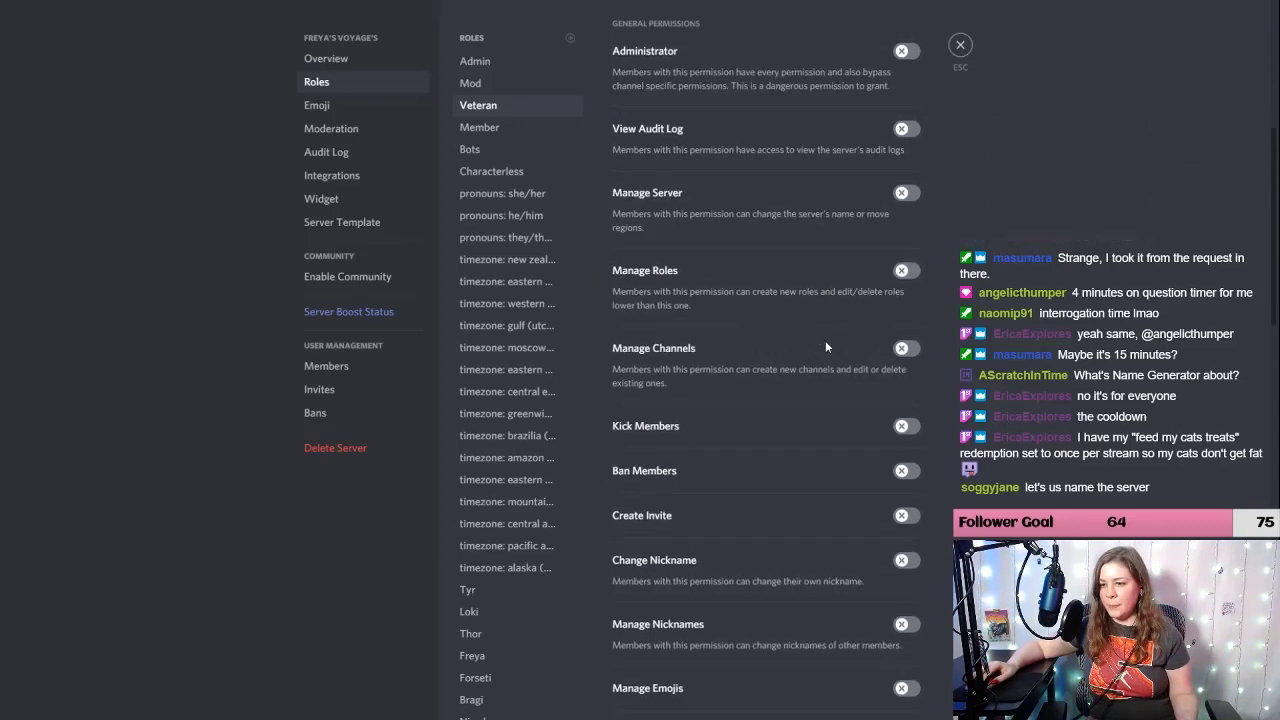
{"action": "scroll", "coordinate": [825, 347], "scroll_direction": "down", "scroll_amount": 4}
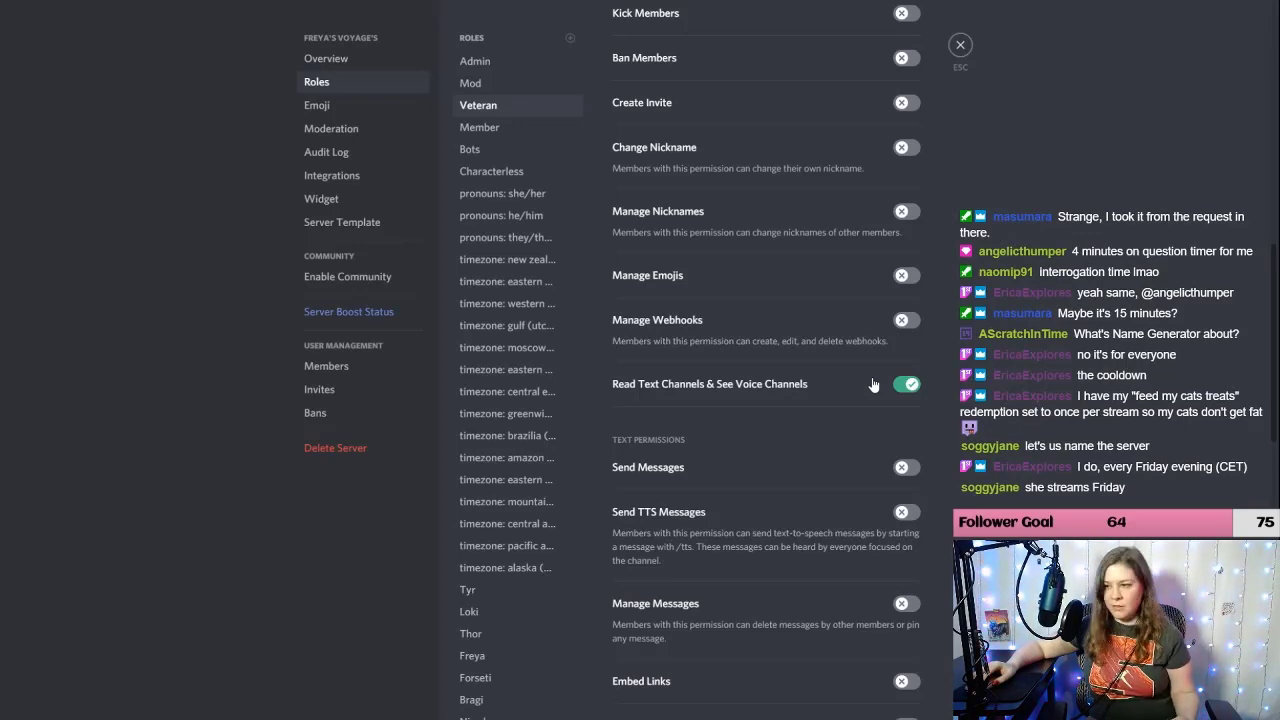
{"action": "scroll", "coordinate": [871, 380], "scroll_direction": "up", "scroll_amount": 4}
{"action": "scroll", "coordinate": [870, 378], "scroll_direction": "down", "scroll_amount": 2}
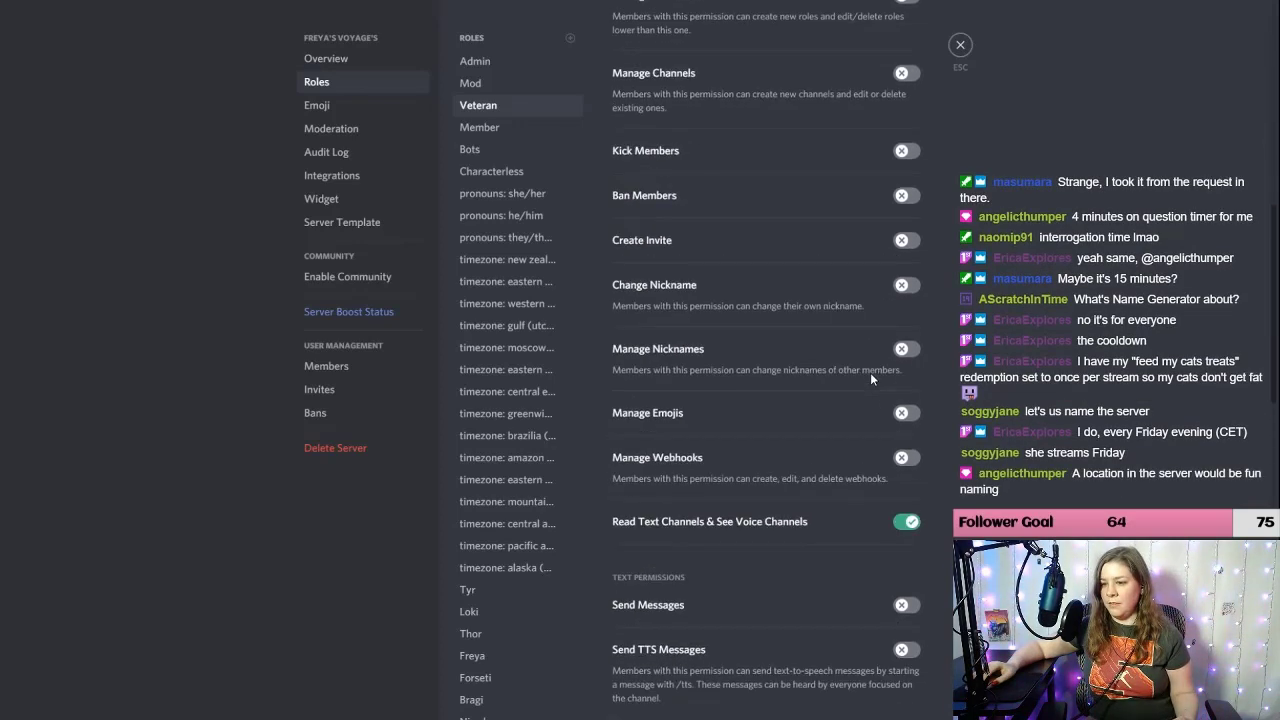
{"action": "scroll", "coordinate": [870, 378], "scroll_direction": "down", "scroll_amount": 2}
{"action": "left_click", "coordinate": [911, 399]}
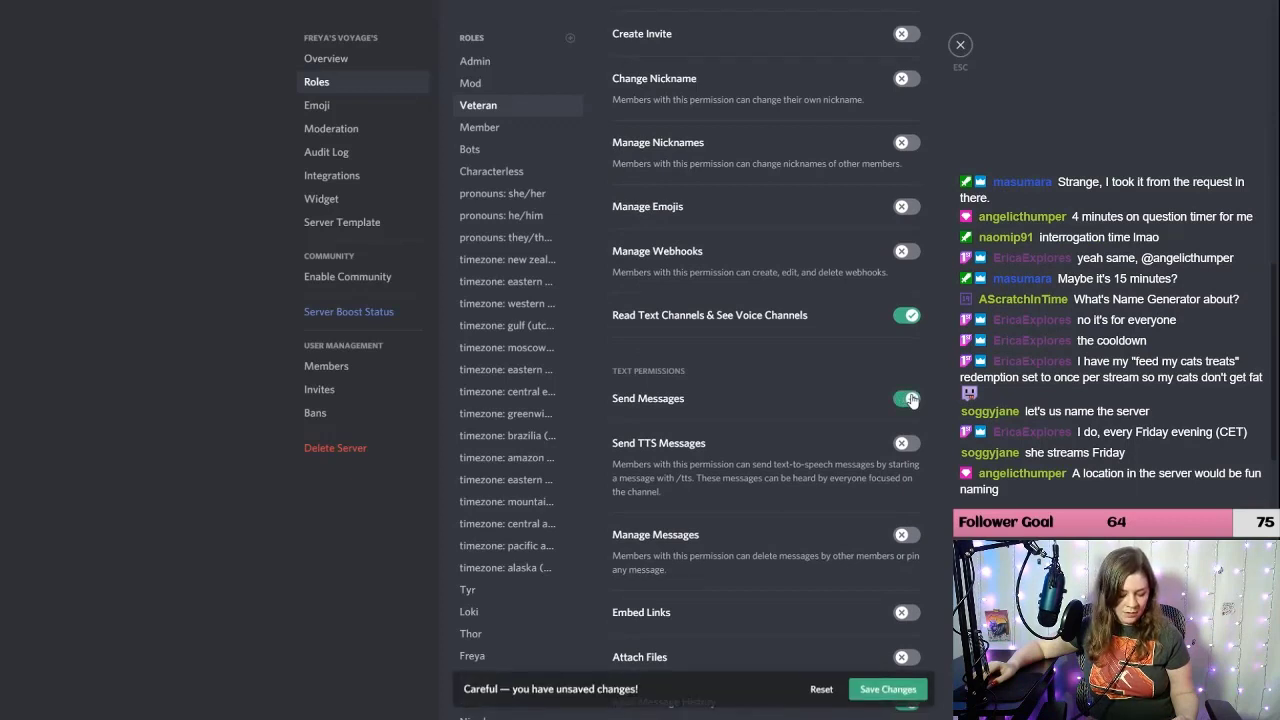
Step: Enable Embed Links, Attach Files and Use External Emojis for the Veteran role and save the changes
{"action": "scroll", "coordinate": [901, 483], "scroll_direction": "down", "scroll_amount": 2}
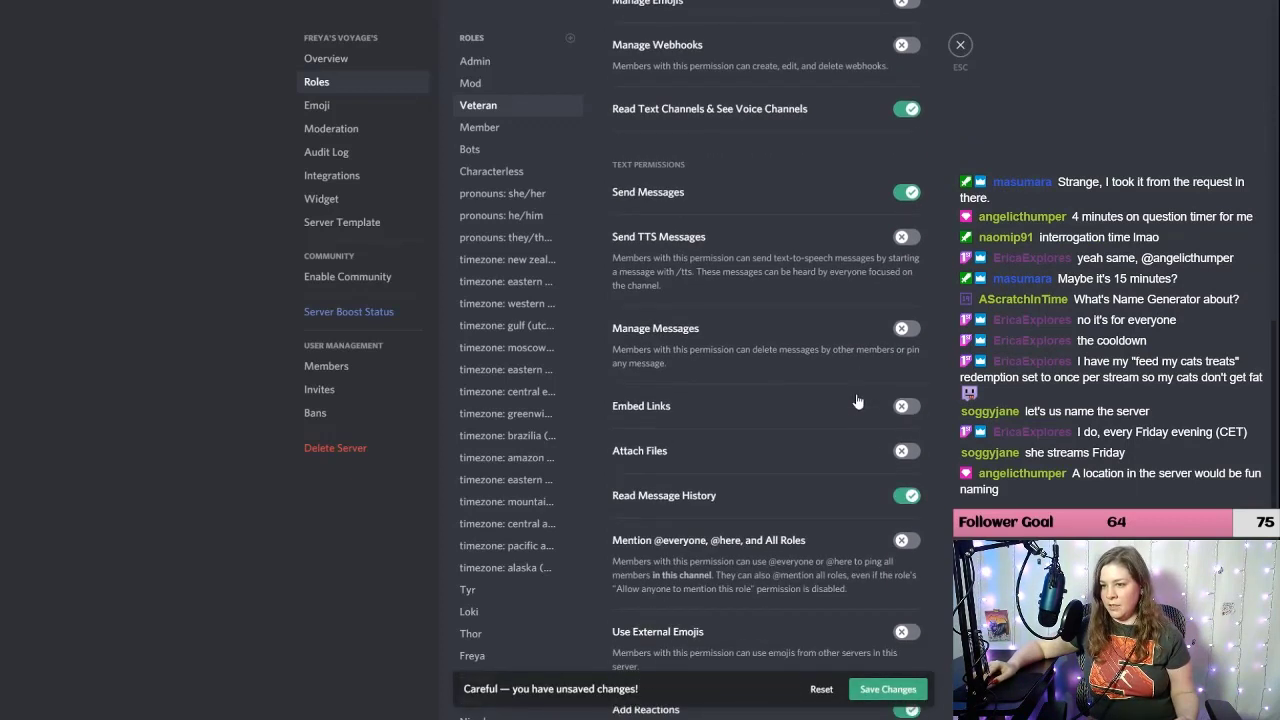
{"action": "left_click", "coordinate": [906, 407]}
{"action": "left_click", "coordinate": [910, 452]}
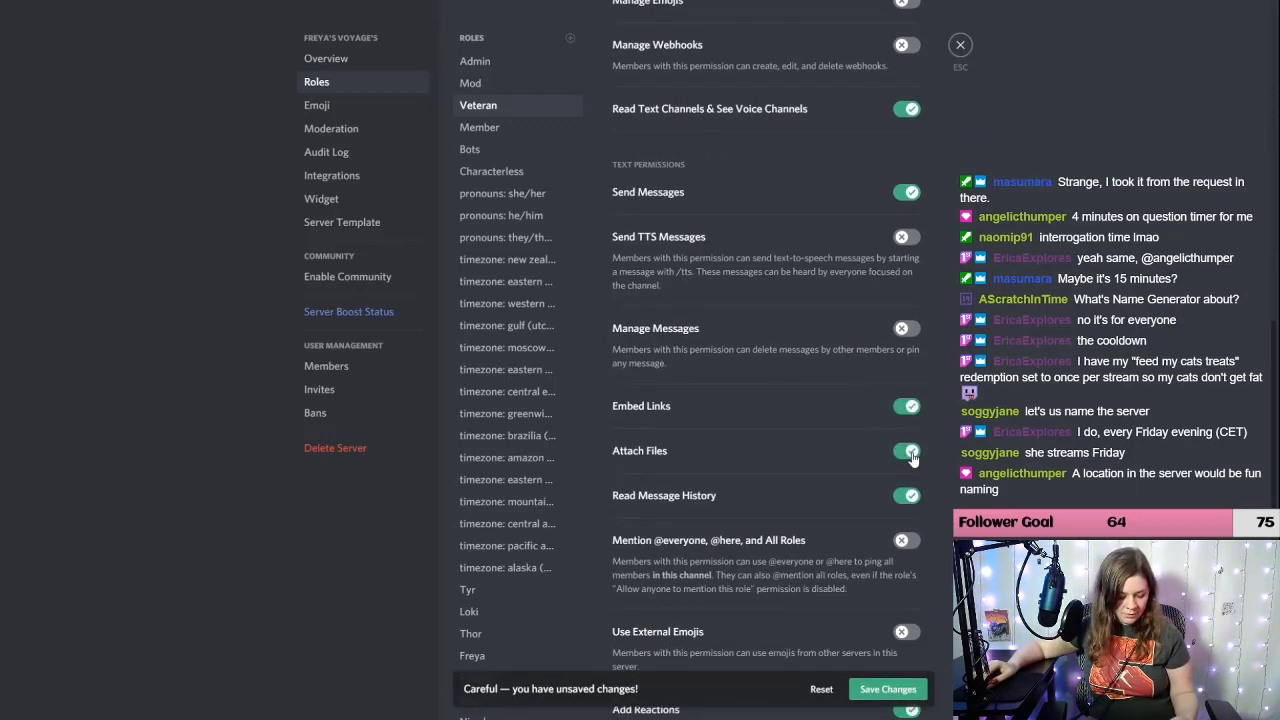
{"action": "scroll", "coordinate": [903, 434], "scroll_direction": "down", "scroll_amount": 2}
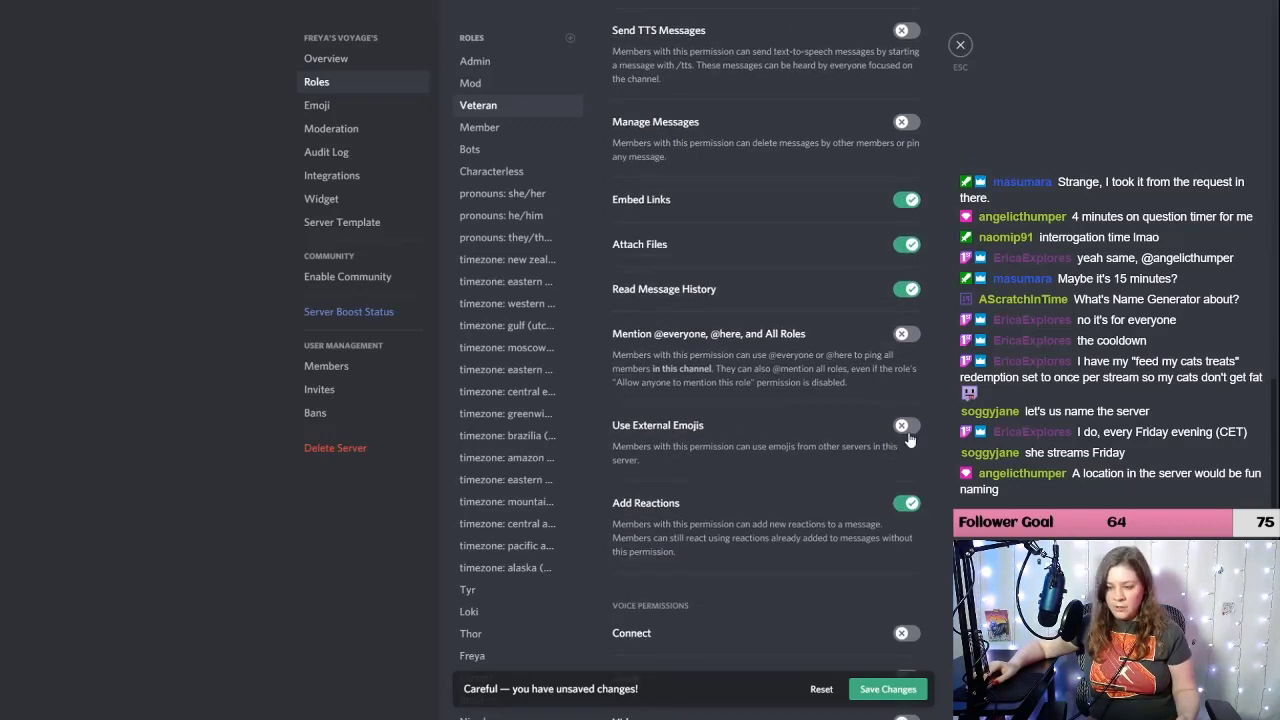
{"action": "left_click", "coordinate": [908, 428]}
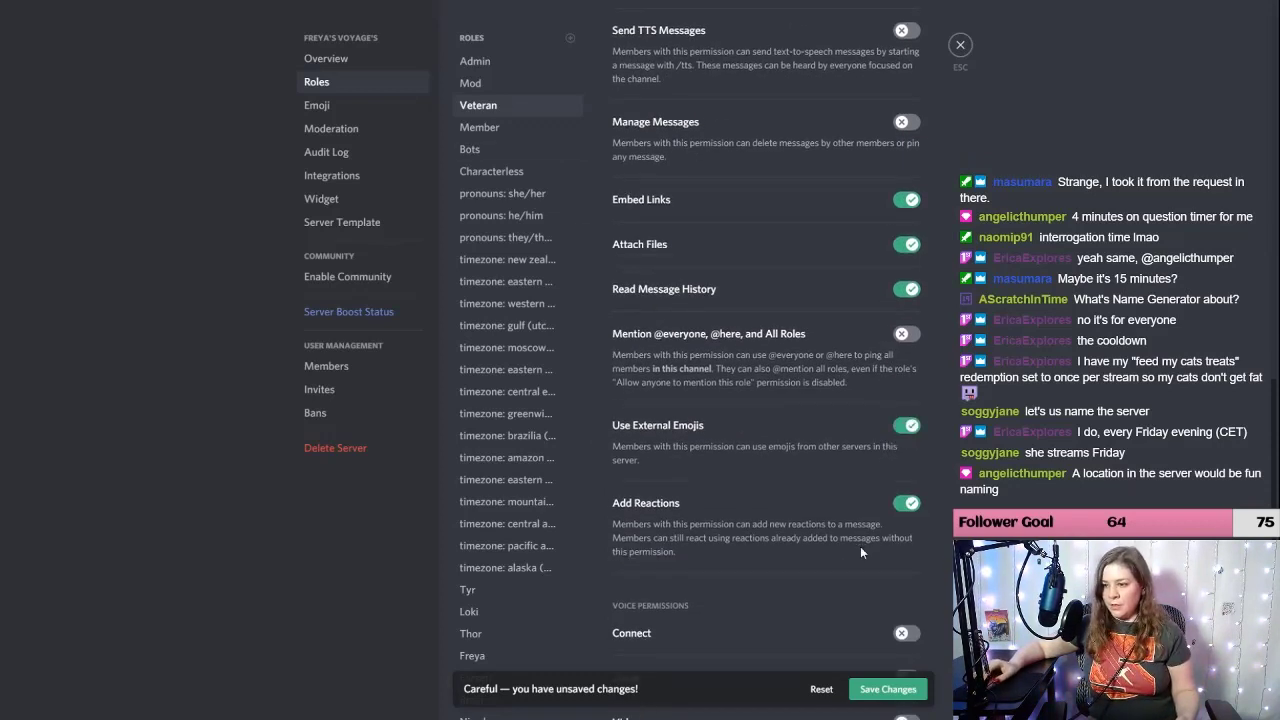
{"action": "left_click", "coordinate": [890, 689]}
Step: Enable Send Messages for the Member role, leaving its general management permissions off
{"action": "left_click", "coordinate": [488, 130]}
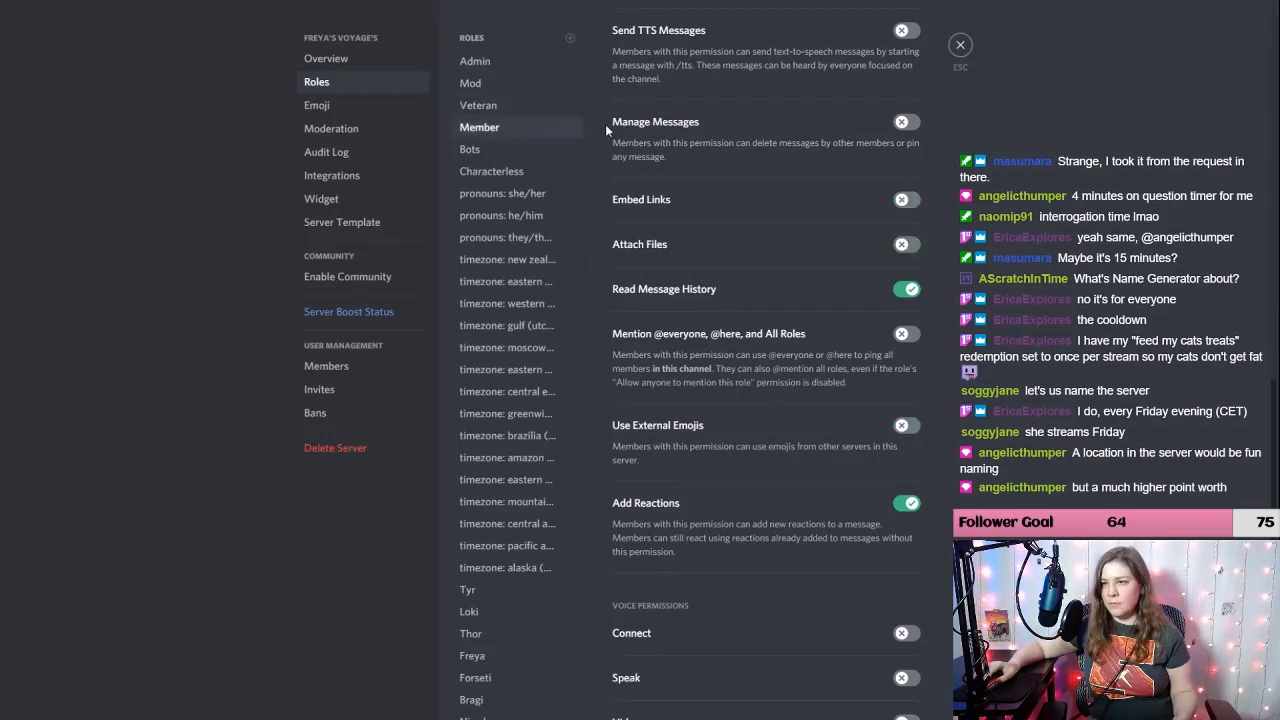
{"action": "scroll", "coordinate": [729, 167], "scroll_direction": "up", "scroll_amount": 15}
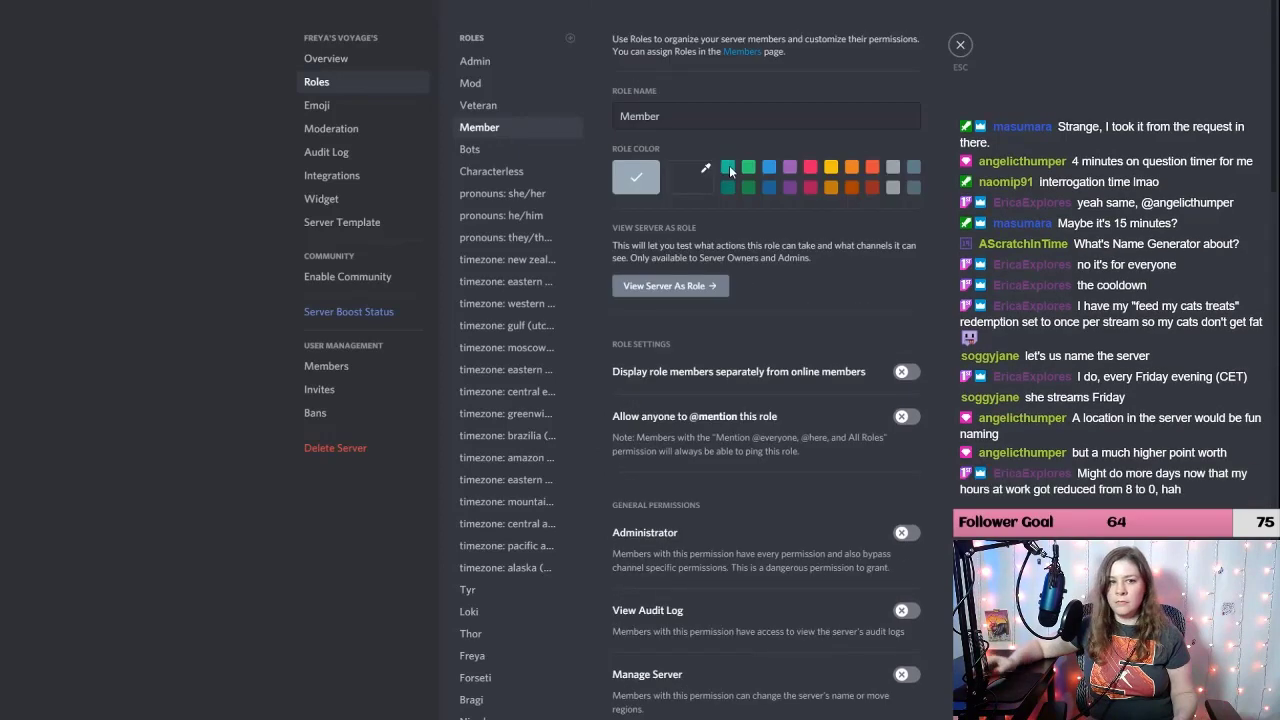
{"action": "scroll", "coordinate": [902, 332], "scroll_direction": "down", "scroll_amount": 3}
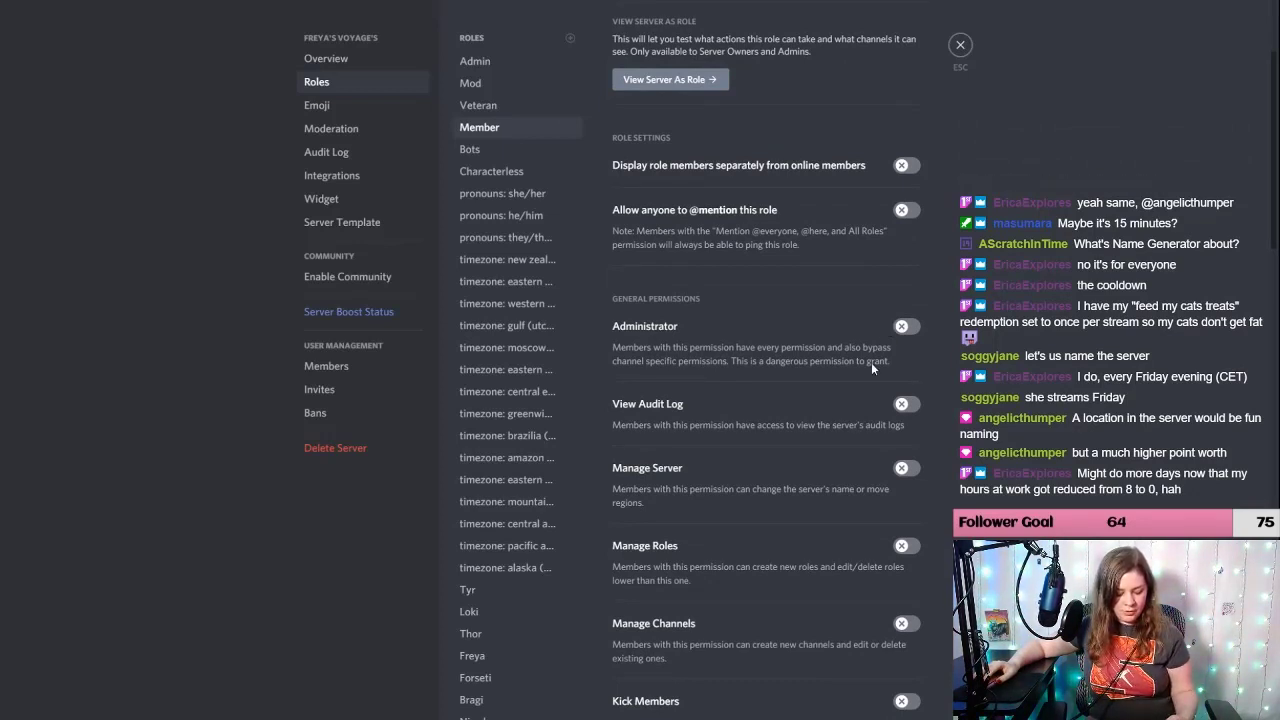
{"action": "scroll", "coordinate": [849, 453], "scroll_direction": "down", "scroll_amount": 4}
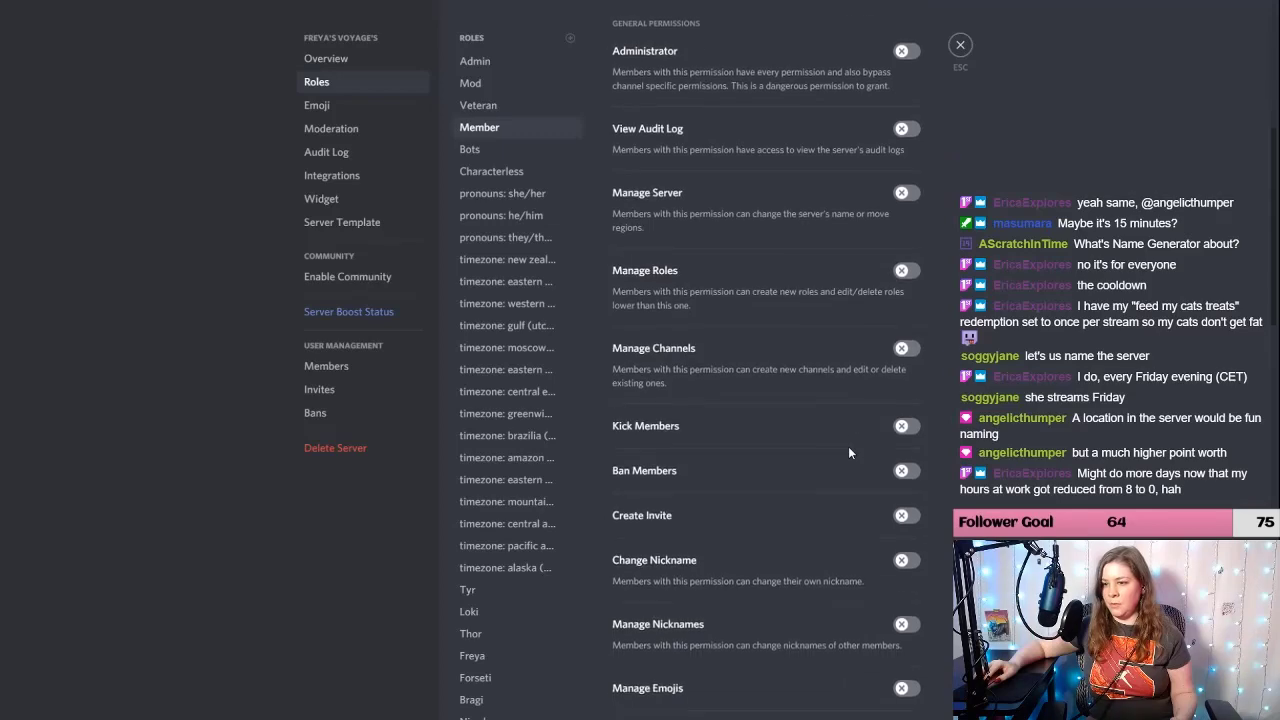
{"action": "scroll", "coordinate": [848, 453], "scroll_direction": "down", "scroll_amount": 4}
{"action": "scroll", "coordinate": [880, 388], "scroll_direction": "down", "scroll_amount": 4}
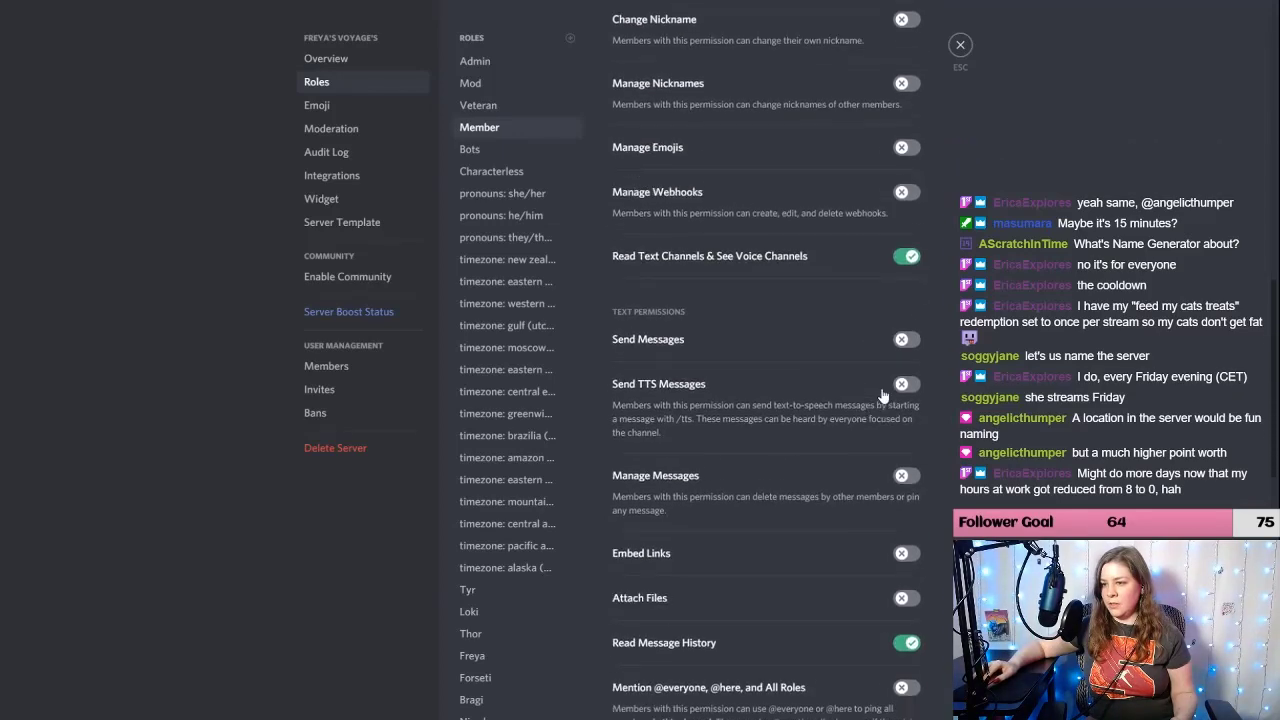
{"action": "left_click", "coordinate": [904, 330]}
Step: Allow the Member role Embed Links, Attach Files and Use External Emojis, and save the changes
{"action": "scroll", "coordinate": [909, 400], "scroll_direction": "down", "scroll_amount": 2}
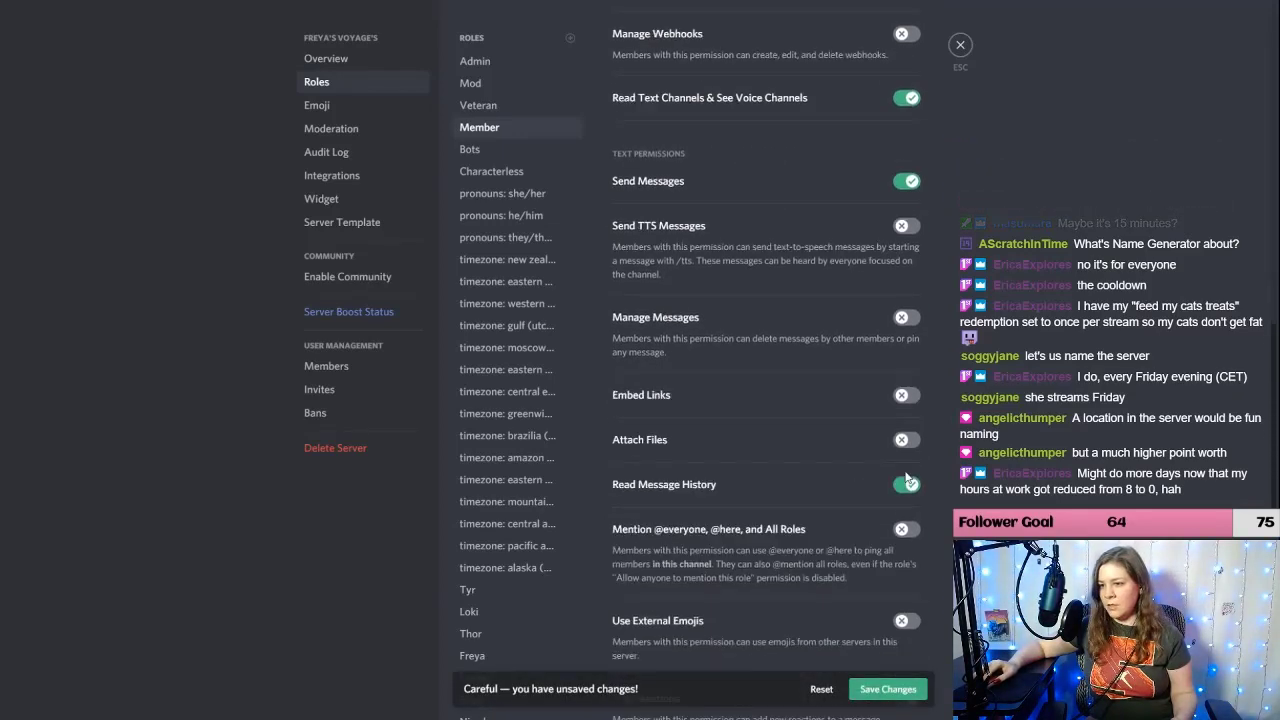
{"action": "scroll", "coordinate": [905, 420], "scroll_direction": "down", "scroll_amount": 1}
{"action": "left_click", "coordinate": [905, 338]}
{"action": "left_click", "coordinate": [905, 381]}
{"action": "scroll", "coordinate": [898, 385], "scroll_direction": "down", "scroll_amount": 3}
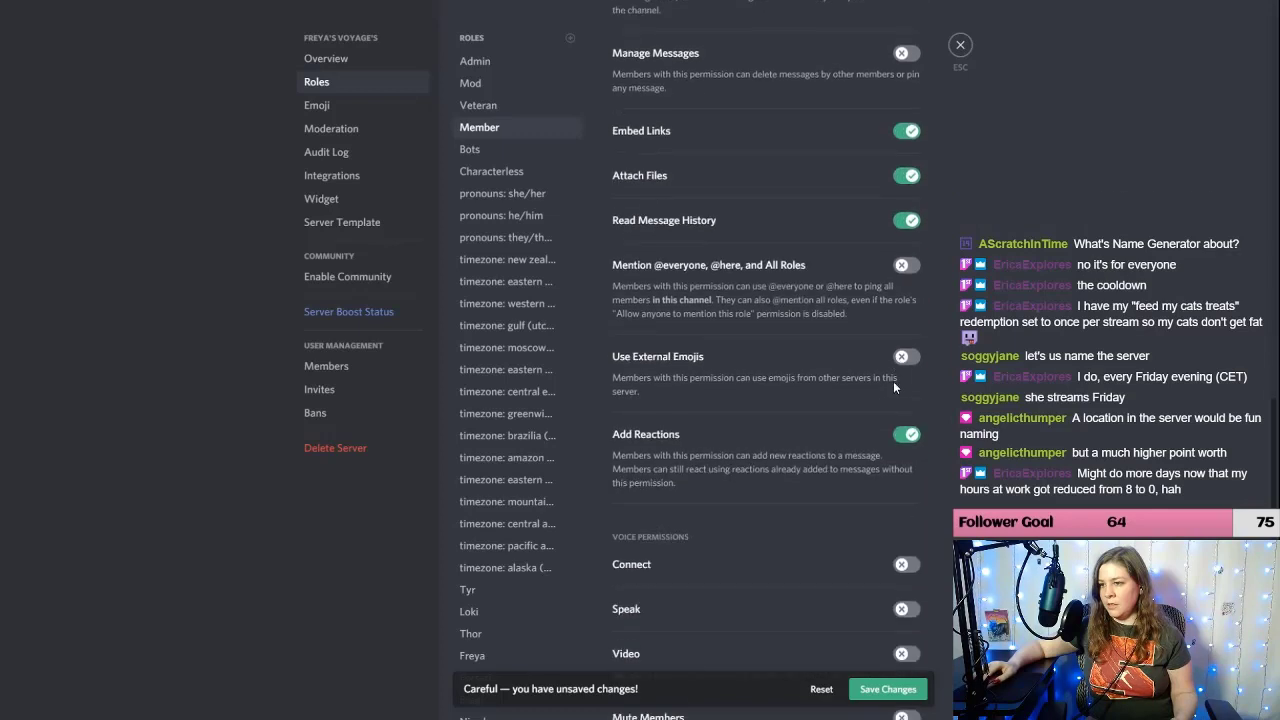
{"action": "left_click", "coordinate": [904, 357]}
{"action": "scroll", "coordinate": [854, 487], "scroll_direction": "down", "scroll_amount": 2}
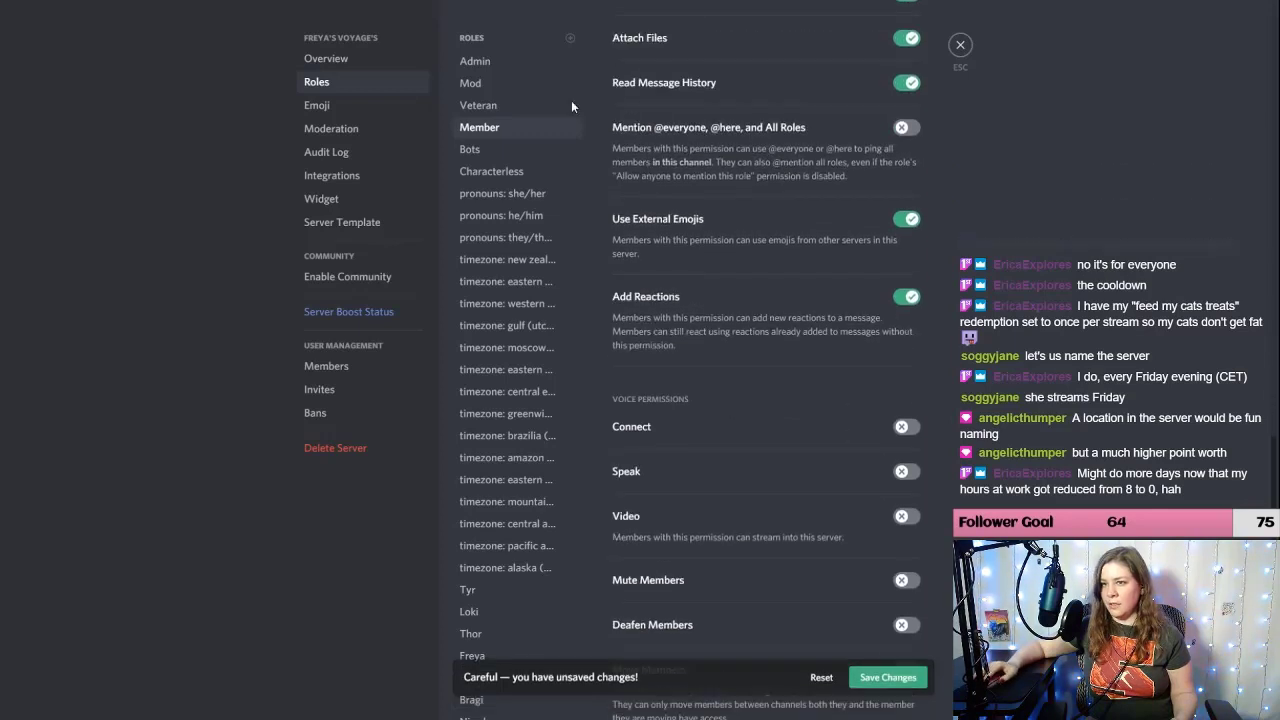
Step: Display members of the Bots and Characterless roles separately from online members and save the changes
{"action": "left_click", "coordinate": [469, 150]}
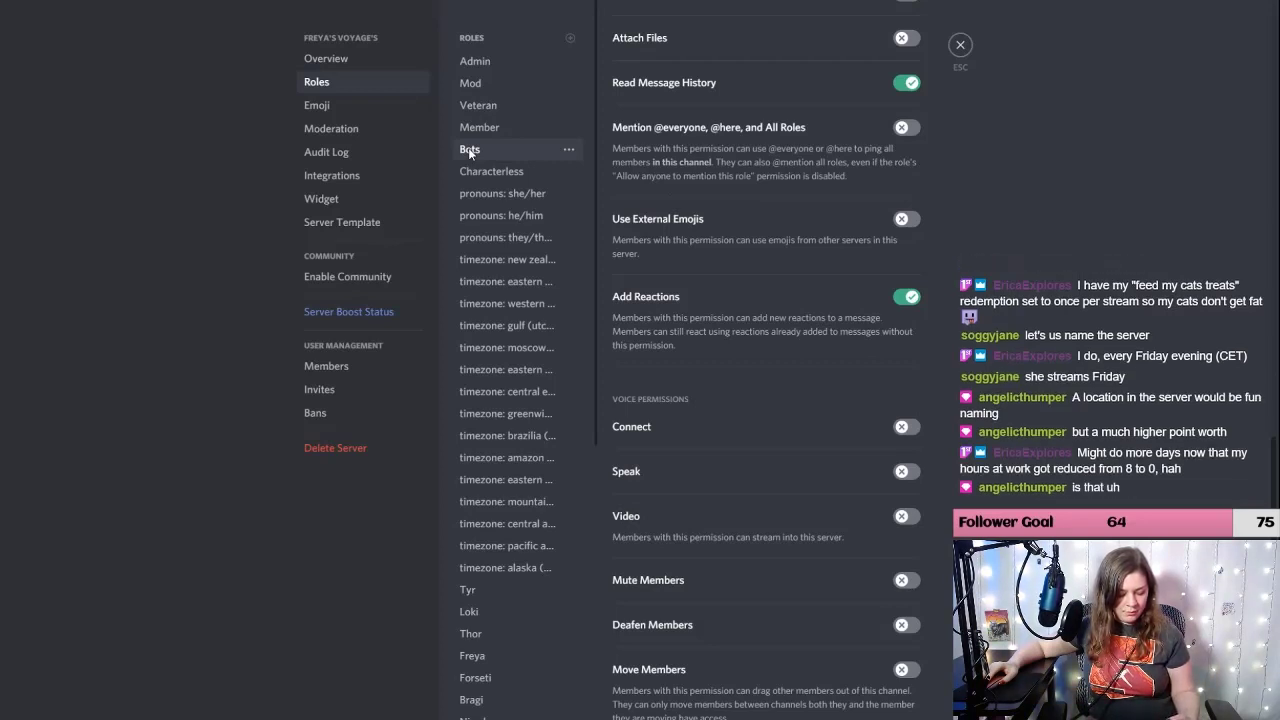
{"action": "scroll", "coordinate": [802, 176], "scroll_direction": "up", "scroll_amount": 15}
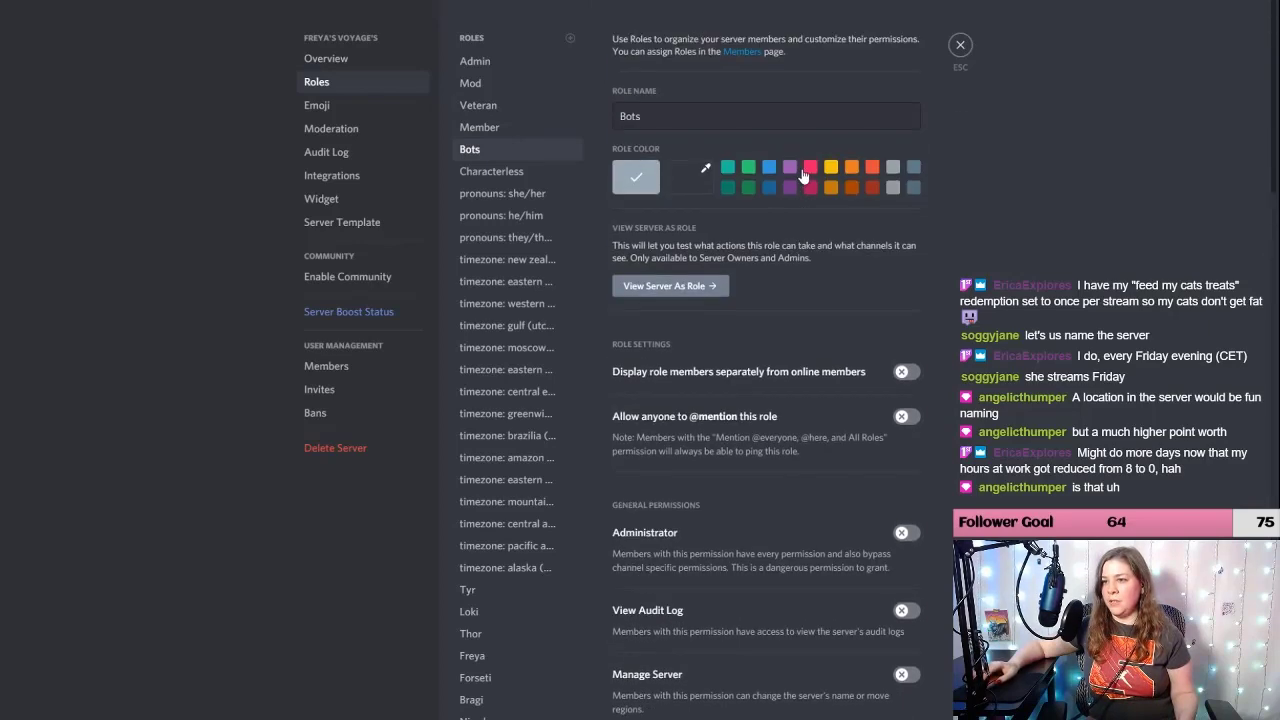
{"action": "left_click", "coordinate": [910, 372]}
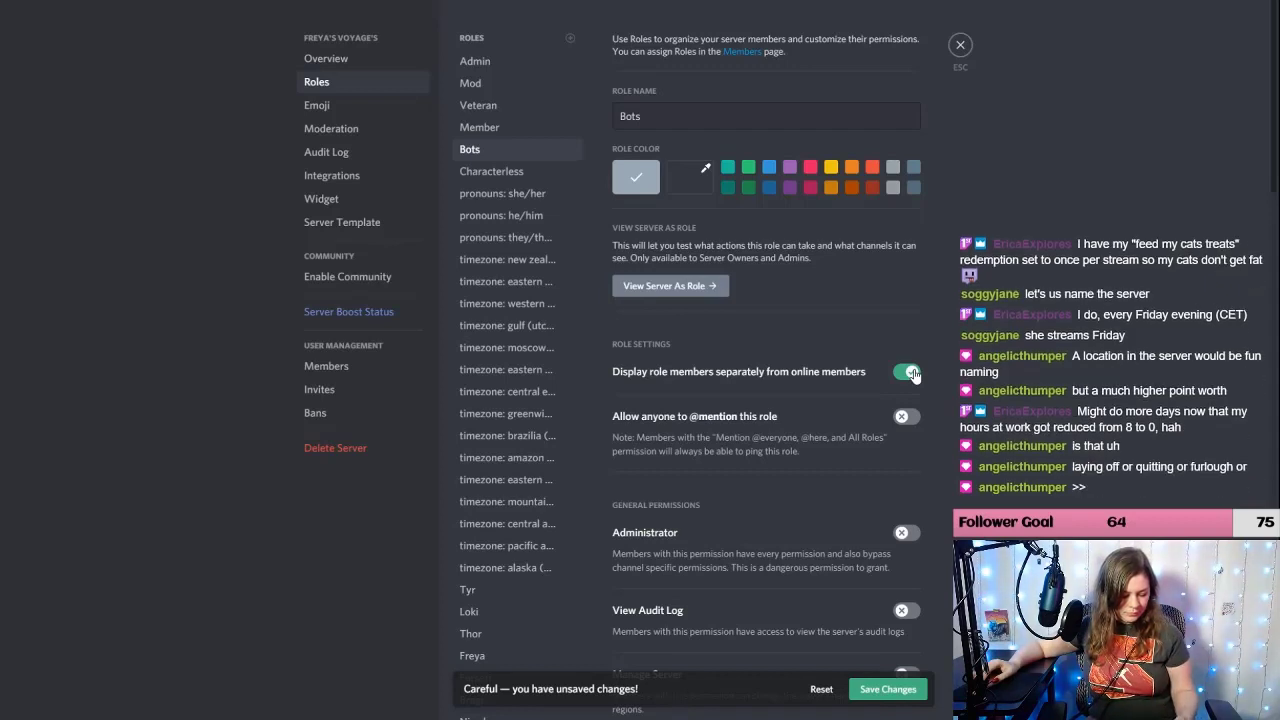
{"action": "left_click", "coordinate": [491, 171]}
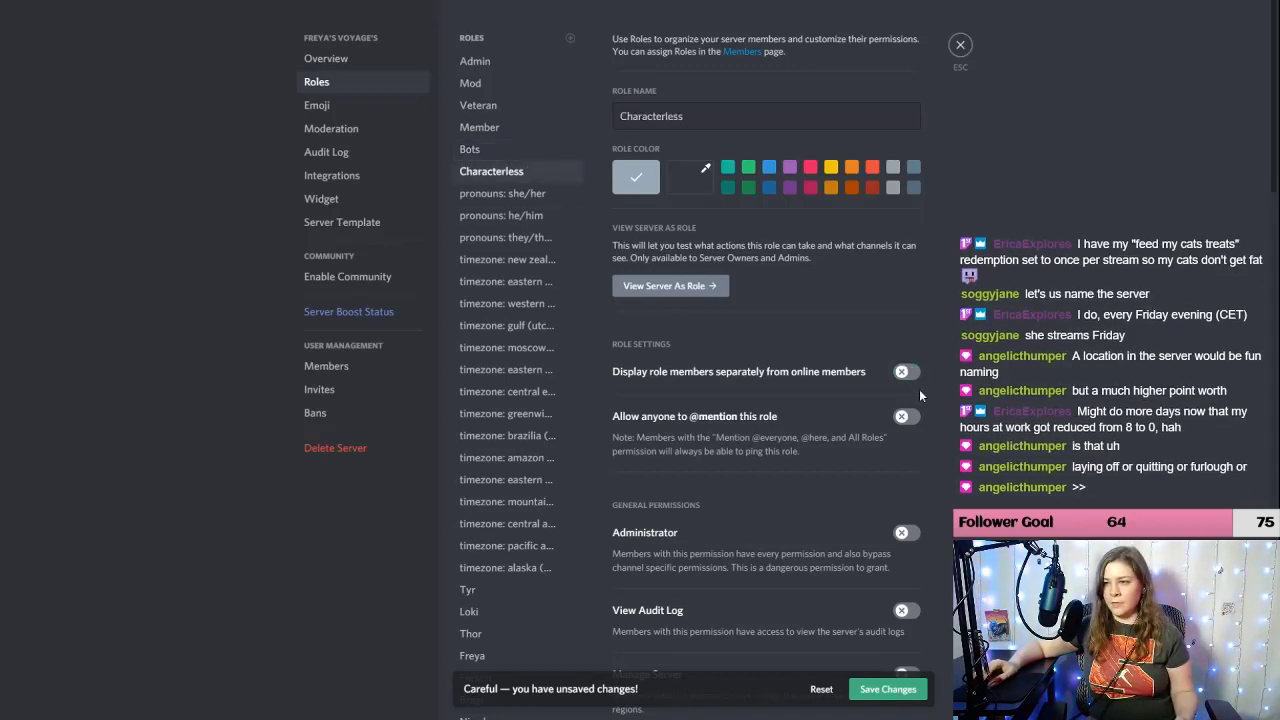
{"action": "left_click", "coordinate": [904, 376]}
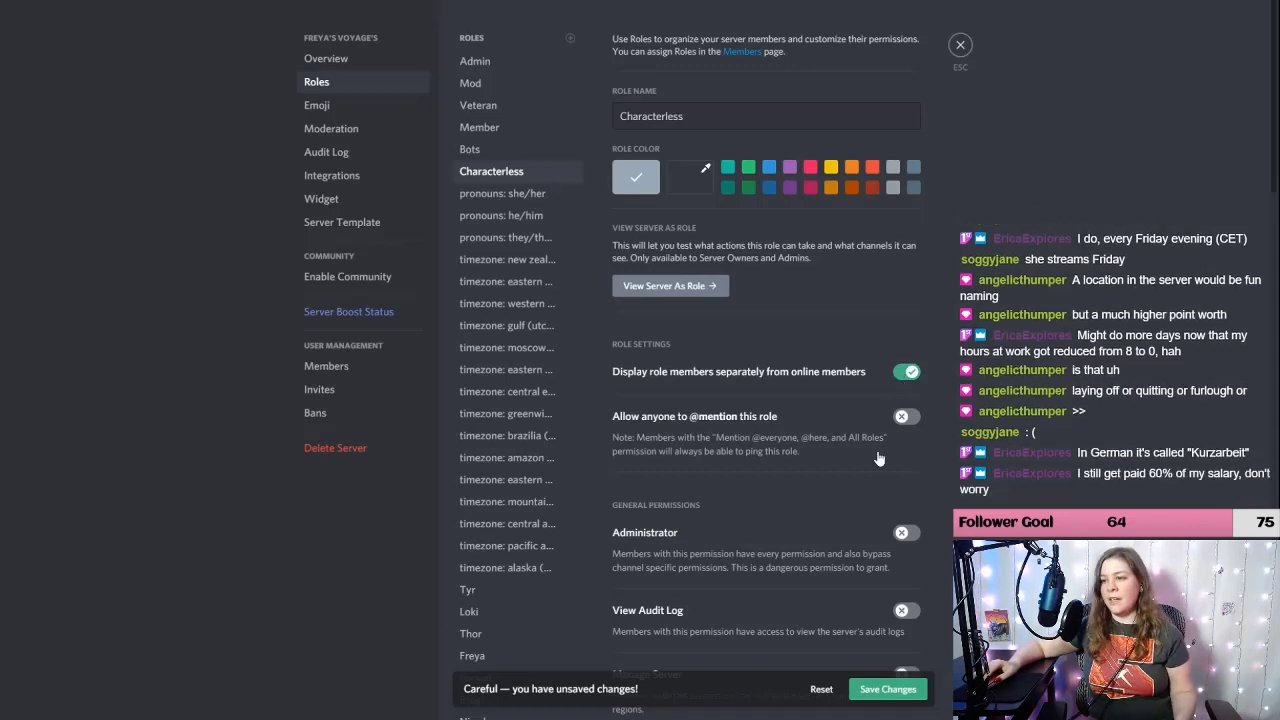
{"action": "left_click", "coordinate": [886, 689]}
Step: Give the Tyr role the custom color #fd8b8b and save the change
{"action": "scroll", "coordinate": [510, 342], "scroll_direction": "down", "scroll_amount": 5}
{"action": "scroll", "coordinate": [507, 342], "scroll_direction": "down", "scroll_amount": 2}
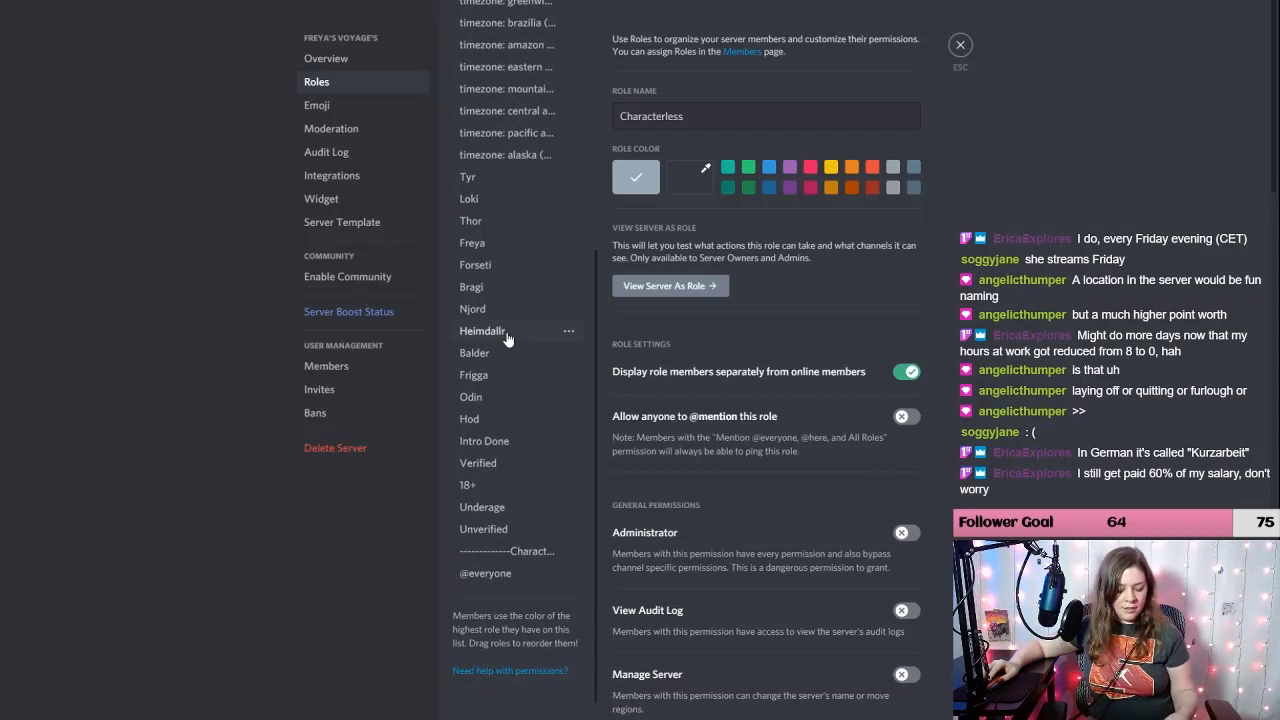
{"action": "left_click", "coordinate": [468, 182]}
{"action": "left_click", "coordinate": [692, 186]}
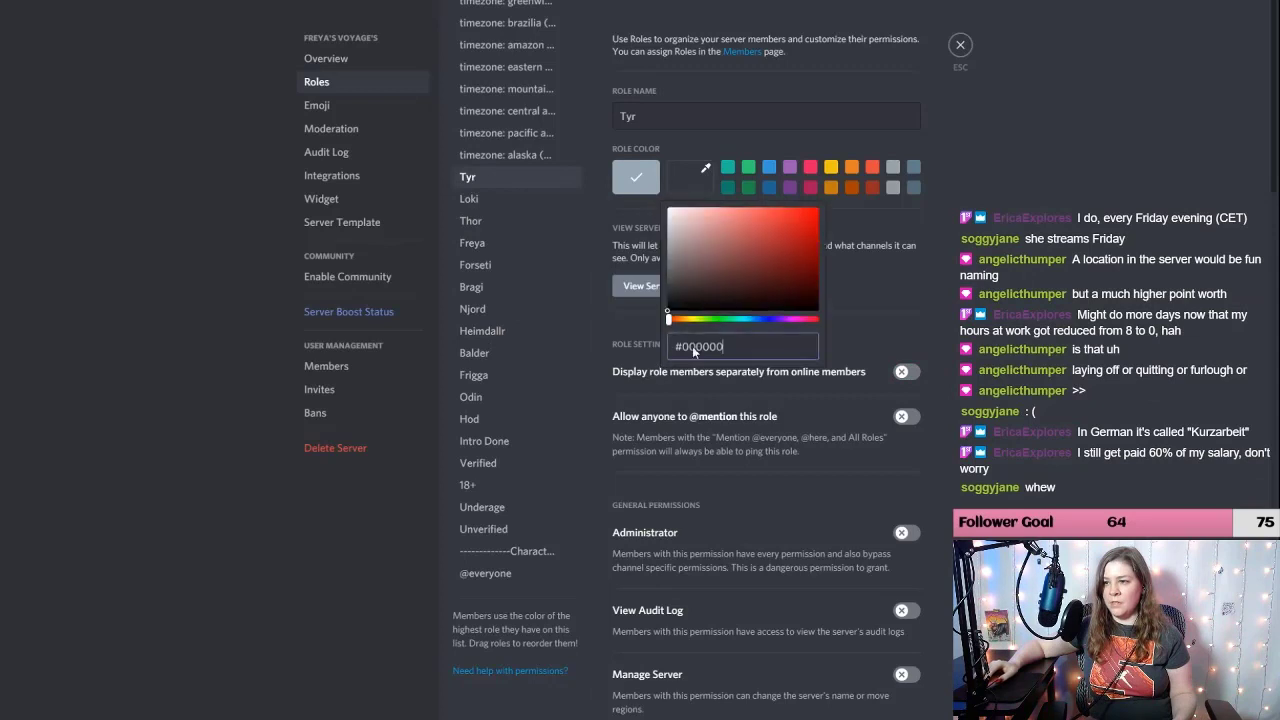
{"action": "left_click_drag", "start_coordinate": [726, 350], "coordinate": [684, 348]}
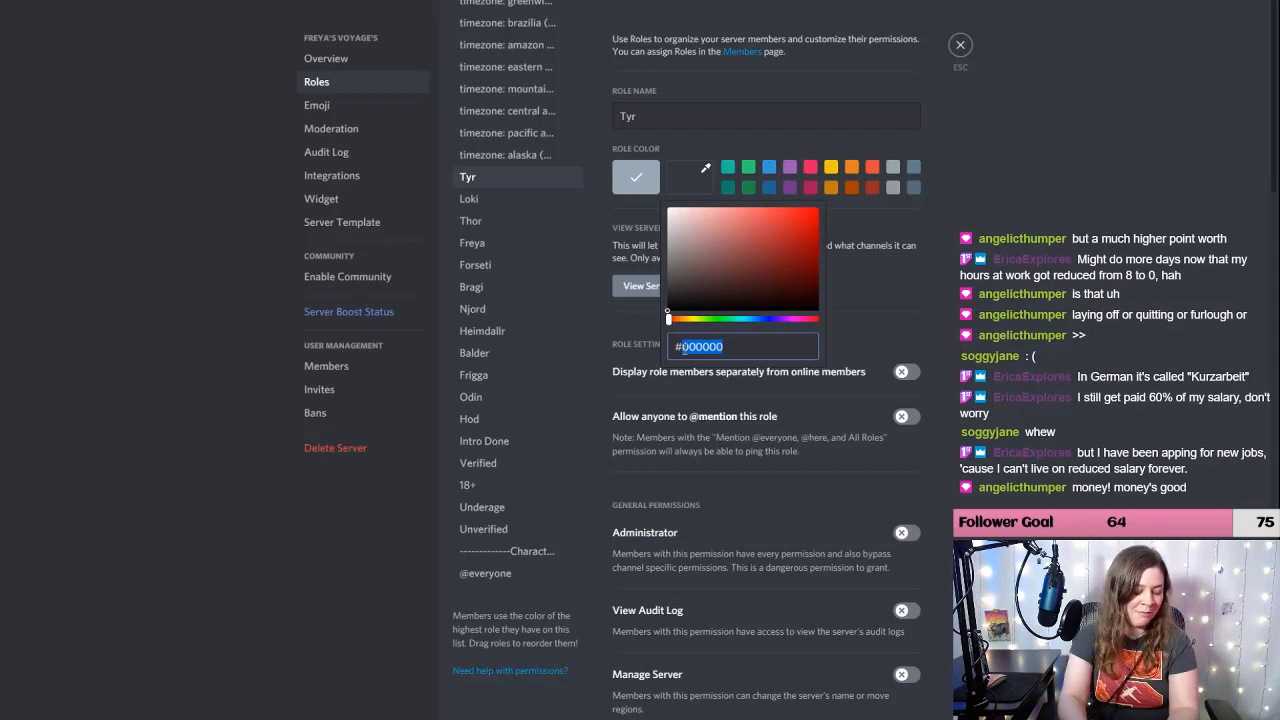
{"action": "key", "text": "BackSpace"}
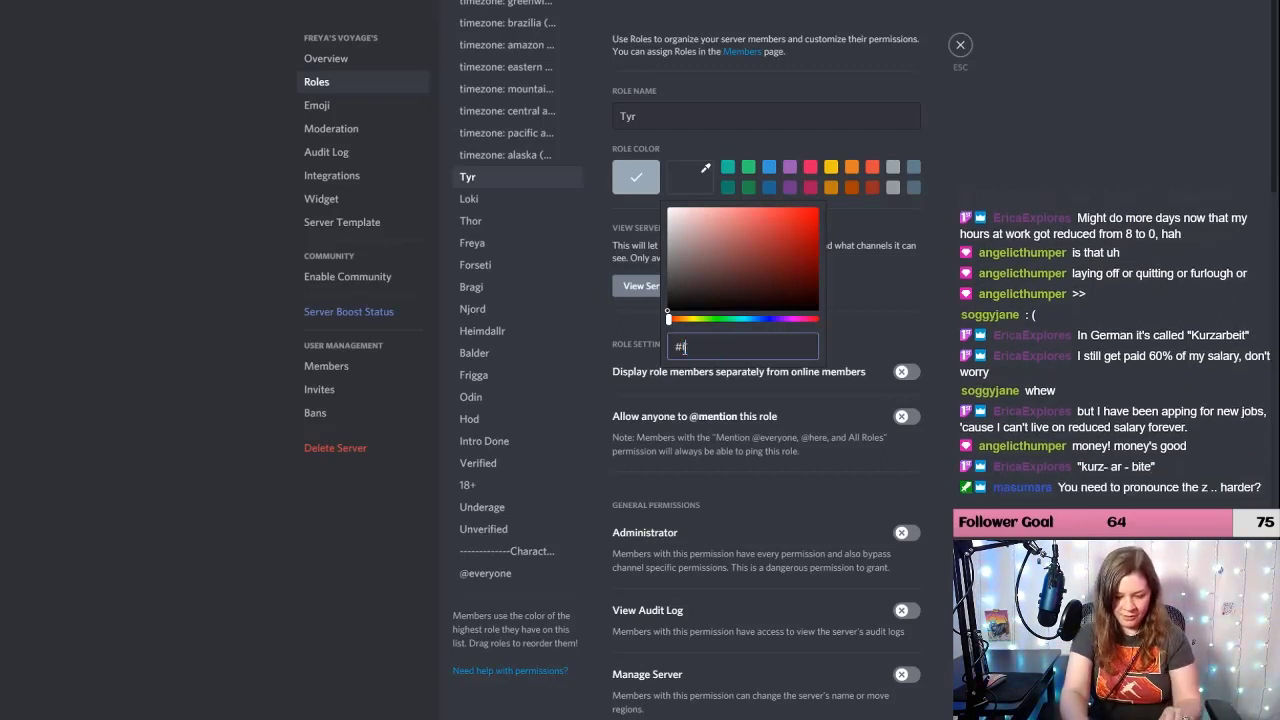
{"action": "type", "text": "fd8"}
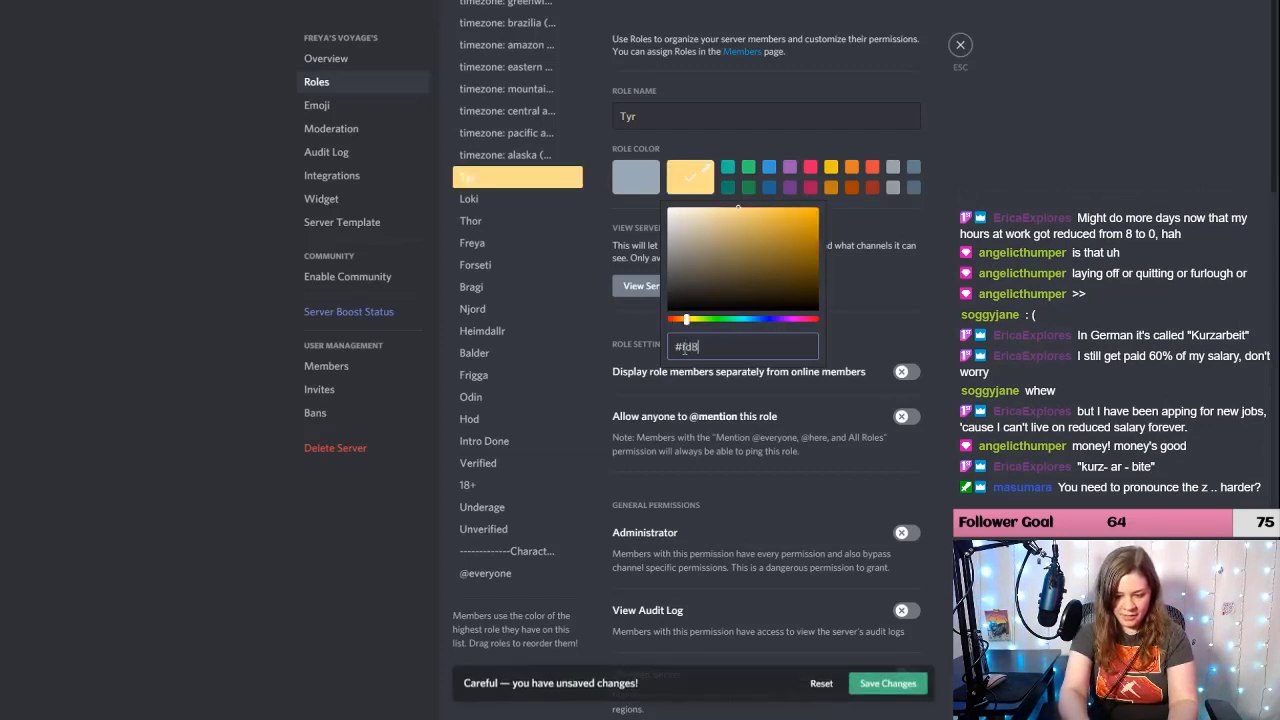
{"action": "type", "text": "b"}
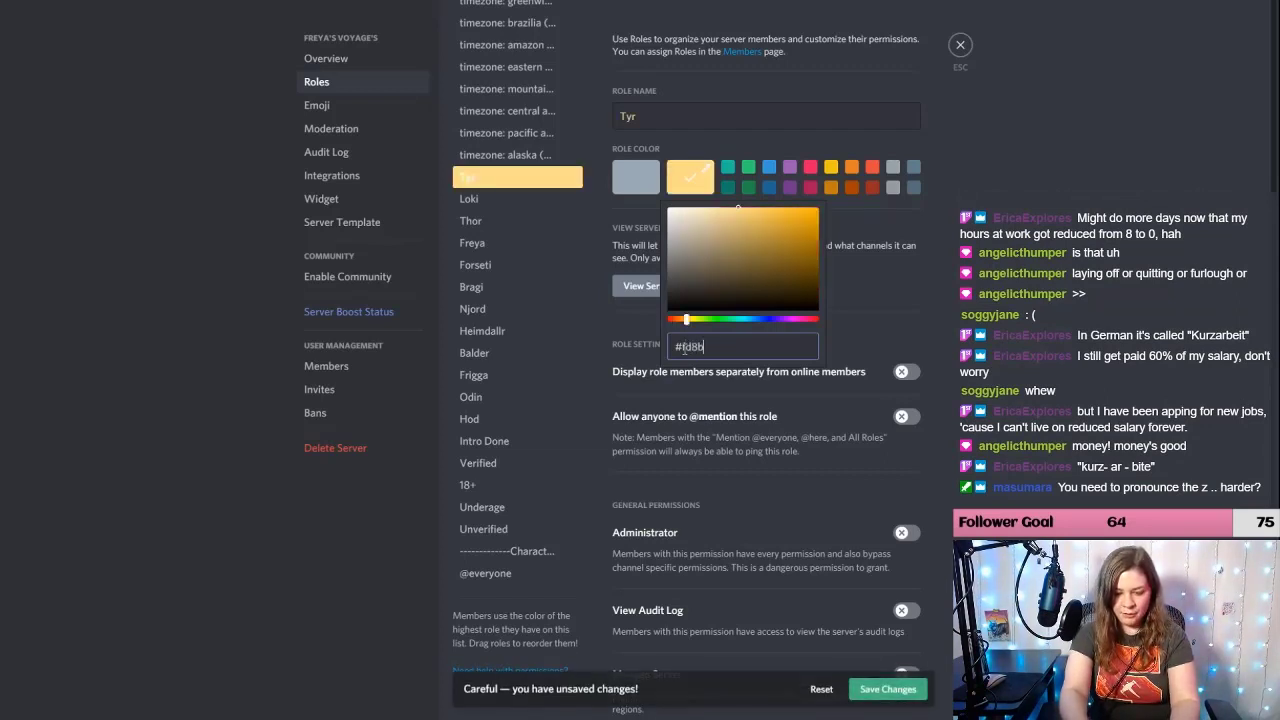
{"action": "type", "text": "8b"}
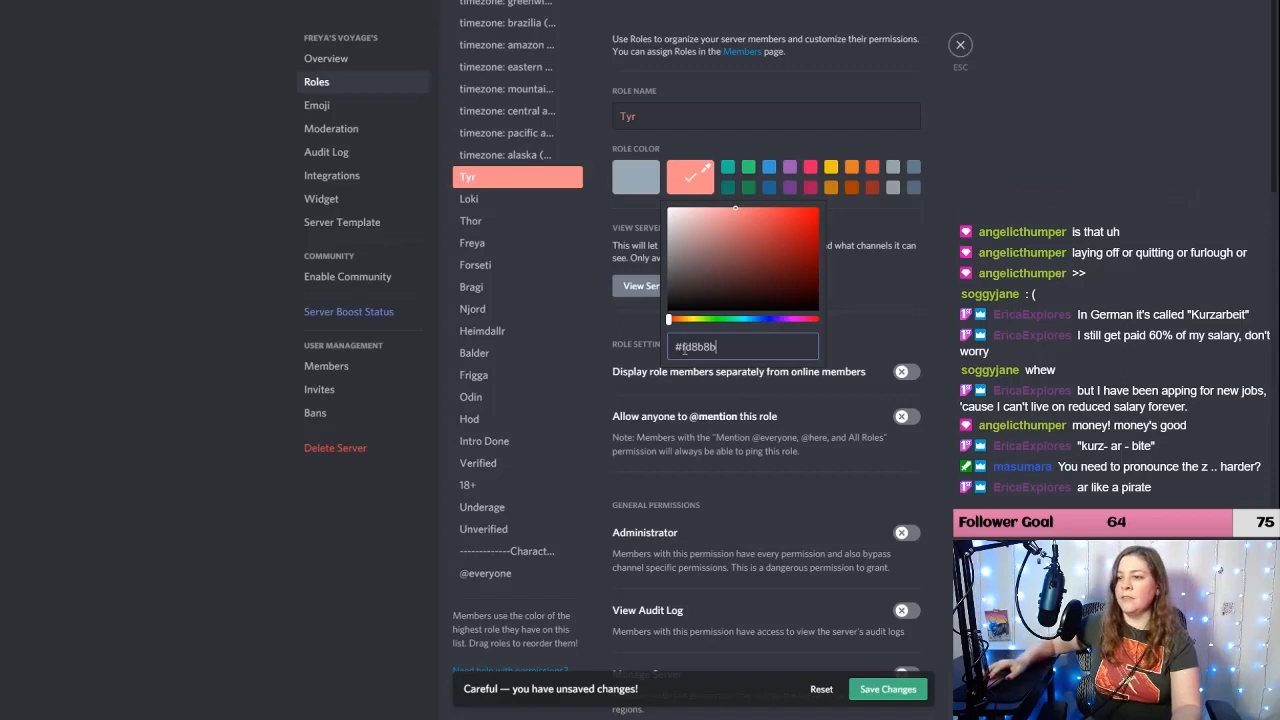
{"action": "left_click", "coordinate": [880, 689]}
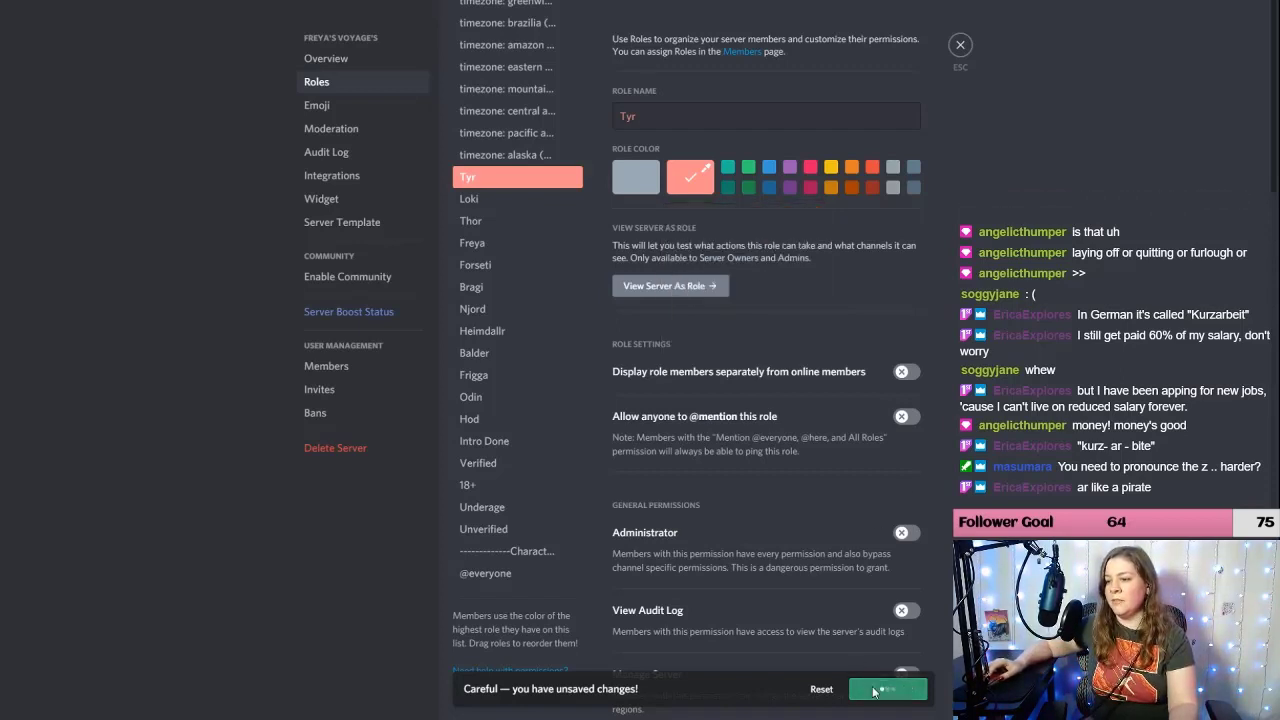
Step: Give the Loki role the custom color #ffd0a5
{"action": "left_click", "coordinate": [480, 200]}
{"action": "left_click", "coordinate": [690, 177]}
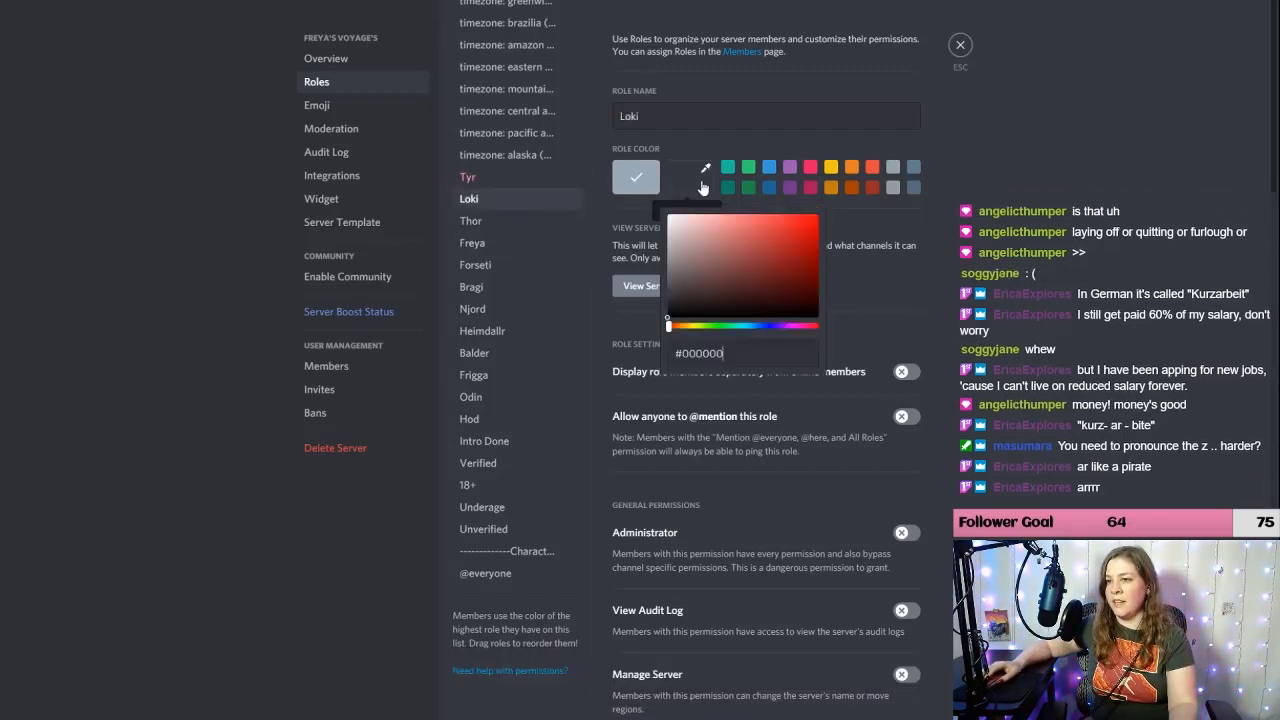
{"action": "left_click_drag", "start_coordinate": [725, 346], "coordinate": [682, 346]}
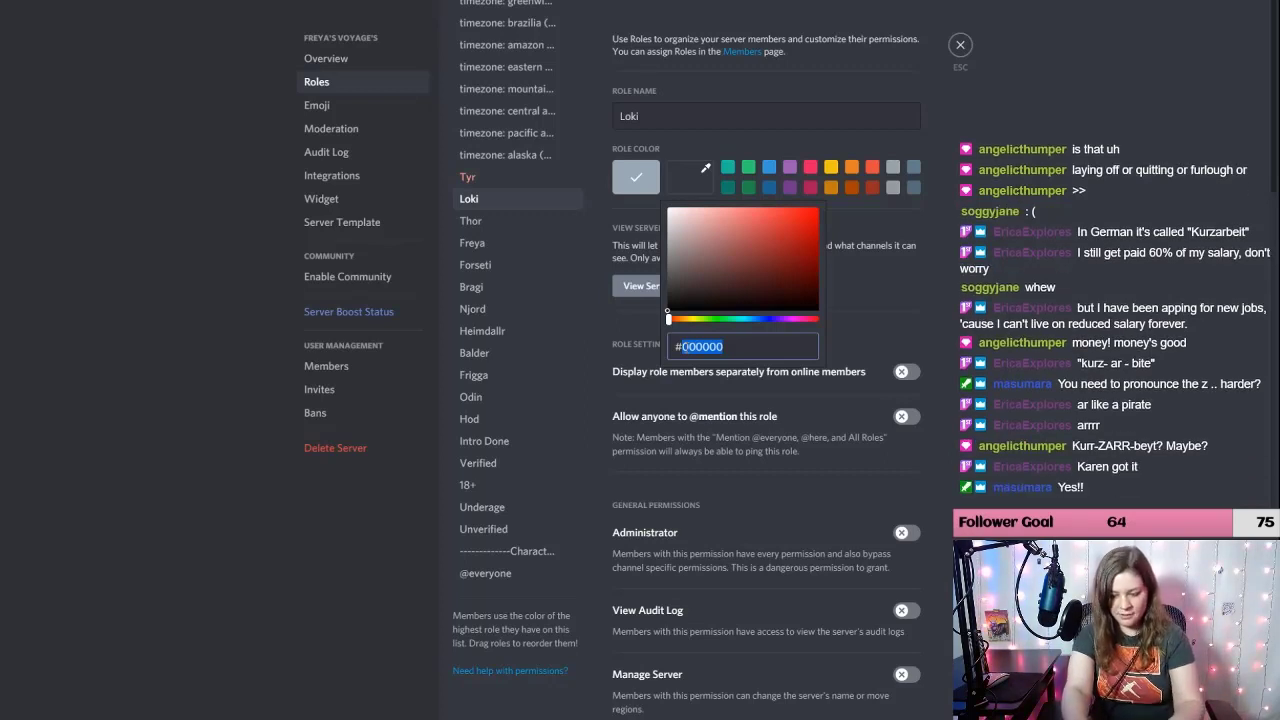
{"action": "type", "text": "f"}
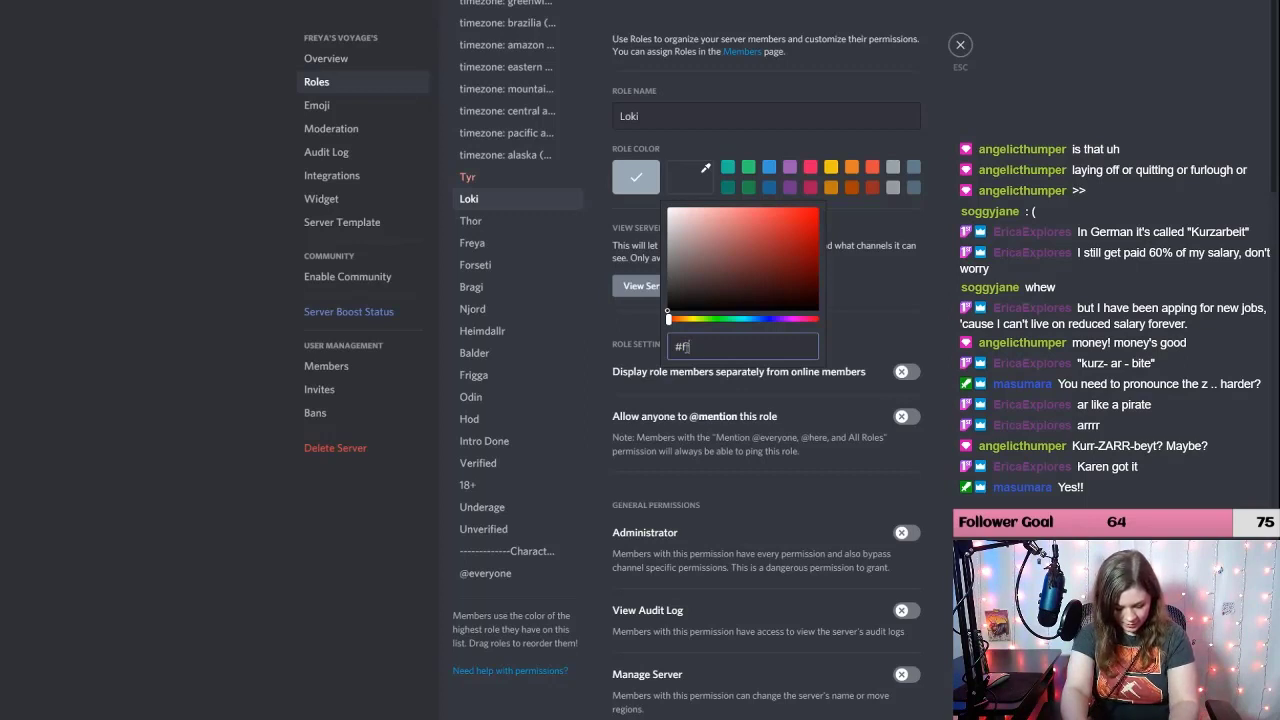
{"action": "type", "text": "fd0a"}
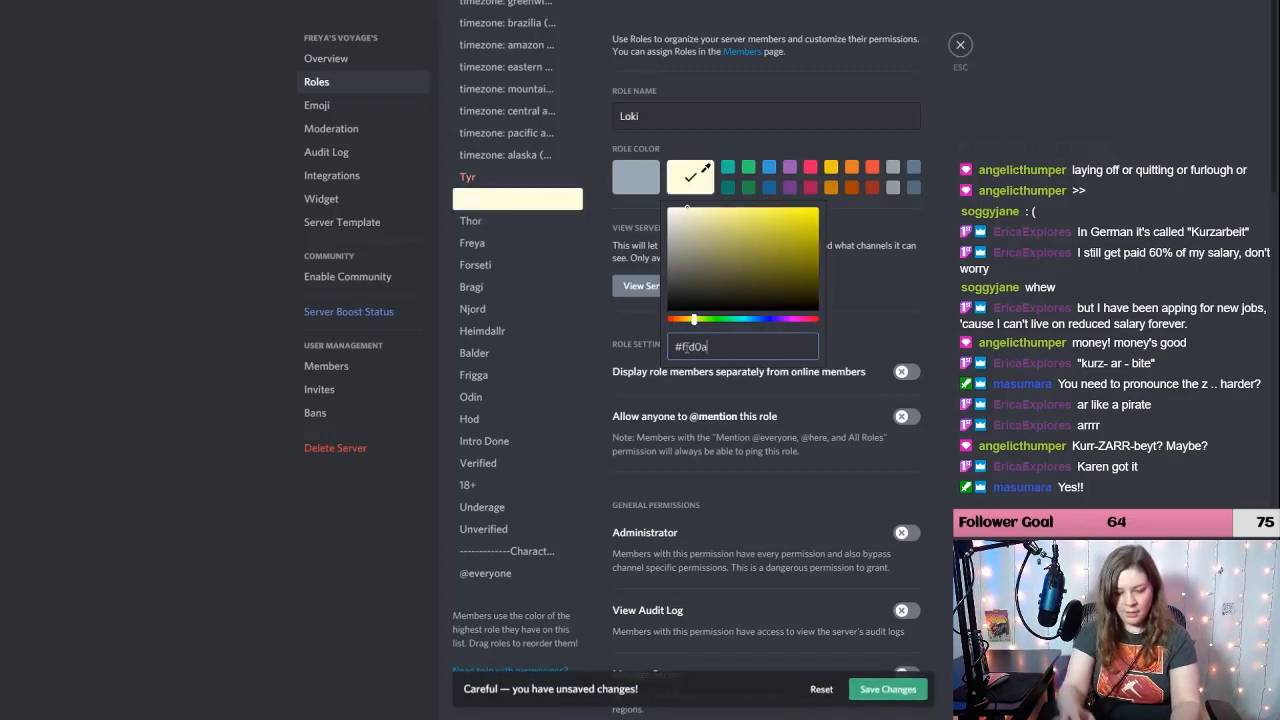
{"action": "type", "text": "5"}
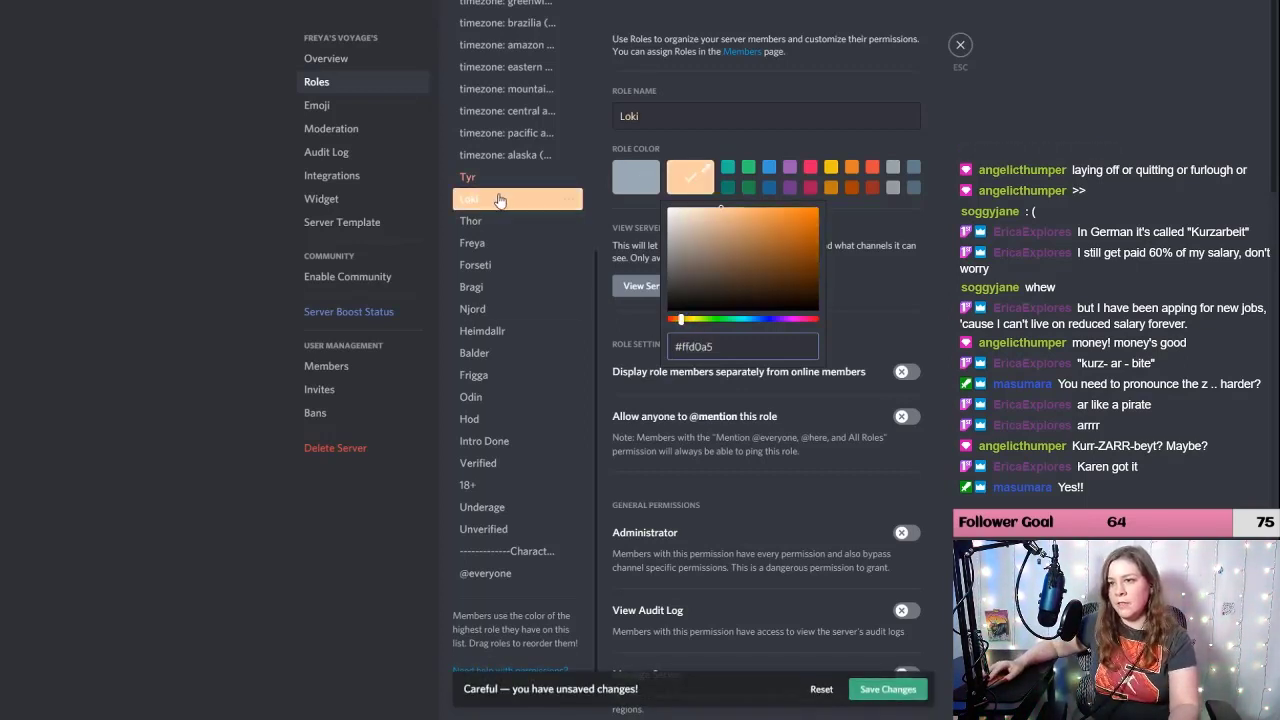
Step: Give the Thor role the custom color #f0e792
{"action": "left_click", "coordinate": [470, 221]}
{"action": "left_click", "coordinate": [690, 176]}
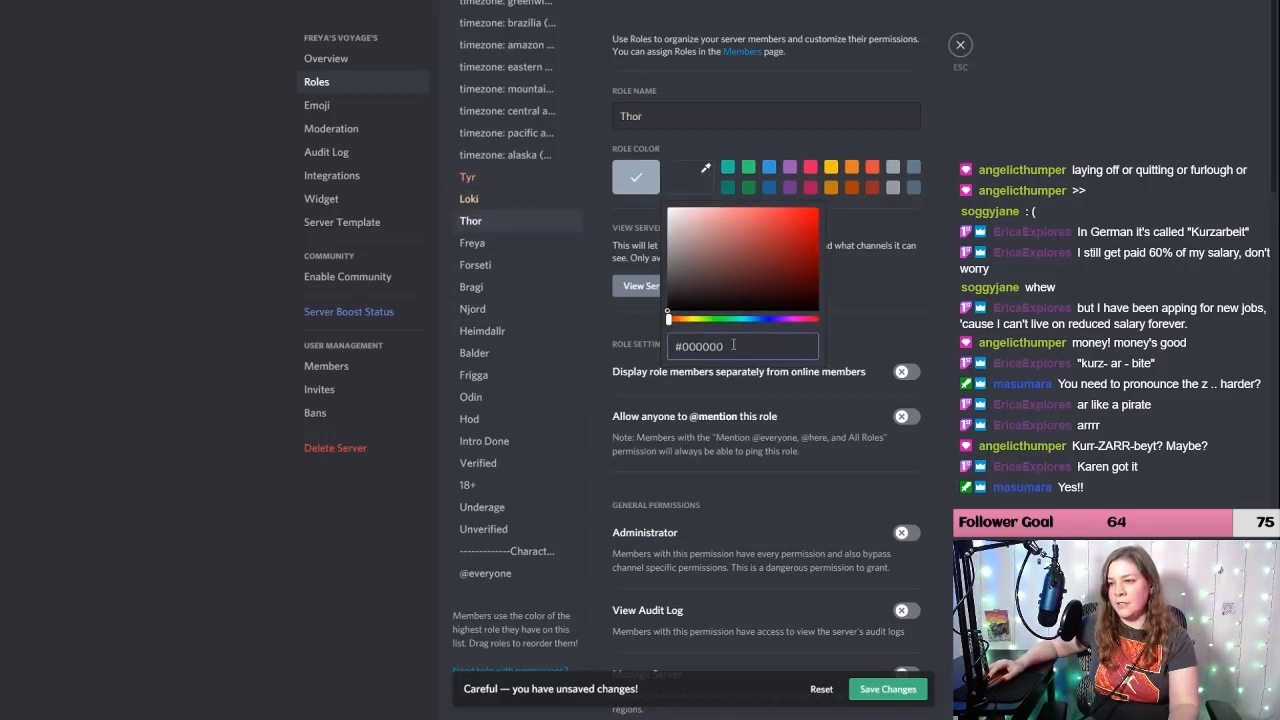
{"action": "left_click_drag", "start_coordinate": [733, 344], "coordinate": [681, 350]}
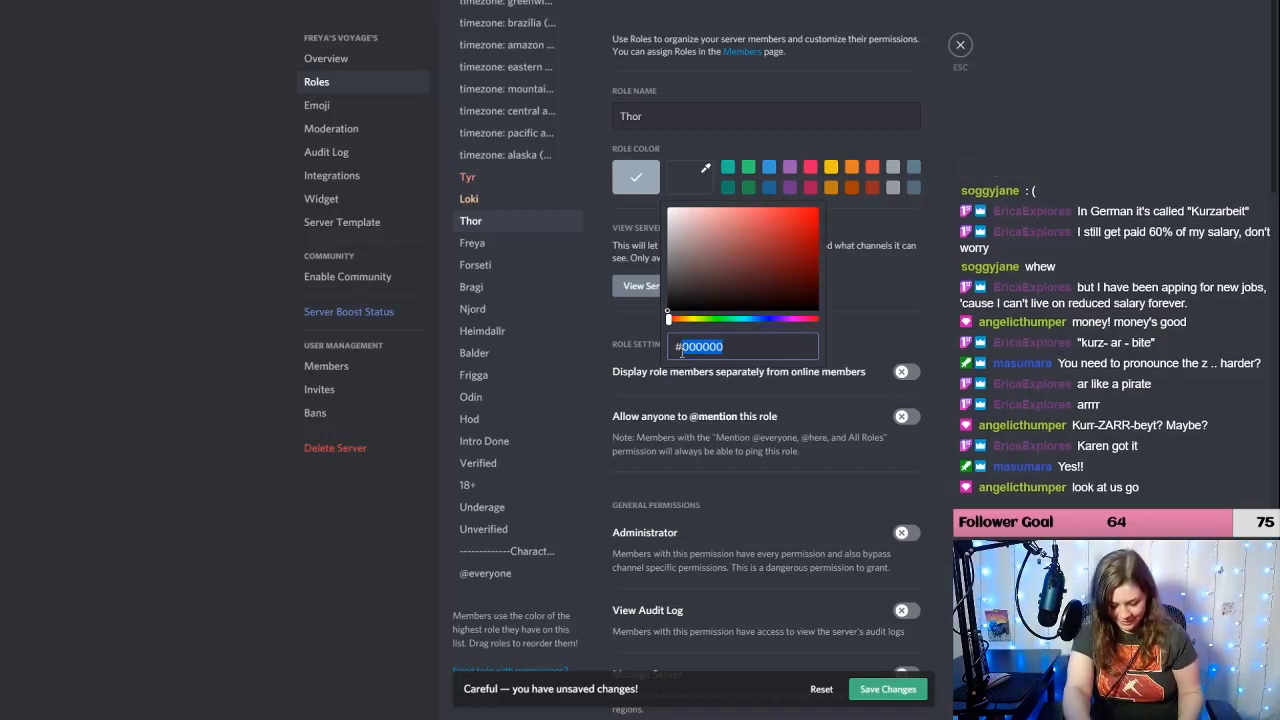
{"action": "key", "text": "BackSpace"}
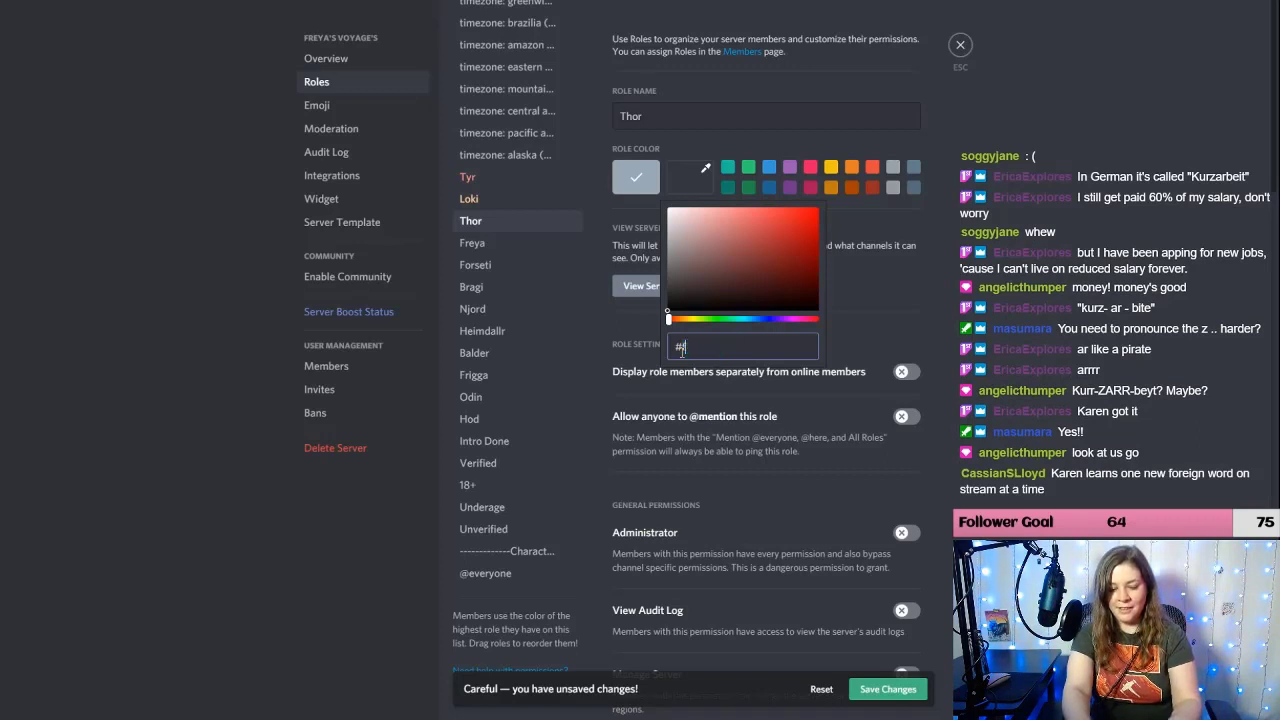
{"action": "type", "text": "0"}
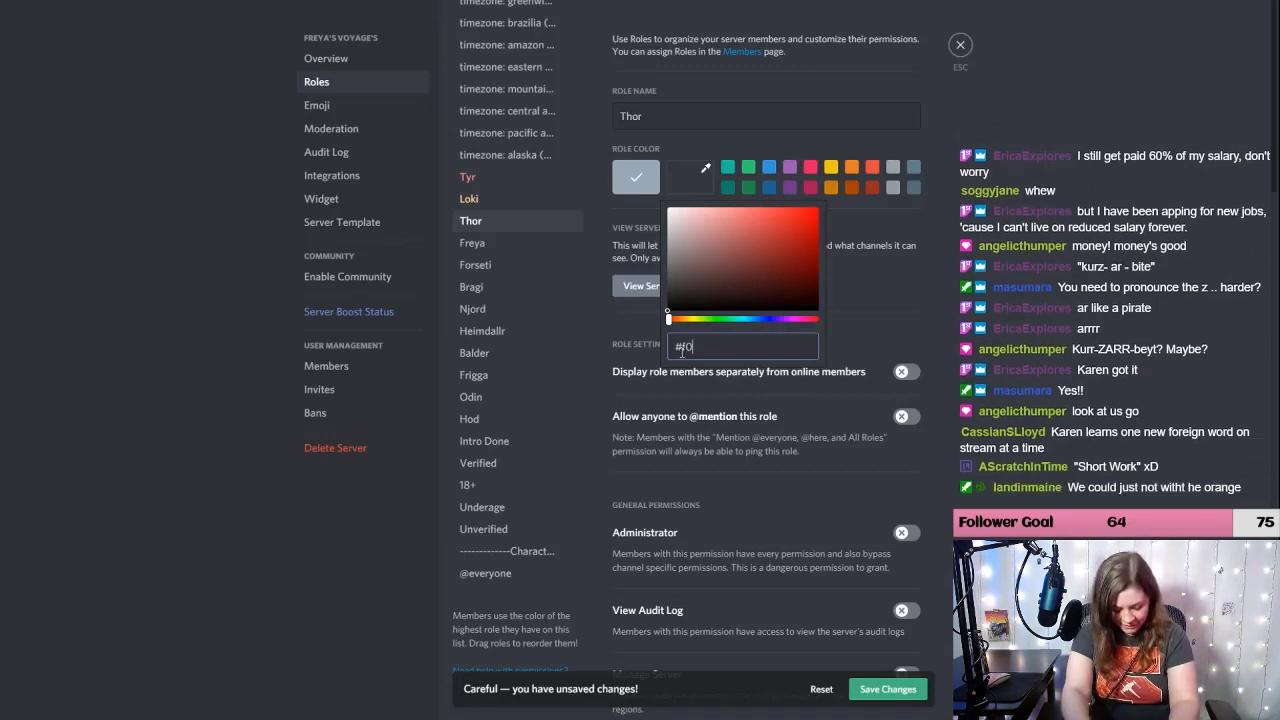
{"action": "type", "text": "e"}
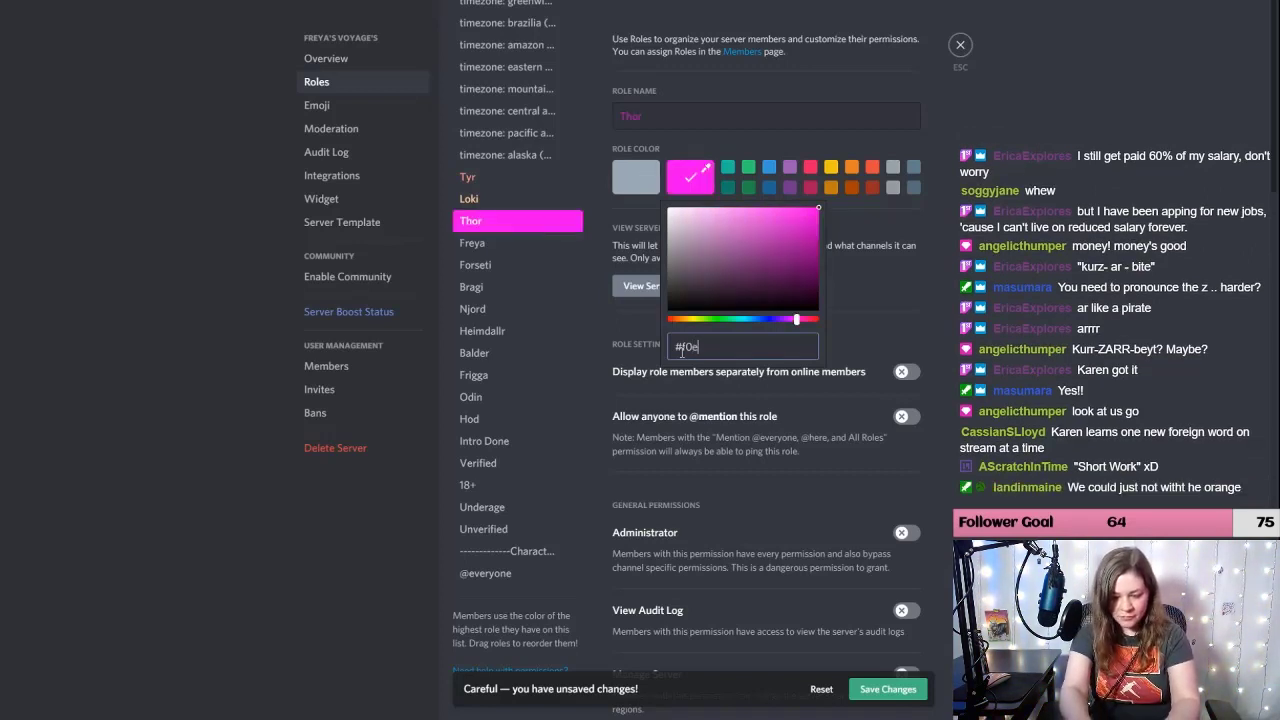
{"action": "type", "text": "792"}
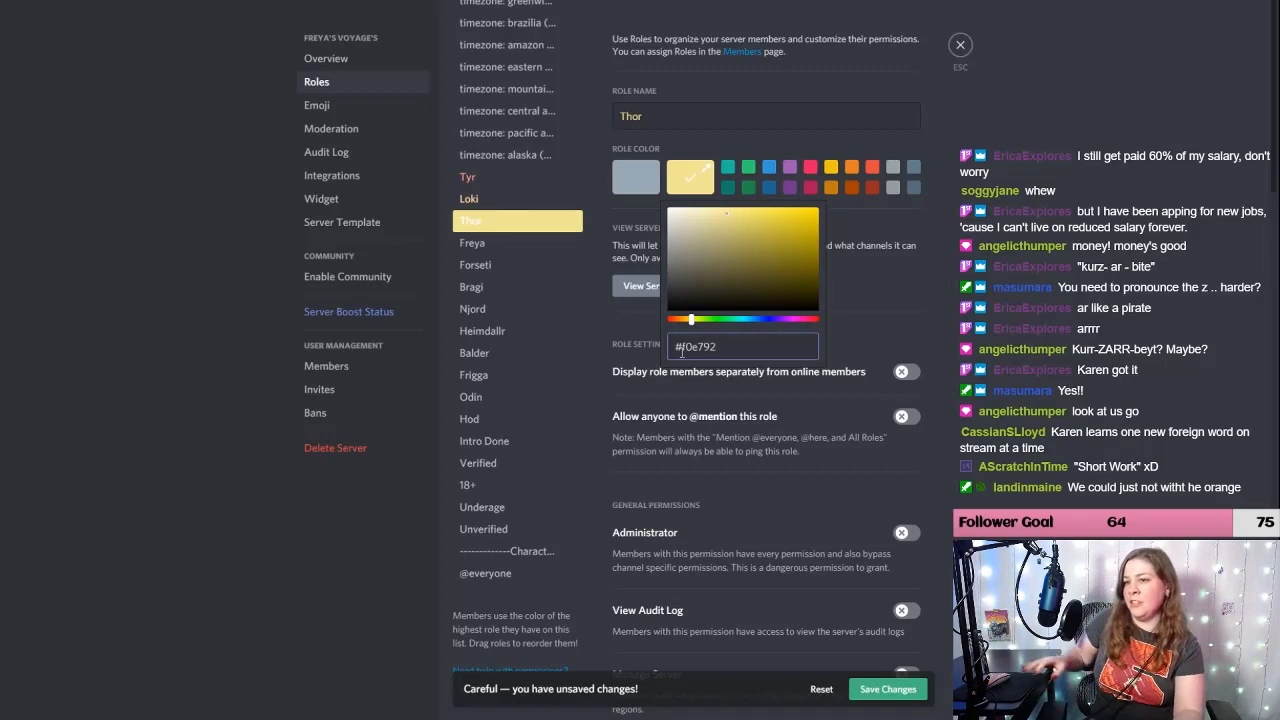
Step: Give the Freya role the custom color #ceffd7
{"action": "left_click", "coordinate": [484, 243]}
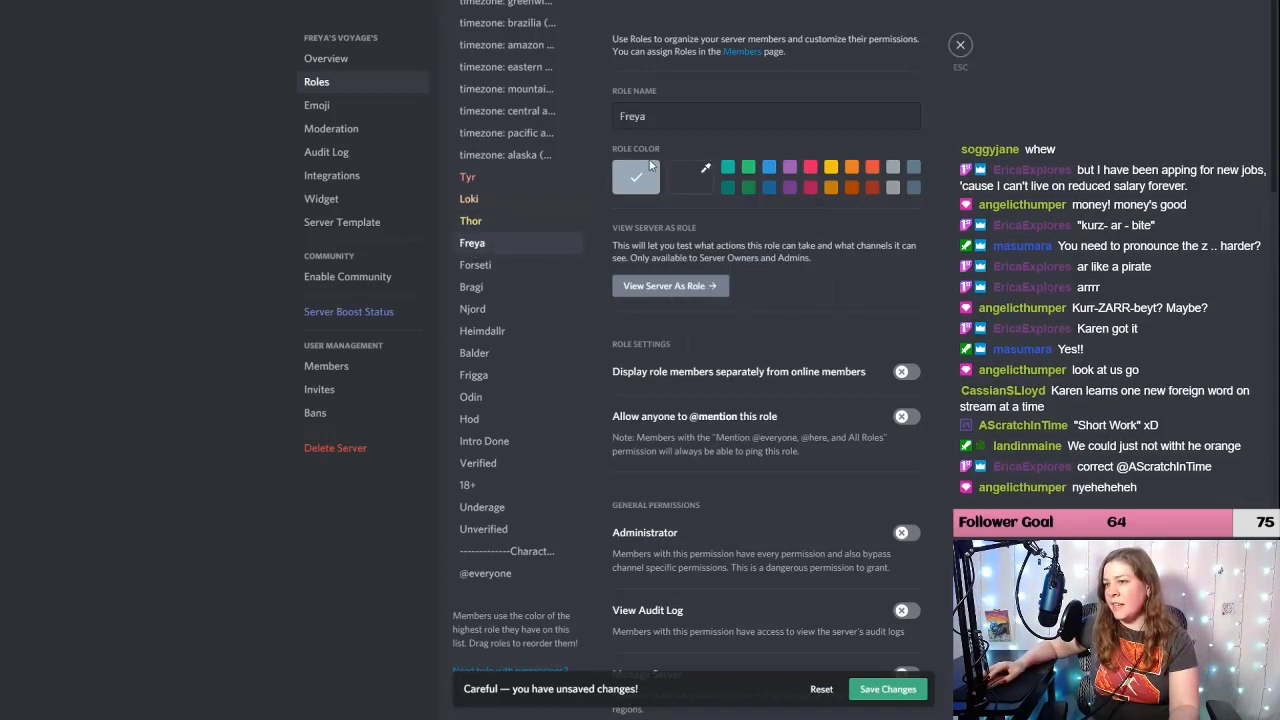
{"action": "left_click", "coordinate": [685, 181]}
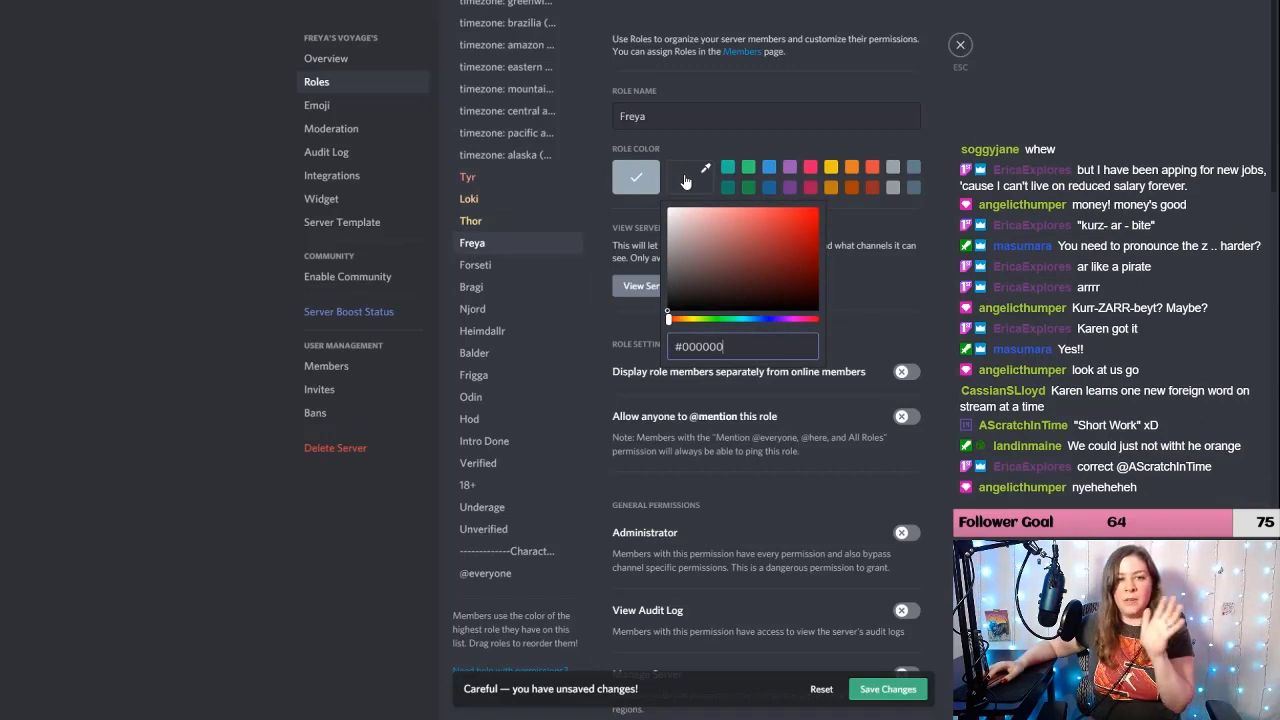
{"action": "left_click_drag", "start_coordinate": [722, 346], "coordinate": [682, 346]}
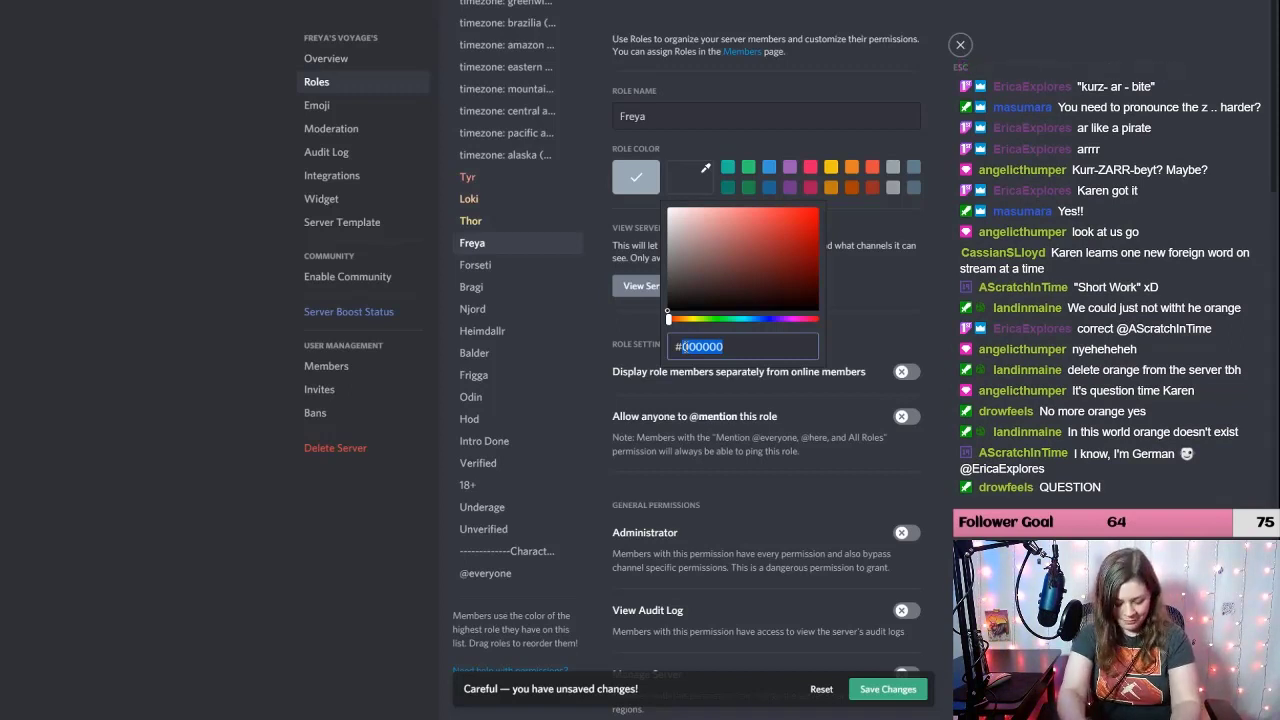
{"action": "type", "text": "6eff"}
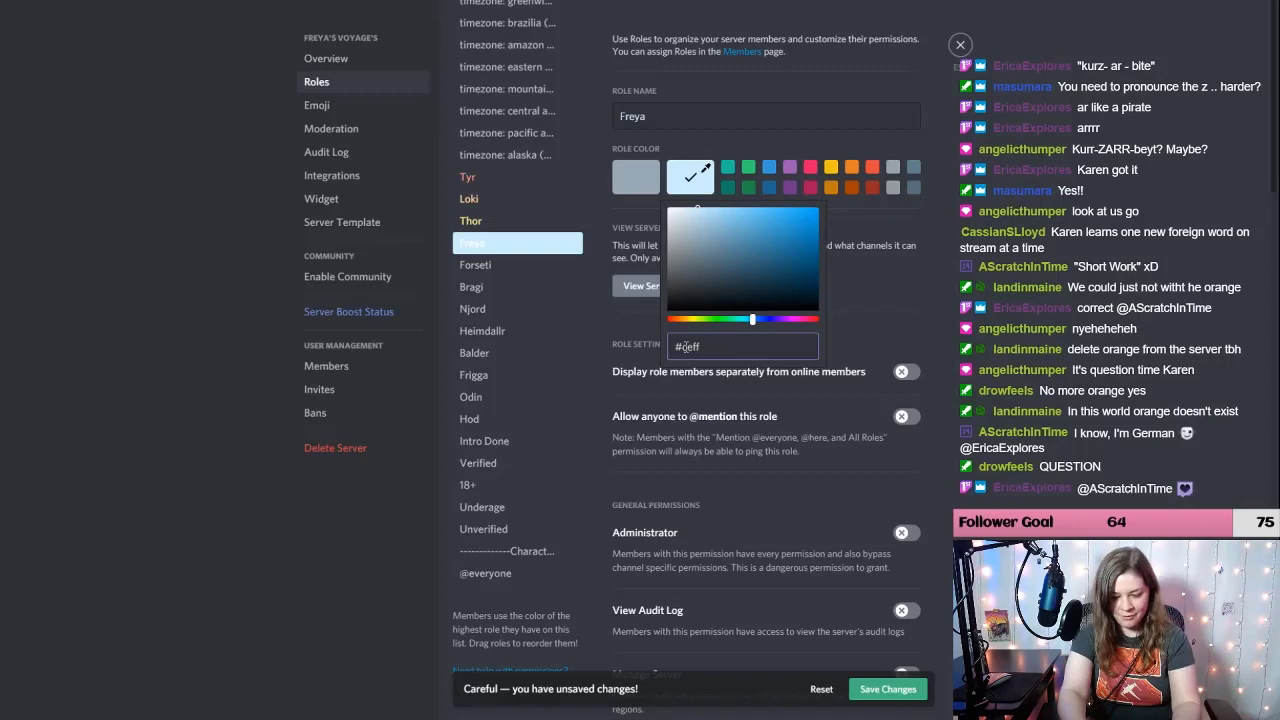
{"action": "type", "text": "d7"}
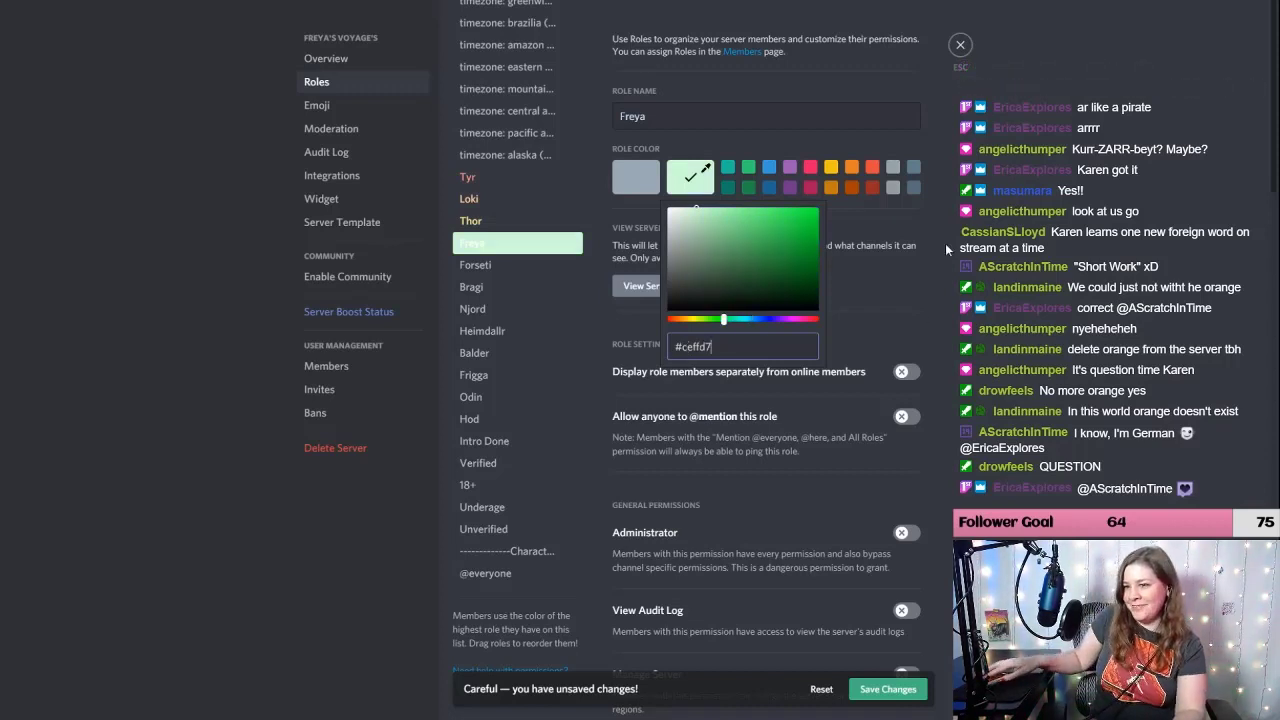
Step: Give the Forseti role the custom color #9fffec
{"action": "left_click", "coordinate": [514, 268]}
{"action": "left_click", "coordinate": [696, 182]}
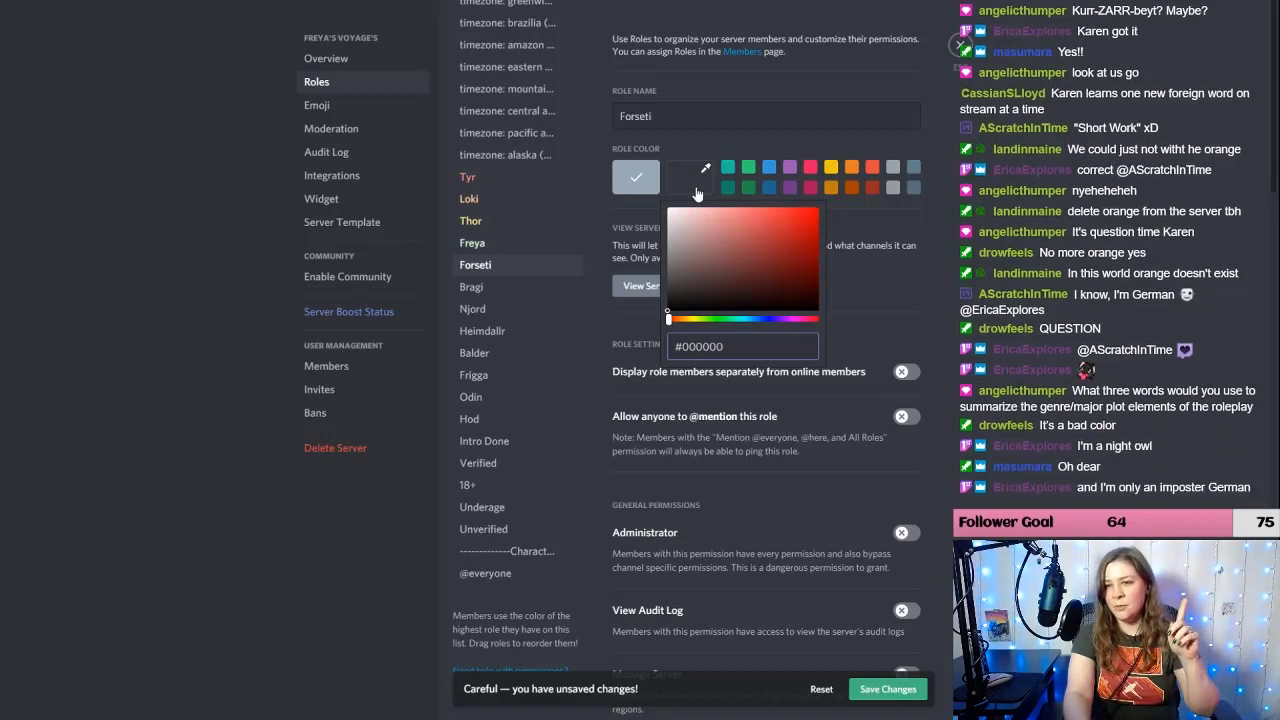
{"action": "key", "text": "BackSpace"}
{"action": "key", "text": "BackSpace"}
{"action": "key", "text": "BackSpace"}
{"action": "key", "text": "BackSpace"}
{"action": "key", "text": "BackSpace"}
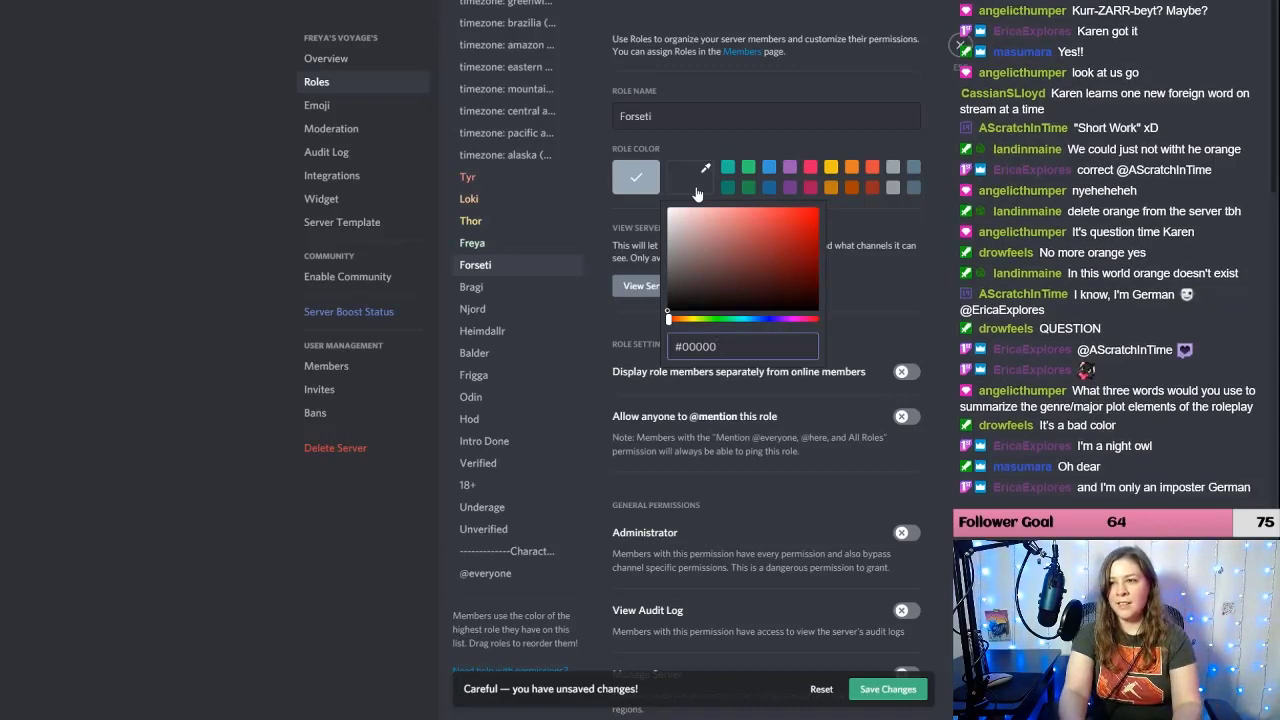
{"action": "key", "text": "BackSpace"}
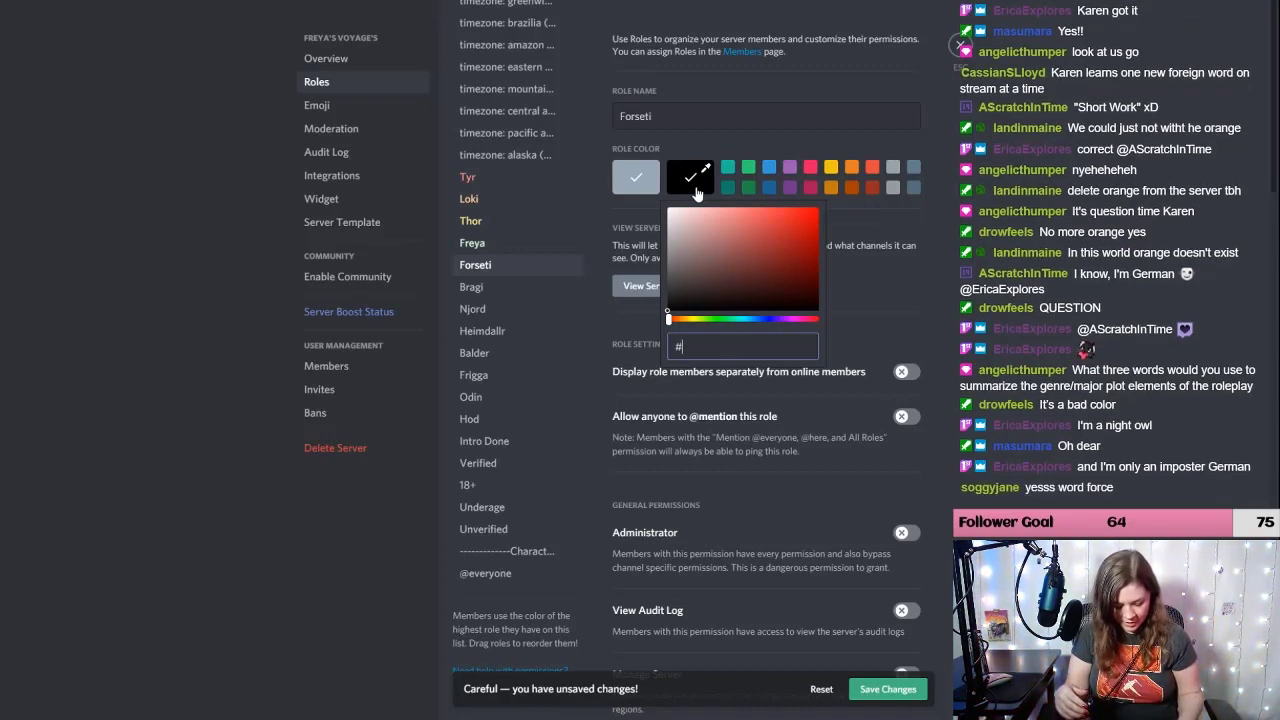
{"action": "type", "text": "9"}
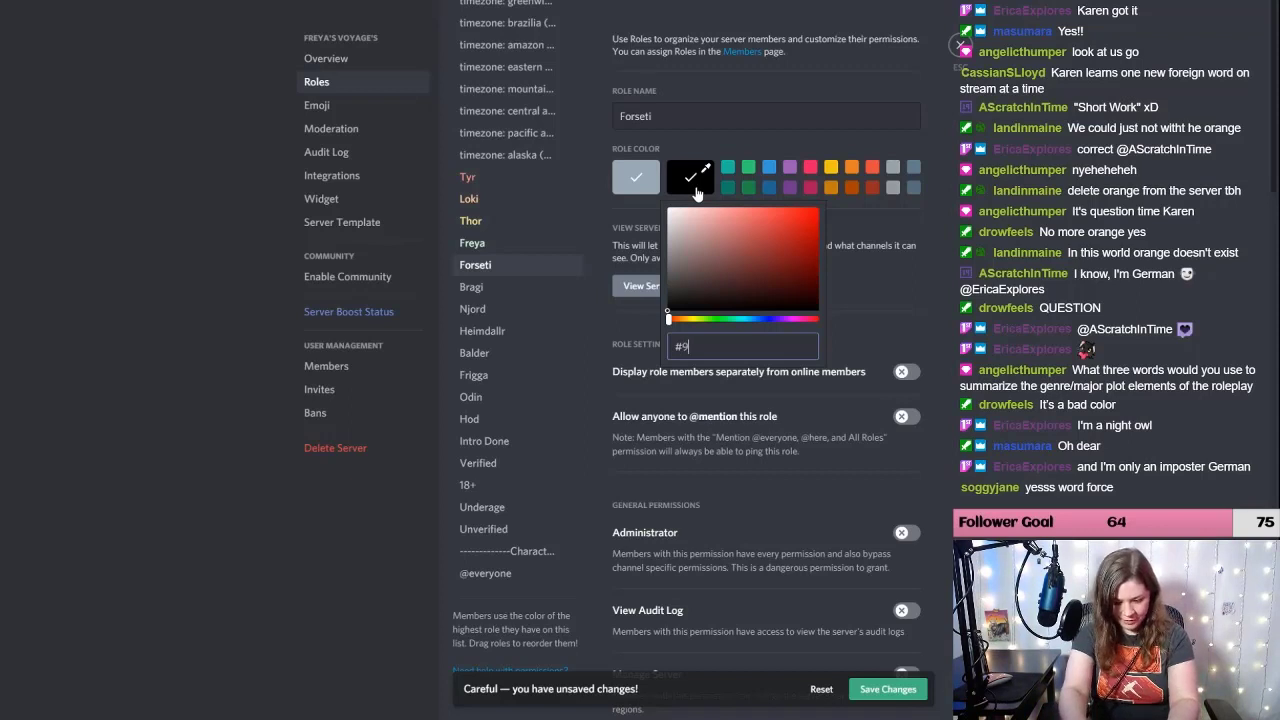
{"action": "type", "text": "fffec"}
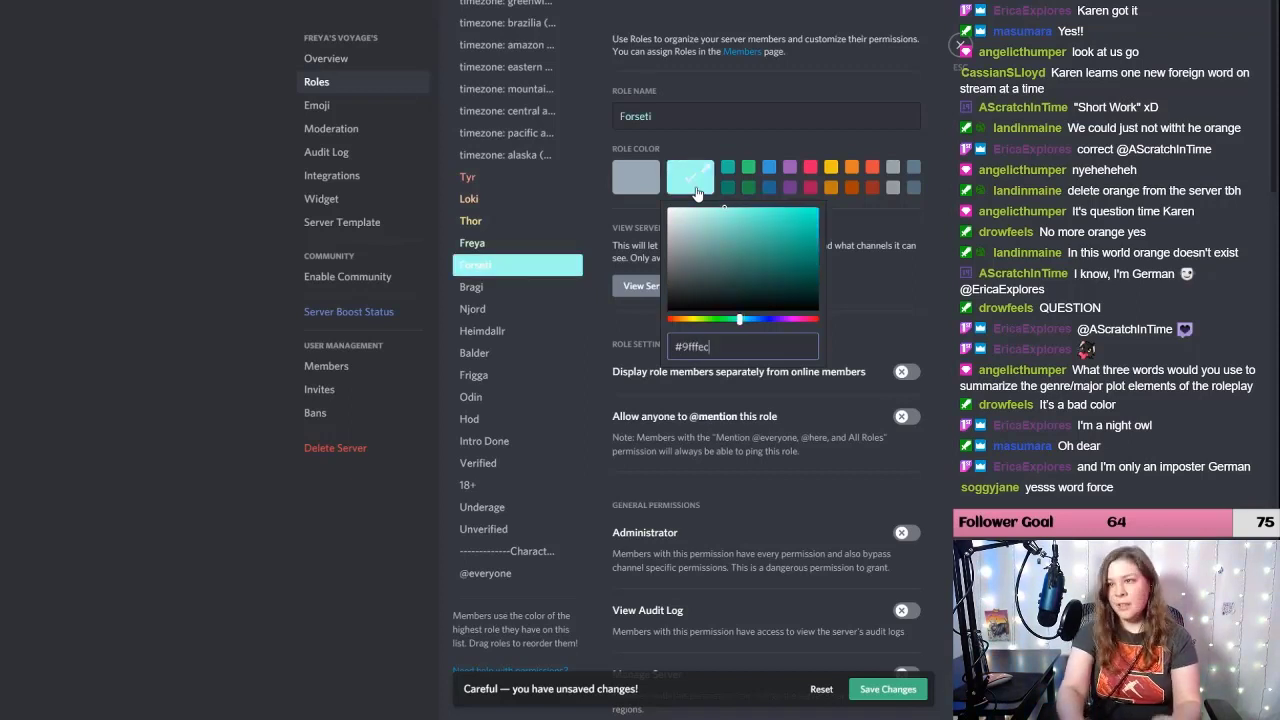
Step: Give the Bragi role the custom color #c4edff
{"action": "left_click", "coordinate": [505, 286]}
{"action": "left_click", "coordinate": [690, 188]}
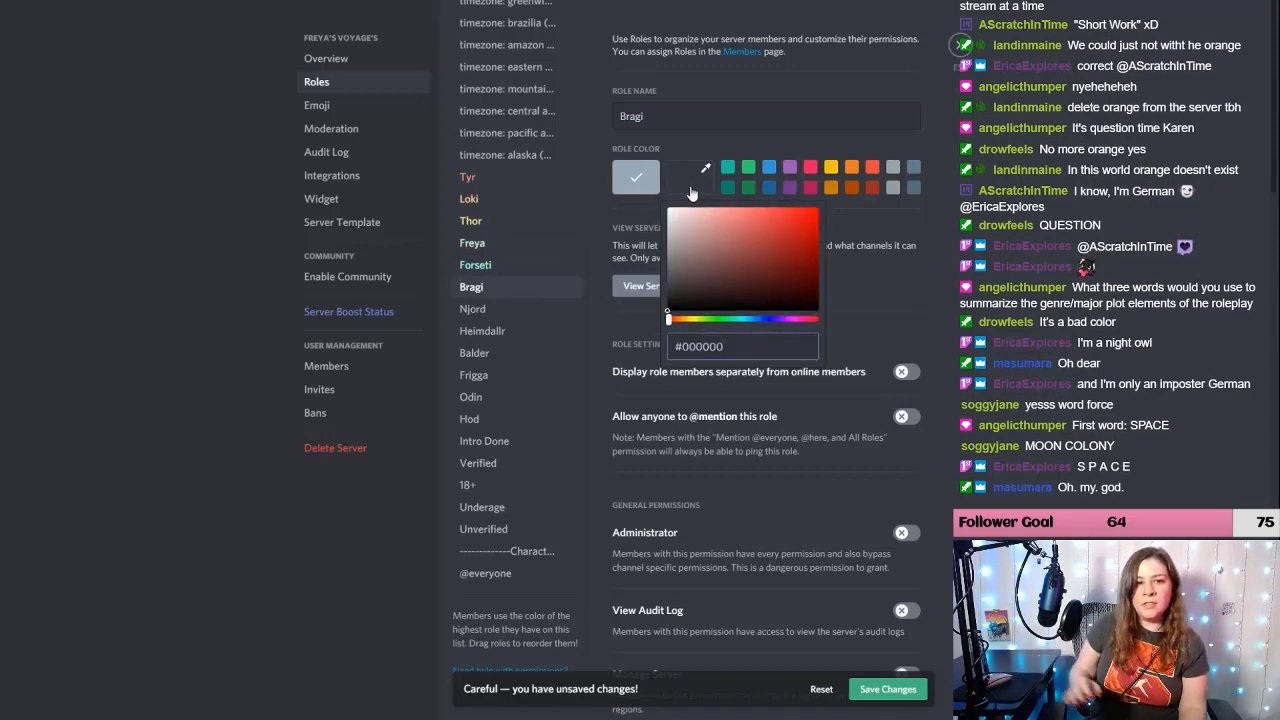
{"action": "key", "text": "BackSpace"}
{"action": "key", "text": "BackSpace"}
{"action": "key", "text": "BackSpace"}
{"action": "key", "text": "BackSpace"}
{"action": "key", "text": "BackSpace"}
{"action": "key", "text": "BackSpace"}
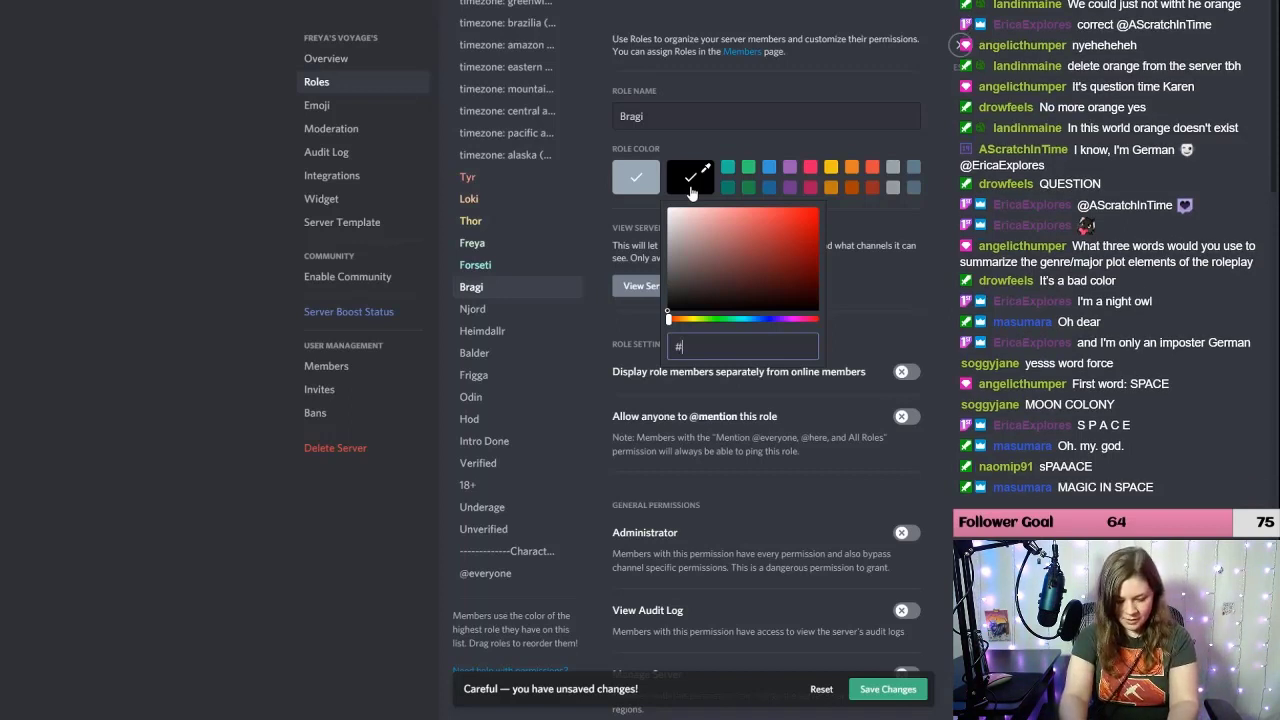
{"action": "type", "text": "c4"}
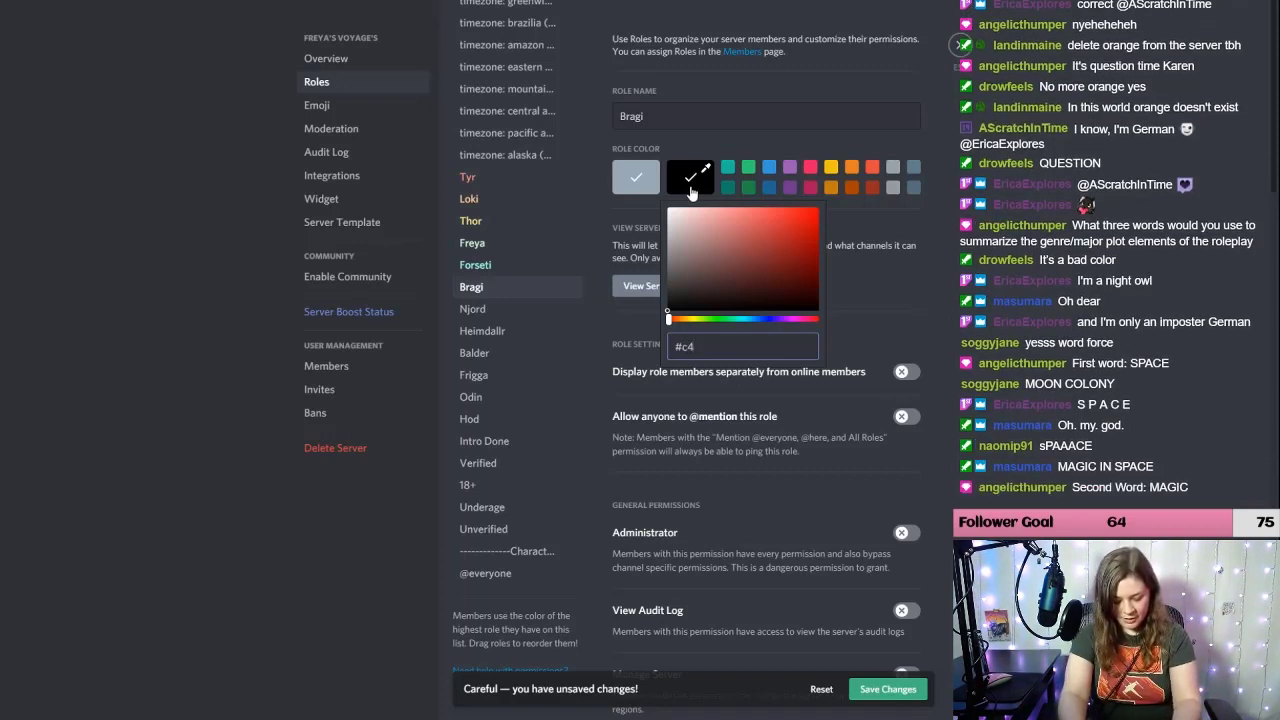
{"action": "type", "text": "edff"}
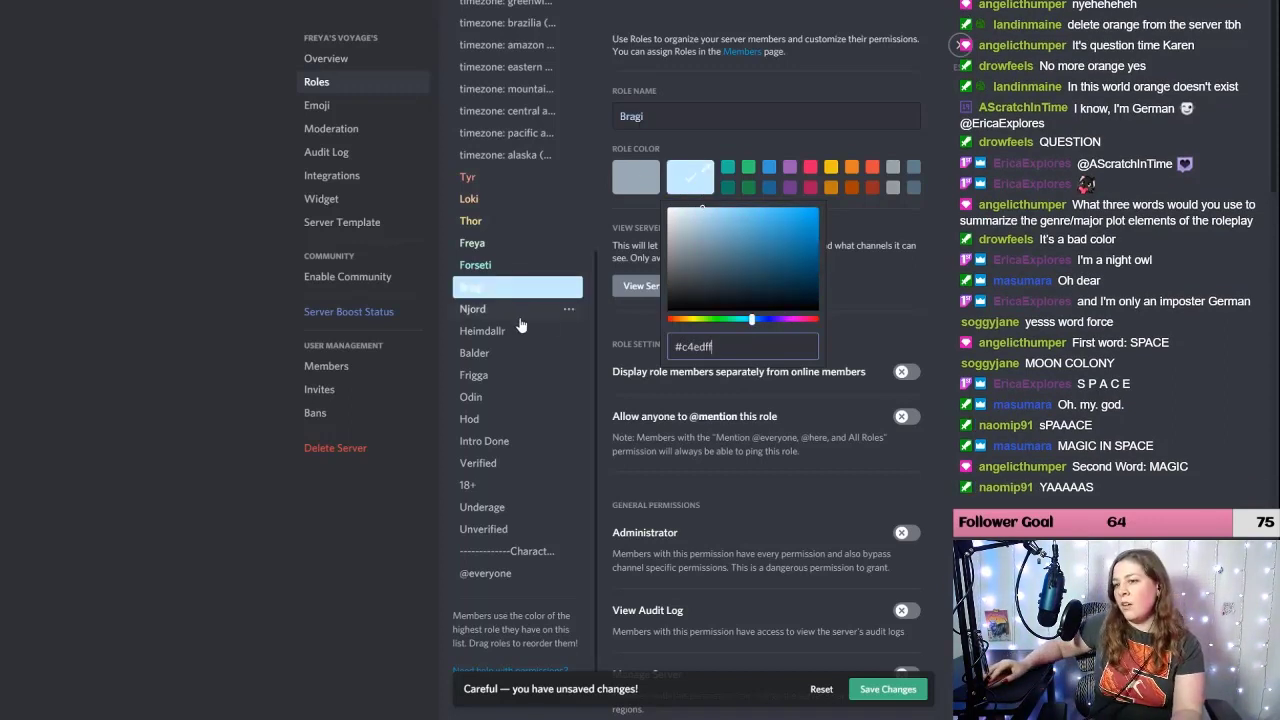
Step: Give the Njord role the custom color #b3baff
{"action": "left_click", "coordinate": [472, 309]}
{"action": "left_click", "coordinate": [694, 182]}
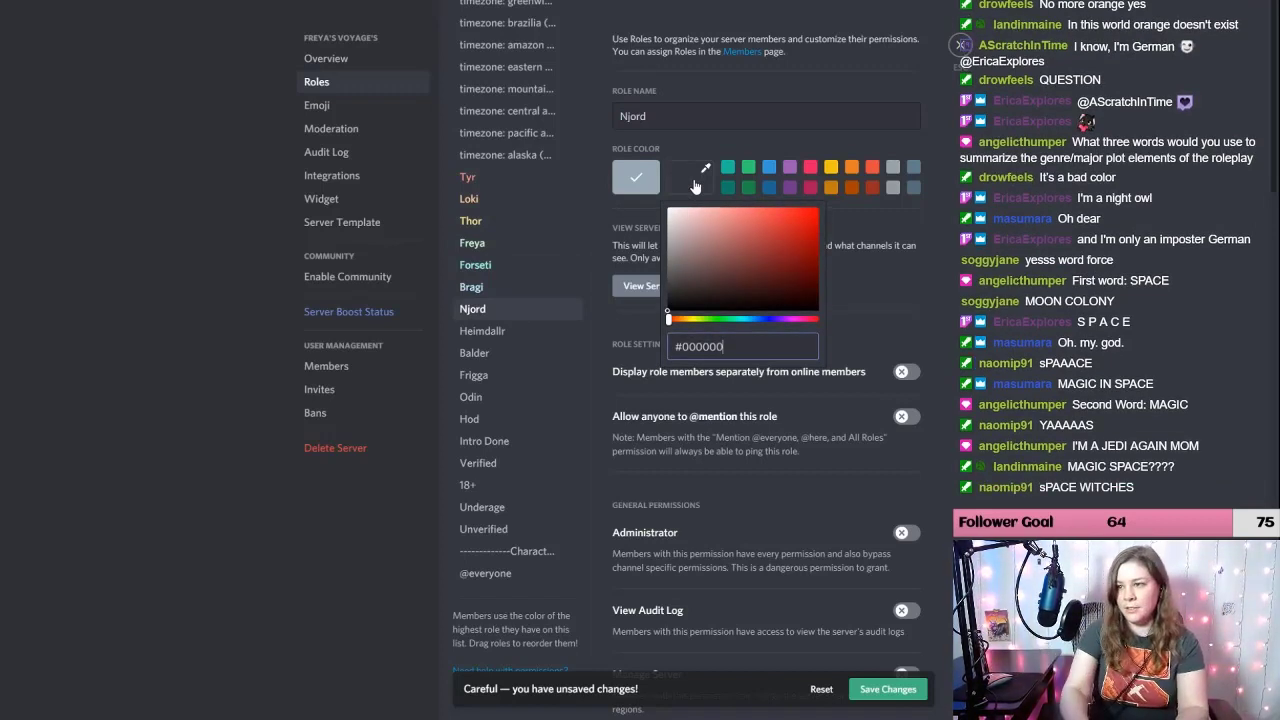
{"action": "key", "text": "BackSpace"}
{"action": "key", "text": "BackSpace"}
{"action": "key", "text": "BackSpace"}
{"action": "key", "text": "BackSpace"}
{"action": "key", "text": "BackSpace"}
{"action": "key", "text": "BackSpace"}
{"action": "type", "text": "b3"}
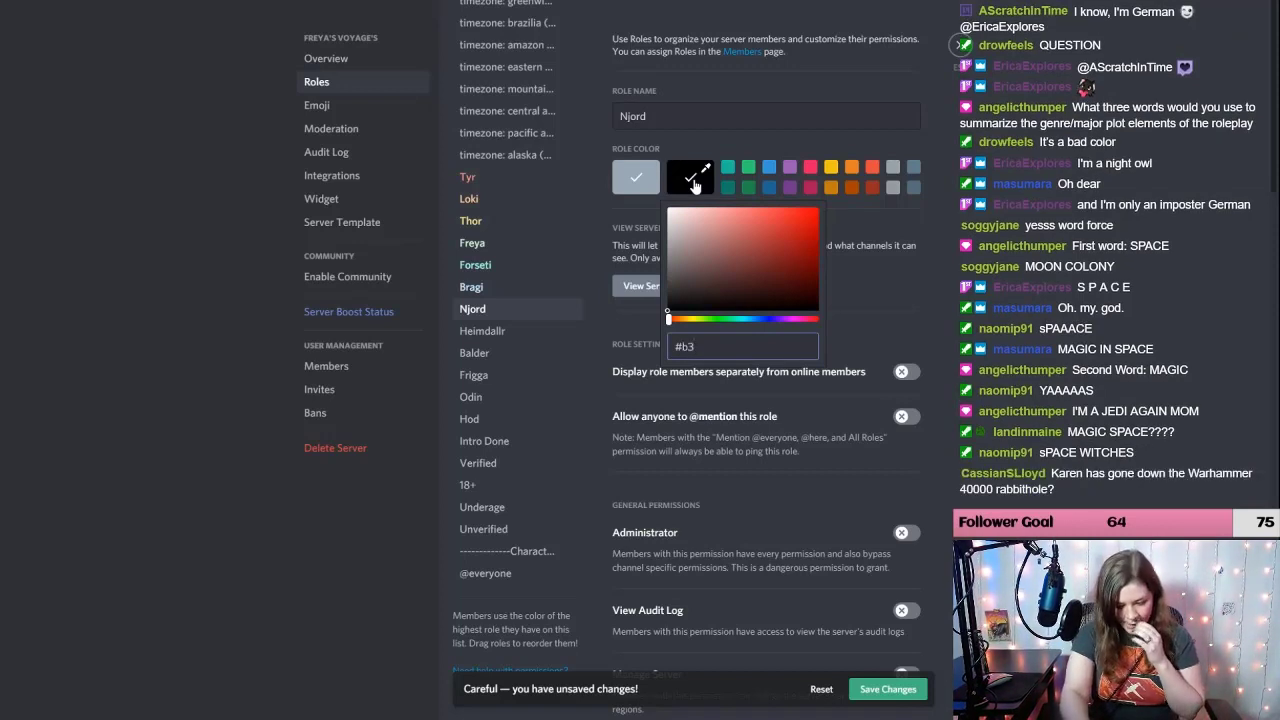
{"action": "type", "text": "baff"}
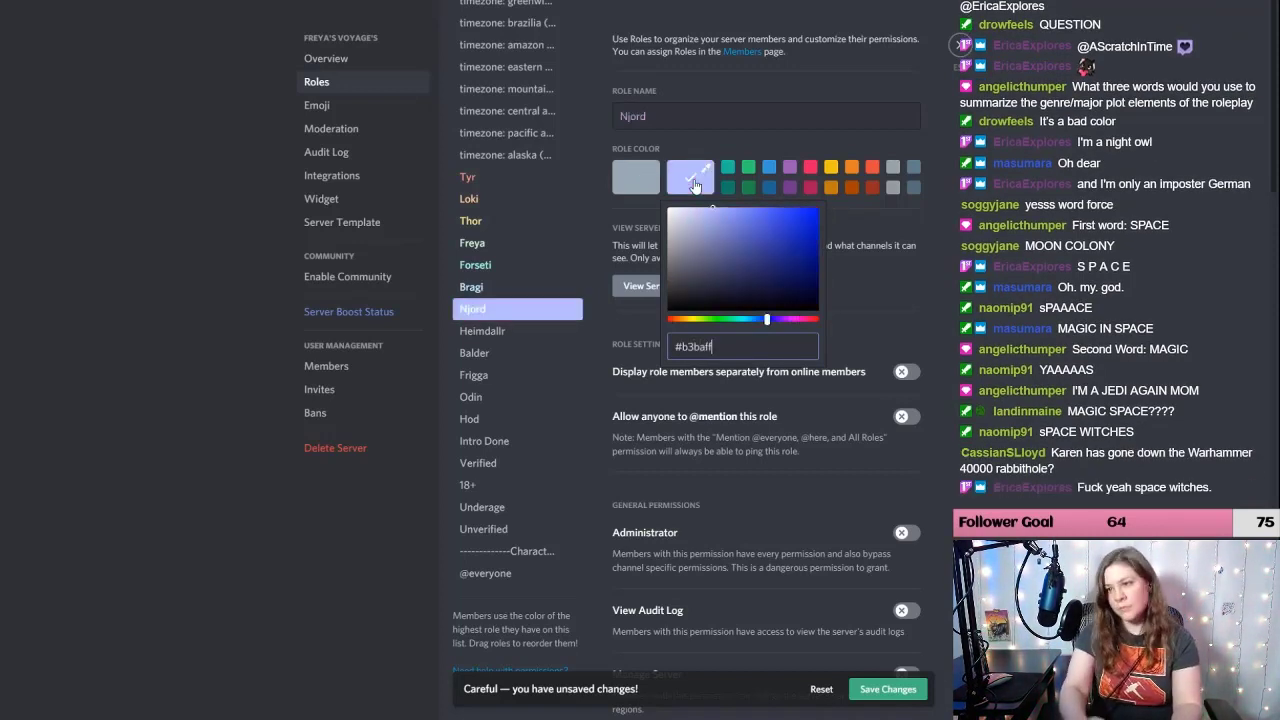
Step: Give the Heimdallr role the custom color #ceb9ff
{"action": "left_click", "coordinate": [482, 330]}
{"action": "left_click", "coordinate": [694, 185]}
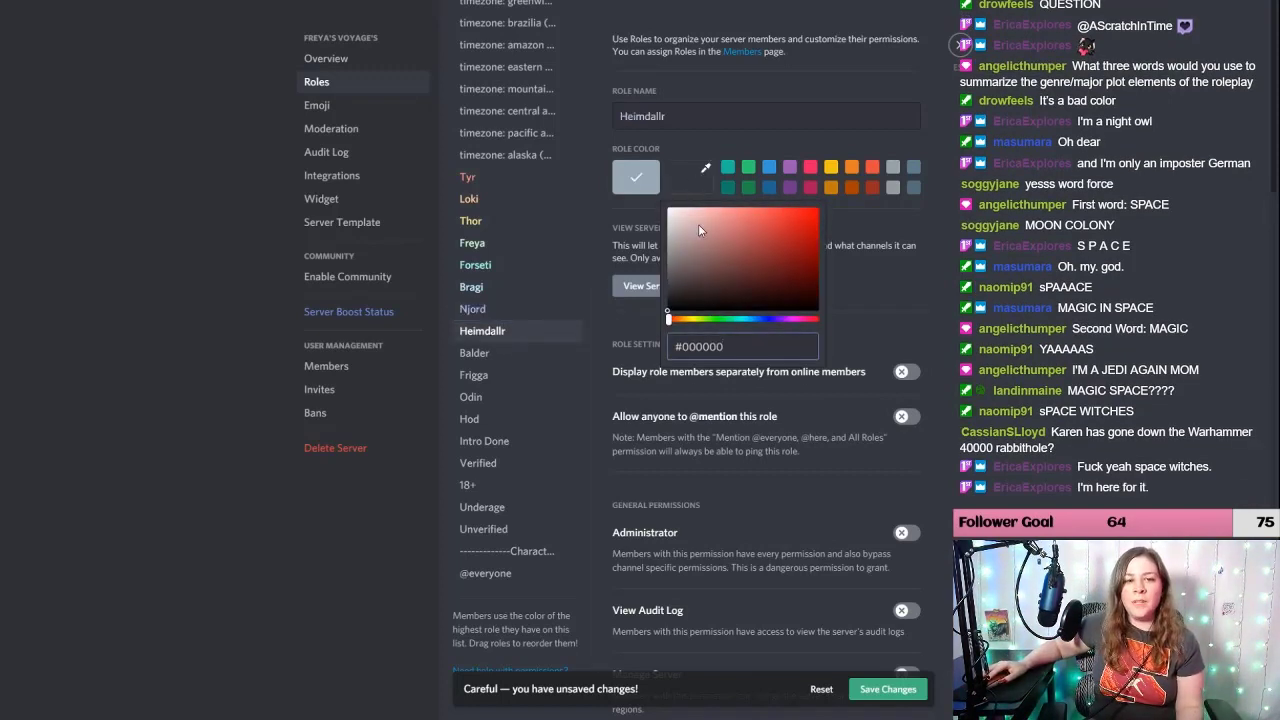
{"action": "left_click_drag", "start_coordinate": [722, 346], "coordinate": [682, 346]}
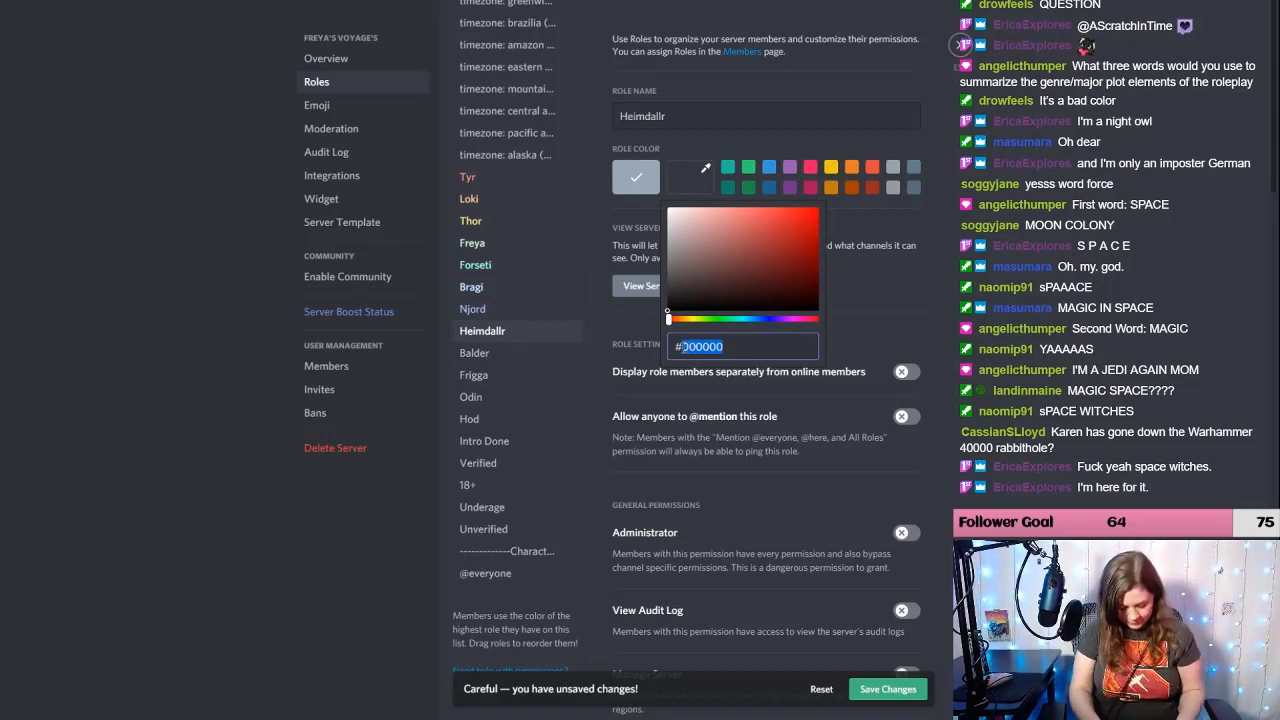
{"action": "type", "text": "c"}
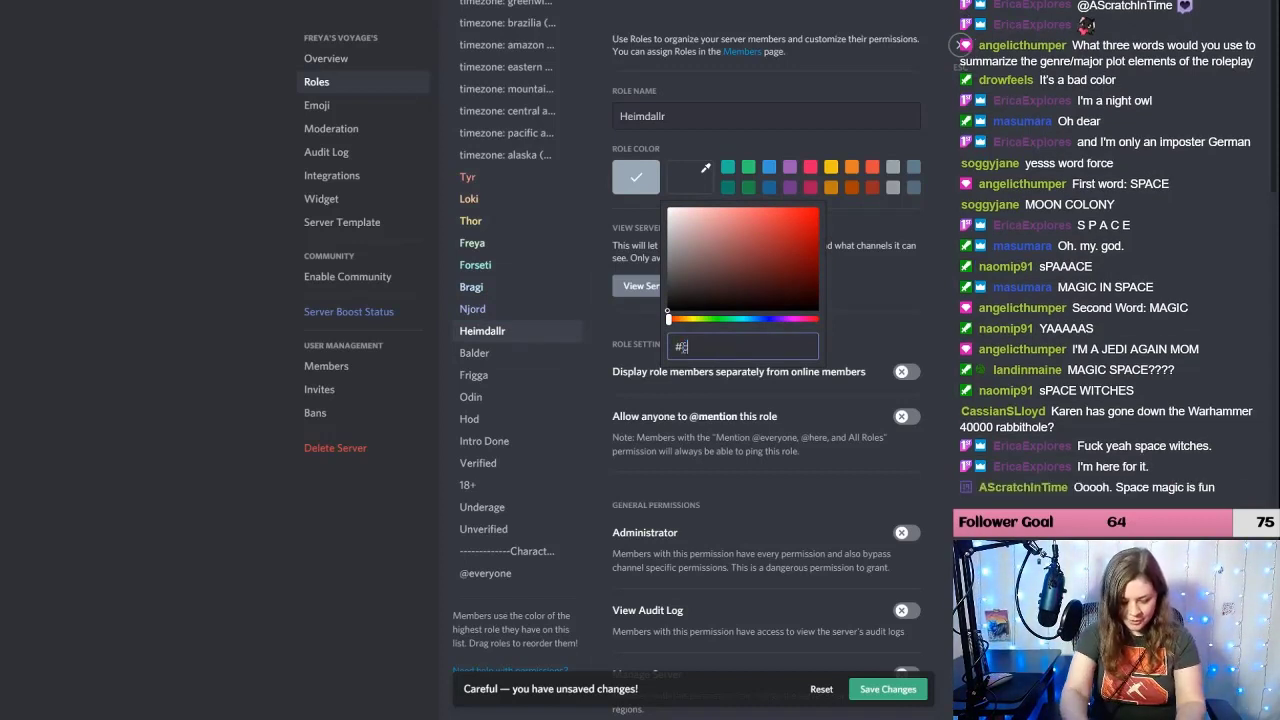
{"action": "type", "text": "eb"}
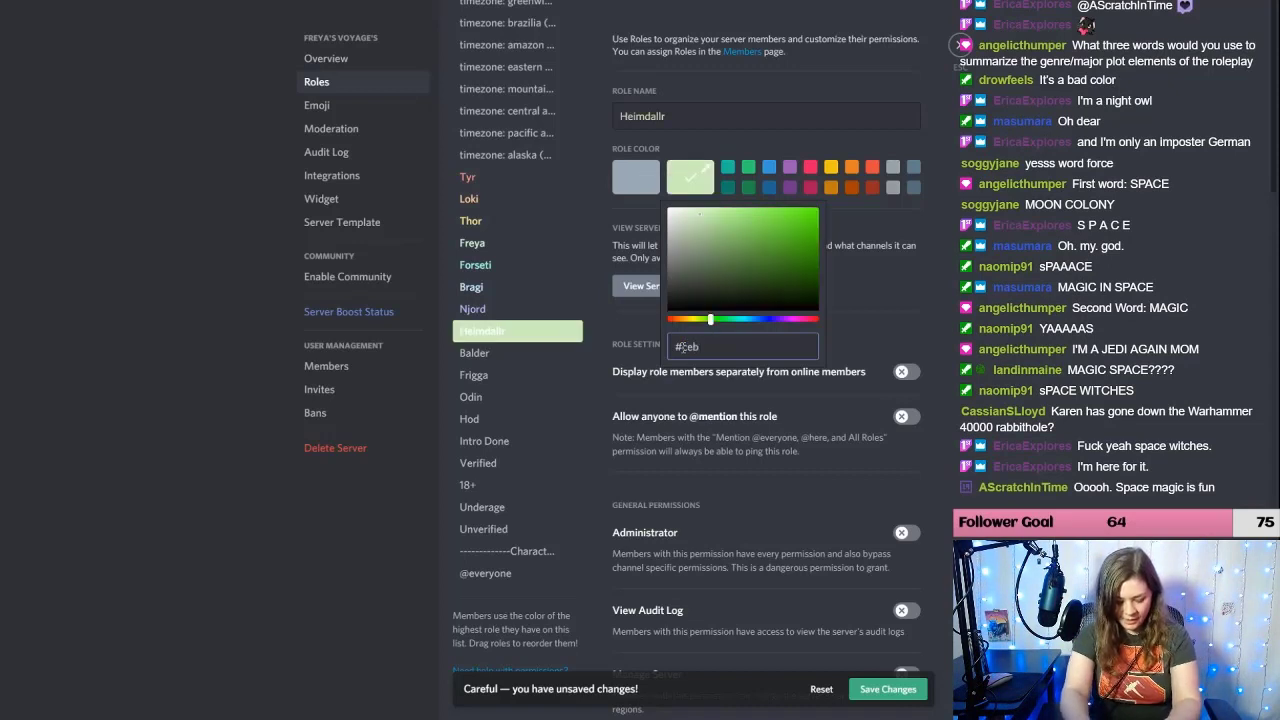
{"action": "type", "text": "9ff"}
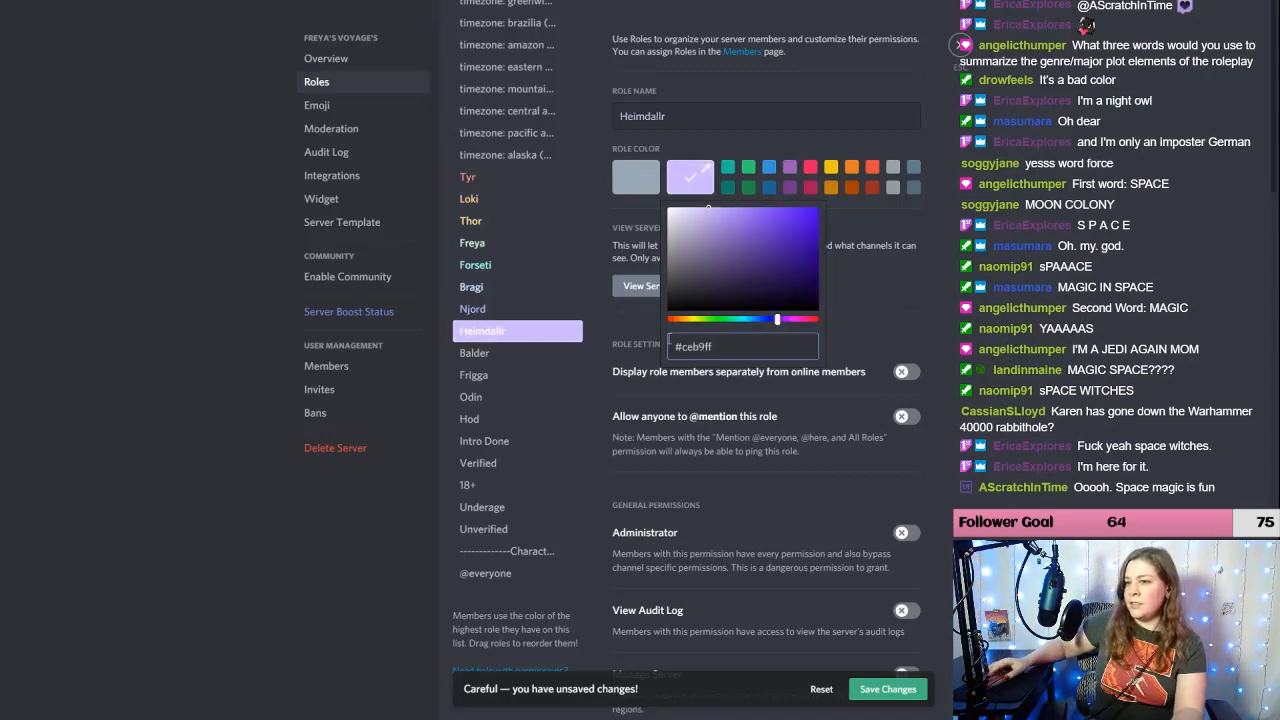
Step: Give the Balder role the custom color #ffa7c4
{"action": "left_click", "coordinate": [474, 353]}
{"action": "left_click", "coordinate": [689, 188]}
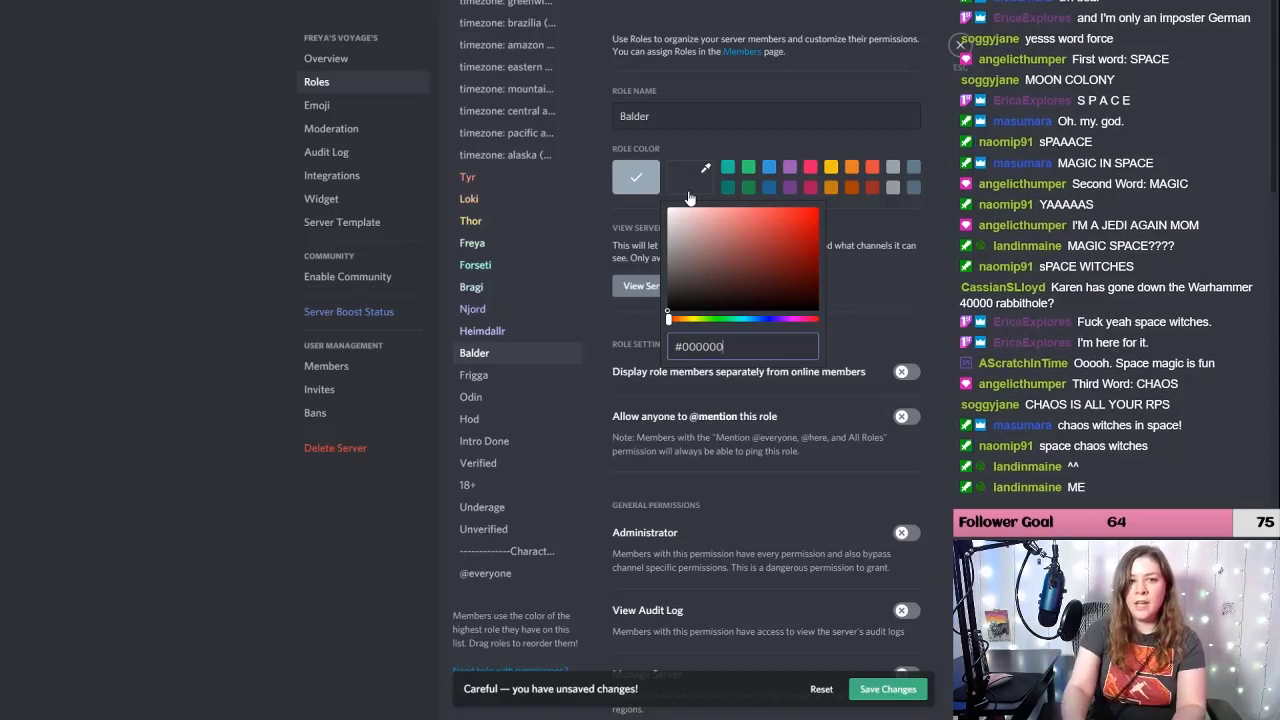
{"action": "key", "text": "BackSpace"}
{"action": "key", "text": "BackSpace"}
{"action": "key", "text": "BackSpace"}
{"action": "key", "text": "BackSpace"}
{"action": "key", "text": "BackSpace"}
{"action": "key", "text": "BackSpace"}
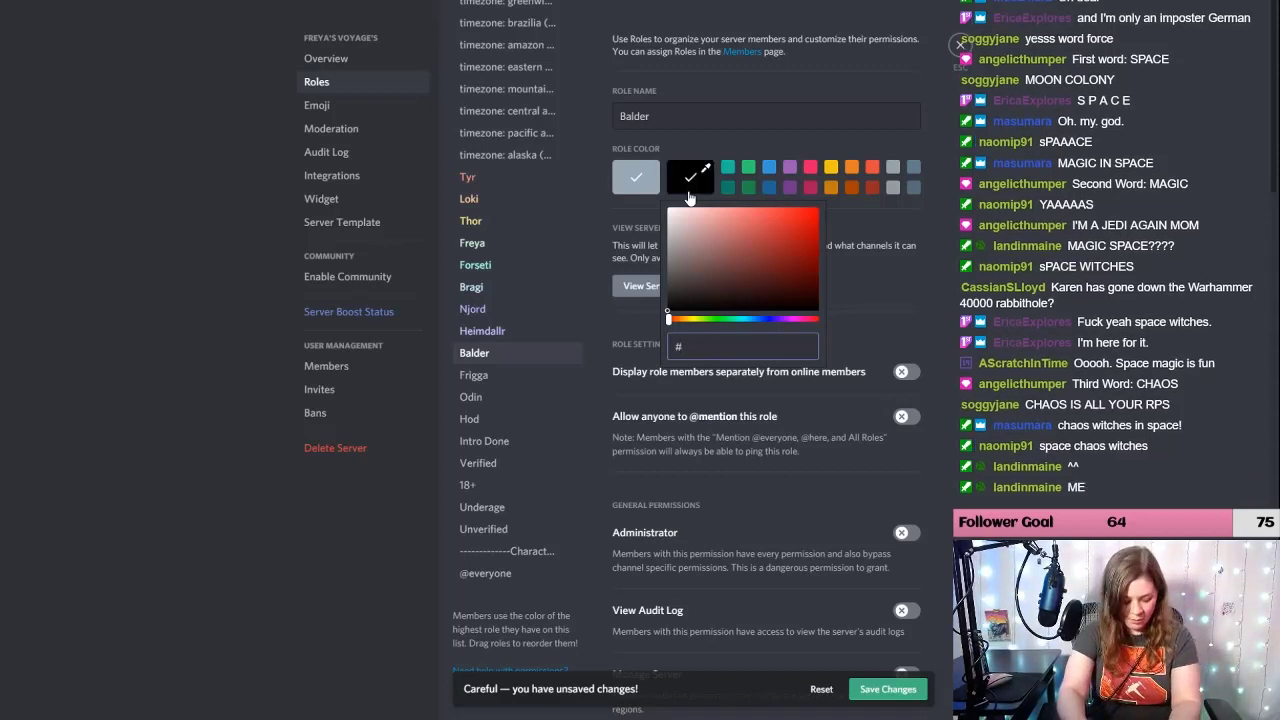
{"action": "type", "text": "ffa"}
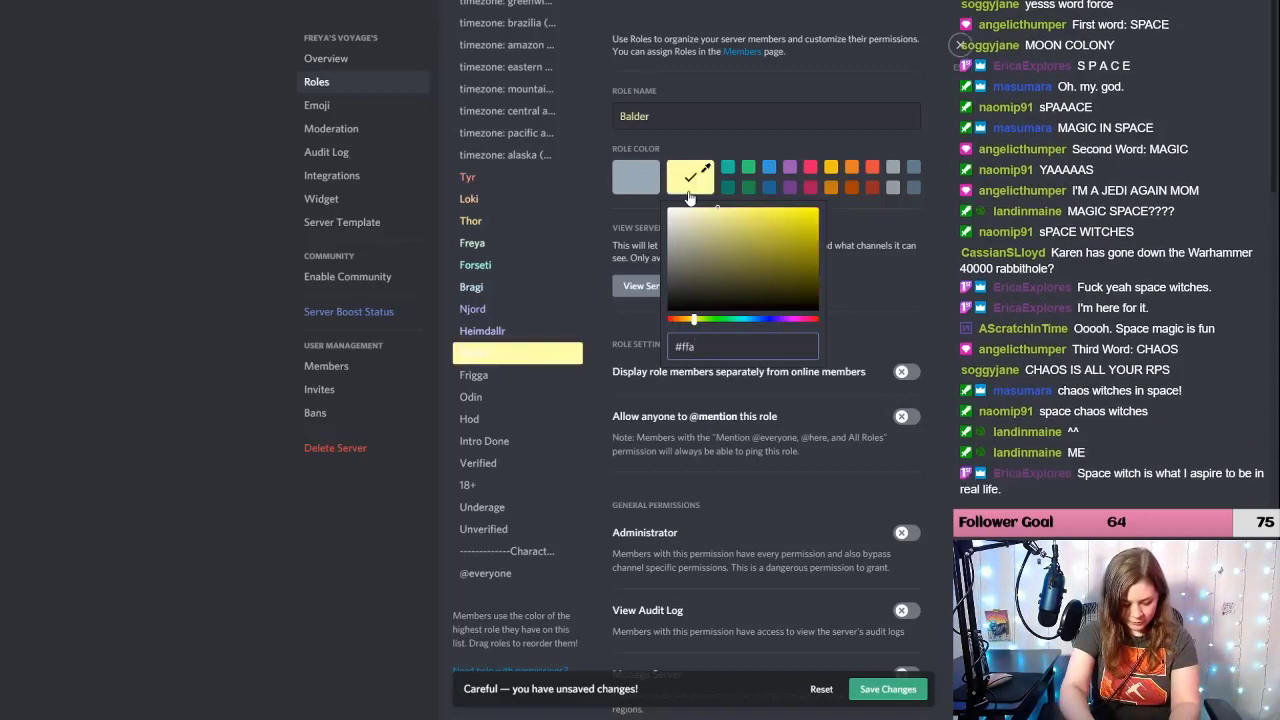
{"action": "type", "text": "7c4"}
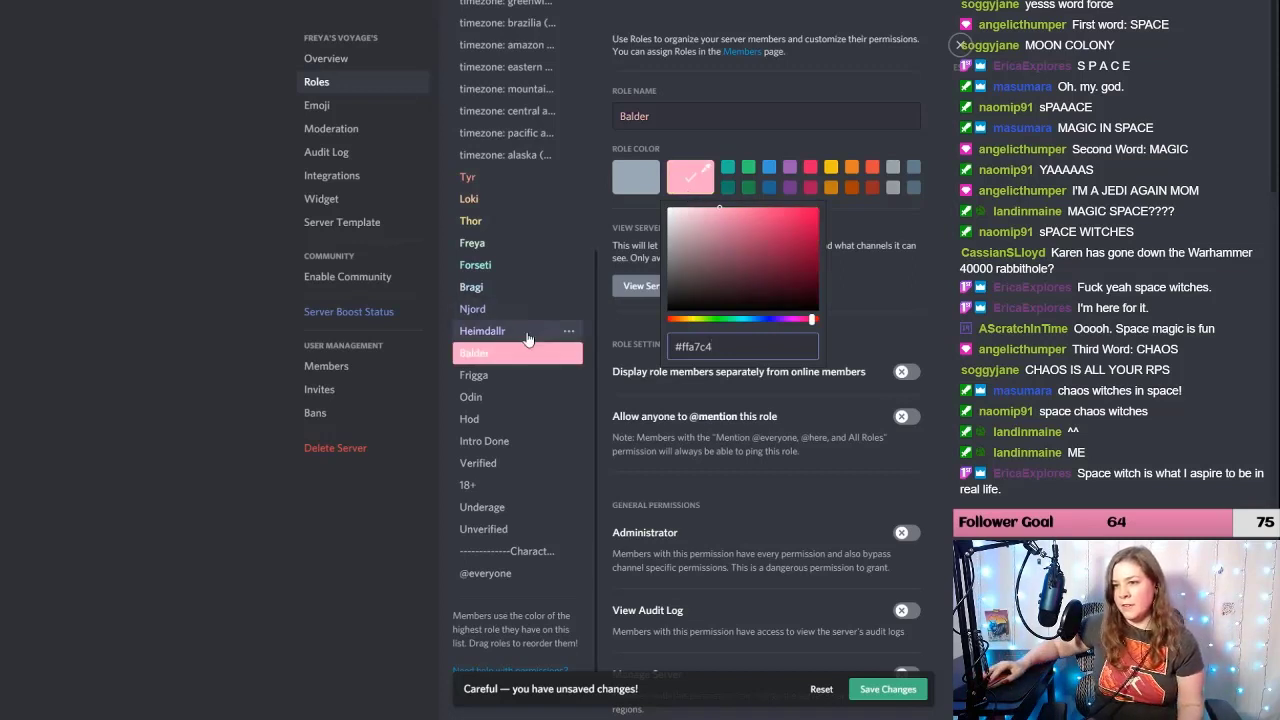
Step: Give the Frigga role the custom color #c4966f
{"action": "left_click", "coordinate": [497, 377]}
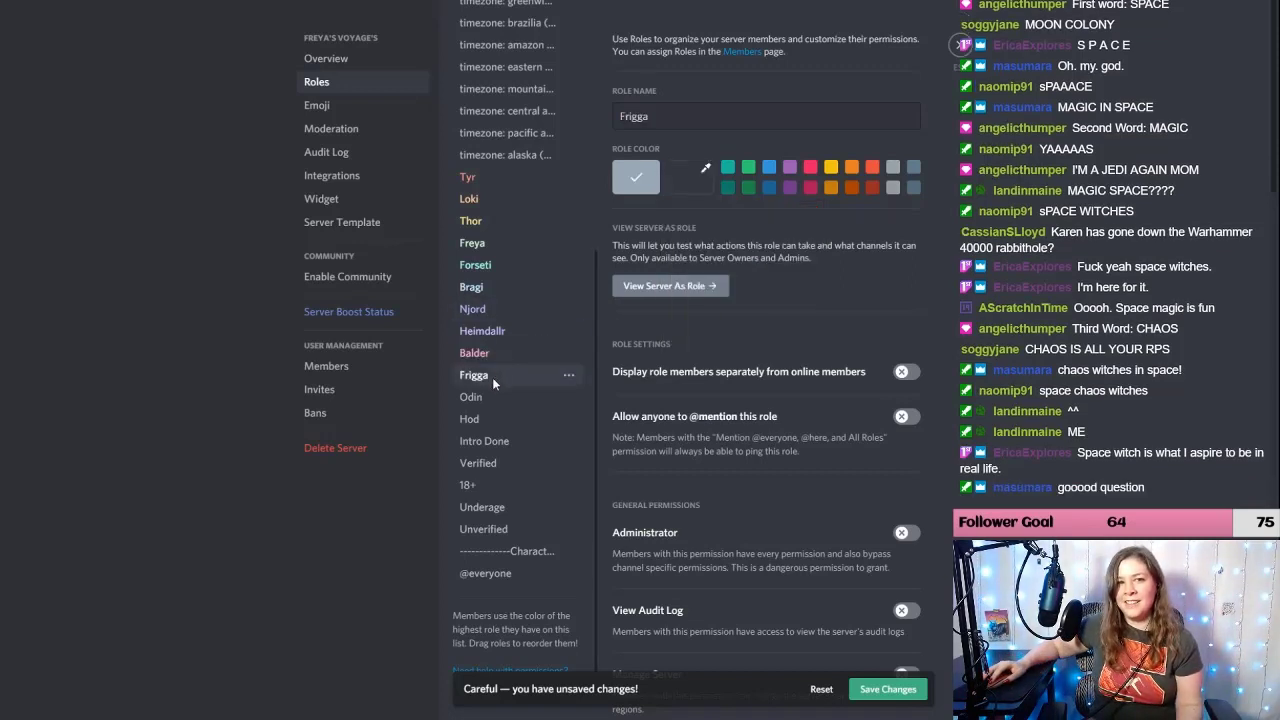
{"action": "left_click", "coordinate": [683, 171]}
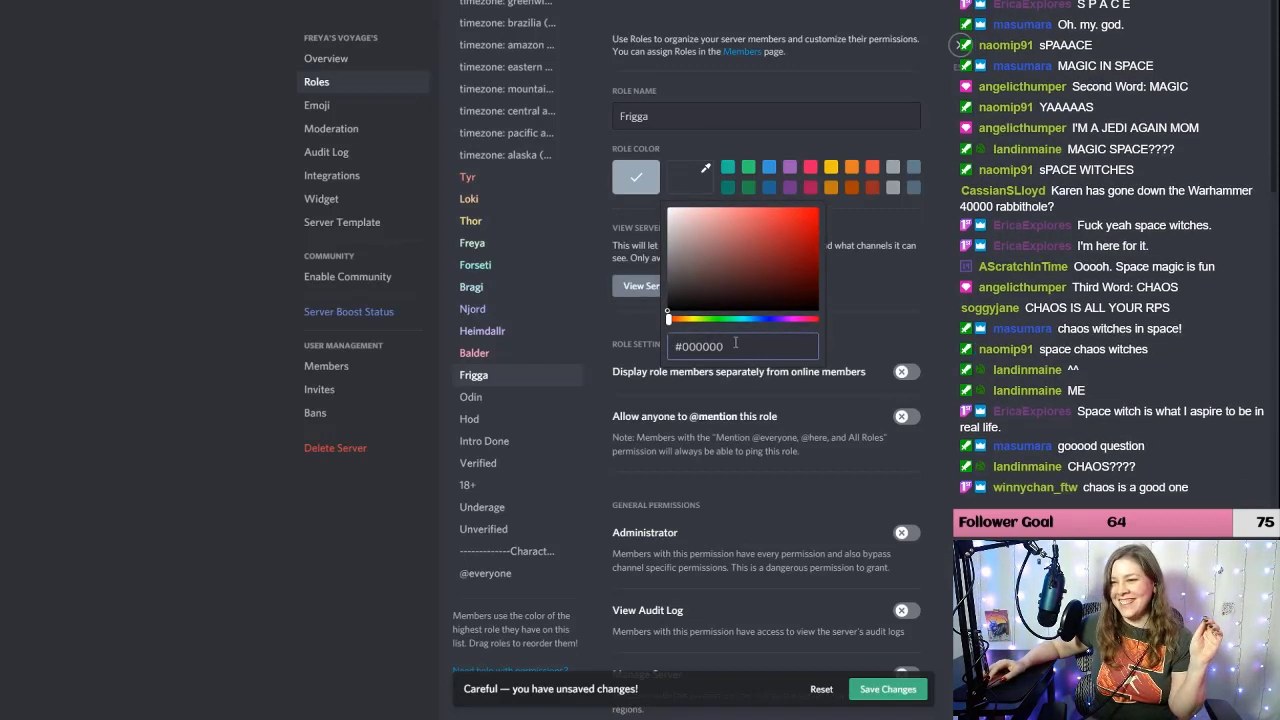
{"action": "left_click_drag", "start_coordinate": [735, 342], "coordinate": [680, 346]}
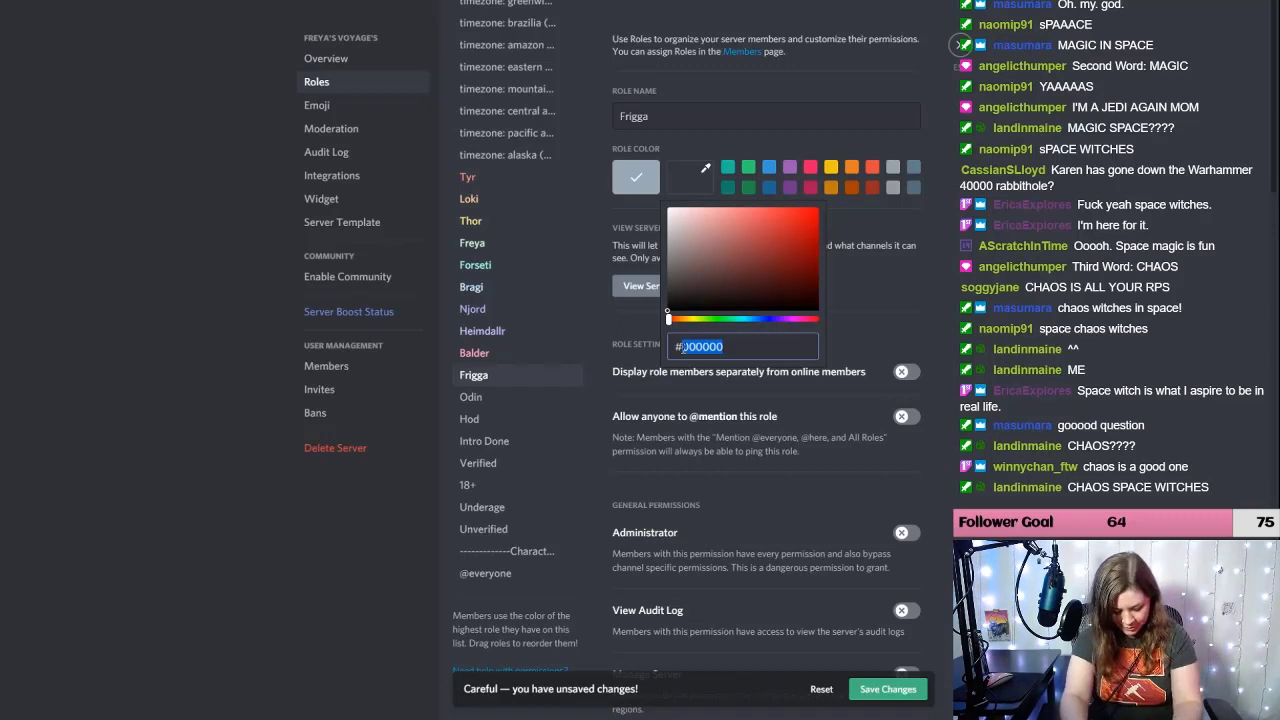
{"action": "type", "text": "c4"}
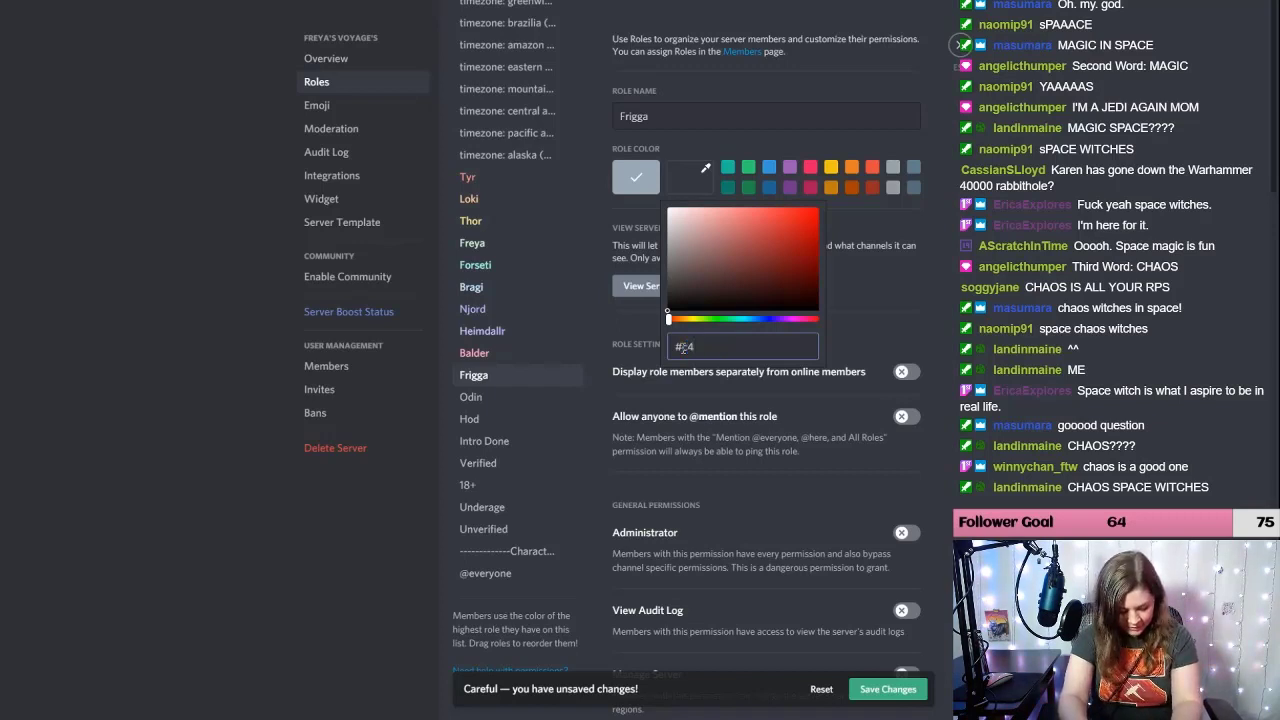
{"action": "type", "text": "9"}
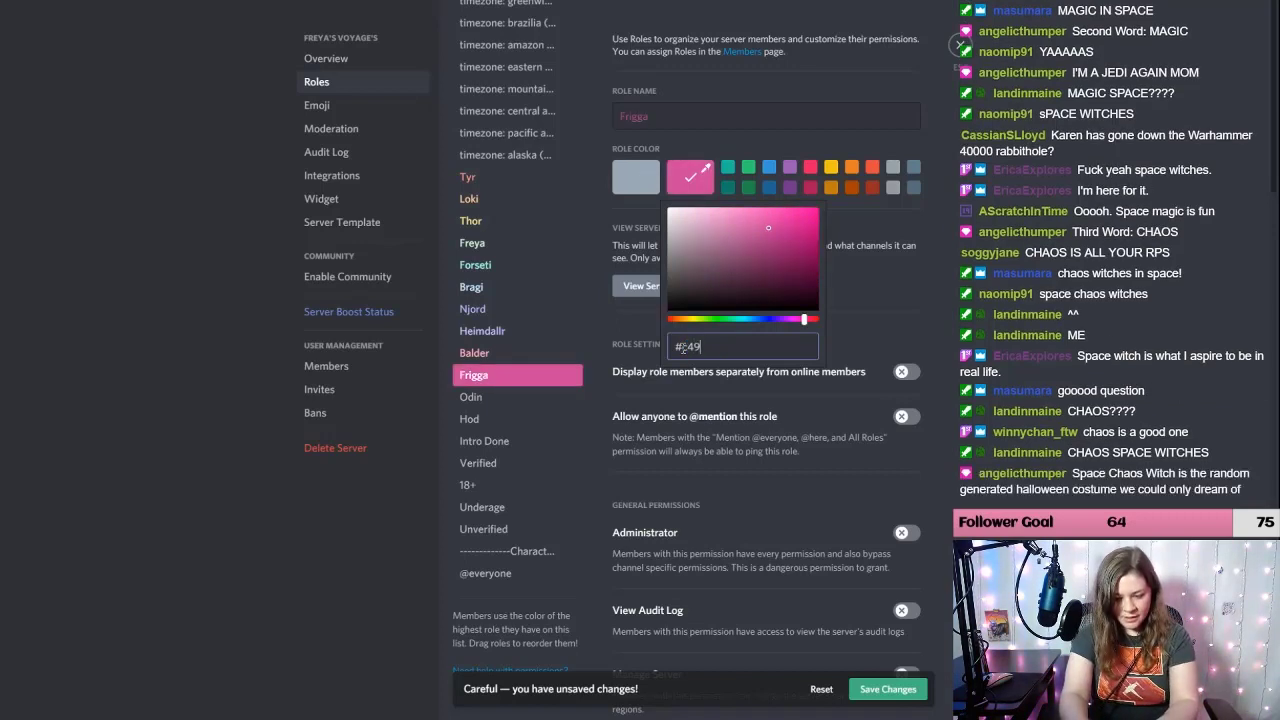
{"action": "type", "text": "66f"}
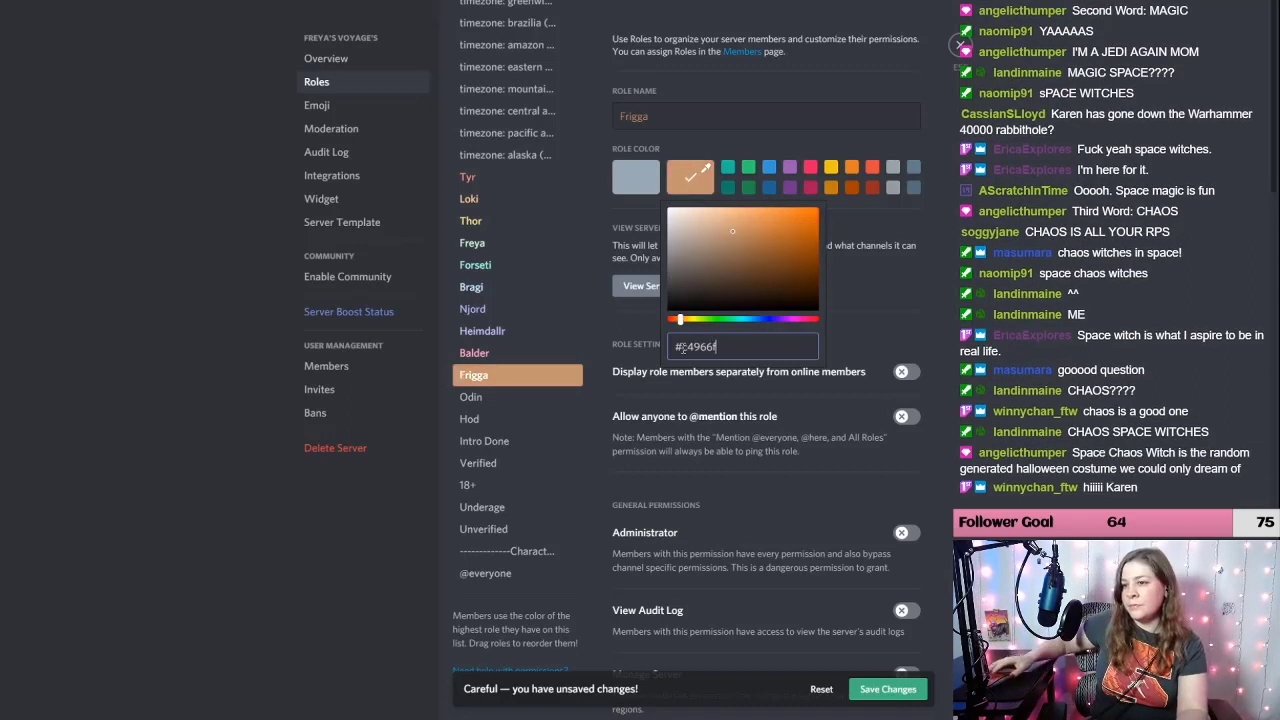
Step: Give the Odin role the custom color #b9b9b9
{"action": "left_click", "coordinate": [472, 400]}
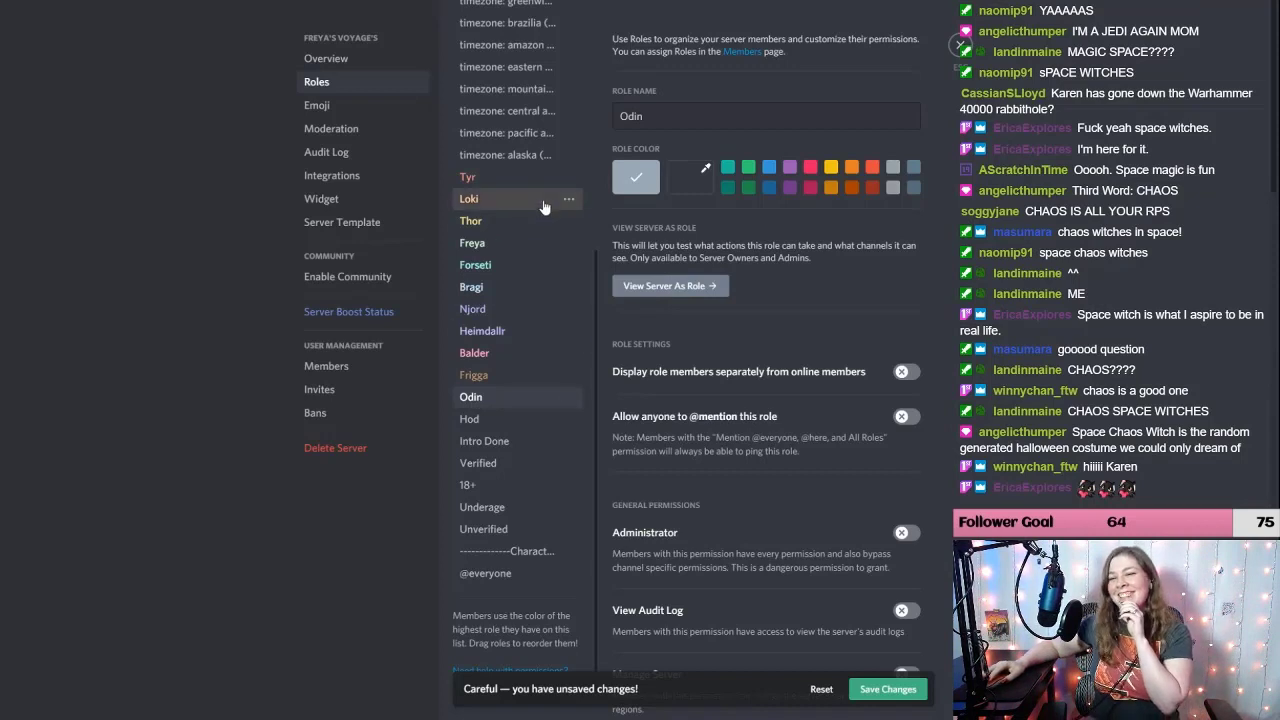
{"action": "left_click", "coordinate": [690, 180]}
{"action": "left_click_drag", "start_coordinate": [726, 346], "coordinate": [686, 344]}
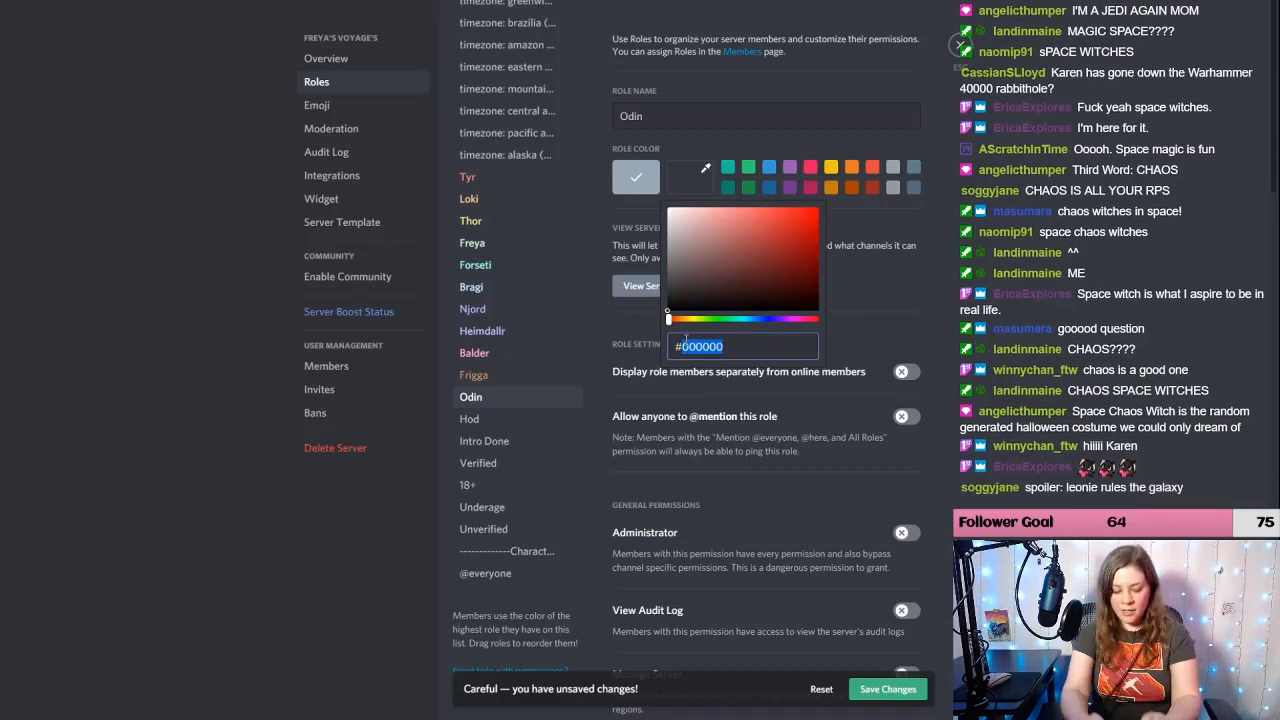
{"action": "type", "text": "b"}
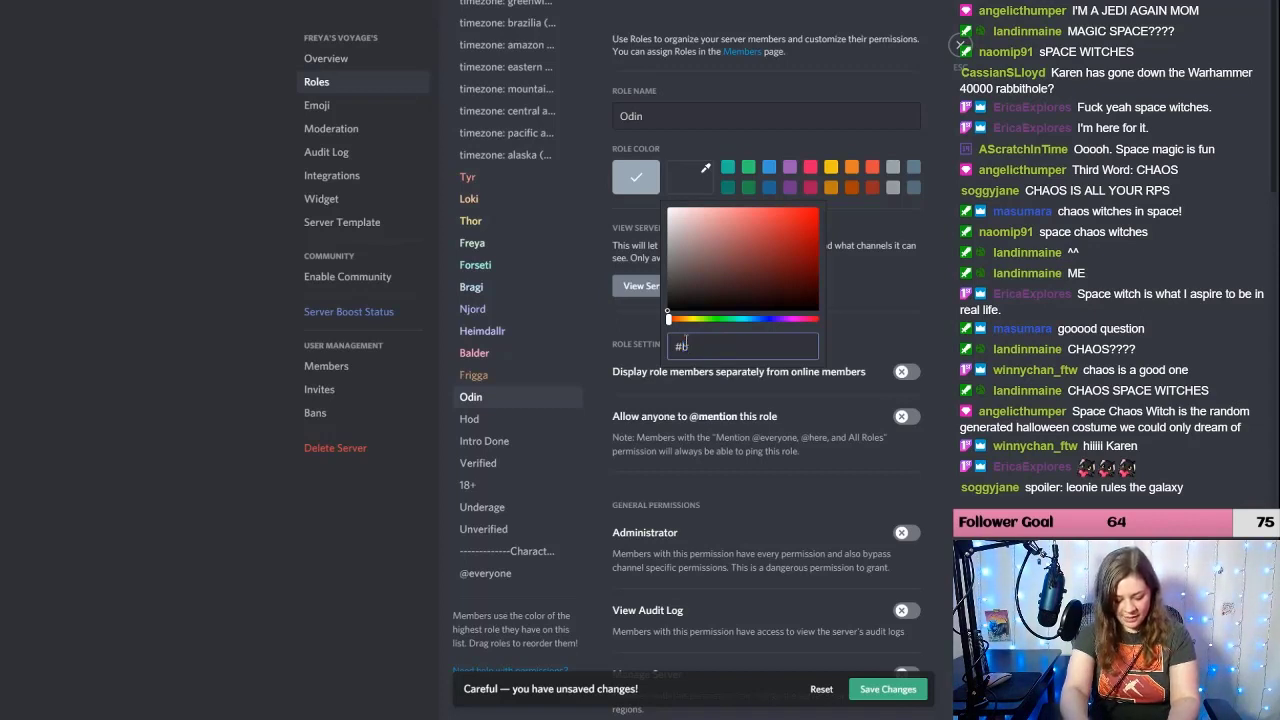
{"action": "type", "text": "9b9b"}
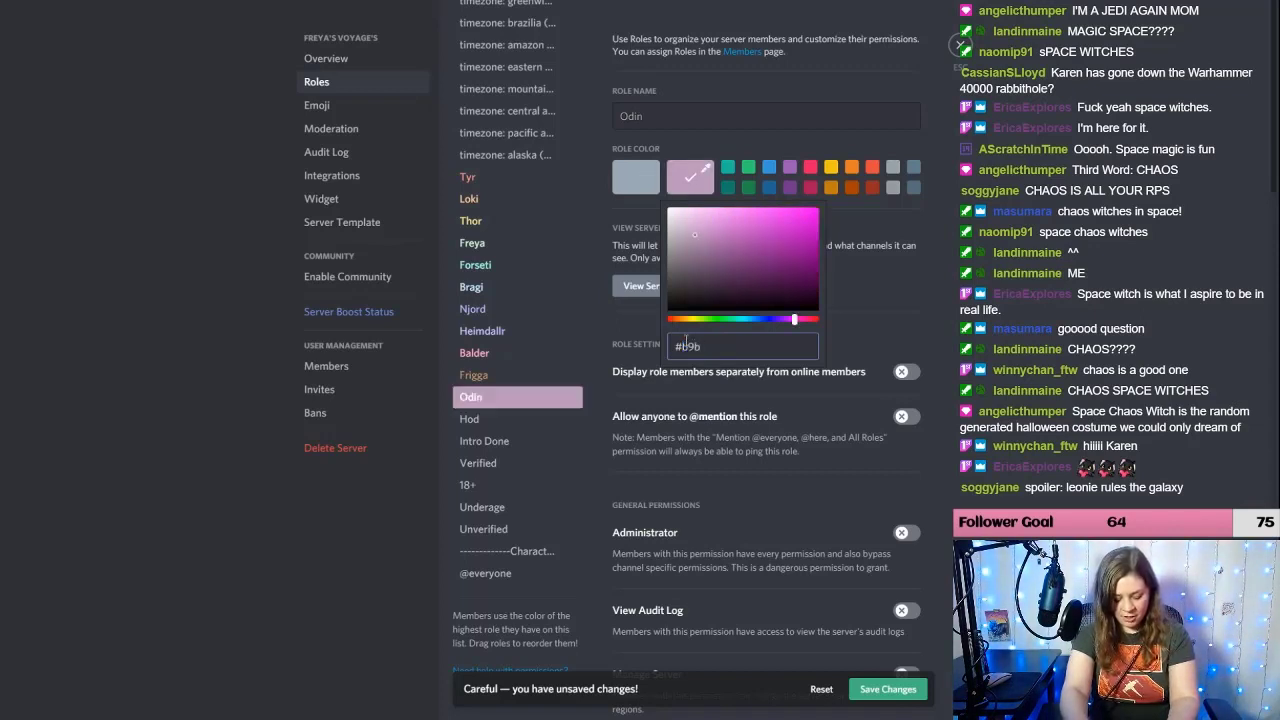
{"action": "type", "text": "9"}
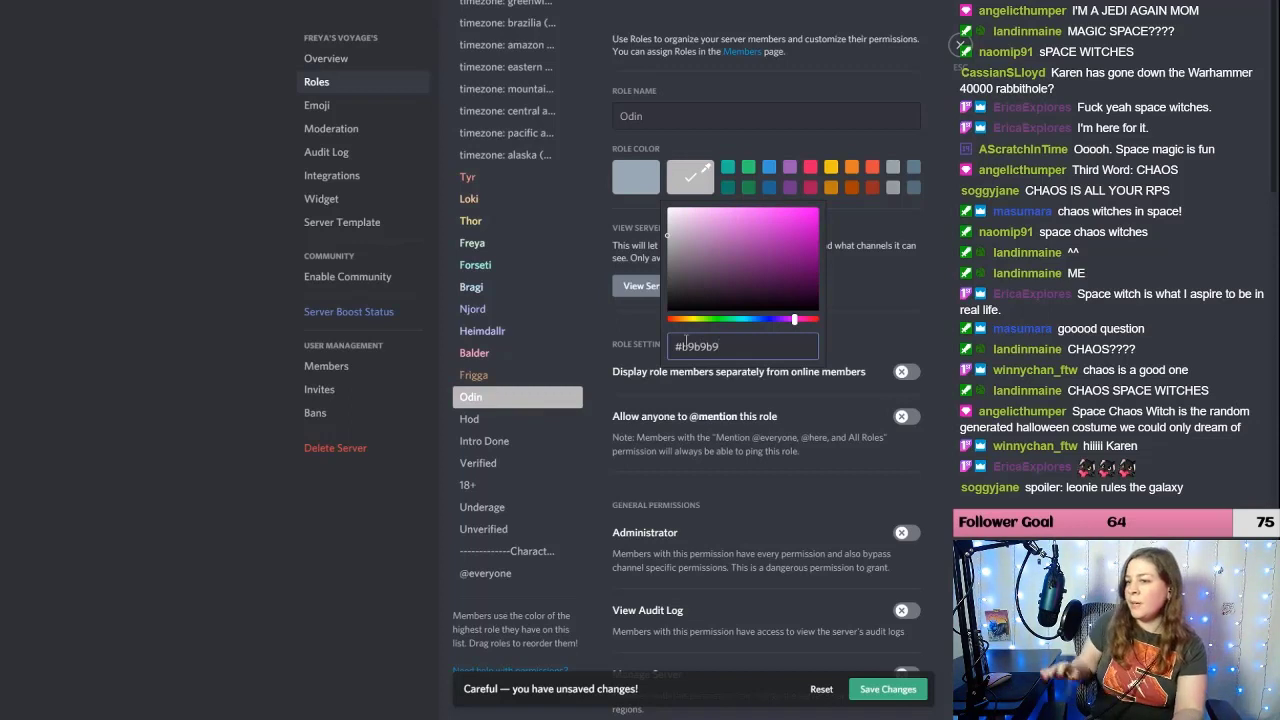
Step: Give the Hod role the custom color #707070, then save all role changes and leave the server settings
{"action": "left_click", "coordinate": [506, 420]}
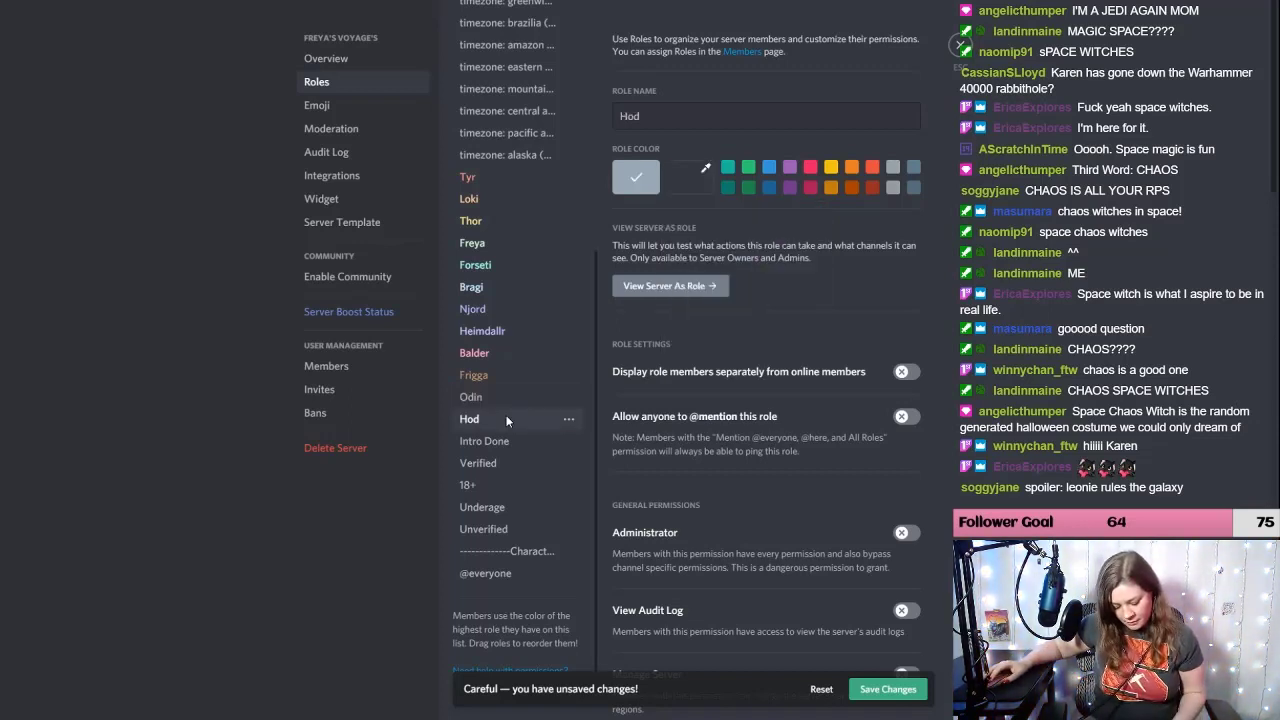
{"action": "left_click", "coordinate": [690, 177]}
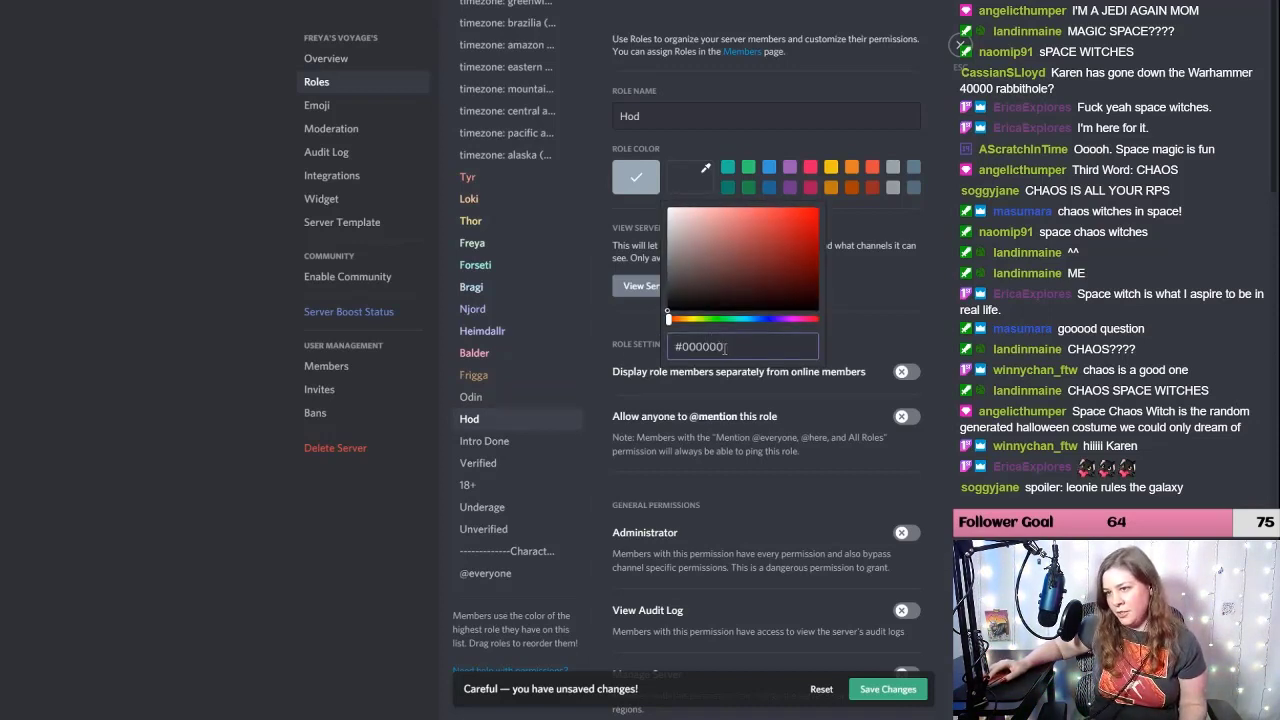
{"action": "left_click_drag", "start_coordinate": [725, 347], "coordinate": [688, 347]}
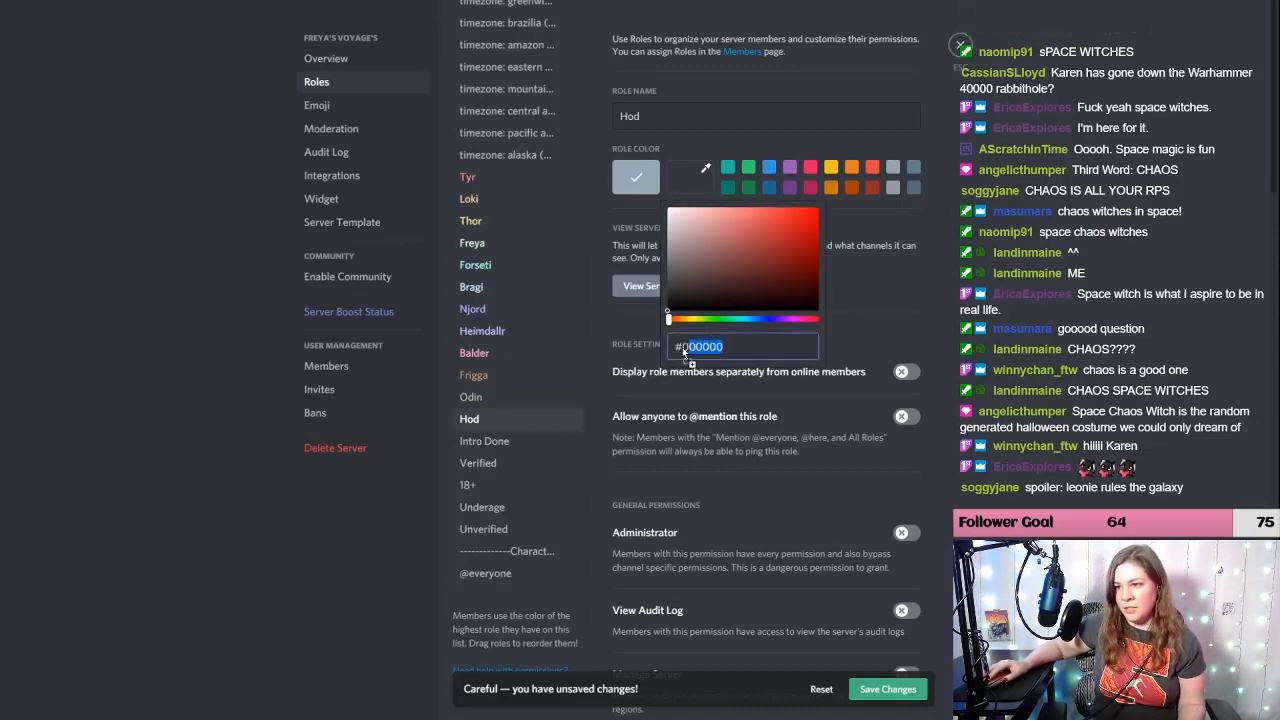
{"action": "key", "text": "BackSpace"}
{"action": "key", "text": "BackSpace"}
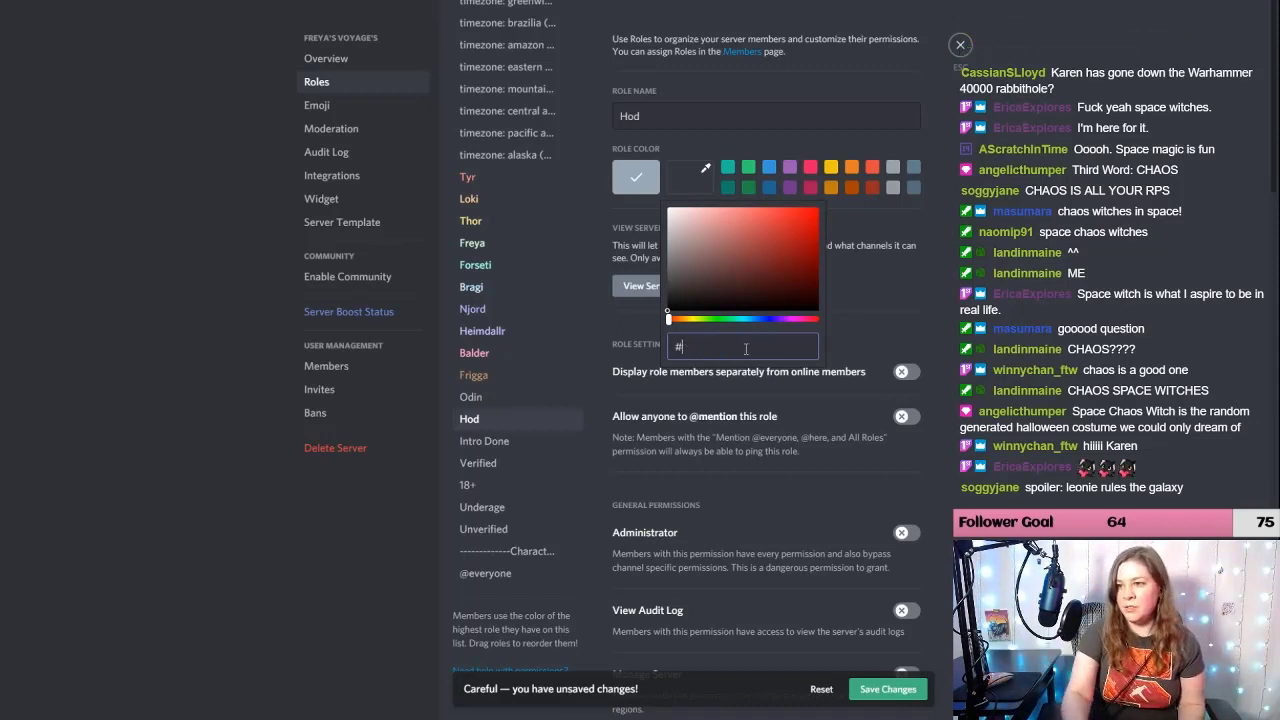
{"action": "type", "text": "707070"}
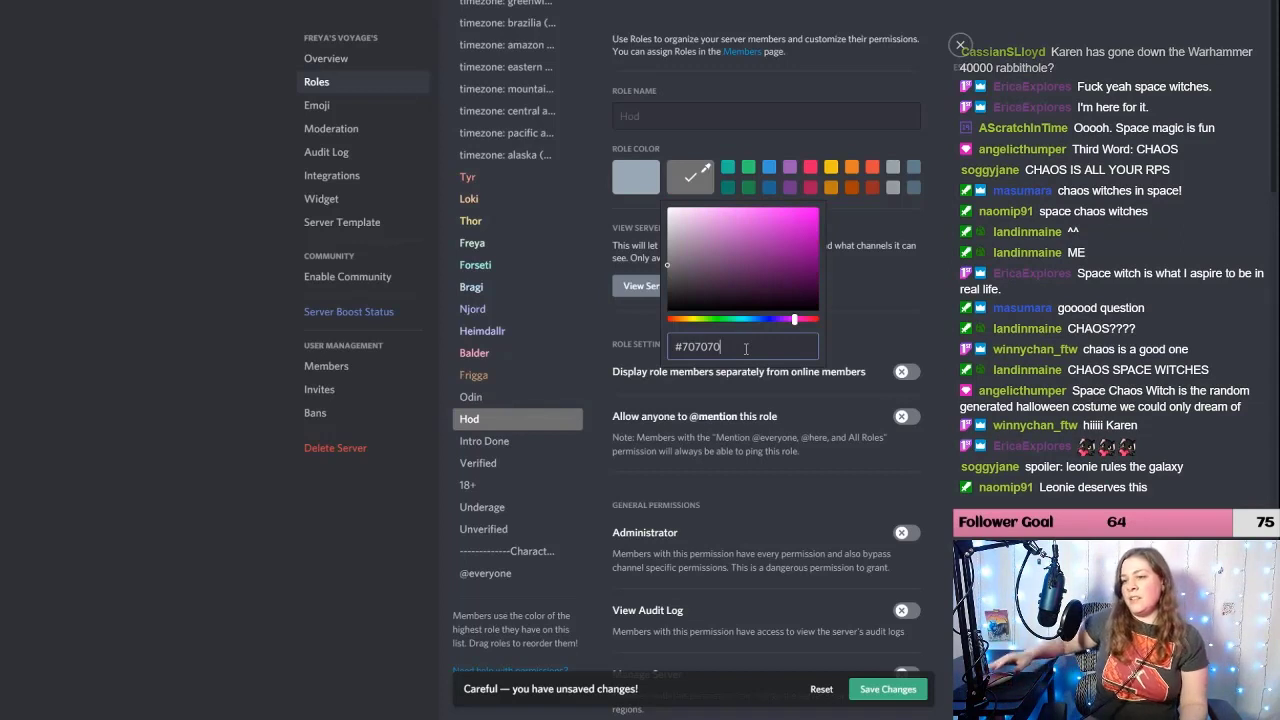
{"action": "left_click", "coordinate": [983, 378]}
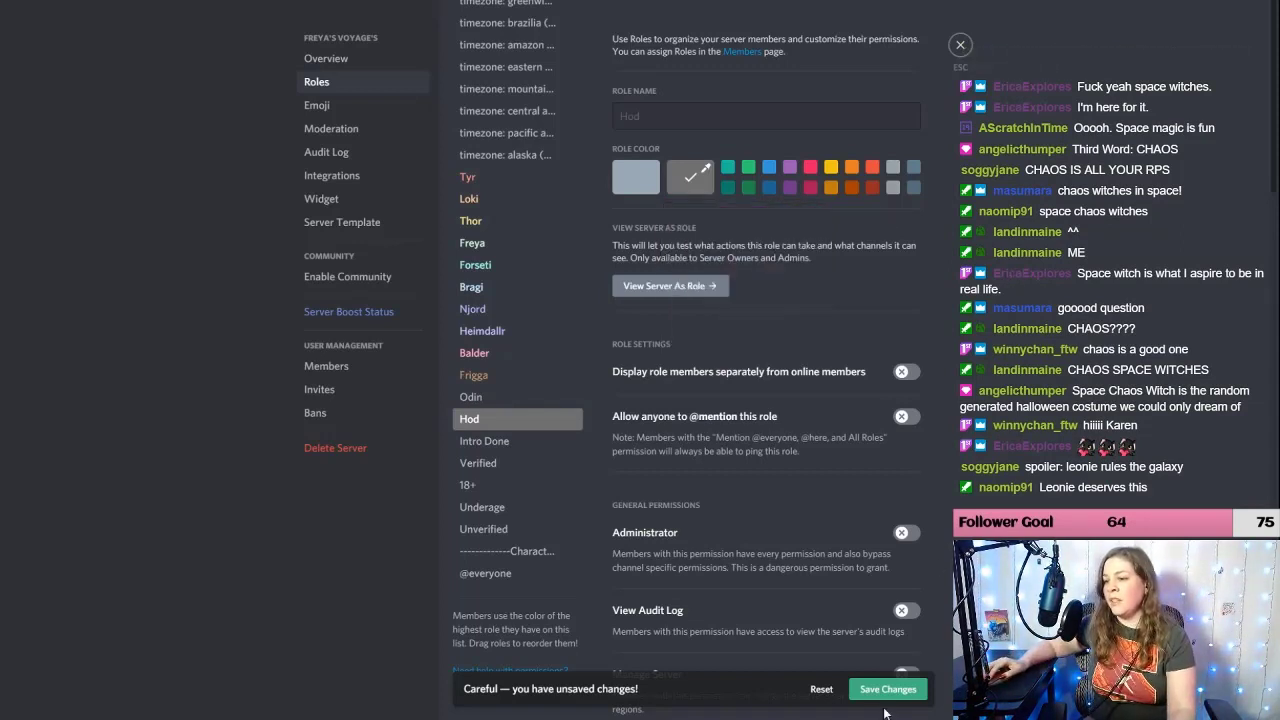
{"action": "left_click", "coordinate": [888, 689]}
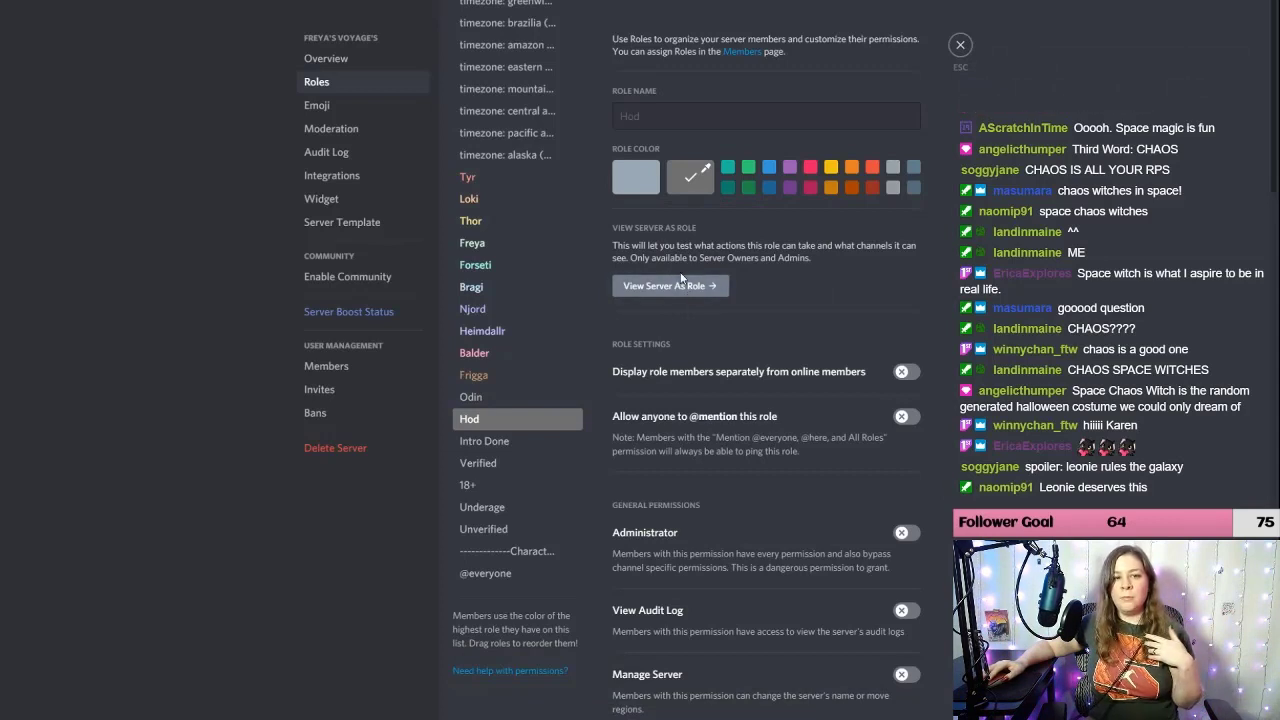
{"action": "left_click", "coordinate": [959, 46]}
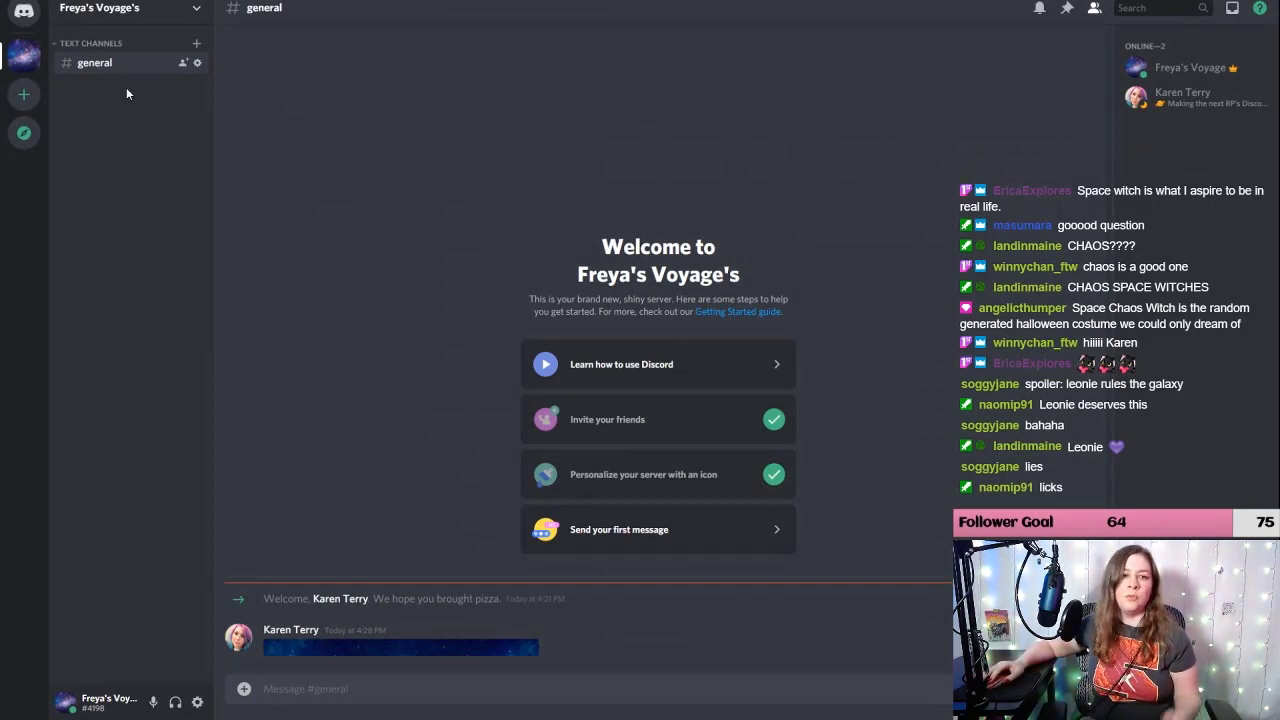
Step: Move the general channel out of the Text Channels category and delete that category
{"action": "left_click_drag", "start_coordinate": [114, 63], "coordinate": [112, 46]}
{"action": "right_click", "coordinate": [96, 80]}
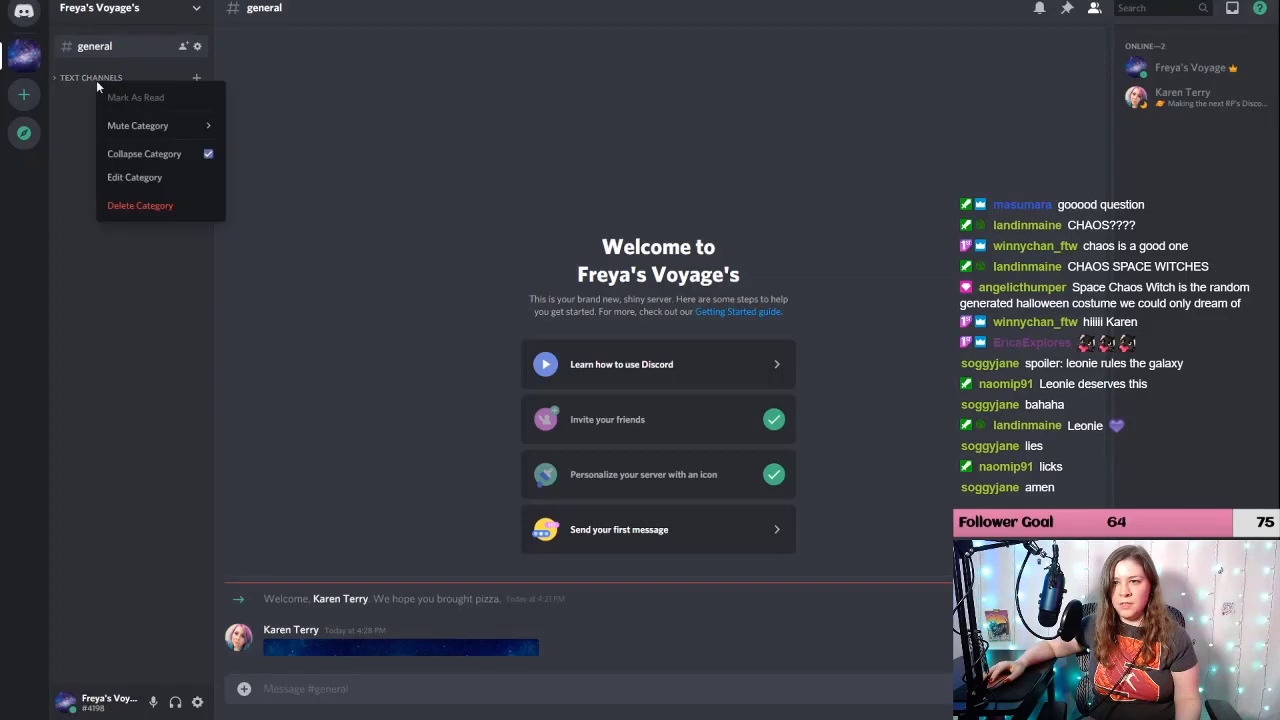
{"action": "left_click", "coordinate": [135, 205]}
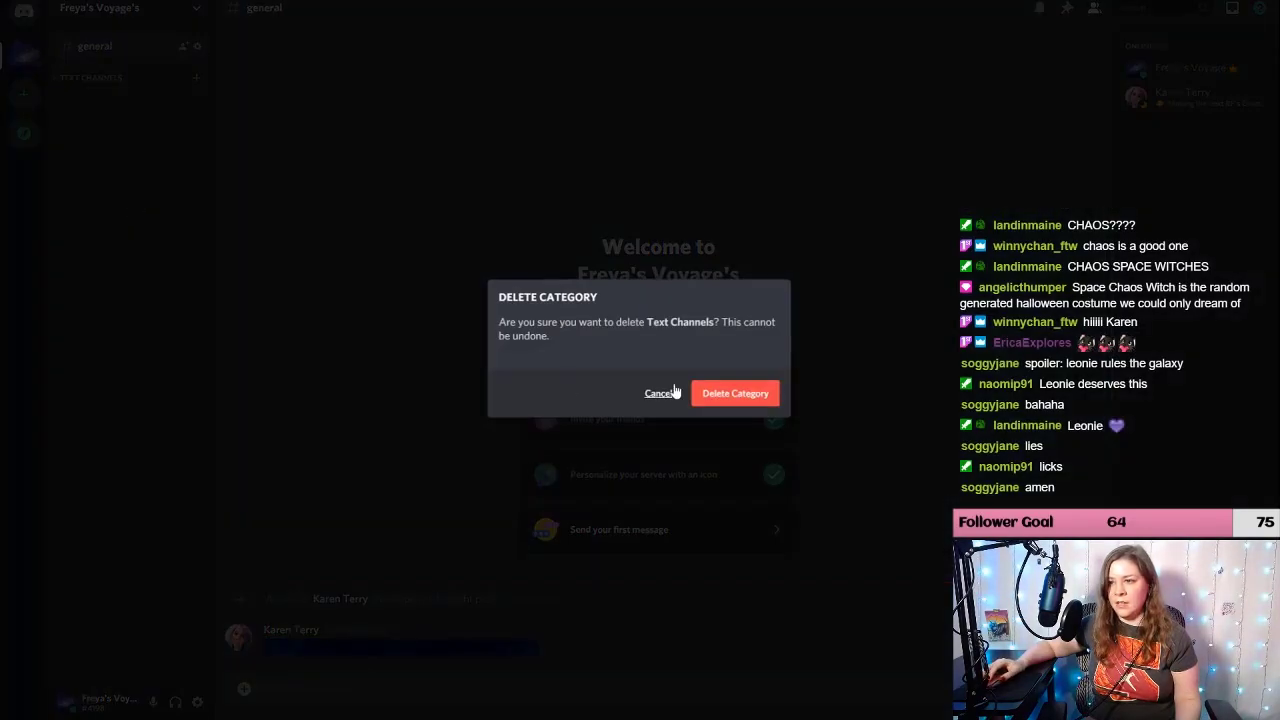
{"action": "left_click", "coordinate": [730, 391]}
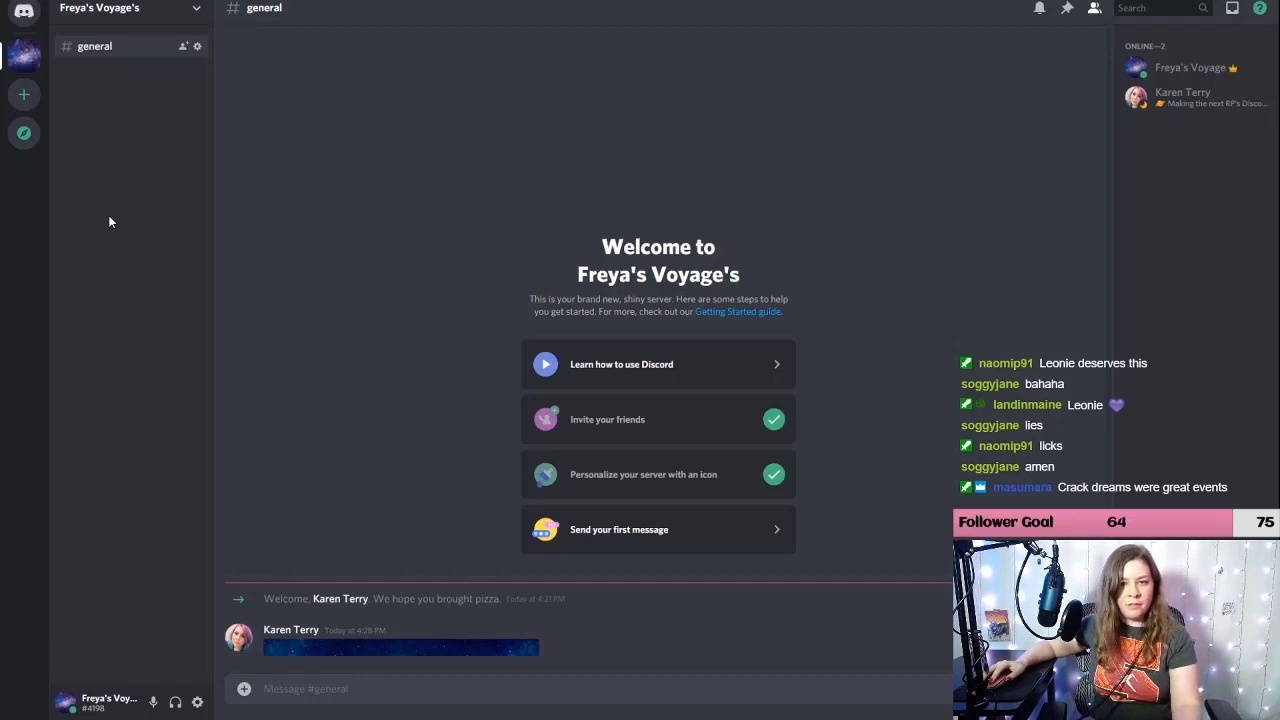
Step: Create a private category named Mods that the Admin, Mod and Bots roles can access
{"action": "right_click", "coordinate": [128, 124]}
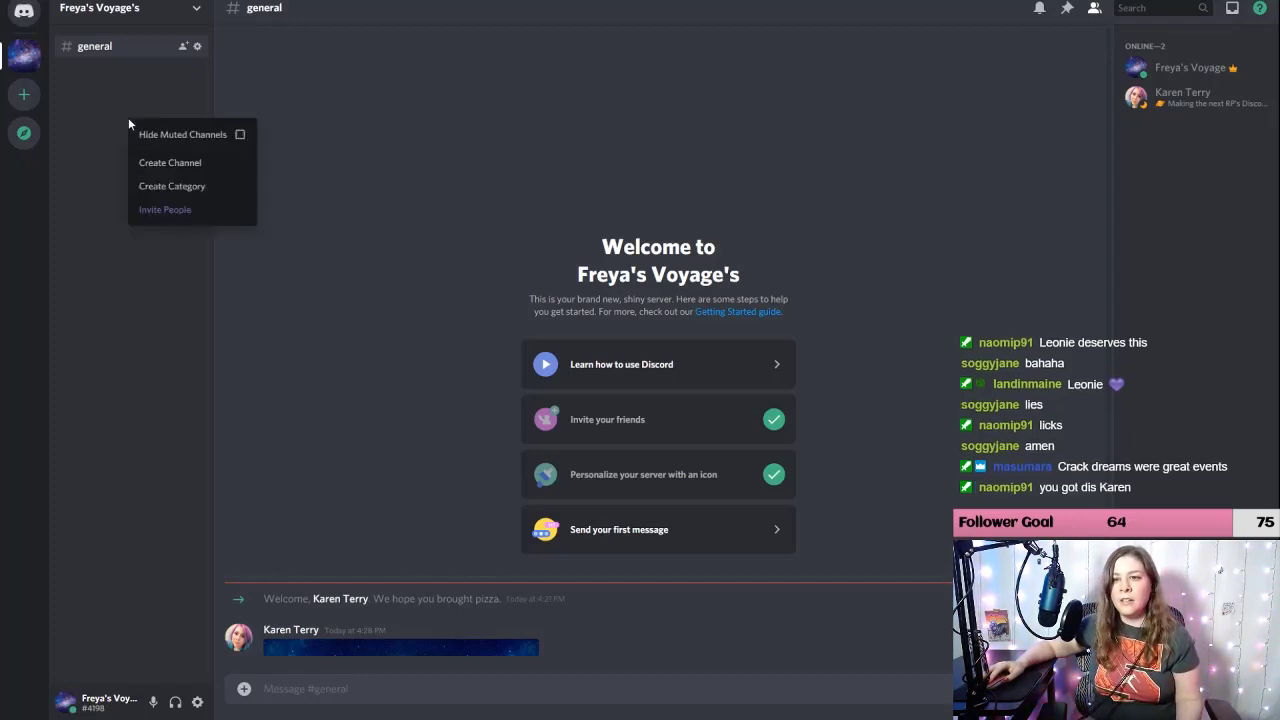
{"action": "left_click", "coordinate": [158, 187]}
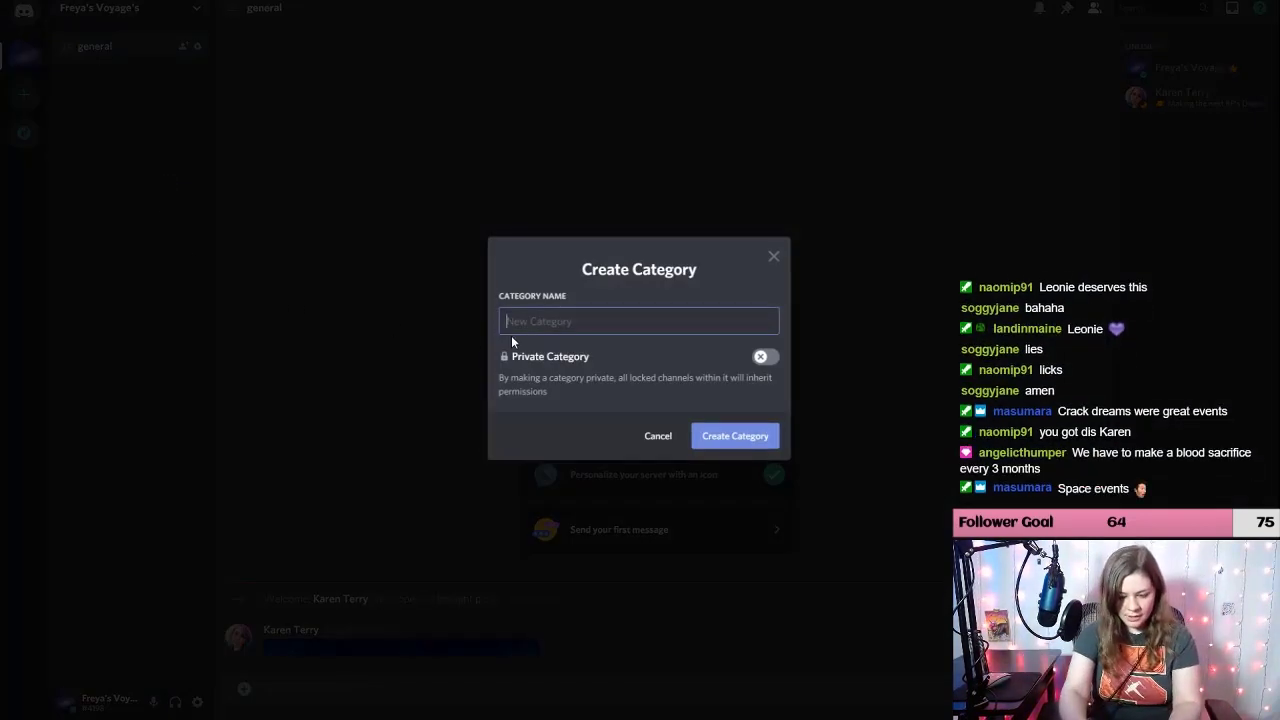
{"action": "type", "text": "Adm"}
{"action": "key", "text": "BackSpace"}
{"action": "key", "text": "BackSpace"}
{"action": "key", "text": "BackSpace"}
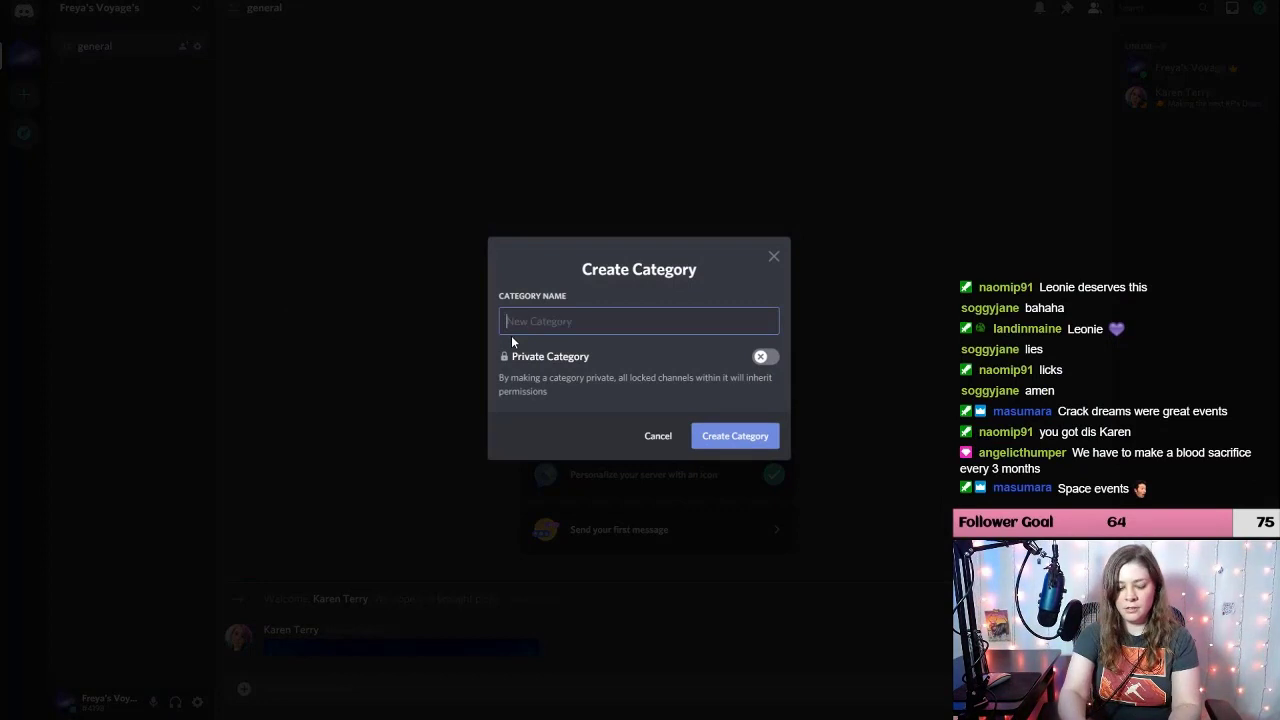
{"action": "type", "text": "Mods"}
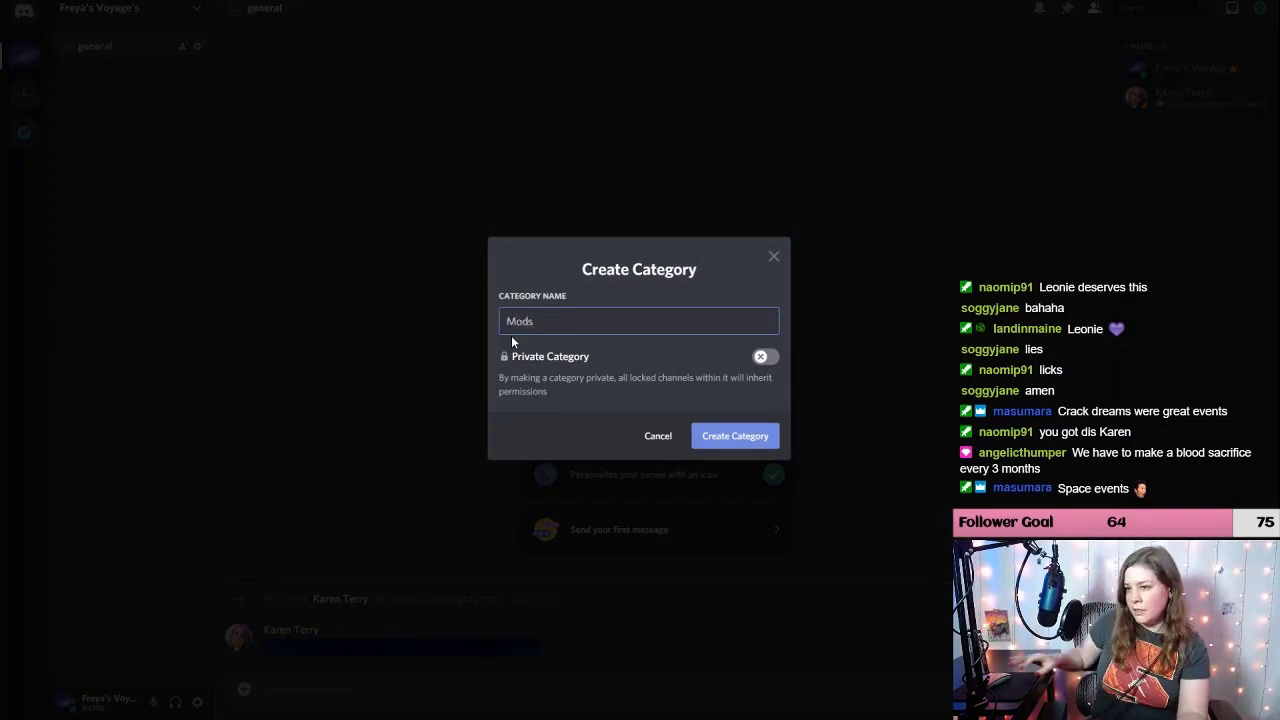
{"action": "left_click", "coordinate": [765, 357]}
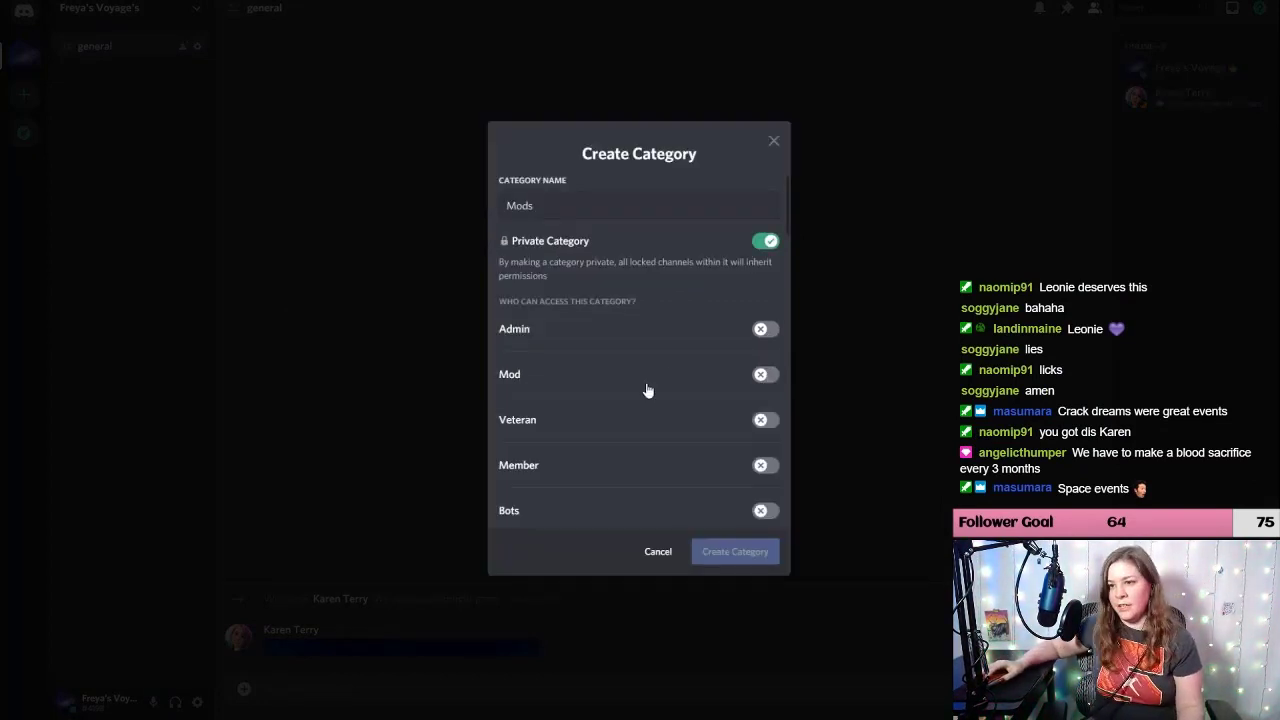
{"action": "left_click", "coordinate": [760, 330]}
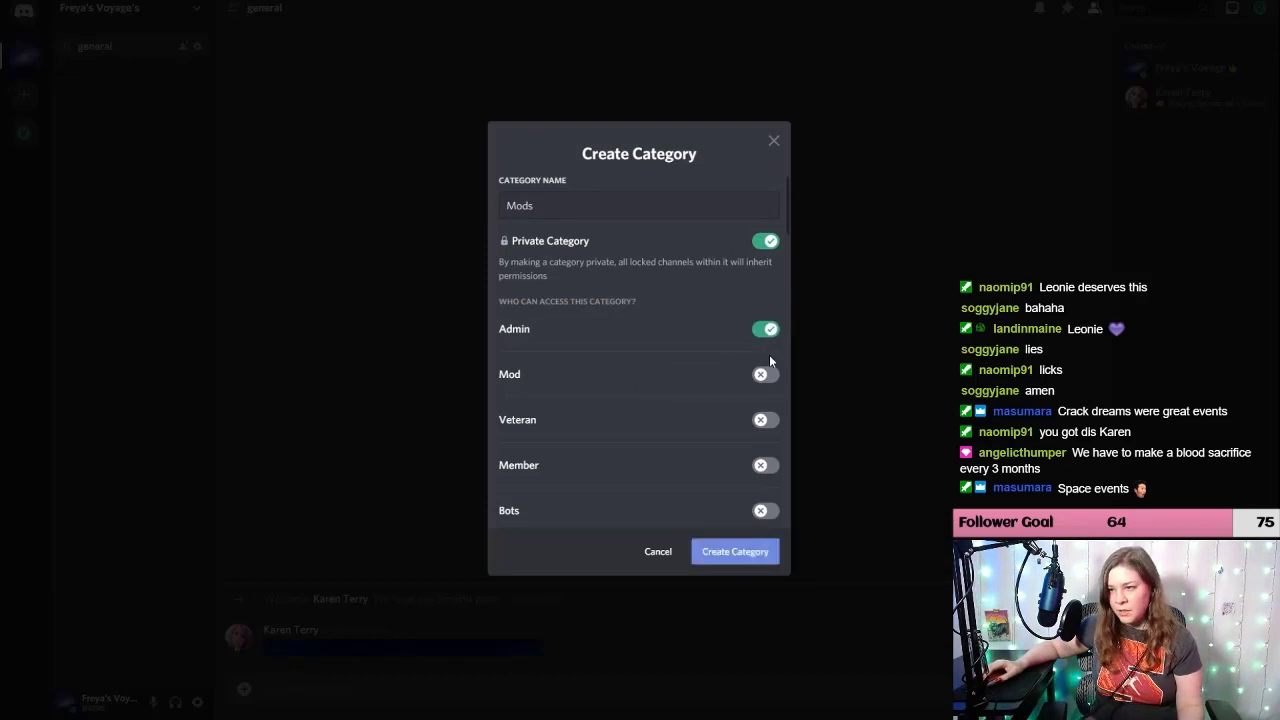
{"action": "left_click", "coordinate": [766, 374]}
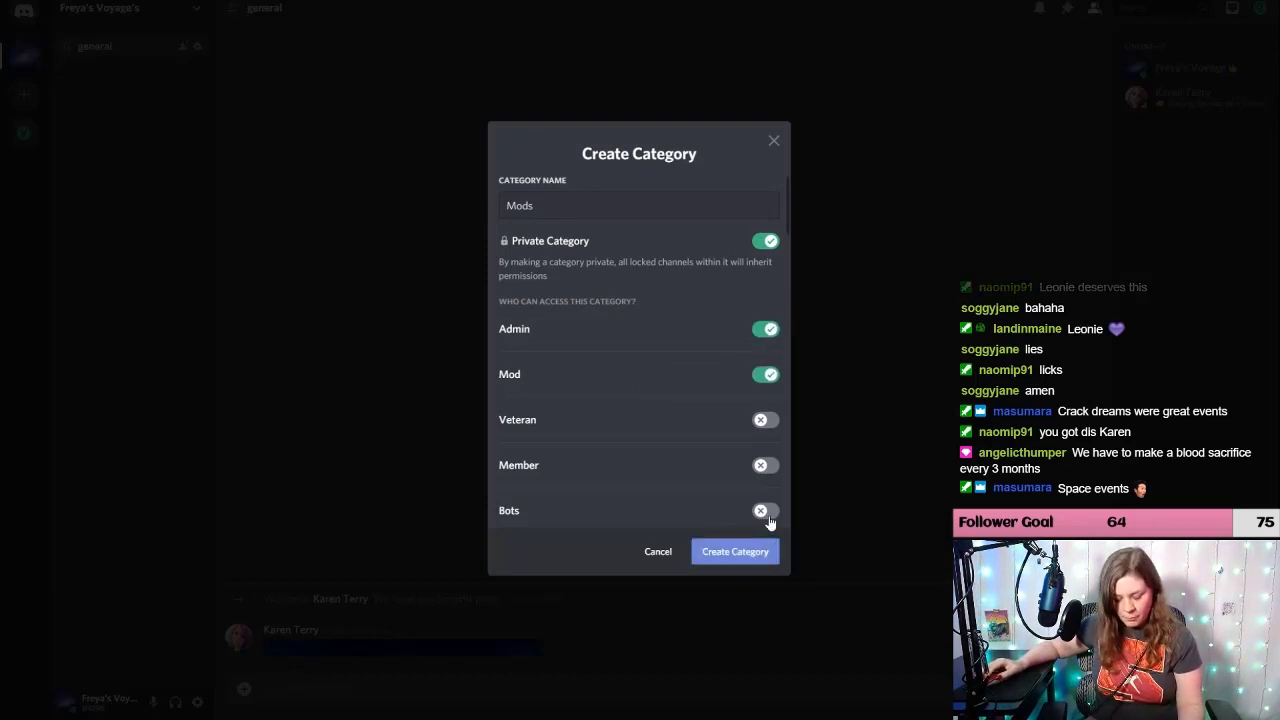
{"action": "left_click", "coordinate": [767, 514]}
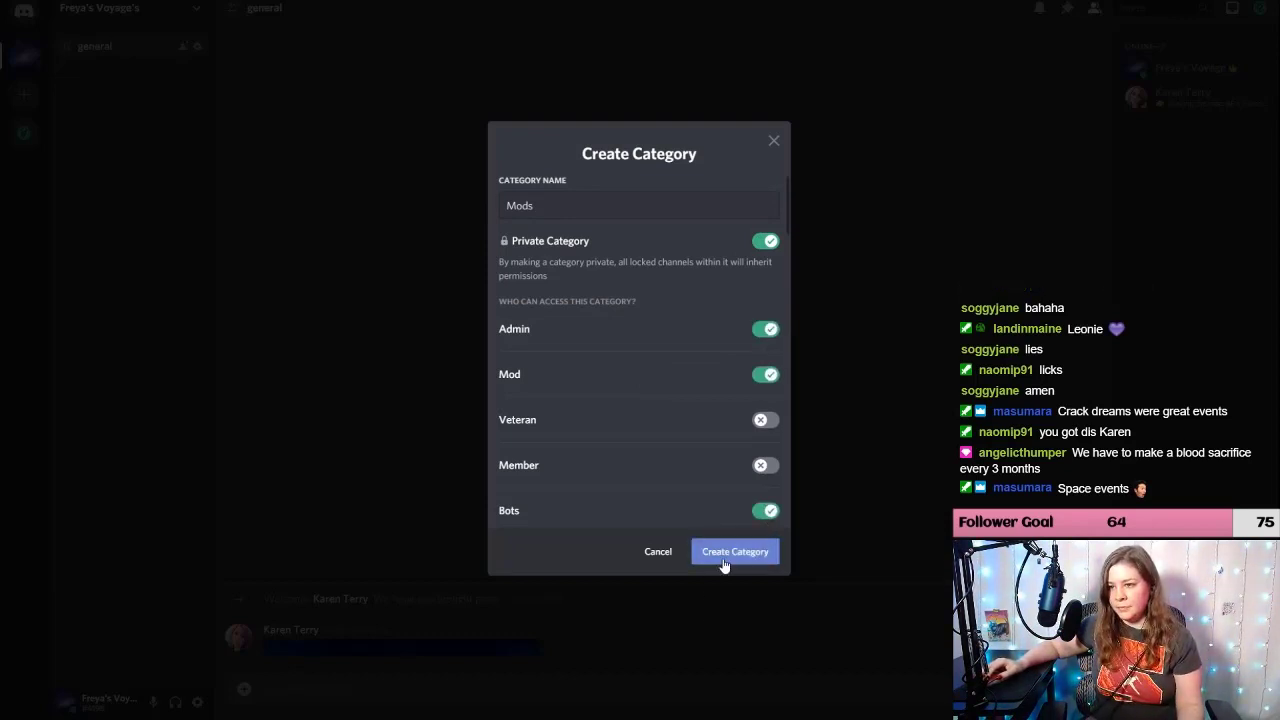
{"action": "left_click", "coordinate": [733, 553]}
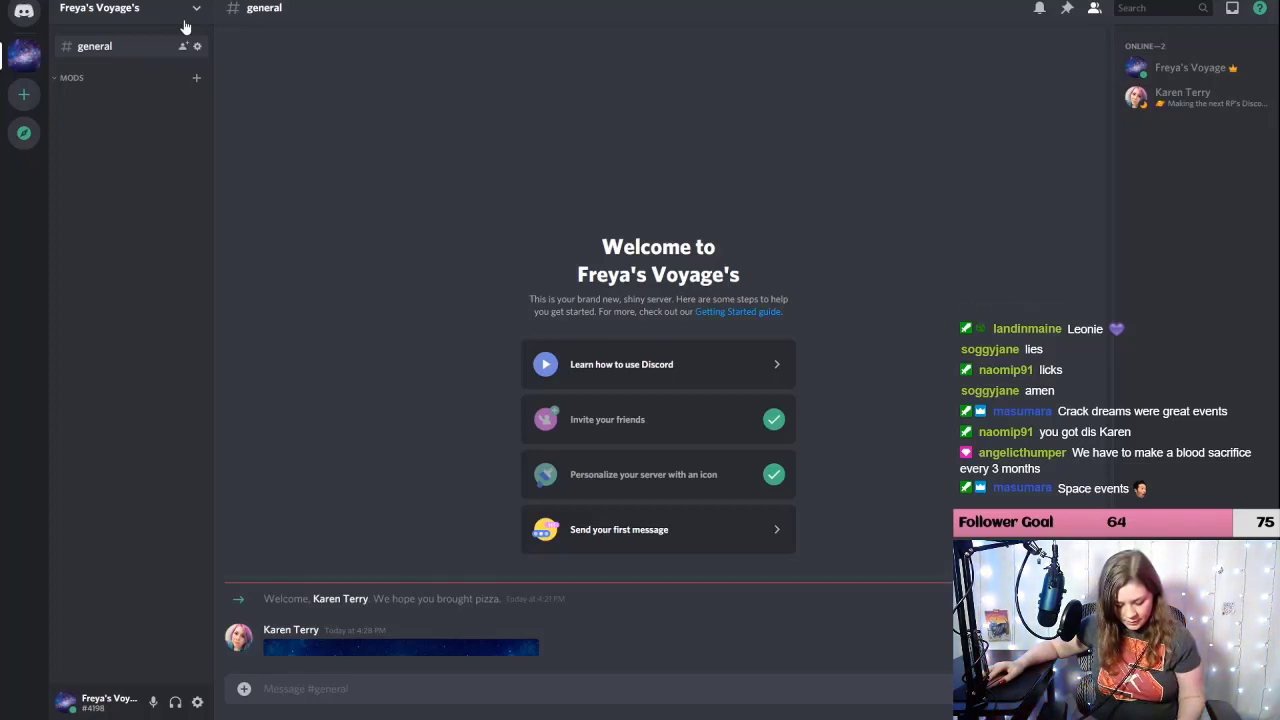
{"action": "right_click", "coordinate": [106, 158]}
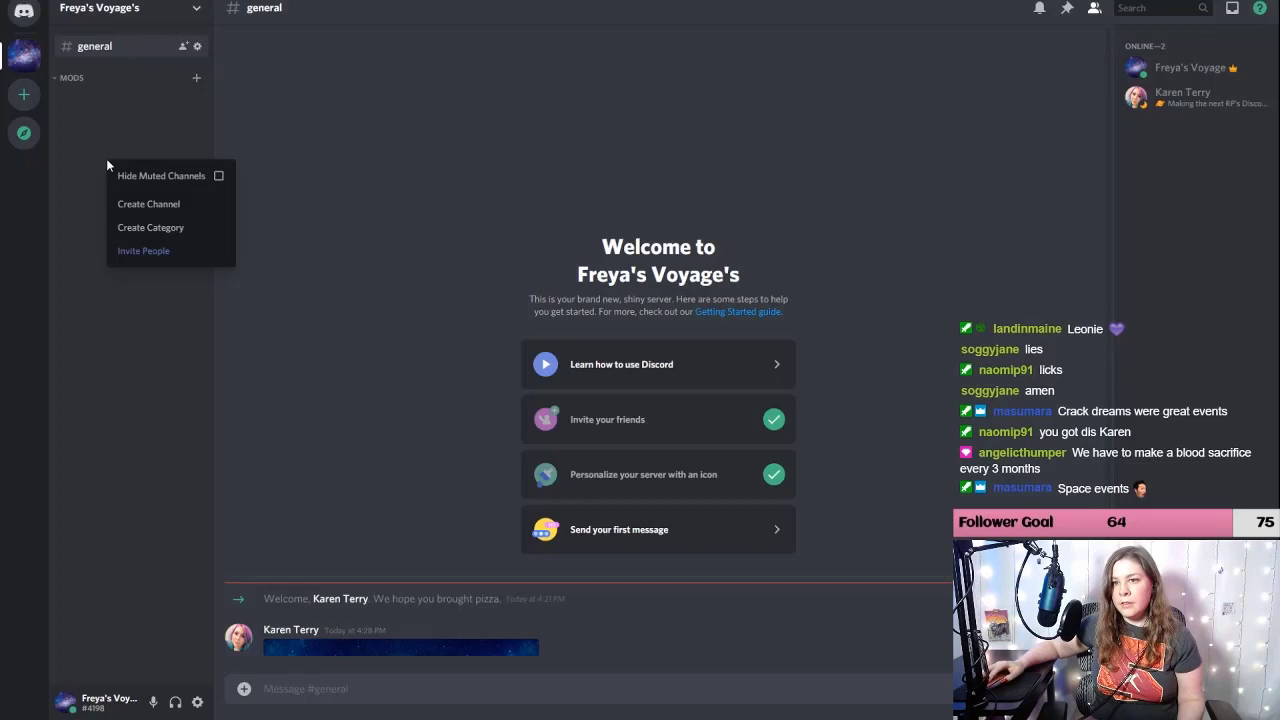
{"action": "left_click", "coordinate": [151, 214]}
{"action": "type", "text": "get"}
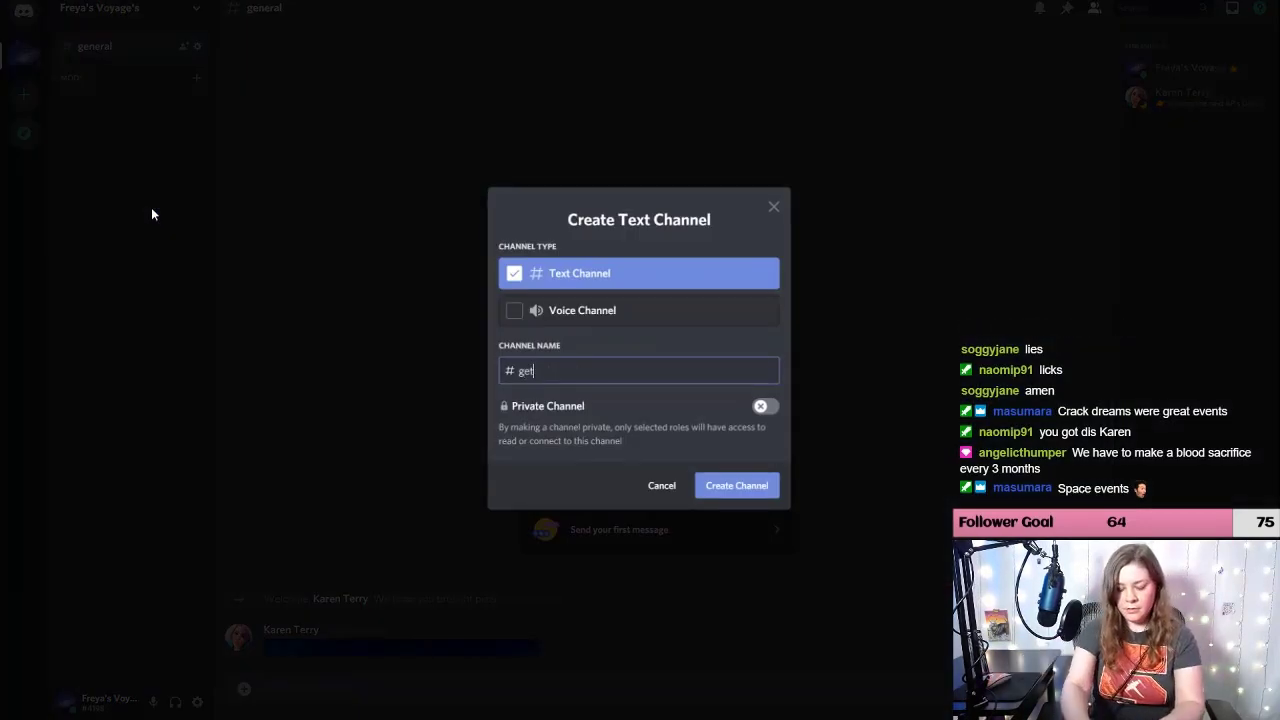
{"action": "type", "text": "ting "}
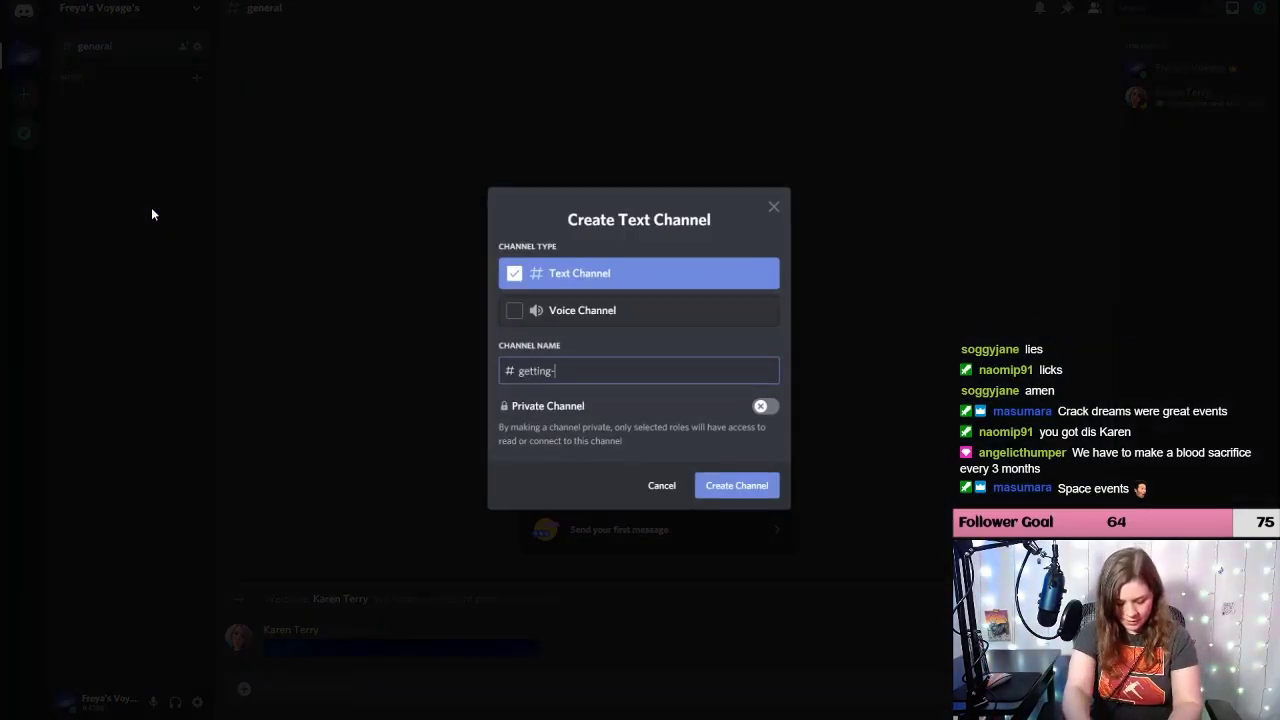
{"action": "type", "text": "started"}
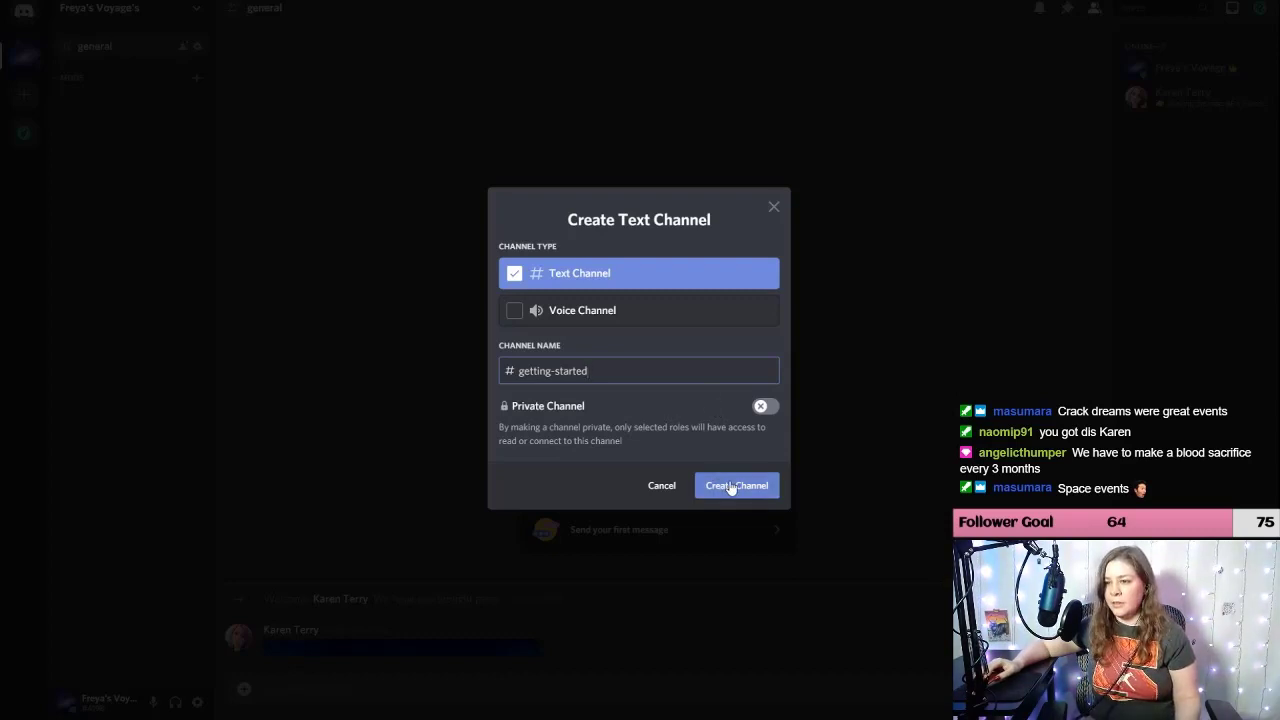
{"action": "left_click", "coordinate": [662, 487]}
Step: Create a category named getting started in the server's channel list
{"action": "right_click", "coordinate": [78, 191]}
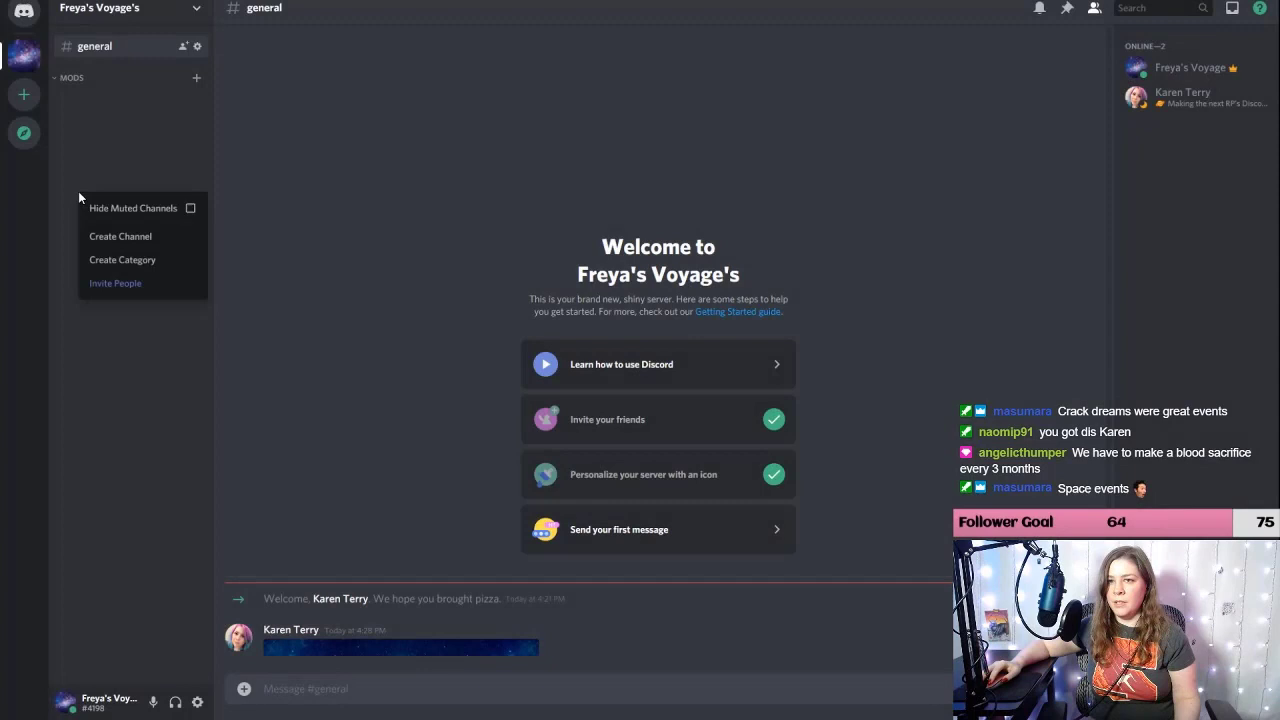
{"action": "left_click", "coordinate": [123, 262]}
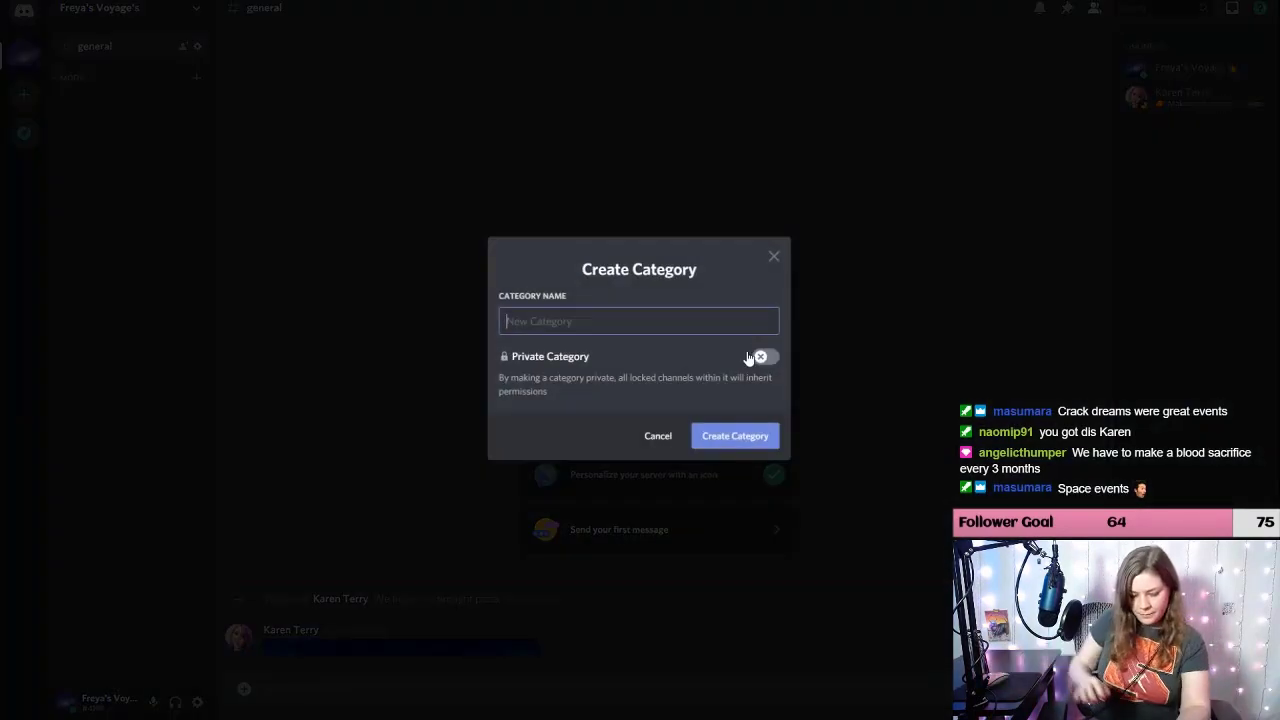
{"action": "type", "text": "getting started"}
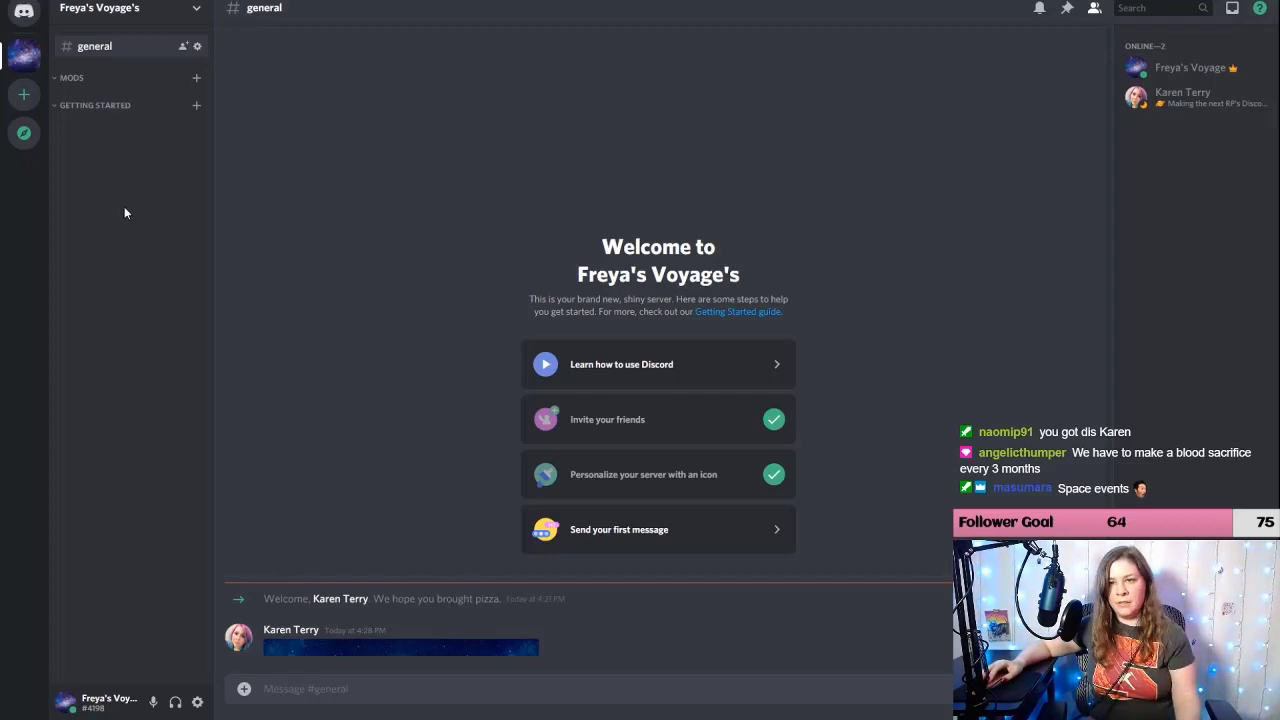
Step: Set up a new category named important and make it private
{"action": "right_click", "coordinate": [124, 206]}
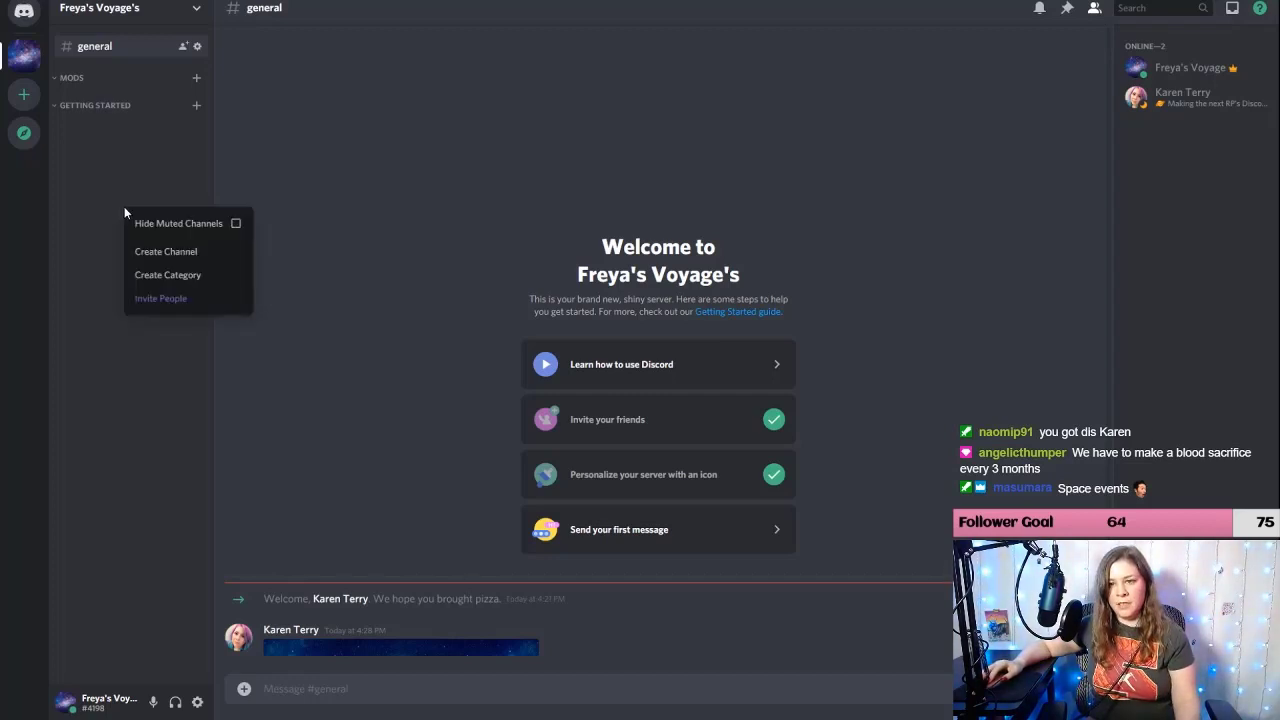
{"action": "left_click", "coordinate": [152, 276]}
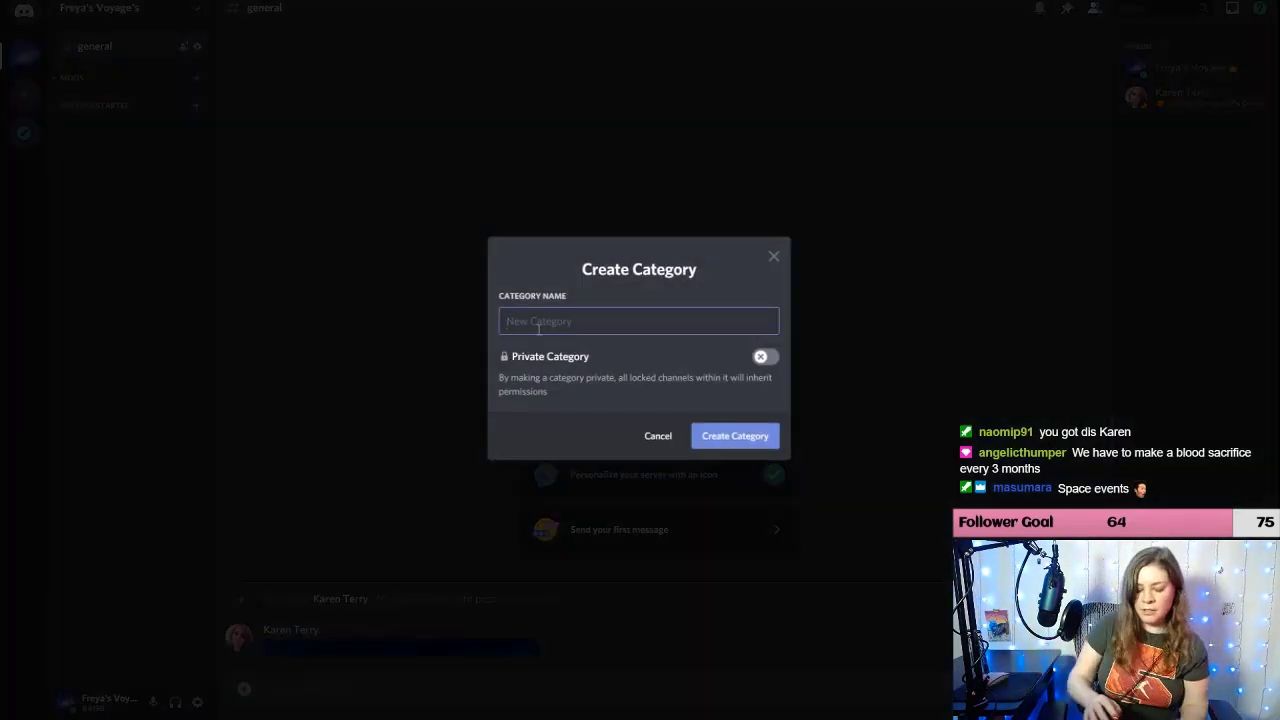
{"action": "type", "text": "v"}
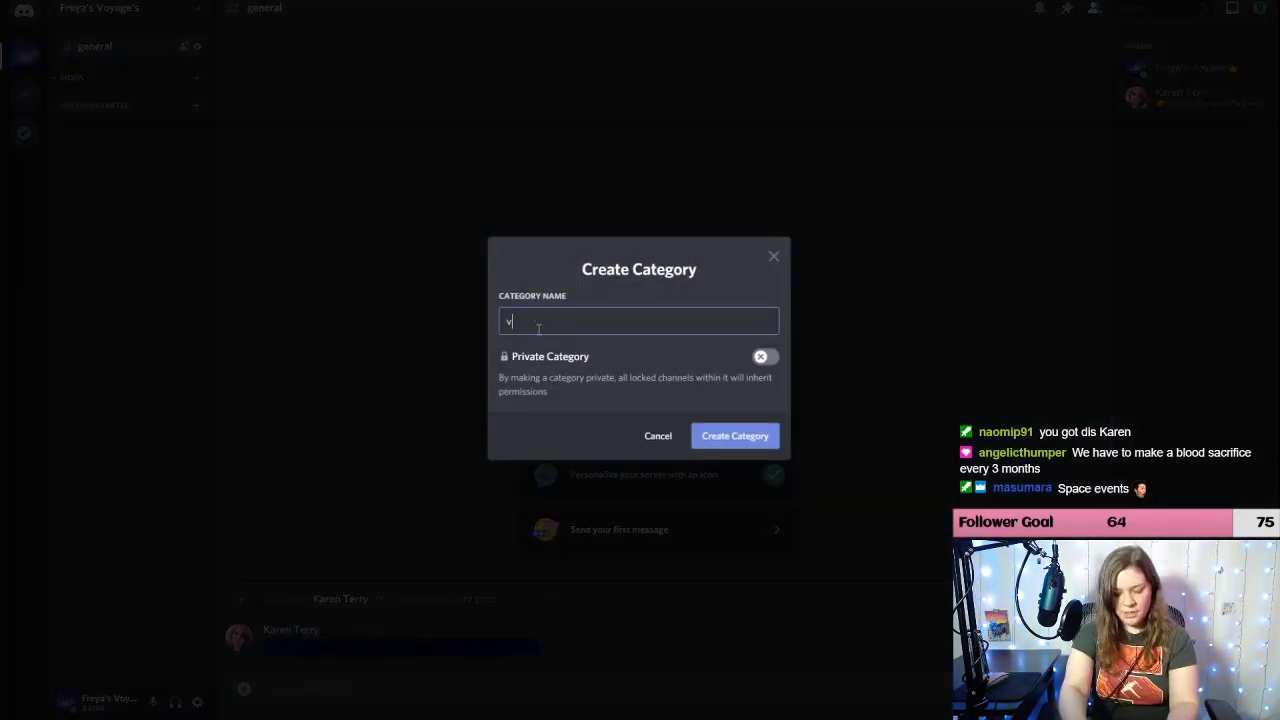
{"action": "key", "text": "BackSpace"}
{"action": "type", "text": "im"}
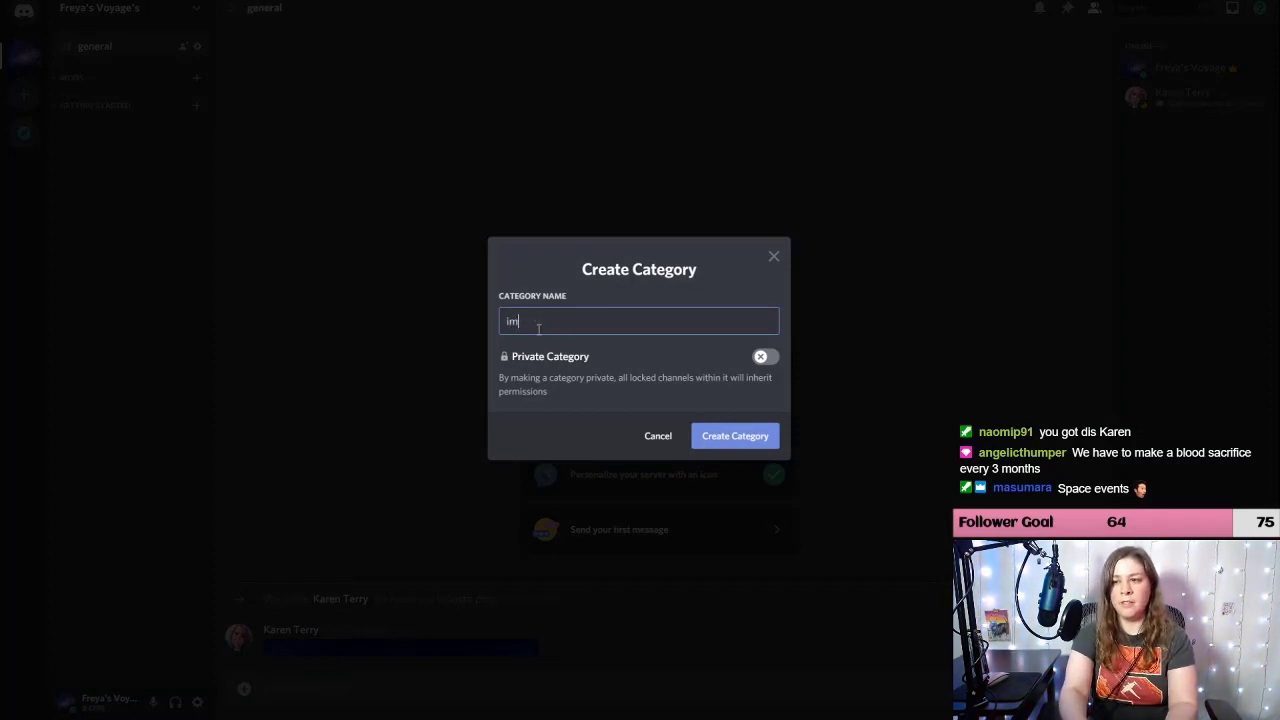
{"action": "type", "text": "portatnt"}
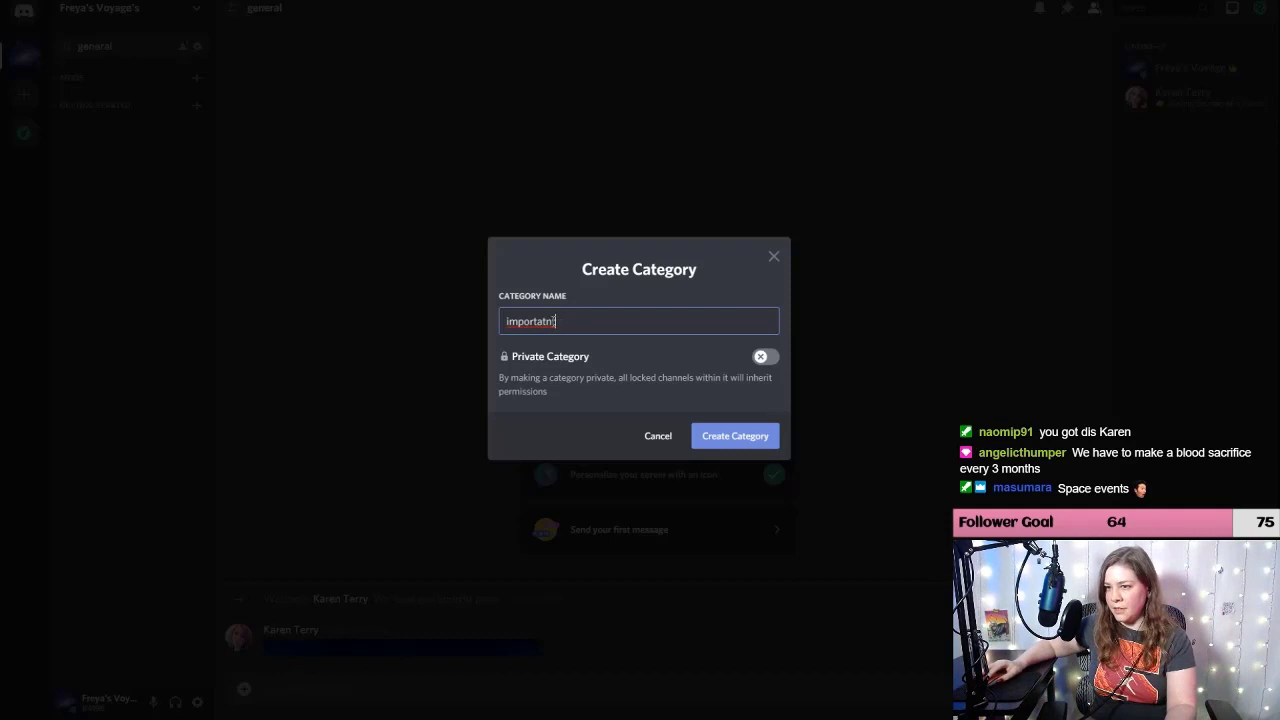
{"action": "left_click_drag", "start_coordinate": [557, 321], "coordinate": [541, 321]}
{"action": "key", "text": "BackSpace"}
{"action": "type", "text": "nt"}
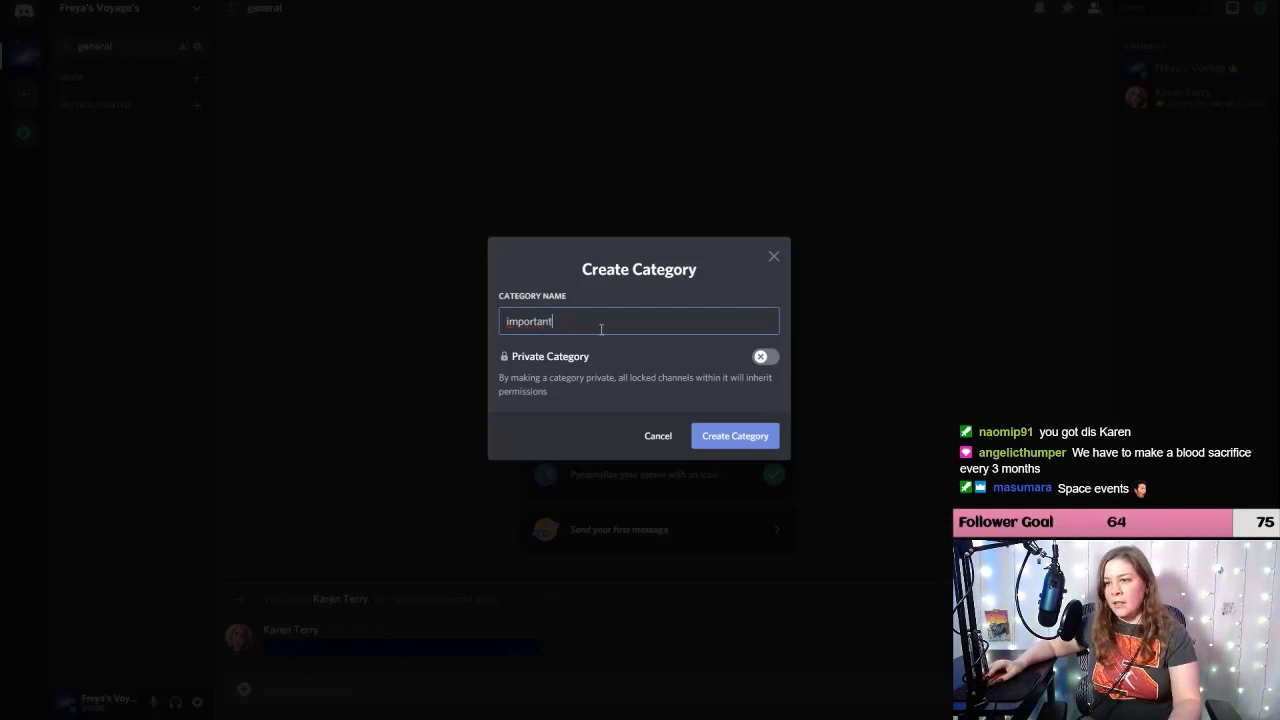
{"action": "left_click", "coordinate": [764, 357]}
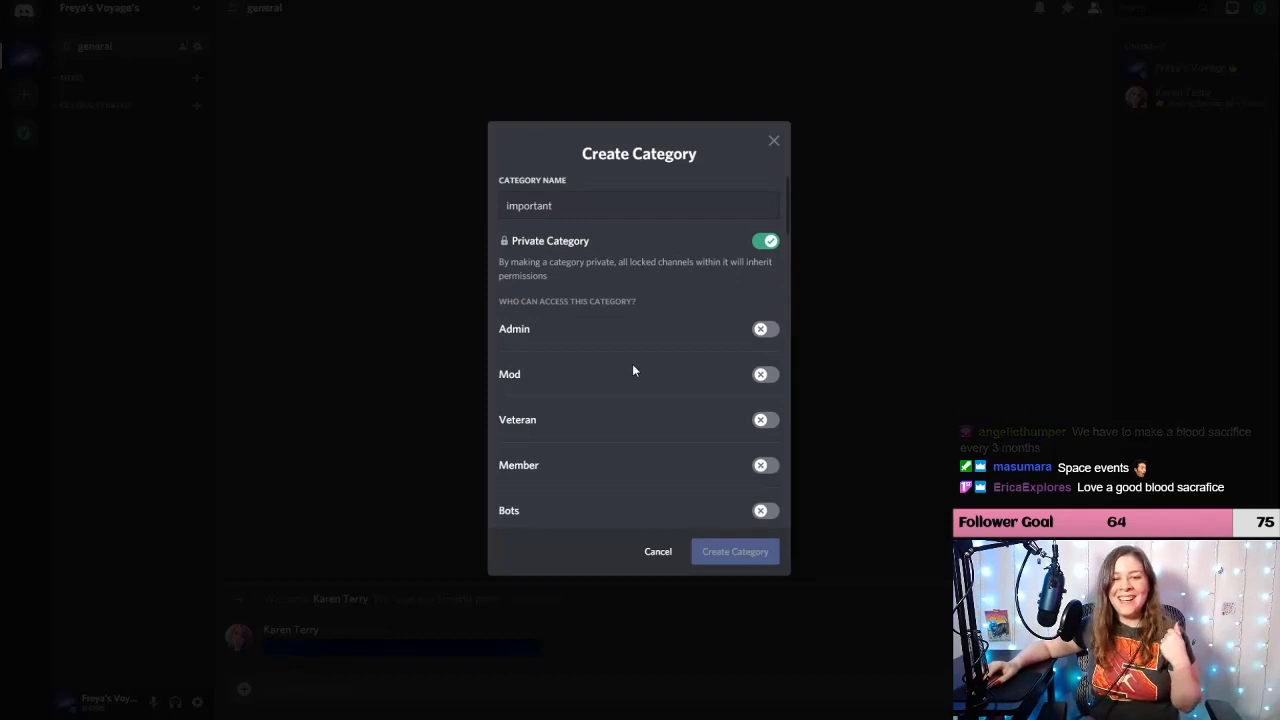
Step: Grant the Admin, Mod and Verified roles access to the important category and create it
{"action": "left_click", "coordinate": [766, 332]}
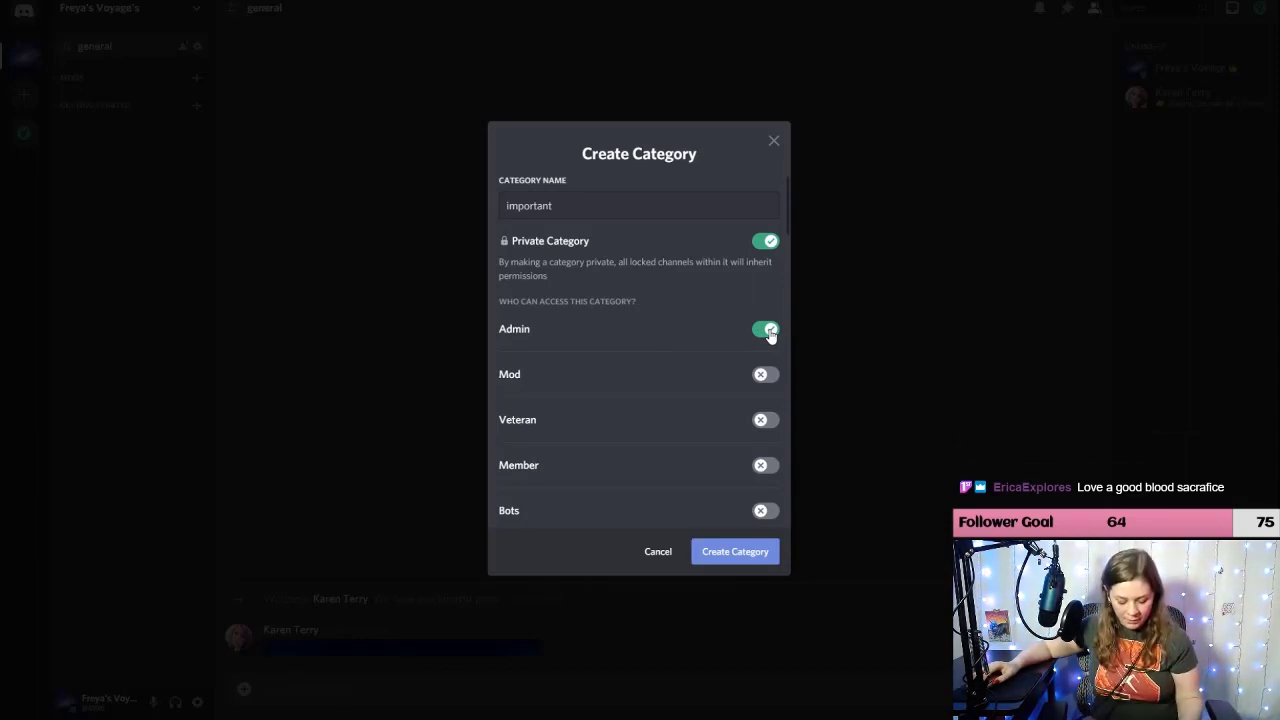
{"action": "left_click", "coordinate": [767, 375]}
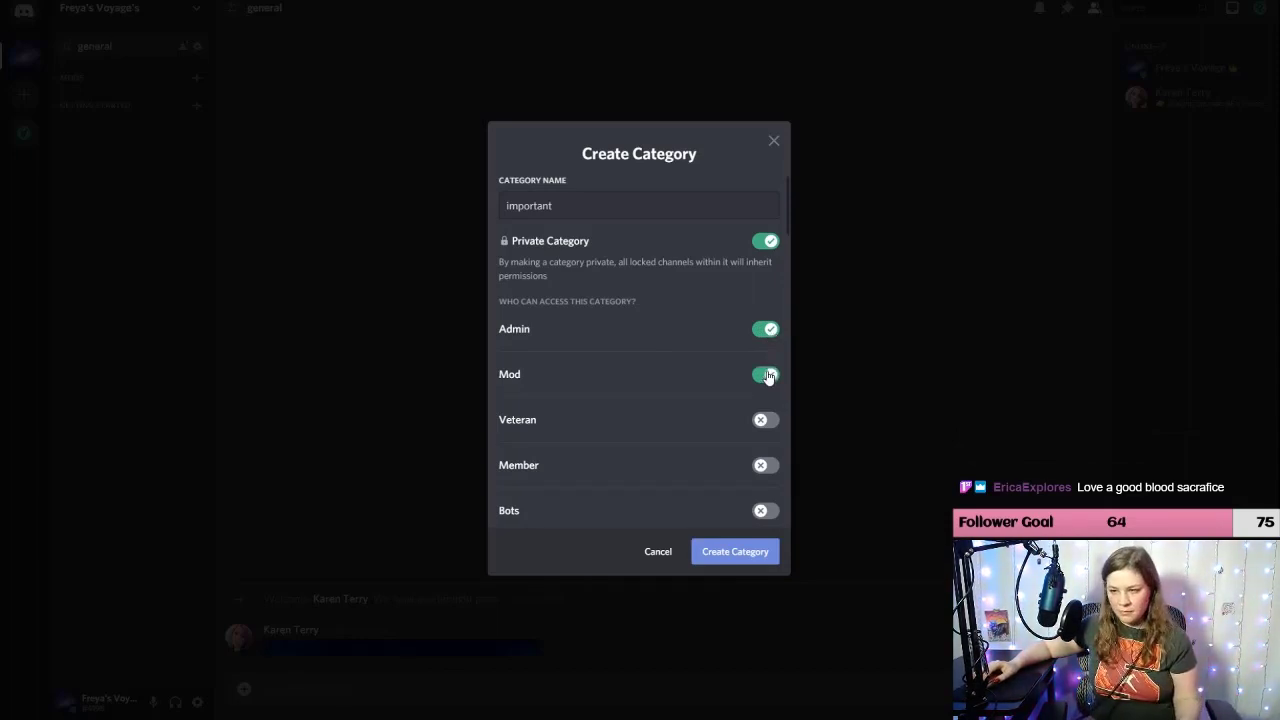
{"action": "scroll", "coordinate": [705, 437], "scroll_direction": "down", "scroll_amount": 1}
{"action": "scroll", "coordinate": [705, 437], "scroll_direction": "down", "scroll_amount": 4}
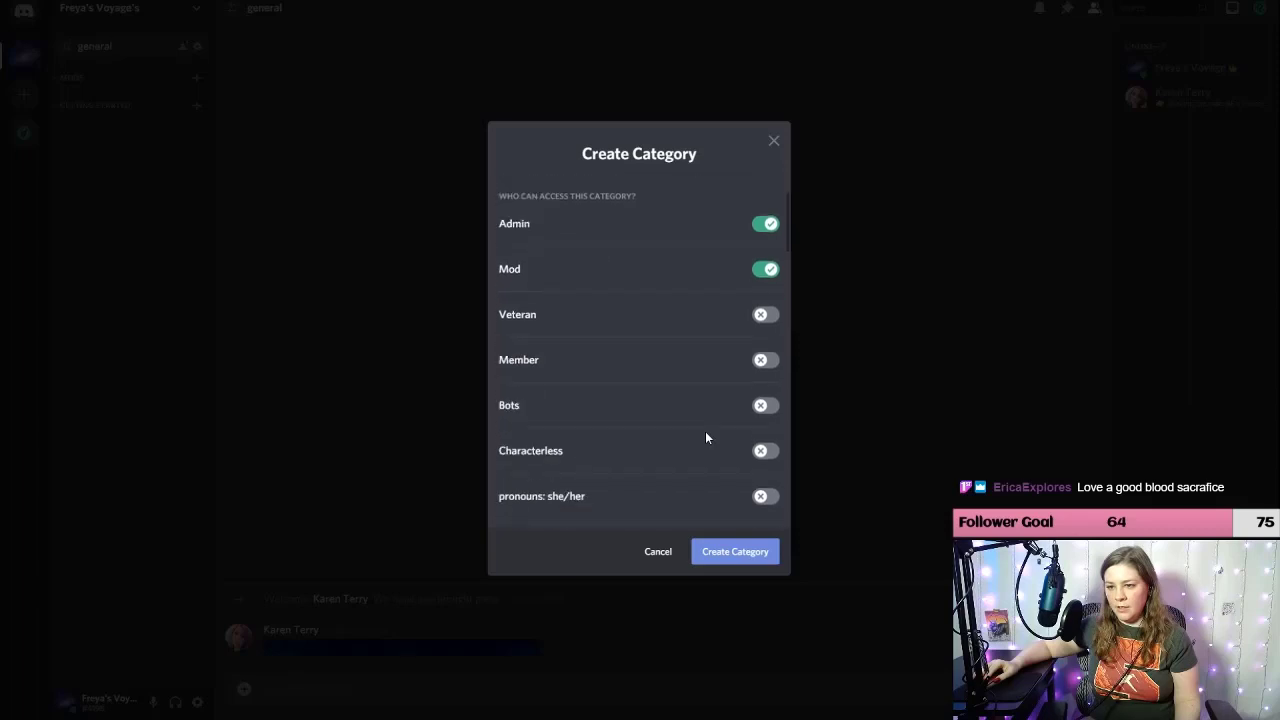
{"action": "scroll", "coordinate": [704, 425], "scroll_direction": "down", "scroll_amount": 3}
{"action": "scroll", "coordinate": [704, 425], "scroll_direction": "down", "scroll_amount": 1}
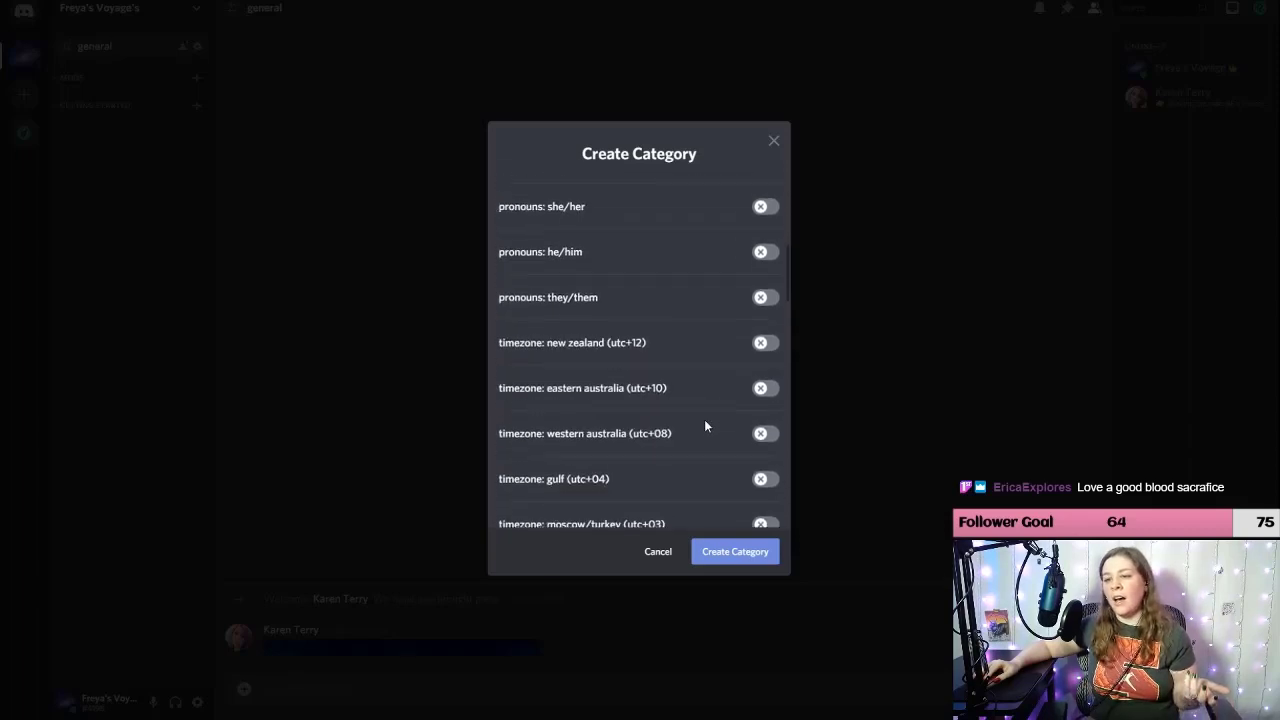
{"action": "scroll", "coordinate": [704, 425], "scroll_direction": "up", "scroll_amount": 9}
{"action": "scroll", "coordinate": [704, 425], "scroll_direction": "down", "scroll_amount": 5}
{"action": "scroll", "coordinate": [705, 426], "scroll_direction": "down", "scroll_amount": 20}
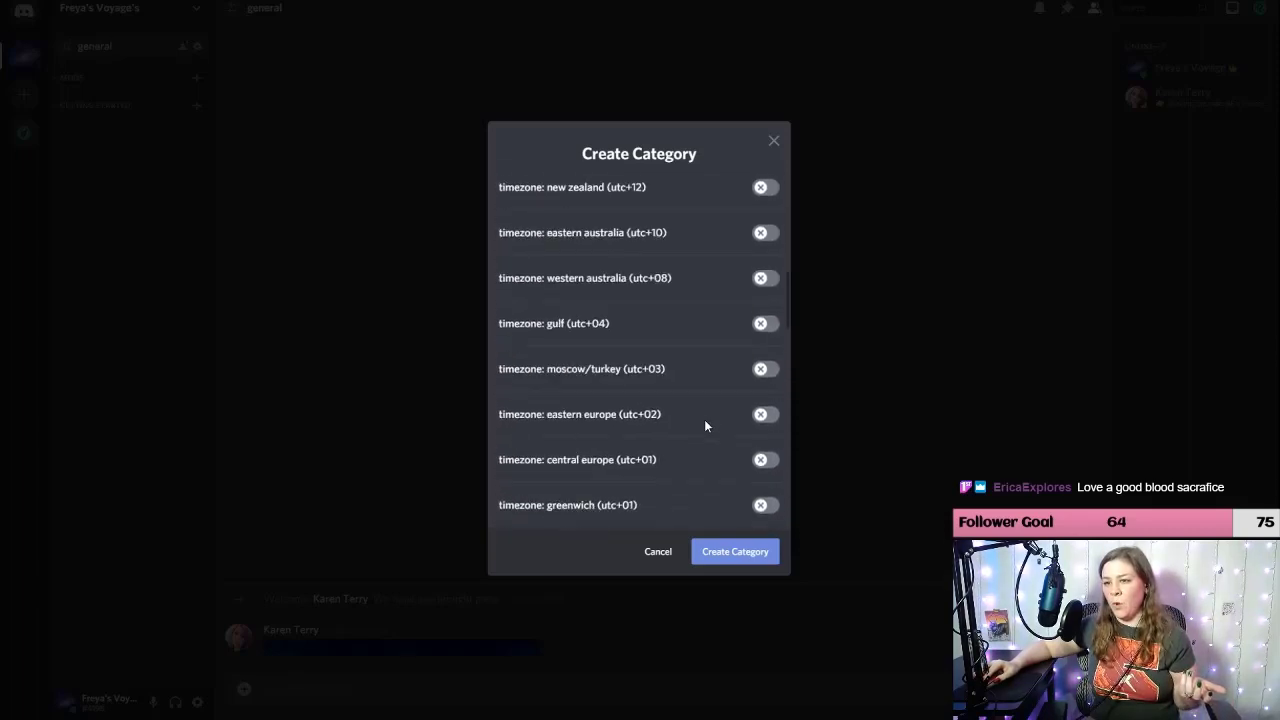
{"action": "scroll", "coordinate": [705, 426], "scroll_direction": "down", "scroll_amount": 5}
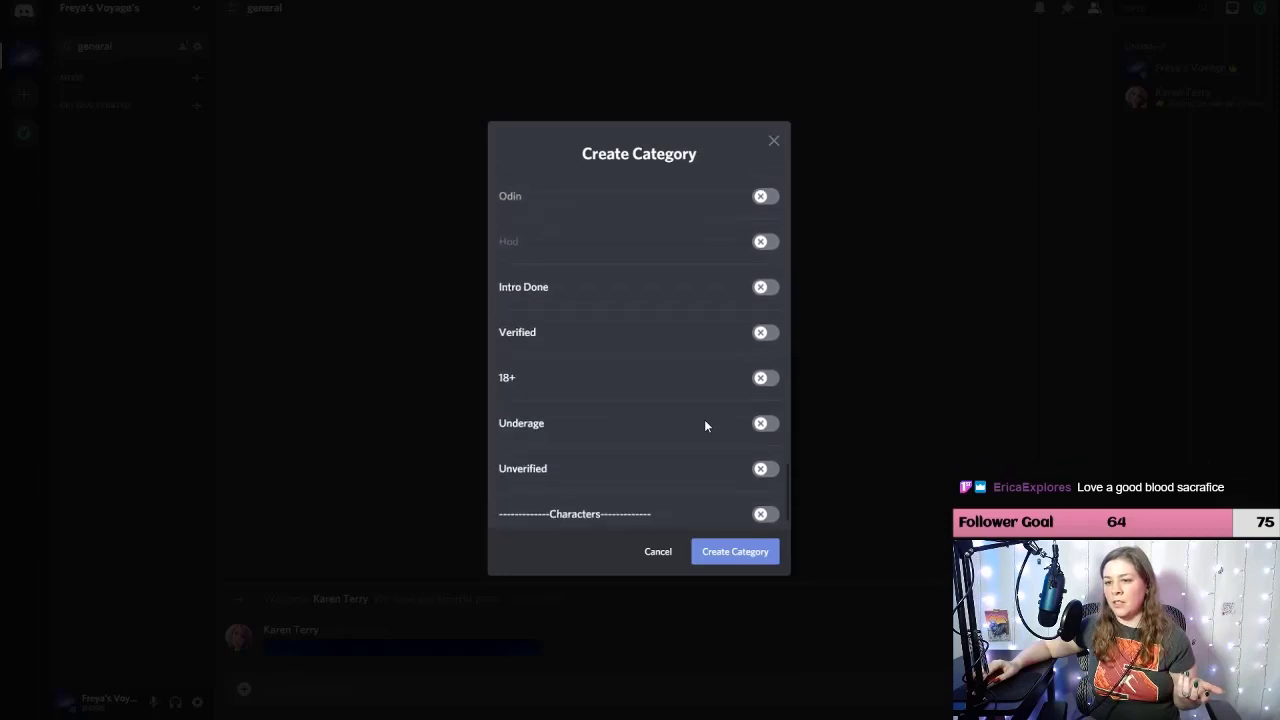
{"action": "left_click", "coordinate": [765, 308]}
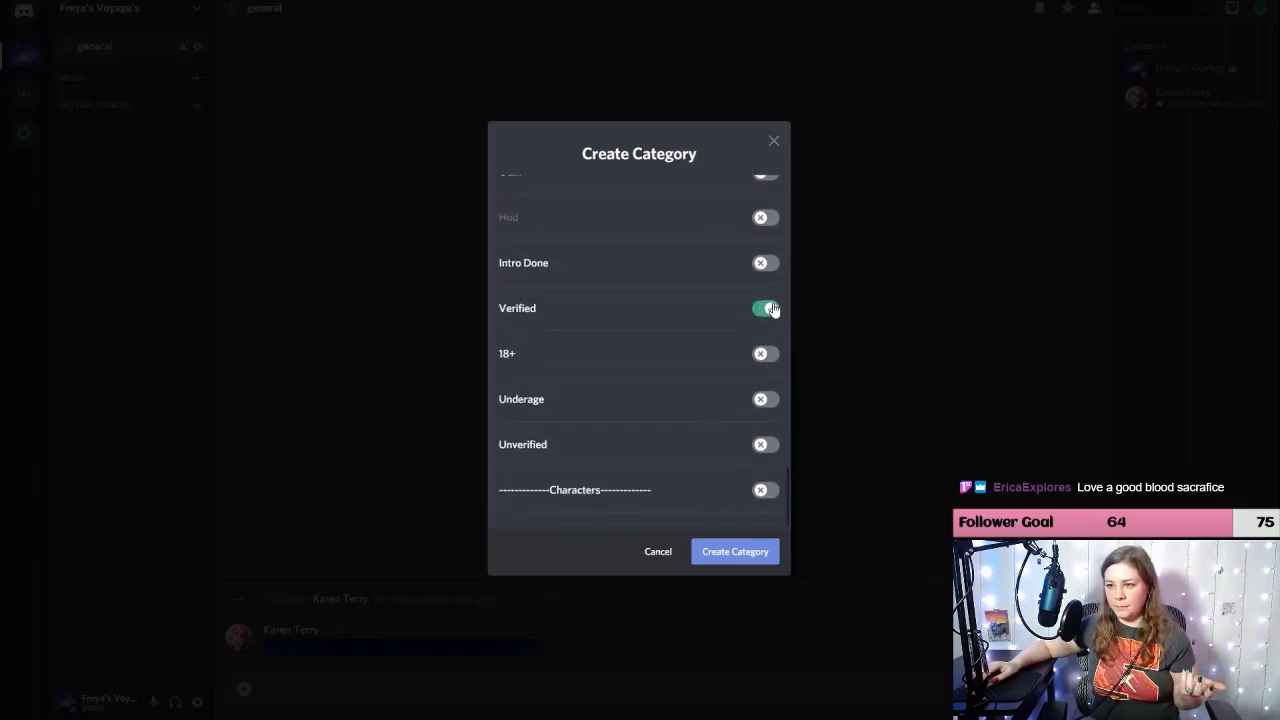
{"action": "scroll", "coordinate": [701, 430], "scroll_direction": "up", "scroll_amount": 5}
{"action": "scroll", "coordinate": [701, 433], "scroll_direction": "up", "scroll_amount": 20}
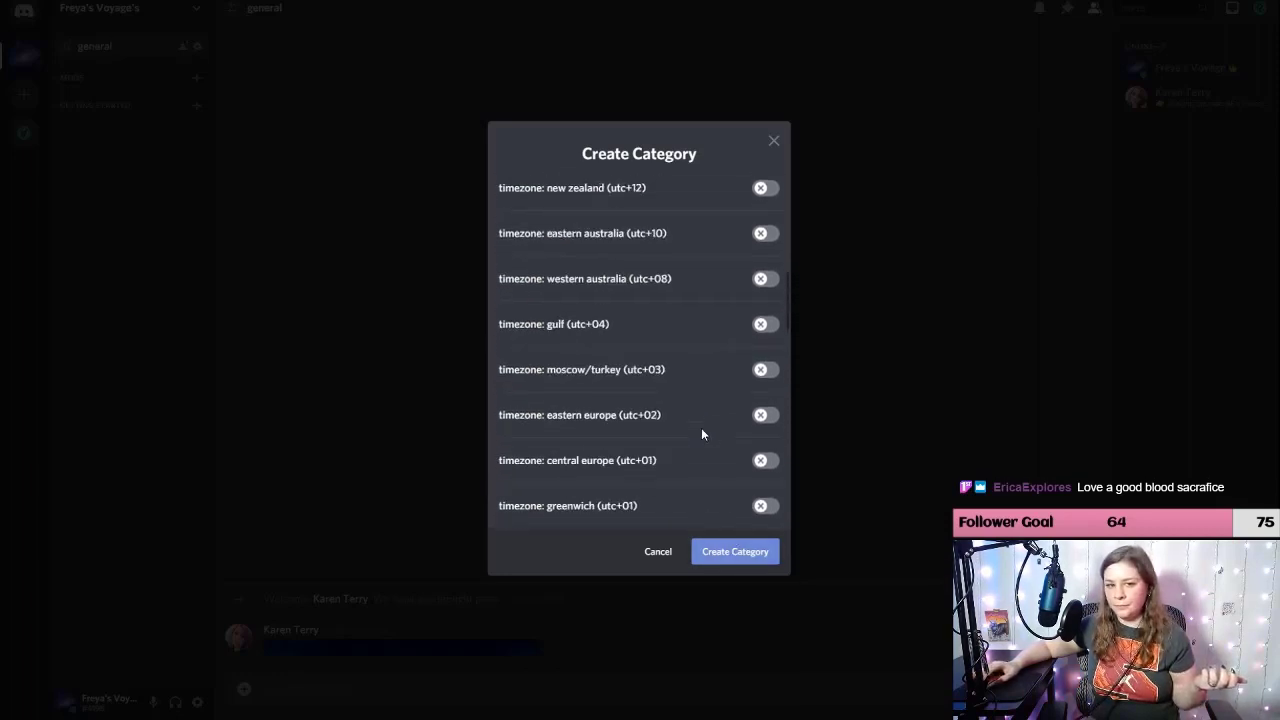
{"action": "left_click", "coordinate": [729, 553]}
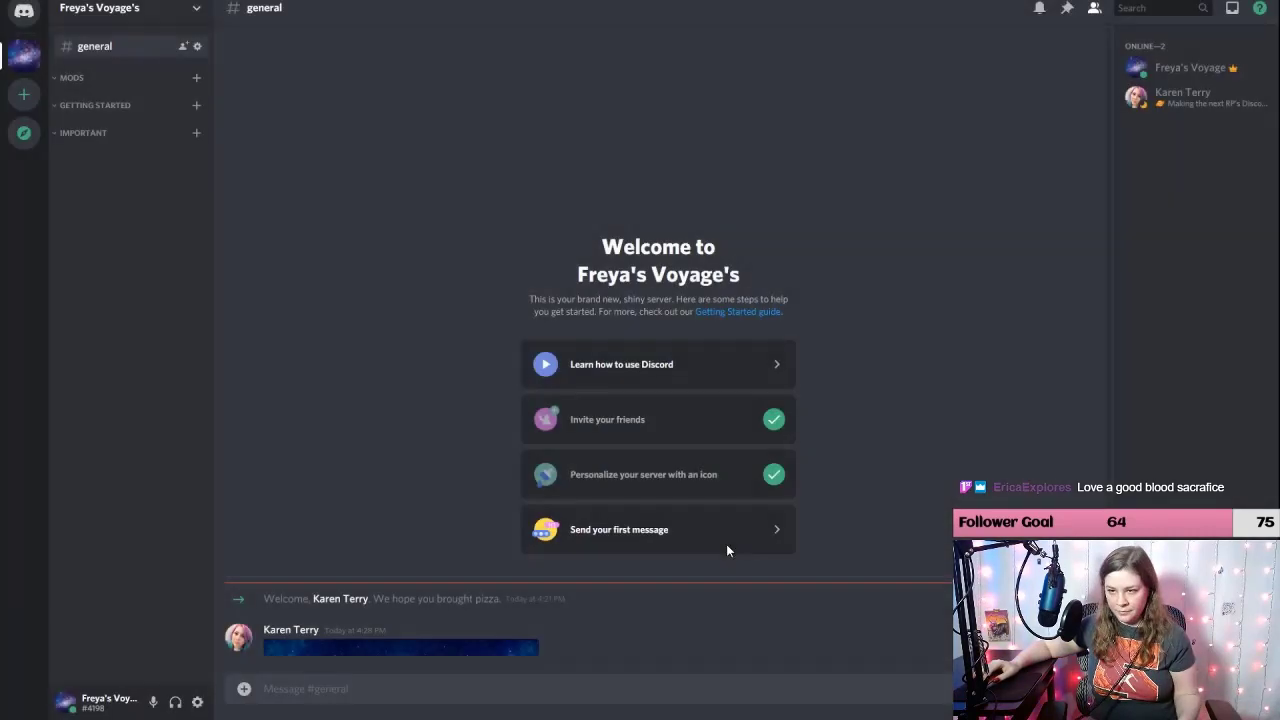
Step: In the important category's permissions, deny Send Messages for the Verified role
{"action": "right_click", "coordinate": [93, 134]}
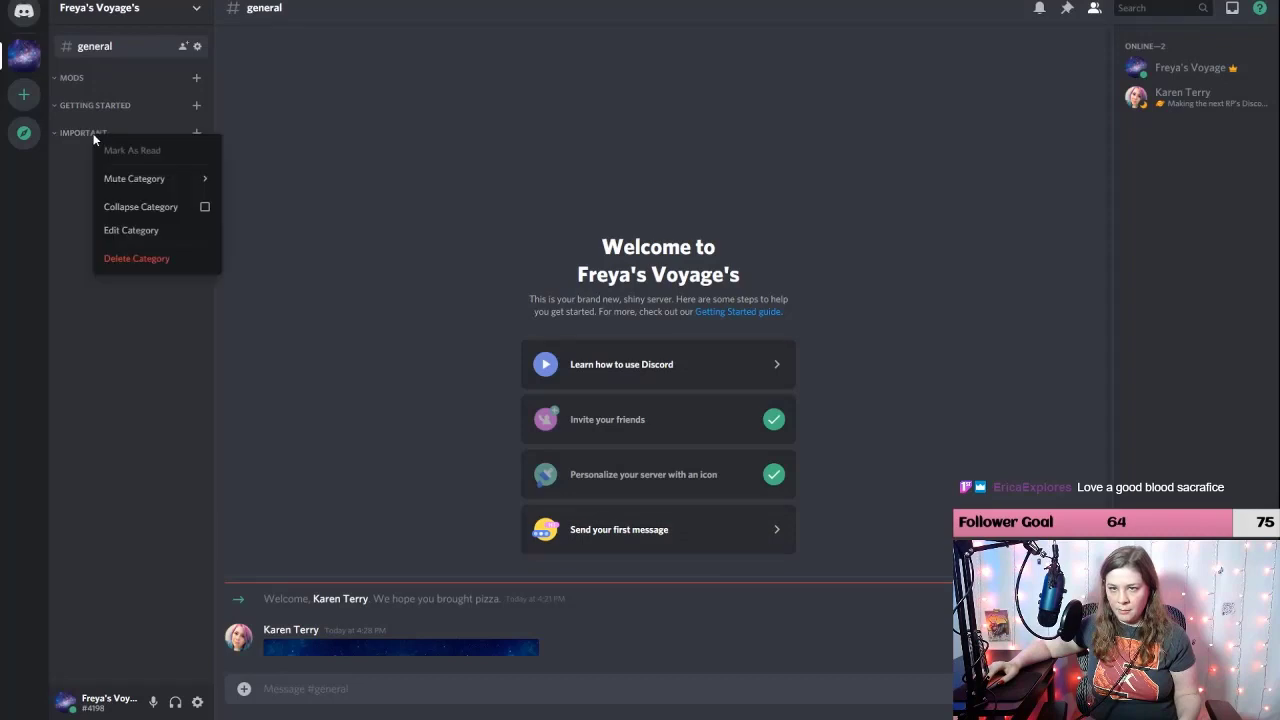
{"action": "left_click", "coordinate": [88, 140]}
{"action": "right_click", "coordinate": [90, 136]}
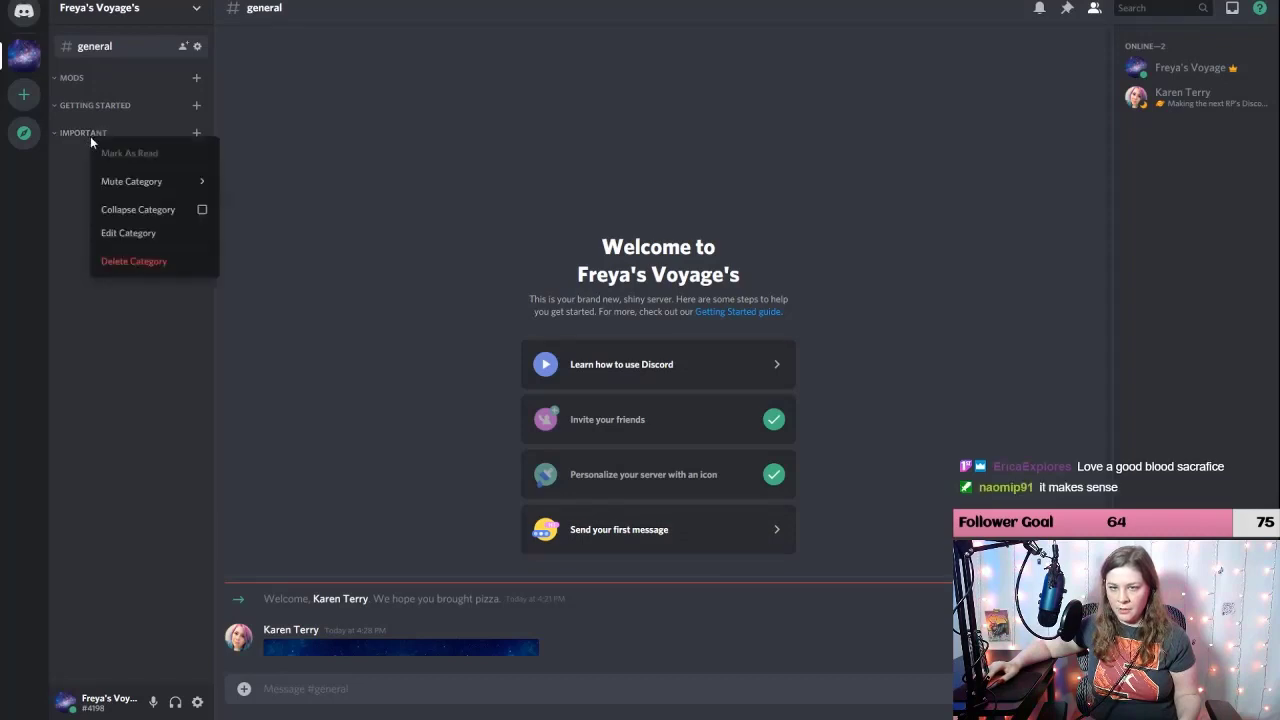
{"action": "left_click", "coordinate": [126, 230]}
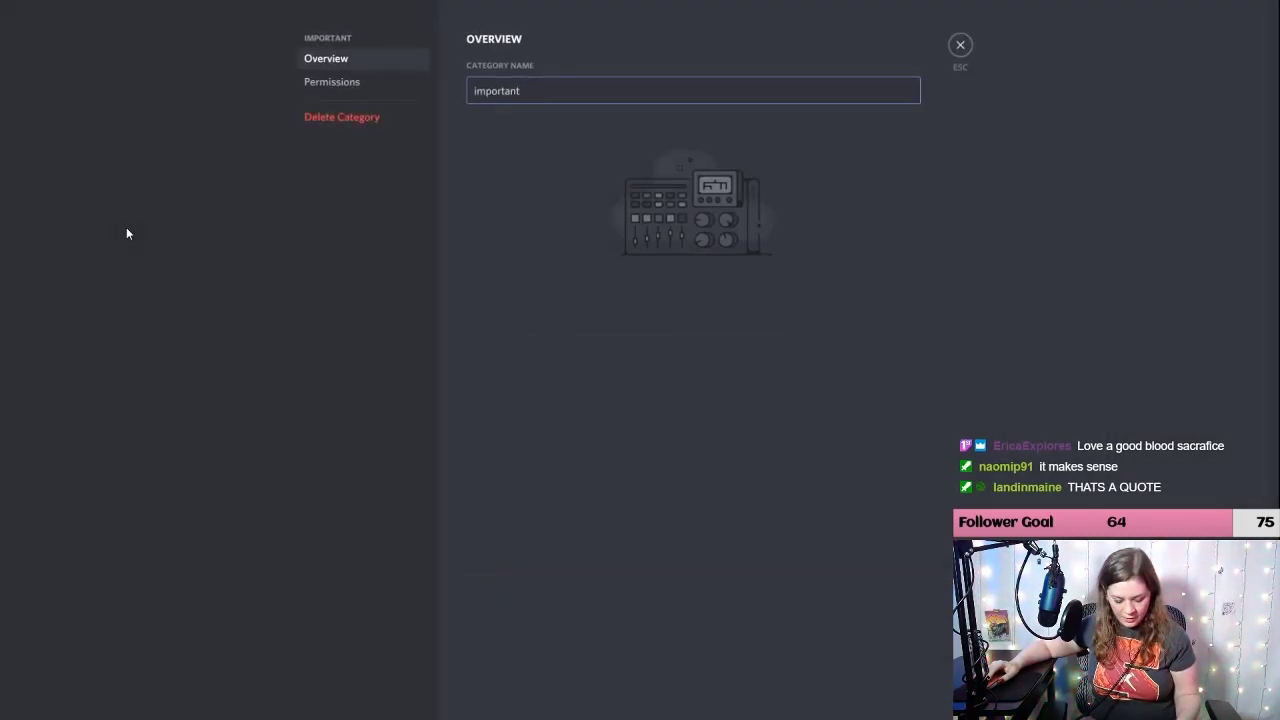
{"action": "left_click", "coordinate": [335, 86]}
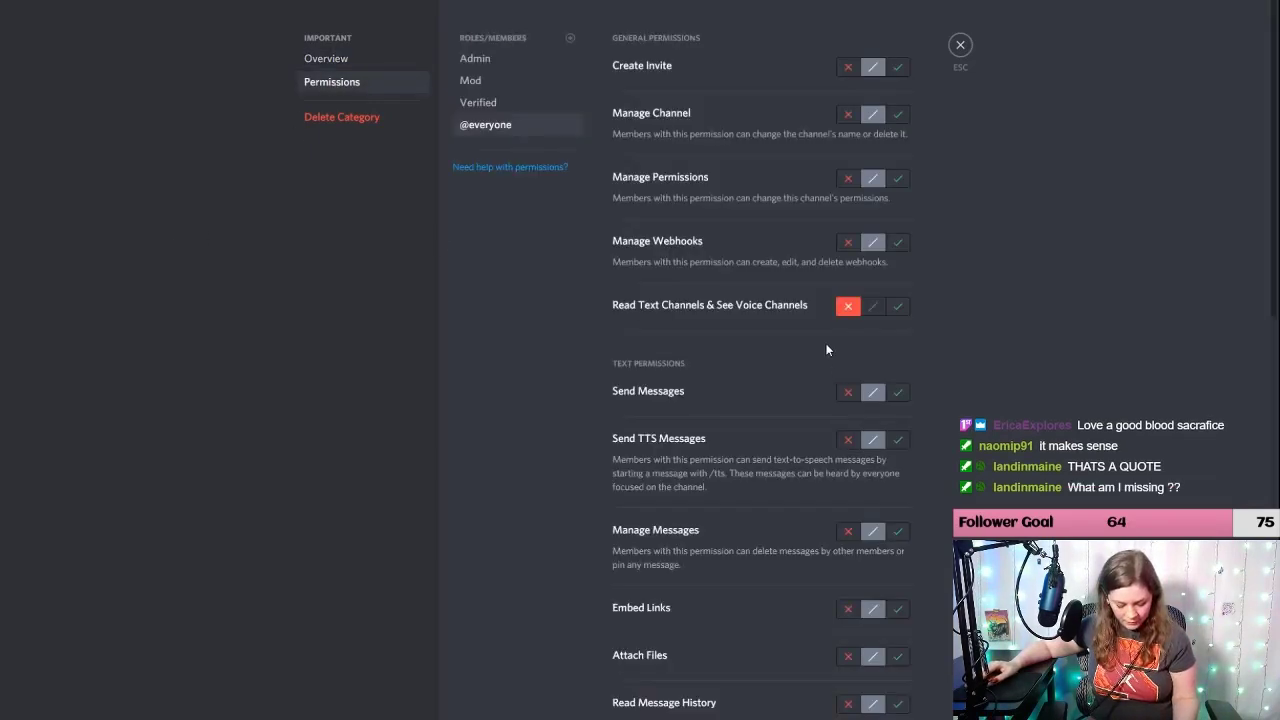
{"action": "left_click", "coordinate": [486, 104]}
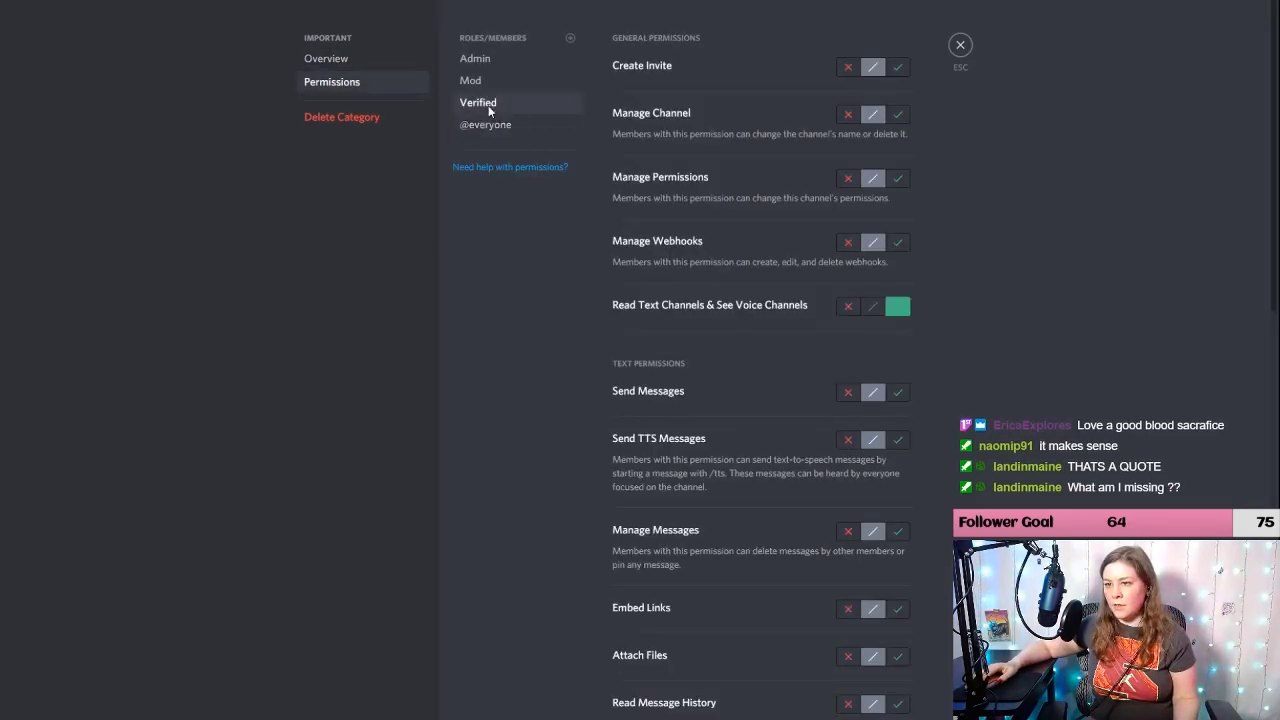
{"action": "left_click", "coordinate": [848, 393]}
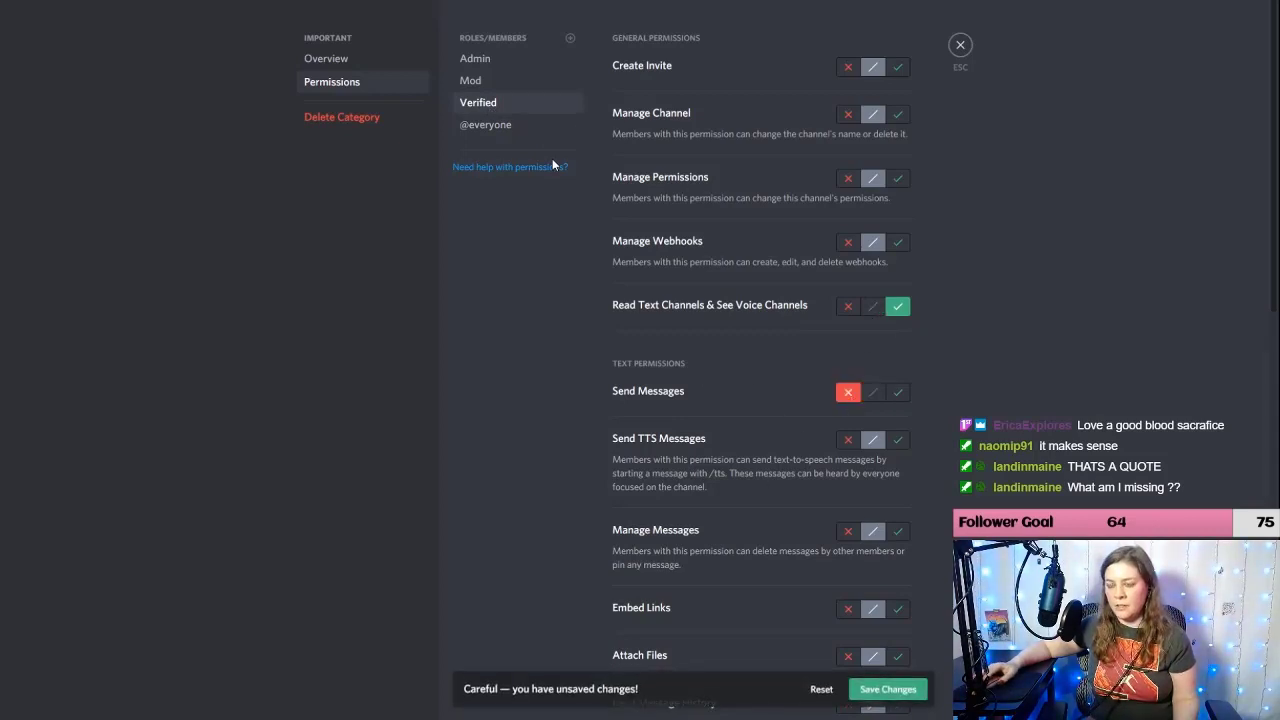
Step: Allow Send Messages for the Mod and Admin roles in the important category, save the changes and leave its settings
{"action": "left_click", "coordinate": [500, 84]}
{"action": "left_click", "coordinate": [898, 392]}
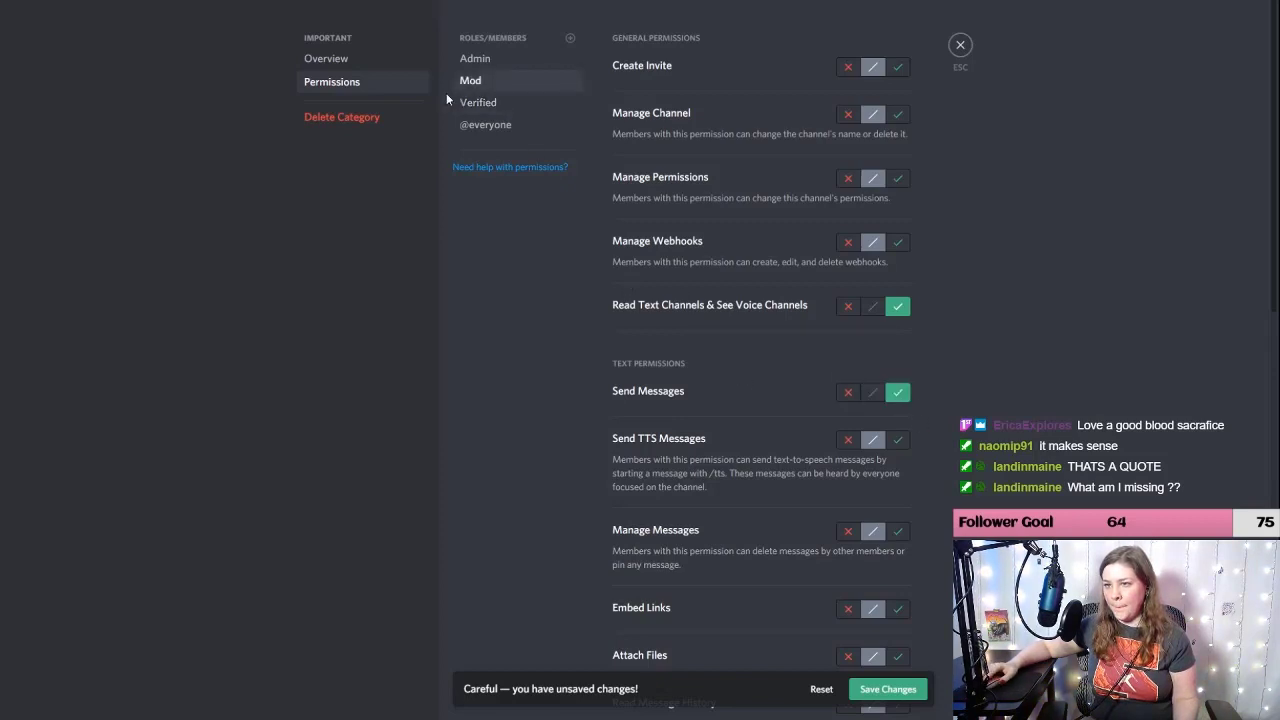
{"action": "left_click", "coordinate": [501, 62]}
{"action": "left_click", "coordinate": [898, 393]}
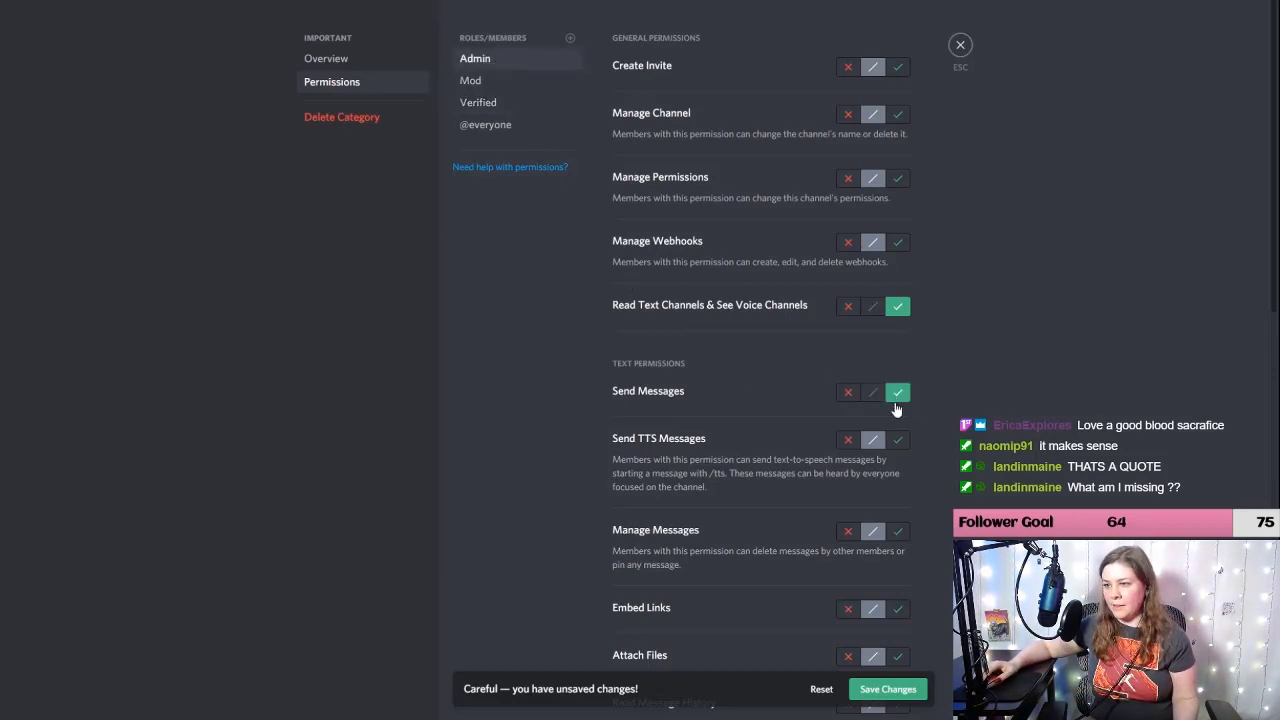
{"action": "left_click", "coordinate": [899, 688]}
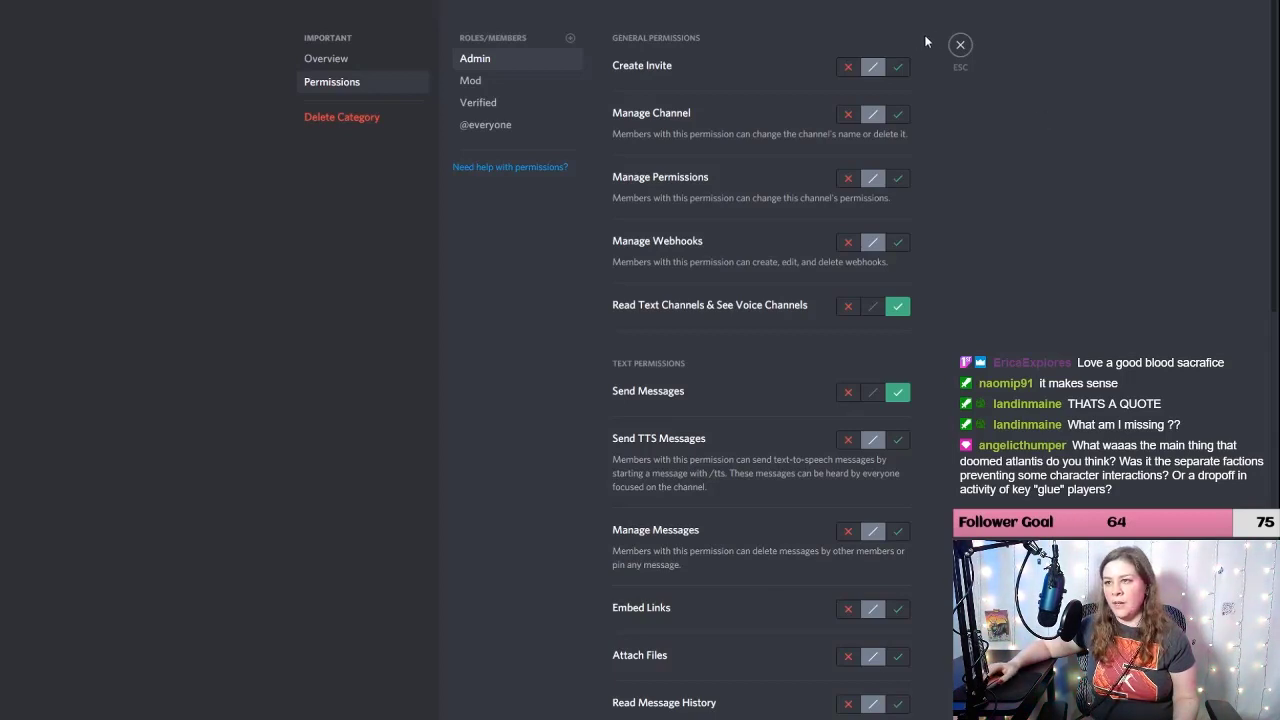
{"action": "left_click", "coordinate": [958, 47]}
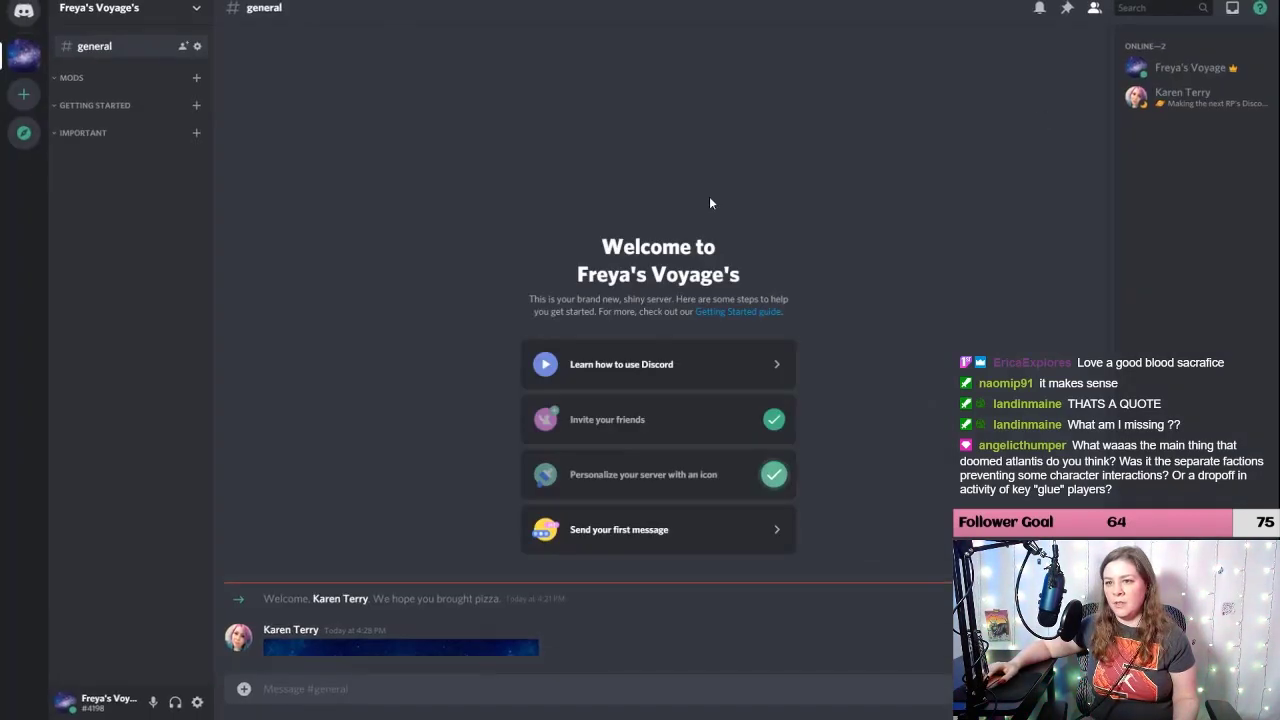
Step: Create a new category named announcements without making it private
{"action": "right_click", "coordinate": [97, 211]}
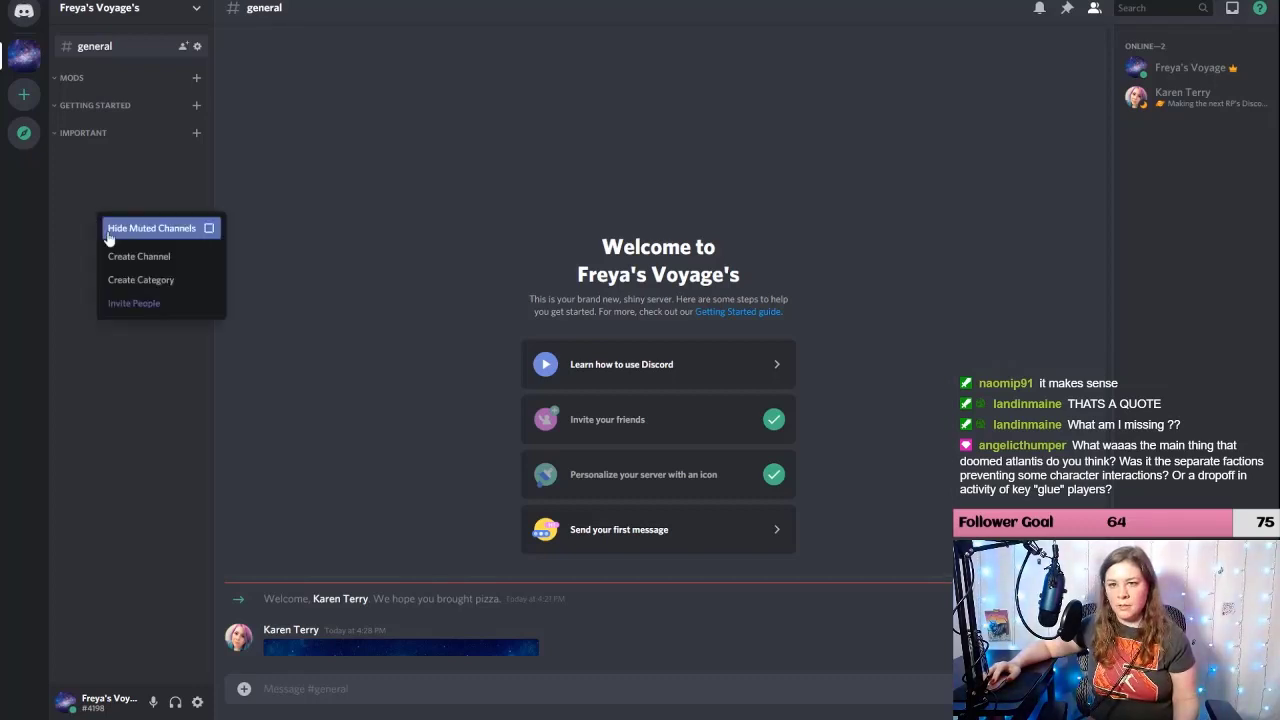
{"action": "left_click", "coordinate": [124, 282]}
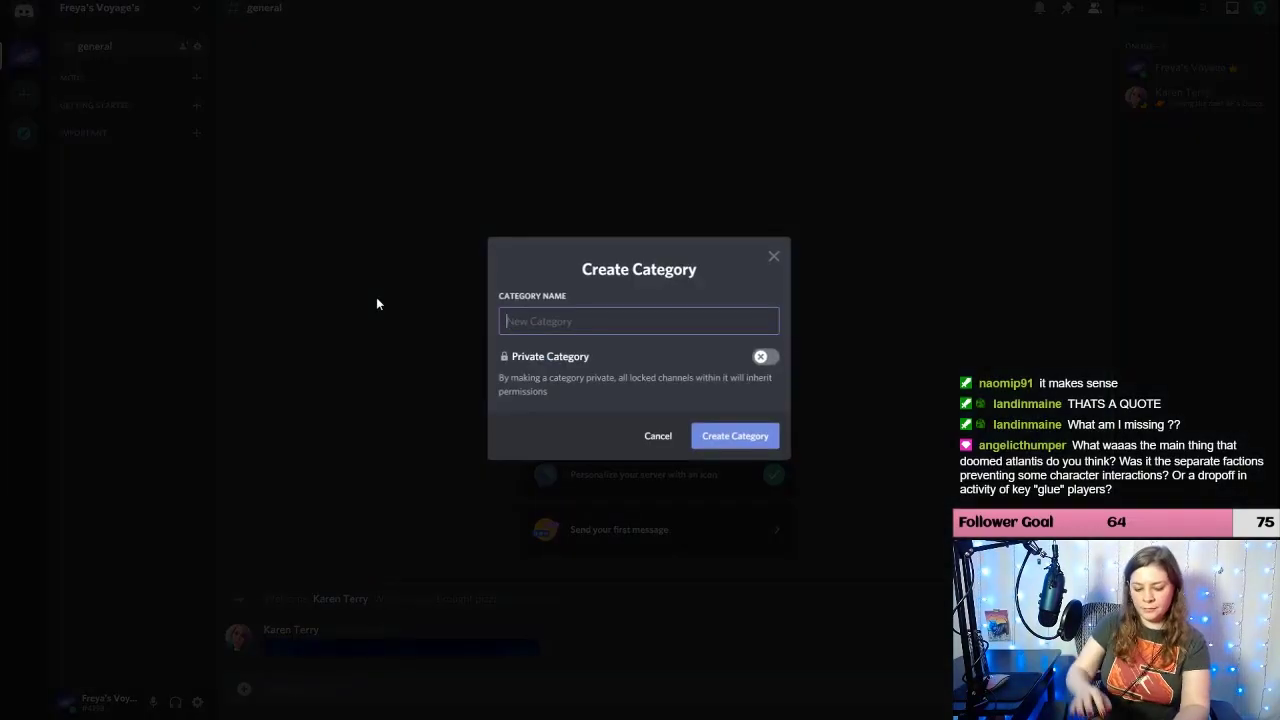
{"action": "type", "text": "announcements"}
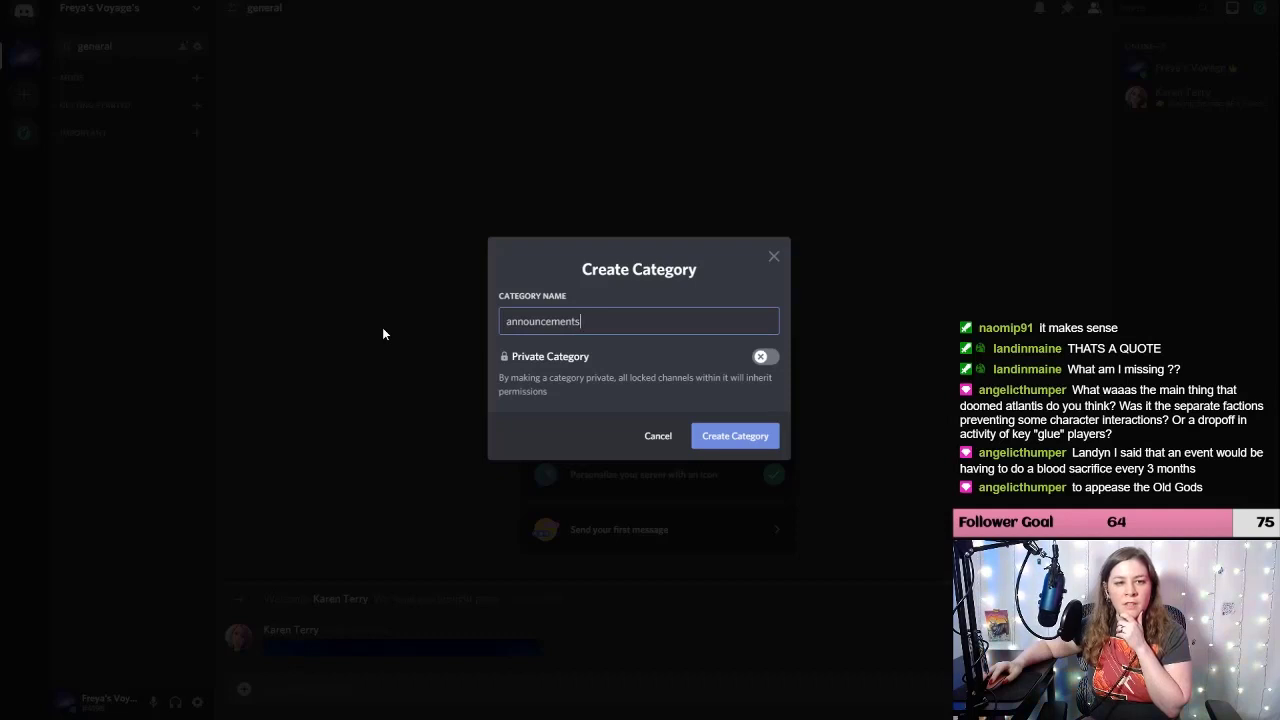
{"action": "left_click", "coordinate": [752, 443]}
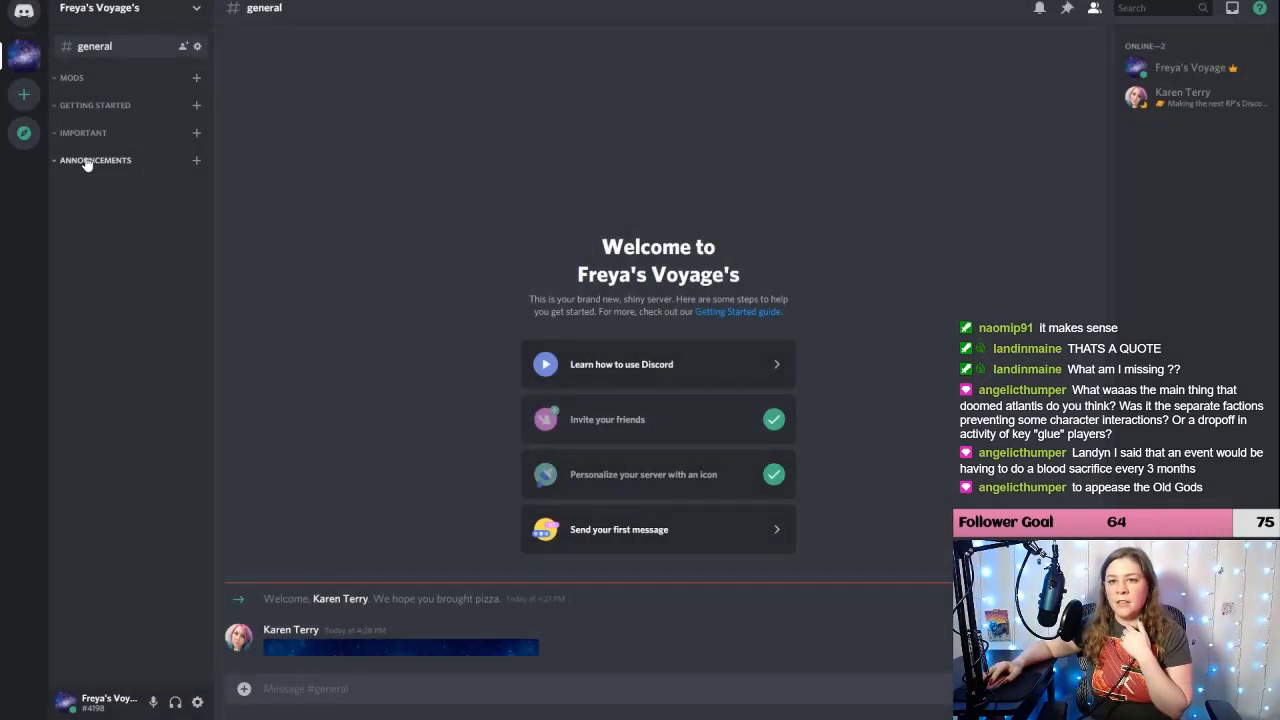
Step: Review the permissions of the announcements category and delete the category
{"action": "right_click", "coordinate": [88, 162]}
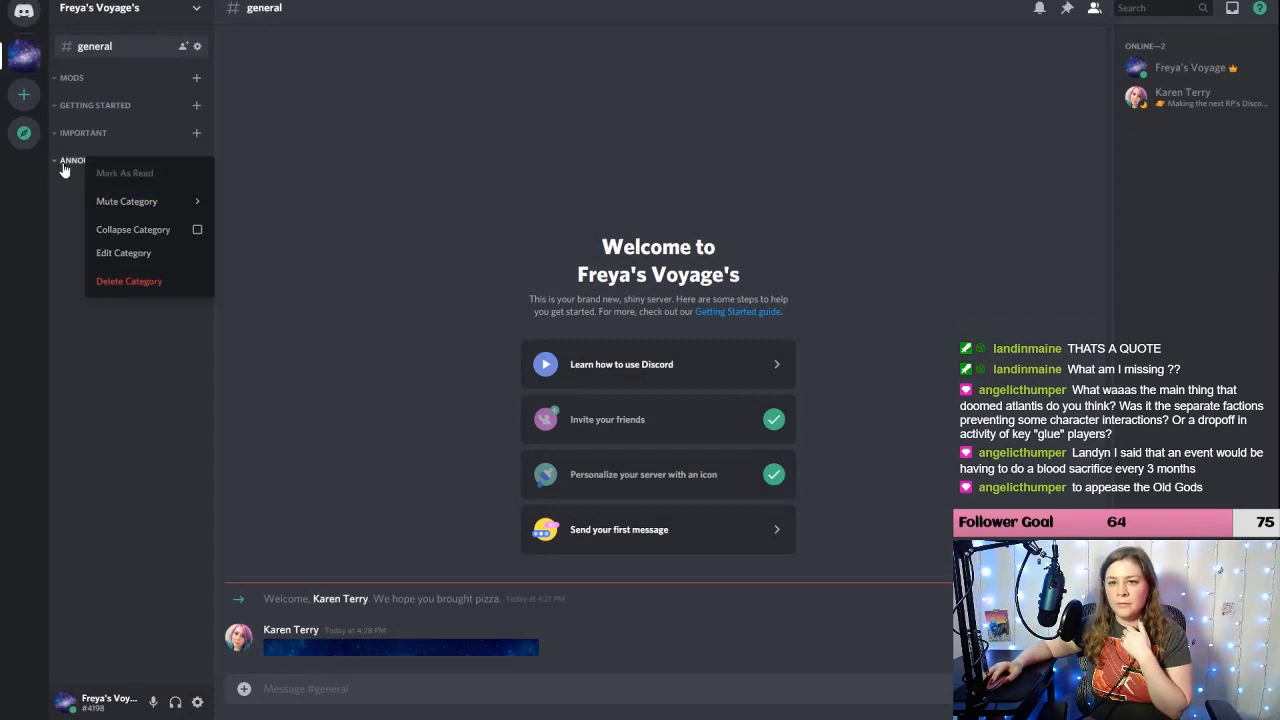
{"action": "left_click", "coordinate": [63, 168]}
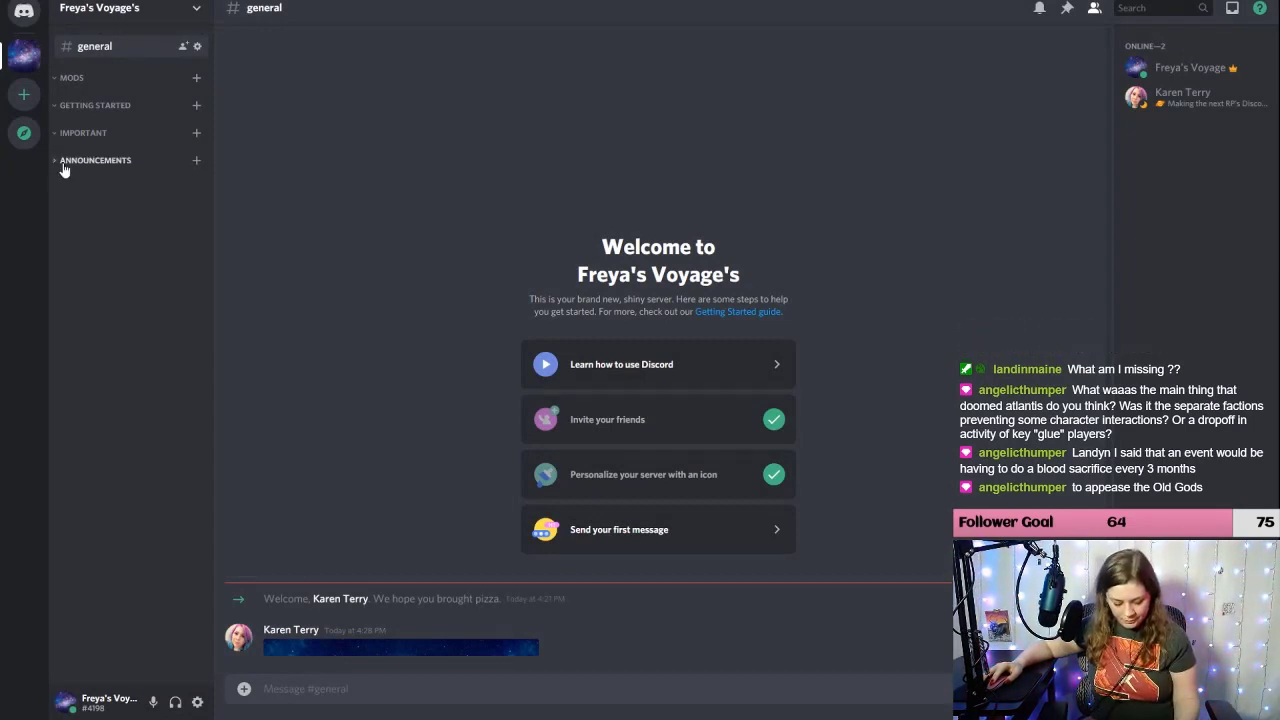
{"action": "right_click", "coordinate": [75, 163]}
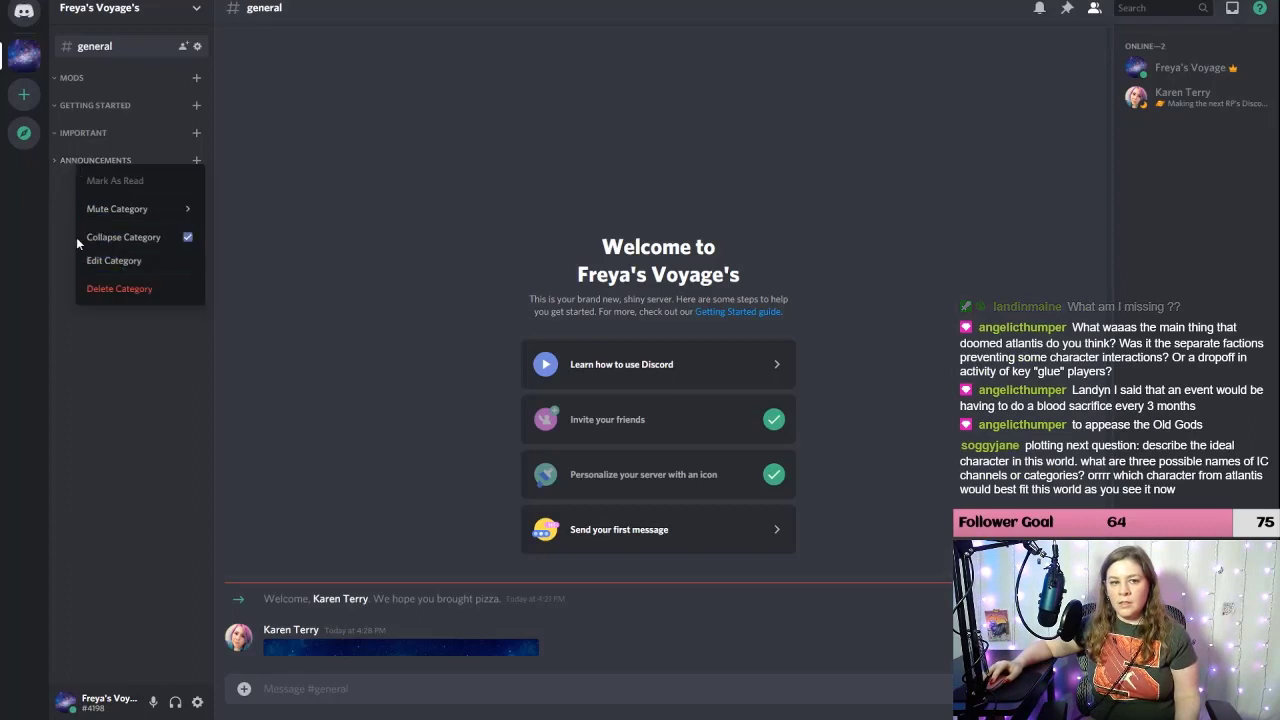
{"action": "left_click", "coordinate": [108, 261]}
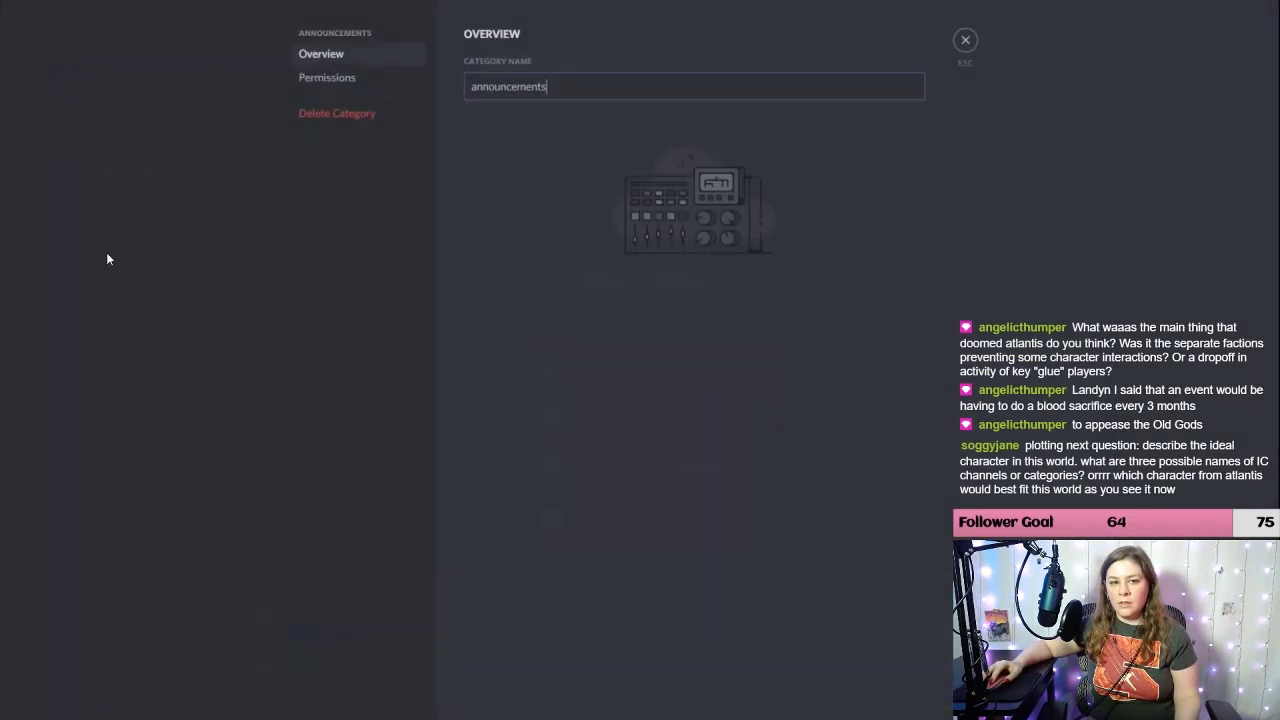
{"action": "left_click", "coordinate": [316, 86]}
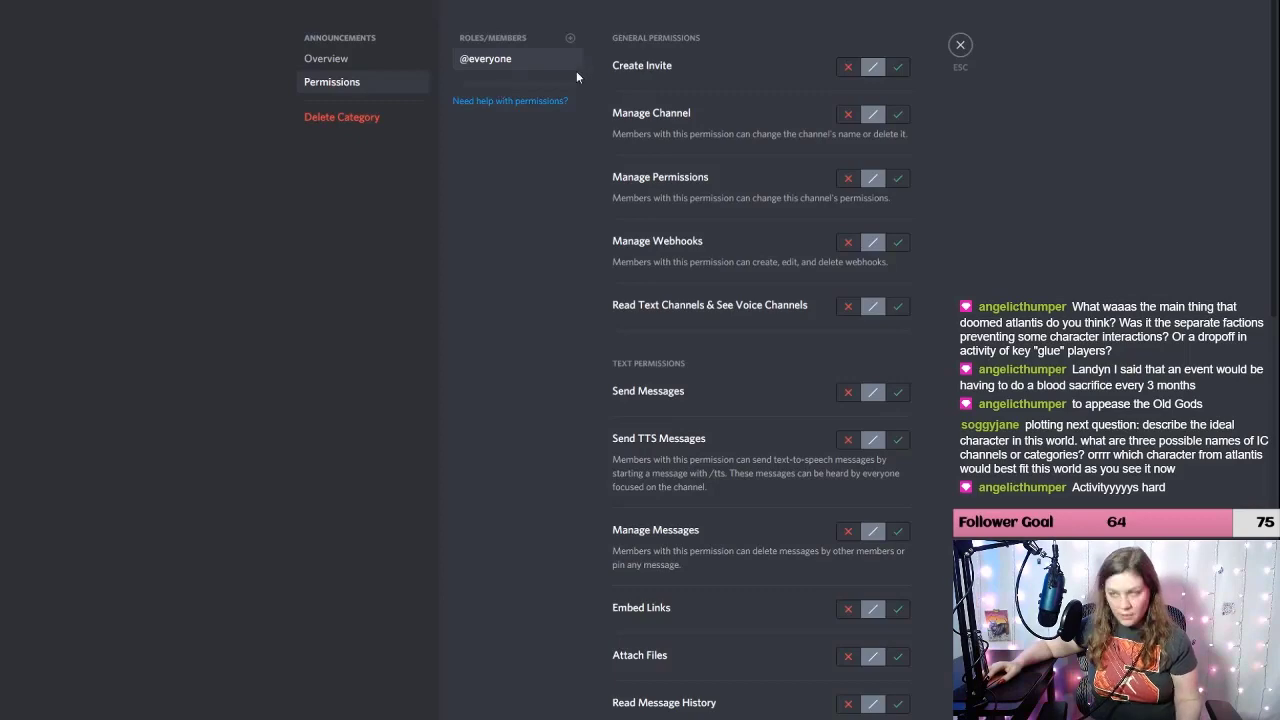
{"action": "left_click", "coordinate": [960, 45]}
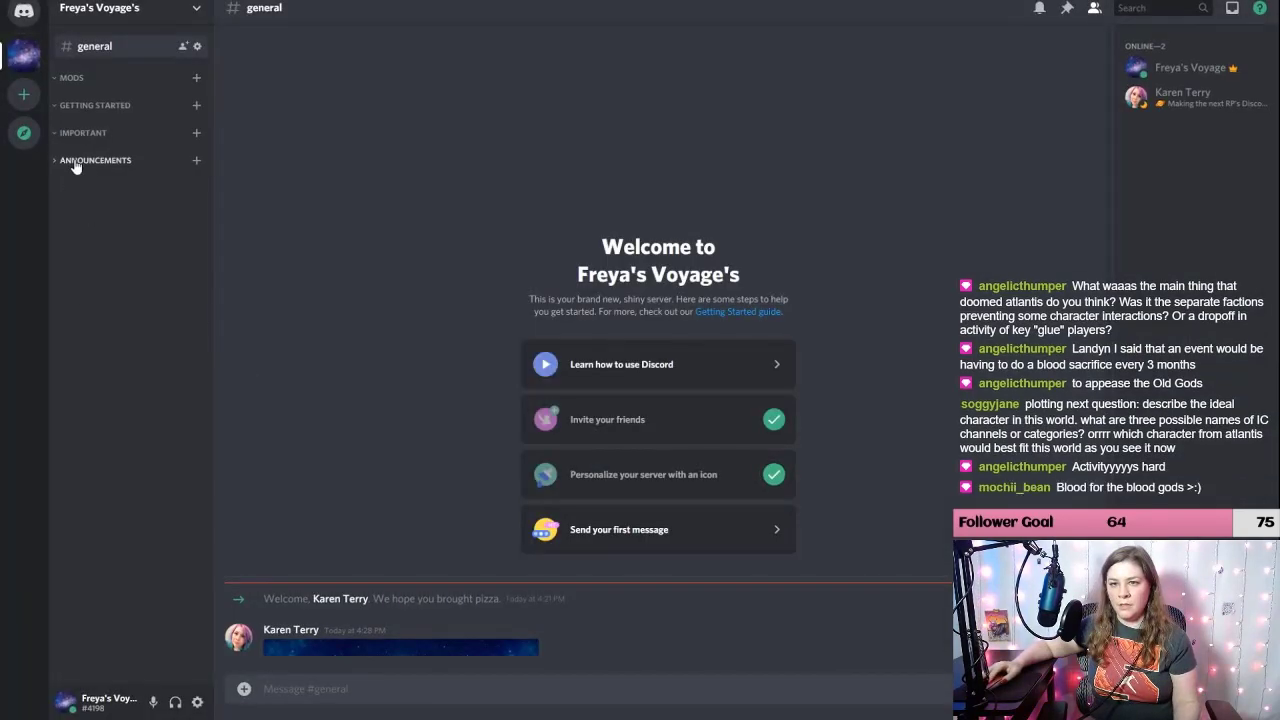
{"action": "right_click", "coordinate": [77, 160]}
{"action": "left_click", "coordinate": [108, 257]}
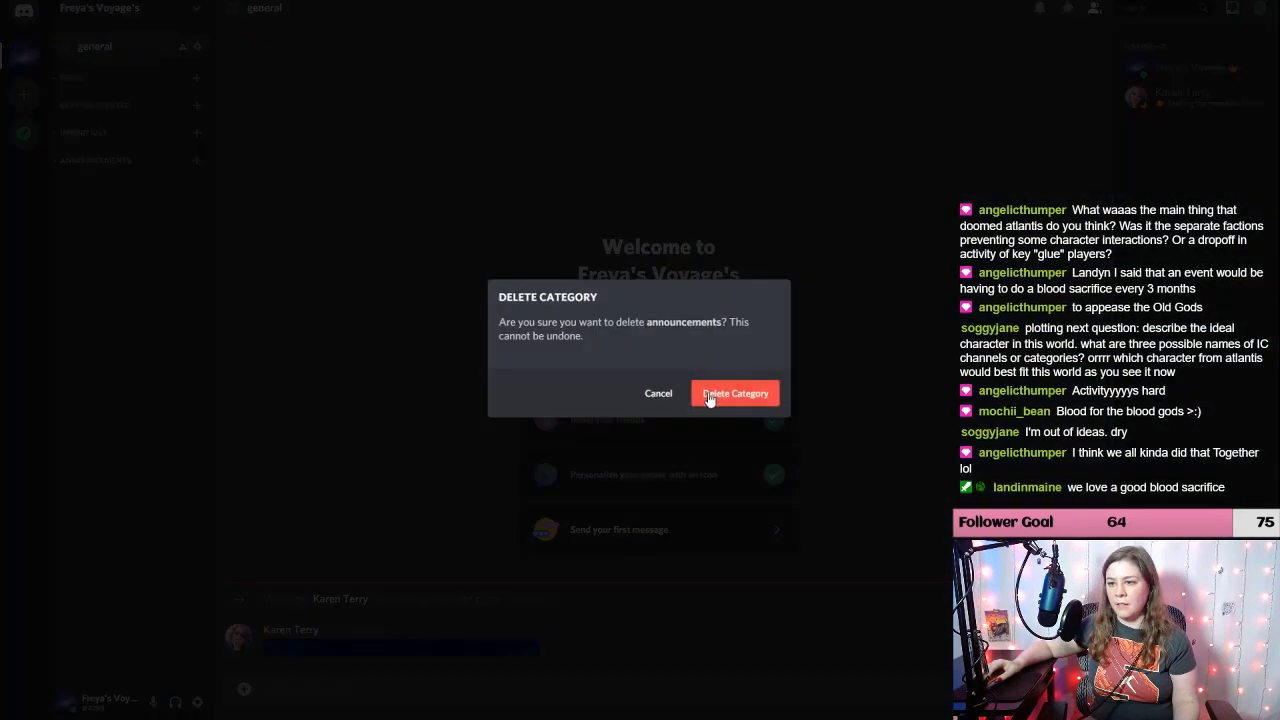
{"action": "left_click", "coordinate": [712, 397]}
Step: Set up a new category named announcements and make it private
{"action": "right_click", "coordinate": [124, 231]}
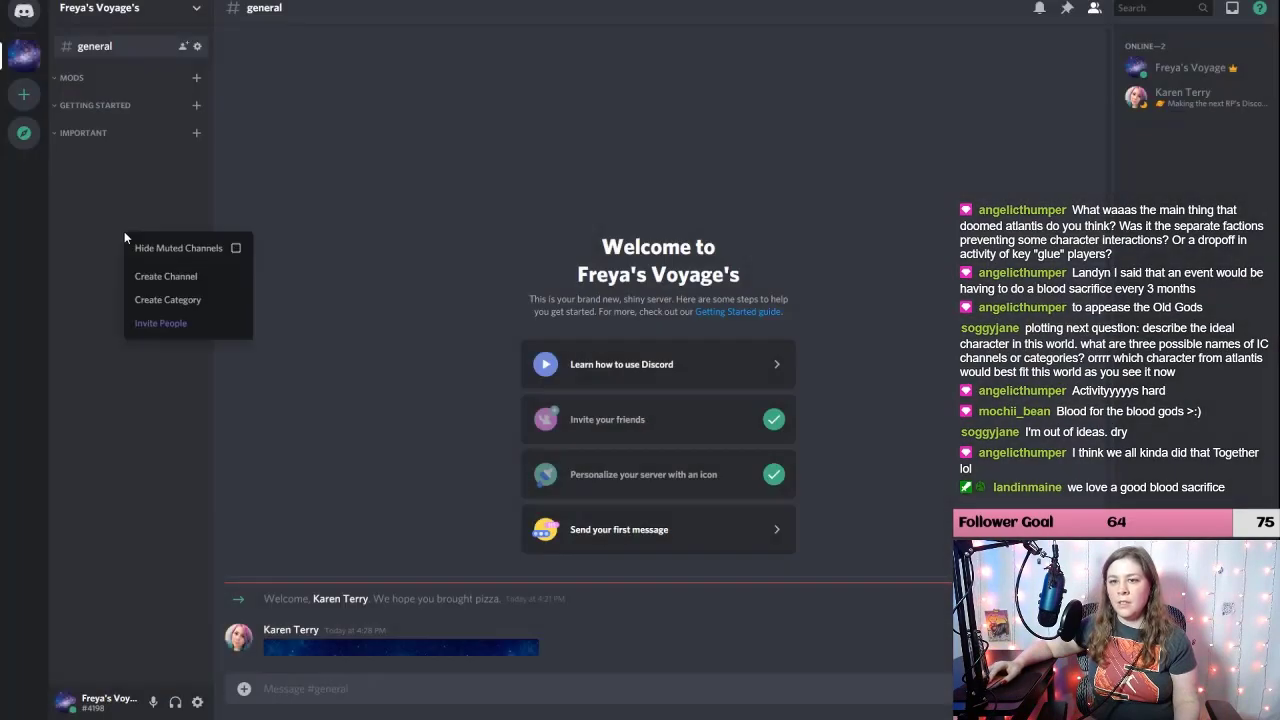
{"action": "left_click", "coordinate": [150, 300]}
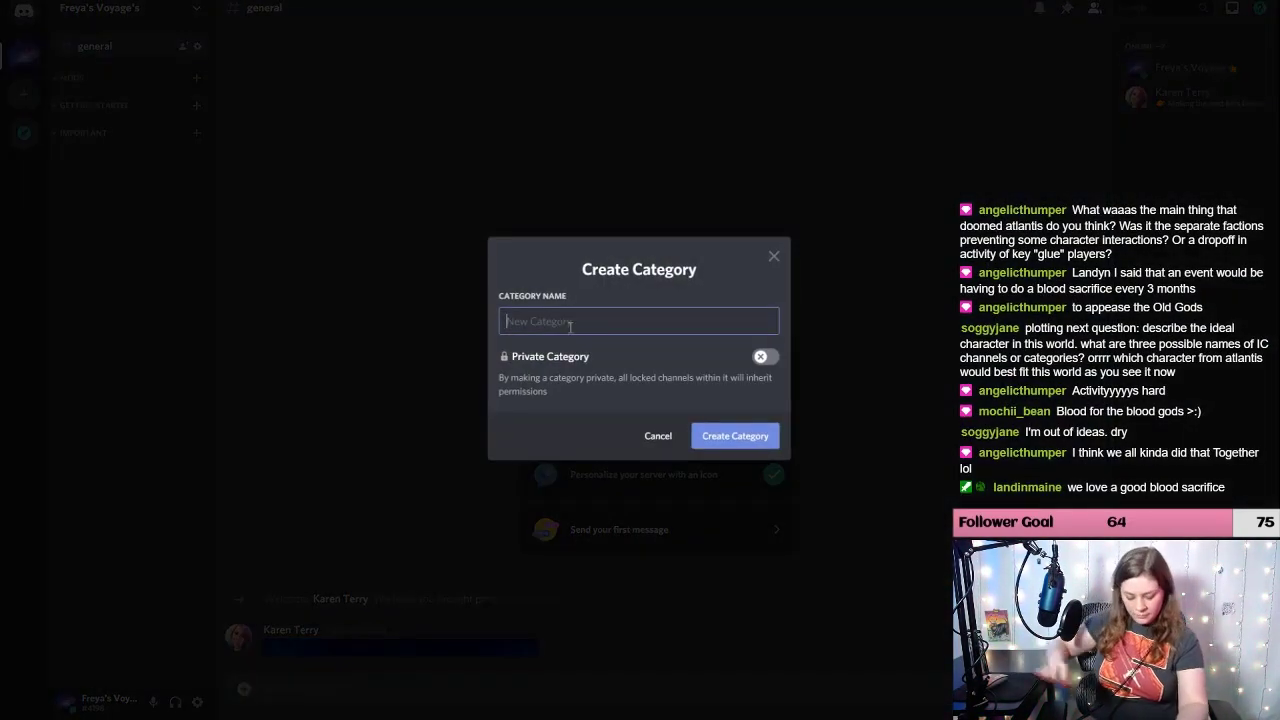
{"action": "type", "text": "announcements"}
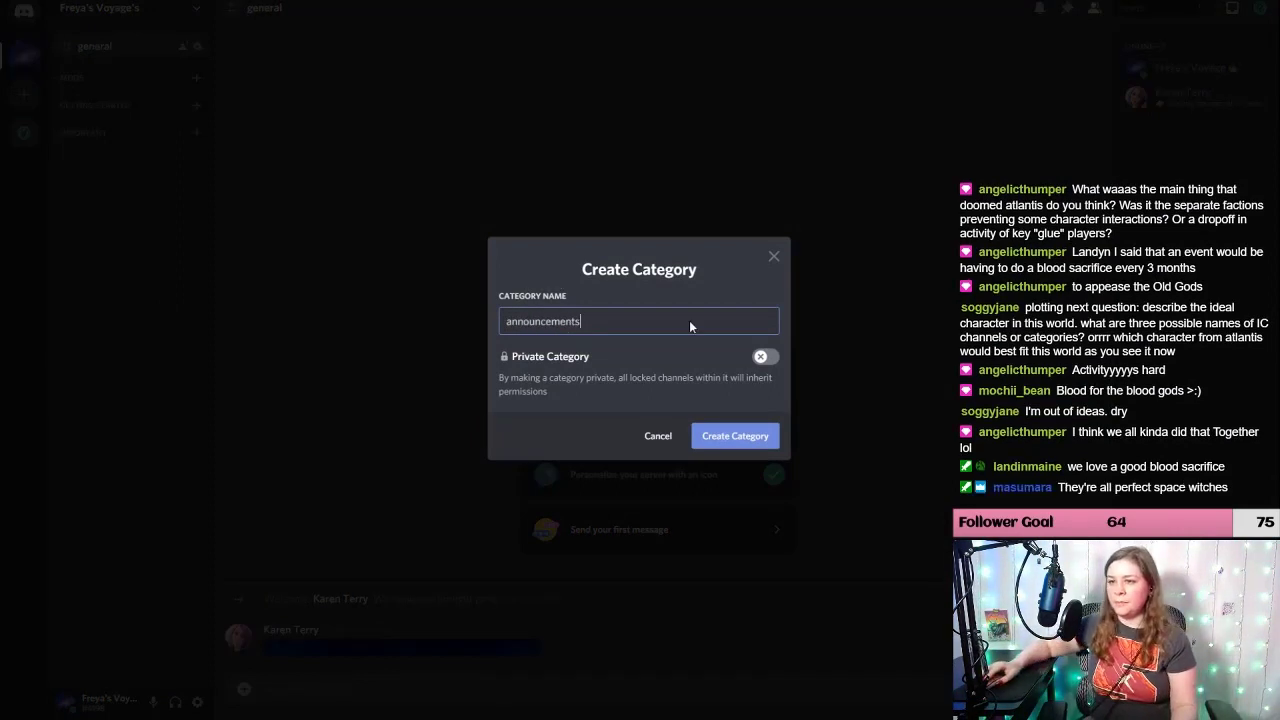
{"action": "left_click", "coordinate": [762, 356]}
Step: Grant the Admin, Mod and Verified roles access to the announcements category and create it
{"action": "left_click", "coordinate": [766, 329]}
{"action": "left_click", "coordinate": [766, 374]}
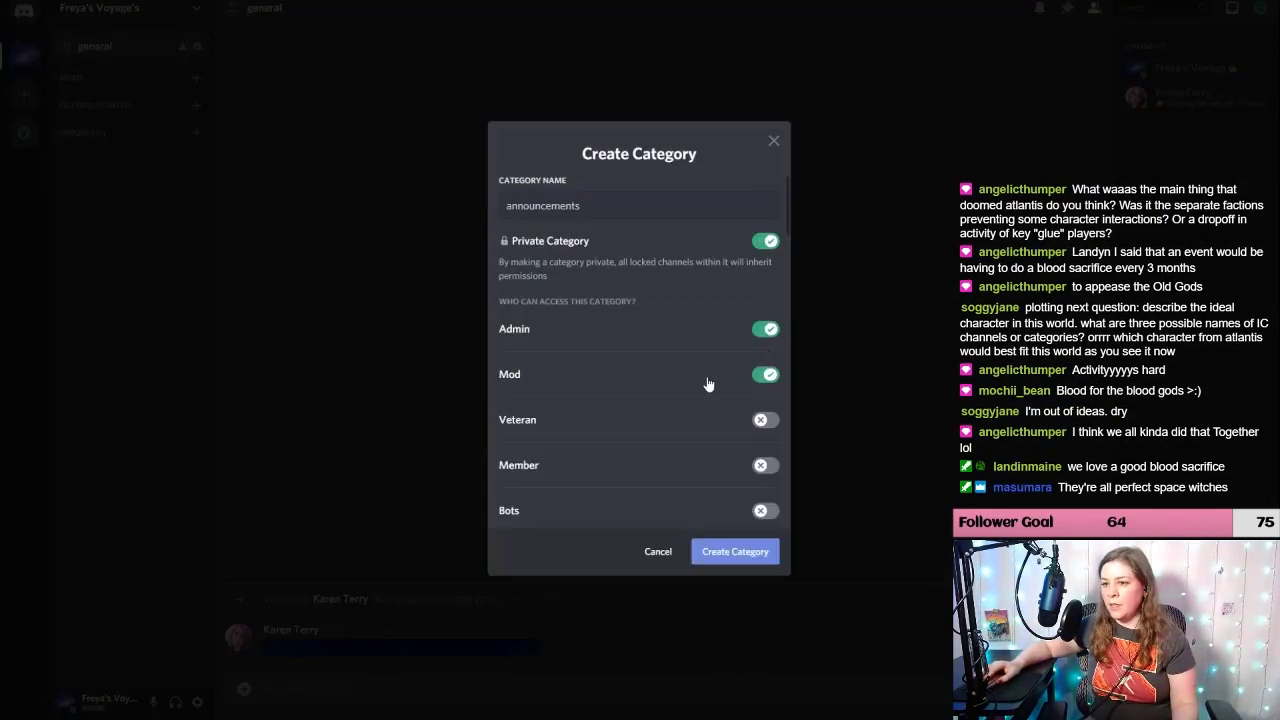
{"action": "scroll", "coordinate": [728, 410], "scroll_direction": "down", "scroll_amount": 5}
{"action": "scroll", "coordinate": [728, 411], "scroll_direction": "down", "scroll_amount": 15}
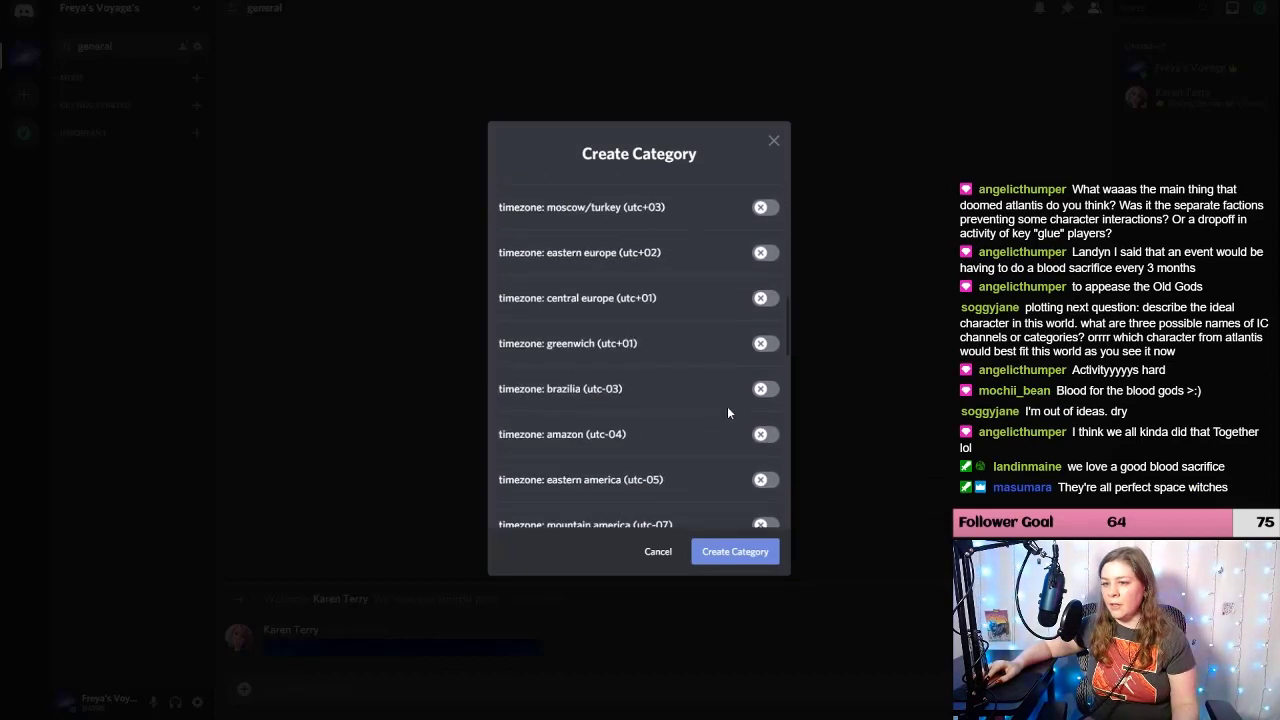
{"action": "scroll", "coordinate": [727, 412], "scroll_direction": "down", "scroll_amount": 3}
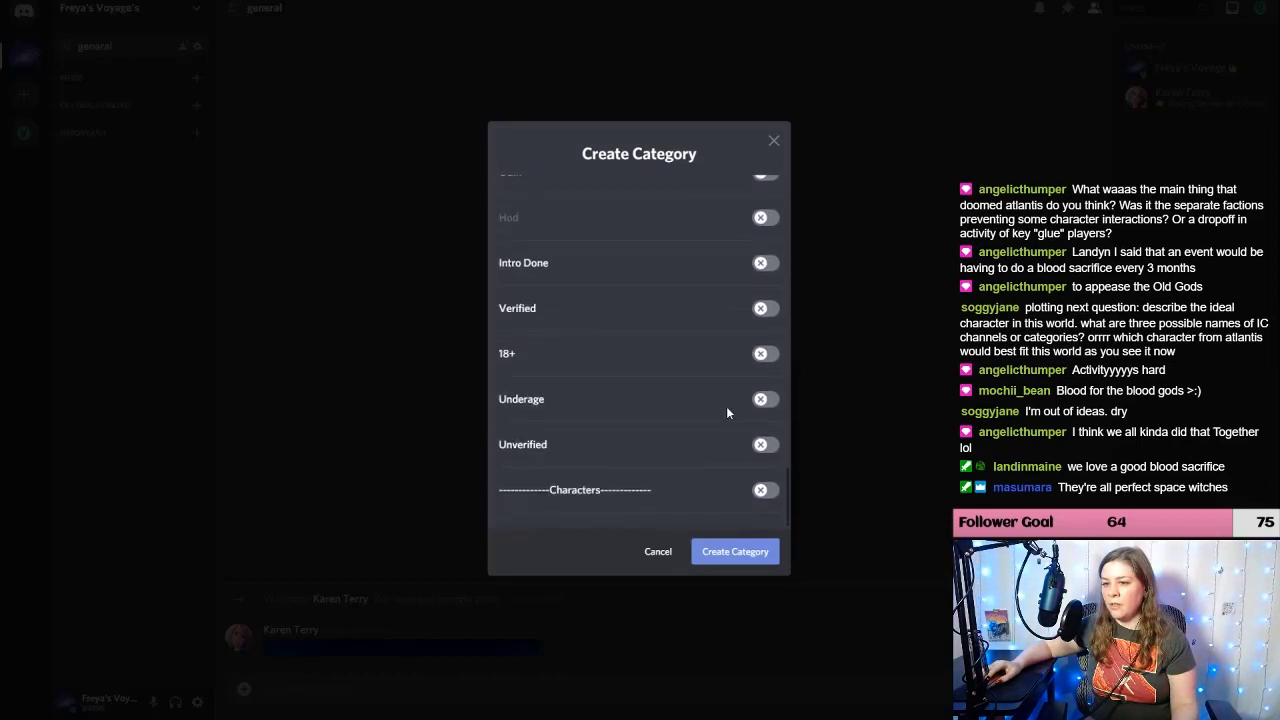
{"action": "left_click", "coordinate": [764, 310]}
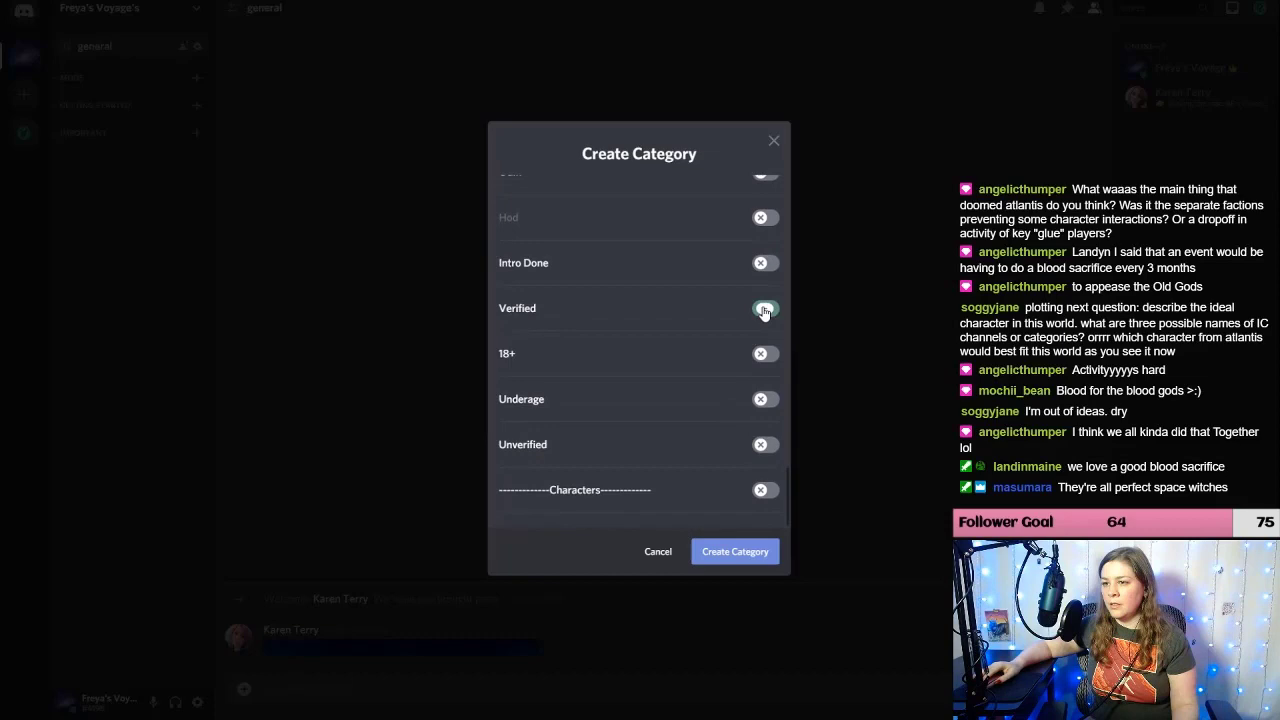
{"action": "left_click", "coordinate": [734, 551]}
Step: In the announcements category's permissions, deny Send Messages for the Verified role
{"action": "right_click", "coordinate": [97, 159]}
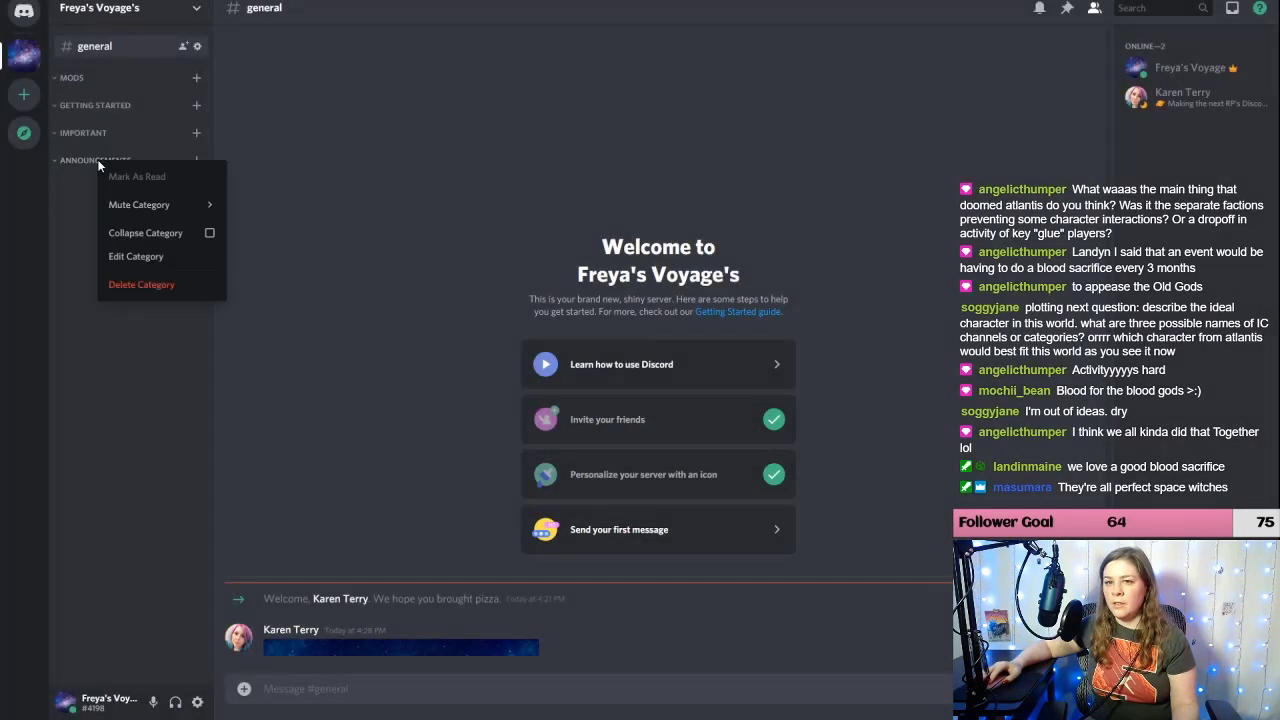
{"action": "left_click", "coordinate": [124, 256]}
{"action": "left_click", "coordinate": [330, 83]}
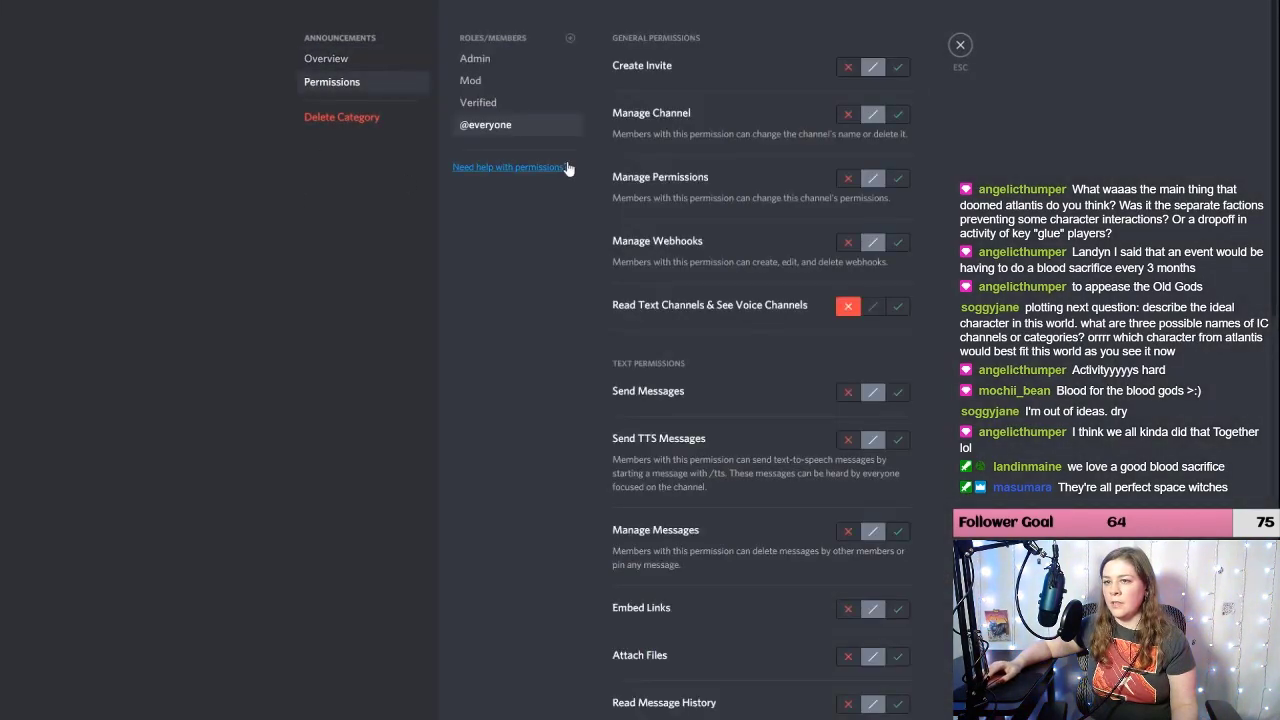
{"action": "left_click", "coordinate": [480, 102]}
{"action": "left_click", "coordinate": [848, 393]}
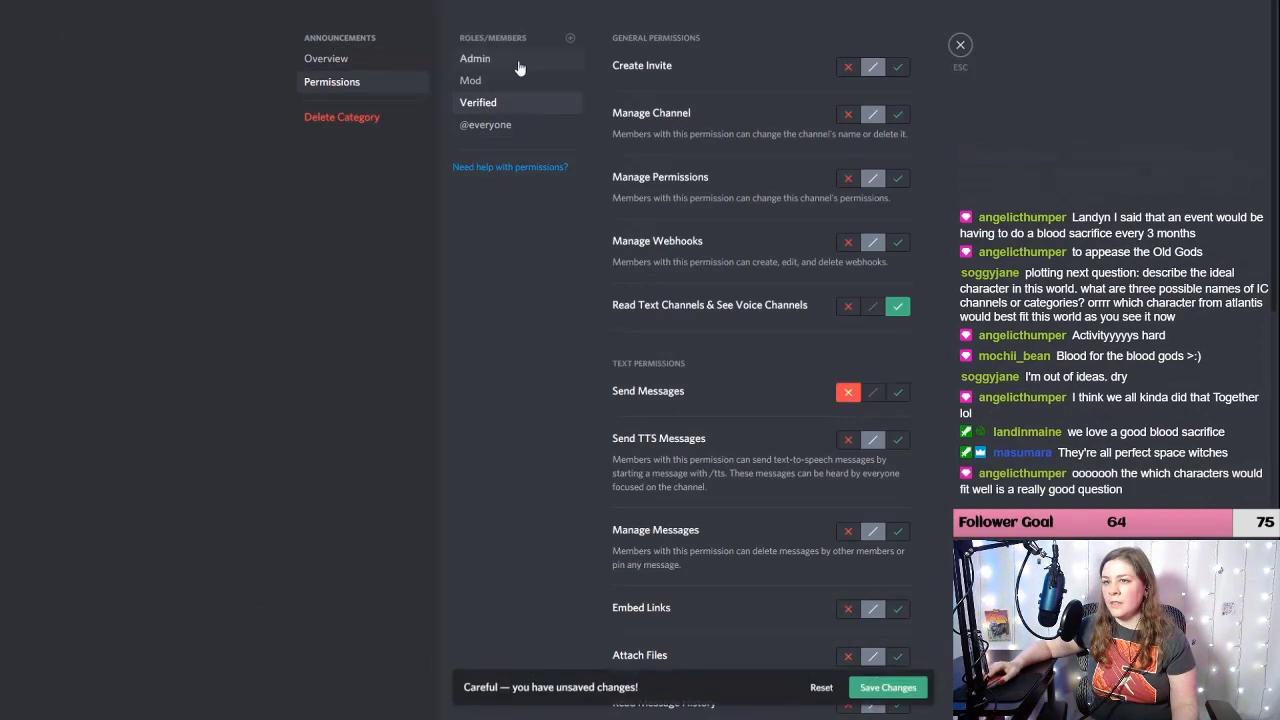
Step: Allow Send Messages for the Mod and Admin roles in the announcements category, save the changes and leave its settings
{"action": "left_click", "coordinate": [470, 81]}
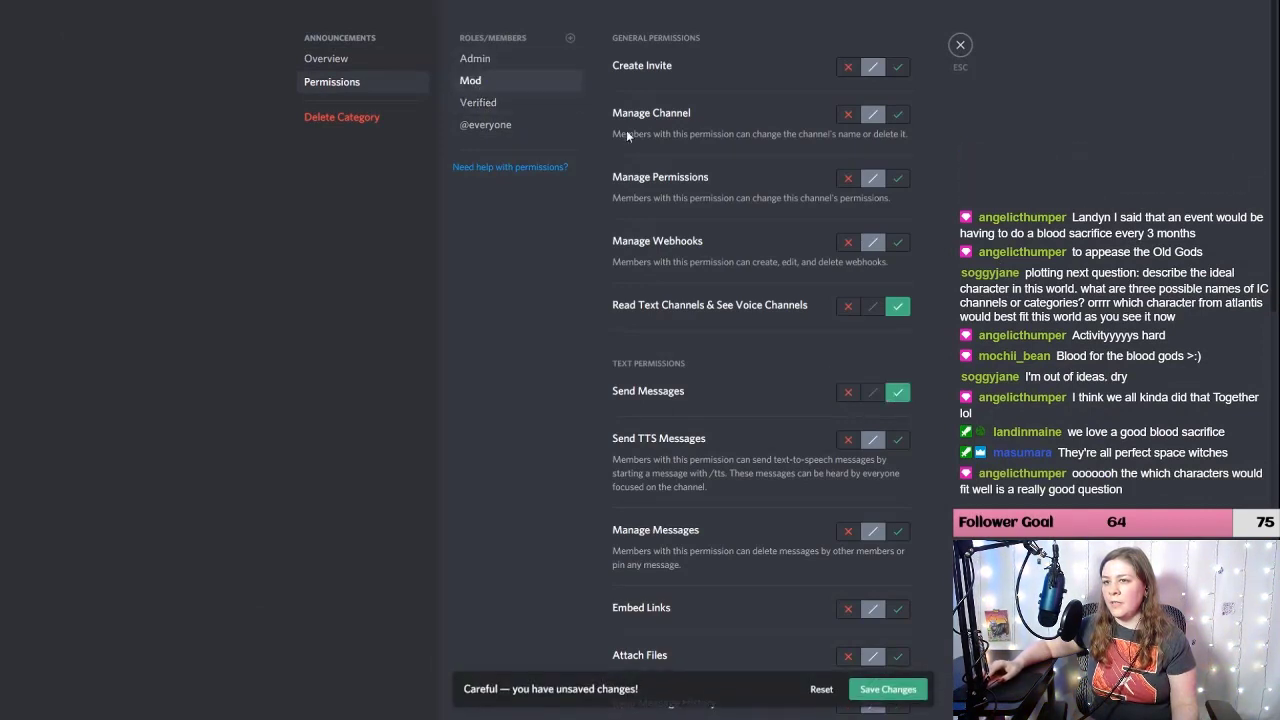
{"action": "left_click", "coordinate": [474, 58]}
{"action": "left_click", "coordinate": [898, 392]}
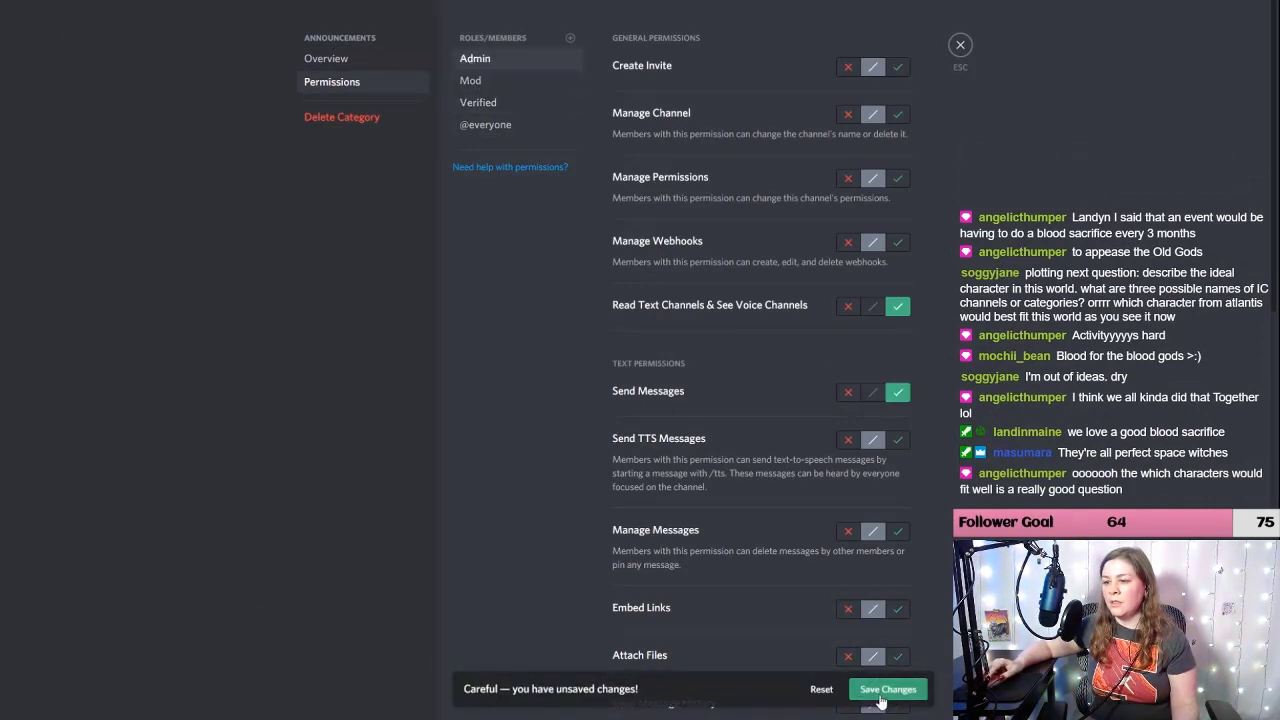
{"action": "left_click", "coordinate": [960, 45]}
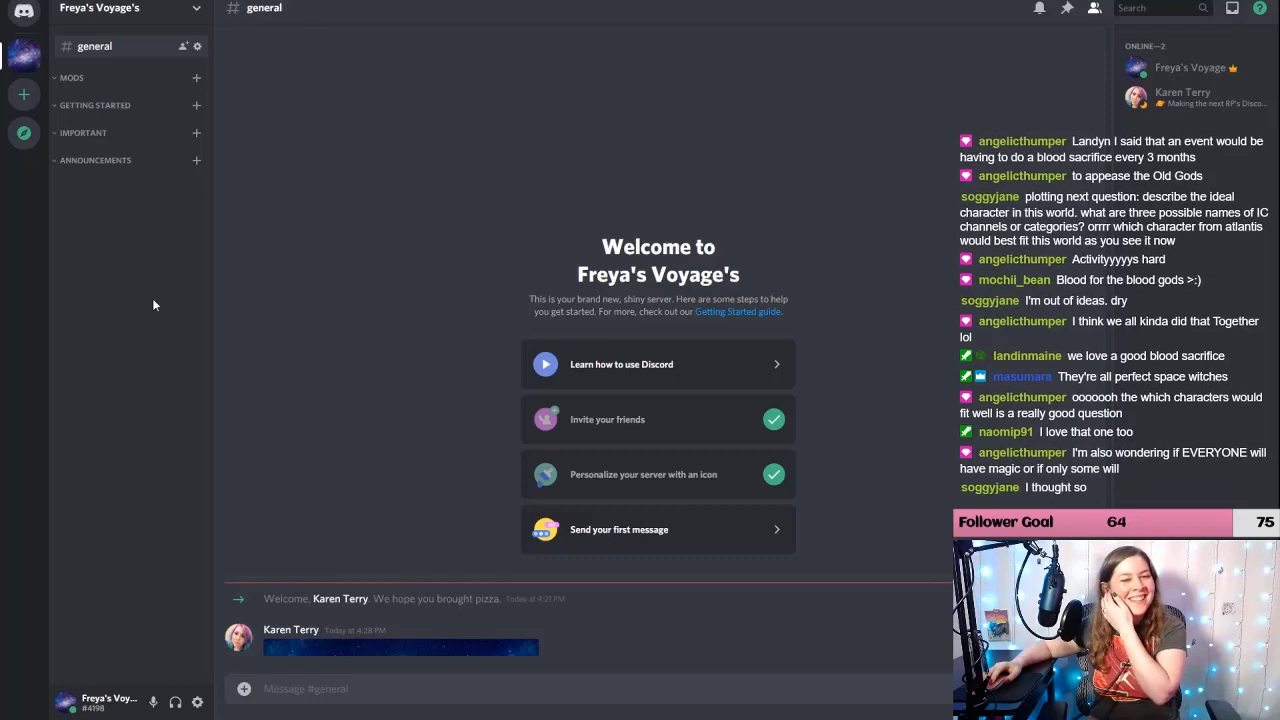
Step: Set up a new category named member and make it private
{"action": "right_click", "coordinate": [126, 201]}
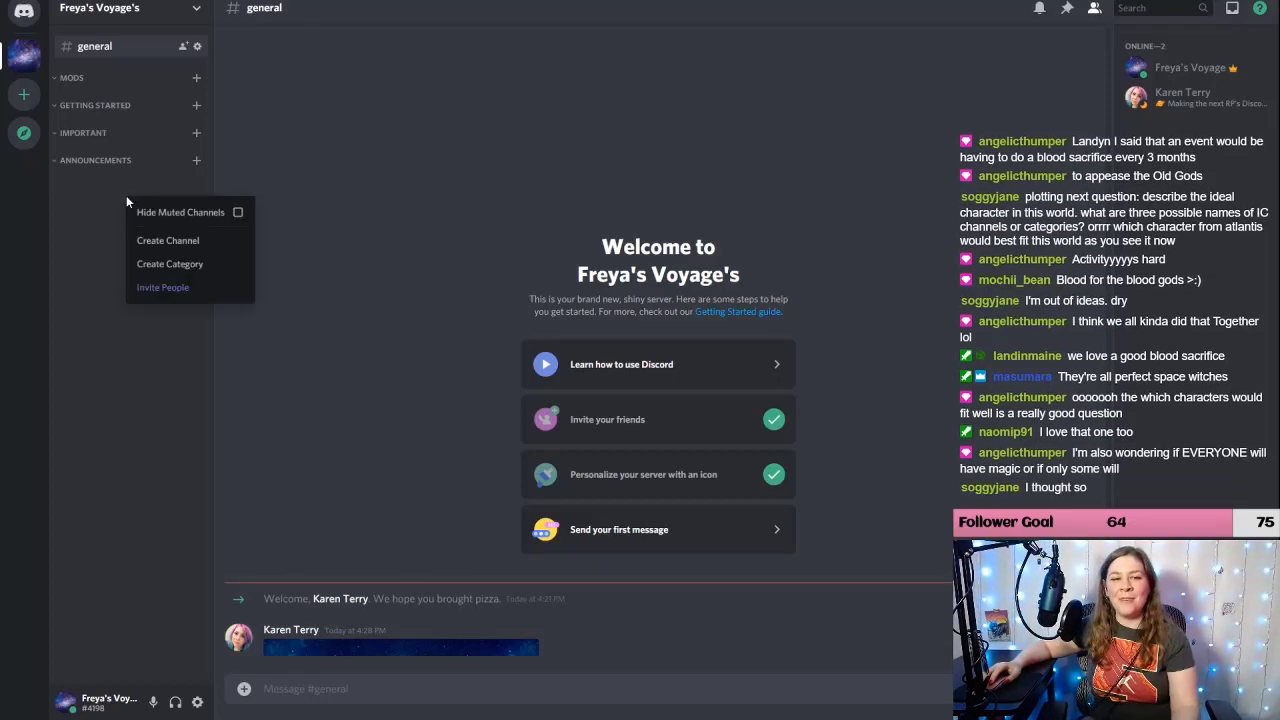
{"action": "left_click", "coordinate": [142, 265]}
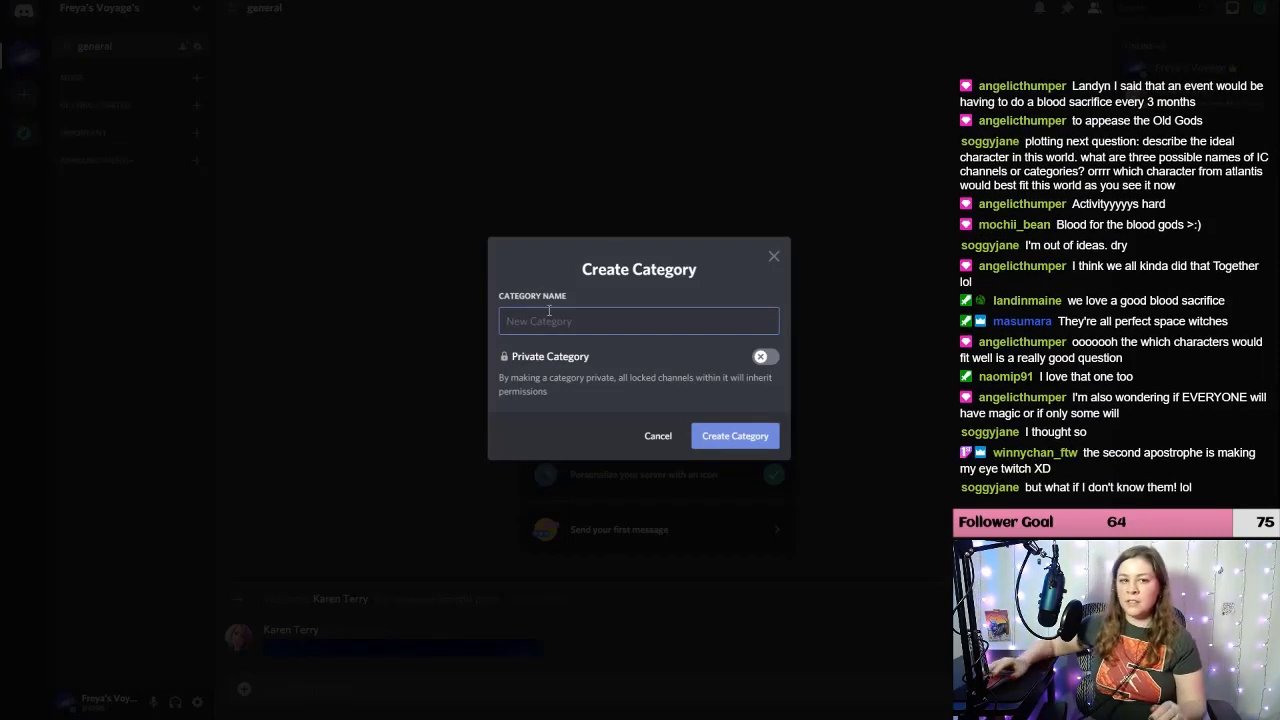
{"action": "type", "text": "member"}
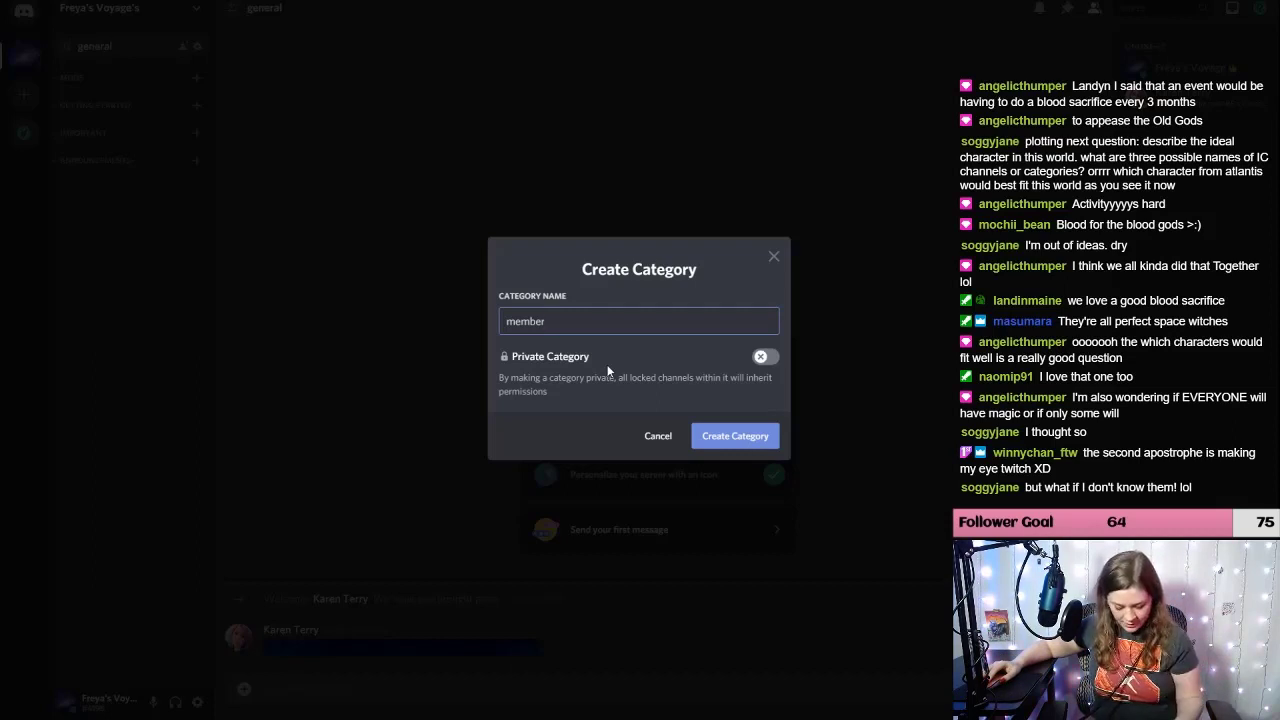
{"action": "left_click", "coordinate": [765, 356]}
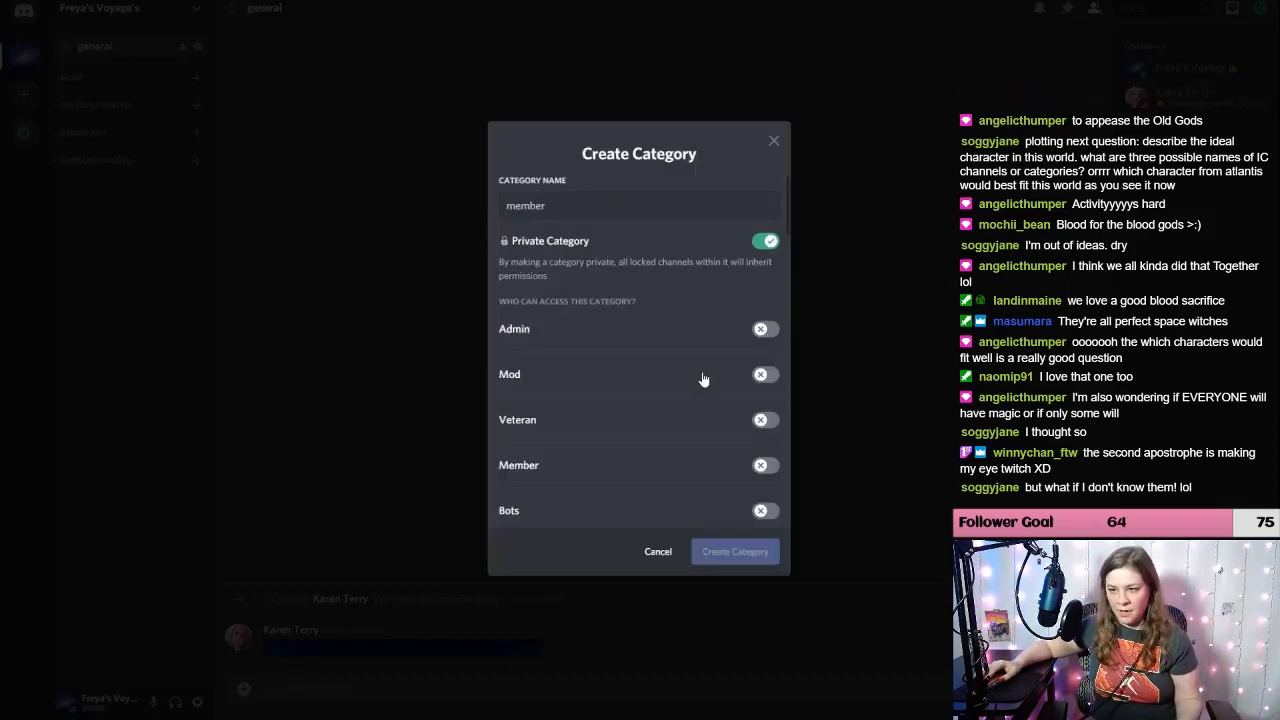
Step: Grant the Member, Admin and Mod roles access to the member category and create it
{"action": "left_click", "coordinate": [766, 467]}
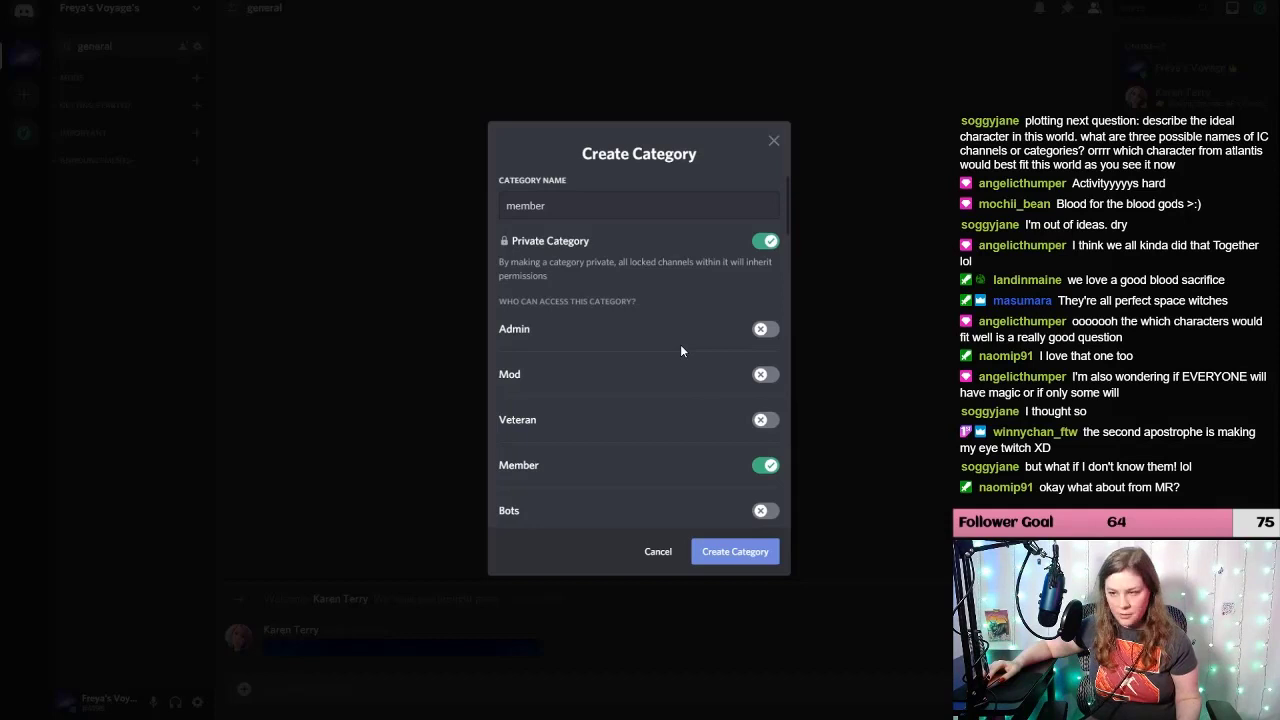
{"action": "left_click", "coordinate": [764, 330]}
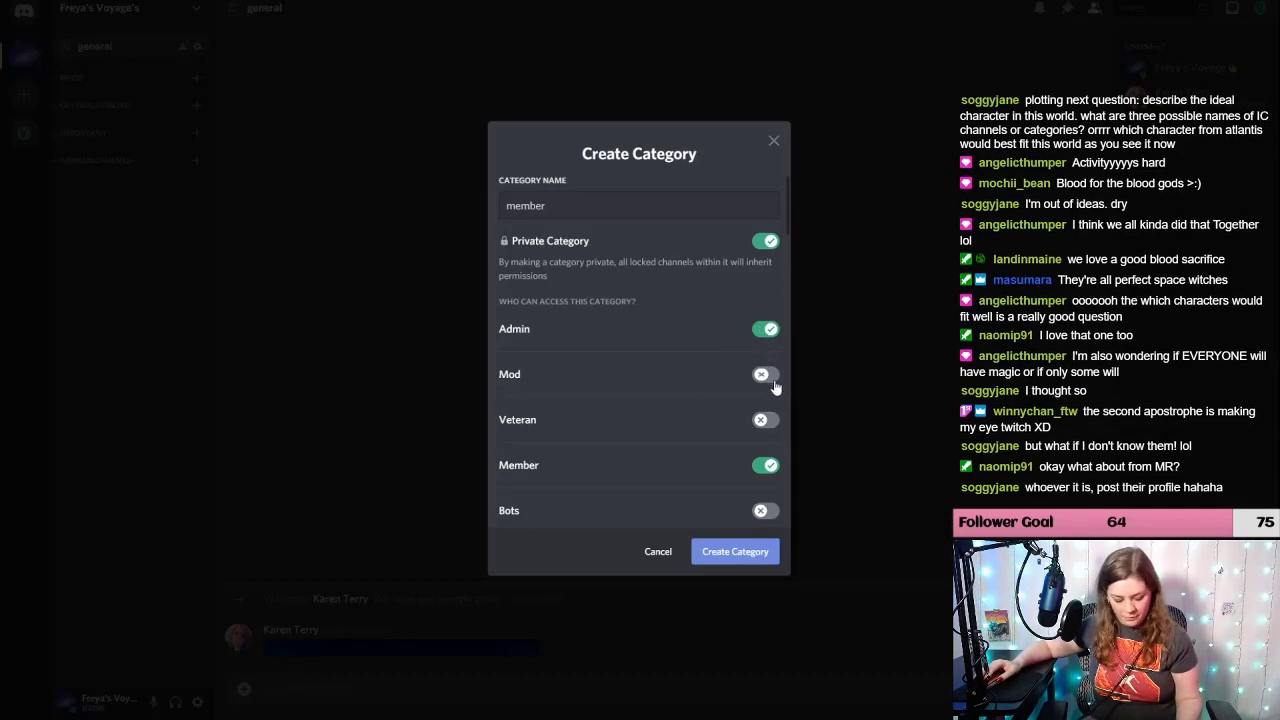
{"action": "left_click", "coordinate": [766, 374]}
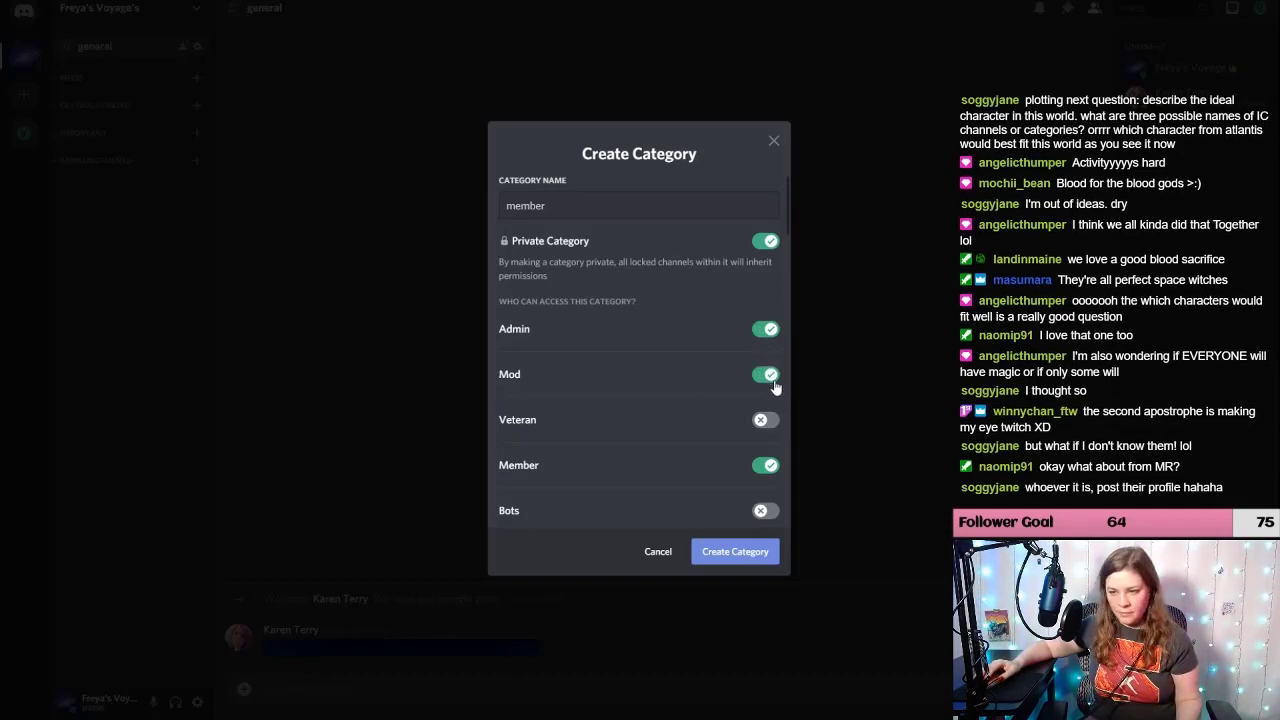
{"action": "left_click", "coordinate": [752, 553]}
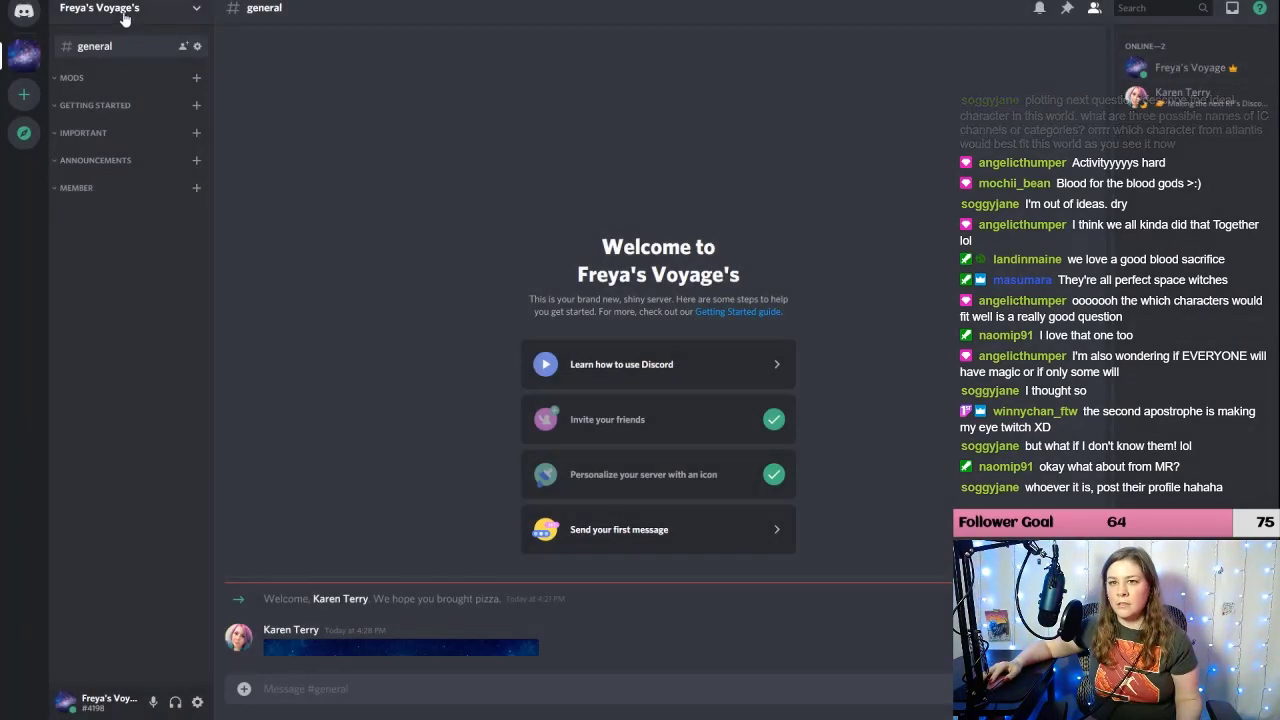
Step: Rename the server as Freya's Voyage in its overview settings, save the change and leave the settings
{"action": "left_click", "coordinate": [191, 14]}
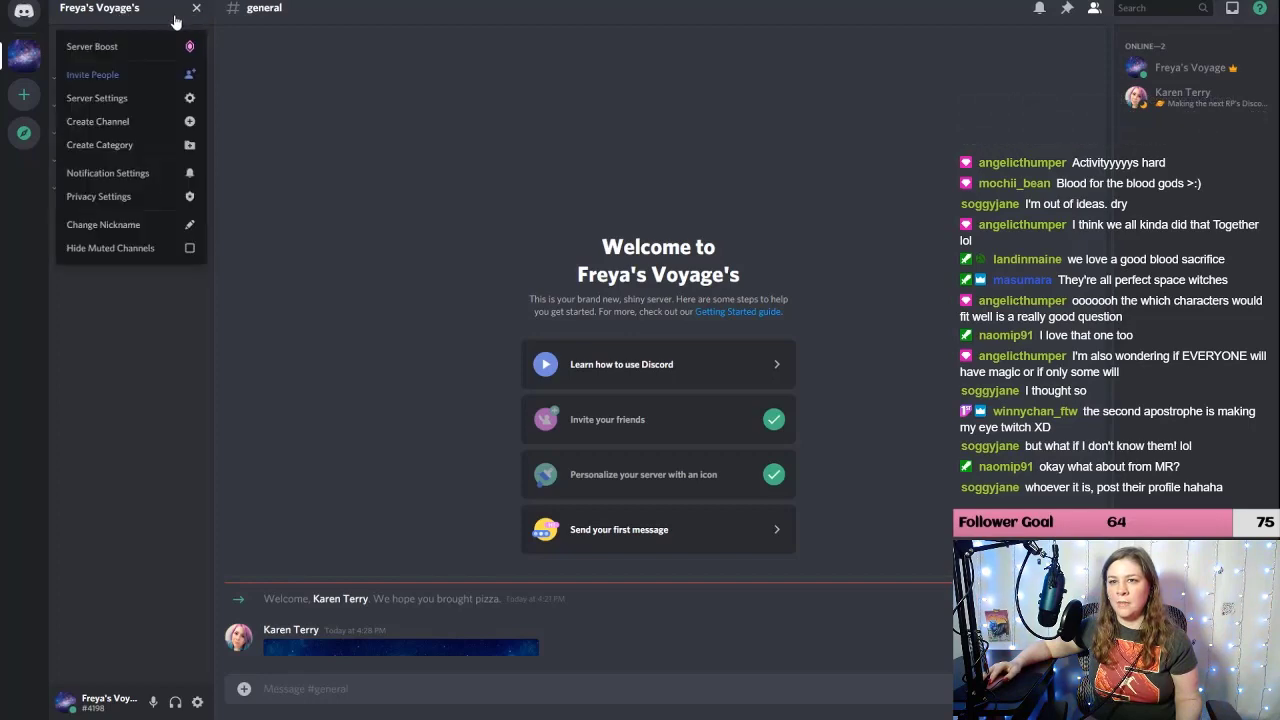
{"action": "left_click", "coordinate": [111, 98]}
{"action": "left_click", "coordinate": [783, 91]}
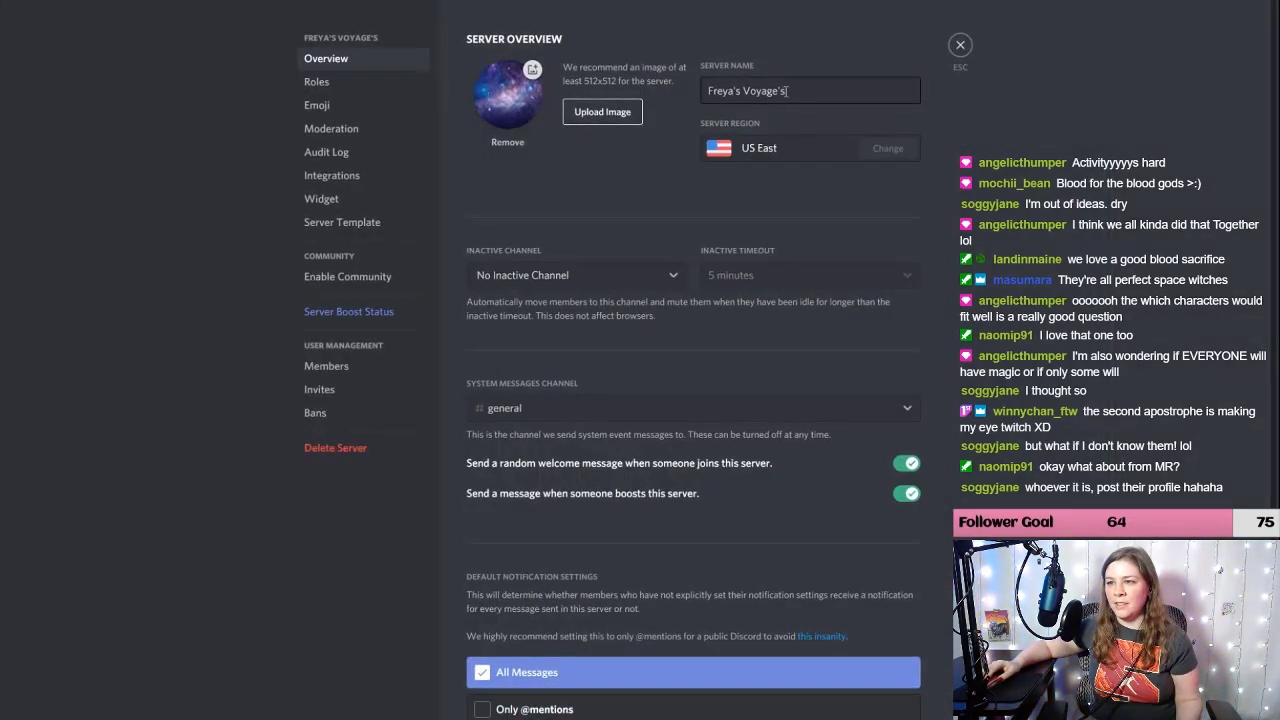
{"action": "key", "text": "BackSpace"}
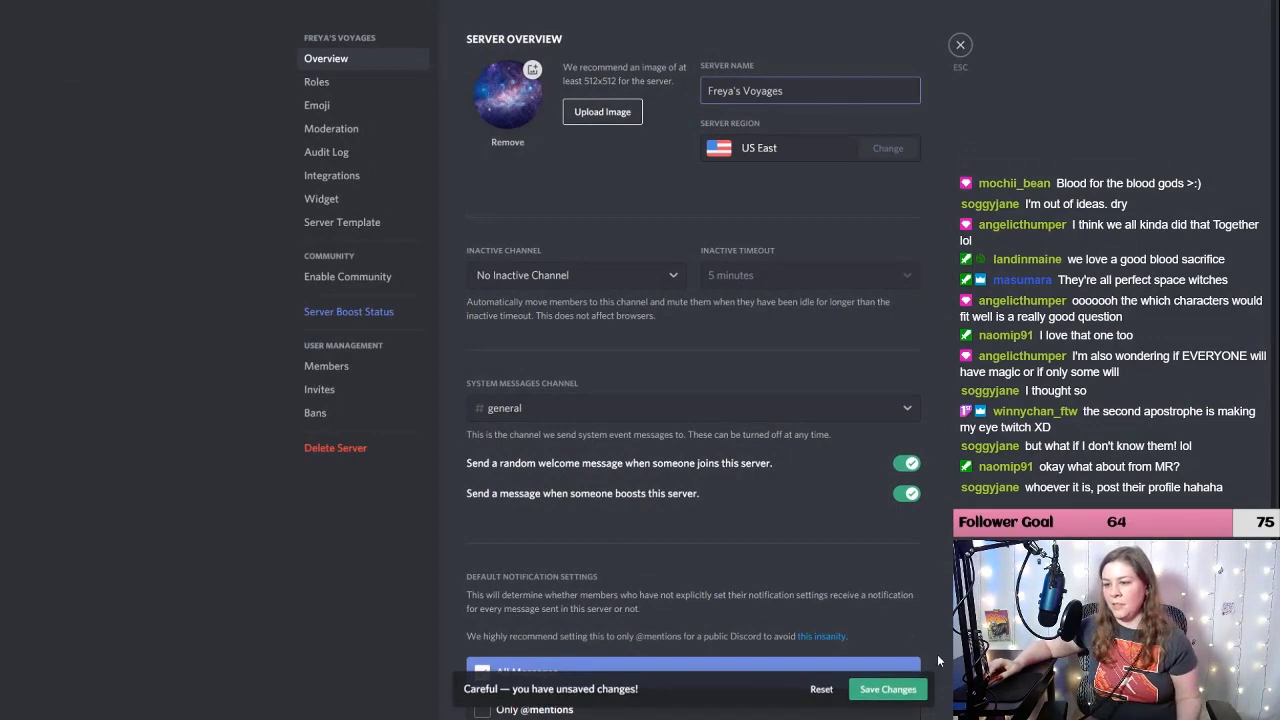
{"action": "key", "text": "Delete"}
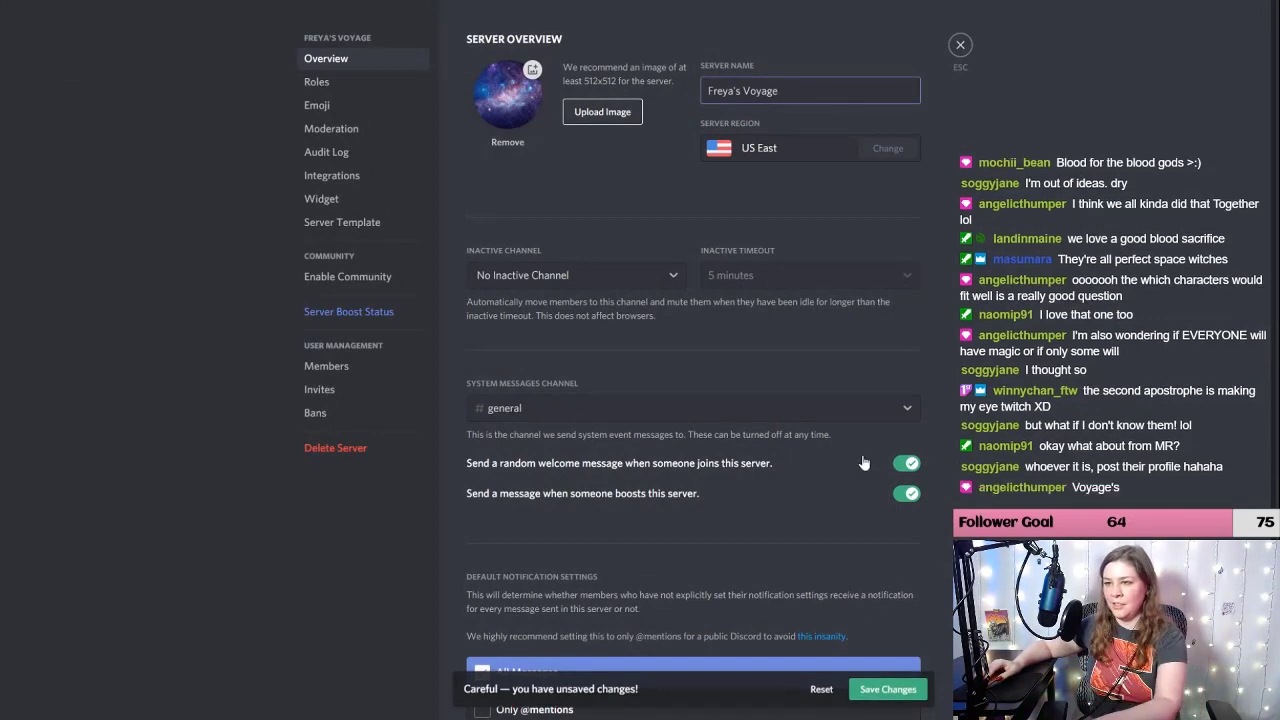
{"action": "left_click", "coordinate": [893, 689]}
{"action": "left_click", "coordinate": [964, 44]}
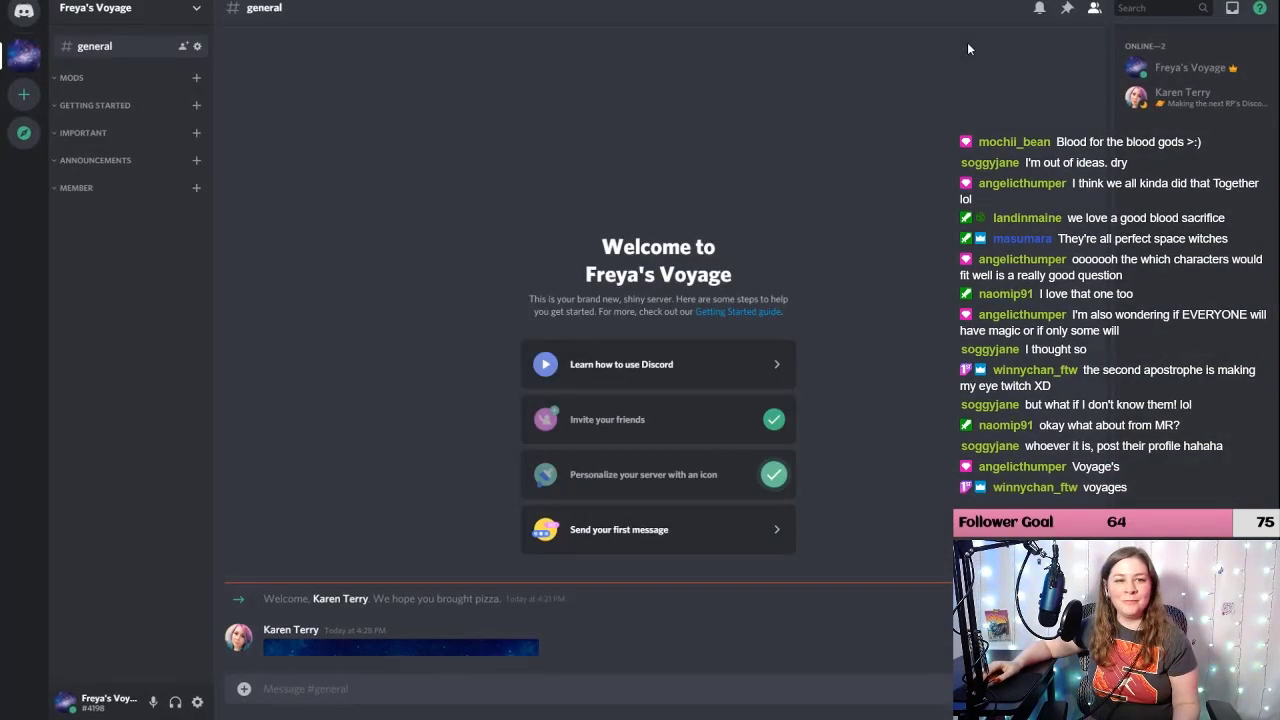
Step: Start a new category named Roleplay Channels, with three ringed-planet emojis before and after the text
{"action": "right_click", "coordinate": [97, 240]}
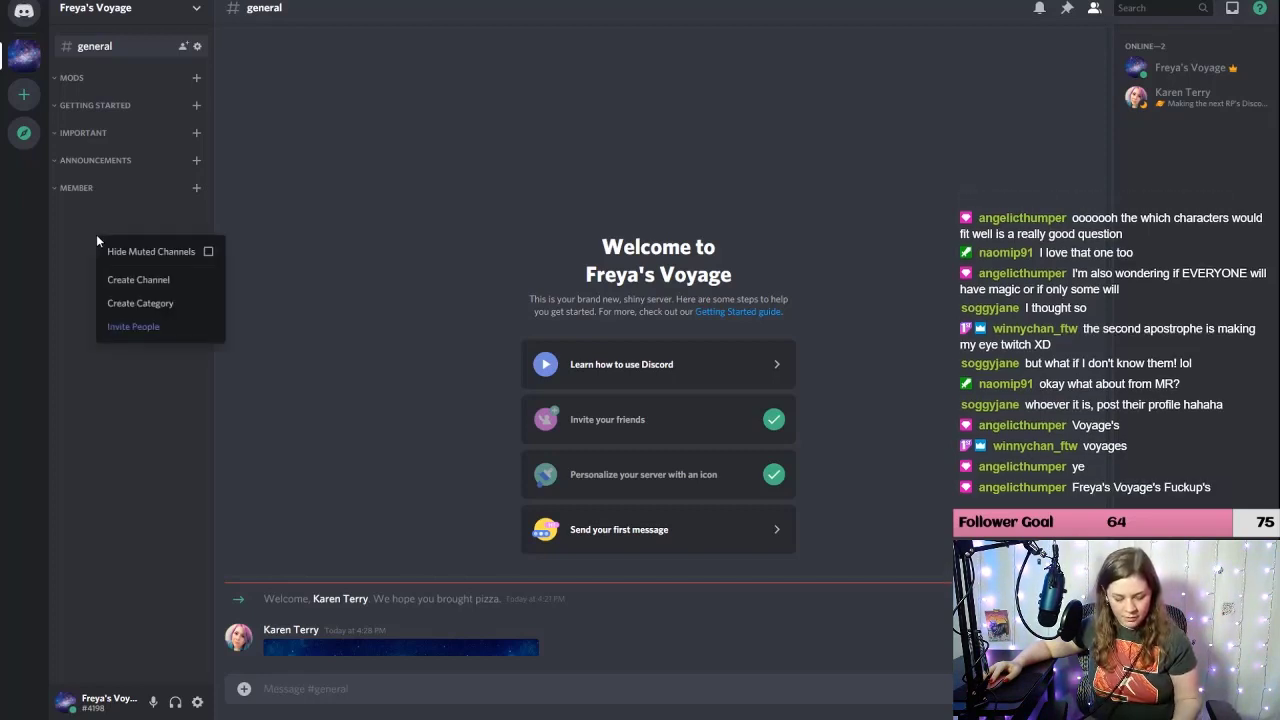
{"action": "left_click", "coordinate": [128, 305]}
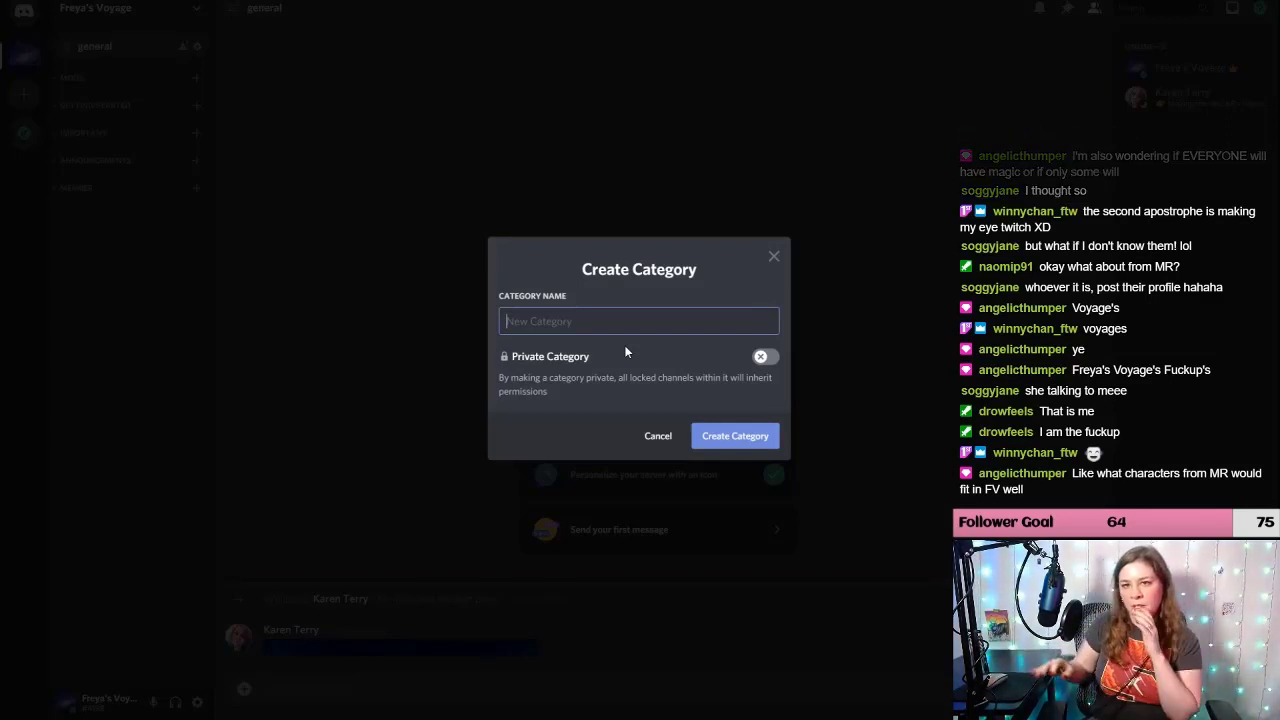
{"action": "key", "text": "alt+Tab"}
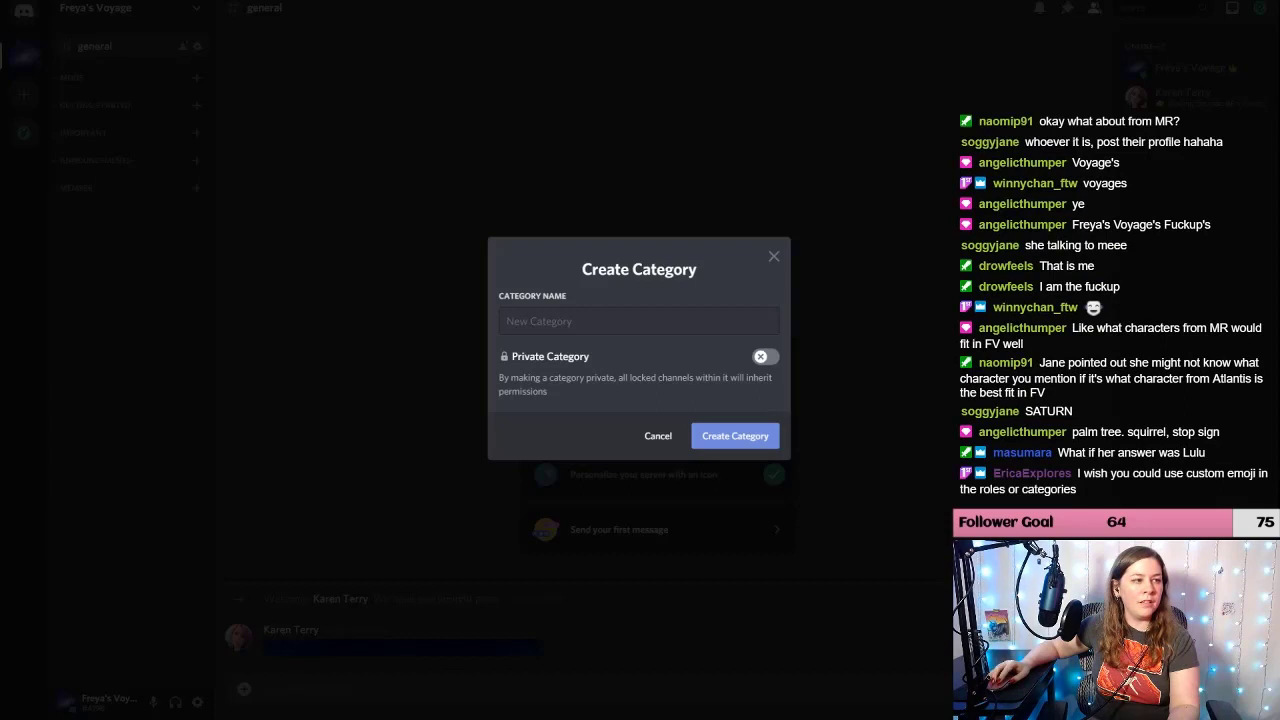
{"action": "left_click", "coordinate": [521, 318]}
{"action": "type", "text": "🔸🔸"}
{"action": "key", "text": "ctrl+v"}
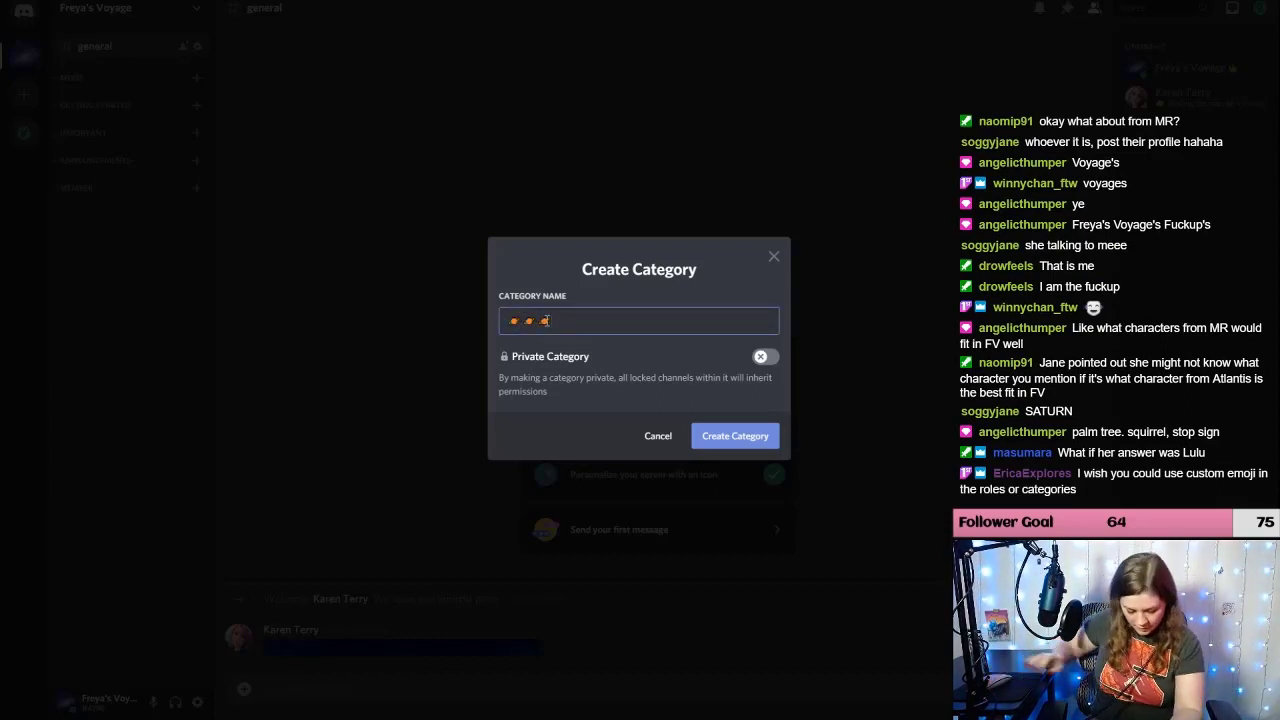
{"action": "type", "text": "Roleplay Channels"}
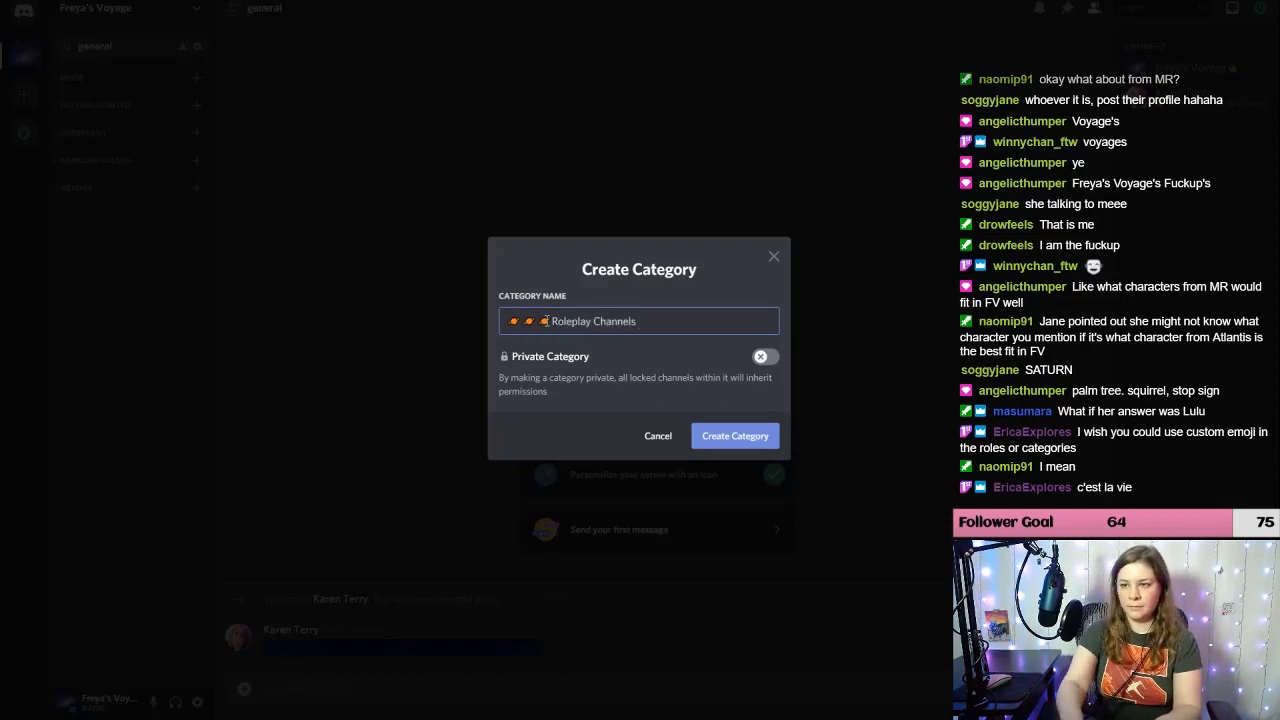
{"action": "key", "text": "ctrl+BackSpace"}
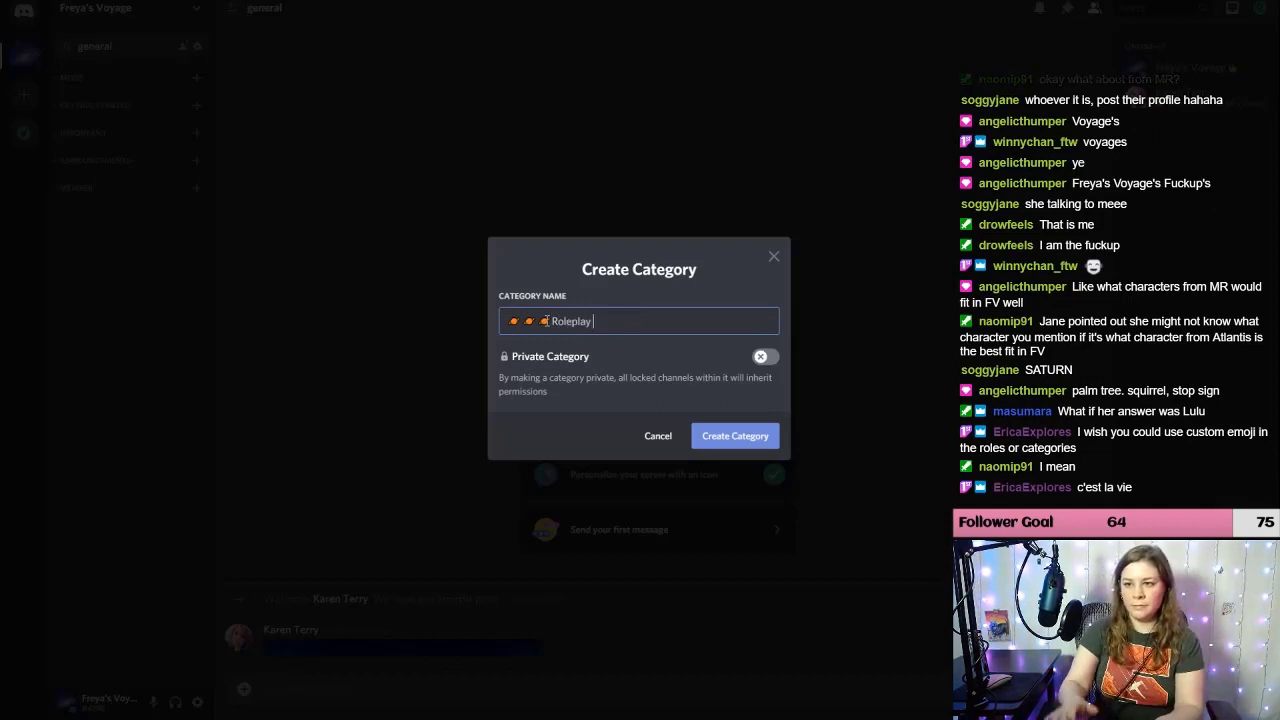
{"action": "type", "text": "Channels"}
{"action": "type", "text": "🪐"}
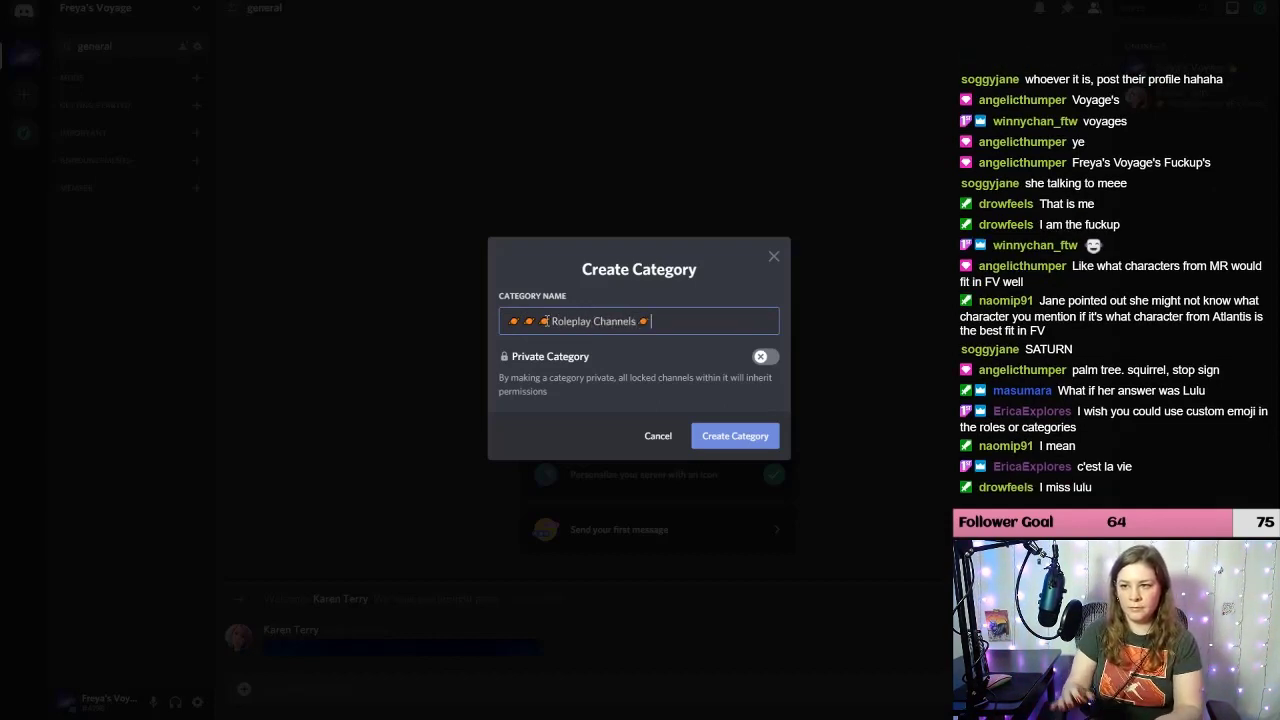
{"action": "key", "text": "ctrl+v"}
{"action": "key", "text": "ctrl+v"}
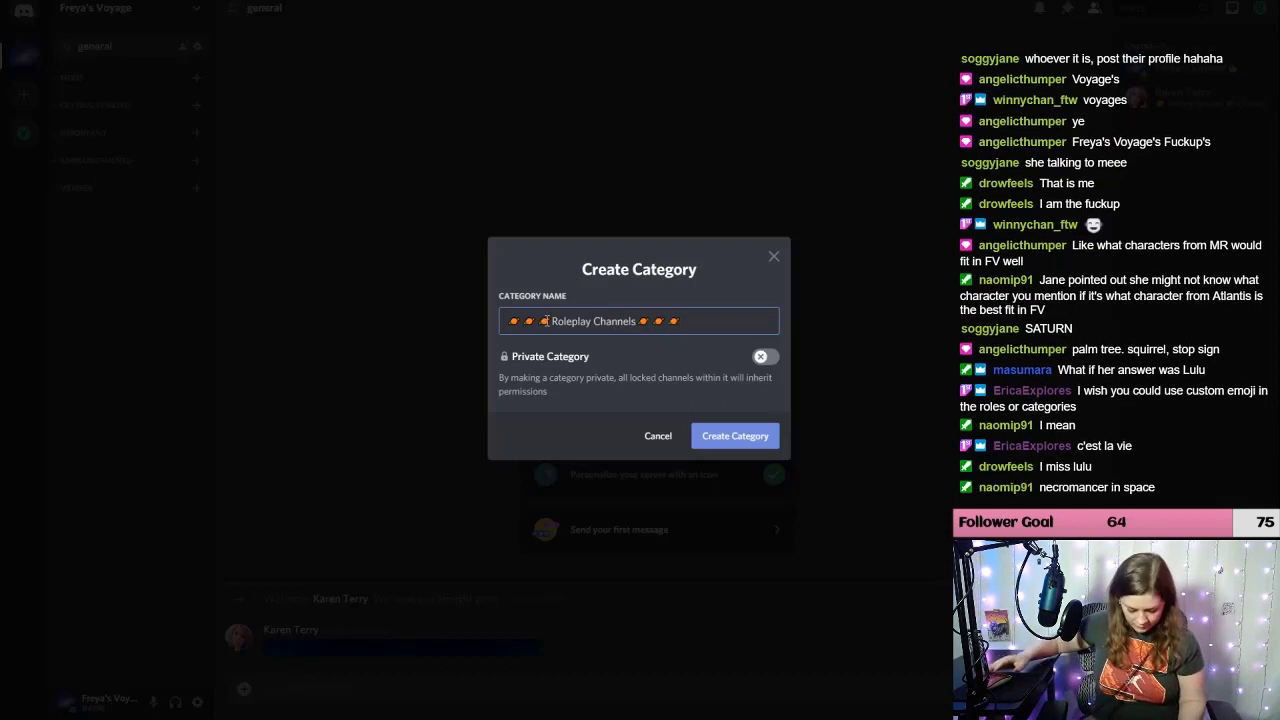
Step: Make the Roleplay Channels category private, grant the Admin, Mod and Member roles access and create it
{"action": "left_click", "coordinate": [766, 357]}
{"action": "left_click", "coordinate": [766, 329]}
{"action": "left_click", "coordinate": [766, 374]}
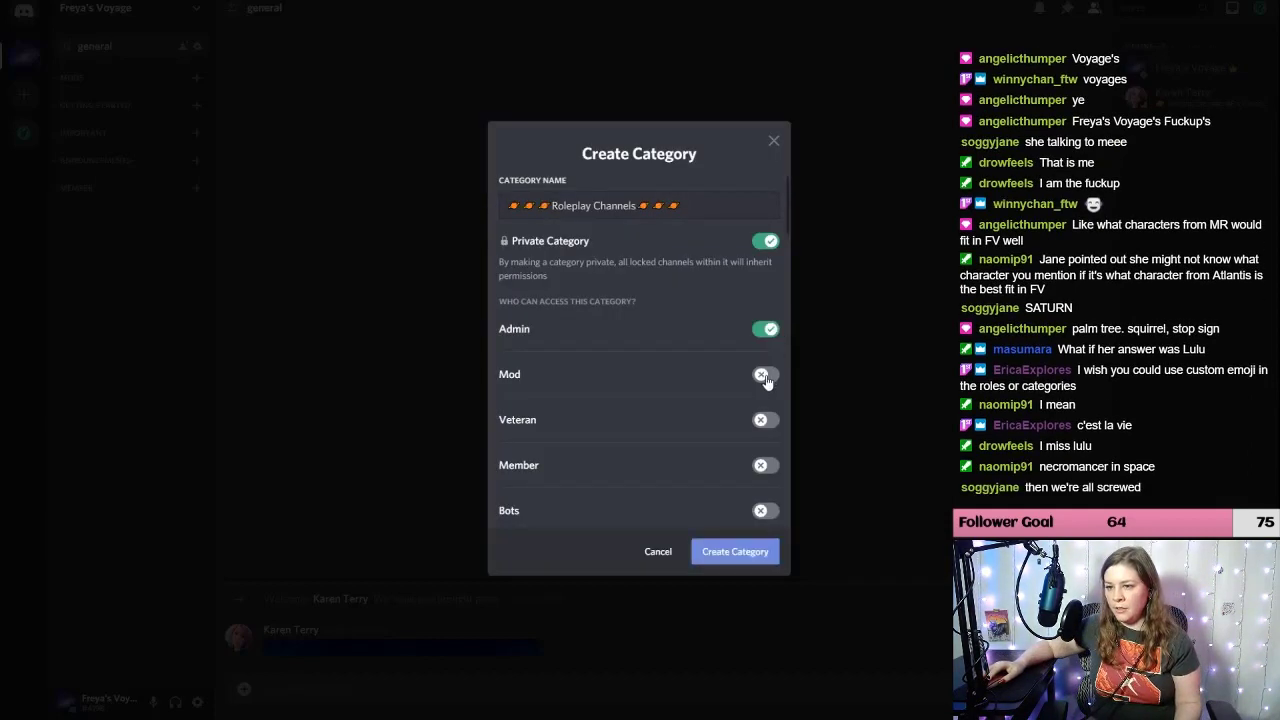
{"action": "left_click", "coordinate": [766, 465]}
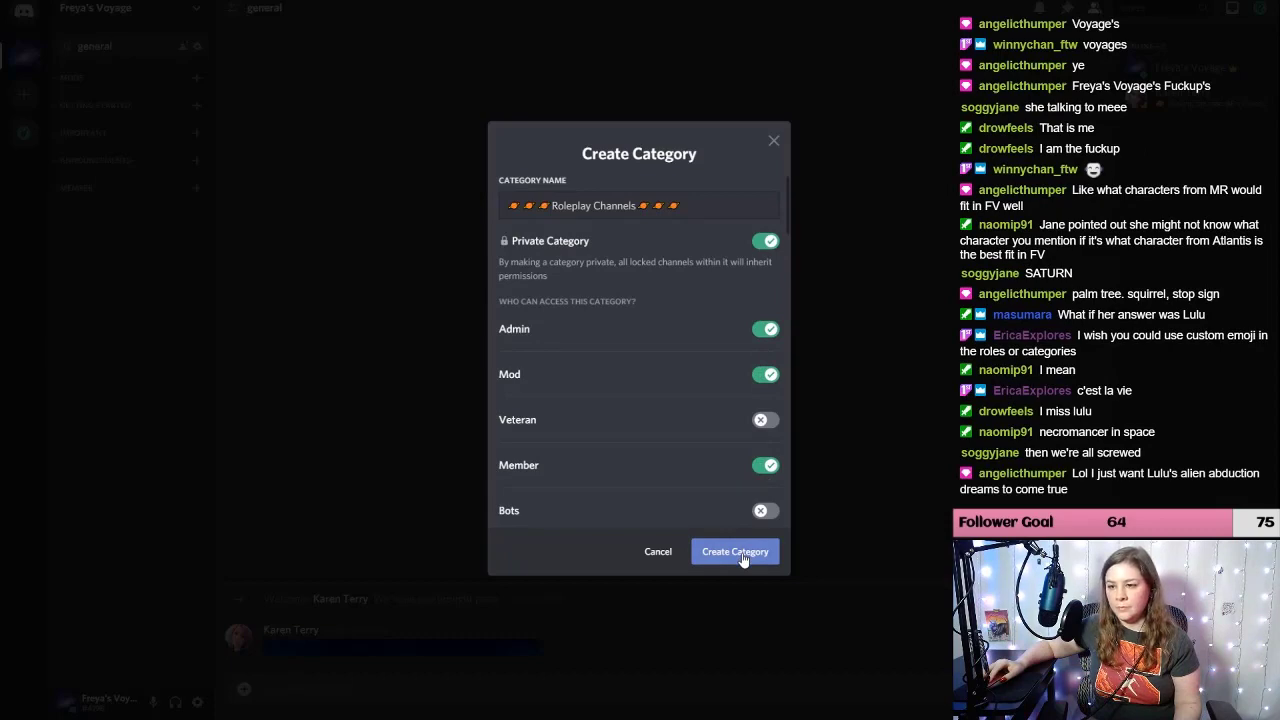
{"action": "left_click", "coordinate": [740, 553]}
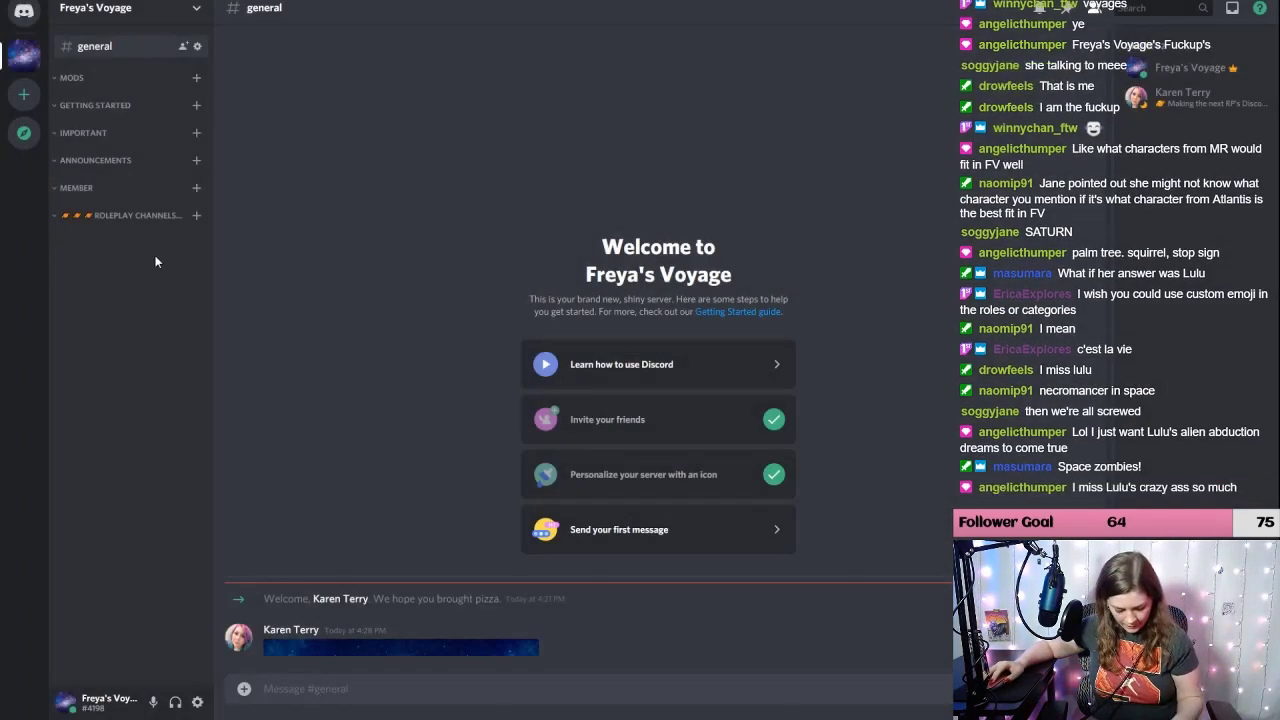
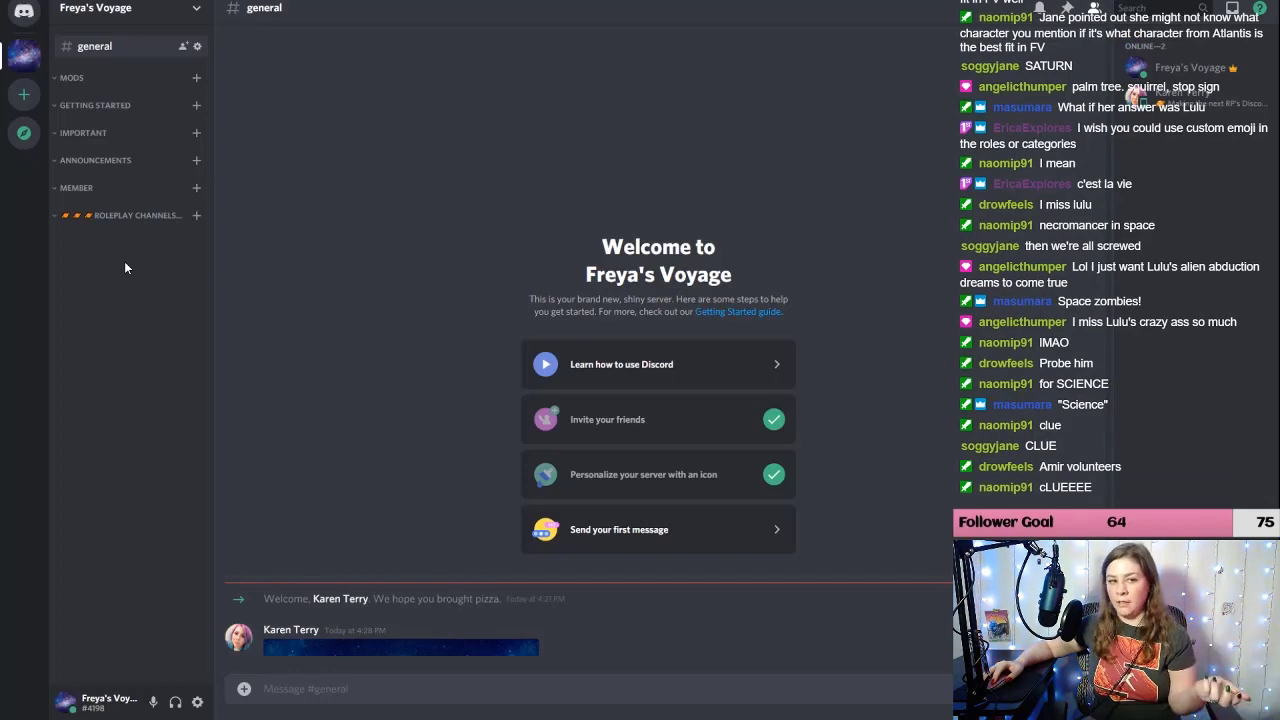
Step: Create a private category named Crew with access for the Admin and Mod roles
{"action": "right_click", "coordinate": [125, 267]}
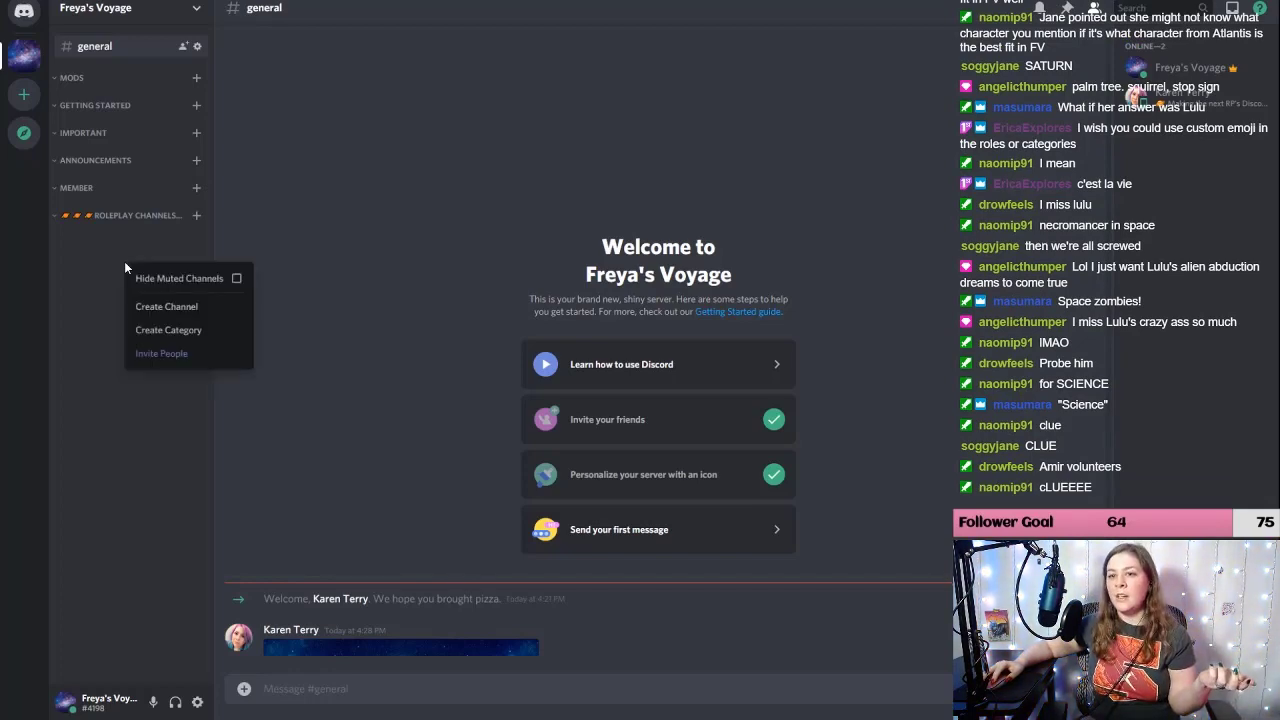
{"action": "left_click", "coordinate": [162, 330]}
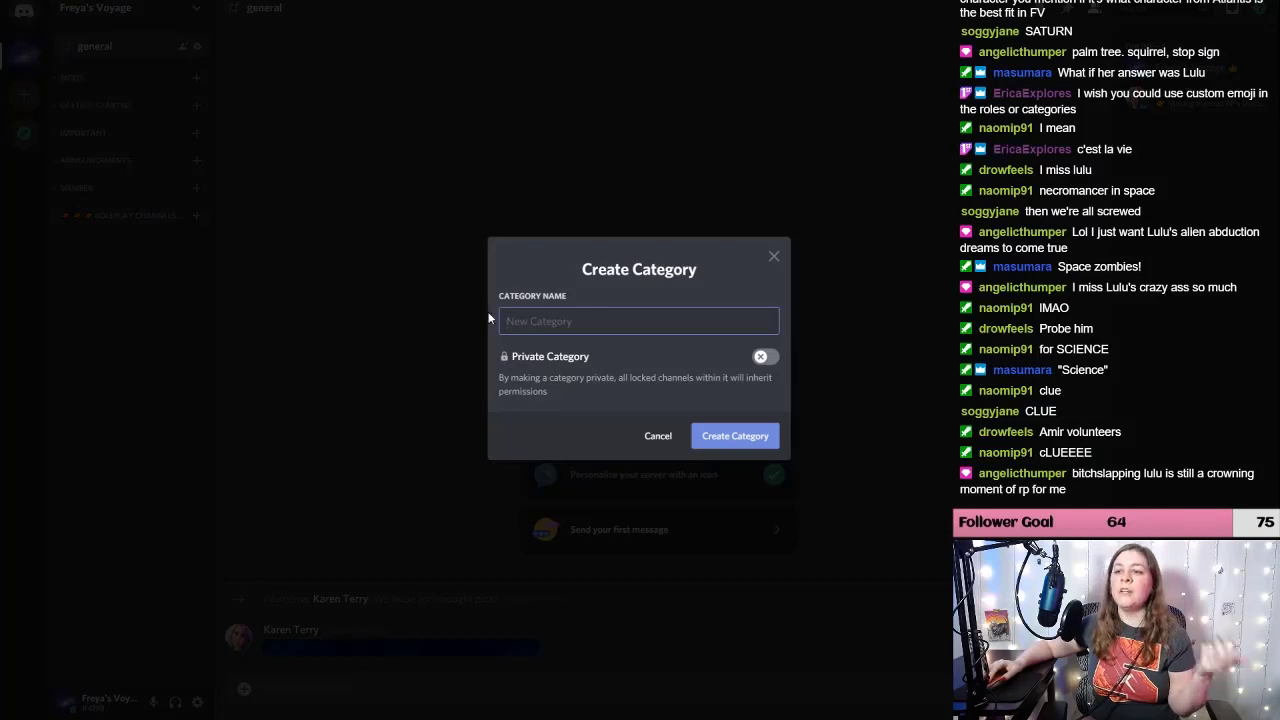
{"action": "left_click", "coordinate": [761, 356]}
{"action": "left_click", "coordinate": [762, 330]}
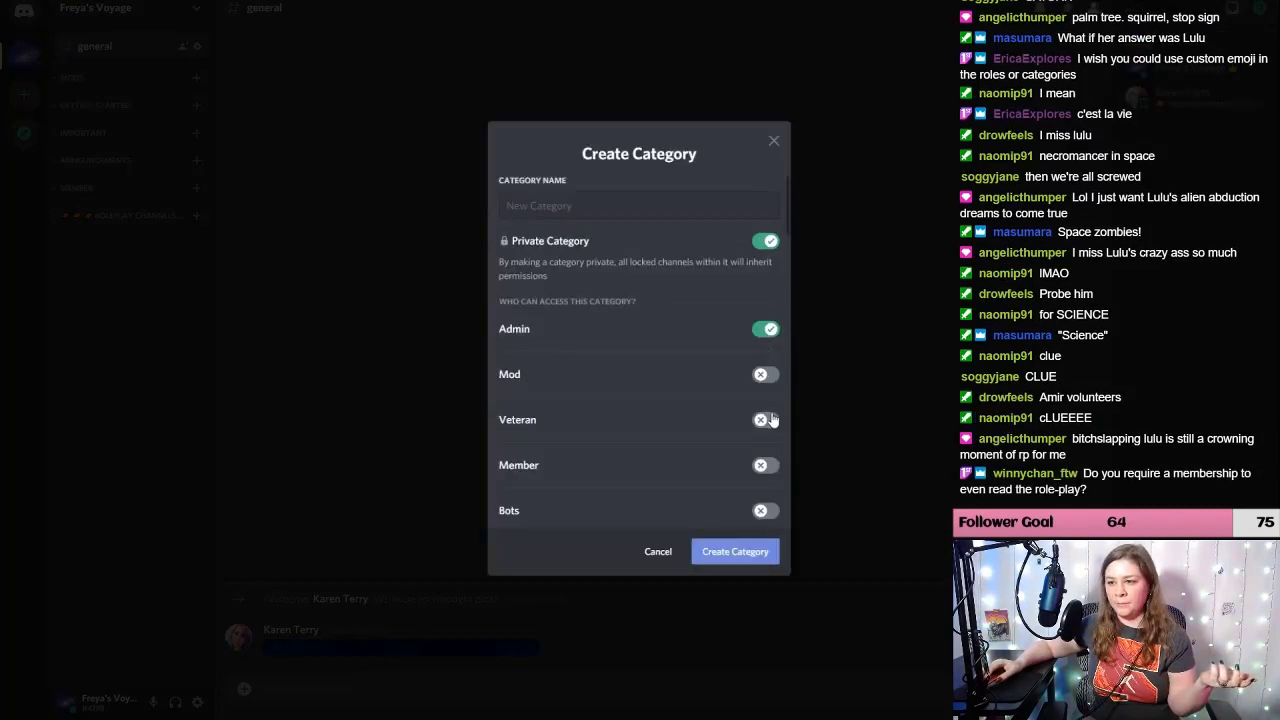
{"action": "left_click", "coordinate": [765, 374]}
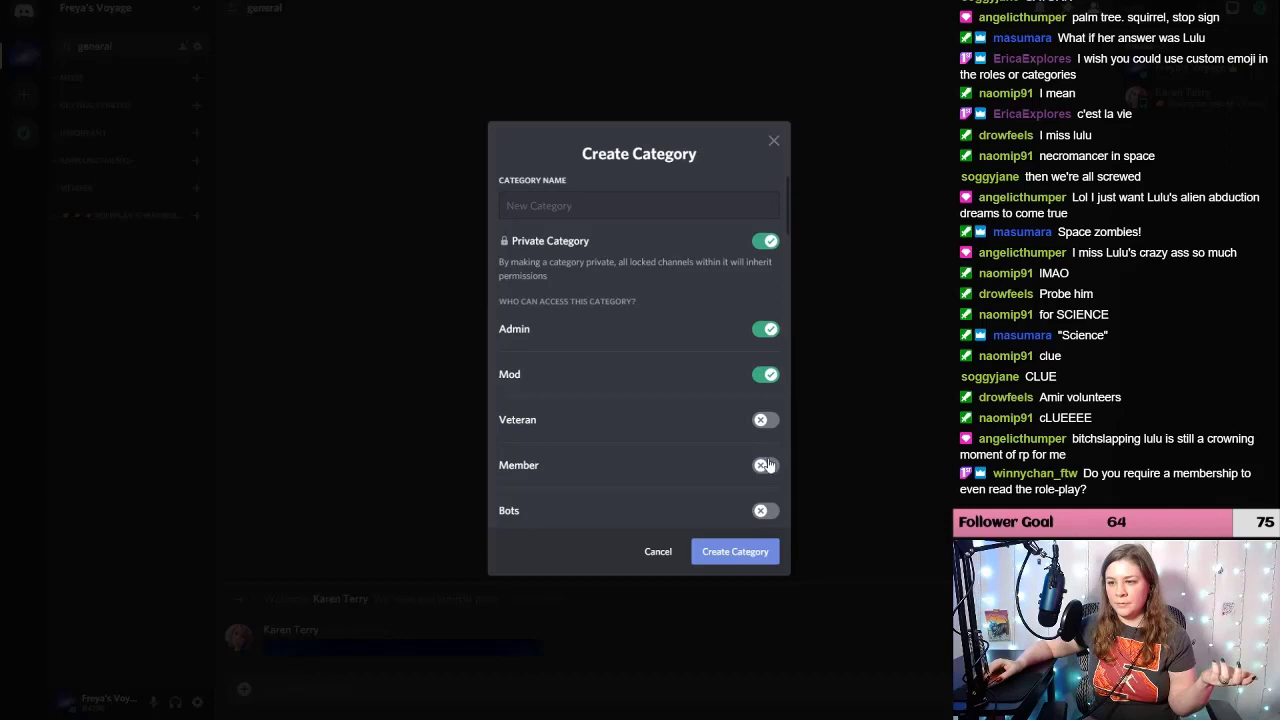
{"action": "left_click", "coordinate": [562, 206]}
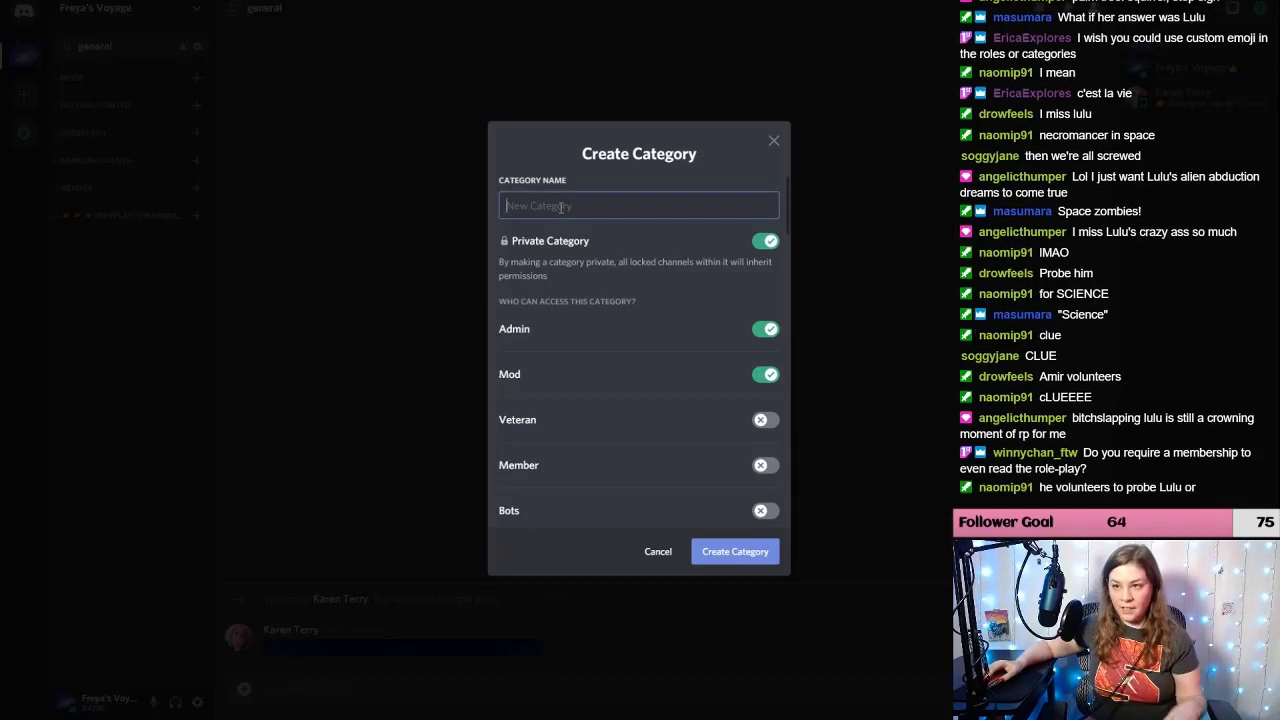
{"action": "type", "text": "Crew"}
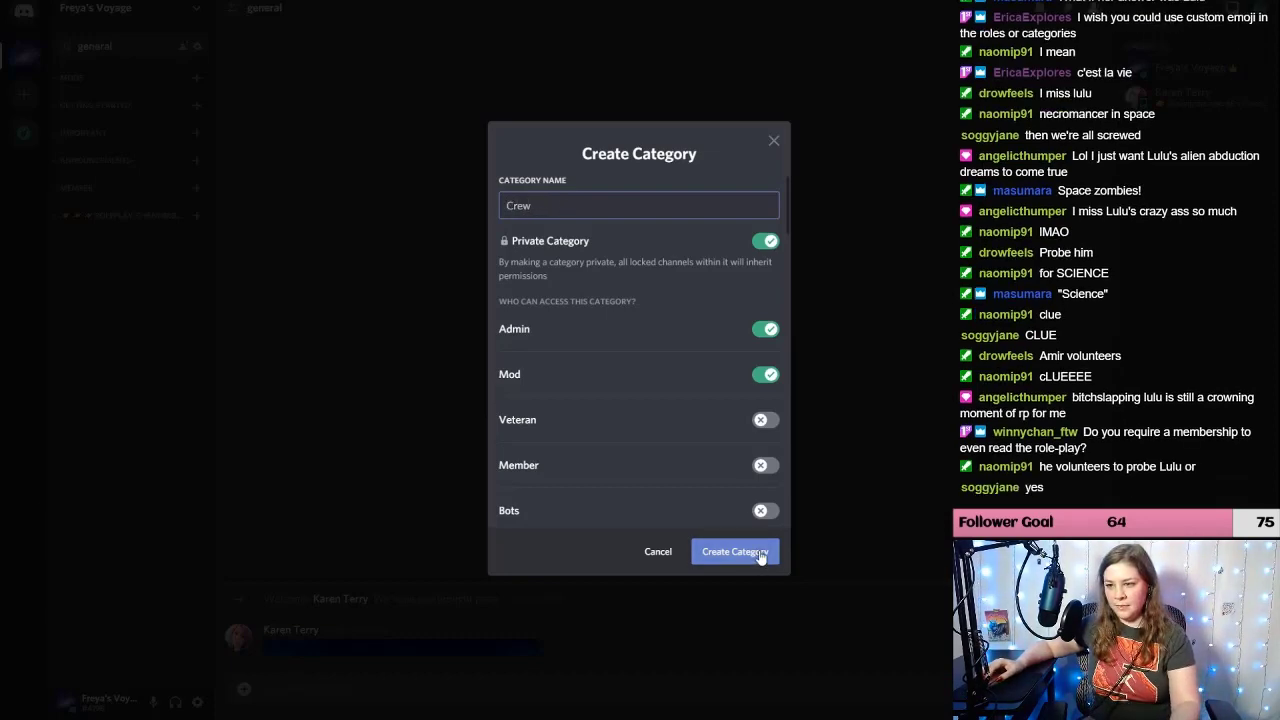
{"action": "left_click", "coordinate": [760, 553]}
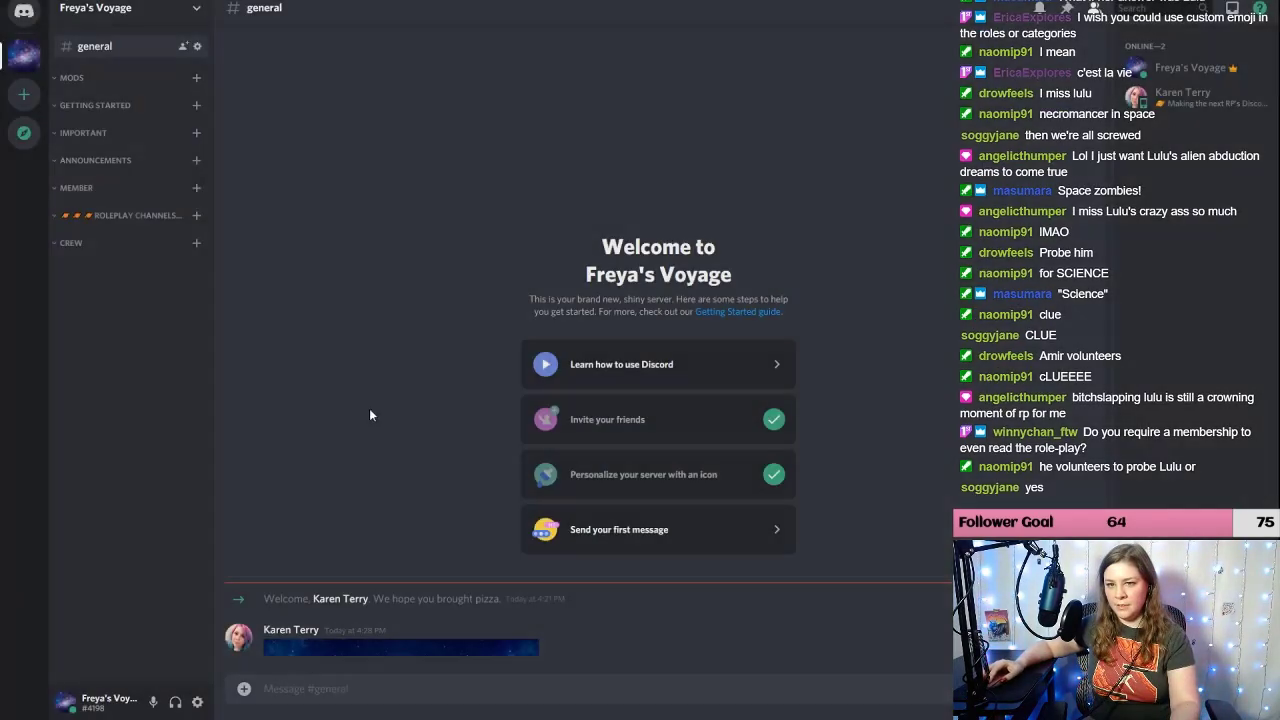
{"action": "right_click", "coordinate": [68, 243]}
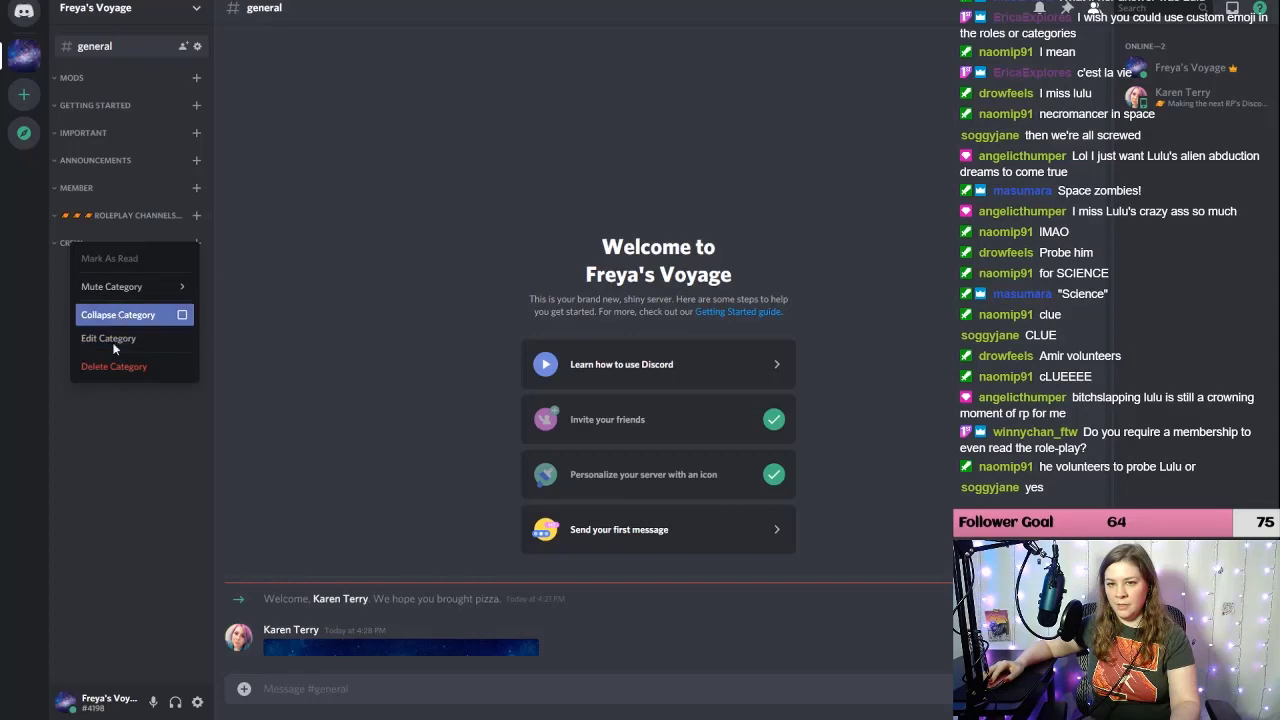
{"action": "left_click", "coordinate": [117, 398]}
Step: Create a private category named Rivera with access for the Admin, Mod and Member roles
{"action": "right_click", "coordinate": [116, 304]}
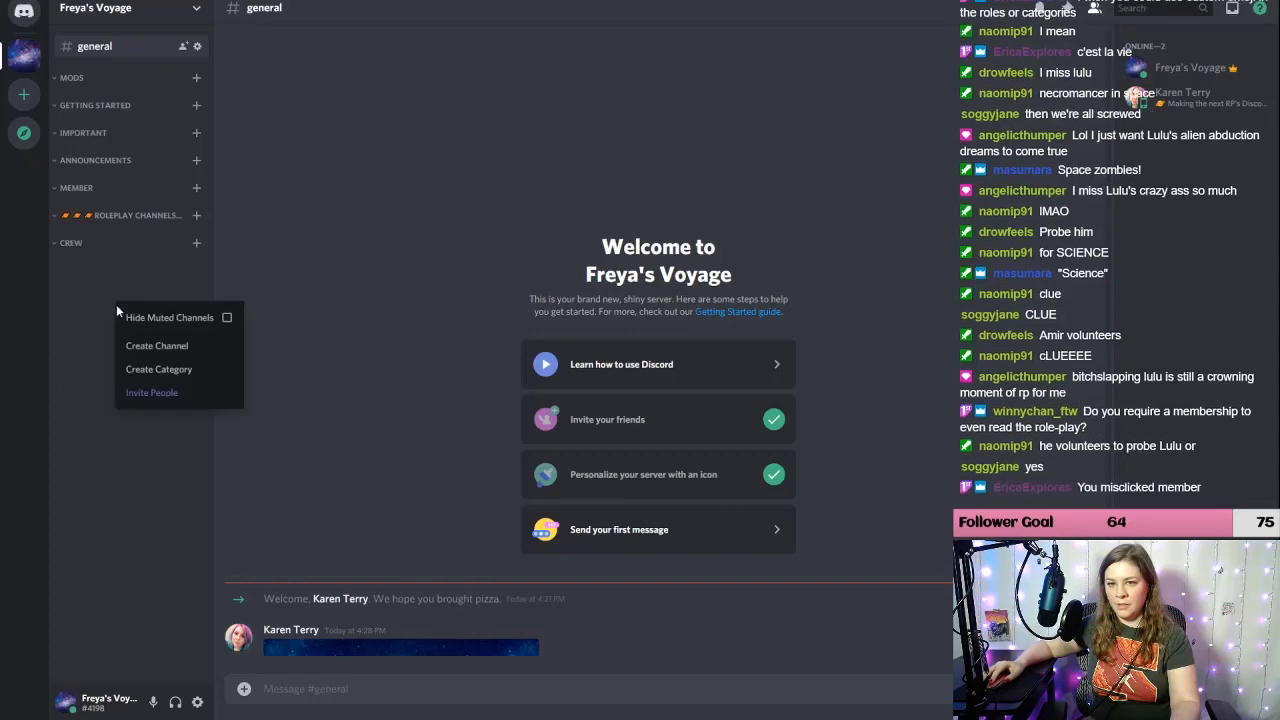
{"action": "left_click", "coordinate": [133, 369]}
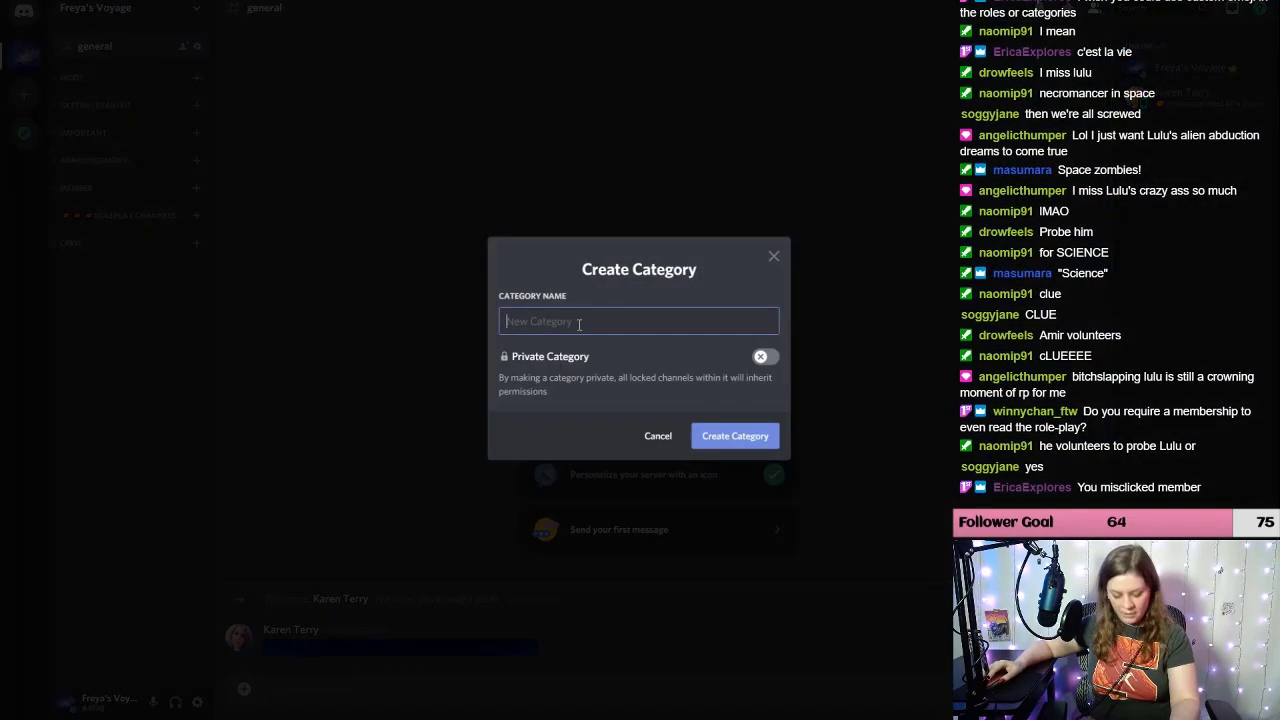
{"action": "type", "text": "Ri"}
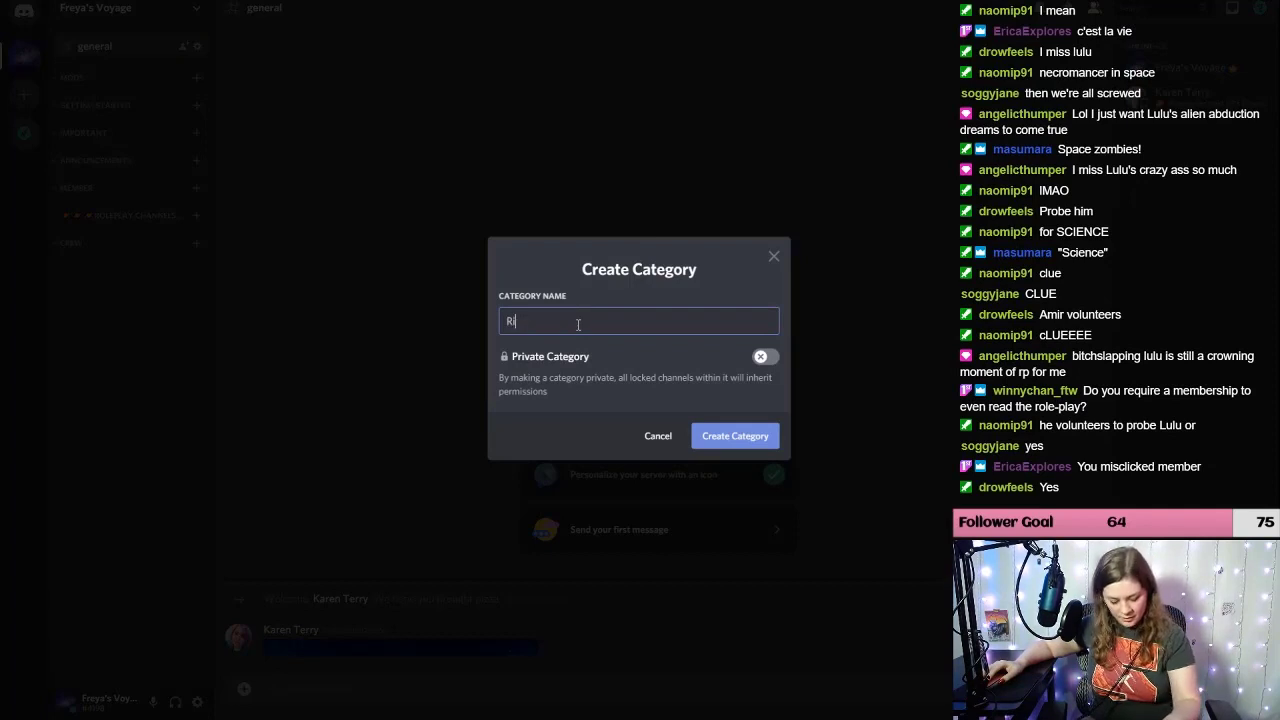
{"action": "type", "text": "vera"}
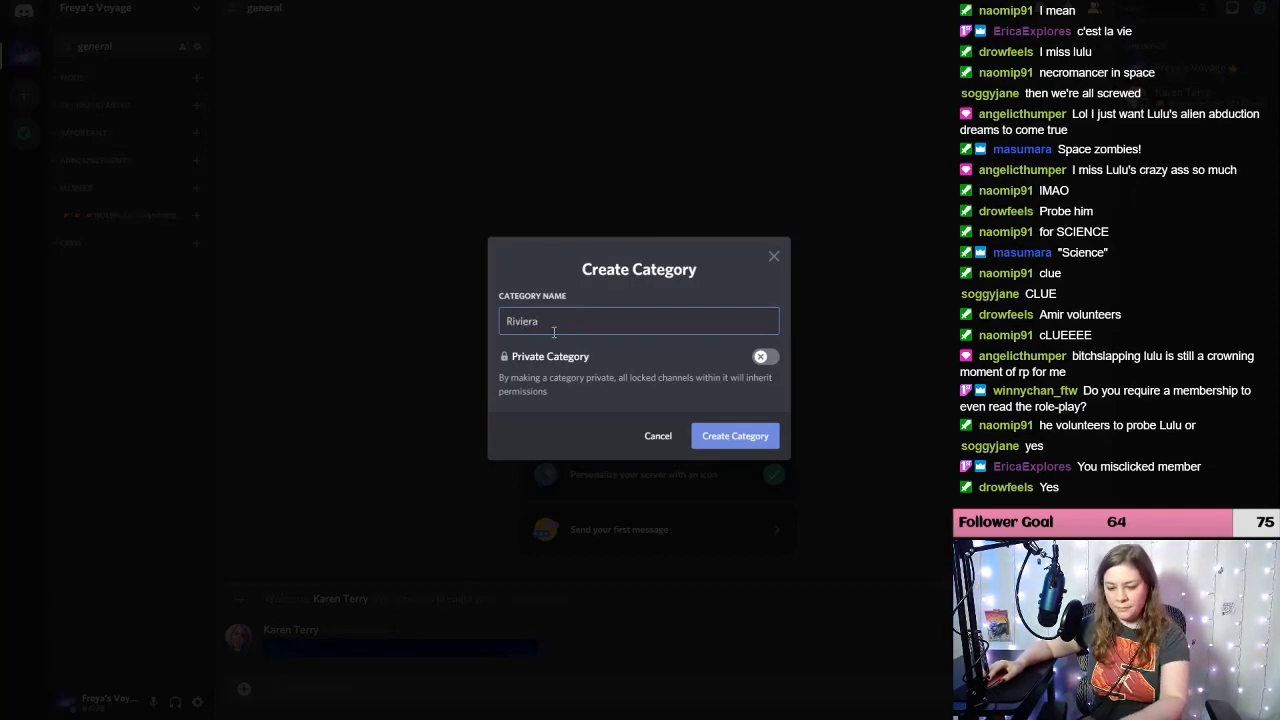
{"action": "left_click", "coordinate": [764, 357]}
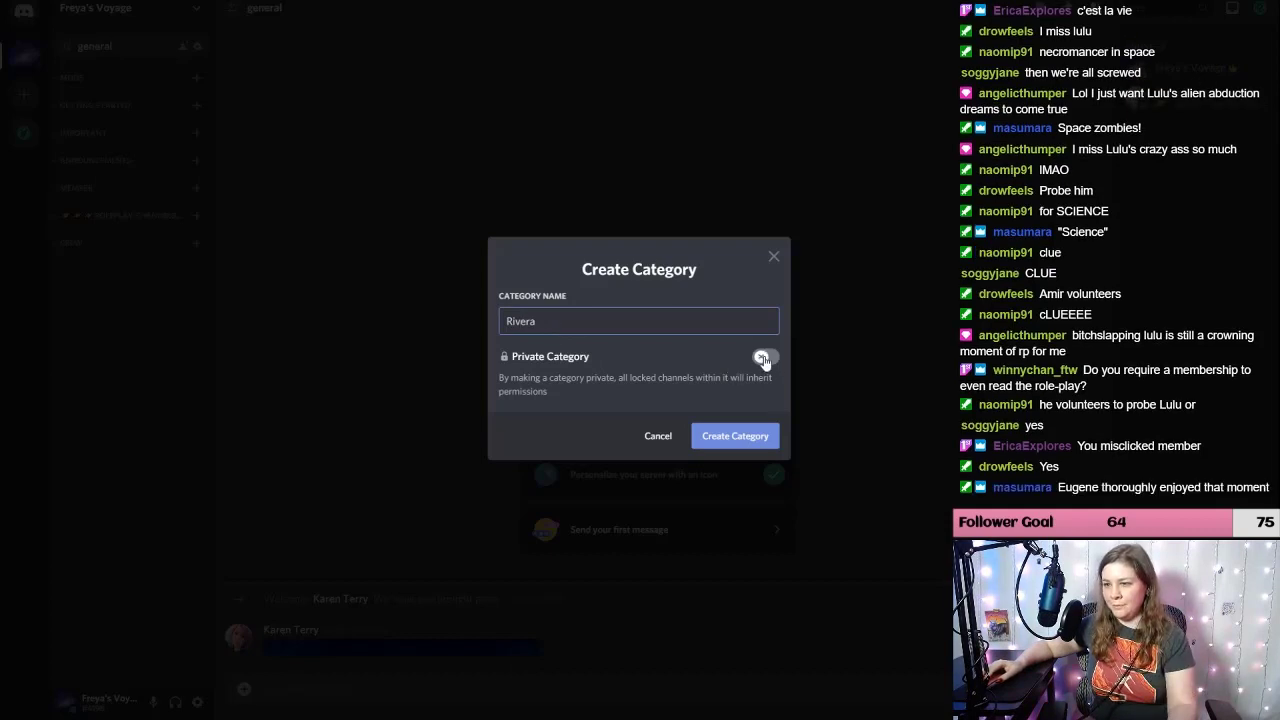
{"action": "left_click", "coordinate": [765, 376]}
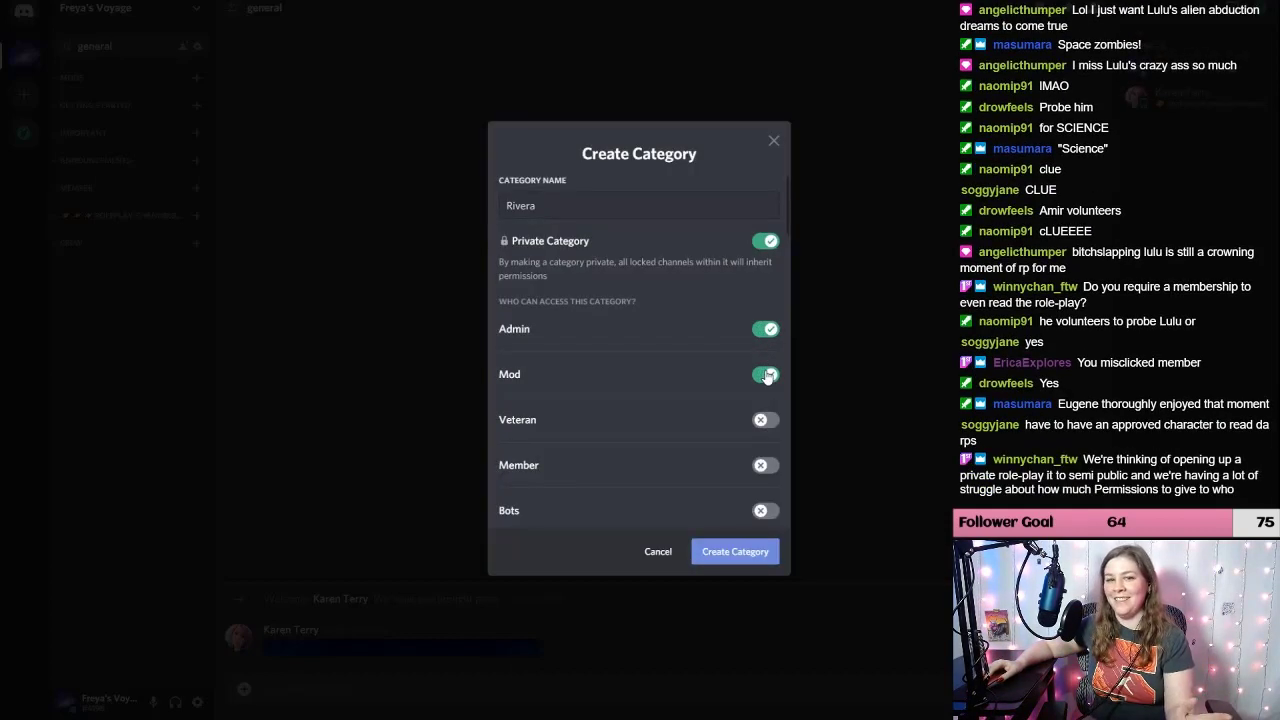
{"action": "left_click", "coordinate": [766, 465]}
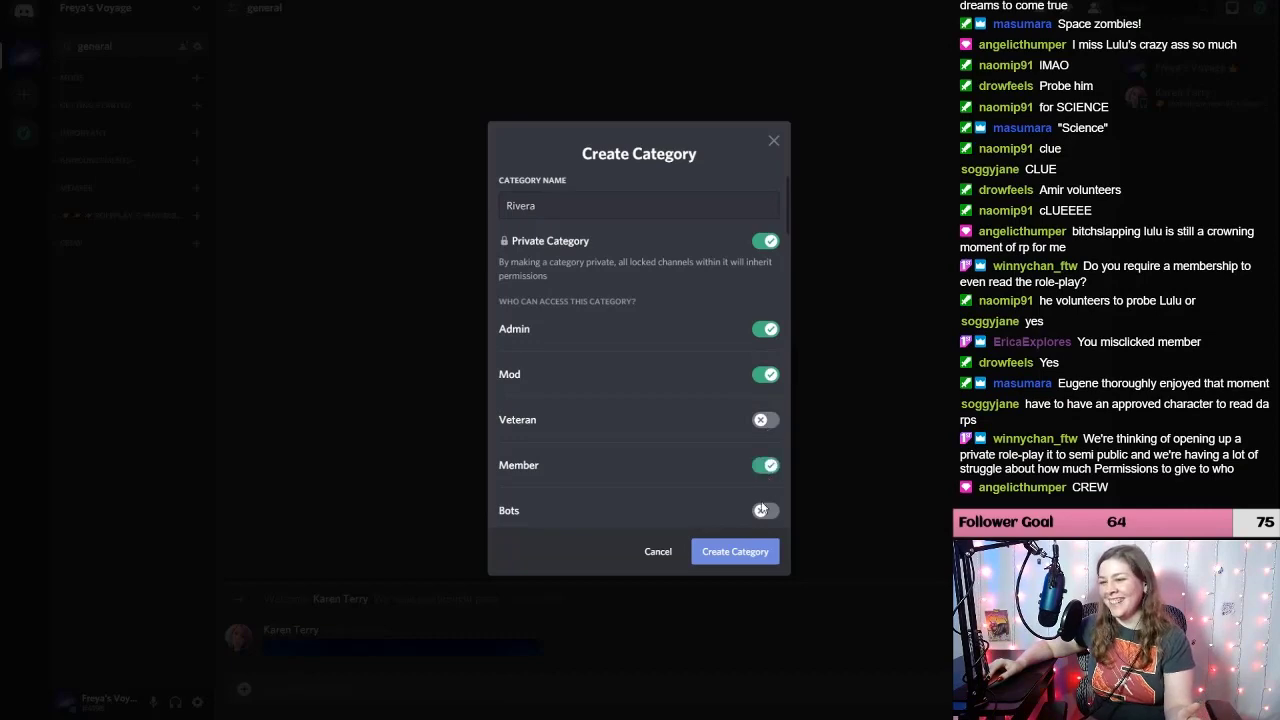
{"action": "left_click", "coordinate": [736, 553]}
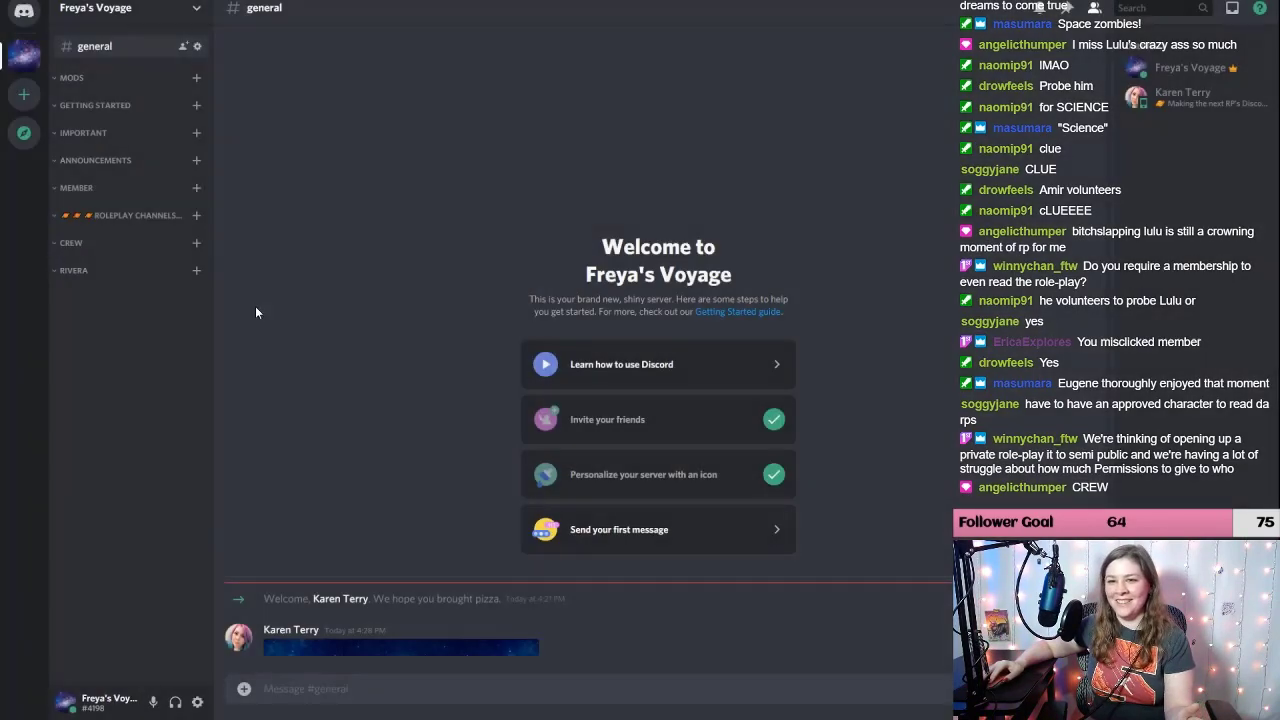
Step: Create a private category named Atlantic with access for the Admin, Mod and Member roles
{"action": "right_click", "coordinate": [170, 337]}
{"action": "left_click", "coordinate": [202, 403]}
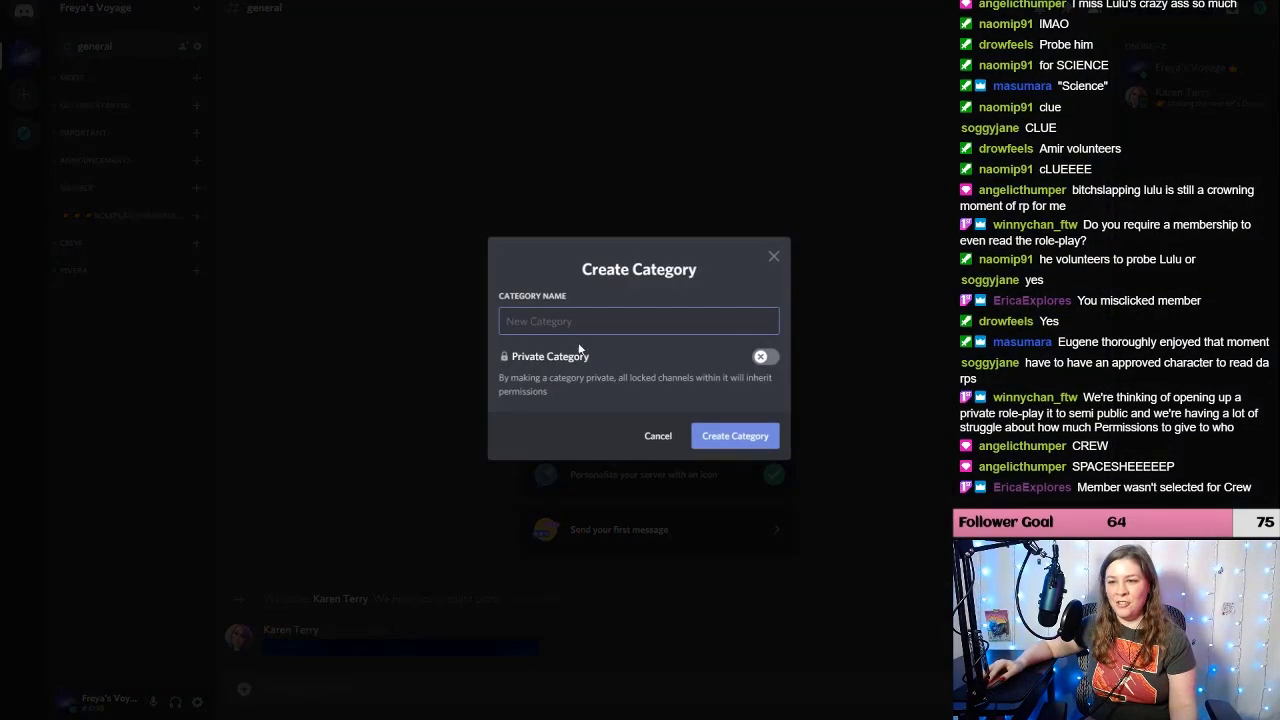
{"action": "left_click", "coordinate": [760, 356]}
{"action": "left_click", "coordinate": [765, 329]}
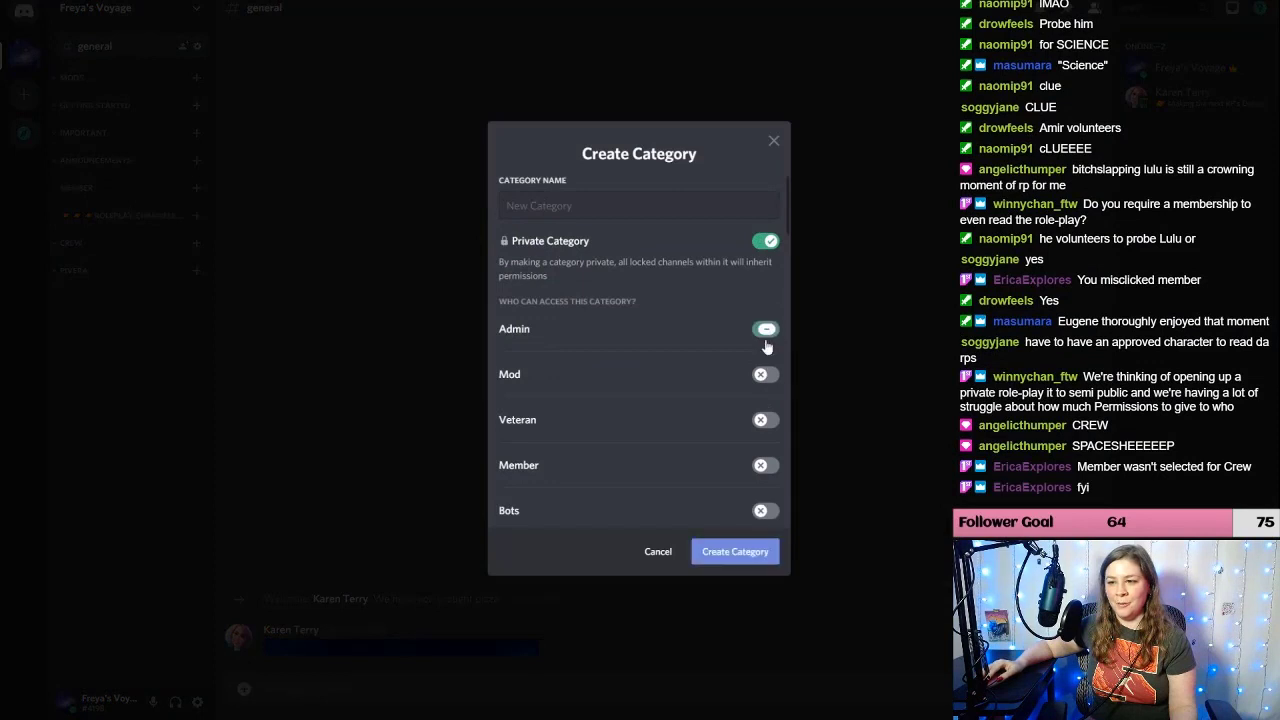
{"action": "left_click", "coordinate": [765, 375]}
{"action": "left_click", "coordinate": [765, 465]}
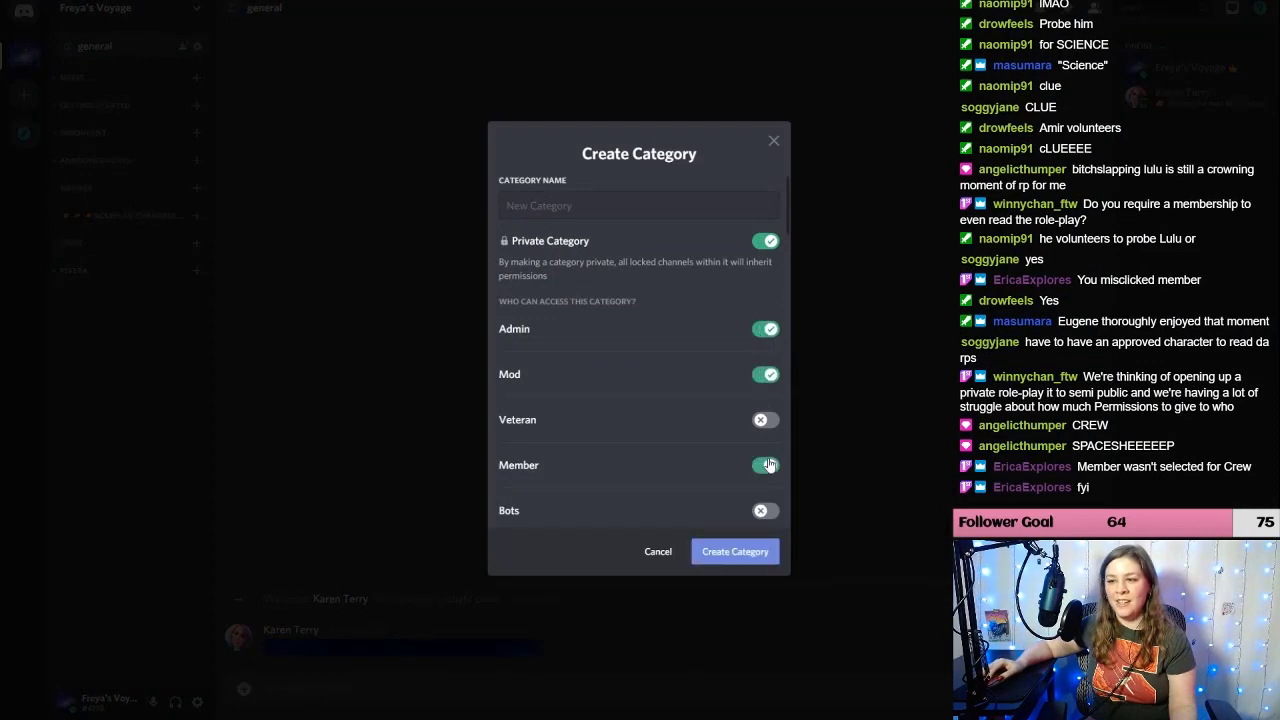
{"action": "left_click", "coordinate": [562, 206]}
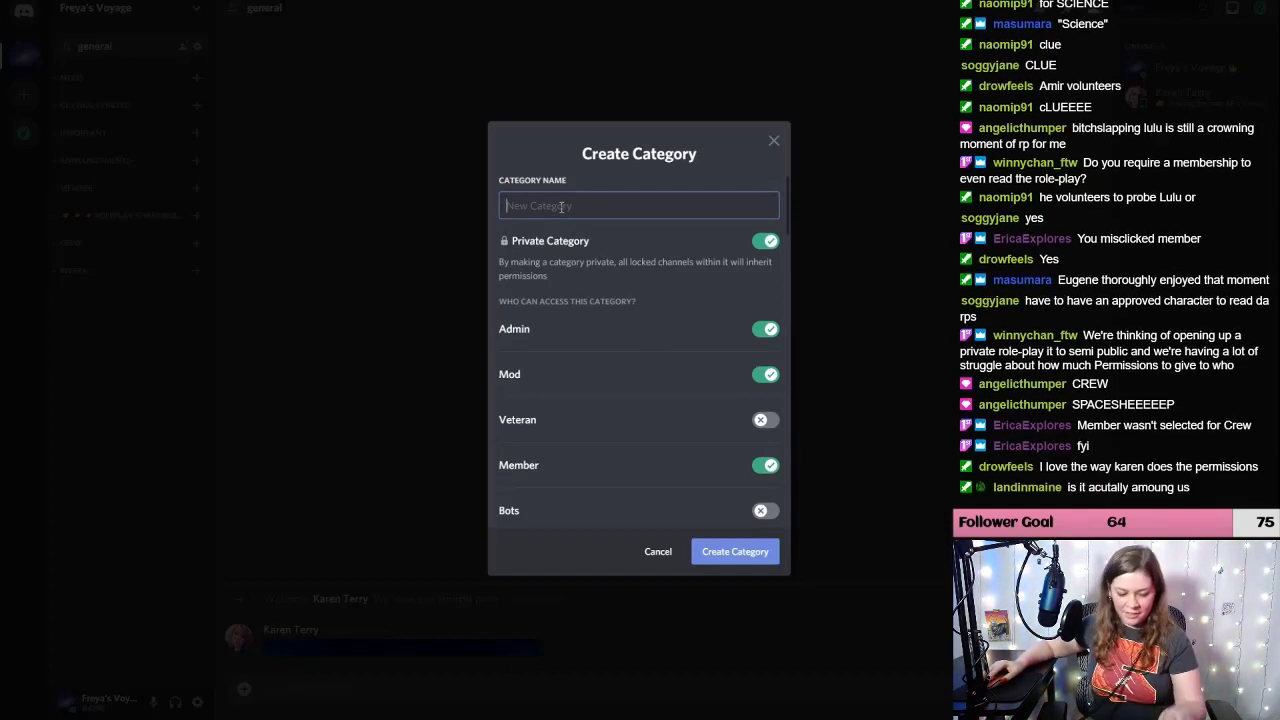
{"action": "type", "text": "Atlantic"}
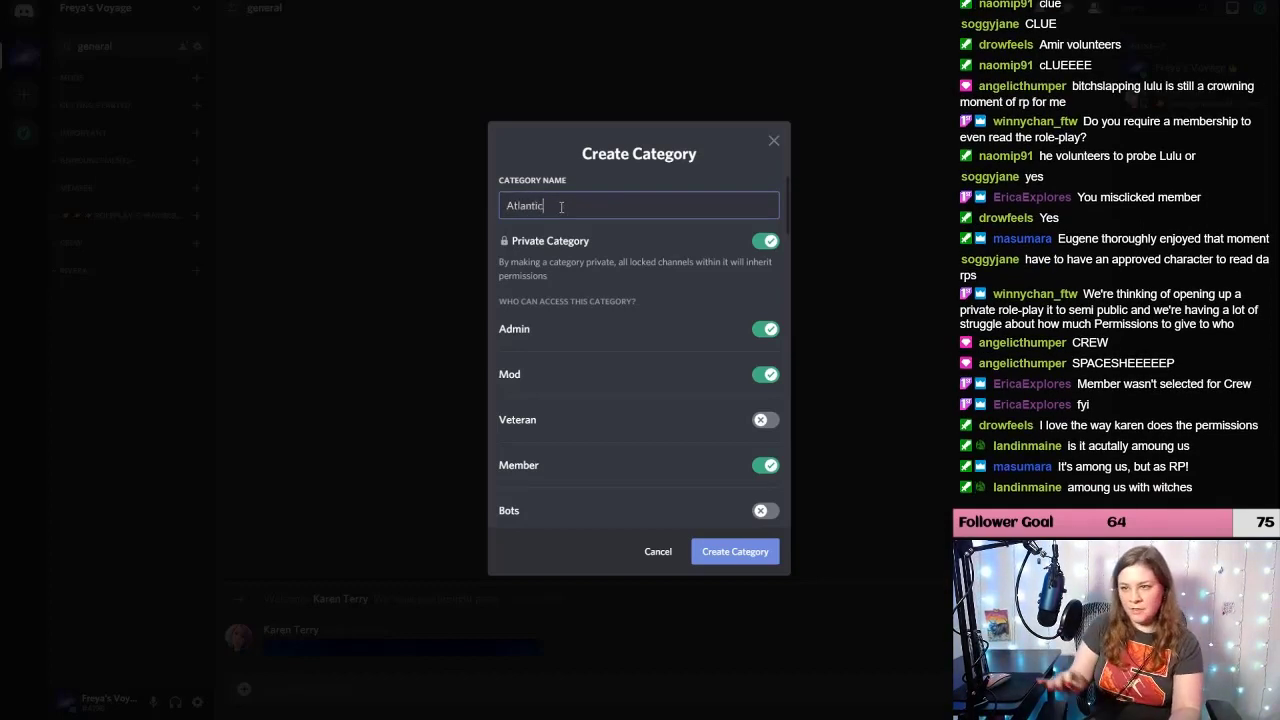
{"action": "left_click", "coordinate": [714, 555]}
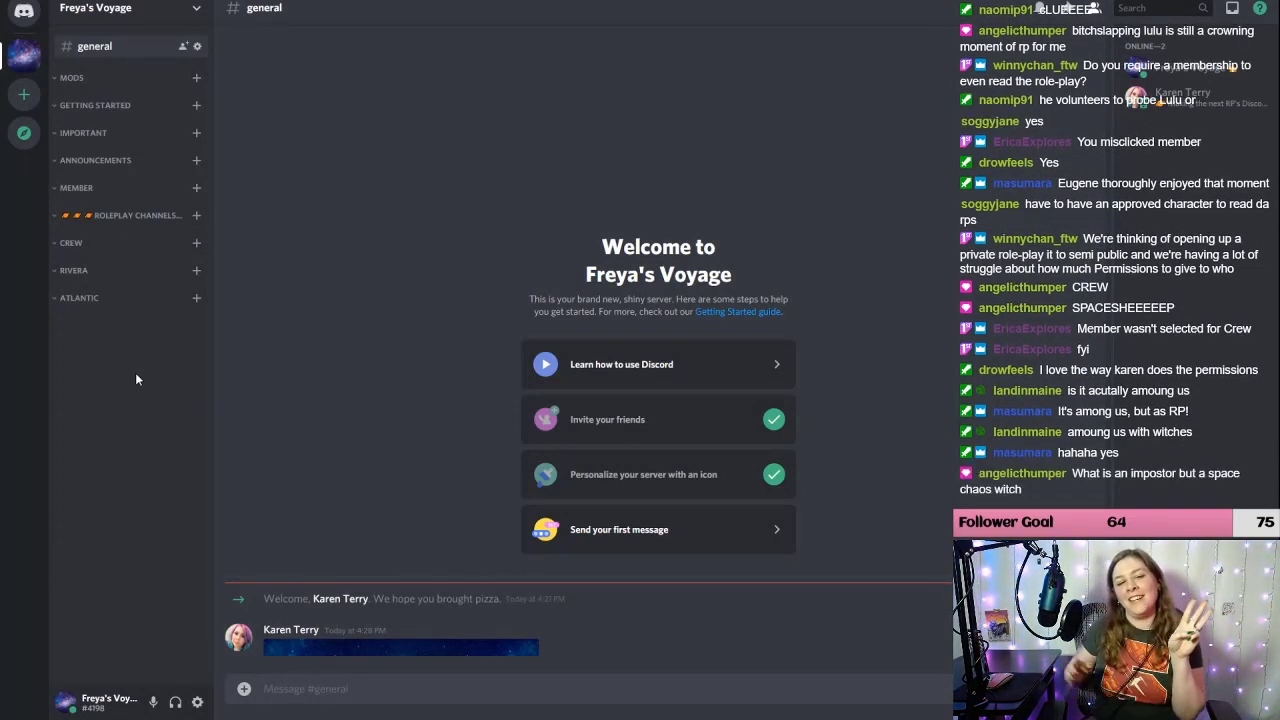
Step: Create a private category named Lobby with access for the Admin, Mod and Member roles
{"action": "right_click", "coordinate": [137, 379]}
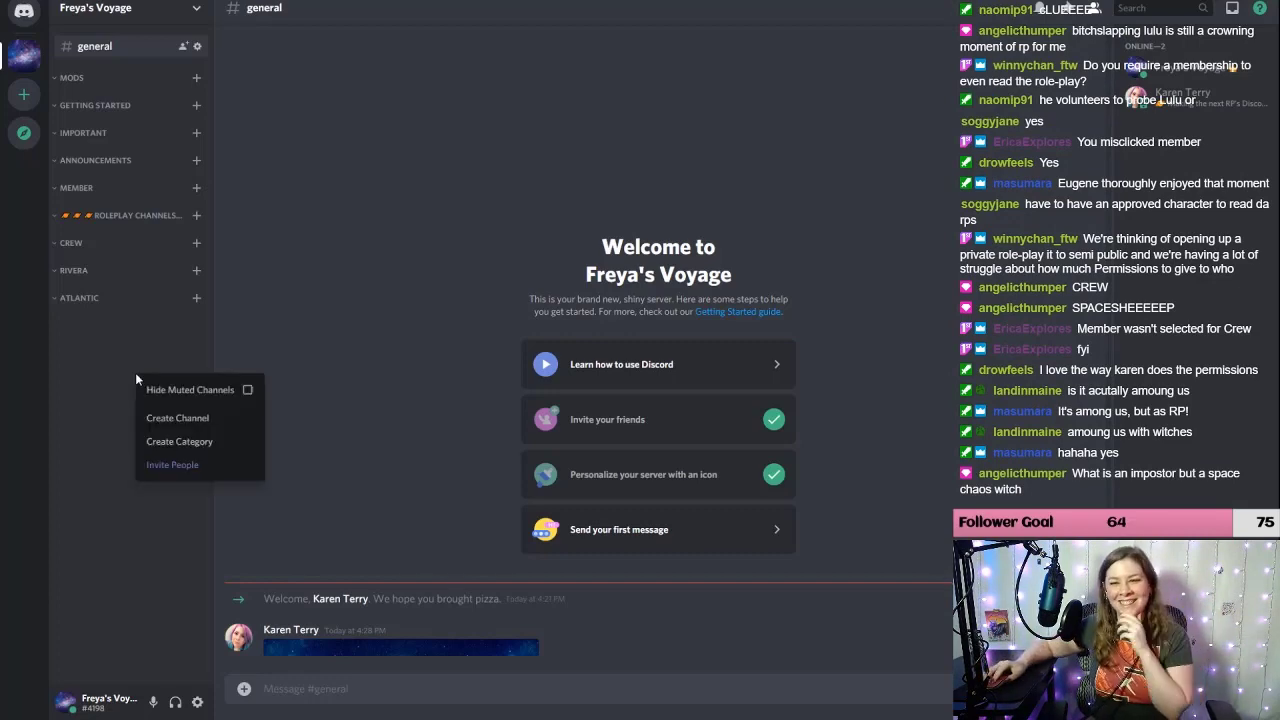
{"action": "left_click", "coordinate": [155, 446]}
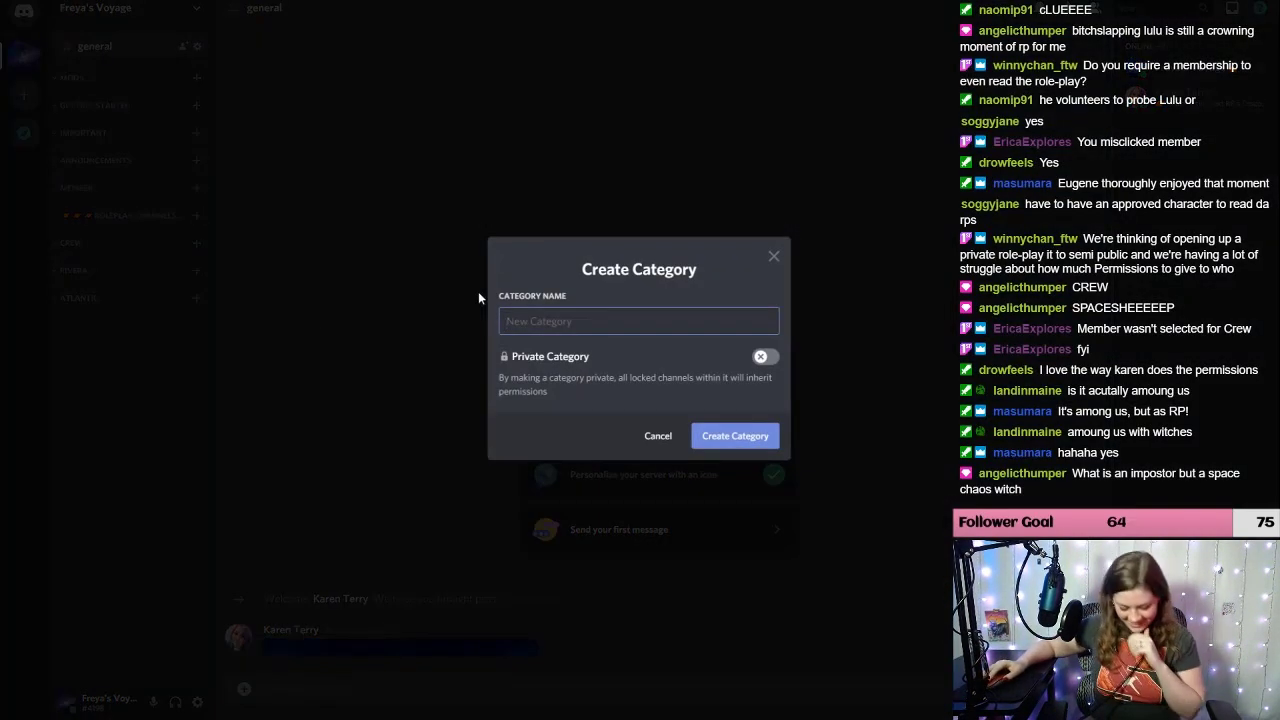
{"action": "type", "text": "Lobb"}
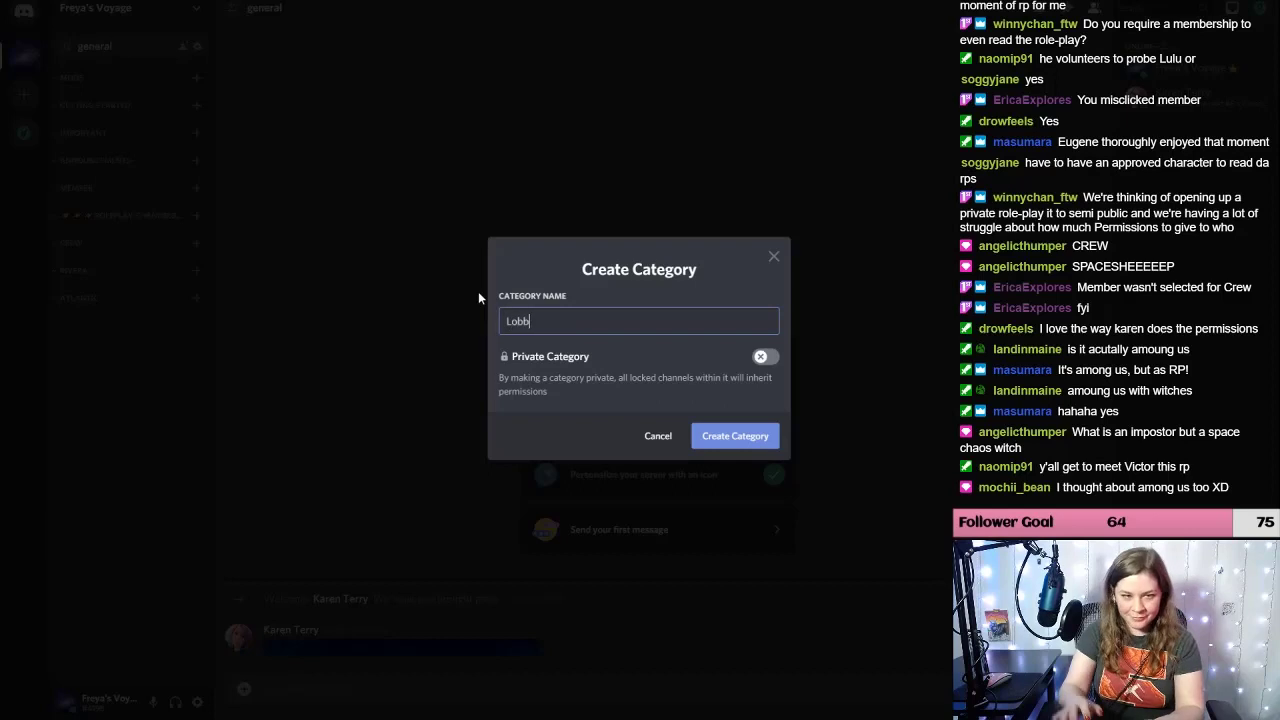
{"action": "type", "text": "y"}
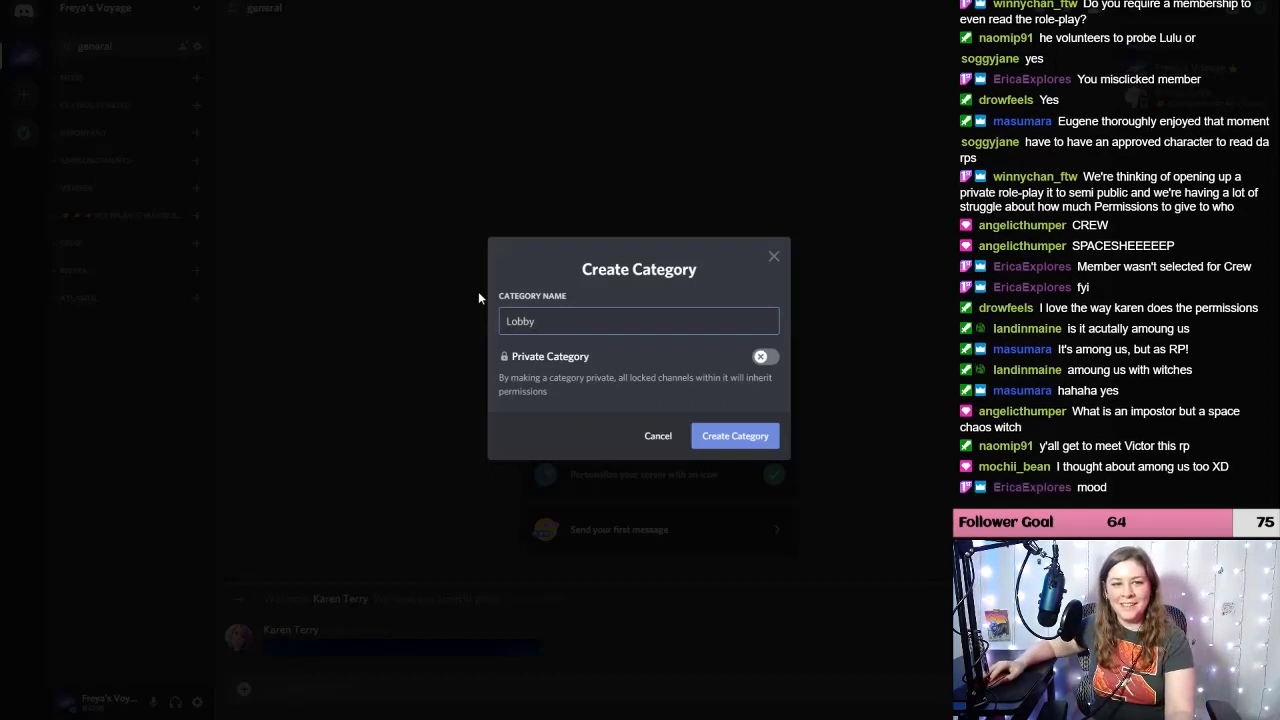
{"action": "left_click", "coordinate": [764, 357]}
{"action": "left_click", "coordinate": [765, 330]}
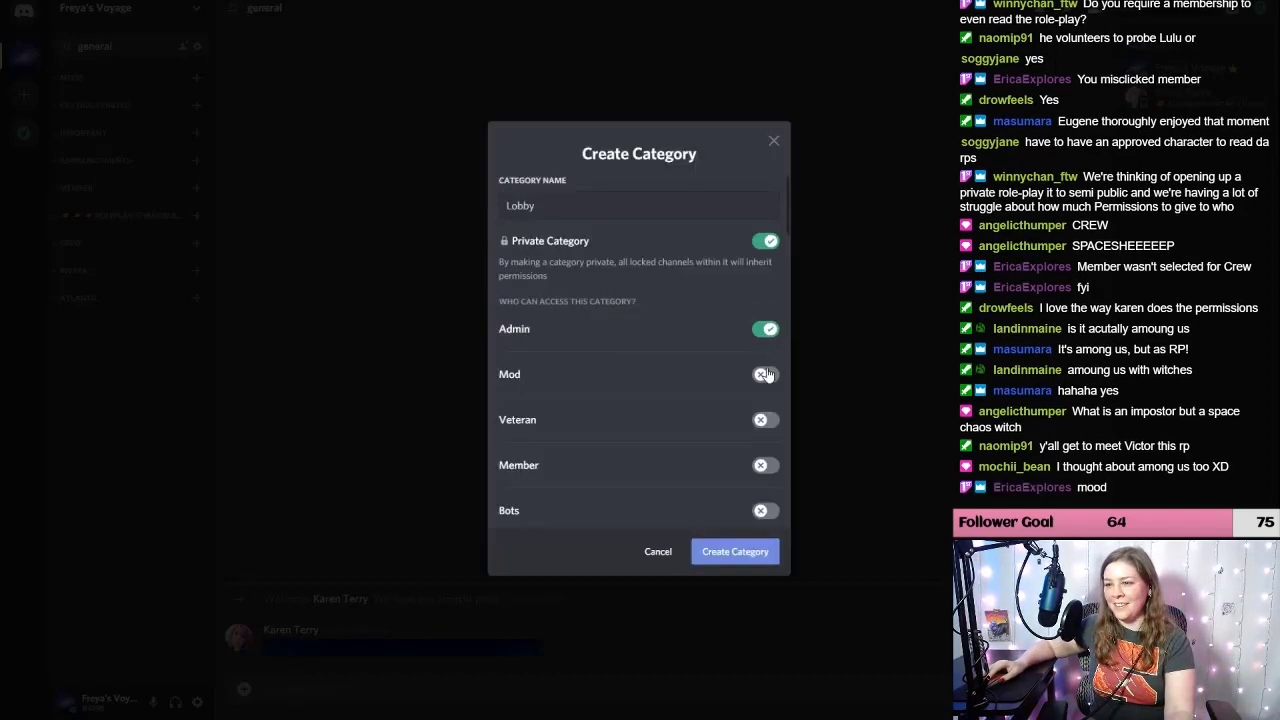
{"action": "left_click", "coordinate": [767, 377]}
{"action": "left_click", "coordinate": [765, 465]}
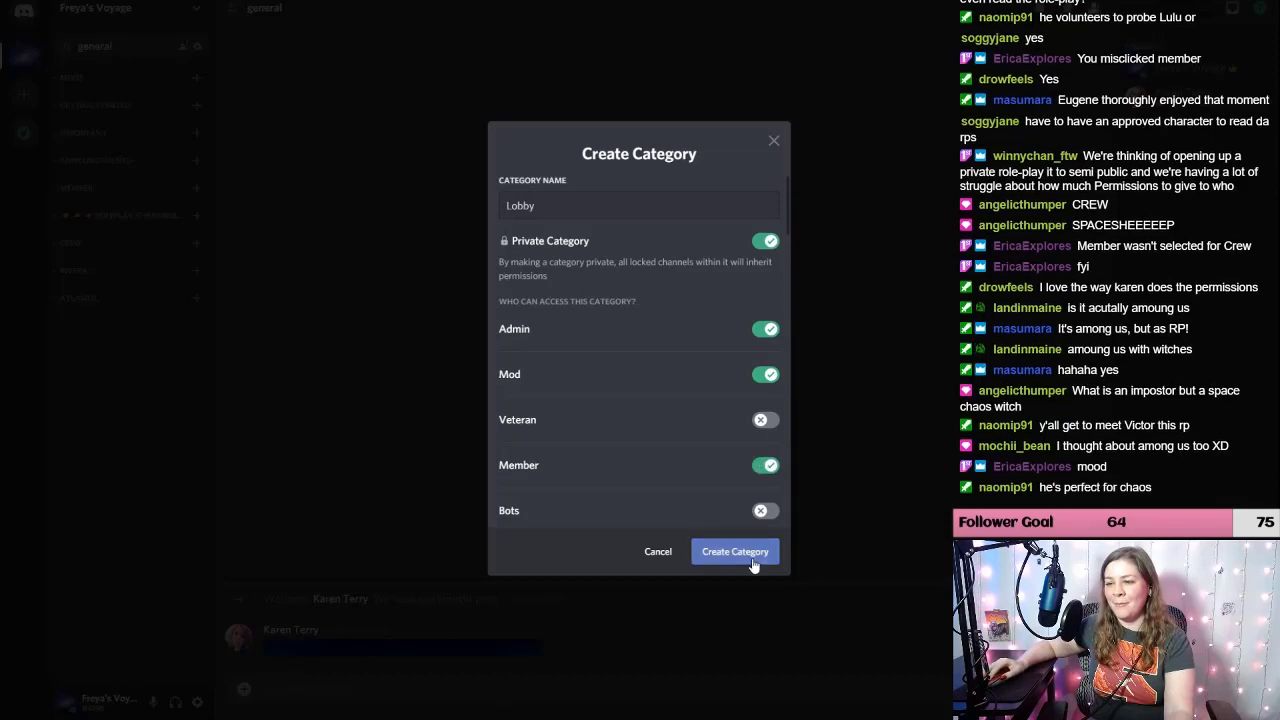
{"action": "left_click", "coordinate": [735, 551]}
Step: Create a private category named Promenade with access for the Admin, Mod and Member roles
{"action": "right_click", "coordinate": [131, 373]}
{"action": "left_click", "coordinate": [165, 442]}
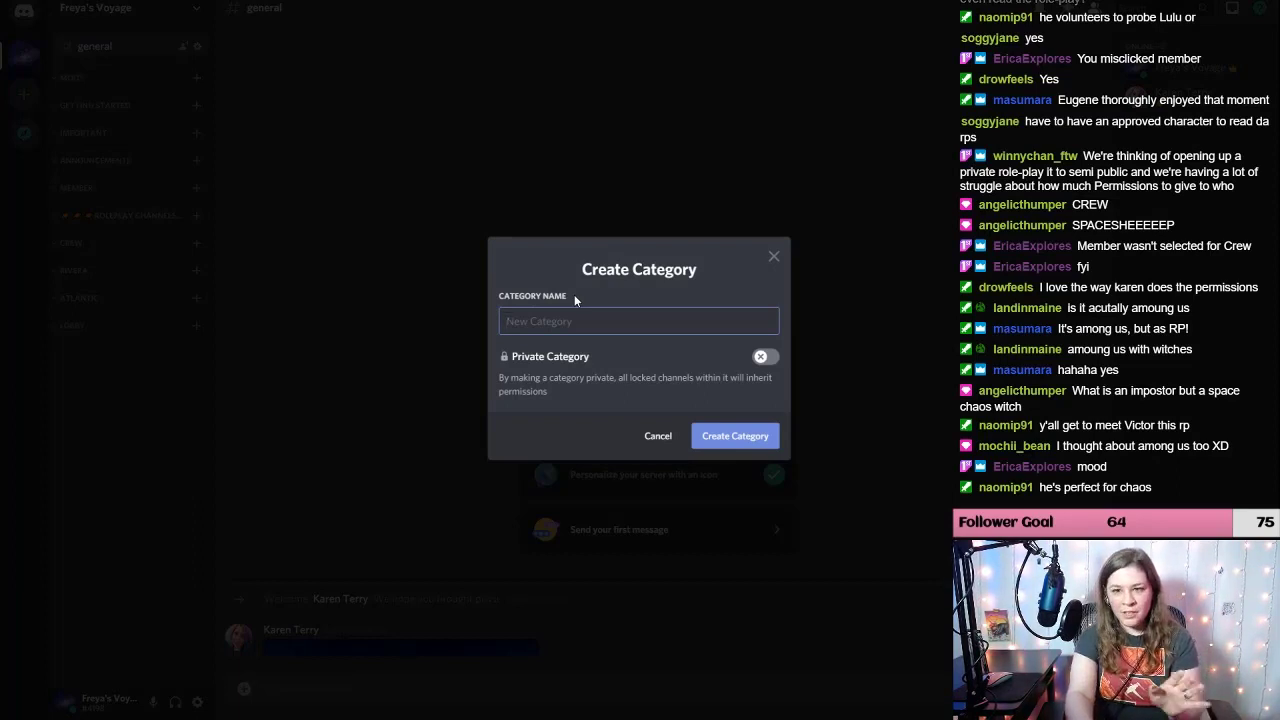
{"action": "type", "text": "P"}
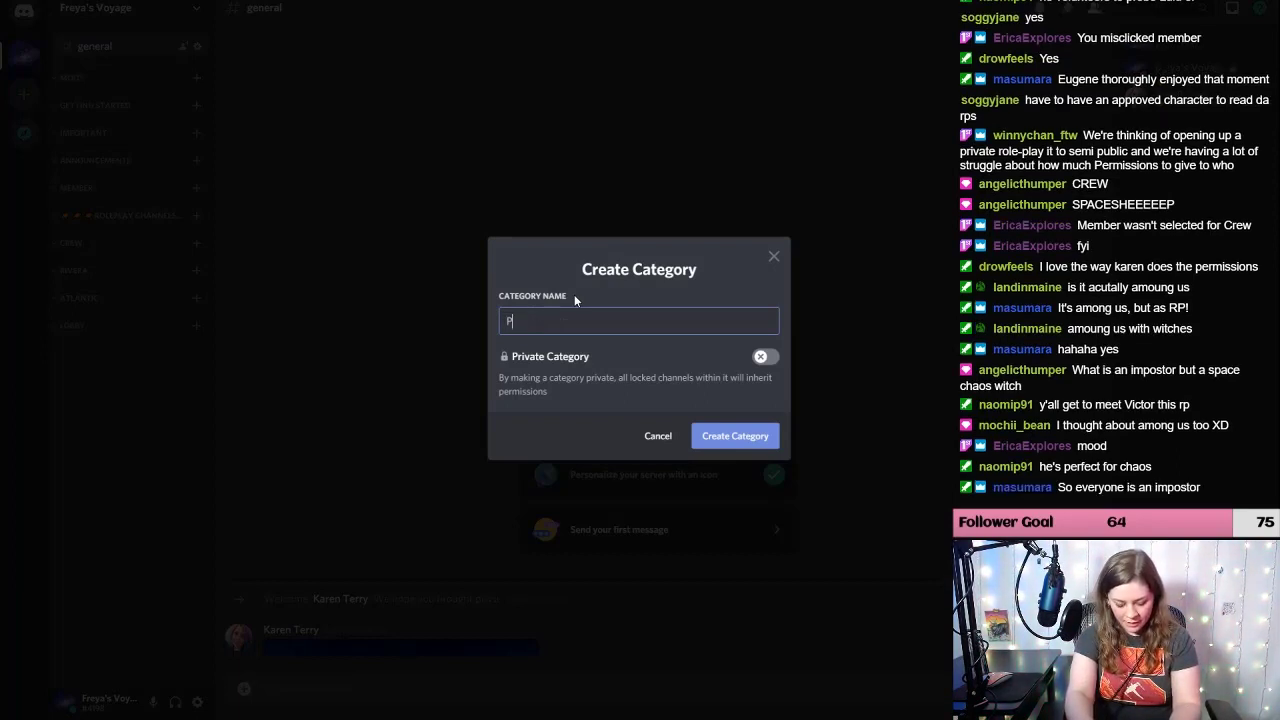
{"action": "type", "text": "romenade"}
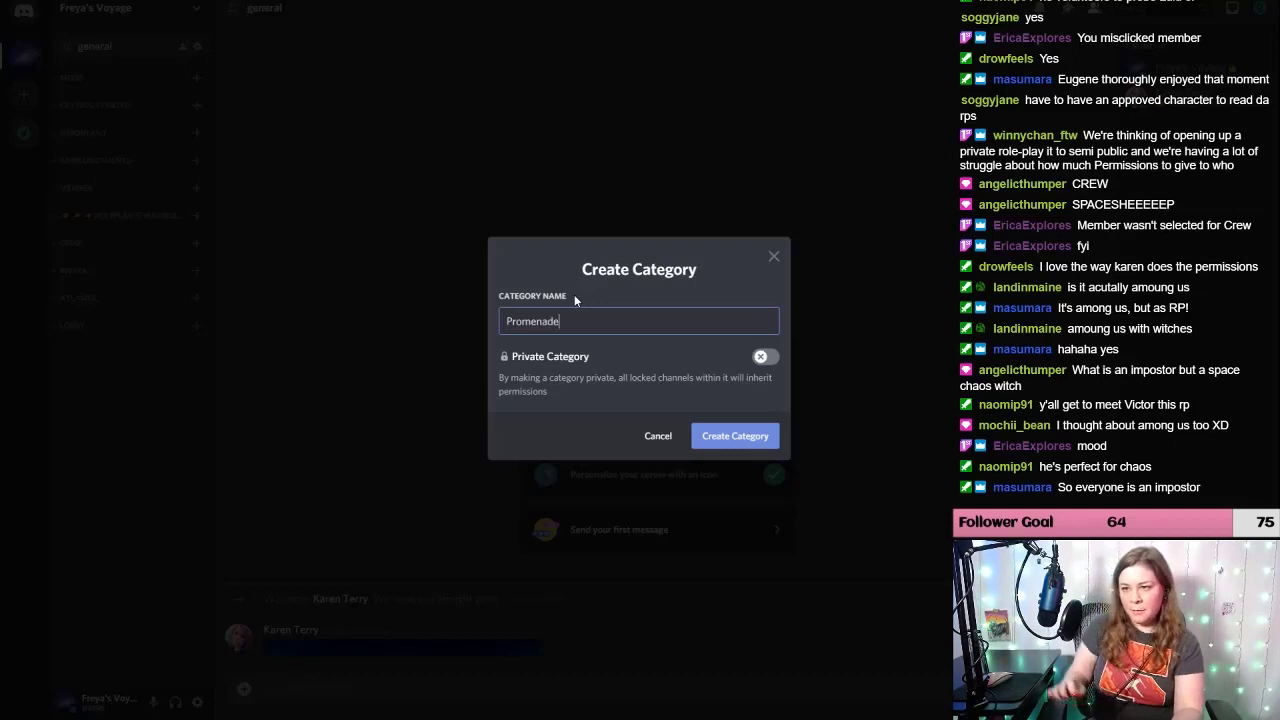
{"action": "left_click", "coordinate": [770, 362]}
{"action": "left_click", "coordinate": [765, 331]}
{"action": "left_click", "coordinate": [766, 376]}
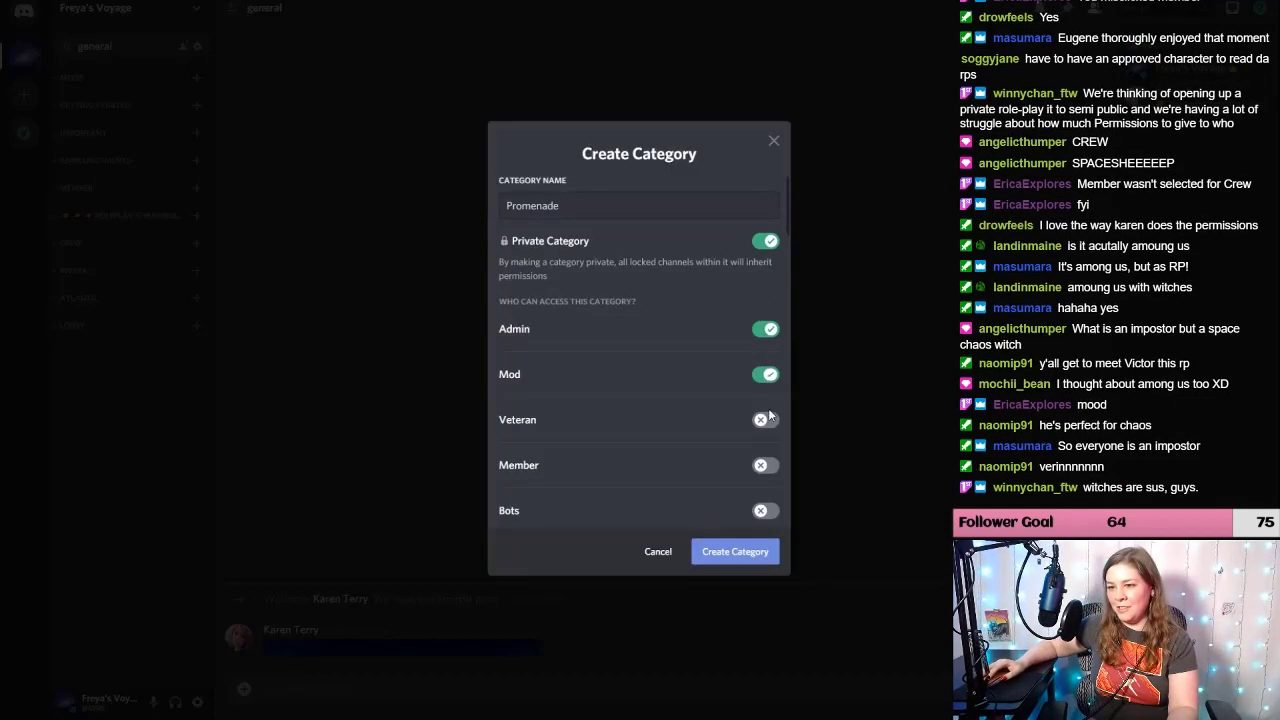
{"action": "left_click", "coordinate": [766, 466]}
{"action": "left_click", "coordinate": [750, 551]}
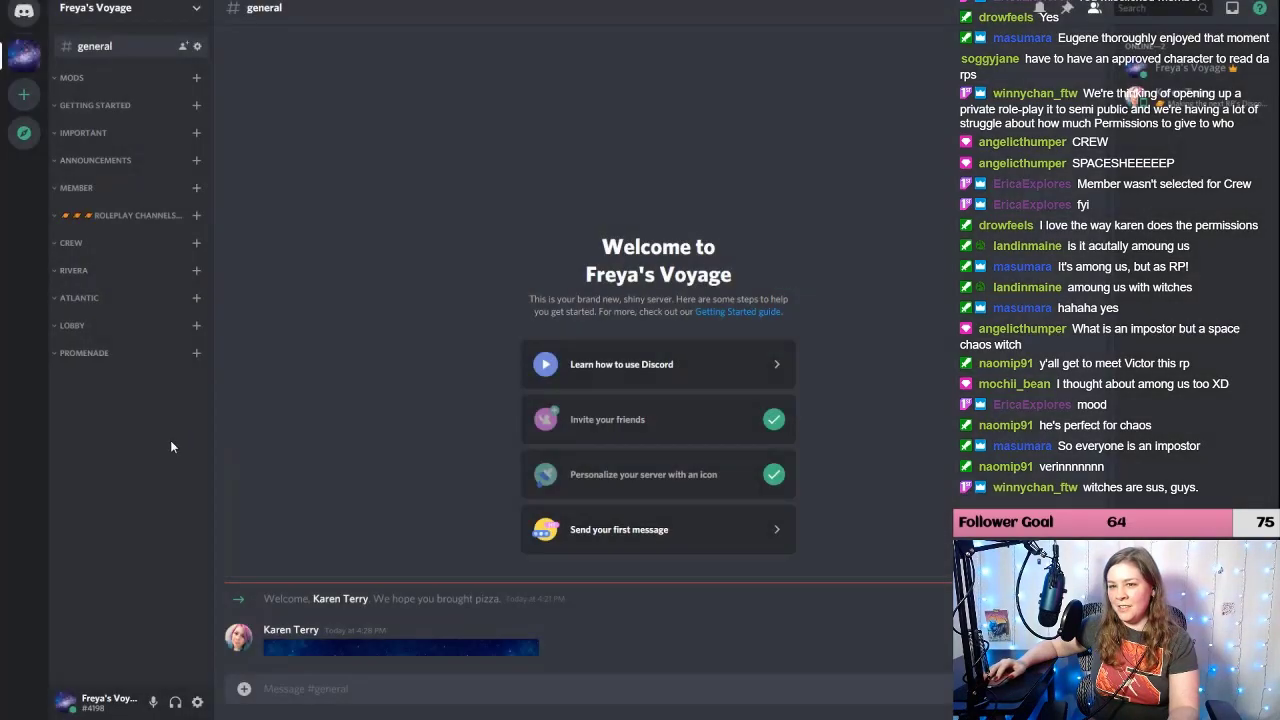
Step: Create a private category named Main with access for the Admin, Mod and Member roles
{"action": "right_click", "coordinate": [145, 445]}
{"action": "left_click", "coordinate": [187, 513]}
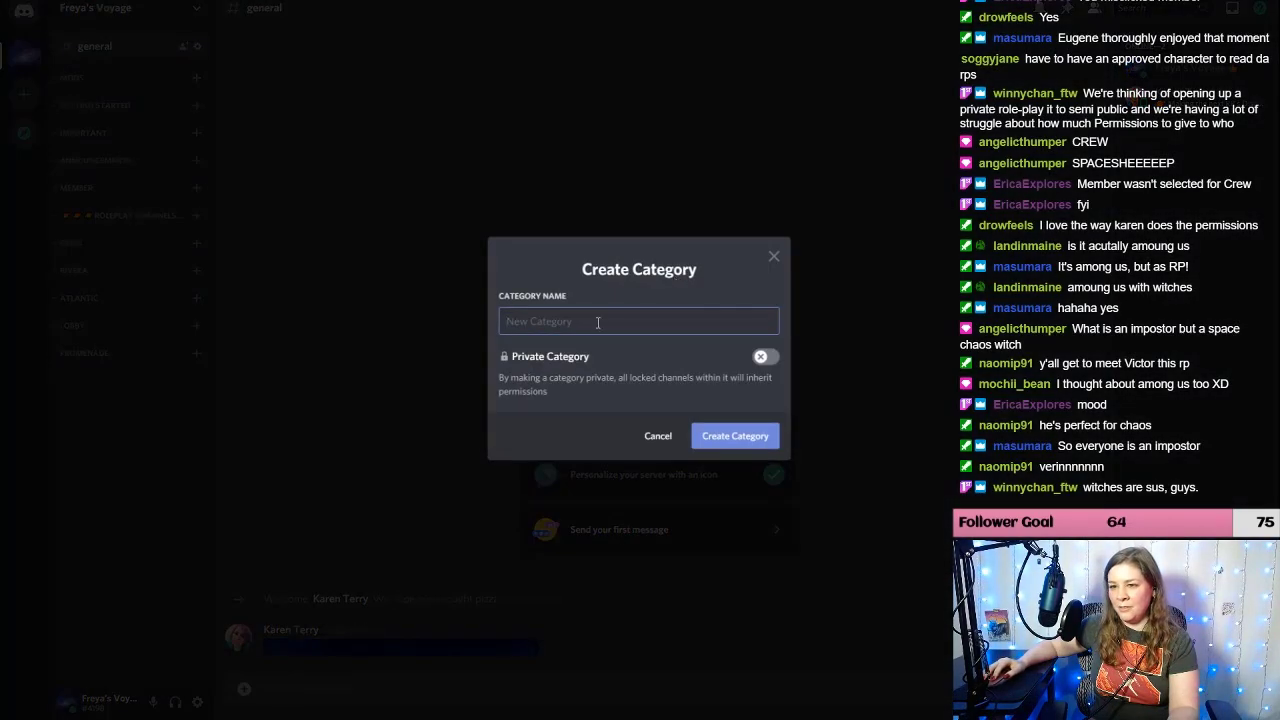
{"action": "type", "text": "Main"}
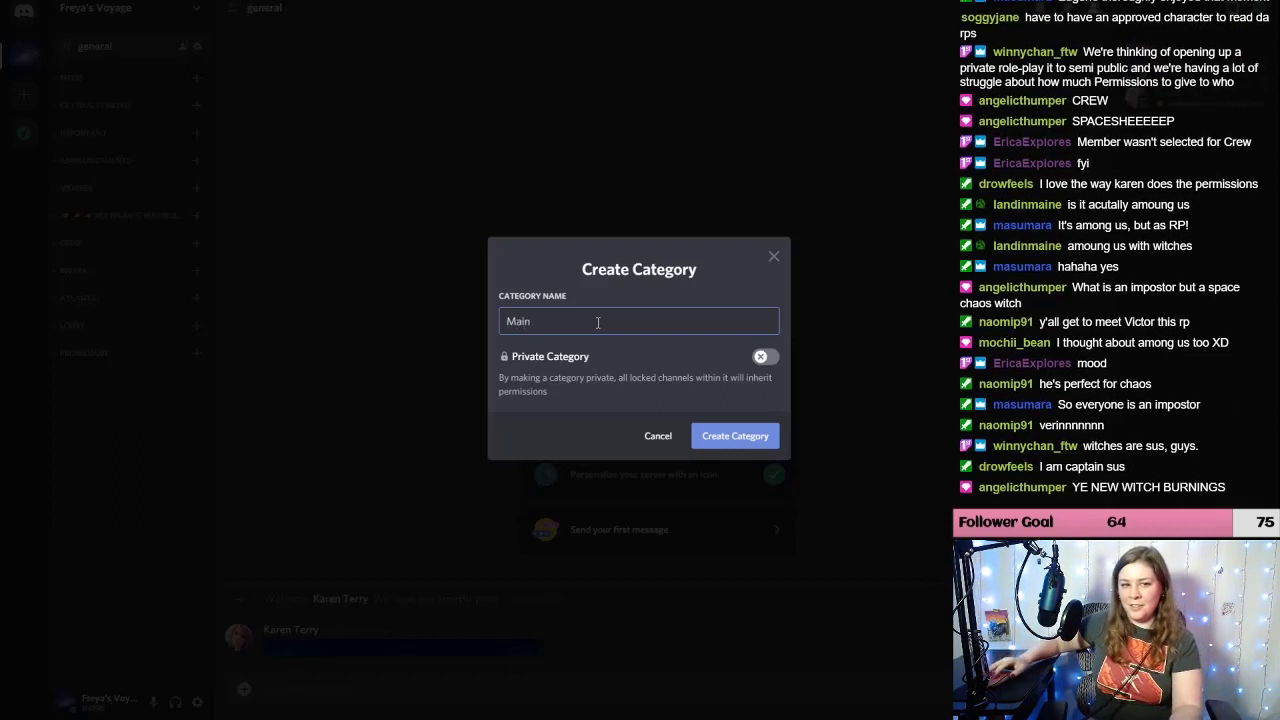
{"action": "left_click", "coordinate": [765, 357]}
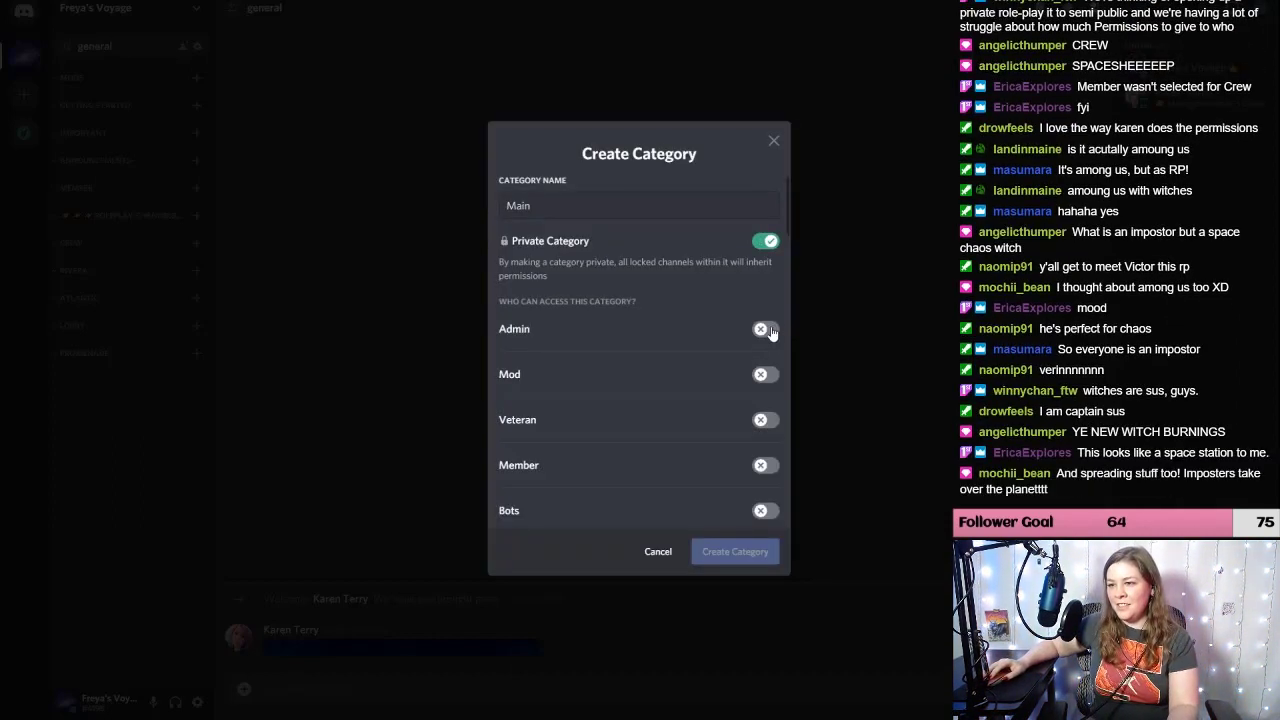
{"action": "left_click", "coordinate": [771, 331]}
{"action": "left_click", "coordinate": [768, 376]}
{"action": "left_click", "coordinate": [766, 466]}
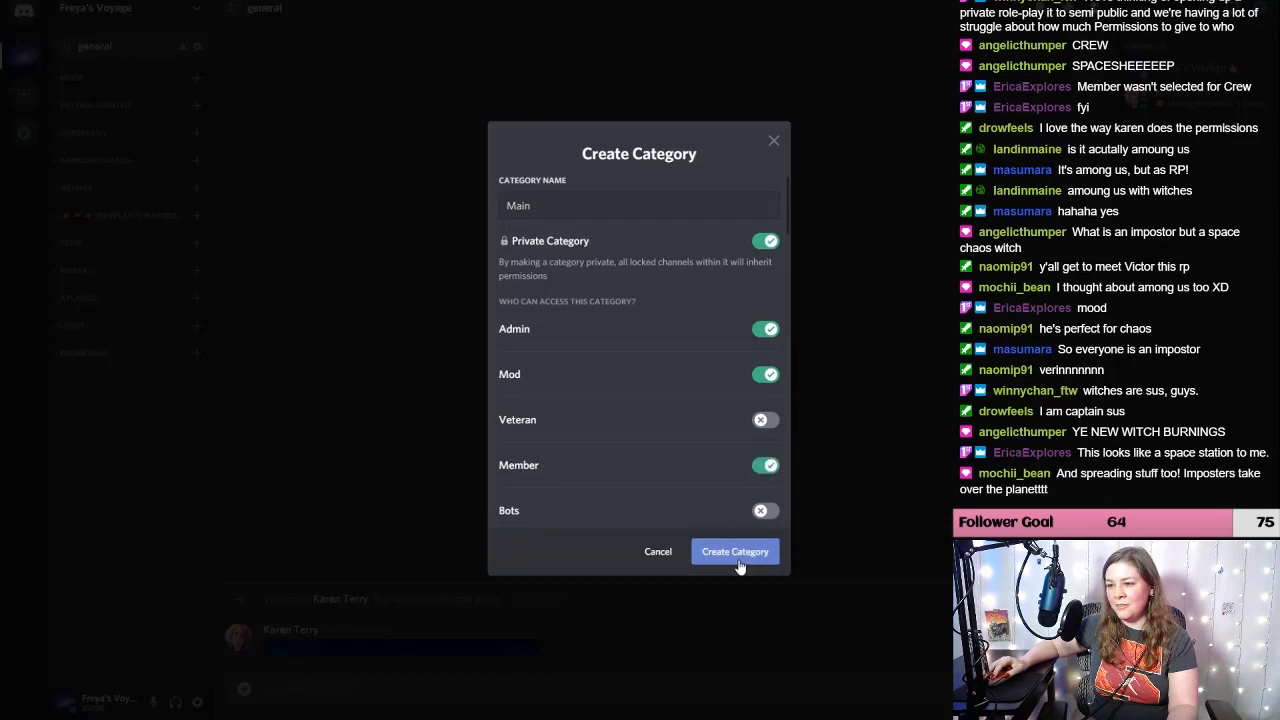
{"action": "left_click", "coordinate": [738, 560]}
Step: Create a private category named Upper with access for the Admin, Mod and Member roles
{"action": "right_click", "coordinate": [124, 425]}
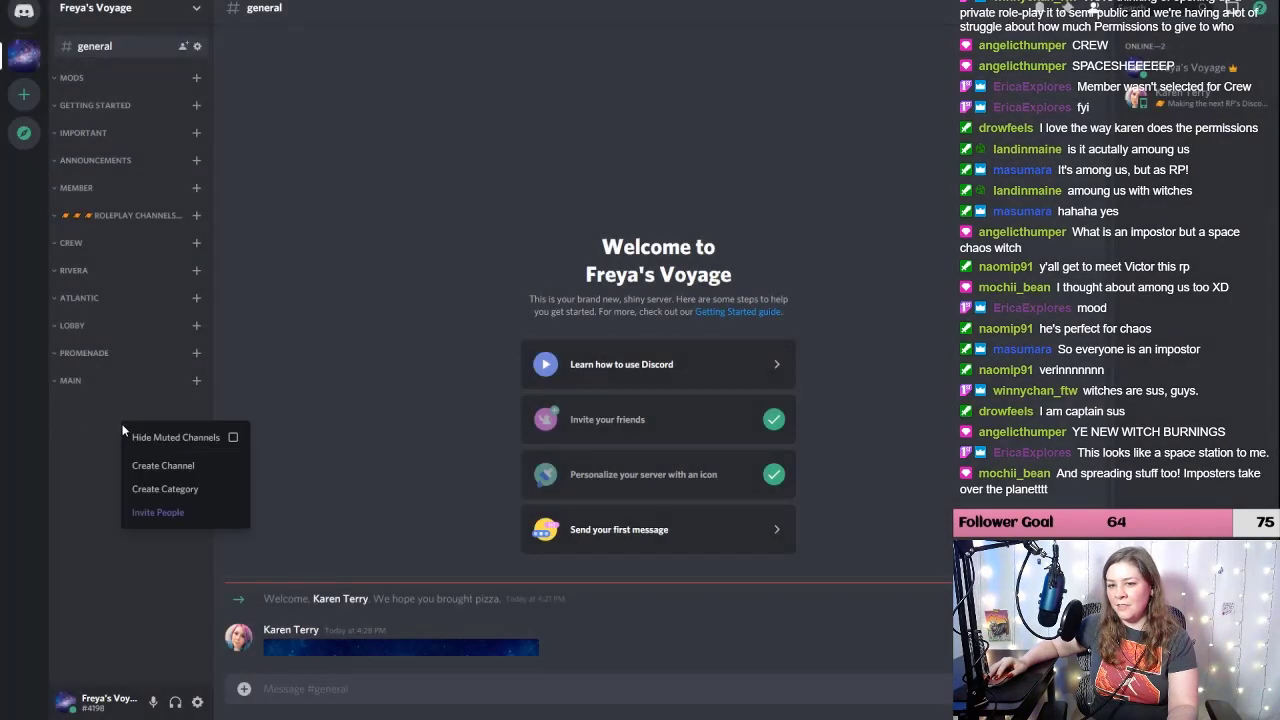
{"action": "left_click", "coordinate": [163, 489]}
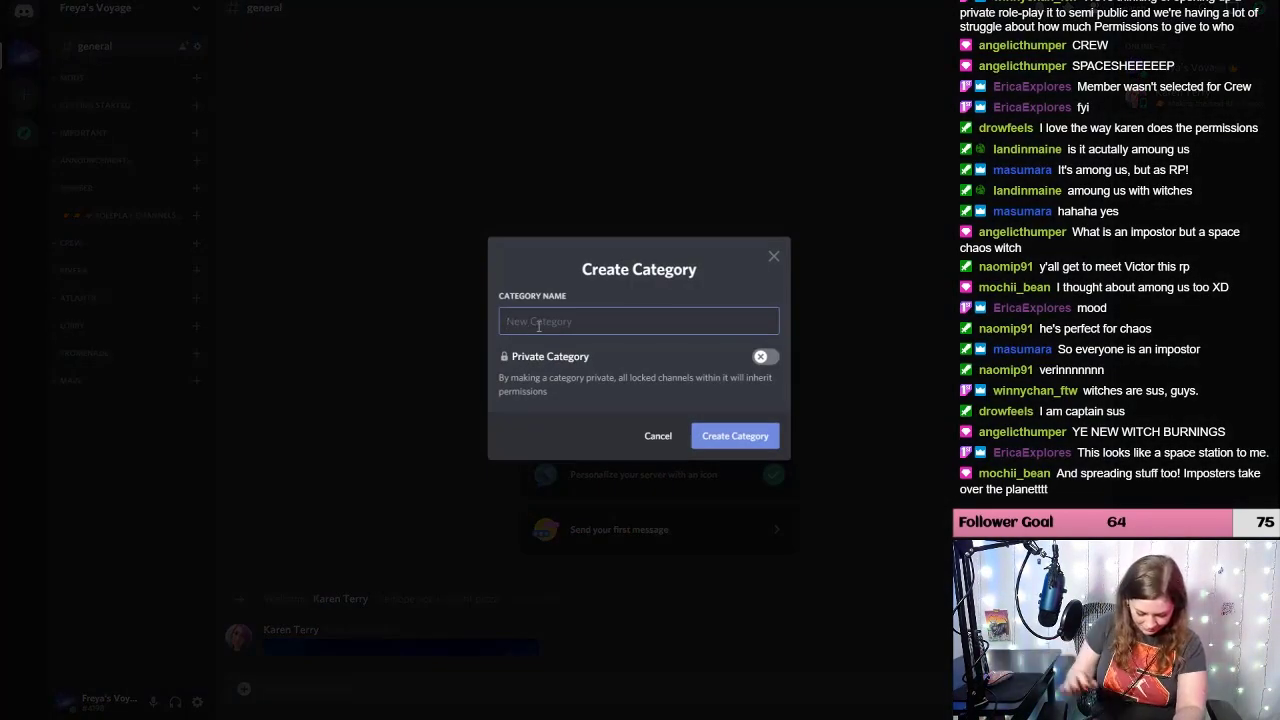
{"action": "type", "text": "Upper"}
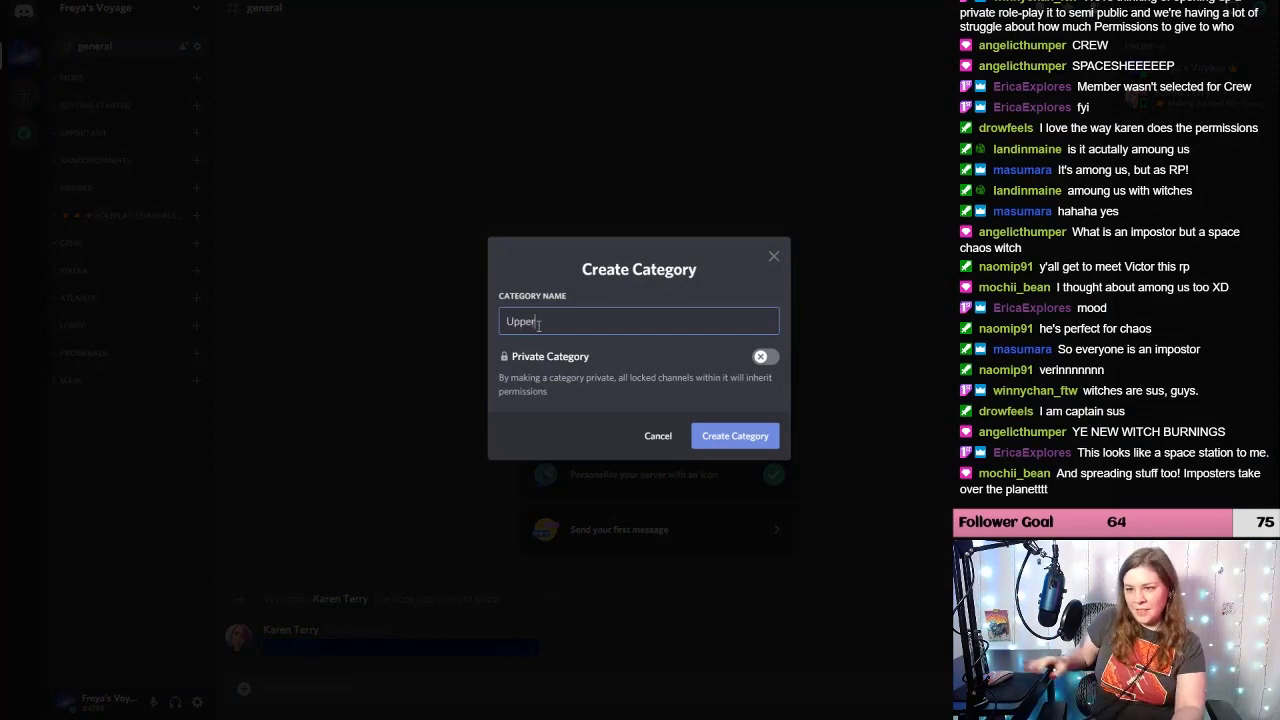
{"action": "left_click", "coordinate": [763, 356]}
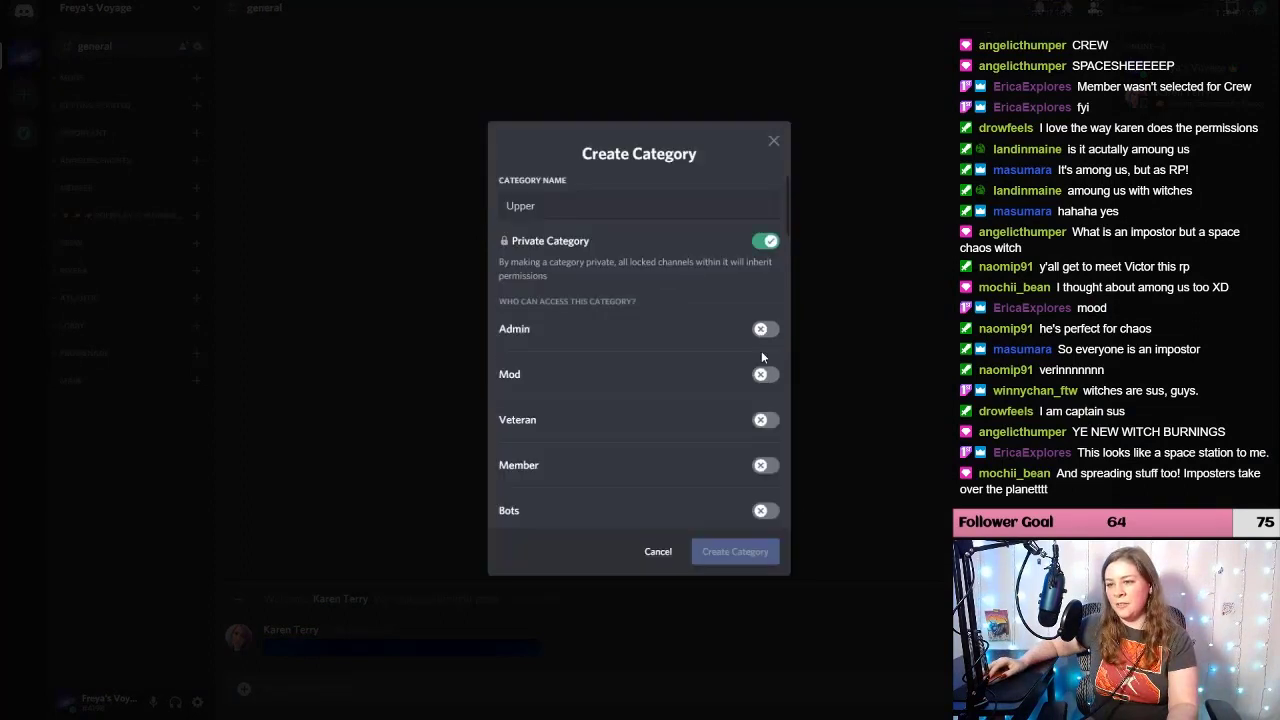
{"action": "left_click", "coordinate": [765, 329]}
{"action": "left_click", "coordinate": [765, 374]}
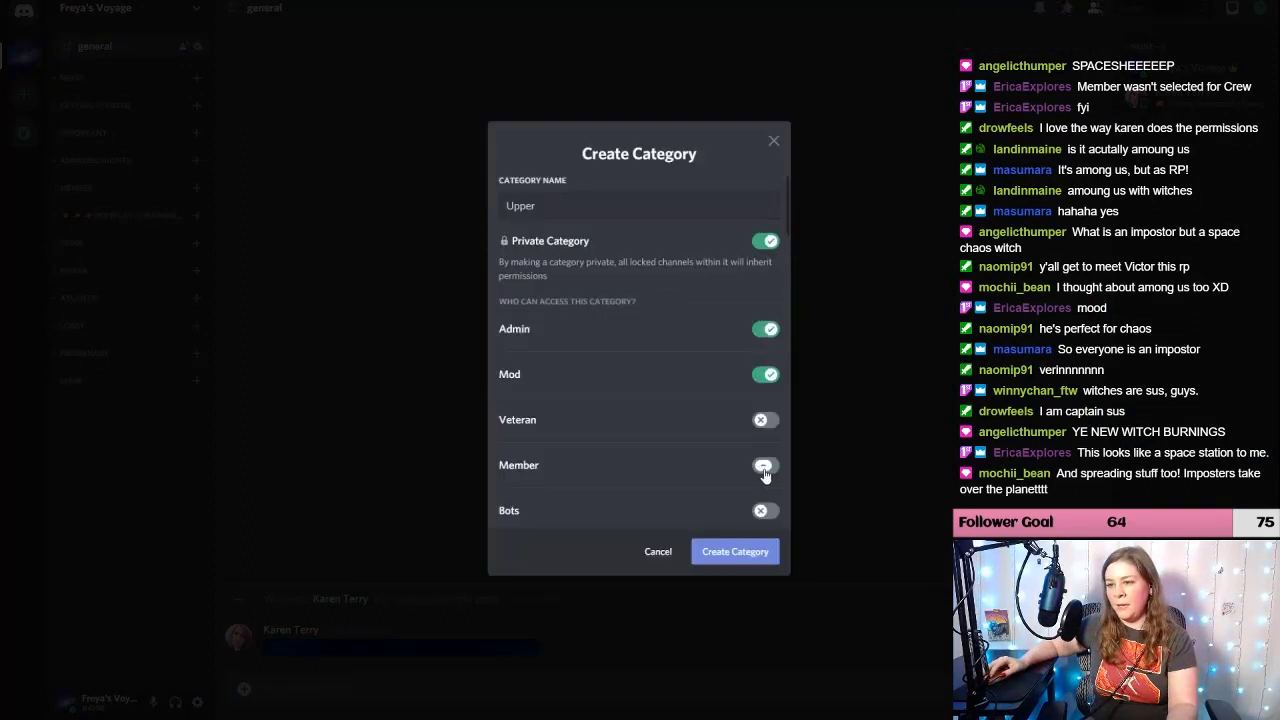
{"action": "left_click", "coordinate": [765, 465]}
{"action": "left_click", "coordinate": [765, 553]}
Step: Create a private category named Empress with access for the Admin and Mod roles
{"action": "right_click", "coordinate": [104, 476]}
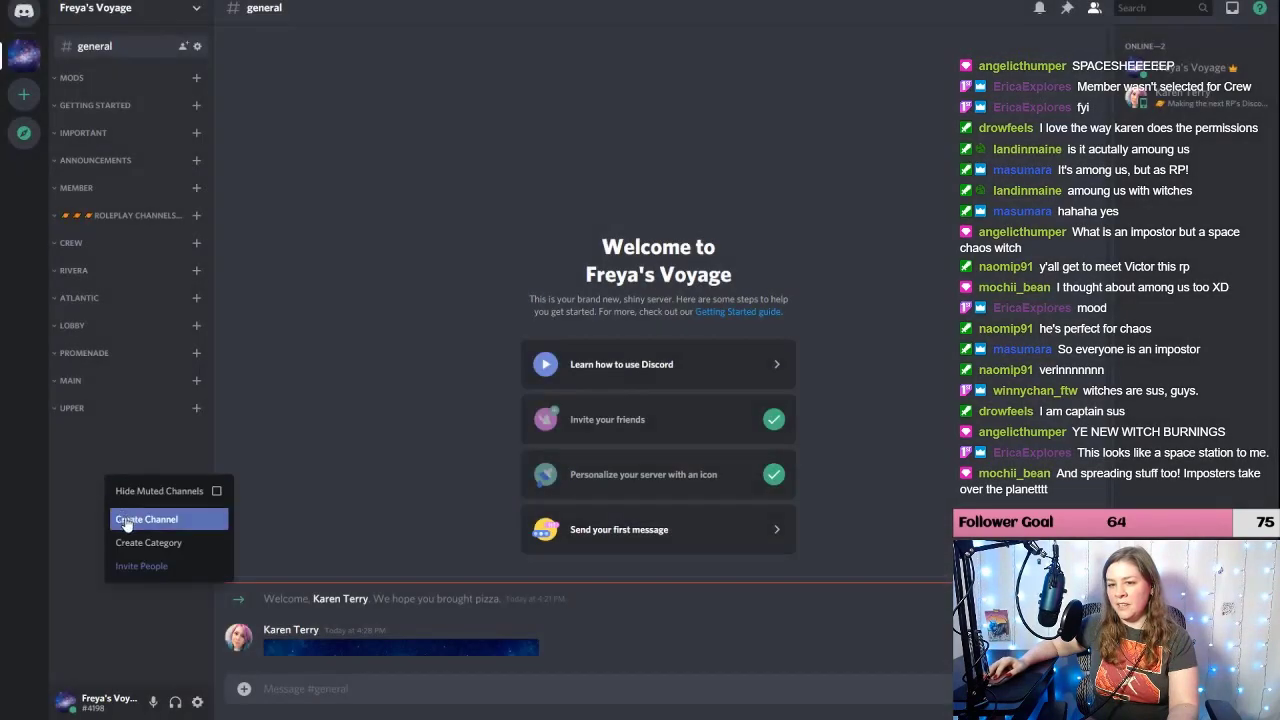
{"action": "left_click", "coordinate": [135, 538]}
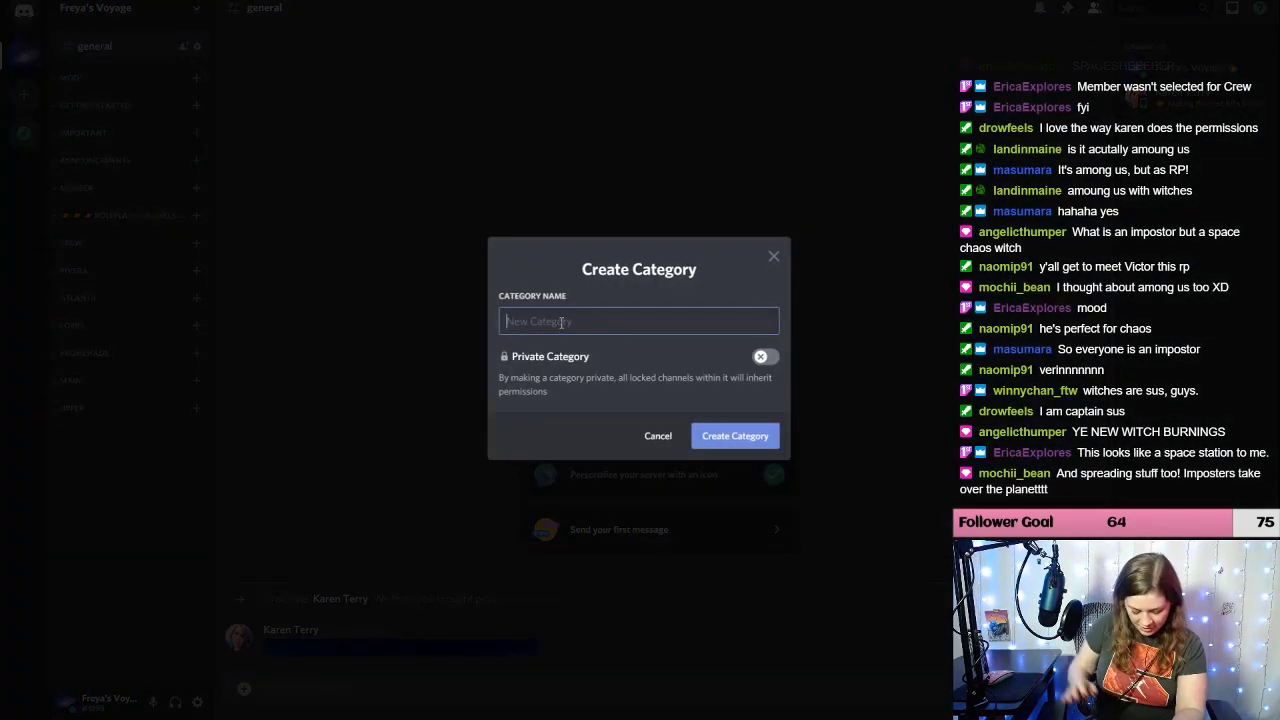
{"action": "type", "text": "Em"}
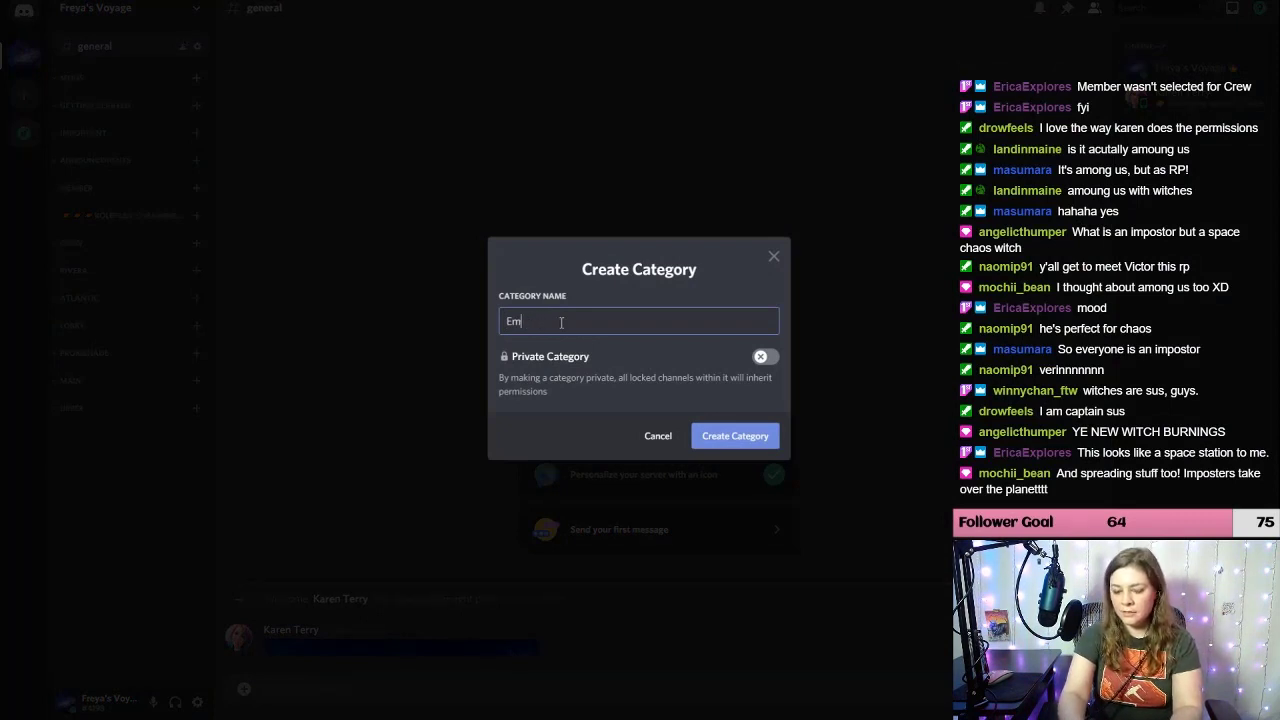
{"action": "type", "text": "pre"}
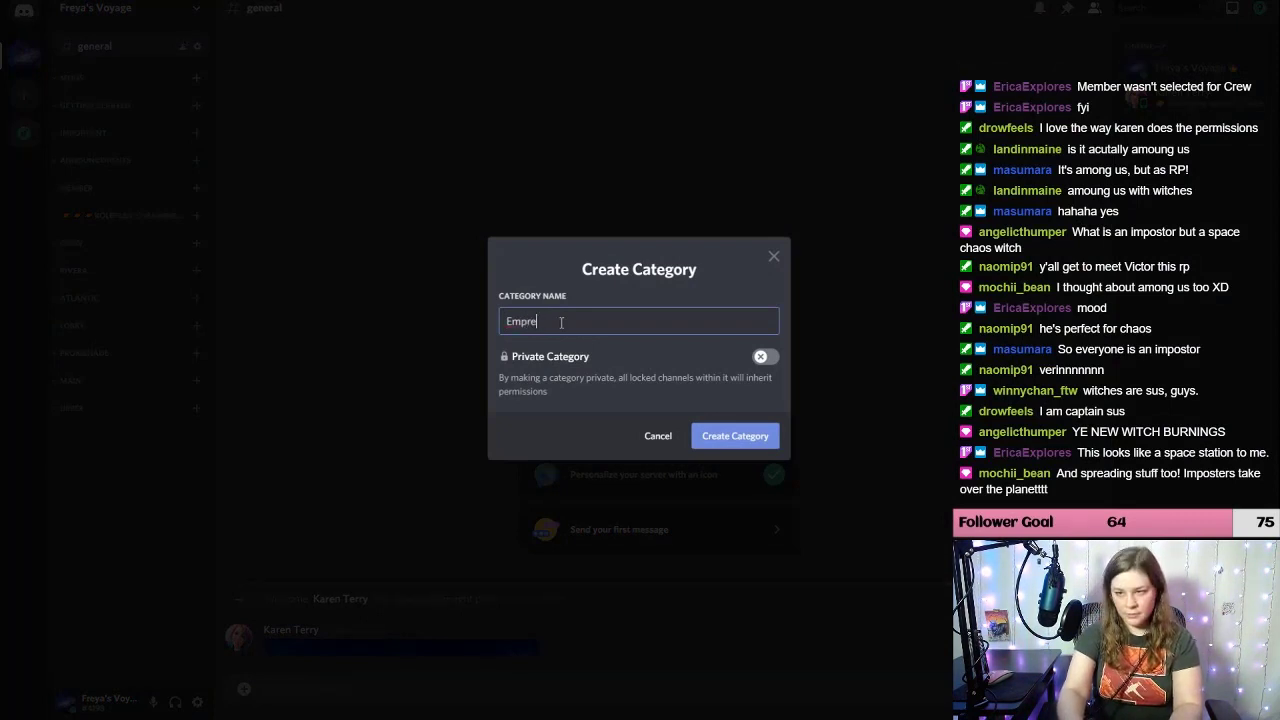
{"action": "type", "text": "ss"}
{"action": "left_click", "coordinate": [762, 356]}
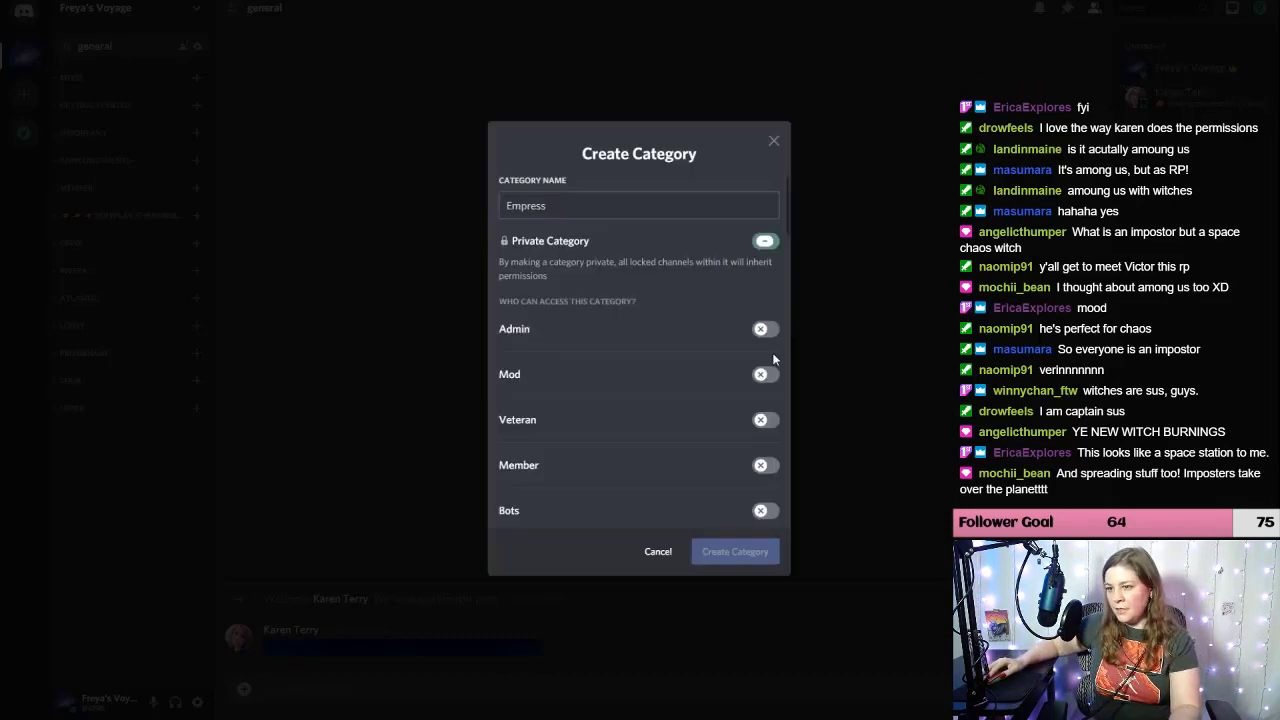
{"action": "left_click", "coordinate": [765, 330]}
{"action": "left_click", "coordinate": [766, 375]}
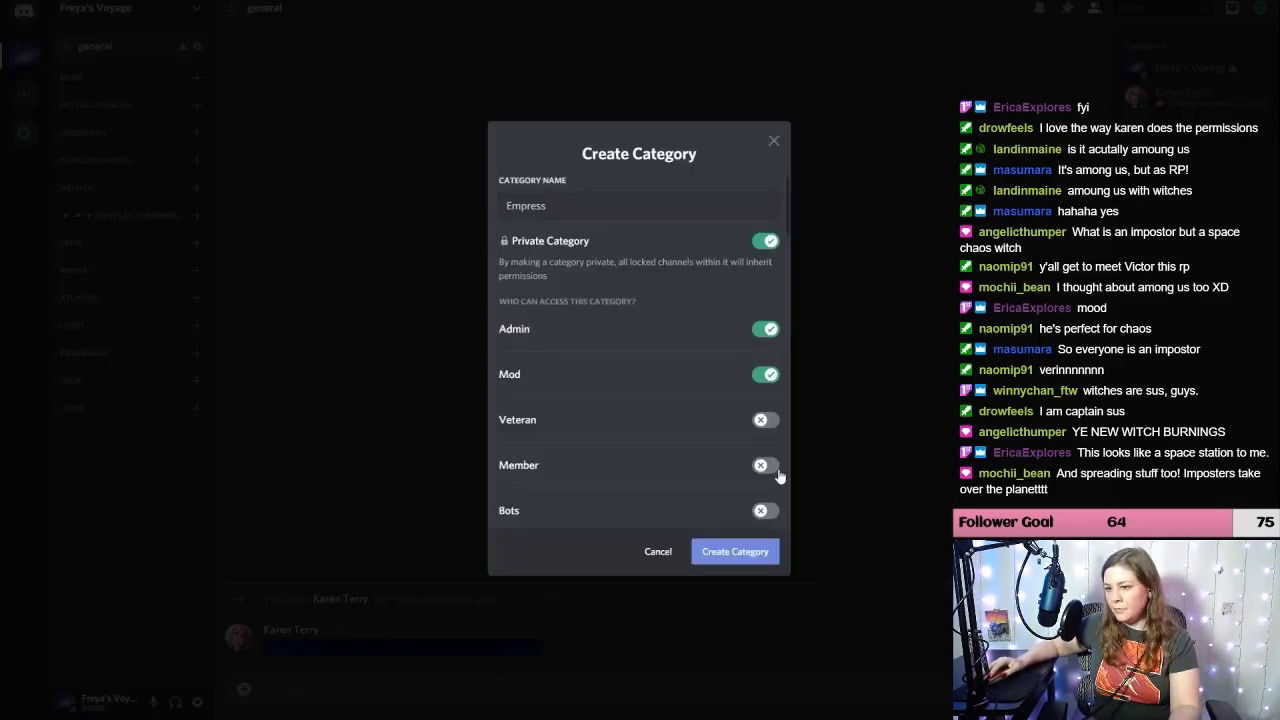
{"action": "left_click", "coordinate": [748, 551]}
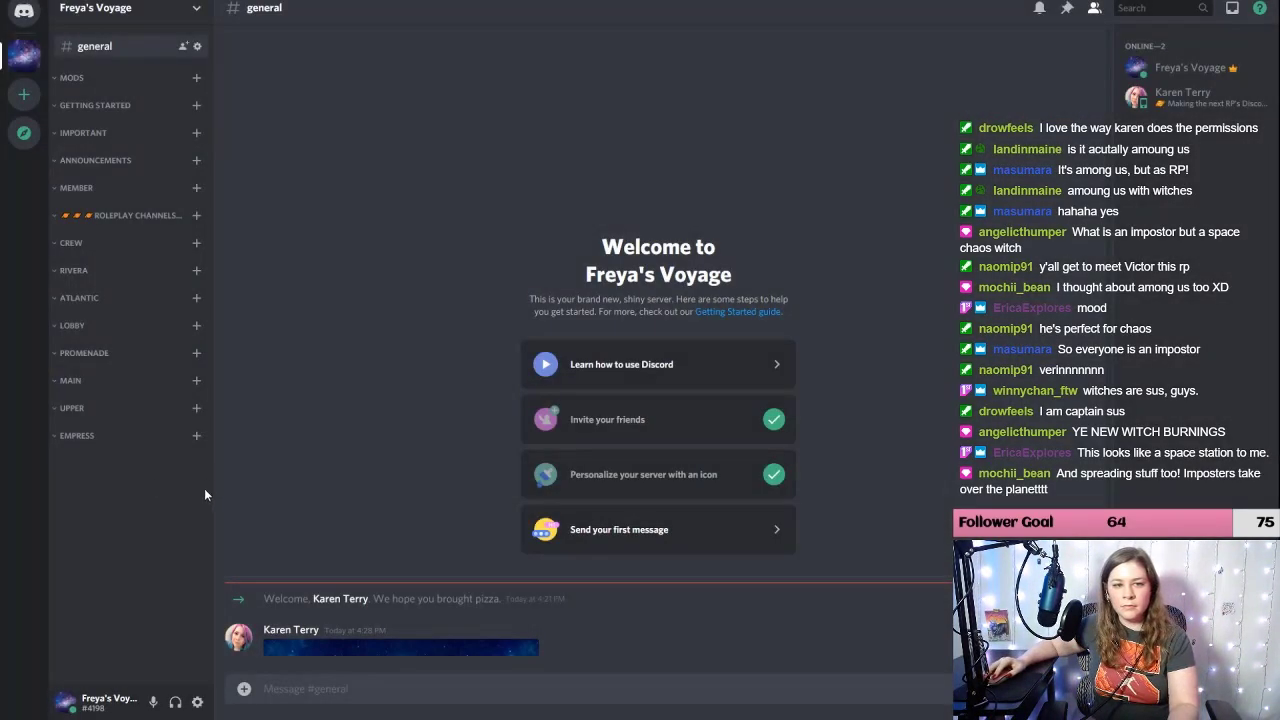
Step: Create a private category named Veranda with access for the Admin, Mod and Member roles
{"action": "right_click", "coordinate": [135, 505]}
{"action": "left_click", "coordinate": [178, 566]}
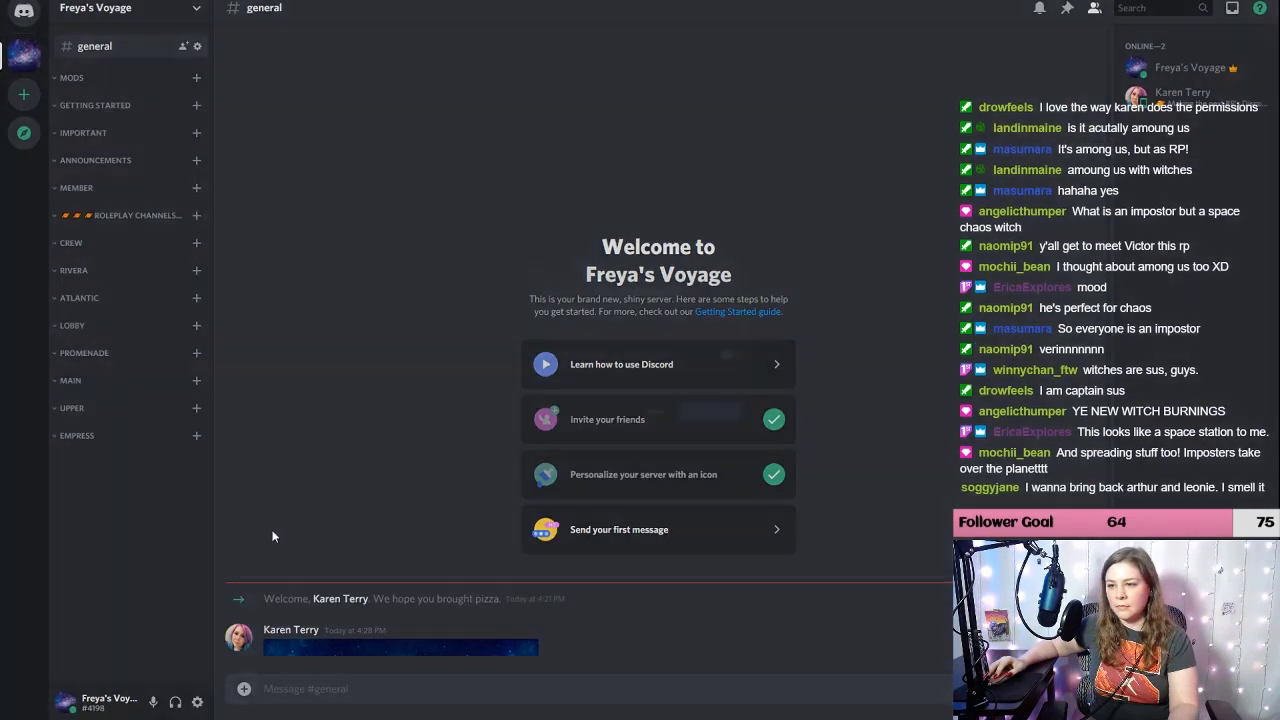
{"action": "type", "text": "Veranda"}
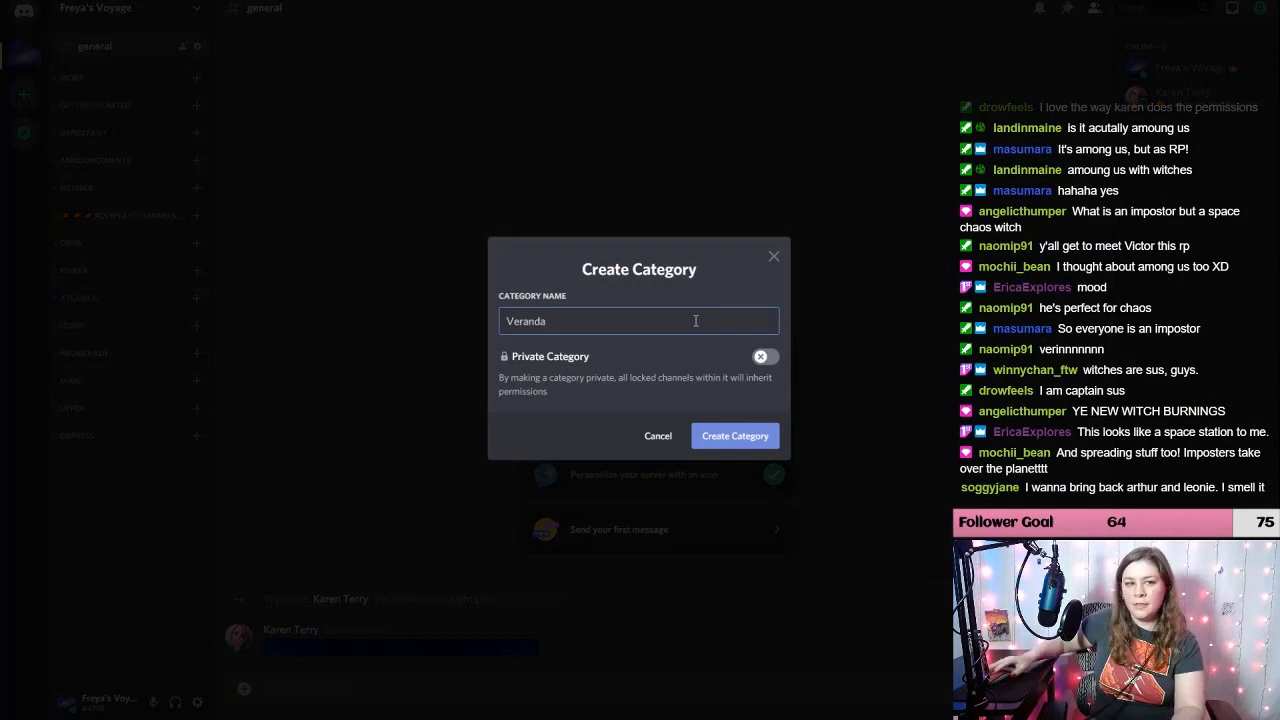
{"action": "left_click", "coordinate": [765, 356]}
{"action": "left_click", "coordinate": [766, 332]}
{"action": "left_click", "coordinate": [764, 374]}
{"action": "left_click", "coordinate": [764, 465]}
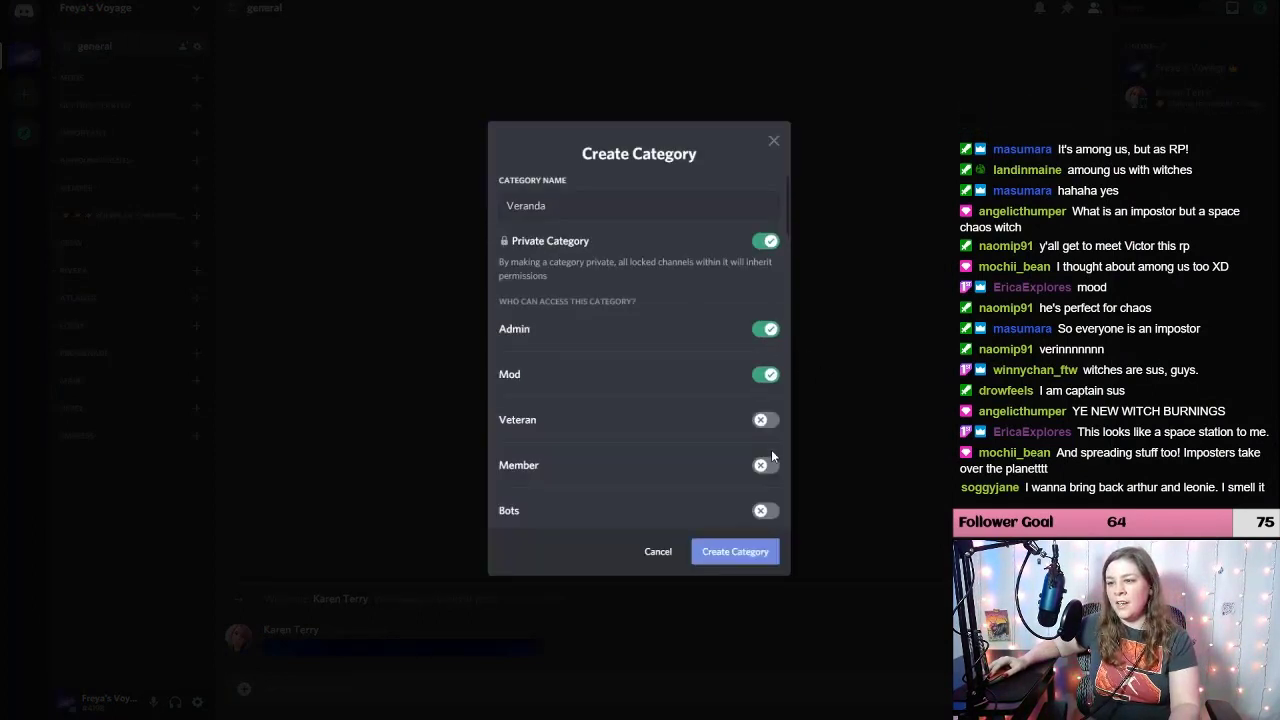
{"action": "left_click", "coordinate": [754, 560]}
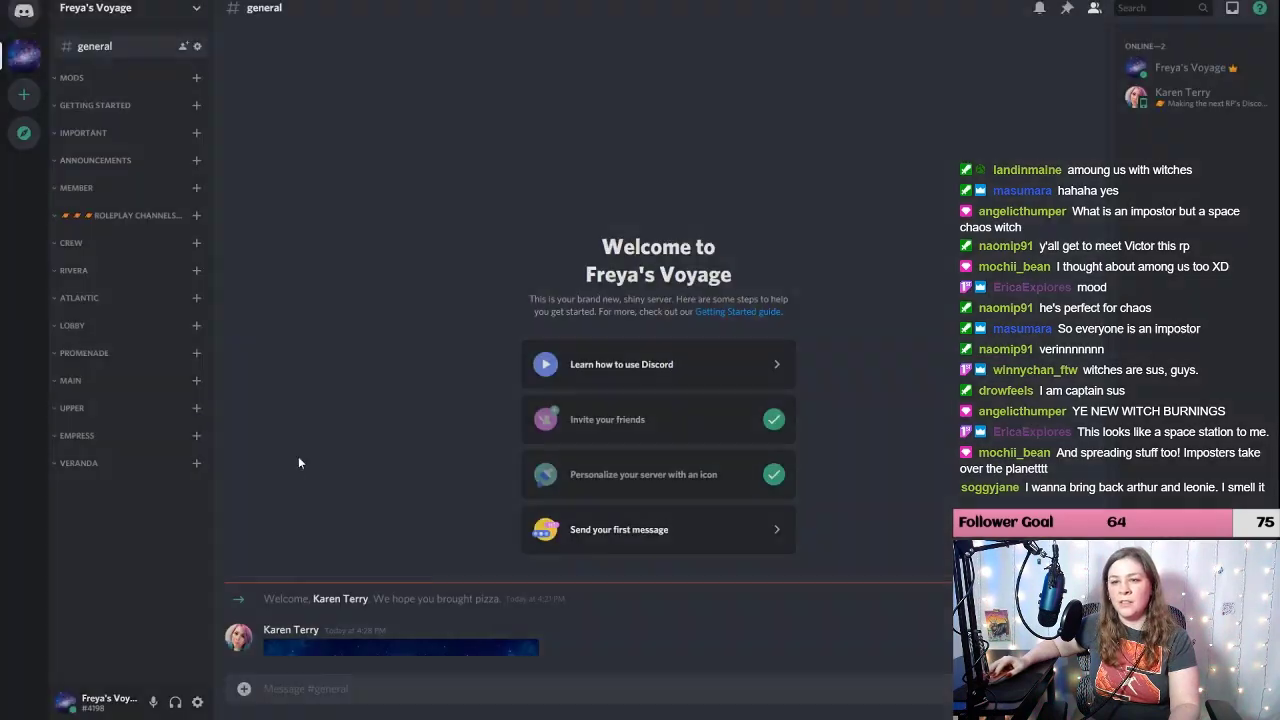
Step: Create a private category named Panorama with access for the Admin, Mod and Member roles
{"action": "right_click", "coordinate": [113, 522]}
{"action": "left_click", "coordinate": [143, 593]}
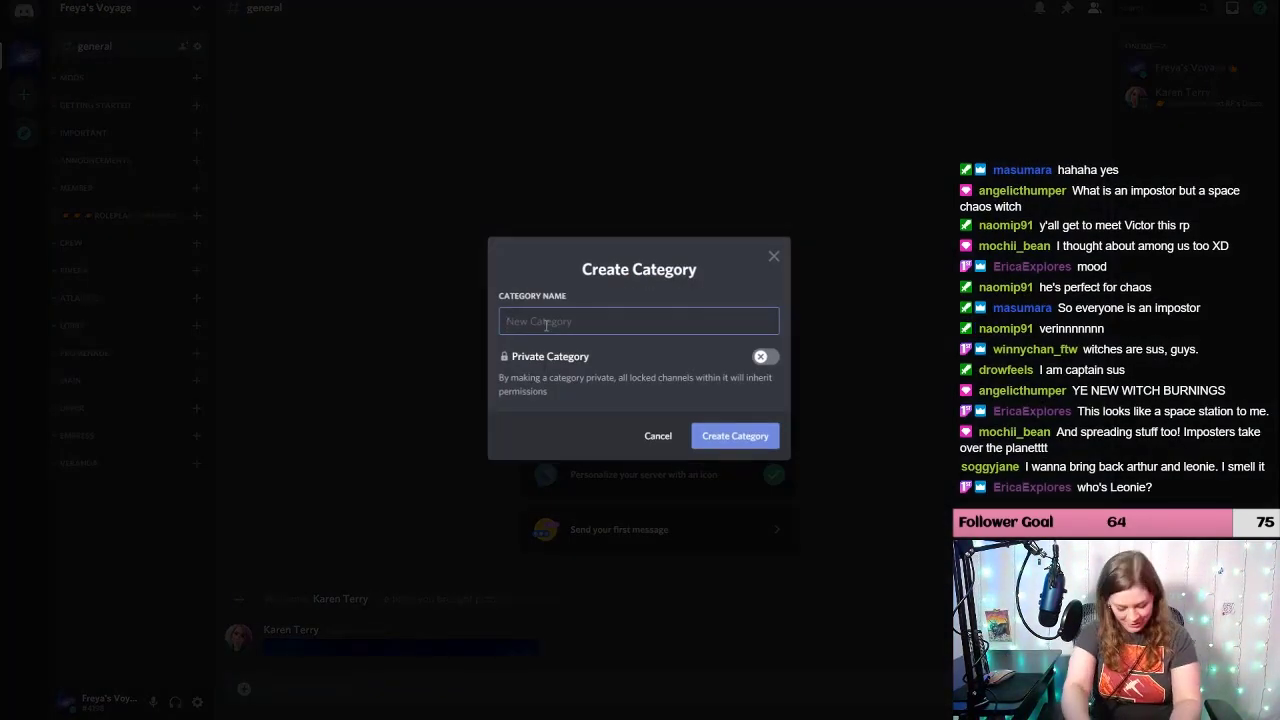
{"action": "type", "text": "Pa"}
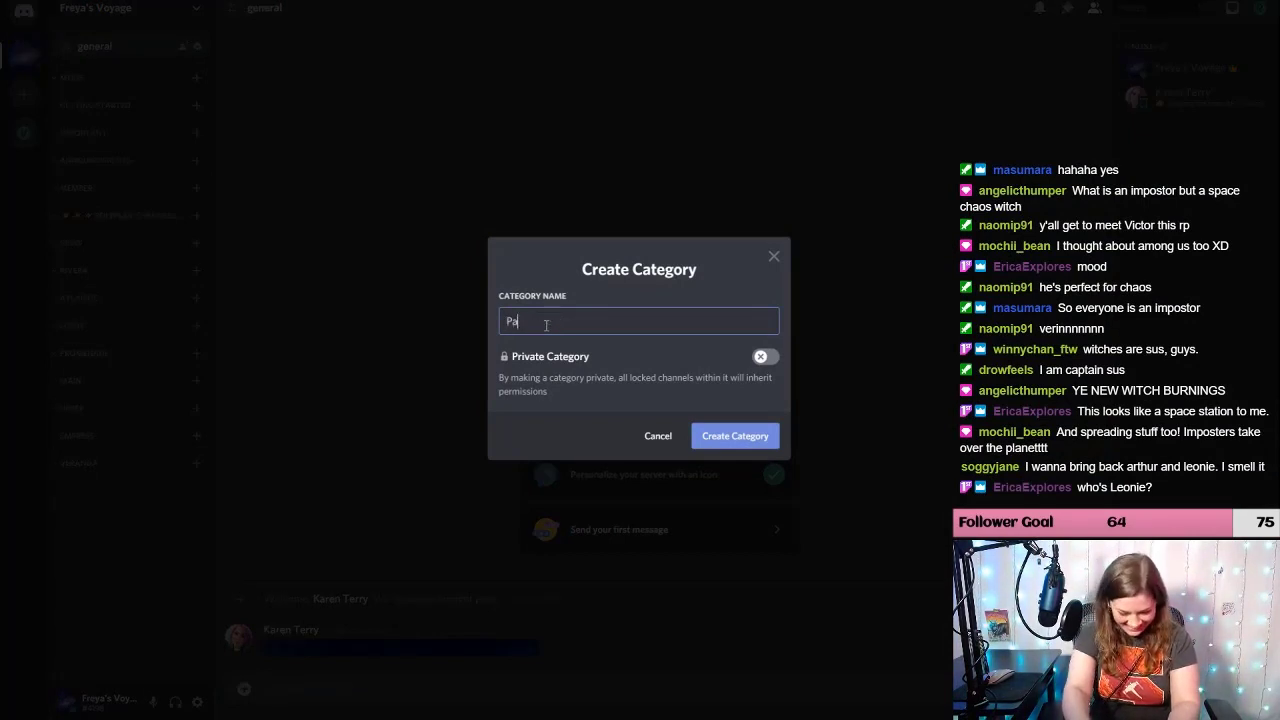
{"action": "type", "text": "norama"}
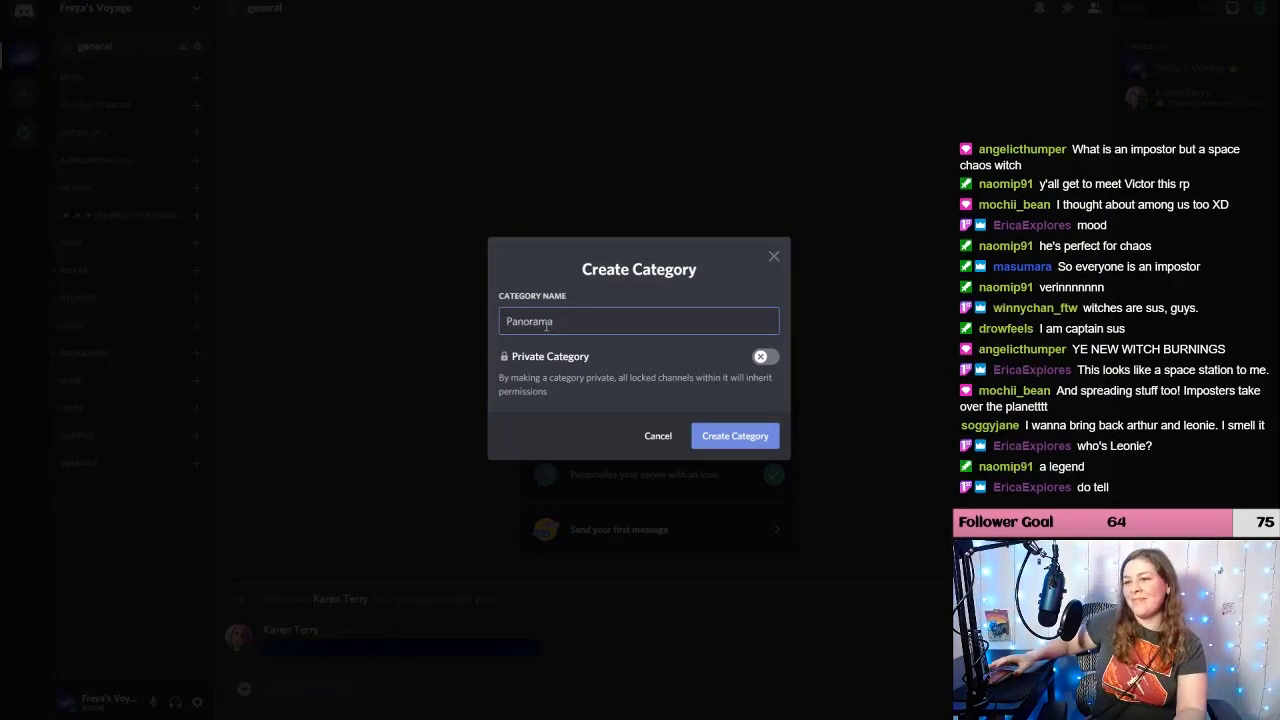
{"action": "left_click", "coordinate": [762, 356]}
{"action": "left_click", "coordinate": [765, 329]}
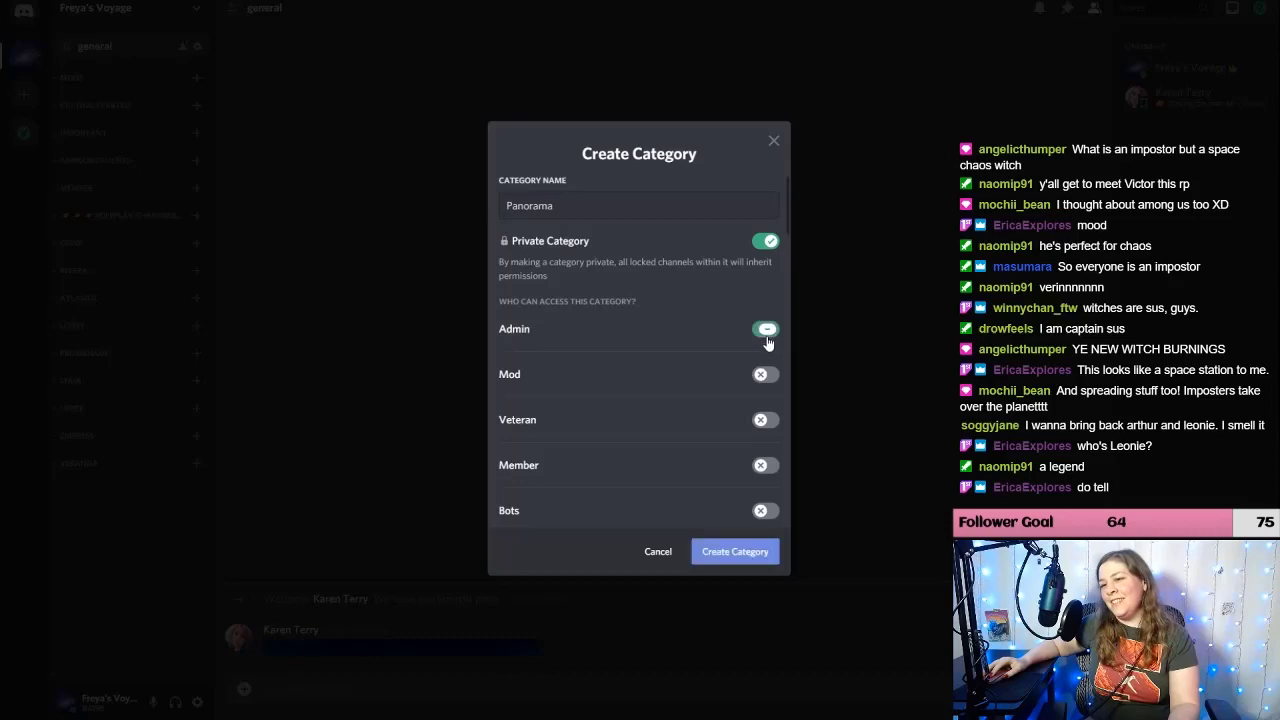
{"action": "left_click", "coordinate": [765, 376]}
{"action": "left_click", "coordinate": [765, 465]}
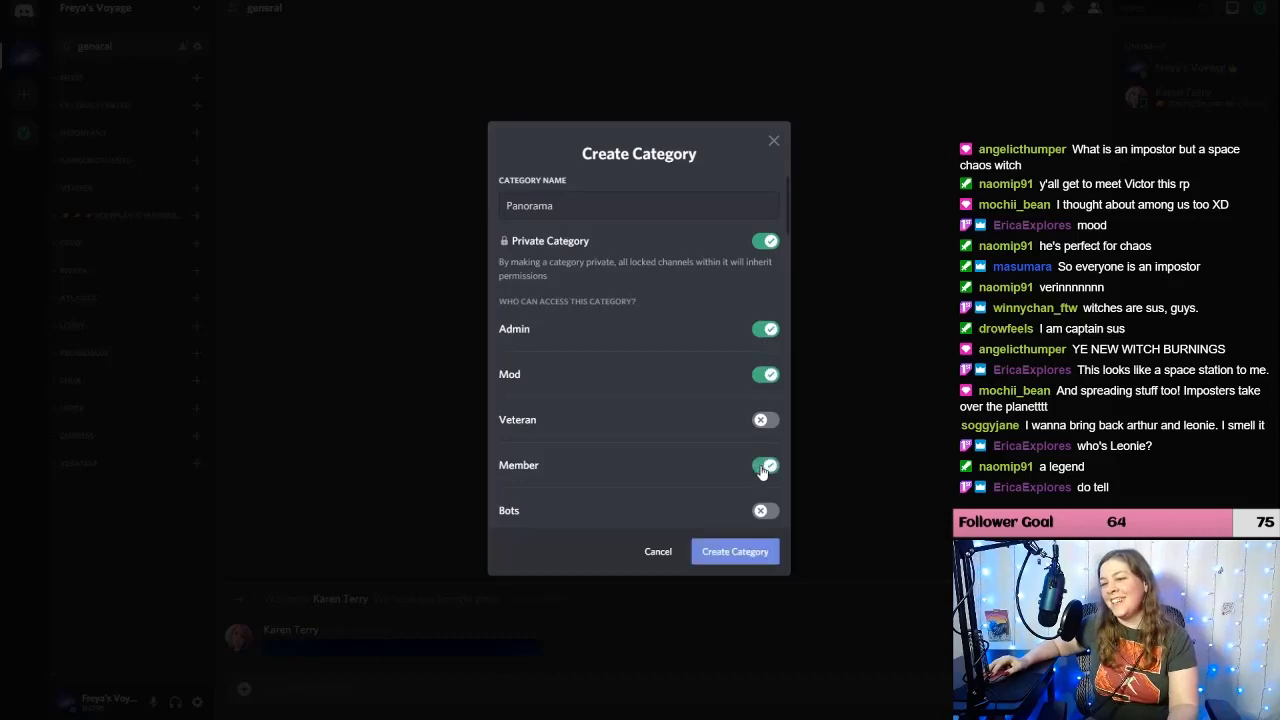
{"action": "left_click", "coordinate": [740, 553]}
Step: Create a private category named Lido with access for the Admin, Mod and Member roles
{"action": "right_click", "coordinate": [118, 541]}
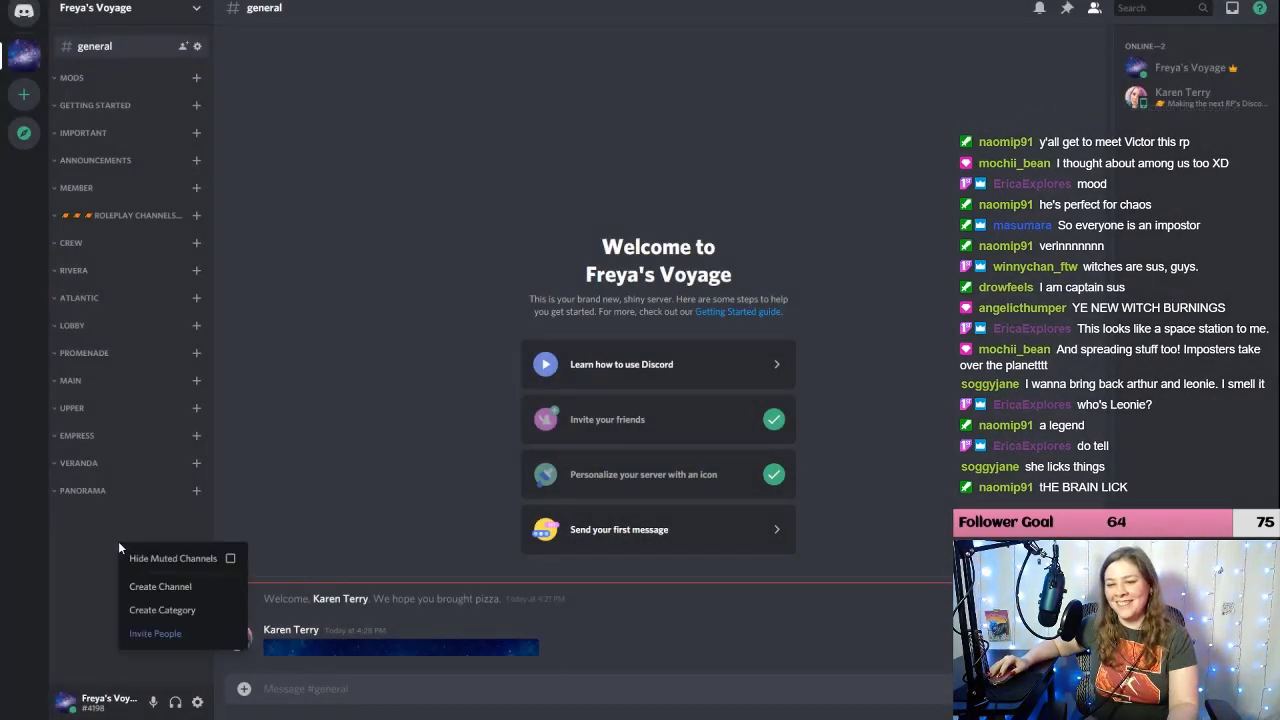
{"action": "left_click", "coordinate": [145, 609]}
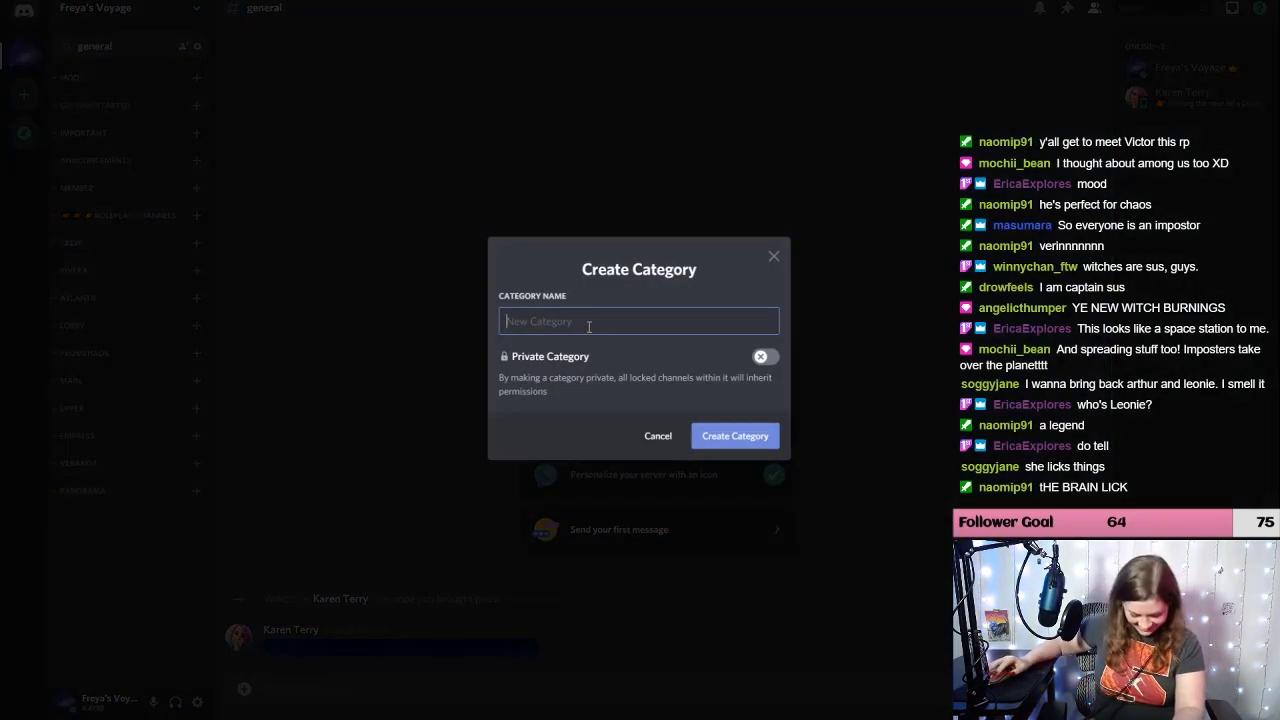
{"action": "type", "text": "U"}
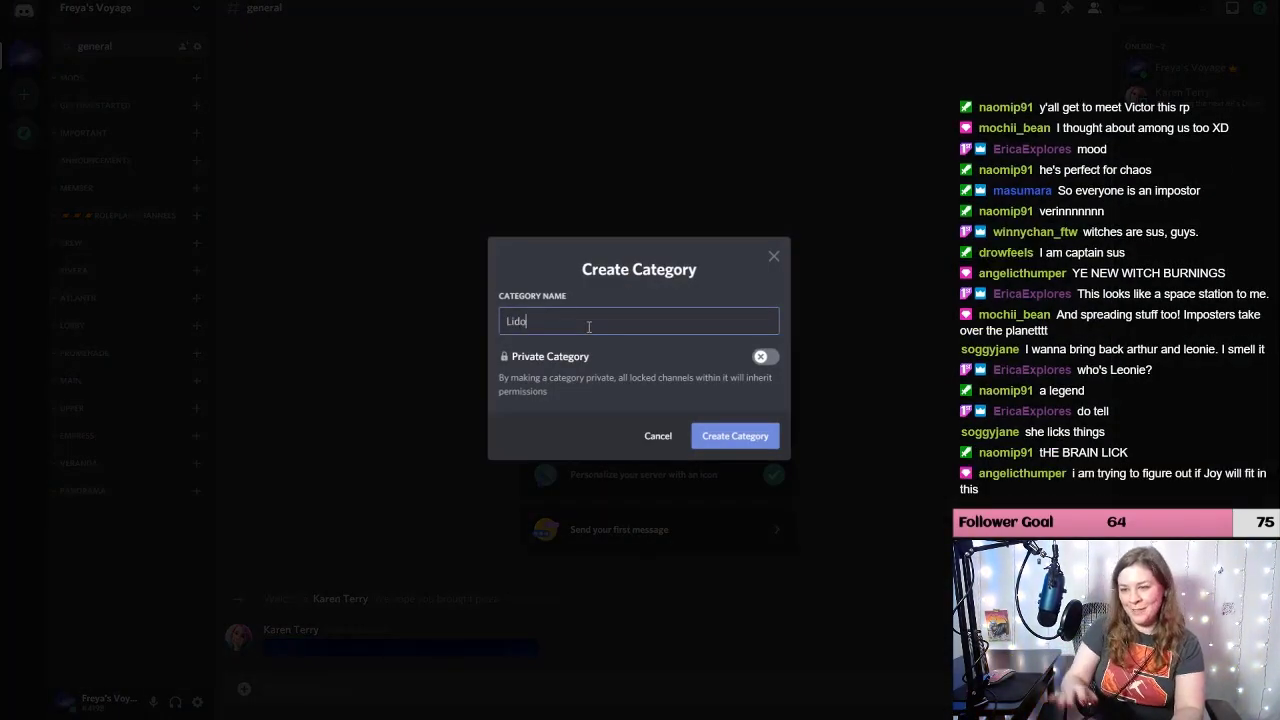
{"action": "left_click", "coordinate": [765, 356]}
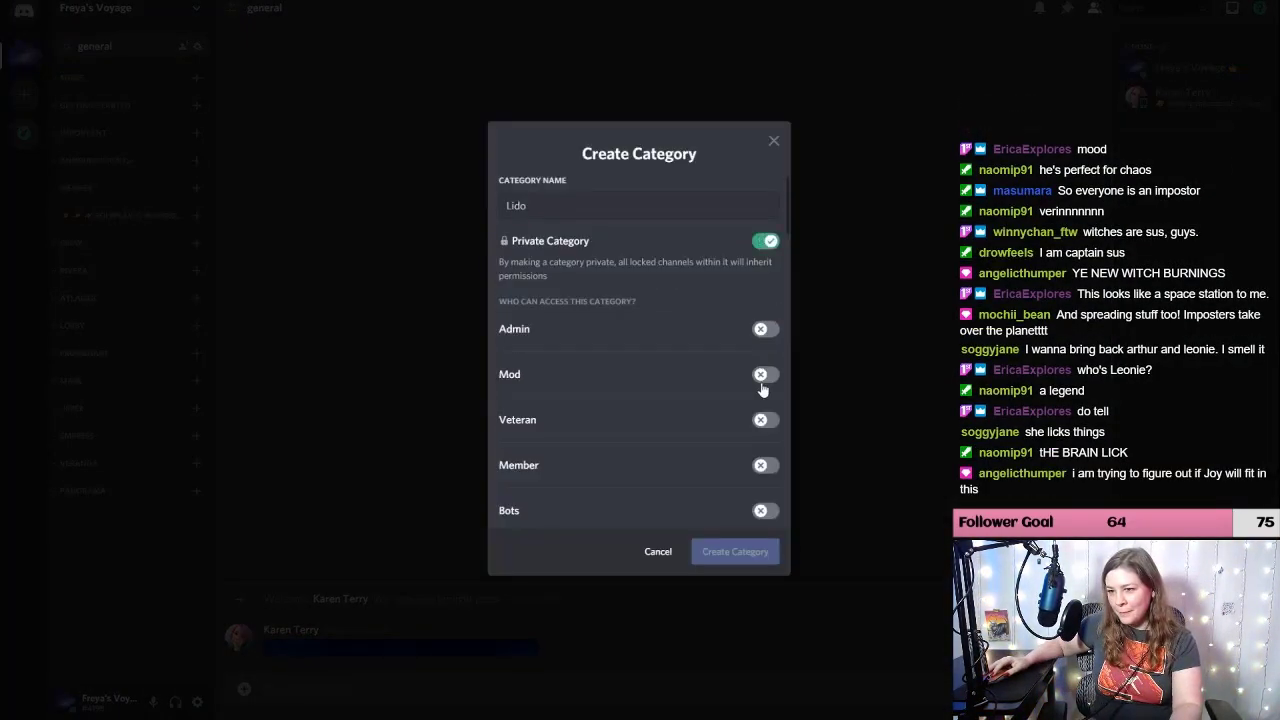
{"action": "left_click", "coordinate": [766, 330]}
{"action": "left_click", "coordinate": [766, 375]}
{"action": "left_click", "coordinate": [766, 466]}
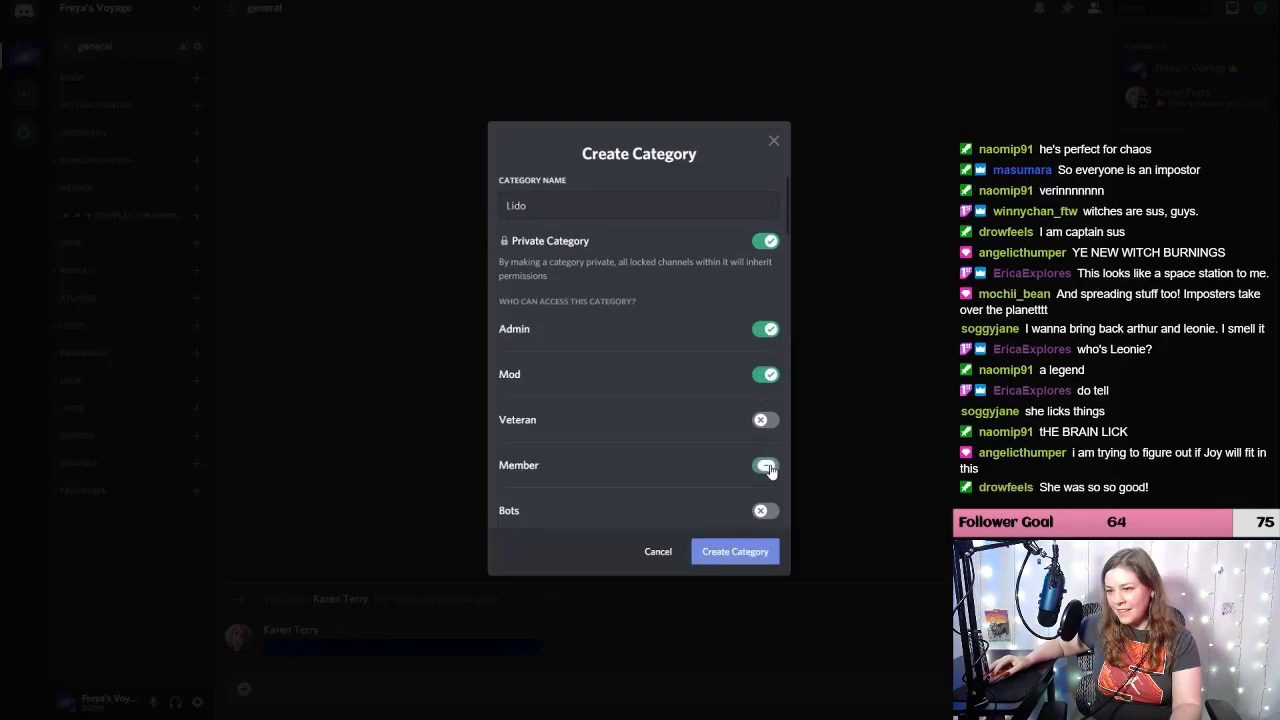
{"action": "left_click", "coordinate": [735, 552]}
Step: Start a new category and enter Sky as its name
{"action": "right_click", "coordinate": [106, 576]}
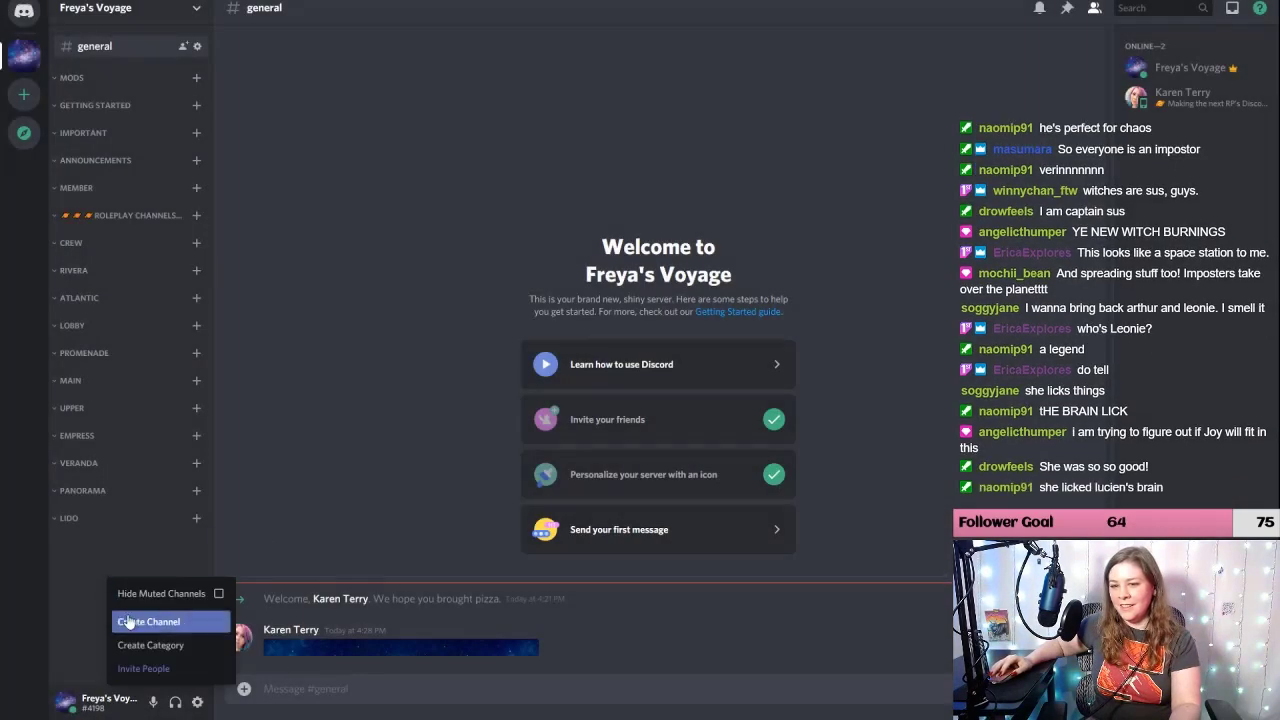
{"action": "left_click", "coordinate": [150, 645]}
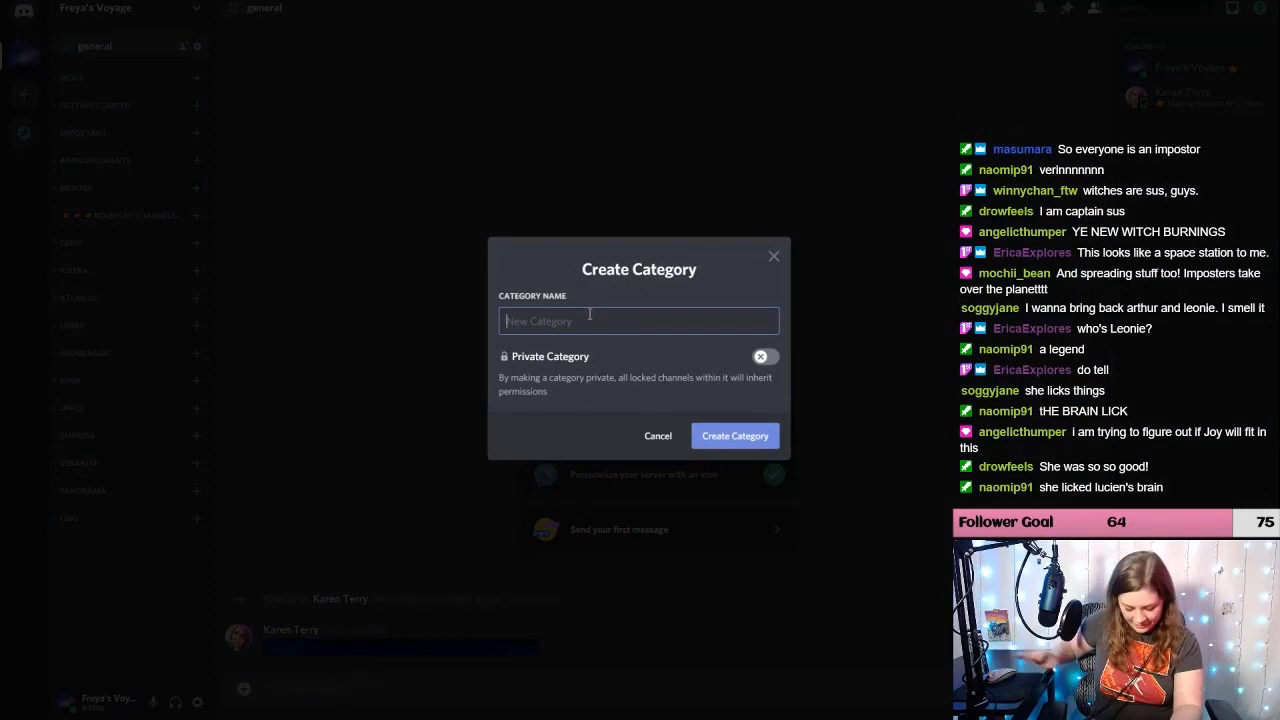
{"action": "type", "text": "s"}
{"action": "key", "text": "BackSpace"}
{"action": "type", "text": "Sky"}
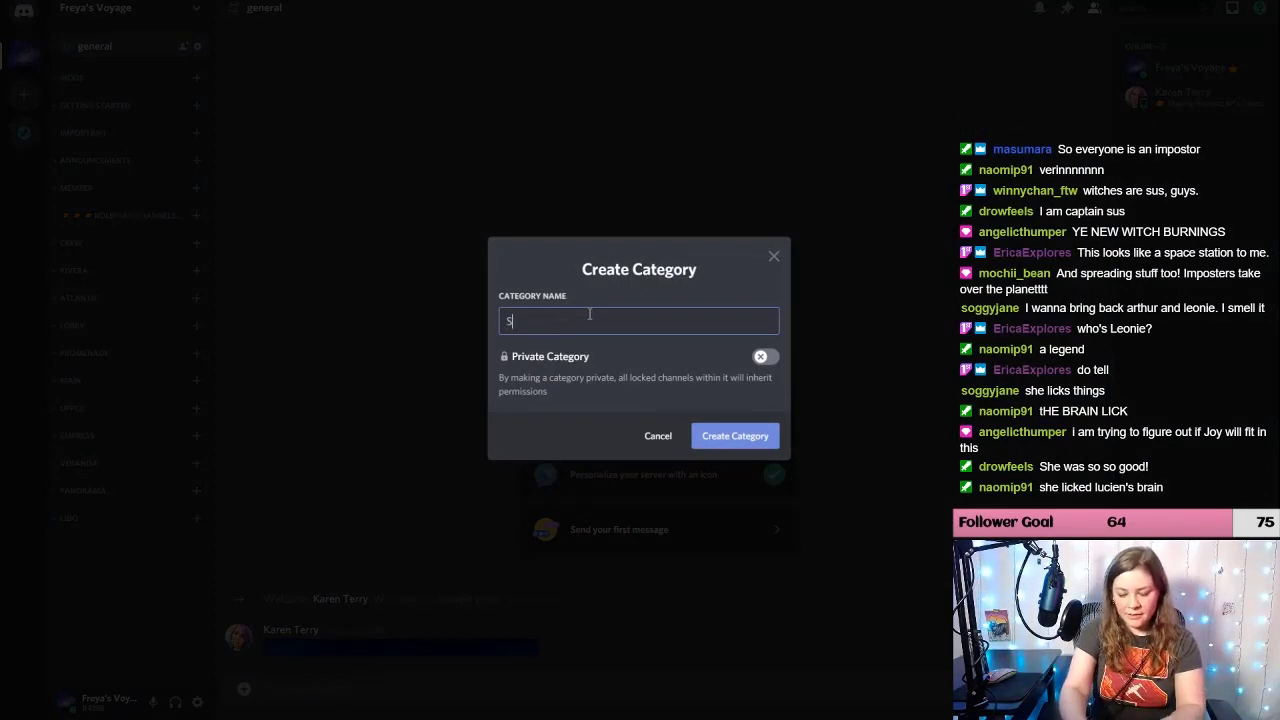
Step: Create a private category named Sky with access for the Admin, Mod and Member roles
{"action": "left_click", "coordinate": [766, 357]}
{"action": "left_click", "coordinate": [765, 329]}
{"action": "left_click", "coordinate": [765, 374]}
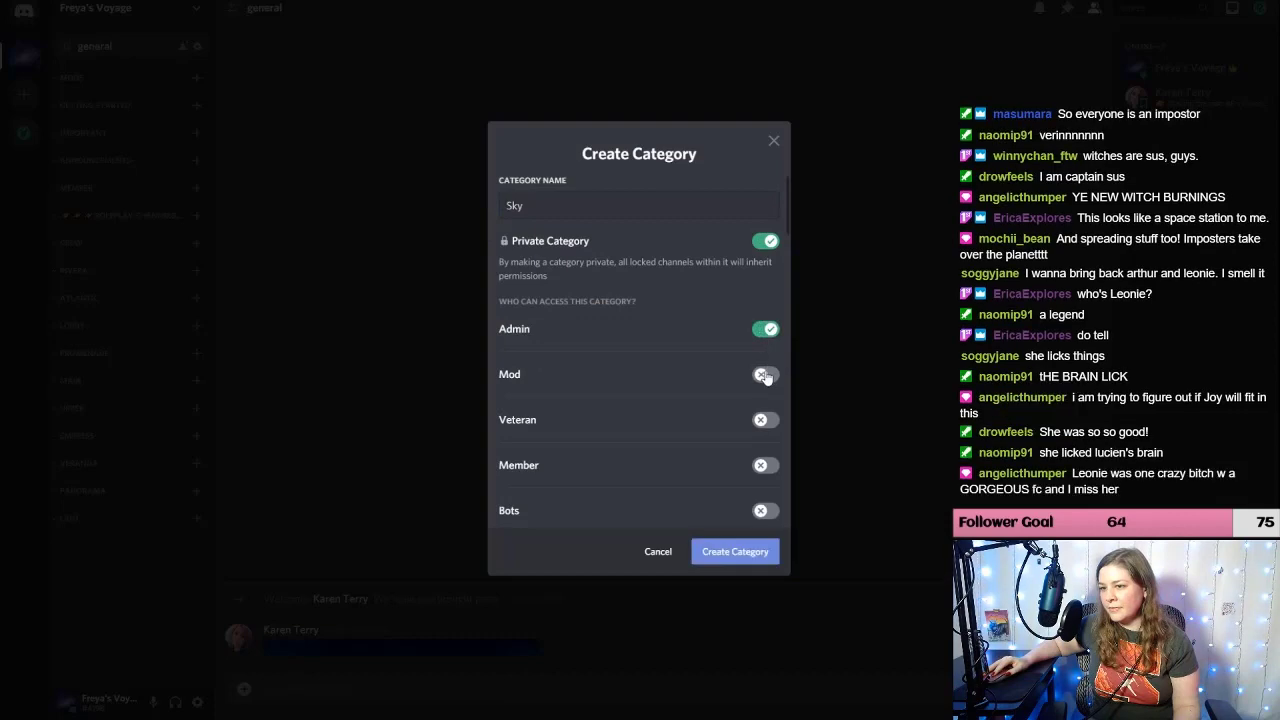
{"action": "left_click", "coordinate": [760, 466]}
{"action": "left_click", "coordinate": [737, 556]}
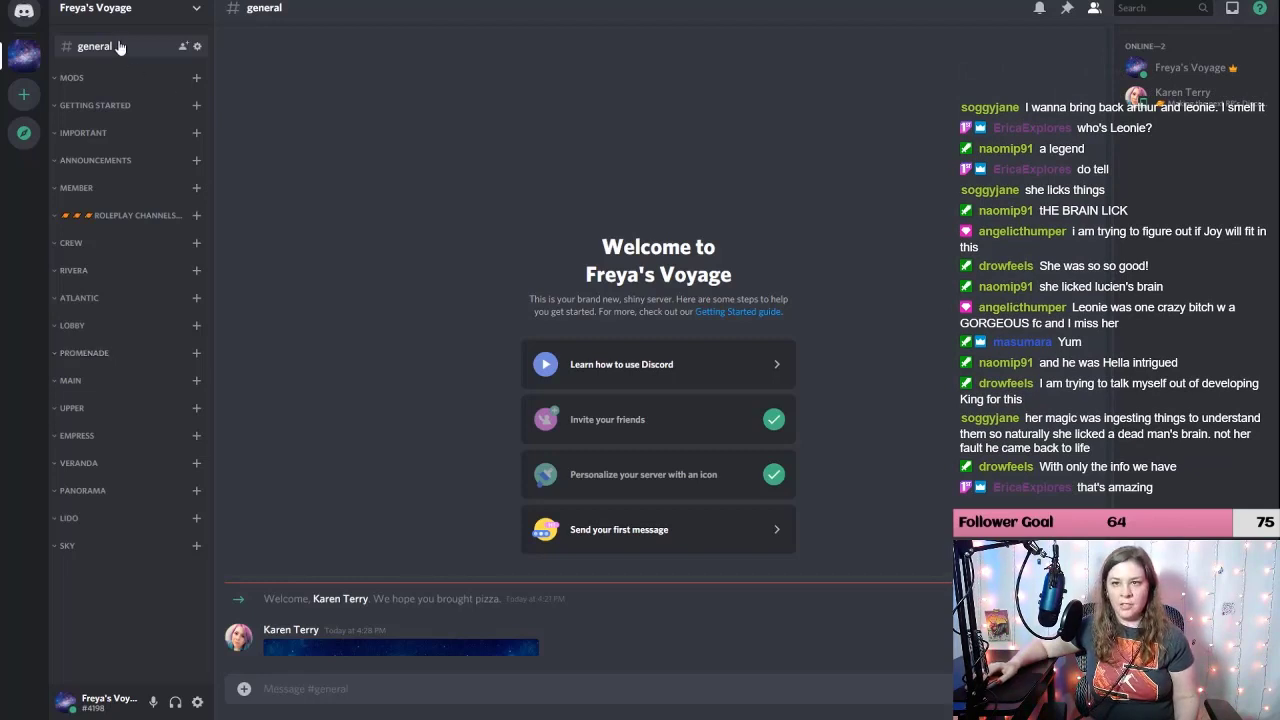
Step: Create a private text channel named general-chat-2 with access for the Admin, Mod and Member roles
{"action": "left_click", "coordinate": [197, 10]}
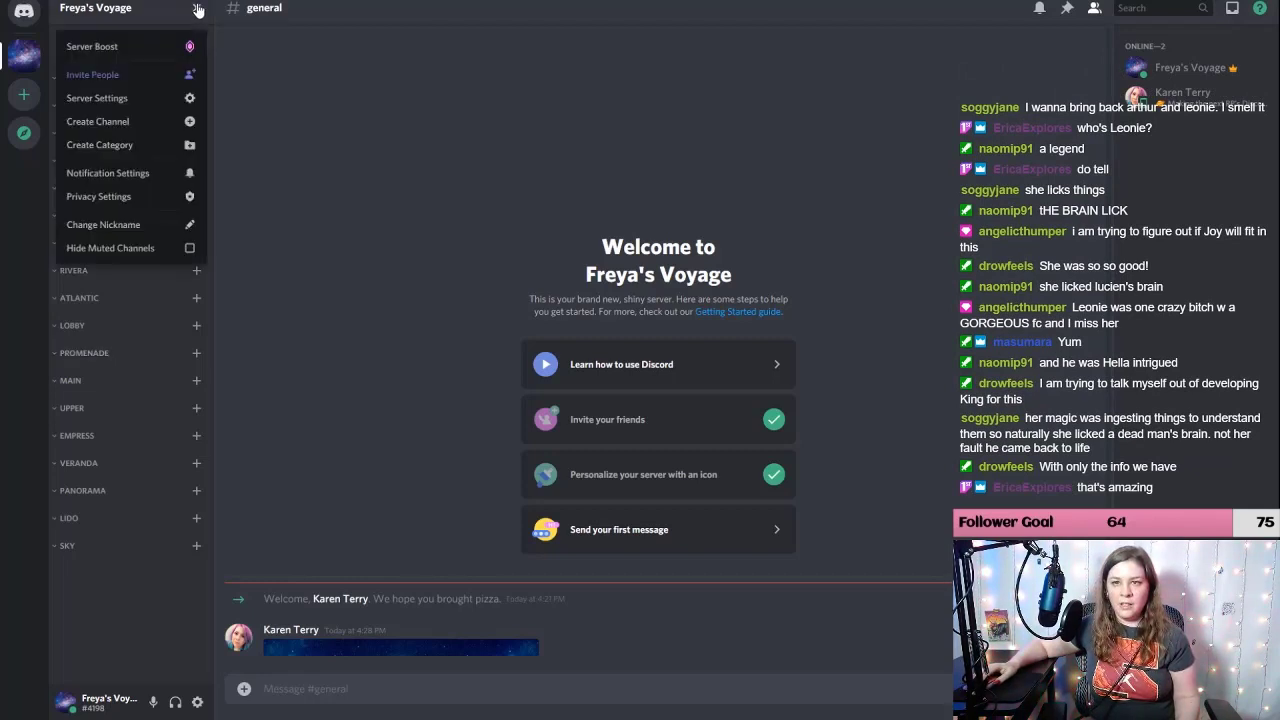
{"action": "left_click", "coordinate": [117, 123]}
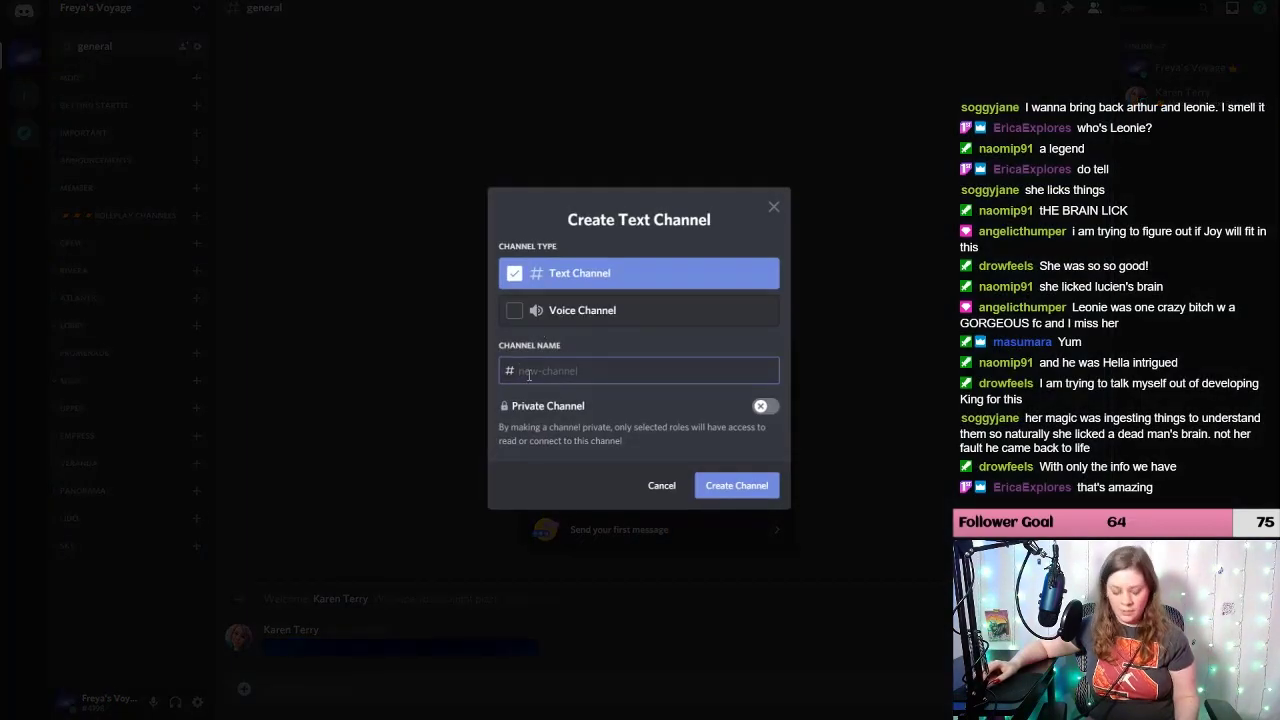
{"action": "type", "text": "general-chat-2"}
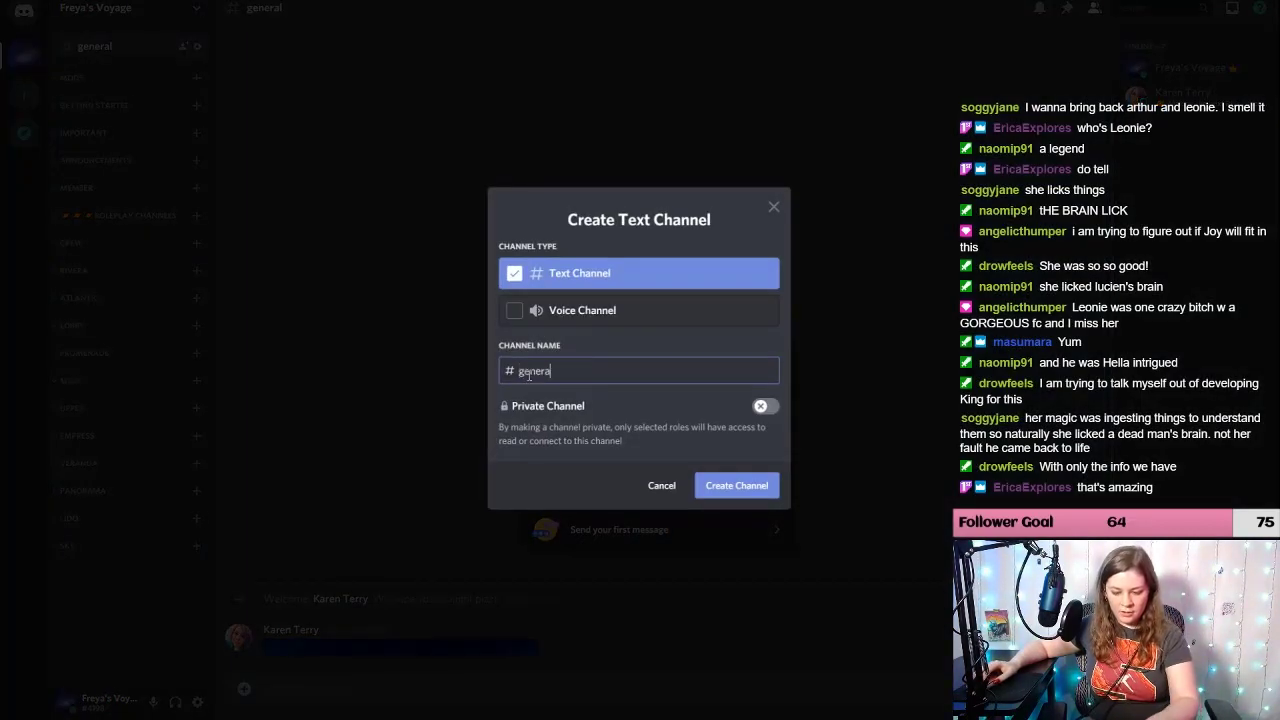
{"action": "left_click", "coordinate": [762, 412]}
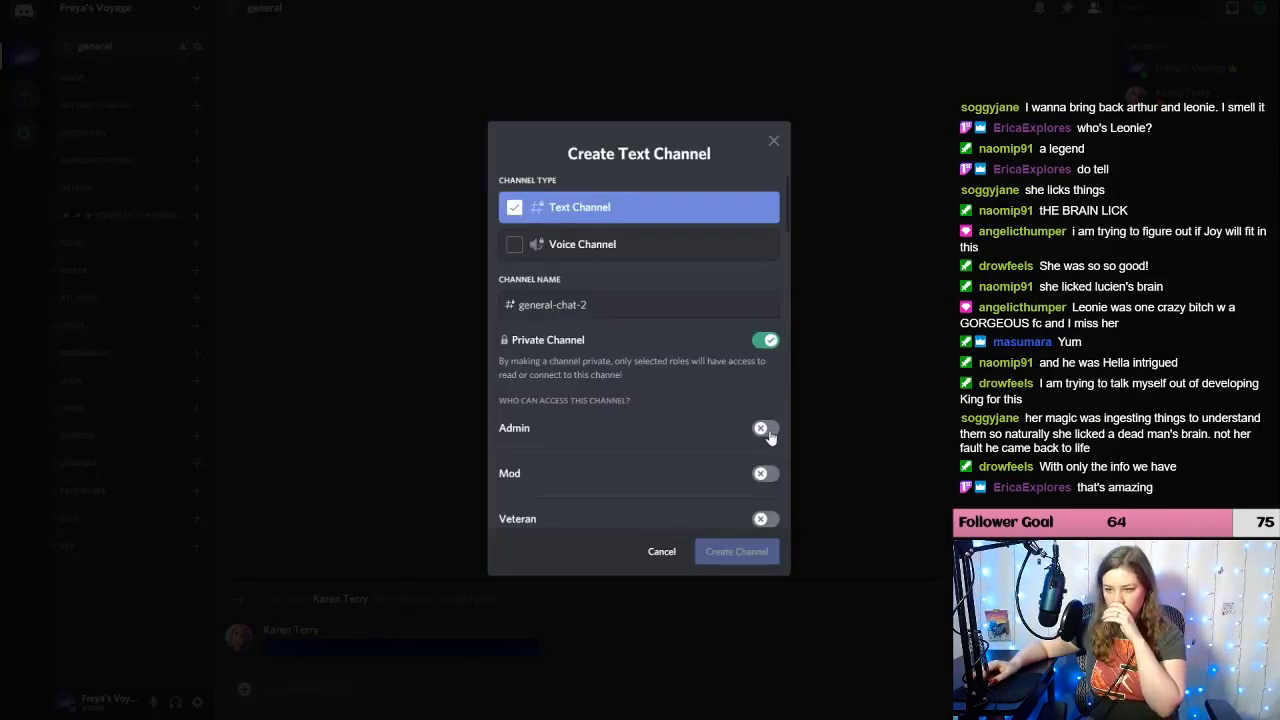
{"action": "left_click", "coordinate": [763, 429]}
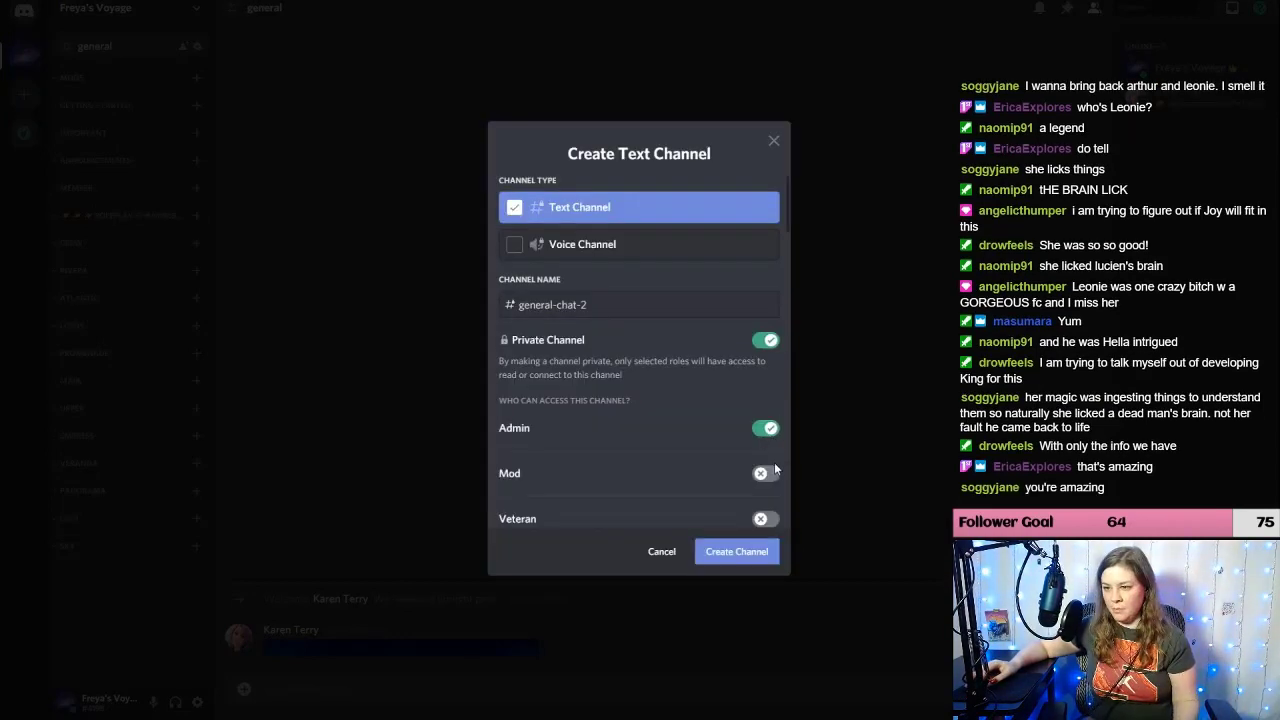
{"action": "left_click", "coordinate": [765, 473]}
{"action": "scroll", "coordinate": [730, 418], "scroll_direction": "down", "scroll_amount": 1}
{"action": "scroll", "coordinate": [730, 419], "scroll_direction": "down", "scroll_amount": 1}
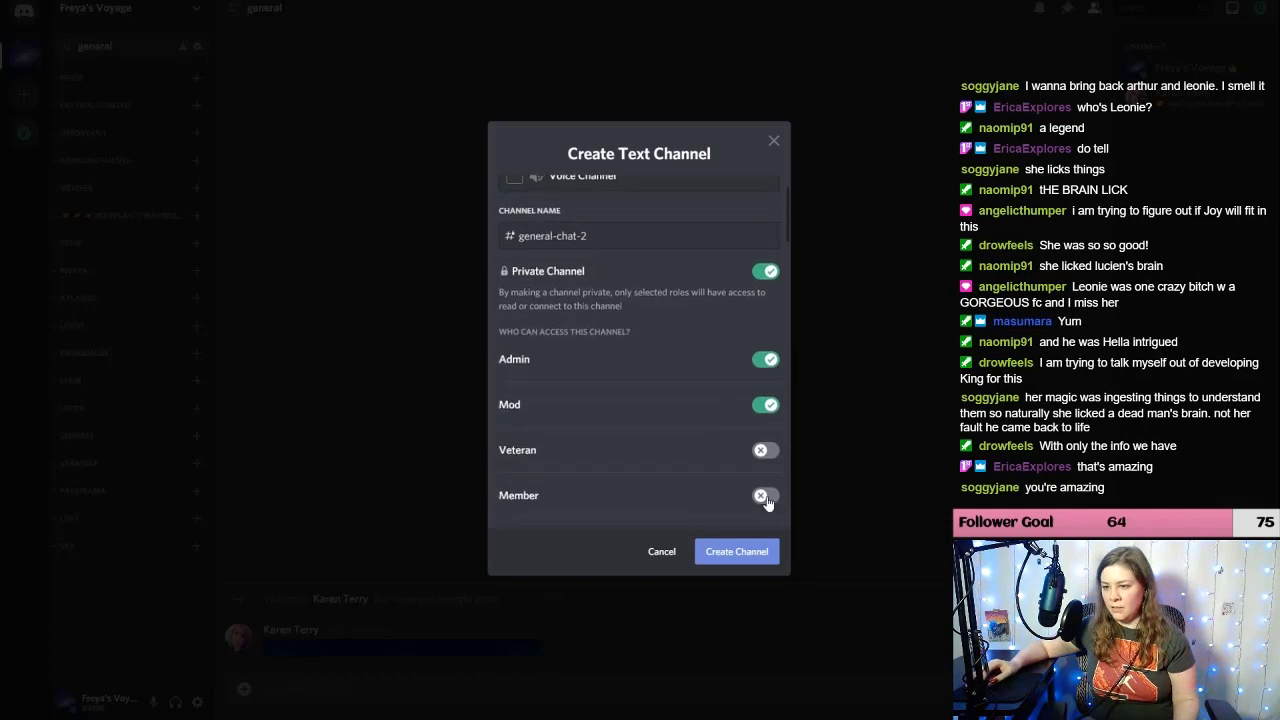
{"action": "left_click", "coordinate": [765, 497]}
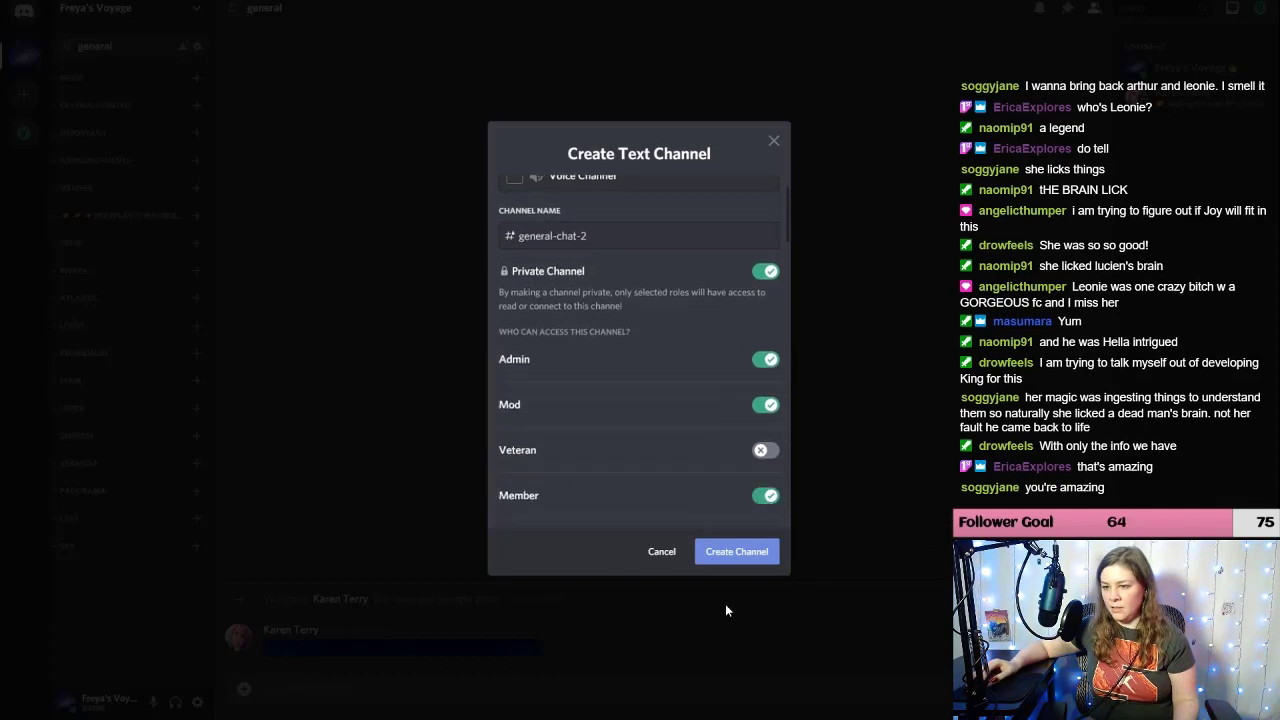
{"action": "left_click", "coordinate": [737, 551]}
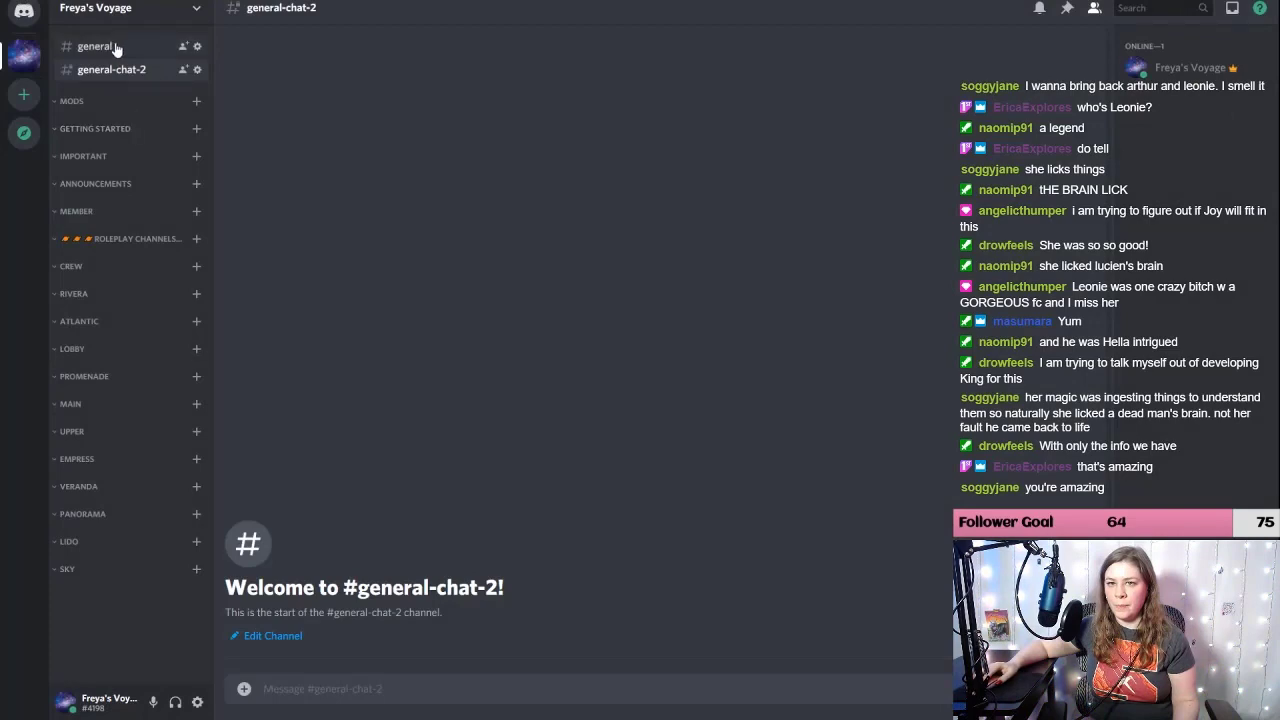
Step: Delete the original general channel from the server
{"action": "left_click", "coordinate": [95, 54]}
{"action": "right_click", "coordinate": [95, 56]}
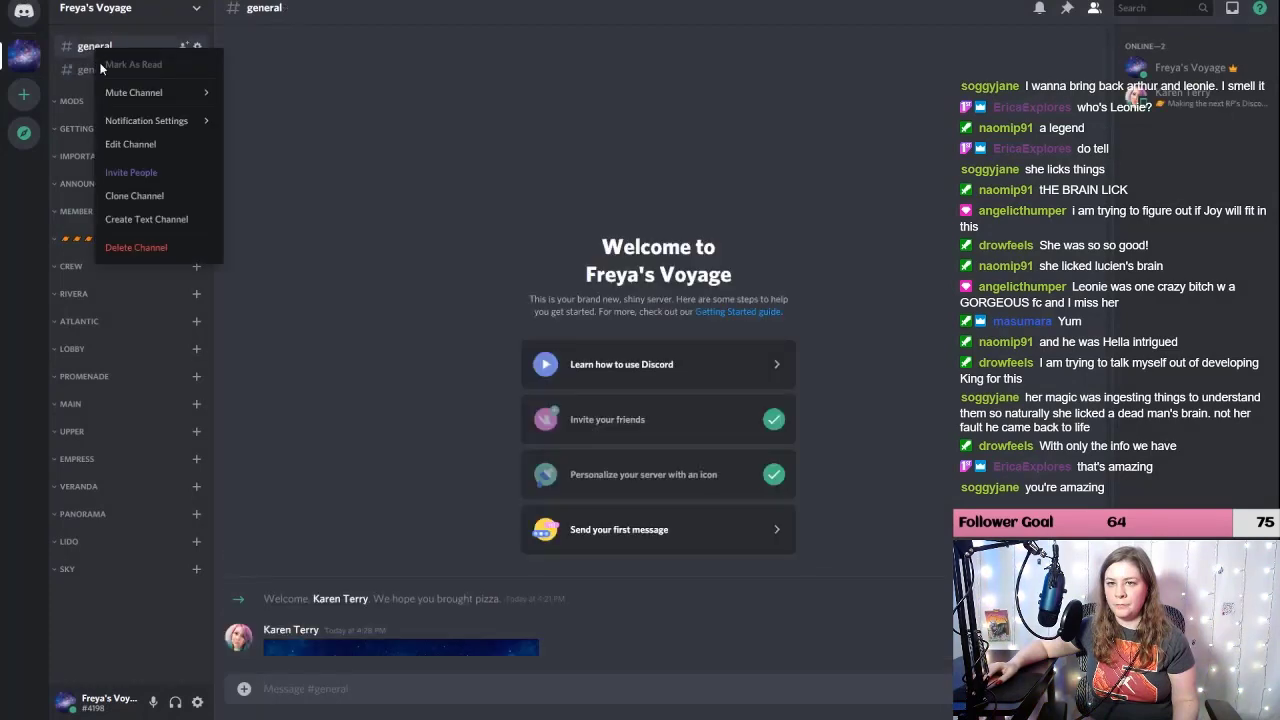
{"action": "left_click", "coordinate": [148, 247]}
{"action": "left_click", "coordinate": [700, 392]}
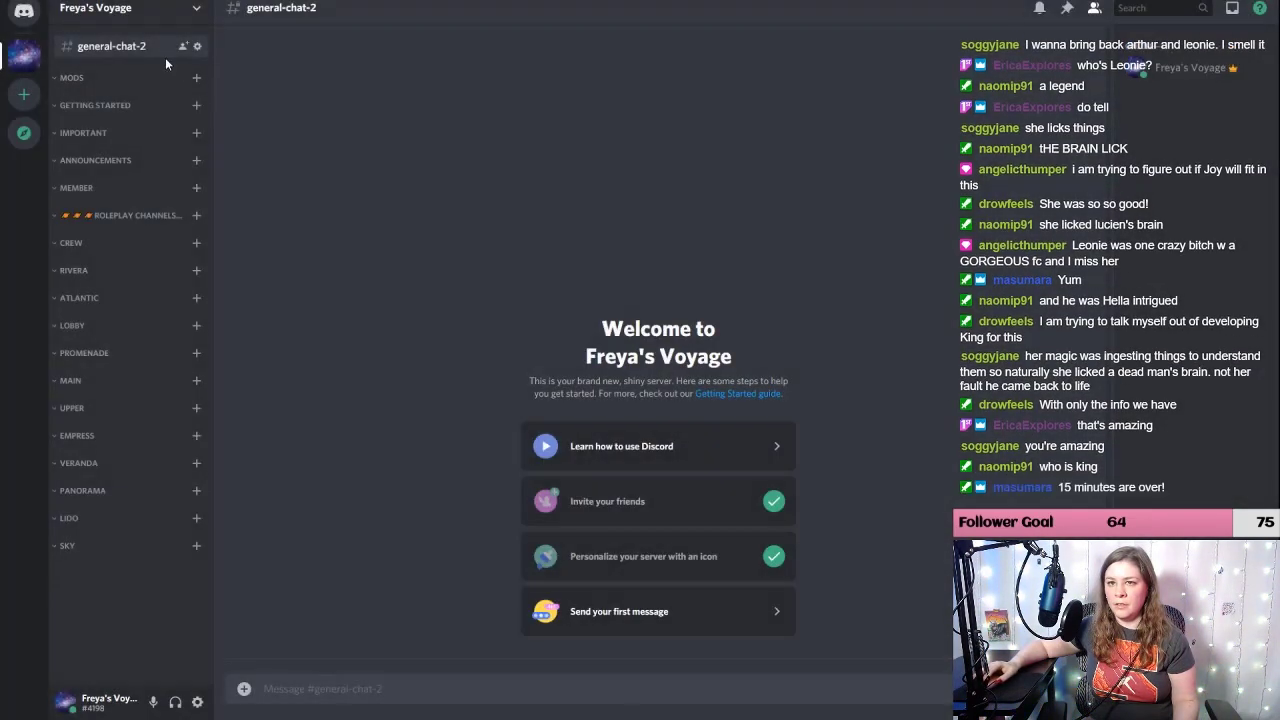
Step: Rename the general-chat-2 channel to general-chat and save the change
{"action": "right_click", "coordinate": [154, 50]}
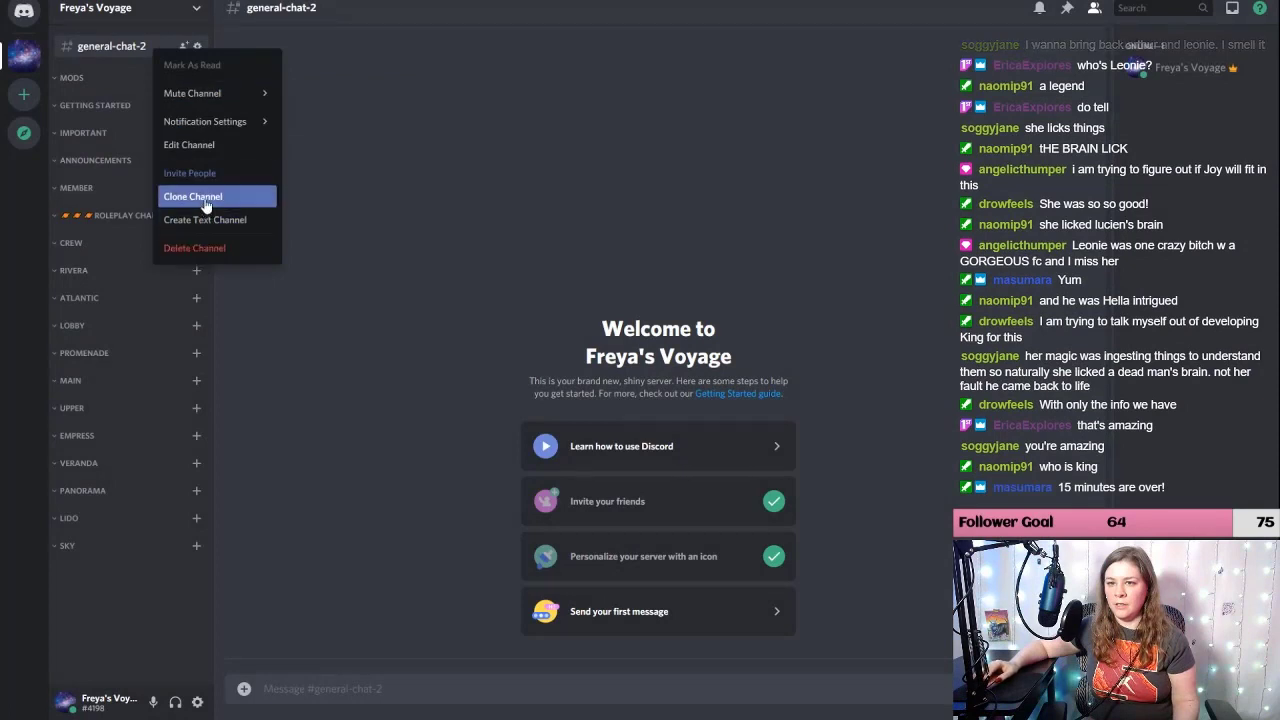
{"action": "left_click", "coordinate": [192, 146]}
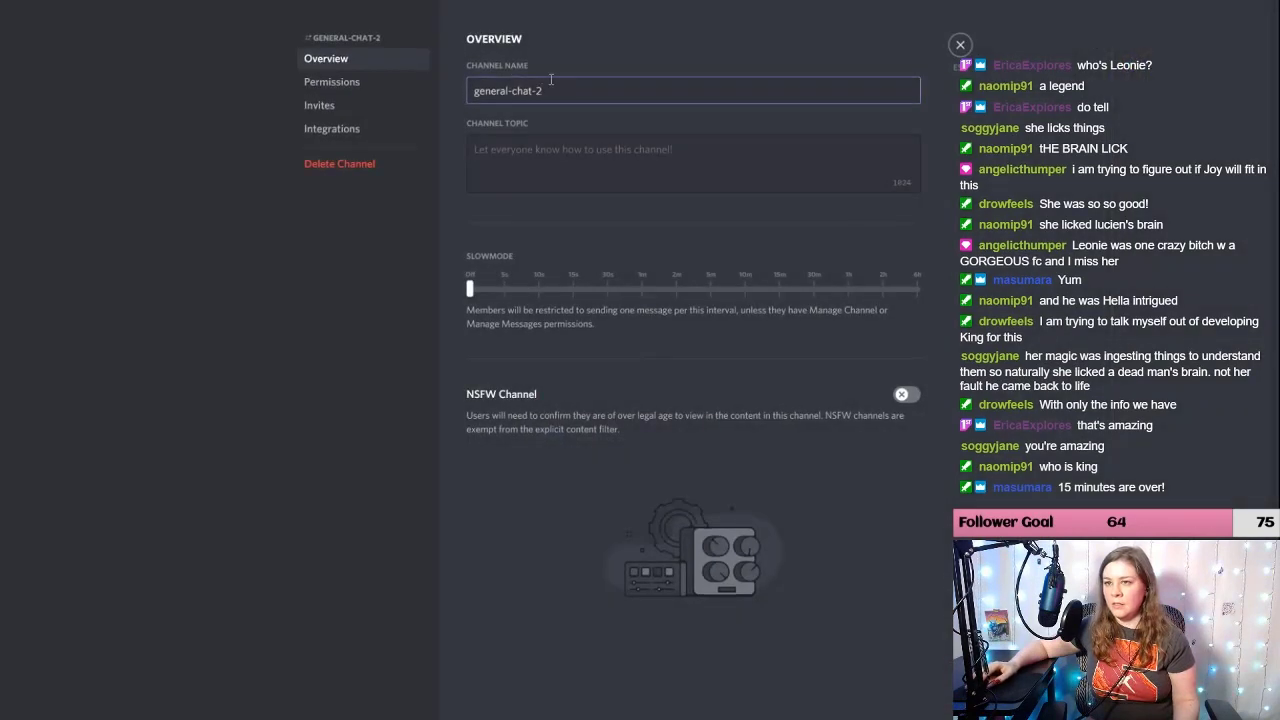
{"action": "key", "text": "BackSpace"}
{"action": "key", "text": "BackSpace"}
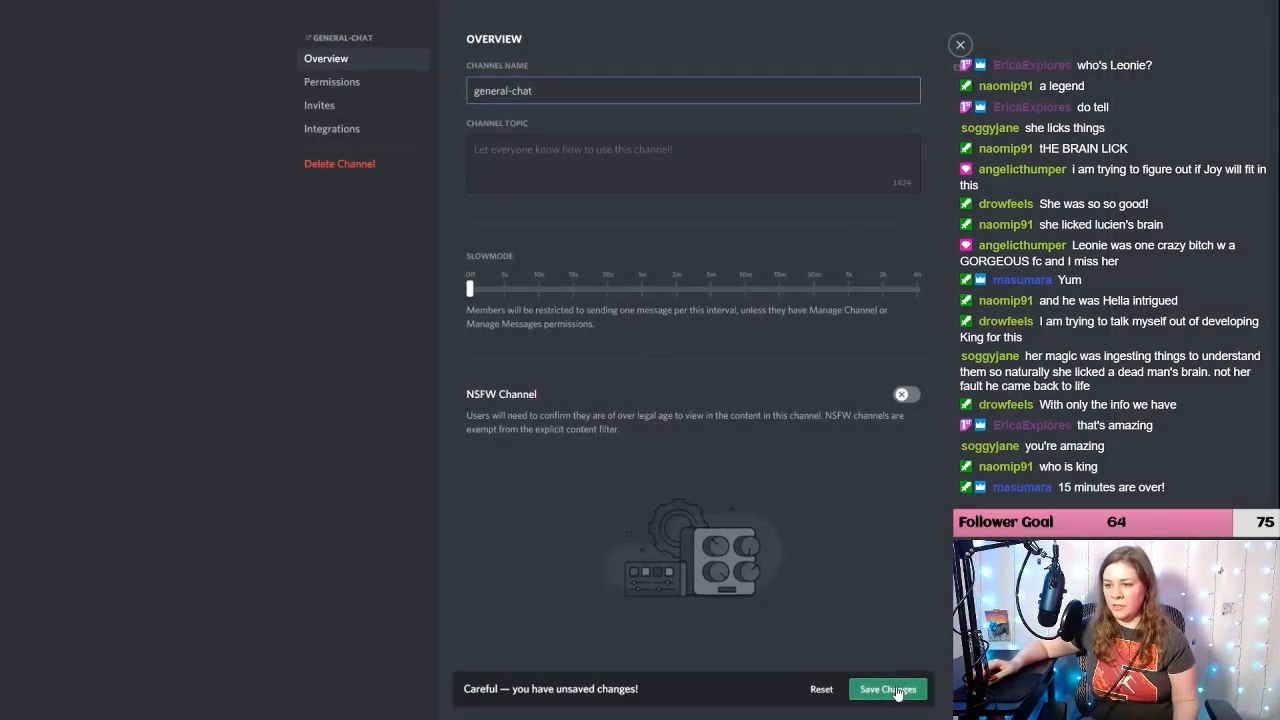
{"action": "left_click", "coordinate": [900, 689]}
{"action": "left_click", "coordinate": [960, 44]}
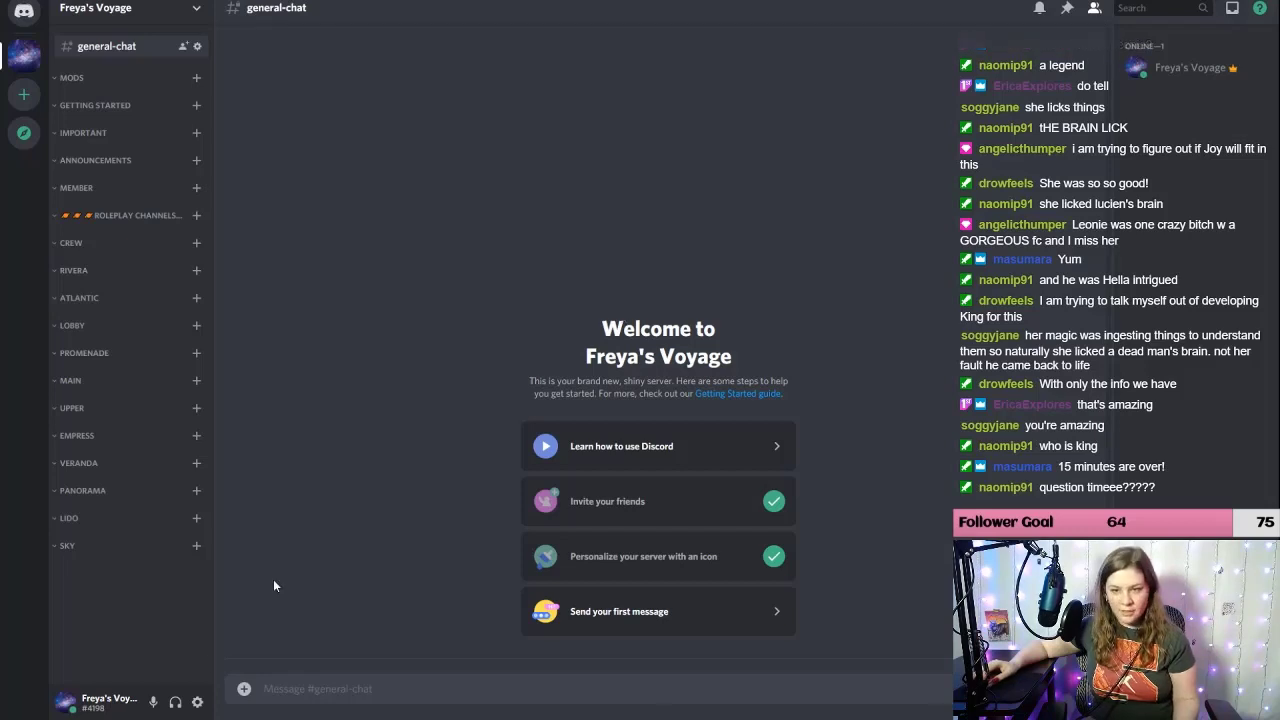
Step: Create a private text channel named nsfw-chat with access for the Admin, Mod and Member roles
{"action": "right_click", "coordinate": [139, 607]}
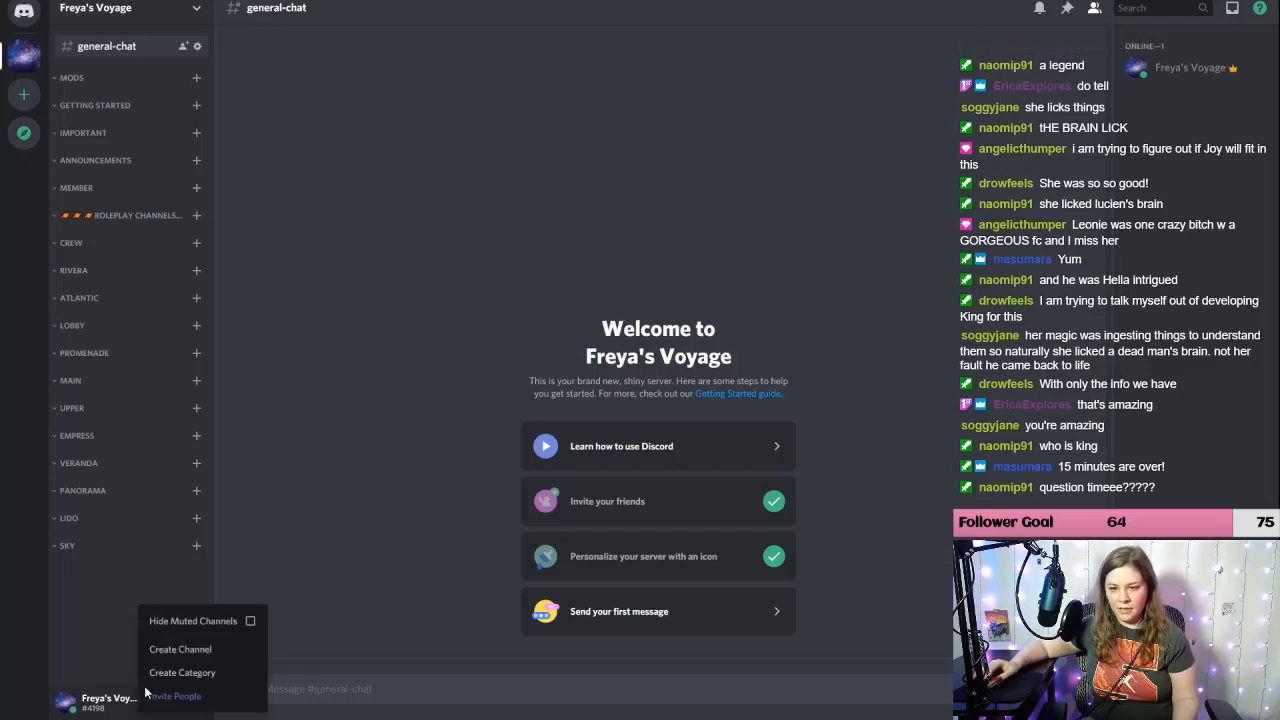
{"action": "left_click", "coordinate": [179, 650]}
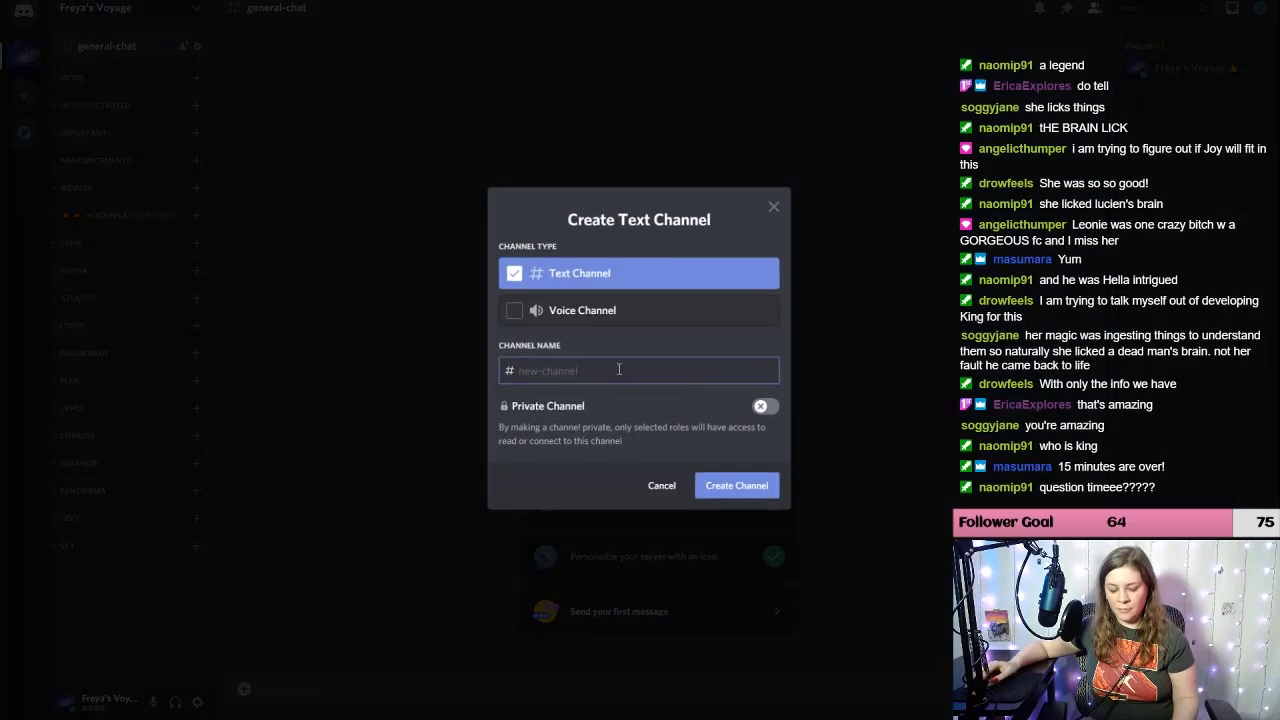
{"action": "type", "text": "nsfw-"}
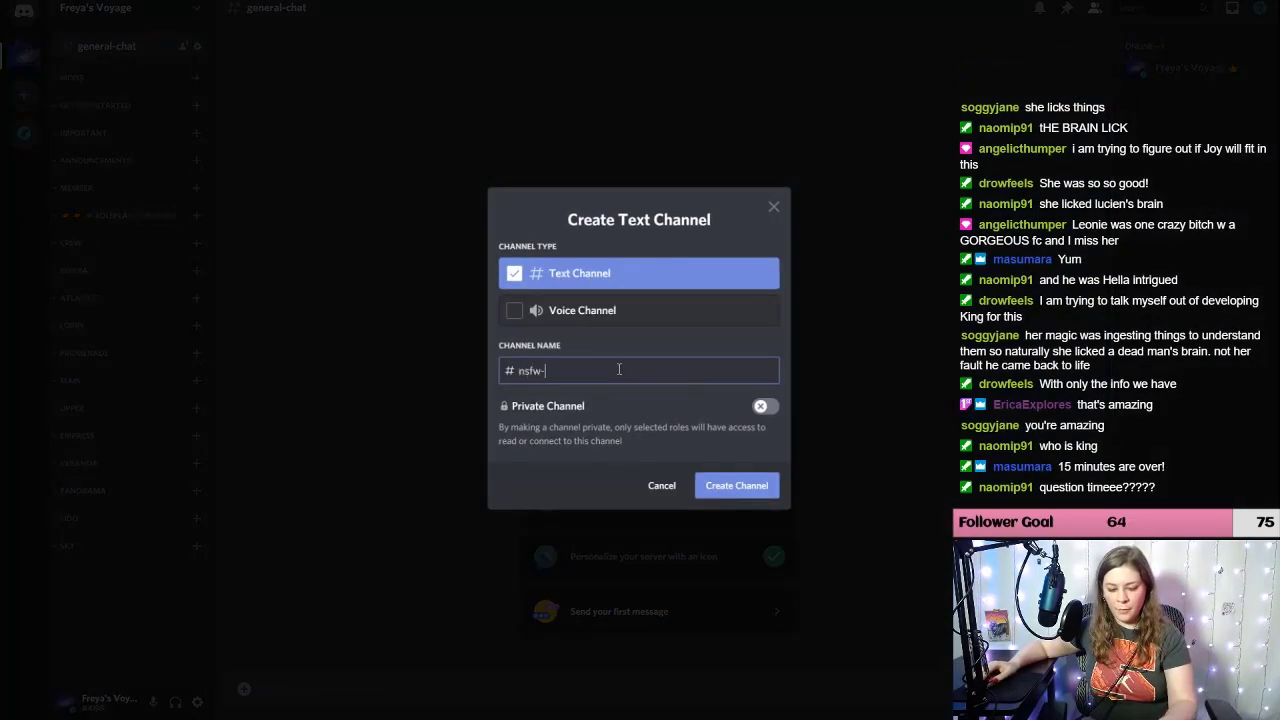
{"action": "type", "text": "chat"}
{"action": "left_click", "coordinate": [762, 406]}
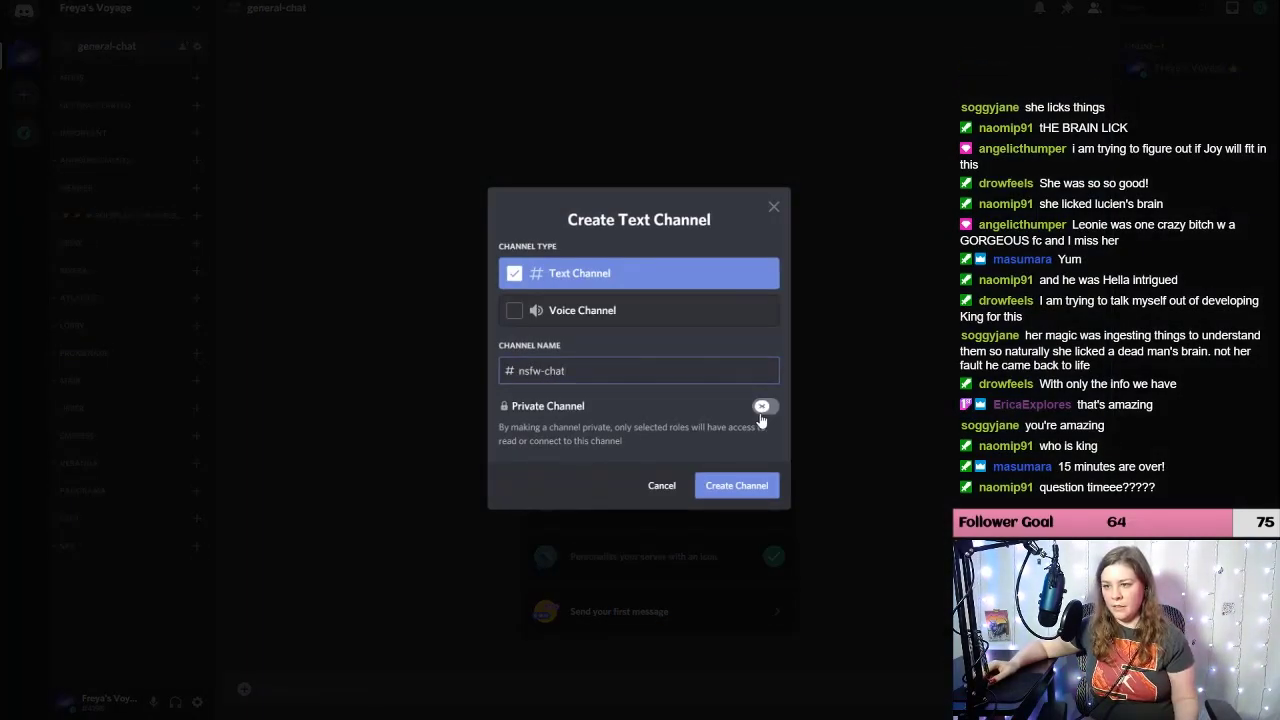
{"action": "left_click", "coordinate": [765, 428]}
{"action": "left_click", "coordinate": [763, 473]}
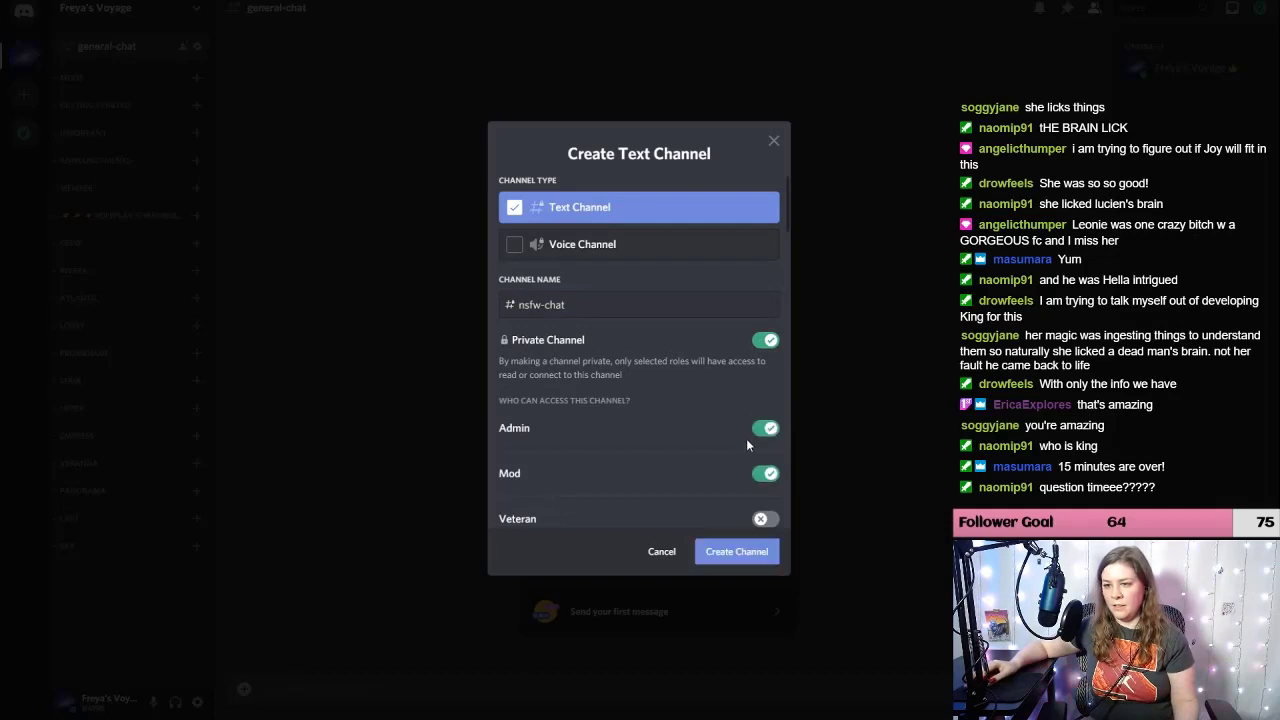
{"action": "scroll", "coordinate": [747, 443], "scroll_direction": "down", "scroll_amount": 2}
{"action": "left_click", "coordinate": [765, 428]}
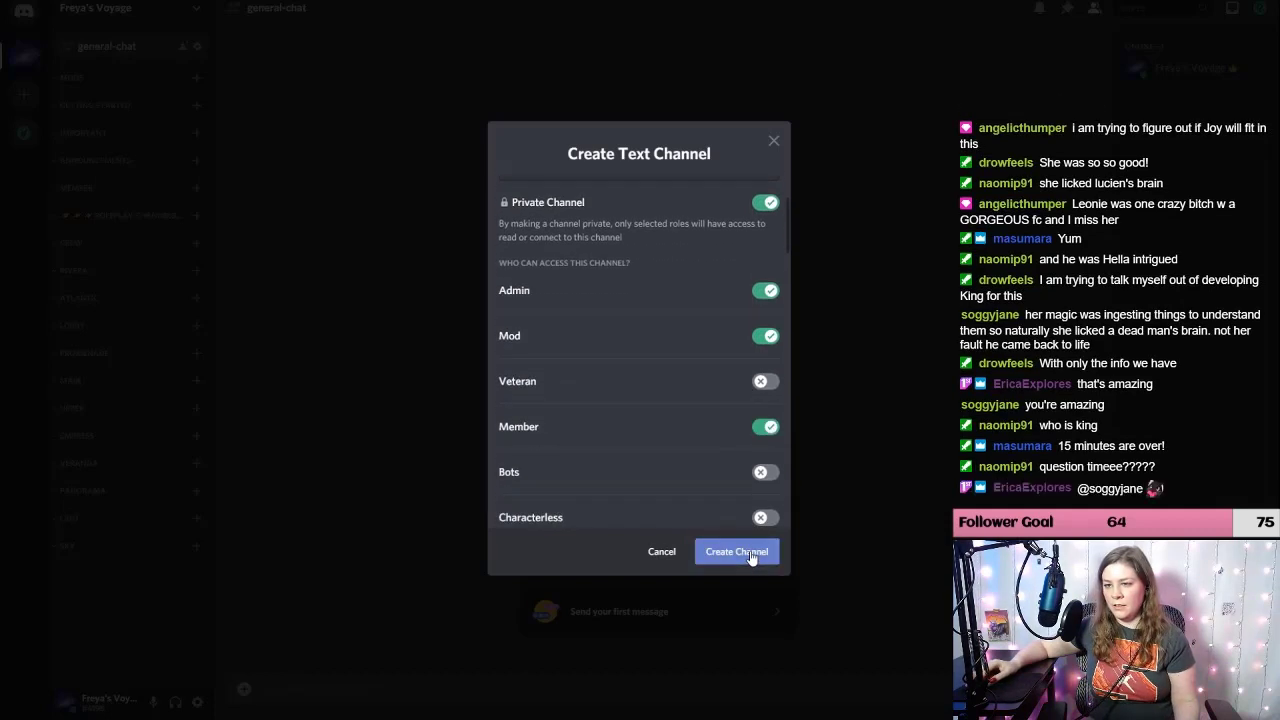
{"action": "left_click", "coordinate": [745, 552]}
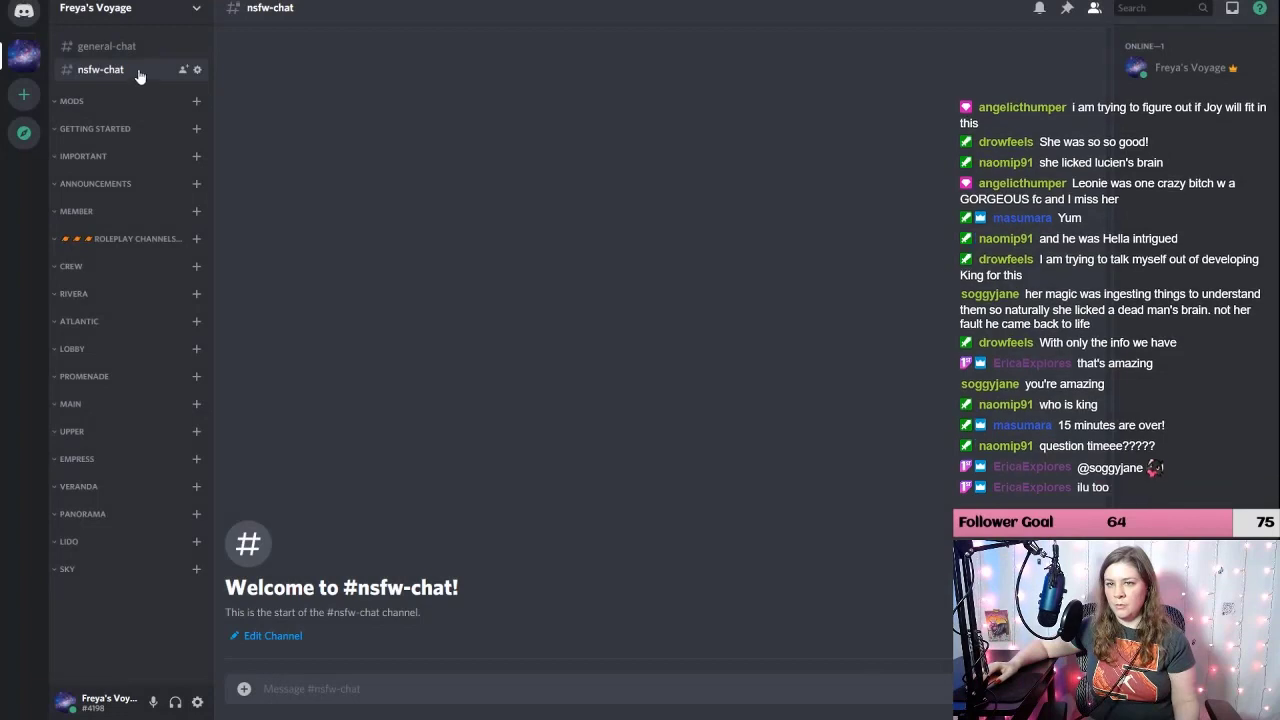
Step: Mark the nsfw-chat channel as an NSFW channel in its settings and save the change
{"action": "right_click", "coordinate": [138, 68]}
{"action": "left_click", "coordinate": [184, 168]}
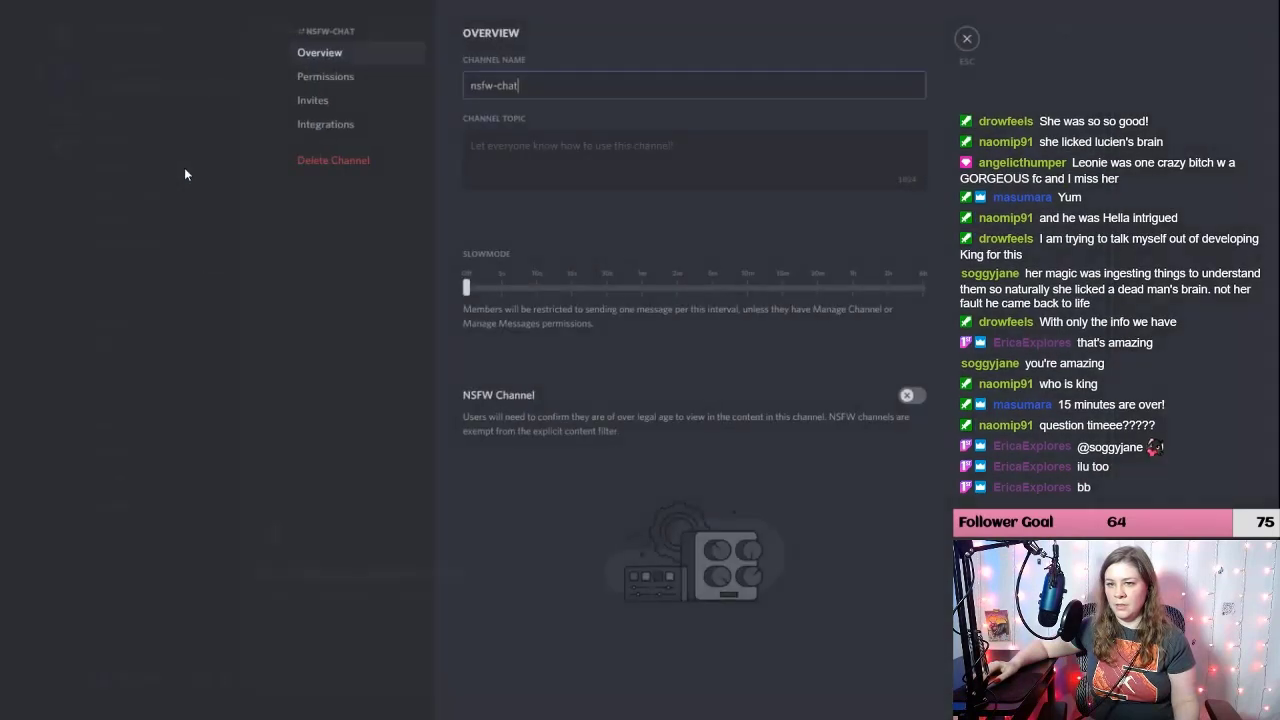
{"action": "left_click", "coordinate": [332, 84]}
{"action": "left_click", "coordinate": [321, 104]}
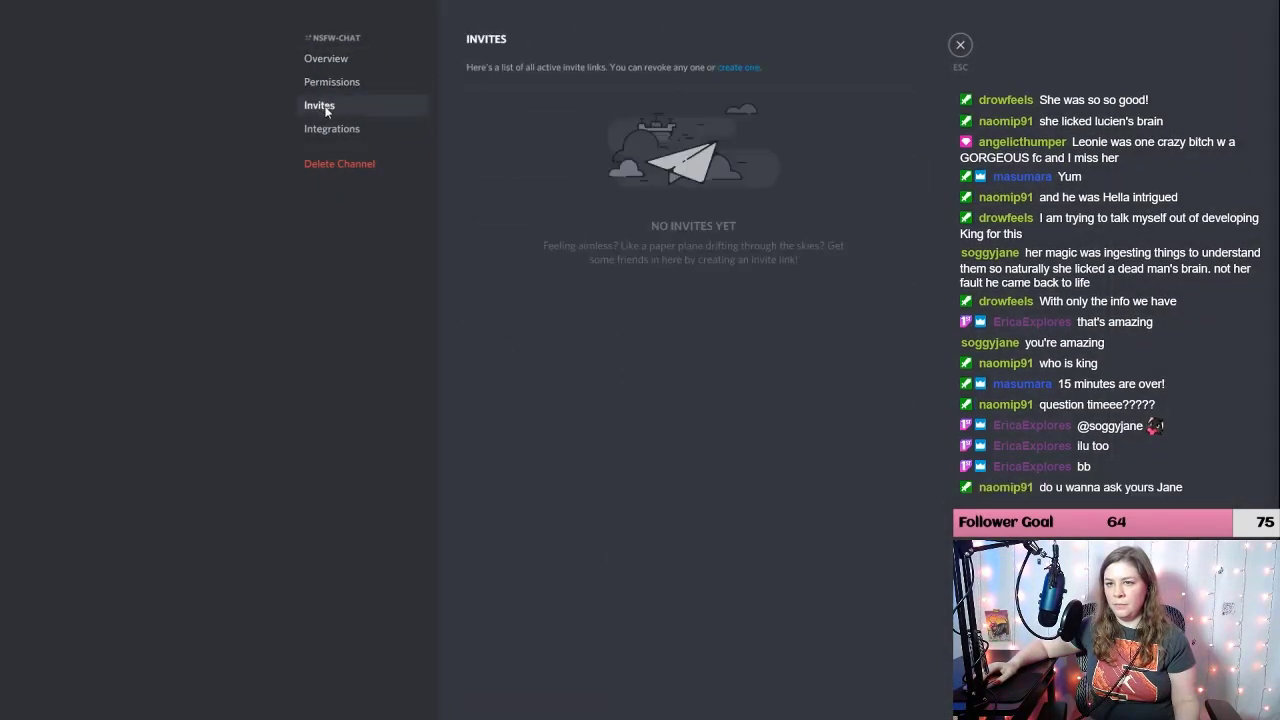
{"action": "left_click", "coordinate": [329, 128]}
{"action": "left_click", "coordinate": [334, 83]}
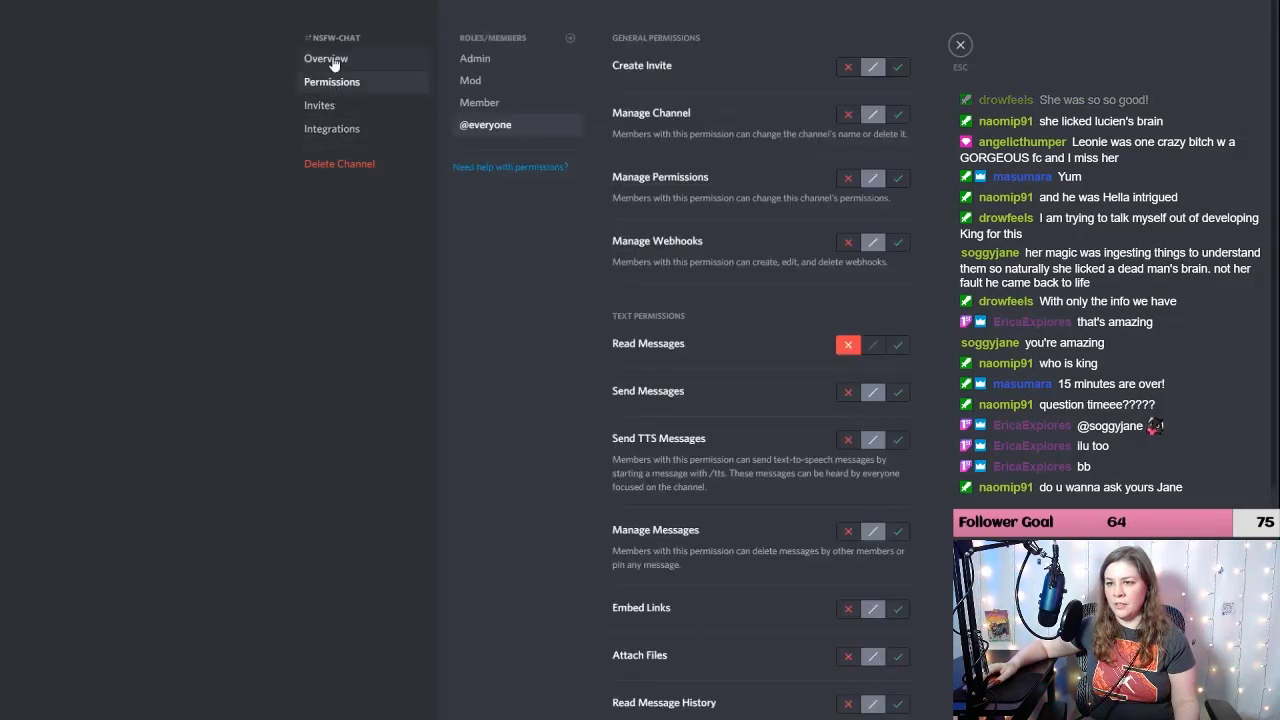
{"action": "left_click", "coordinate": [330, 58]}
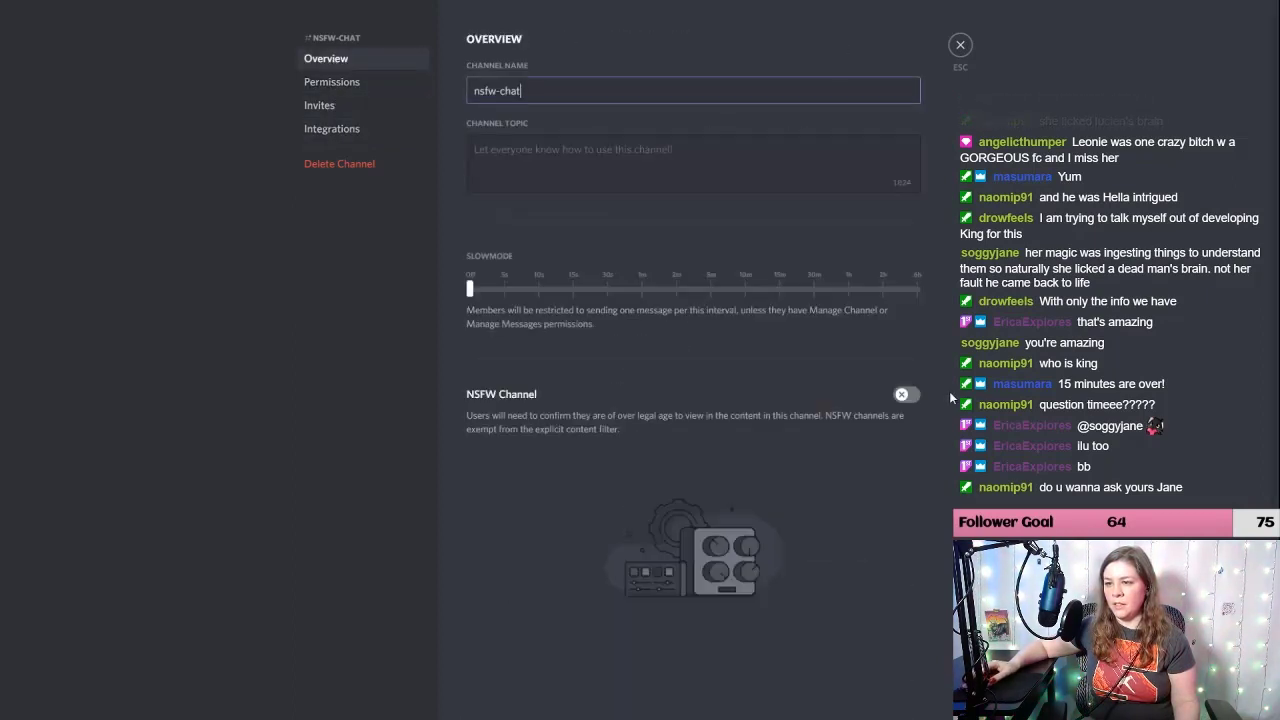
{"action": "left_click", "coordinate": [905, 394]}
{"action": "left_click", "coordinate": [885, 689]}
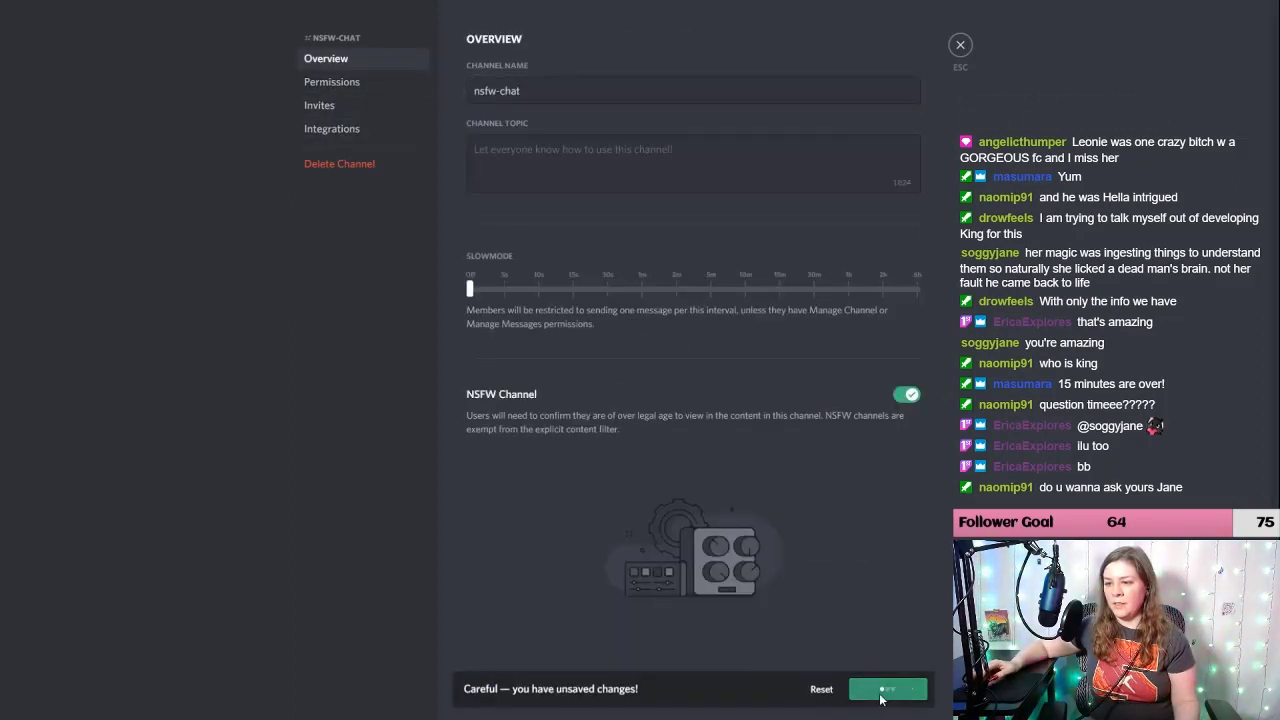
{"action": "left_click", "coordinate": [959, 45]}
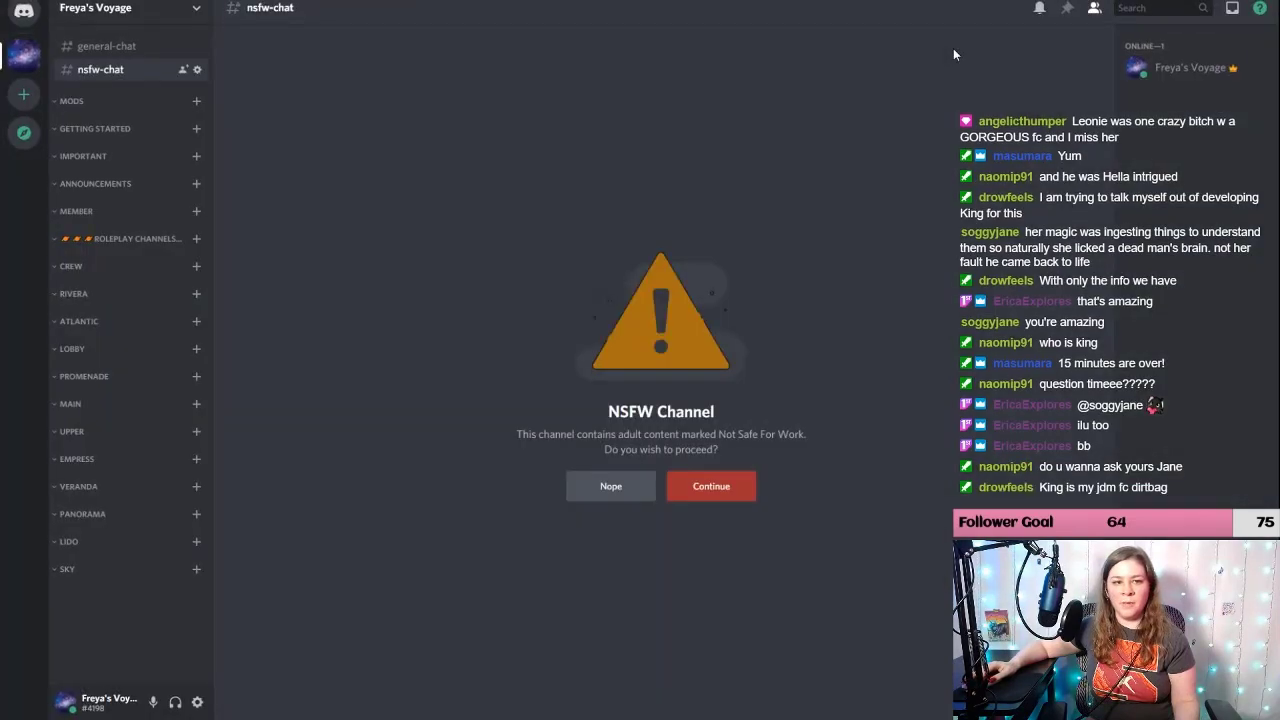
Step: Create a non-private text channel named salt-chat outside the categories
{"action": "right_click", "coordinate": [148, 603]}
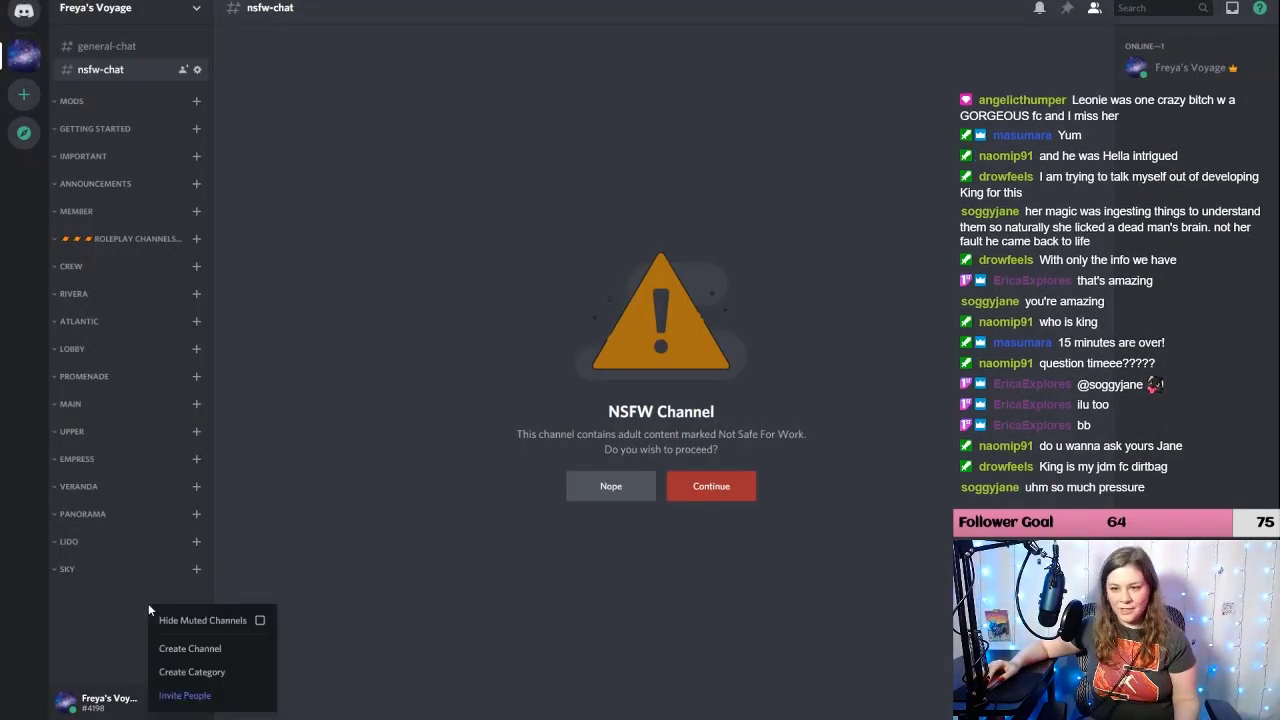
{"action": "left_click", "coordinate": [203, 662]}
{"action": "type", "text": "sal"}
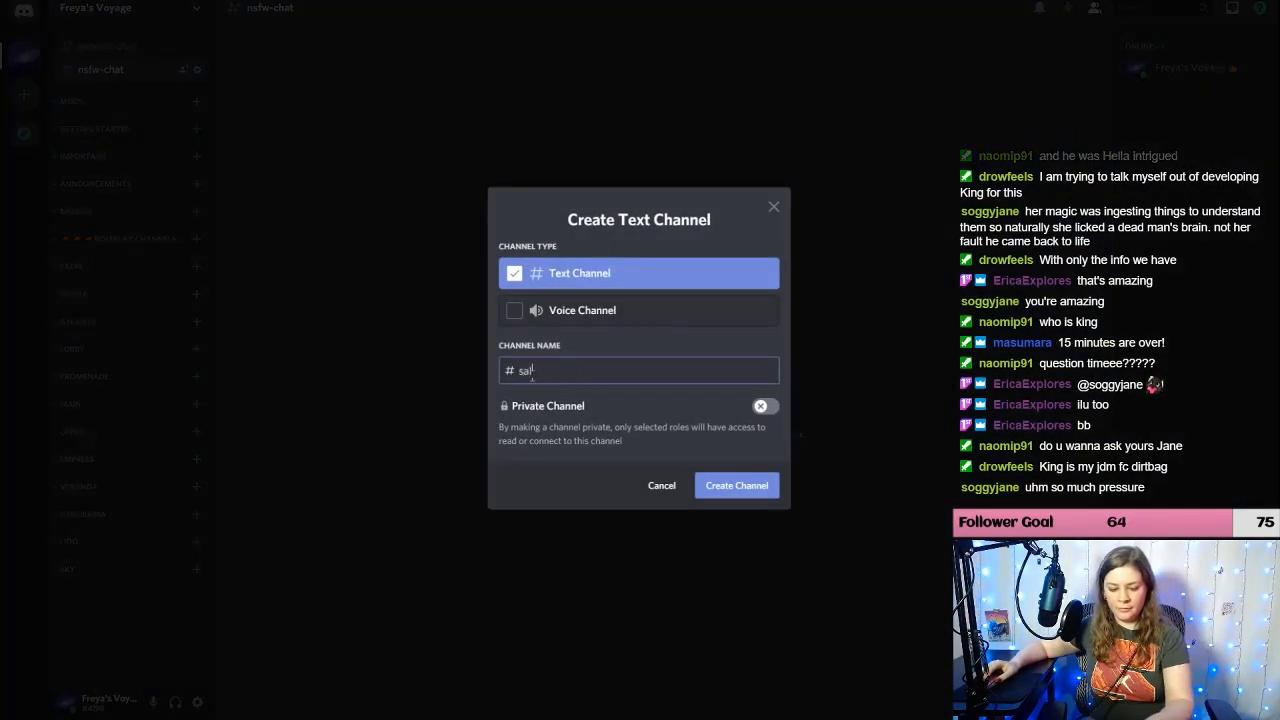
{"action": "type", "text": "t-chat"}
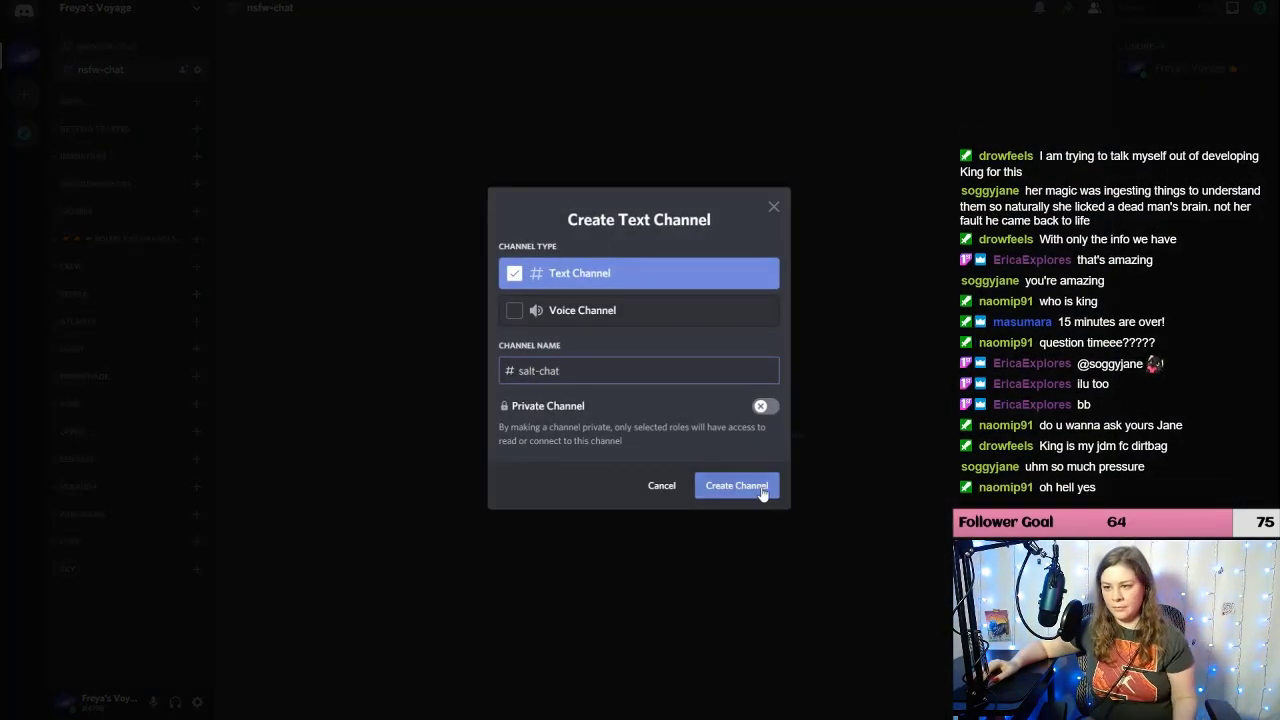
{"action": "left_click", "coordinate": [762, 490]}
Step: Create a private text channel named contact-the-mods outside the categories, with access for the Admin, Mod and Member roles
{"action": "right_click", "coordinate": [128, 607]}
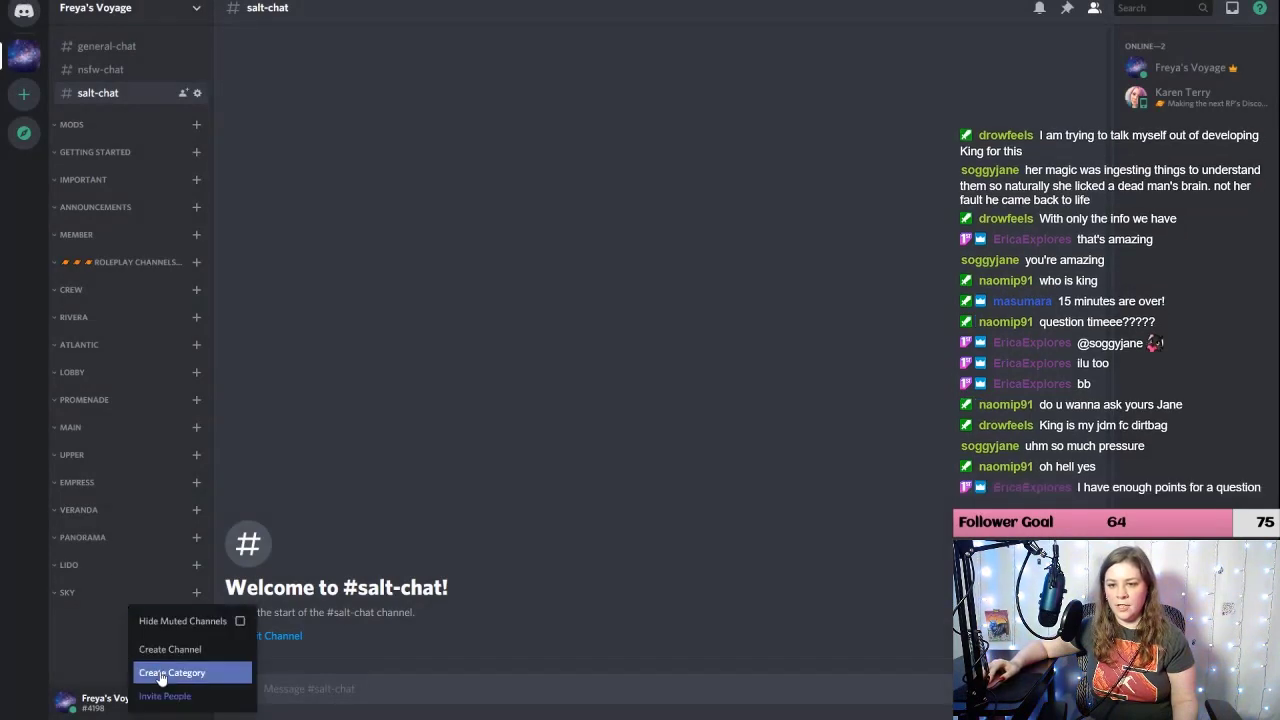
{"action": "left_click", "coordinate": [203, 664]}
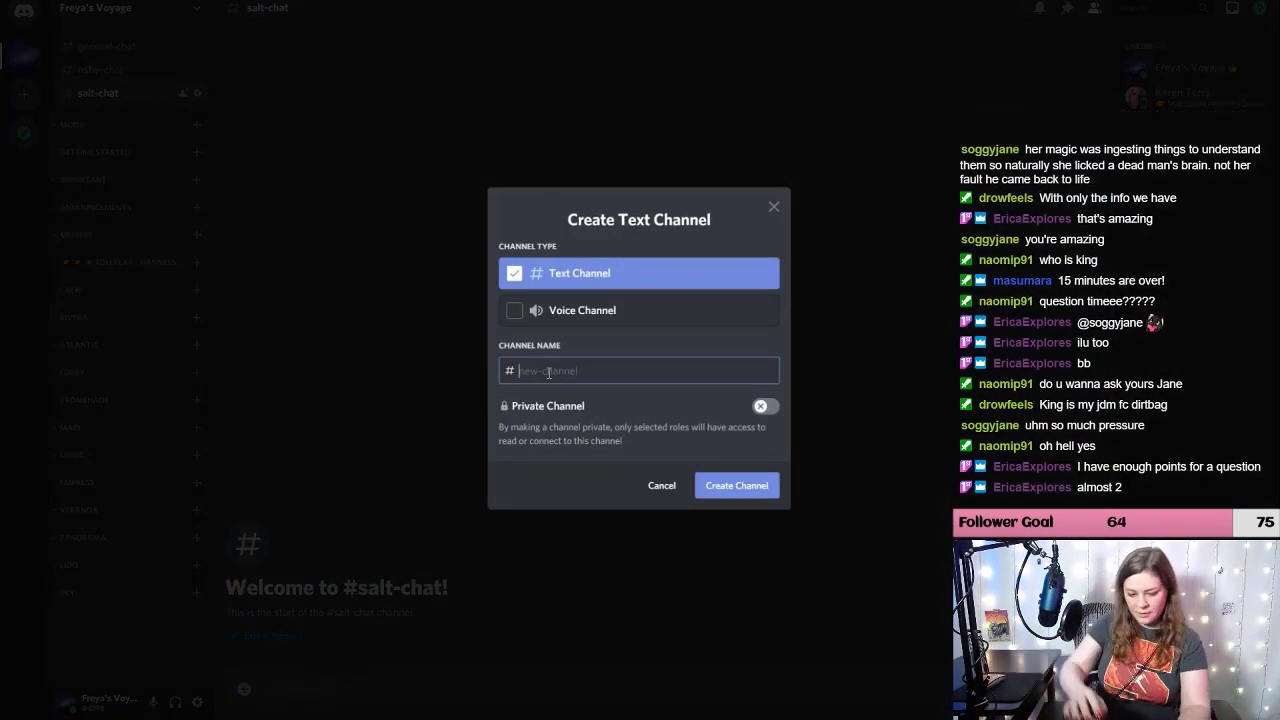
{"action": "type", "text": "contact-the-mods"}
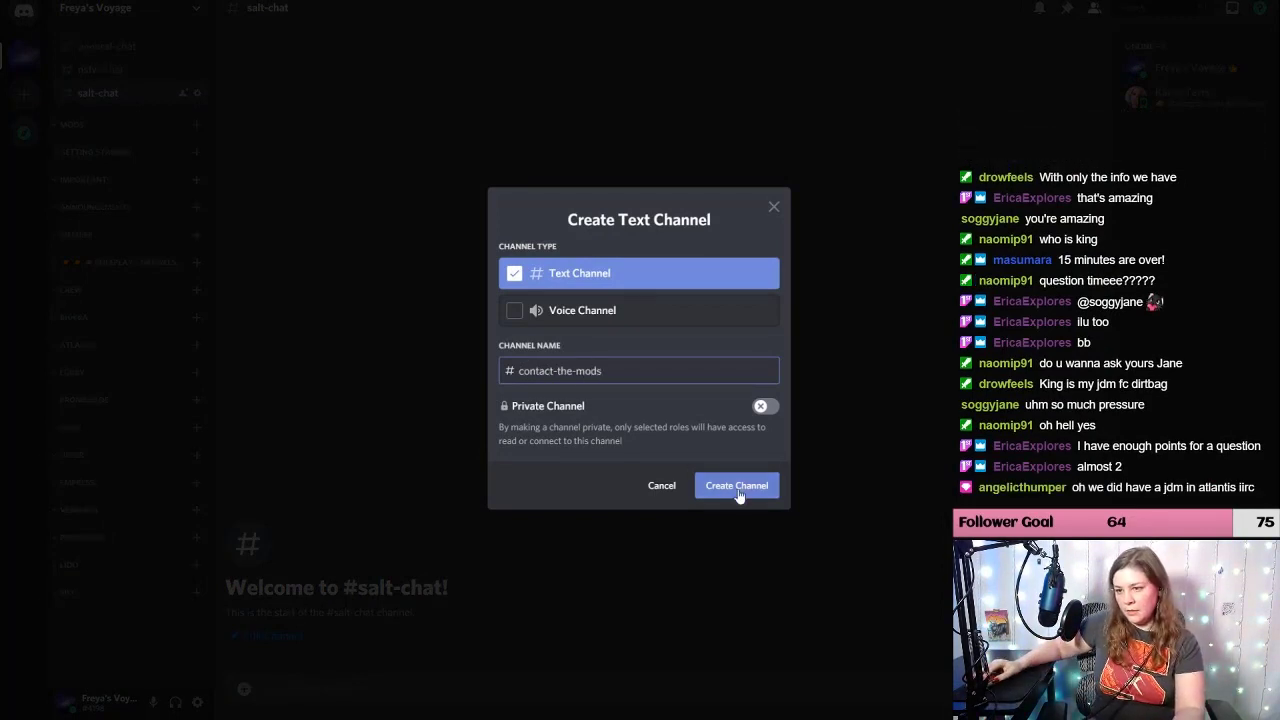
{"action": "left_click", "coordinate": [770, 405]}
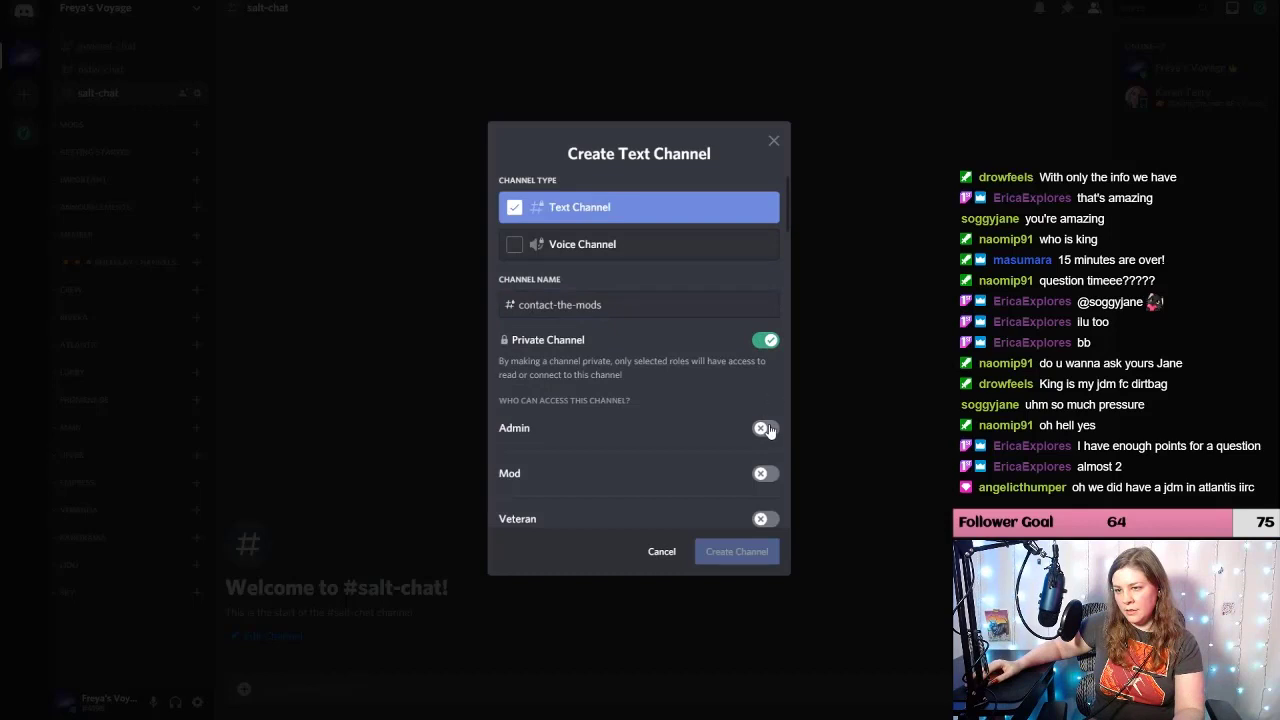
{"action": "left_click", "coordinate": [765, 430]}
{"action": "left_click", "coordinate": [763, 473]}
{"action": "scroll", "coordinate": [741, 442], "scroll_direction": "down", "scroll_amount": 1}
{"action": "left_click", "coordinate": [766, 495]}
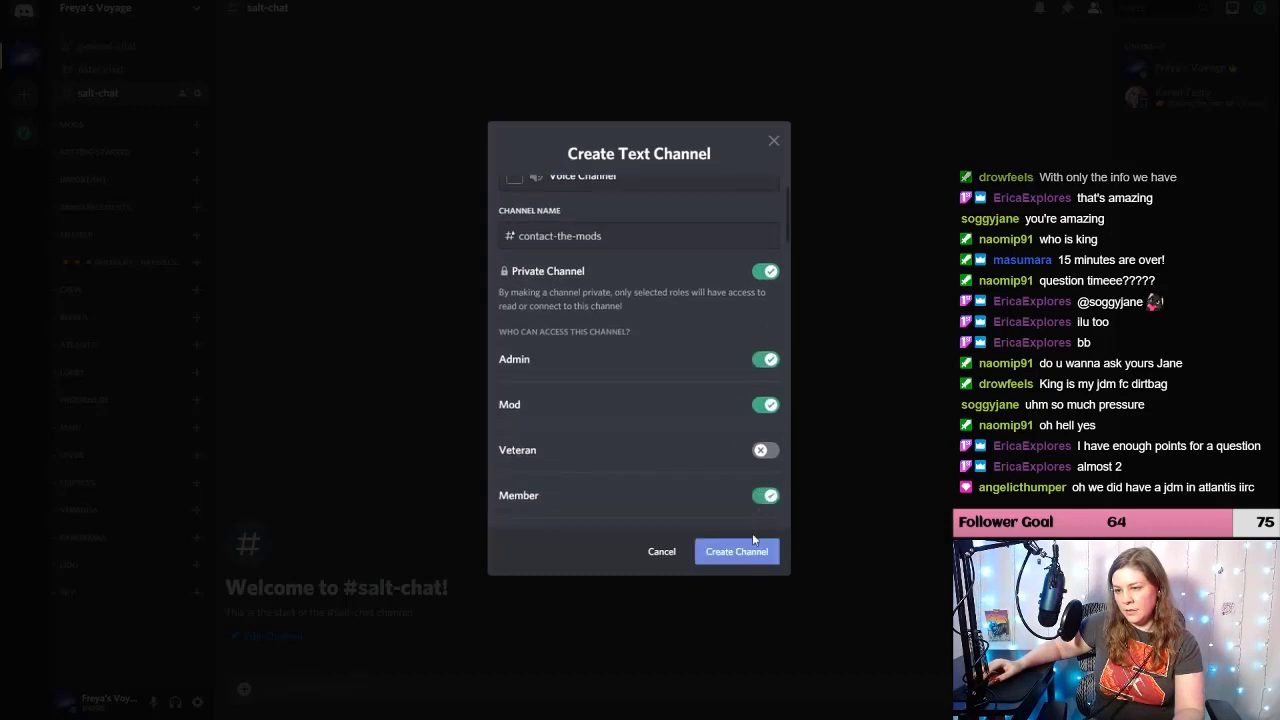
{"action": "left_click", "coordinate": [752, 548]}
Step: Delete the non-private salt-chat channel from the server
{"action": "left_click", "coordinate": [100, 93]}
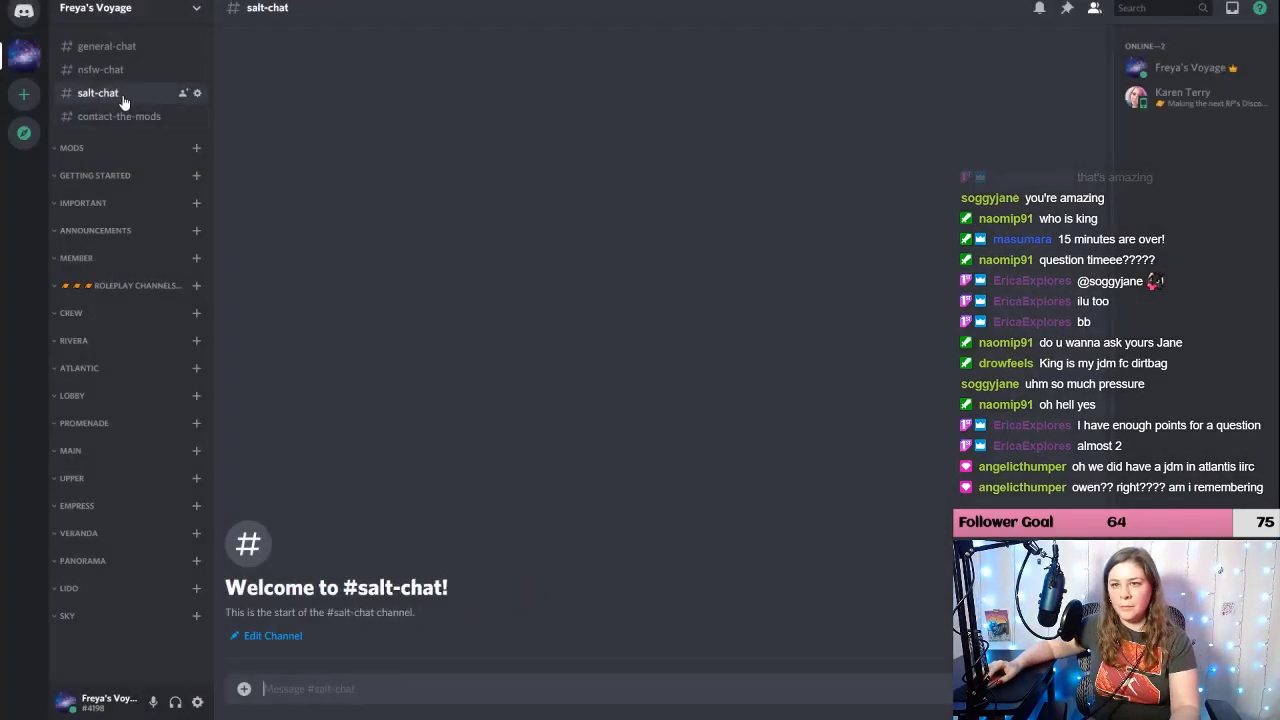
{"action": "right_click", "coordinate": [118, 95]}
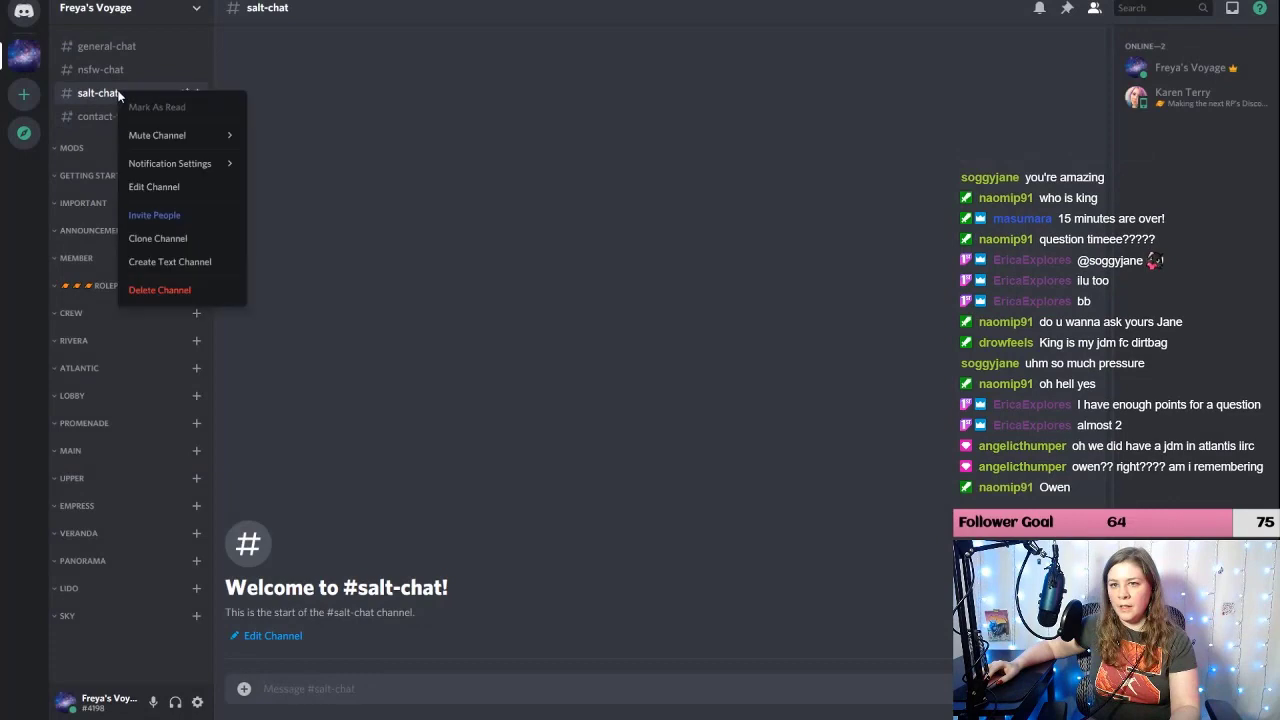
{"action": "left_click", "coordinate": [162, 290]}
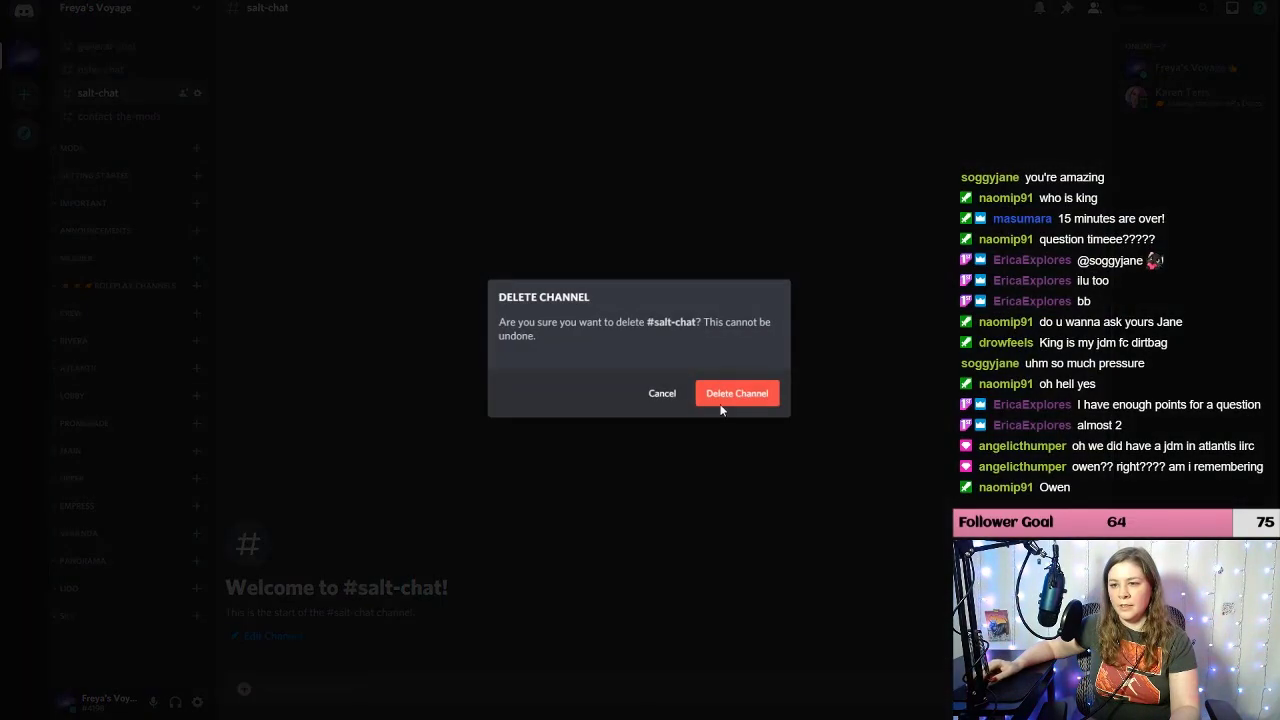
{"action": "left_click", "coordinate": [730, 393]}
Step: Create a private text channel named salt-chat outside the categories, with access for the Admin, Mod and Member roles
{"action": "left_click", "coordinate": [195, 12]}
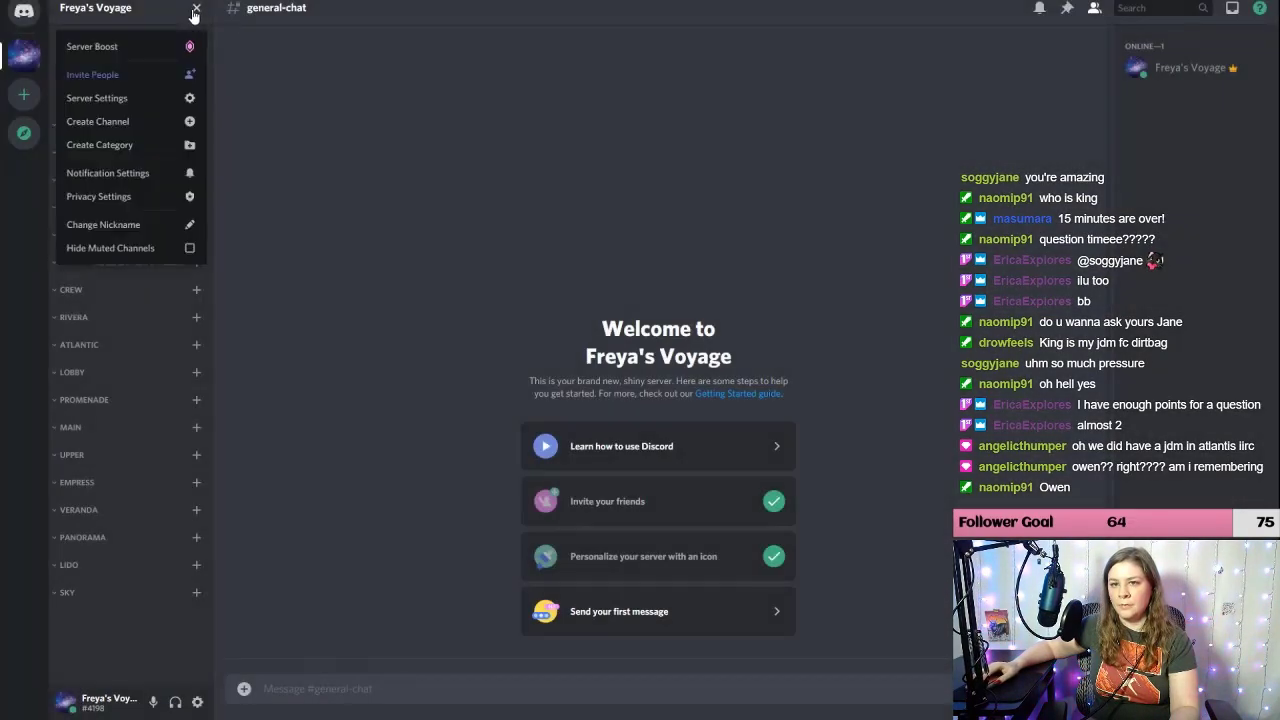
{"action": "left_click", "coordinate": [120, 121]}
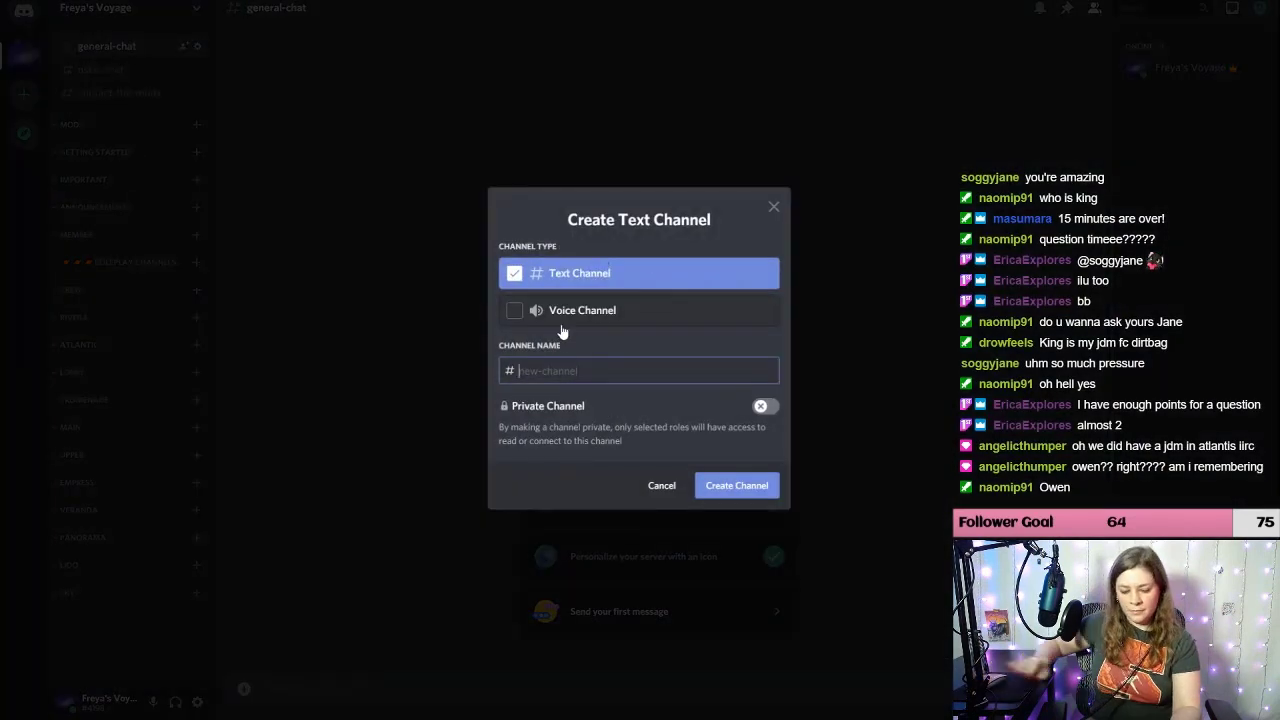
{"action": "type", "text": "salt-chat"}
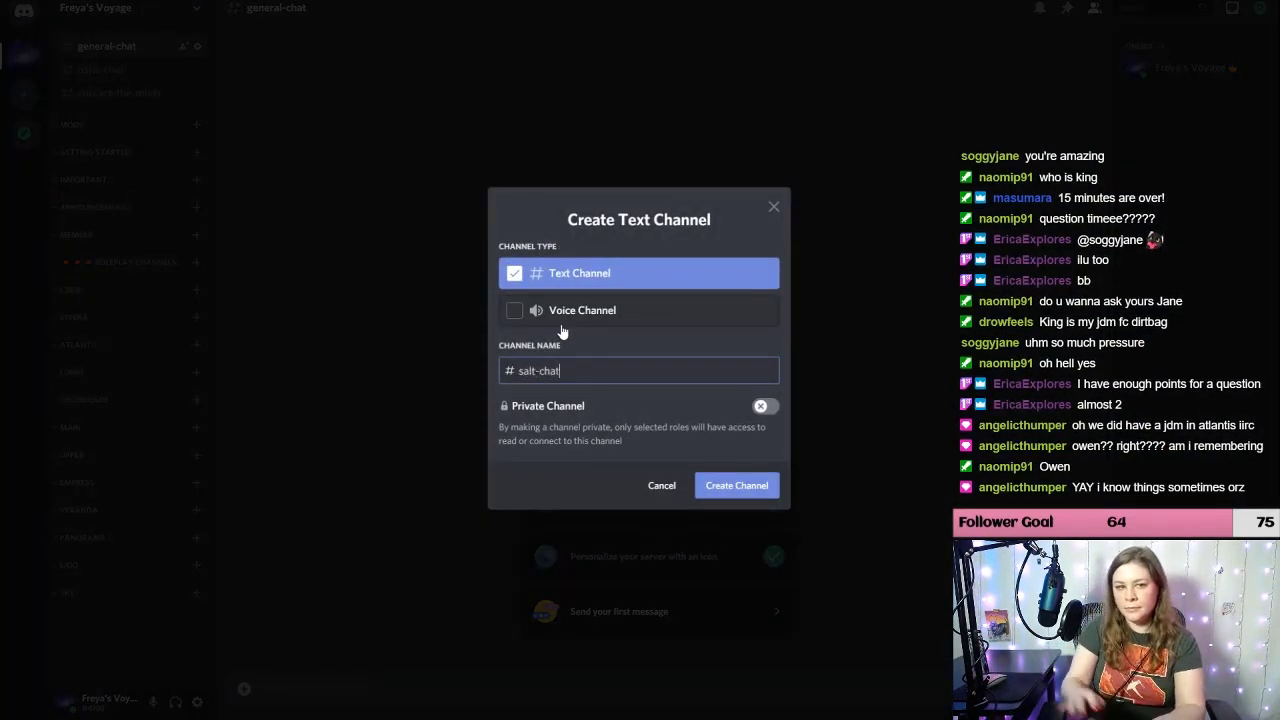
{"action": "left_click", "coordinate": [766, 405]}
{"action": "left_click", "coordinate": [767, 428]}
{"action": "left_click", "coordinate": [766, 474]}
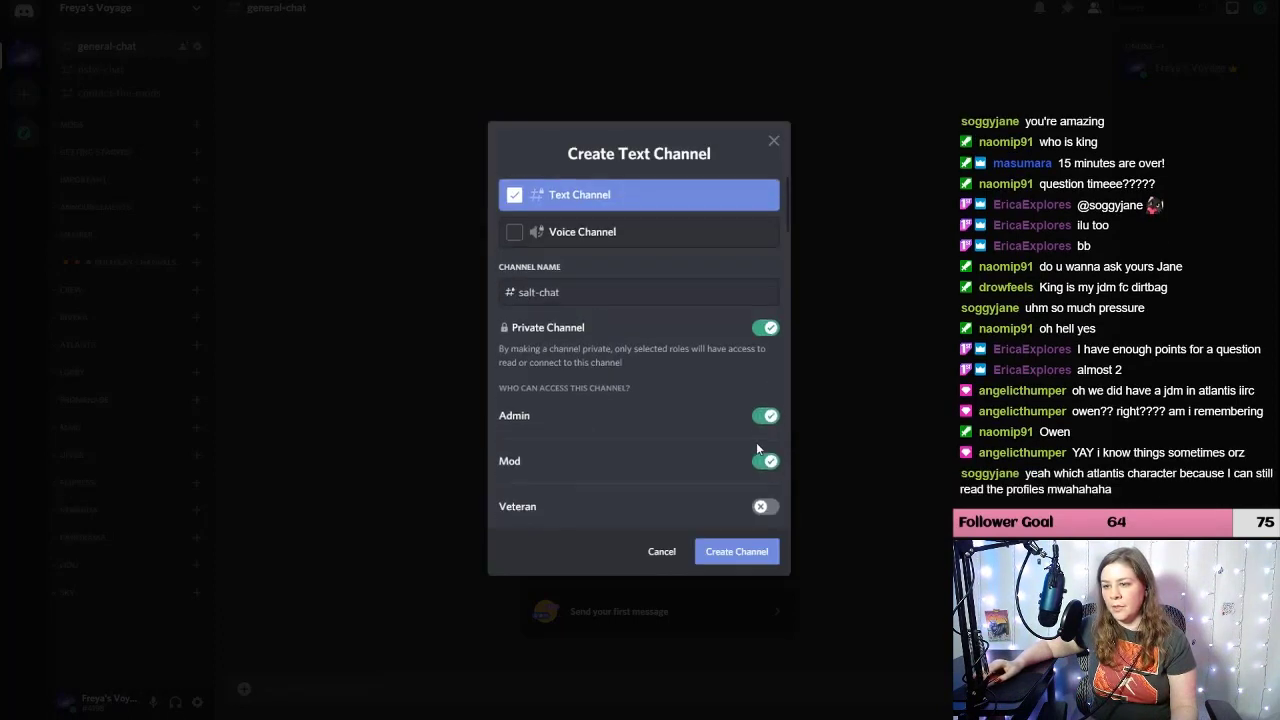
{"action": "scroll", "coordinate": [760, 445], "scroll_direction": "down", "scroll_amount": 3}
{"action": "left_click", "coordinate": [766, 427]}
{"action": "key", "text": "Return"}
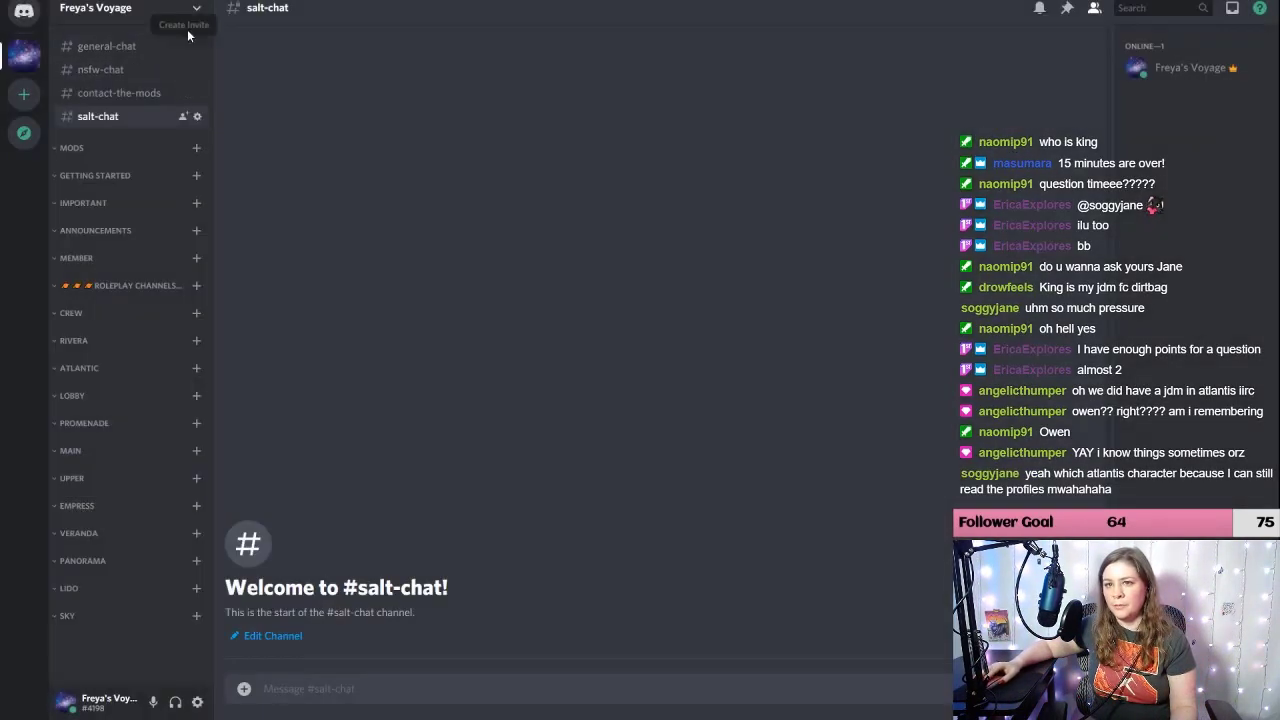
Step: Create a private text channel named polls-and-discussion with access for the Admin, Mod and Member roles
{"action": "left_click", "coordinate": [192, 10]}
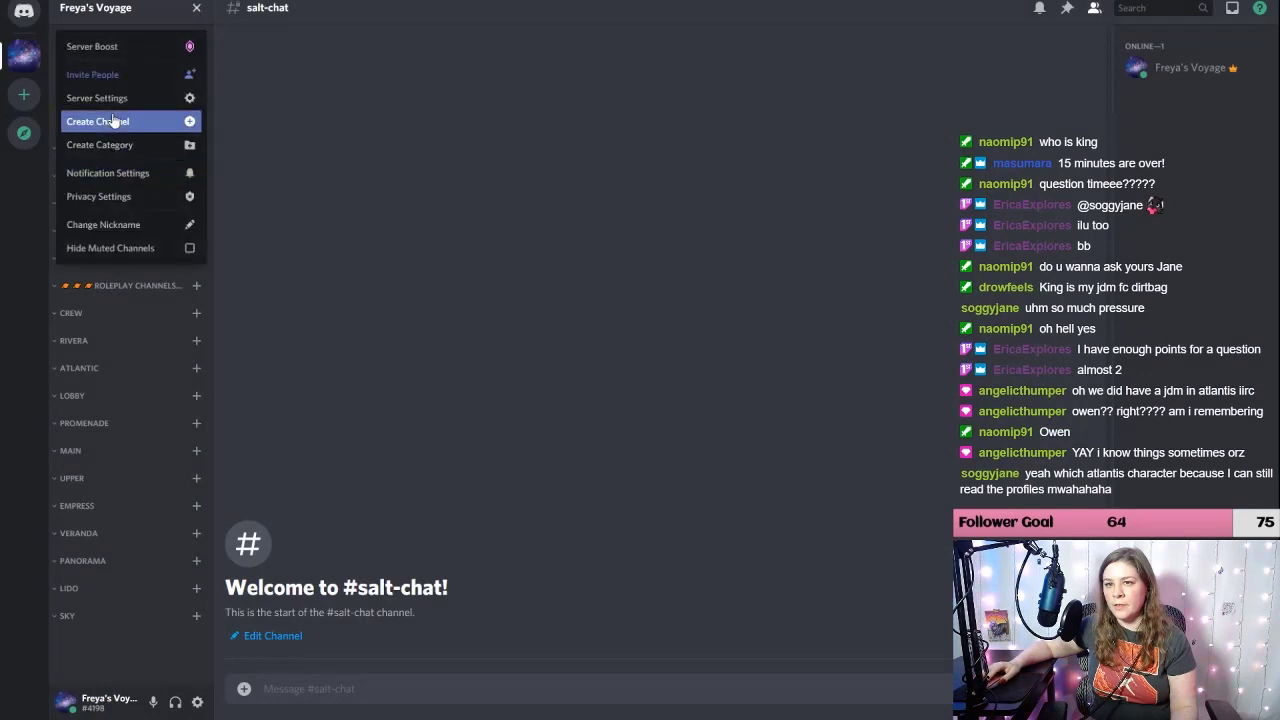
{"action": "left_click", "coordinate": [116, 122]}
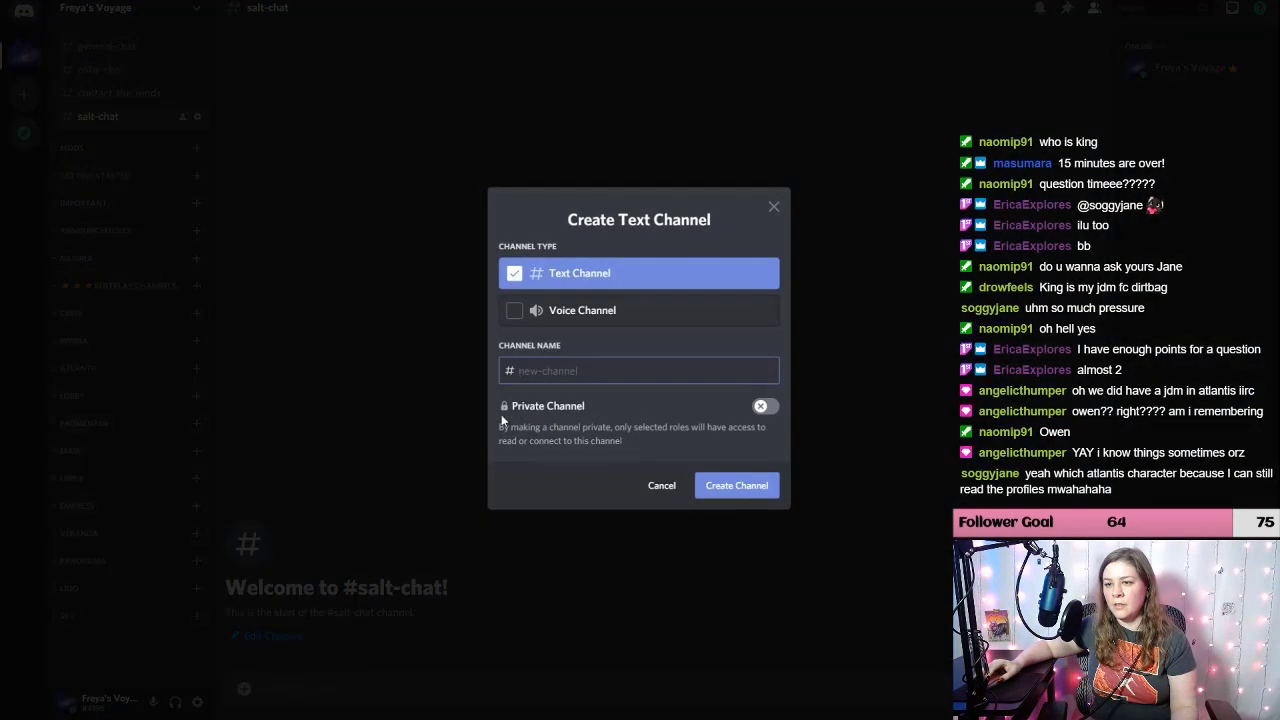
{"action": "left_click", "coordinate": [762, 405]}
{"action": "left_click", "coordinate": [762, 428]}
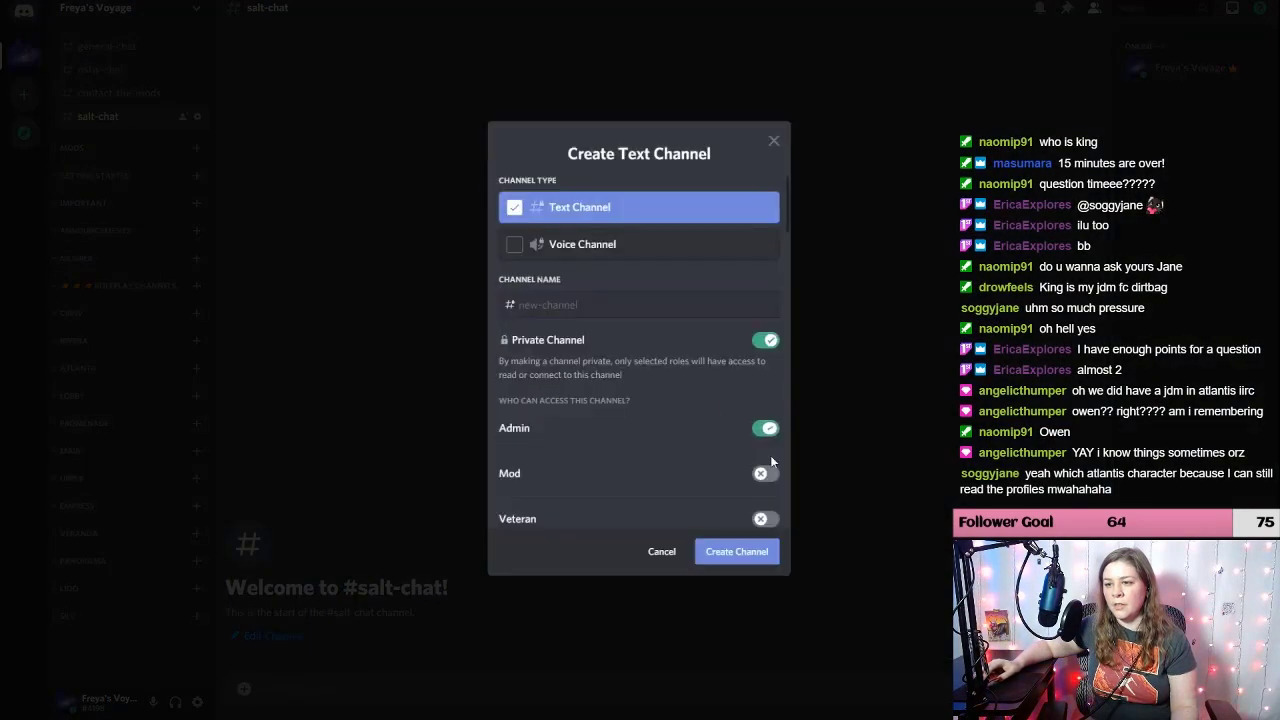
{"action": "left_click", "coordinate": [762, 473]}
{"action": "scroll", "coordinate": [766, 485], "scroll_direction": "down", "scroll_amount": 1}
{"action": "scroll", "coordinate": [645, 318], "scroll_direction": "up", "scroll_amount": 2}
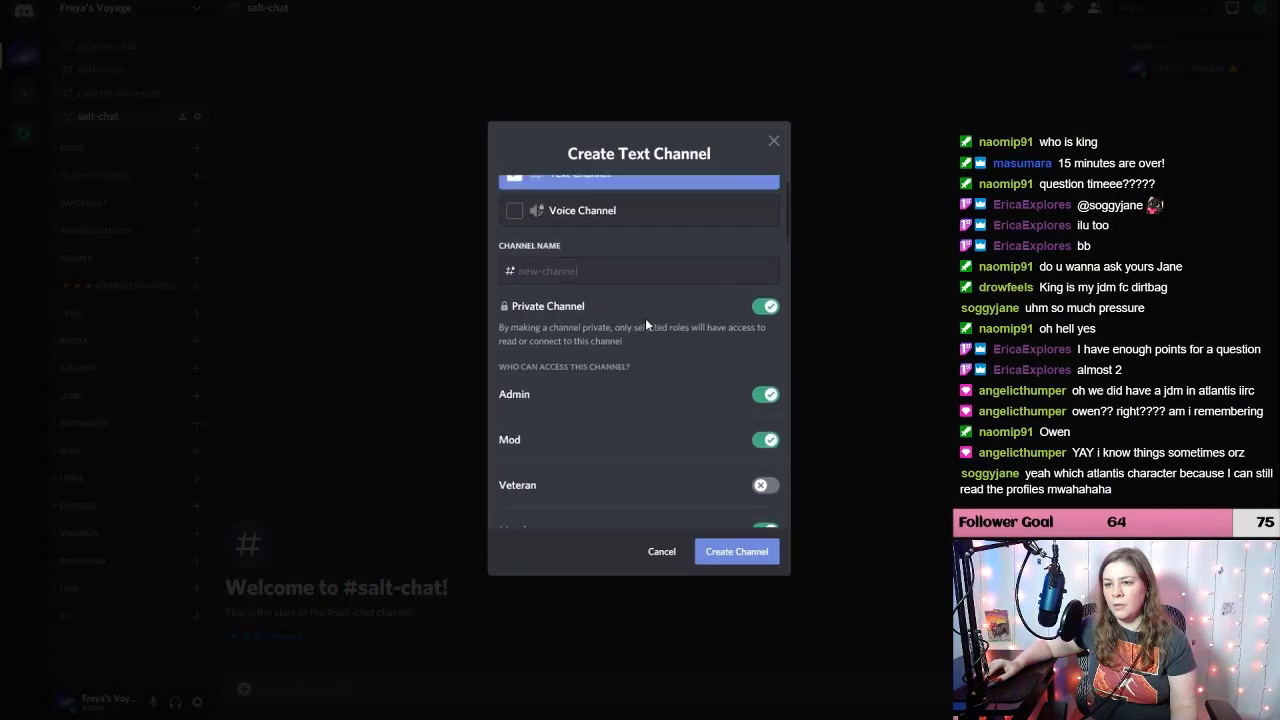
{"action": "left_click", "coordinate": [561, 310]}
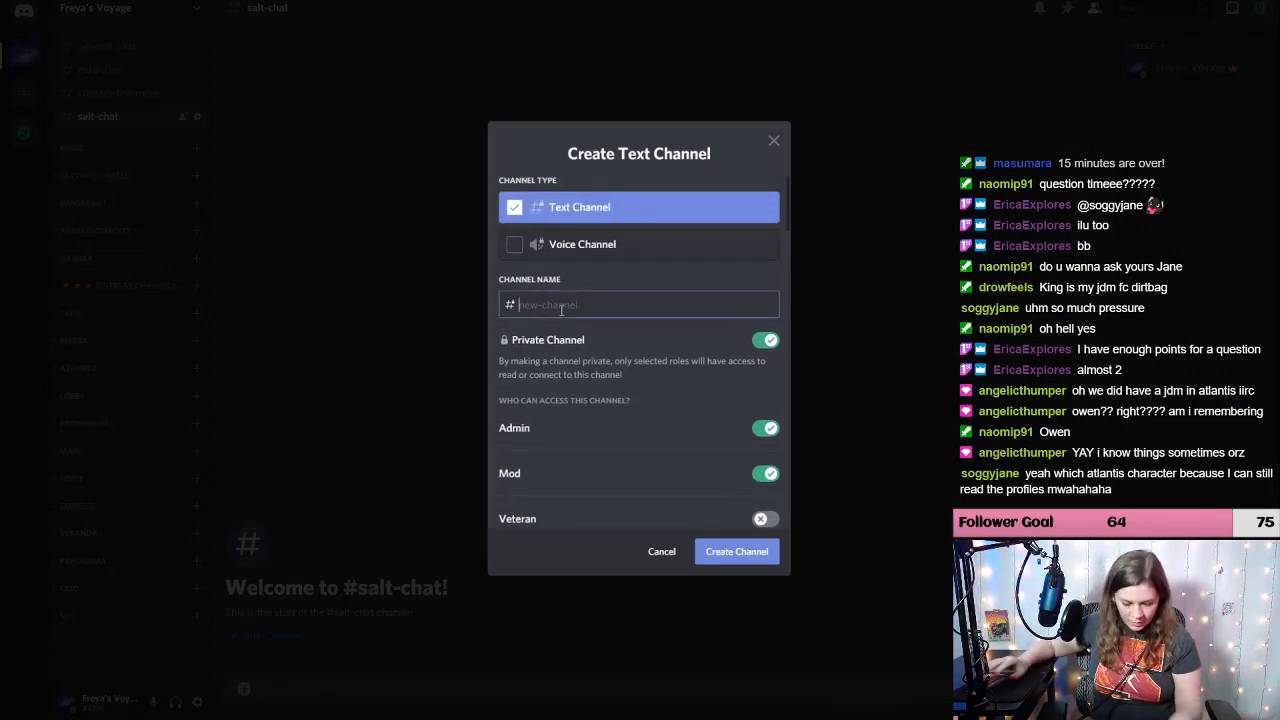
{"action": "type", "text": "polls-and"}
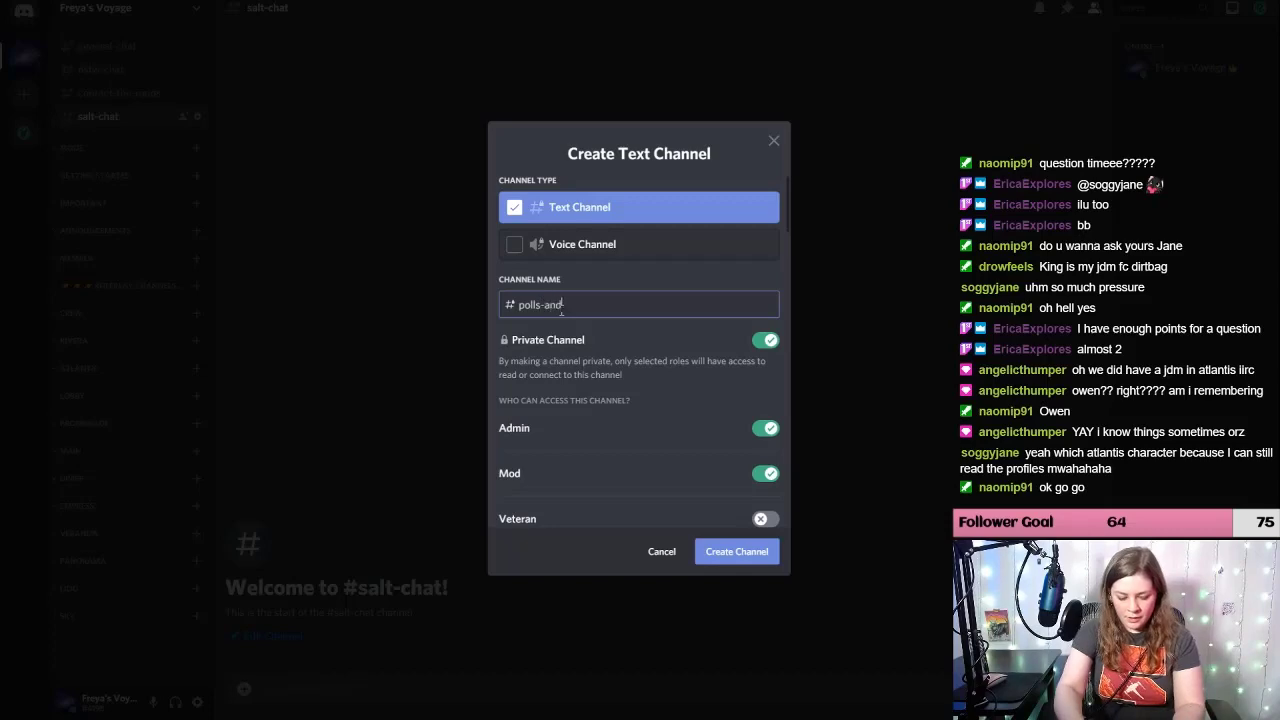
{"action": "type", "text": " discussion"}
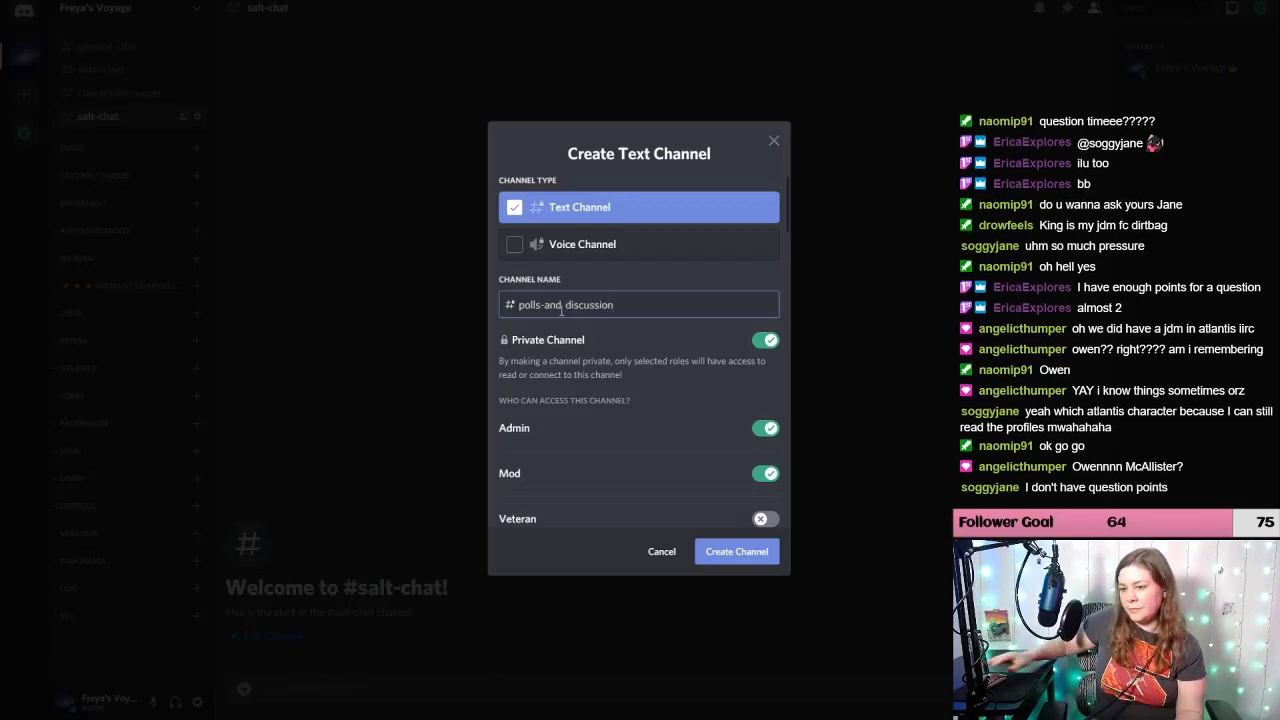
{"action": "left_click", "coordinate": [737, 552]}
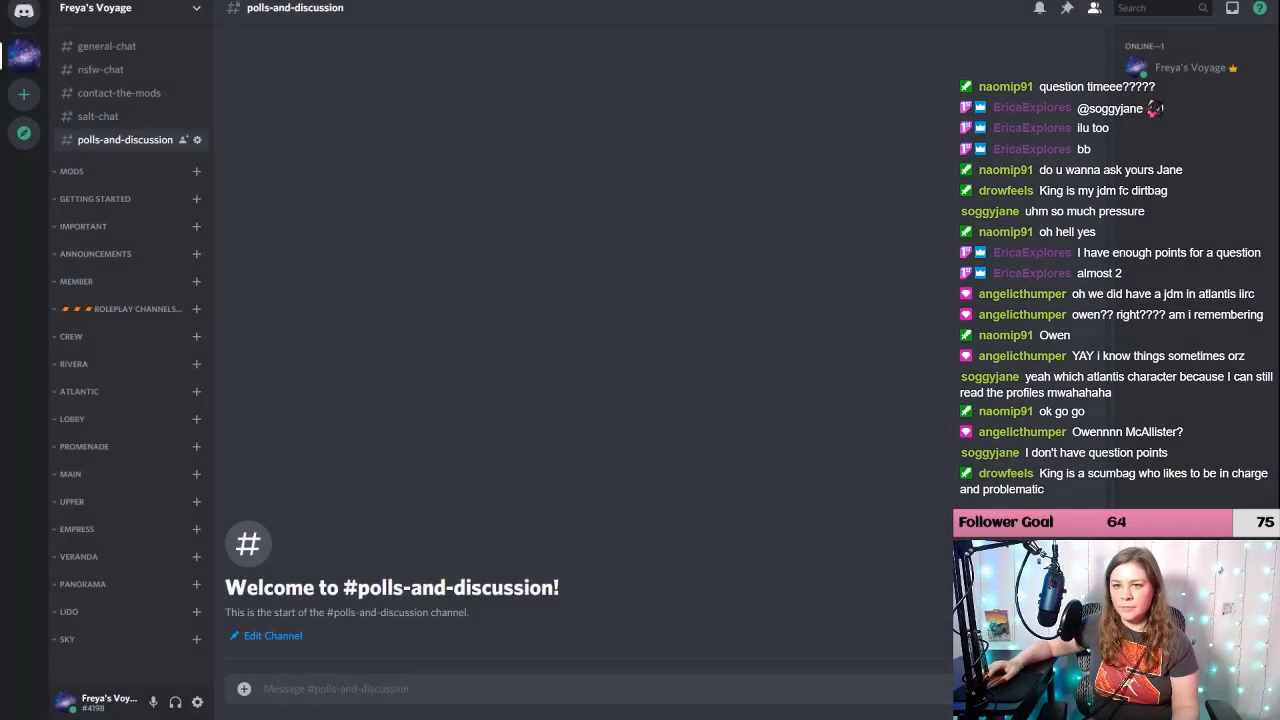
Step: Delete the contact-the-mods channel through its channel settings
{"action": "left_click", "coordinate": [117, 99]}
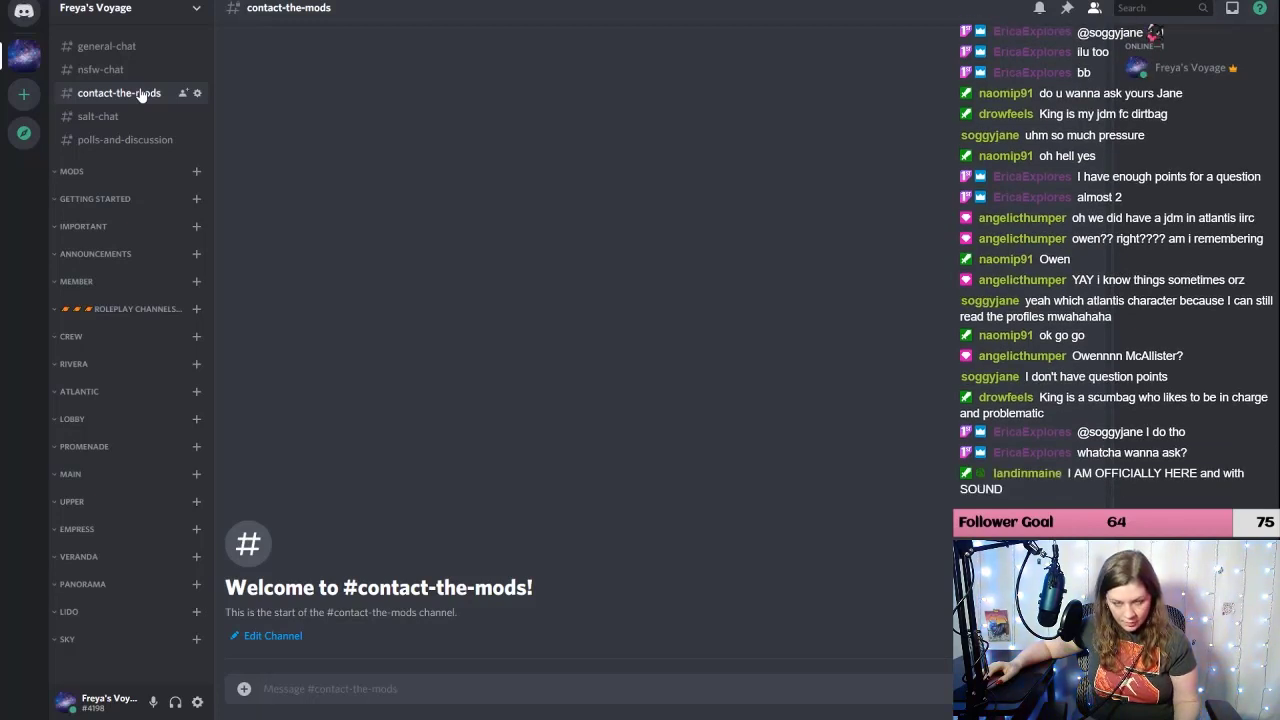
{"action": "left_click", "coordinate": [197, 93]}
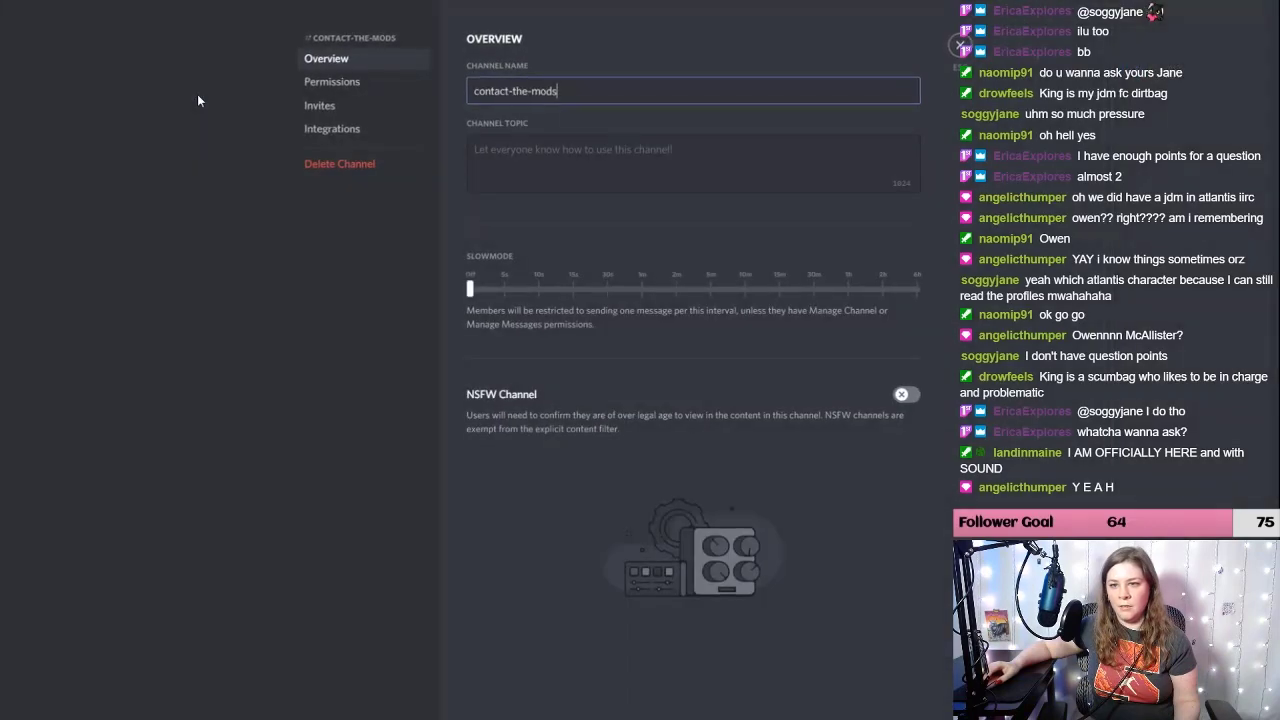
{"action": "left_click", "coordinate": [340, 163]}
{"action": "key", "text": "Escape"}
{"action": "key", "text": "Escape"}
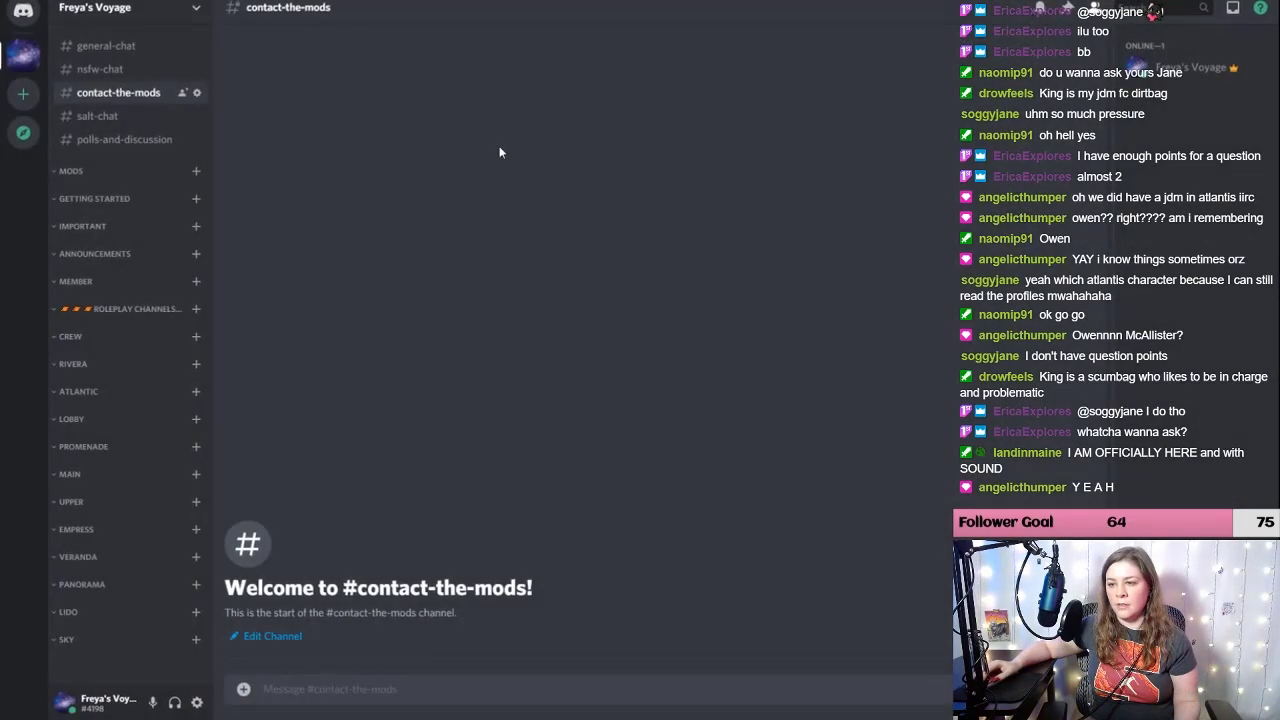
Step: Create a private text channel named contact-the-mods outside the categories, with access for the Verified role only
{"action": "left_click", "coordinate": [185, 10]}
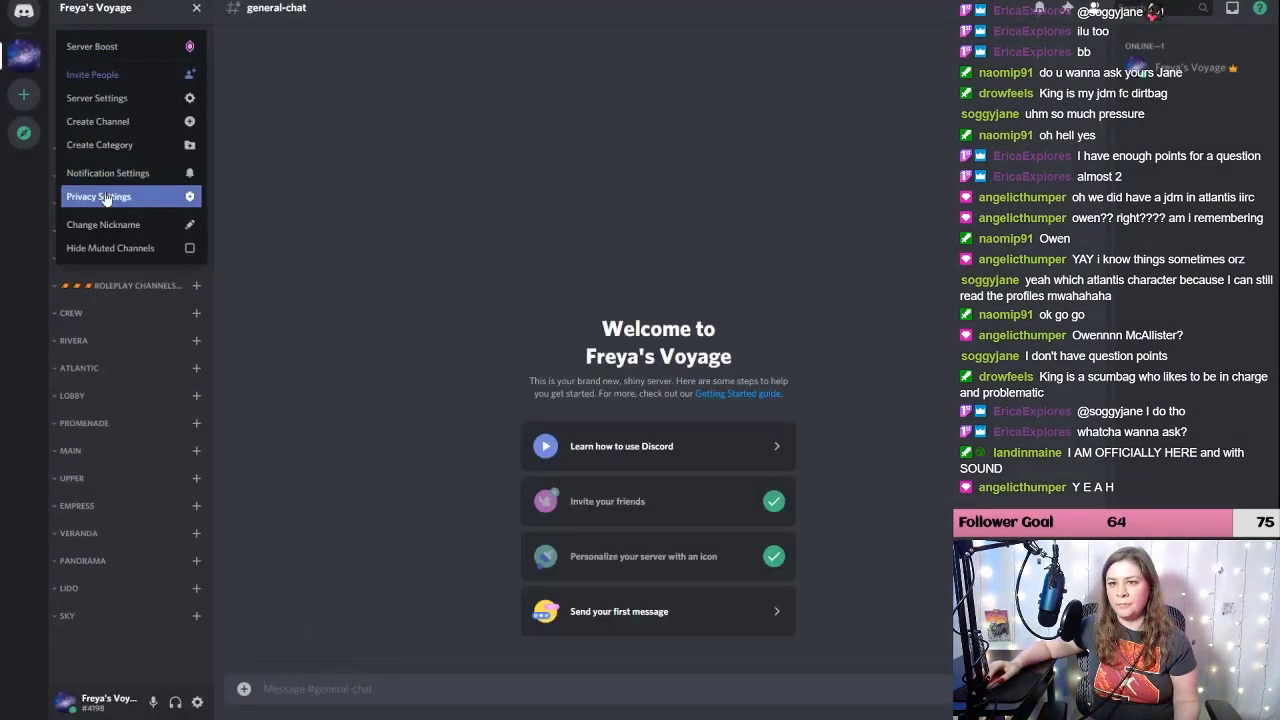
{"action": "left_click", "coordinate": [112, 127]}
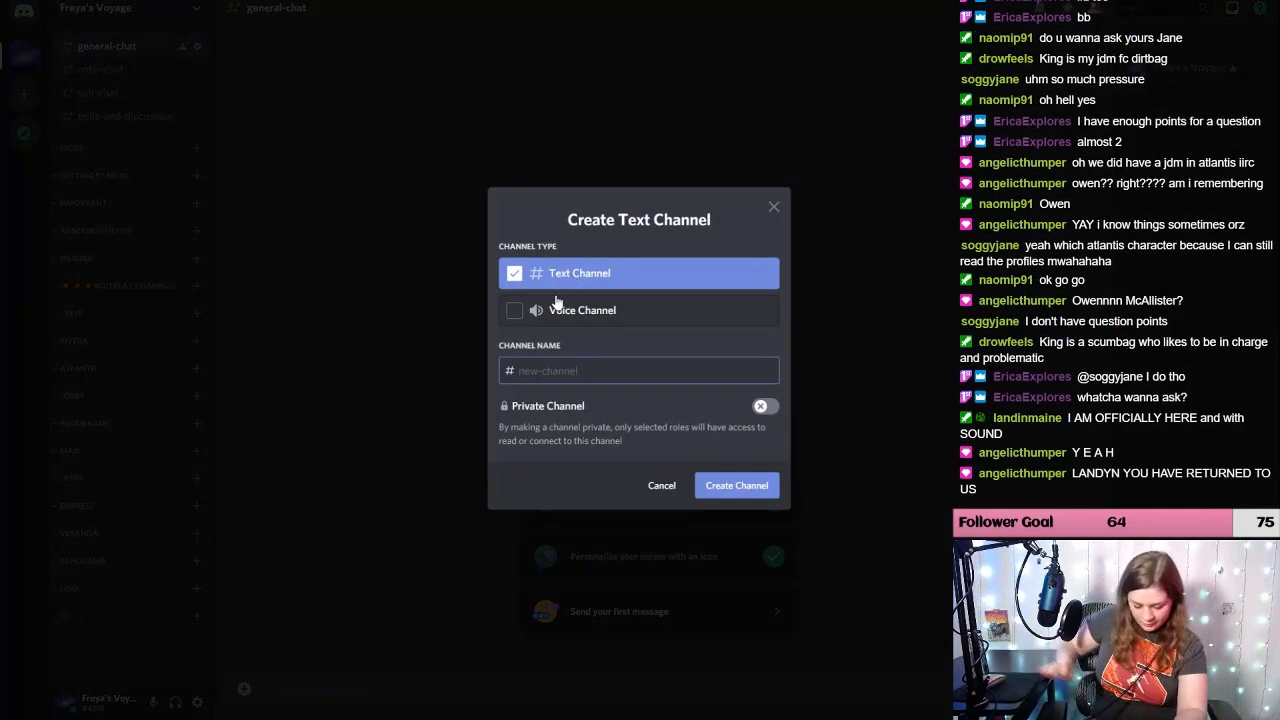
{"action": "type", "text": "contact-t"}
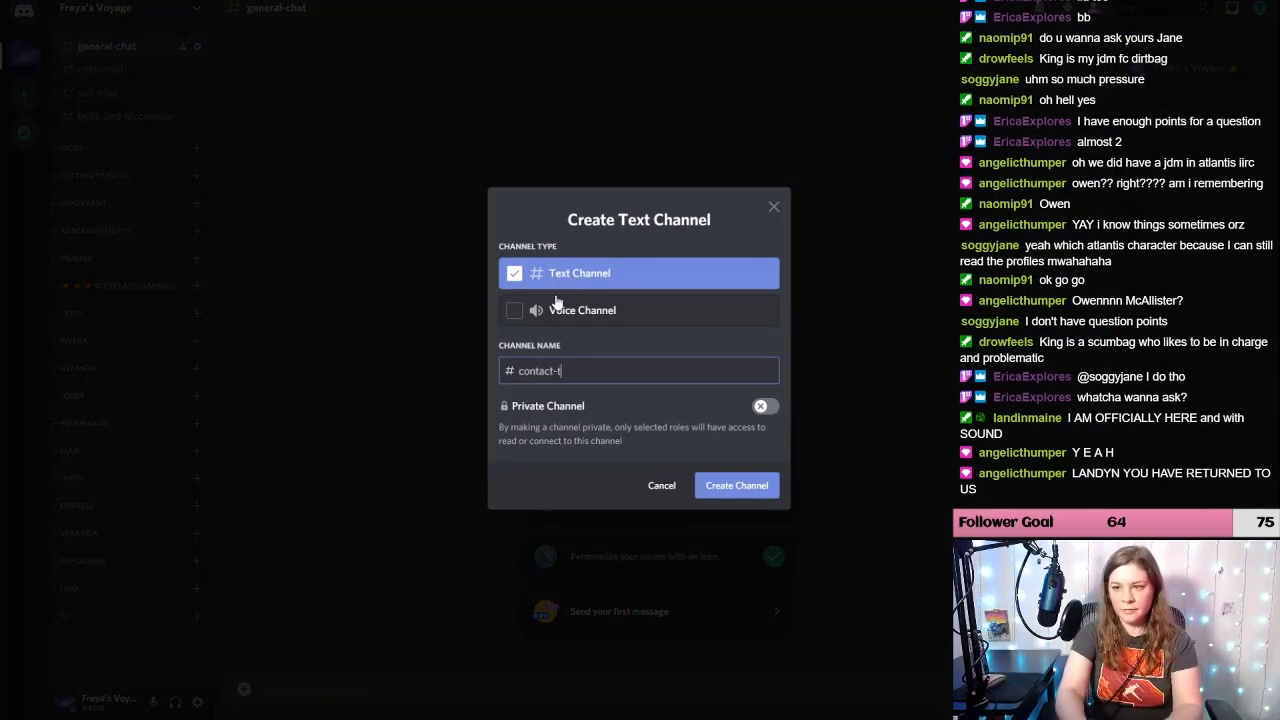
{"action": "type", "text": "he-mods"}
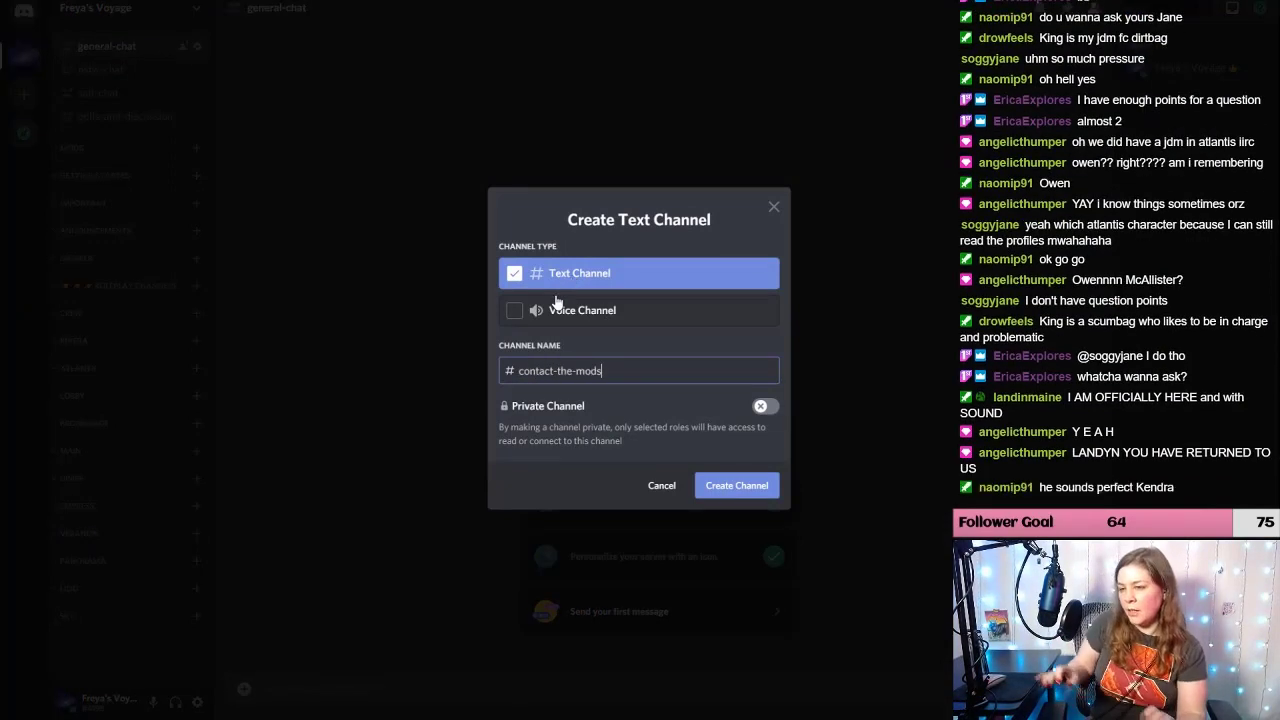
{"action": "left_click", "coordinate": [765, 406]}
{"action": "scroll", "coordinate": [730, 390], "scroll_direction": "down", "scroll_amount": 1}
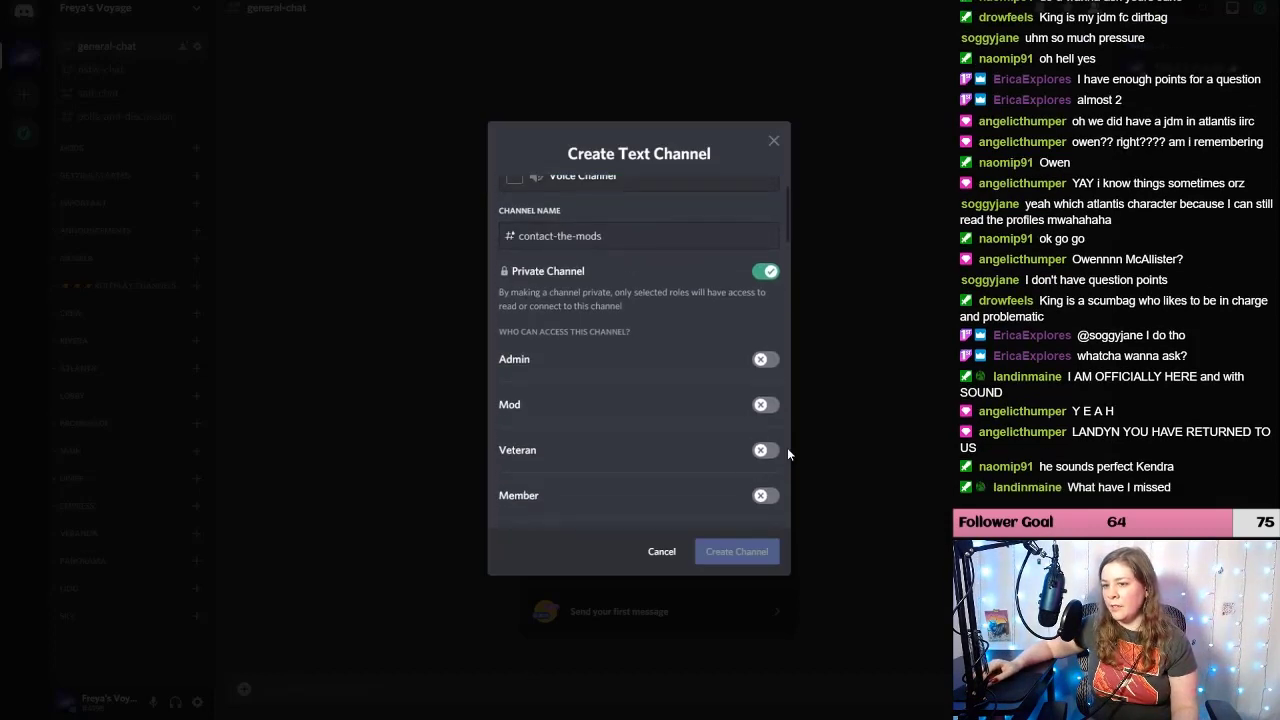
{"action": "scroll", "coordinate": [740, 440], "scroll_direction": "down", "scroll_amount": 5}
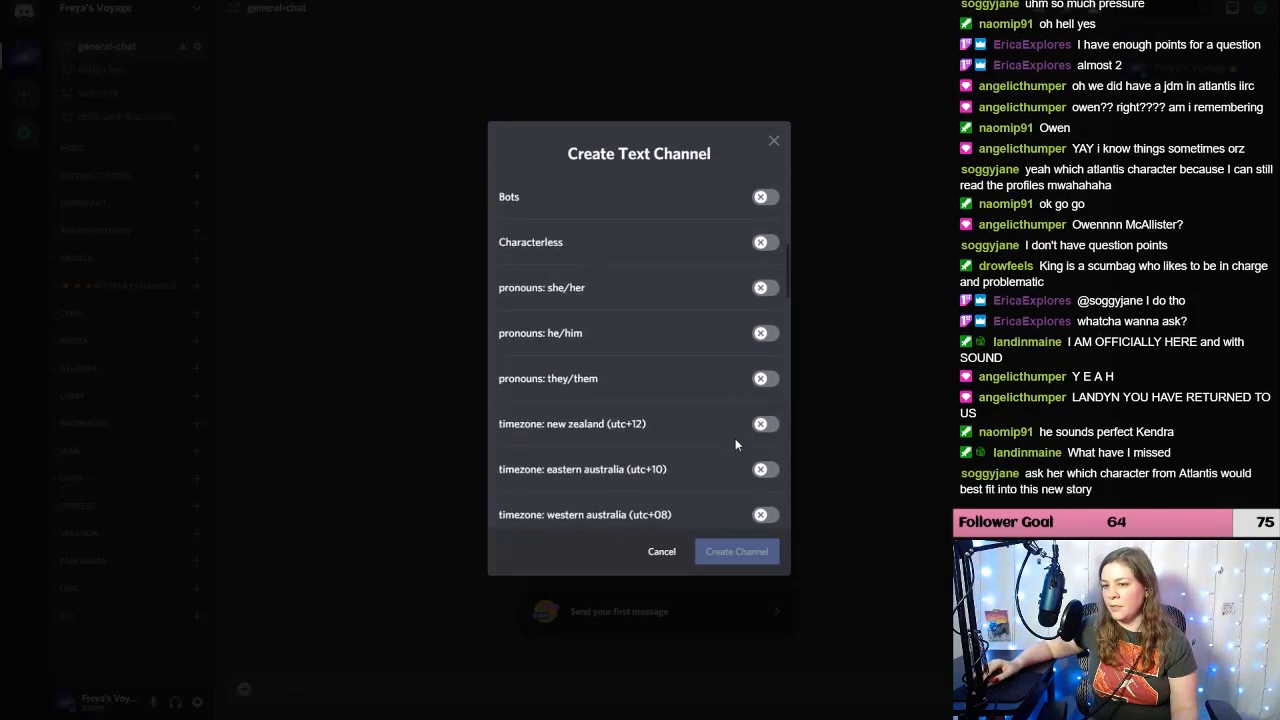
{"action": "scroll", "coordinate": [735, 435], "scroll_direction": "up", "scroll_amount": 3}
{"action": "scroll", "coordinate": [734, 425], "scroll_direction": "down", "scroll_amount": 14}
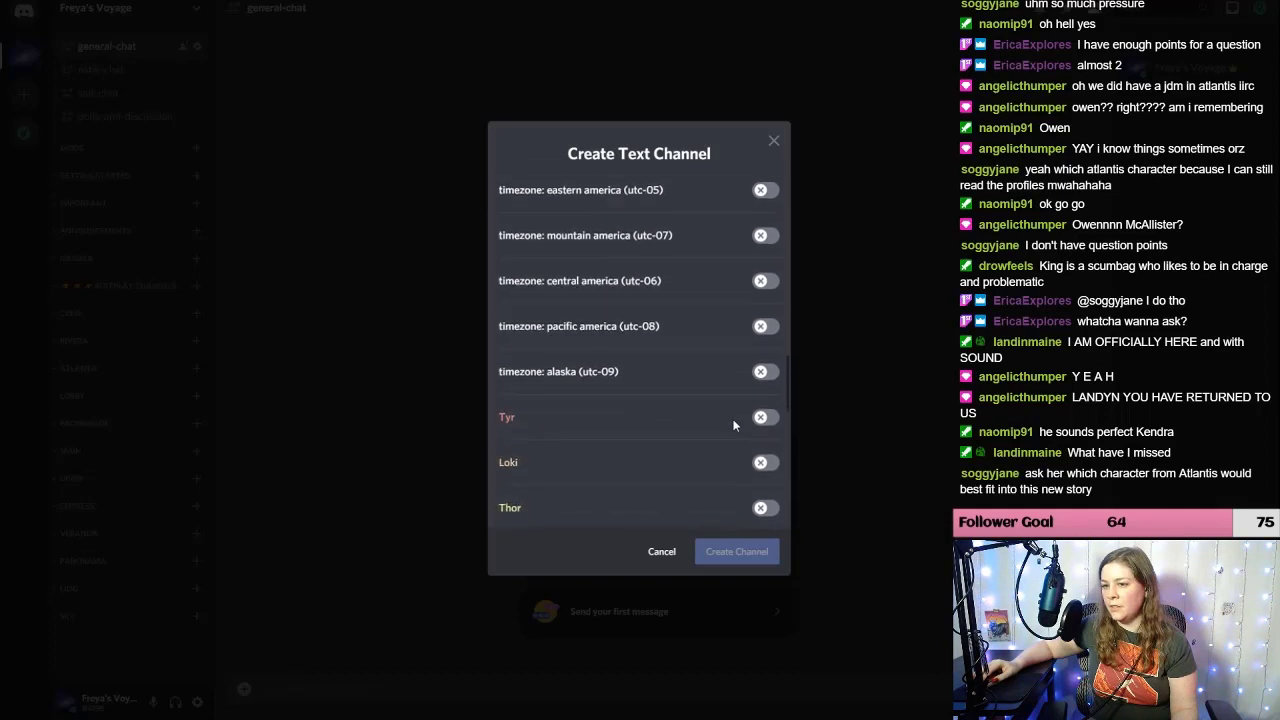
{"action": "scroll", "coordinate": [734, 427], "scroll_direction": "down", "scroll_amount": 10}
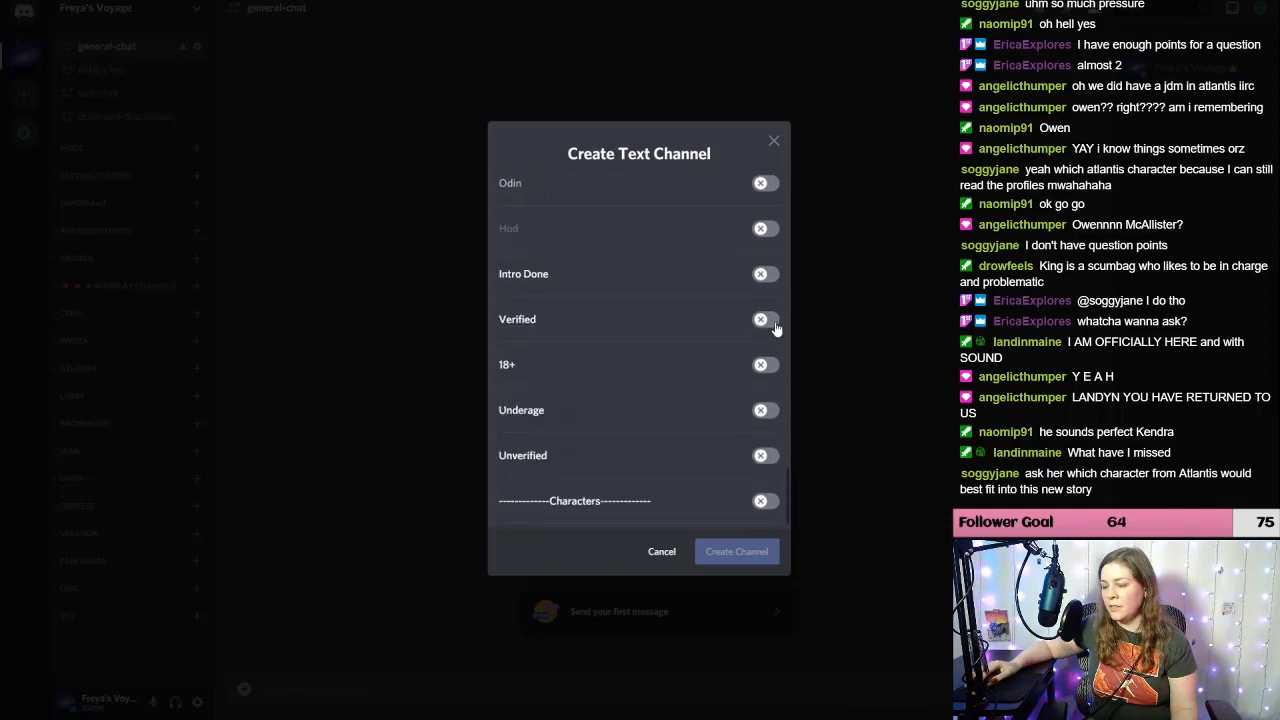
{"action": "left_click", "coordinate": [763, 319]}
{"action": "left_click", "coordinate": [762, 550]}
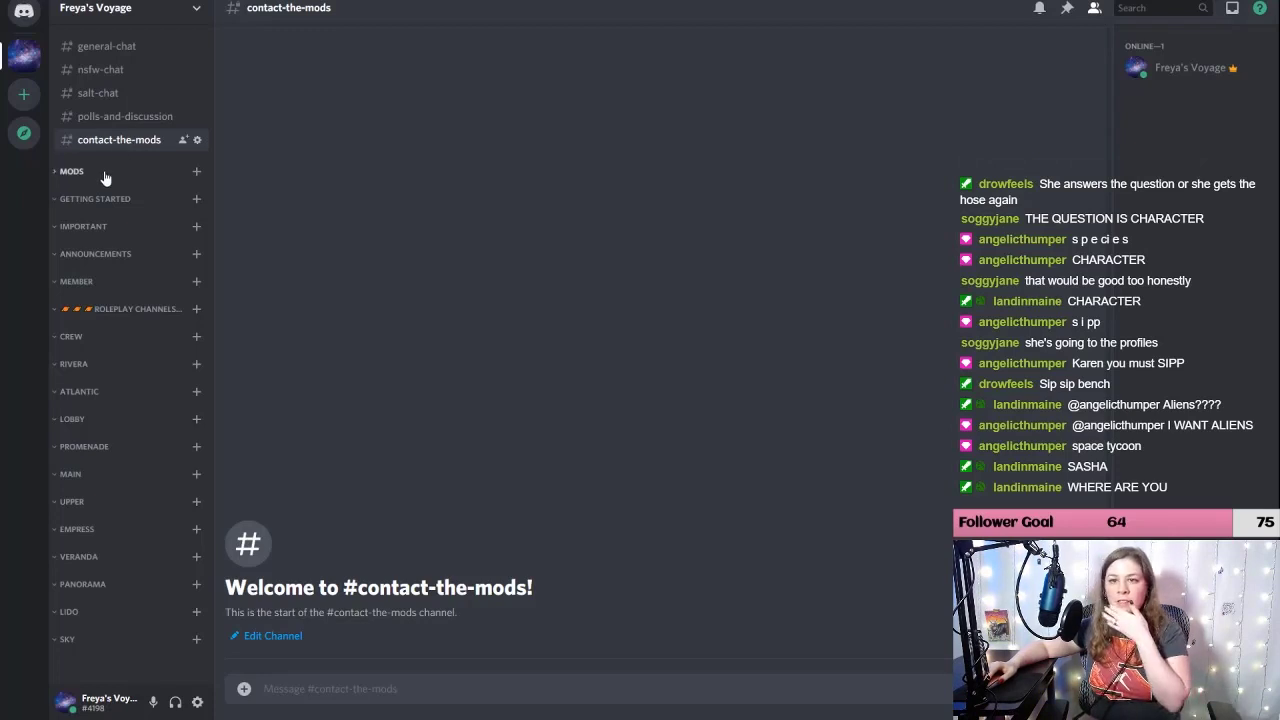
Step: Expand the Mods category and create a non-private text channel named mod-chat in it
{"action": "right_click", "coordinate": [104, 174]}
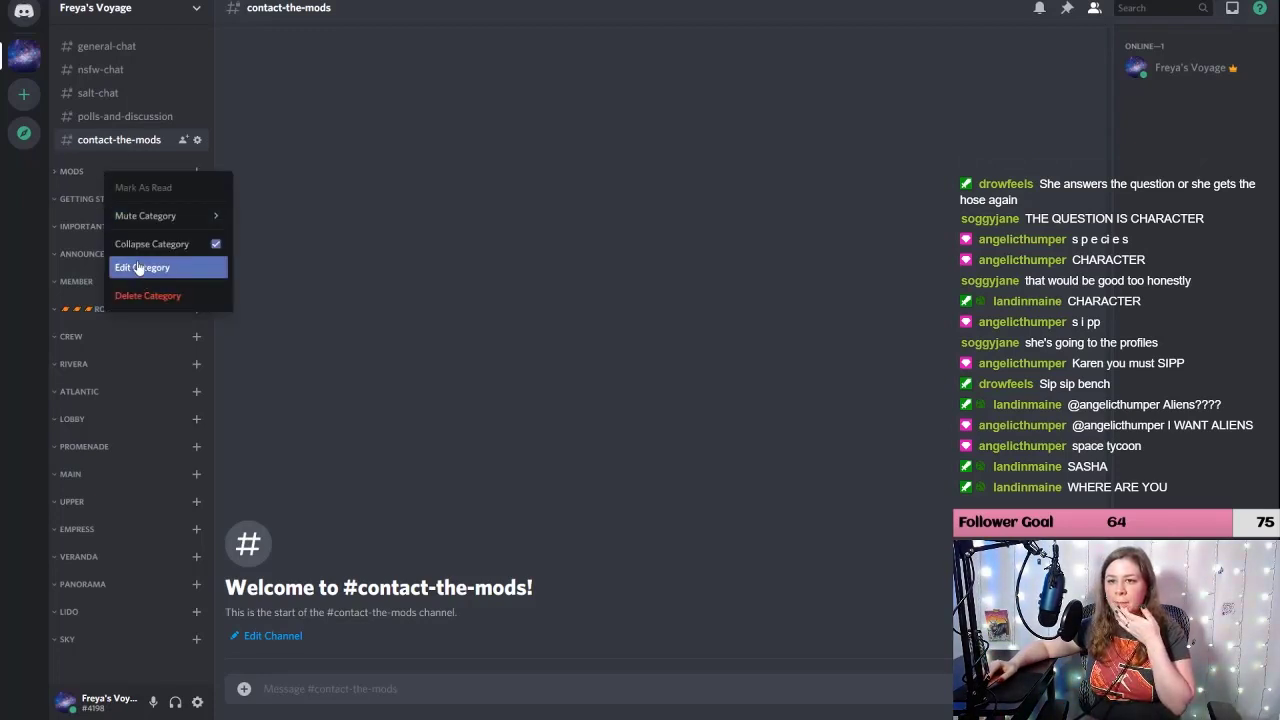
{"action": "left_click", "coordinate": [90, 174]}
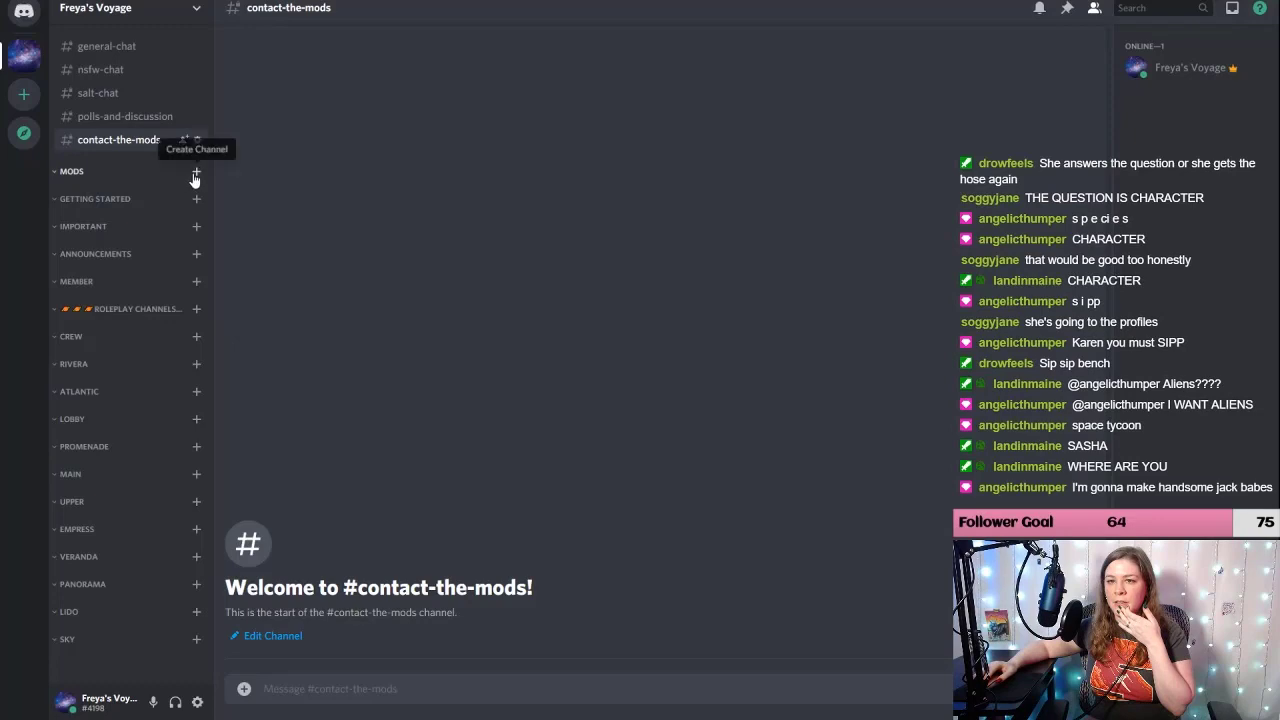
{"action": "left_click", "coordinate": [196, 173]}
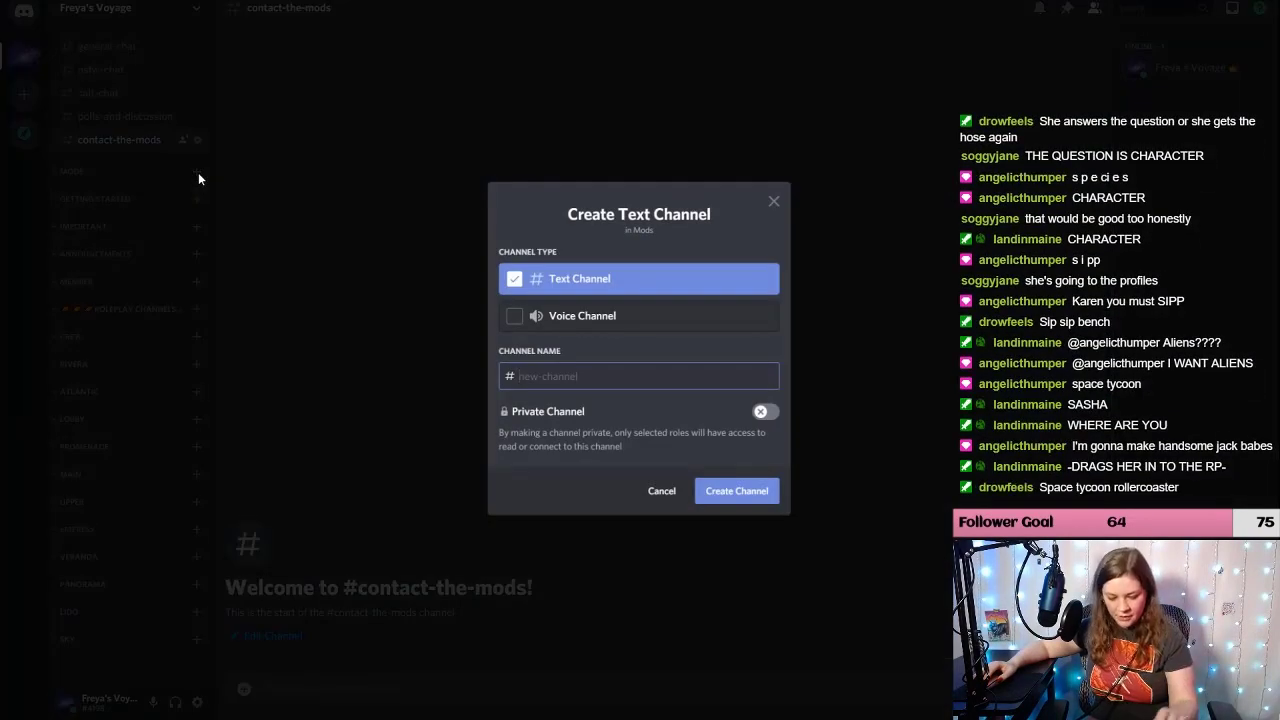
{"action": "type", "text": "mod-chat"}
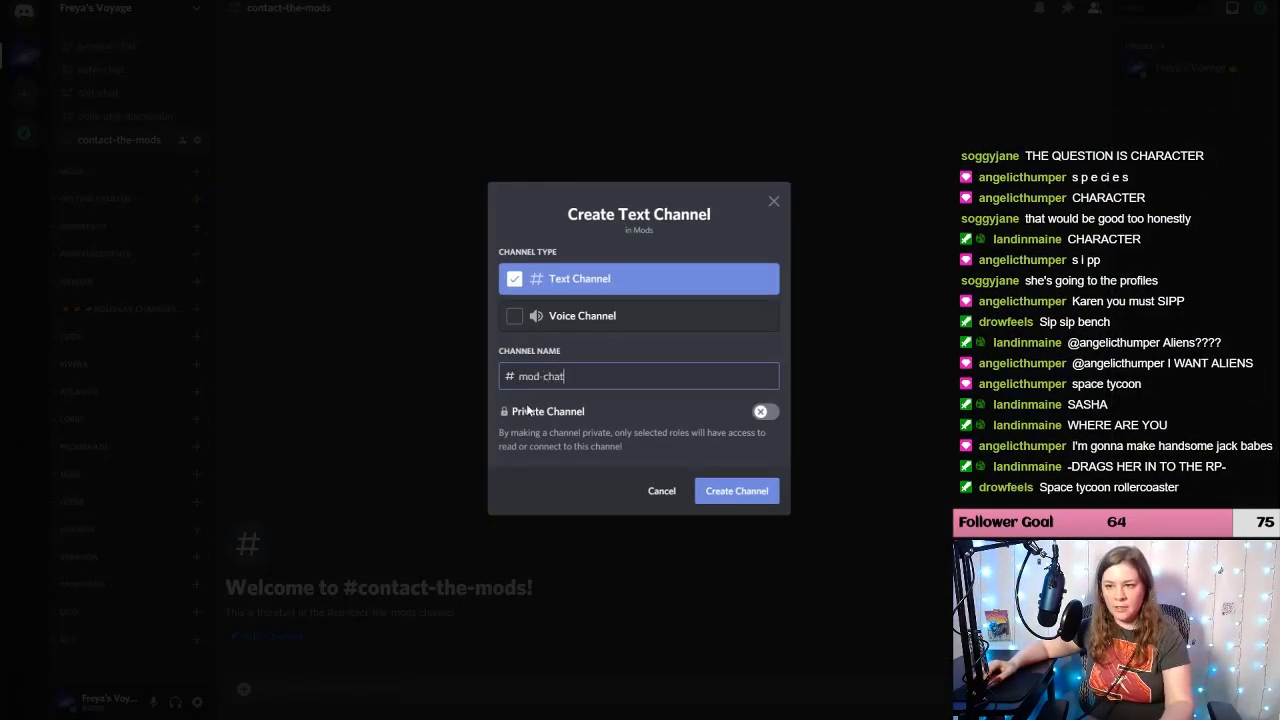
{"action": "left_click", "coordinate": [728, 491]}
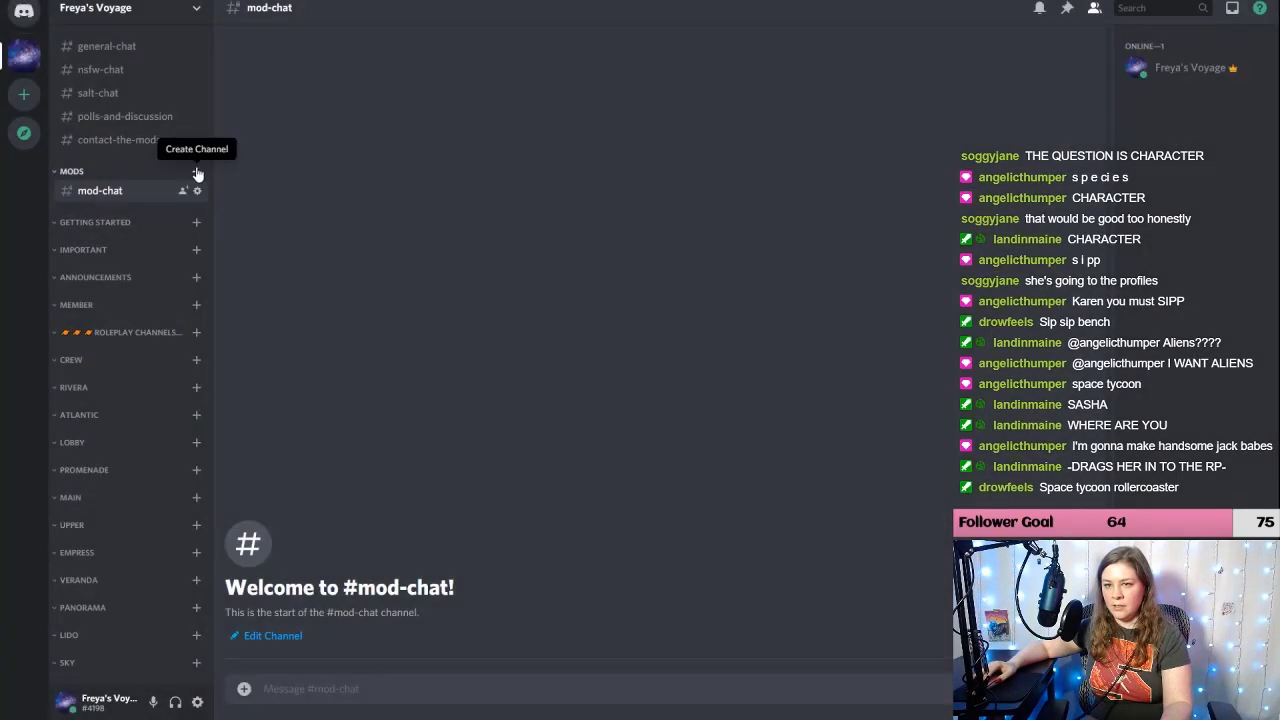
Step: Create two more non-private text channels in the Mods category, named zira-log and testing
{"action": "left_click", "coordinate": [197, 173]}
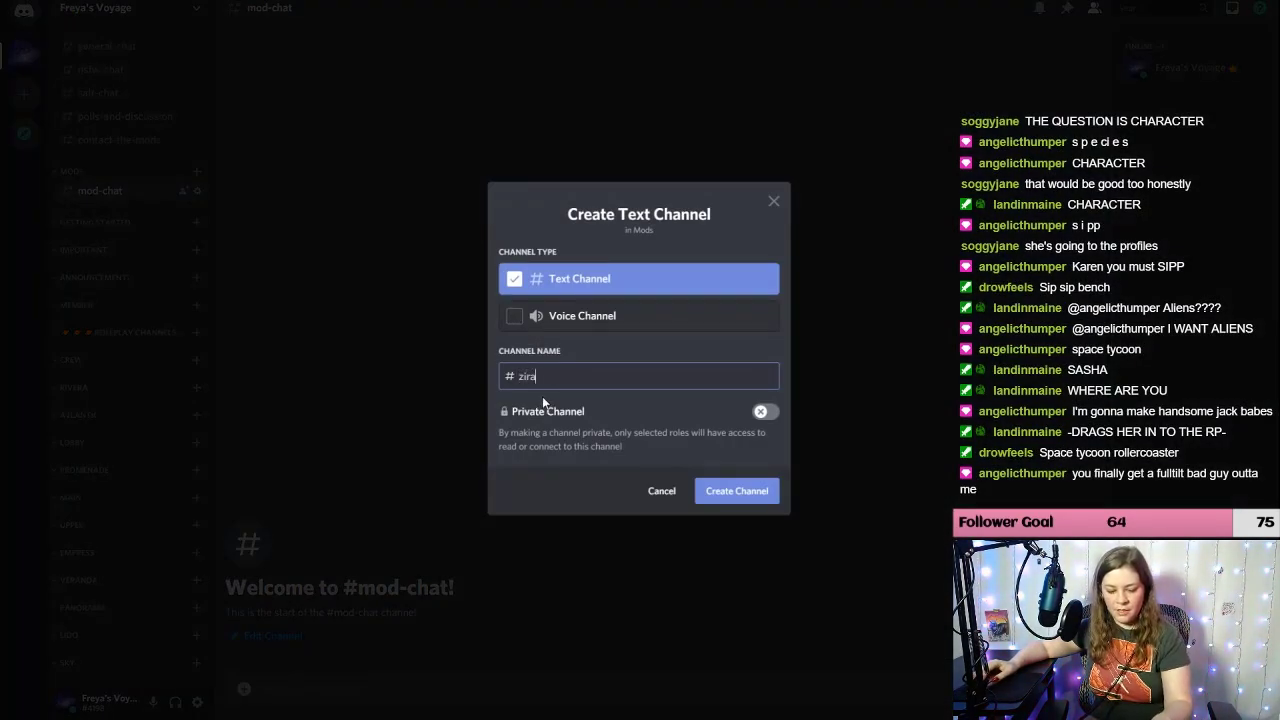
{"action": "type", "text": "zira-log"}
{"action": "left_click", "coordinate": [737, 491]}
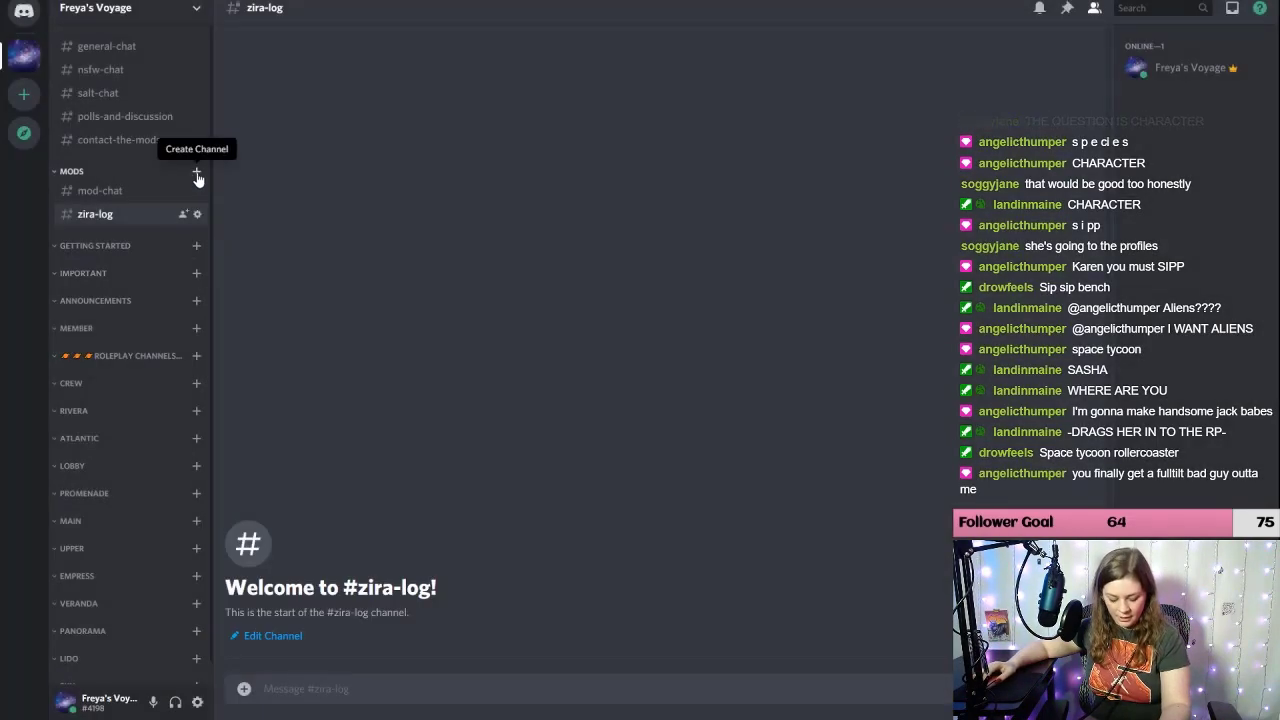
{"action": "left_click", "coordinate": [197, 173]}
{"action": "type", "text": "testi"}
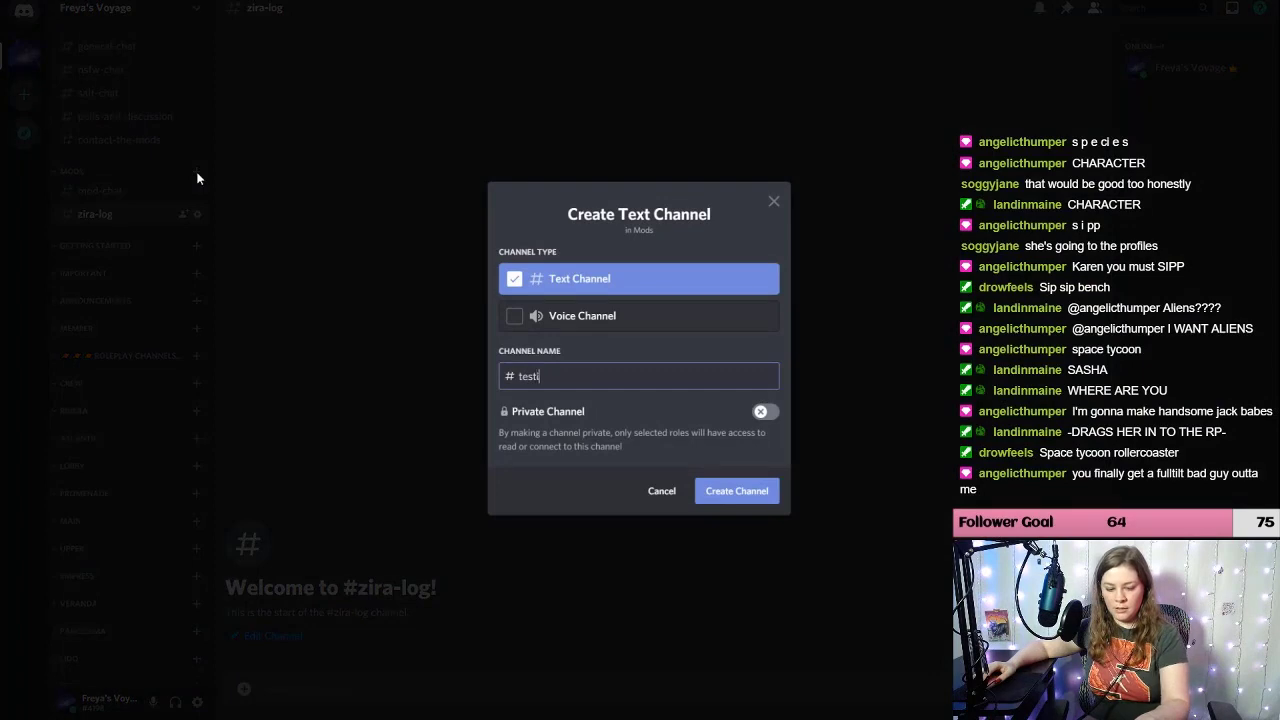
{"action": "type", "text": "ng"}
{"action": "left_click", "coordinate": [728, 491]}
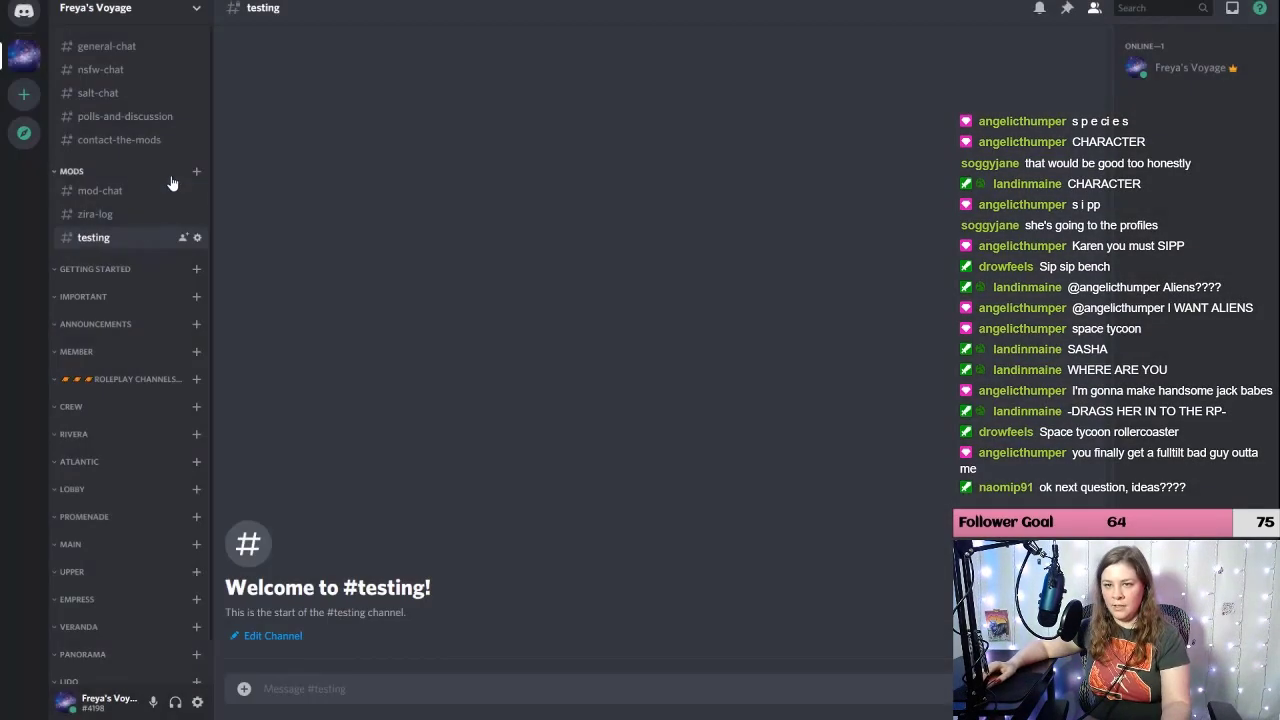
Step: Create a non-private text channel named image-dump in the Mods category, and collapse that category
{"action": "left_click", "coordinate": [196, 172]}
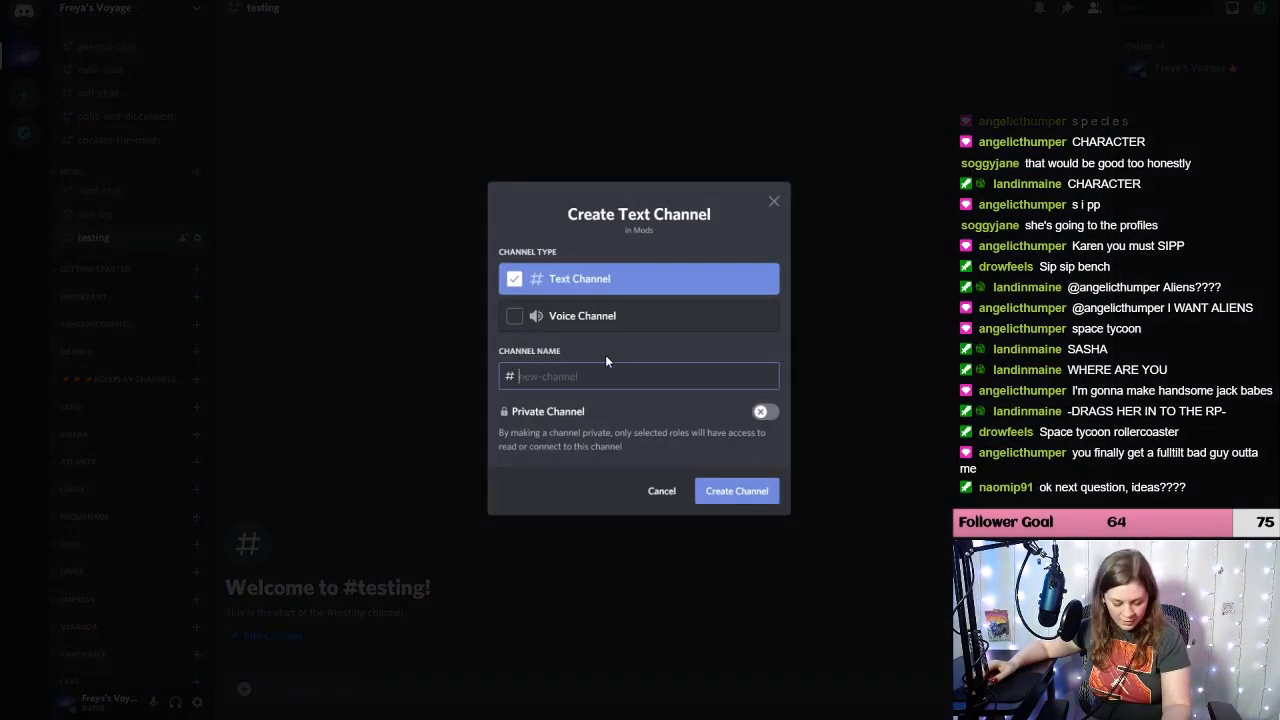
{"action": "type", "text": "ima"}
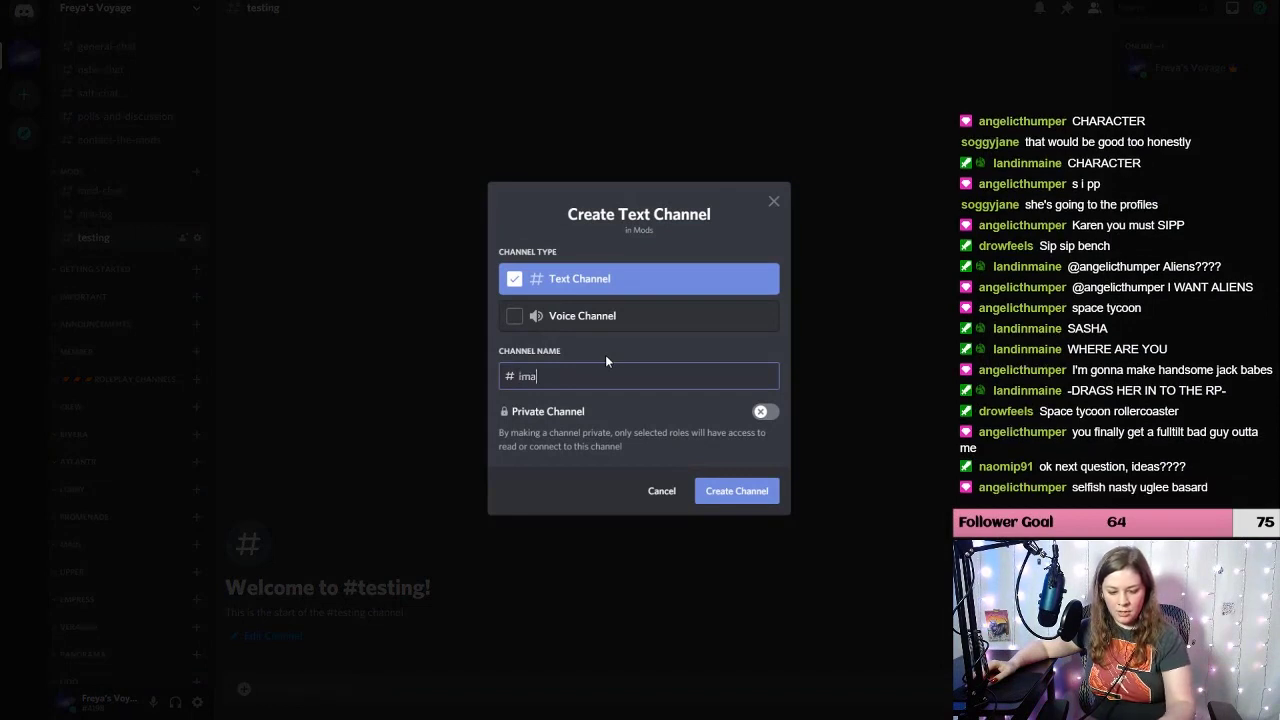
{"action": "type", "text": "ge-dum"}
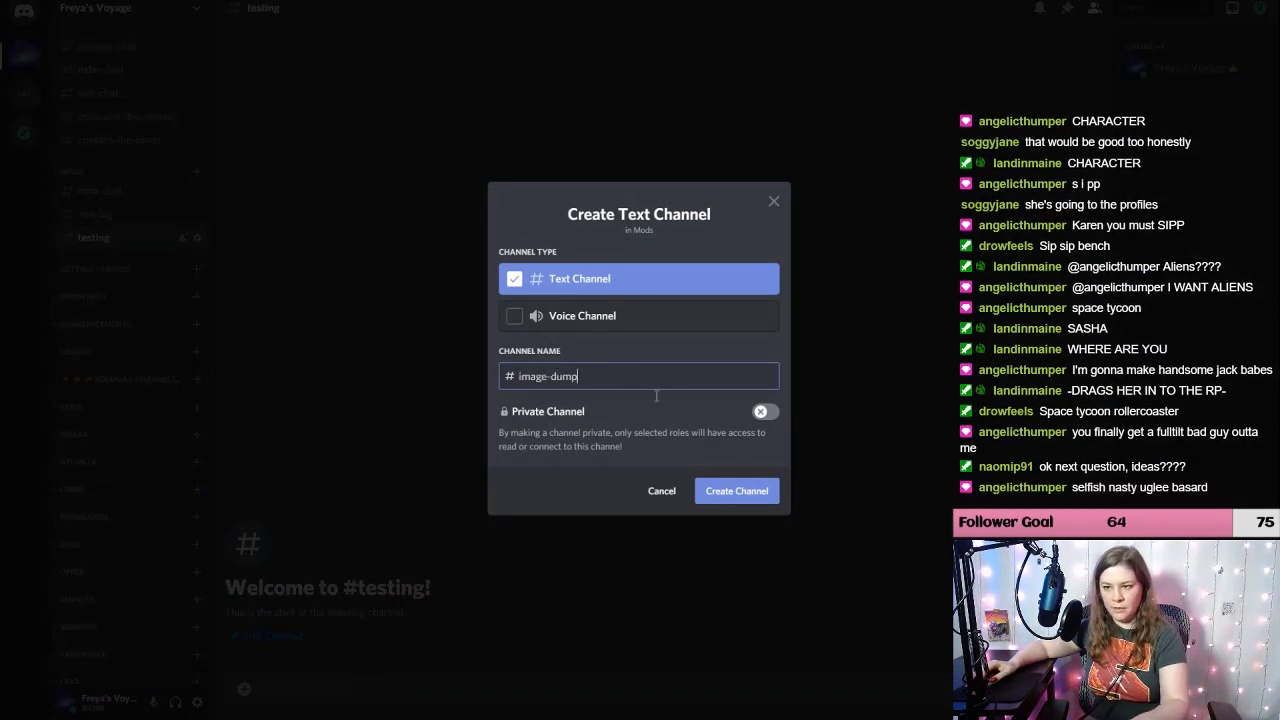
{"action": "type", "text": "p"}
{"action": "left_click", "coordinate": [742, 497]}
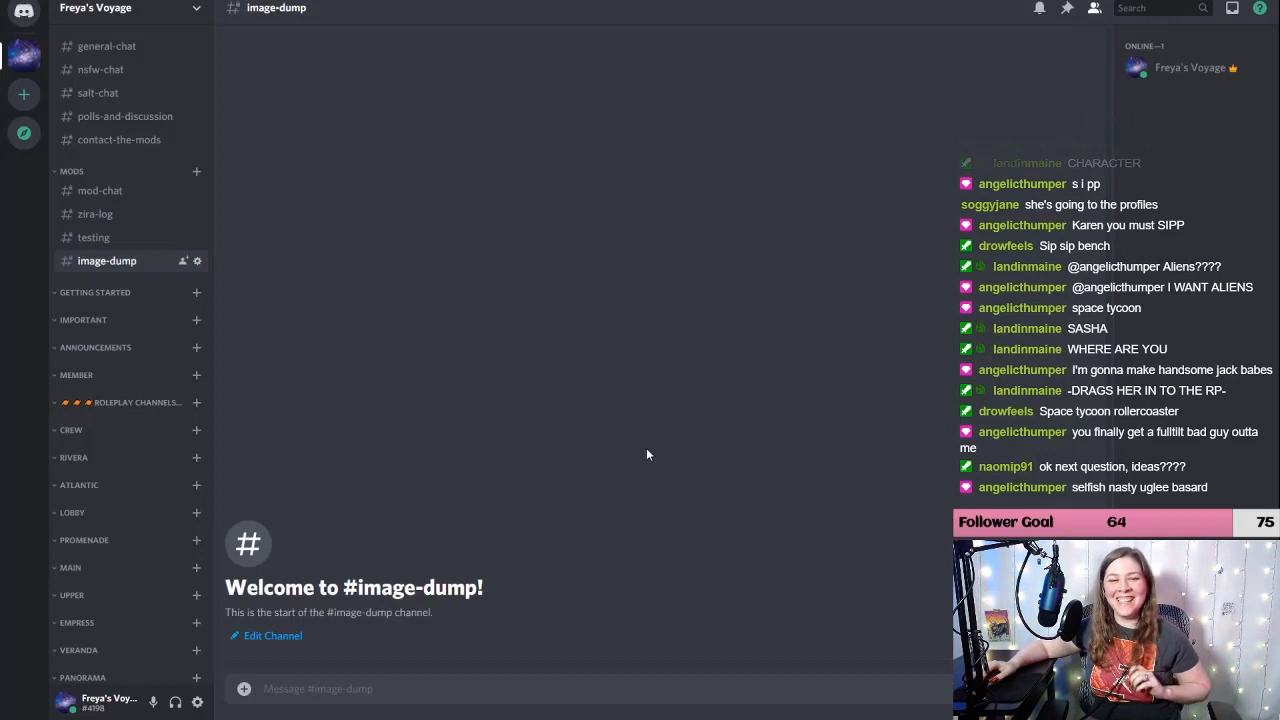
{"action": "left_click", "coordinate": [93, 173]}
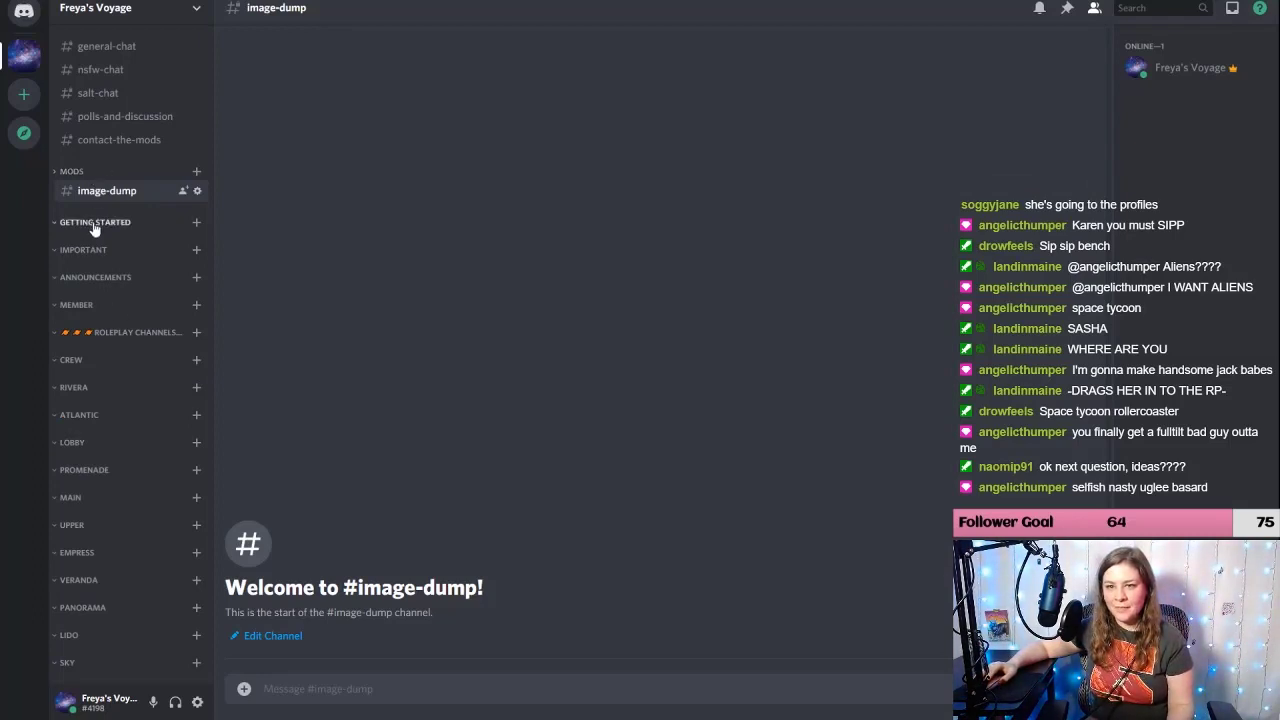
{"action": "right_click", "coordinate": [94, 225]}
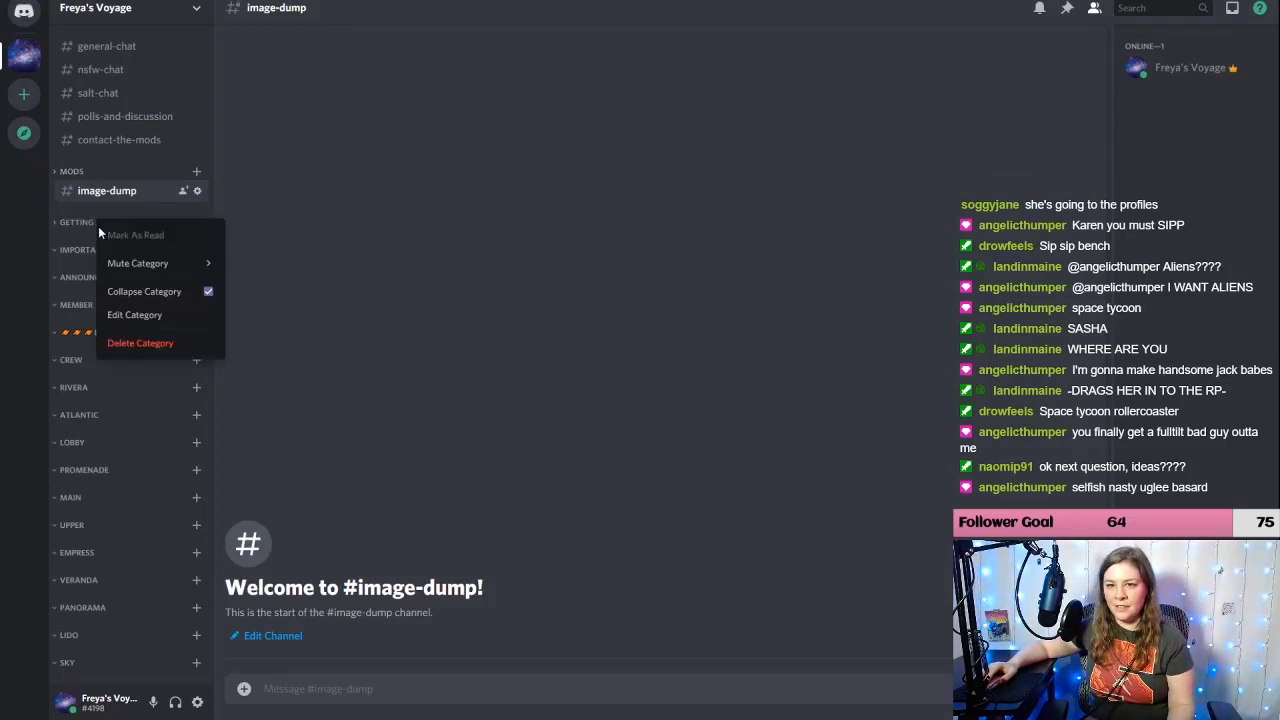
{"action": "left_click", "coordinate": [157, 320]}
{"action": "left_click", "coordinate": [342, 84]}
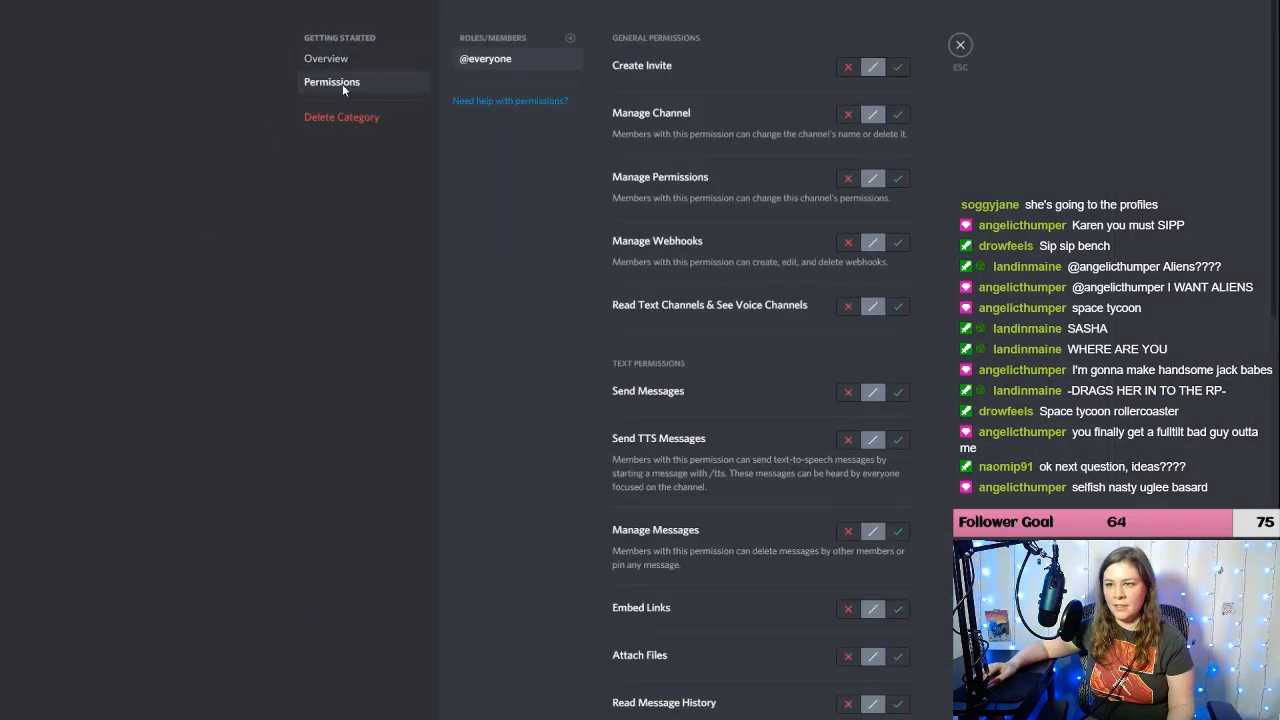
{"action": "scroll", "coordinate": [752, 166], "scroll_direction": "down", "scroll_amount": 7}
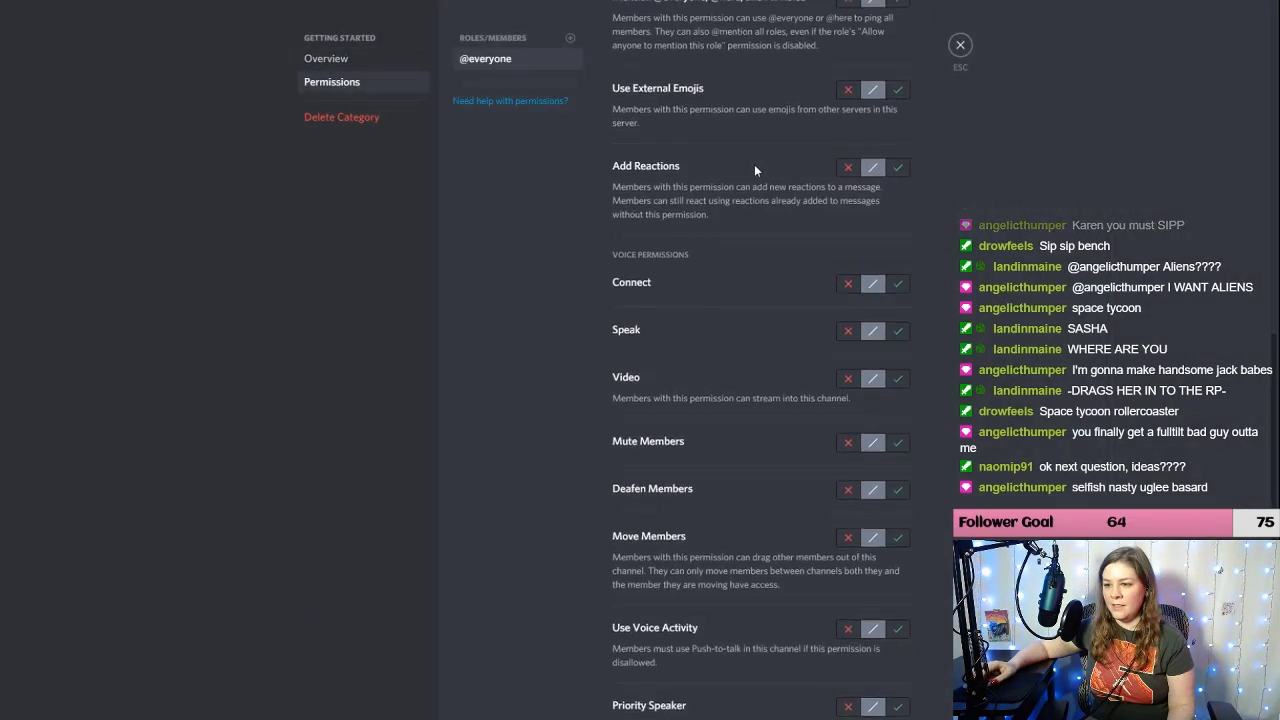
{"action": "scroll", "coordinate": [755, 165], "scroll_direction": "up", "scroll_amount": 6}
{"action": "left_click", "coordinate": [960, 45]}
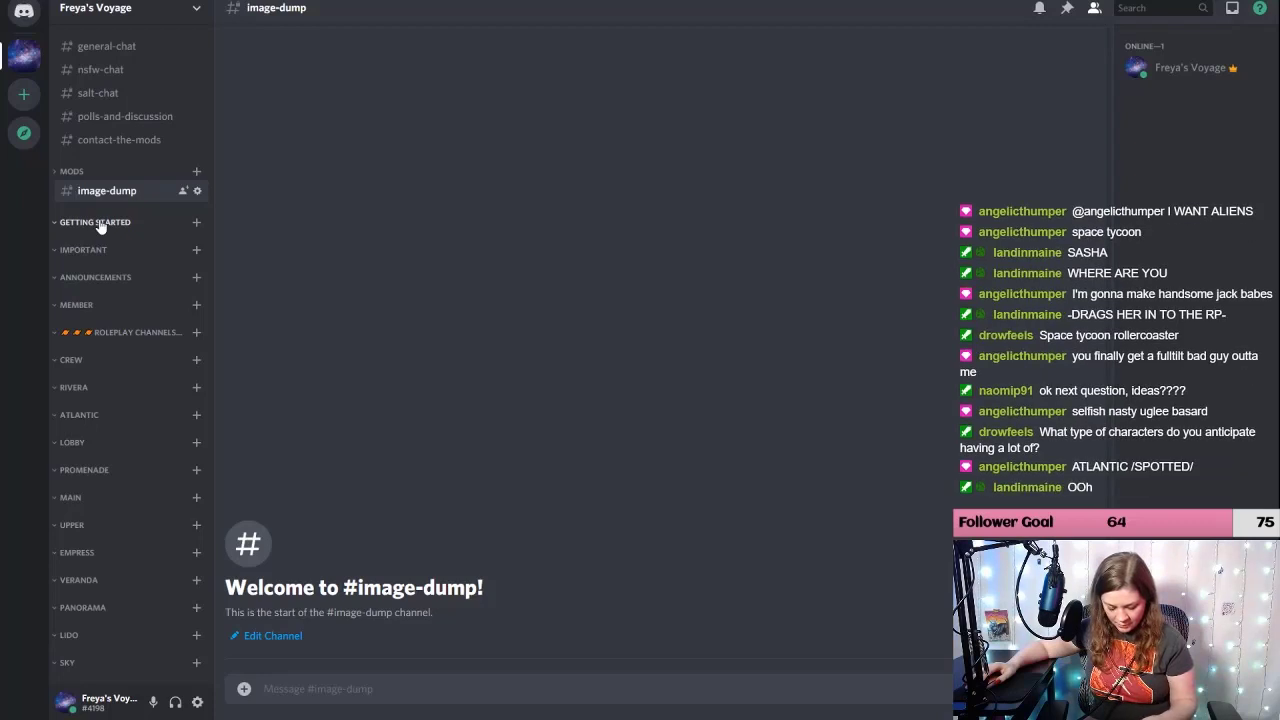
Step: Create a non-private text channel named age-verification in the Getting Started category
{"action": "left_click", "coordinate": [196, 222]}
{"action": "type", "text": "ag"}
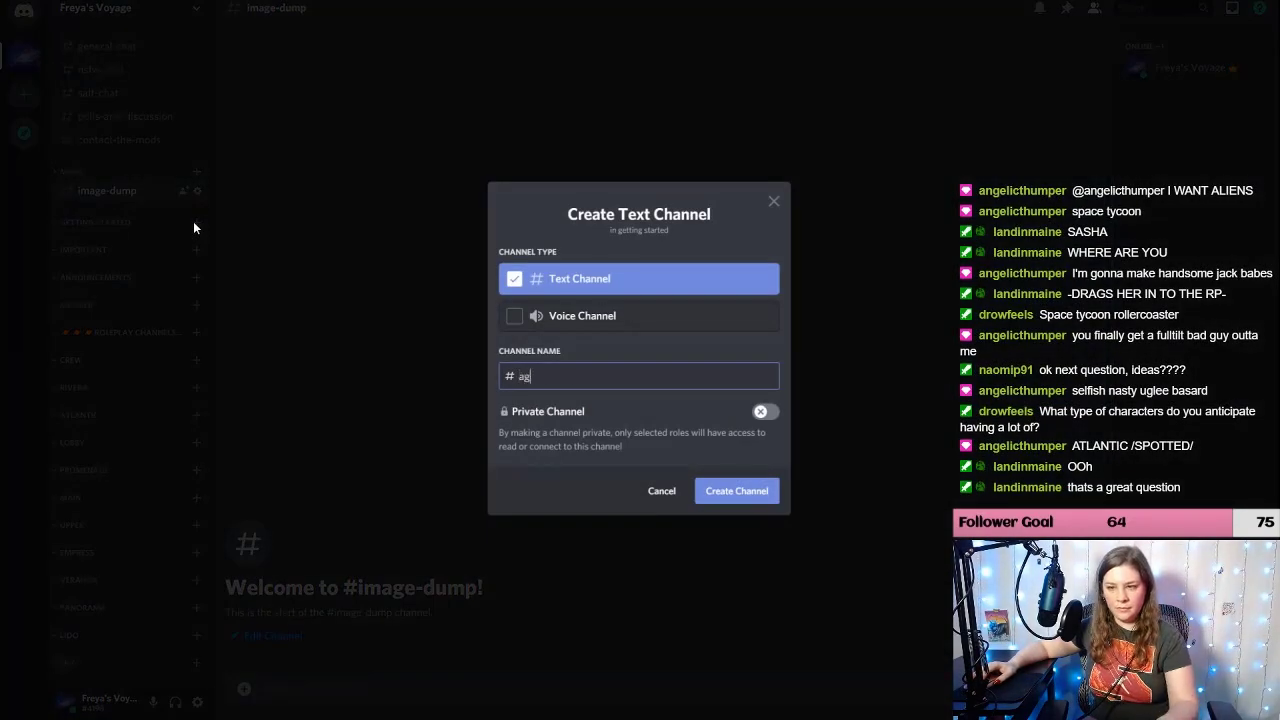
{"action": "type", "text": "e-verif"}
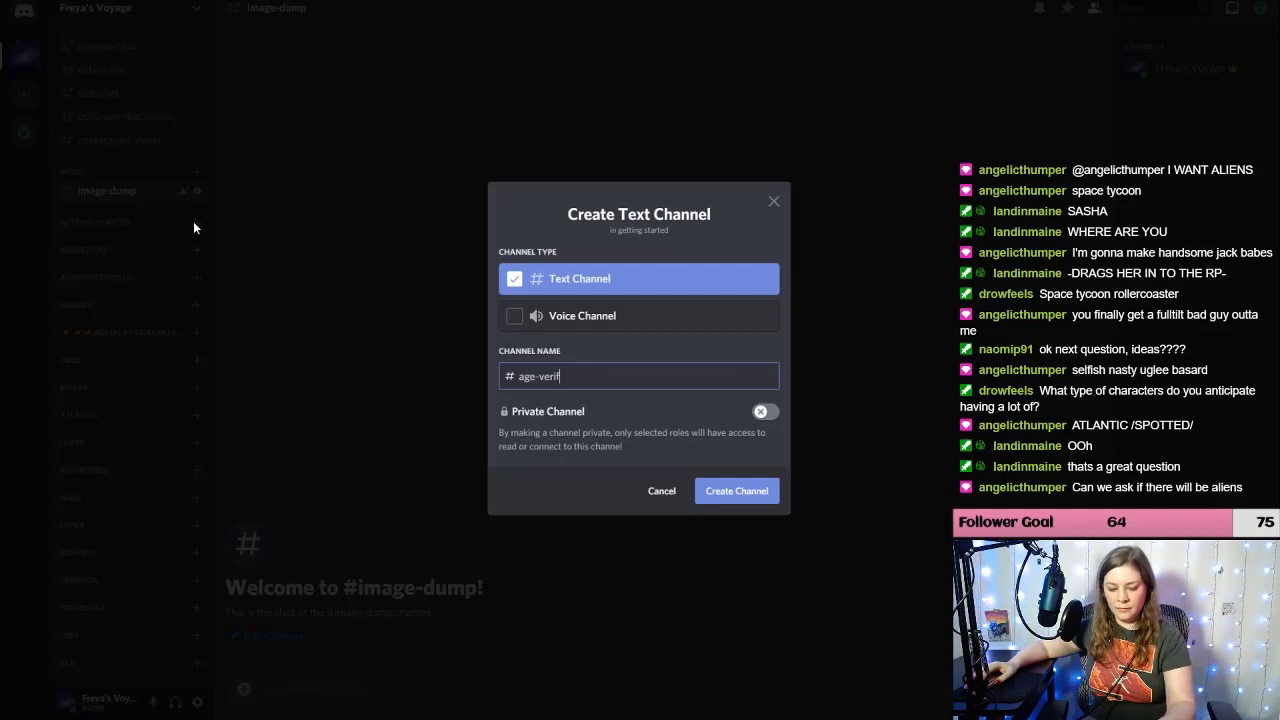
{"action": "type", "text": "ication"}
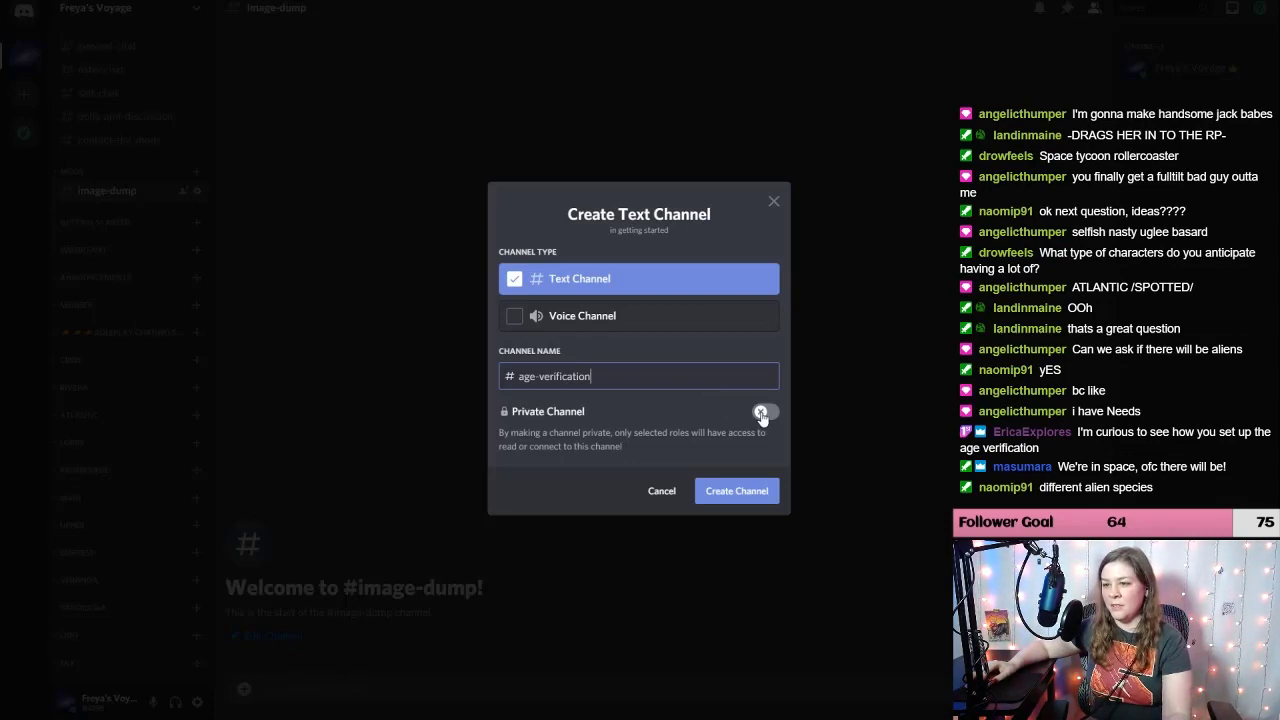
{"action": "left_click", "coordinate": [745, 491]}
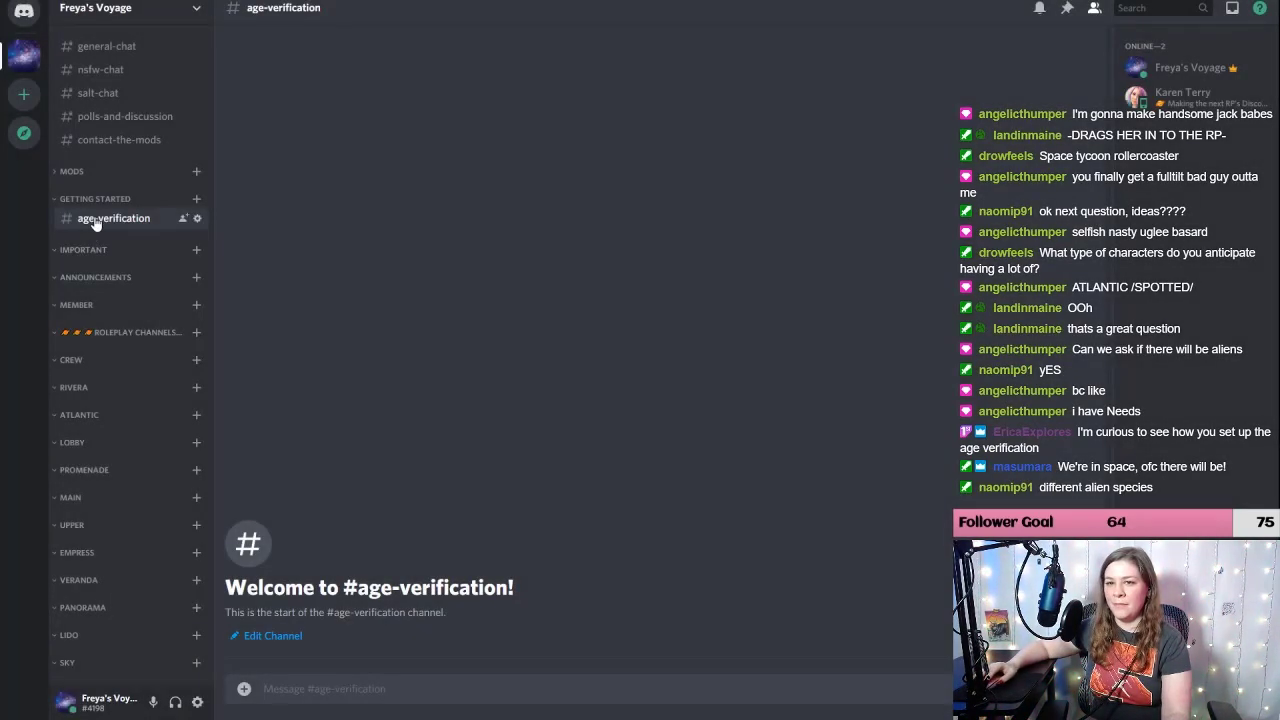
{"action": "right_click", "coordinate": [94, 215]}
{"action": "left_click", "coordinate": [176, 314]}
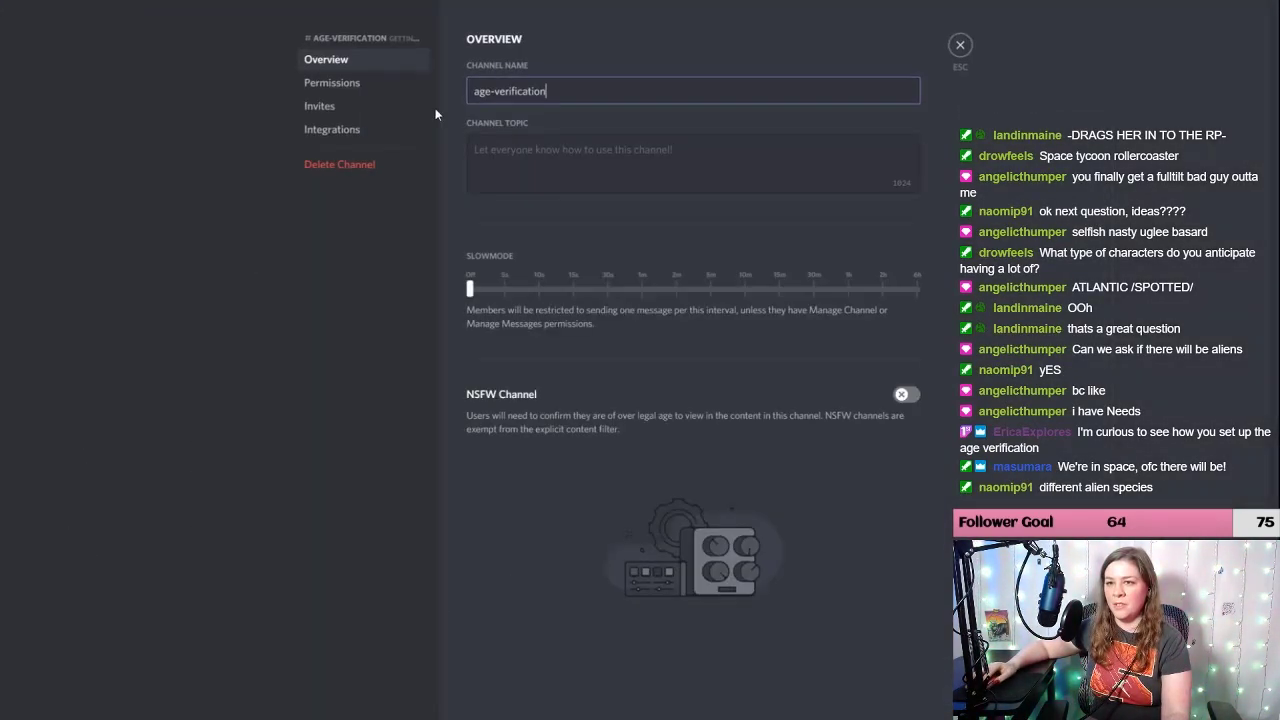
{"action": "left_click", "coordinate": [340, 88]}
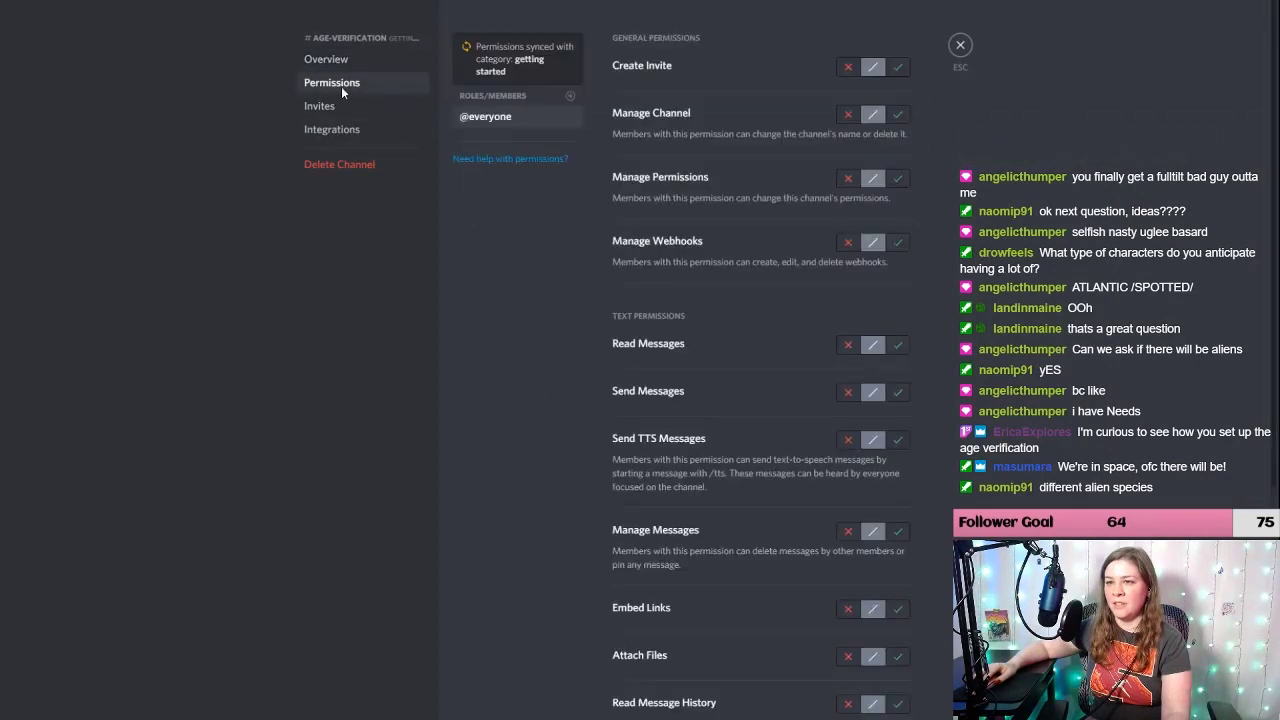
{"action": "left_click", "coordinate": [899, 345]}
{"action": "left_click", "coordinate": [848, 391]}
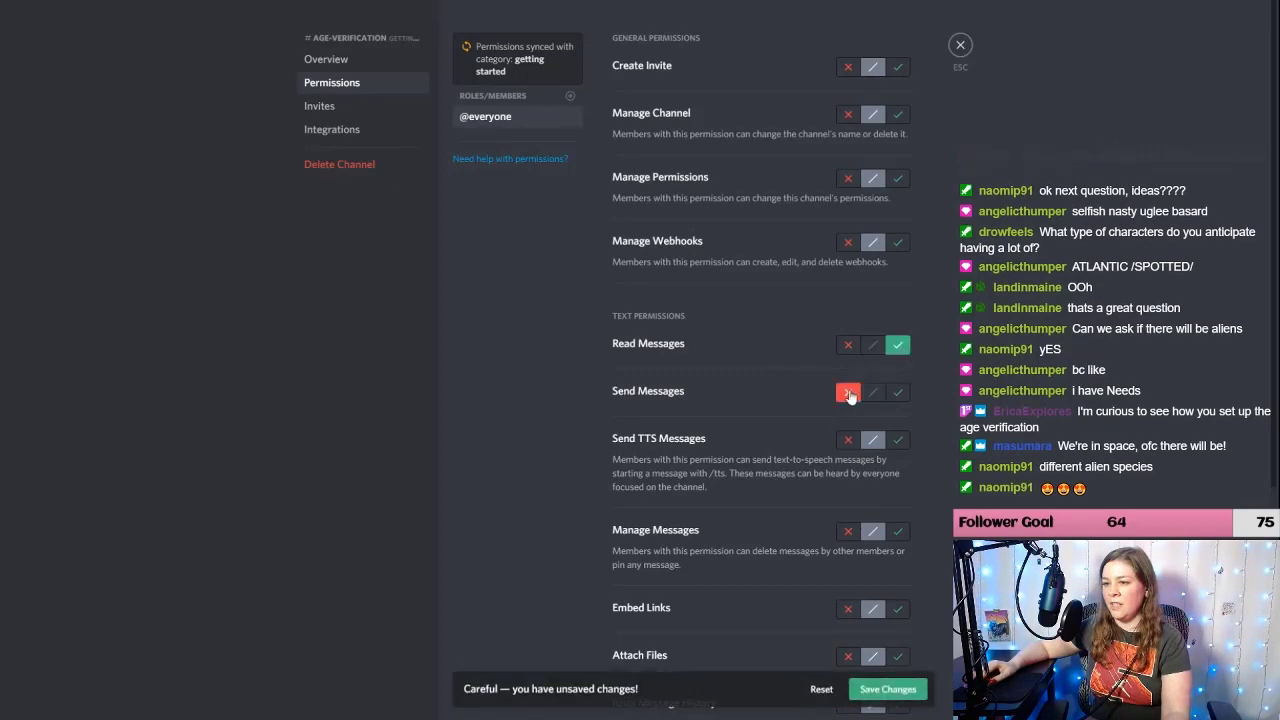
{"action": "left_click", "coordinate": [876, 697]}
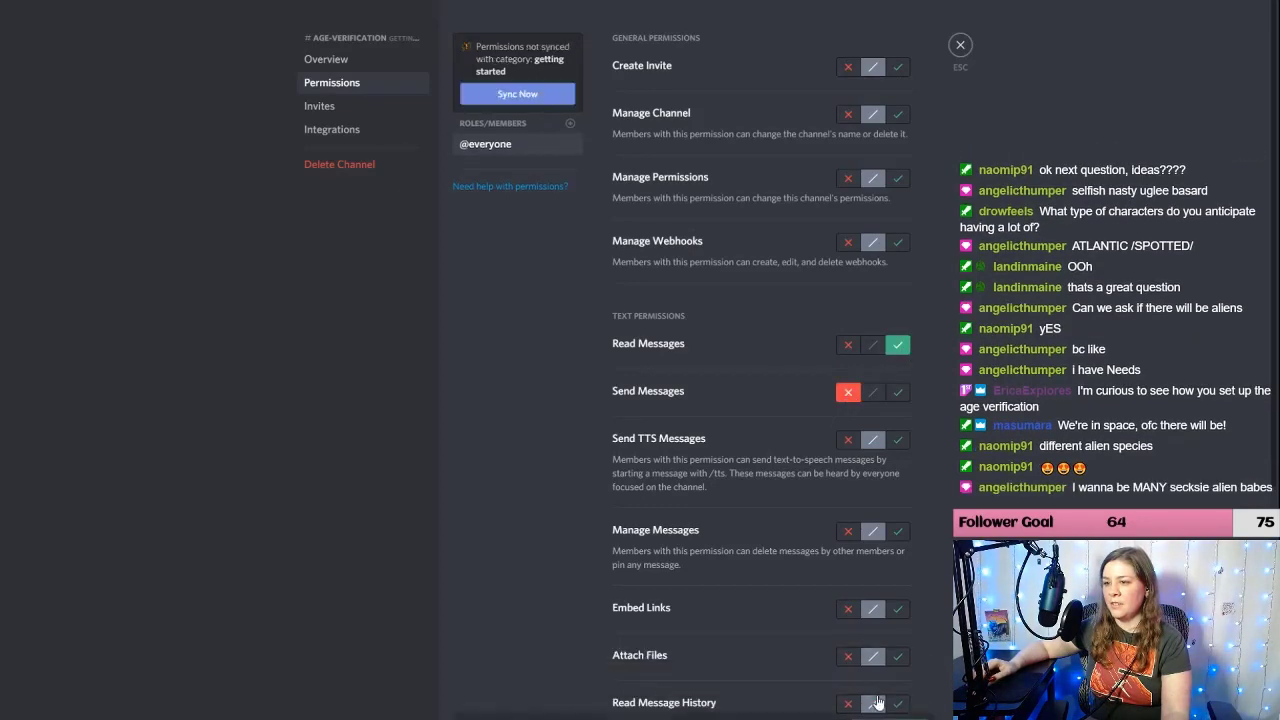
{"action": "left_click", "coordinate": [961, 47]}
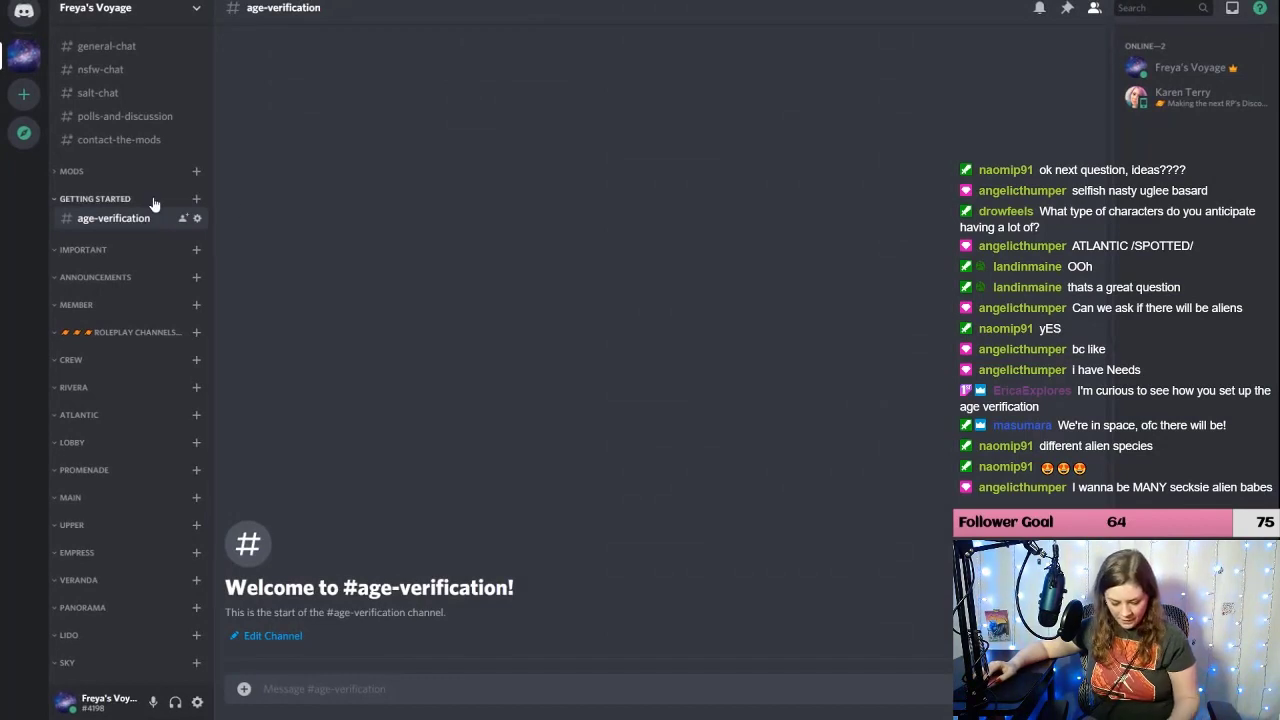
Step: Start a message in the age-verification channel with the line "Please verify your age", followed by a line break
{"action": "left_click", "coordinate": [316, 689]}
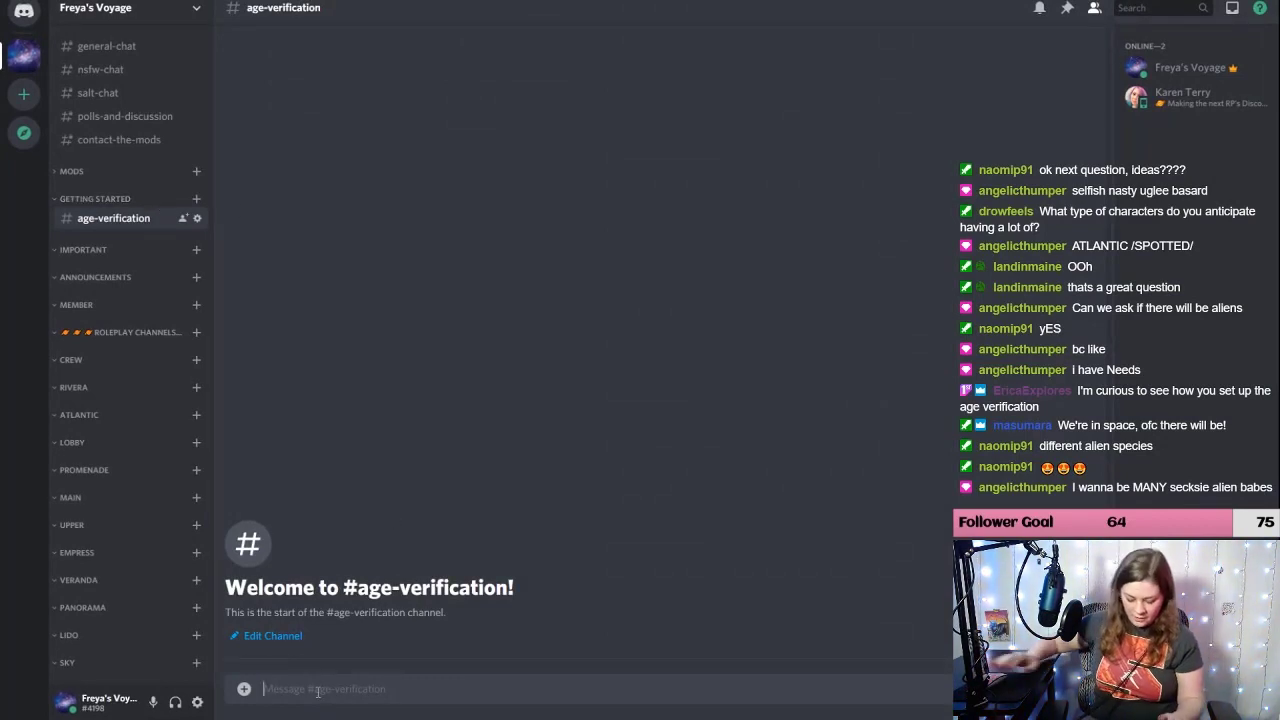
{"action": "type", "text": "Please "}
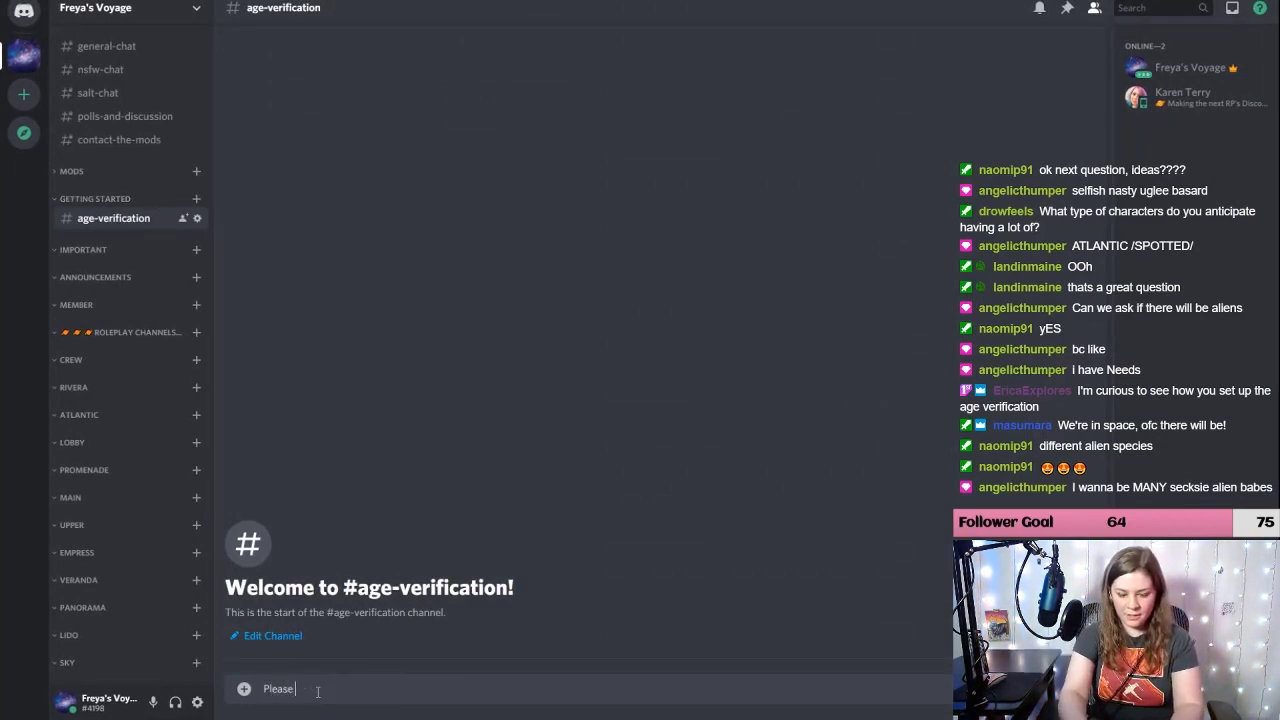
{"action": "type", "text": "veri"}
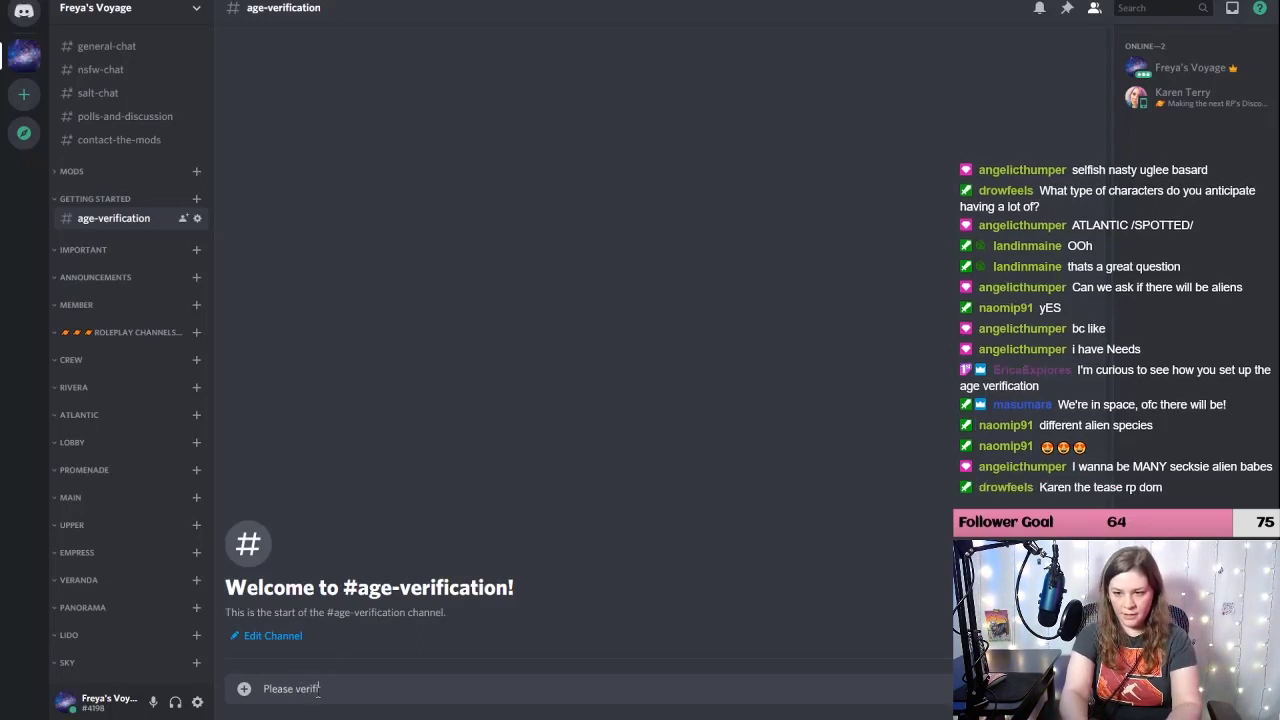
{"action": "type", "text": "fy y"}
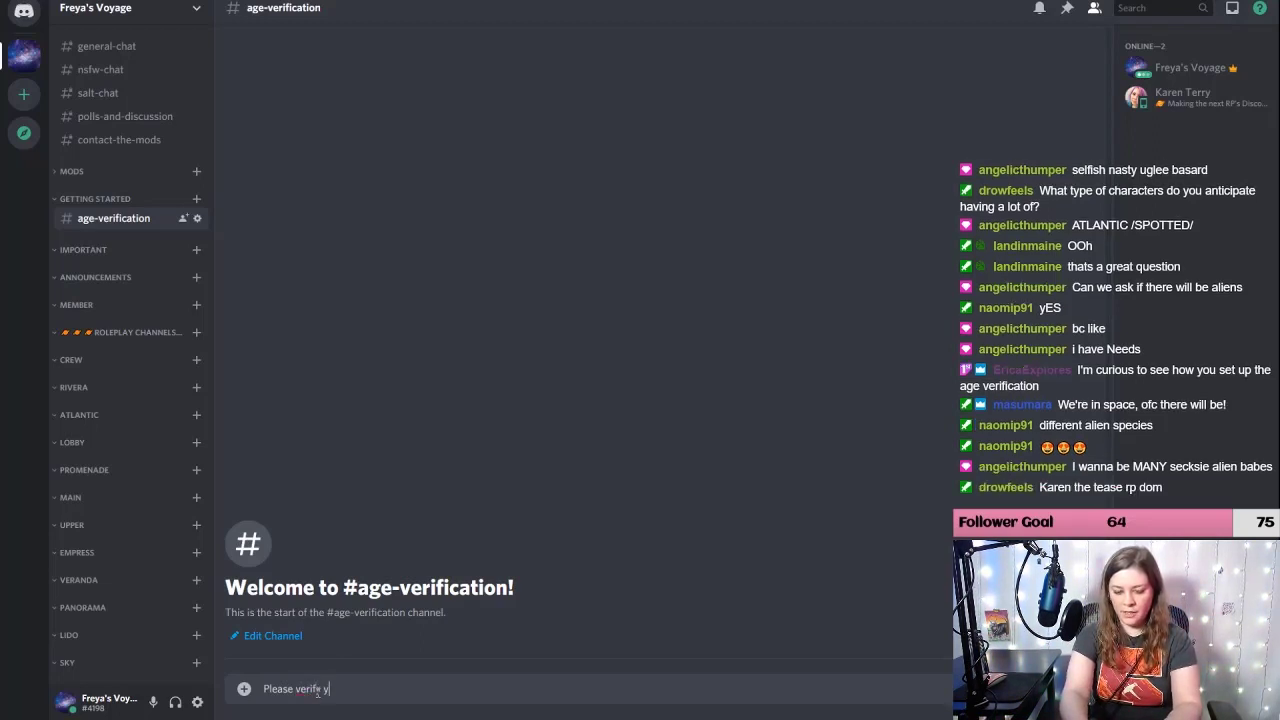
{"action": "type", "text": "our age"}
{"action": "key", "text": "shift+Return"}
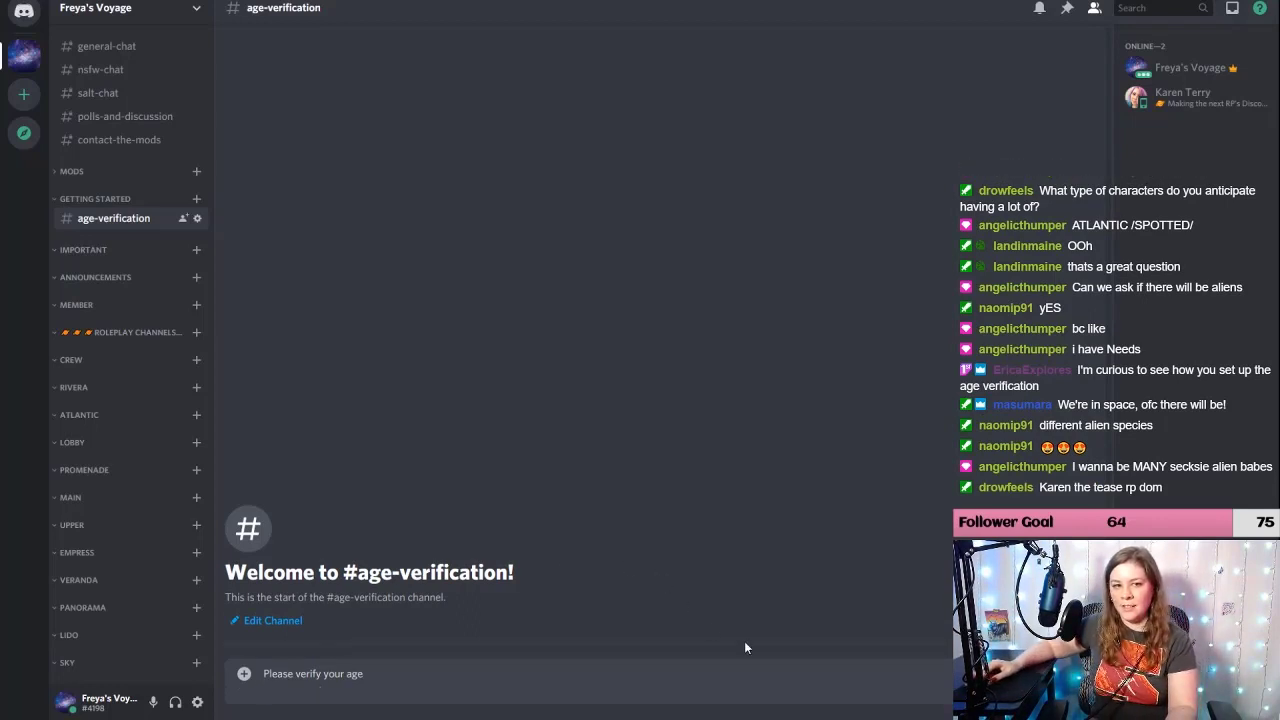
Step: Add a red heart emoji line reading "I am under 18" to the message draft, followed by a line break
{"action": "key", "text": "ctrl+e"}
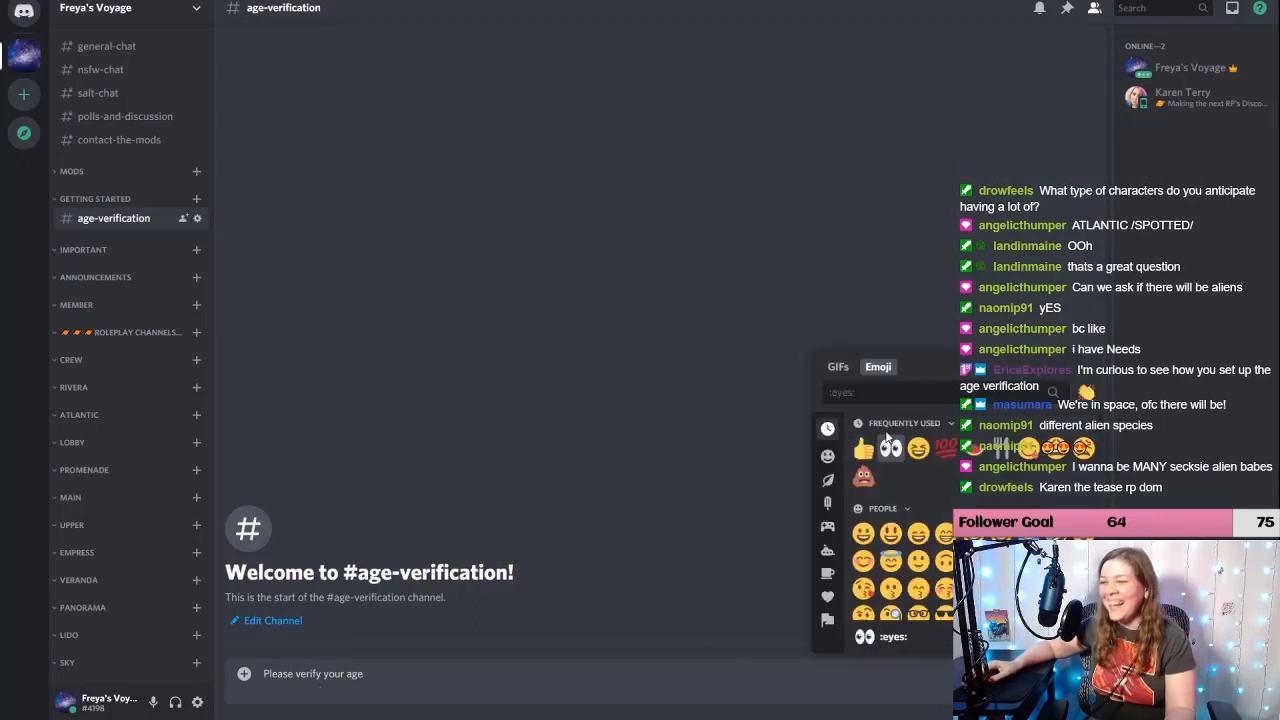
{"action": "type", "text": "heart"}
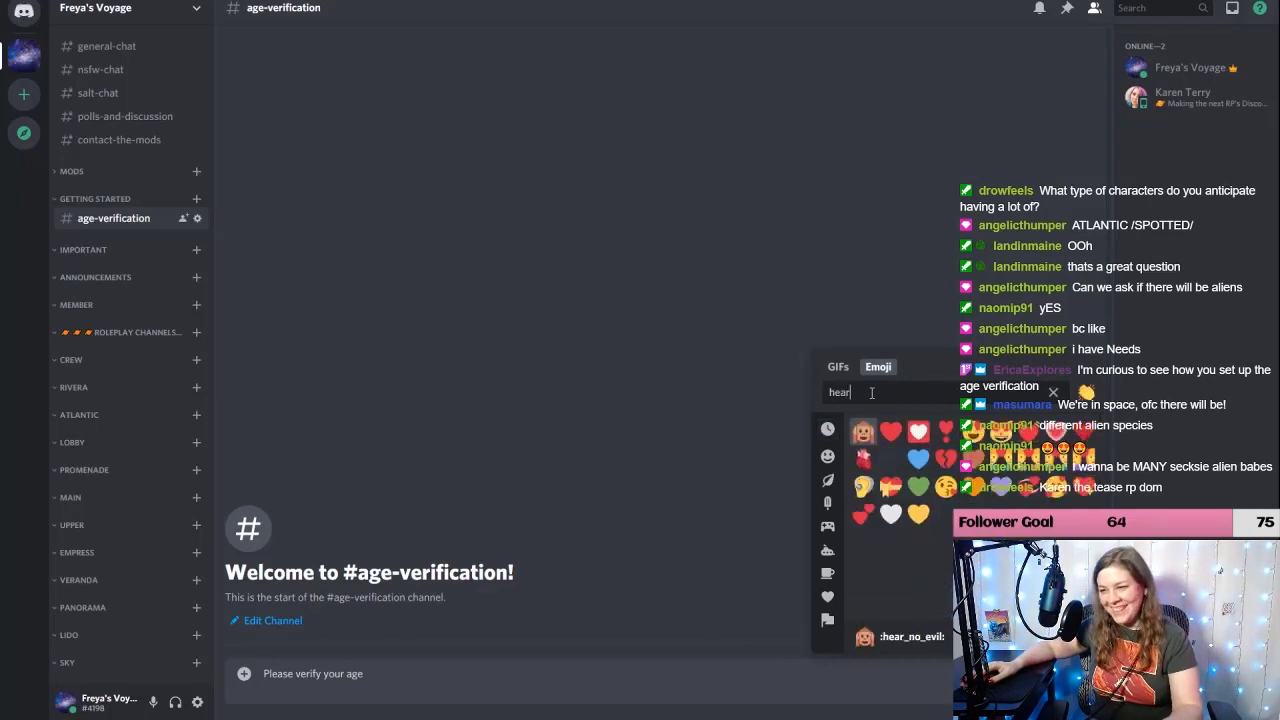
{"action": "left_click", "coordinate": [863, 431]}
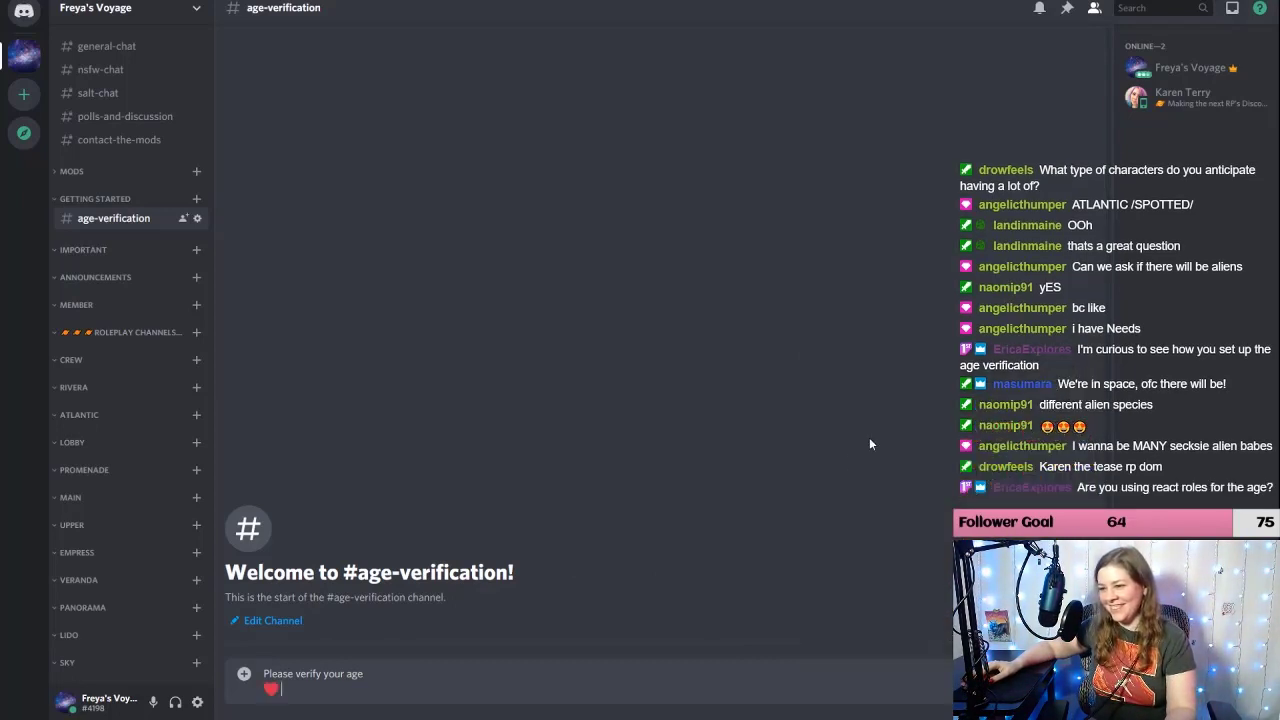
{"action": "type", "text": "I"}
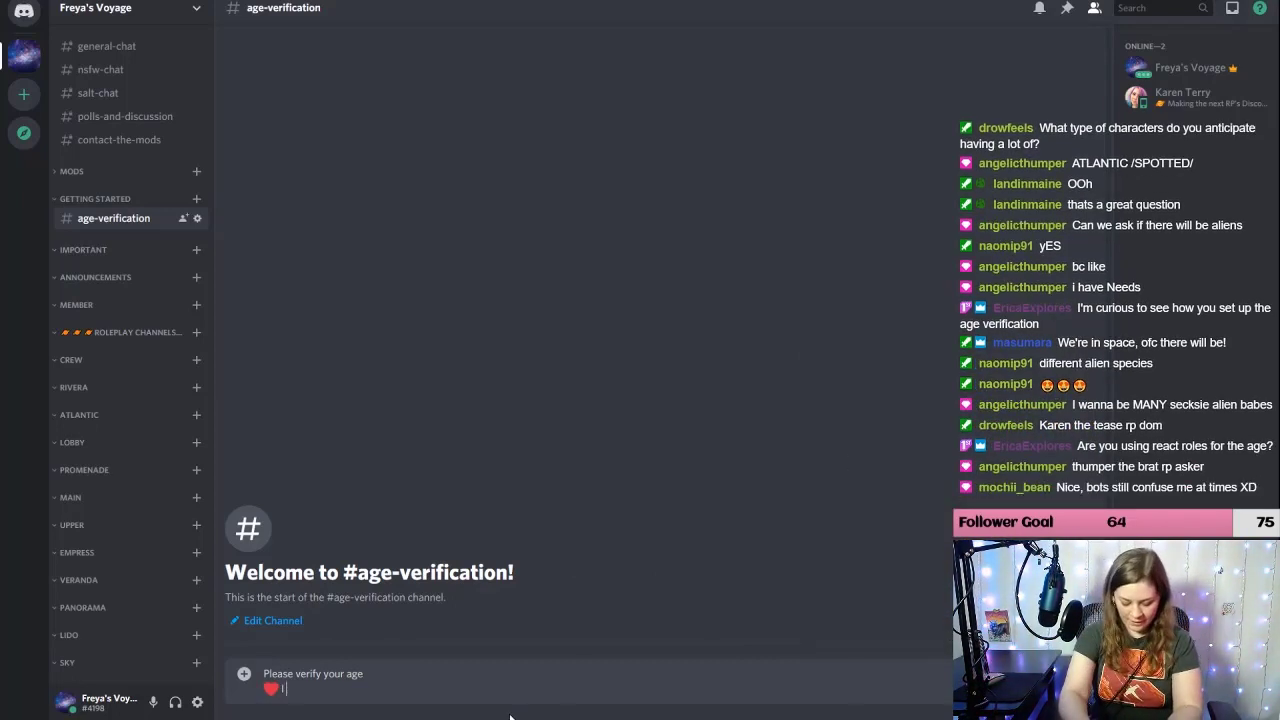
{"action": "type", "text": " am under 18"}
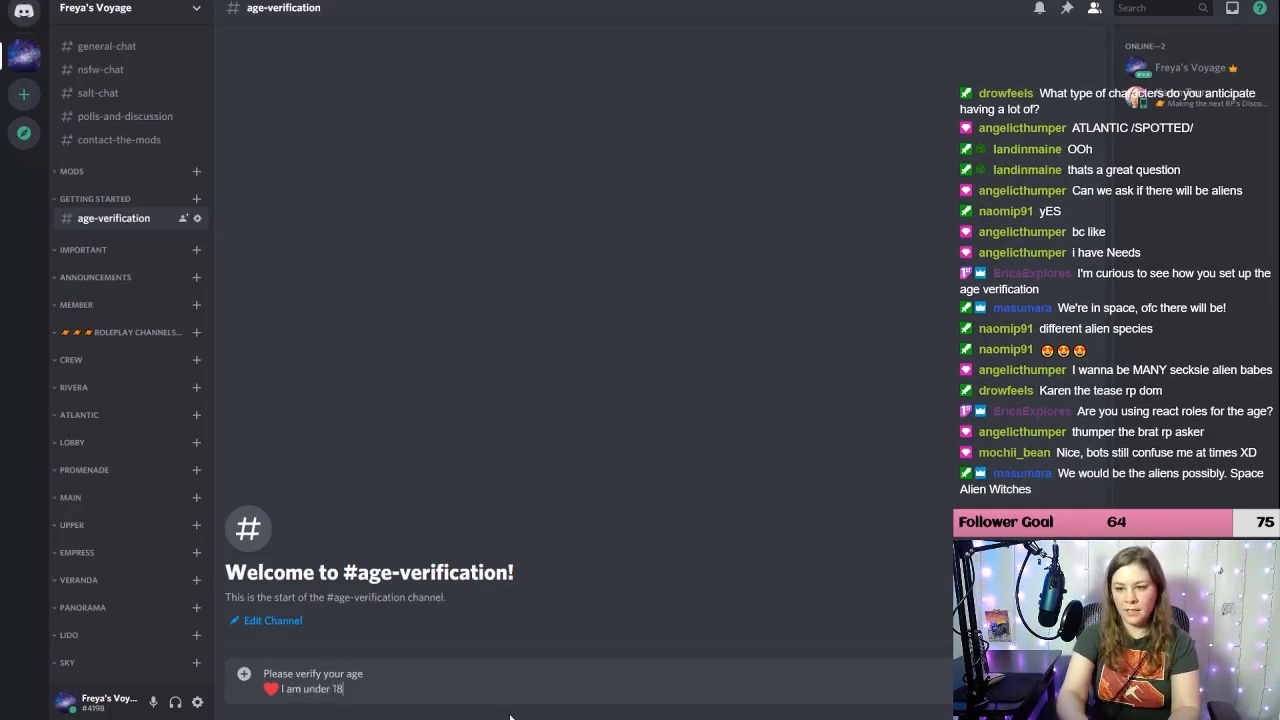
{"action": "key", "text": "shift+Return"}
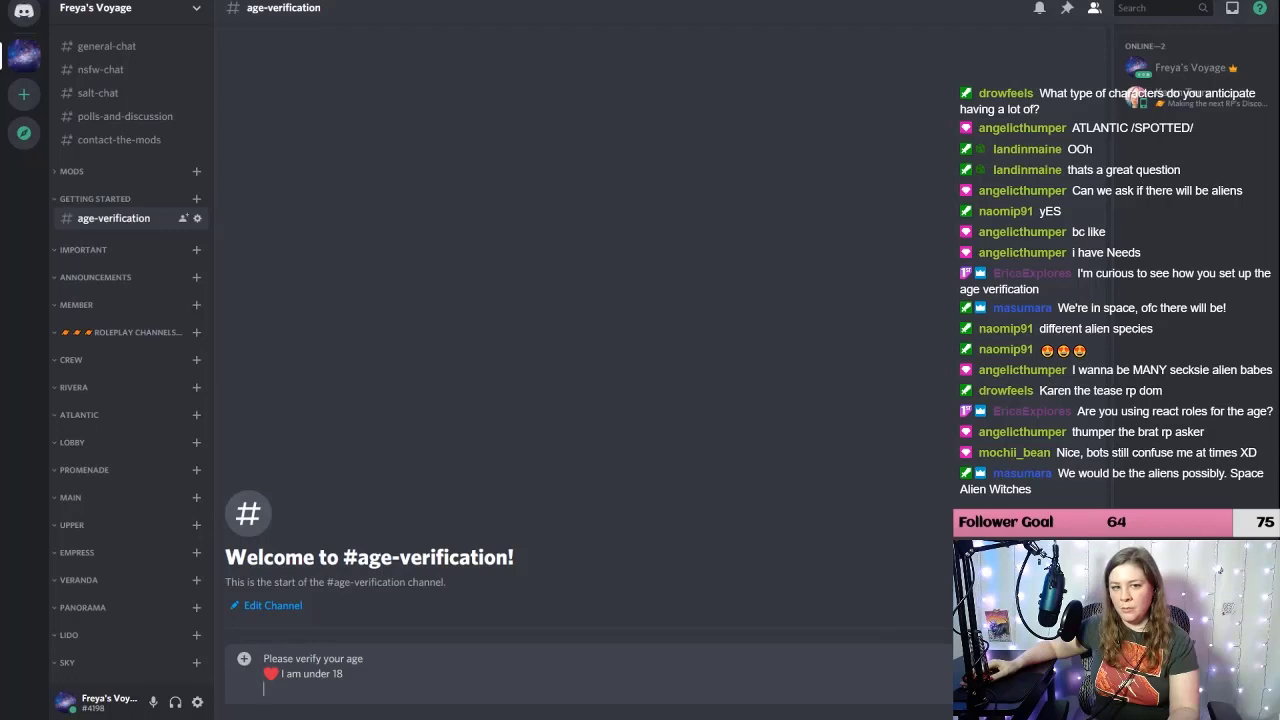
Step: Add a blue heart emoji line reading "I am 18 or older" and send the age-verification message
{"action": "left_click", "coordinate": [1085, 376]}
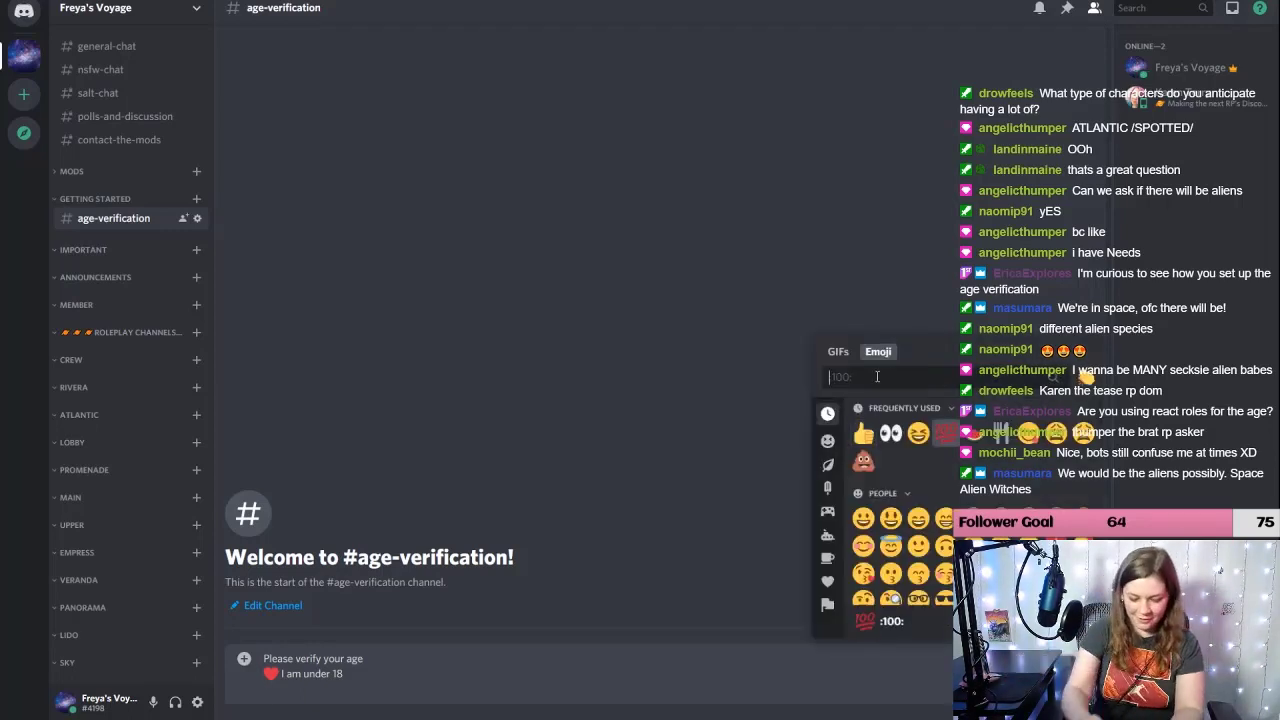
{"action": "type", "text": "blue"}
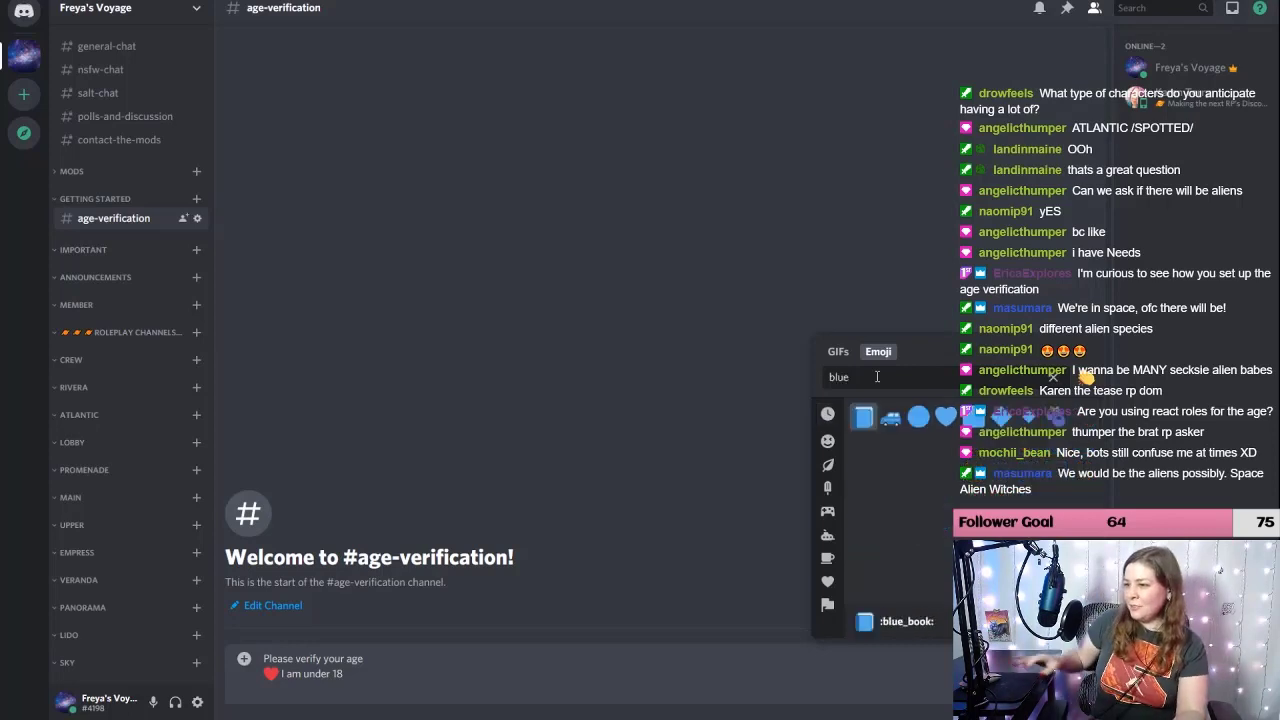
{"action": "left_click", "coordinate": [946, 416]}
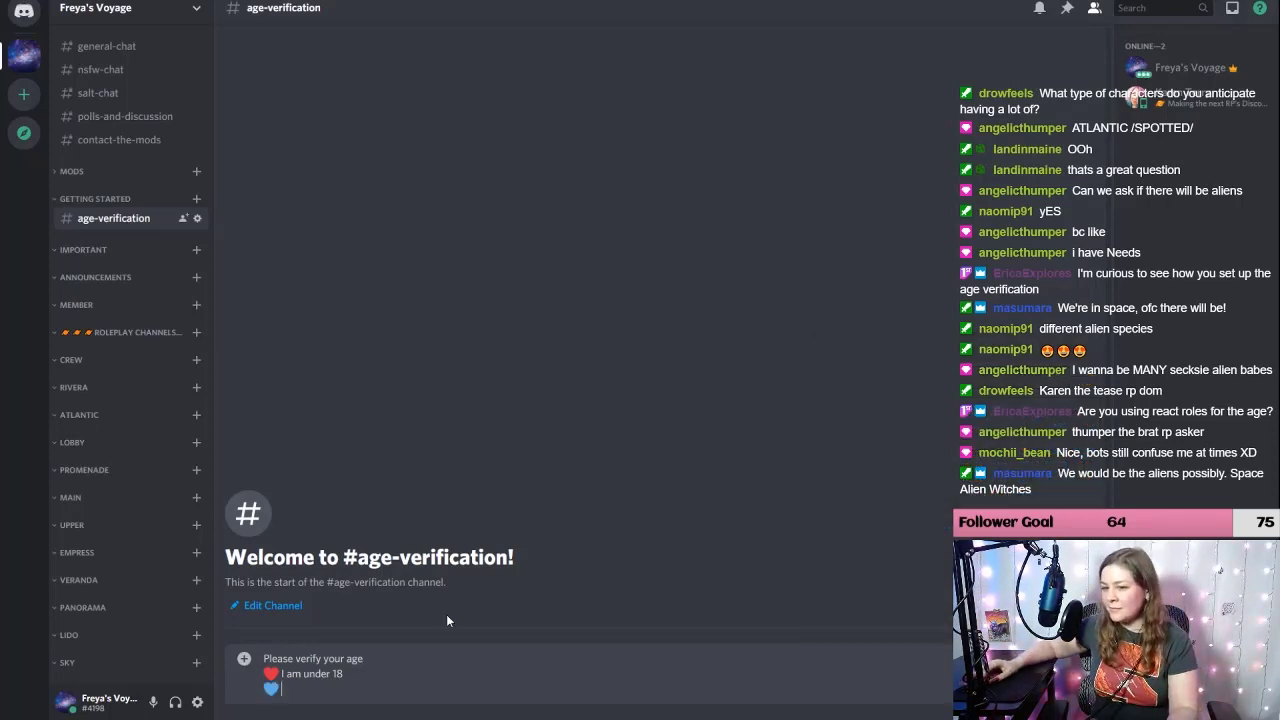
{"action": "type", "text": "I am"}
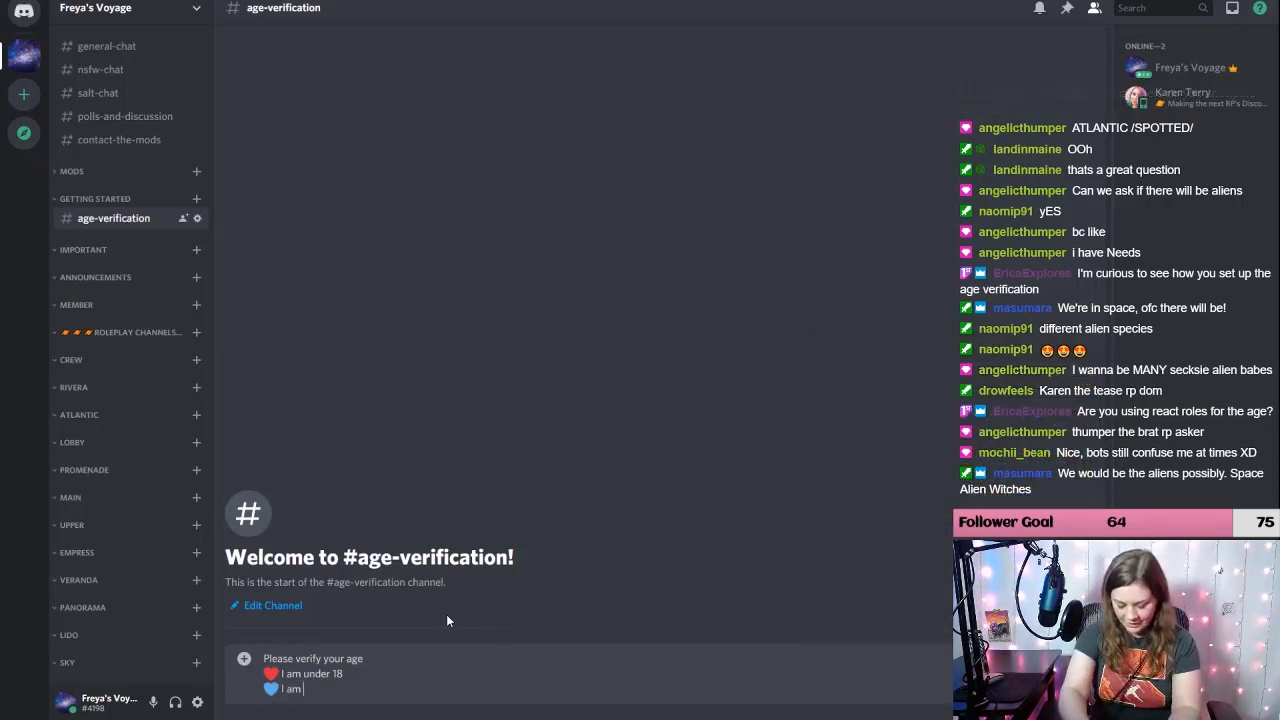
{"action": "type", "text": " 18 or older"}
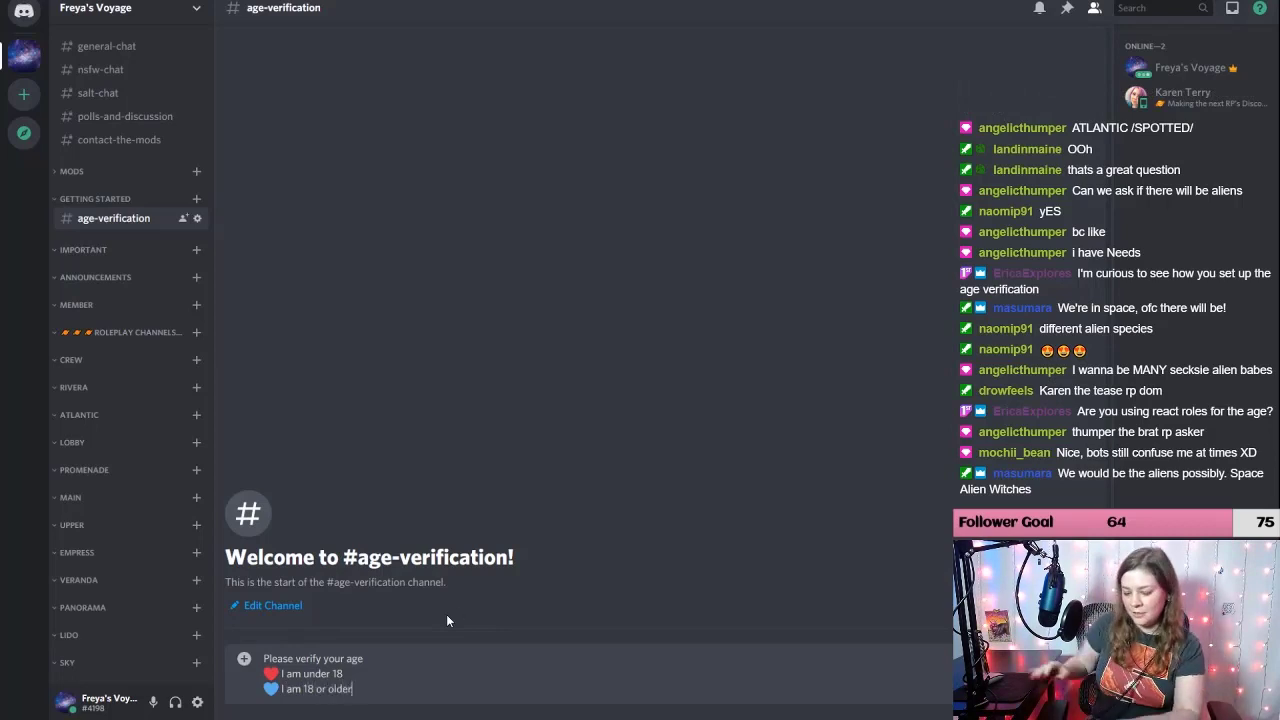
{"action": "key", "text": "Return"}
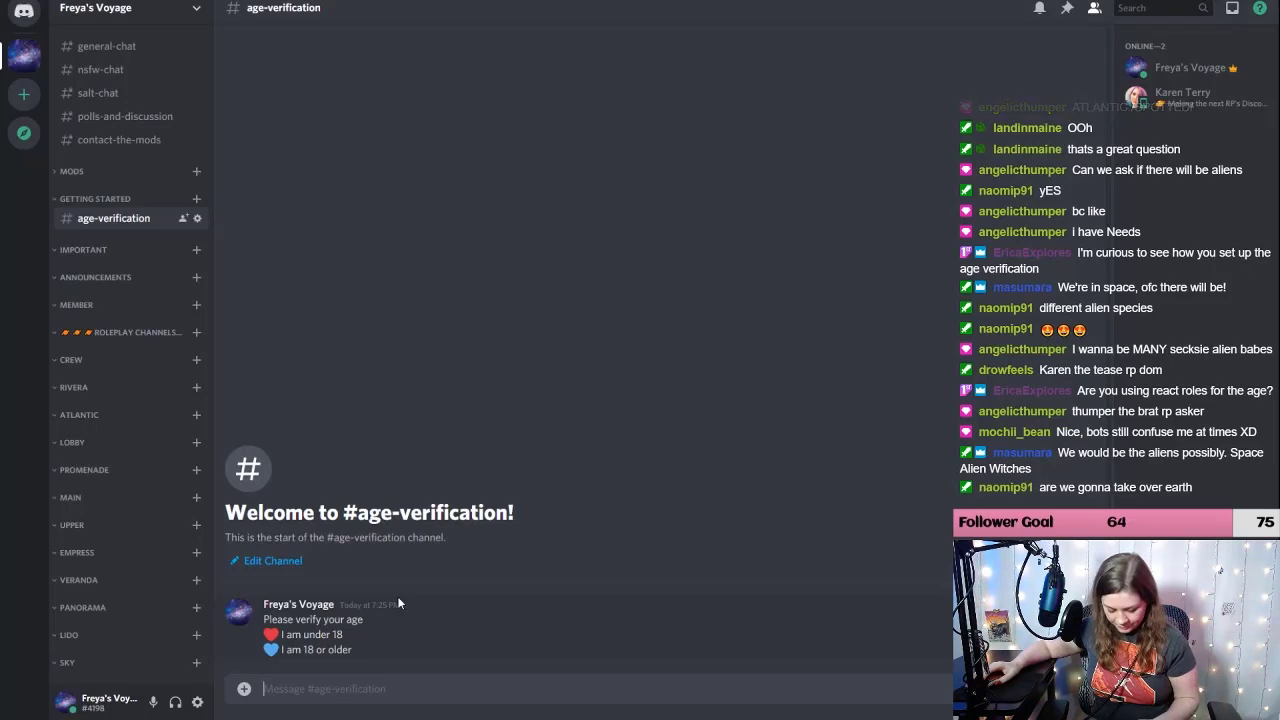
Step: Examine the system messages channel and inactive channel options in the server's overview settings, leaving both unset
{"action": "left_click", "coordinate": [190, 8]}
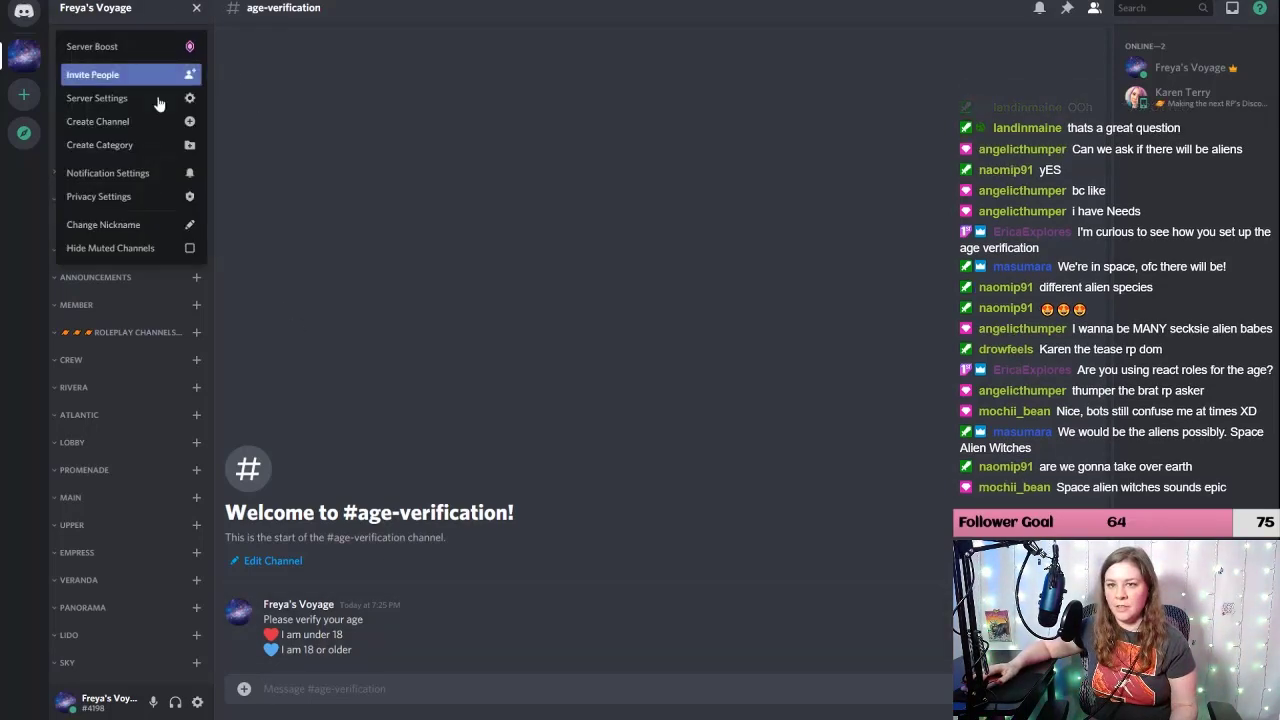
{"action": "left_click", "coordinate": [97, 98]}
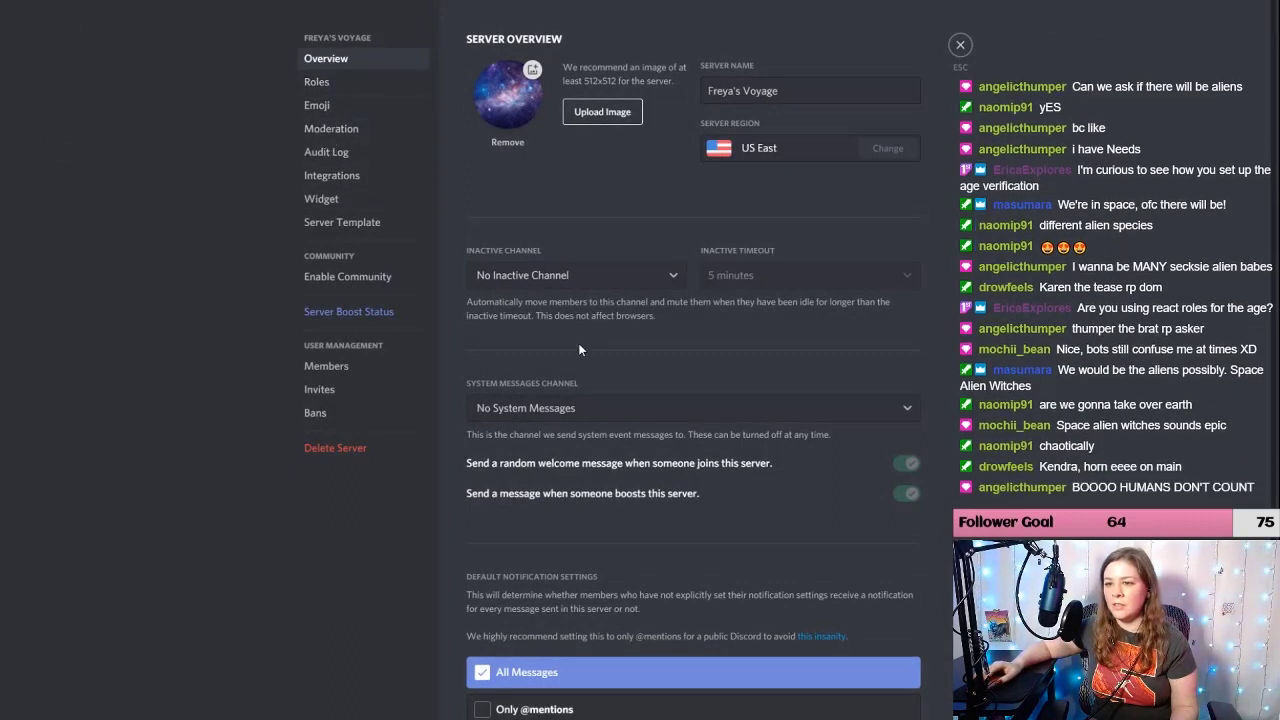
{"action": "scroll", "coordinate": [579, 344], "scroll_direction": "down", "scroll_amount": 1}
{"action": "left_click", "coordinate": [860, 355]}
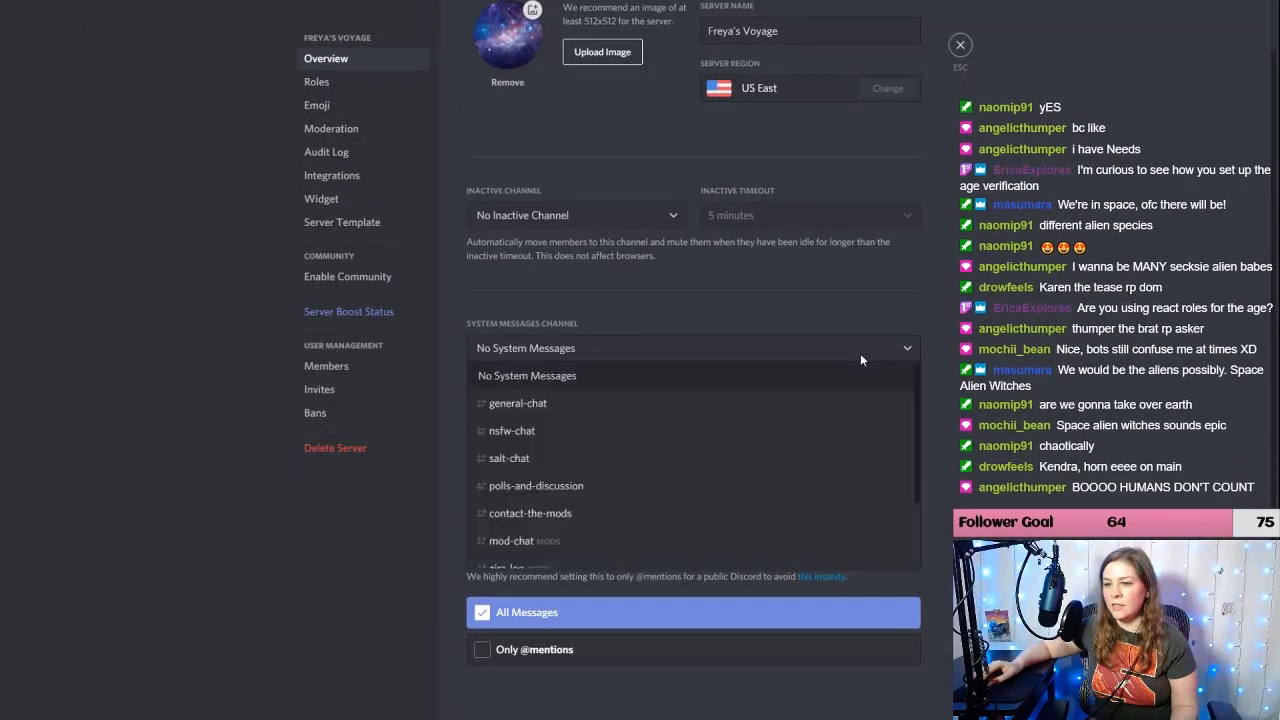
{"action": "left_click", "coordinate": [860, 353]}
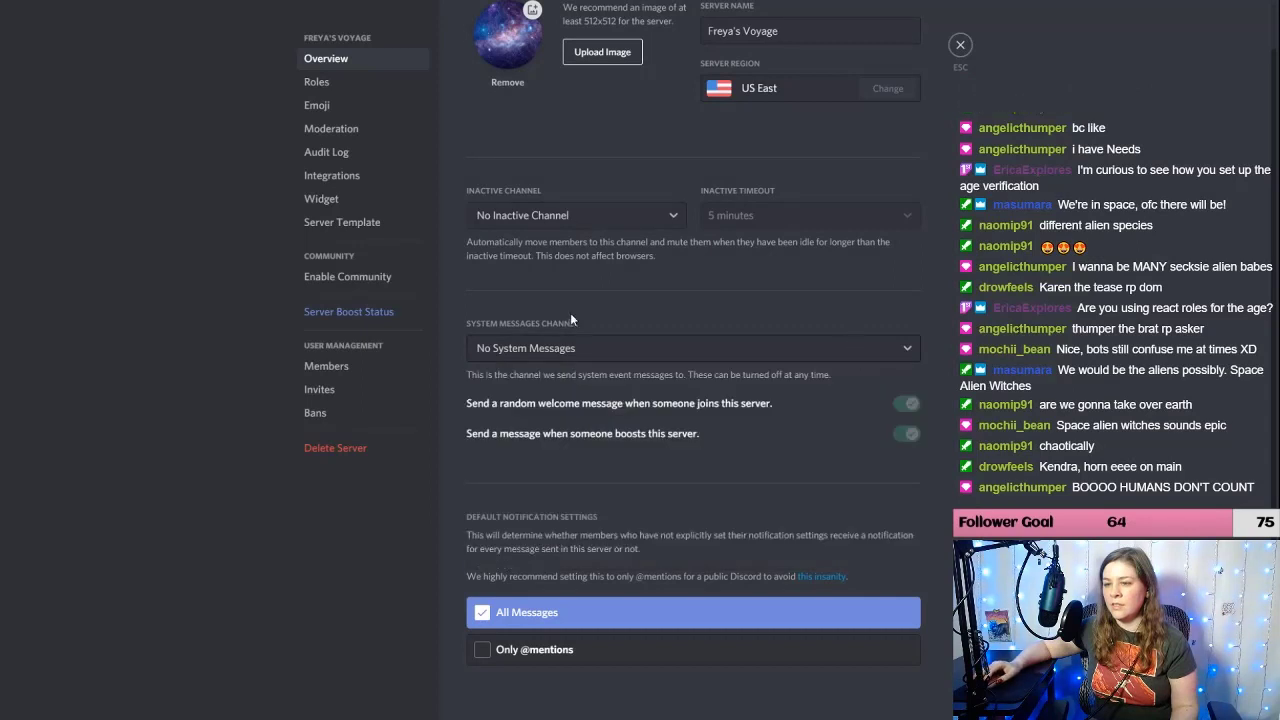
{"action": "left_click", "coordinate": [634, 355]}
{"action": "left_click", "coordinate": [592, 216]}
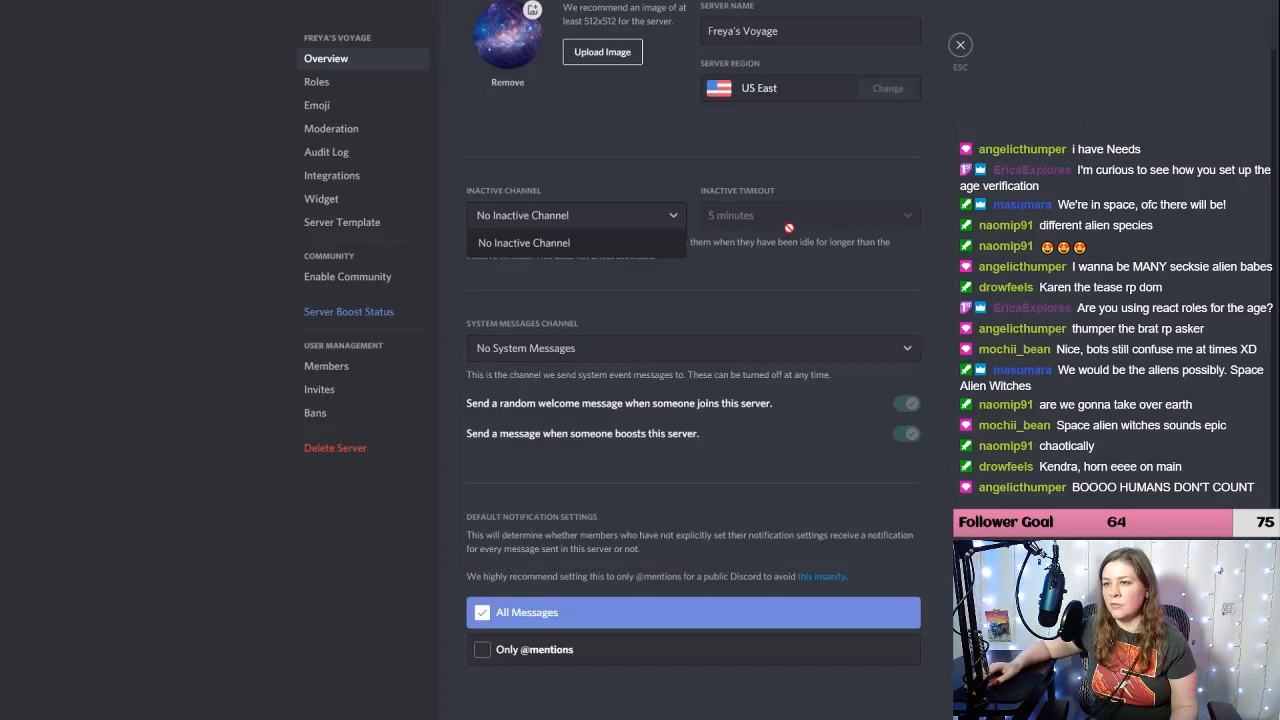
{"action": "left_click", "coordinate": [811, 276]}
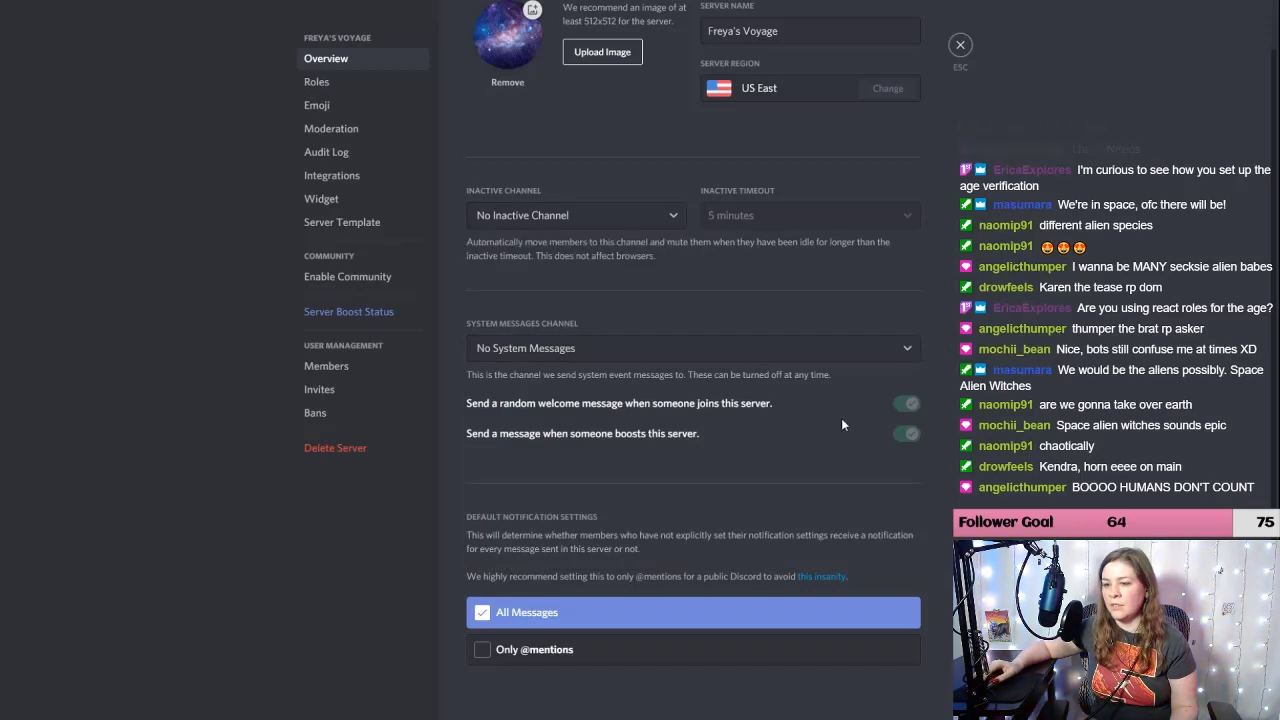
{"action": "left_click", "coordinate": [487, 652]}
{"action": "left_click", "coordinate": [888, 688]}
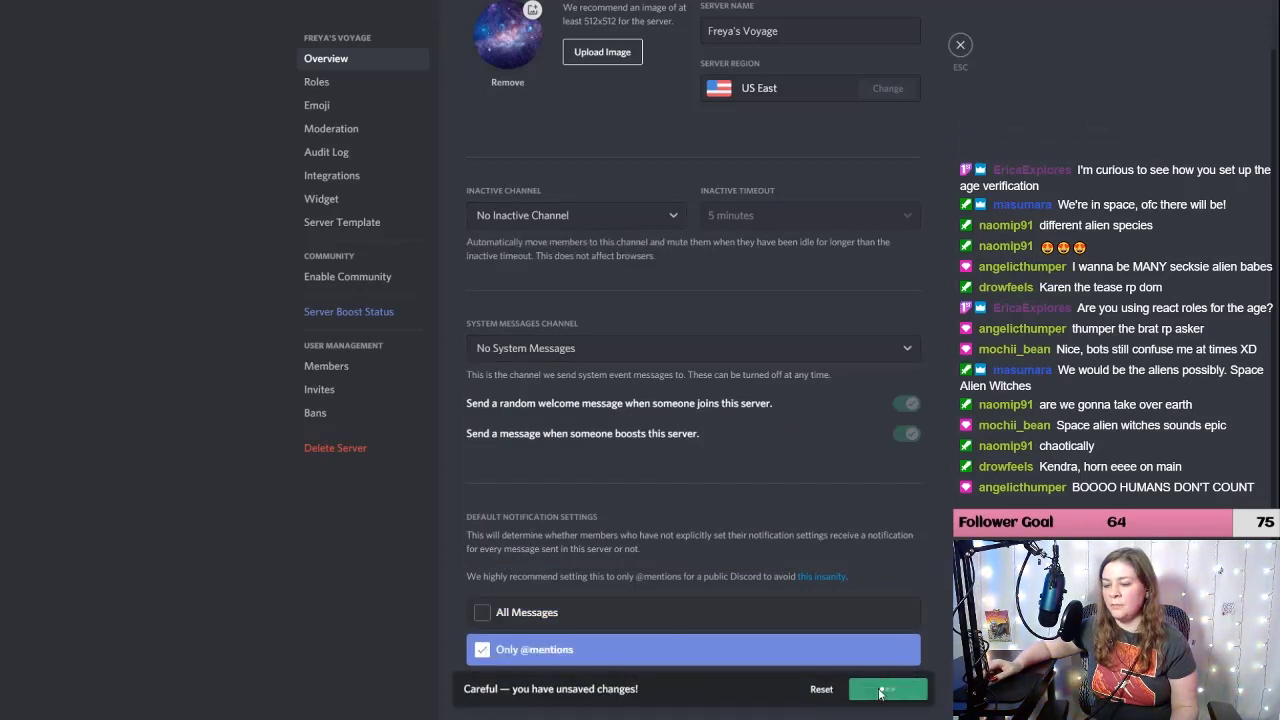
{"action": "left_click", "coordinate": [960, 46]}
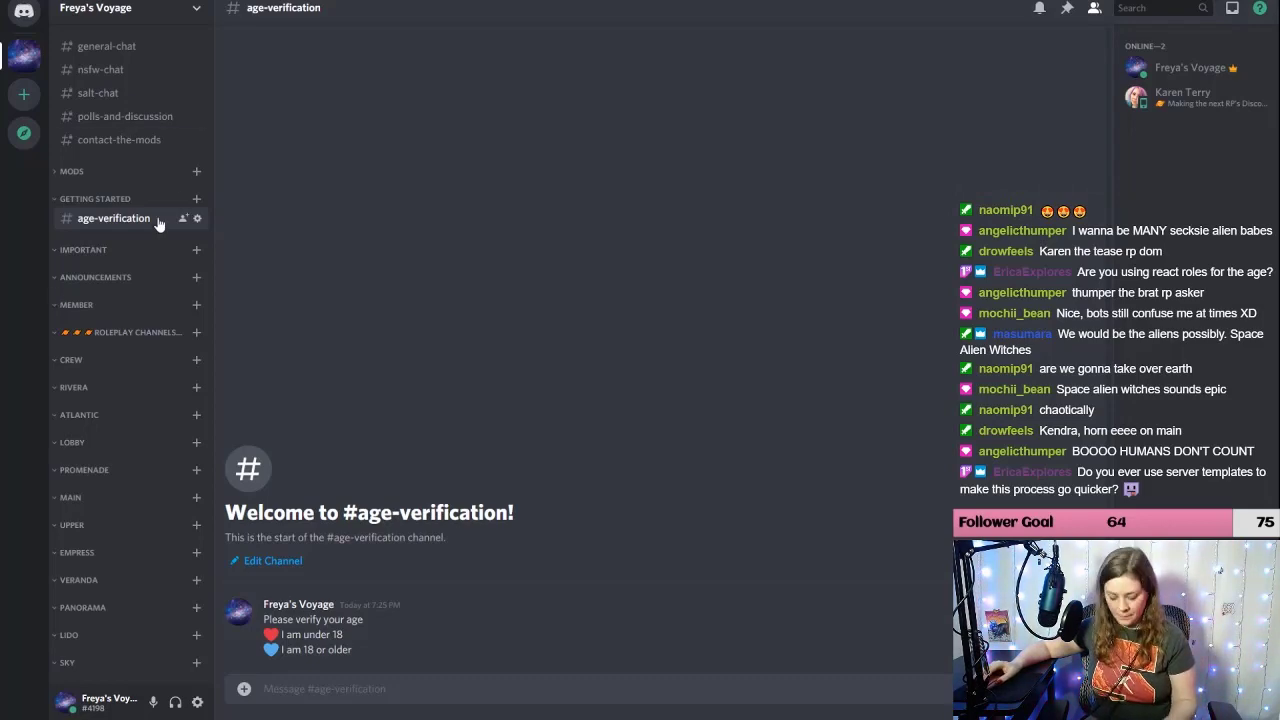
Step: Create a non-private text channel named role-set in the Getting Started category
{"action": "left_click", "coordinate": [196, 199]}
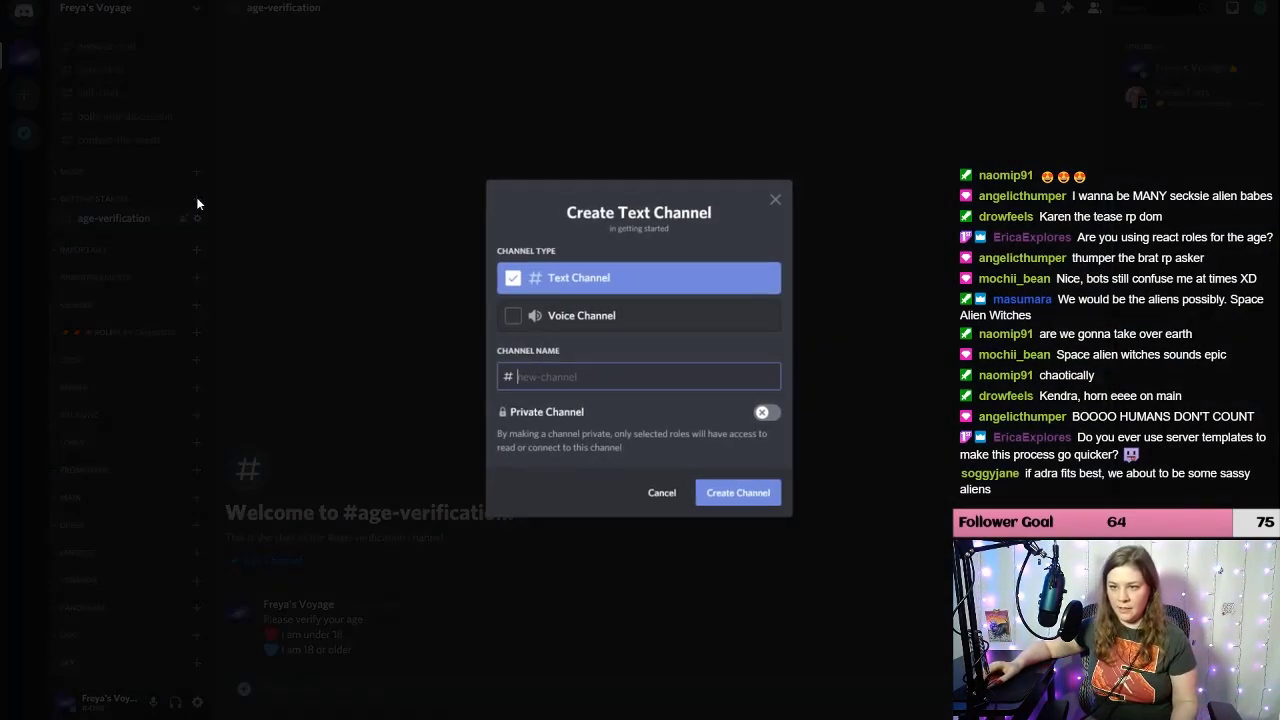
{"action": "type", "text": "role-set"}
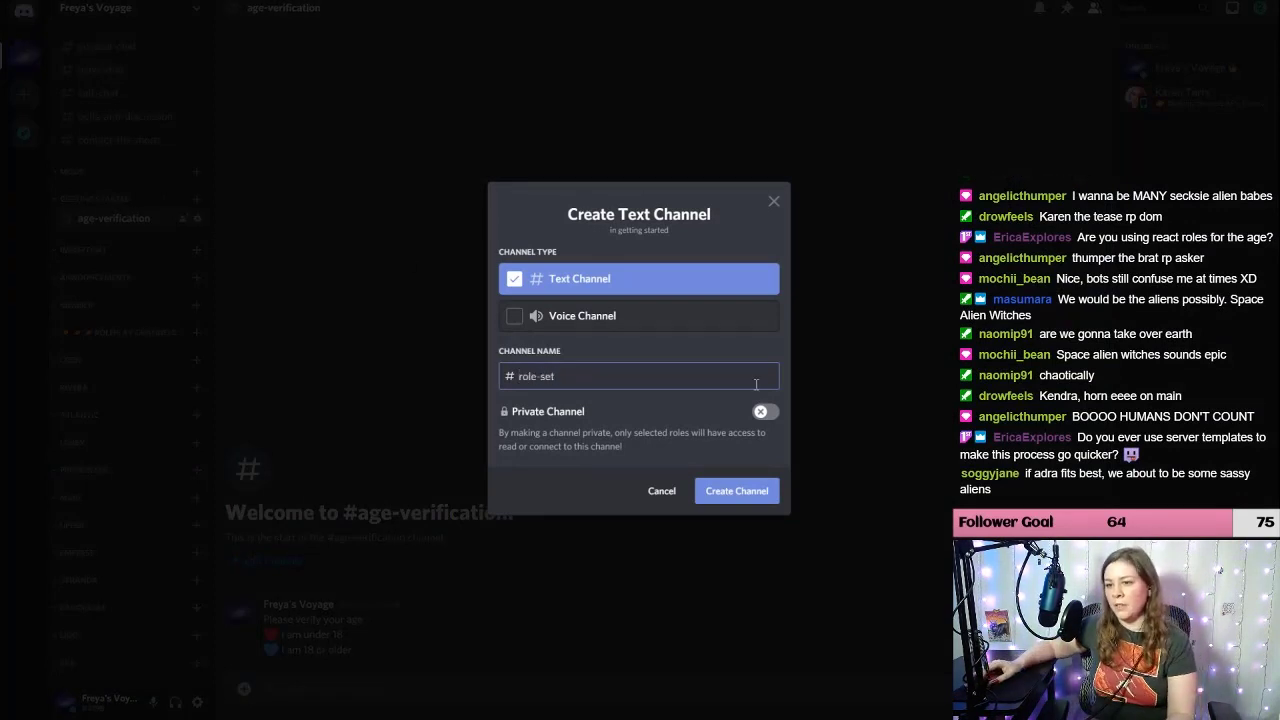
{"action": "left_click", "coordinate": [768, 414]}
{"action": "left_click", "coordinate": [766, 351]}
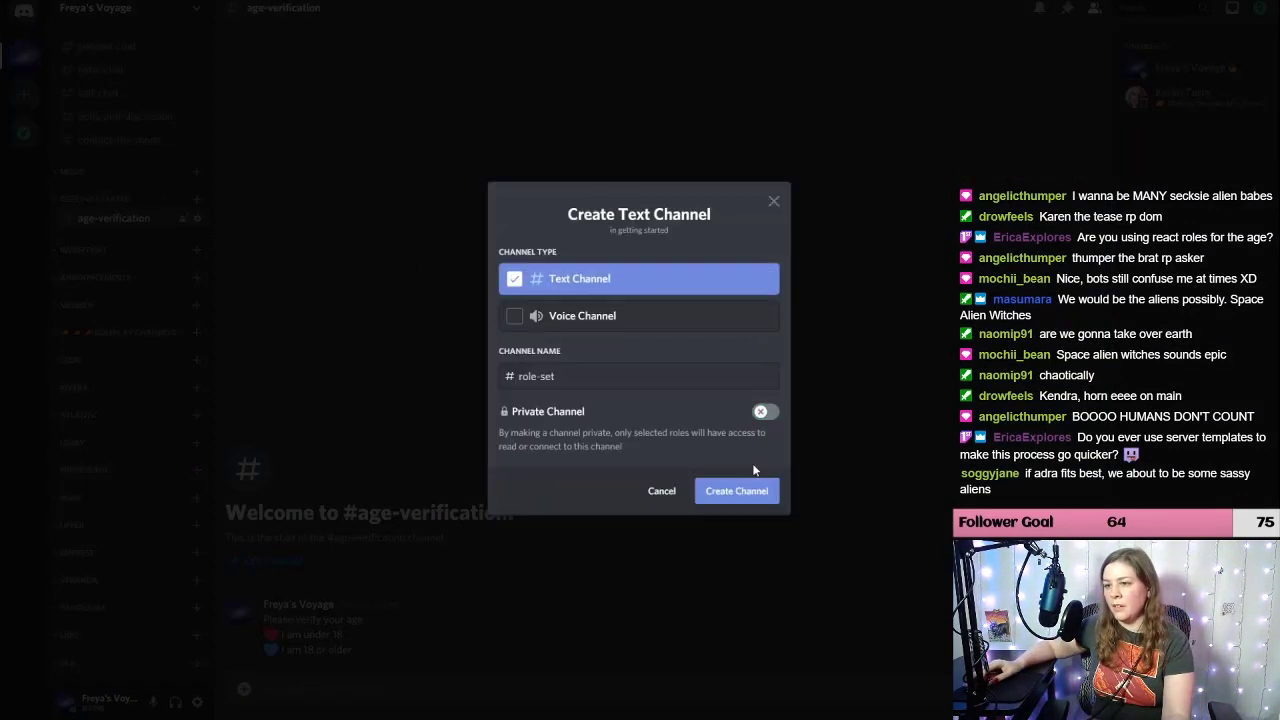
{"action": "left_click", "coordinate": [745, 491]}
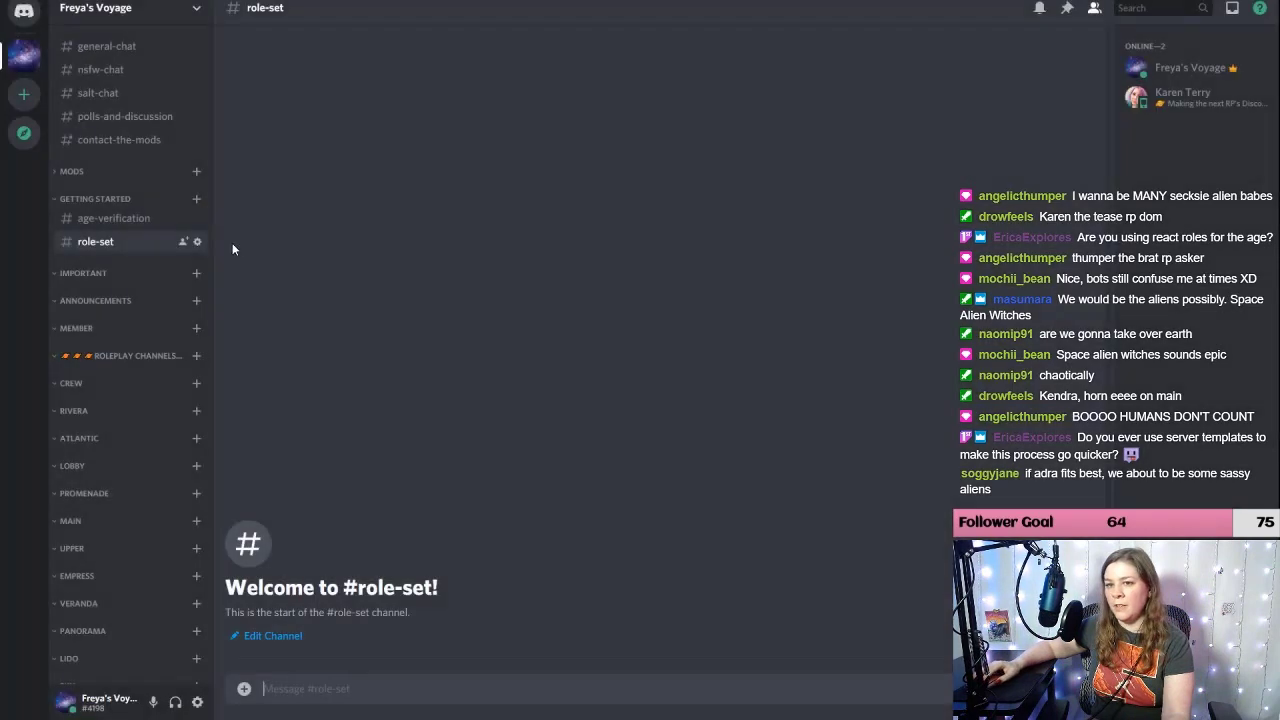
{"action": "left_click", "coordinate": [110, 228]}
{"action": "left_click", "coordinate": [115, 248]}
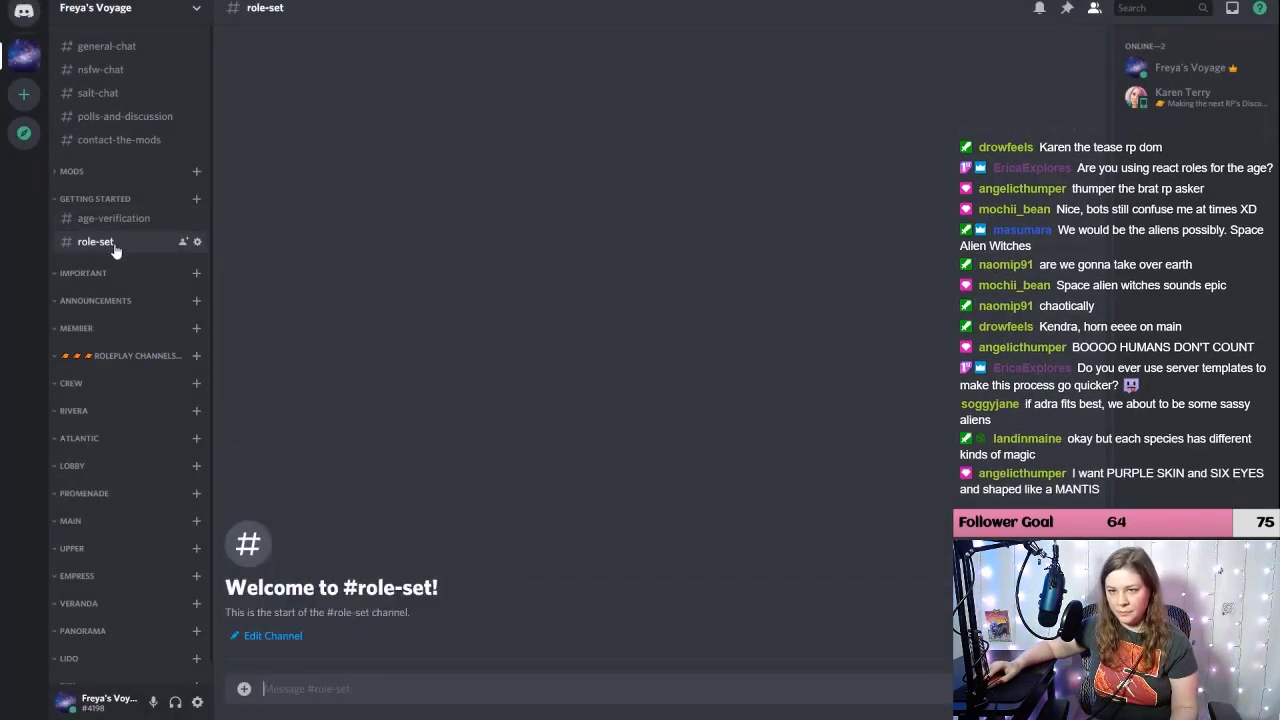
{"action": "right_click", "coordinate": [114, 246]}
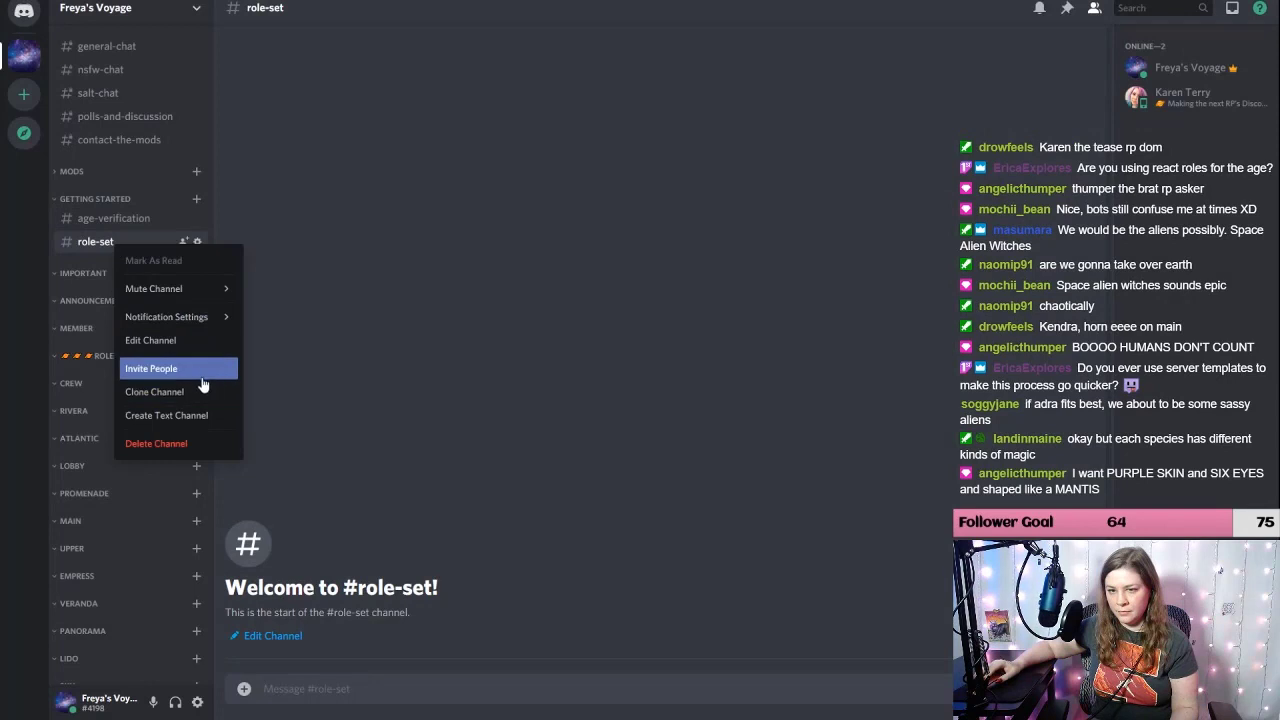
{"action": "left_click", "coordinate": [185, 340]}
{"action": "left_click", "coordinate": [331, 84]}
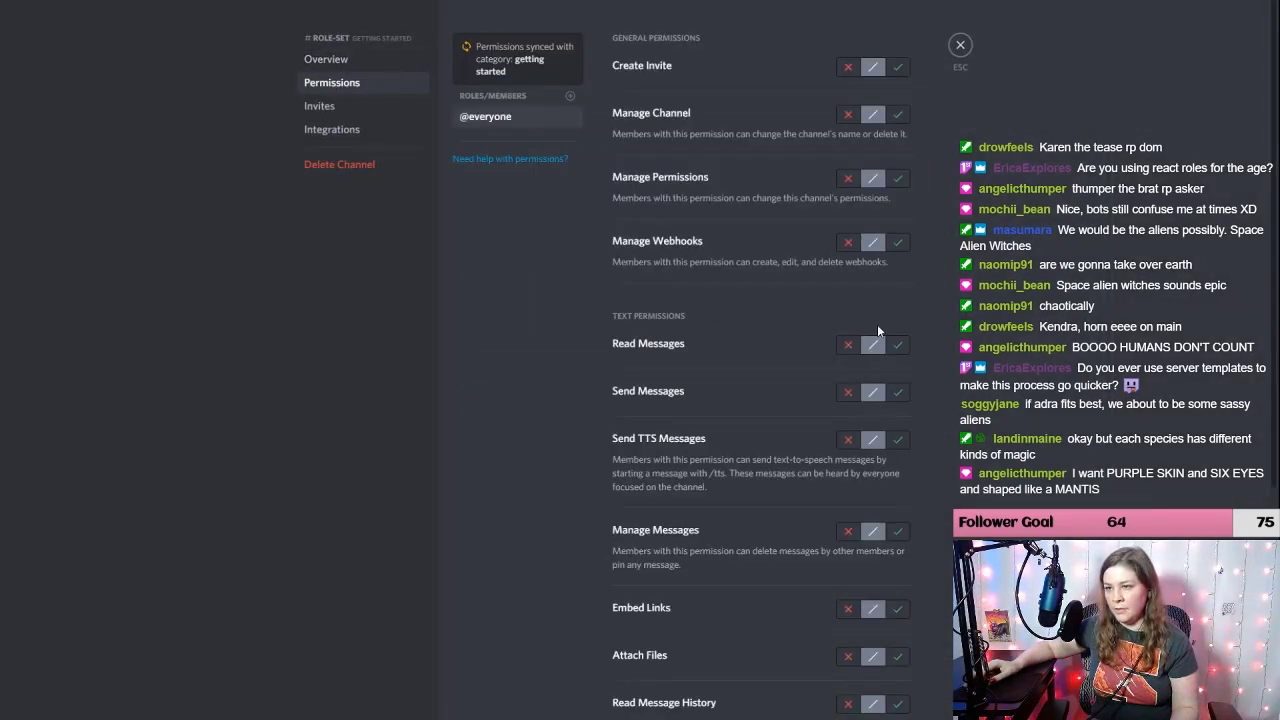
{"action": "left_click", "coordinate": [958, 43]}
Step: Delete the role-set channel from the Getting Started category
{"action": "right_click", "coordinate": [145, 245]}
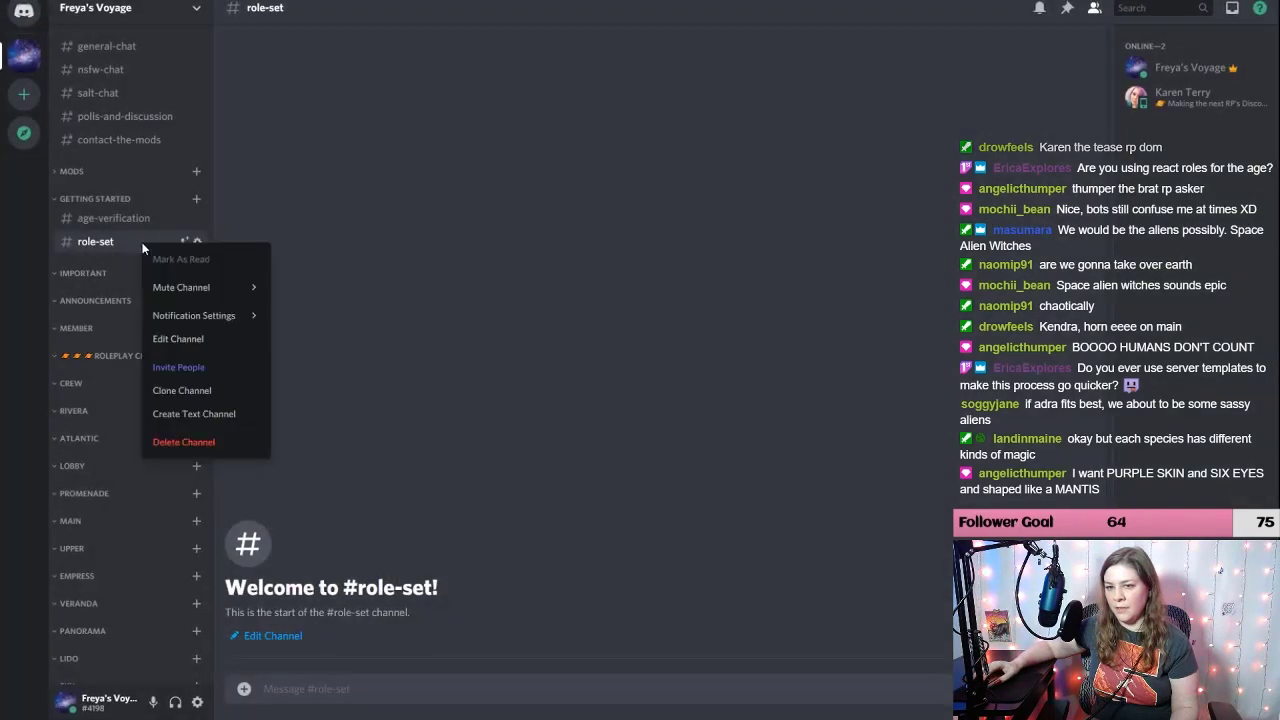
{"action": "left_click", "coordinate": [196, 441]}
{"action": "left_click", "coordinate": [736, 392]}
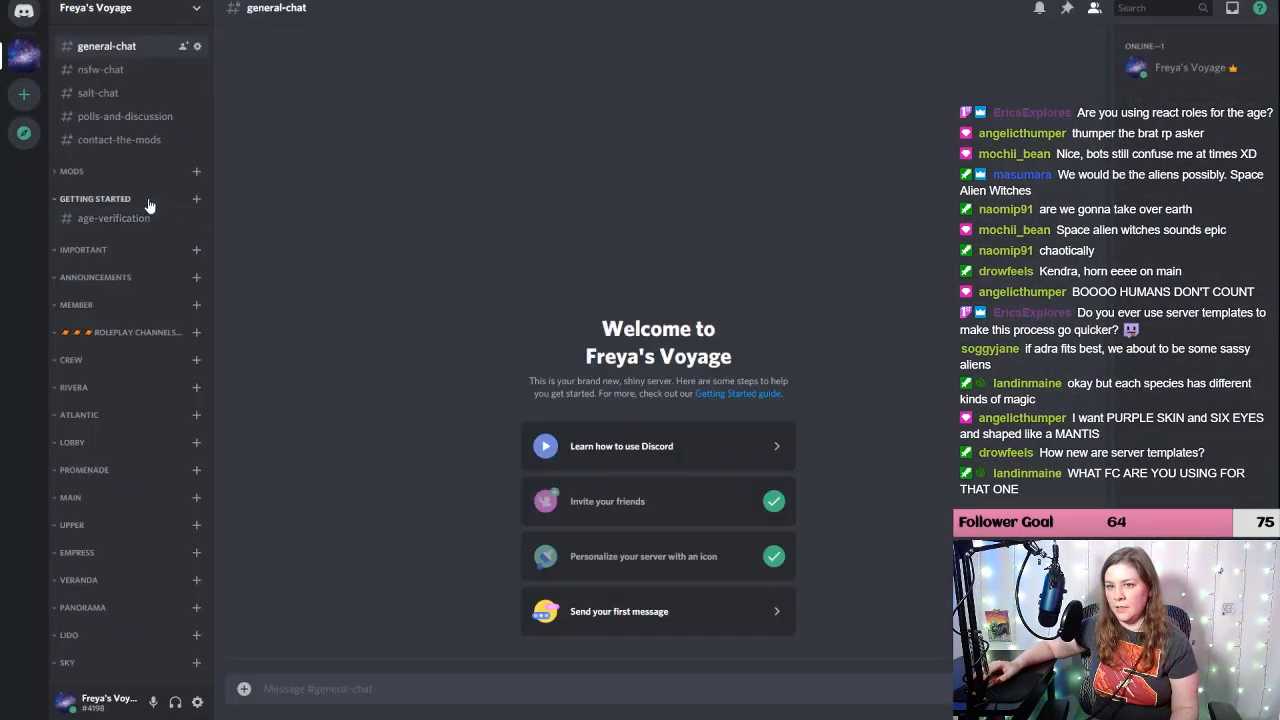
{"action": "right_click", "coordinate": [124, 203]}
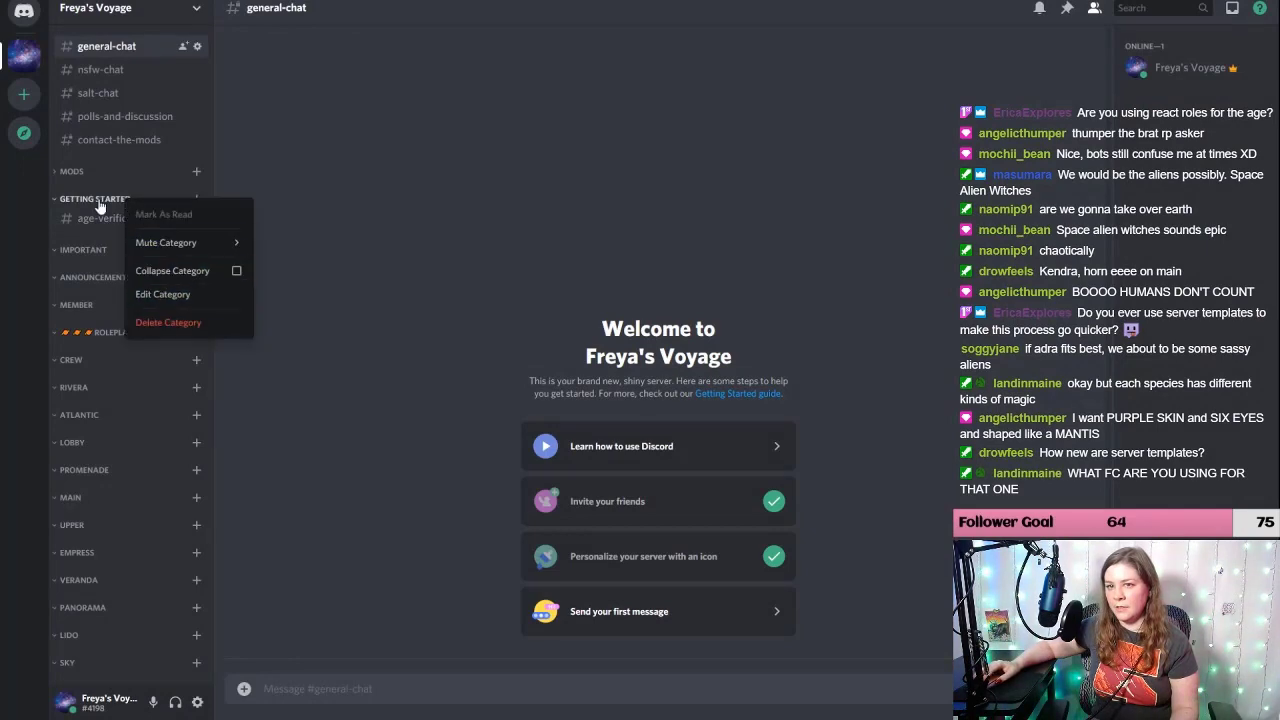
{"action": "left_click", "coordinate": [110, 203]}
{"action": "left_click", "coordinate": [124, 199]}
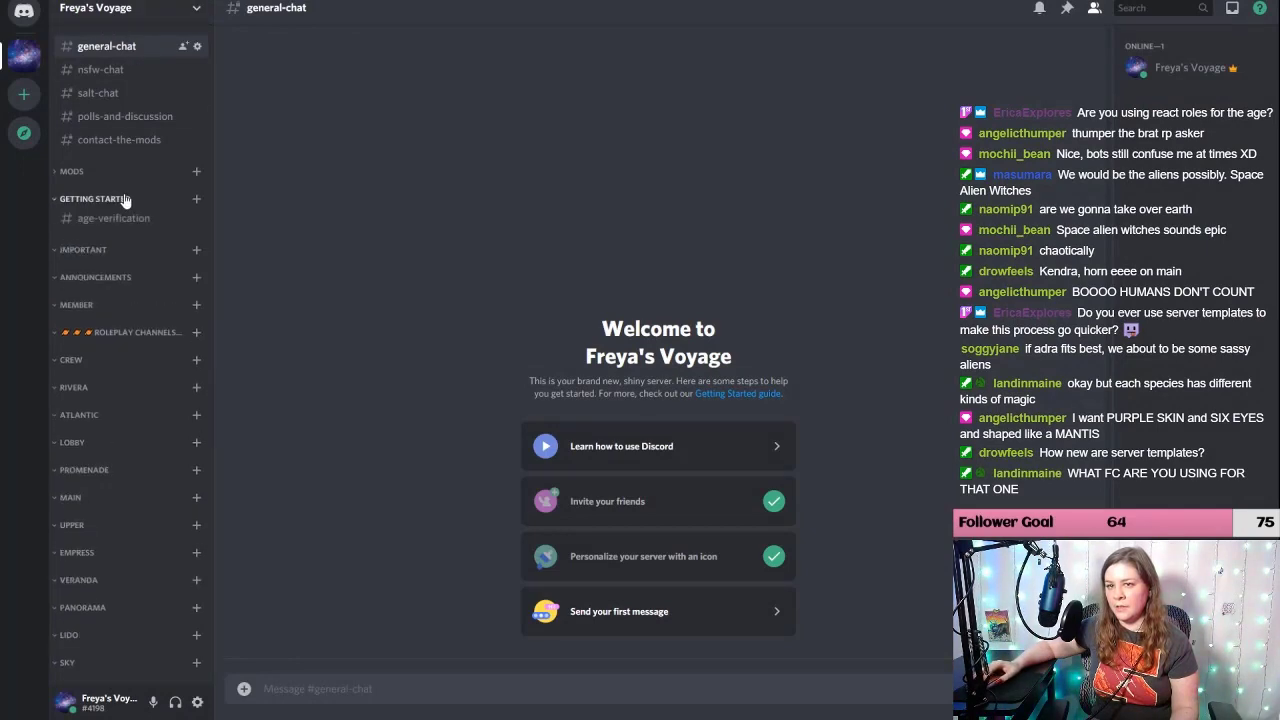
Step: Create a private text channel named role-set in Getting Started with access for the Verified role, and move it above age-verification
{"action": "left_click", "coordinate": [195, 200]}
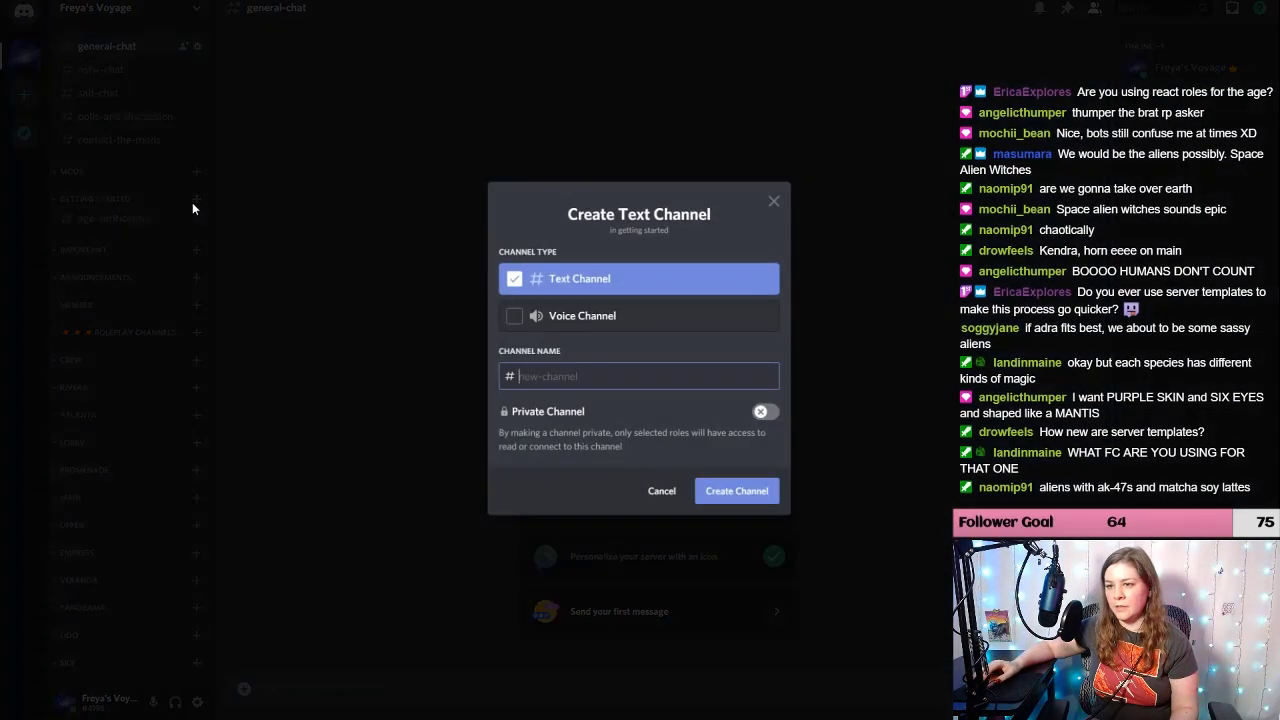
{"action": "left_click", "coordinate": [772, 411]}
{"action": "scroll", "coordinate": [671, 379], "scroll_direction": "down", "scroll_amount": 5}
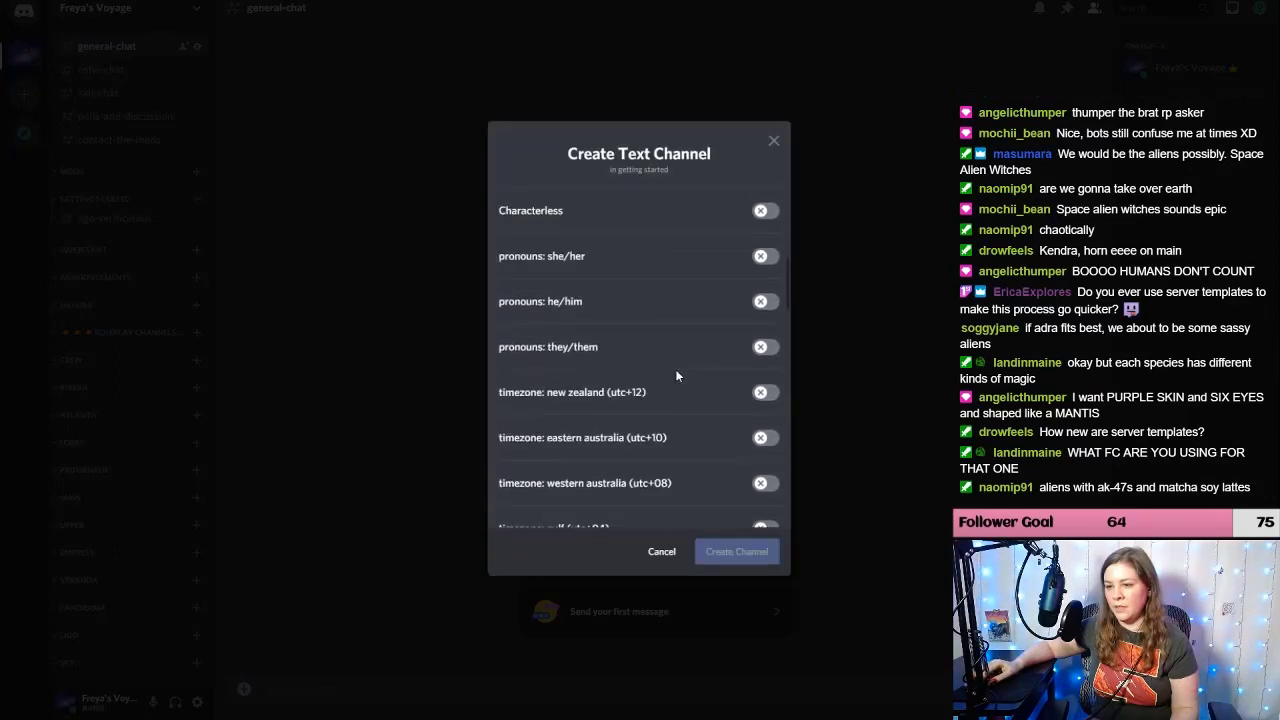
{"action": "scroll", "coordinate": [676, 380], "scroll_direction": "down", "scroll_amount": 10}
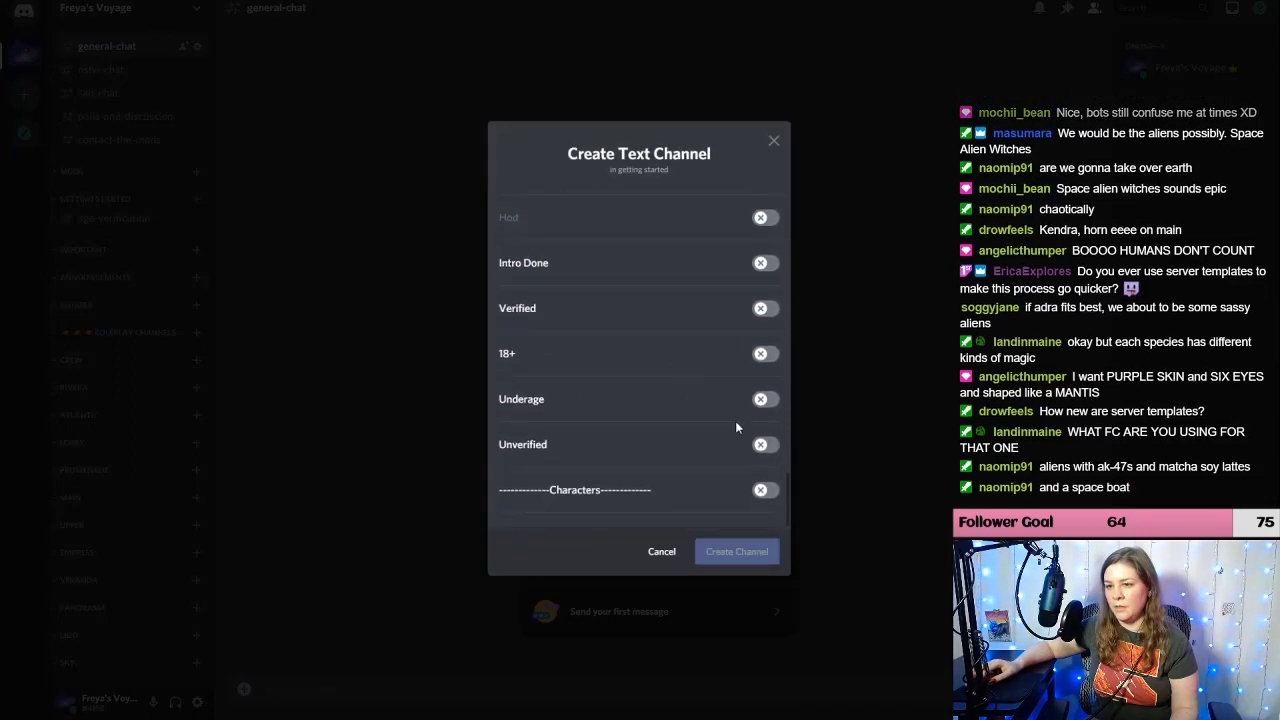
{"action": "left_click", "coordinate": [763, 308]}
{"action": "scroll", "coordinate": [691, 370], "scroll_direction": "up", "scroll_amount": 10}
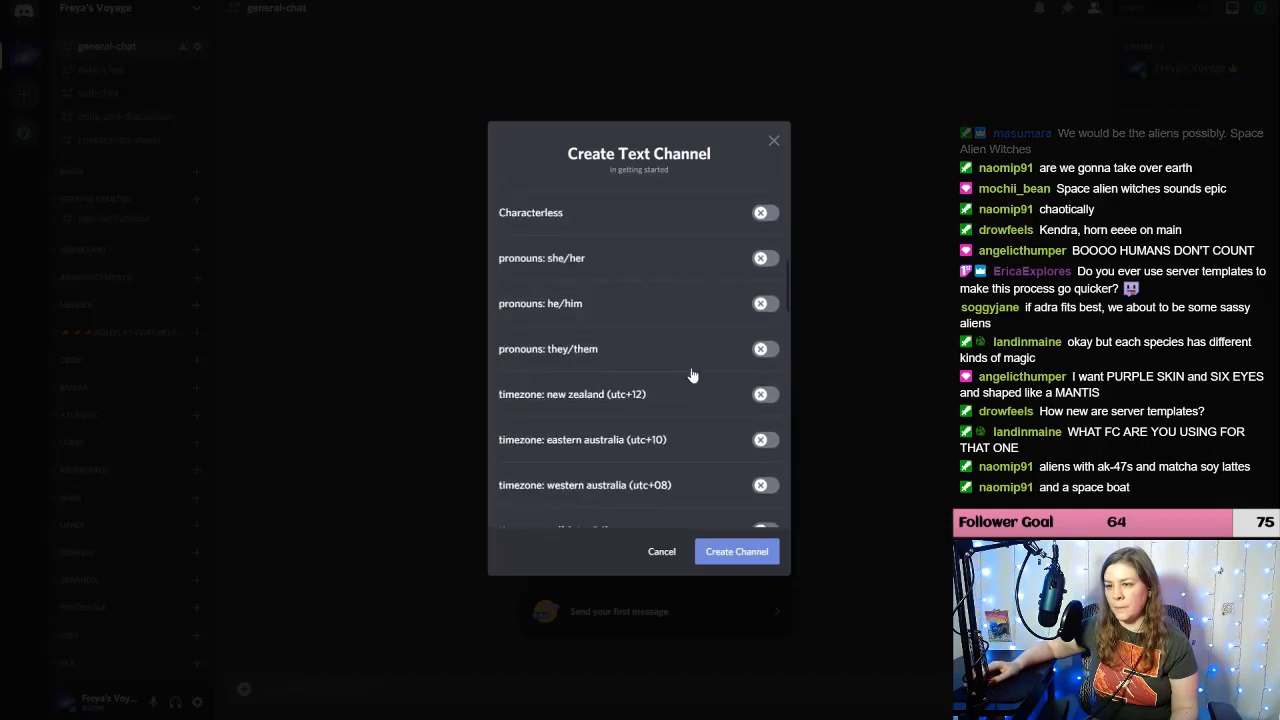
{"action": "scroll", "coordinate": [691, 372], "scroll_direction": "up", "scroll_amount": 5}
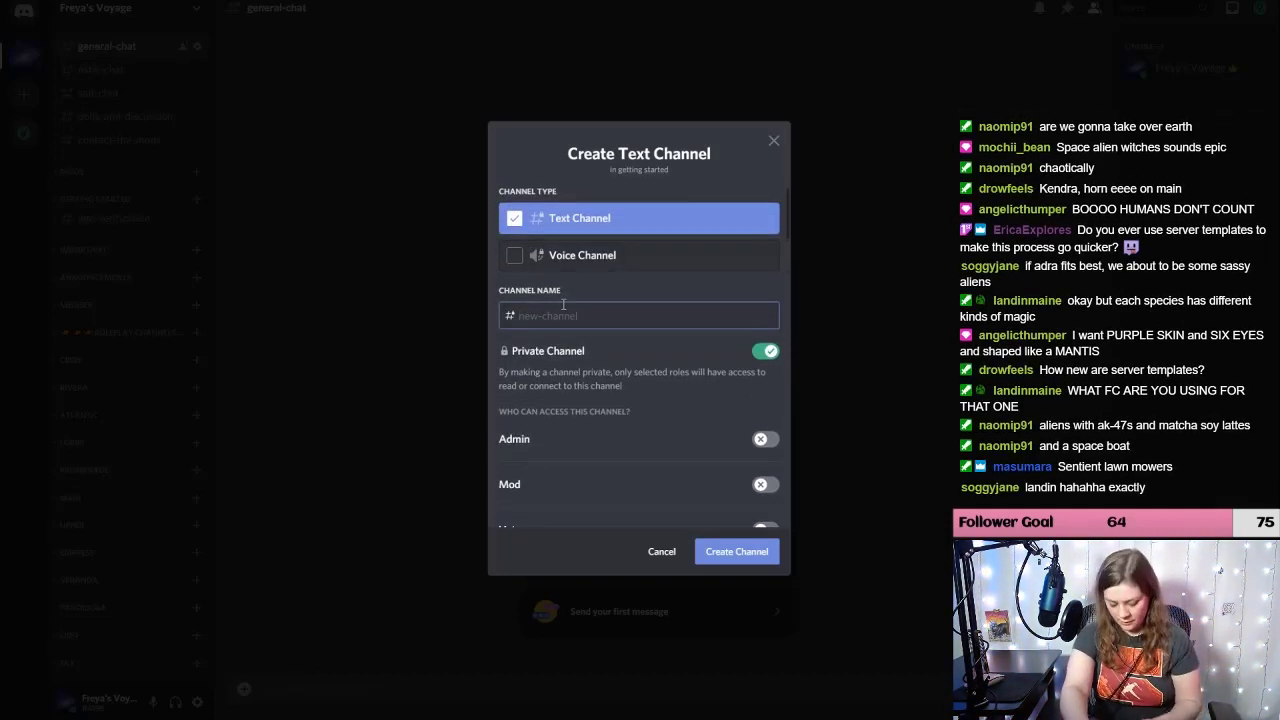
{"action": "type", "text": "sole"}
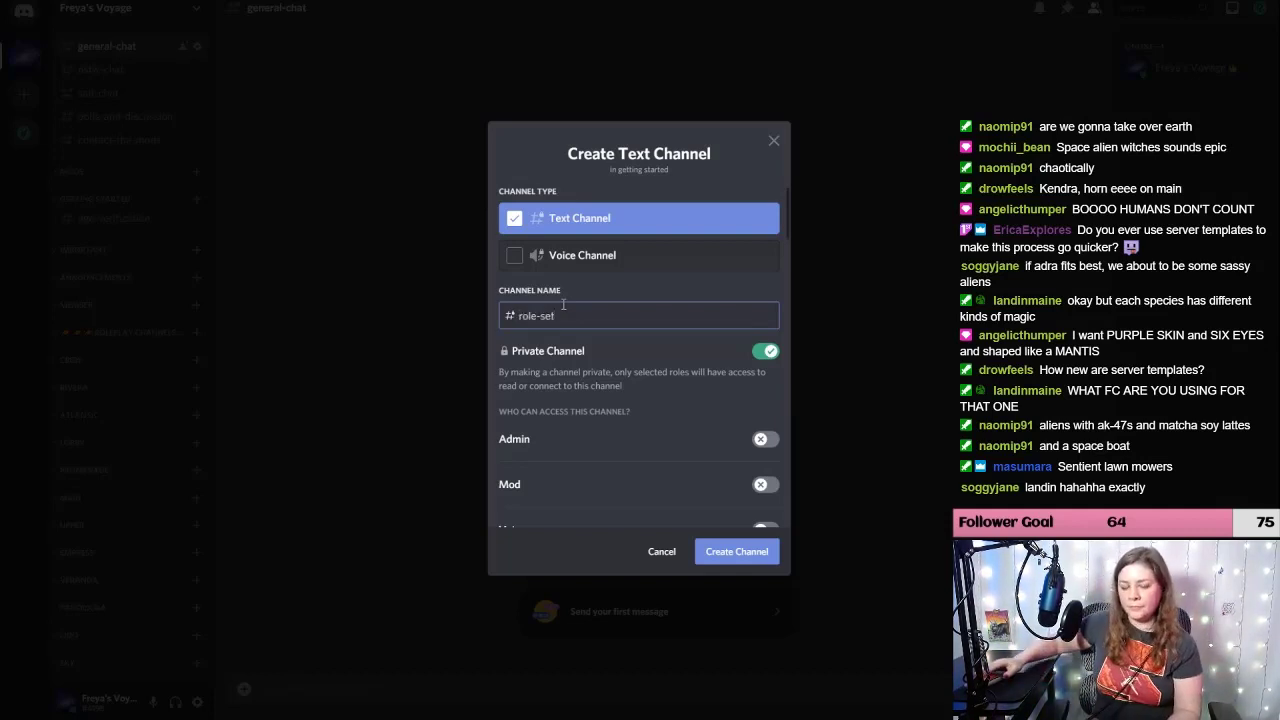
{"action": "left_click", "coordinate": [731, 558]}
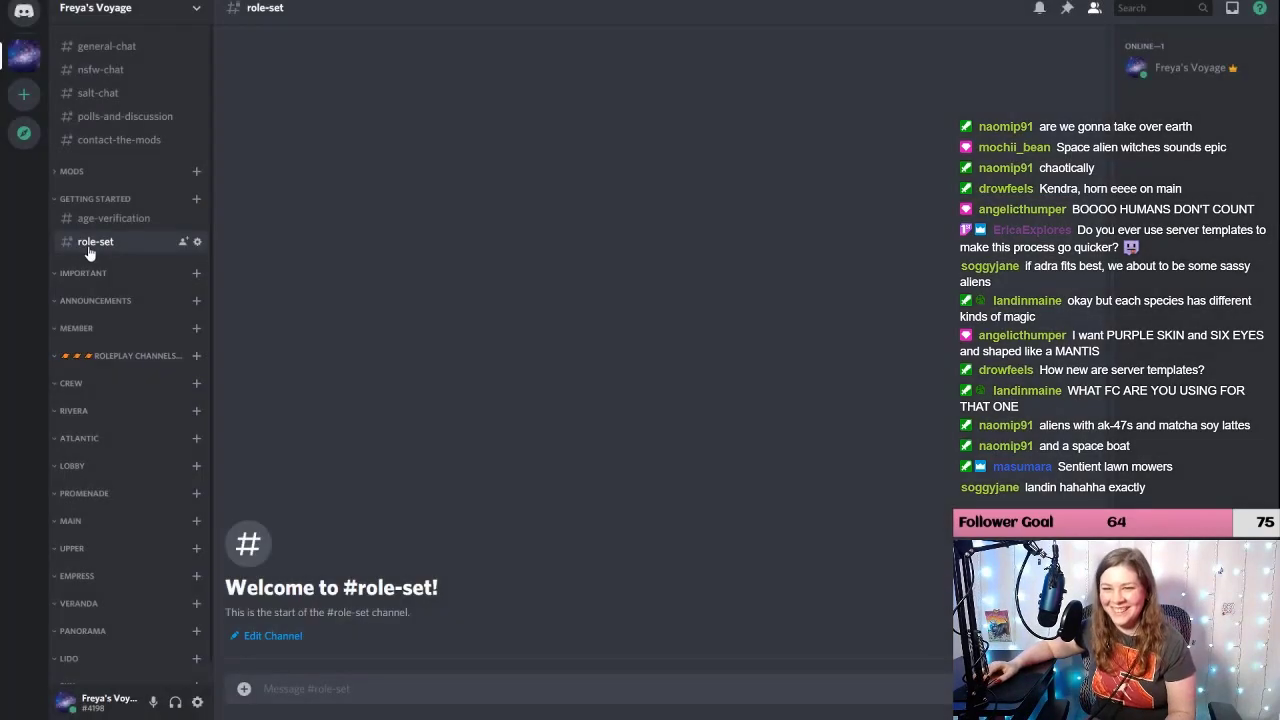
{"action": "left_click_drag", "start_coordinate": [88, 253], "coordinate": [90, 210]}
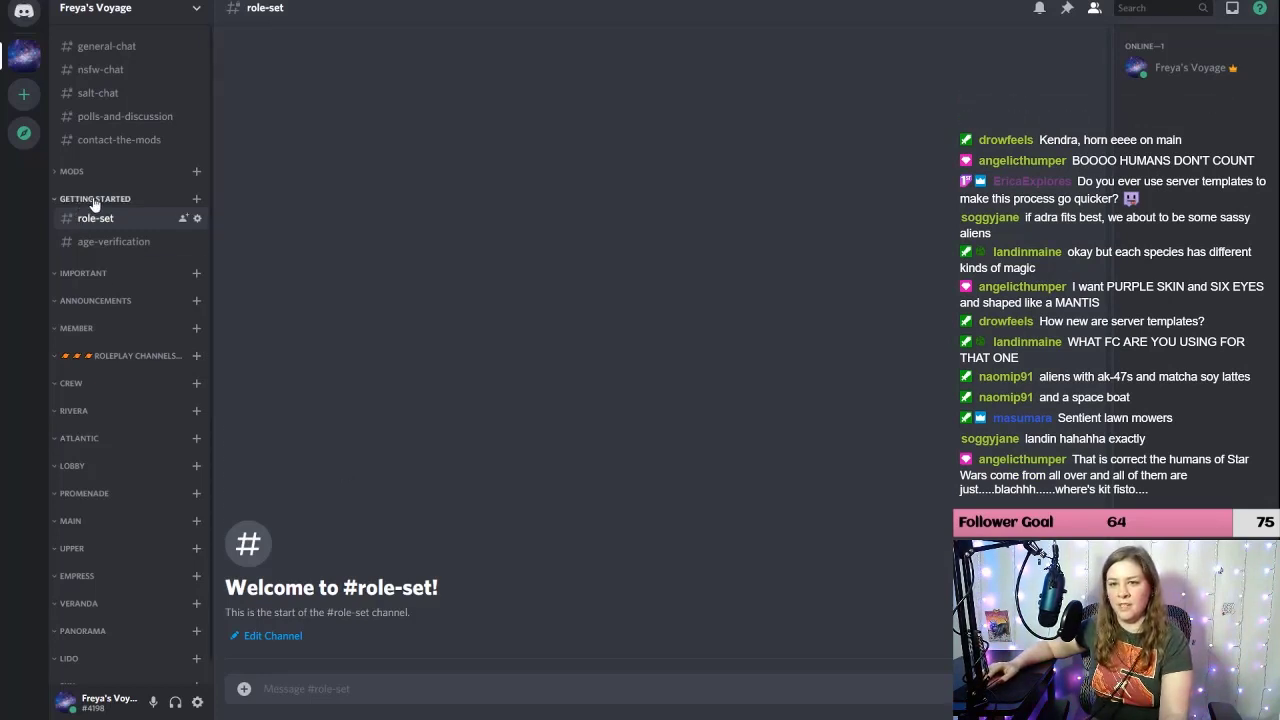
Step: Create a private text channel named triggers-and-squicks in Getting Started with access for the Verified role, and move it above role-set
{"action": "left_click", "coordinate": [196, 198]}
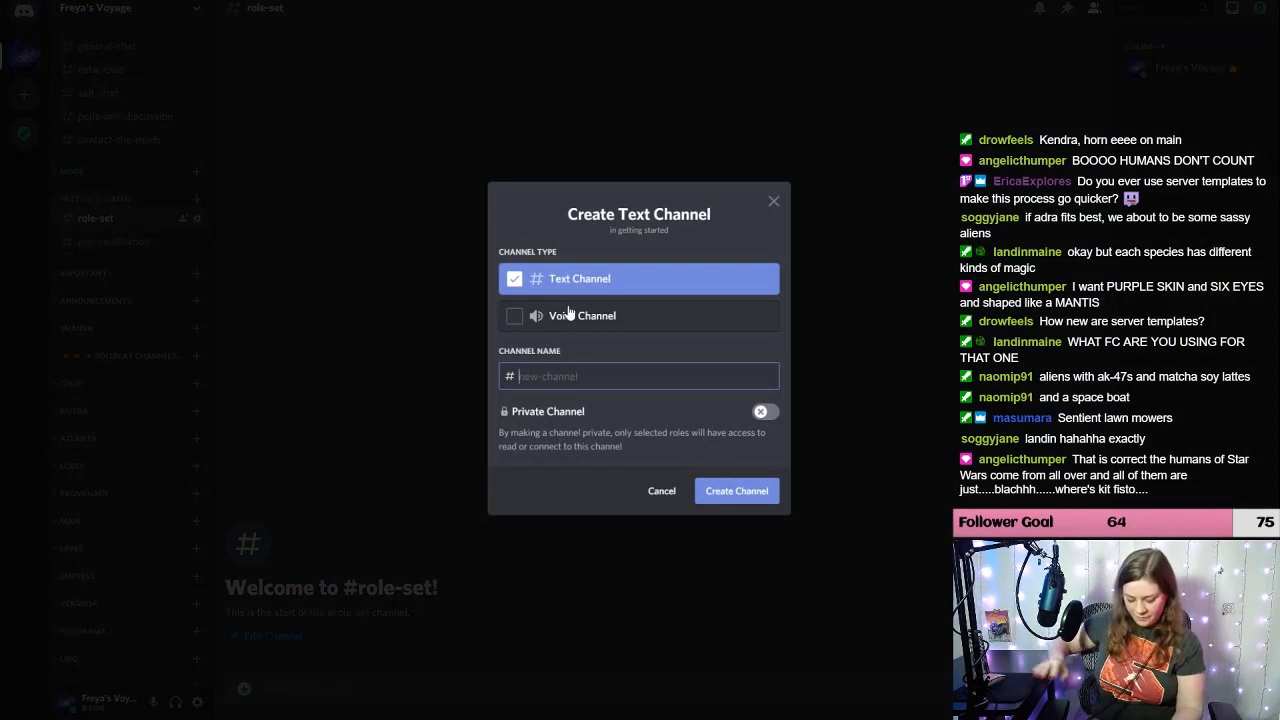
{"action": "type", "text": "trigg"}
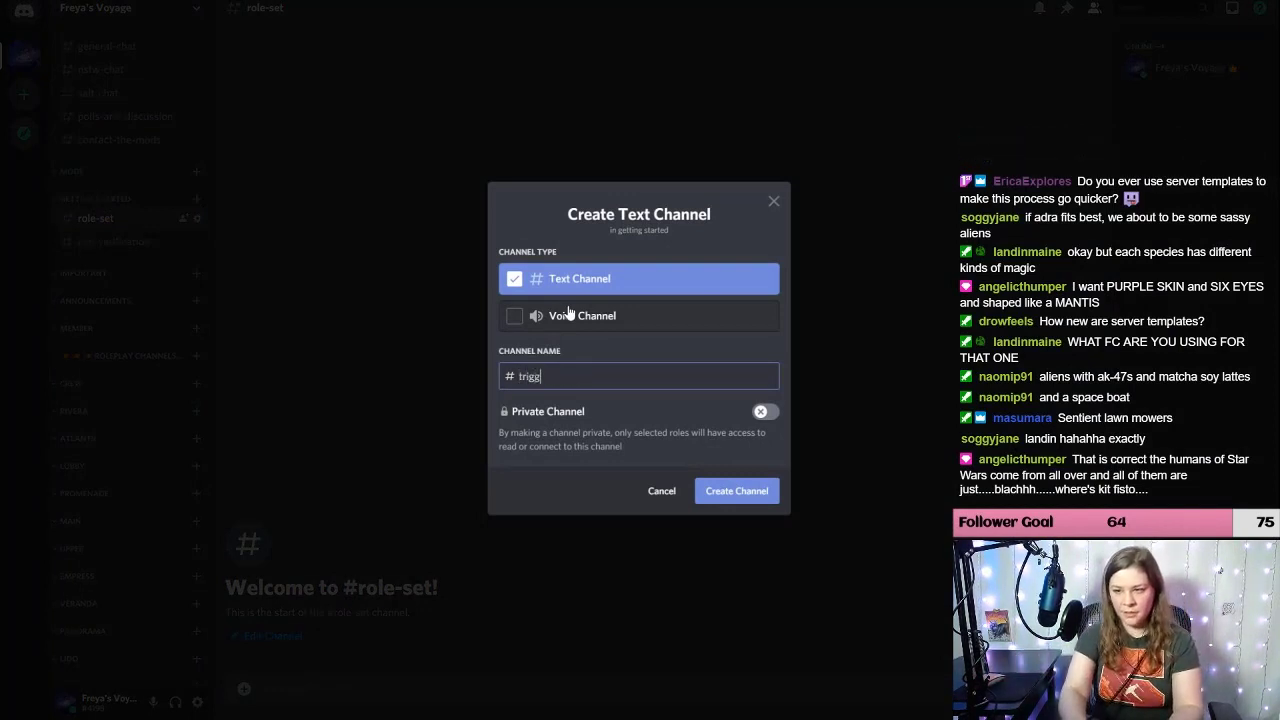
{"action": "type", "text": "ers-and-squicks"}
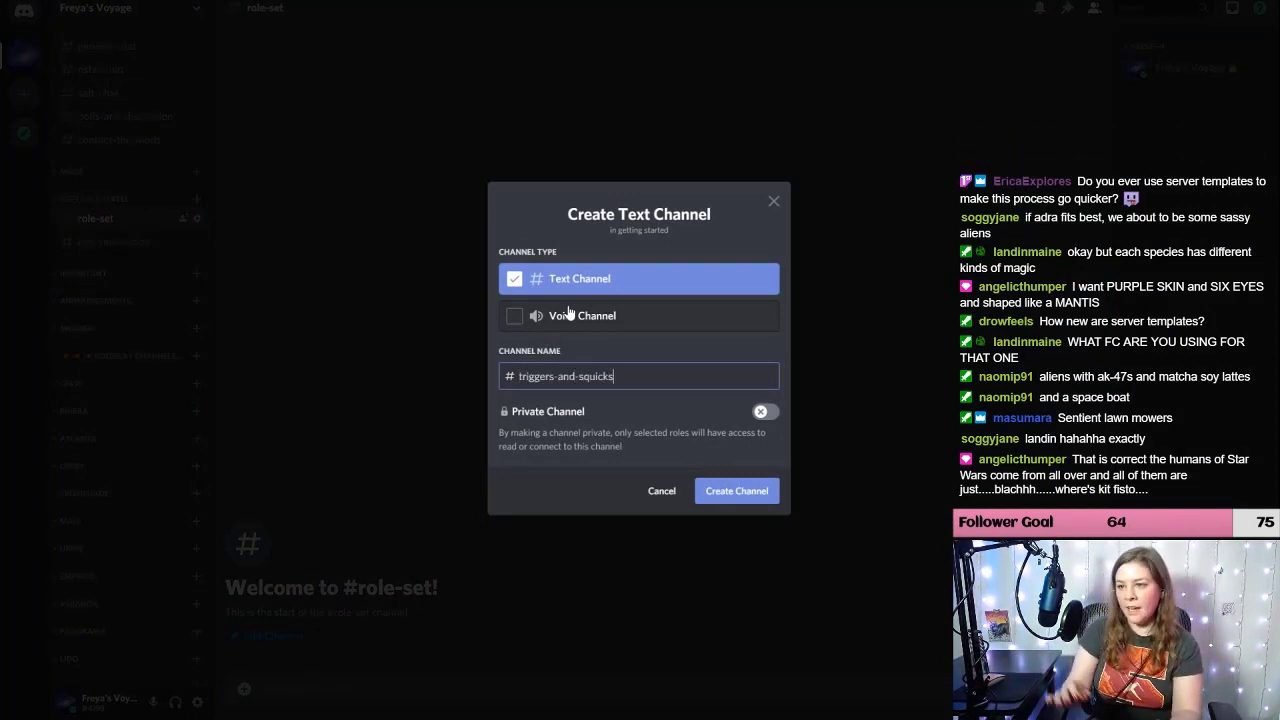
{"action": "left_click", "coordinate": [768, 414]}
{"action": "scroll", "coordinate": [726, 369], "scroll_direction": "down", "scroll_amount": 4}
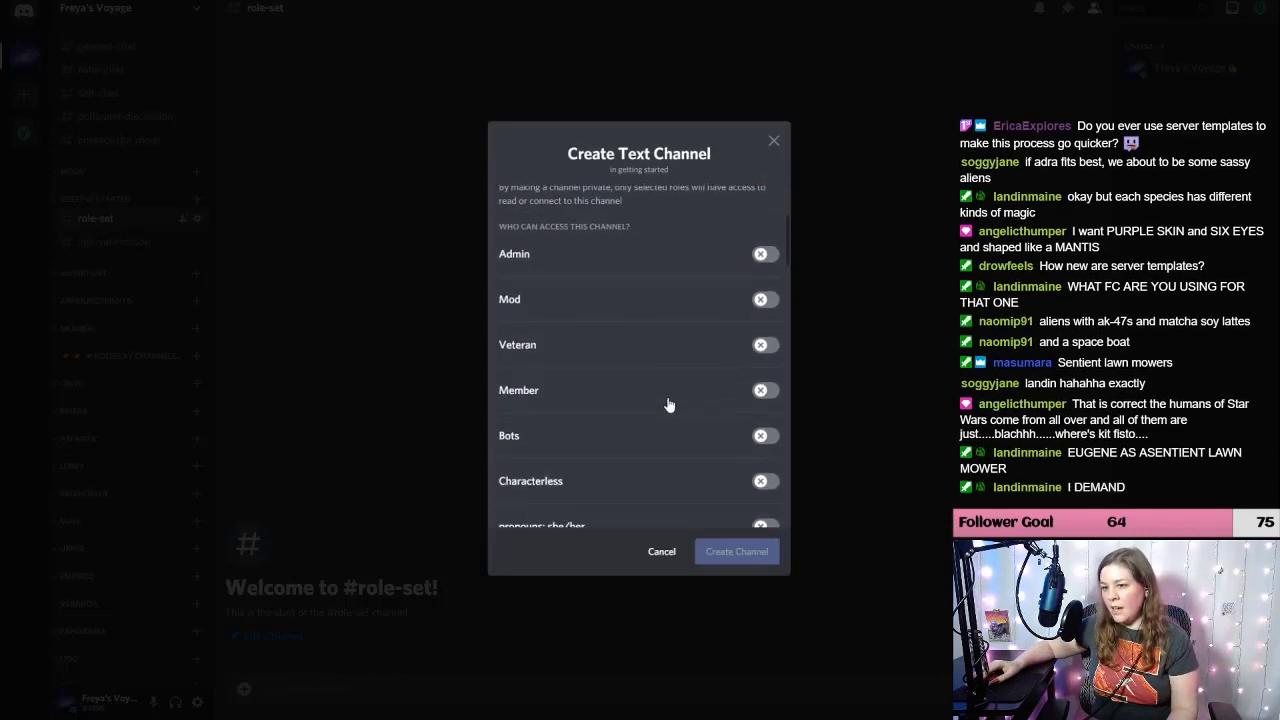
{"action": "scroll", "coordinate": [669, 404], "scroll_direction": "down", "scroll_amount": 15}
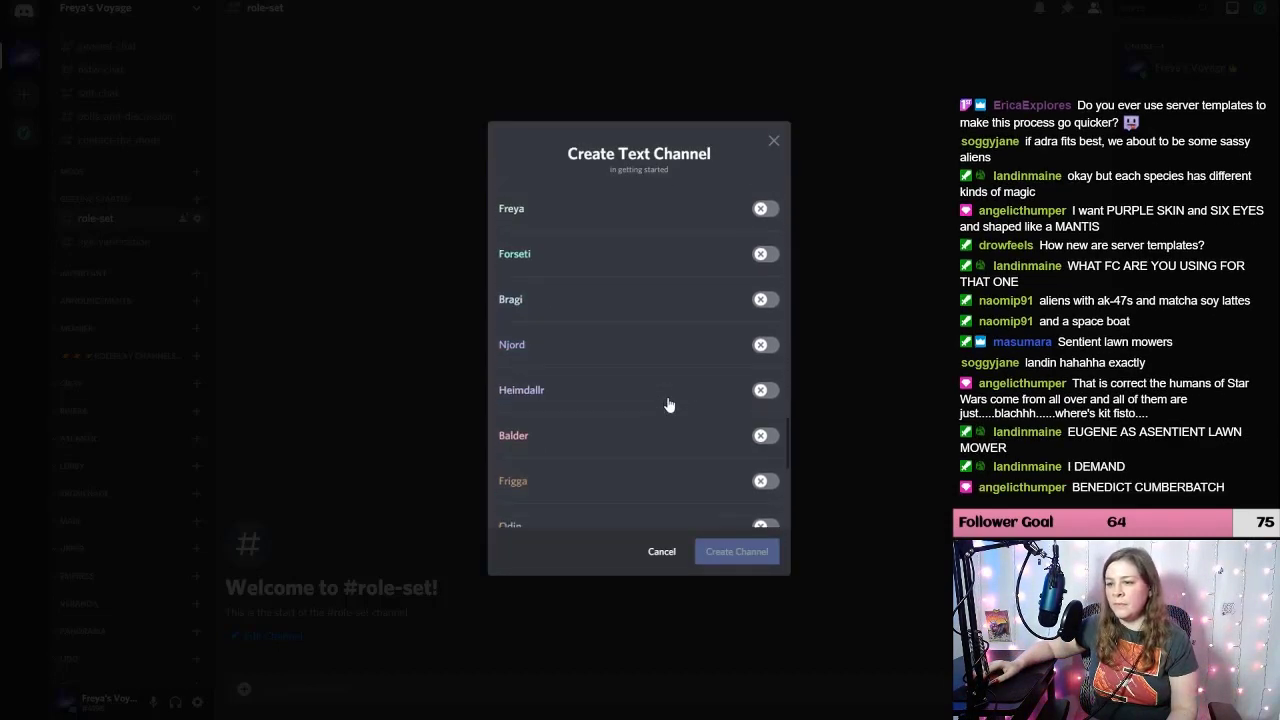
{"action": "scroll", "coordinate": [669, 404], "scroll_direction": "down", "scroll_amount": 5}
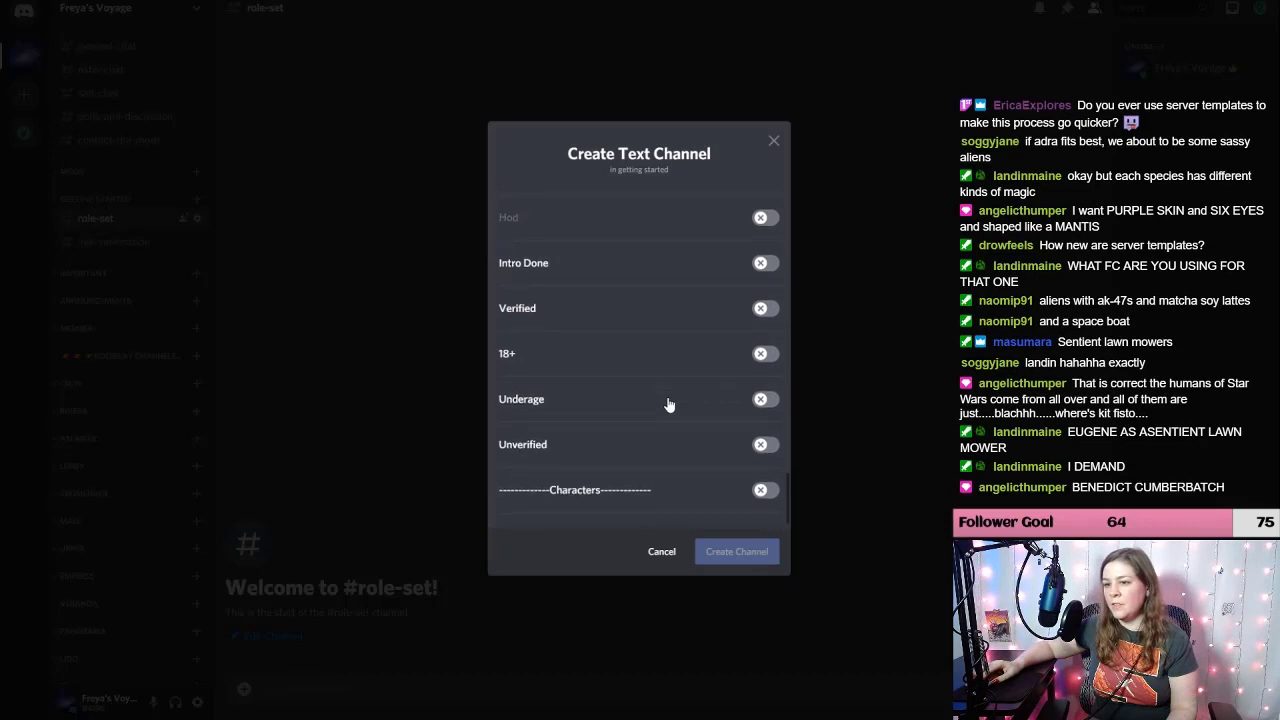
{"action": "left_click", "coordinate": [765, 309]}
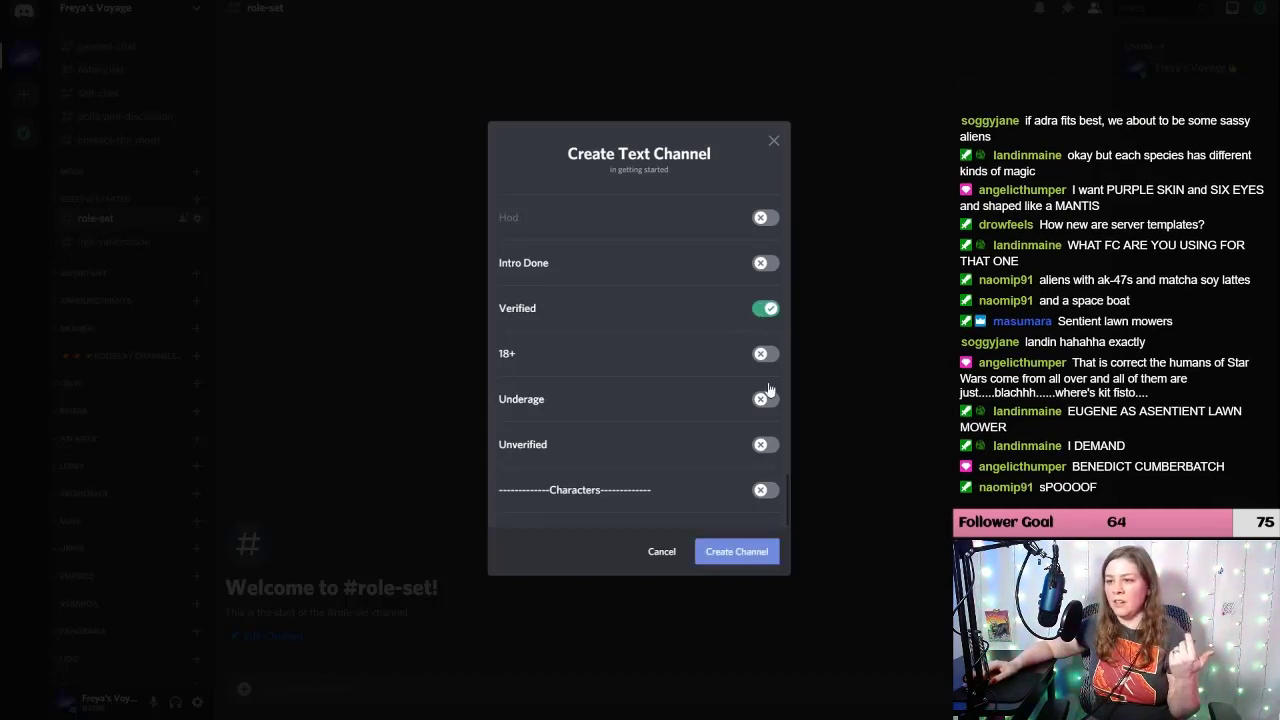
{"action": "left_click", "coordinate": [737, 552]}
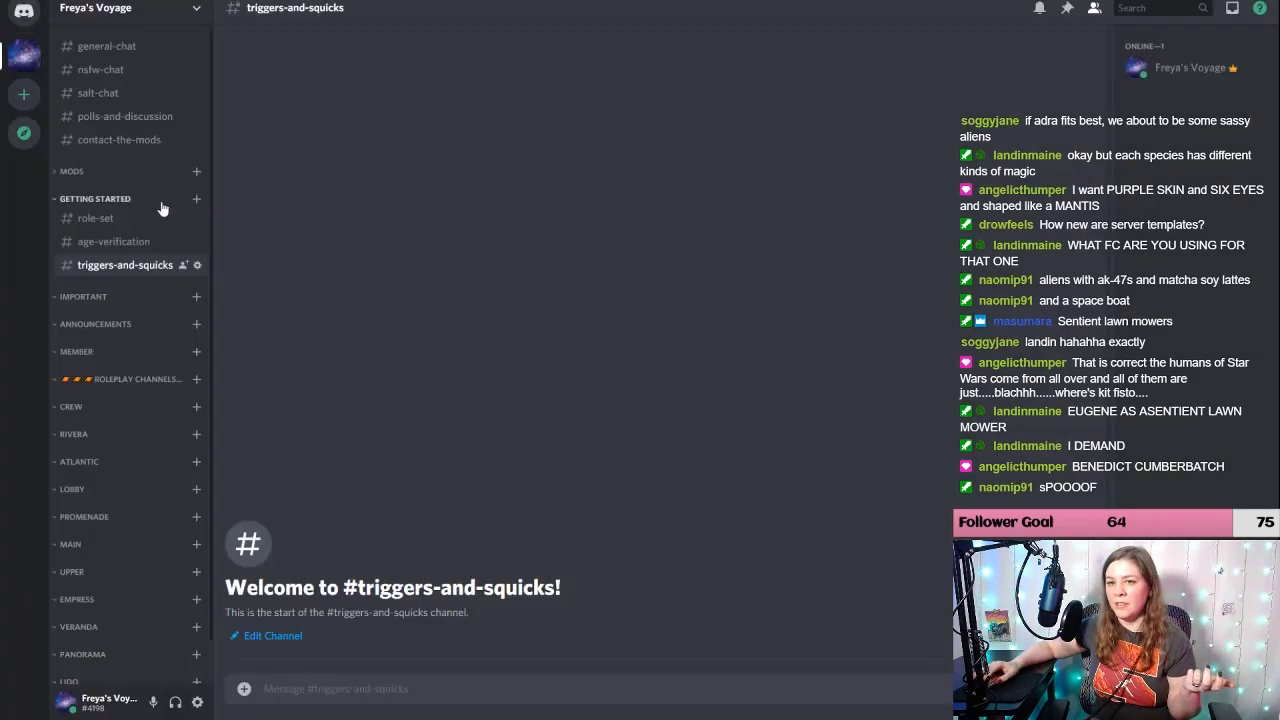
{"action": "left_click_drag", "start_coordinate": [124, 270], "coordinate": [115, 210]}
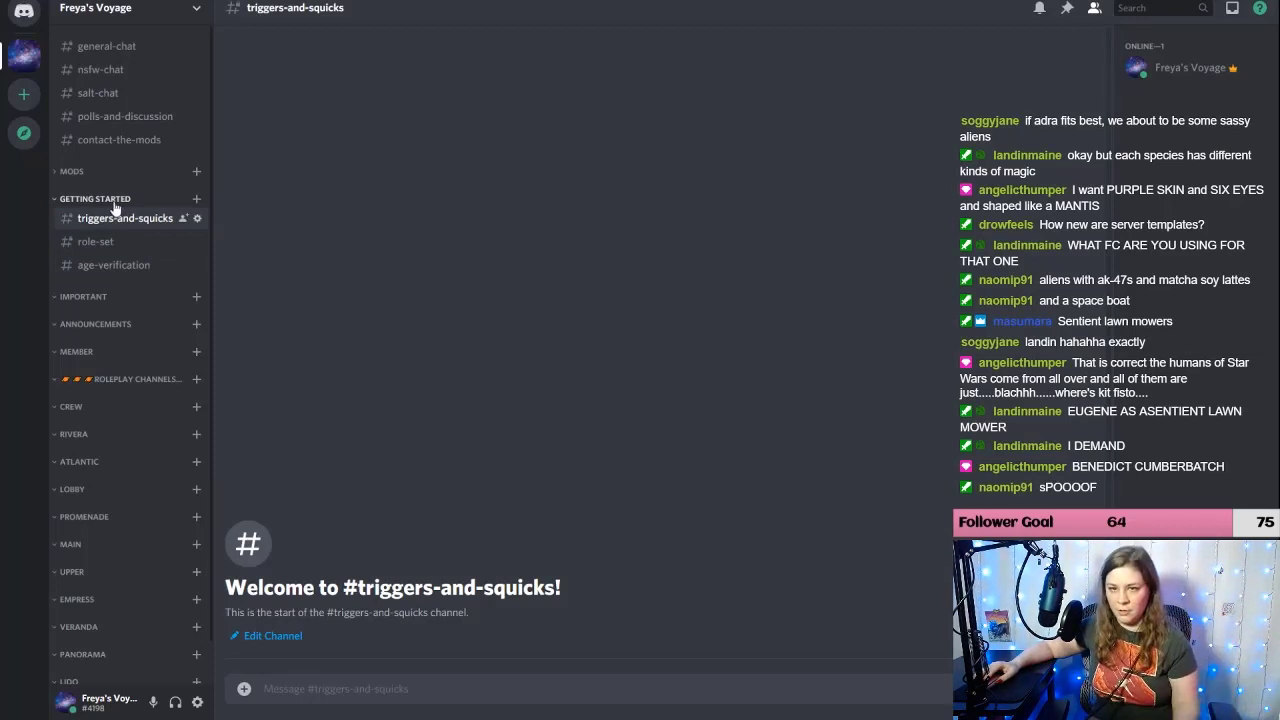
{"action": "right_click", "coordinate": [113, 205]}
{"action": "left_click", "coordinate": [95, 203]}
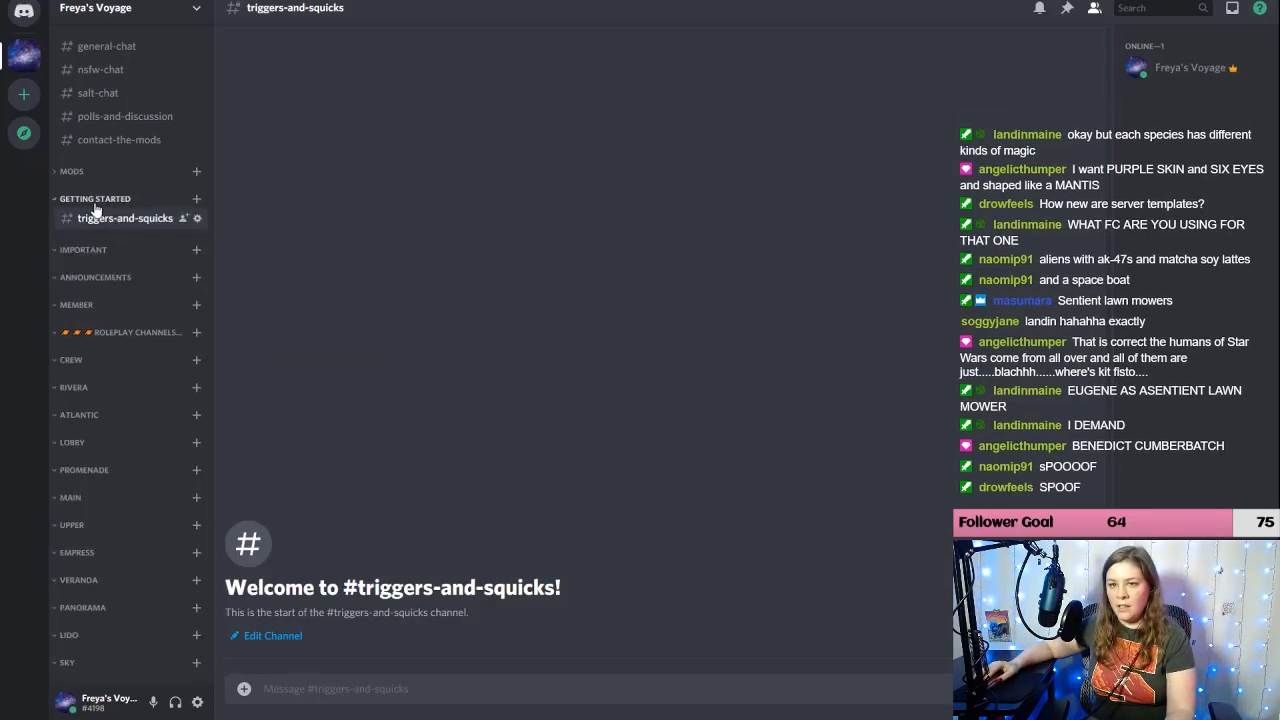
{"action": "left_click", "coordinate": [150, 205]}
Step: Create a private text channel named introductions in Getting Started with access for the Verified role, and move it above triggers-and-squicks
{"action": "left_click", "coordinate": [196, 198]}
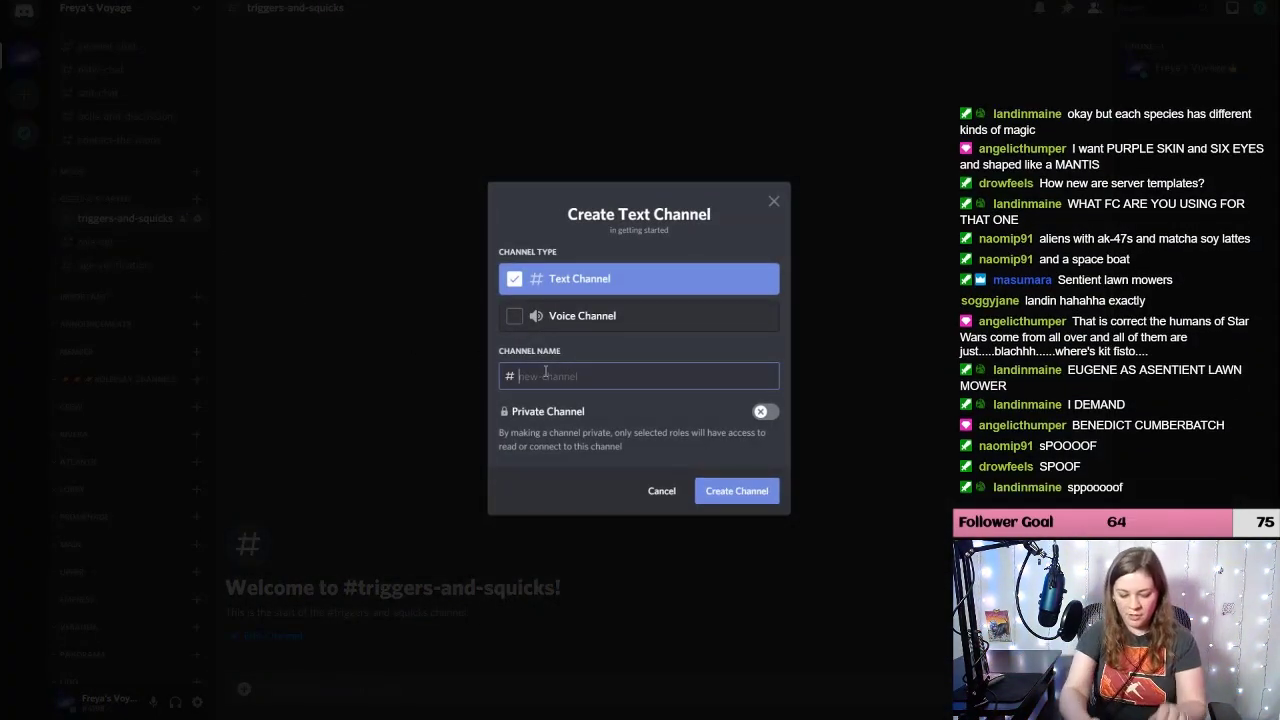
{"action": "type", "text": "introductions"}
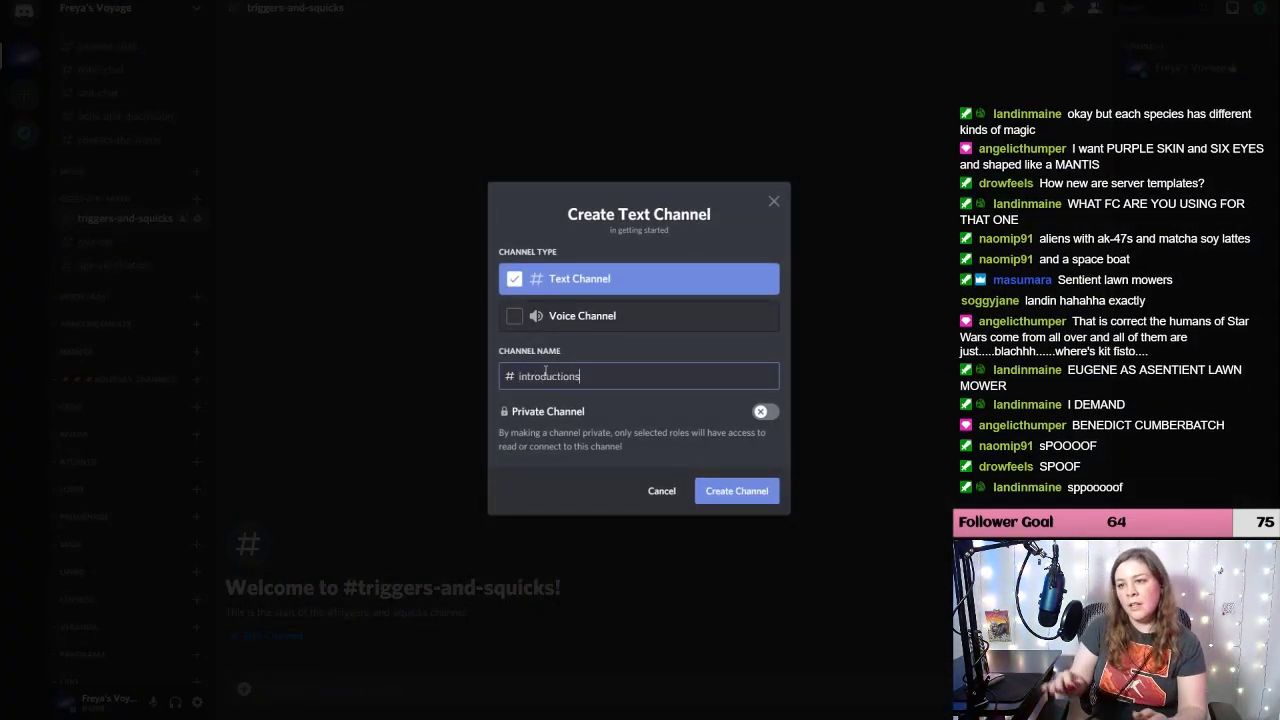
{"action": "left_click", "coordinate": [766, 411]}
{"action": "scroll", "coordinate": [714, 416], "scroll_direction": "down", "scroll_amount": 15}
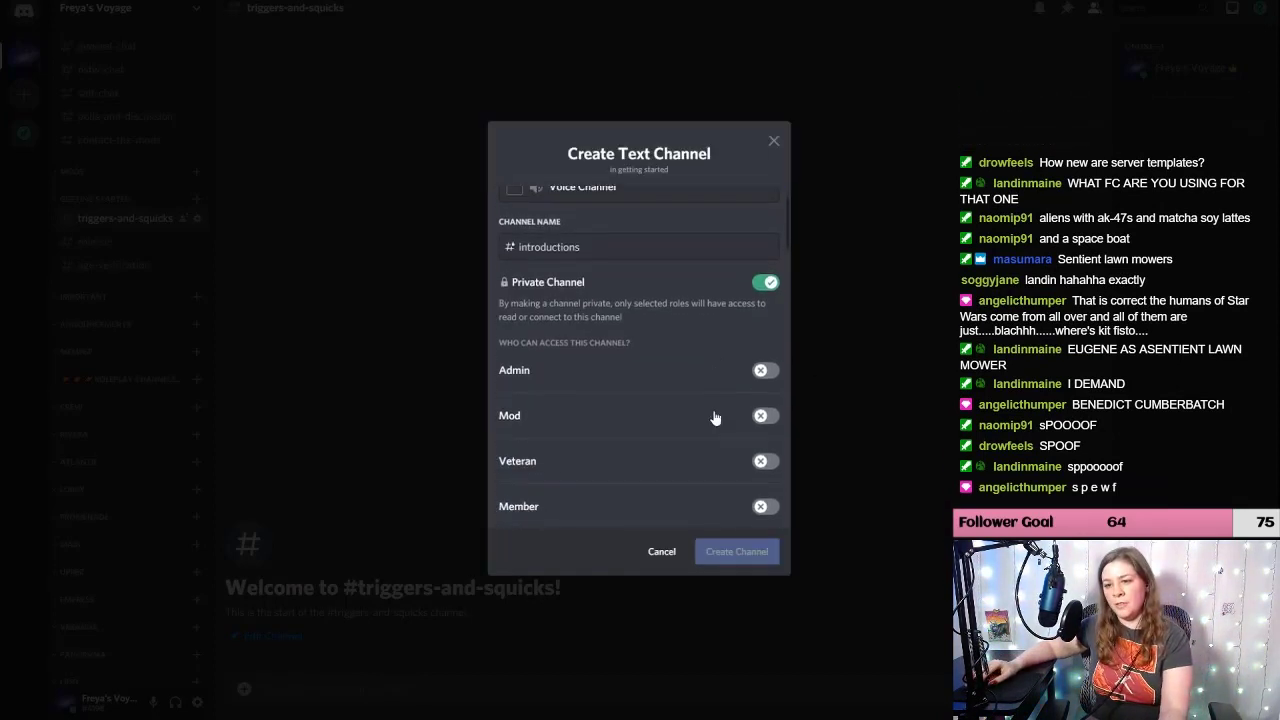
{"action": "scroll", "coordinate": [712, 416], "scroll_direction": "down", "scroll_amount": 3}
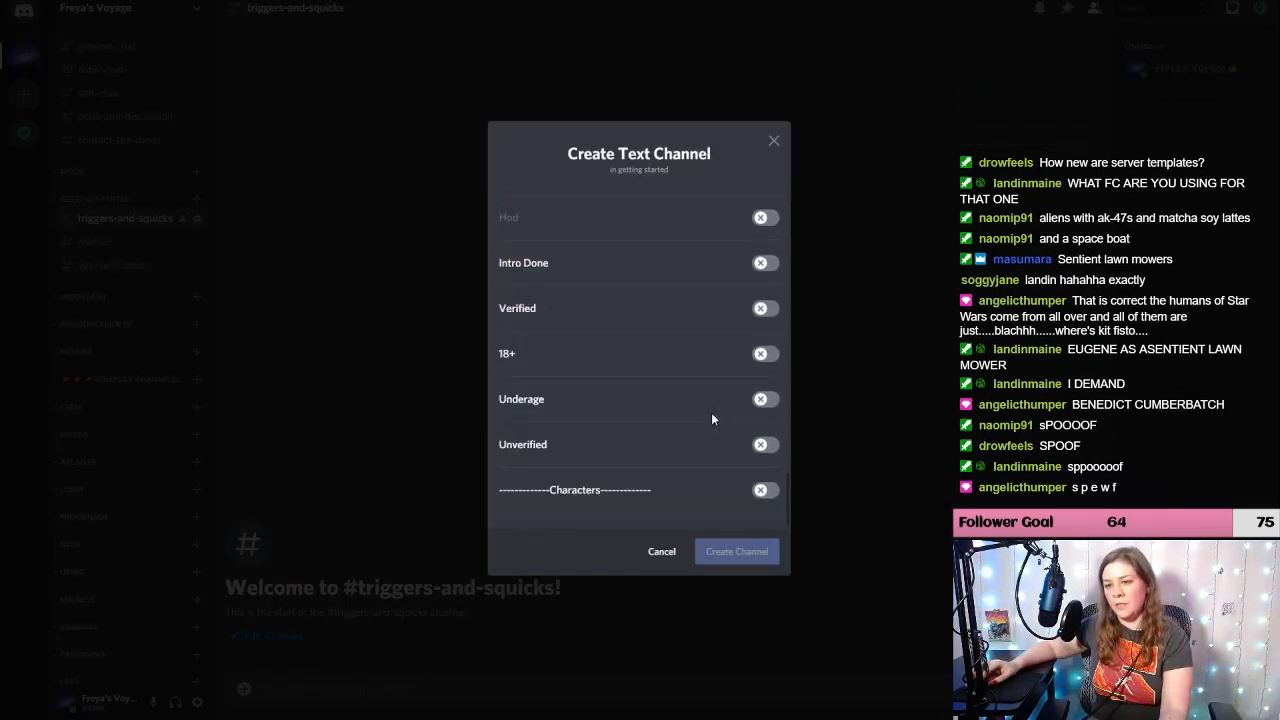
{"action": "left_click", "coordinate": [765, 309]}
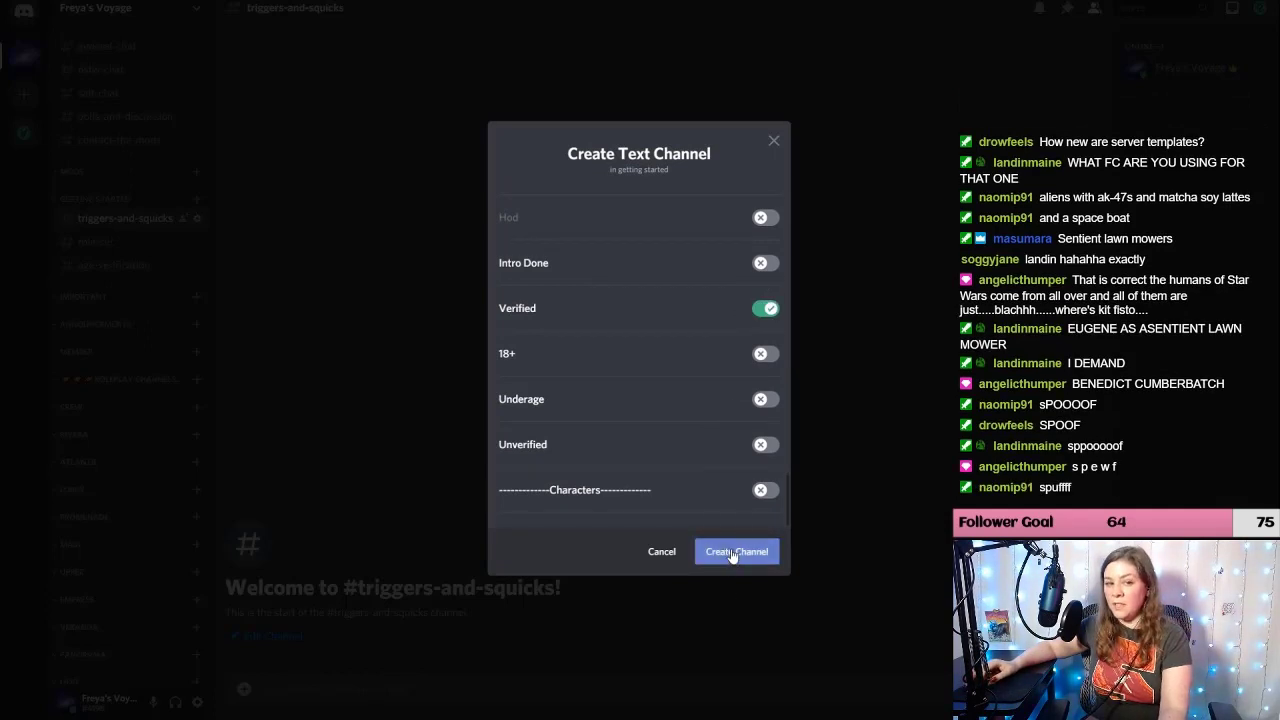
{"action": "left_click", "coordinate": [731, 552]}
{"action": "left_click_drag", "start_coordinate": [100, 288], "coordinate": [112, 212]}
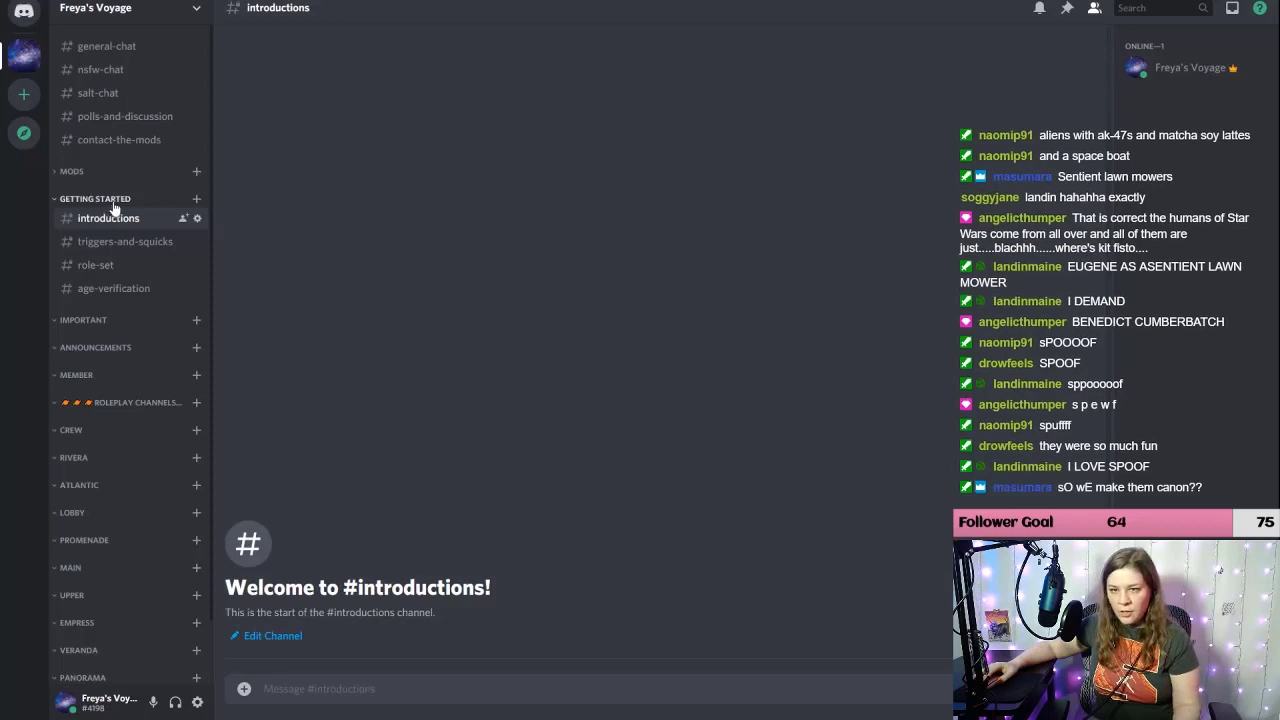
Step: Create a private text channel named rules in Getting Started with access for the Verified role, and move it above introductions
{"action": "left_click", "coordinate": [196, 199]}
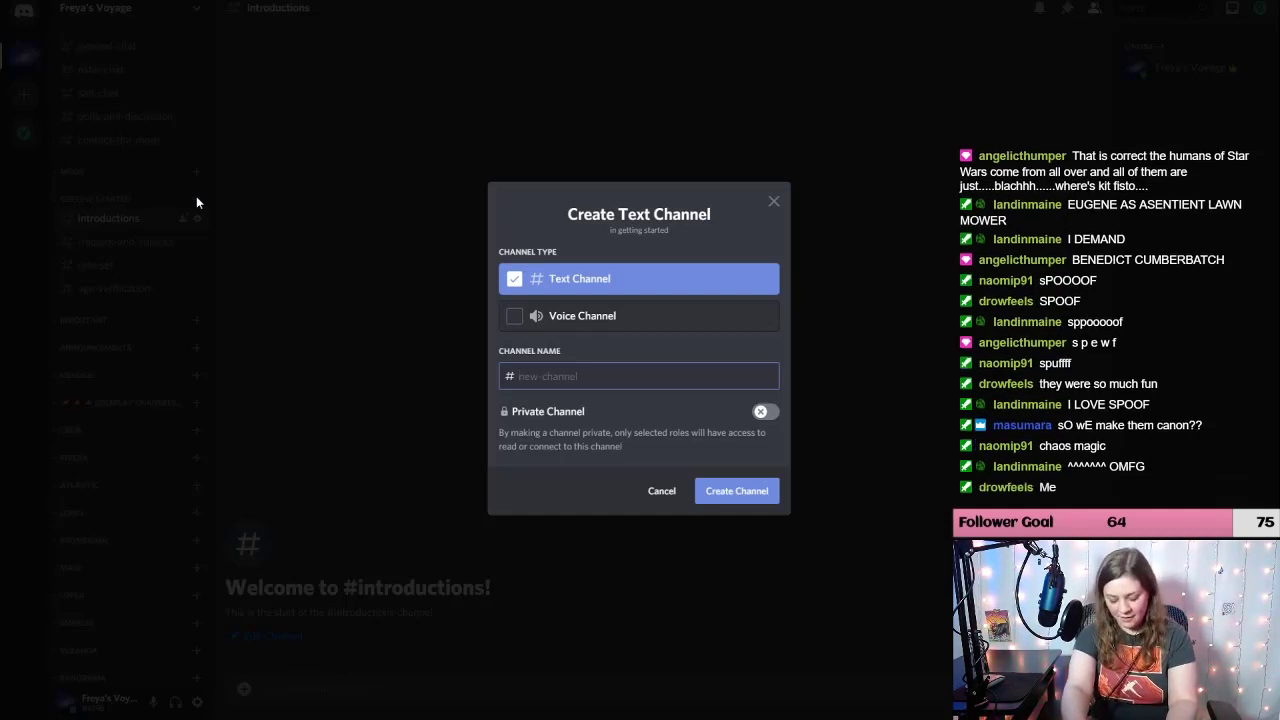
{"action": "type", "text": "rules"}
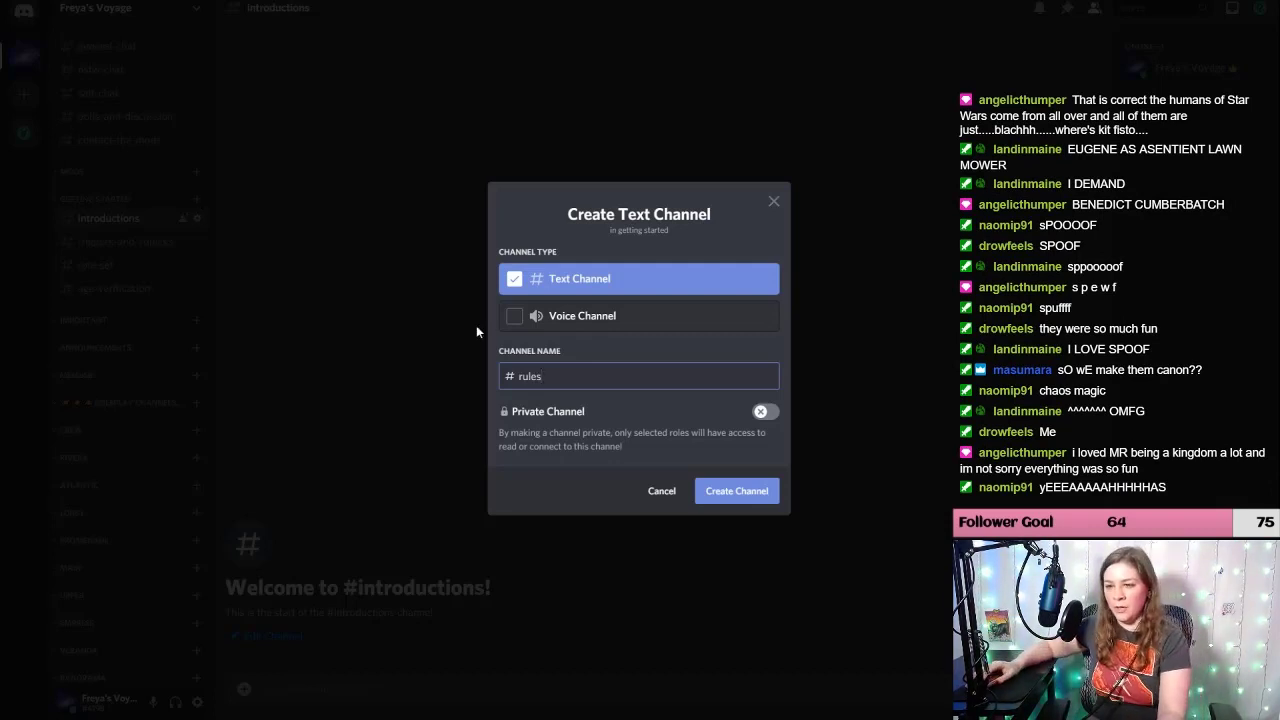
{"action": "left_click", "coordinate": [763, 412]}
{"action": "scroll", "coordinate": [713, 403], "scroll_direction": "down", "scroll_amount": 15}
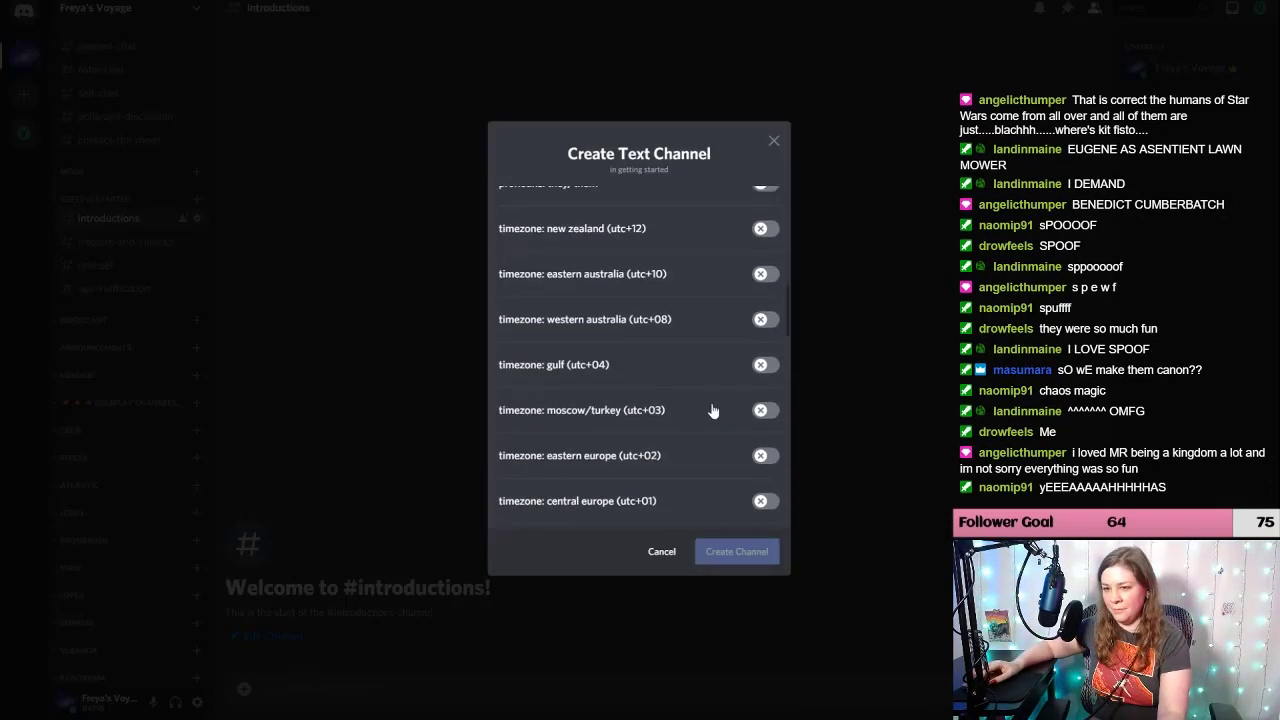
{"action": "scroll", "coordinate": [713, 408], "scroll_direction": "down", "scroll_amount": 5}
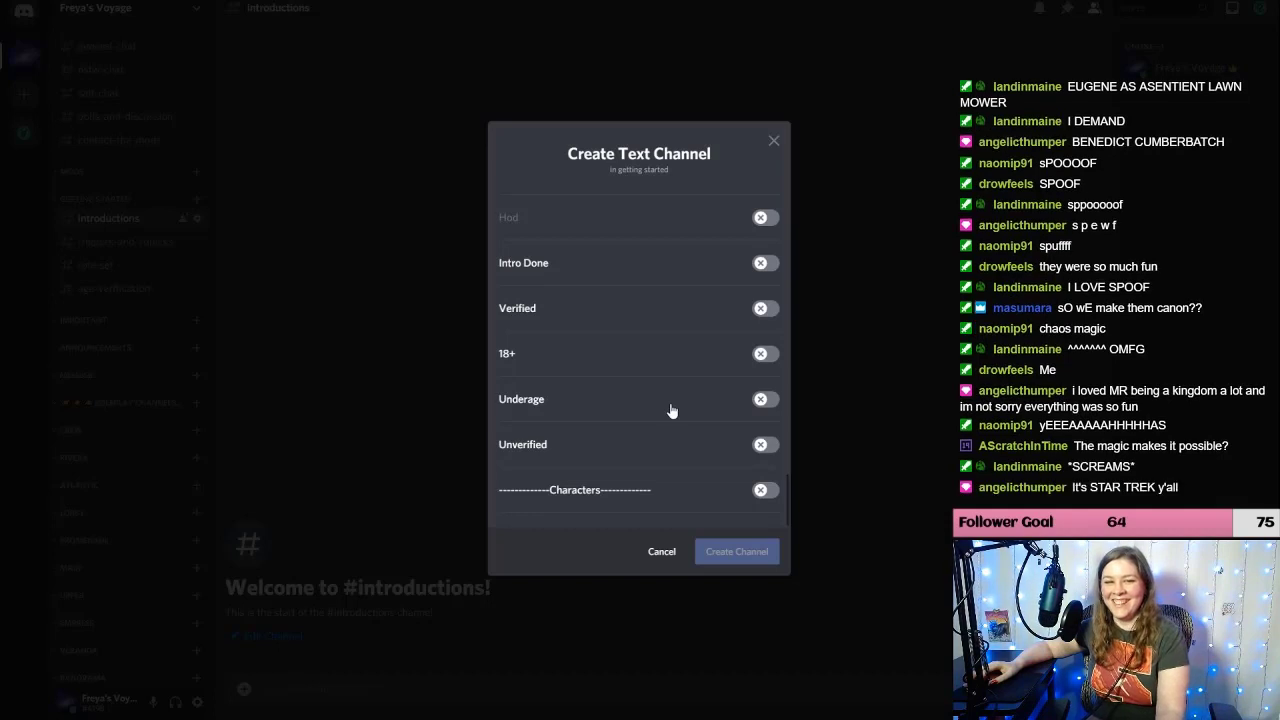
{"action": "left_click", "coordinate": [762, 309]}
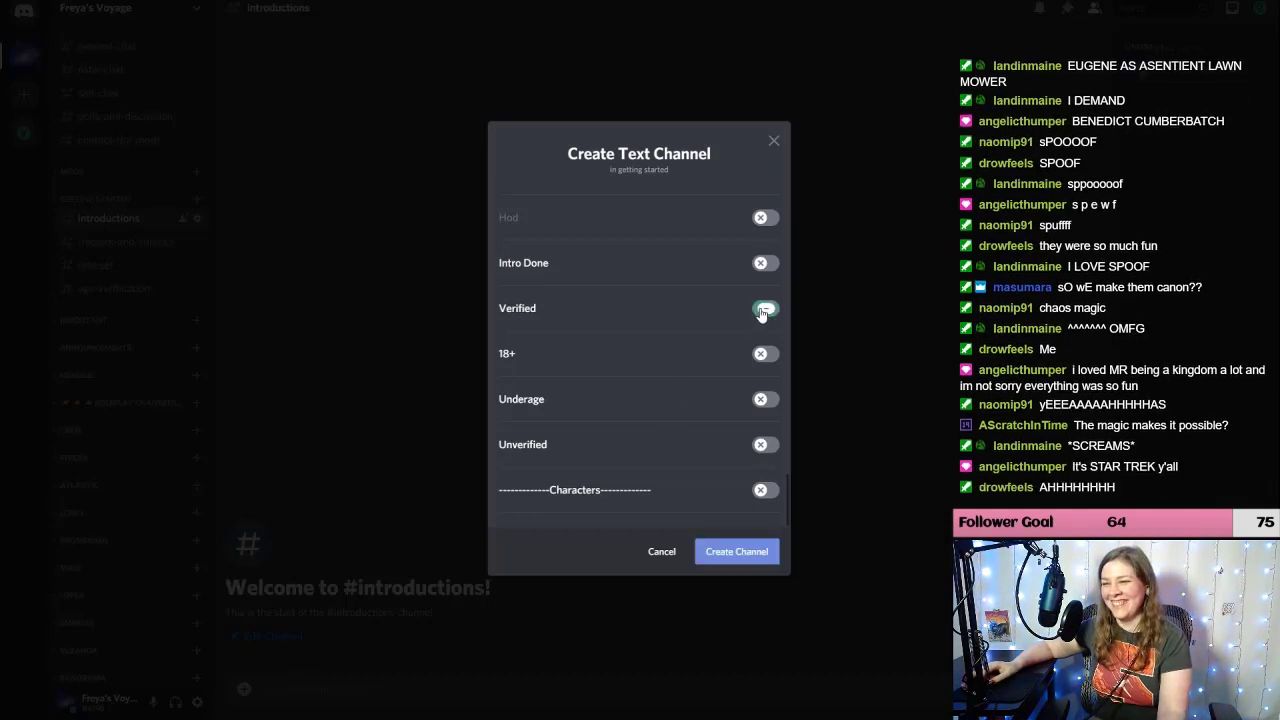
{"action": "left_click", "coordinate": [770, 552]}
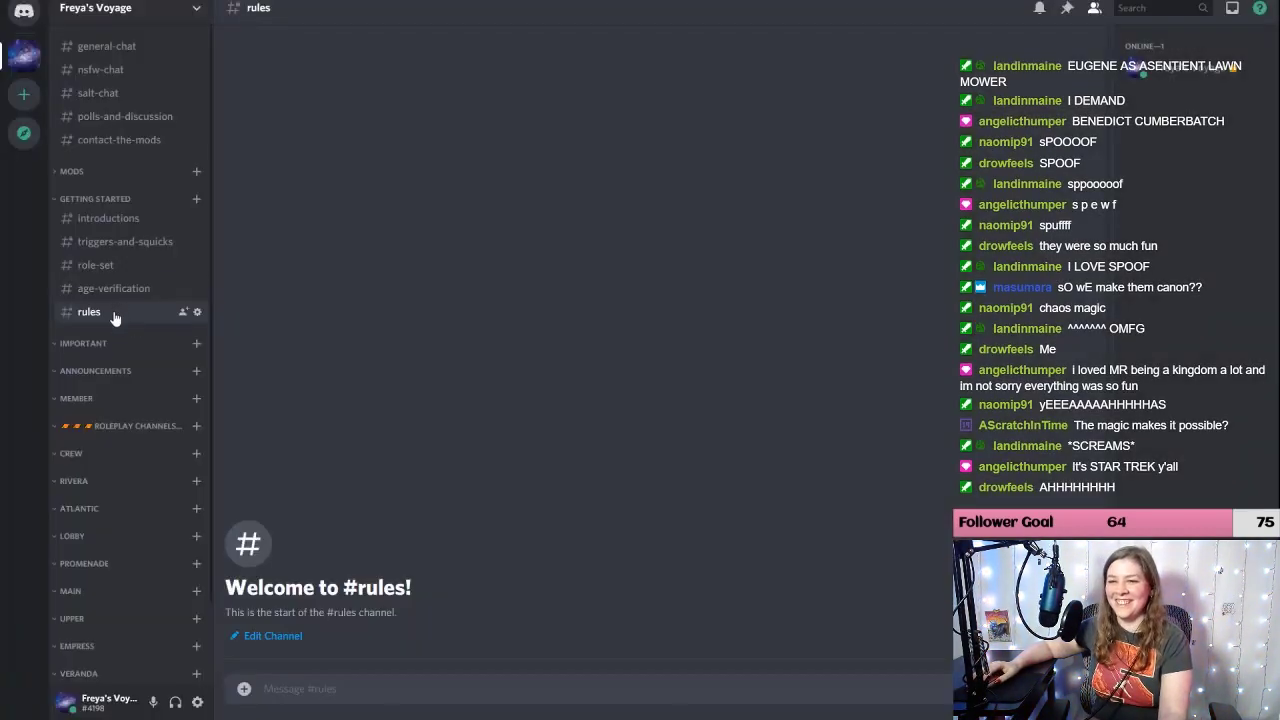
{"action": "left_click_drag", "start_coordinate": [113, 317], "coordinate": [111, 212]}
{"action": "left_click", "coordinate": [115, 200]}
{"action": "left_click", "coordinate": [115, 200]}
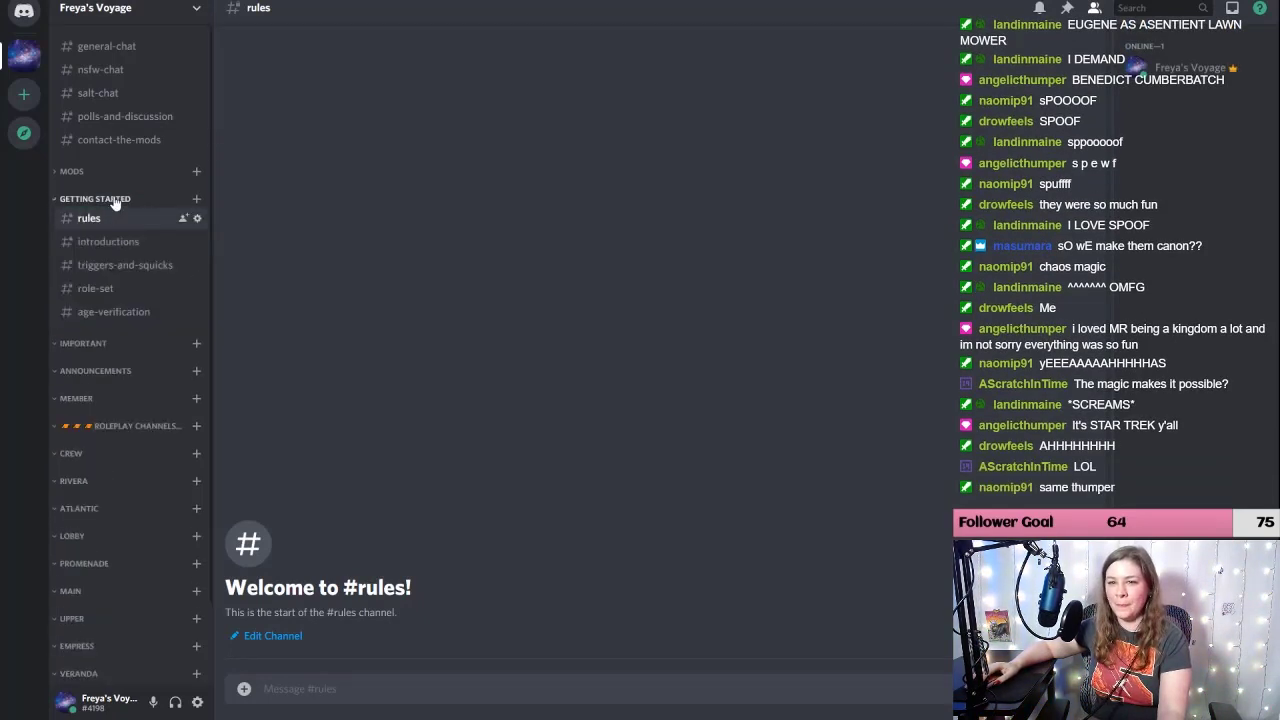
{"action": "right_click", "coordinate": [113, 198]}
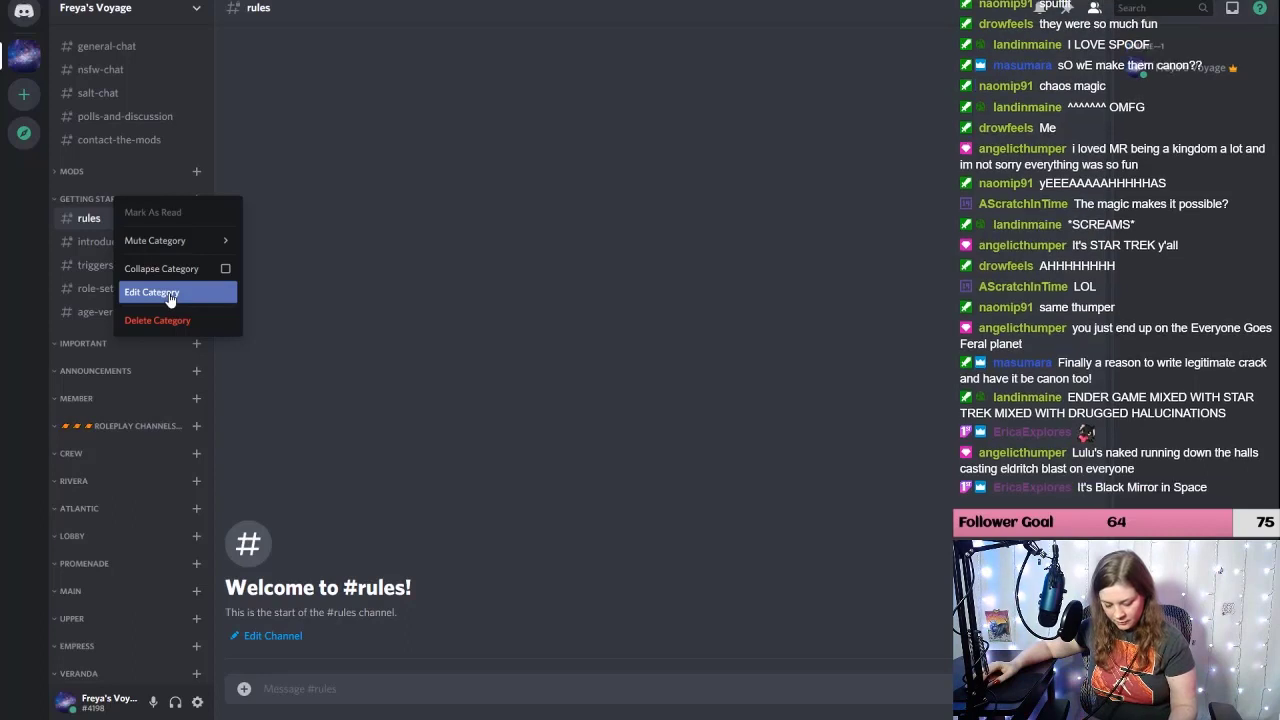
{"action": "left_click", "coordinate": [91, 200]}
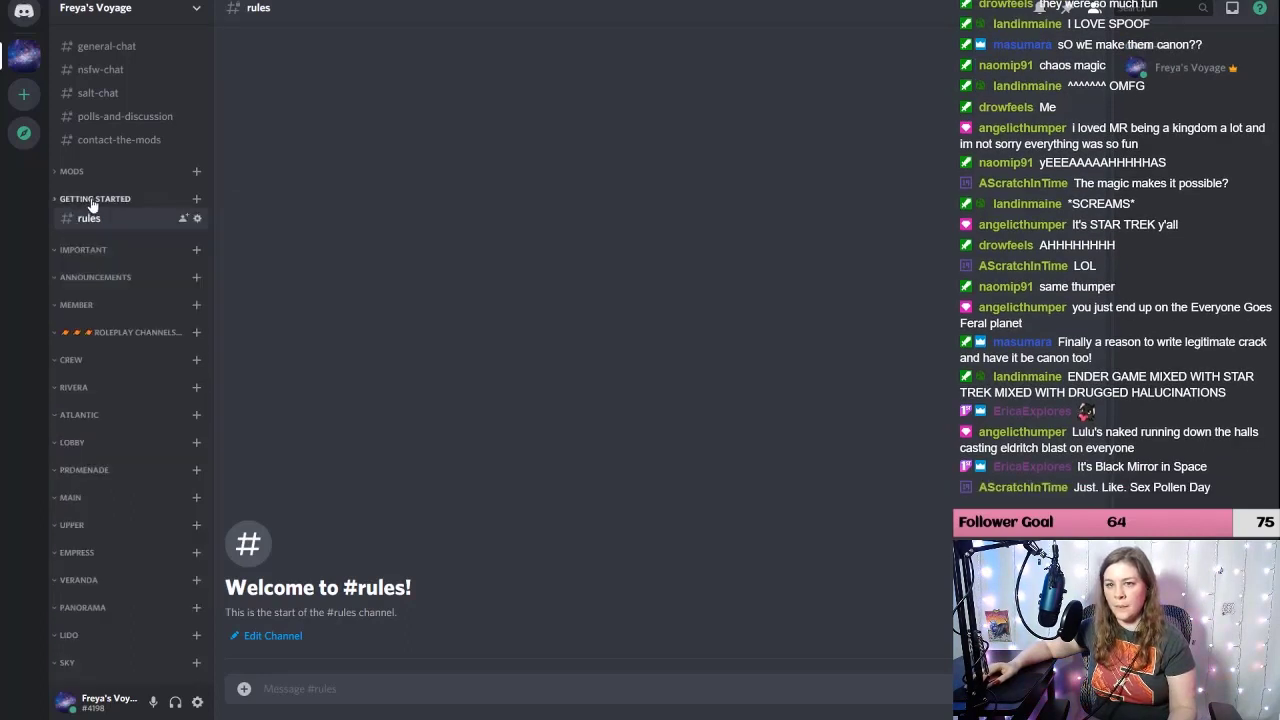
{"action": "left_click", "coordinate": [91, 200]}
{"action": "right_click", "coordinate": [91, 199]}
{"action": "mouse_move", "coordinate": [120, 240]}
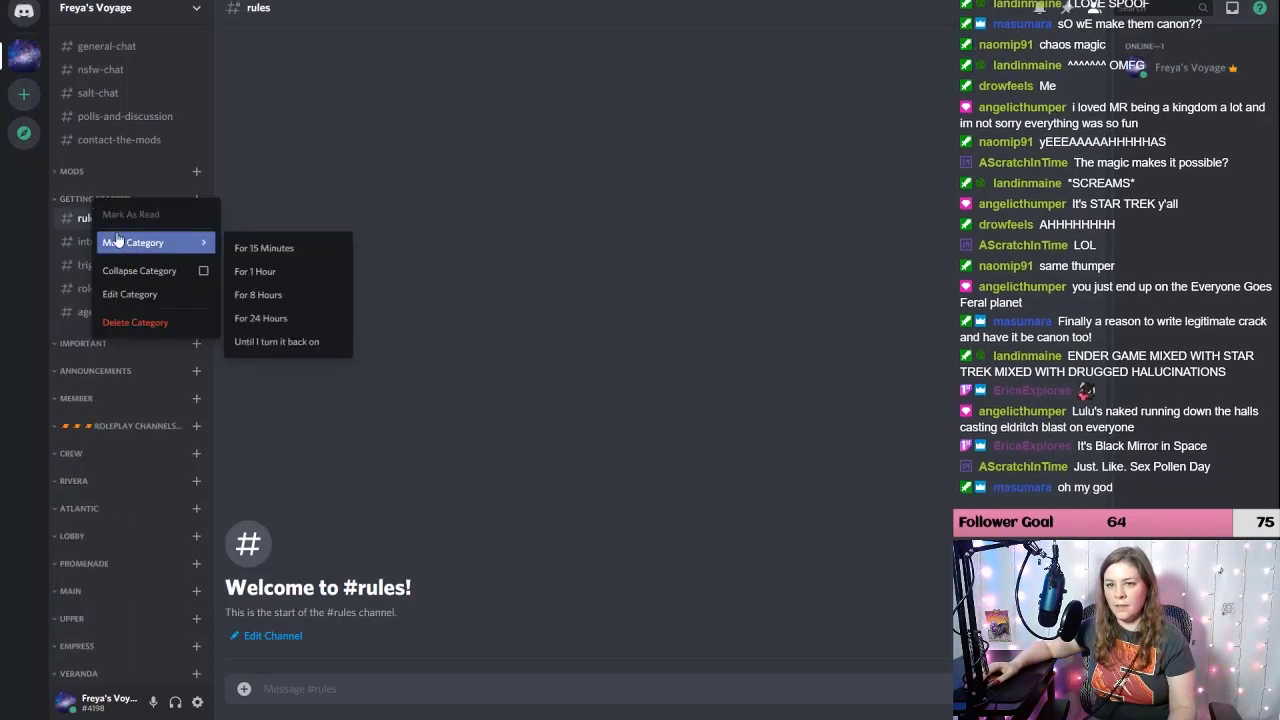
{"action": "left_click", "coordinate": [82, 204]}
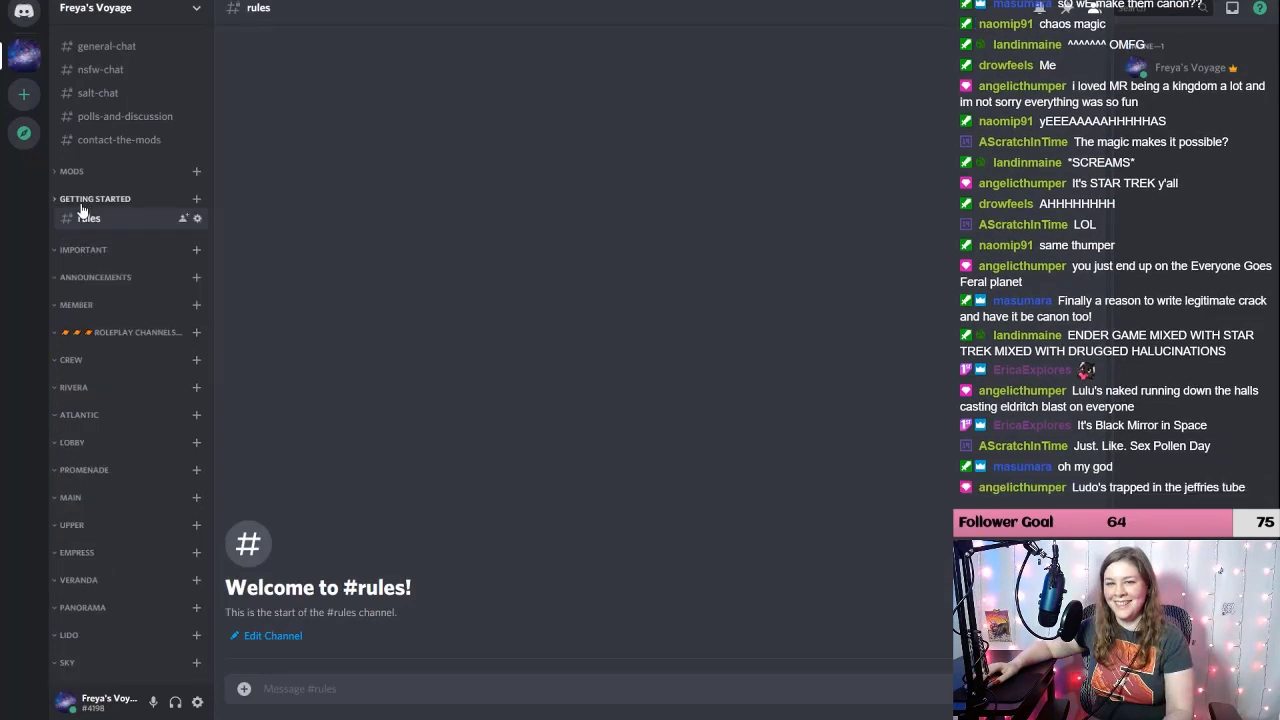
{"action": "left_click", "coordinate": [81, 205]}
Step: Create a non-private text channel named lobby in Getting Started, and move it above rules
{"action": "left_click", "coordinate": [196, 200]}
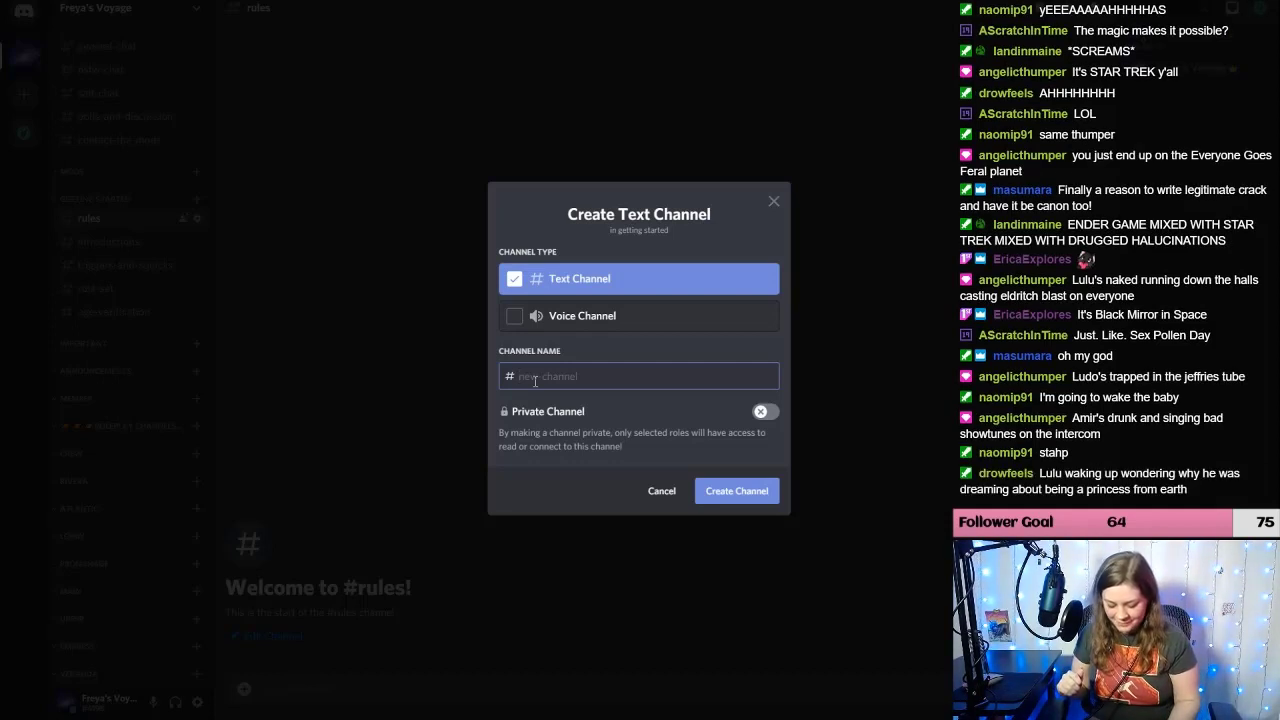
{"action": "type", "text": "lobby"}
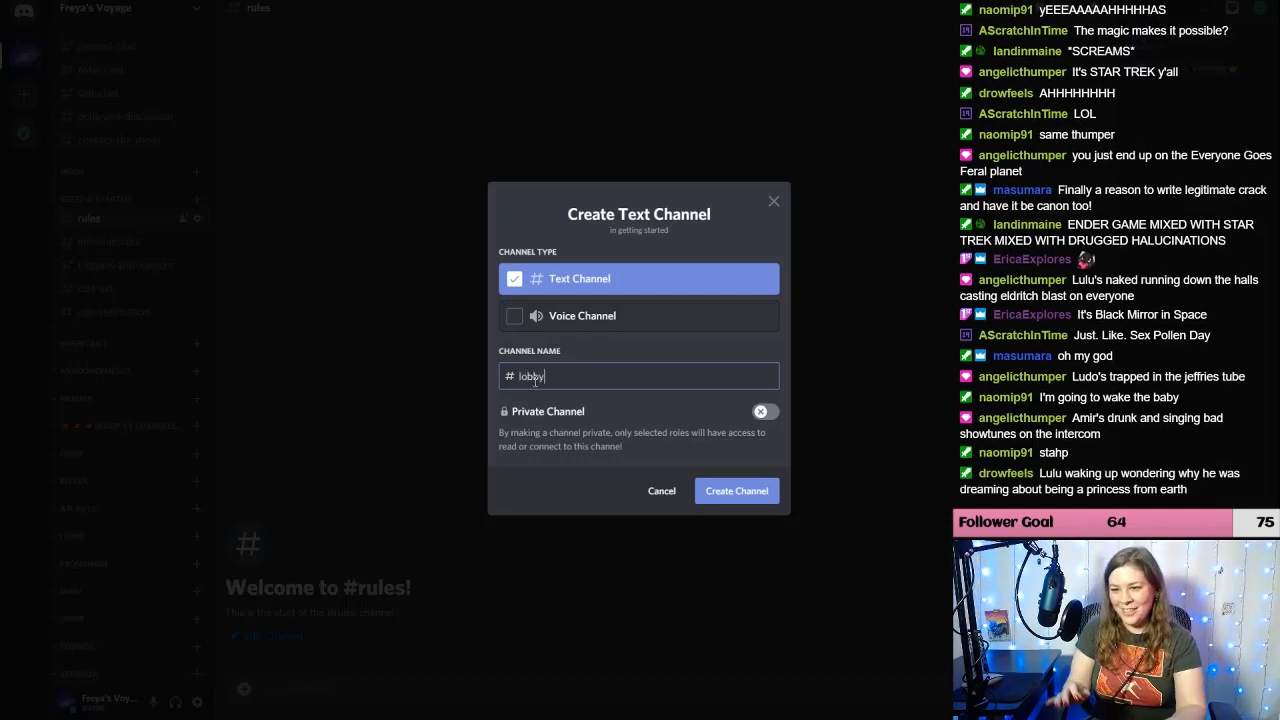
{"action": "left_click", "coordinate": [737, 491]}
{"action": "left_click_drag", "start_coordinate": [98, 334], "coordinate": [97, 226]}
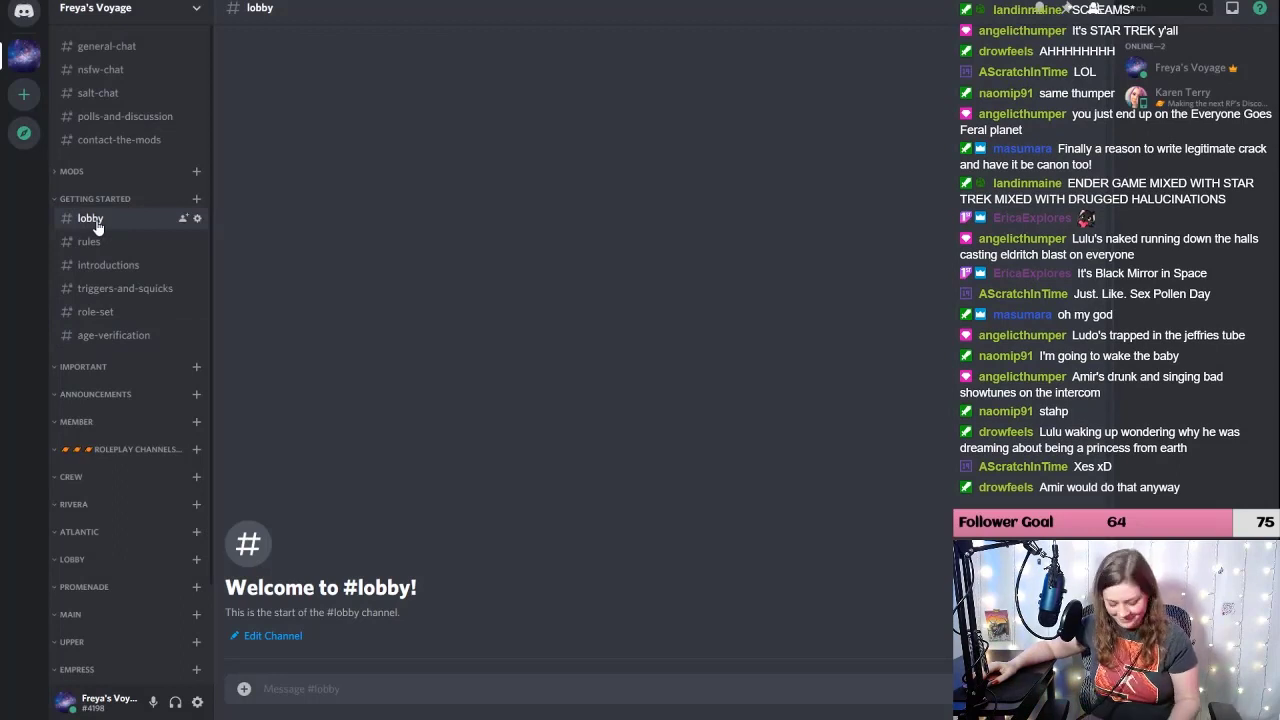
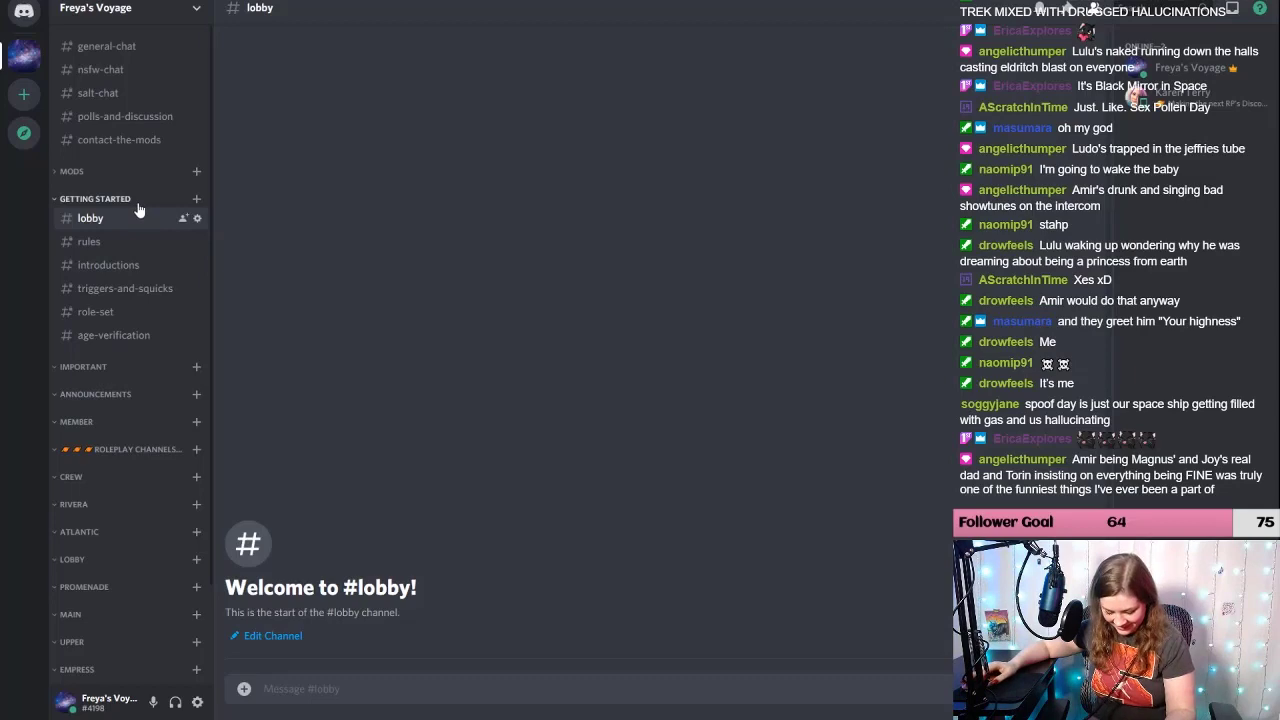
Step: Create a private text channel named ‼underage-lobby‼ in Getting Started with access for the Underage role, and move it between lobby and rules
{"action": "left_click", "coordinate": [196, 199]}
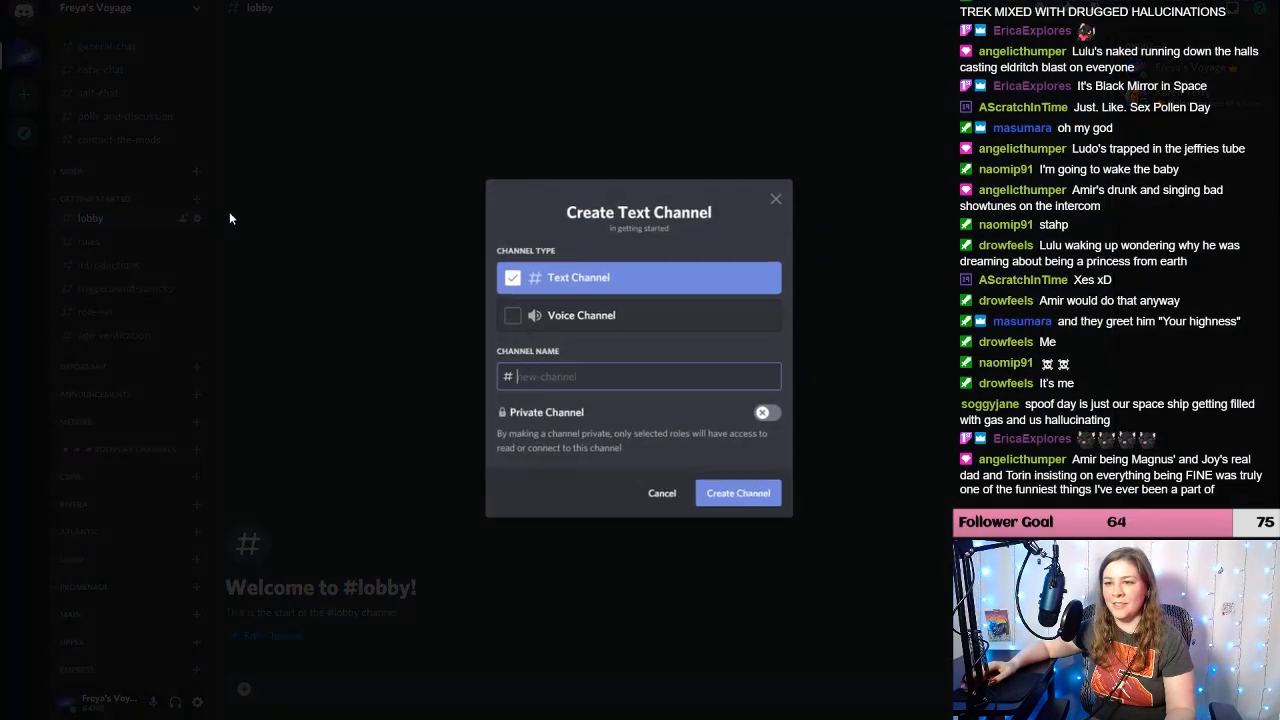
{"action": "type", "text": "t"}
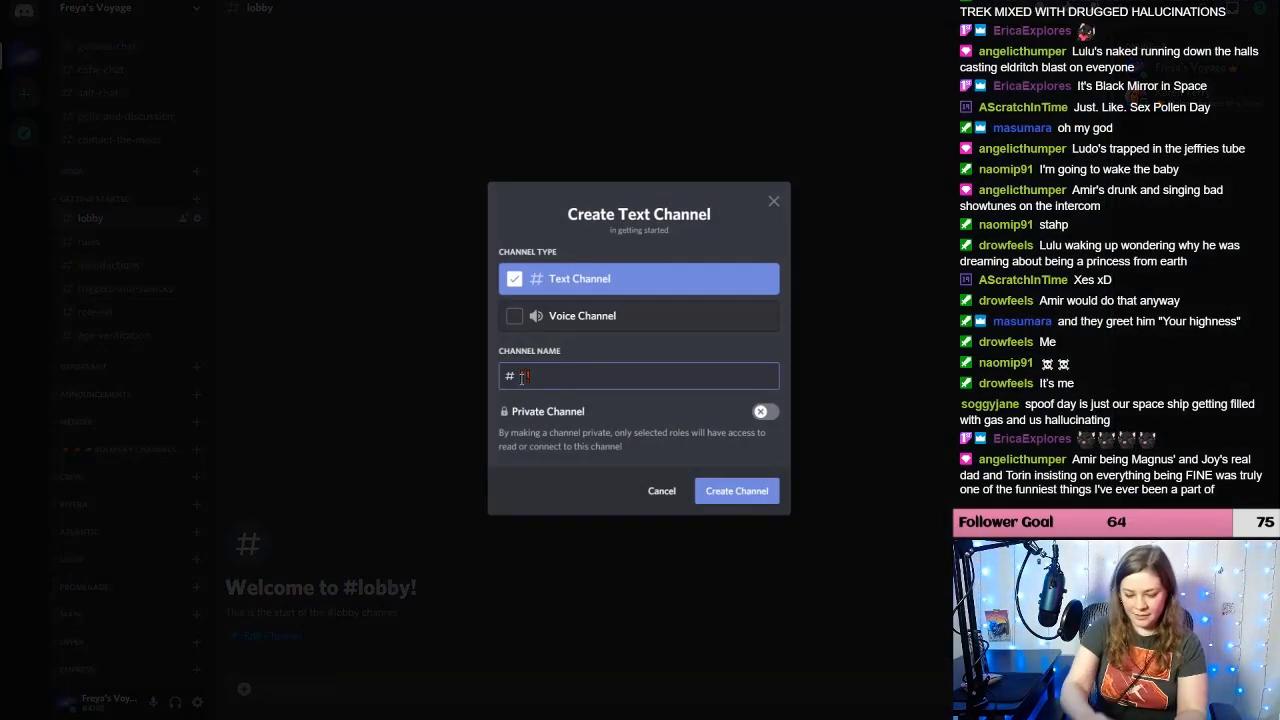
{"action": "type", "text": "underage-l"}
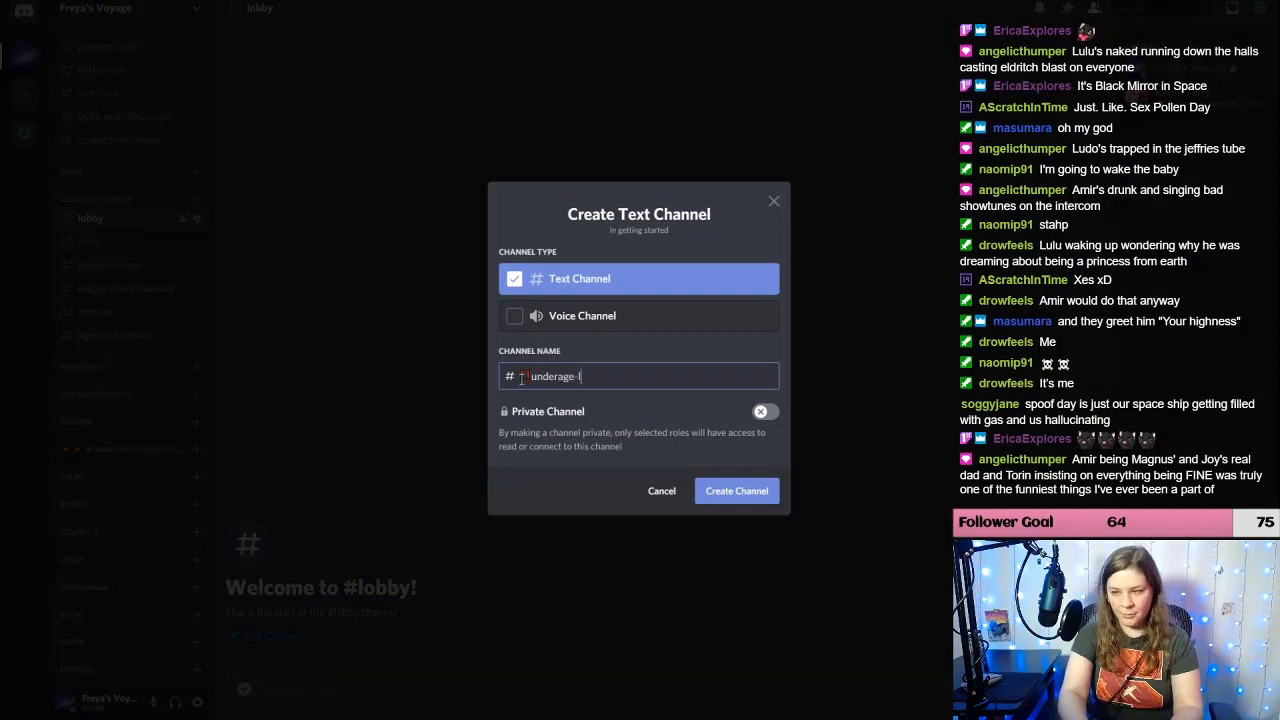
{"action": "type", "text": "obby"}
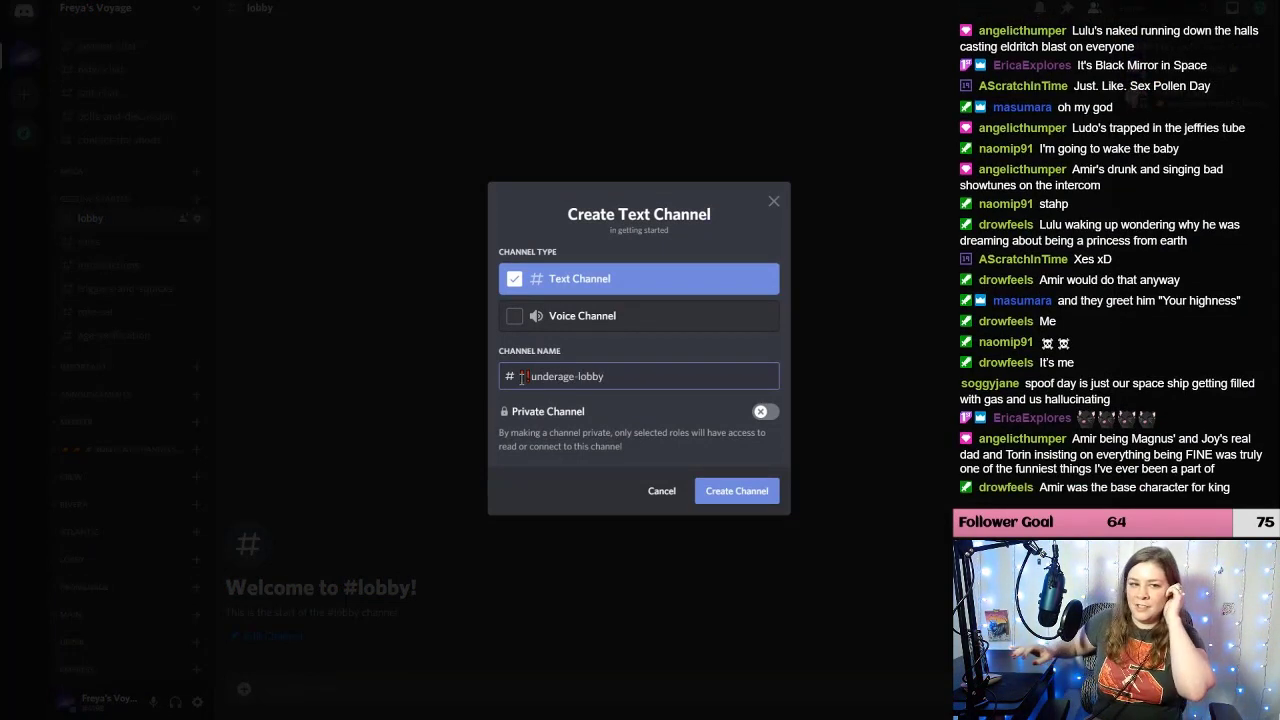
{"action": "type", "text": "!"}
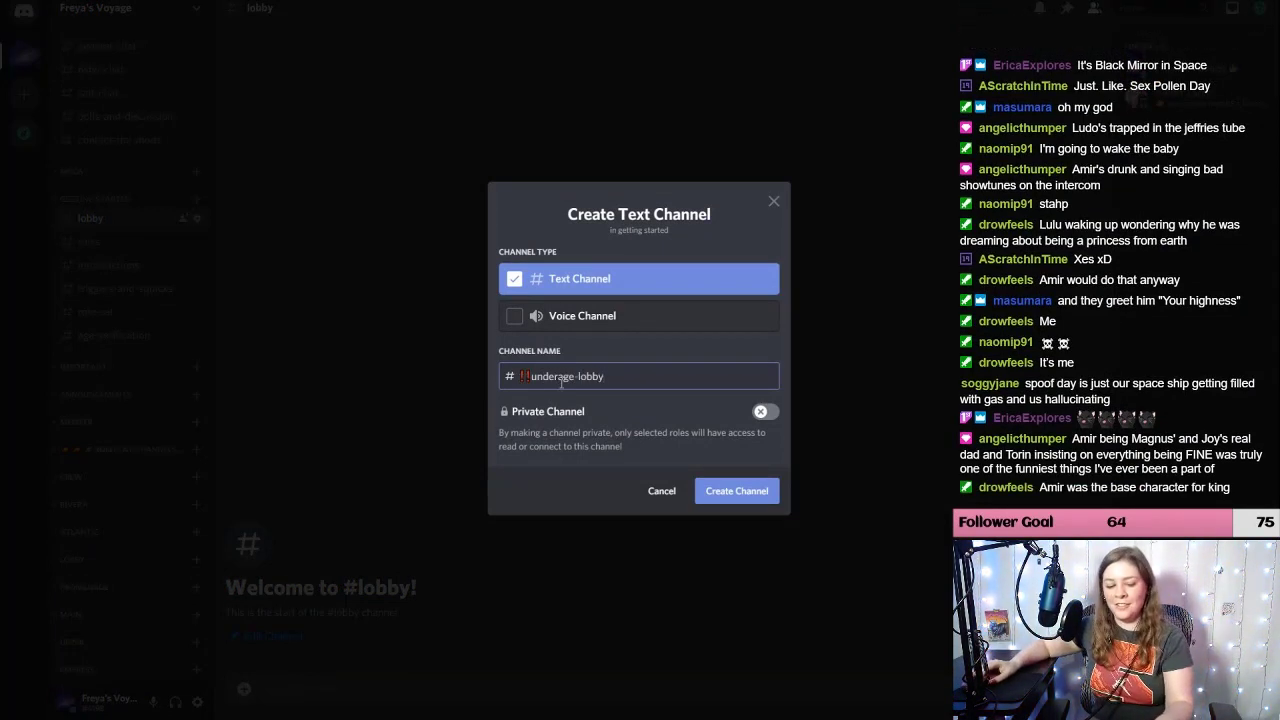
{"action": "left_click", "coordinate": [632, 377]}
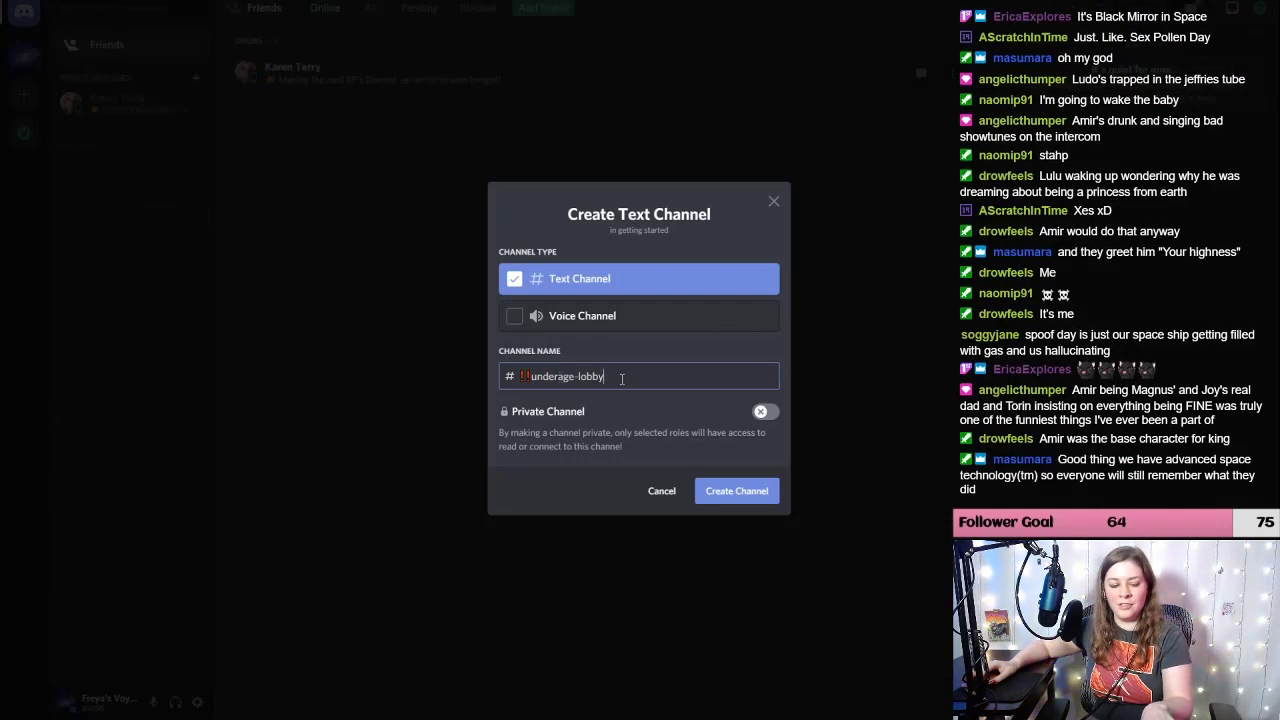
{"action": "type", "text": "‼"}
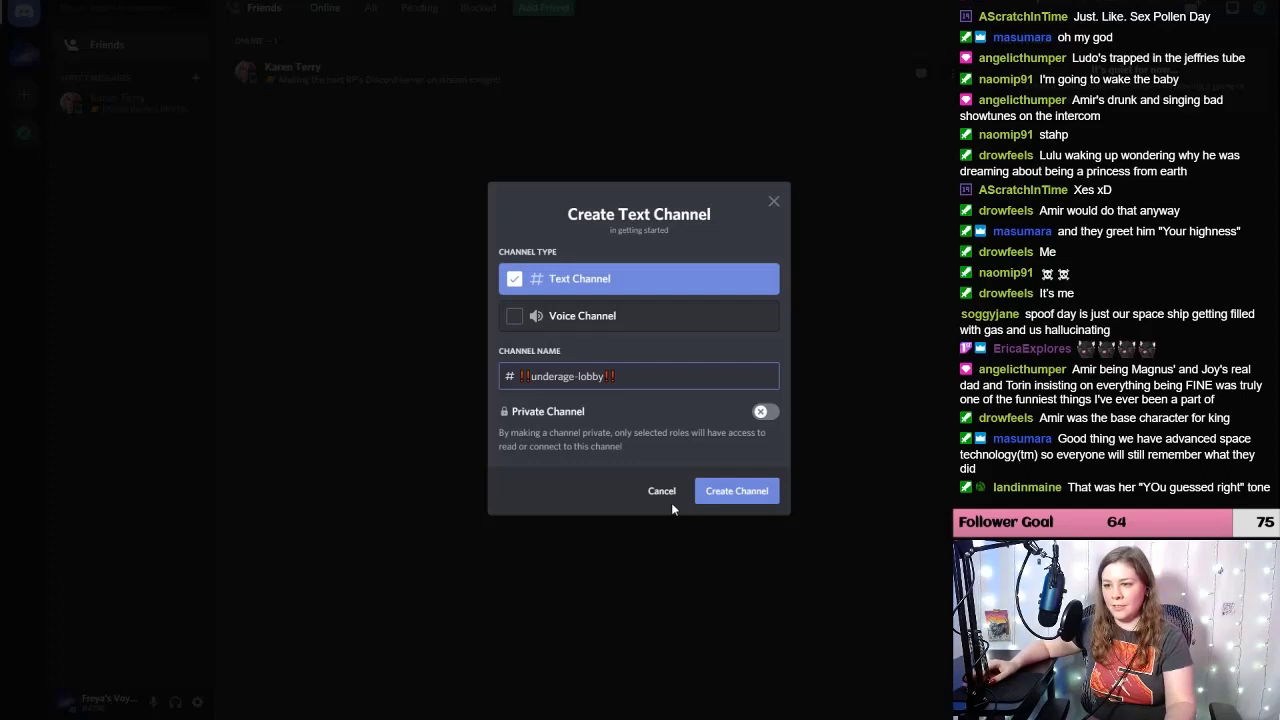
{"action": "left_click", "coordinate": [762, 412]}
{"action": "scroll", "coordinate": [653, 424], "scroll_direction": "down", "scroll_amount": 5}
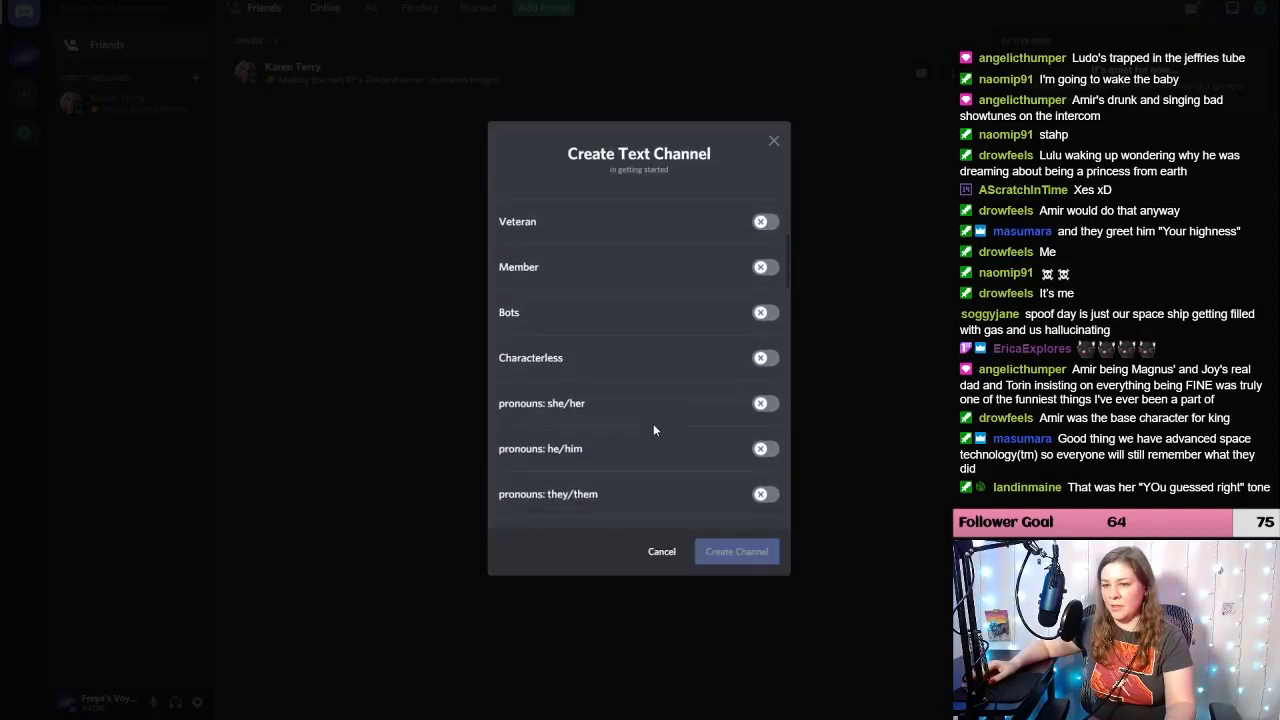
{"action": "scroll", "coordinate": [653, 430], "scroll_direction": "down", "scroll_amount": 15}
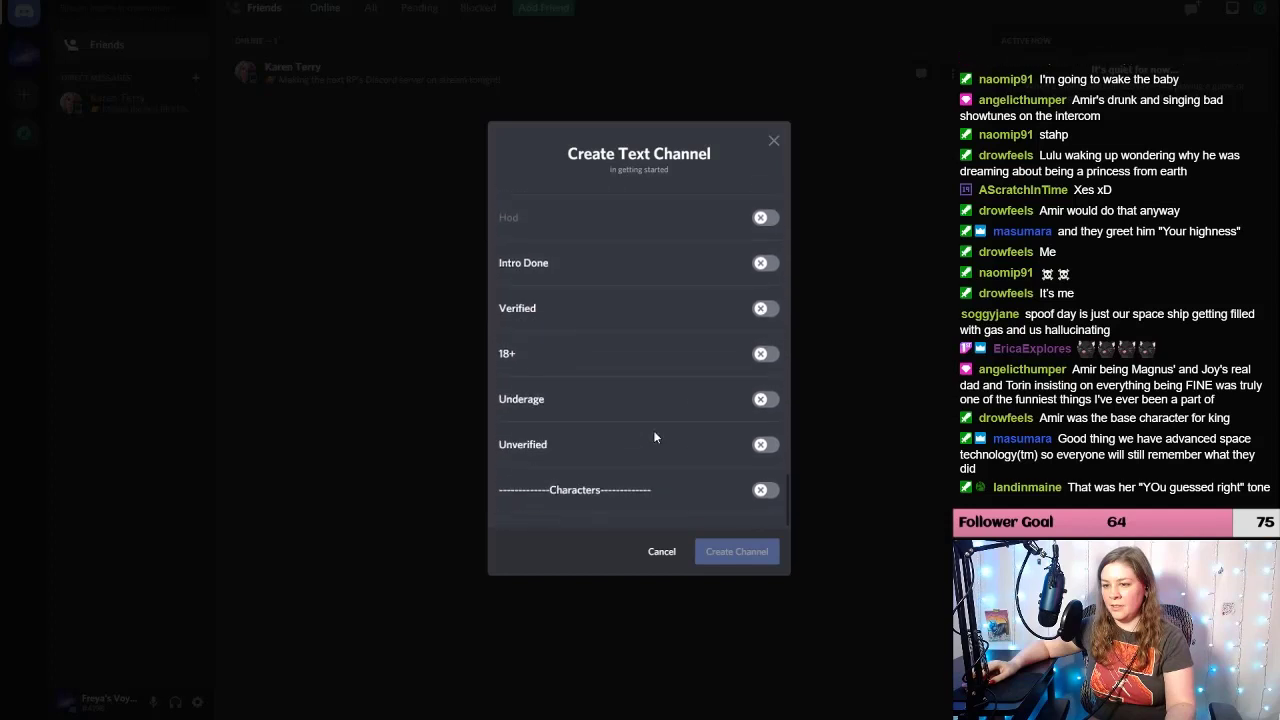
{"action": "left_click", "coordinate": [762, 399]}
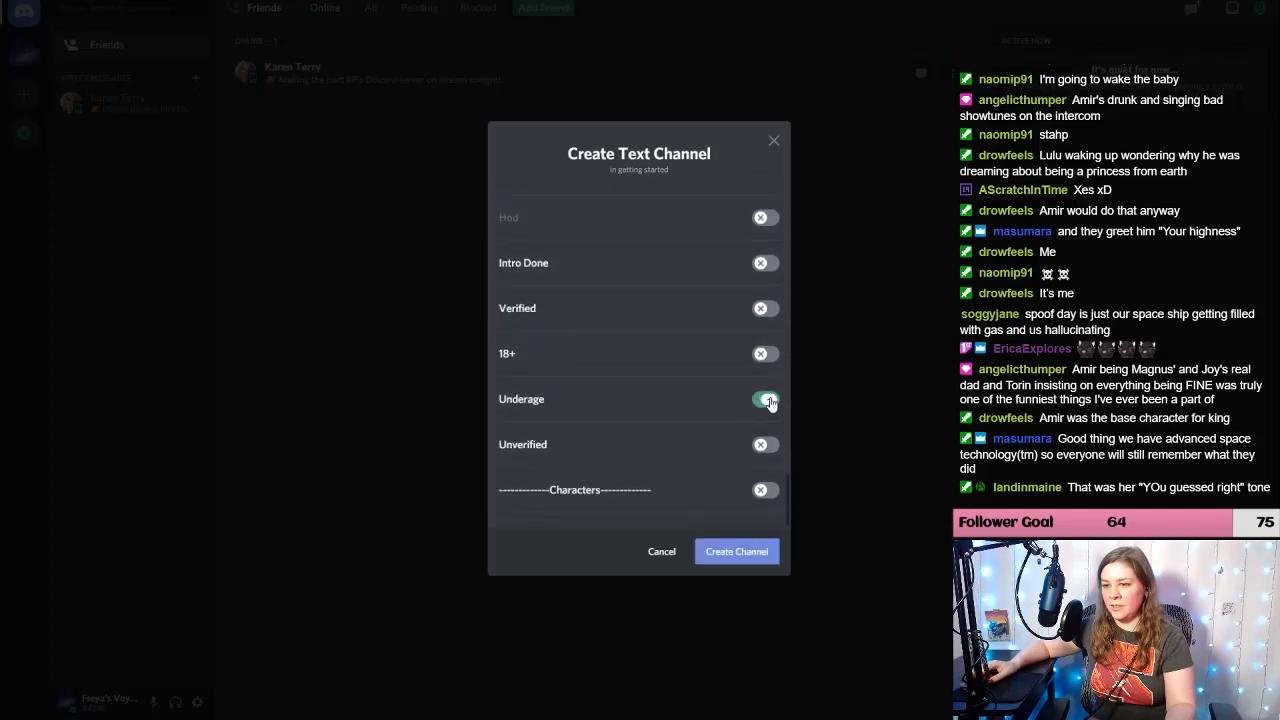
{"action": "left_click", "coordinate": [720, 552]}
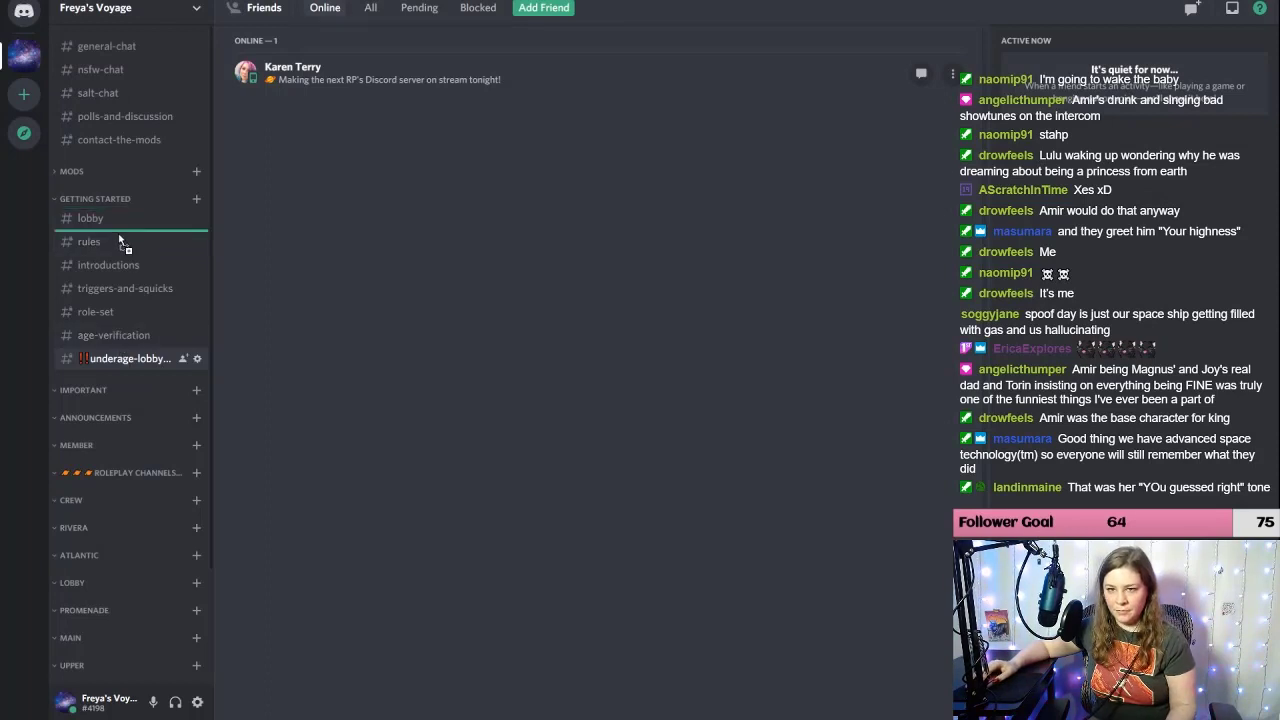
{"action": "left_click_drag", "start_coordinate": [118, 358], "coordinate": [114, 240]}
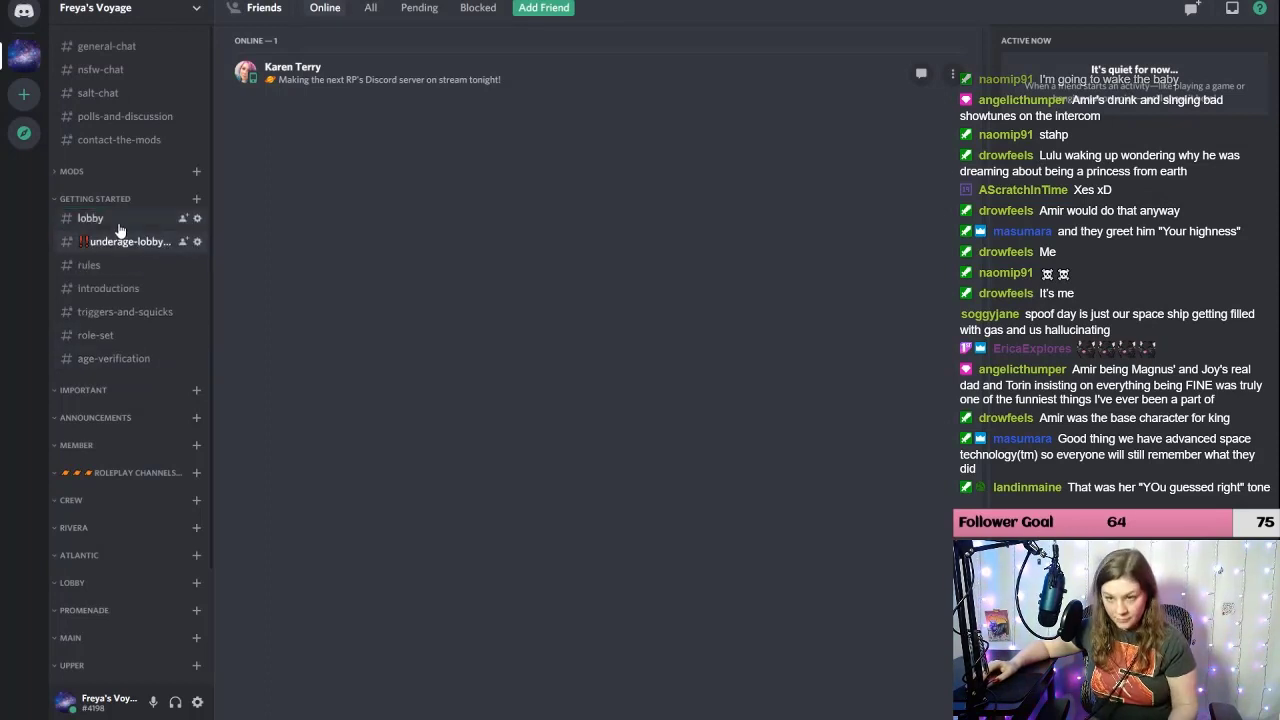
Step: Review the permission settings of the lobby channel in Getting Started
{"action": "left_click", "coordinate": [117, 225]}
{"action": "right_click", "coordinate": [135, 217]}
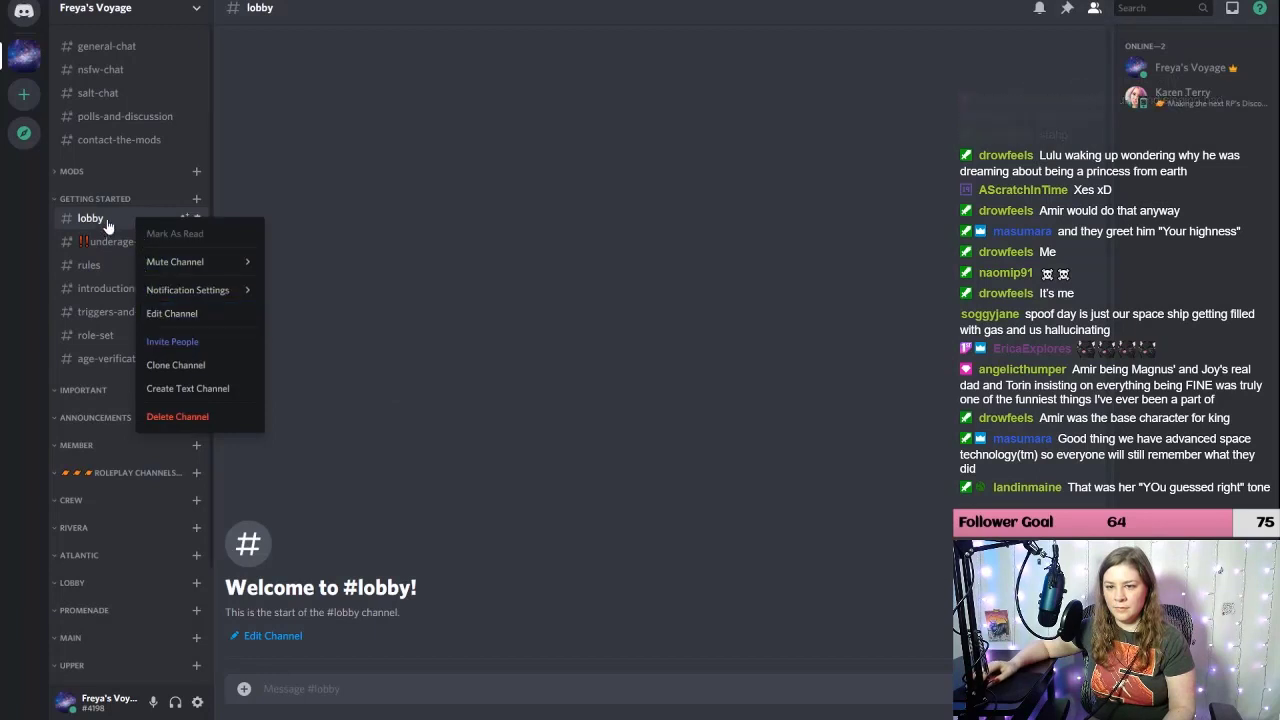
{"action": "left_click", "coordinate": [166, 316]}
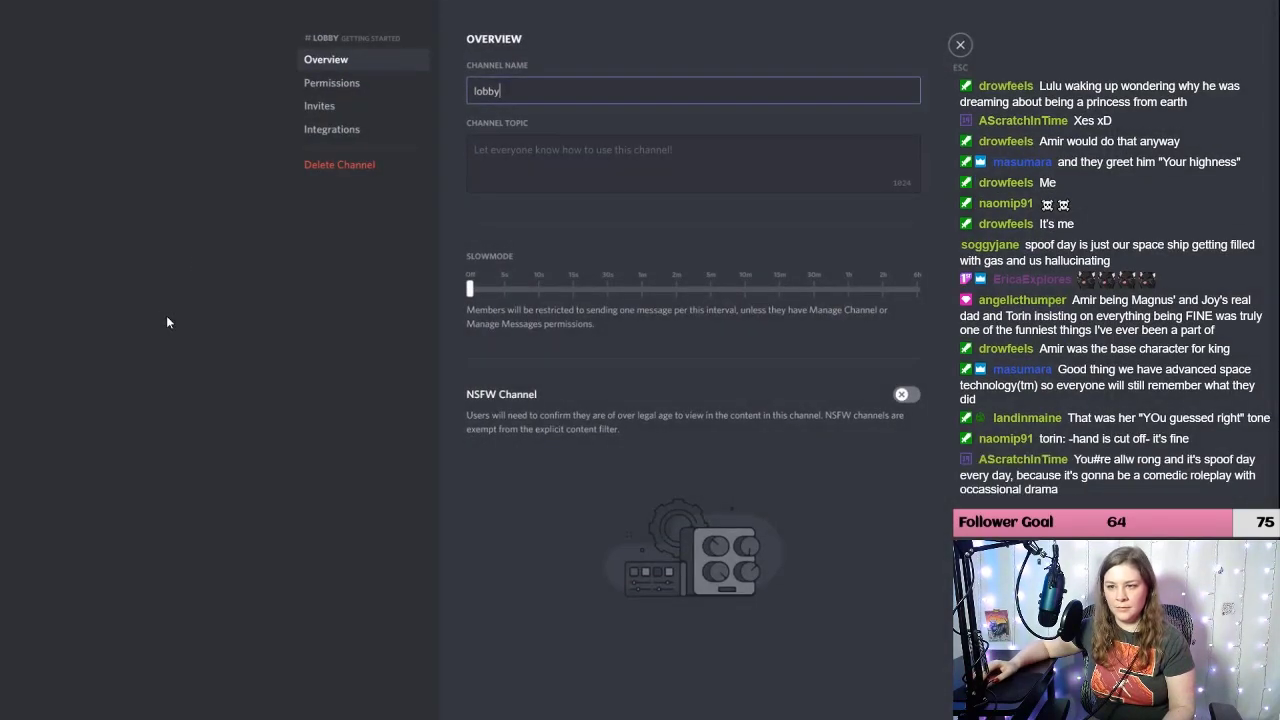
{"action": "left_click", "coordinate": [319, 88]}
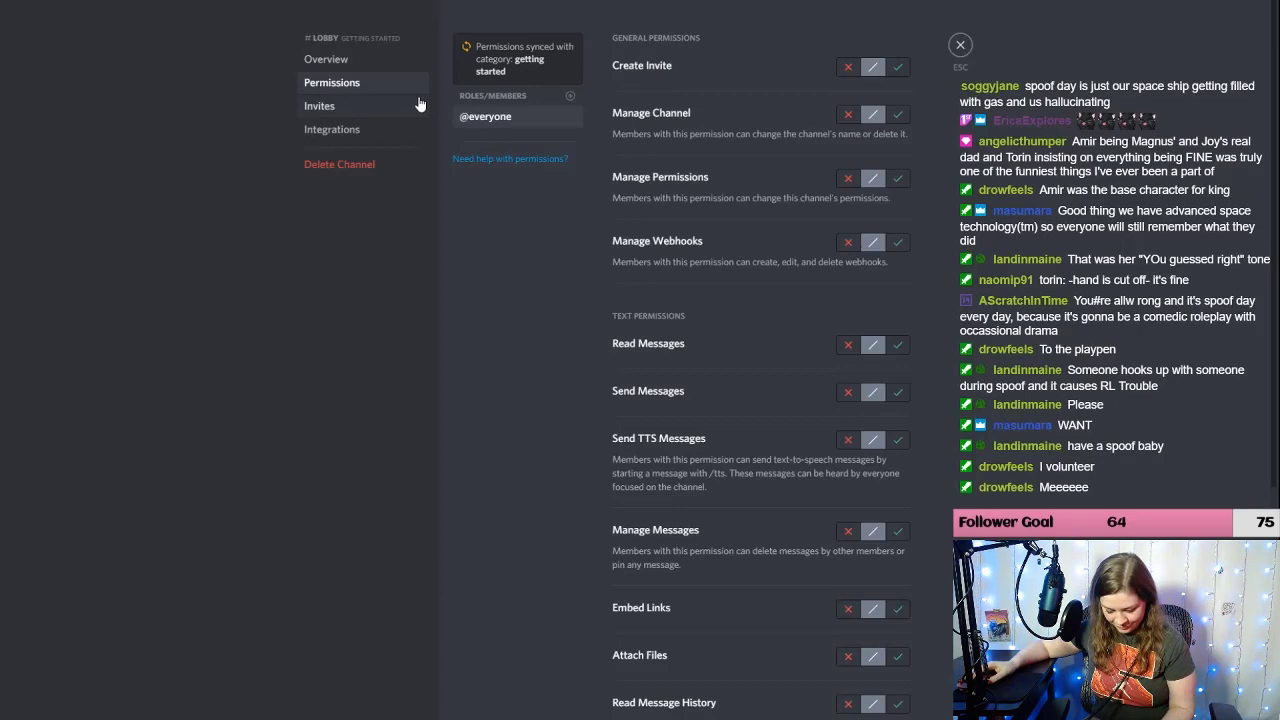
{"action": "left_click", "coordinate": [961, 46]}
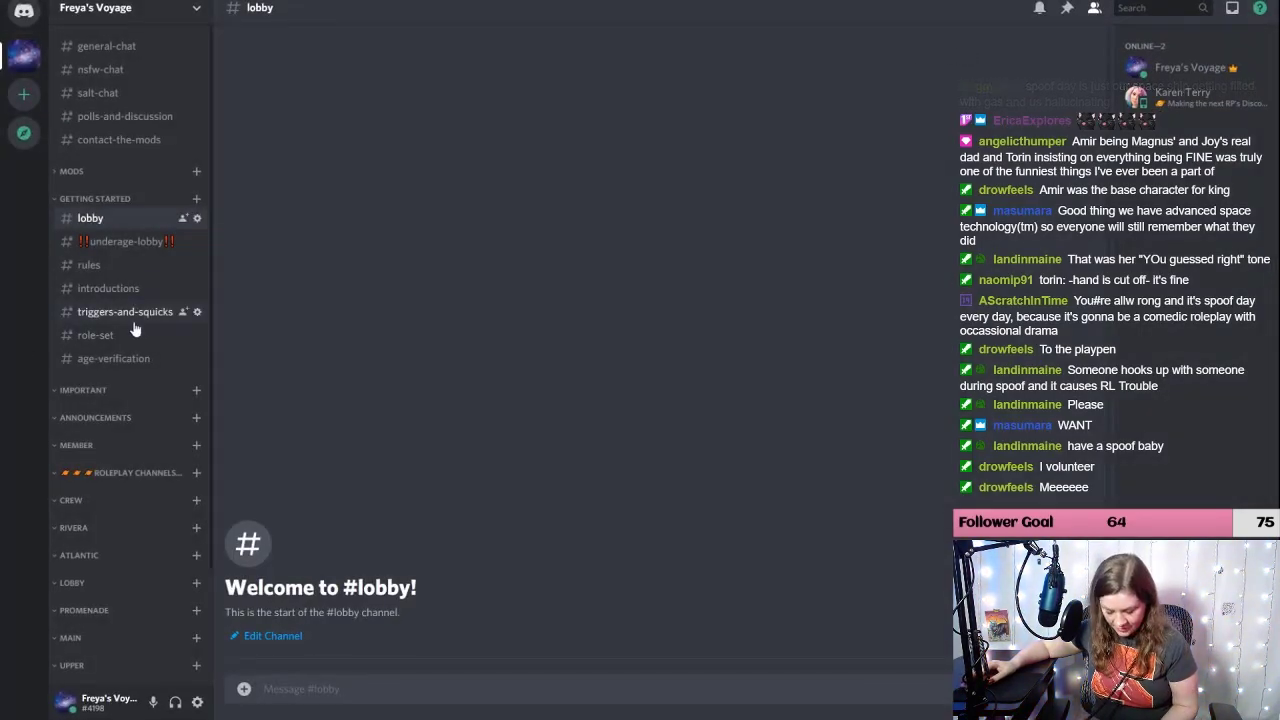
Step: Create a non-private text channel named ‼read-me‼ in Getting Started, and move it between rules and introductions
{"action": "left_click", "coordinate": [196, 199]}
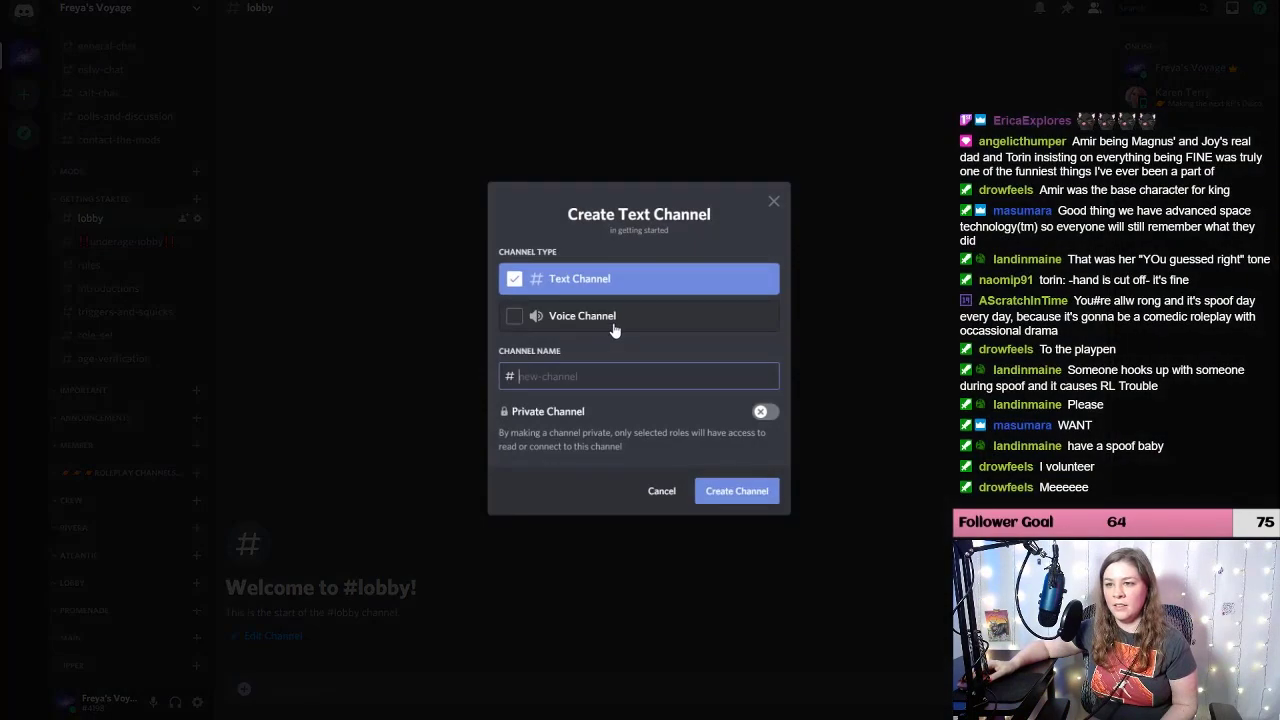
{"action": "type", "text": "‼"}
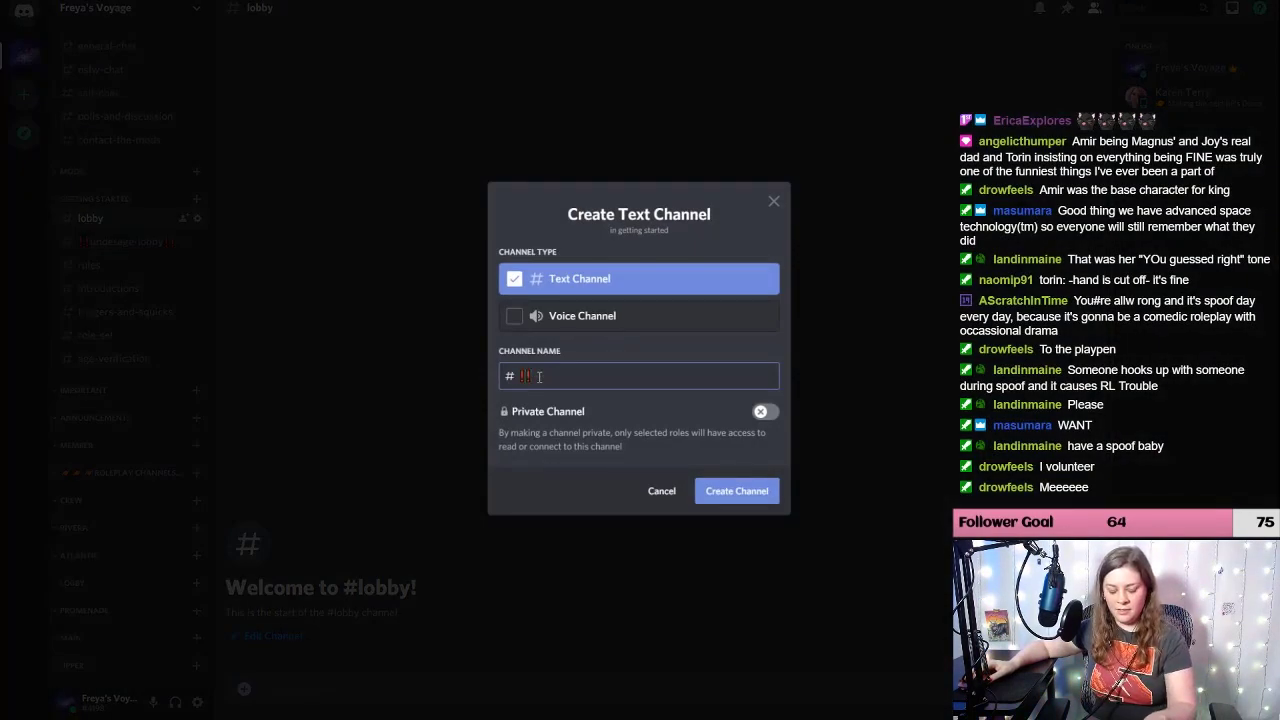
{"action": "type", "text": "read-me"}
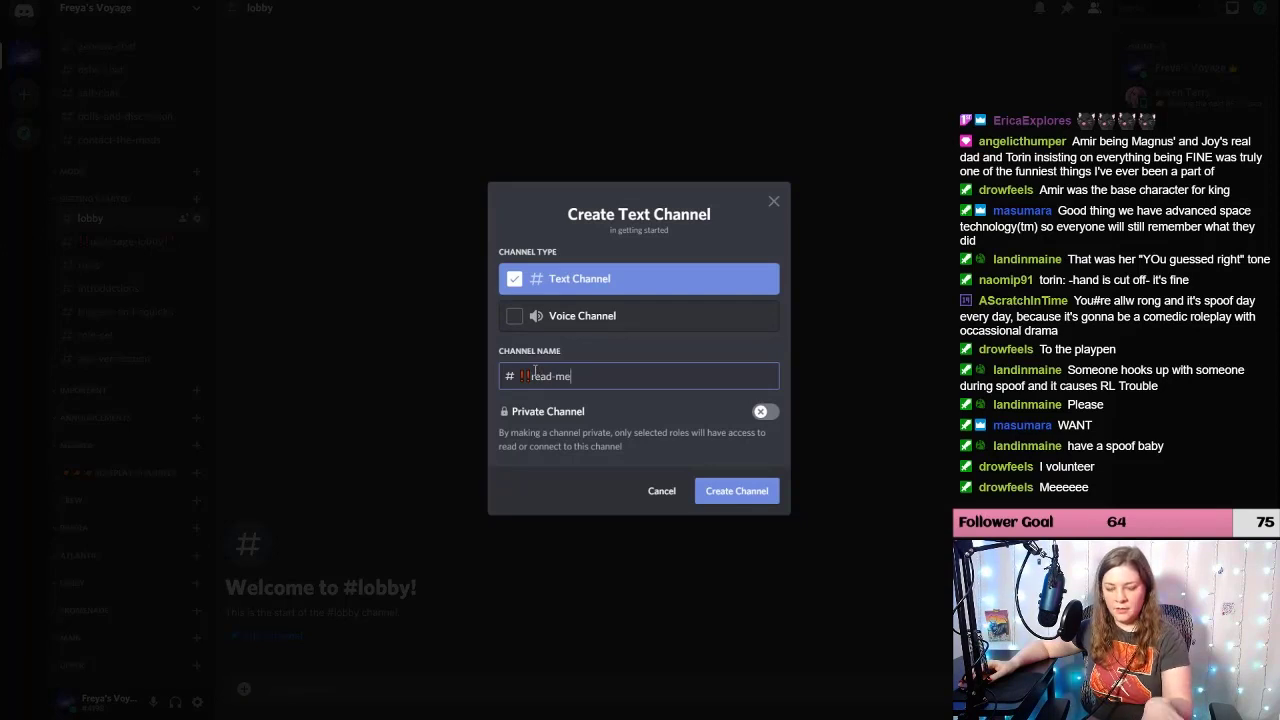
{"action": "type", "text": "‼"}
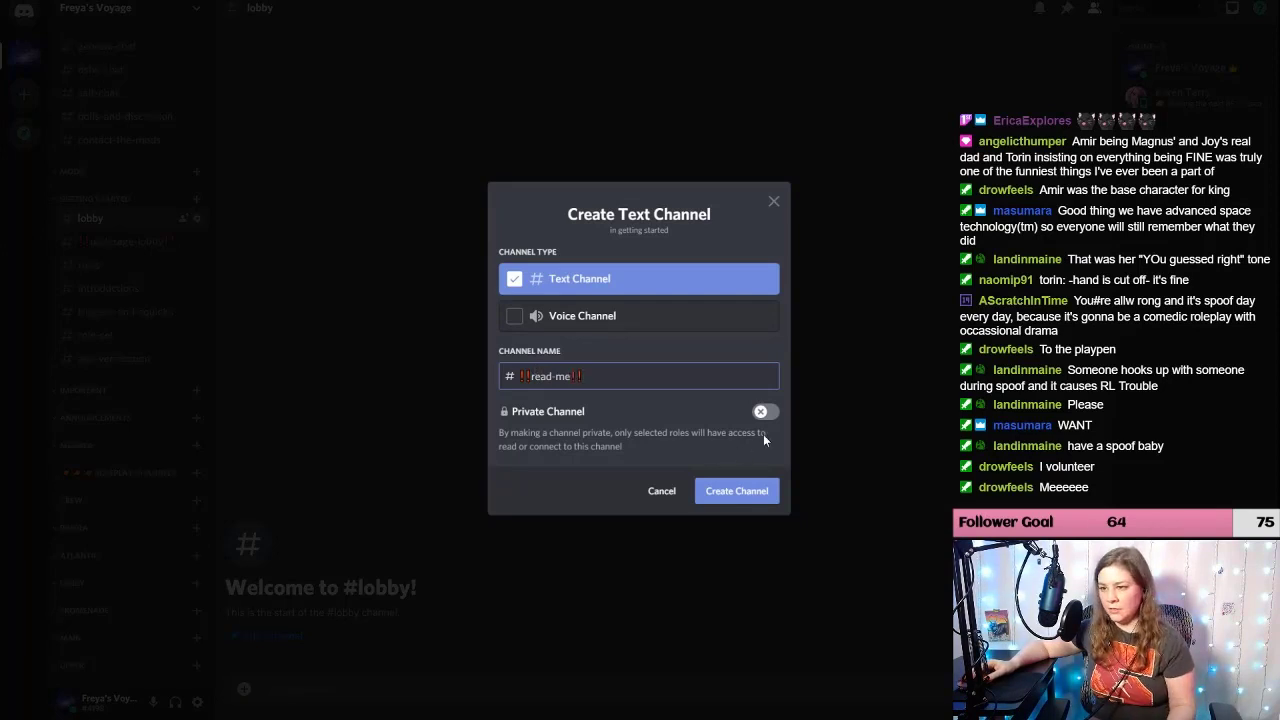
{"action": "left_click", "coordinate": [737, 491]}
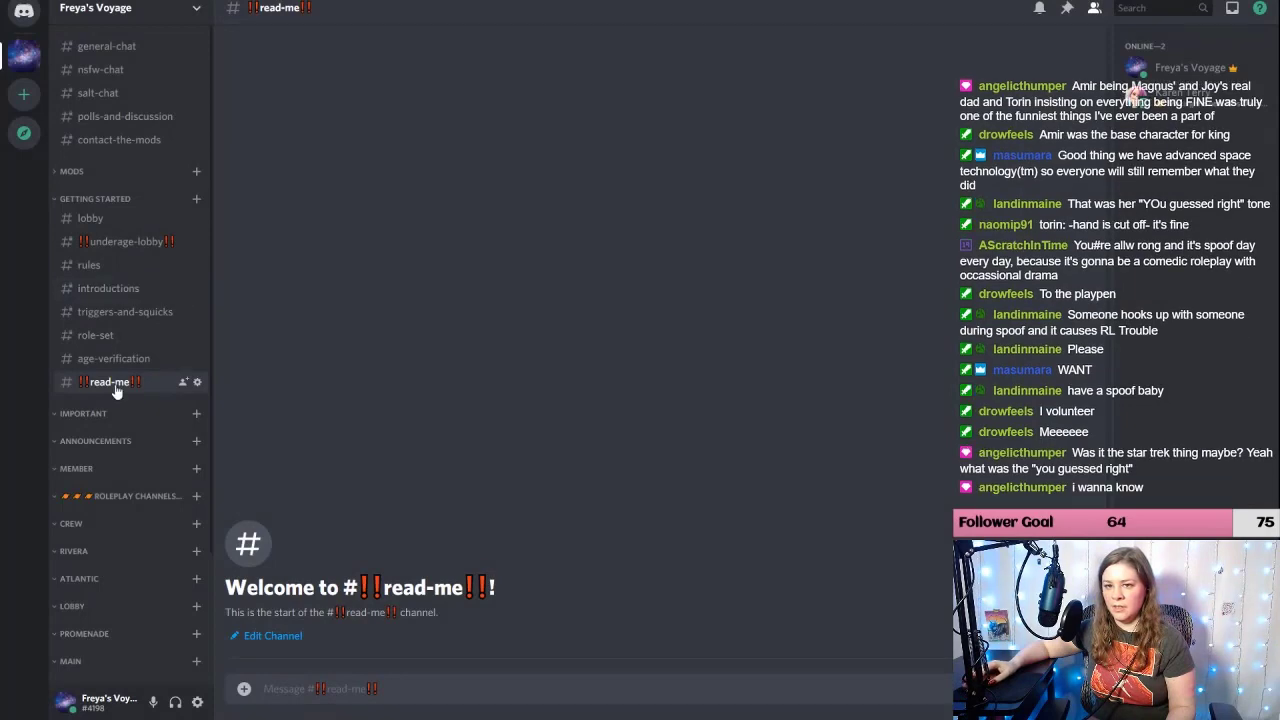
{"action": "left_click_drag", "start_coordinate": [114, 381], "coordinate": [110, 297]}
{"action": "right_click", "coordinate": [111, 297]}
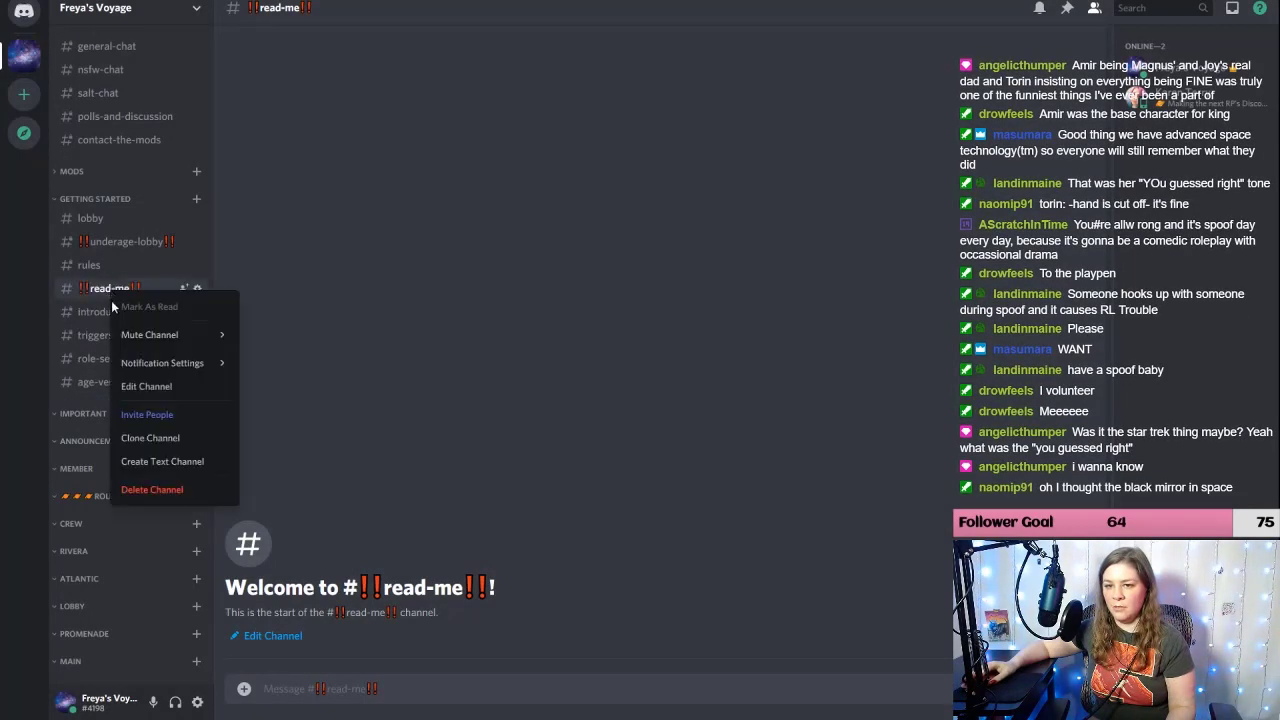
{"action": "left_click", "coordinate": [155, 385]}
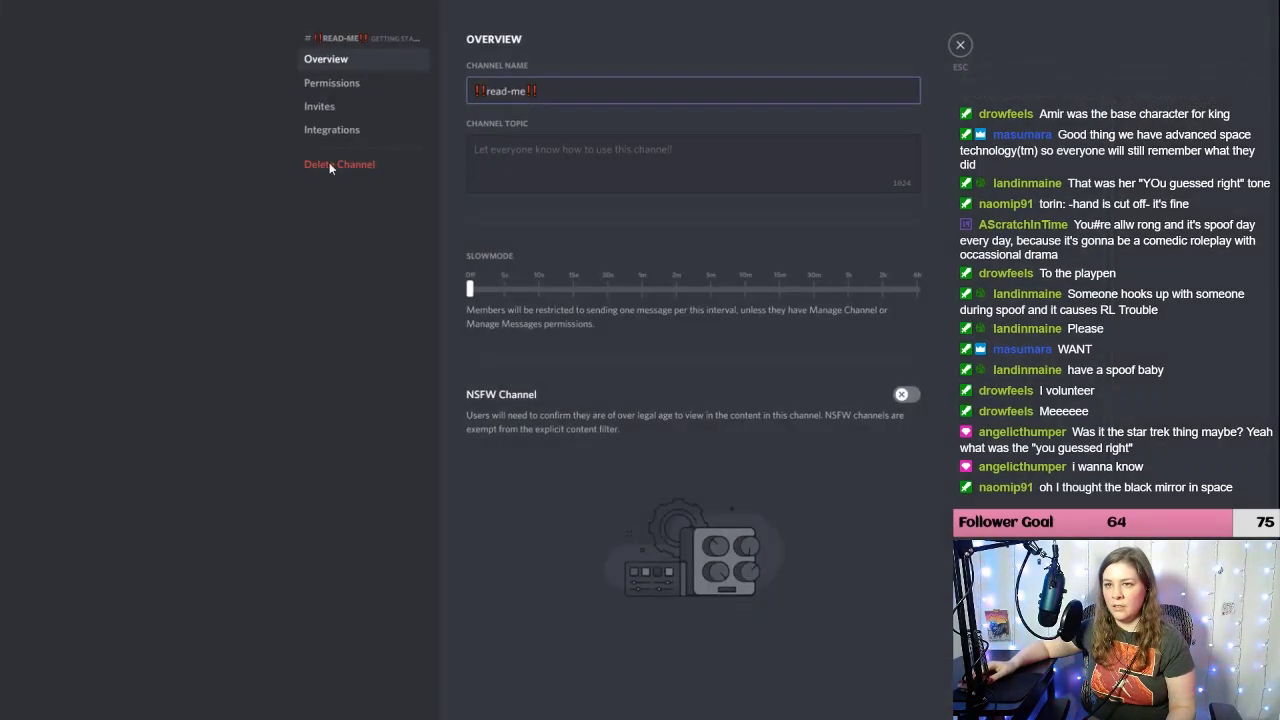
{"action": "left_click", "coordinate": [332, 84]}
{"action": "scroll", "coordinate": [858, 438], "scroll_direction": "down", "scroll_amount": 1}
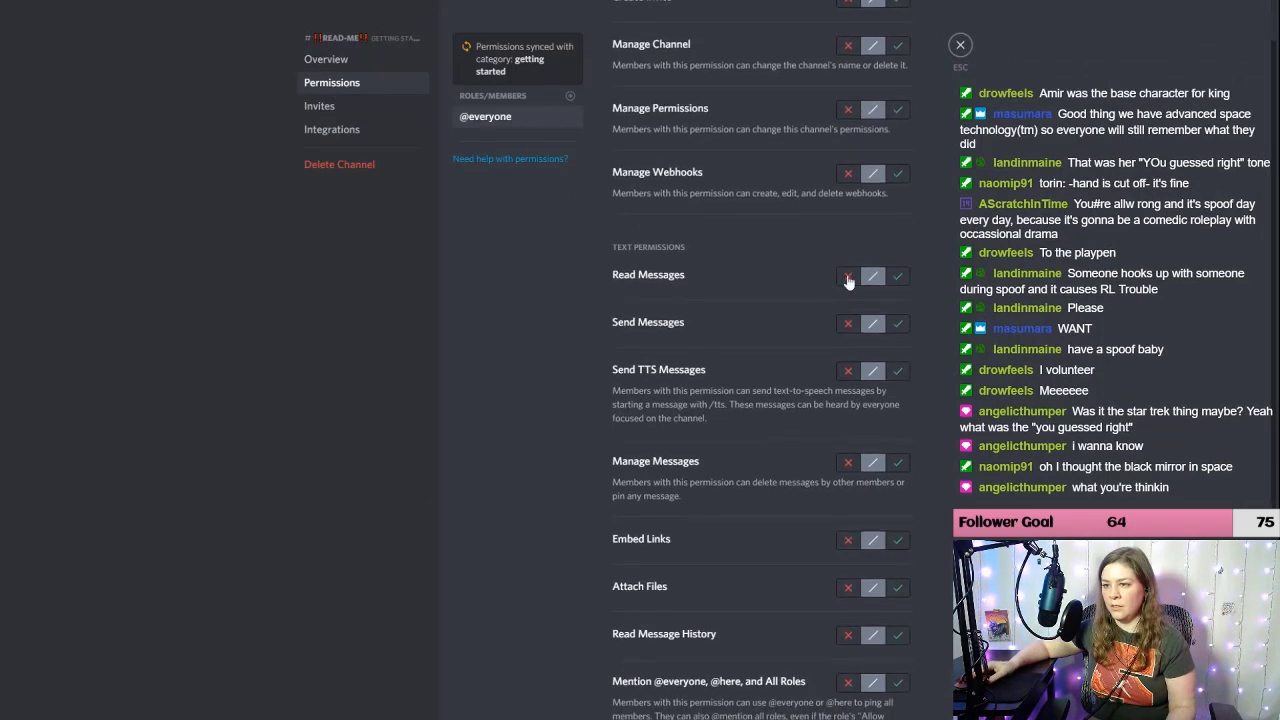
{"action": "left_click", "coordinate": [898, 276]}
{"action": "left_click", "coordinate": [848, 323]}
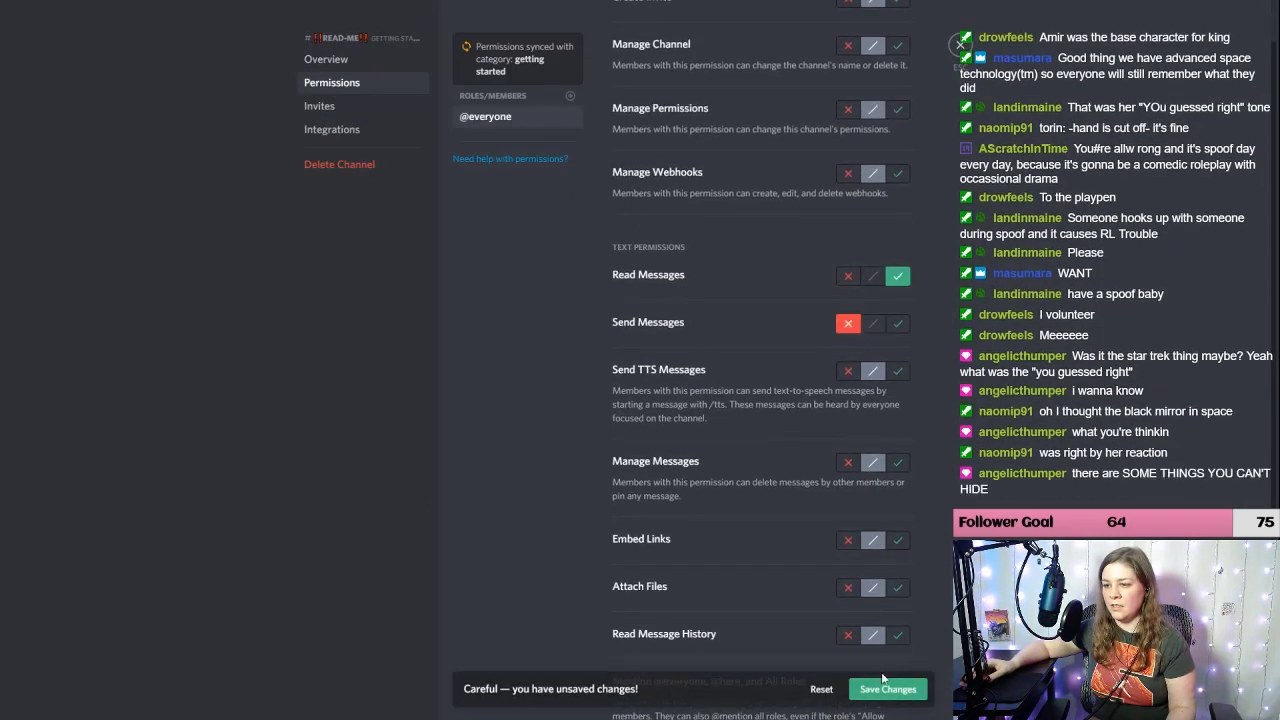
{"action": "left_click", "coordinate": [882, 690]}
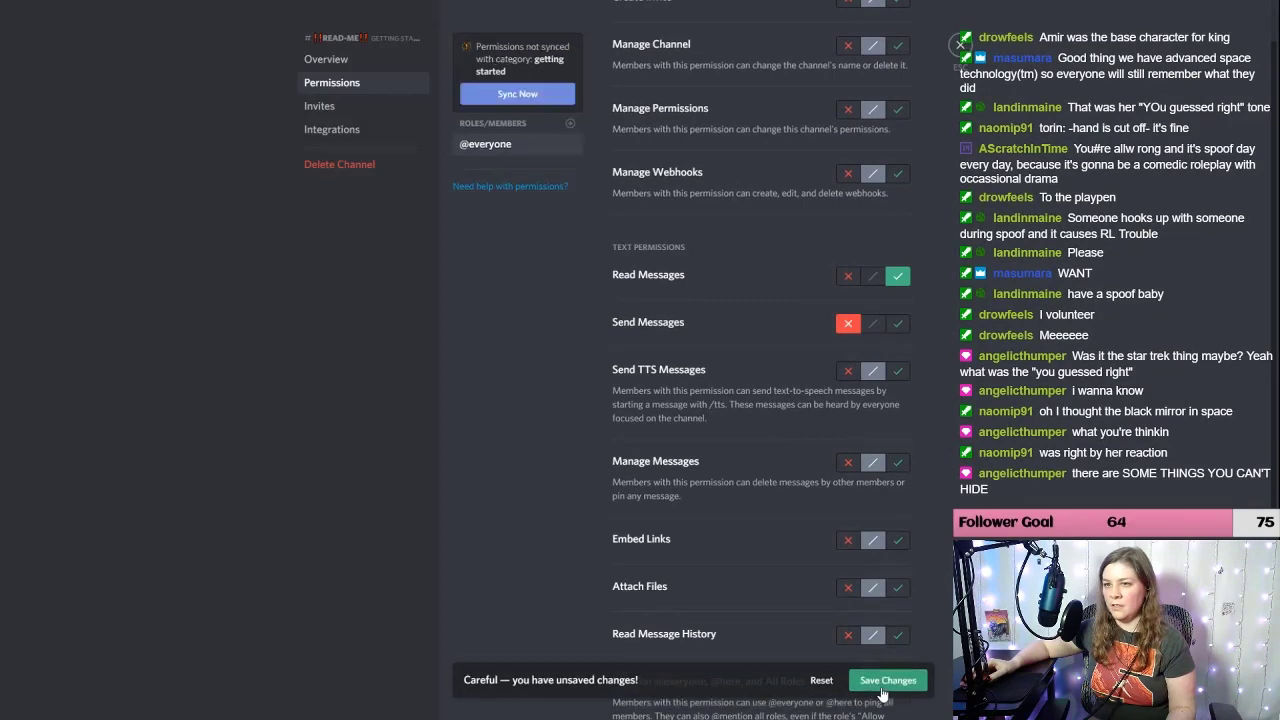
{"action": "left_click", "coordinate": [960, 45]}
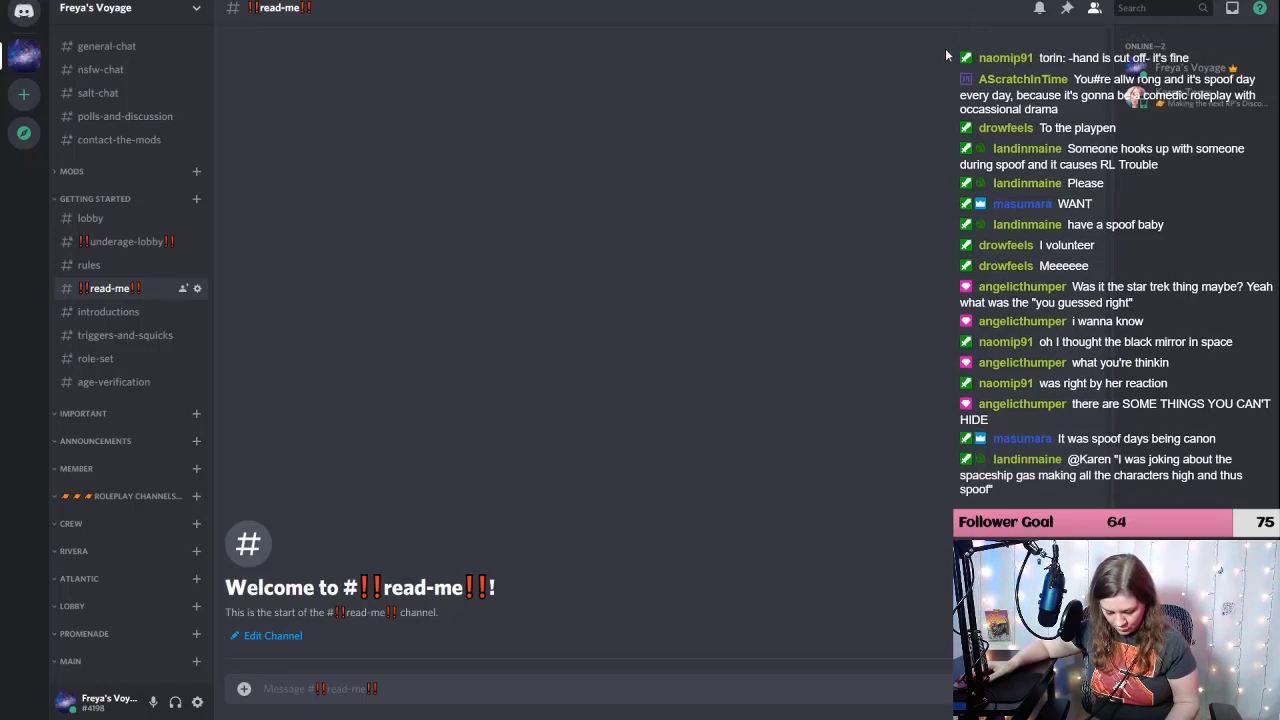
Step: Delete the ‼read-me‼ channel from Getting Started
{"action": "left_click", "coordinate": [197, 288]}
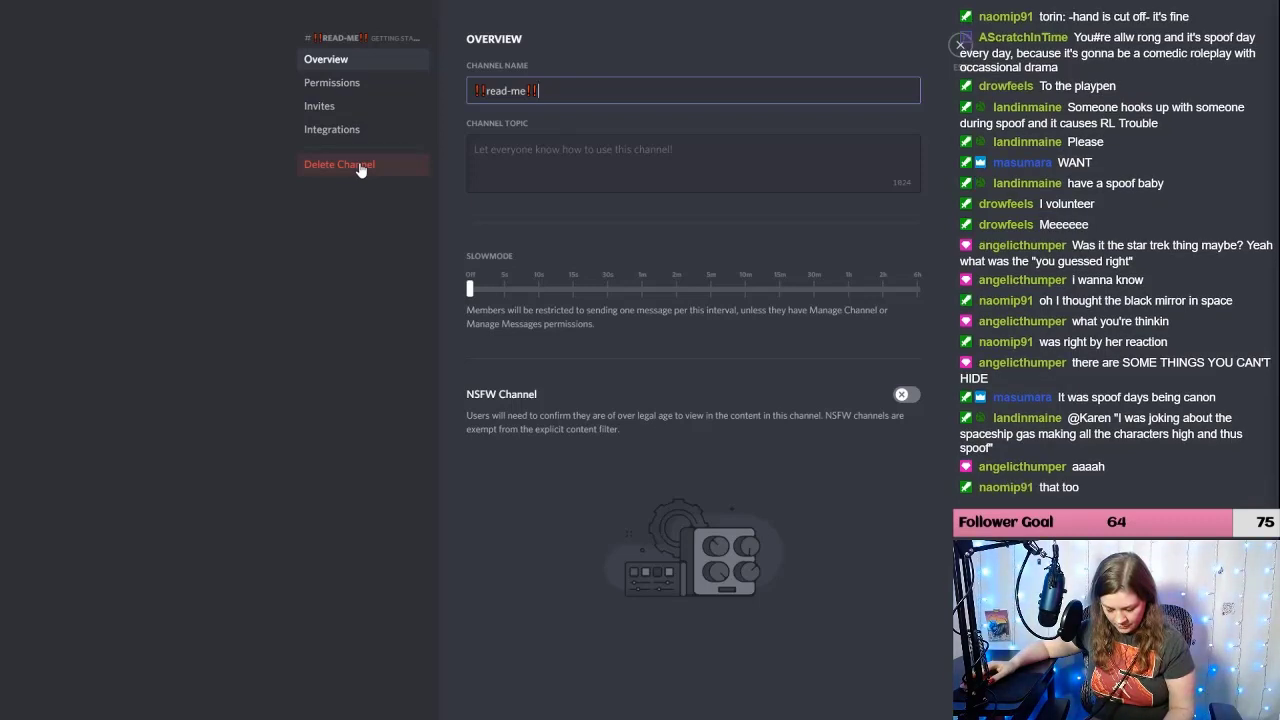
{"action": "left_click", "coordinate": [359, 169]}
{"action": "left_click", "coordinate": [740, 392]}
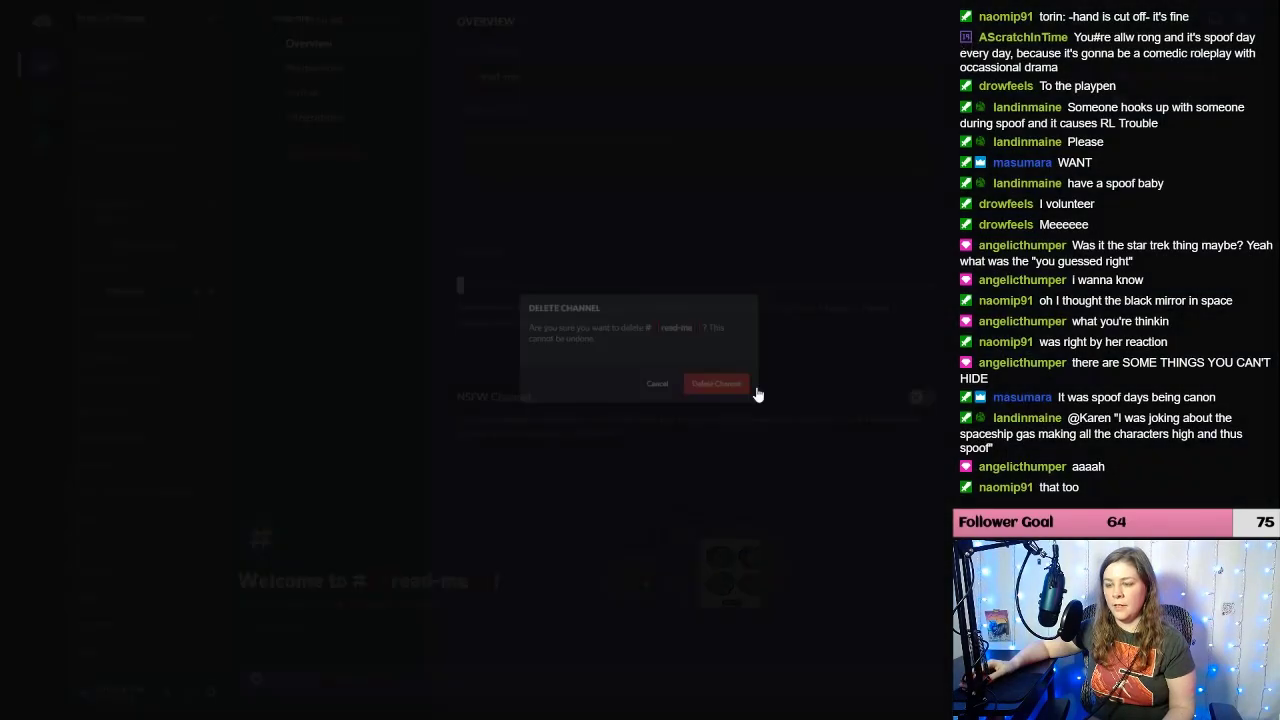
Step: Create a private text channel named ‼read-me‼ in Getting Started with access for the Verified role, and move it between rules and introductions
{"action": "right_click", "coordinate": [125, 199]}
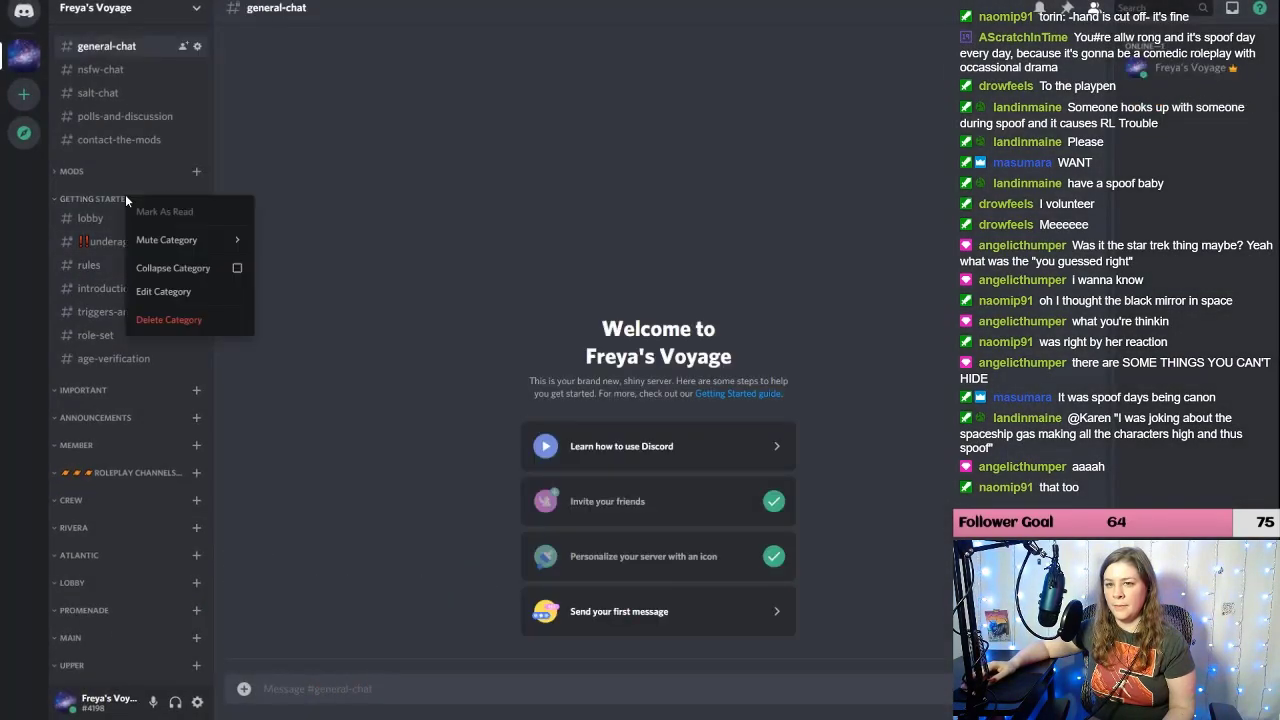
{"action": "key", "text": "Escape"}
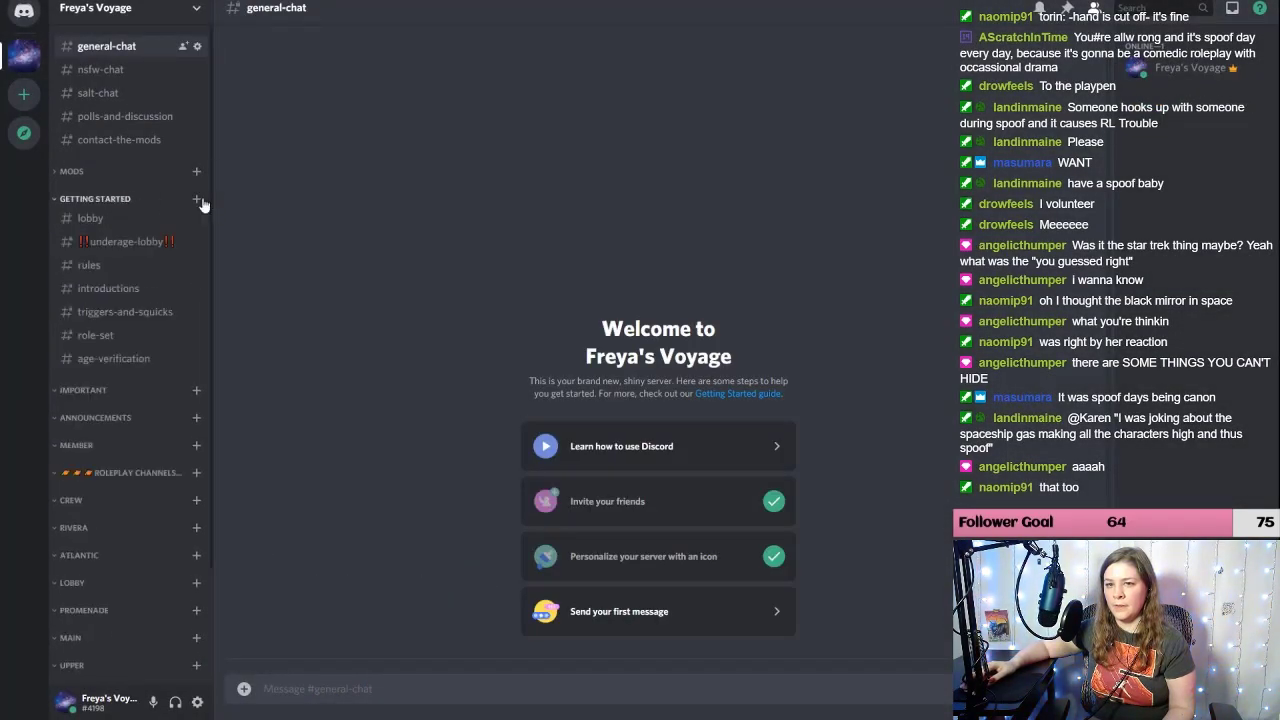
{"action": "left_click", "coordinate": [202, 203]}
{"action": "type", "text": "‼"}
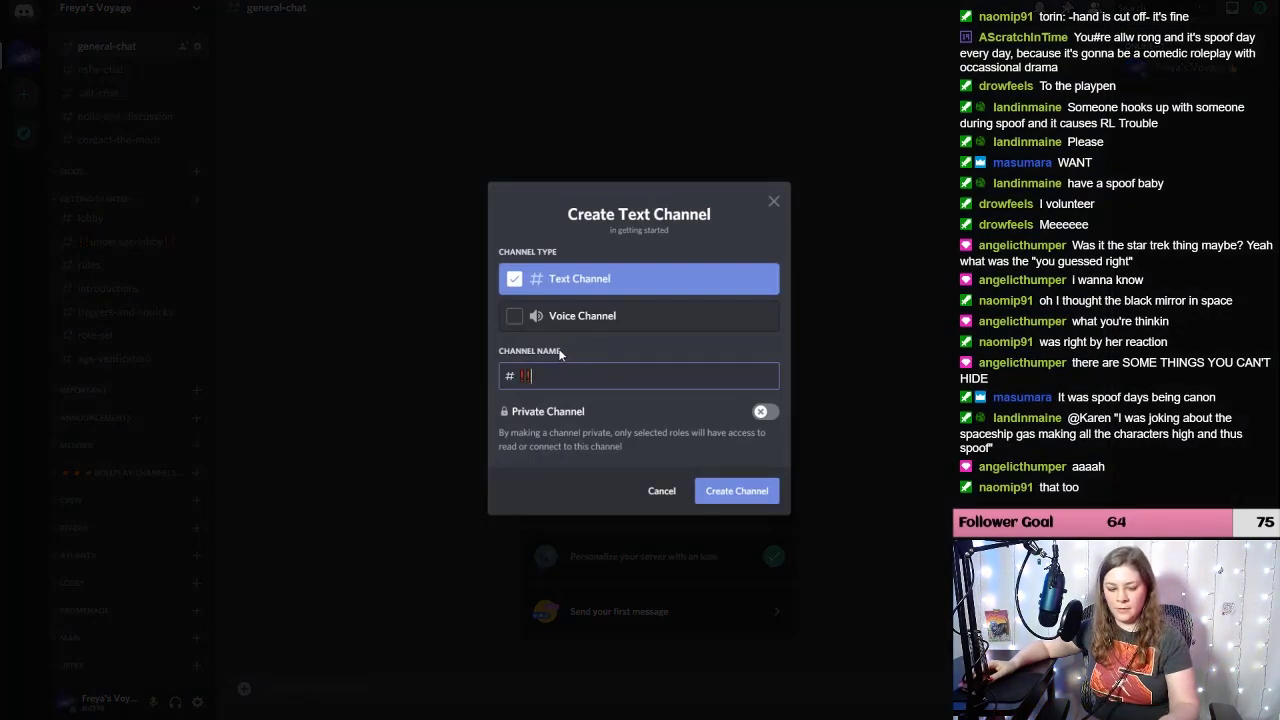
{"action": "type", "text": "read-me"}
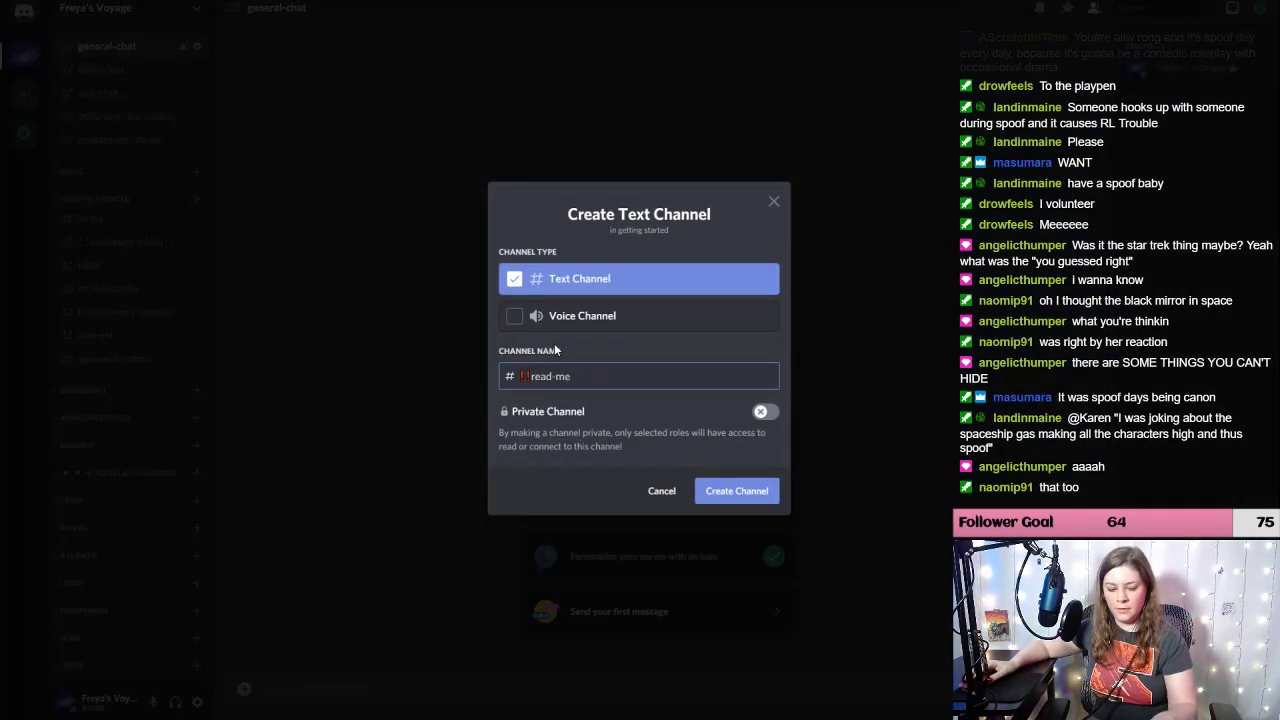
{"action": "type", "text": "‼"}
{"action": "left_click", "coordinate": [767, 418]}
{"action": "scroll", "coordinate": [686, 378], "scroll_direction": "down", "scroll_amount": 5}
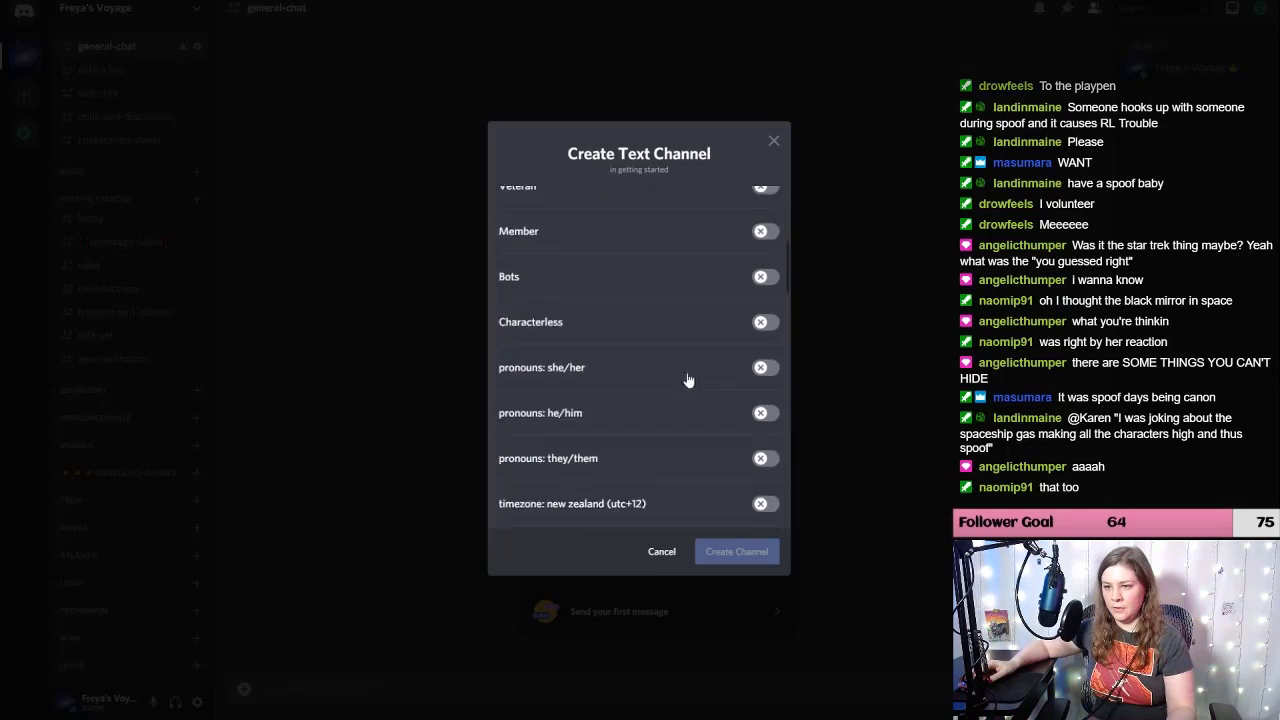
{"action": "scroll", "coordinate": [686, 378], "scroll_direction": "up", "scroll_amount": 3}
{"action": "scroll", "coordinate": [725, 316], "scroll_direction": "down", "scroll_amount": 15}
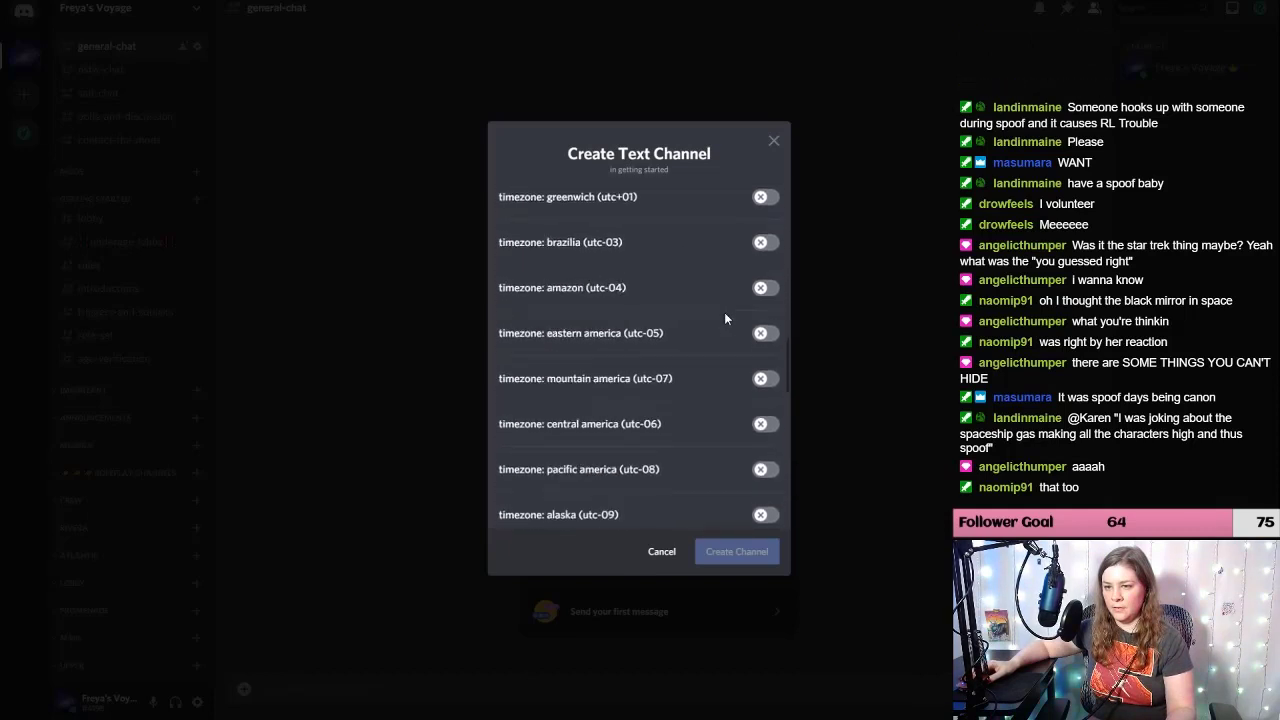
{"action": "scroll", "coordinate": [726, 321], "scroll_direction": "down", "scroll_amount": 3}
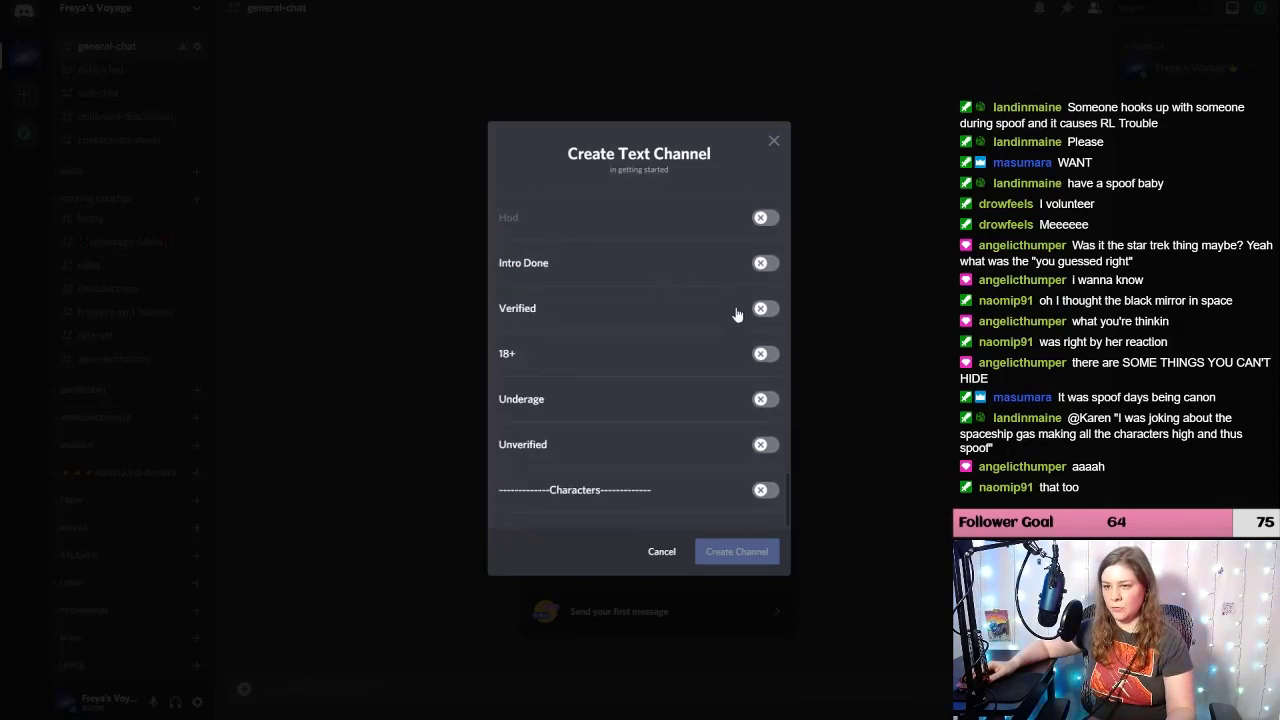
{"action": "left_click", "coordinate": [762, 310]}
{"action": "left_click", "coordinate": [737, 551]}
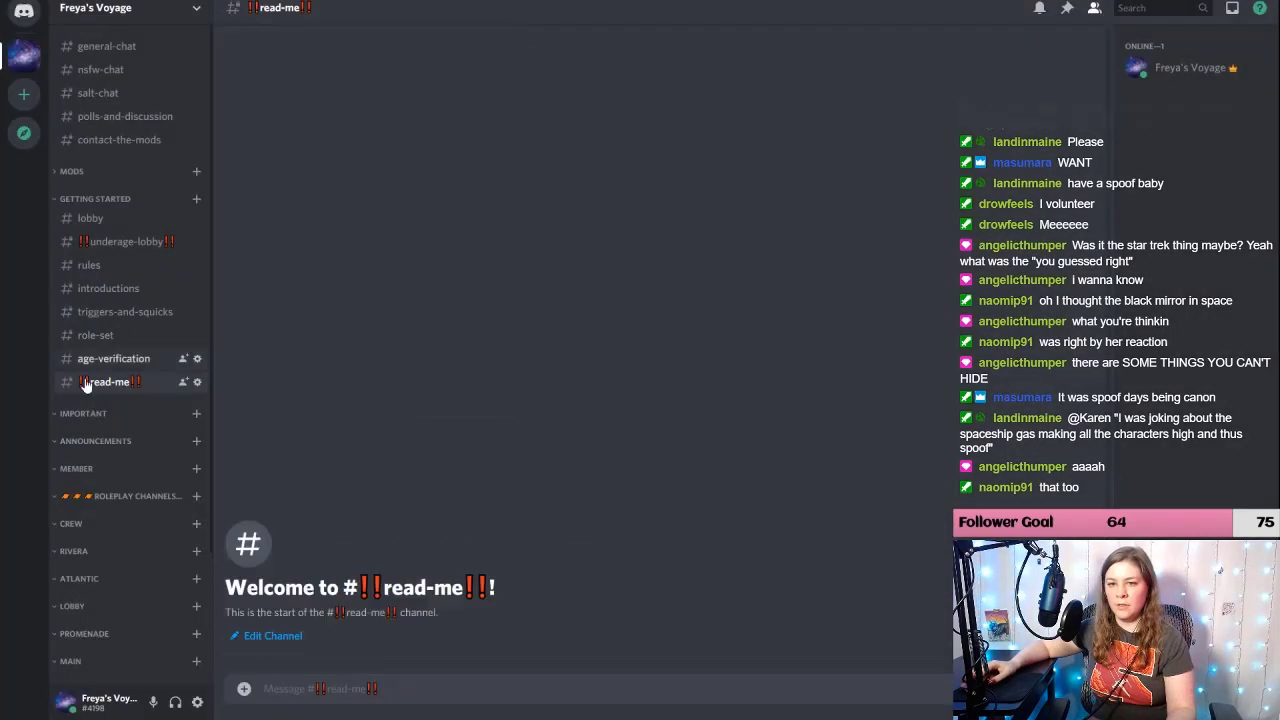
{"action": "left_click_drag", "start_coordinate": [113, 388], "coordinate": [115, 290]}
Step: Open the permission settings of the ‼read-me‼ channel
{"action": "right_click", "coordinate": [127, 289]}
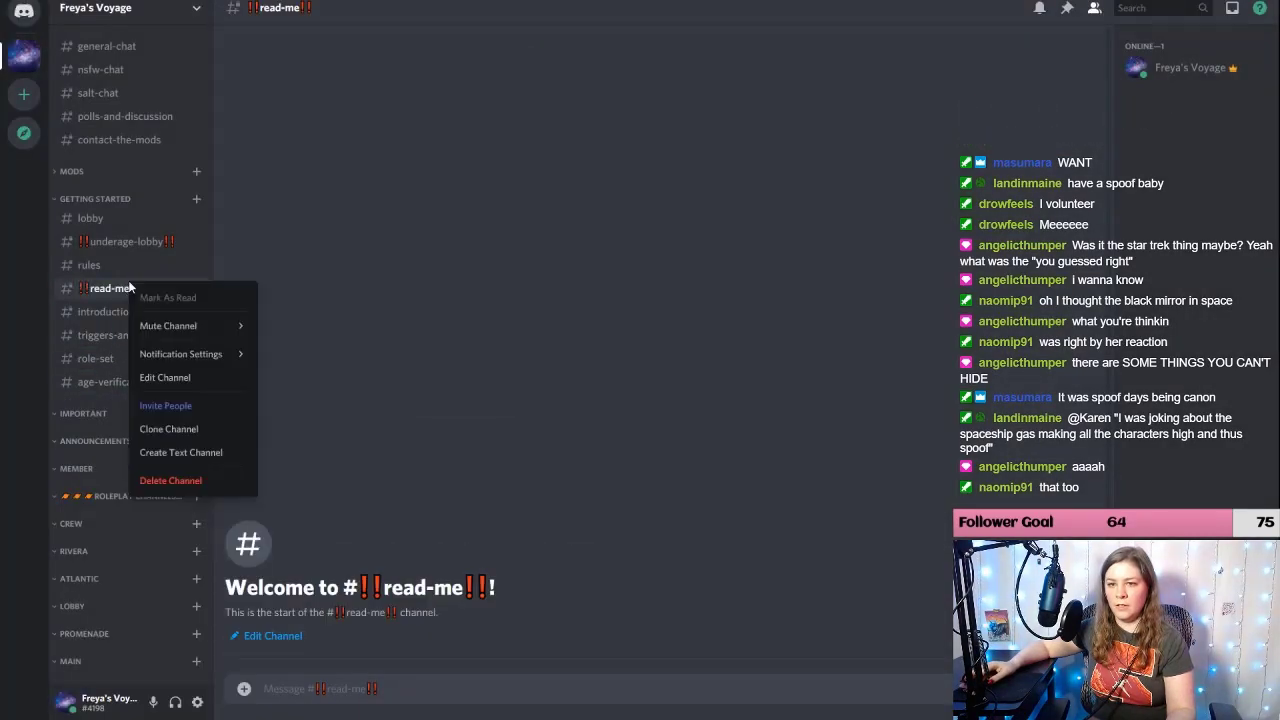
{"action": "left_click", "coordinate": [185, 377]}
{"action": "left_click", "coordinate": [330, 83]}
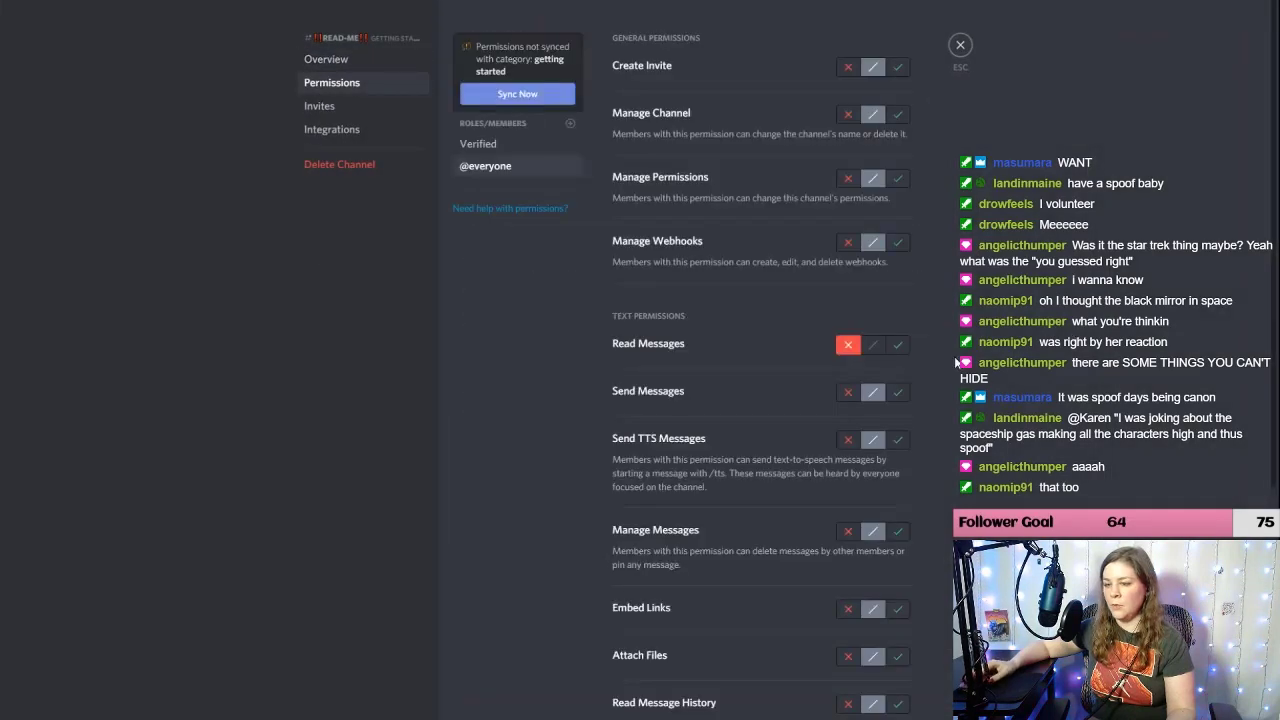
{"action": "left_click", "coordinate": [848, 392]}
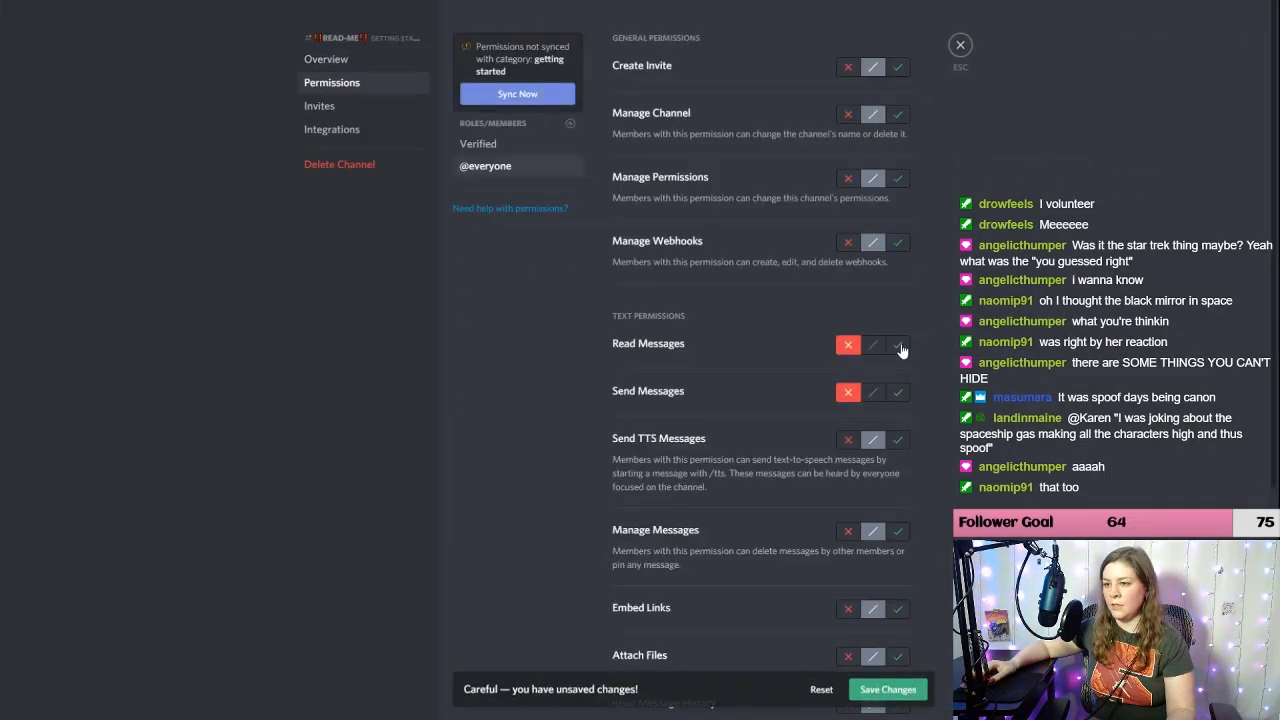
{"action": "left_click", "coordinate": [897, 344]}
{"action": "left_click", "coordinate": [848, 344]}
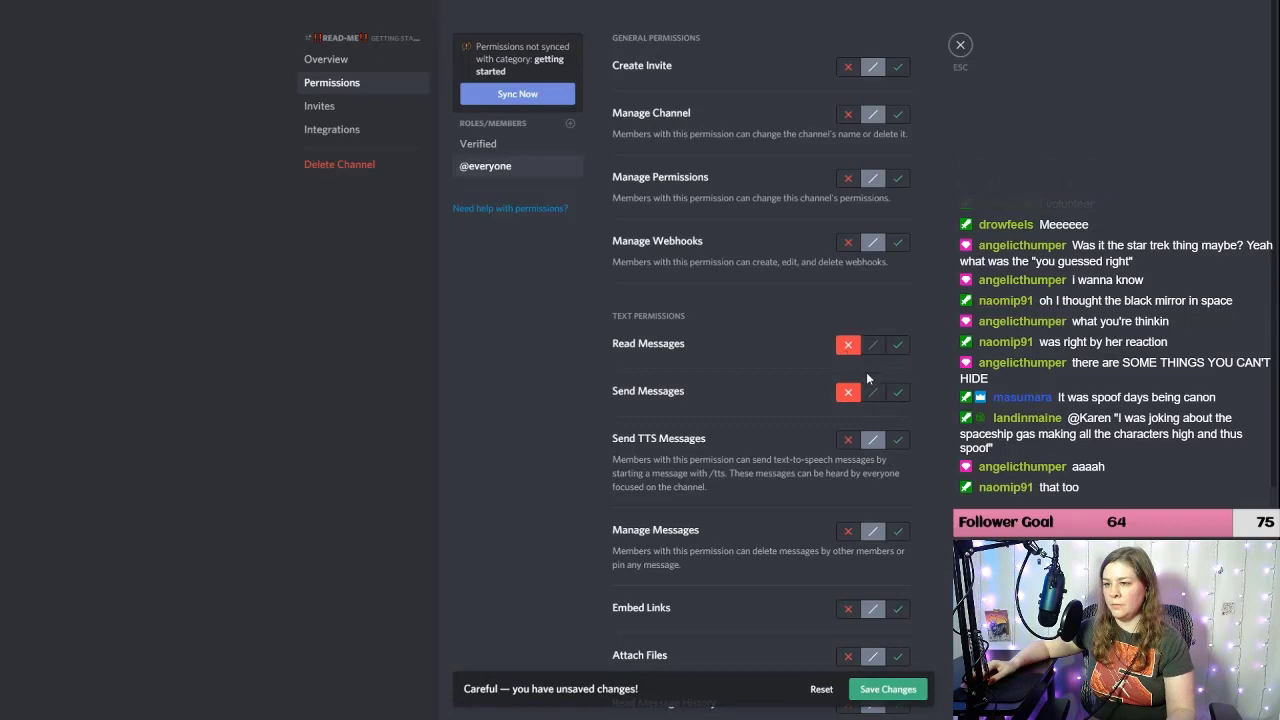
{"action": "left_click", "coordinate": [873, 392]}
Step: Allow Read Messages and deny Send Messages for the Verified role in the ‼read-me‼ channel, and save the permissions
{"action": "left_click", "coordinate": [520, 143]}
{"action": "left_click", "coordinate": [897, 344]}
{"action": "left_click", "coordinate": [848, 392]}
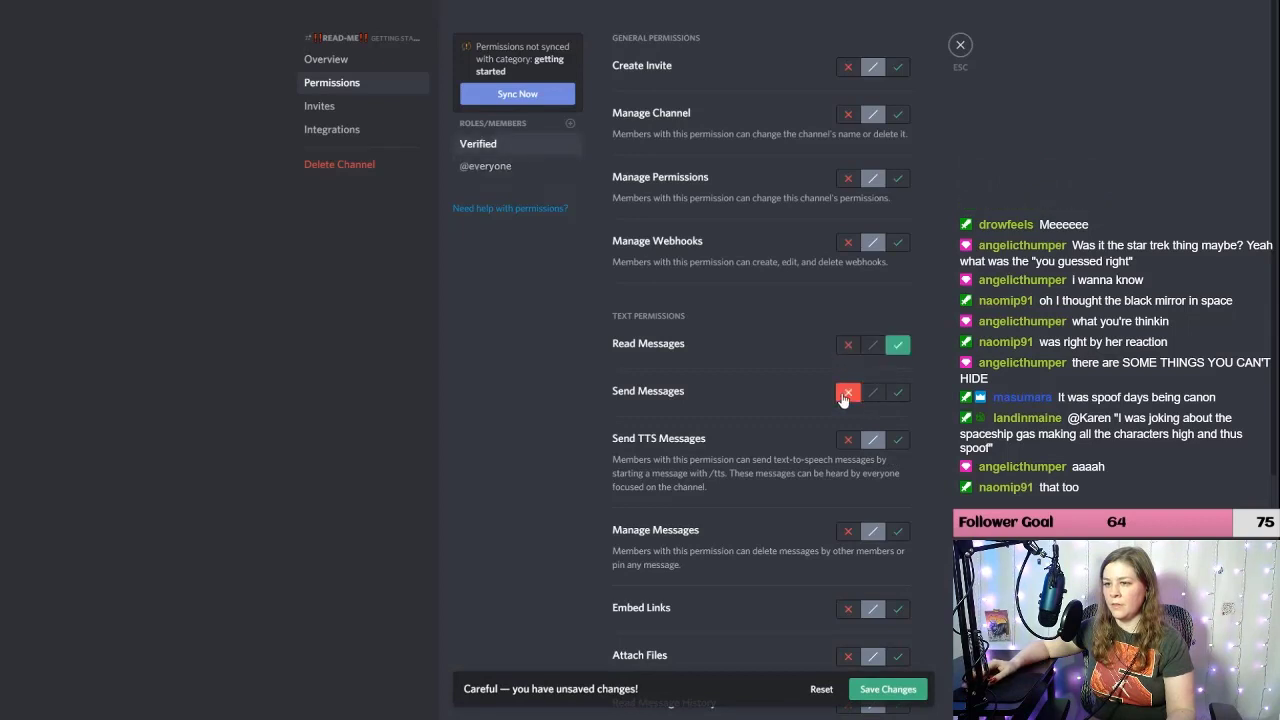
{"action": "left_click", "coordinate": [873, 692]}
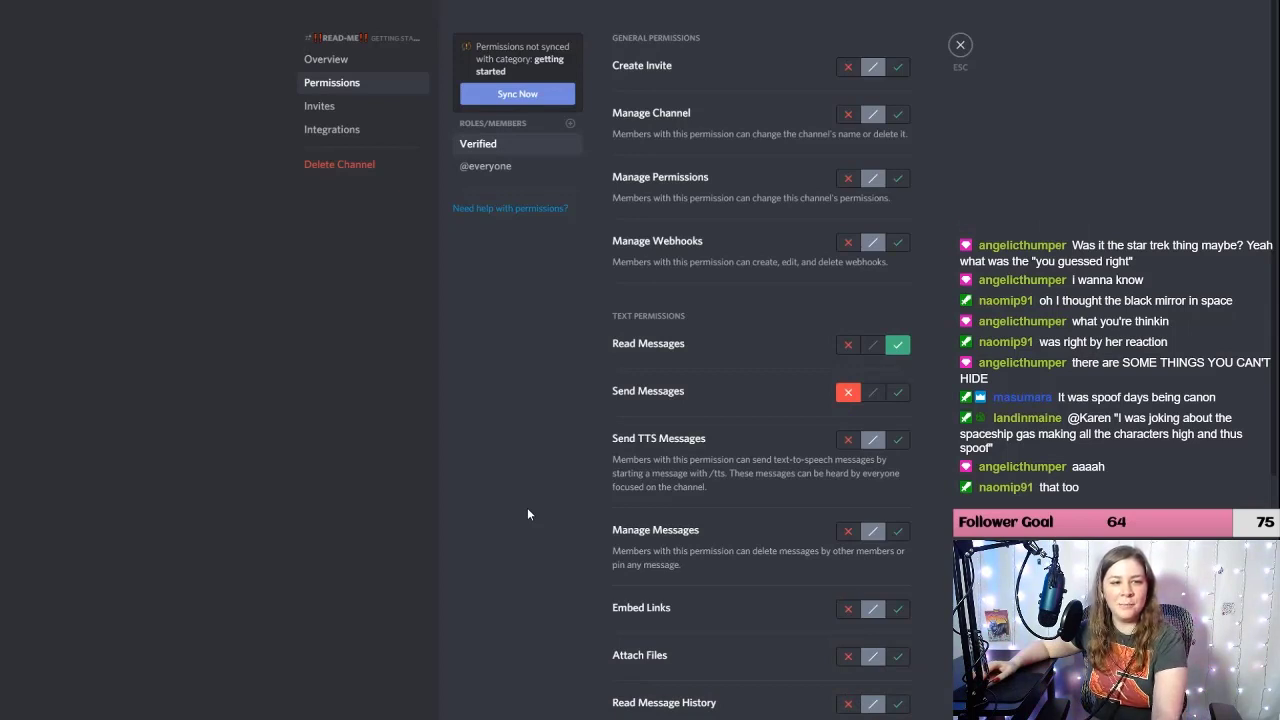
{"action": "left_click", "coordinate": [959, 47]}
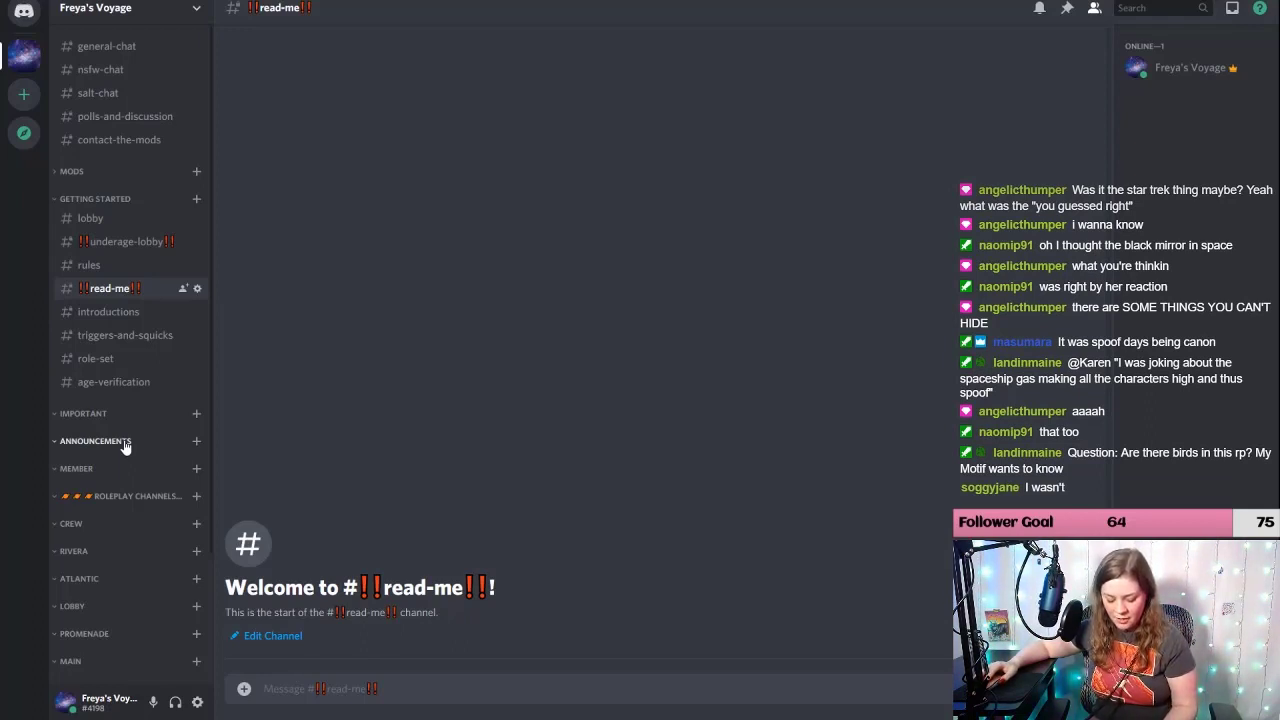
{"action": "left_click", "coordinate": [86, 203]}
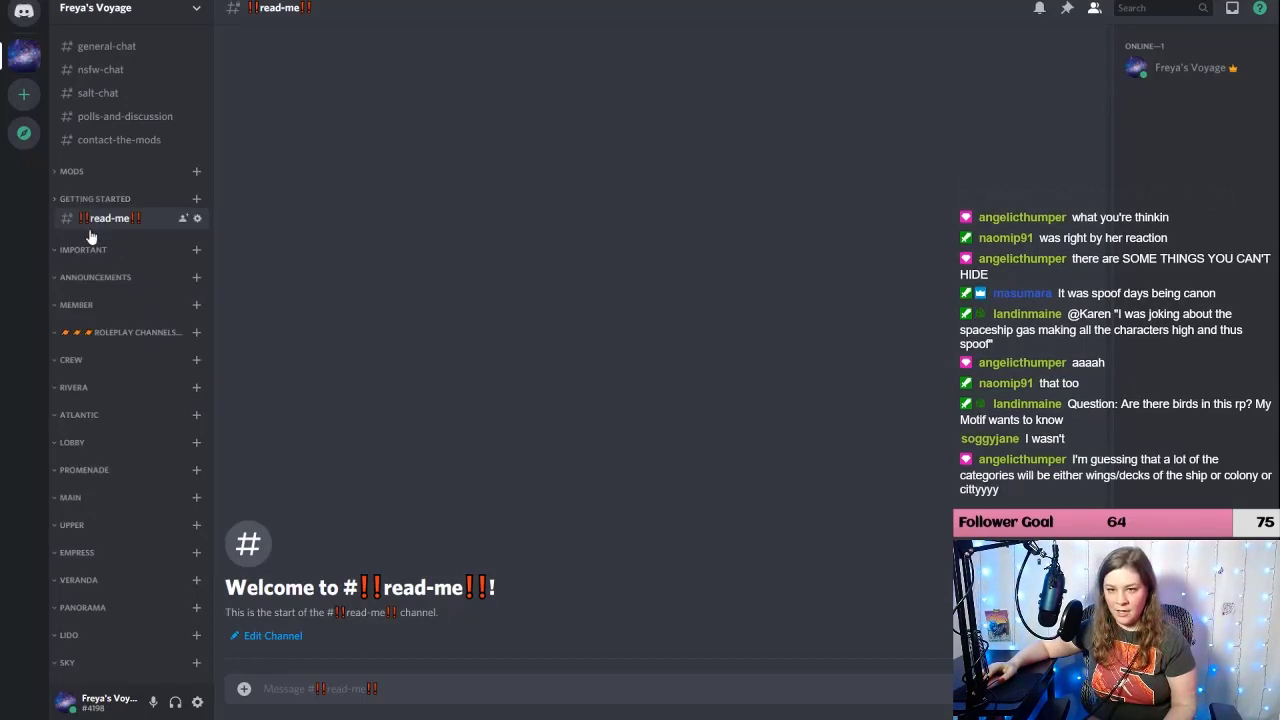
{"action": "right_click", "coordinate": [86, 250]}
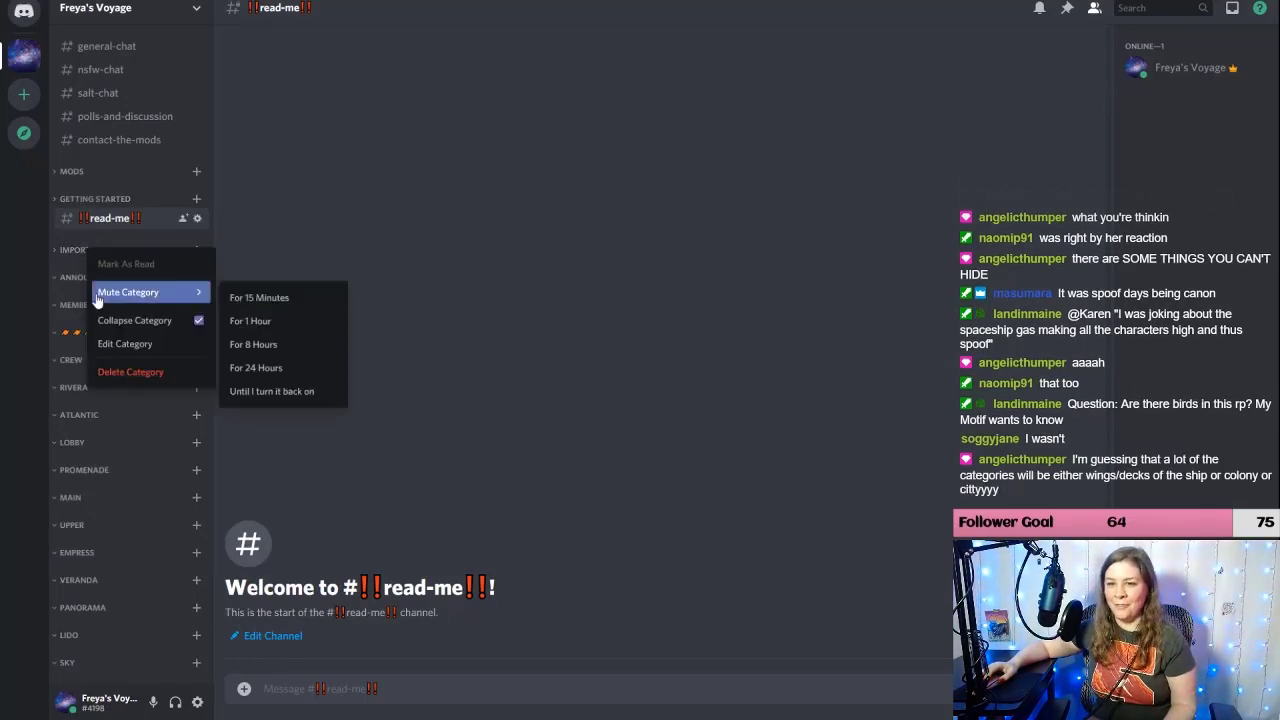
{"action": "left_click", "coordinate": [118, 343]}
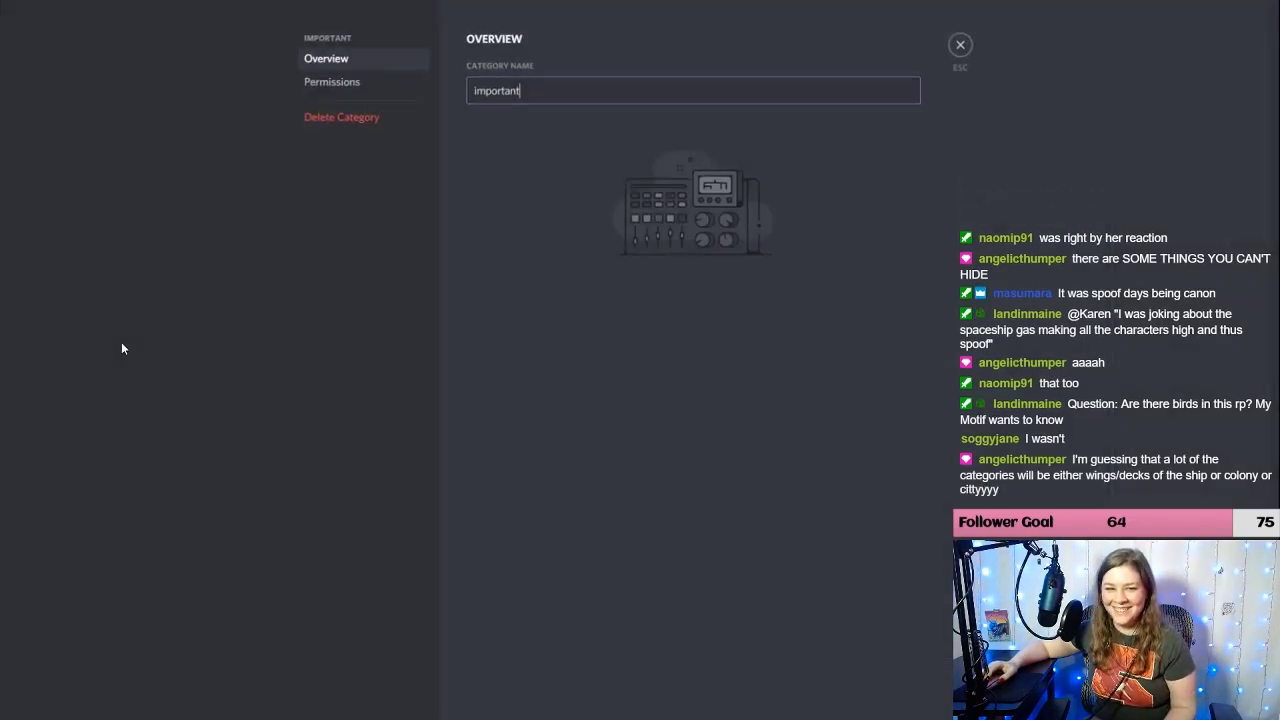
{"action": "left_click", "coordinate": [332, 87]}
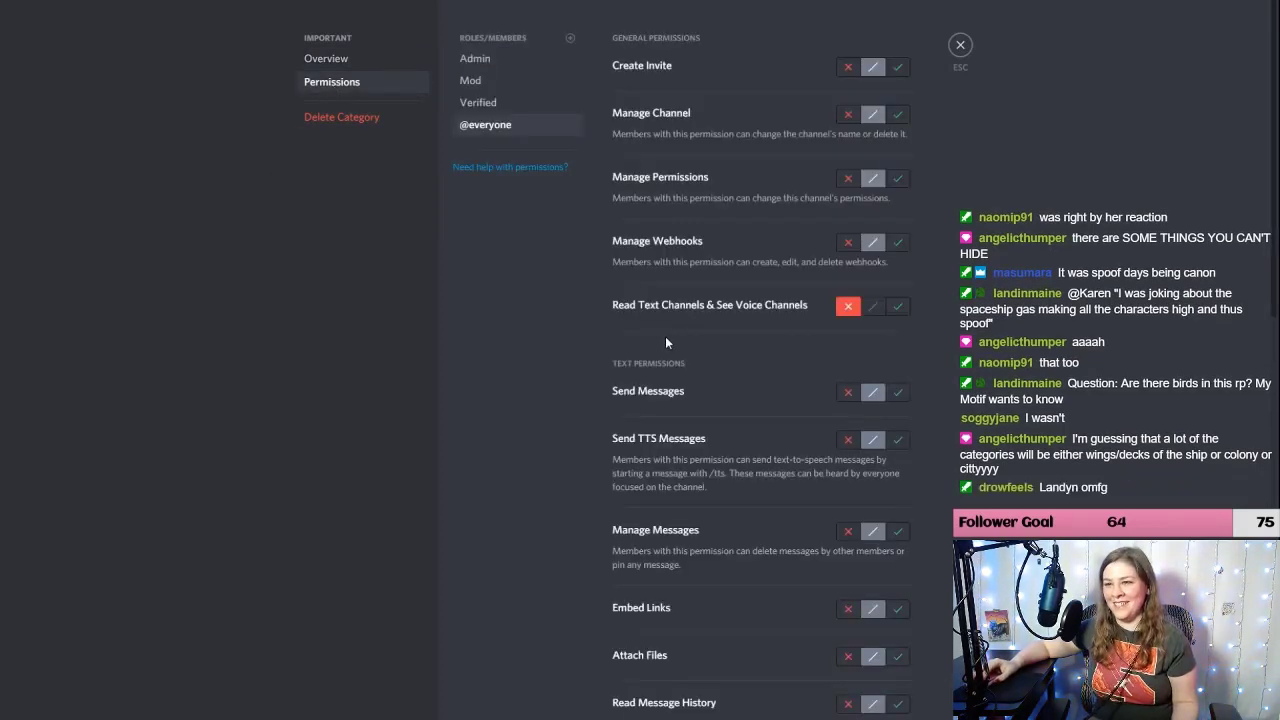
{"action": "left_click", "coordinate": [492, 102]}
{"action": "left_click", "coordinate": [488, 82]}
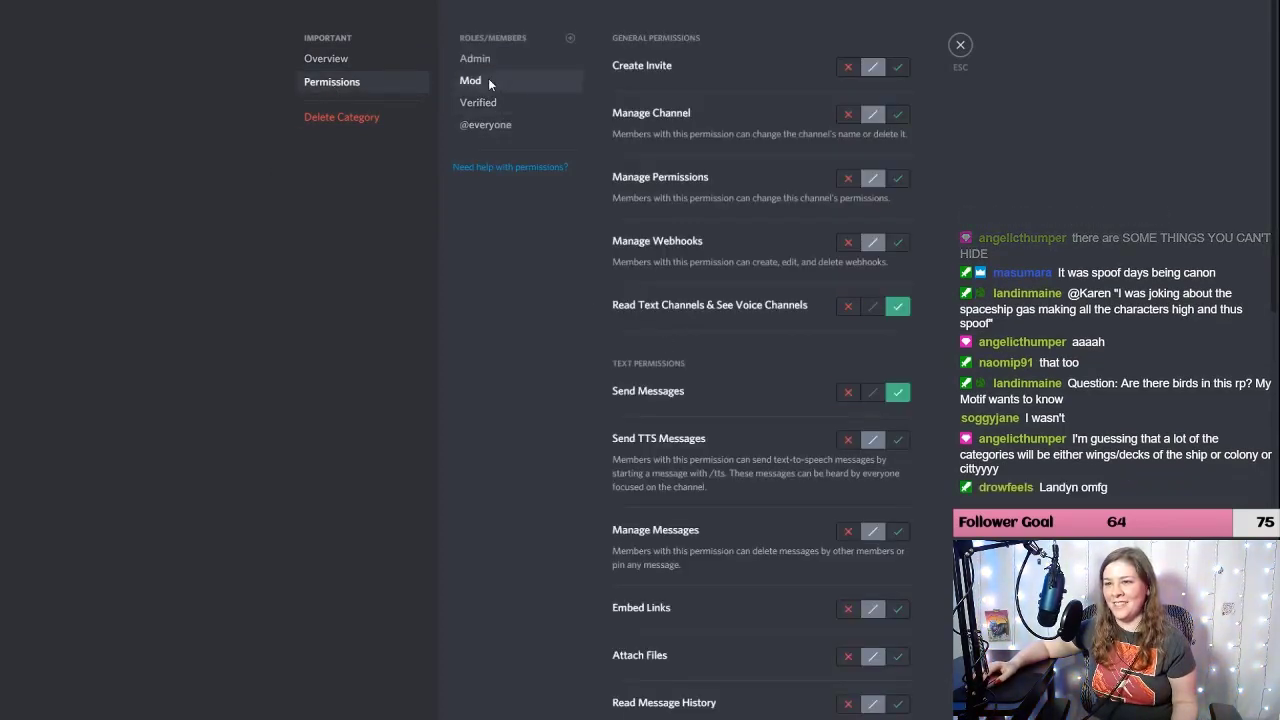
{"action": "left_click", "coordinate": [488, 60]}
{"action": "left_click", "coordinate": [960, 45]}
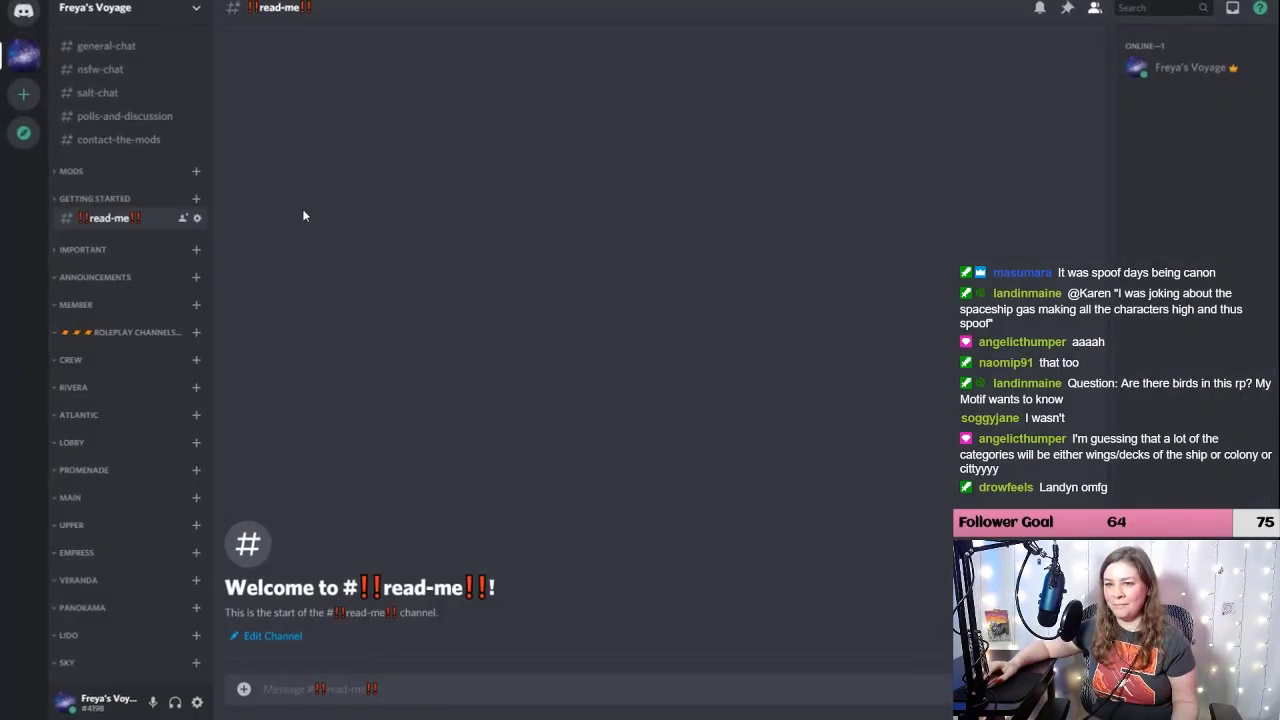
Step: Create two non-private text channels named setting and about-freyas-voyage in the Important category
{"action": "left_click", "coordinate": [197, 250]}
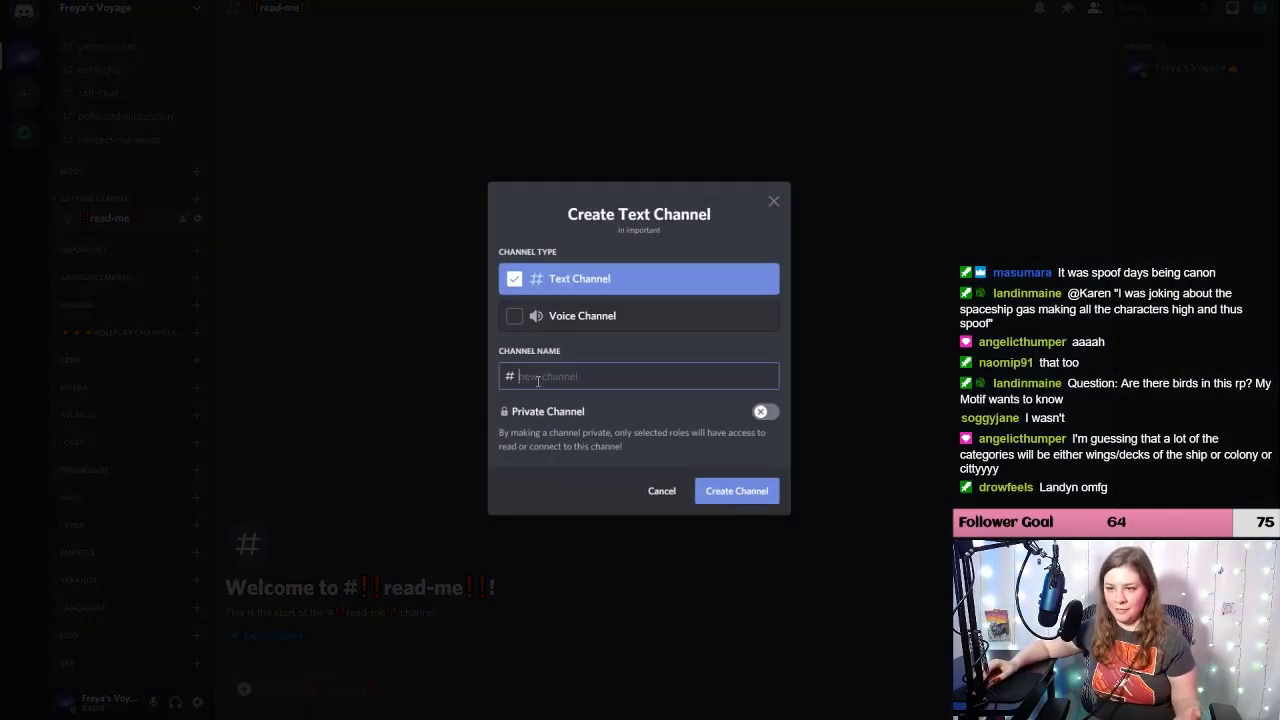
{"action": "type", "text": "setting"}
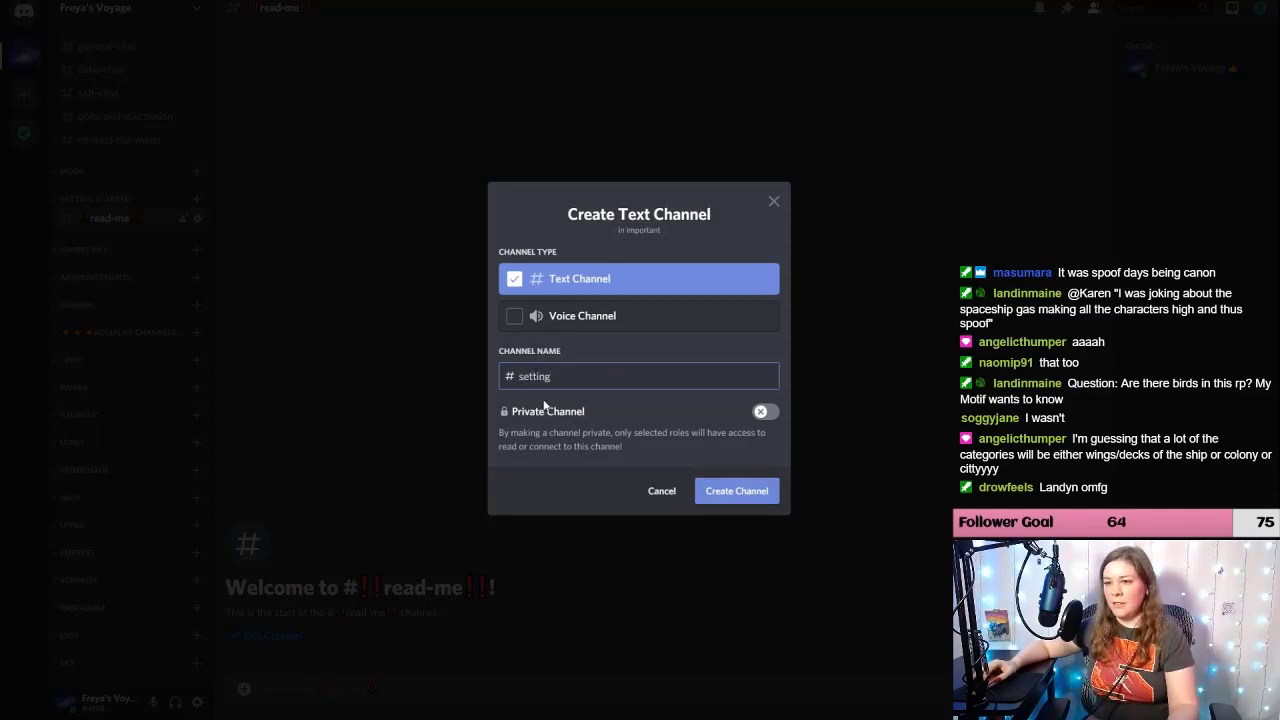
{"action": "left_click", "coordinate": [757, 491]}
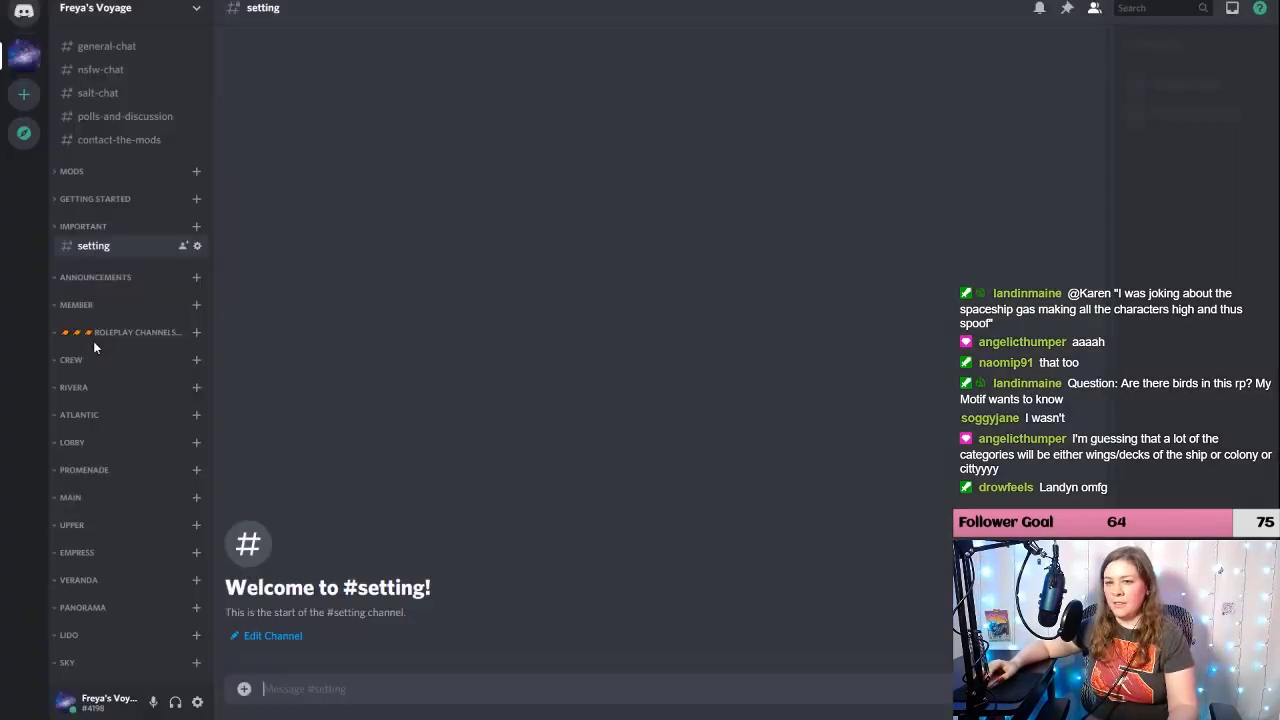
{"action": "left_click", "coordinate": [196, 226]}
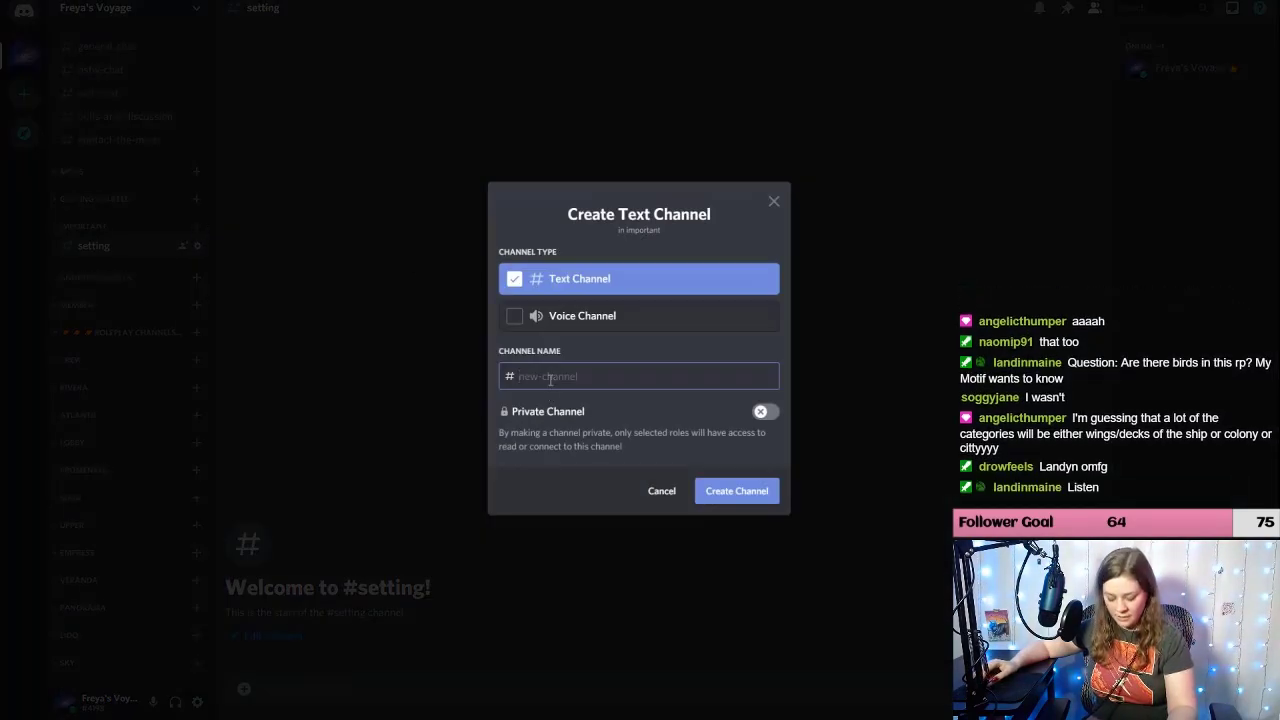
{"action": "type", "text": "ab"}
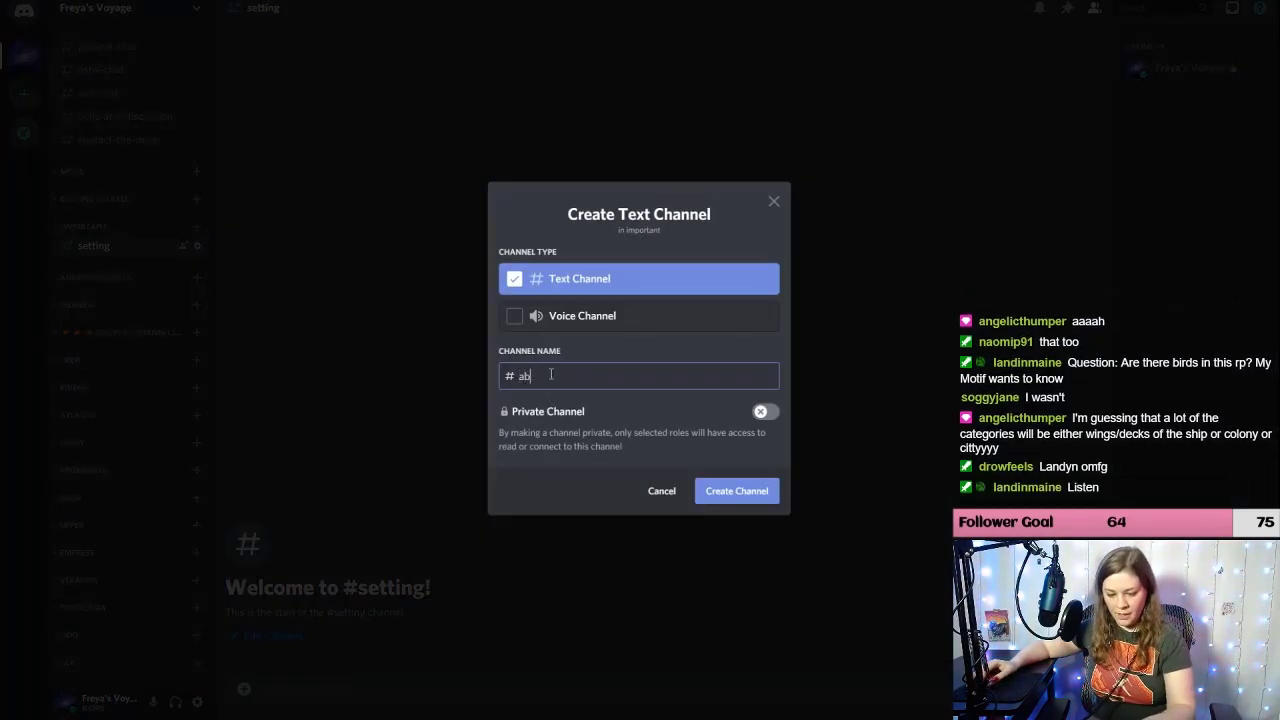
{"action": "type", "text": "out-fr"}
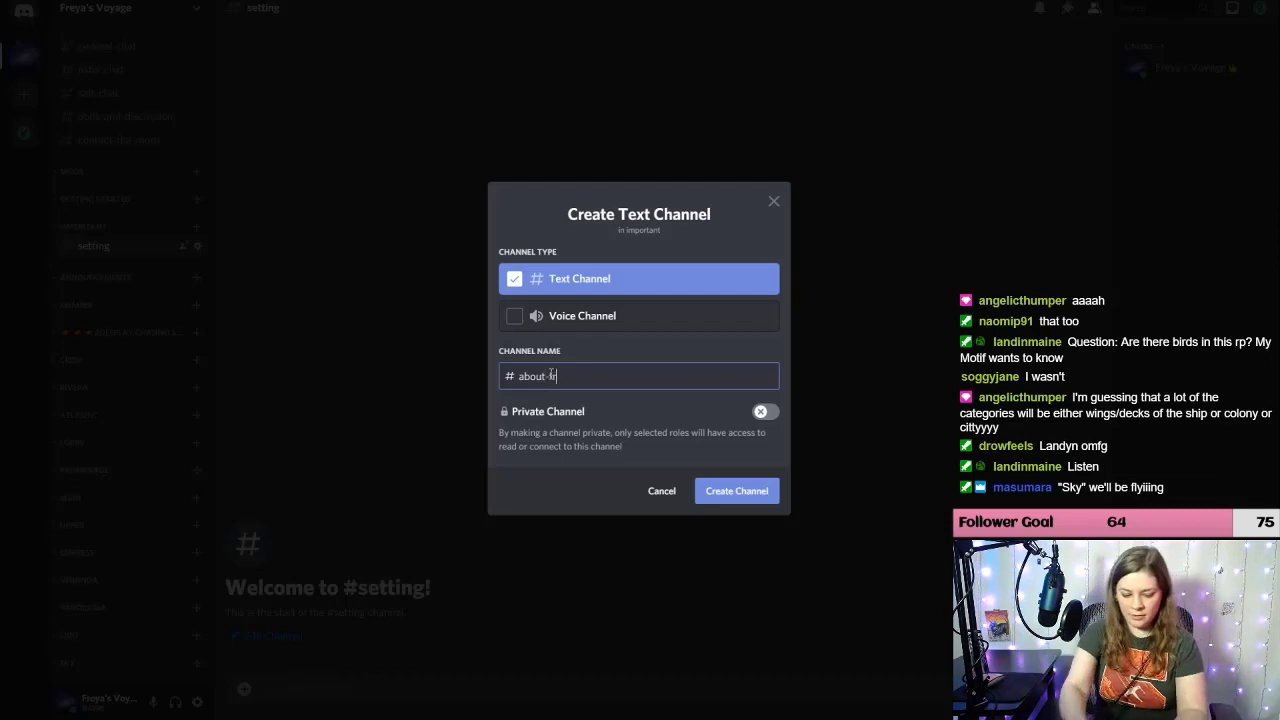
{"action": "type", "text": "eyas-voyage"}
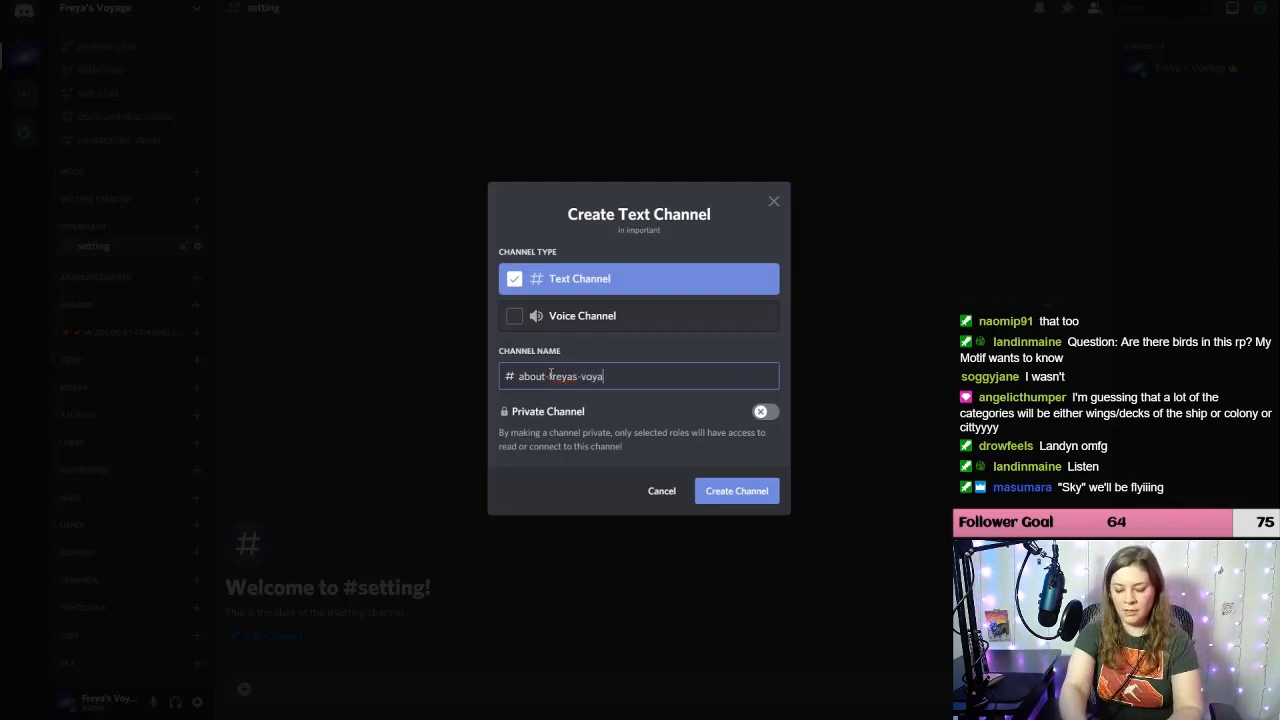
{"action": "left_click", "coordinate": [750, 491]}
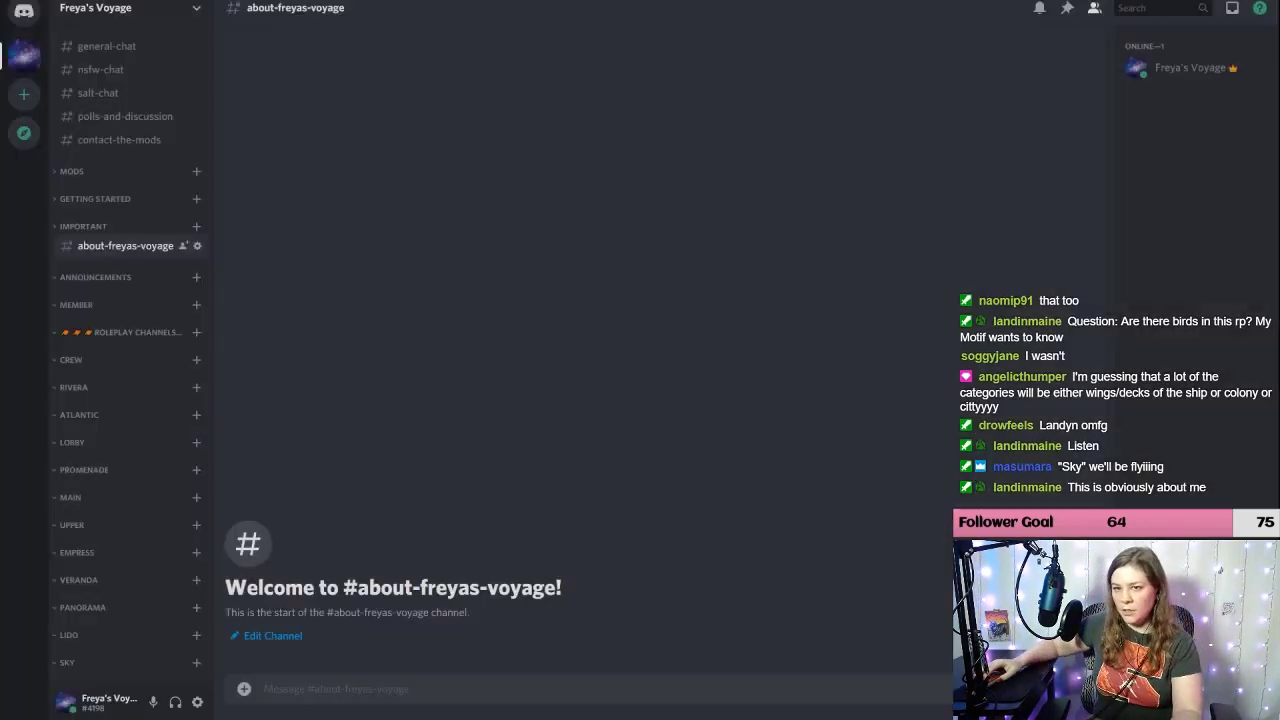
Step: Add non-private text channels named faq and cast to the Important category
{"action": "left_click", "coordinate": [197, 229]}
{"action": "type", "text": "faq"}
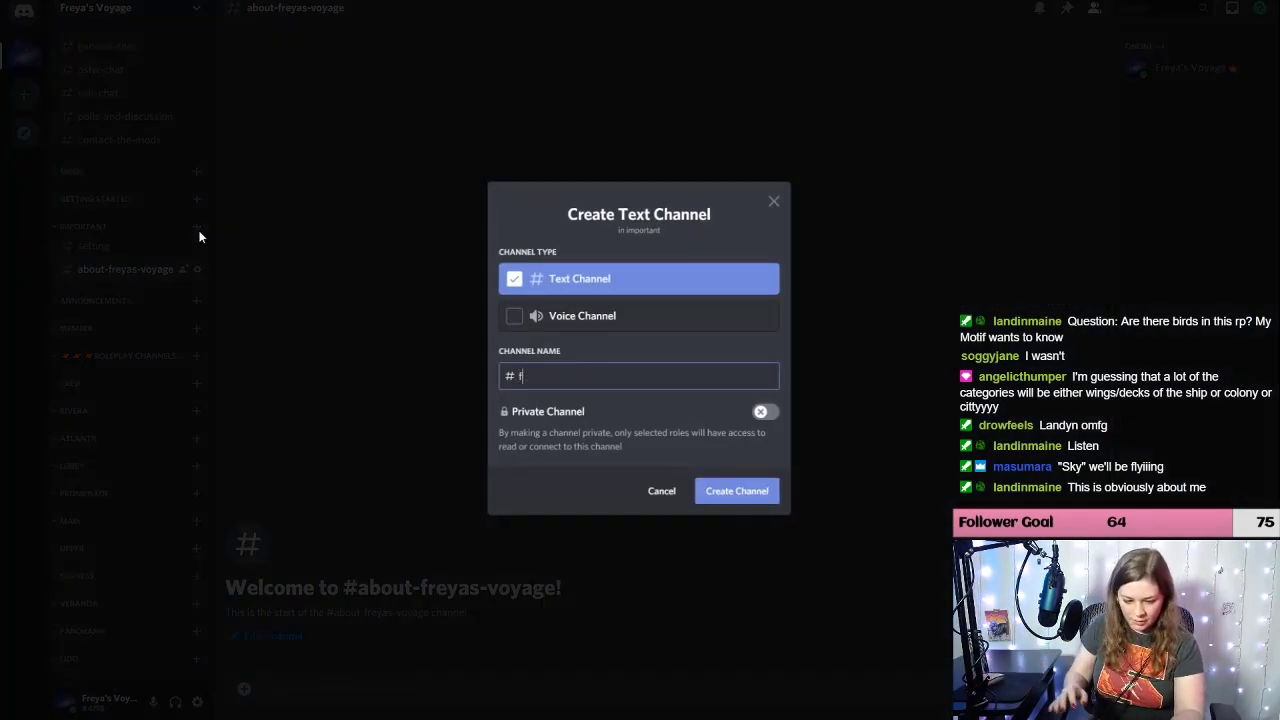
{"action": "left_click", "coordinate": [736, 490]}
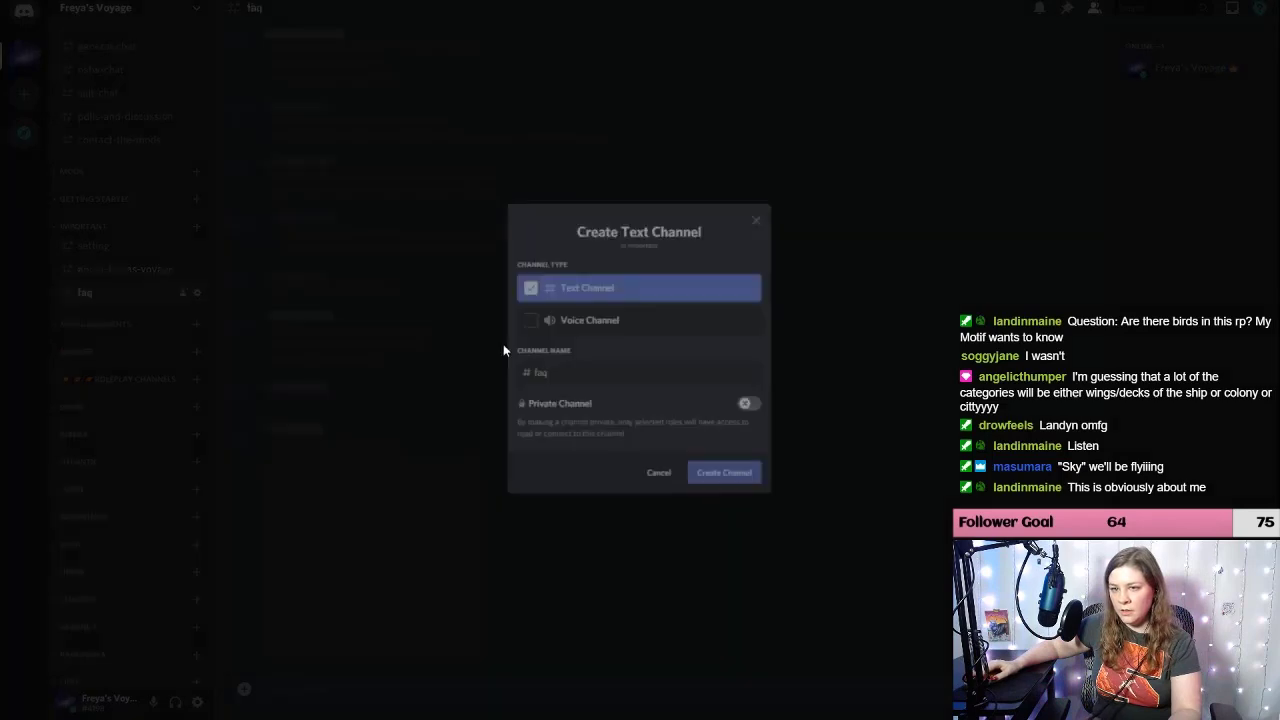
{"action": "left_click", "coordinate": [200, 230]}
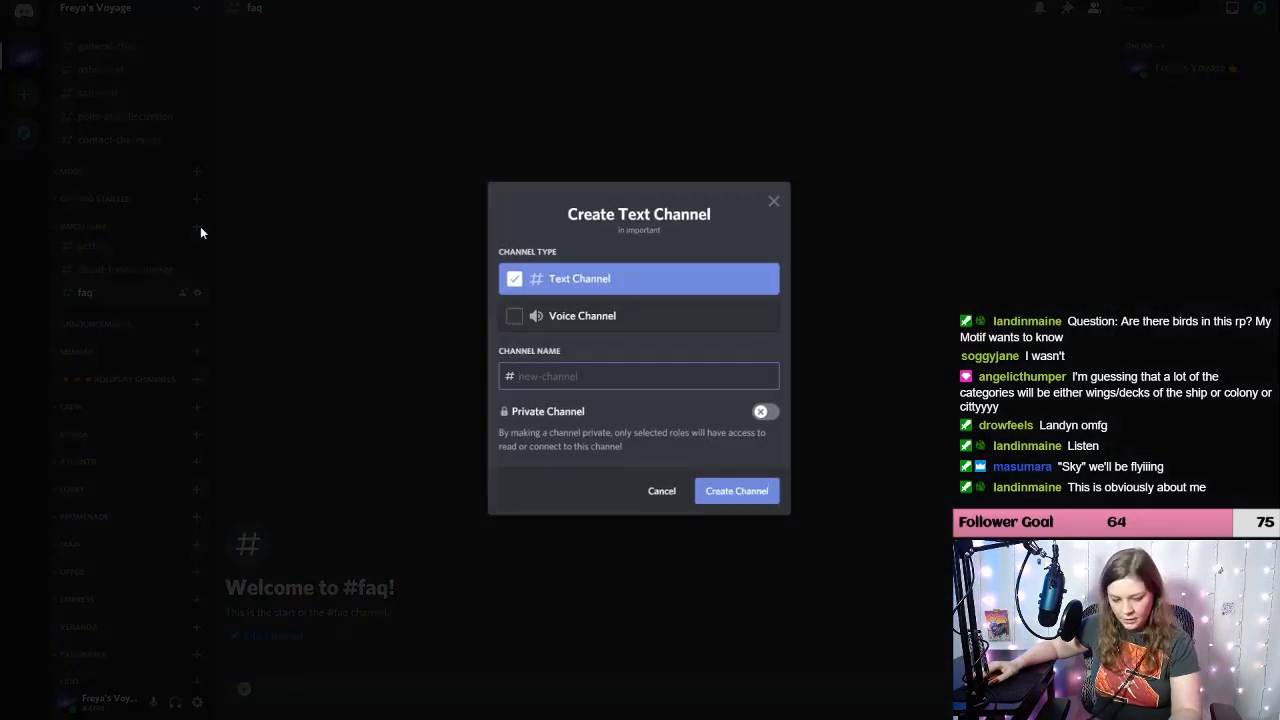
{"action": "type", "text": "cast"}
{"action": "left_click", "coordinate": [737, 495]}
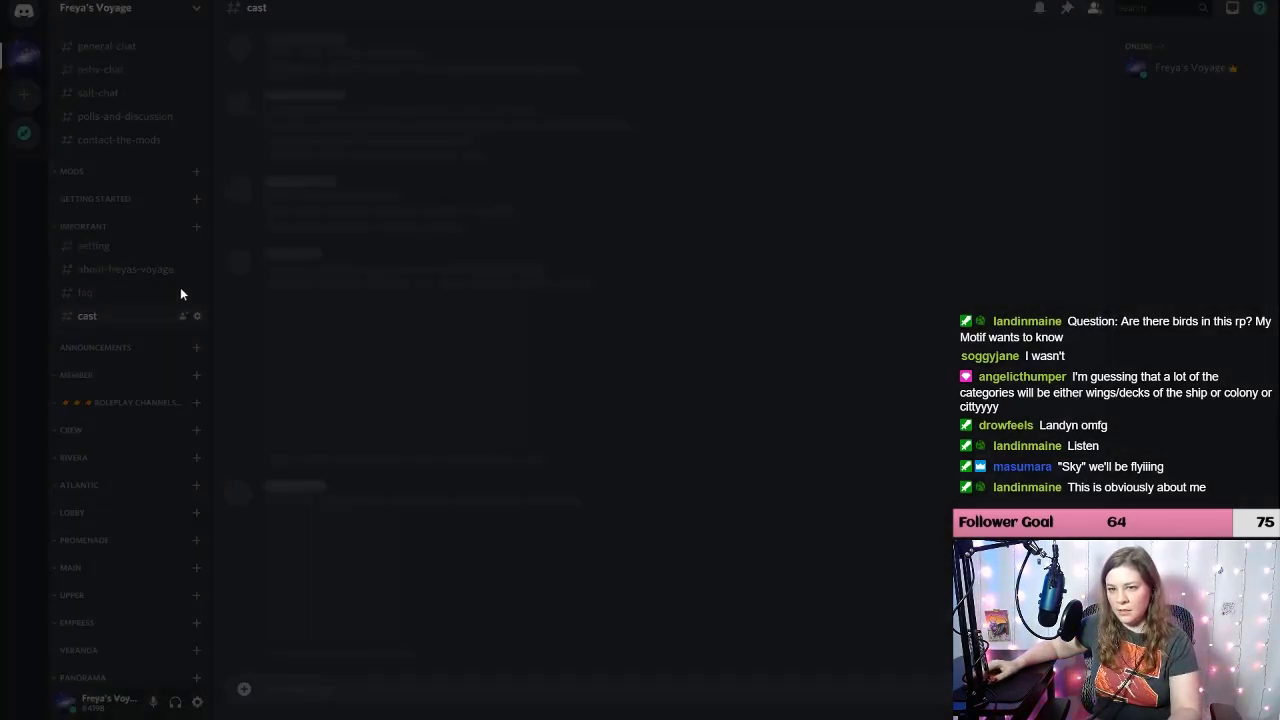
Step: Create two non-private text channels named npcs and open-characters in the Important category
{"action": "left_click", "coordinate": [196, 230]}
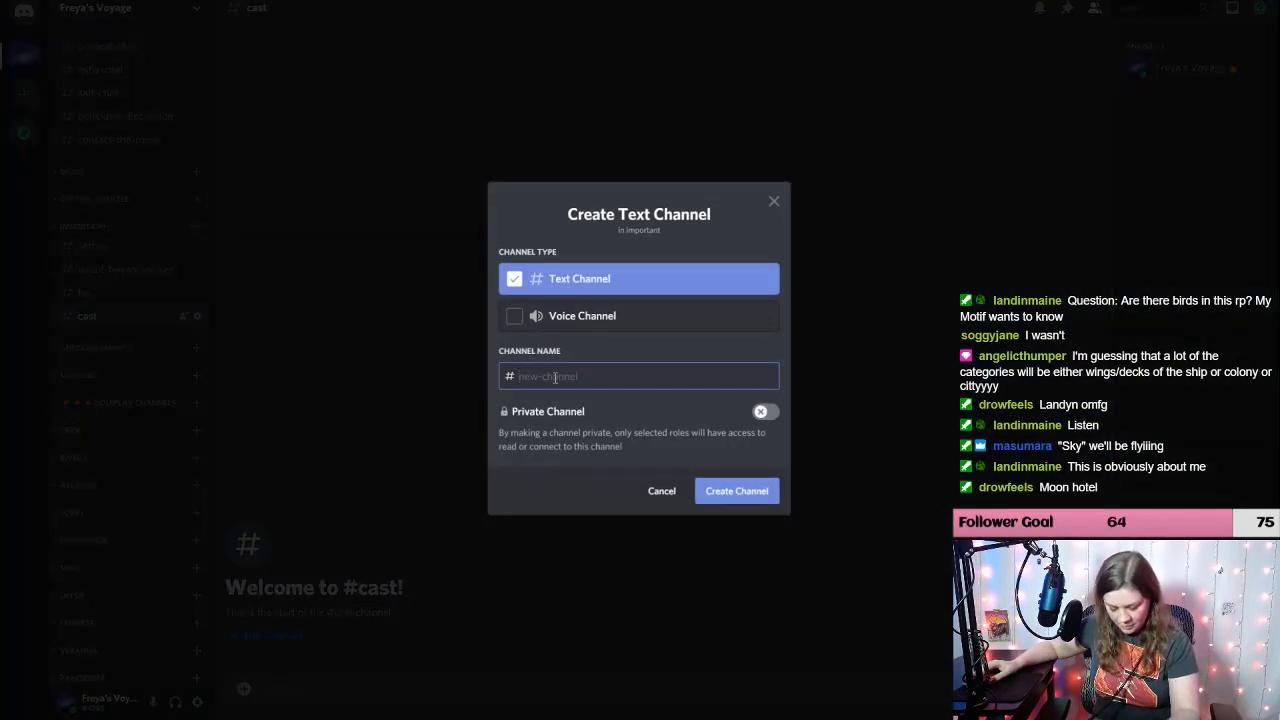
{"action": "type", "text": "npcs"}
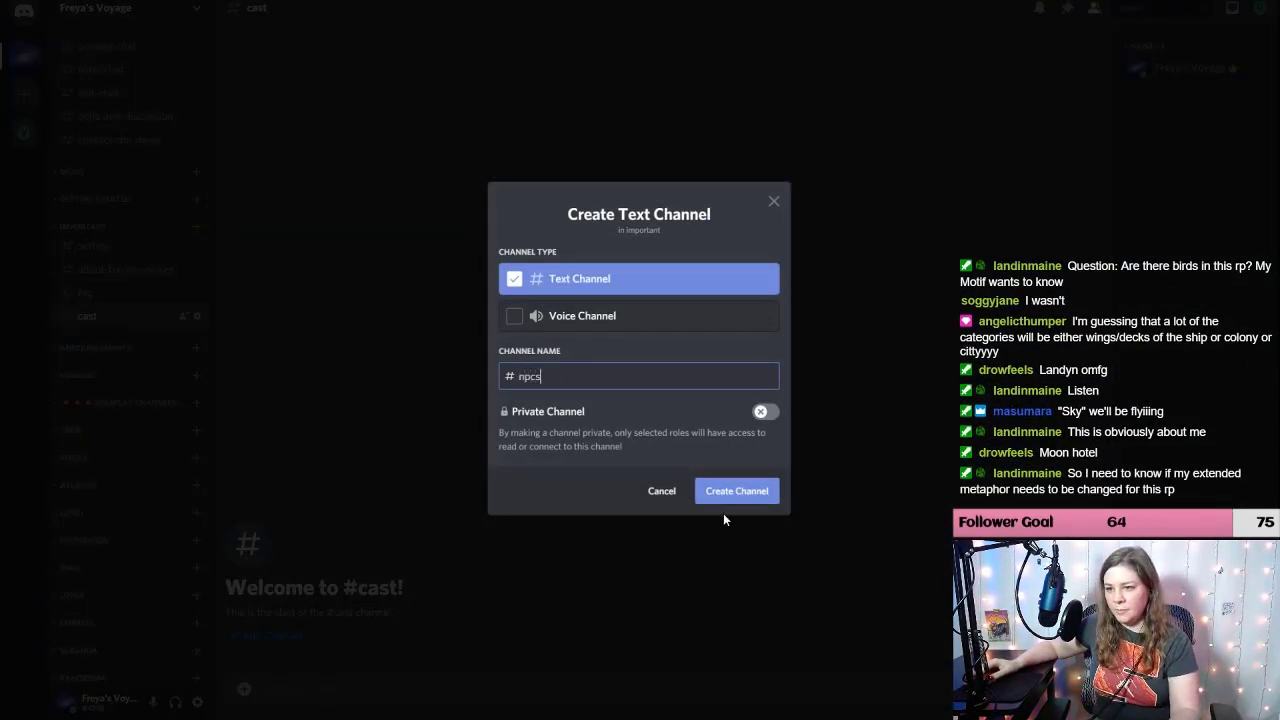
{"action": "left_click", "coordinate": [731, 494]}
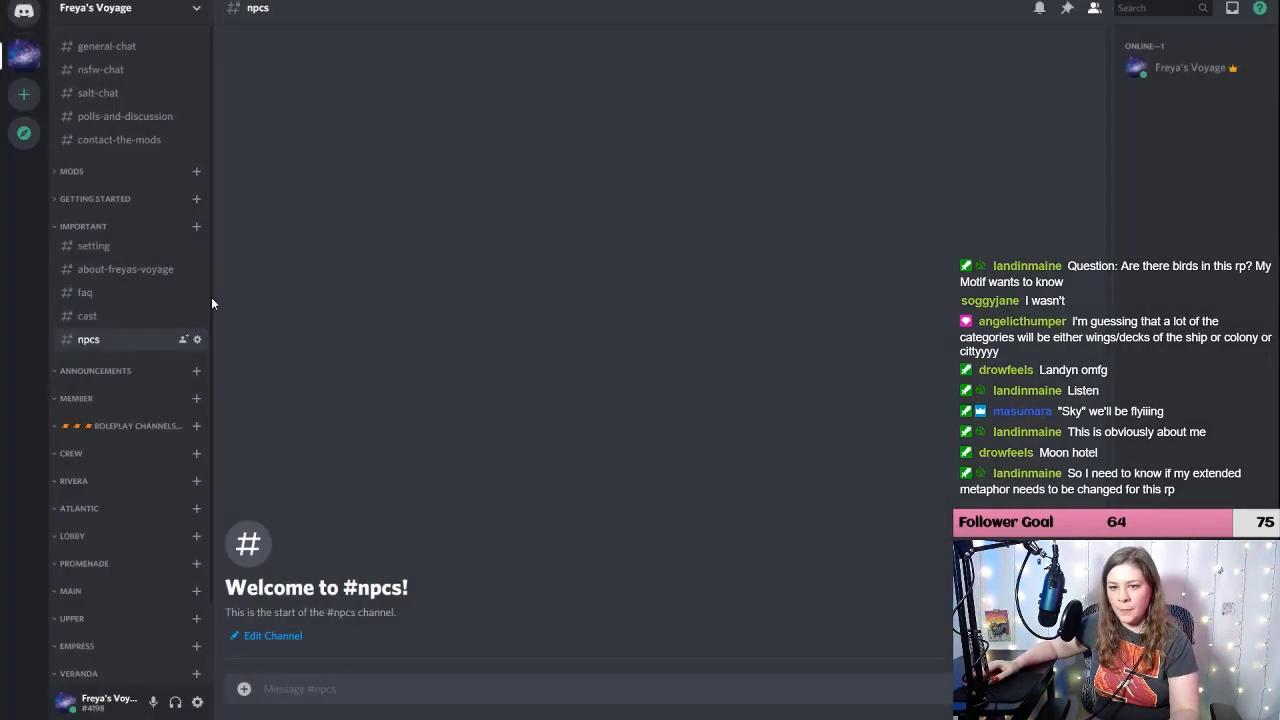
{"action": "left_click", "coordinate": [197, 230]}
{"action": "type", "text": "open-chara"}
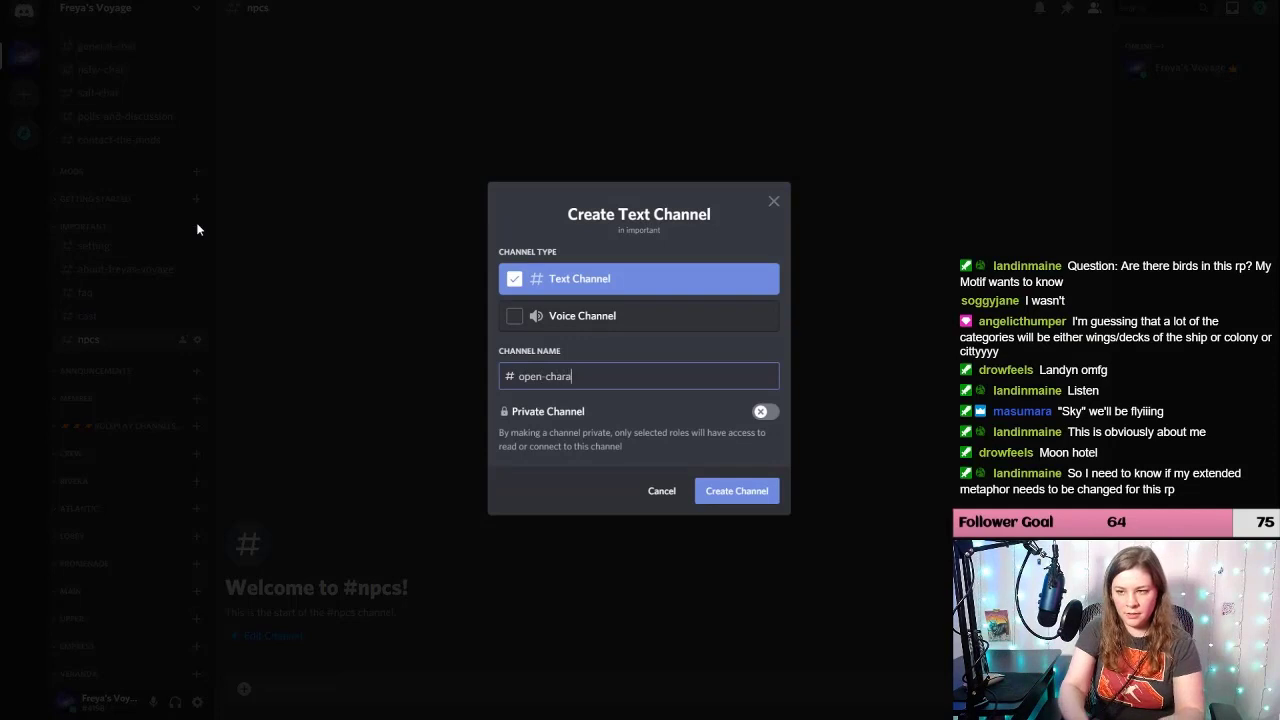
{"action": "type", "text": "cters"}
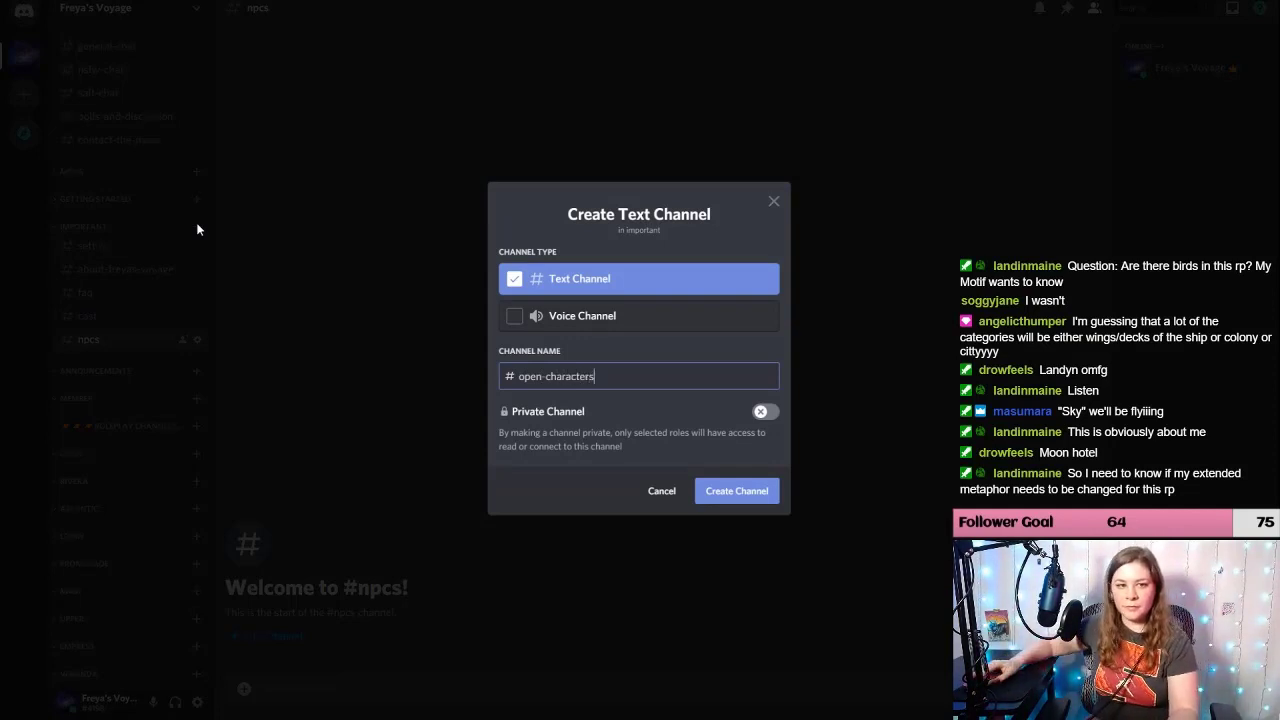
{"action": "left_click", "coordinate": [718, 492]}
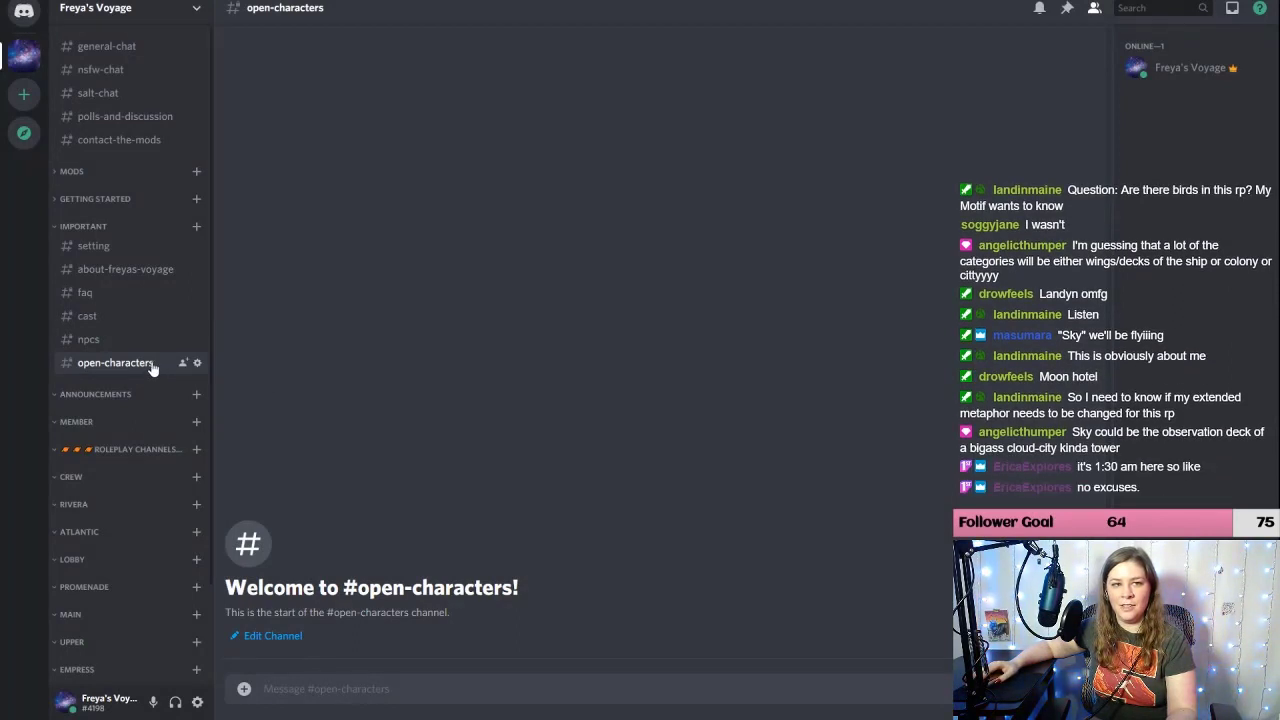
Step: Add non-private text channels named inspiration and applications to the Important category, and collapse the category
{"action": "left_click", "coordinate": [197, 228]}
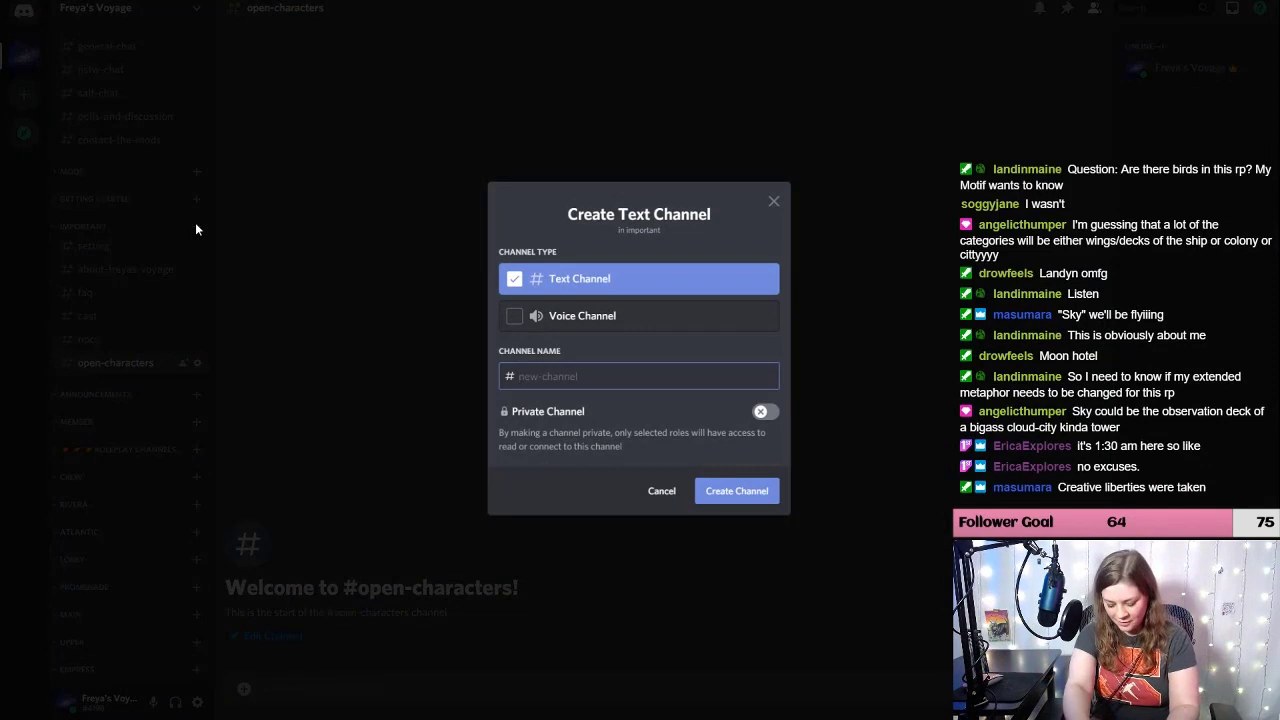
{"action": "type", "text": "i"}
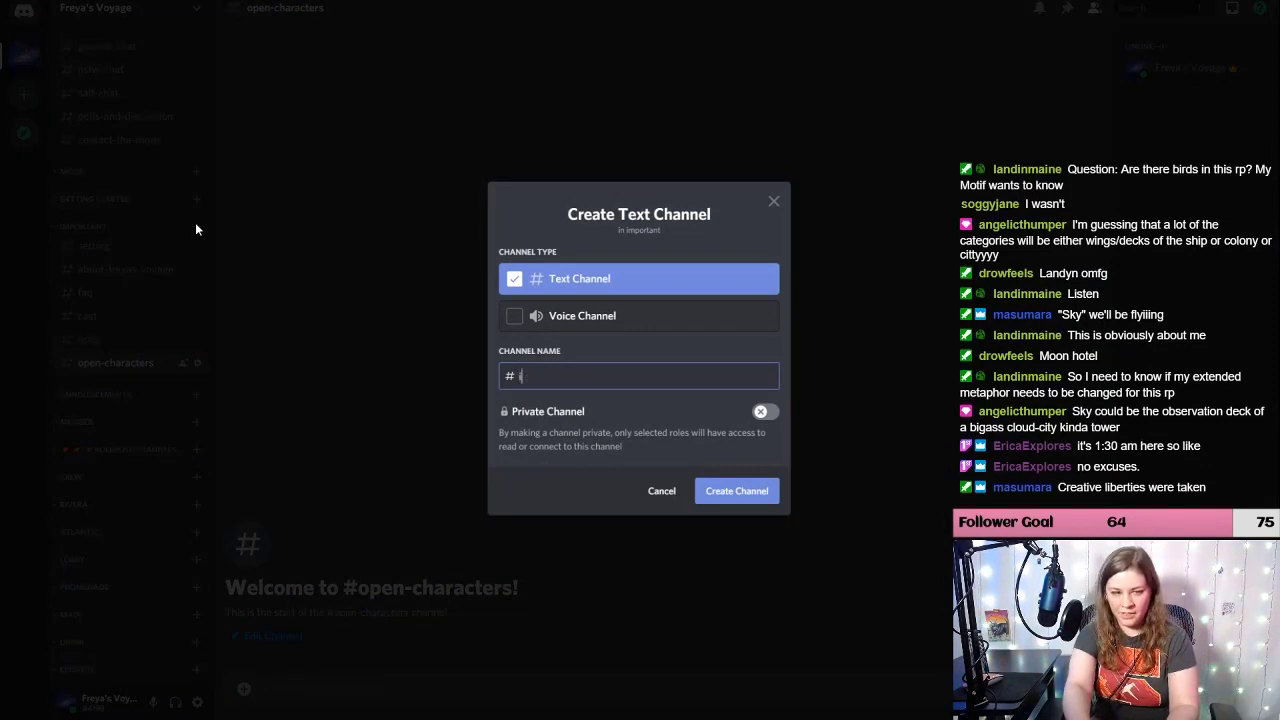
{"action": "type", "text": "nspir"}
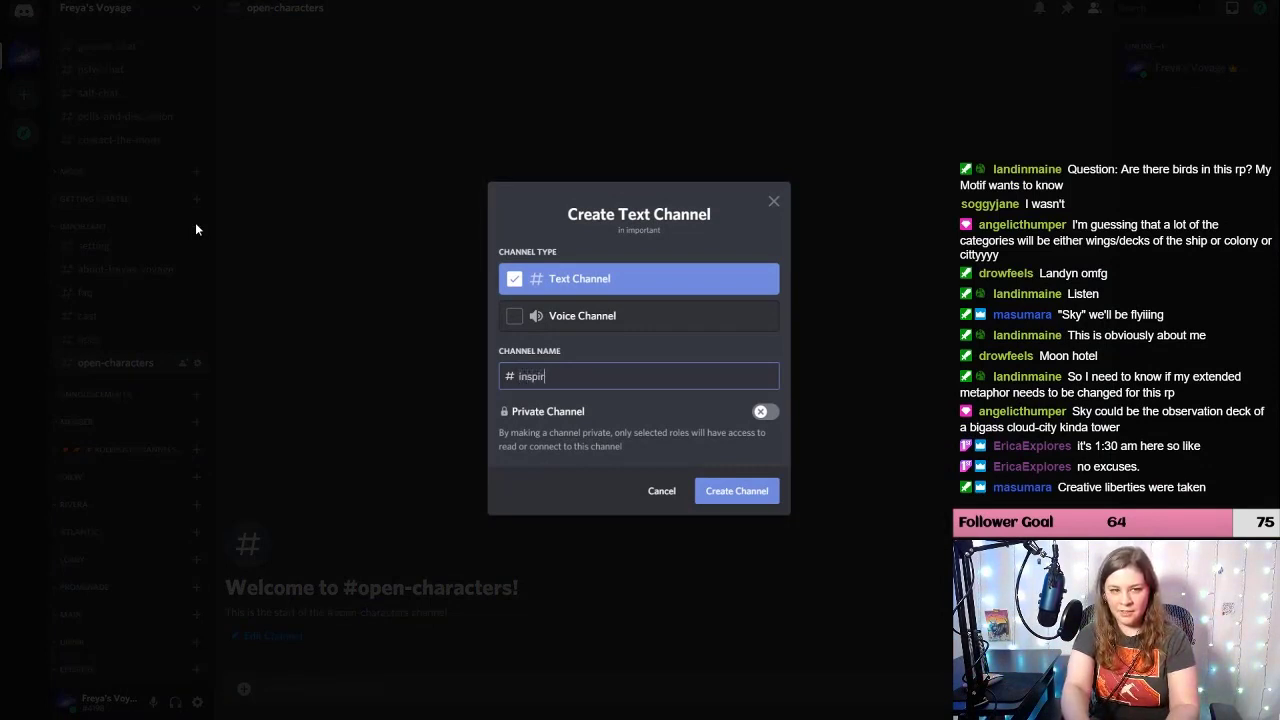
{"action": "type", "text": "ation"}
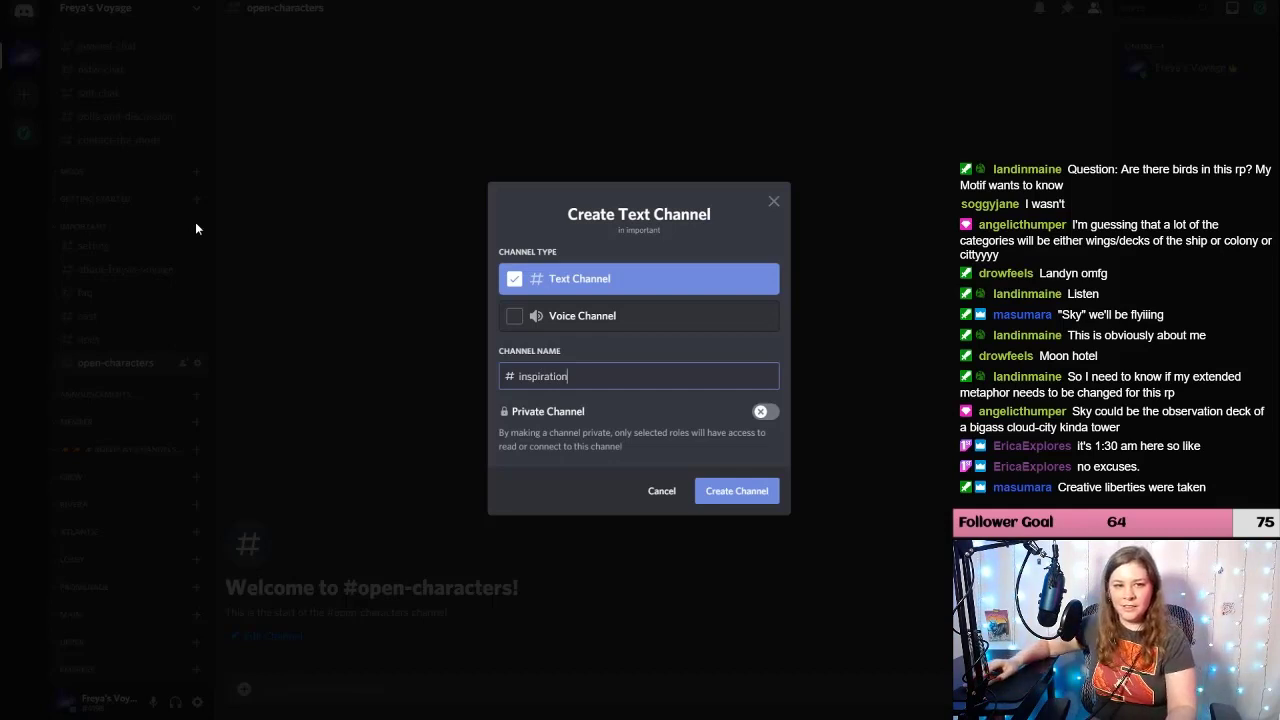
{"action": "left_click", "coordinate": [731, 493]}
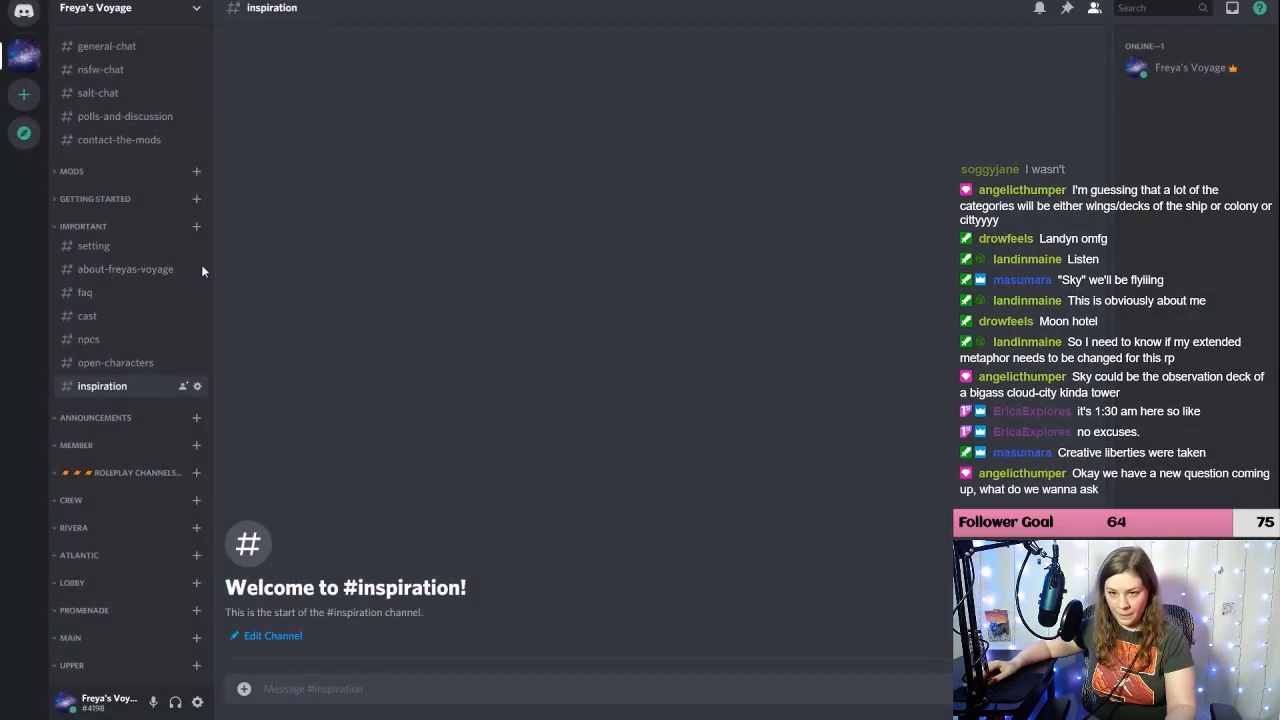
{"action": "left_click", "coordinate": [196, 227]}
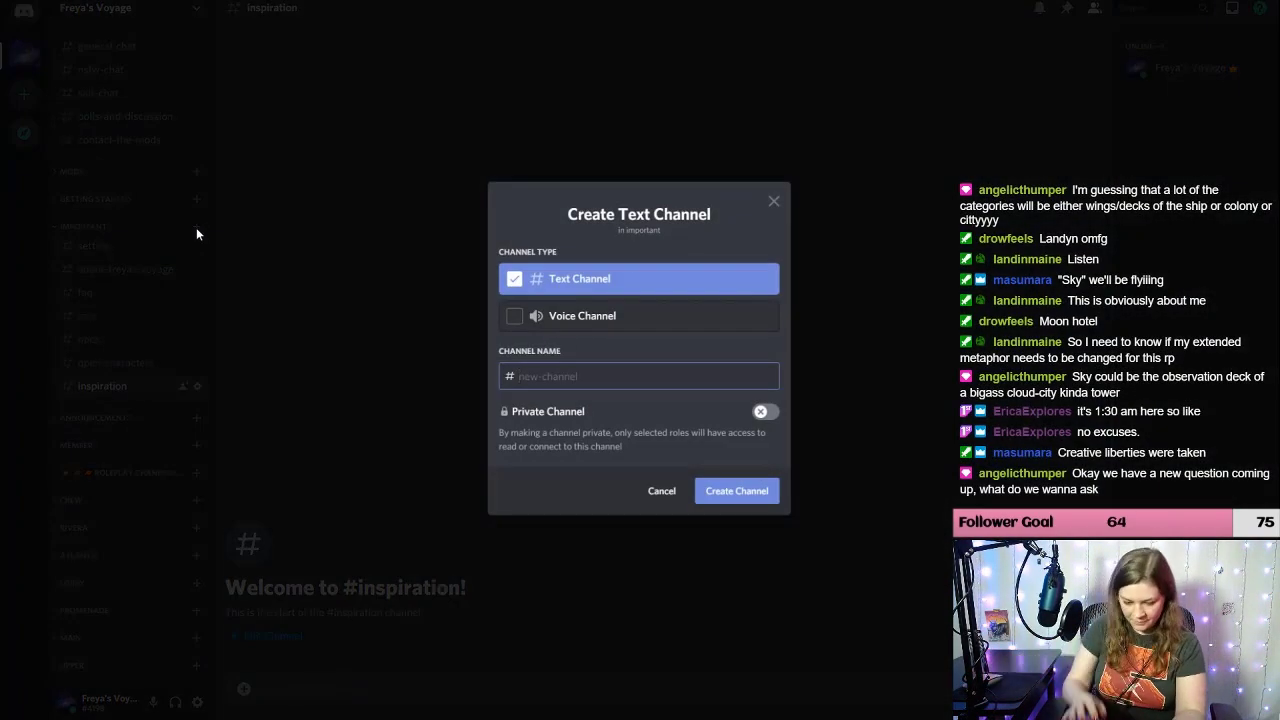
{"action": "type", "text": "applications"}
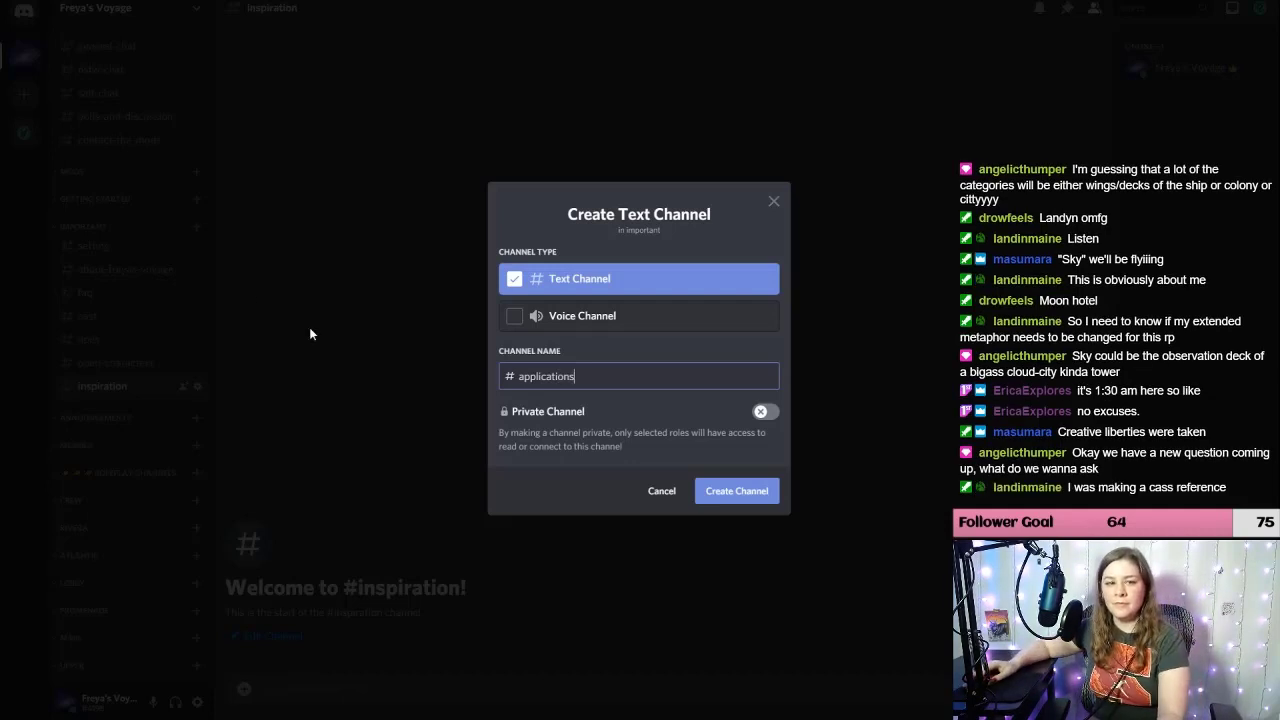
{"action": "left_click", "coordinate": [737, 491]}
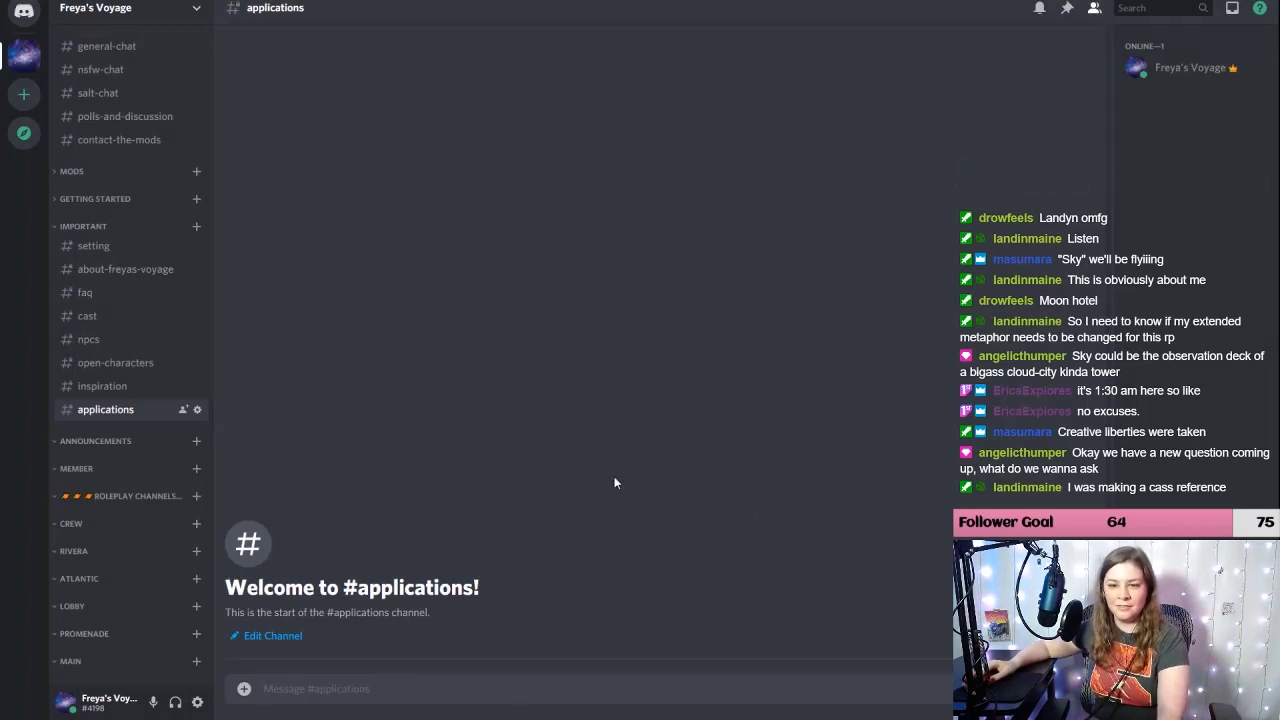
{"action": "left_click", "coordinate": [83, 228]}
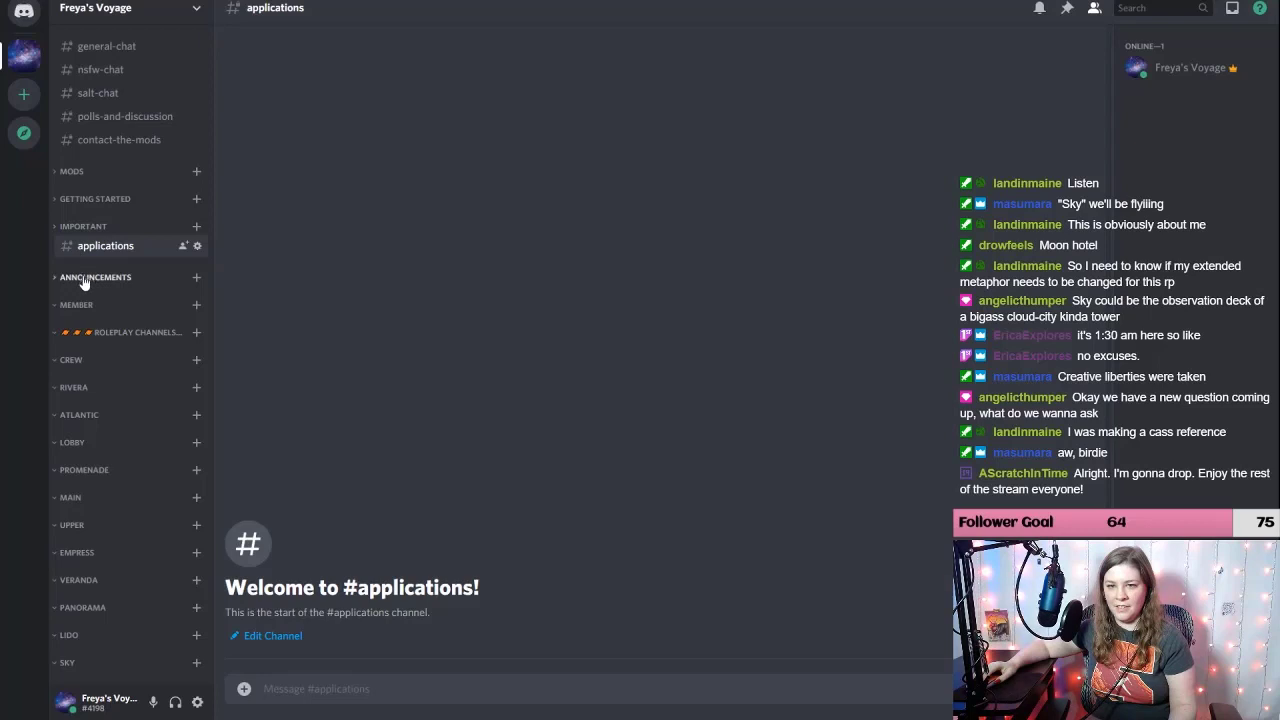
{"action": "right_click", "coordinate": [83, 278]}
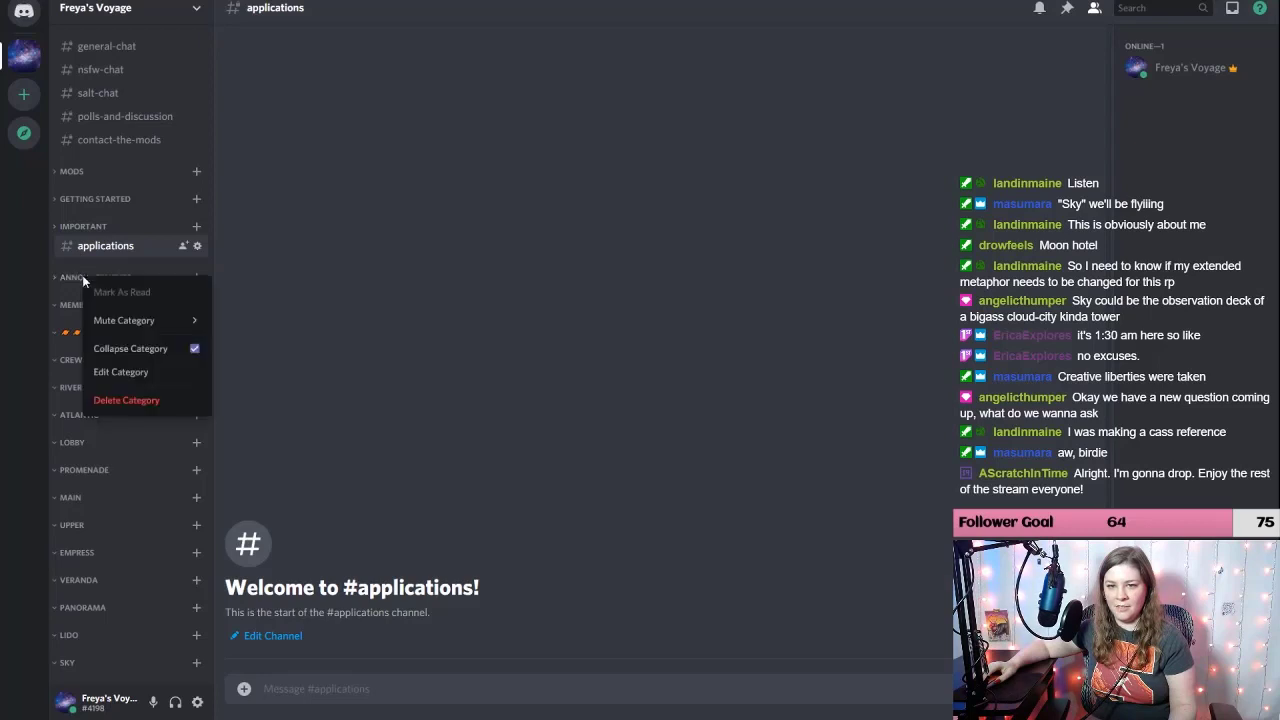
{"action": "left_click", "coordinate": [130, 373]}
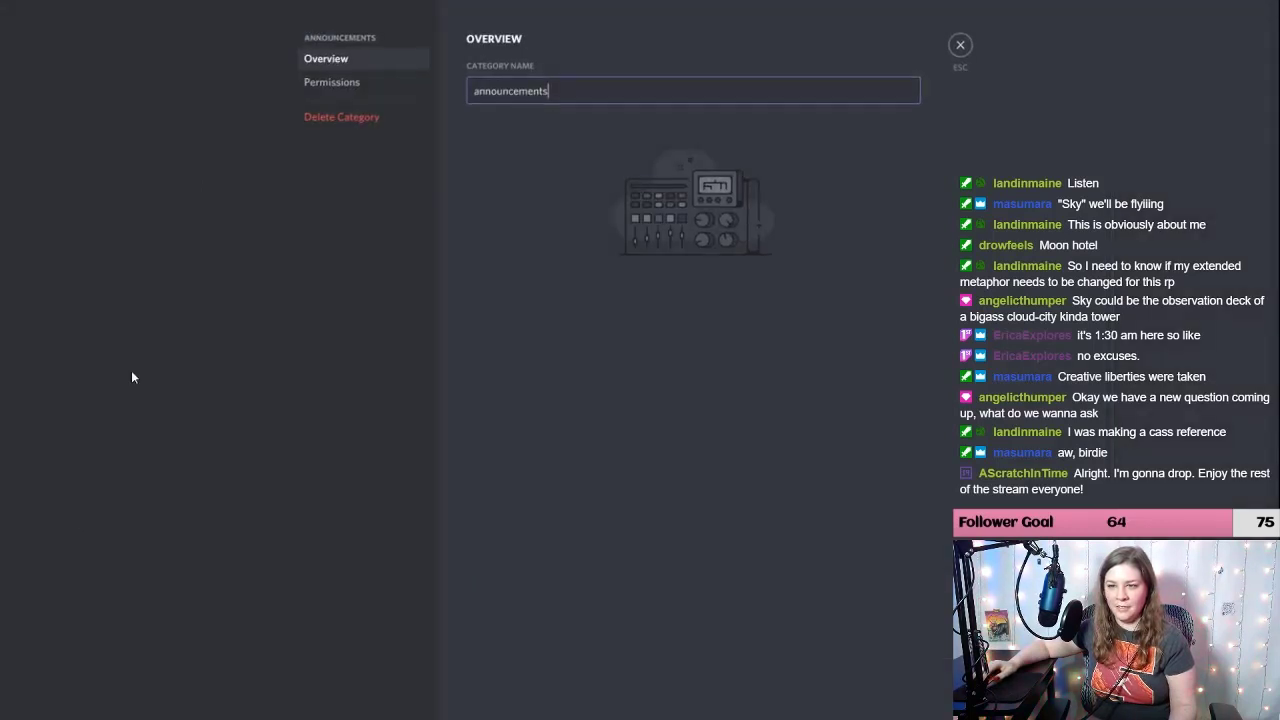
{"action": "left_click", "coordinate": [960, 45]}
Step: Create a non-private text channel named announcements in the Announcements category
{"action": "left_click", "coordinate": [197, 277]}
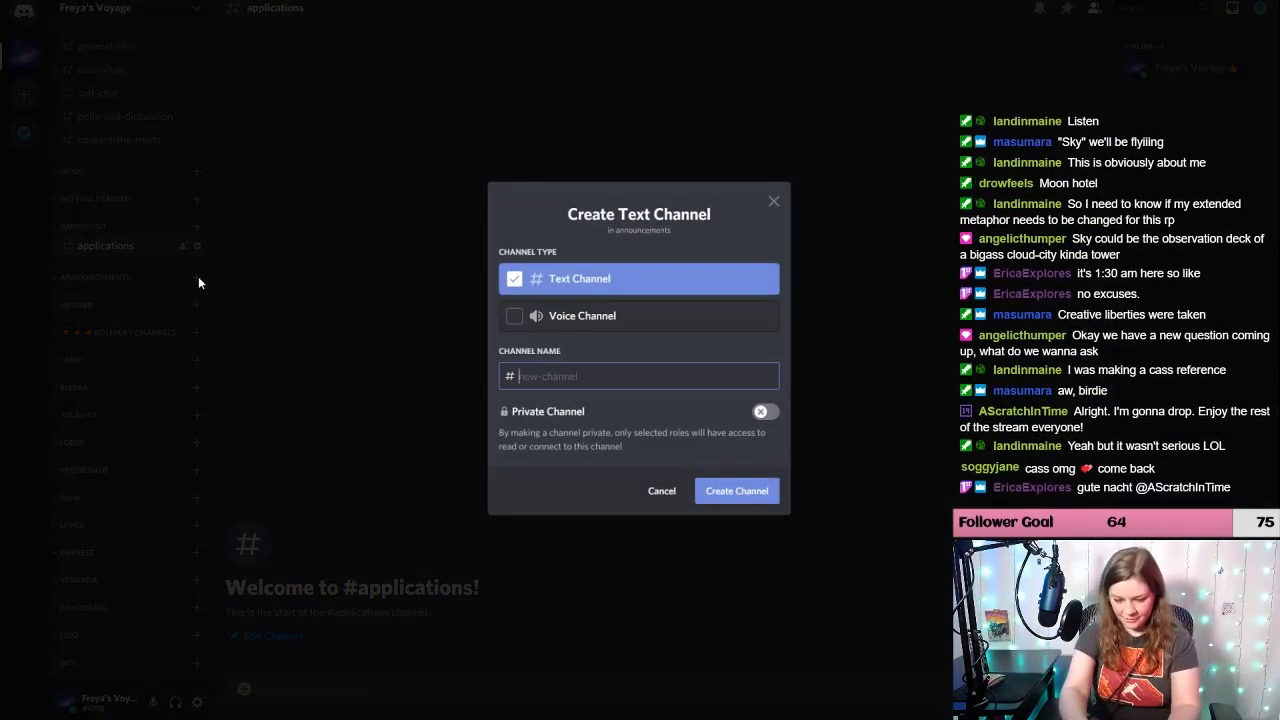
{"action": "type", "text": "announcements"}
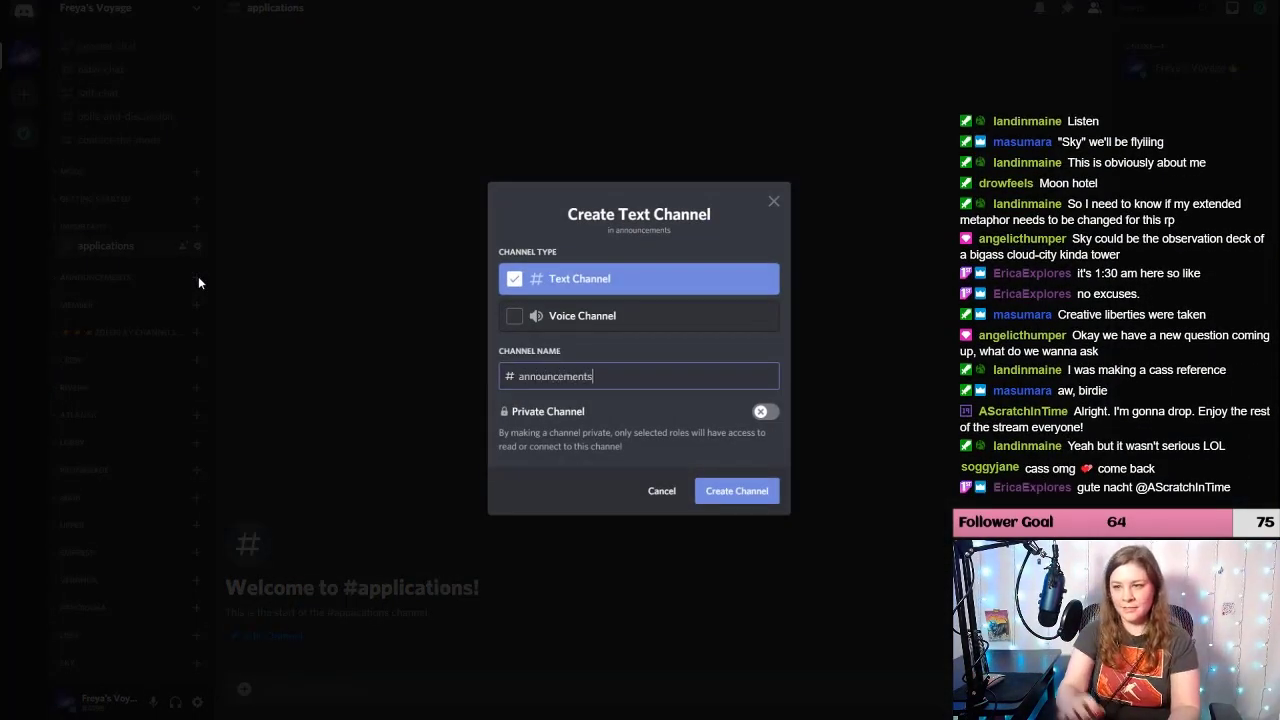
{"action": "left_click", "coordinate": [760, 492]}
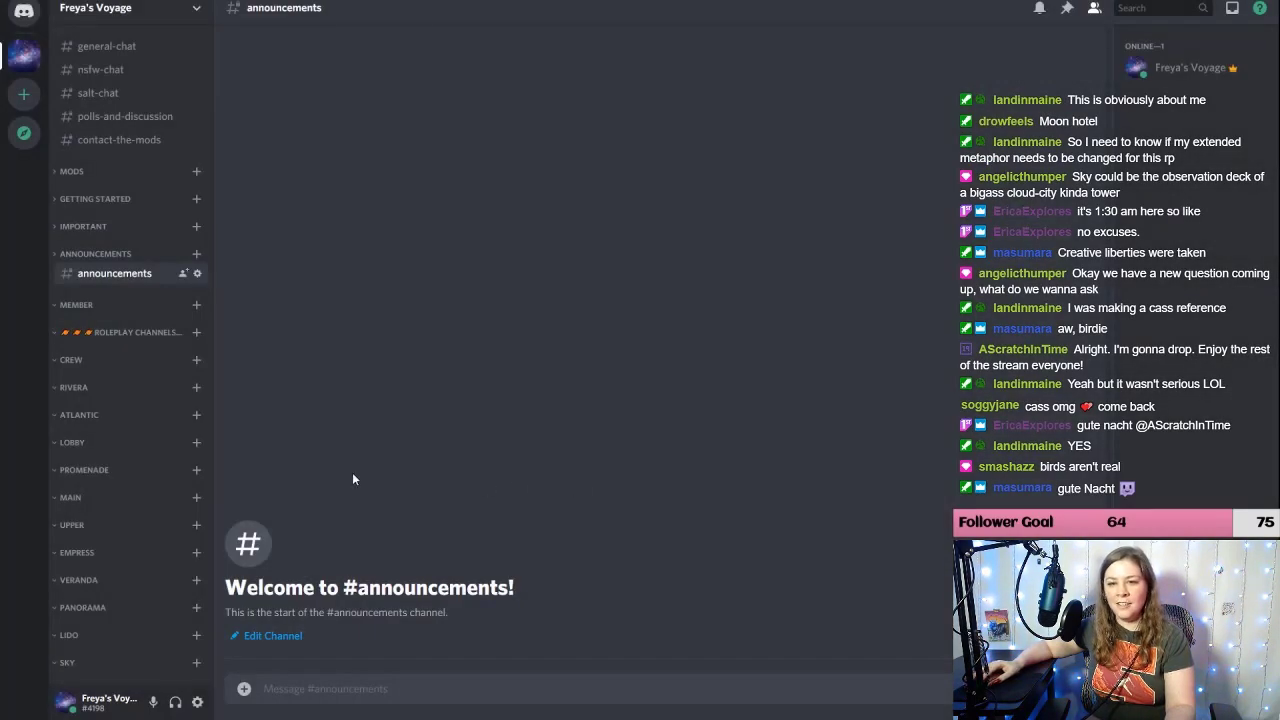
Step: Expand the Announcements category and add a non-private text channel named warnings to it
{"action": "right_click", "coordinate": [106, 254]}
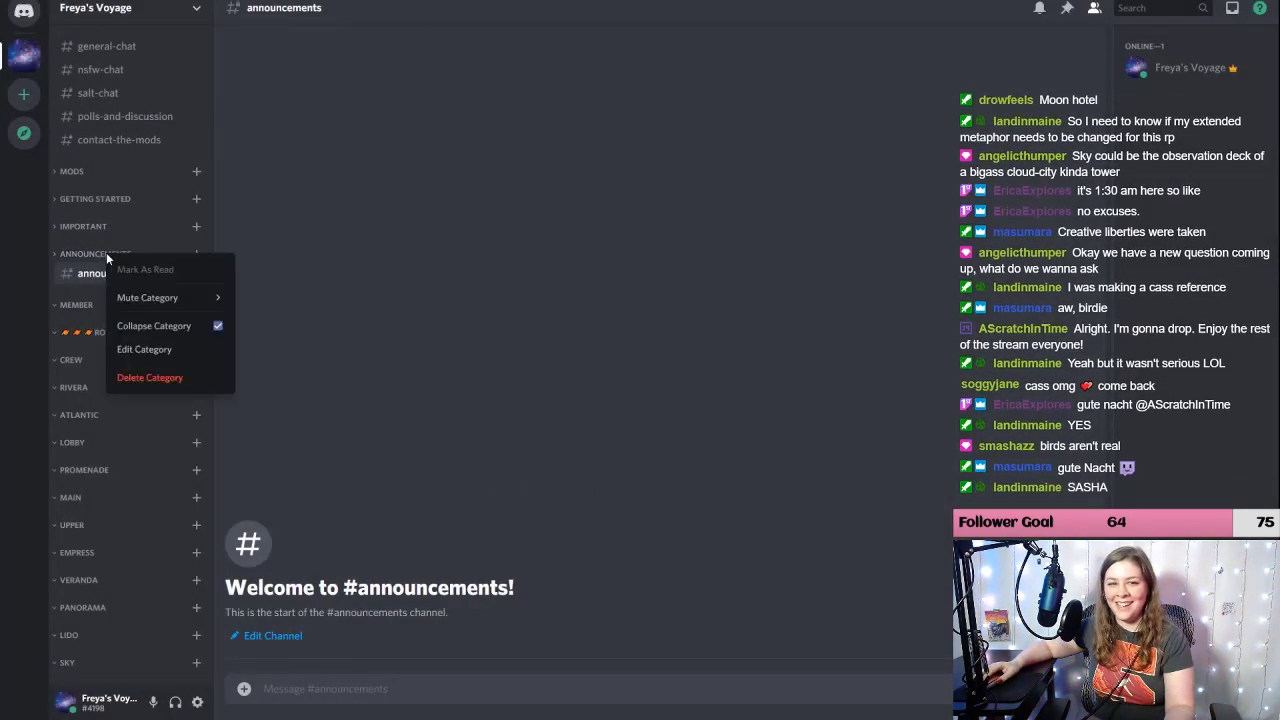
{"action": "mouse_move", "coordinate": [116, 296]}
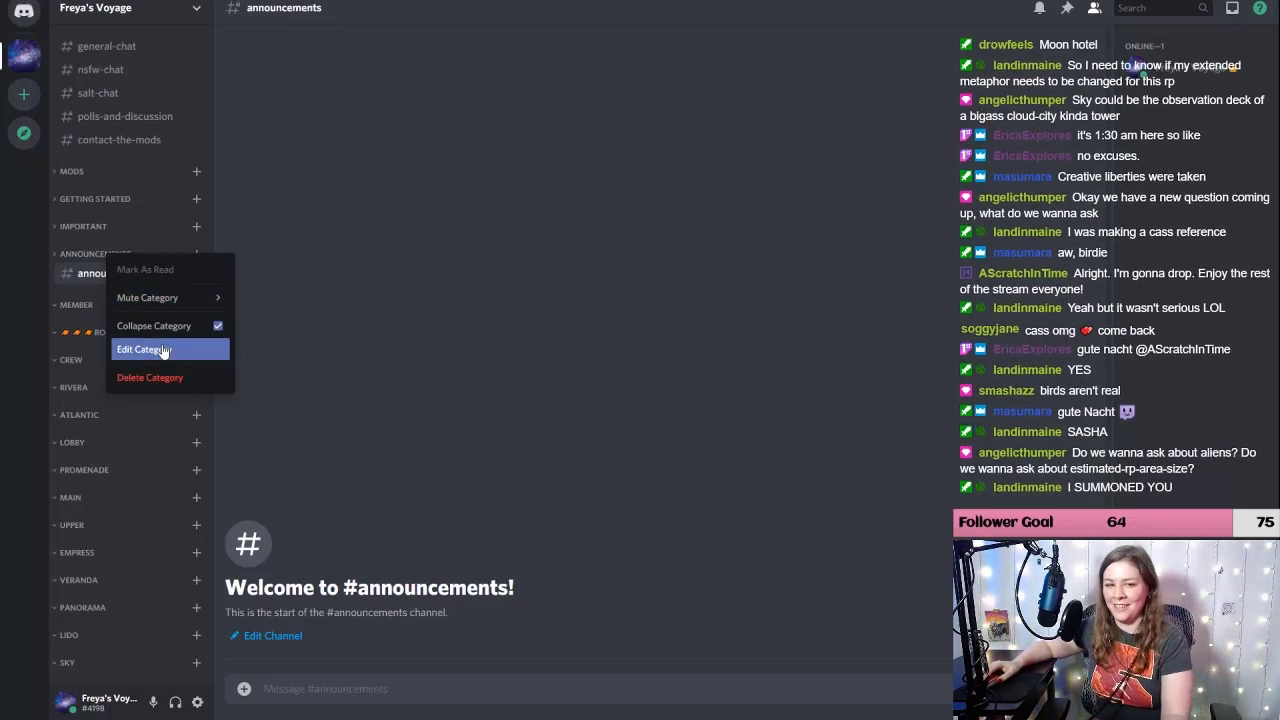
{"action": "left_click", "coordinate": [120, 273]}
{"action": "left_click", "coordinate": [195, 253]}
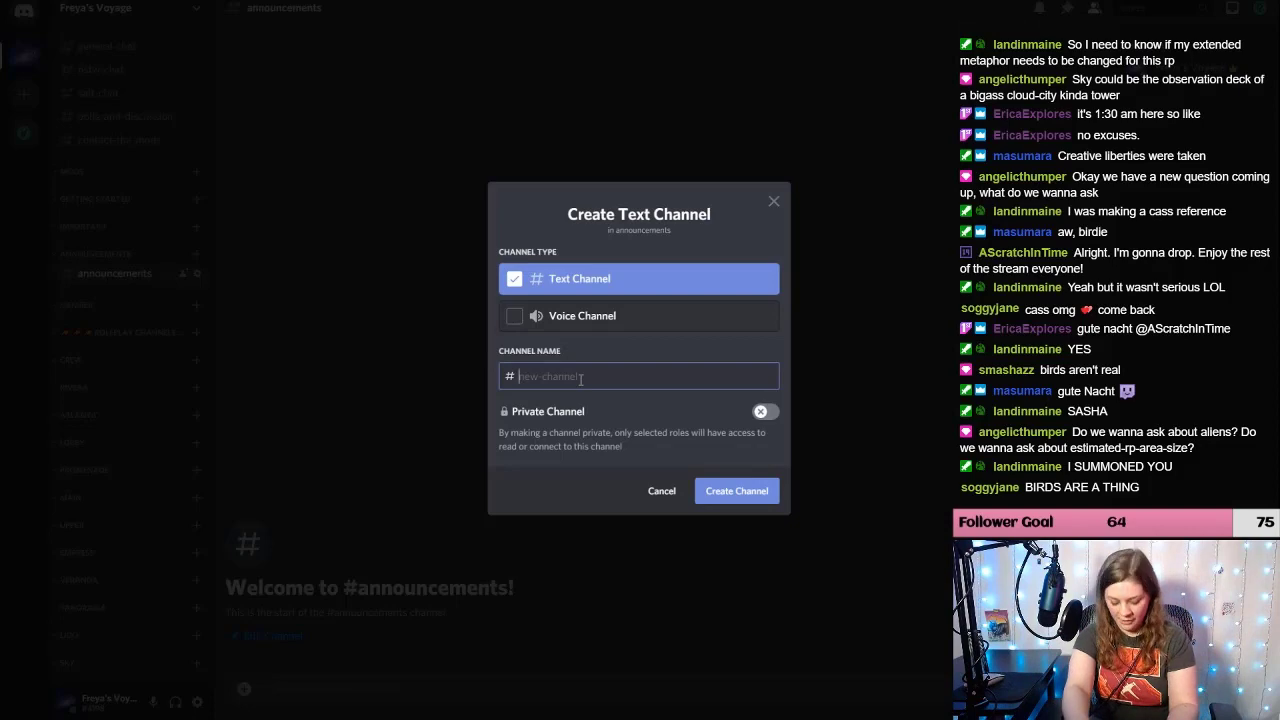
{"action": "type", "text": "warnings"}
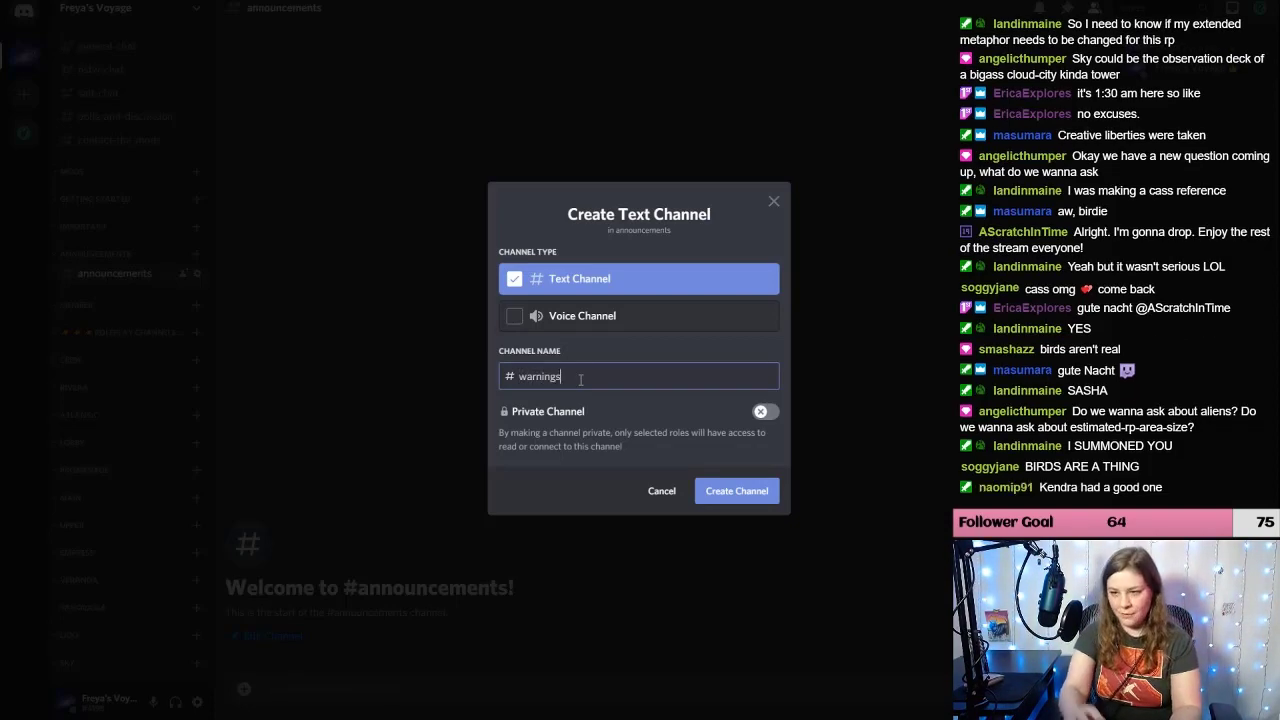
{"action": "left_click", "coordinate": [720, 491]}
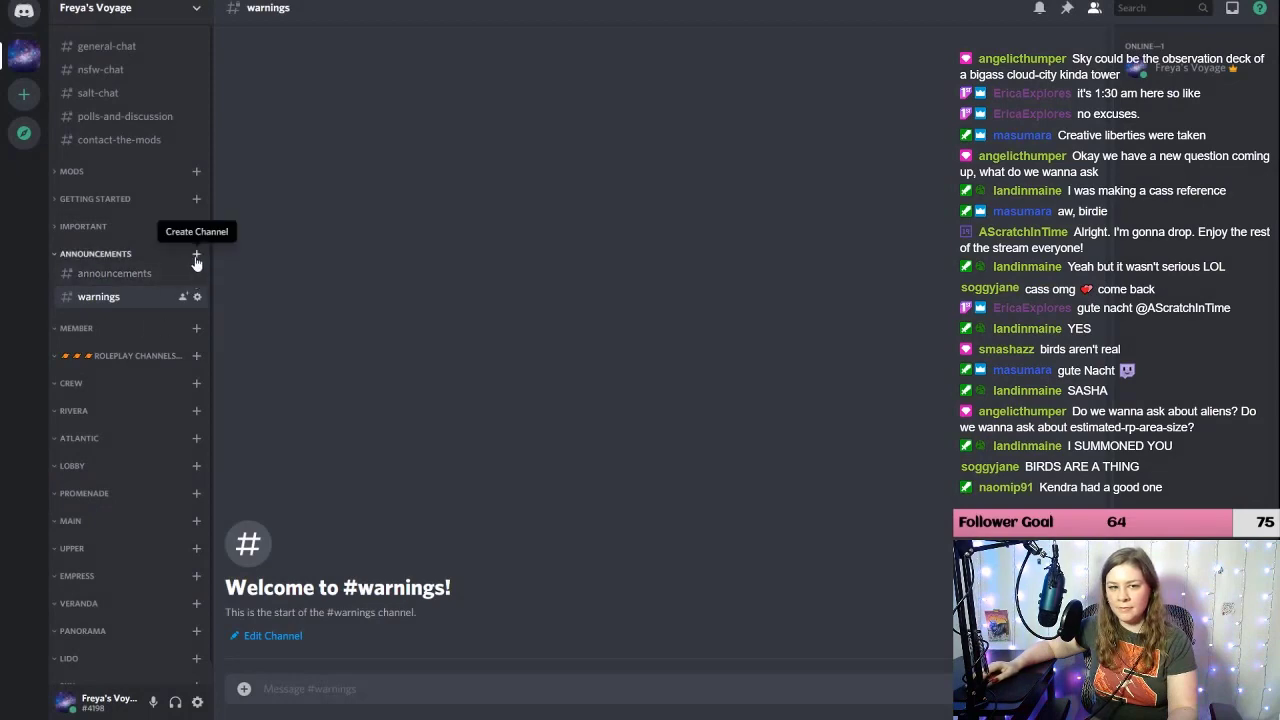
Step: Add non-private text channels named hiatus and plot-updates to the Announcements category, and collapse the category
{"action": "left_click", "coordinate": [196, 256]}
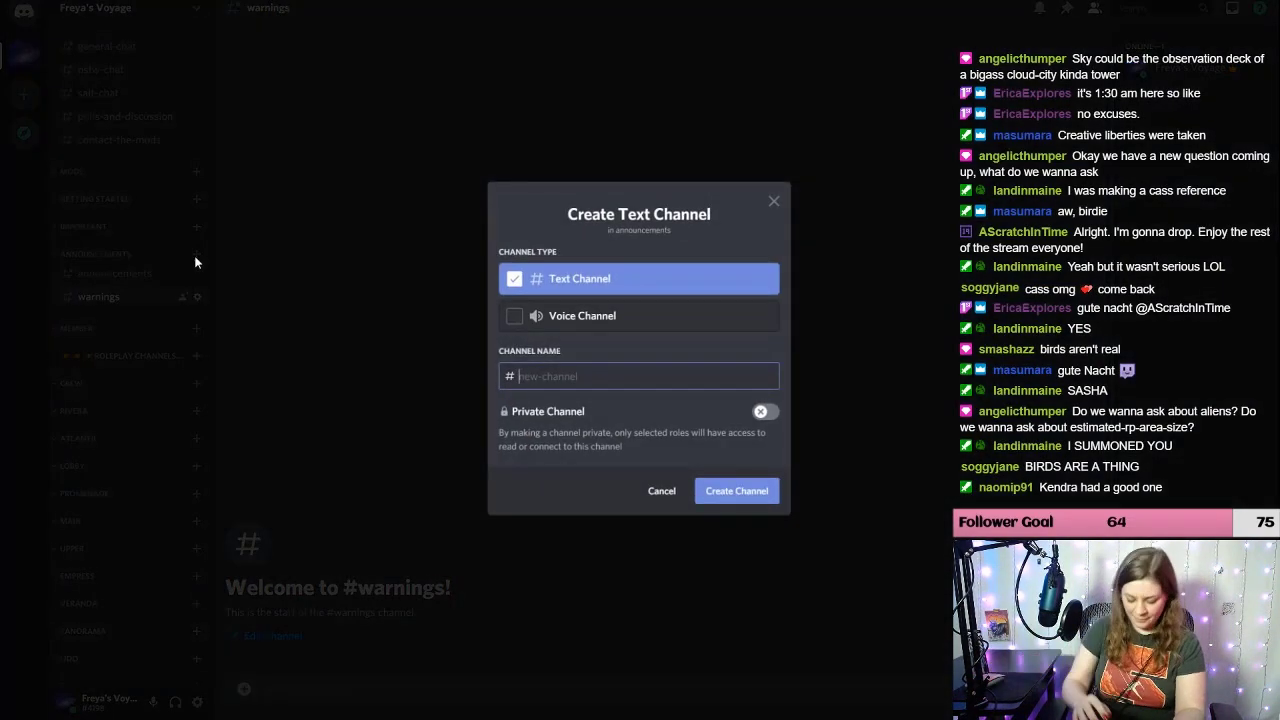
{"action": "type", "text": "hiatus"}
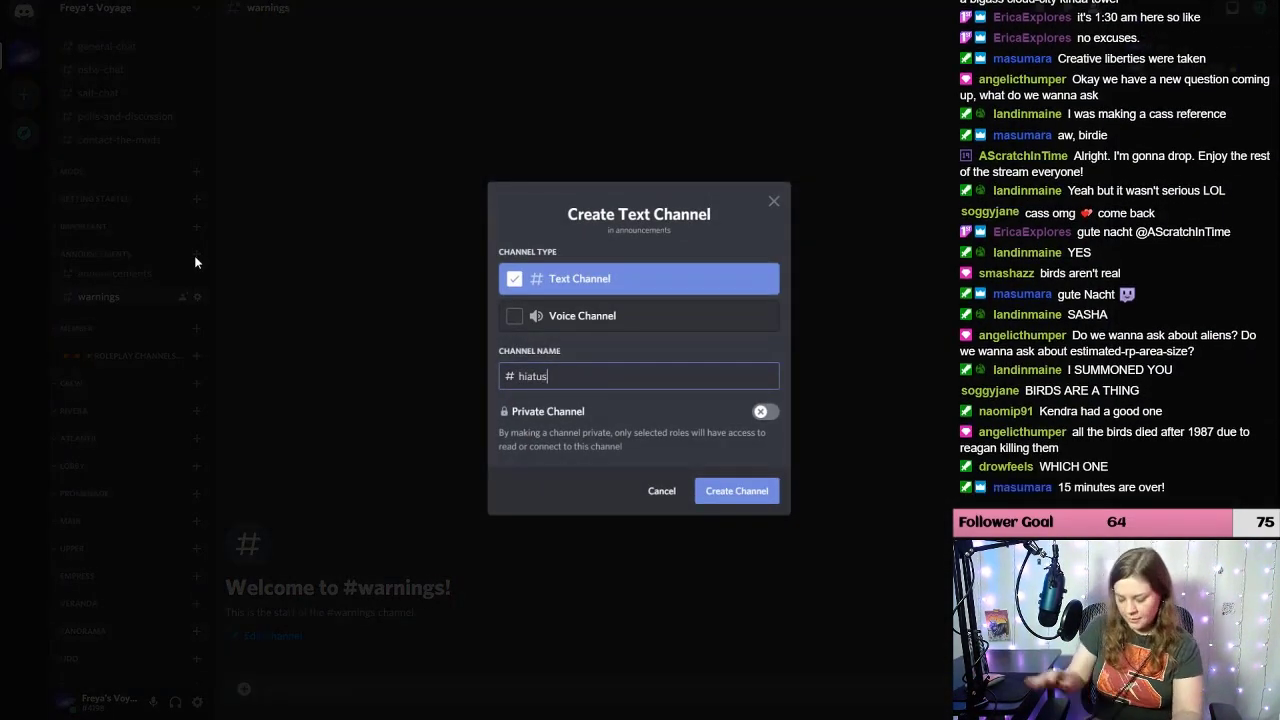
{"action": "left_click", "coordinate": [702, 491]}
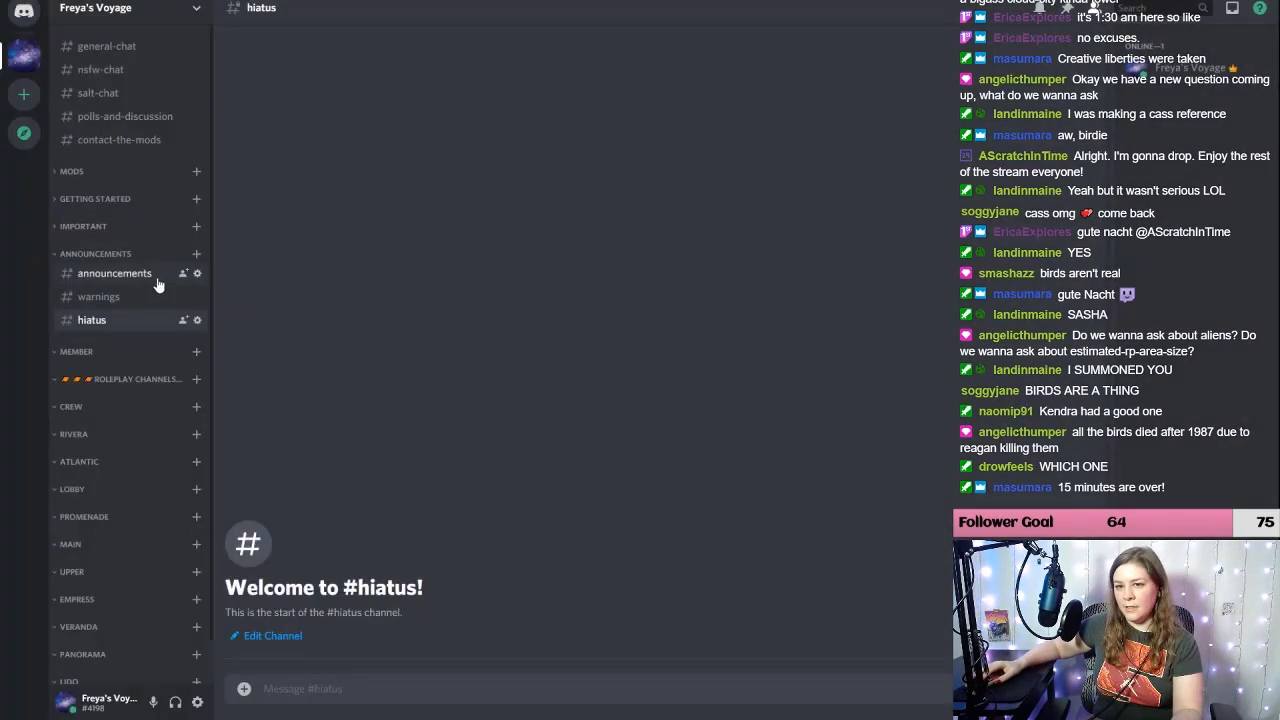
{"action": "left_click", "coordinate": [197, 255]}
{"action": "type", "text": "p"}
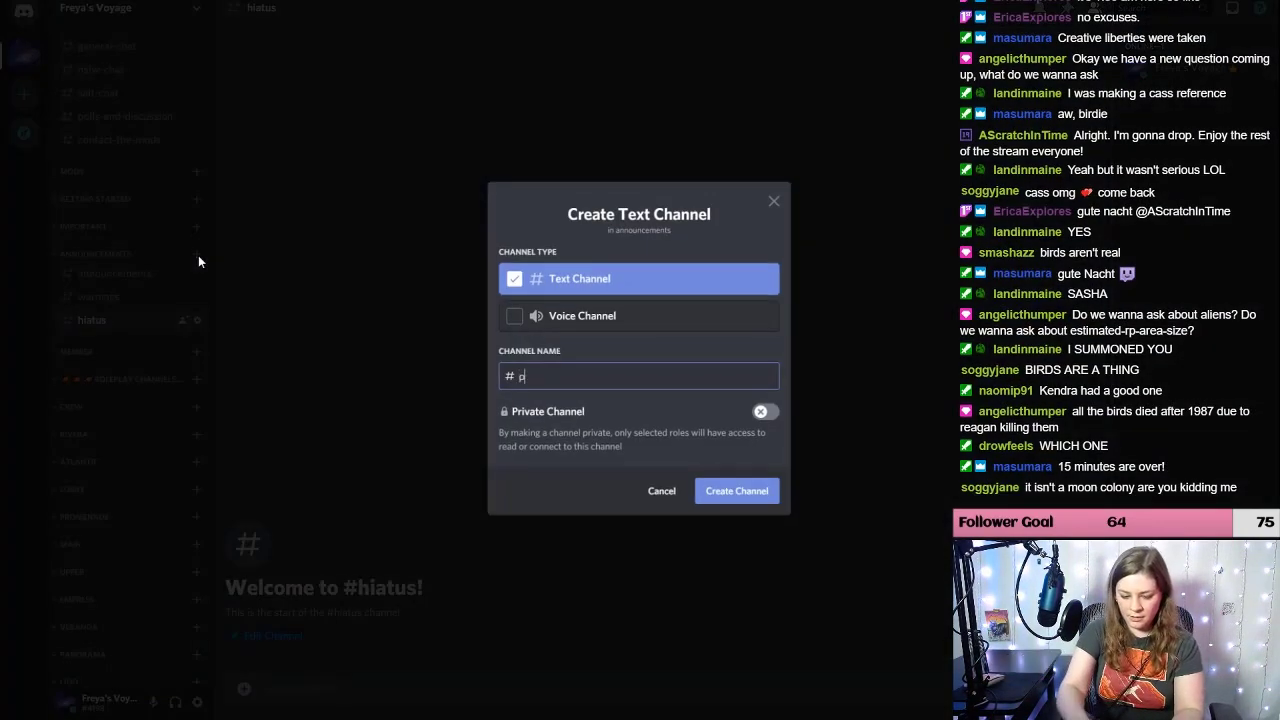
{"action": "type", "text": "lot-updates"}
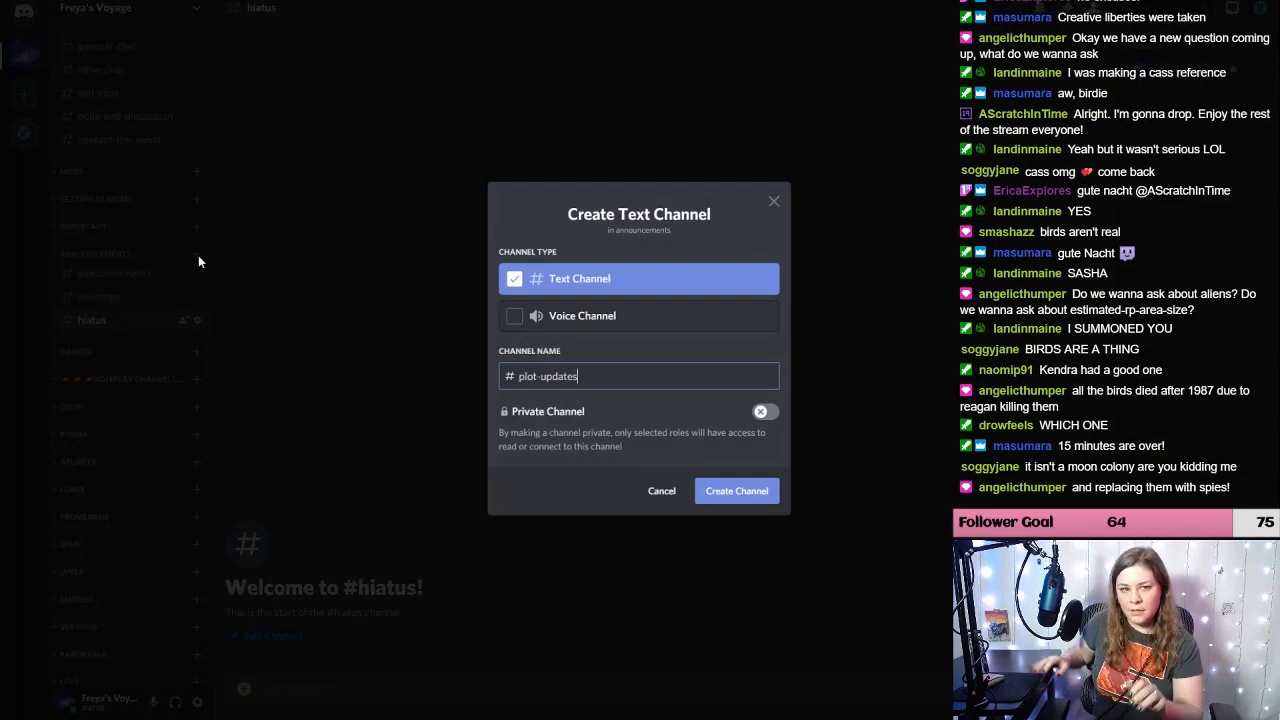
{"action": "left_click", "coordinate": [741, 489]}
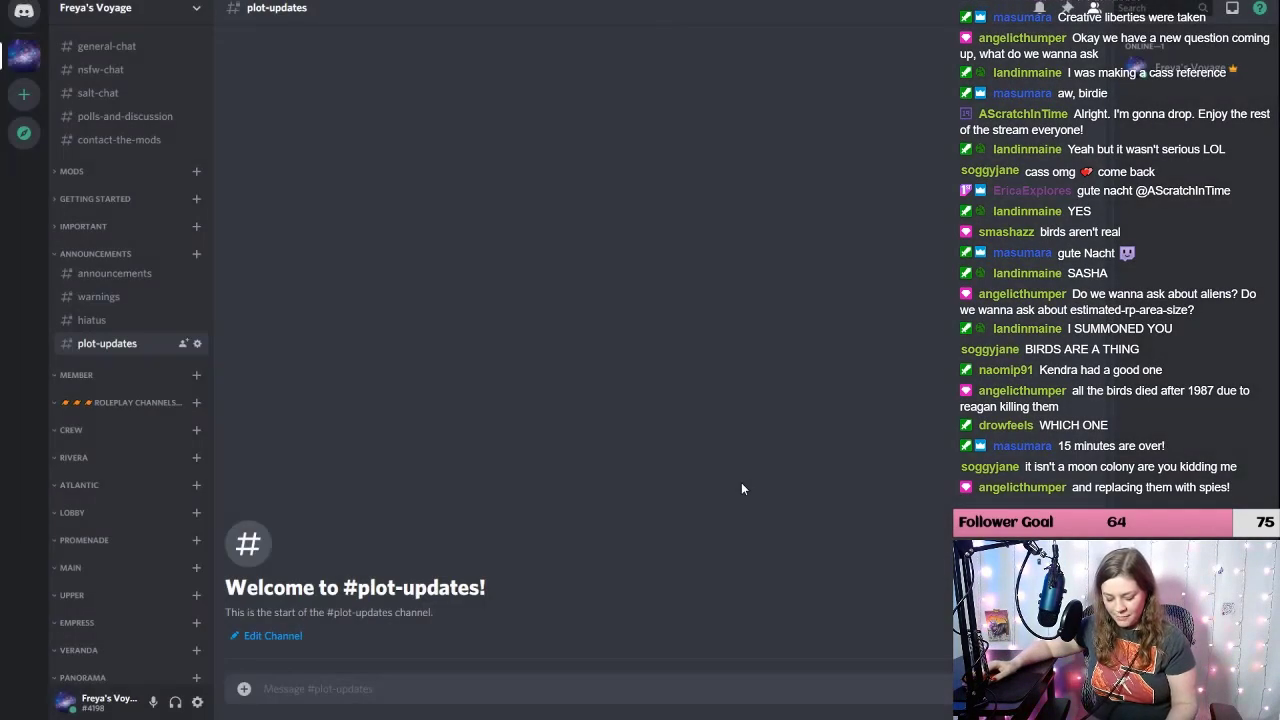
{"action": "left_click", "coordinate": [95, 254]}
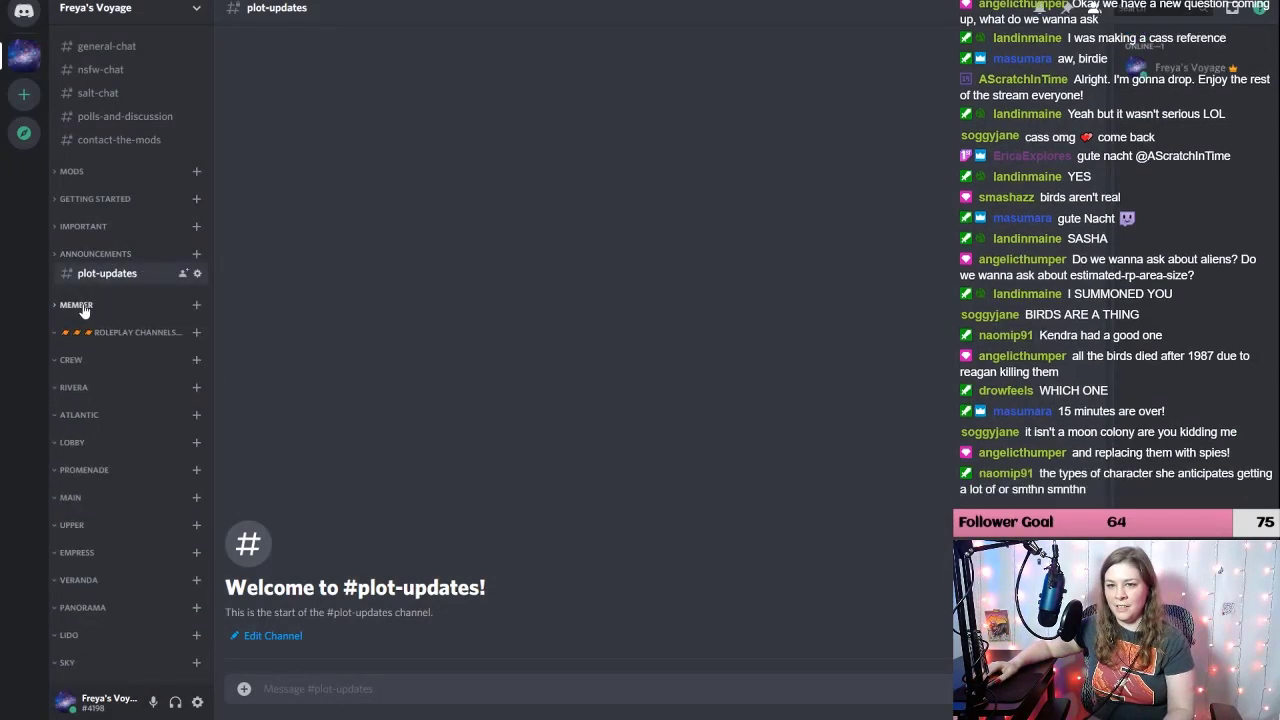
{"action": "right_click", "coordinate": [82, 305]}
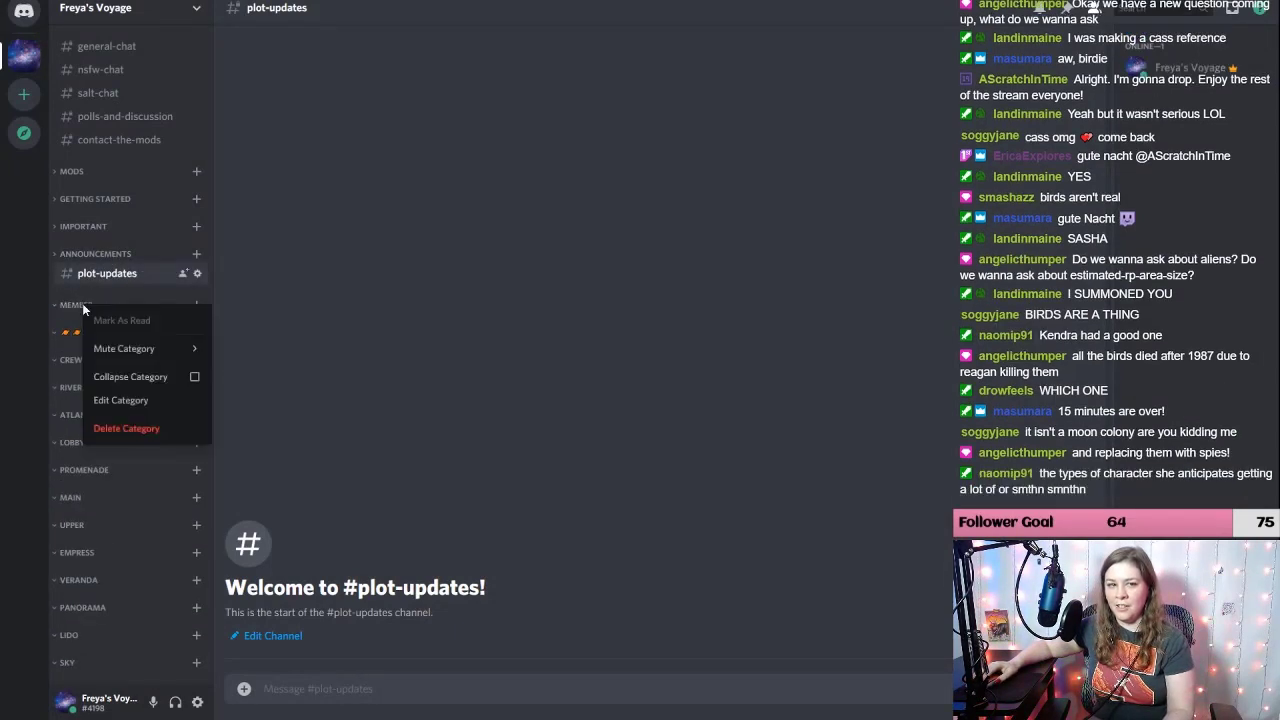
{"action": "left_click", "coordinate": [127, 403]}
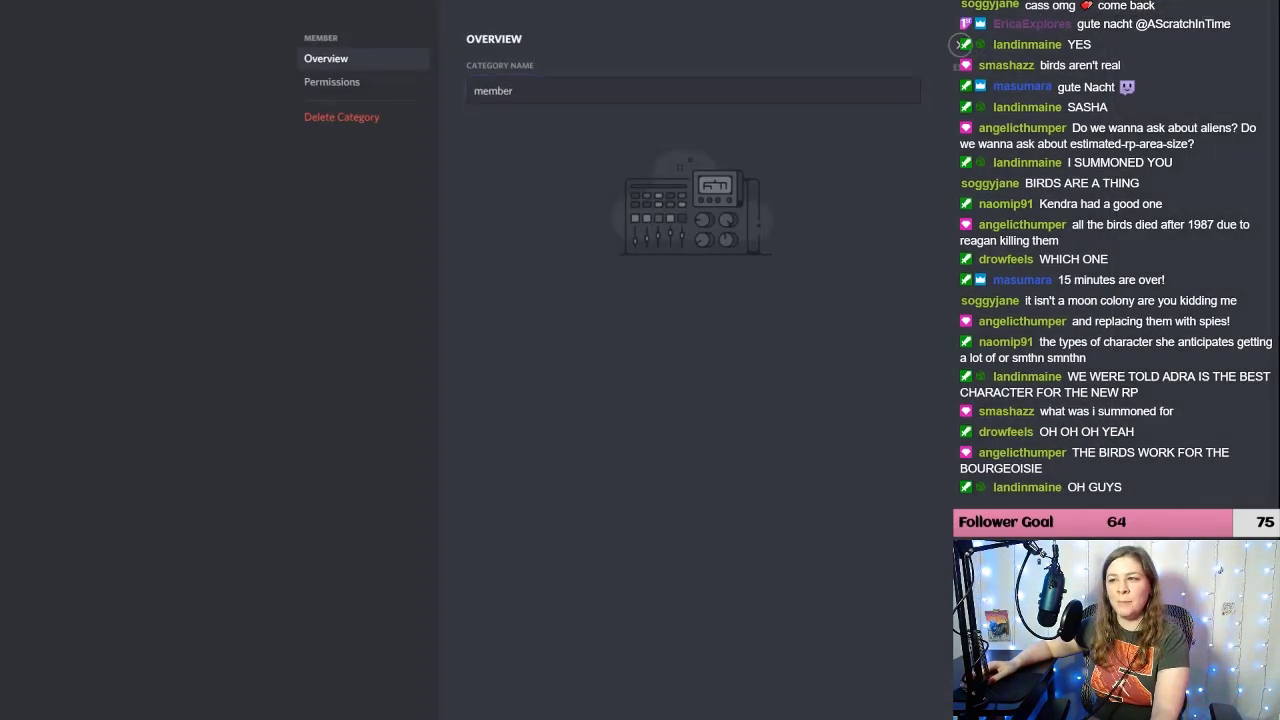
{"action": "left_click", "coordinate": [961, 43]}
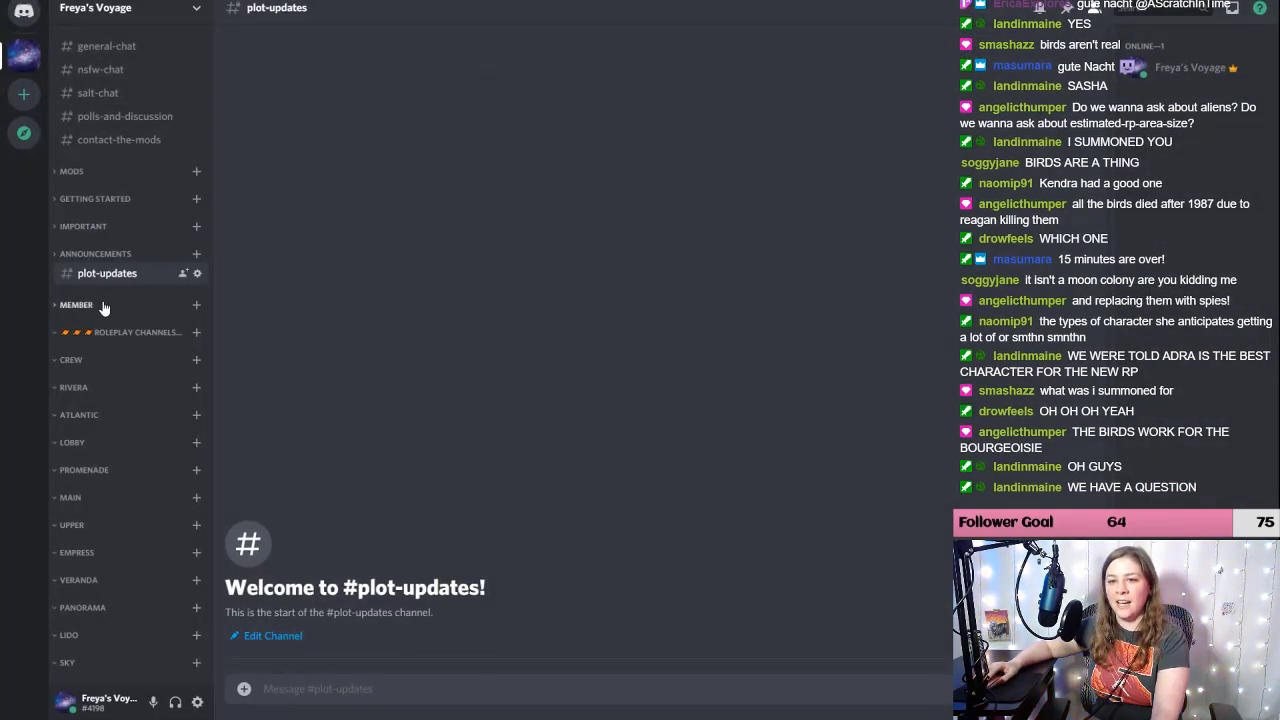
Step: Create a non-private text channel named plot-and-starter-calls in the Member category
{"action": "left_click", "coordinate": [196, 304]}
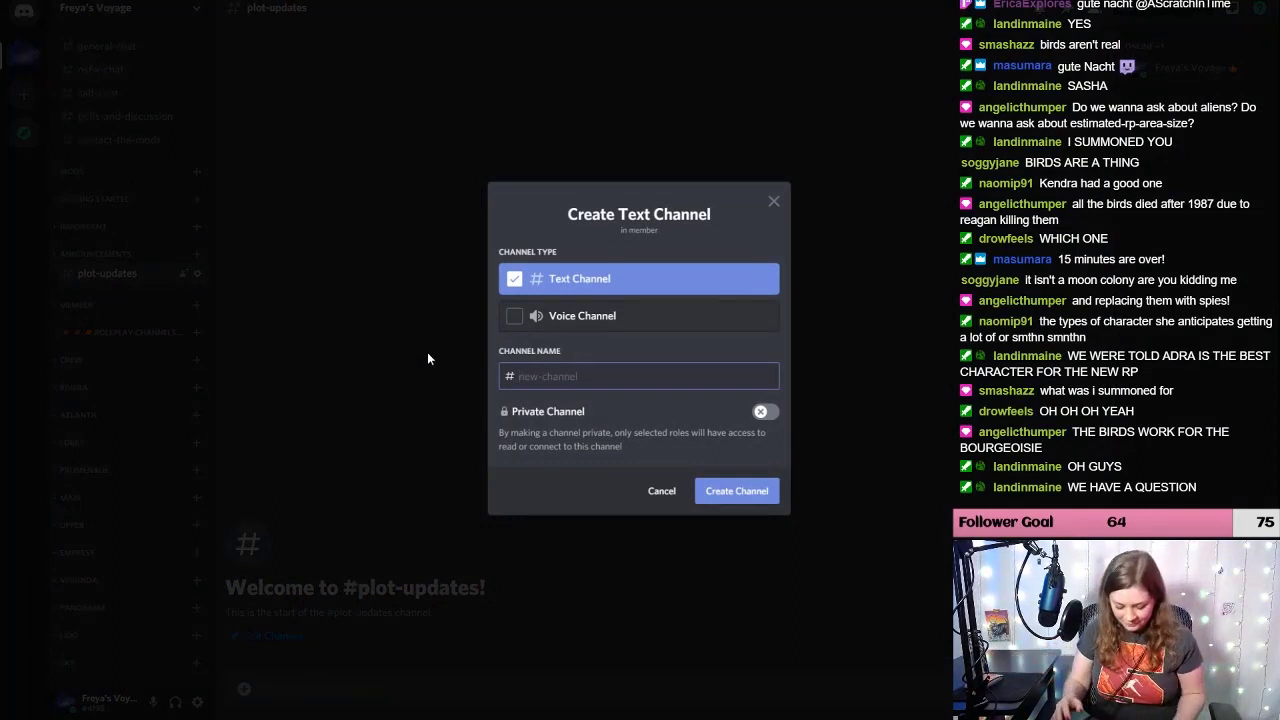
{"action": "type", "text": "plot-a"}
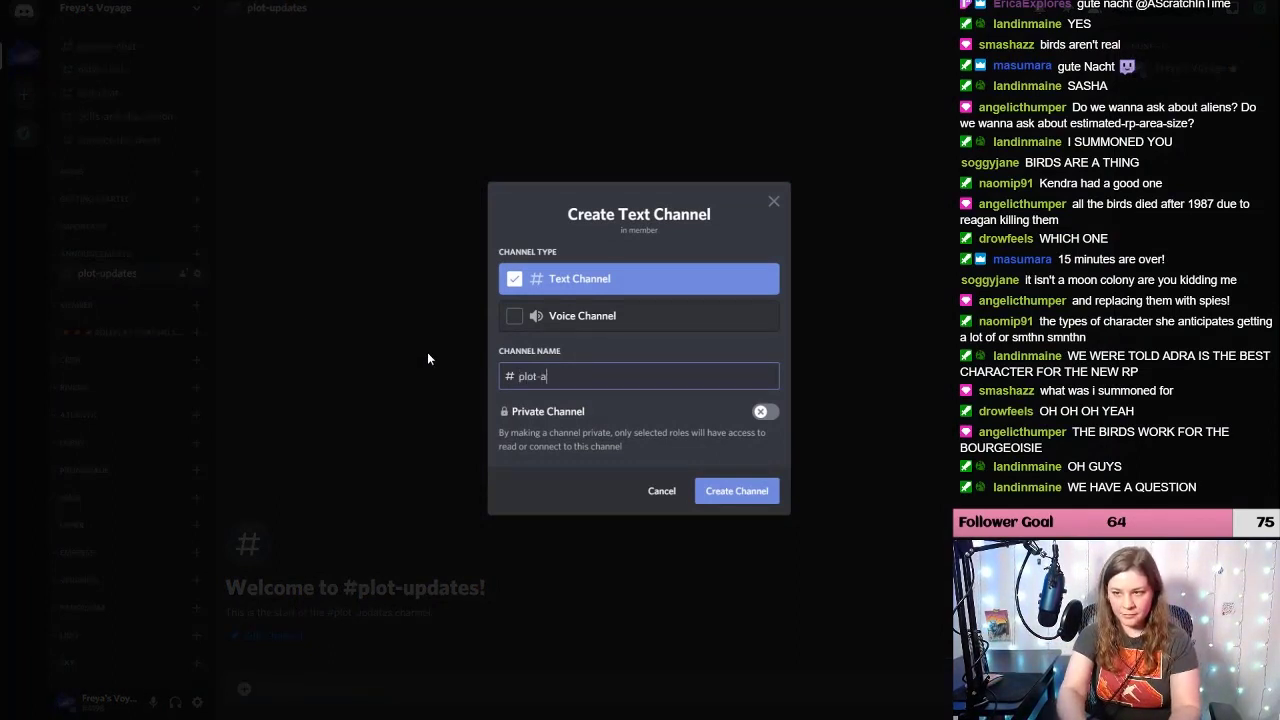
{"action": "type", "text": "nd-starter-cal"}
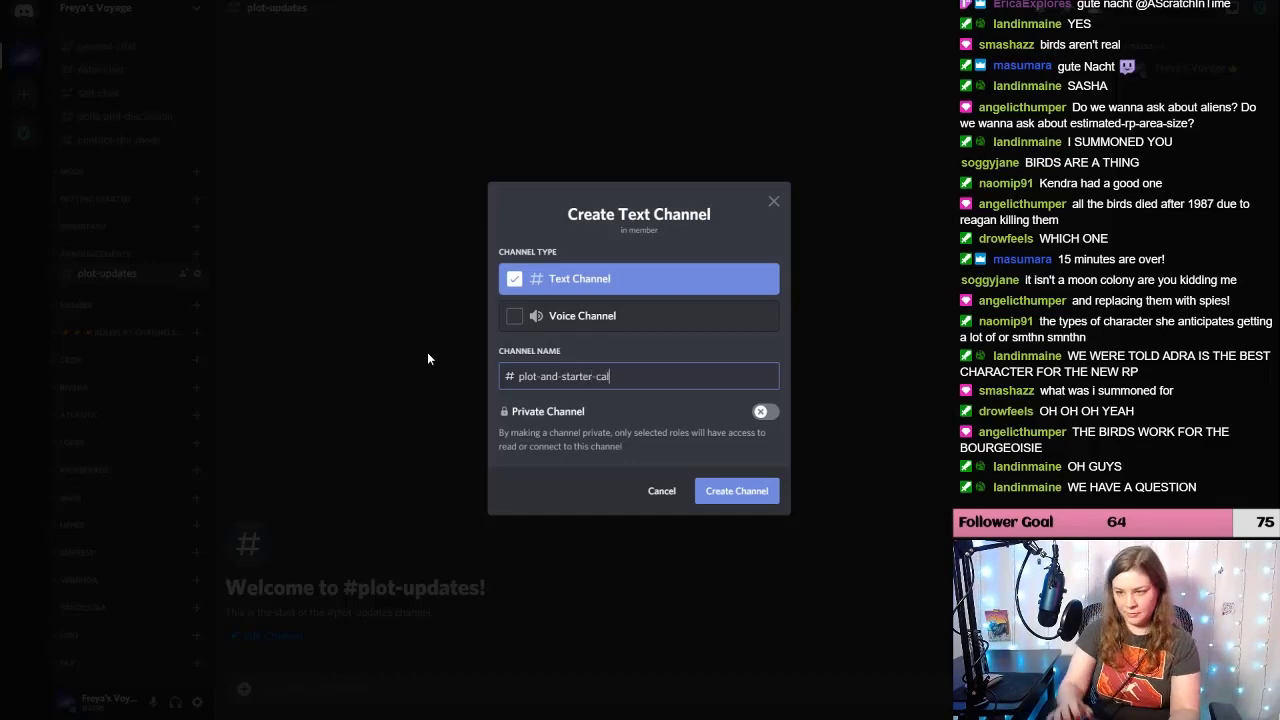
{"action": "type", "text": "ls"}
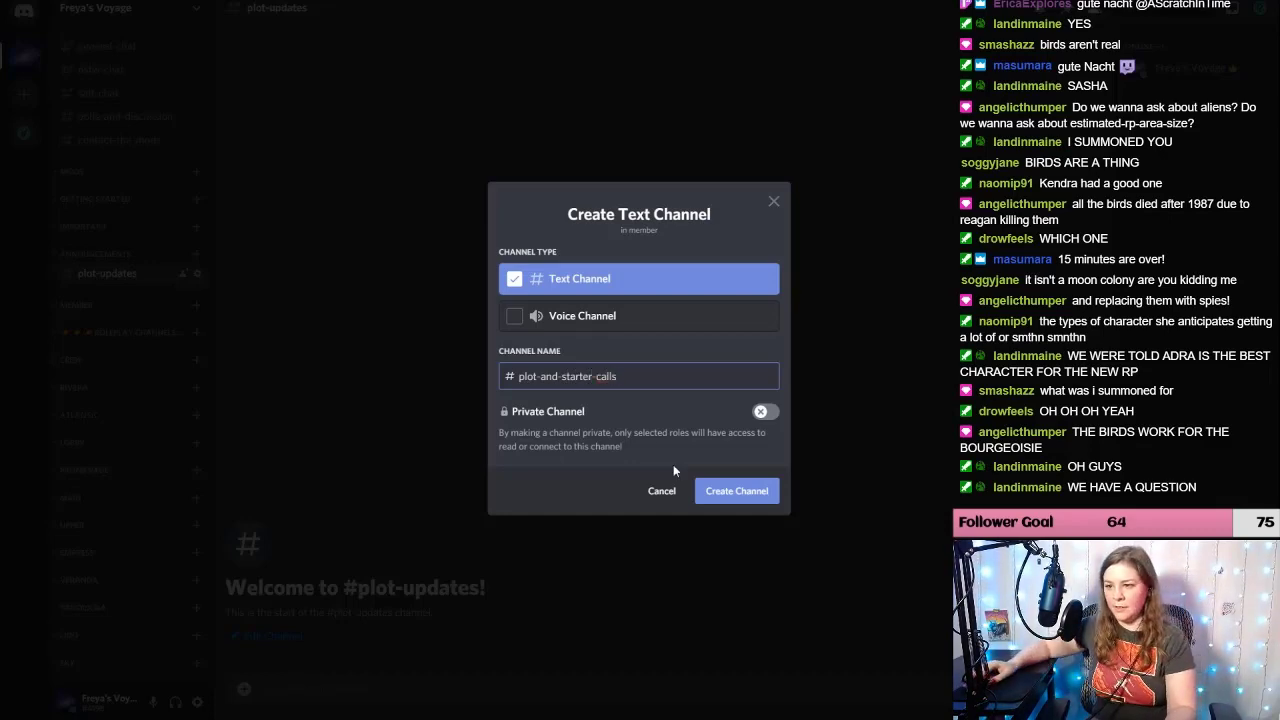
{"action": "left_click", "coordinate": [737, 490]}
Step: Expand the Member category and add a non-private text channel named wanted-plots to it
{"action": "right_click", "coordinate": [86, 282]}
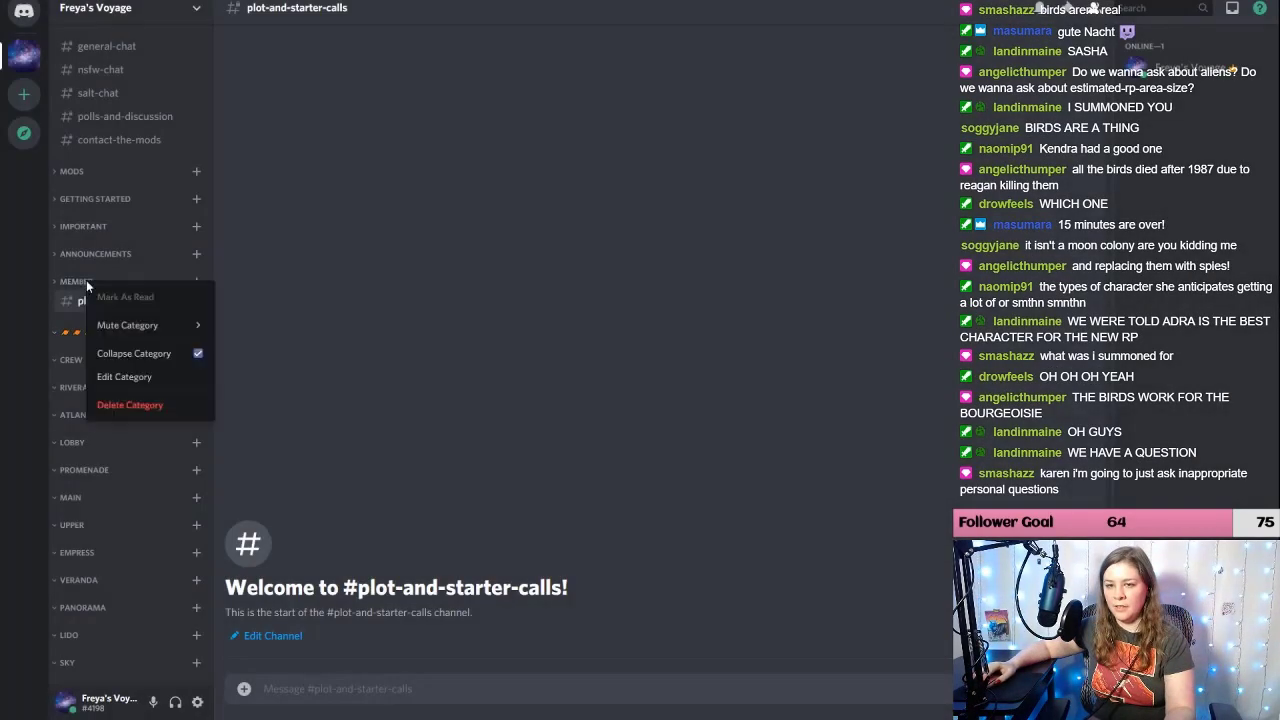
{"action": "left_click", "coordinate": [88, 283]}
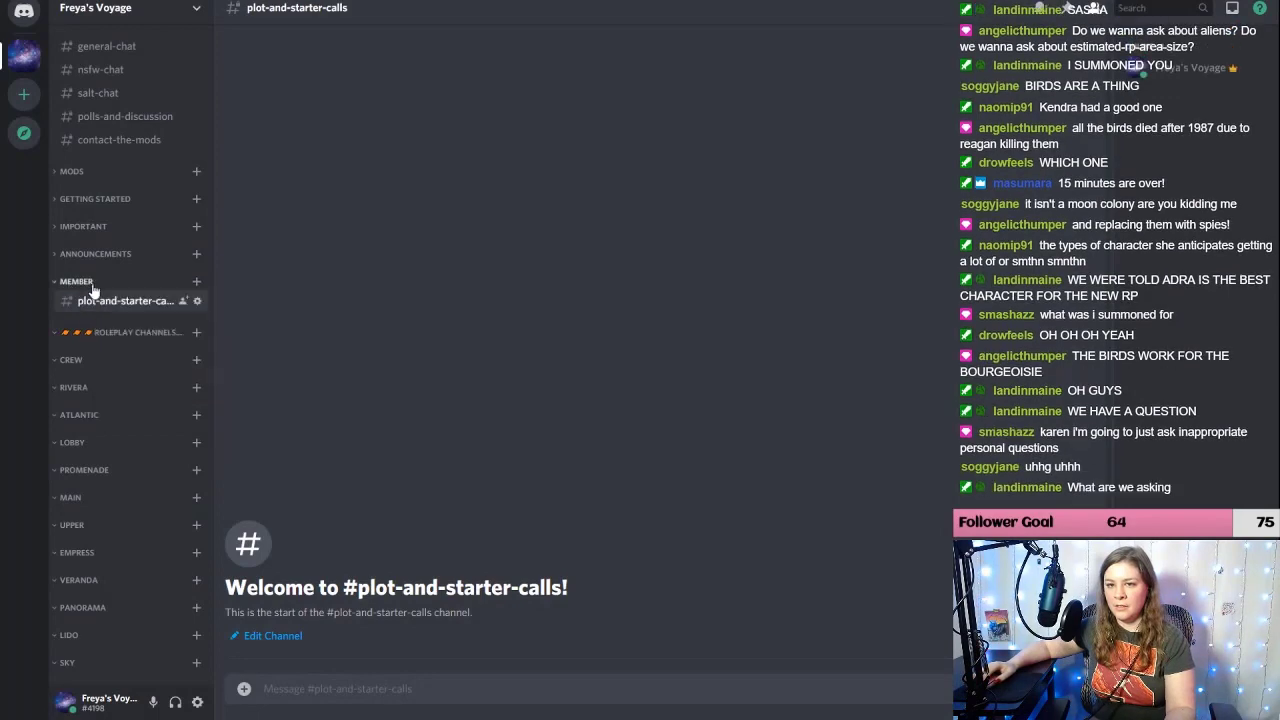
{"action": "left_click", "coordinate": [196, 284]}
{"action": "type", "text": "wante"}
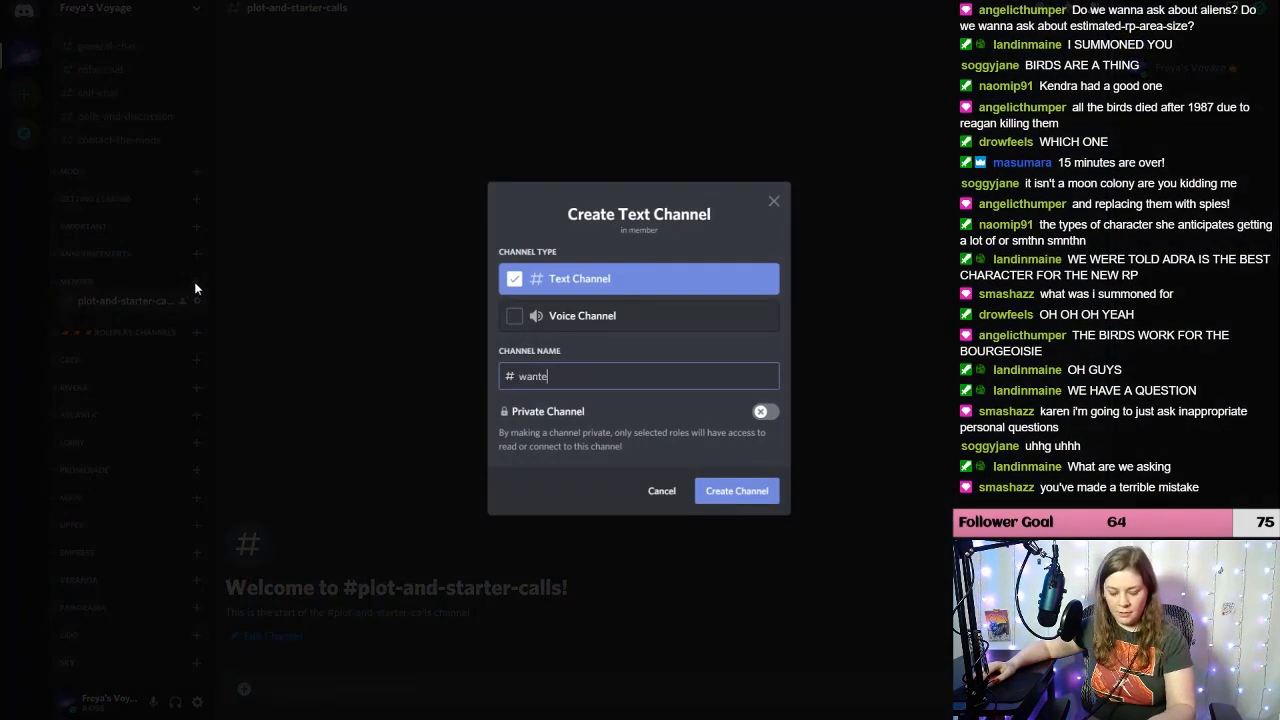
{"action": "type", "text": "d-plots"}
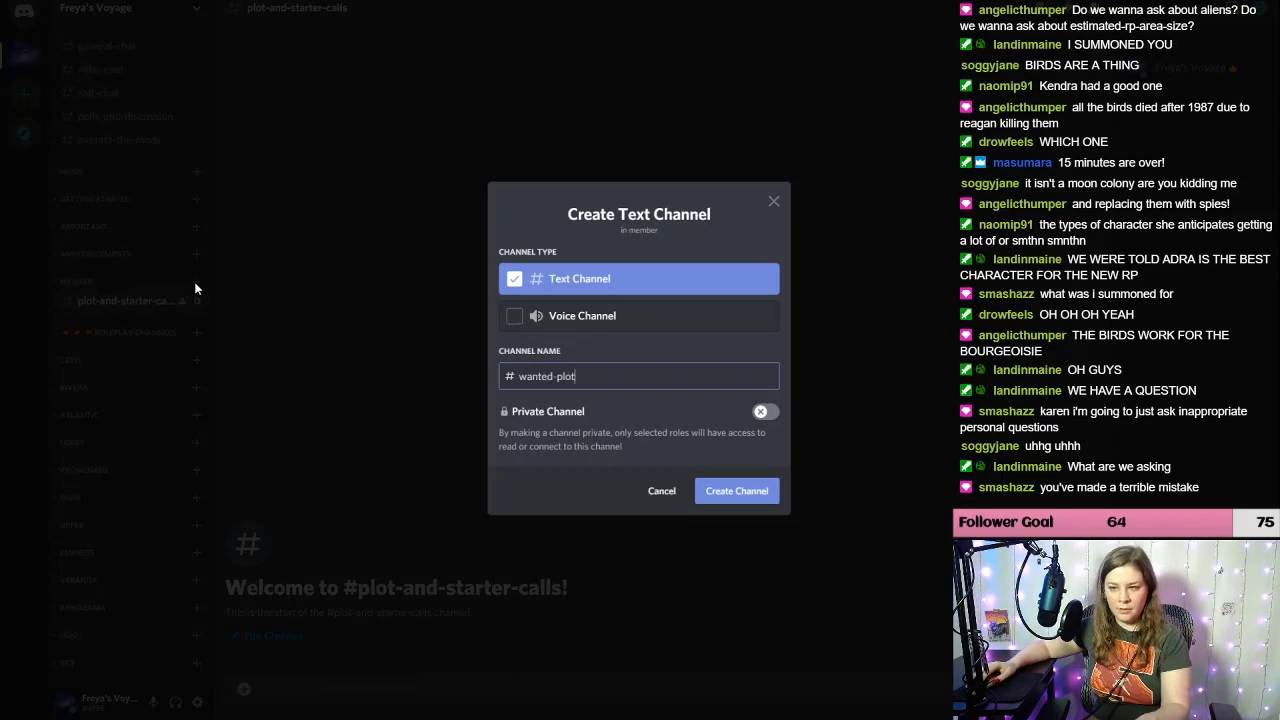
{"action": "left_click", "coordinate": [632, 460]}
{"action": "key", "text": "Return"}
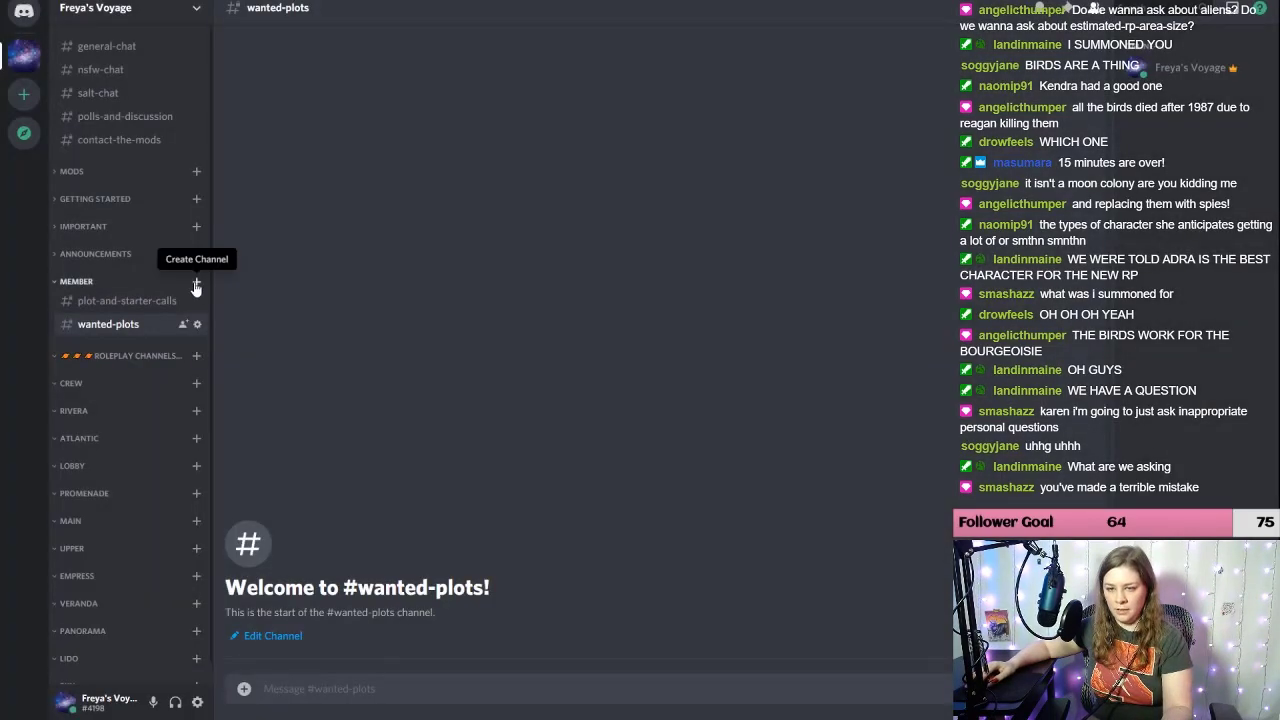
Step: Add a non-private text channel named event-signup to the Member category
{"action": "left_click", "coordinate": [196, 282]}
{"action": "type", "text": "eve"}
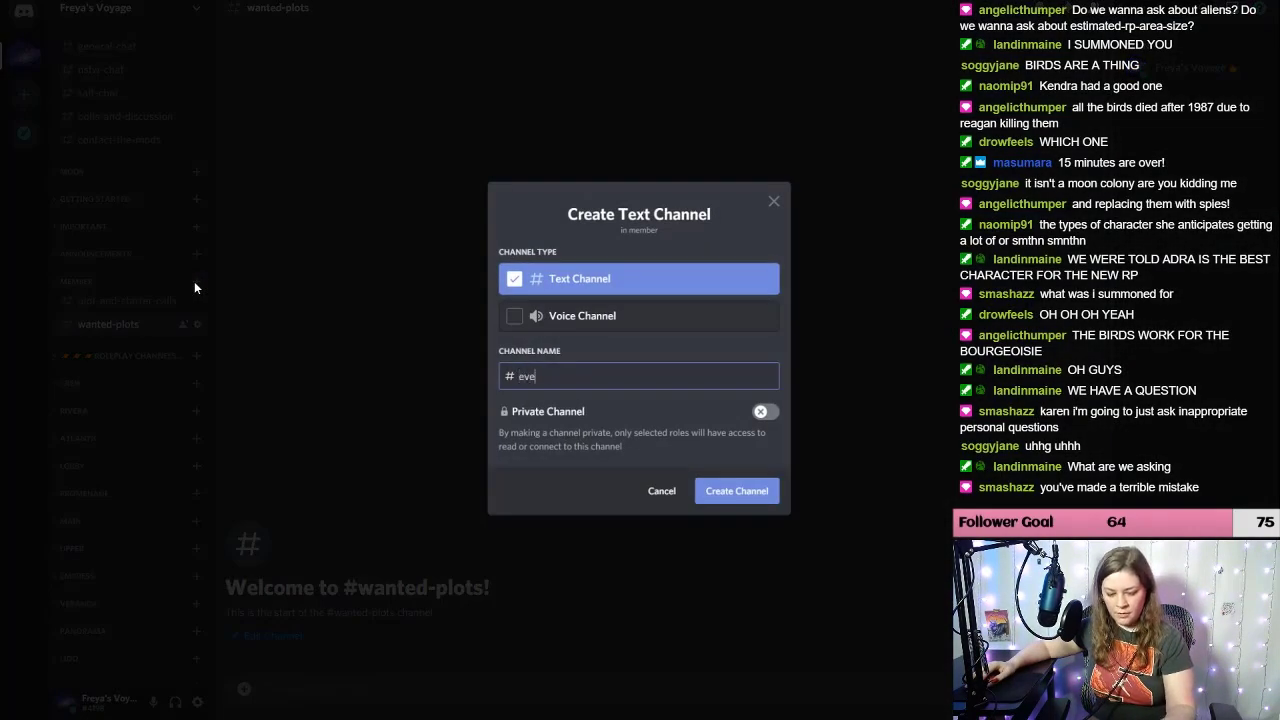
{"action": "type", "text": "nt-soi"}
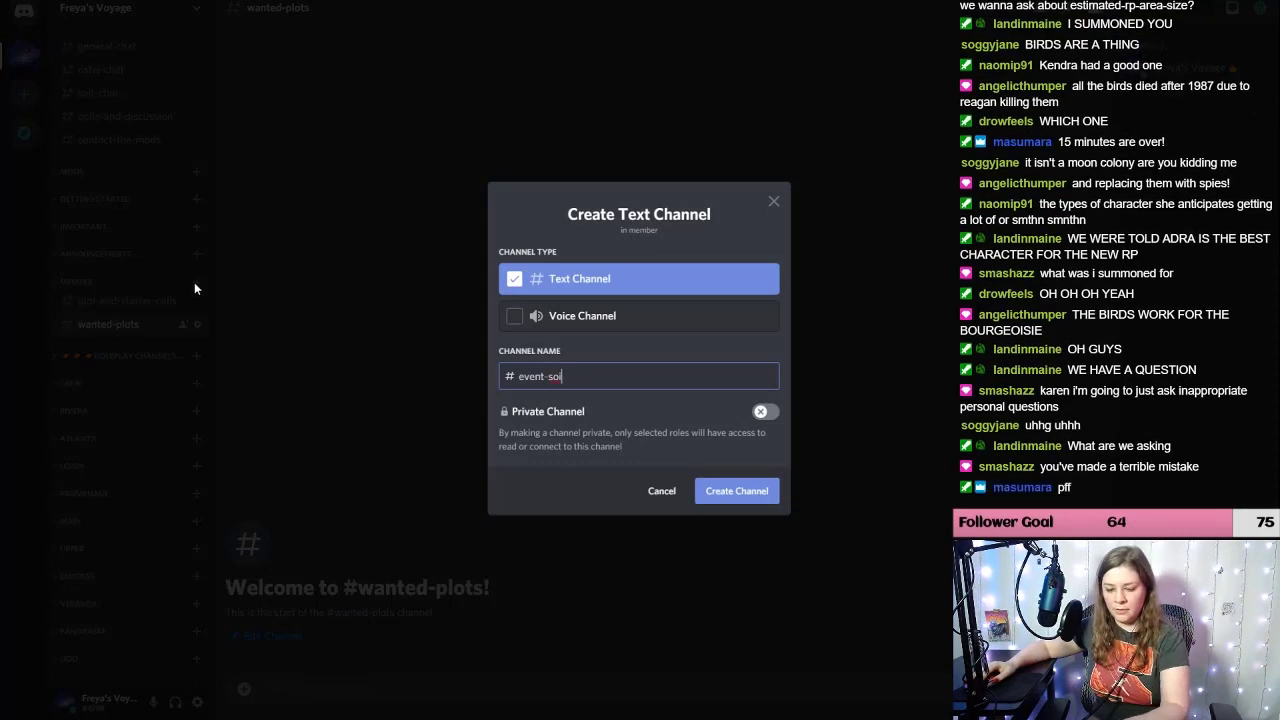
{"action": "key", "text": "BackSpace"}
{"action": "key", "text": "BackSpace"}
{"action": "type", "text": "ignup"}
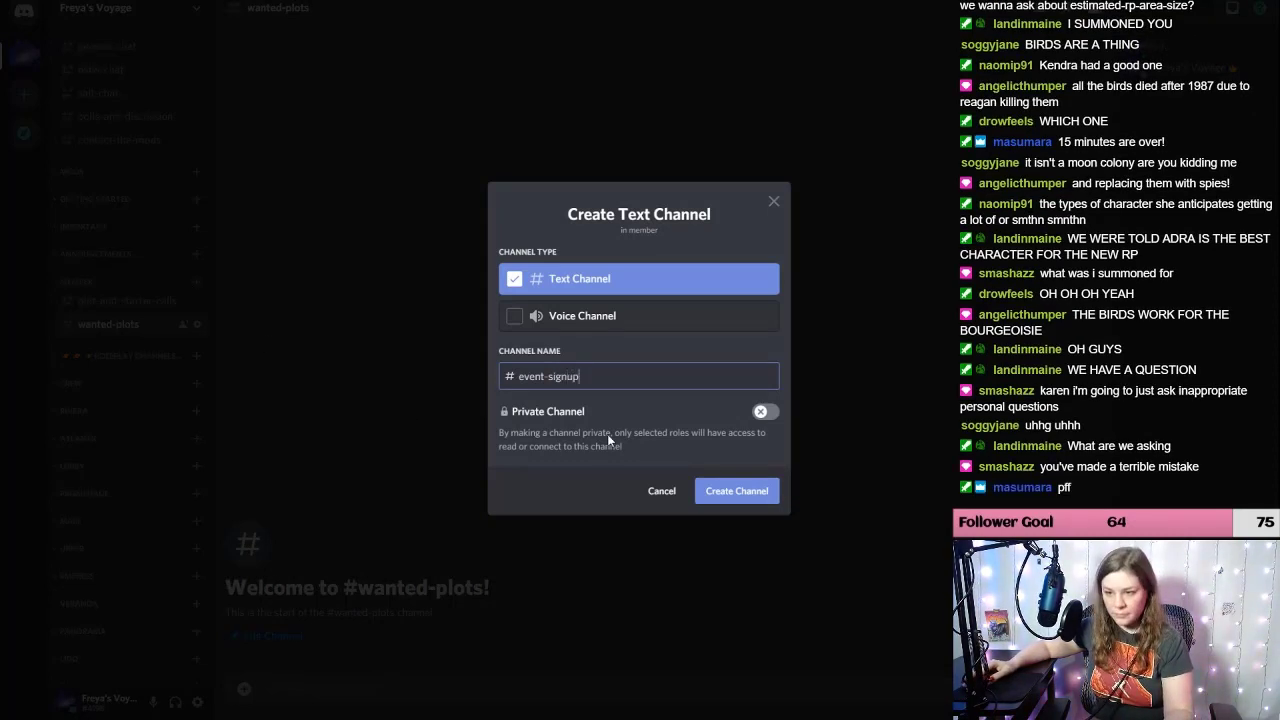
{"action": "left_click", "coordinate": [737, 491]}
Step: Add non-private text channels named headcanons and art-gallery to the Member category
{"action": "left_click", "coordinate": [195, 281]}
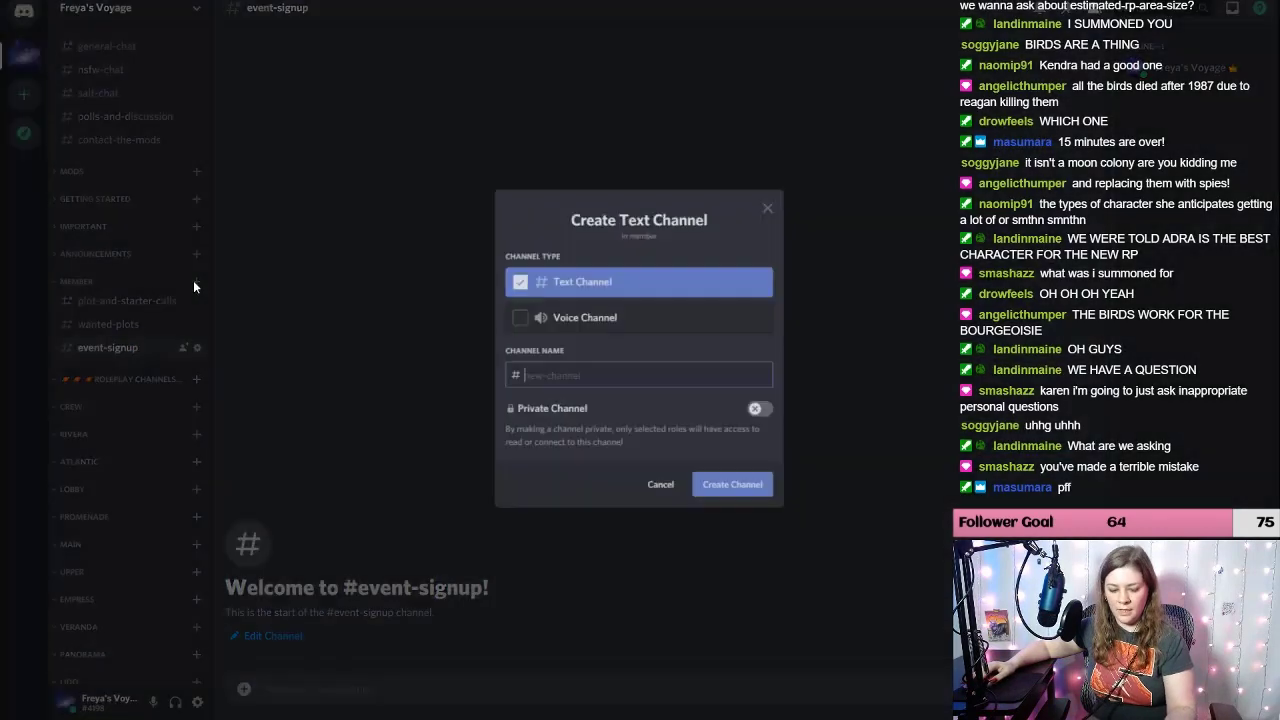
{"action": "type", "text": "headcanons"}
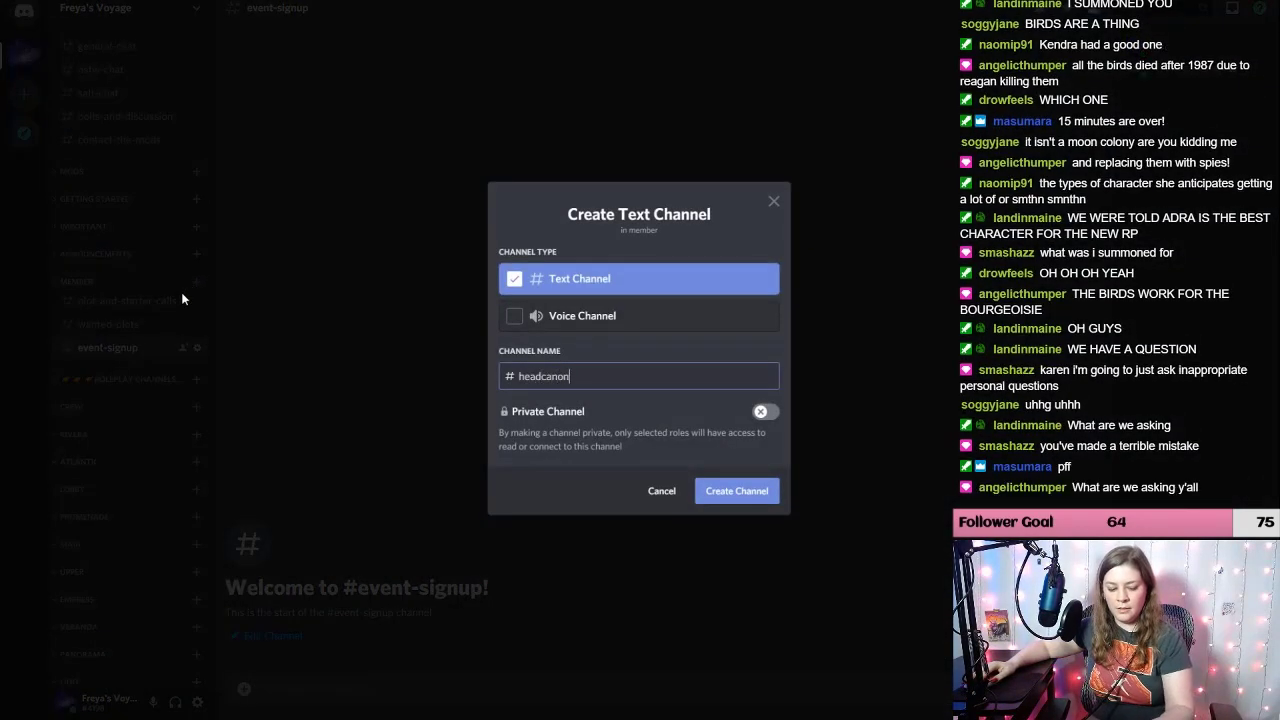
{"action": "left_click", "coordinate": [722, 492]}
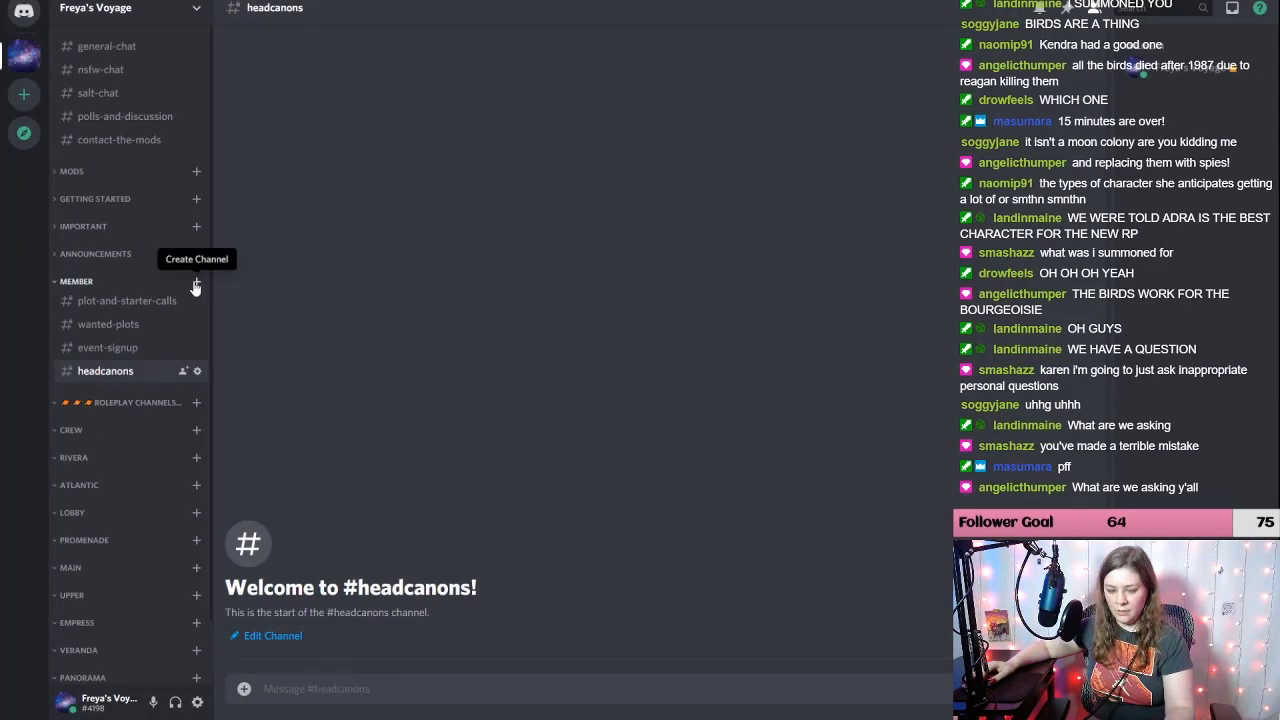
{"action": "left_click", "coordinate": [195, 283]}
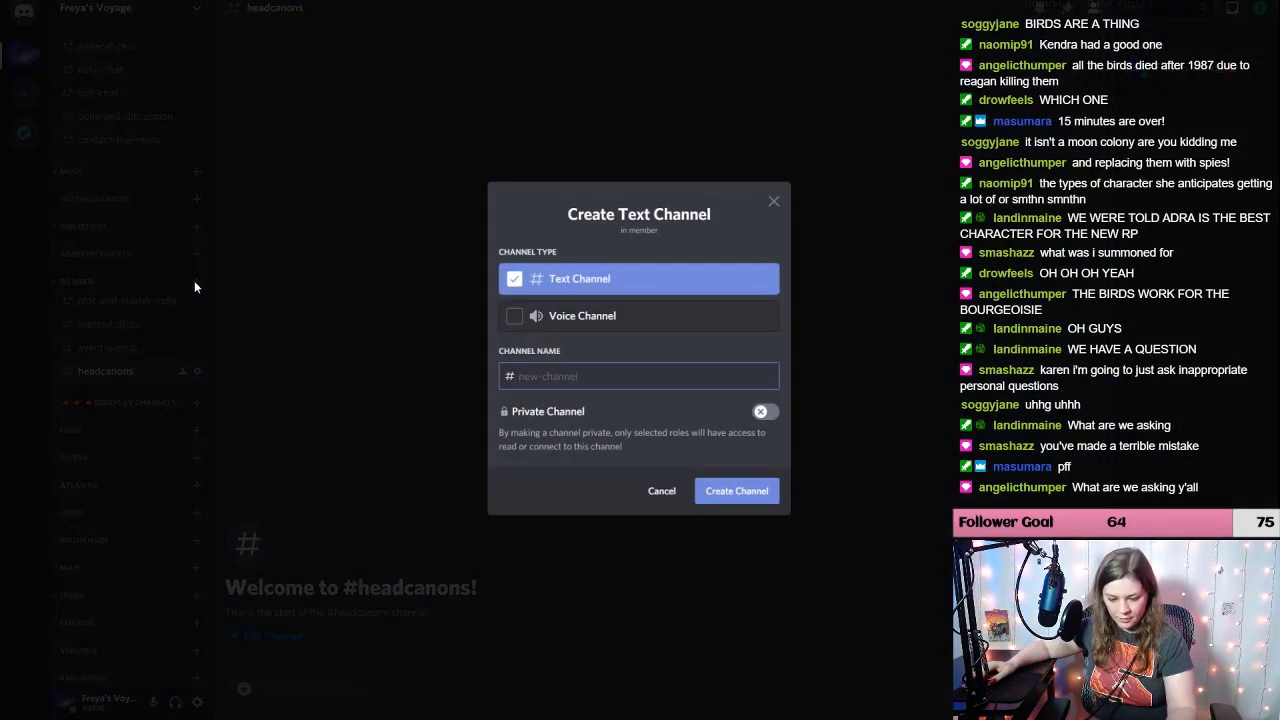
{"action": "type", "text": "th"}
{"action": "key", "text": "BackSpace"}
{"action": "key", "text": "BackSpace"}
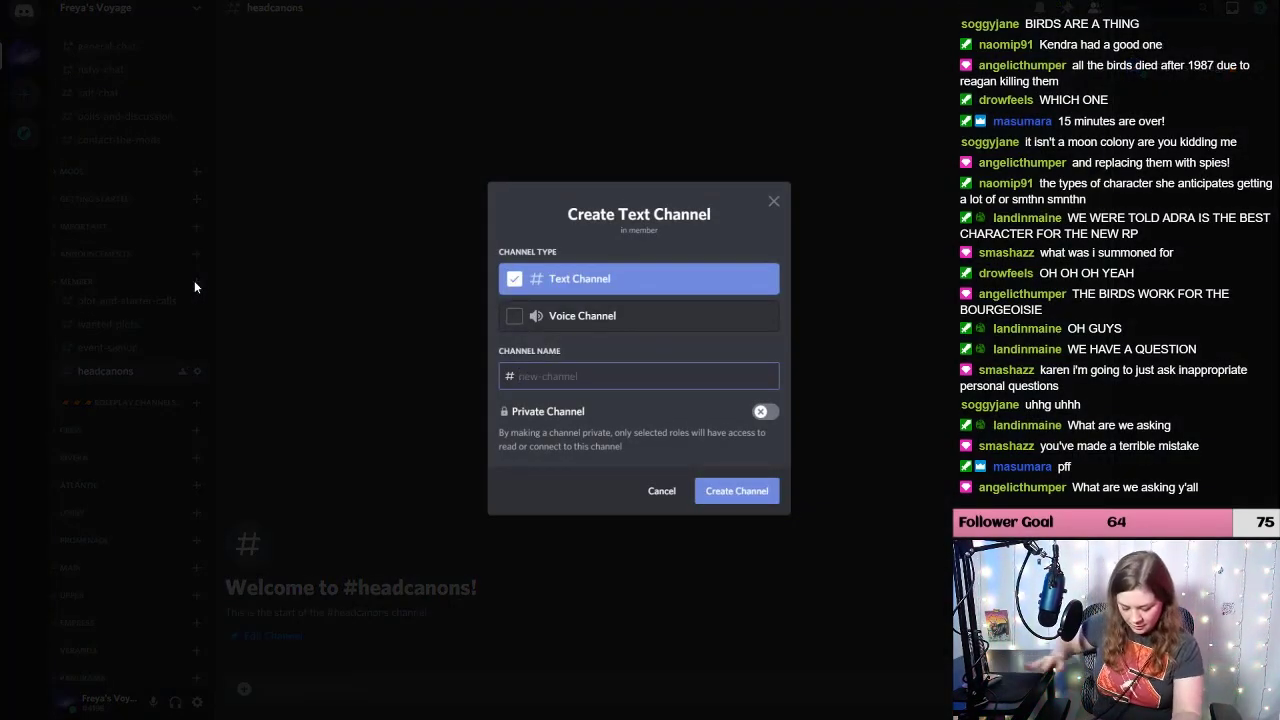
{"action": "type", "text": "art-gallery"}
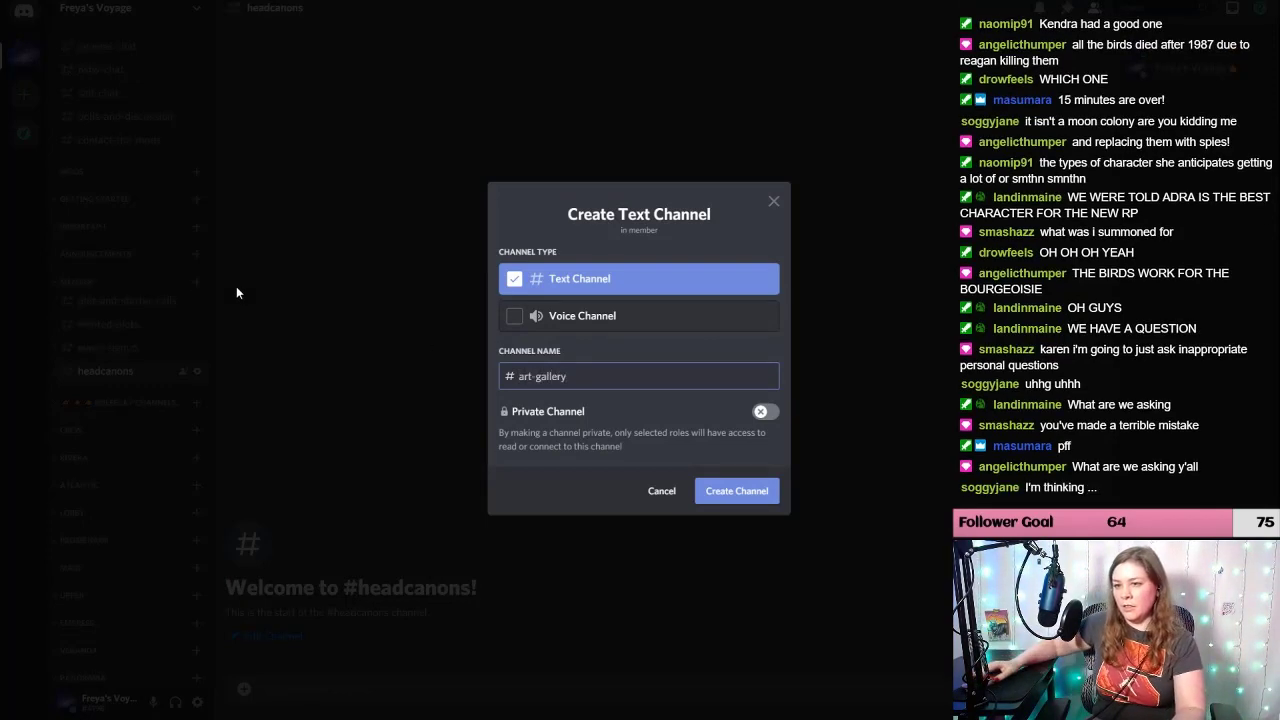
{"action": "key", "text": "Return"}
Step: Add a non-private text channel named hall-of-fame to the Member category, and collapse the category
{"action": "left_click", "coordinate": [196, 283]}
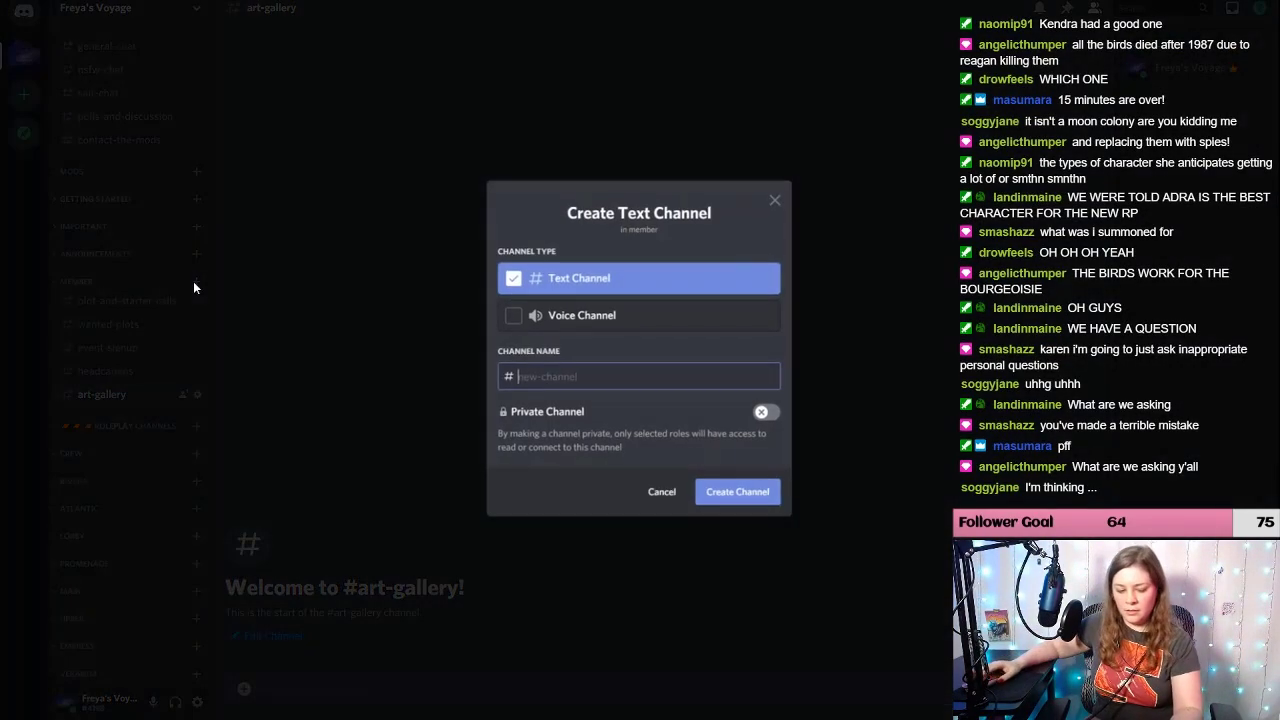
{"action": "type", "text": "hall-of-fame"}
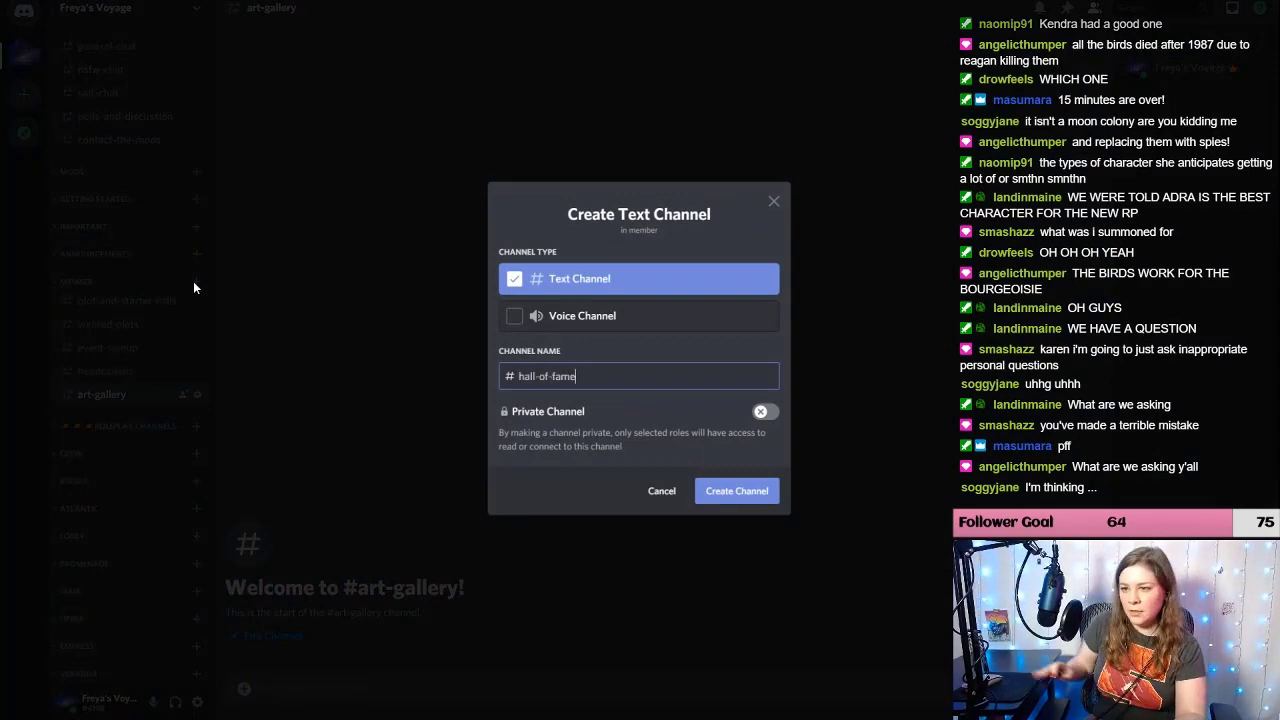
{"action": "left_click", "coordinate": [720, 491]}
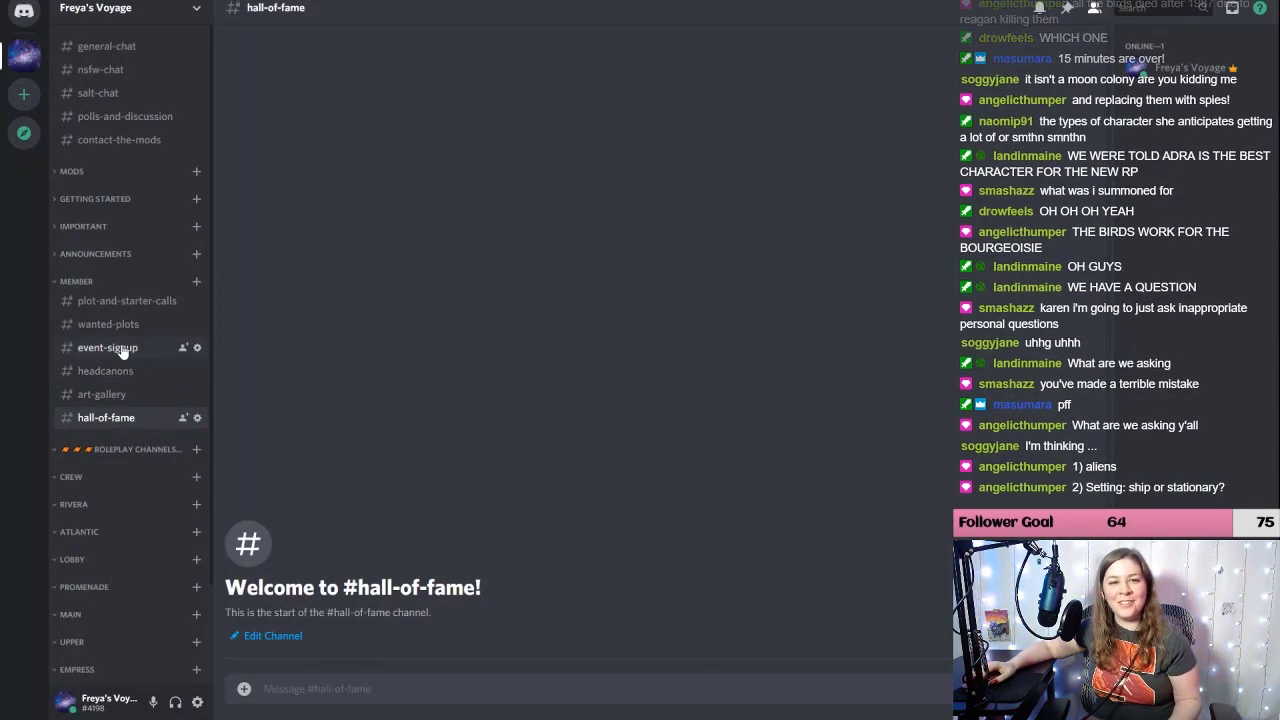
{"action": "left_click", "coordinate": [80, 282]}
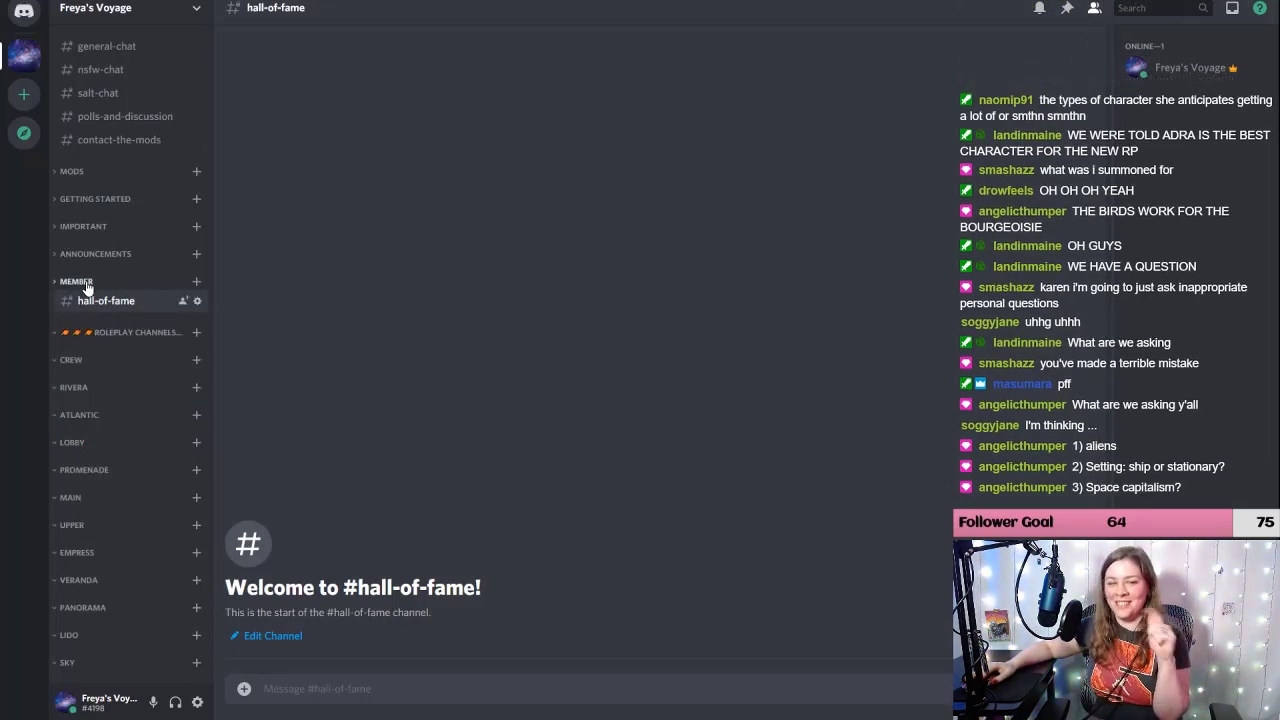